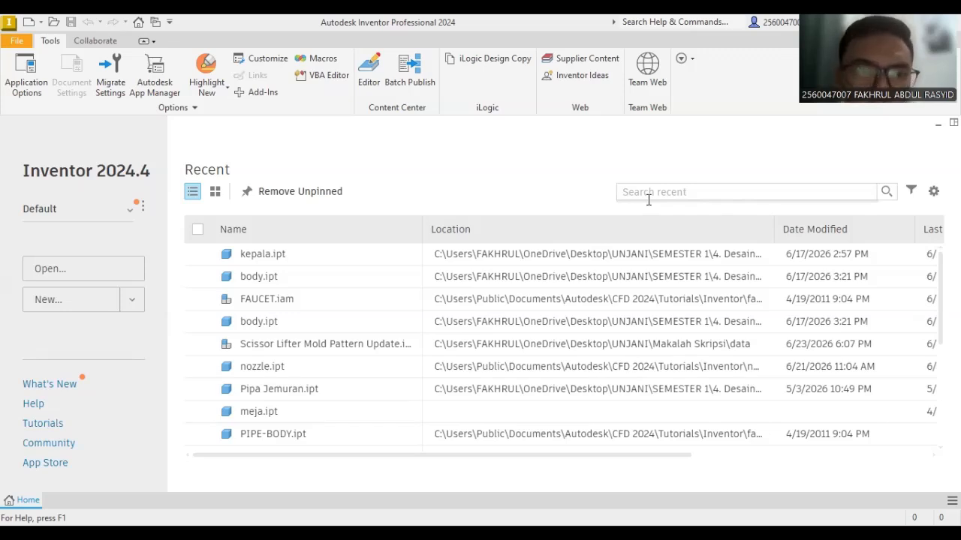
# - Create a new metric part from the Standard (mm).ipt template
pyautogui.click(17, 42)
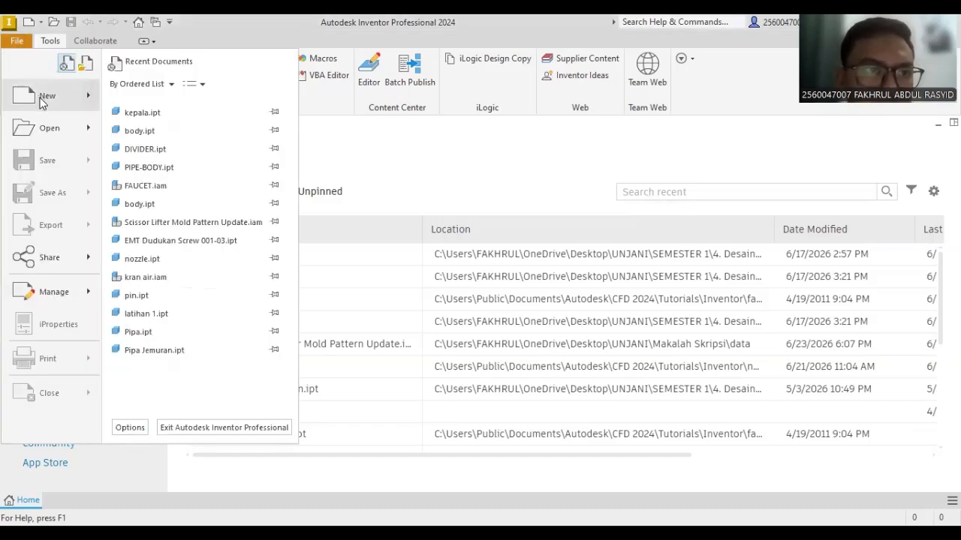
pyautogui.press('Escape')
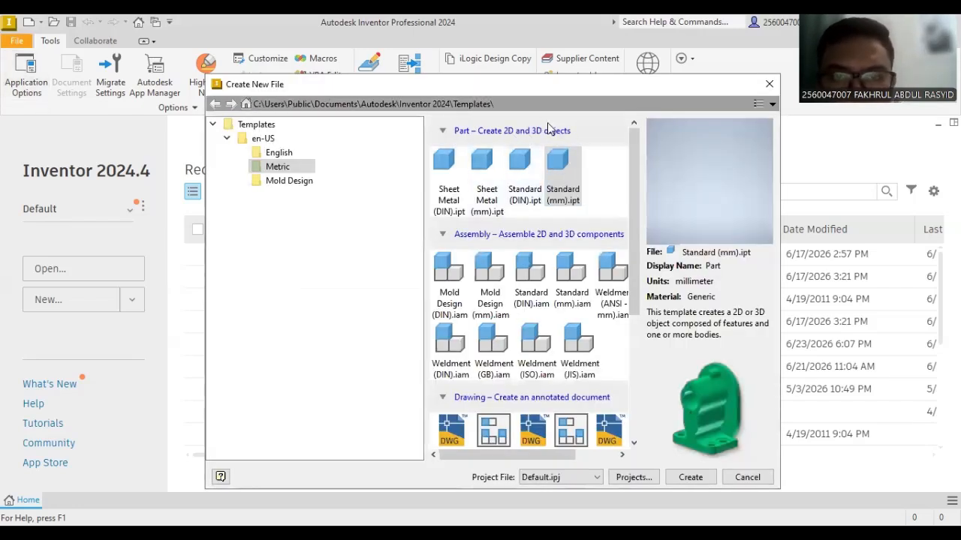
pyautogui.click(563, 170)
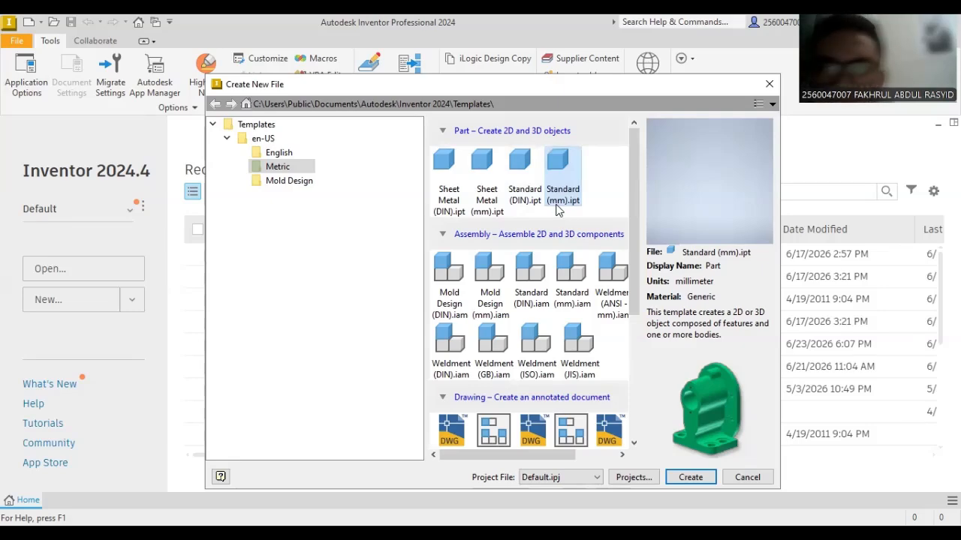
pyautogui.click(690, 477)
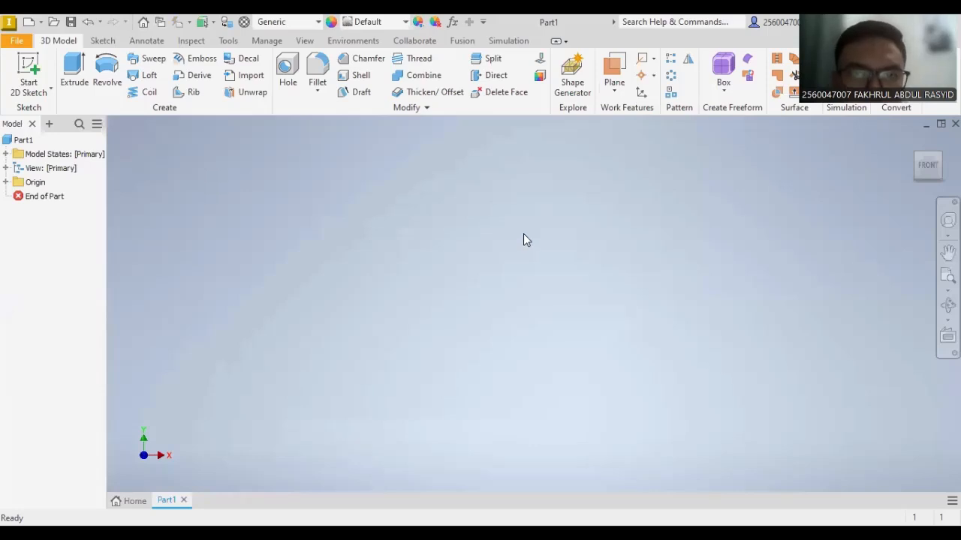
# - Start a 2D sketch on the XZ plane and draw a line about 13.5 mm long upward from the origin
pyautogui.click(30, 68)
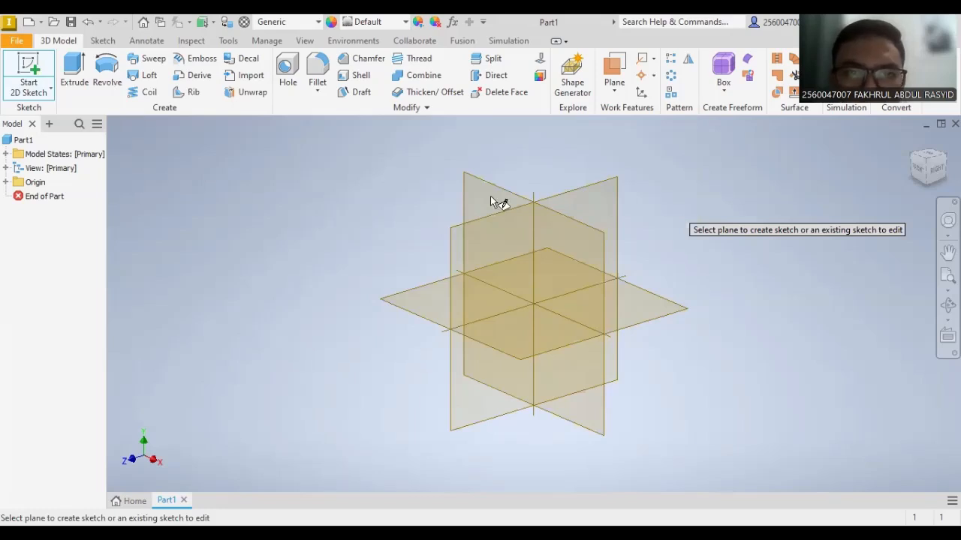
pyautogui.click(423, 301)
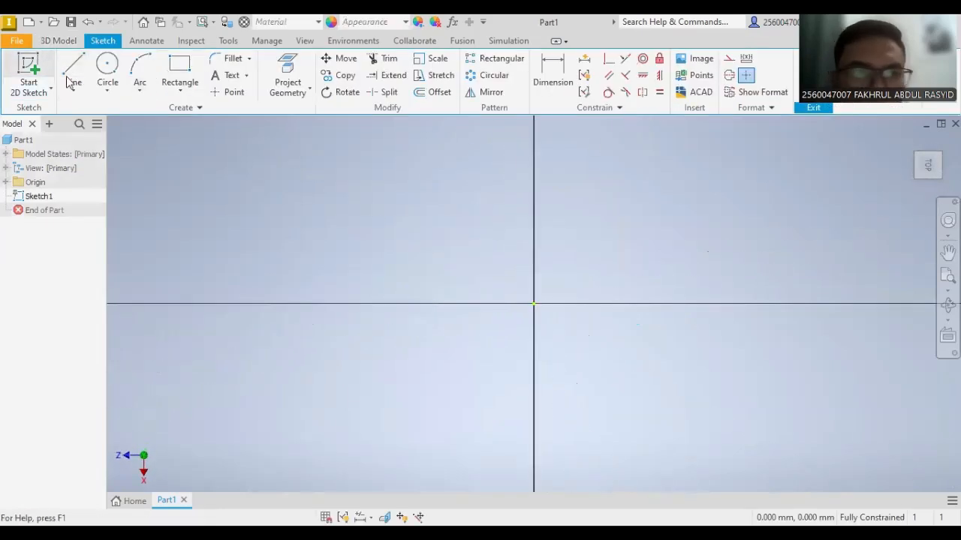
pyautogui.click(74, 69)
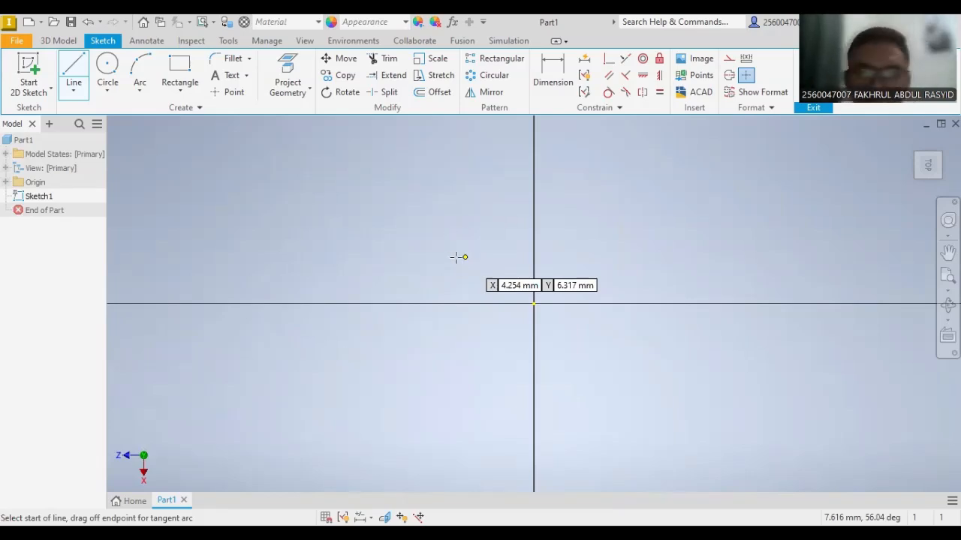
pyautogui.click(534, 304)
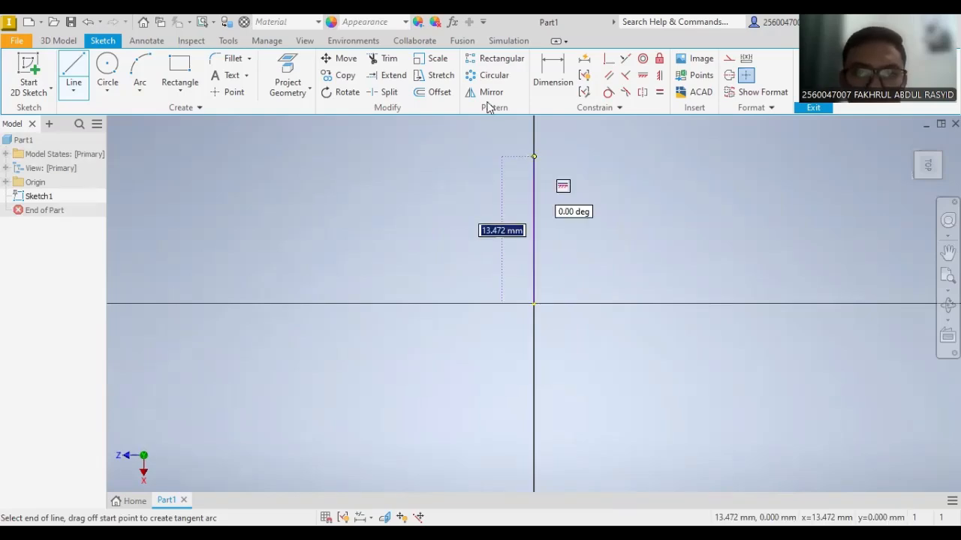
pyautogui.click(553, 71)
# - Sketch a rough open stepped profile of connected lines with a notch in its upper edge, starting from the vertical line's upper end
pyautogui.click(74, 73)
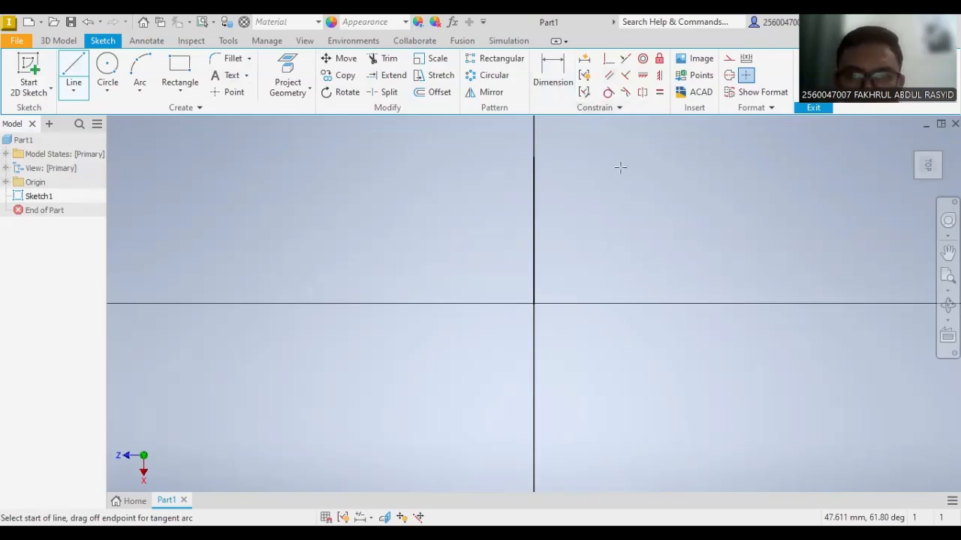
pyautogui.click(393, 208)
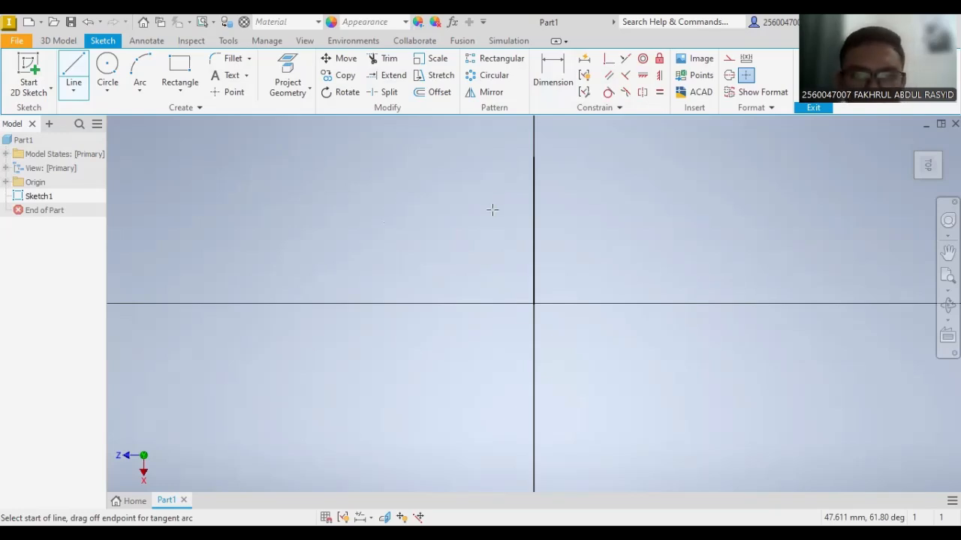
pyautogui.click(493, 210)
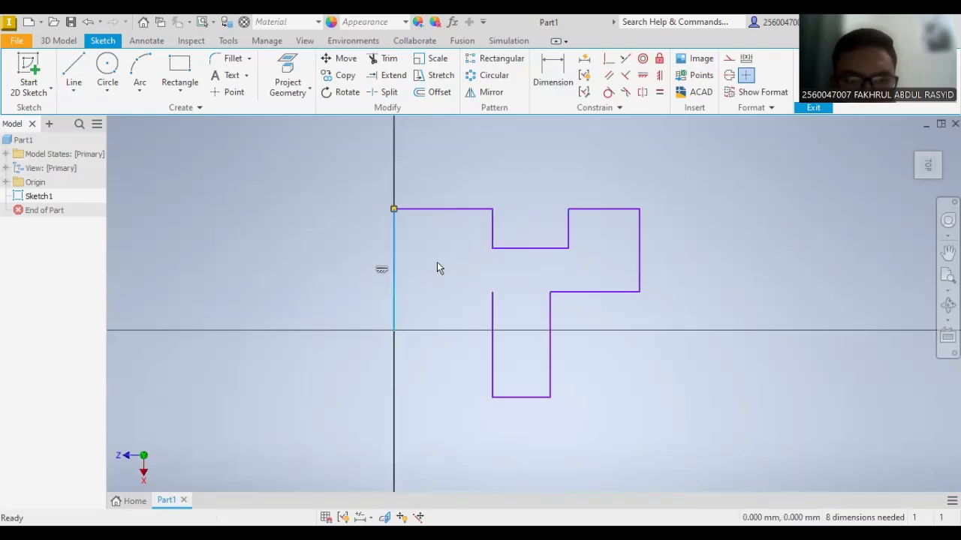
pyautogui.click(471, 238)
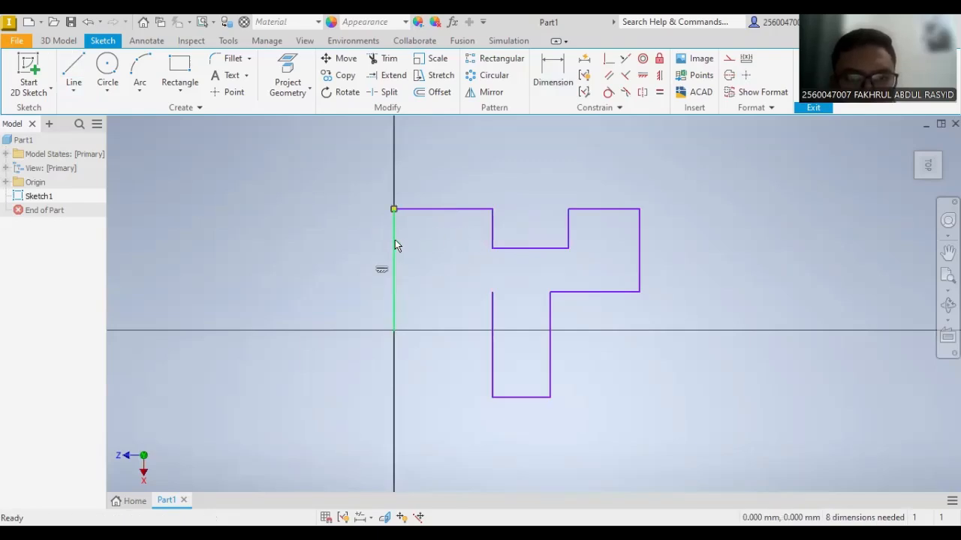
pyautogui.moveTo(395, 240); pyautogui.dragTo(423, 243)
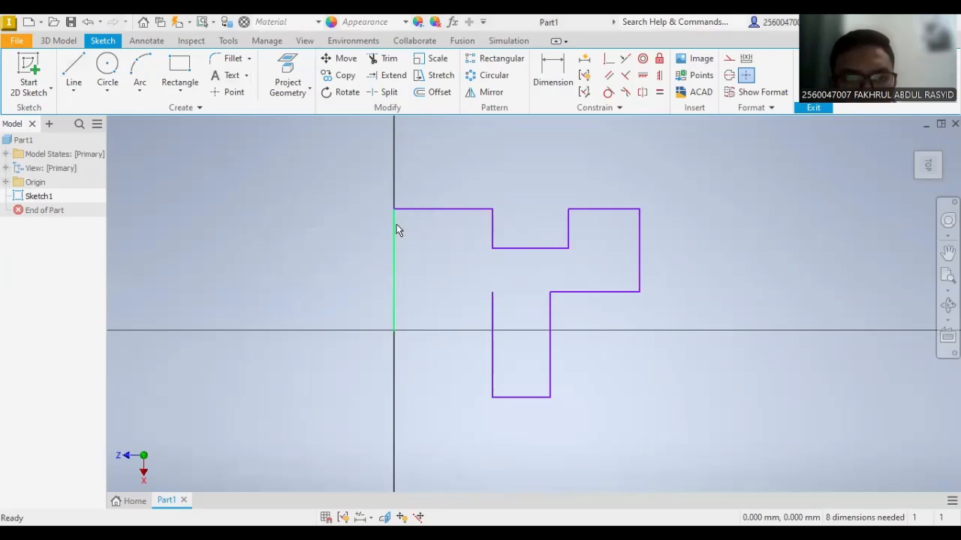
pyautogui.click(393, 333)
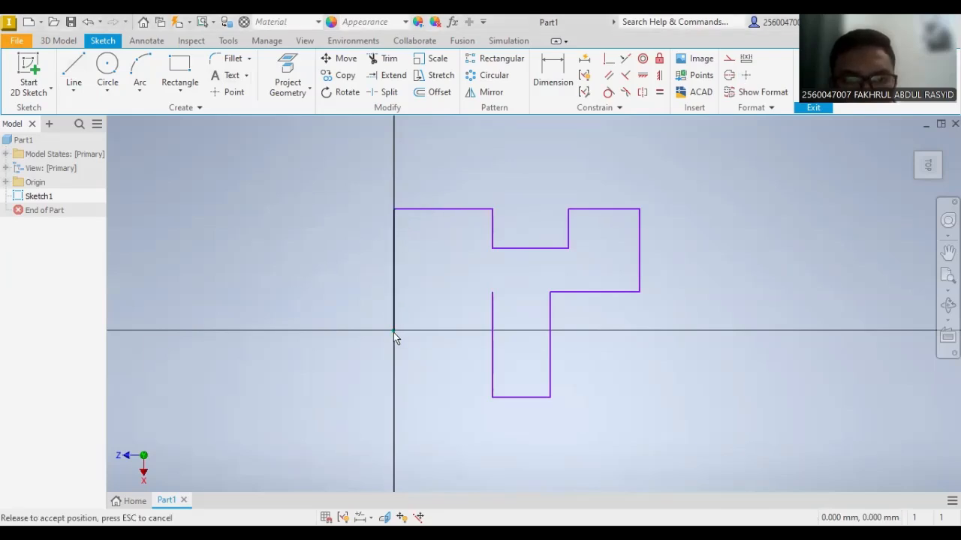
# - Dimension the vertical line rising from the origin to 70 mm
pyautogui.click(539, 66)
pyautogui.click(391, 247)
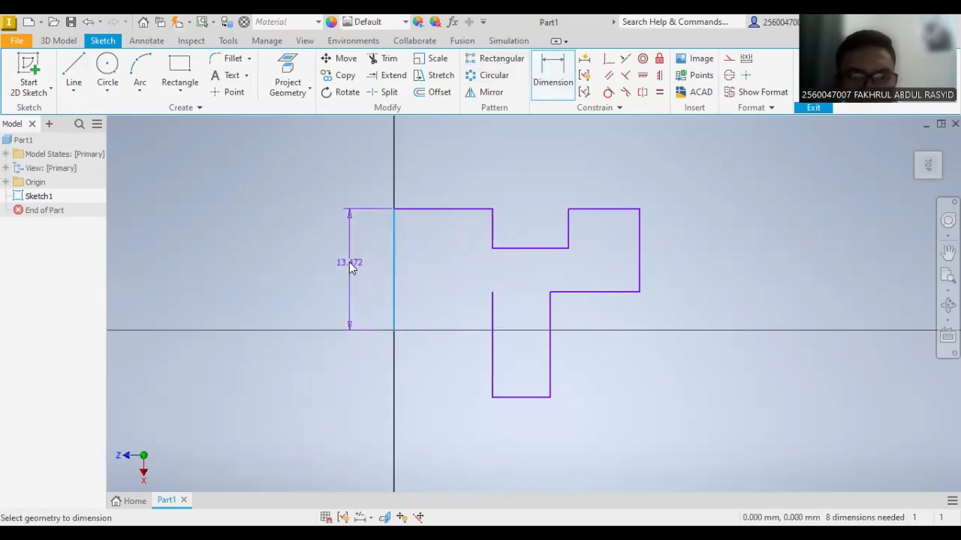
pyautogui.click(349, 265)
pyautogui.write('40')
pyautogui.press('Return')
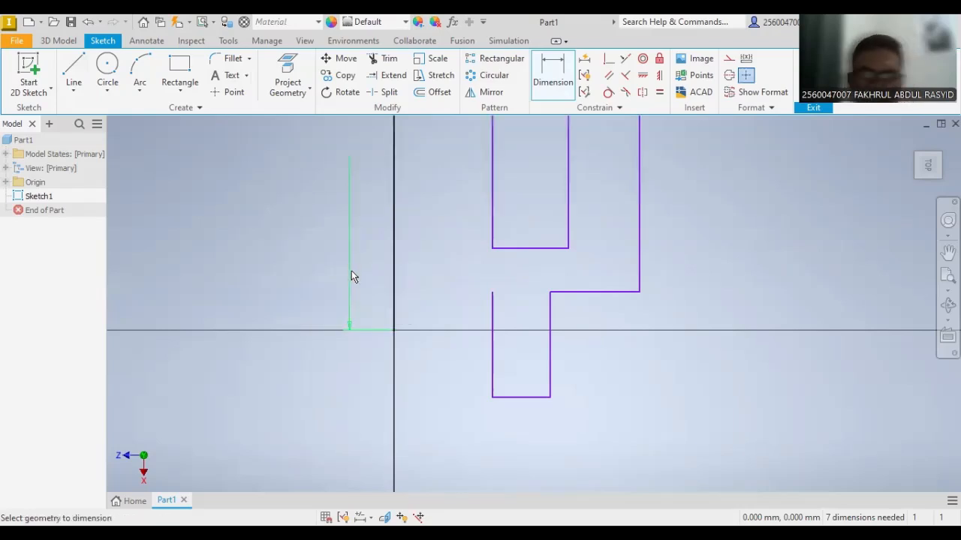
# - Dimension the horizontal top edge between the 70 mm line and the notch to 50 mm
pyautogui.scroll(-3, 608, 273)
pyautogui.scroll(3, 563, 255)
pyautogui.moveTo(571, 230); pyautogui.dragTo(521, 331, button='middle')
pyautogui.scroll(-3, 536, 306)
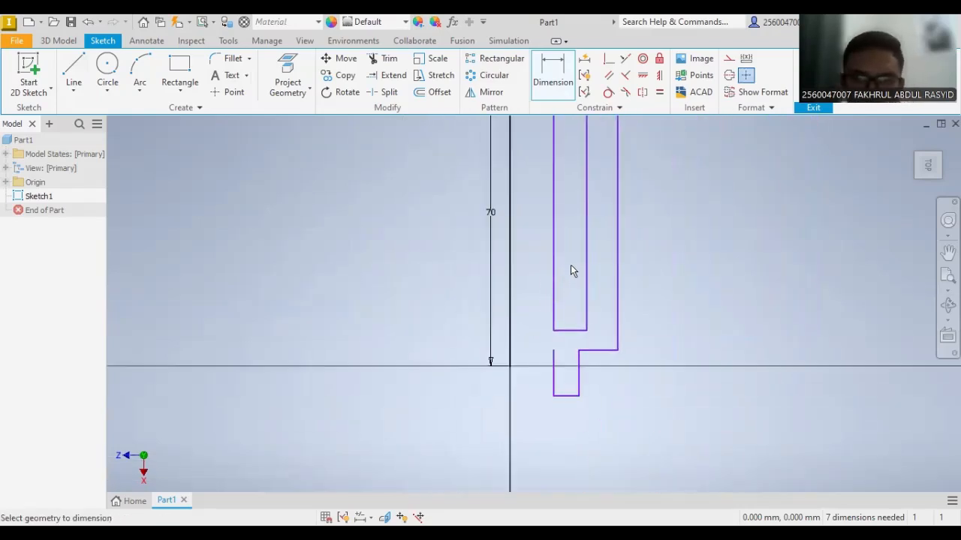
pyautogui.scroll(-2, 572, 255)
pyautogui.scroll(4, 558, 207)
pyautogui.scroll(-4, 551, 204)
pyautogui.moveTo(546, 223); pyautogui.dragTo(530, 260, button='middle')
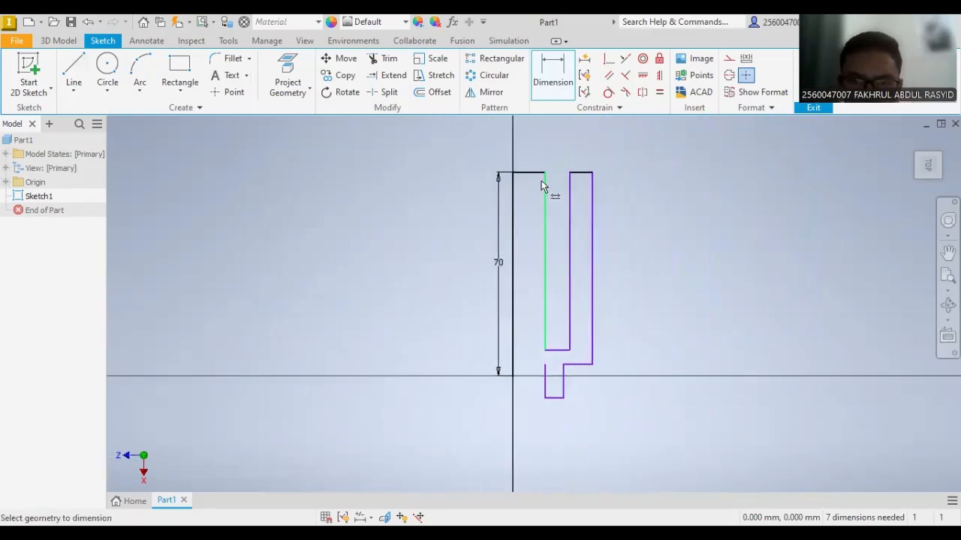
pyautogui.click(539, 176)
pyautogui.click(542, 156)
pyautogui.write('5')
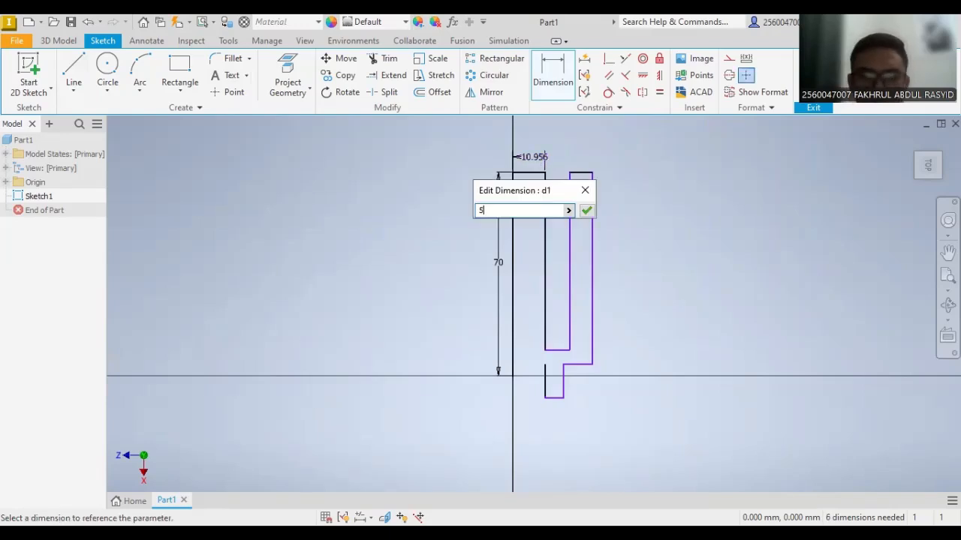
pyautogui.write('0')
pyautogui.press('Return')
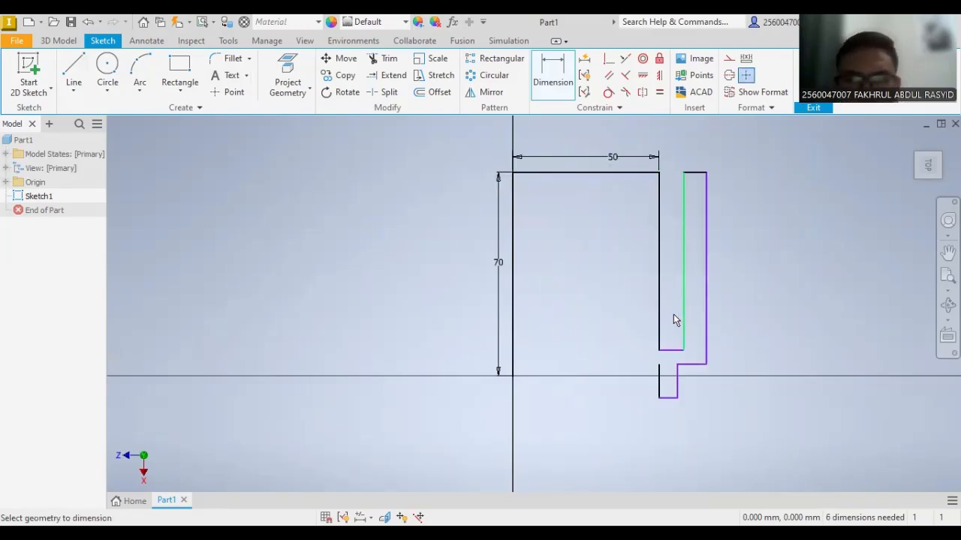
# - Dimension the notch's left vertical edge to a depth of 20 mm
pyautogui.click(660, 237)
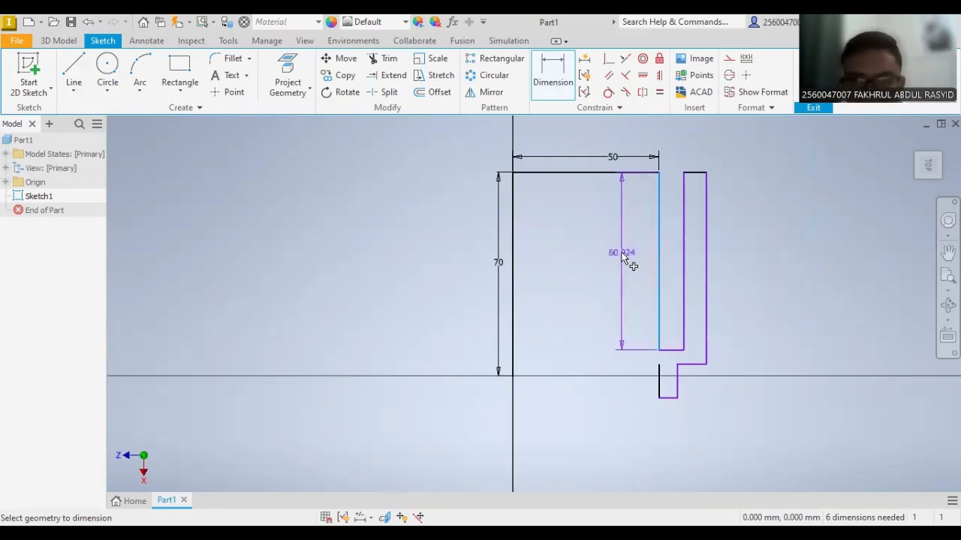
pyautogui.click(622, 254)
pyautogui.press('BackSpace')
pyautogui.write('20')
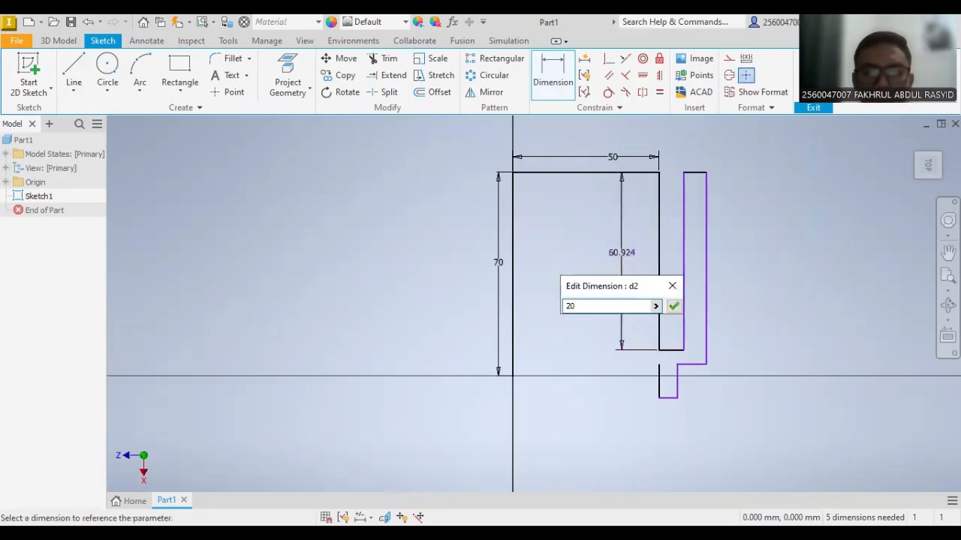
pyautogui.press('Return')
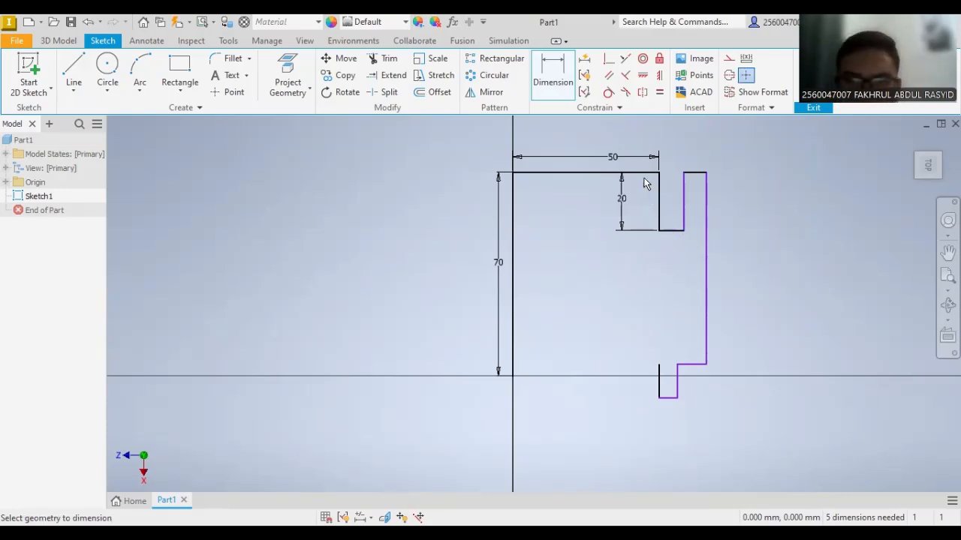
# - Dimension the notch's bottom edge to 100 mm
pyautogui.click(663, 230)
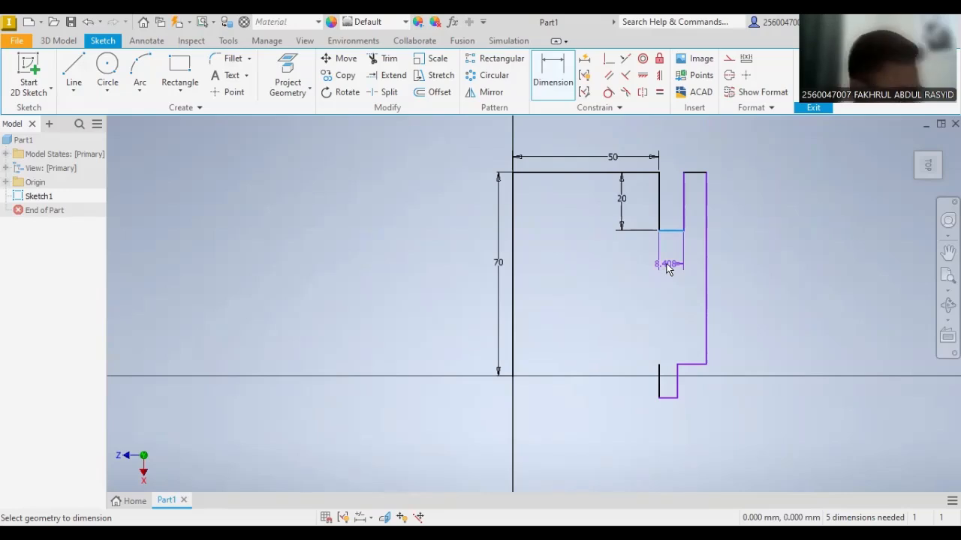
pyautogui.click(667, 267)
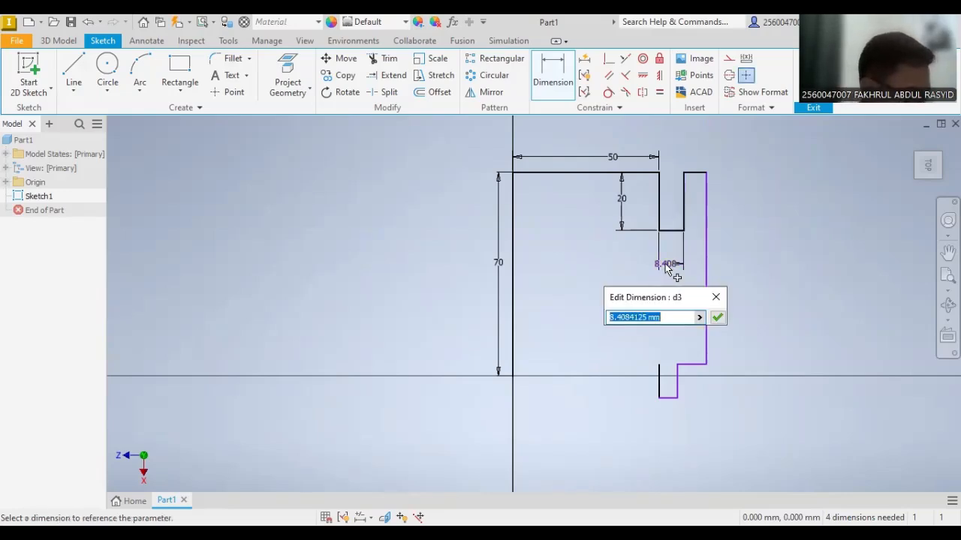
pyautogui.write('1')
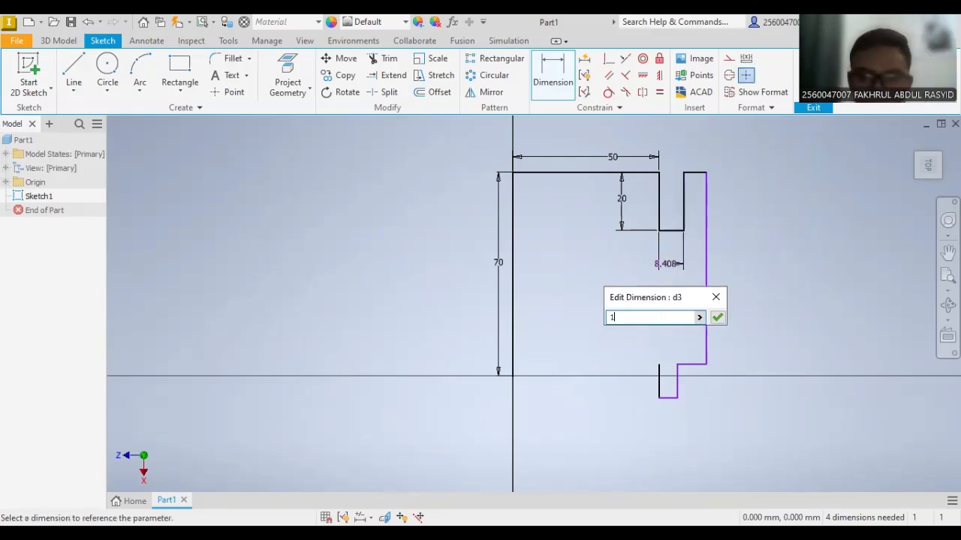
pyautogui.write('00')
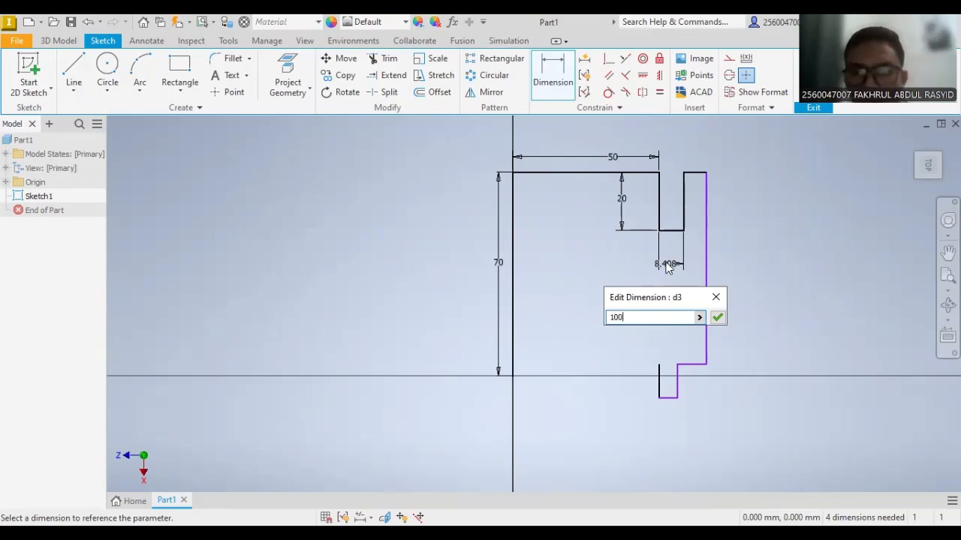
pyautogui.press('Return')
pyautogui.scroll(5, 719, 262)
pyautogui.scroll(-3, 718, 262)
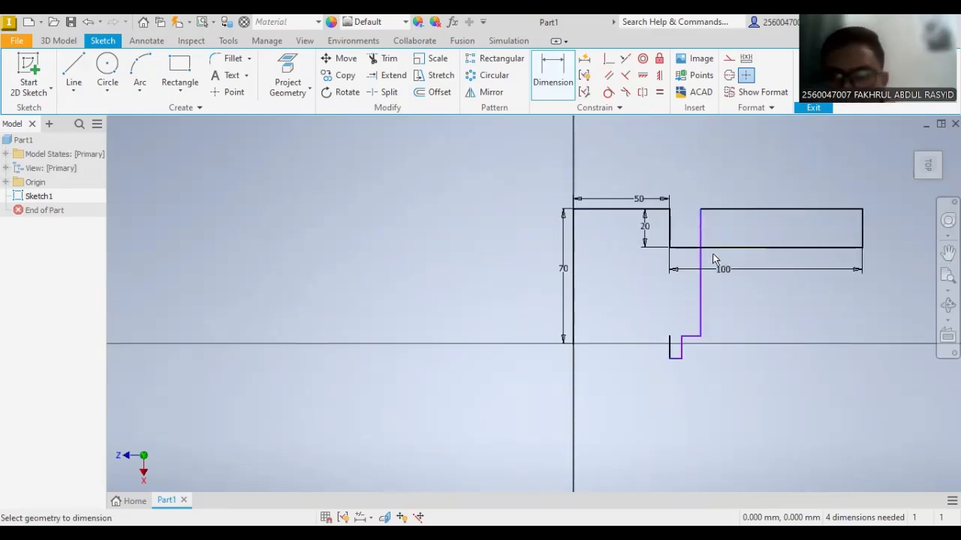
# - Delete the profile's outer vertical line, the small stepped lines near the horizontal axis, and the top line beyond the notch
pyautogui.press('Escape')
pyautogui.click(703, 314)
pyautogui.press('Delete')
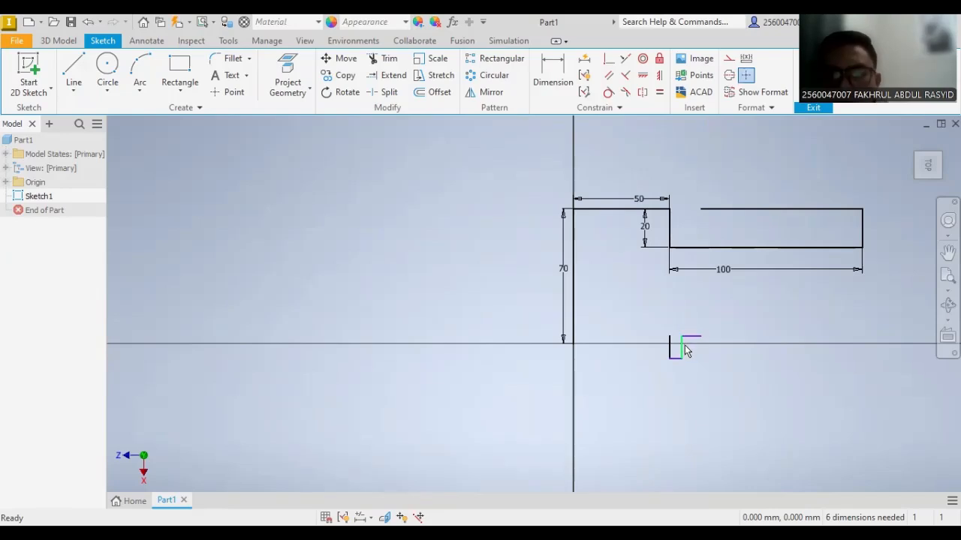
pyautogui.moveTo(656, 326); pyautogui.dragTo(708, 374)
pyautogui.press('Delete')
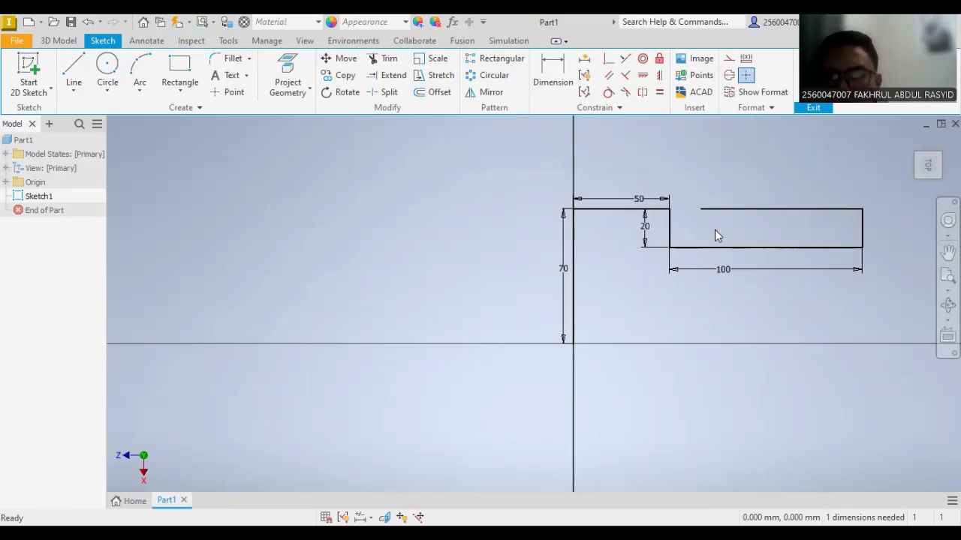
pyautogui.click(724, 214)
pyautogui.press('Delete')
# - Continue the profile from the notch's open end with connected perpendicular lines: 50 mm outward, 70 mm down to the axis and 75 mm back inward
pyautogui.moveTo(851, 300); pyautogui.dragTo(642, 328, button='middle')
pyautogui.click(73, 72)
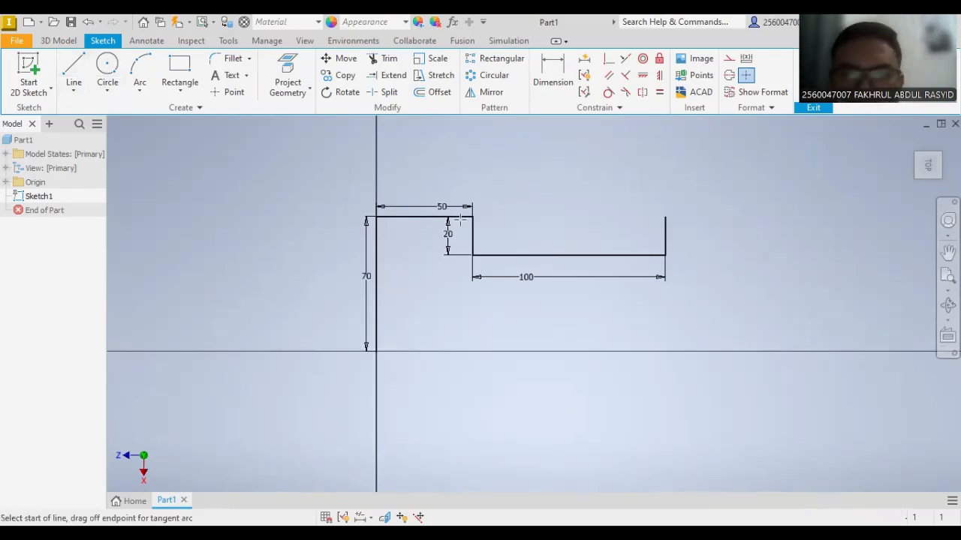
pyautogui.click(665, 219)
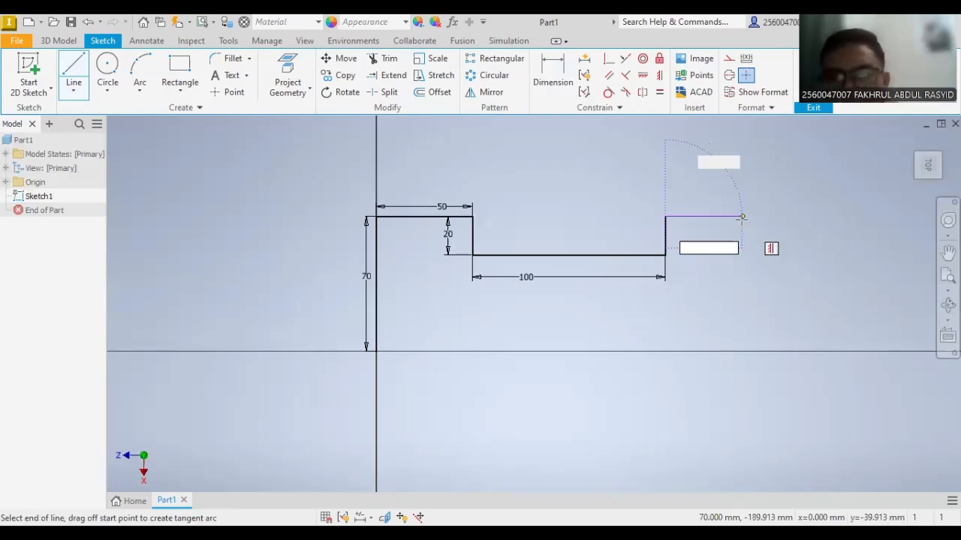
pyautogui.click(762, 218)
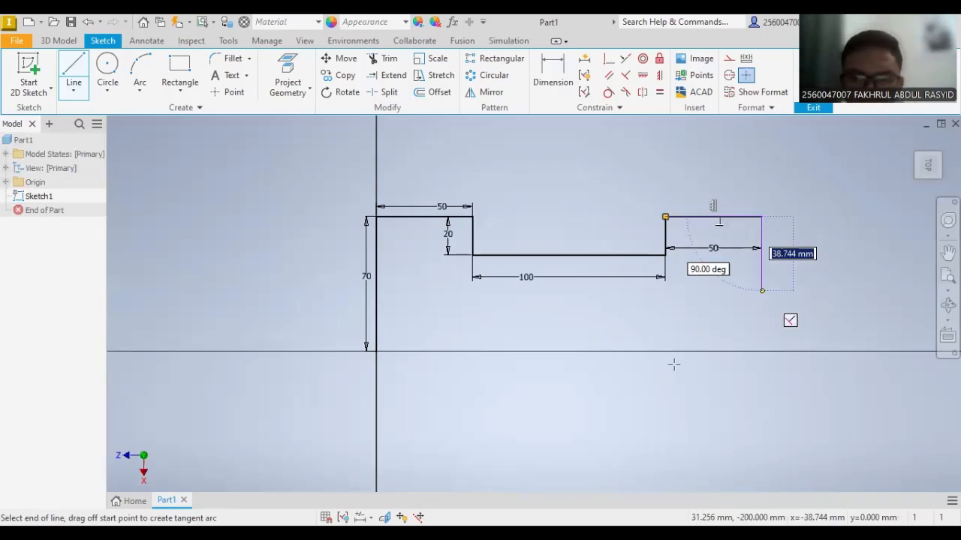
pyautogui.write('70')
pyautogui.press('Return')
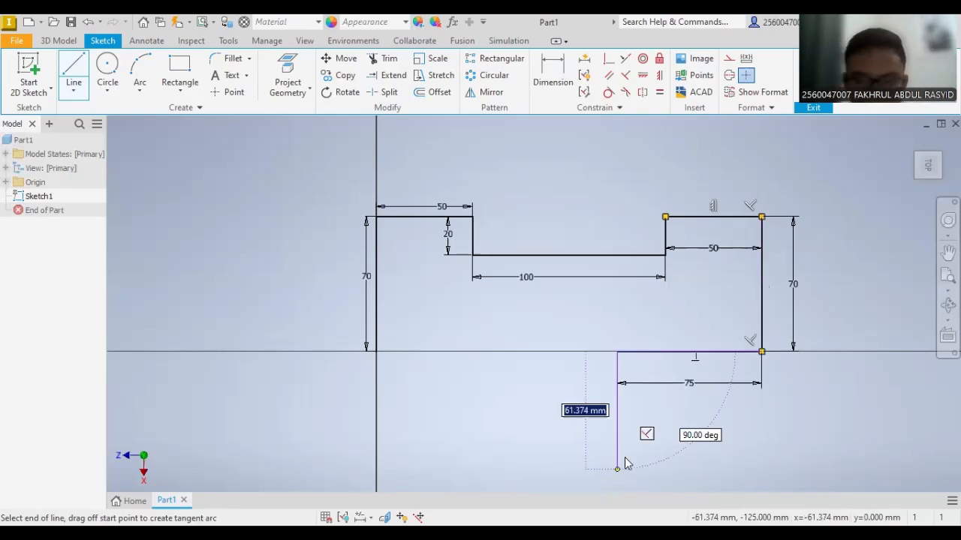
# - Close the profile with a downward stem 100 mm long and 50 mm wide, joined back along the axis to the starting corner
pyautogui.scroll(-1, 627, 463)
pyautogui.write('100')
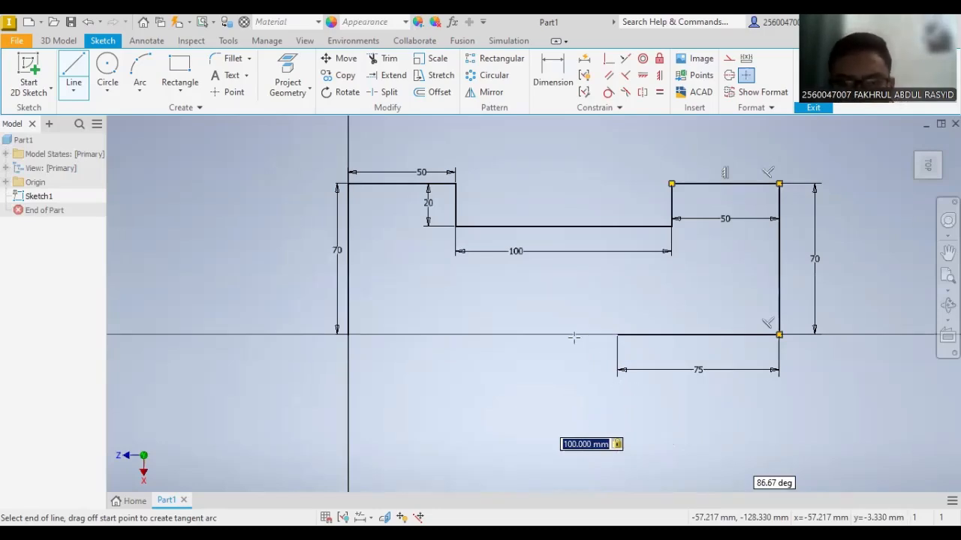
pyautogui.press('Return')
pyautogui.press('Escape')
pyautogui.scroll(-2, 580, 291)
pyautogui.hotkey('ctrl', 'z')
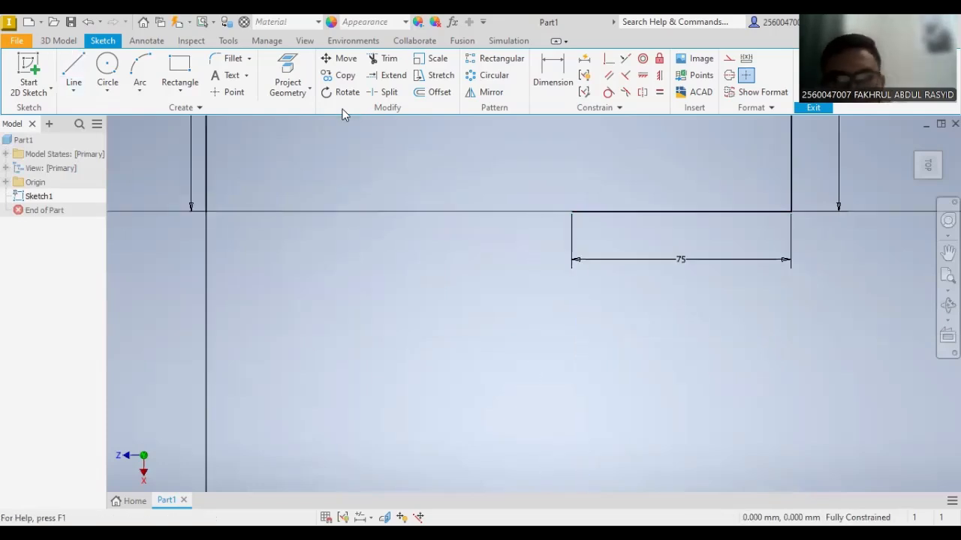
pyautogui.press('l')
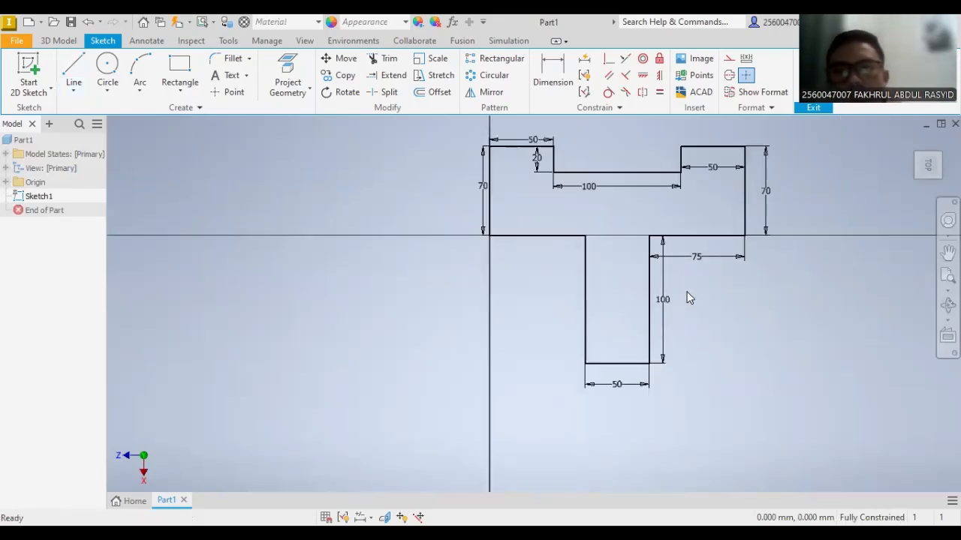
# - Extrude the closed notched T-shaped profile 100 mm as a solid
pyautogui.moveTo(697, 297); pyautogui.dragTo(646, 312, button='middle')
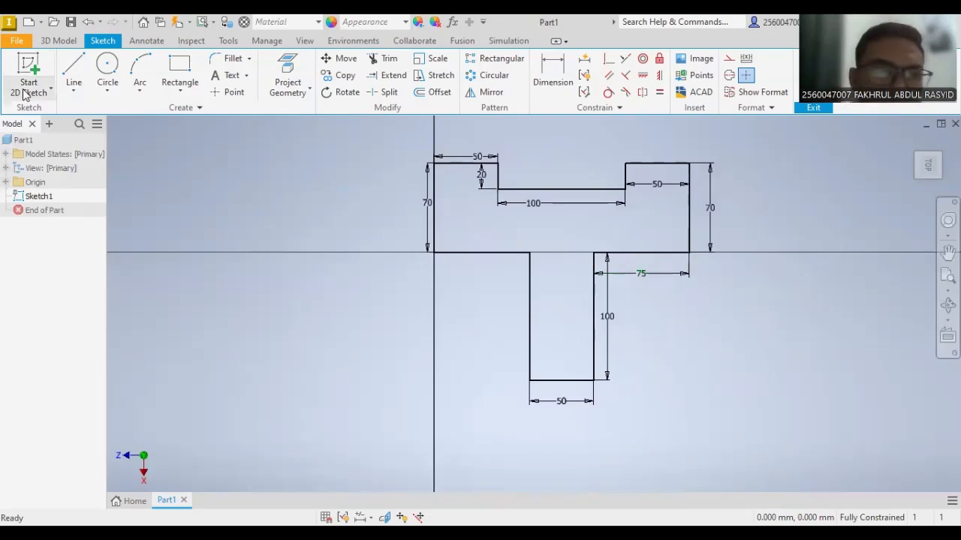
pyautogui.click(60, 42)
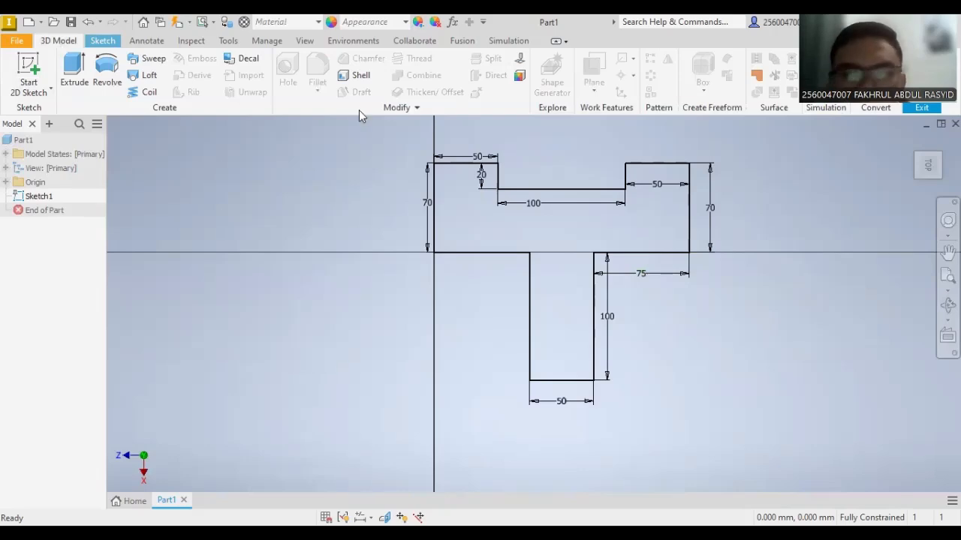
pyautogui.click(75, 89)
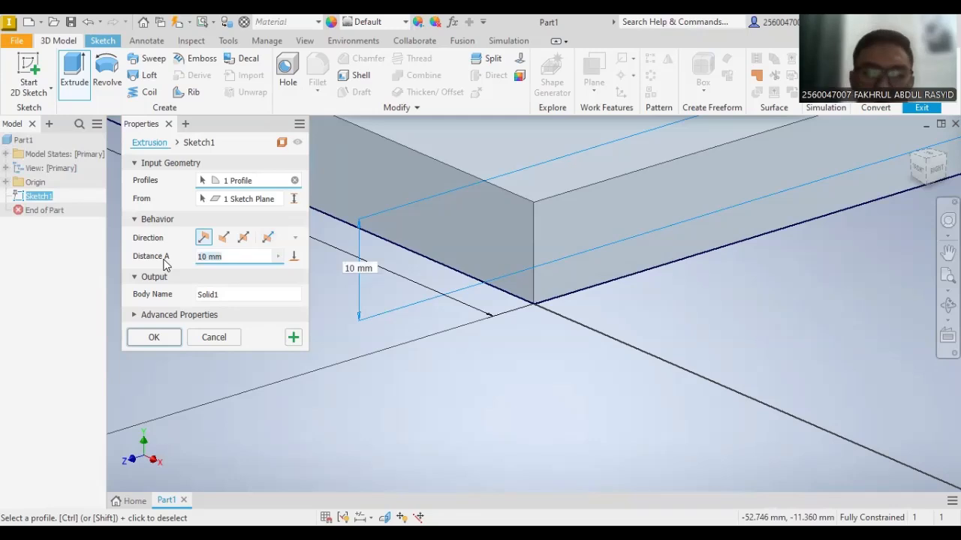
pyautogui.write('100')
pyautogui.press('Return')
pyautogui.scroll(-10, 591, 196)
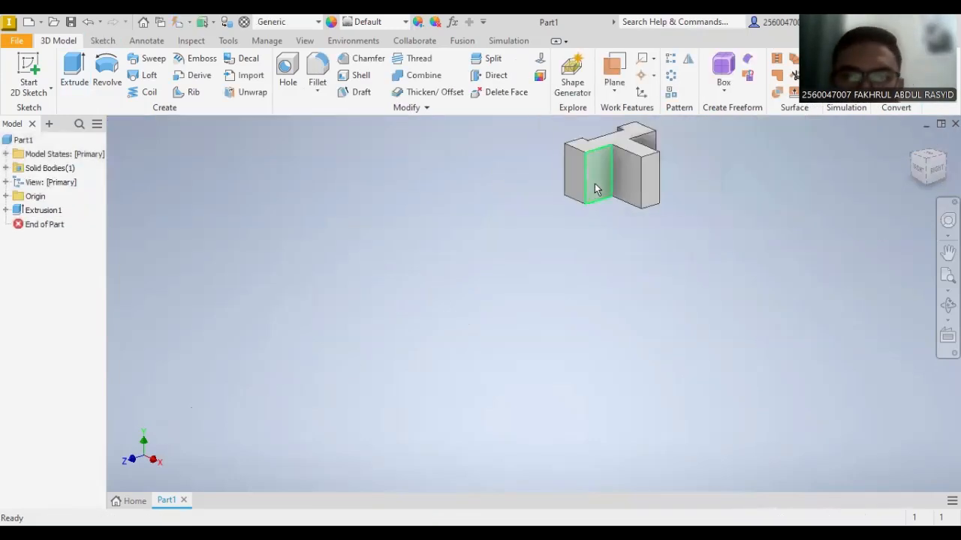
# - Edit the extrusion feature and shorten its distance
pyautogui.scroll(3, 591, 180)
pyautogui.scroll(-3, 586, 179)
pyautogui.scroll(3, 585, 183)
pyautogui.moveTo(522, 223); pyautogui.dragTo(328, 356, button='middle')
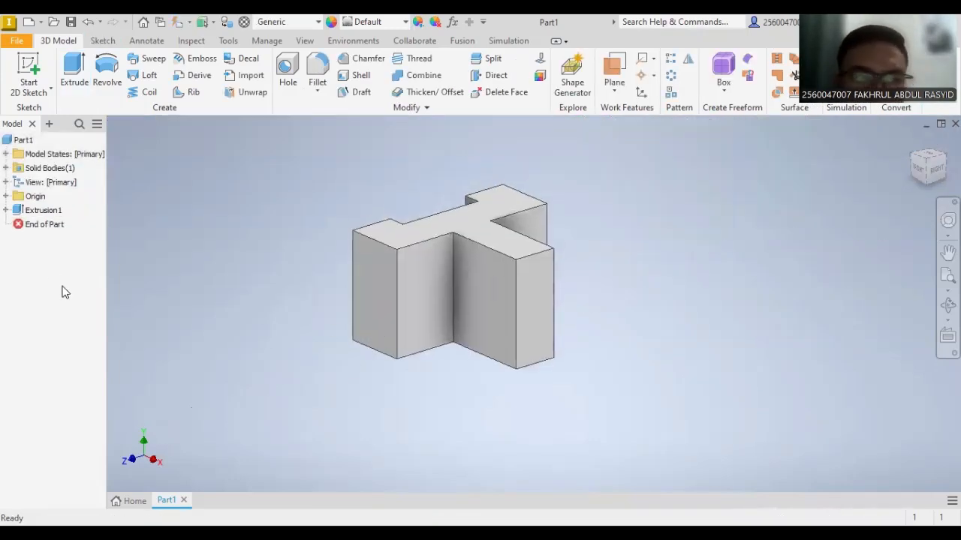
pyautogui.rightClick(43, 211)
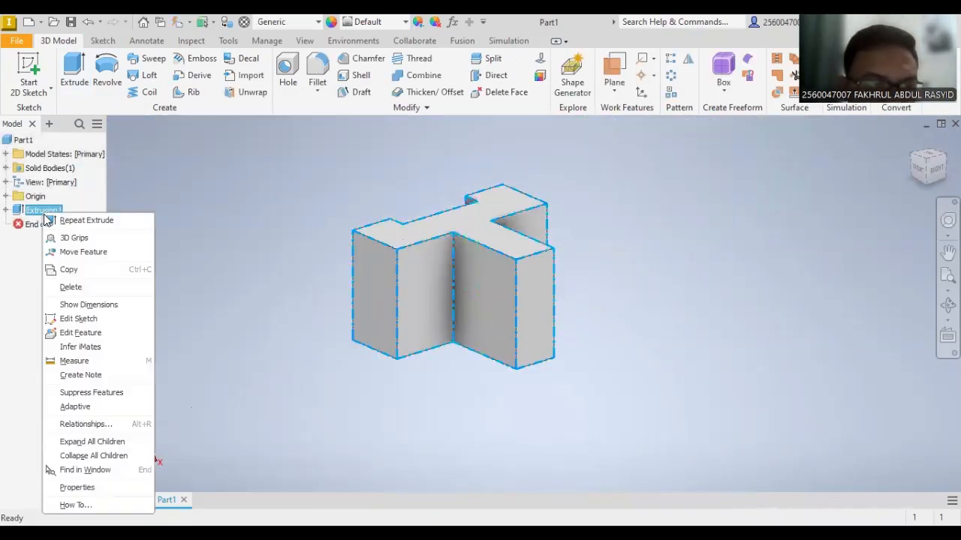
pyautogui.click(83, 333)
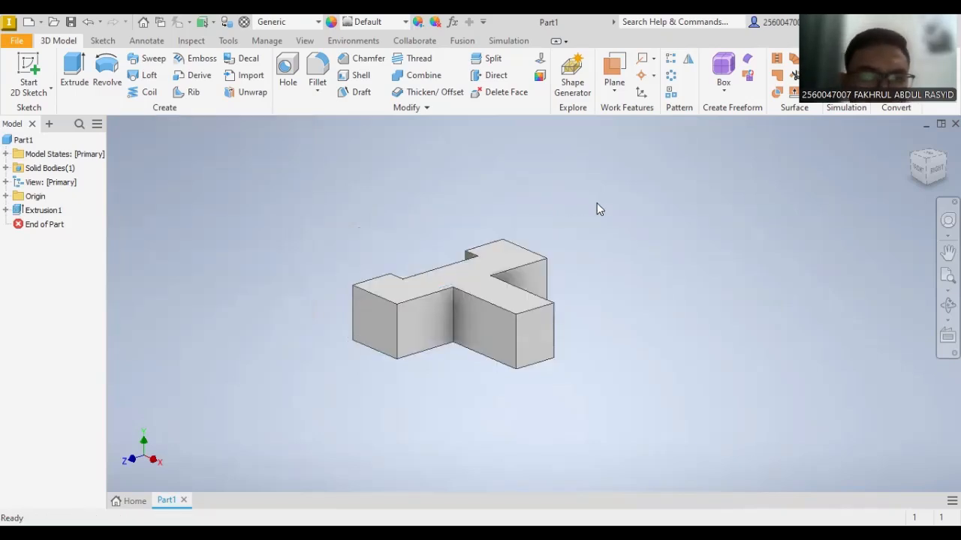
# - Examine the solid from several sides and finish in the Left view, facing the notched side
pyautogui.moveTo(502, 277); pyautogui.dragTo(625, 286, button='middle')
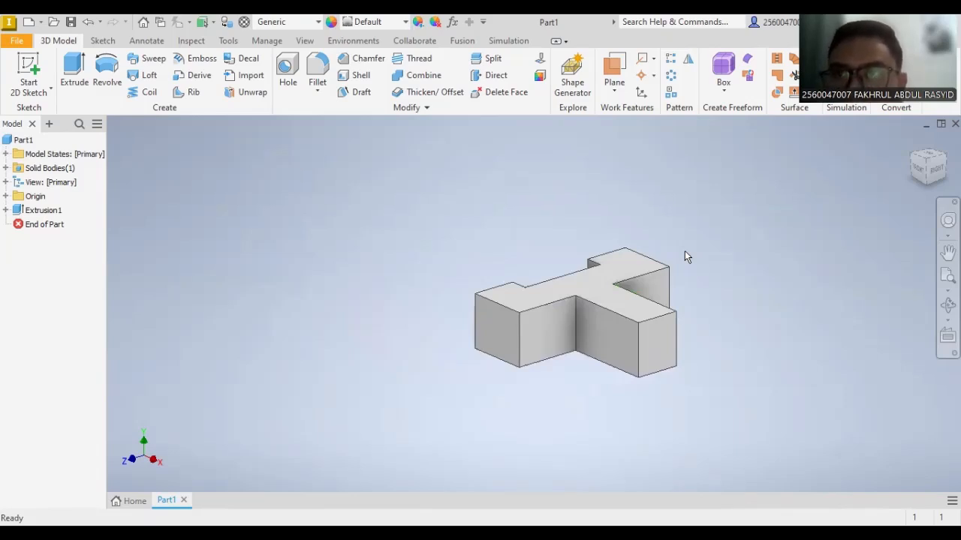
pyautogui.moveTo(685, 251)
pyautogui.keyDown('shift'); pyautogui.mouseDown(button='middle')
pyautogui.moveTo(667, 218)
pyautogui.moveTo(638, 222)
pyautogui.mouseUp(button='middle'); pyautogui.keyUp('shift')
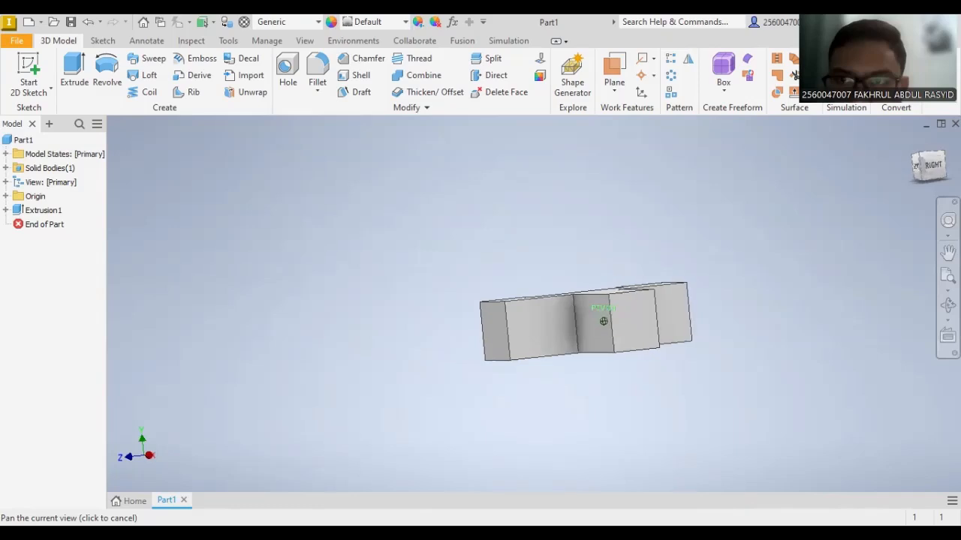
pyautogui.keyDown('shift'); pyautogui.moveTo(604, 321); pyautogui.dragTo(603, 321, button='middle'); pyautogui.keyUp('shift')
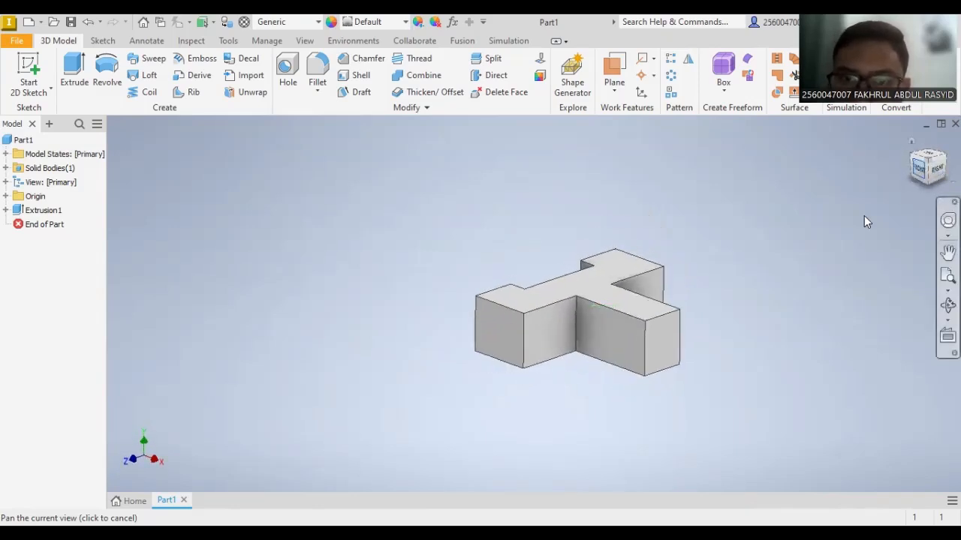
pyautogui.moveTo(908, 168); pyautogui.dragTo(907, 166)
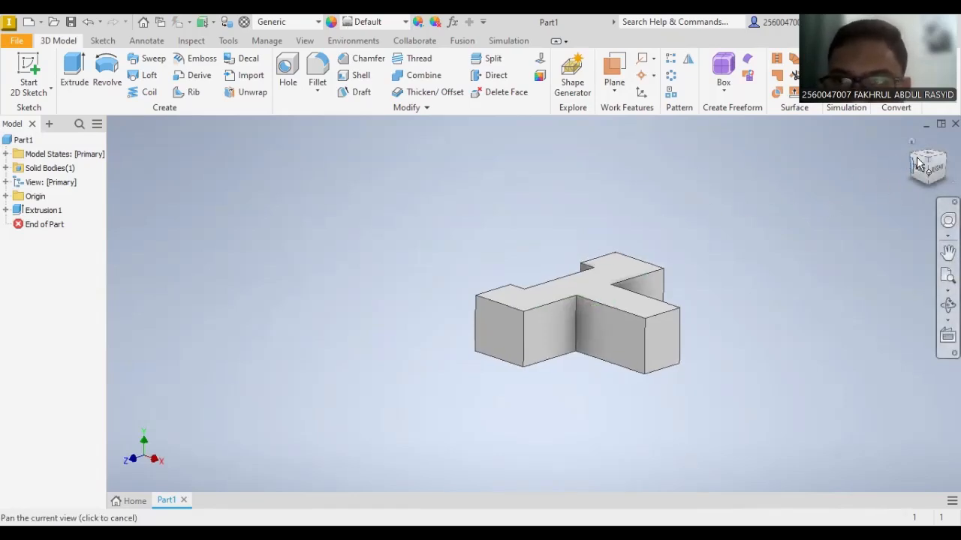
pyautogui.moveTo(907, 169); pyautogui.dragTo(939, 169, button='middle')
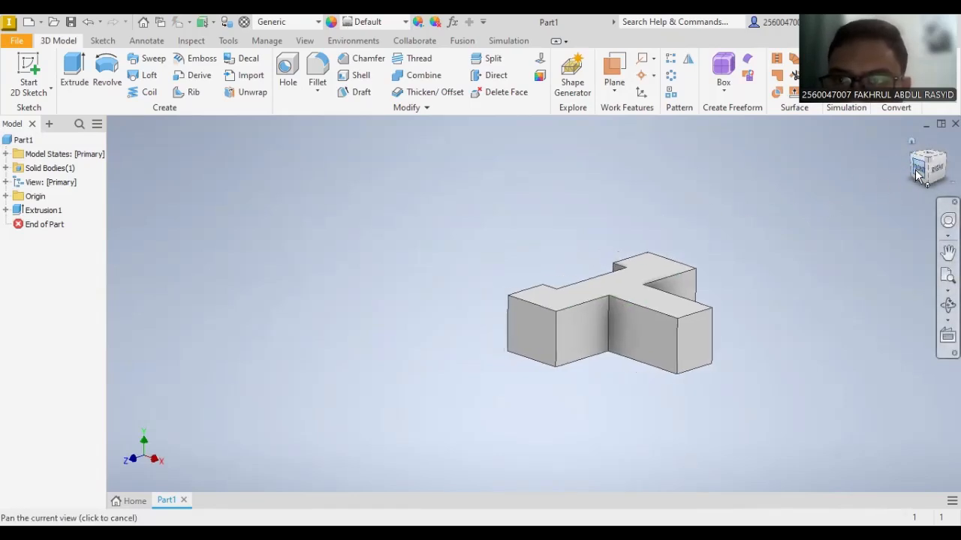
pyautogui.moveTo(917, 175)
pyautogui.mouseDown()
pyautogui.moveTo(931, 176)
pyautogui.moveTo(922, 172)
pyautogui.mouseUp()
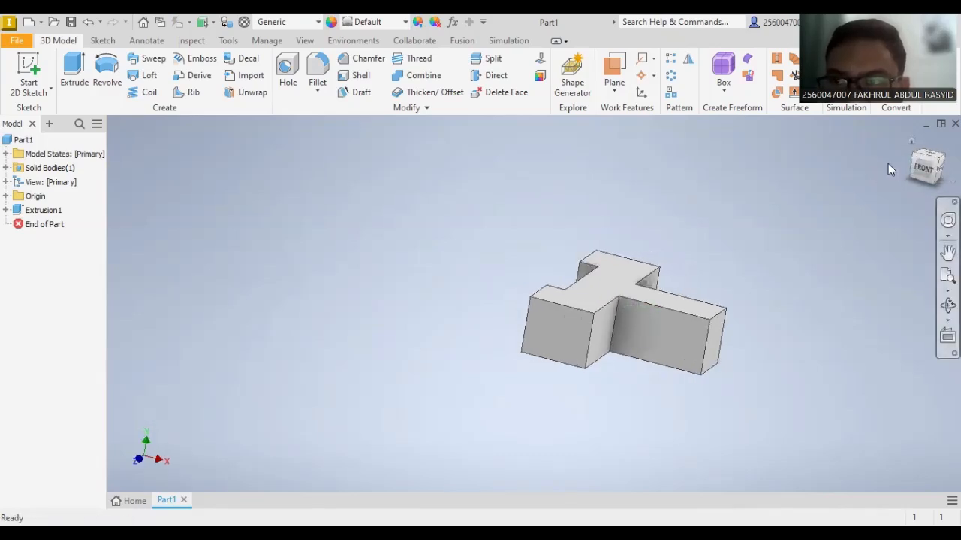
pyautogui.click(948, 304)
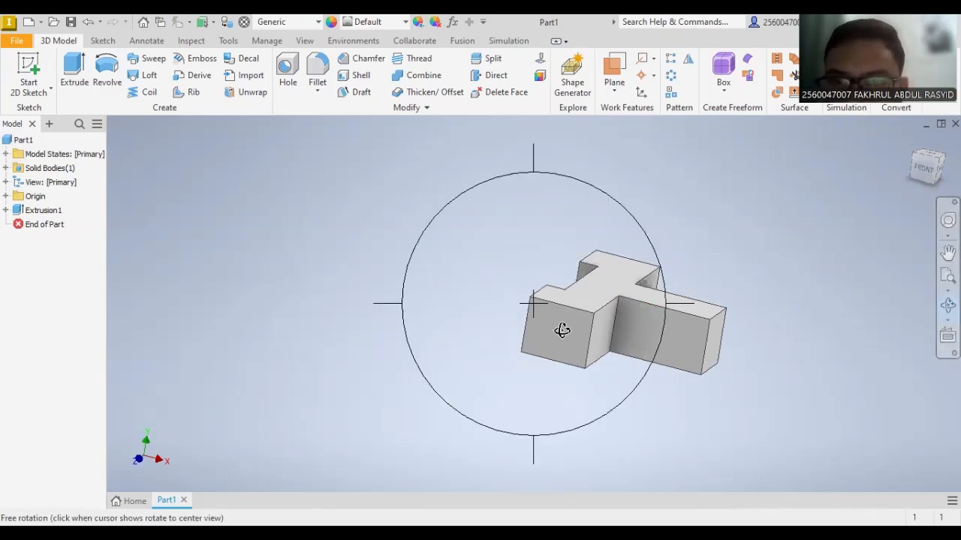
pyautogui.moveTo(562, 328); pyautogui.dragTo(636, 381)
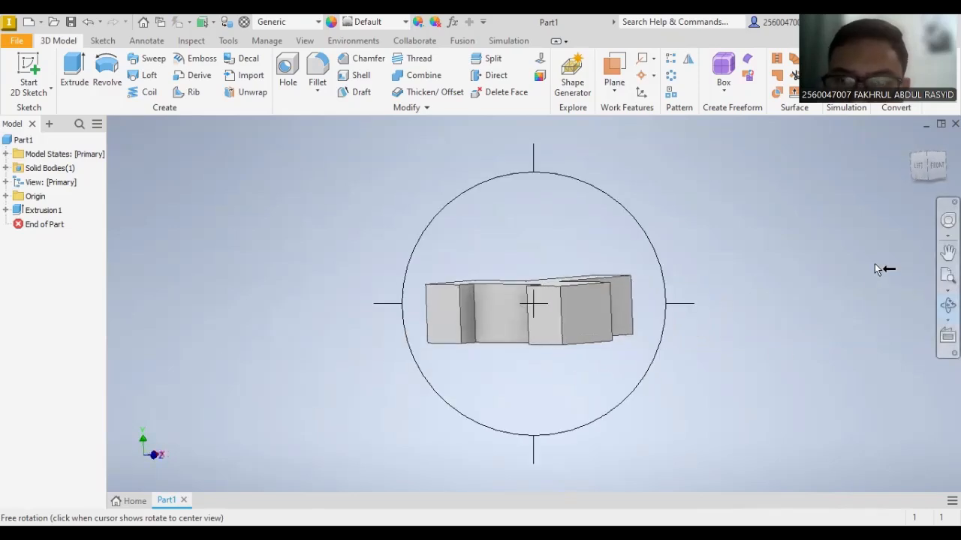
pyautogui.press('Escape')
pyautogui.click(918, 164)
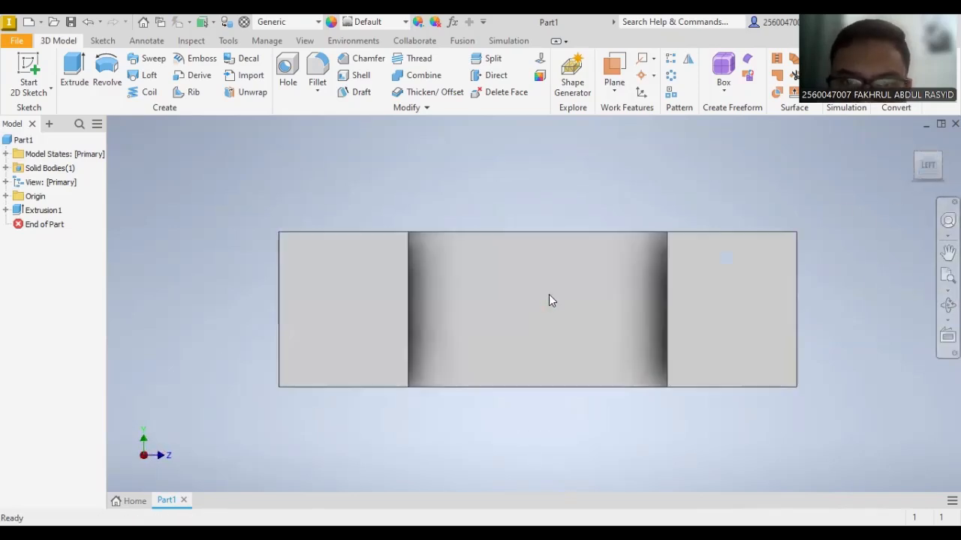
# - Create a sketch on the left end face beside the notch, place a point at the centre of the right end face, and finish the sketch
pyautogui.click(28, 75)
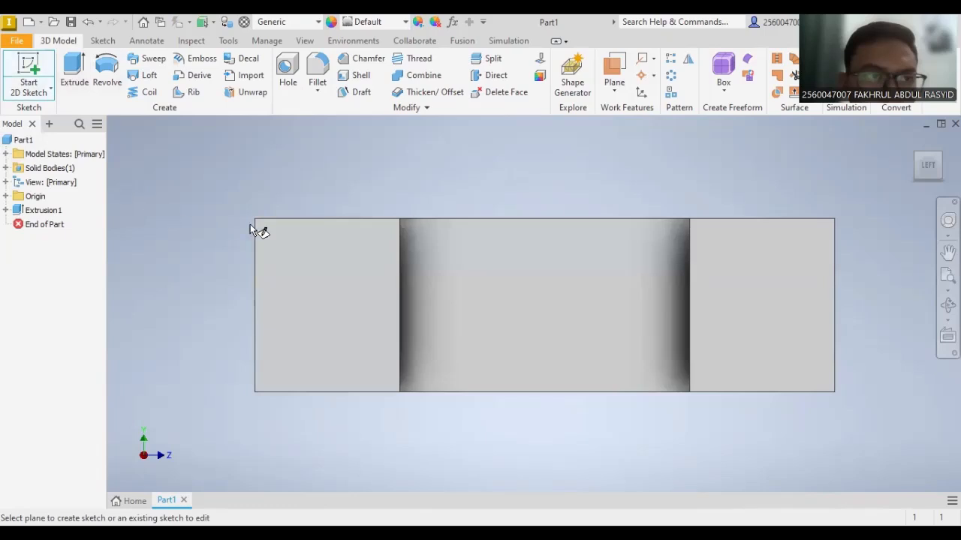
pyautogui.click(335, 283)
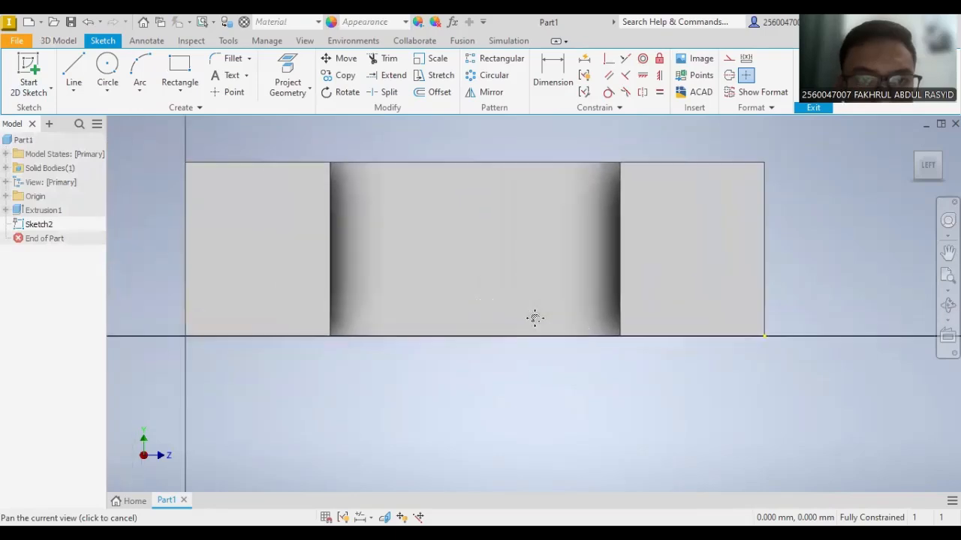
pyautogui.click(234, 92)
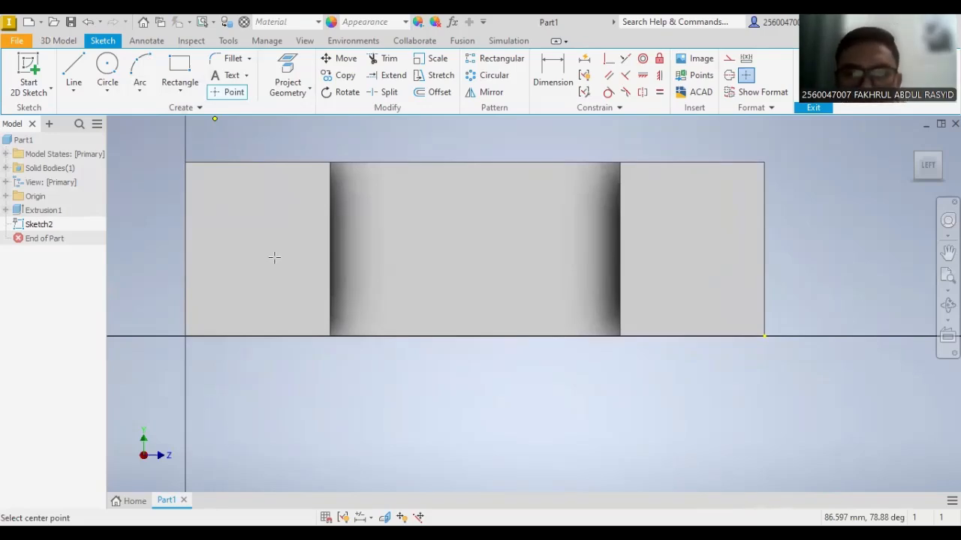
pyautogui.press('Escape')
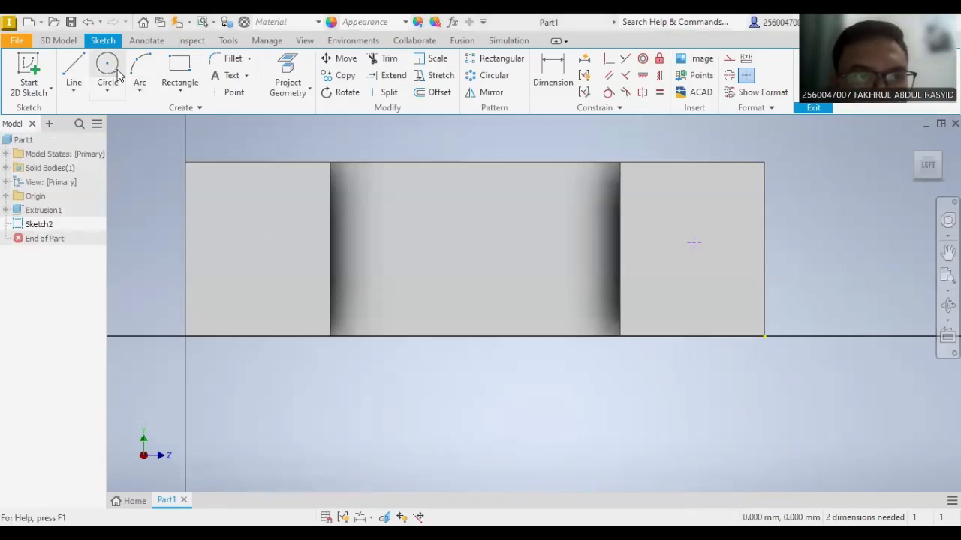
pyautogui.click(36, 69)
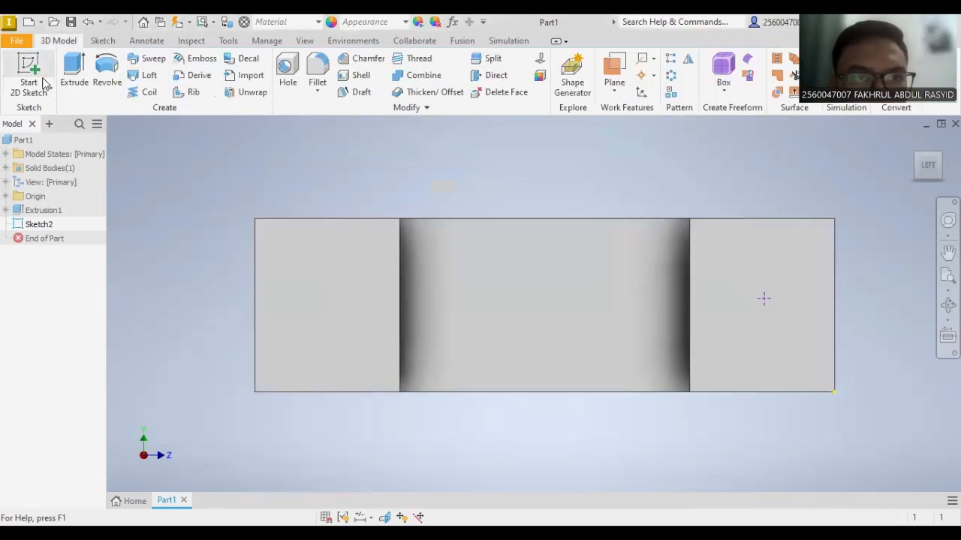
pyautogui.click(41, 225)
pyautogui.rightClick(45, 224)
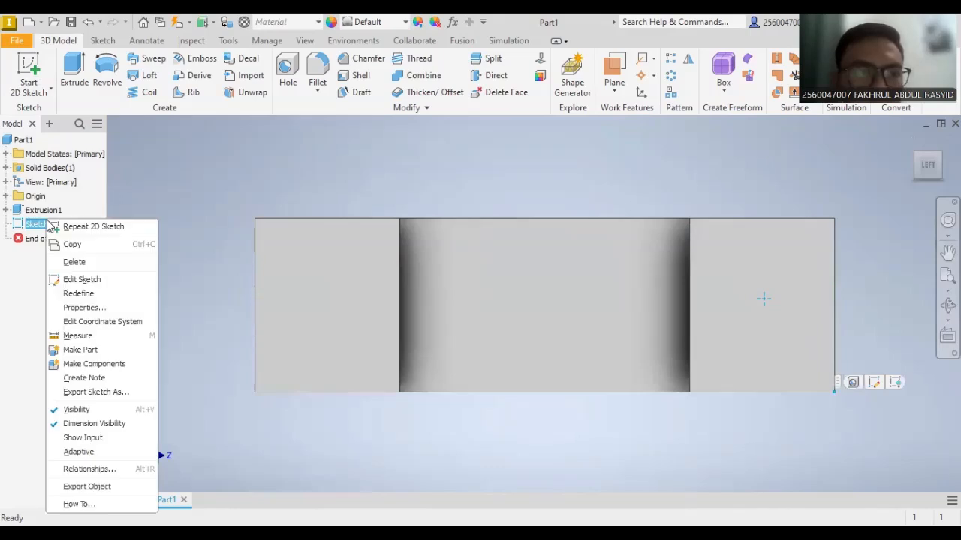
pyautogui.click(481, 126)
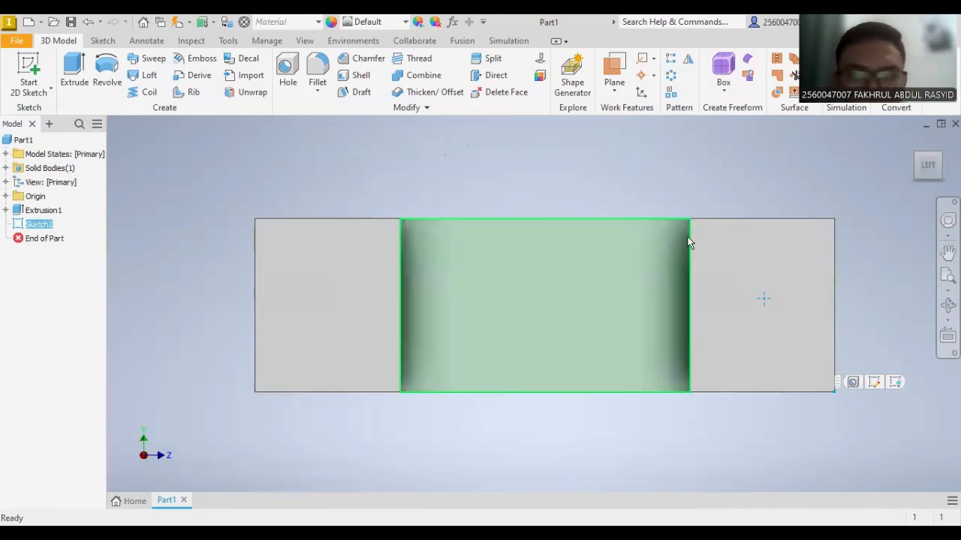
pyautogui.moveTo(676, 236); pyautogui.dragTo(518, 220, button='middle')
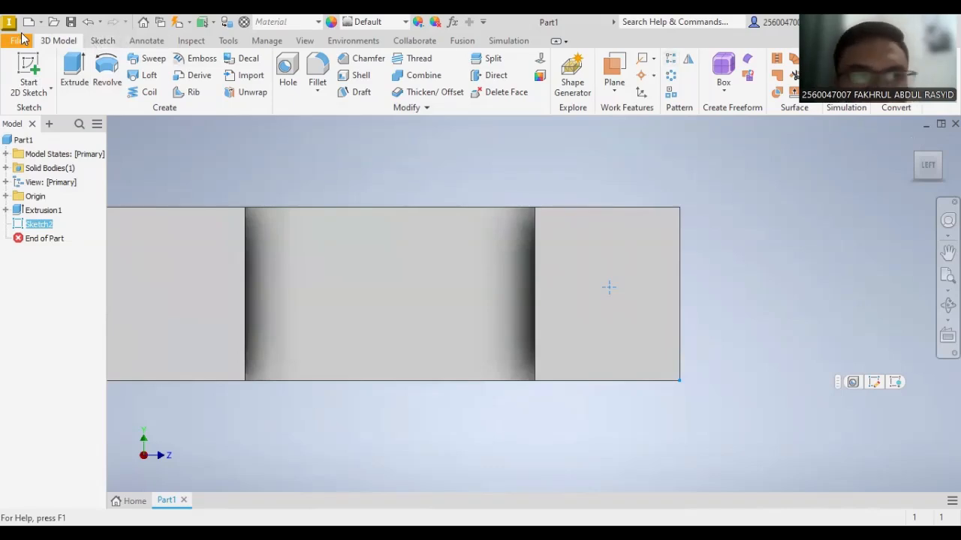
pyautogui.click(100, 41)
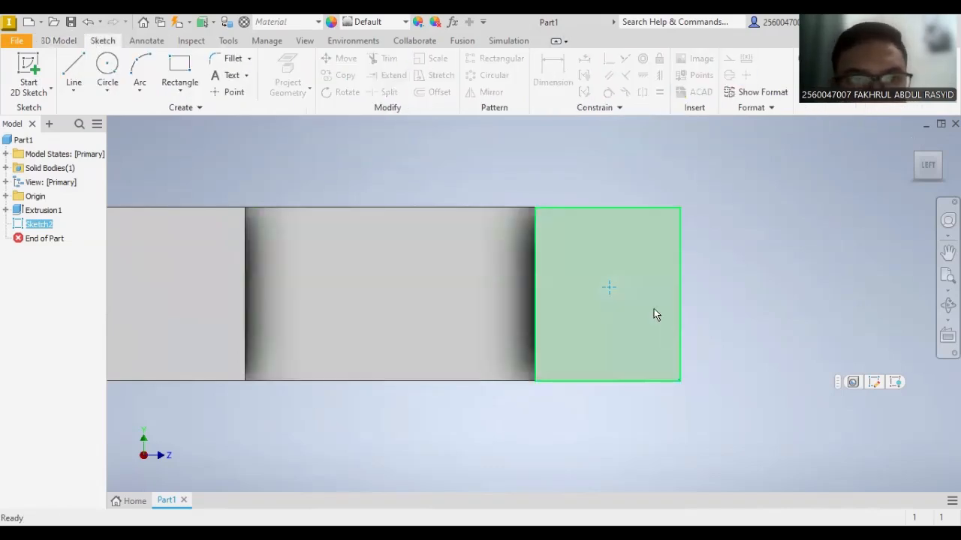
pyautogui.rightClick(37, 225)
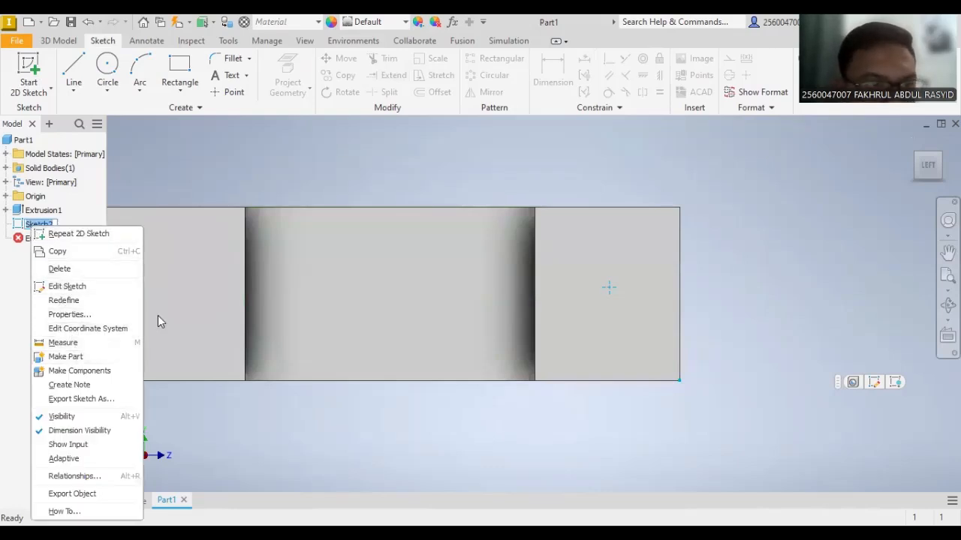
pyautogui.click(221, 171)
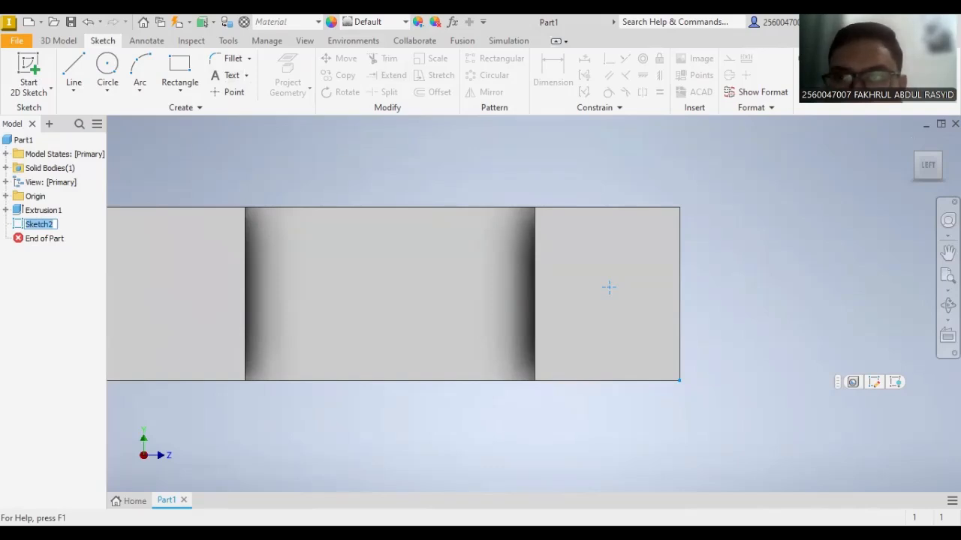
pyautogui.click(402, 186)
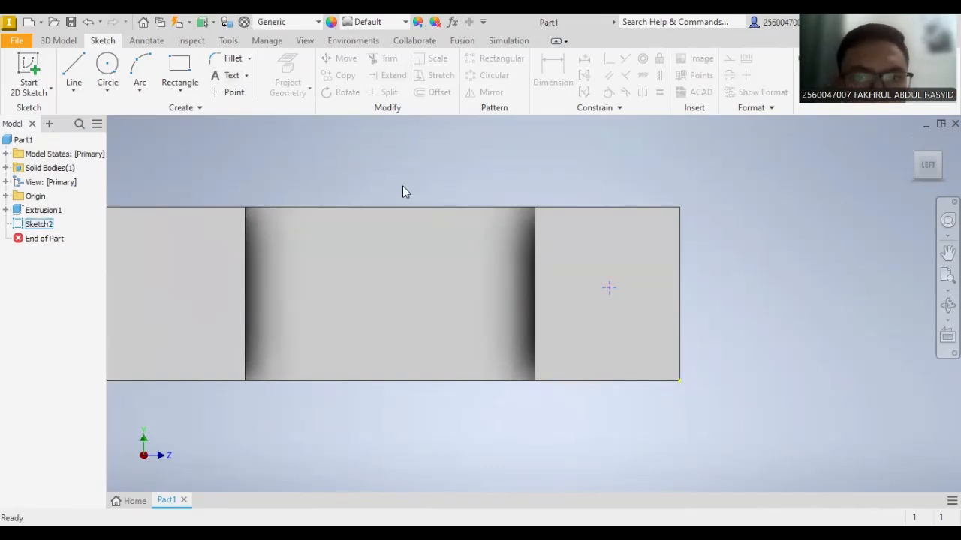
# - Delete the sketch that contains only the centre point
pyautogui.rightClick(31, 233)
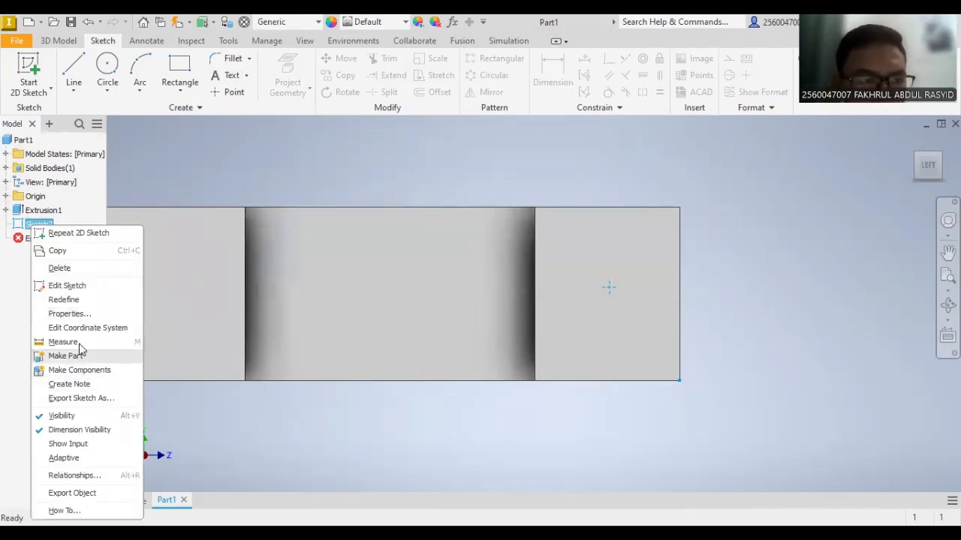
pyautogui.click(76, 278)
pyautogui.press('Delete')
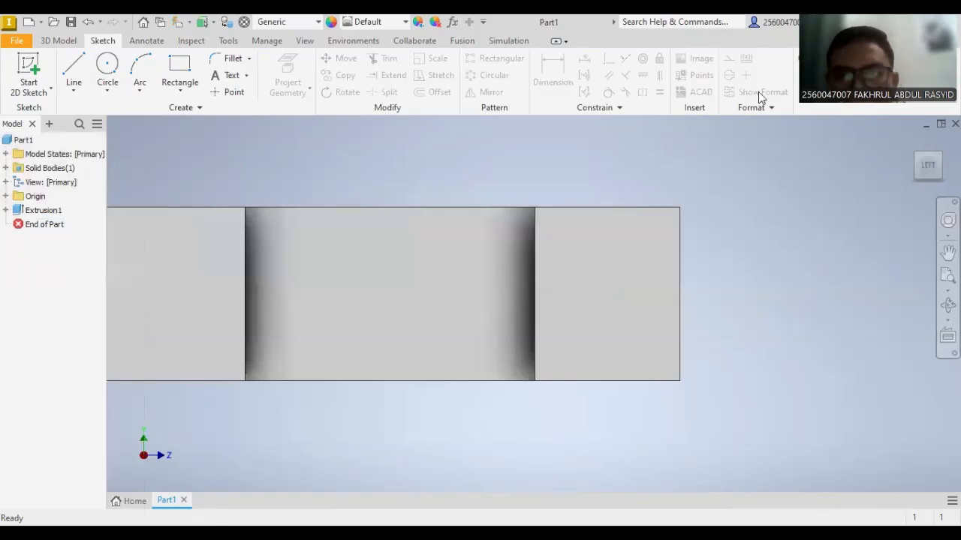
# - Start a new sketch on the right end face beside the notch and draw a circle near its centre
pyautogui.click(32, 76)
pyautogui.click(620, 224)
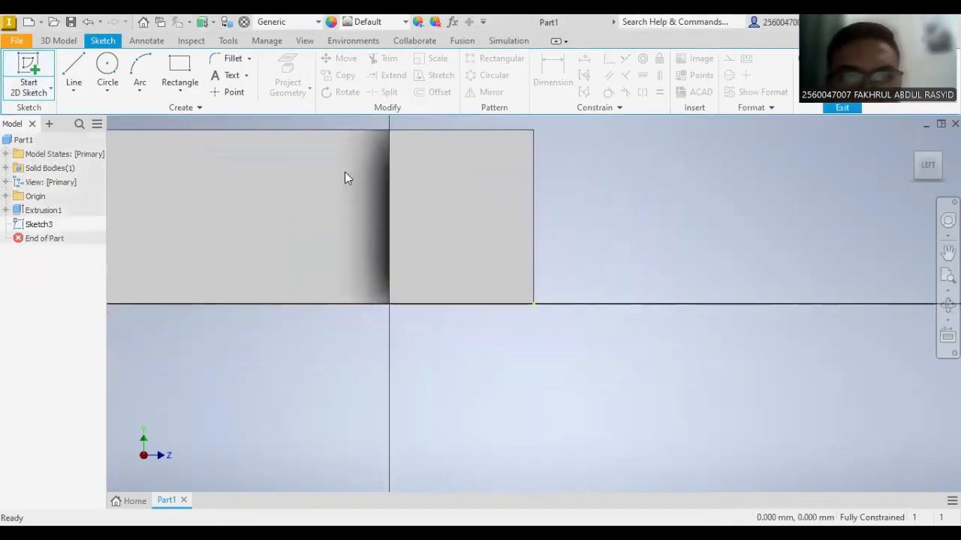
pyautogui.click(107, 66)
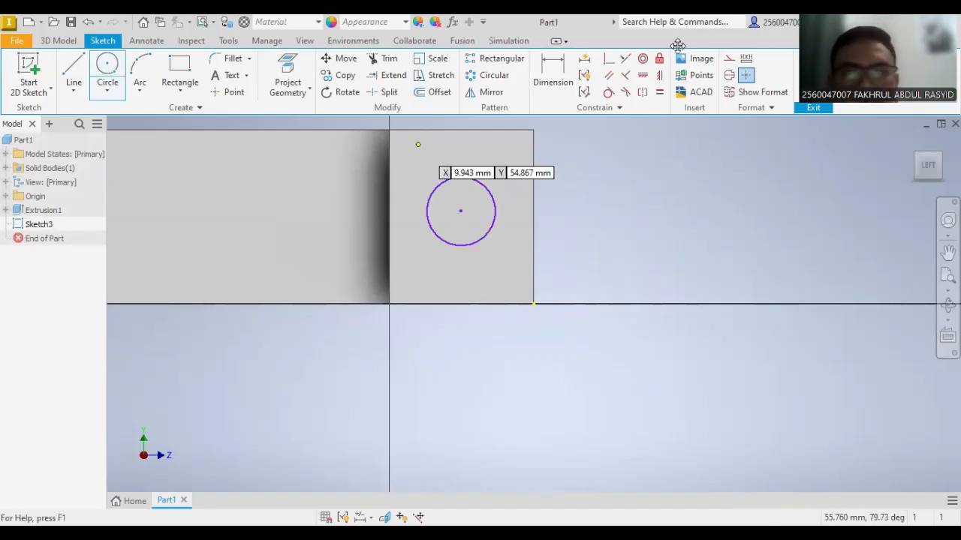
# - Dimension the diameter of the circle on the right end face and set it to 20 mm
pyautogui.click(544, 67)
pyautogui.click(486, 186)
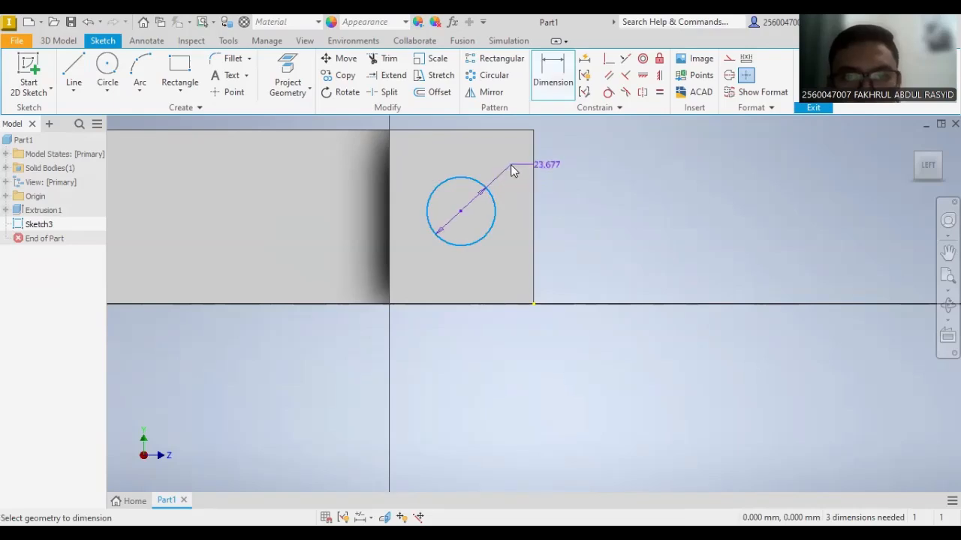
pyautogui.click(511, 166)
pyautogui.write('2')
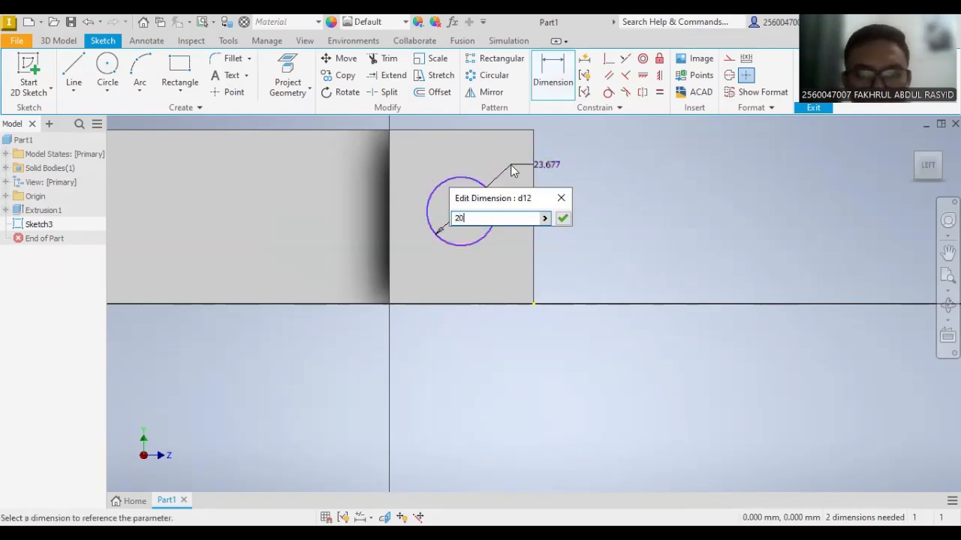
pyautogui.write('0')
pyautogui.press('Return')
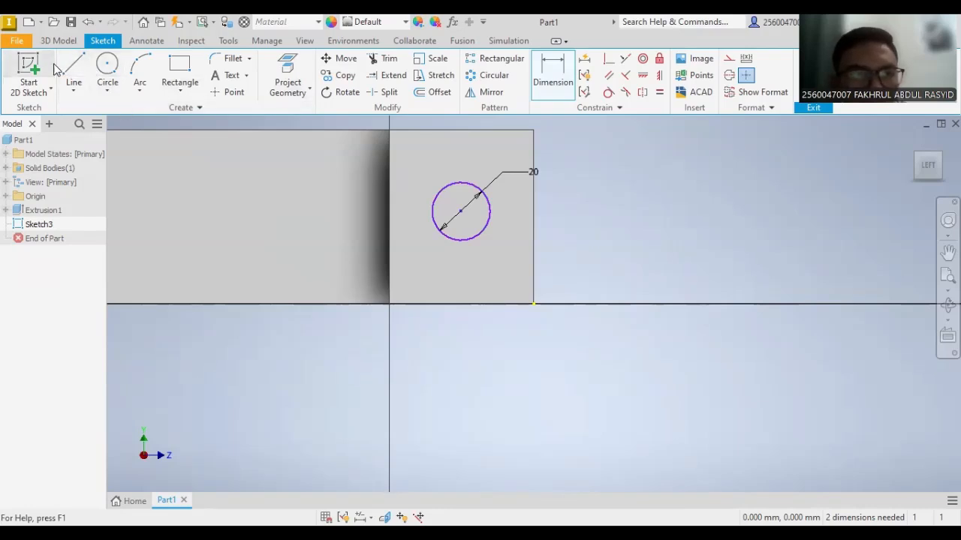
# - Dimension the circle's centre horizontally from the right end face's outer vertical edge and set the distance to 25 mm
pyautogui.click(553, 73)
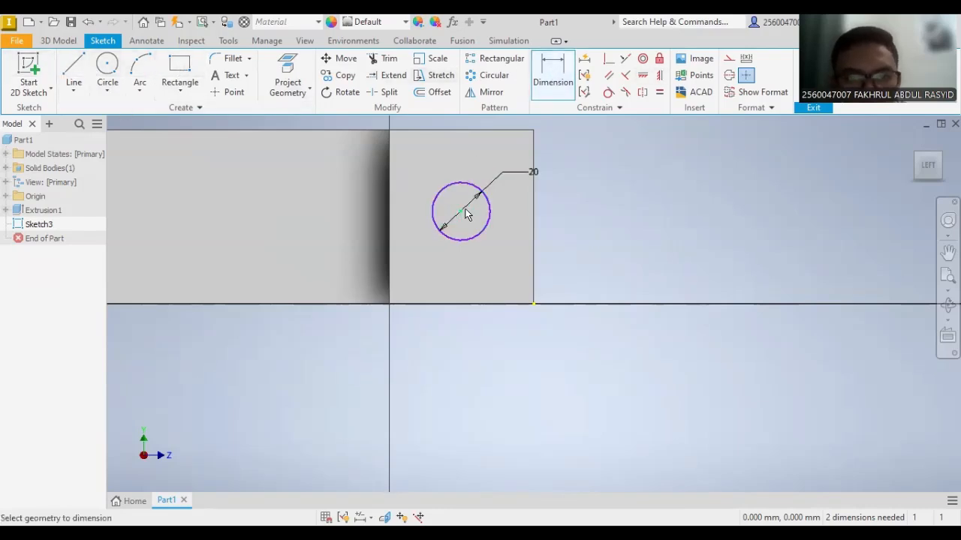
pyautogui.click(534, 263)
pyautogui.click(461, 211)
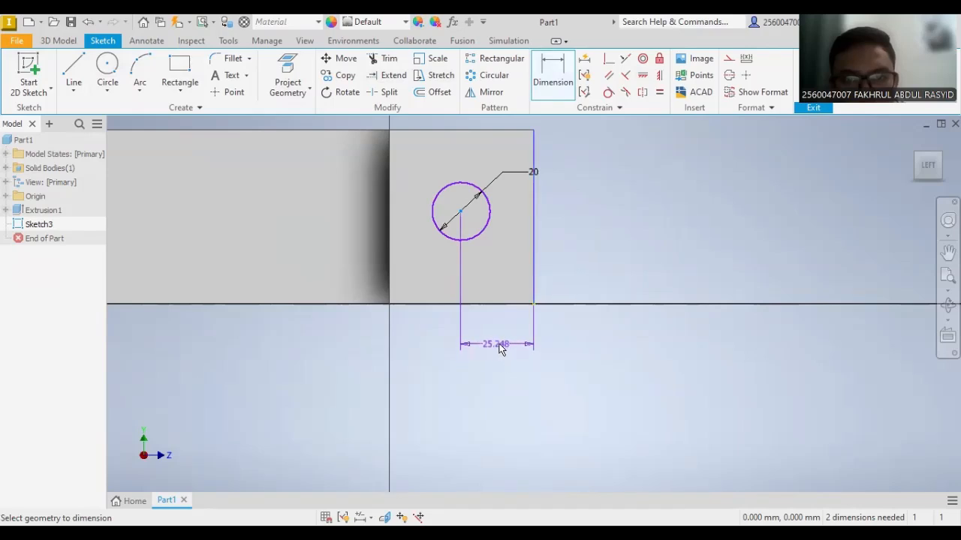
pyautogui.click(501, 346)
pyautogui.write('25')
pyautogui.press('Return')
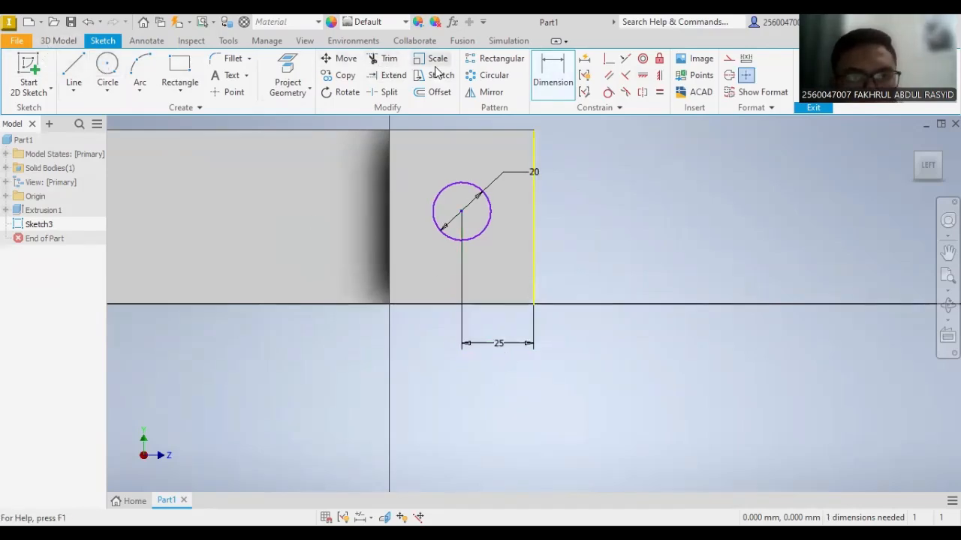
# - Dimension the circle's centre vertically from the bottom edge of the right end face and set the height to 30 mm
pyautogui.click(461, 211)
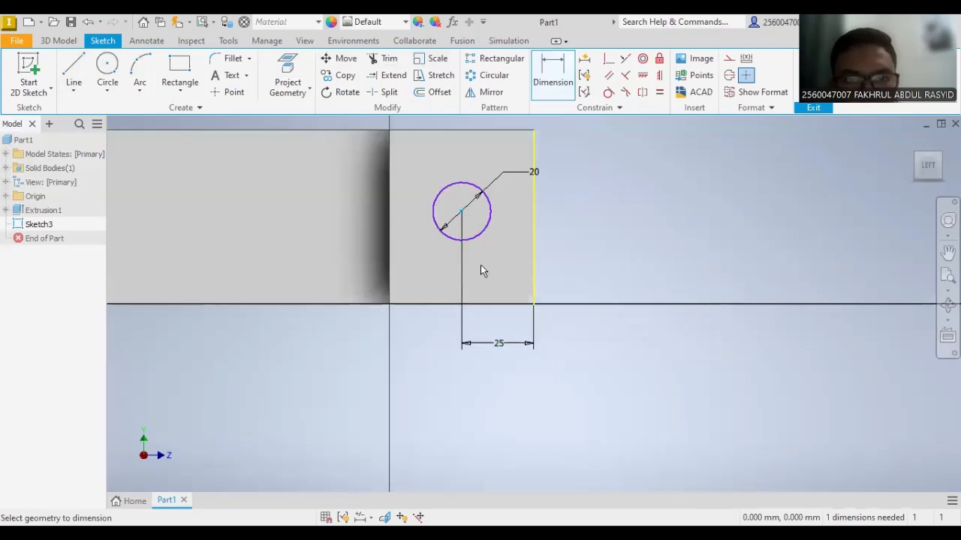
pyautogui.click(497, 304)
pyautogui.click(574, 254)
pyautogui.write('30')
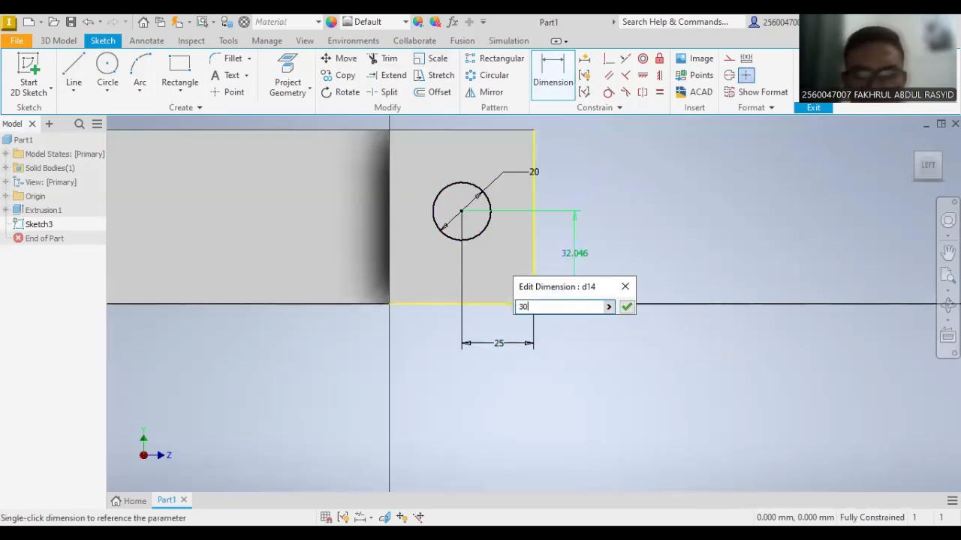
pyautogui.press('Return')
# - Draw a second circle about 24 mm in diameter near the centre of the left end face
pyautogui.scroll(-3, 483, 342)
pyautogui.scroll(2, 423, 305)
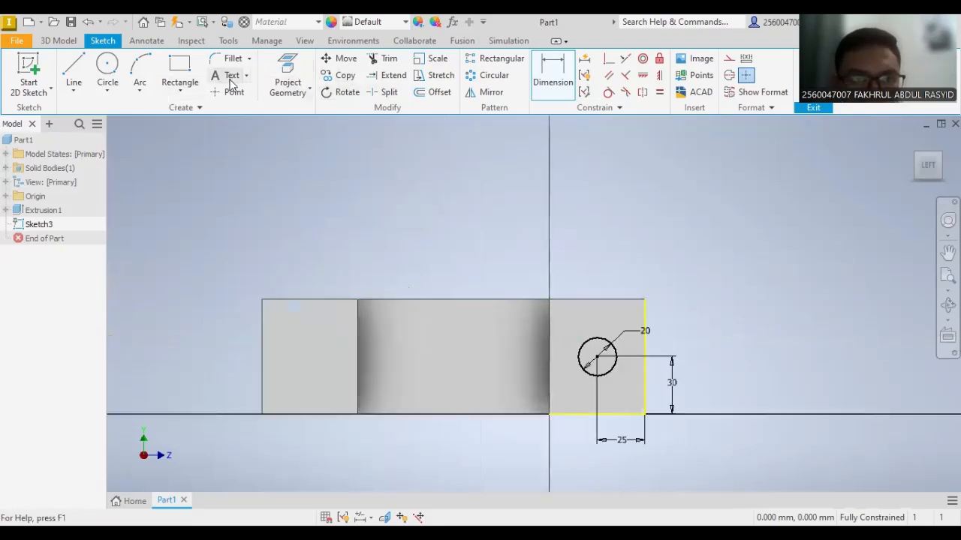
pyautogui.click(111, 73)
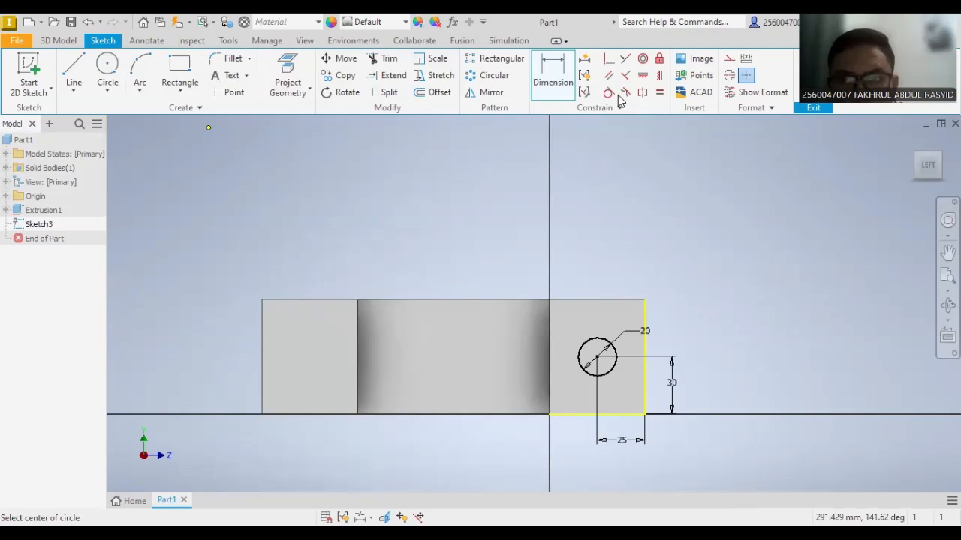
pyautogui.click(307, 356)
pyautogui.click(328, 344)
# - Dimension the left circle's diameter and set it to 20 mm
pyautogui.press('d')
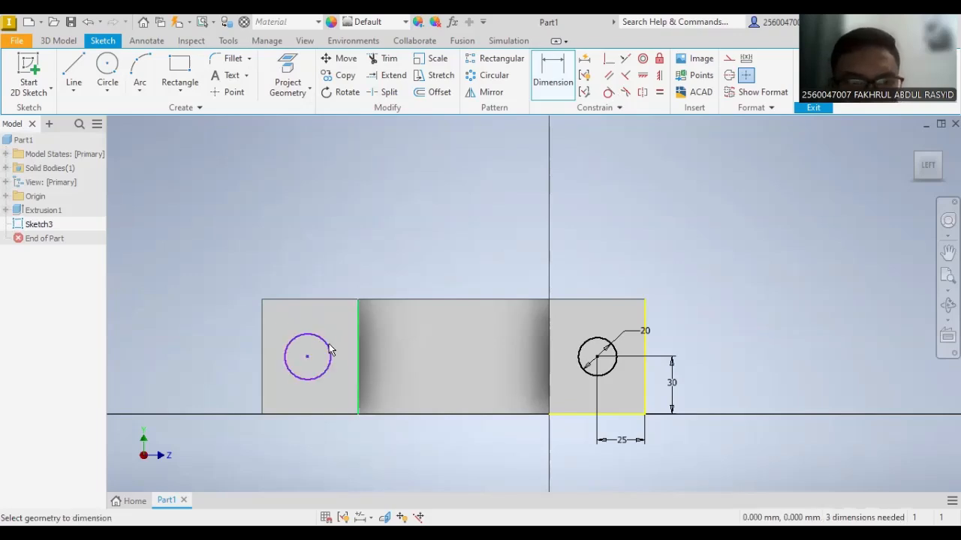
pyautogui.click(324, 340)
pyautogui.click(337, 331)
pyautogui.write('20')
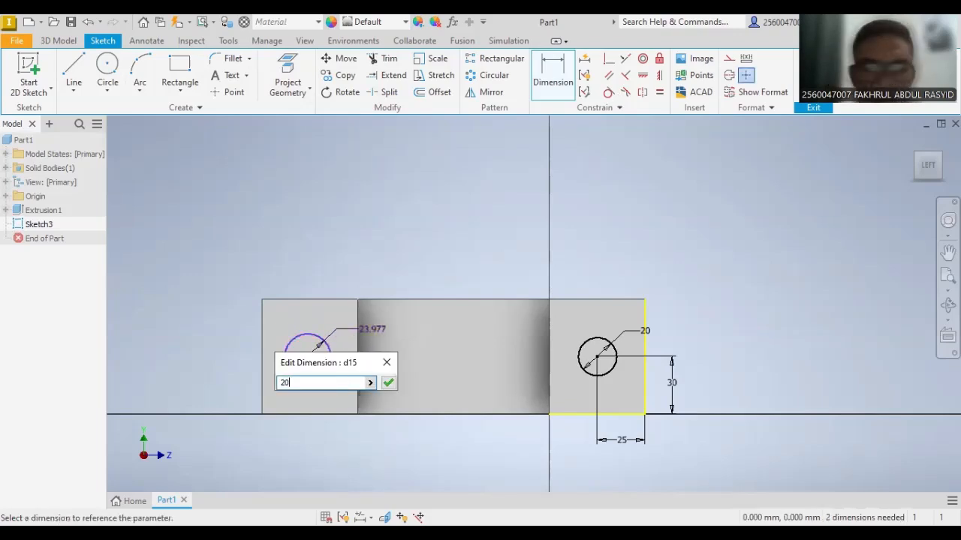
pyautogui.press('Return')
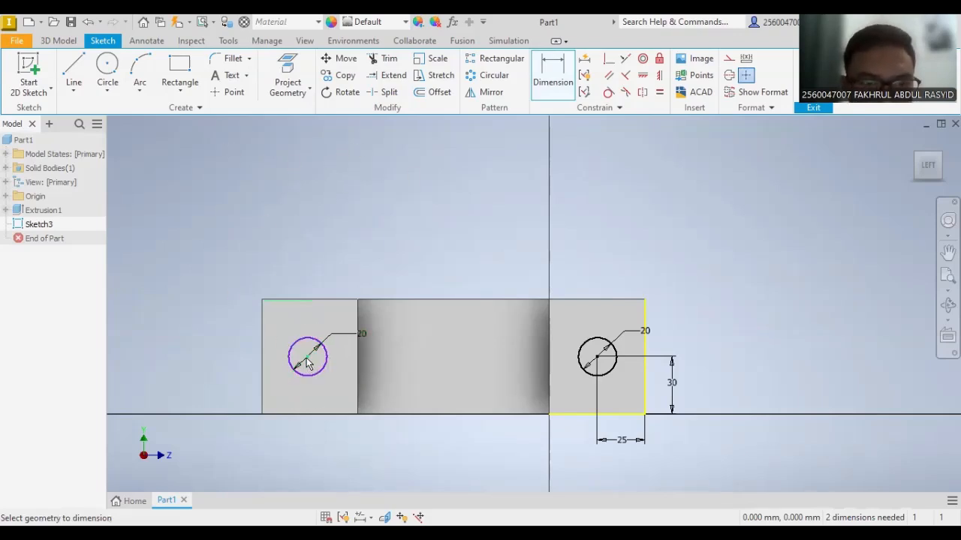
# - Dimension the left circle's centre horizontally from the left end face's outer vertical edge and set the distance to 25 mm
pyautogui.click(306, 359)
pyautogui.click(263, 368)
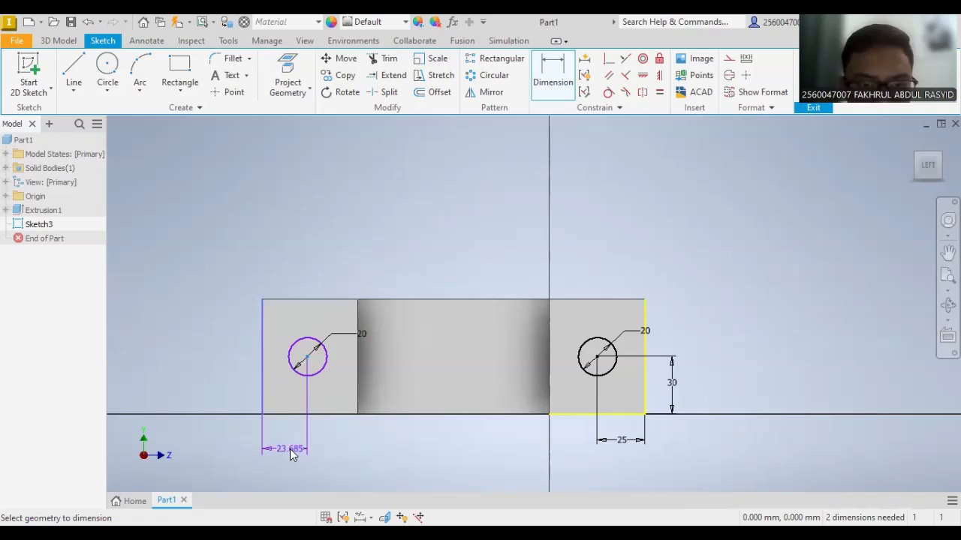
pyautogui.click(293, 455)
pyautogui.write('25')
pyautogui.press('Return')
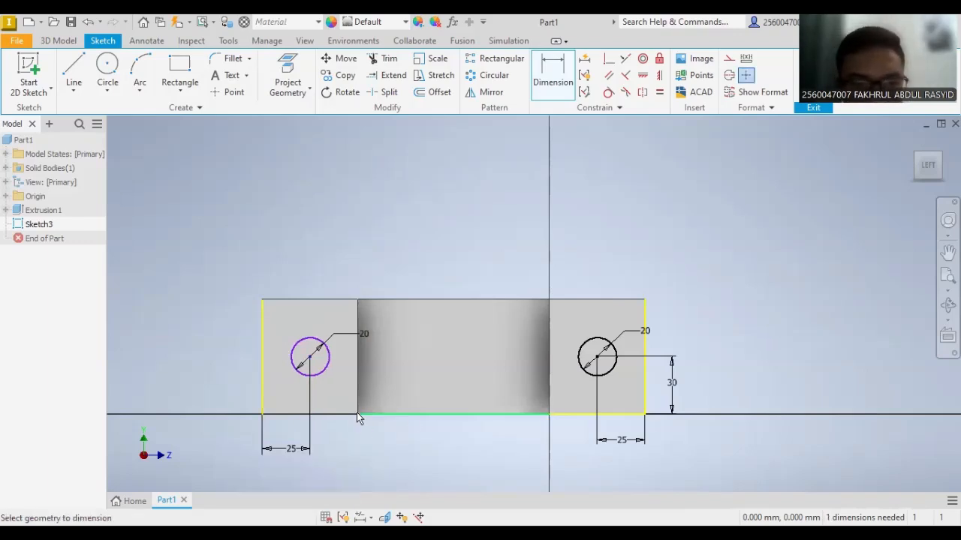
# - Dimension the left circle's centre 30 mm above the bottom edge and leave the Dimension command
pyautogui.click(338, 414)
pyautogui.click(310, 357)
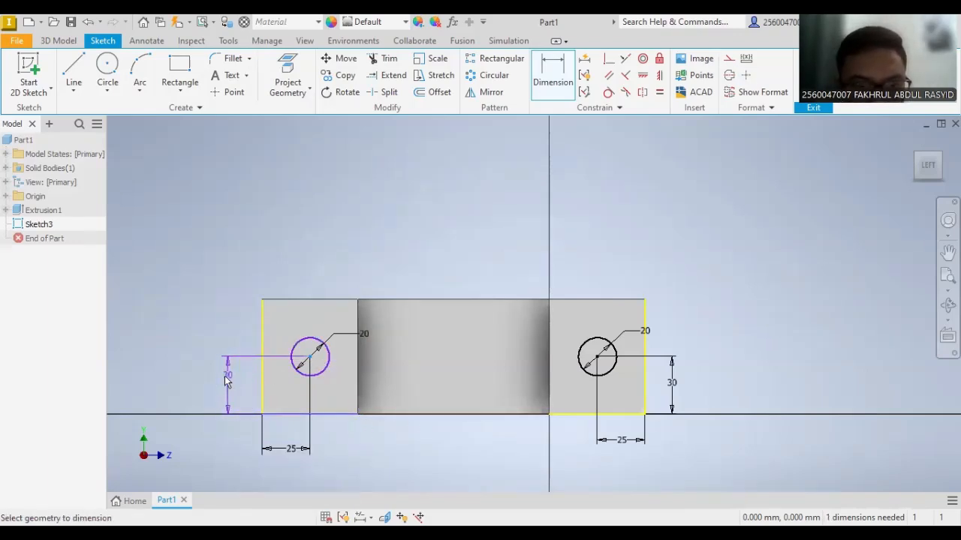
pyautogui.click(222, 383)
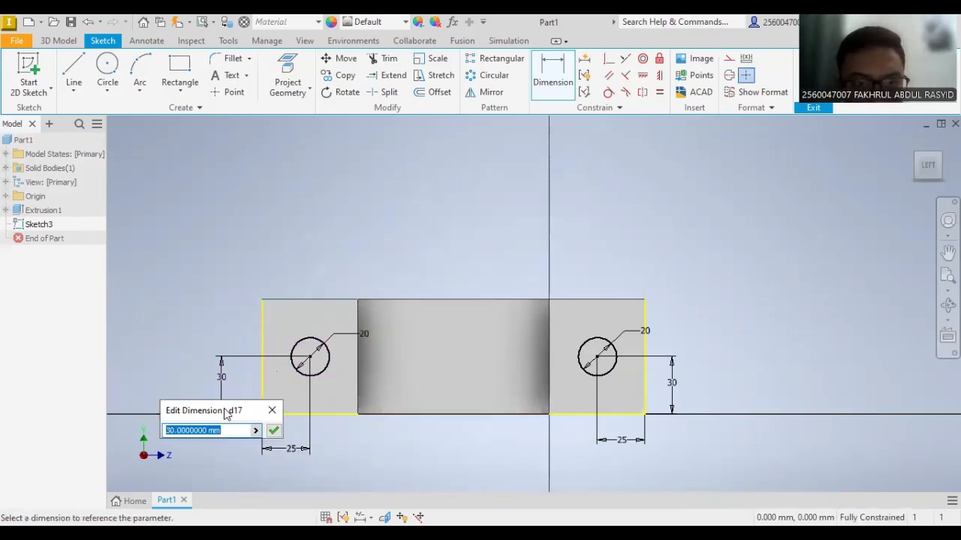
pyautogui.click(276, 429)
pyautogui.press('Escape')
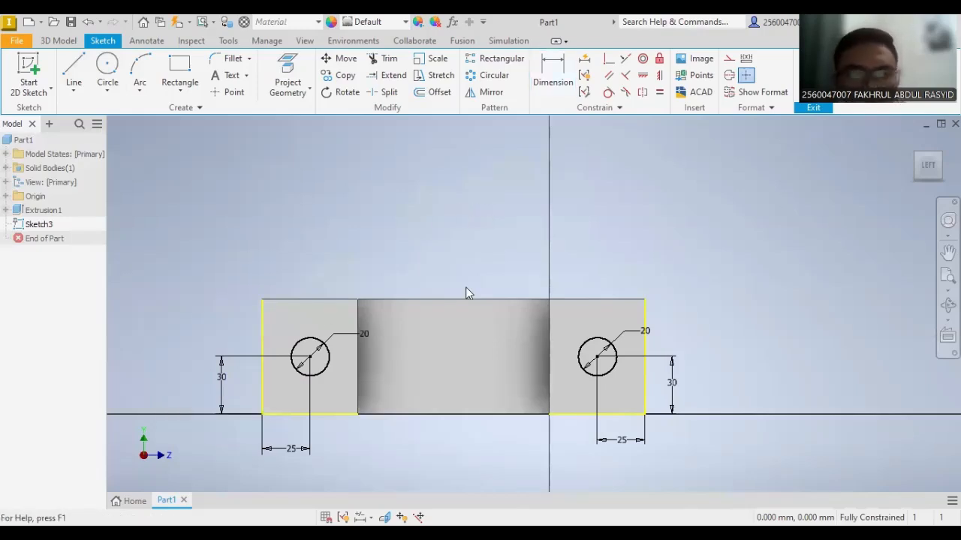
# - Orbit the part to an angled view showing its top face and the circles on both end faces
pyautogui.click(64, 41)
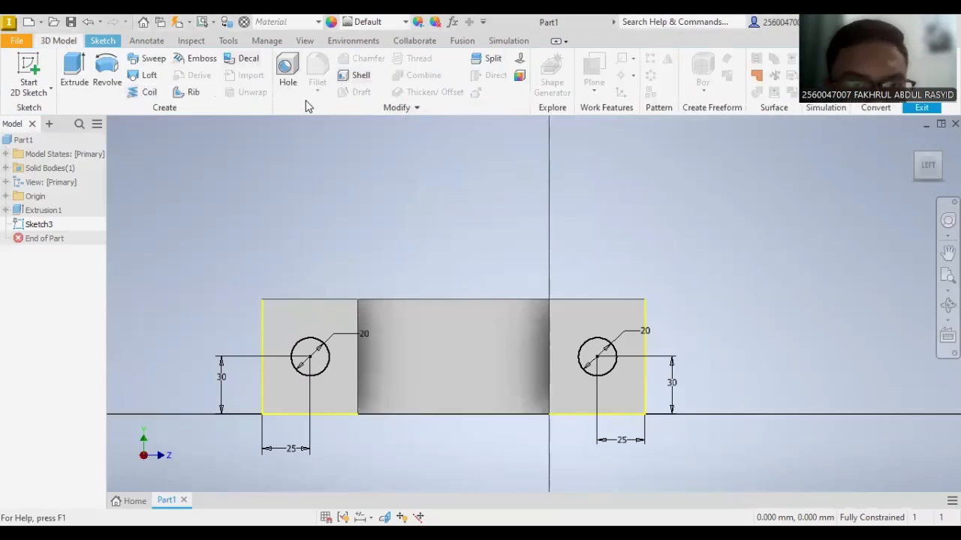
pyautogui.click(318, 343)
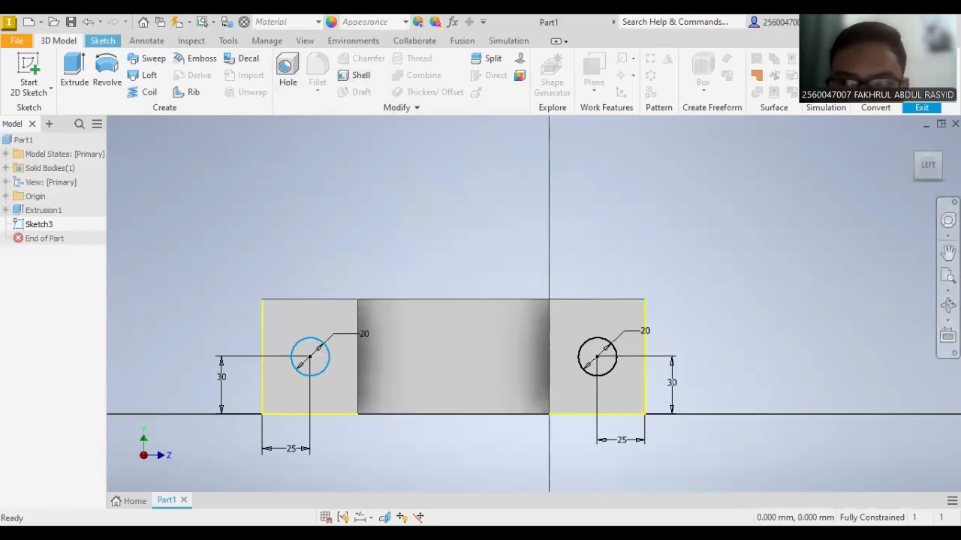
pyautogui.click(948, 305)
pyautogui.press('Escape')
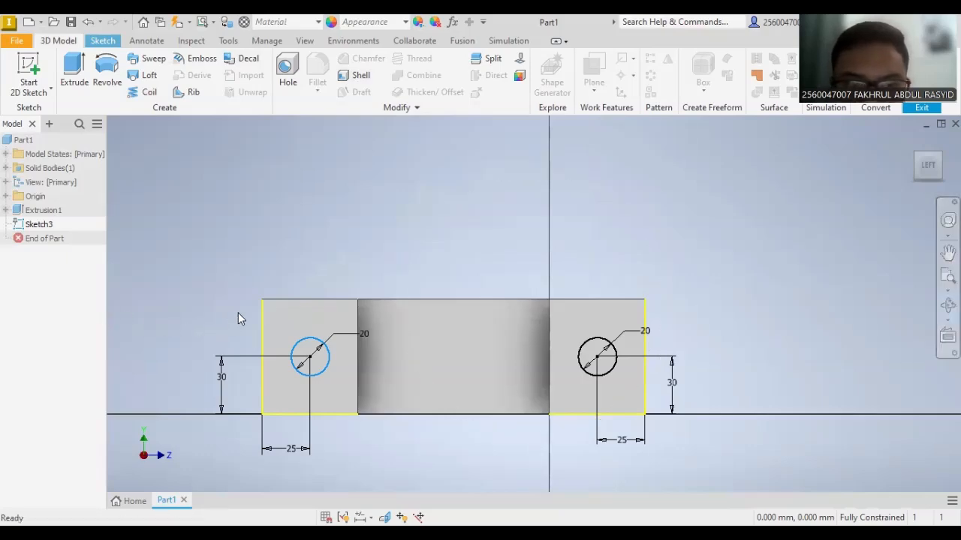
pyautogui.click(948, 306)
pyautogui.moveTo(681, 319); pyautogui.dragTo(727, 328)
pyautogui.press('Escape')
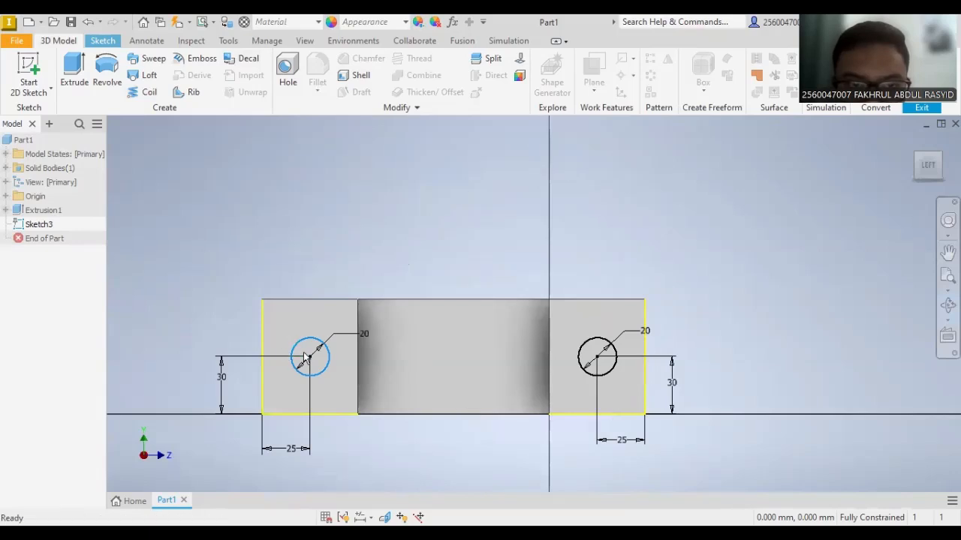
pyautogui.press('F4')
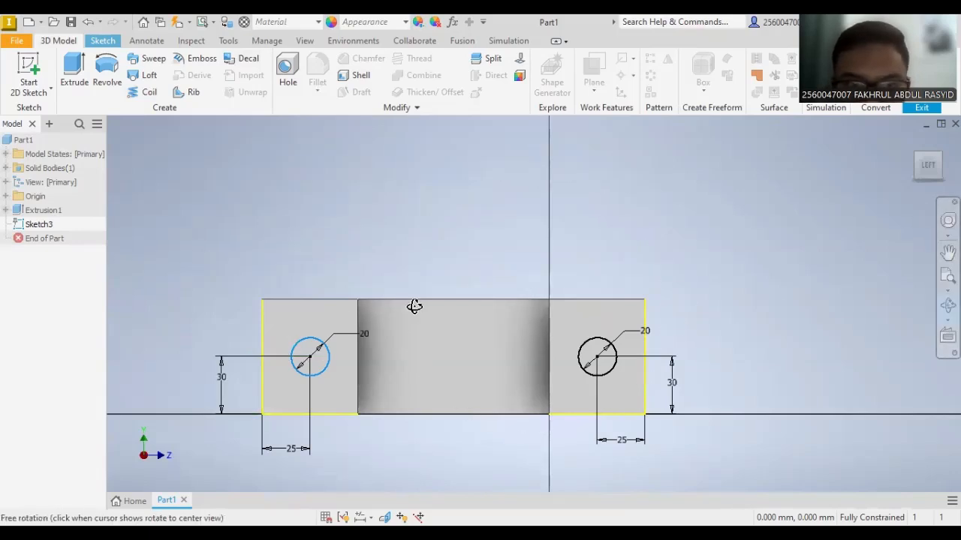
pyautogui.keyDown('shift'); pyautogui.moveTo(414, 306); pyautogui.dragTo(456, 334, button='middle'); pyautogui.keyUp('shift')
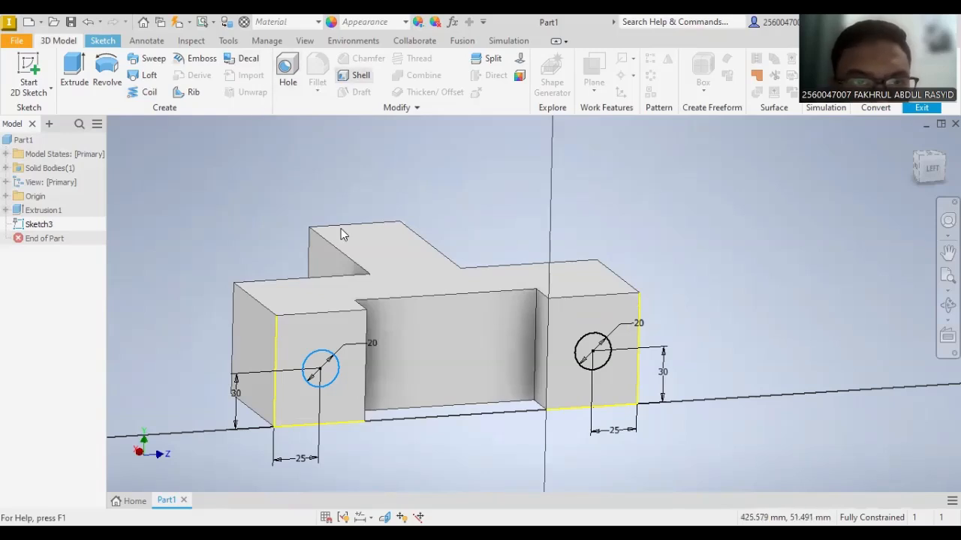
pyautogui.click(354, 75)
pyautogui.click(330, 362)
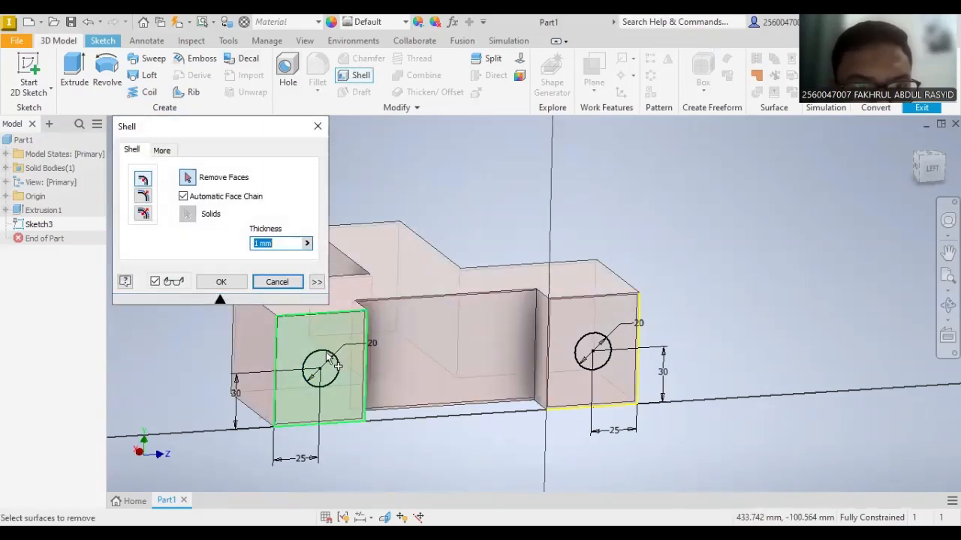
pyautogui.click(322, 361)
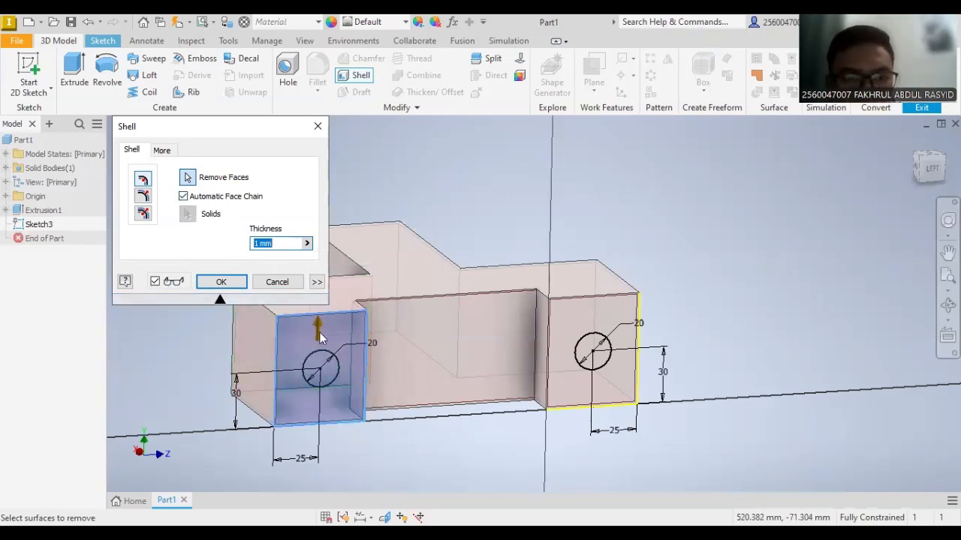
pyautogui.press('Escape')
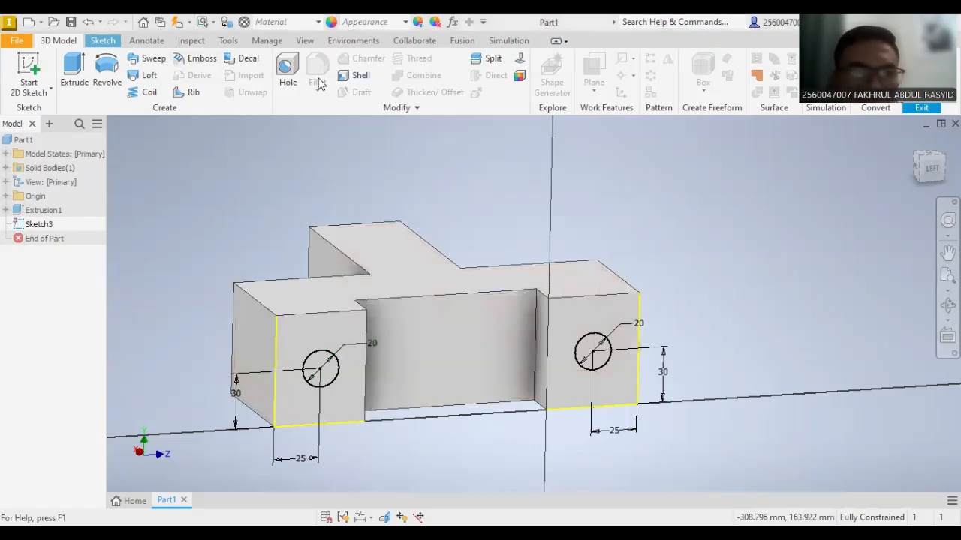
# - Start a simple hole feature and position it at the centres of both circles on the end faces
pyautogui.click(320, 357)
pyautogui.keyDown('ctrl'); pyautogui.click(599, 341); pyautogui.keyUp('ctrl')
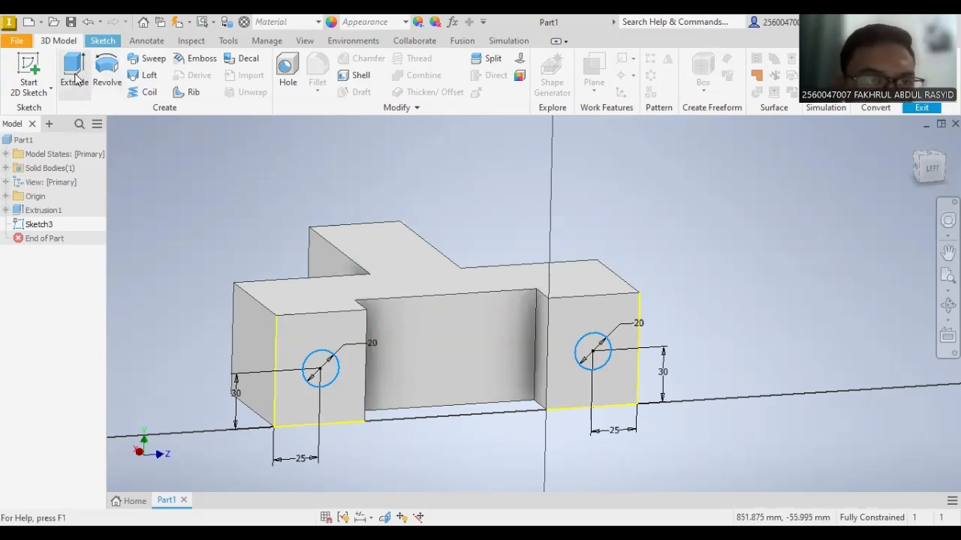
pyautogui.click(292, 67)
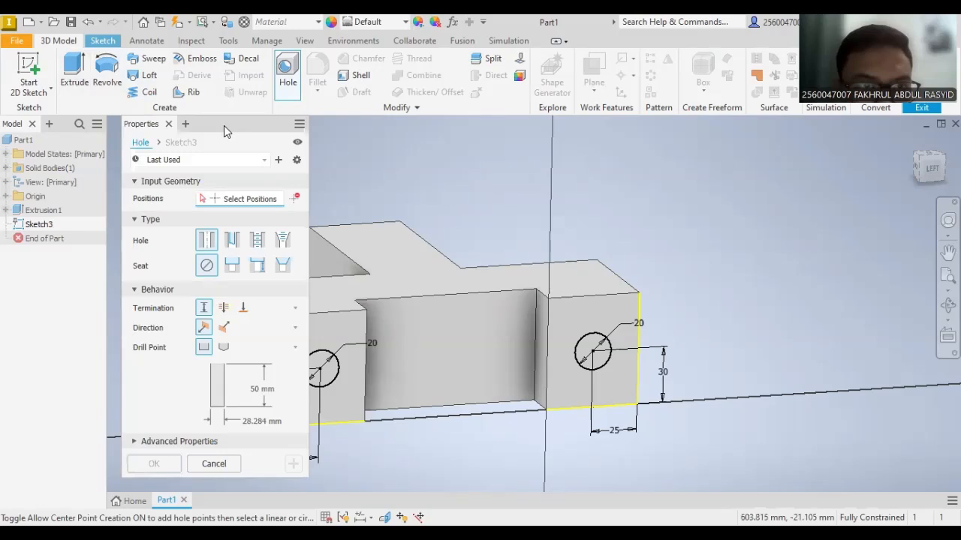
pyautogui.moveTo(202, 125); pyautogui.dragTo(157, 130)
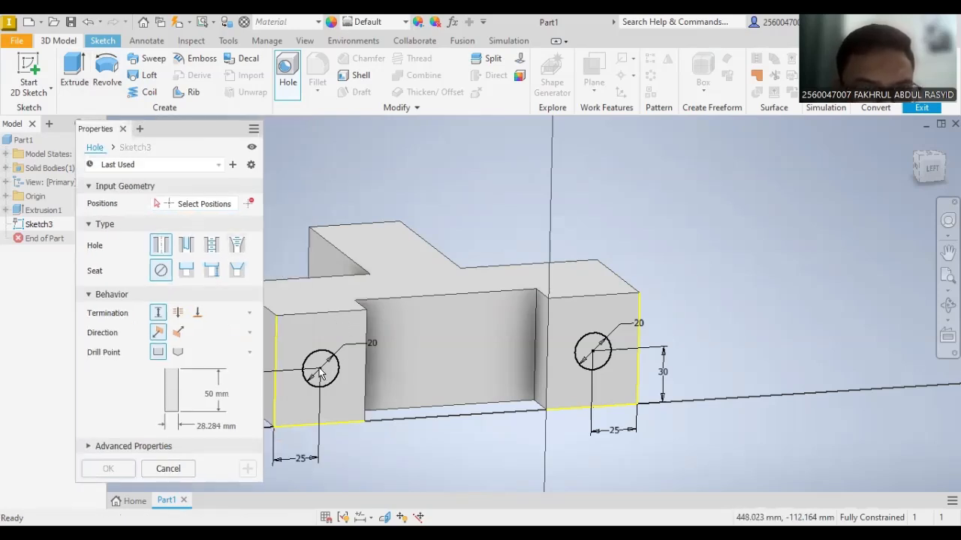
pyautogui.scroll(5, 320, 374)
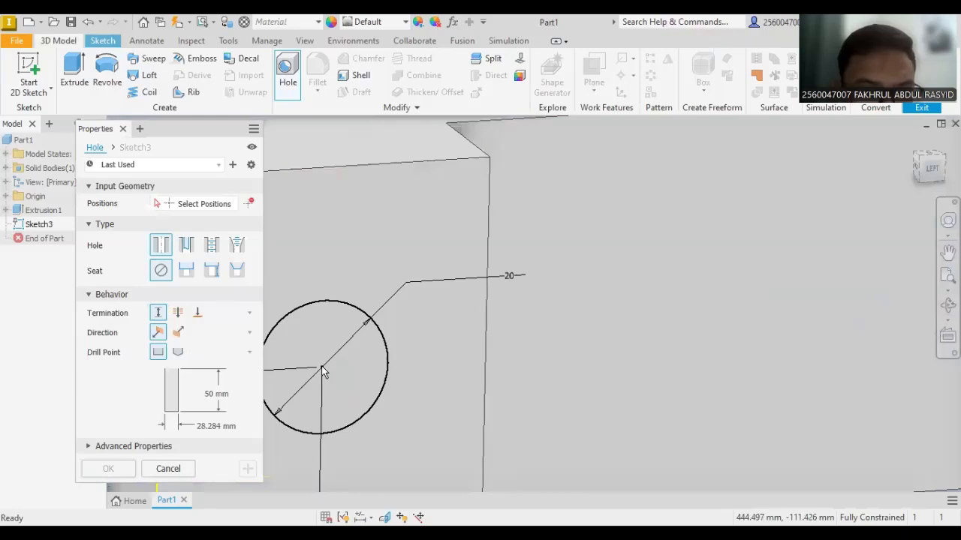
pyautogui.click(248, 204)
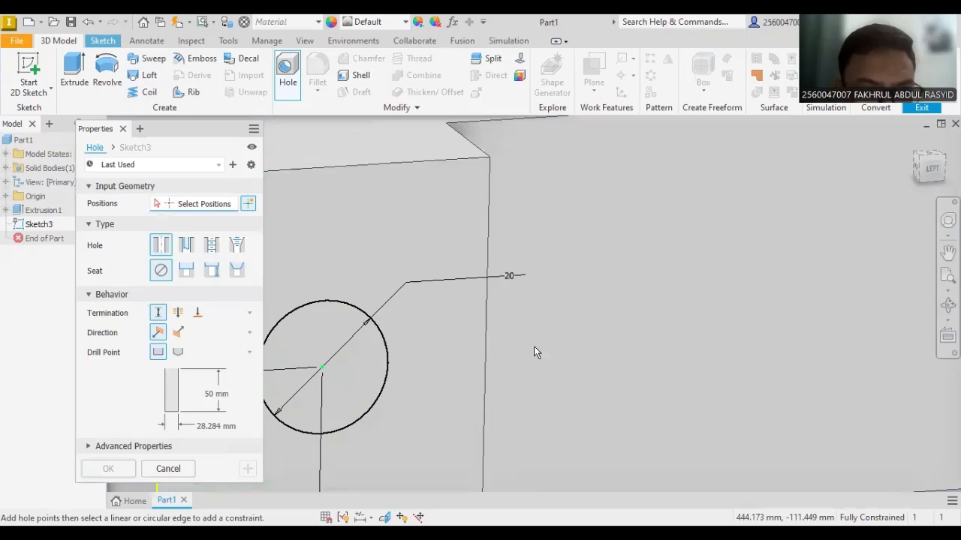
pyautogui.scroll(5, 534, 347)
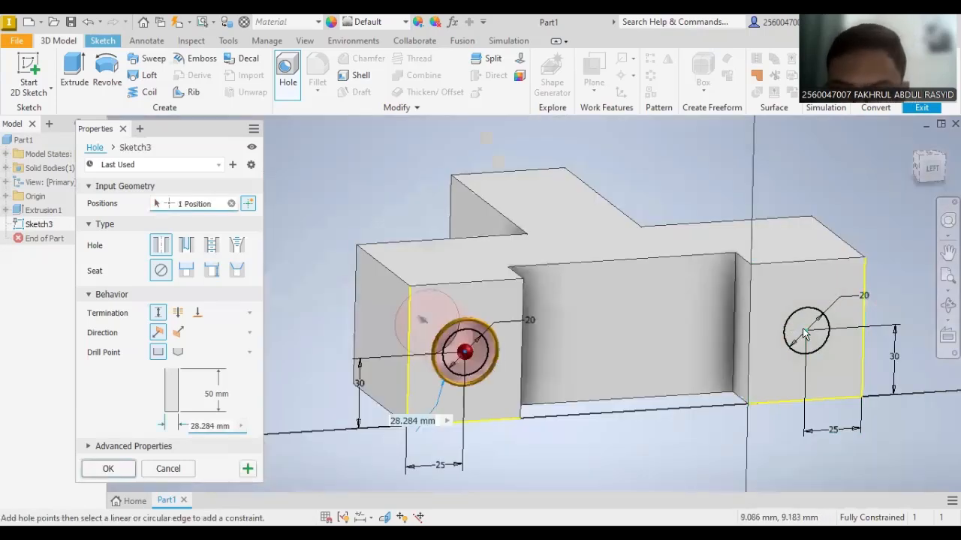
pyautogui.click(804, 331)
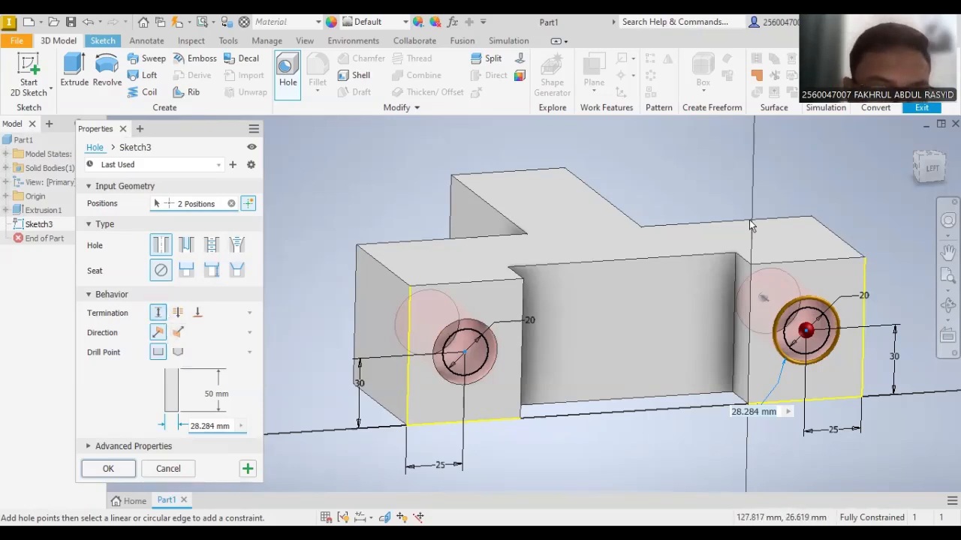
# - Set the hole diameter to 20 mm and create both holes
pyautogui.click(930, 159)
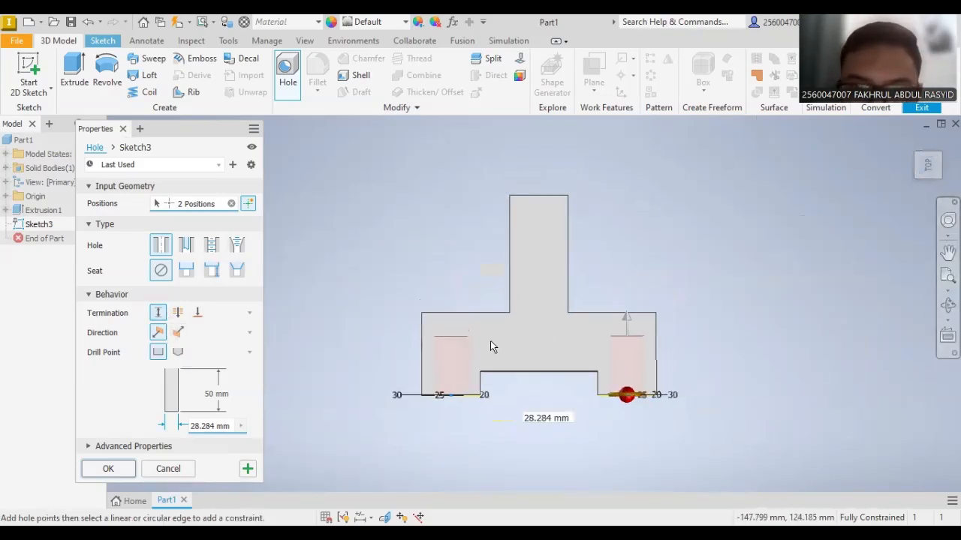
pyautogui.scroll(3, 485, 339)
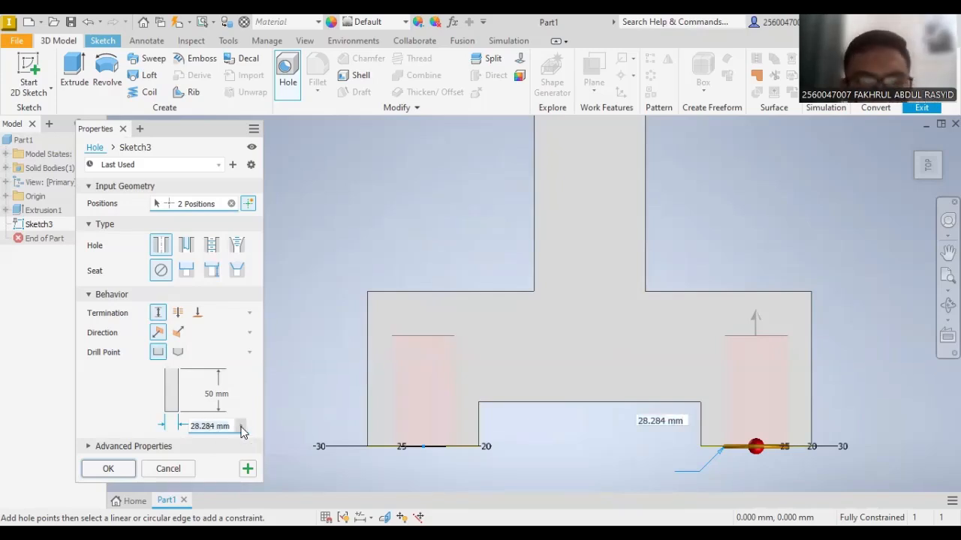
pyautogui.write('20')
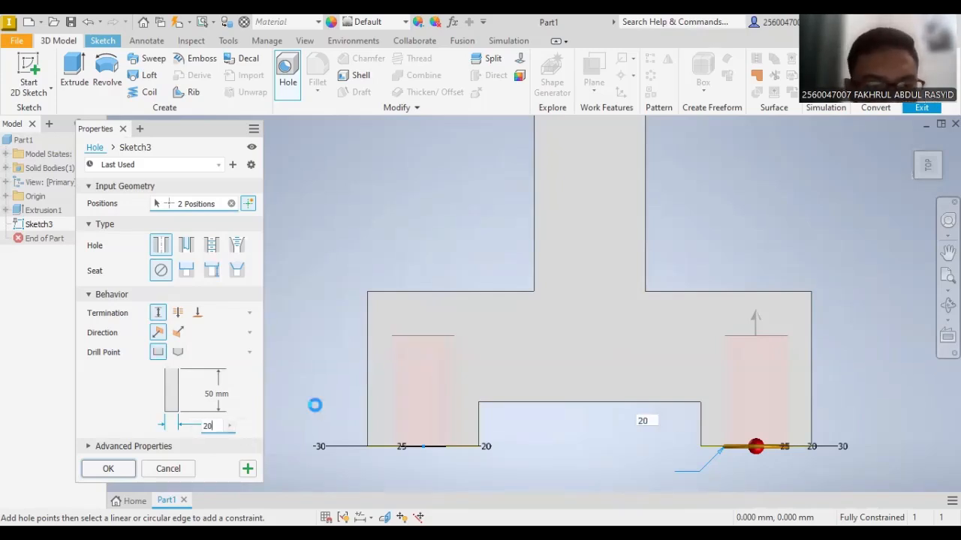
pyautogui.click(110, 477)
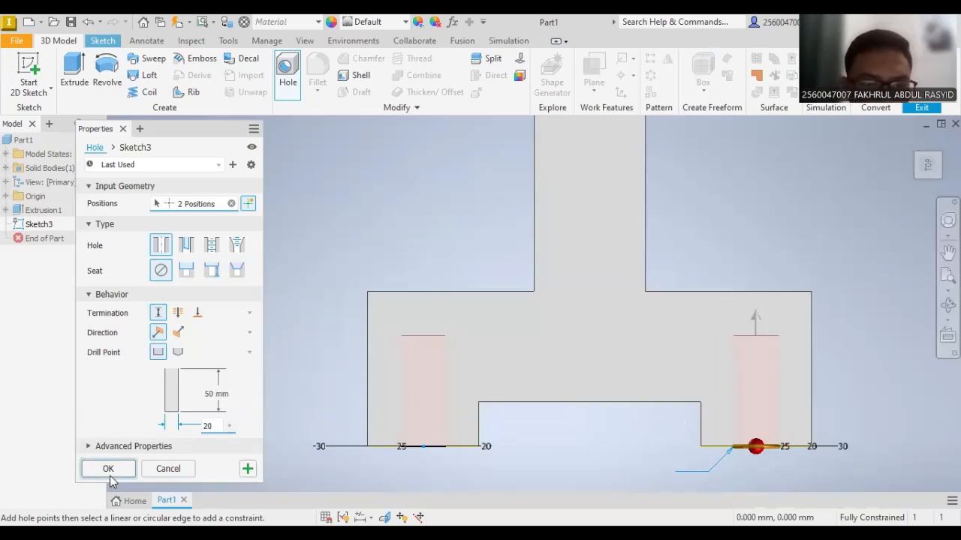
# - Change the part's visual style to Wireframe
pyautogui.scroll(-3, 483, 353)
pyautogui.scroll(2, 538, 367)
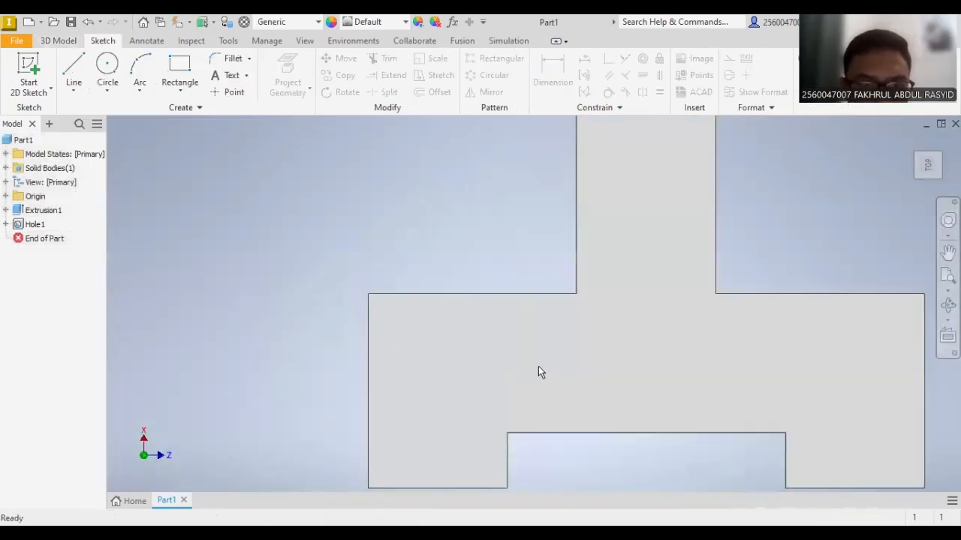
pyautogui.scroll(2, 539, 372)
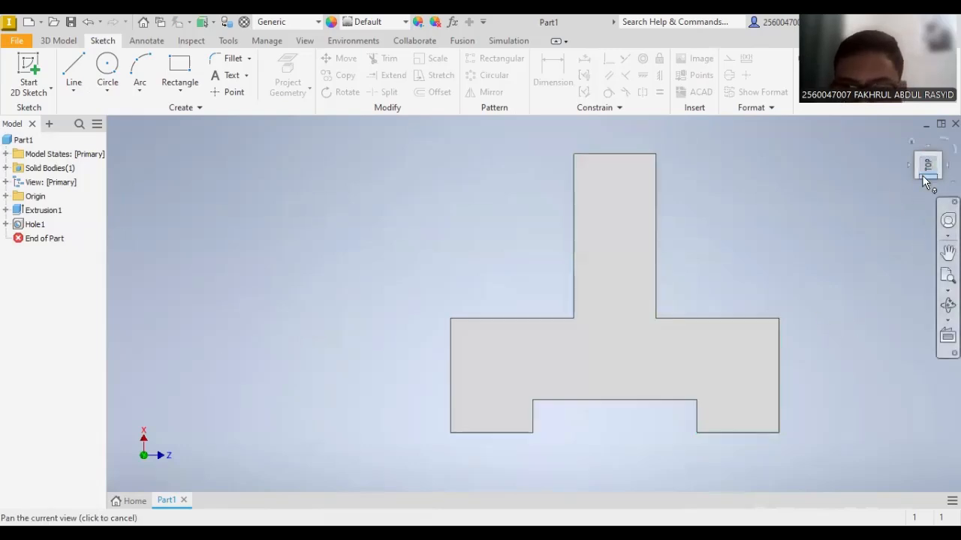
pyautogui.moveTo(923, 183)
pyautogui.mouseDown()
pyautogui.moveTo(925, 160)
pyautogui.moveTo(924, 182)
pyautogui.mouseUp()
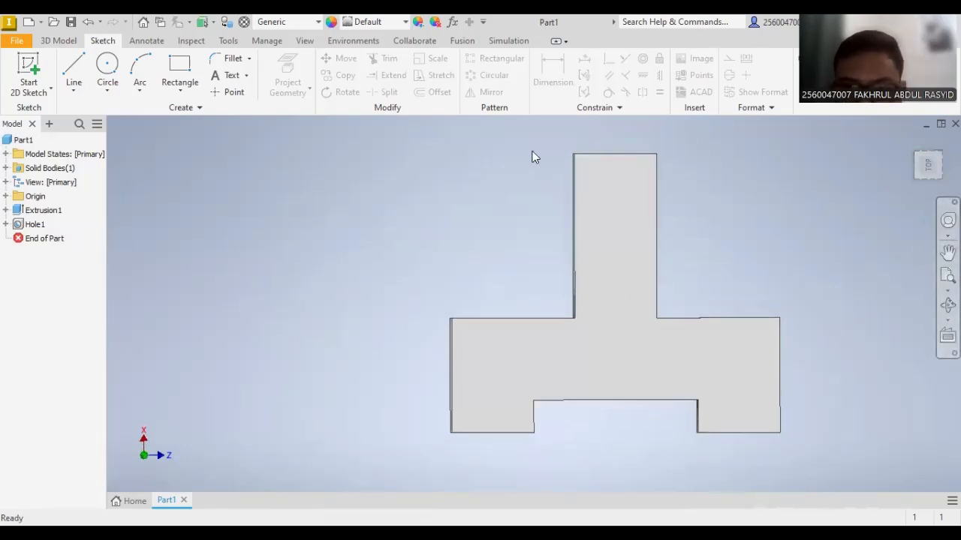
pyautogui.click(304, 41)
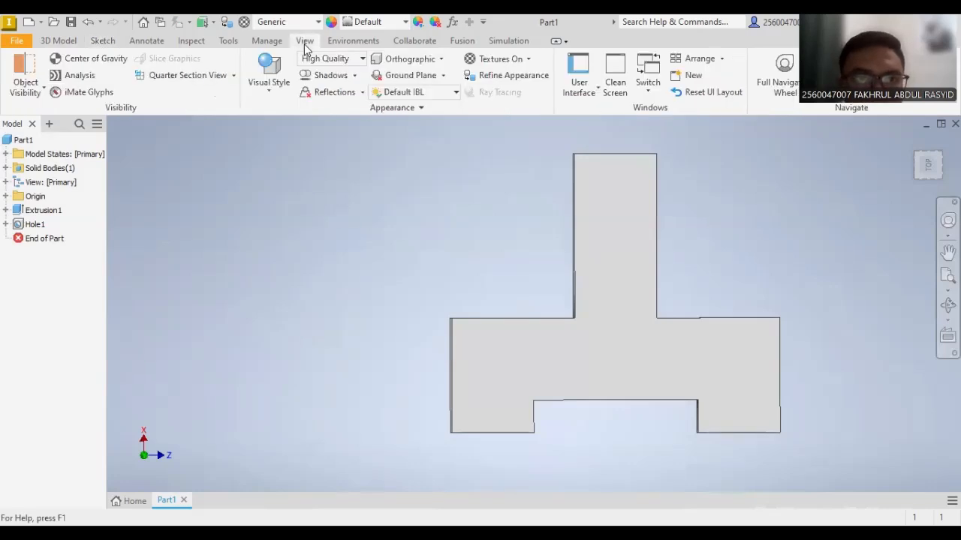
pyautogui.click(274, 90)
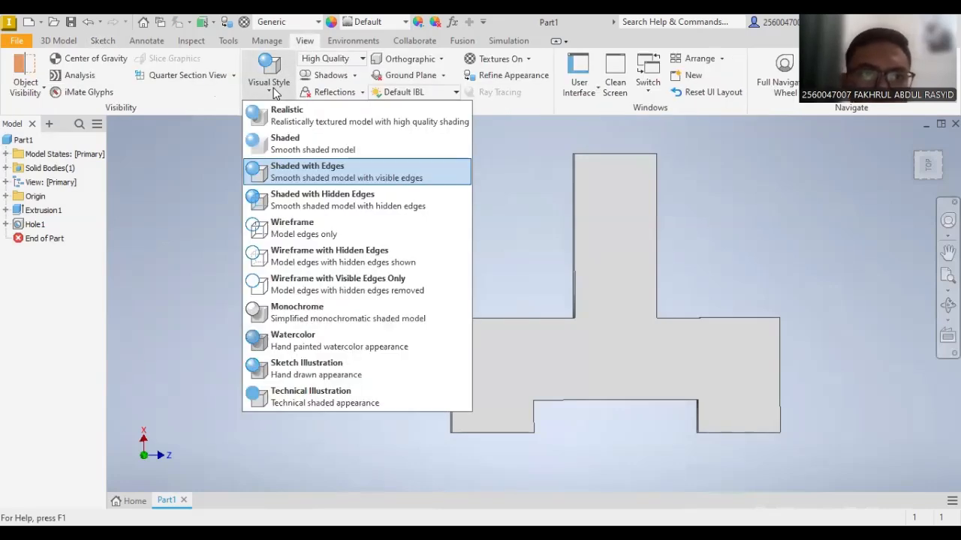
pyautogui.click(295, 229)
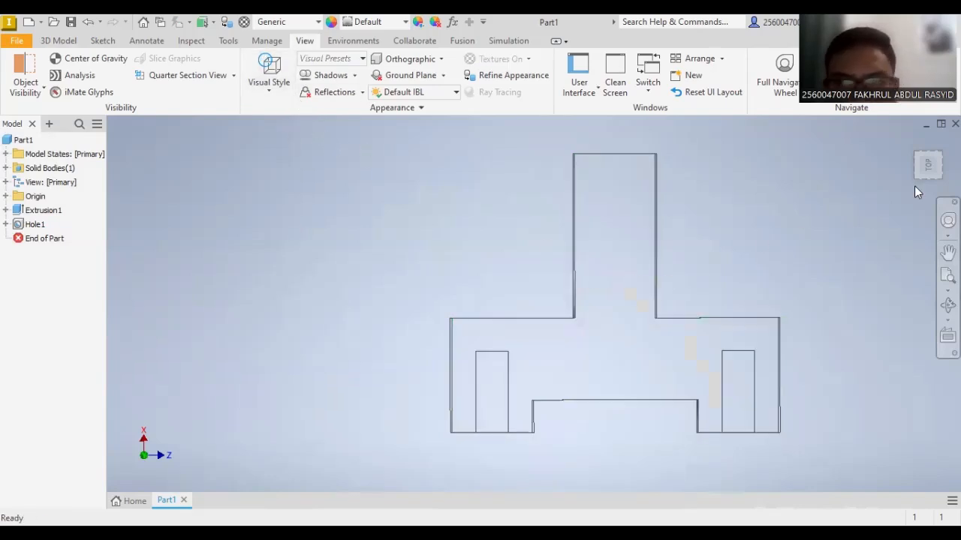
# - Examine how the two holes run inside the wireframe part from the top and from an angled view
pyautogui.click(929, 165)
pyautogui.scroll(3, 478, 370)
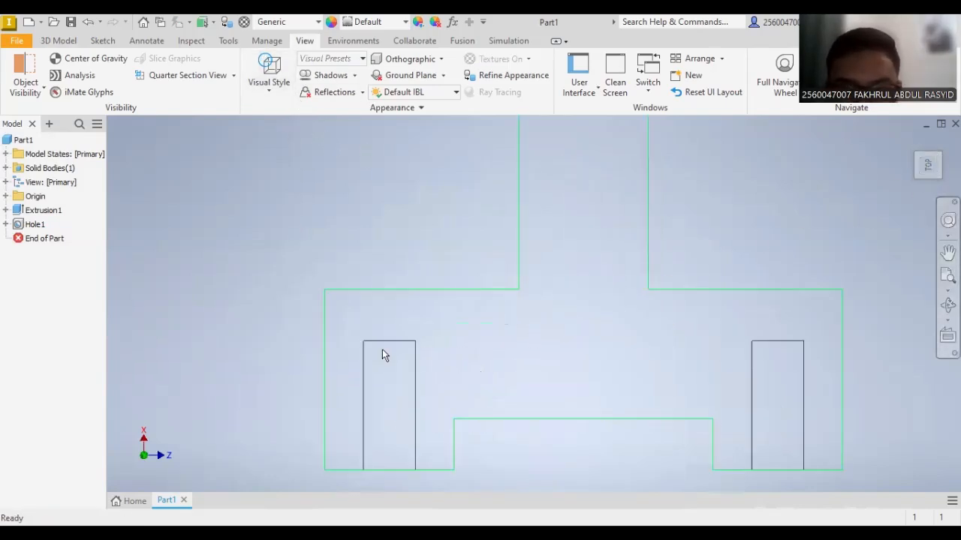
pyautogui.click(927, 174)
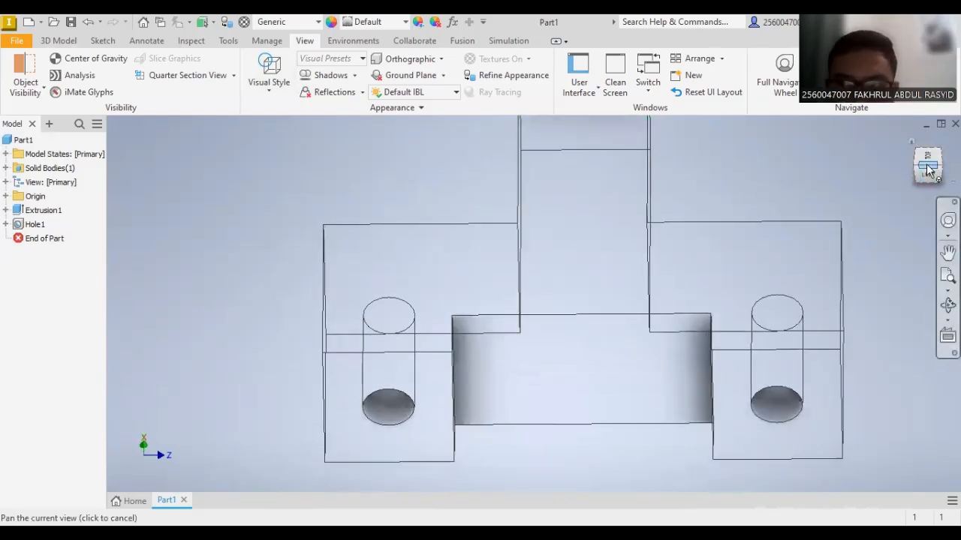
pyautogui.click(927, 164)
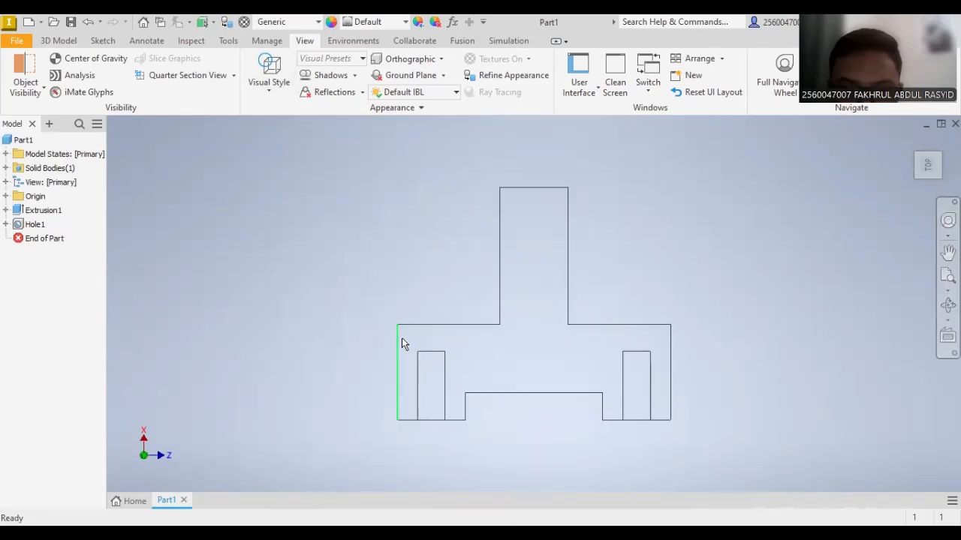
pyautogui.scroll(-6, 634, 349)
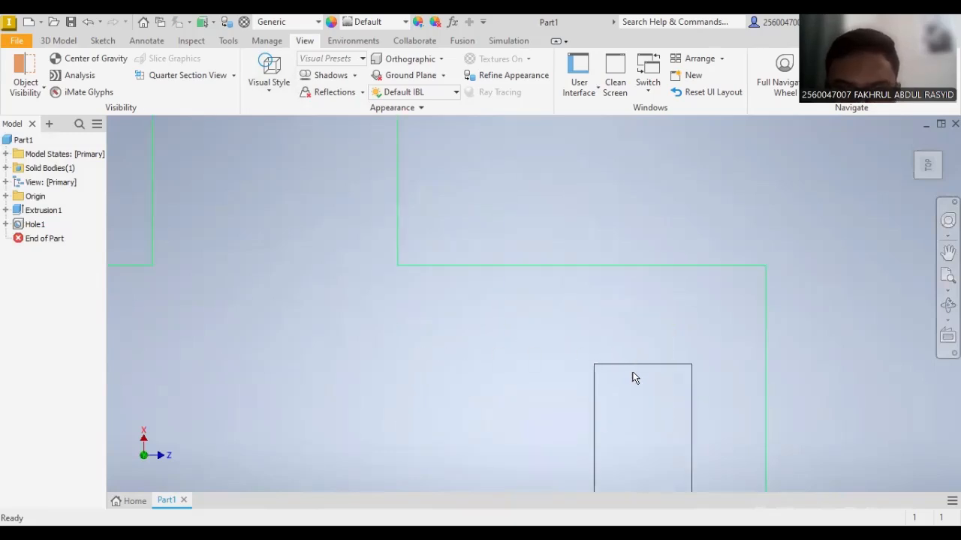
pyautogui.scroll(5, 632, 373)
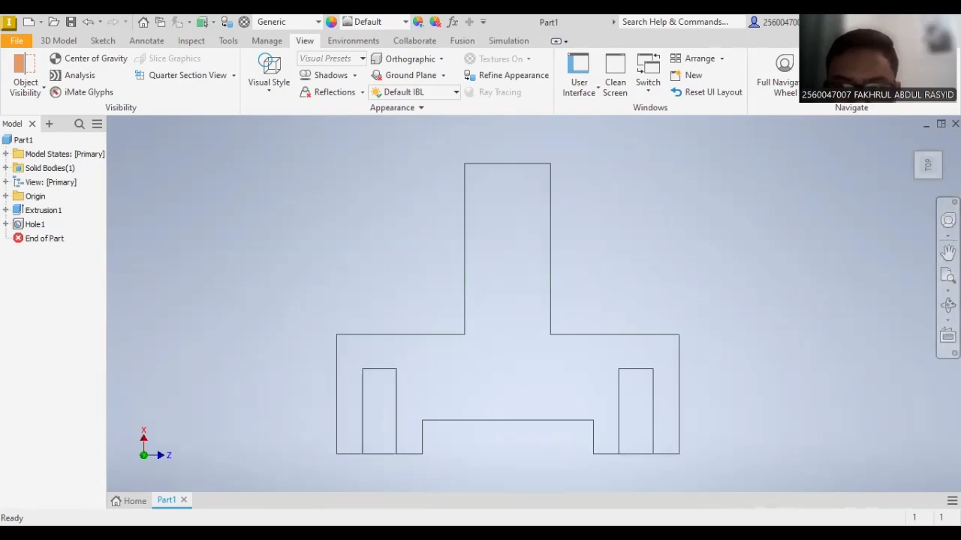
pyautogui.click(948, 304)
pyautogui.moveTo(555, 384); pyautogui.dragTo(646, 328)
pyautogui.press('Escape')
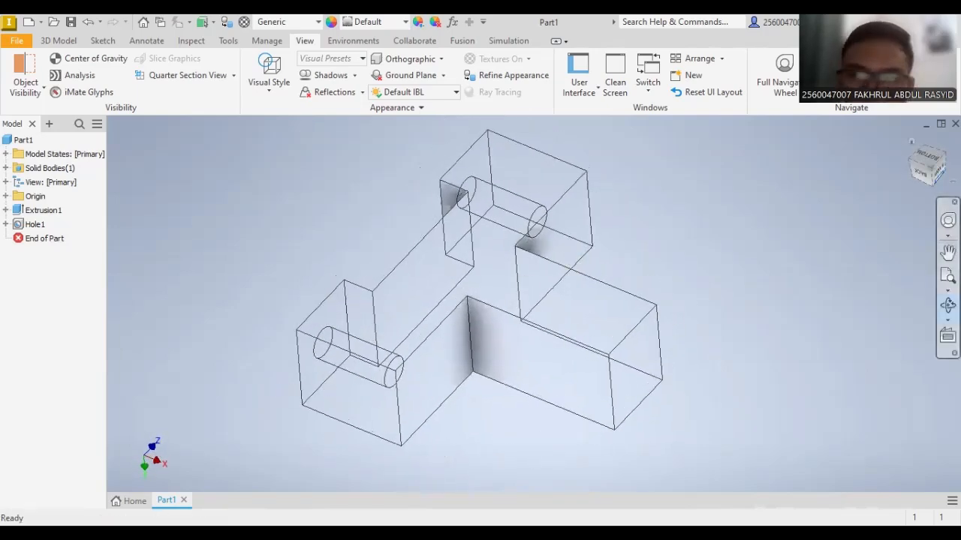
# - Create a work plane offset -15 mm from the outer side face of the crossbar arm, cutting through its hole
pyautogui.click(948, 252)
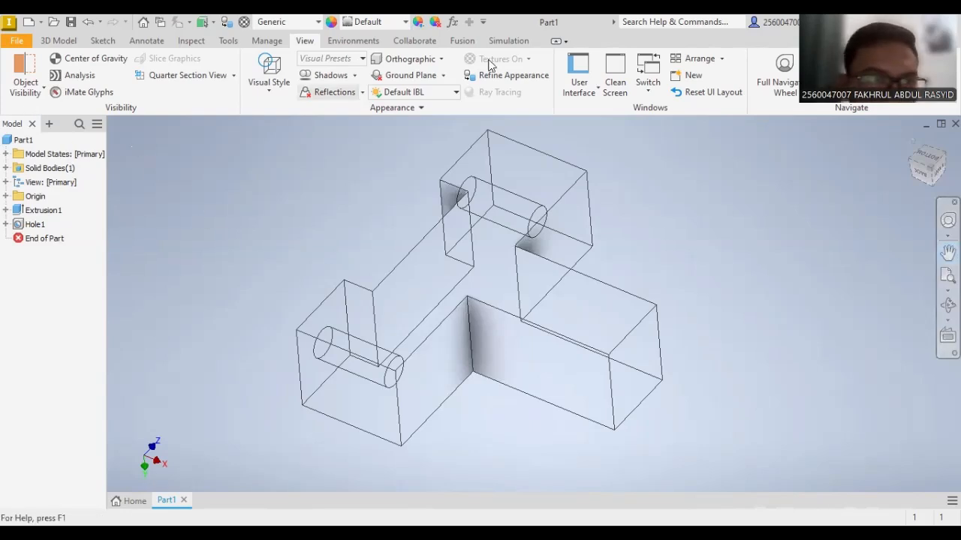
pyautogui.click(102, 42)
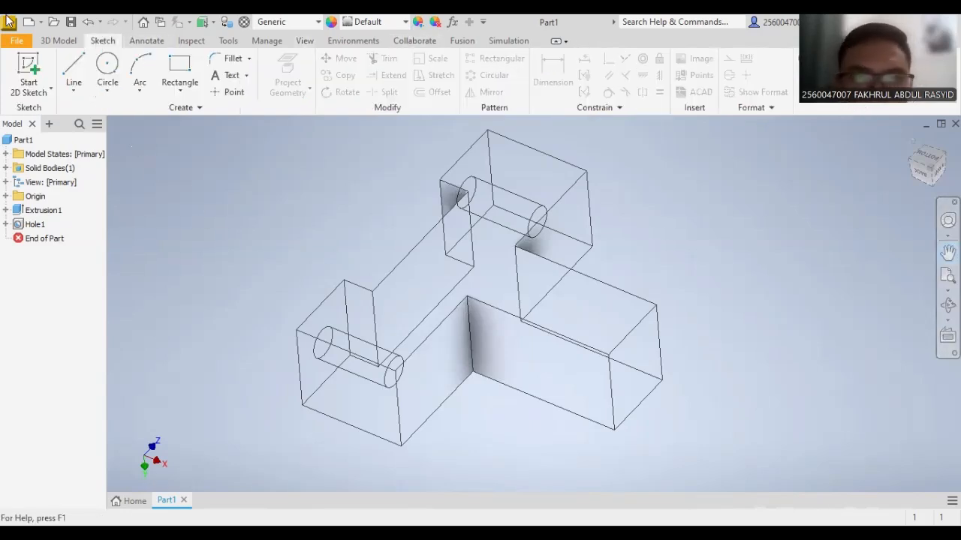
pyautogui.click(58, 41)
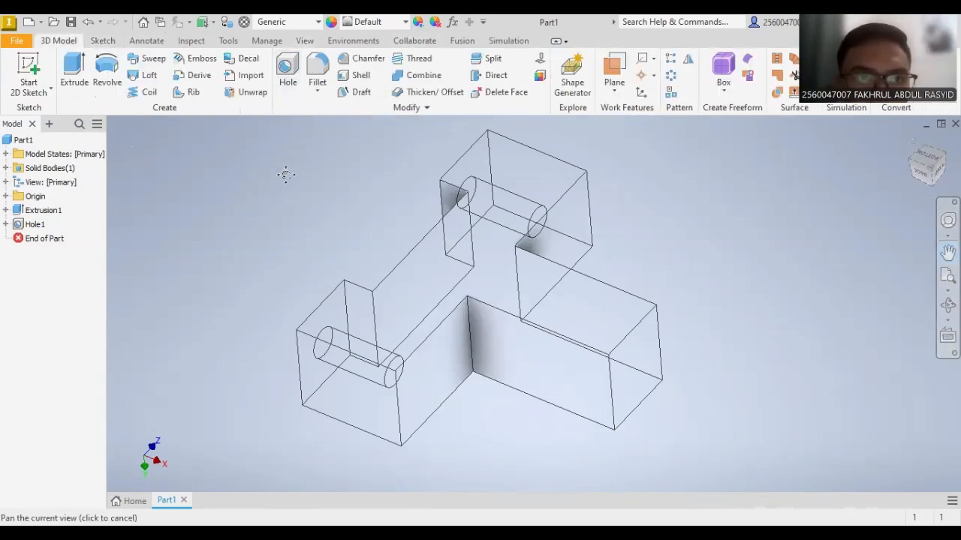
pyautogui.click(616, 86)
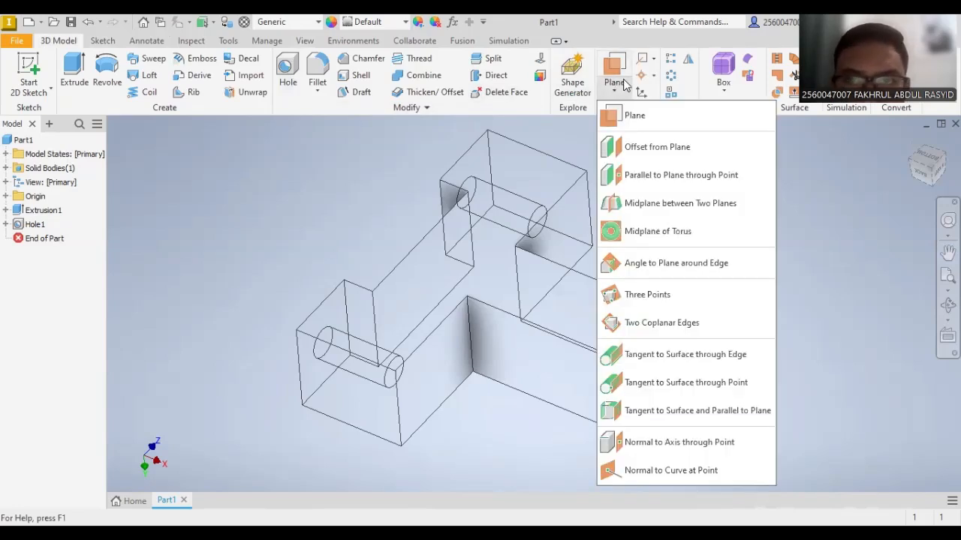
pyautogui.click(643, 147)
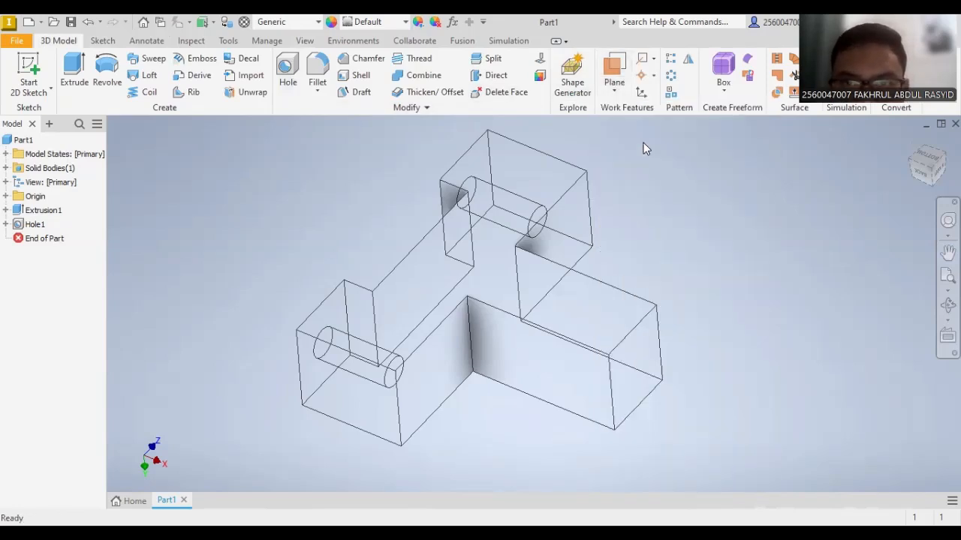
pyautogui.click(401, 365)
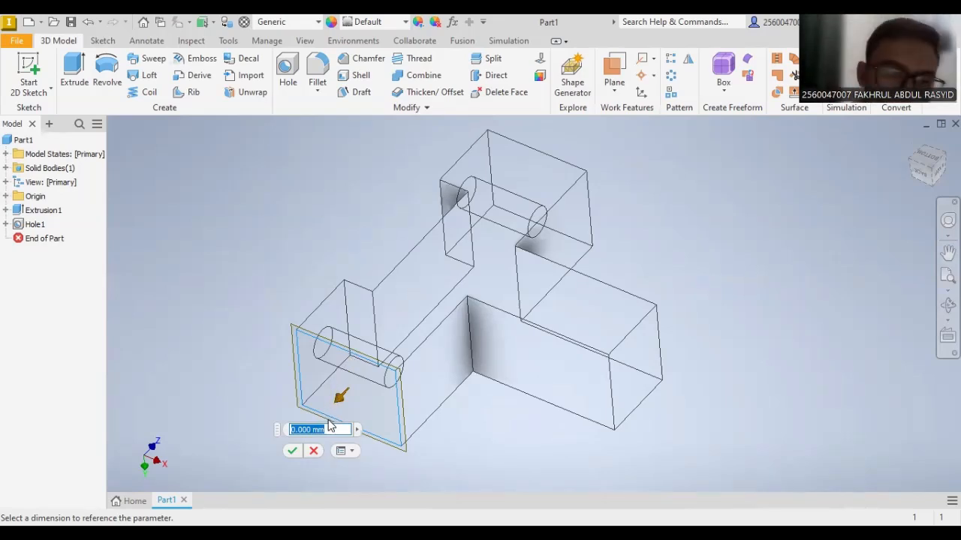
pyautogui.write('-15')
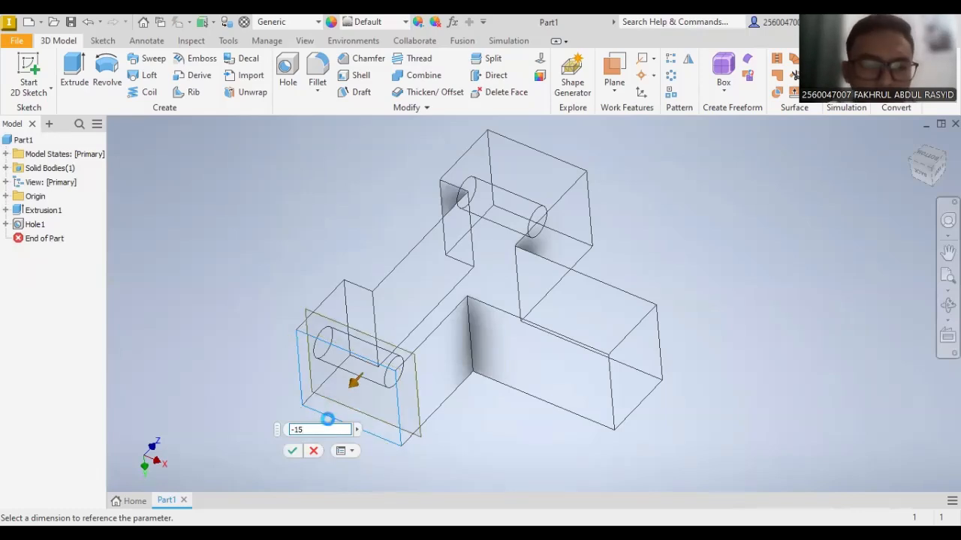
pyautogui.press('Return')
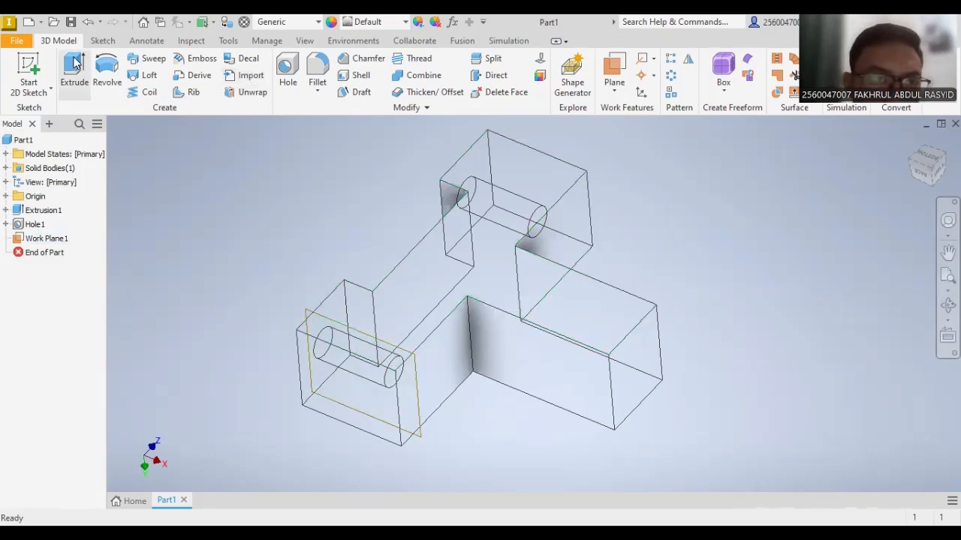
# - Start a new 2D sketch on the offset work plane inside the arm
pyautogui.click(103, 40)
pyautogui.click(42, 69)
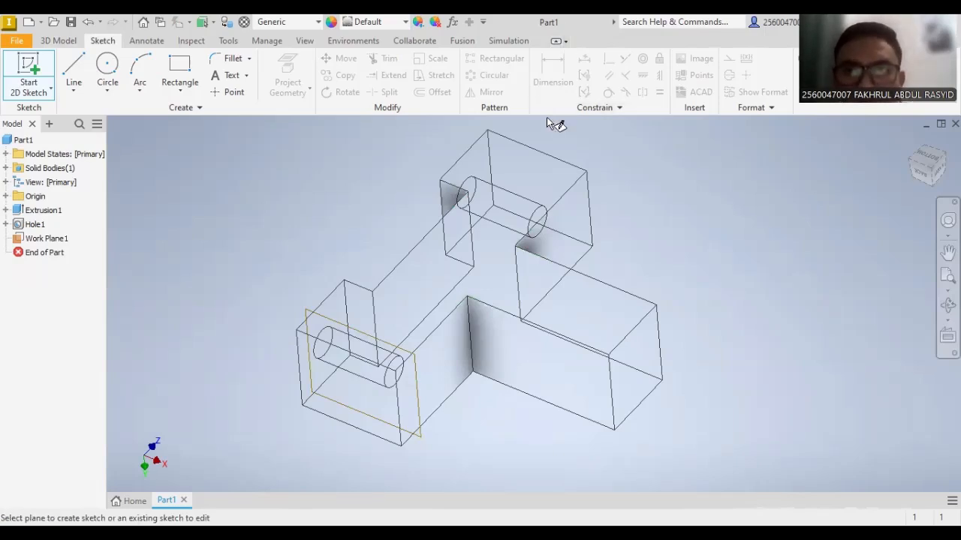
pyautogui.press('Escape')
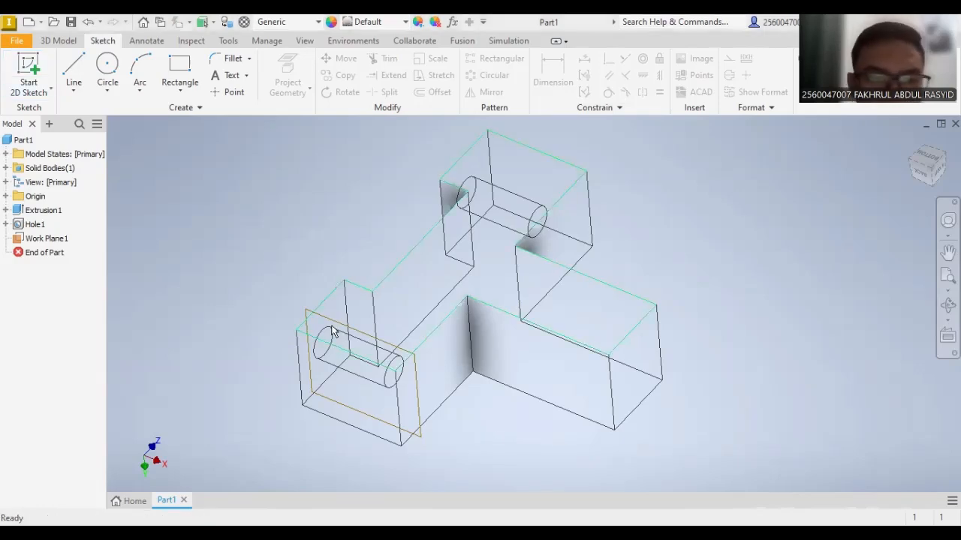
pyautogui.click(28, 66)
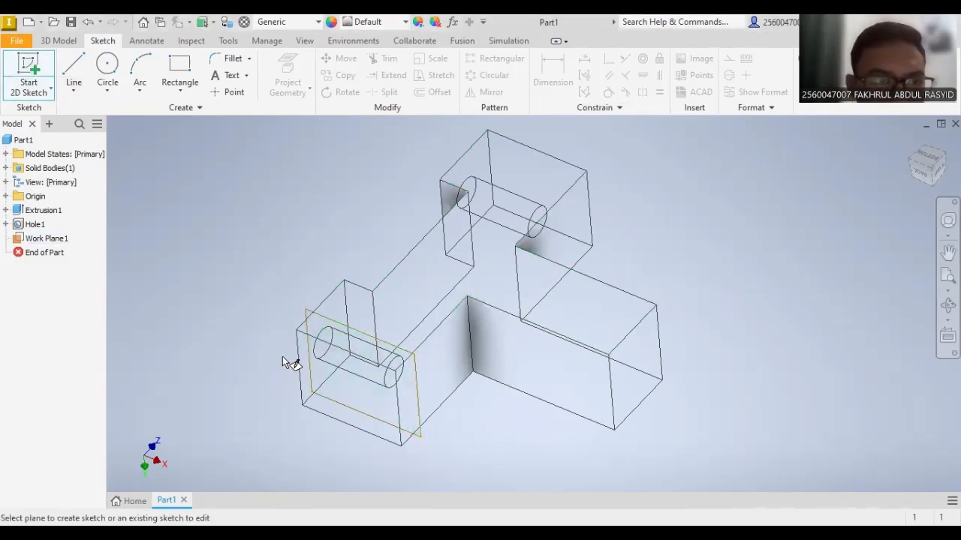
pyautogui.click(311, 314)
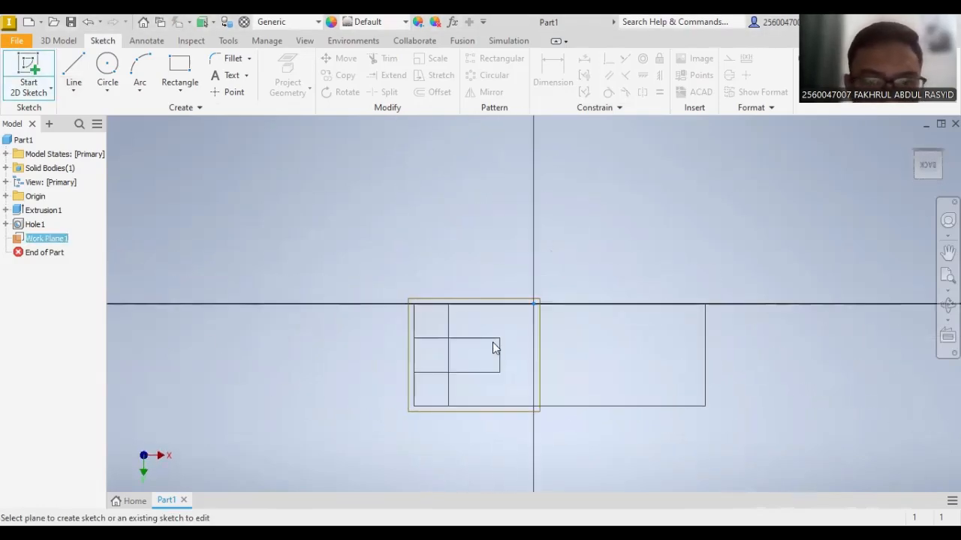
# - Sketch a circle on the offset work plane, centred on the midpoint of the existing hole's inner end and reaching the end's corner
pyautogui.click(486, 307)
pyautogui.click(108, 66)
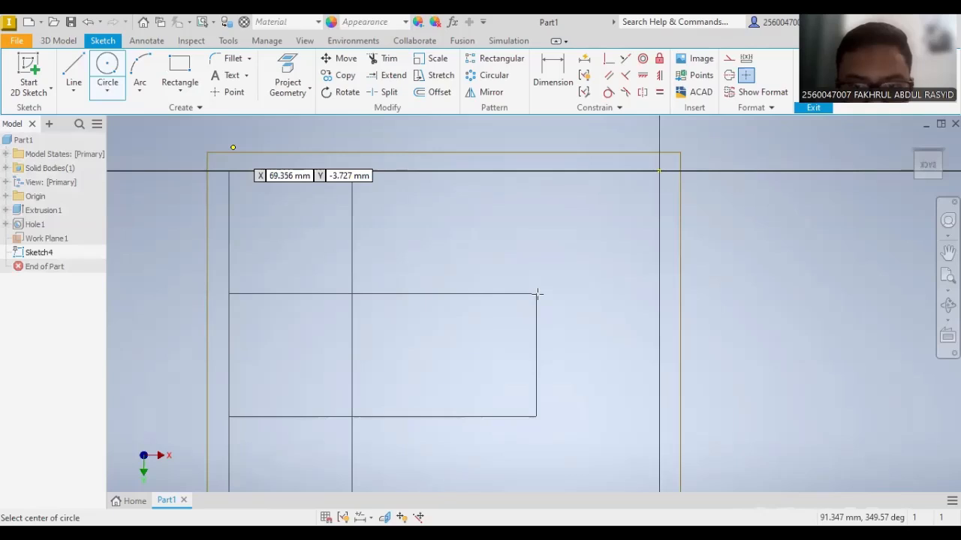
pyautogui.click(536, 355)
pyautogui.click(536, 294)
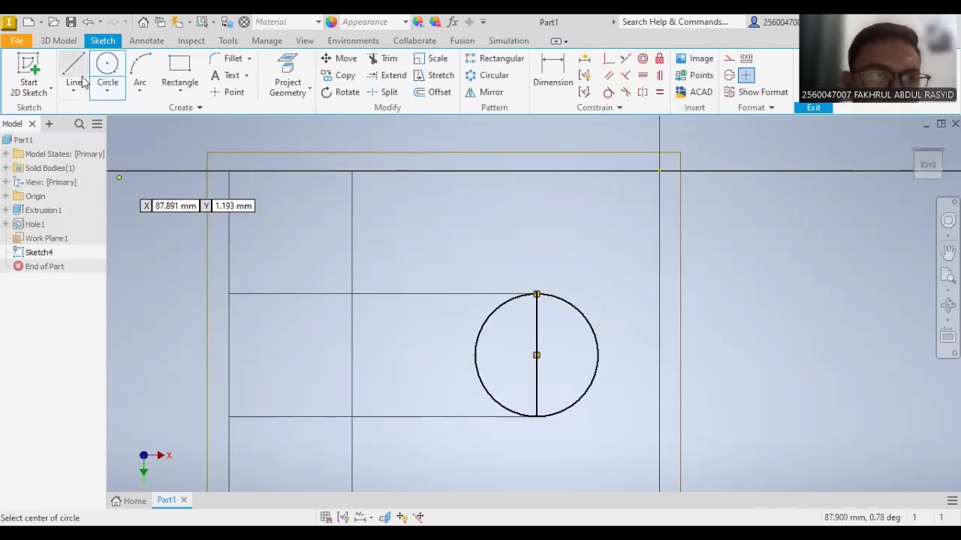
# - Create a simple 20 mm diameter hole at the sketched circle's centre with a depth of 150 mm
pyautogui.click(73, 42)
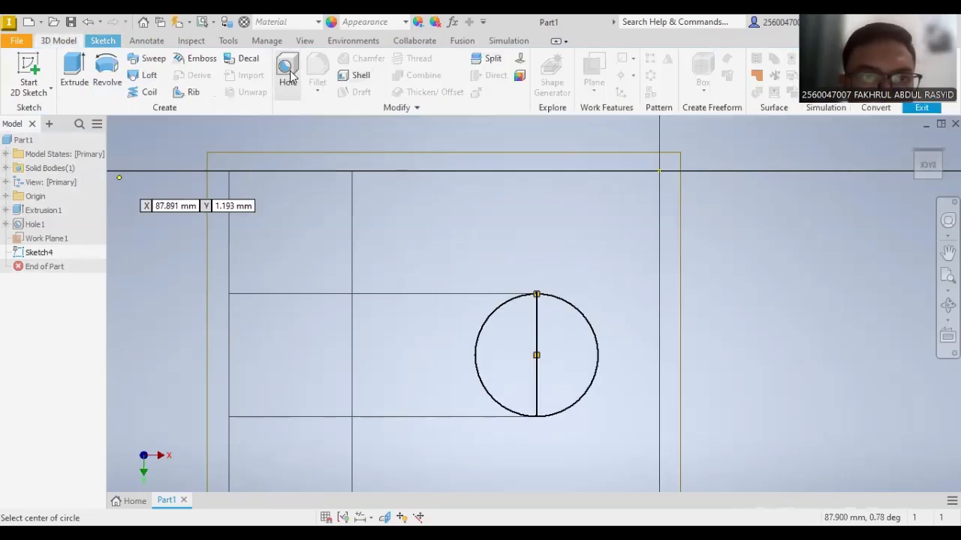
pyautogui.click(287, 71)
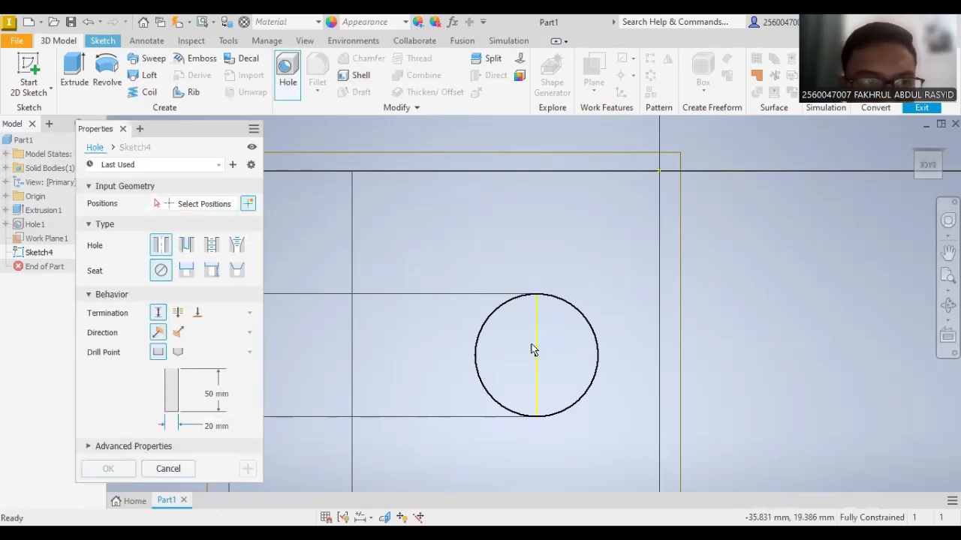
pyautogui.click(203, 210)
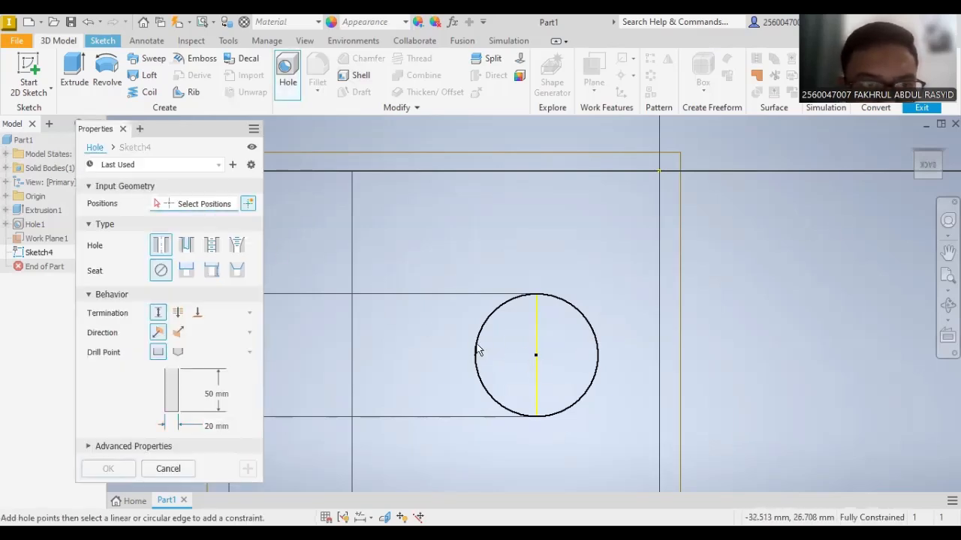
pyautogui.click(535, 356)
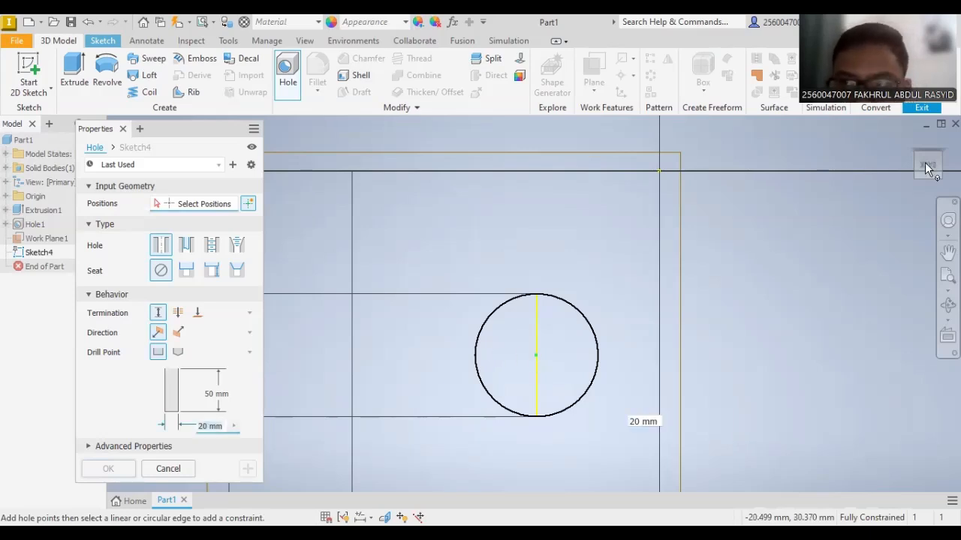
pyautogui.moveTo(924, 168); pyautogui.dragTo(921, 173)
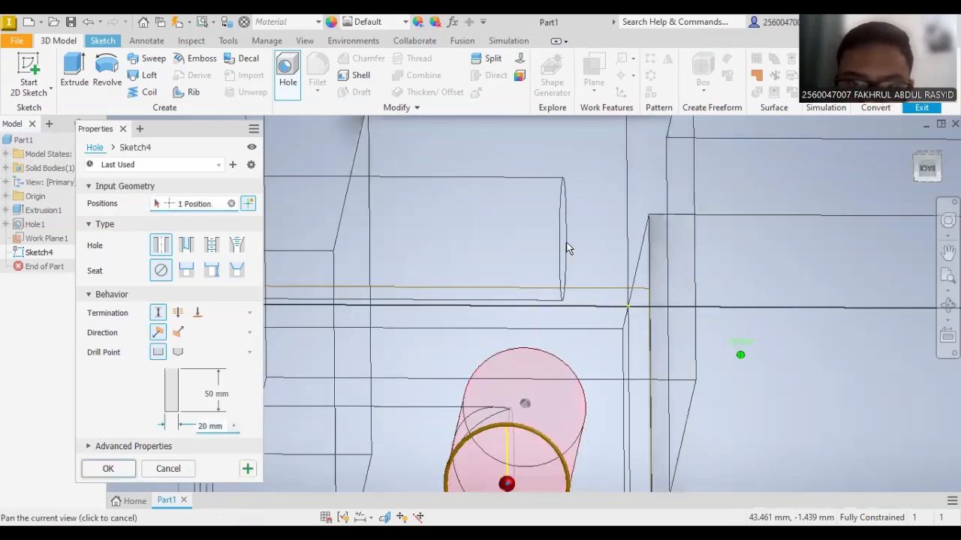
pyautogui.scroll(-5, 568, 247)
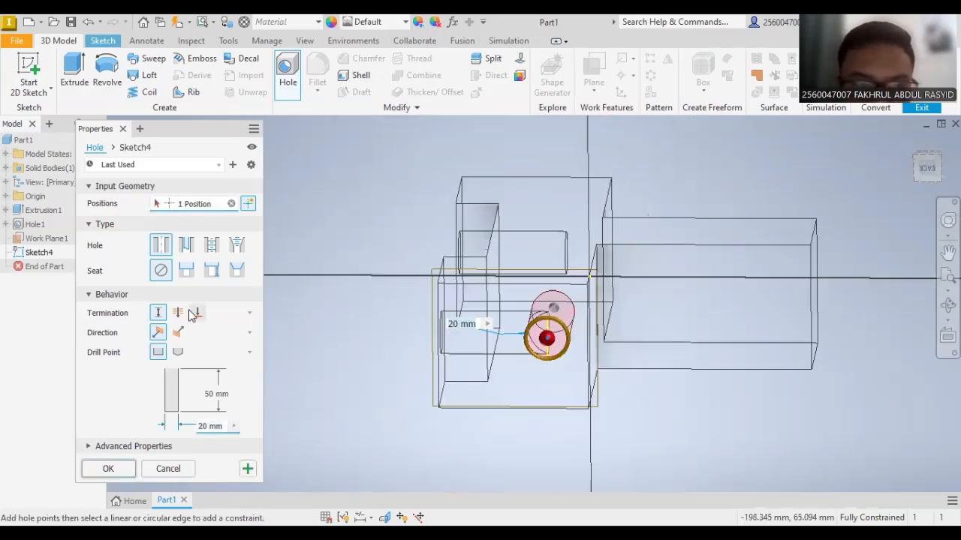
pyautogui.click(211, 393)
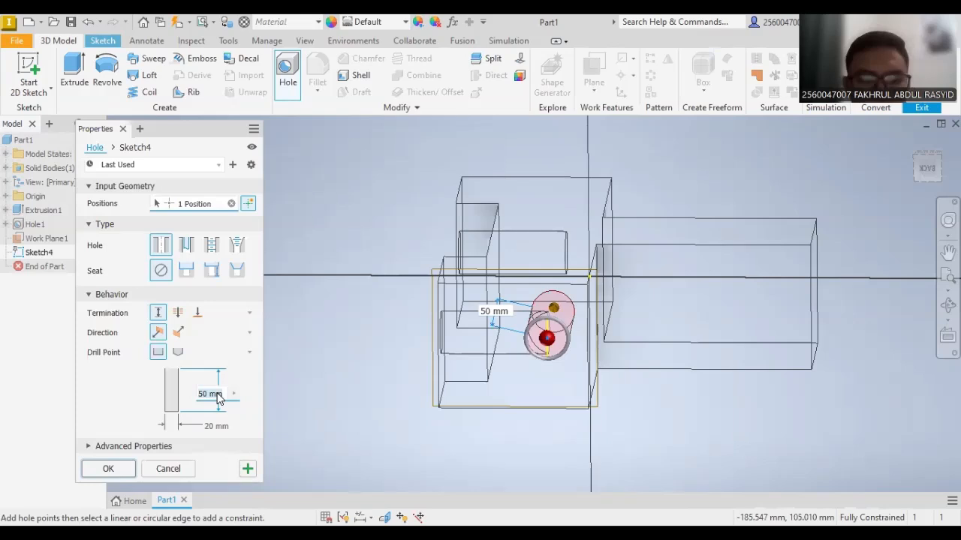
pyautogui.write('150')
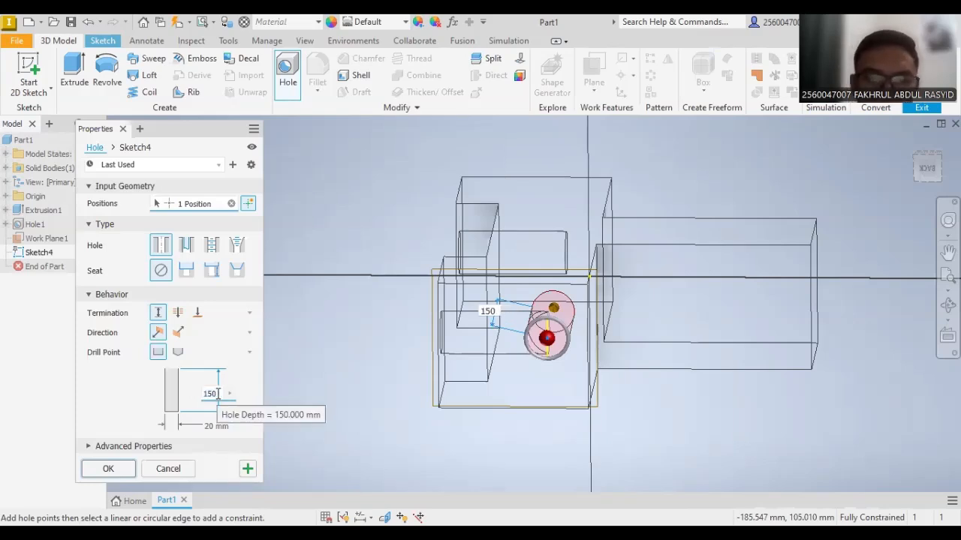
pyautogui.press('Return')
# - Edit the new lengthwise hole through the crossbar and set its depth to 170 mm
pyautogui.moveTo(927, 166); pyautogui.dragTo(926, 217)
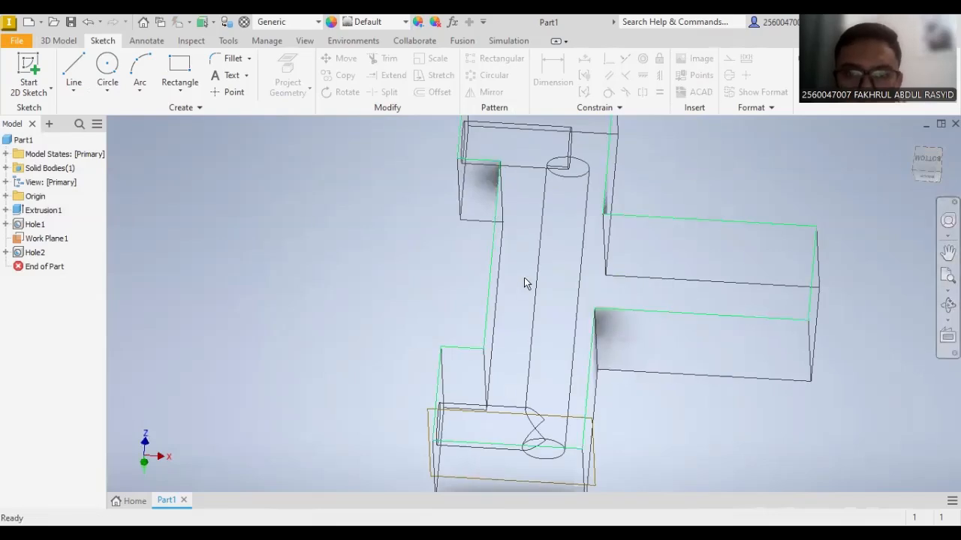
pyautogui.rightClick(31, 257)
pyautogui.click(92, 337)
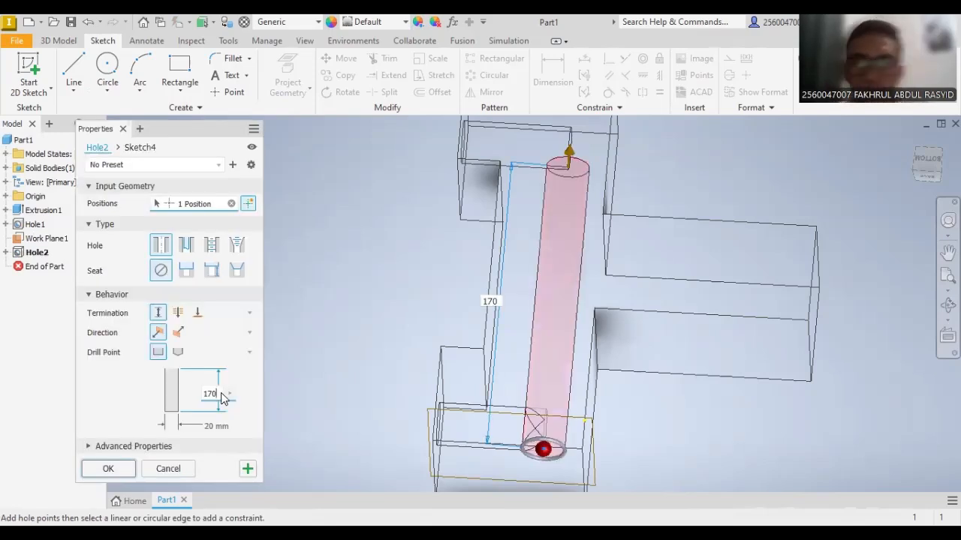
pyautogui.press('Return')
# - Examine from several angles how the lengthwise hole meets the two end-face holes inside the wireframe part
pyautogui.scroll(3, 657, 225)
pyautogui.scroll(-3, 641, 207)
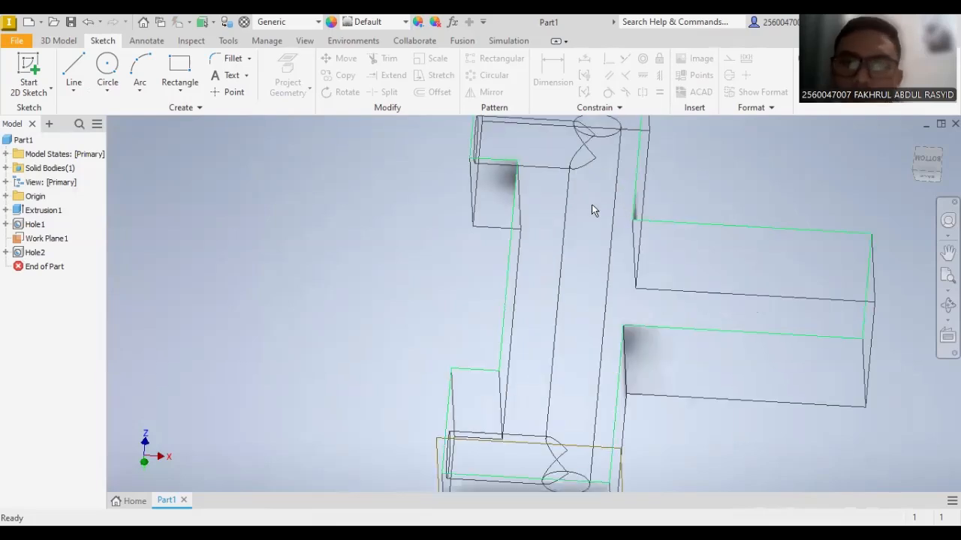
pyautogui.moveTo(604, 233); pyautogui.dragTo(608, 280, button='middle')
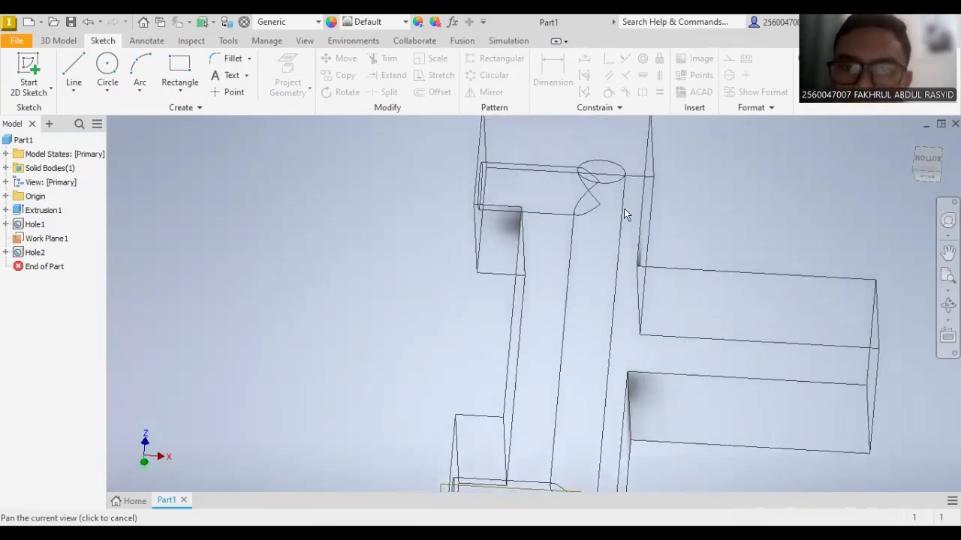
pyautogui.click(929, 160)
pyautogui.moveTo(921, 198)
pyautogui.mouseDown()
pyautogui.moveTo(922, 134)
pyautogui.moveTo(907, 195)
pyautogui.mouseUp()
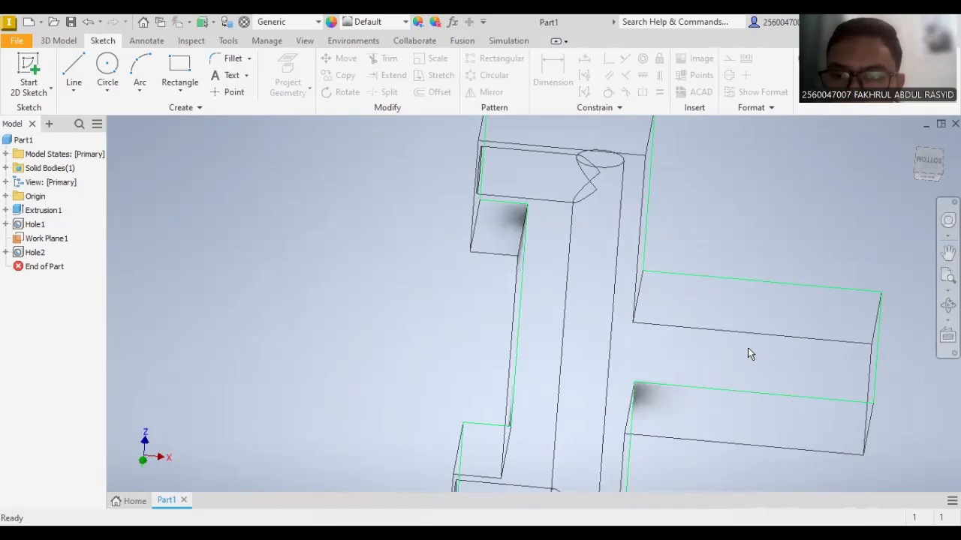
pyautogui.moveTo(809, 347); pyautogui.dragTo(757, 307, button='middle')
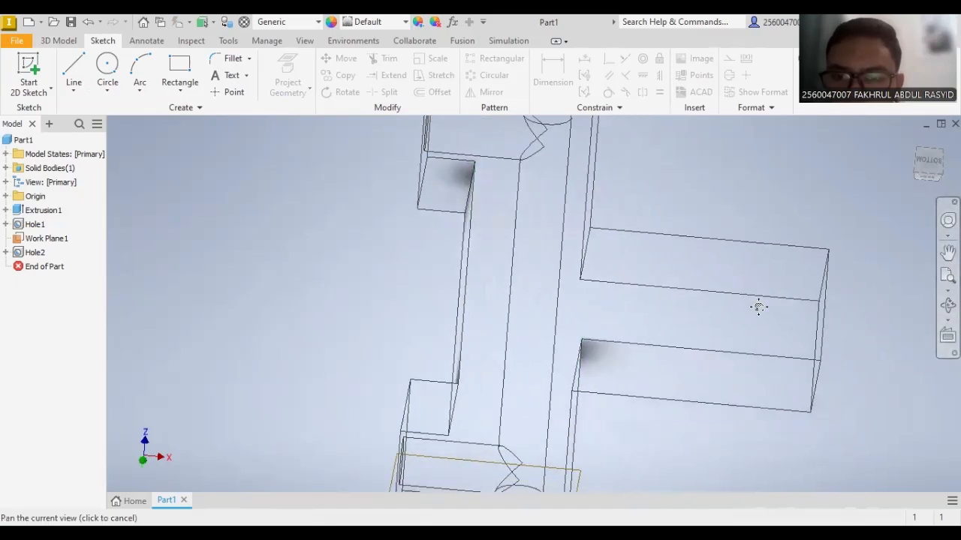
pyautogui.moveTo(547, 312); pyautogui.dragTo(521, 272, button='middle')
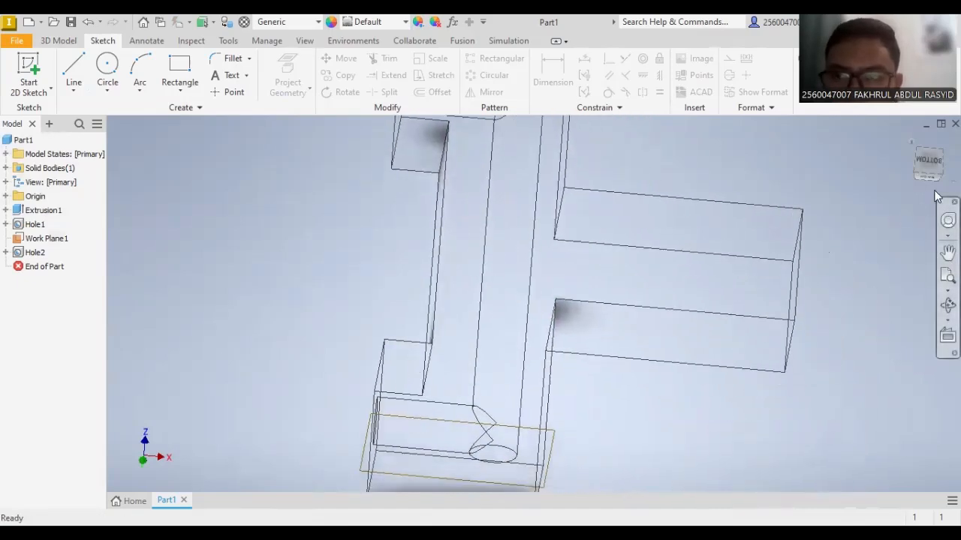
pyautogui.click(909, 141)
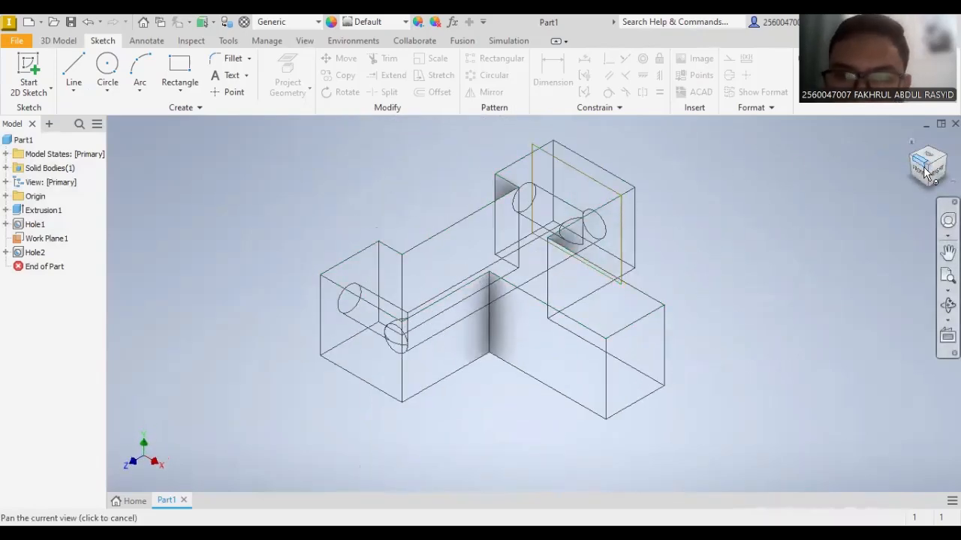
pyautogui.moveTo(925, 173); pyautogui.dragTo(947, 192)
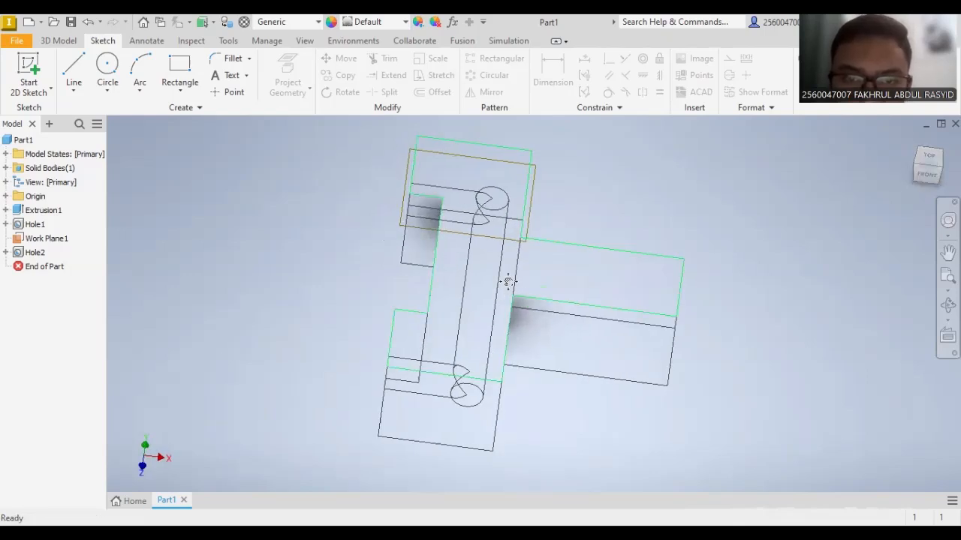
pyautogui.moveTo(508, 281); pyautogui.dragTo(489, 284, button='middle')
pyautogui.moveTo(927, 178); pyautogui.dragTo(912, 180)
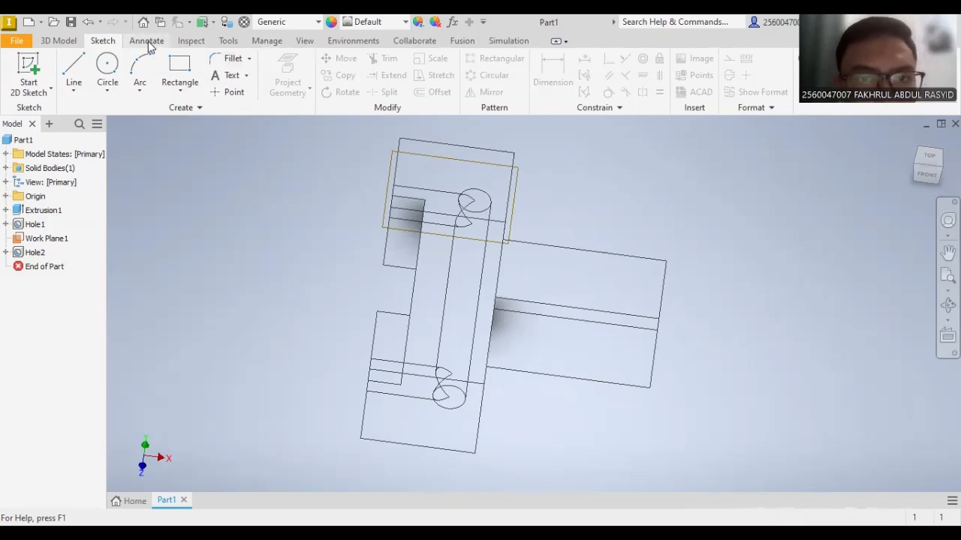
pyautogui.click(74, 42)
pyautogui.click(104, 42)
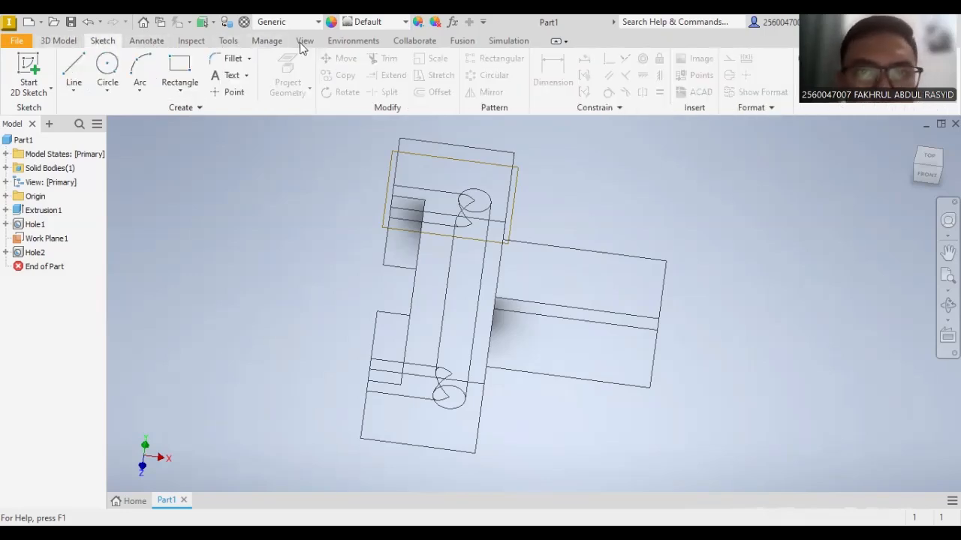
pyautogui.click(59, 41)
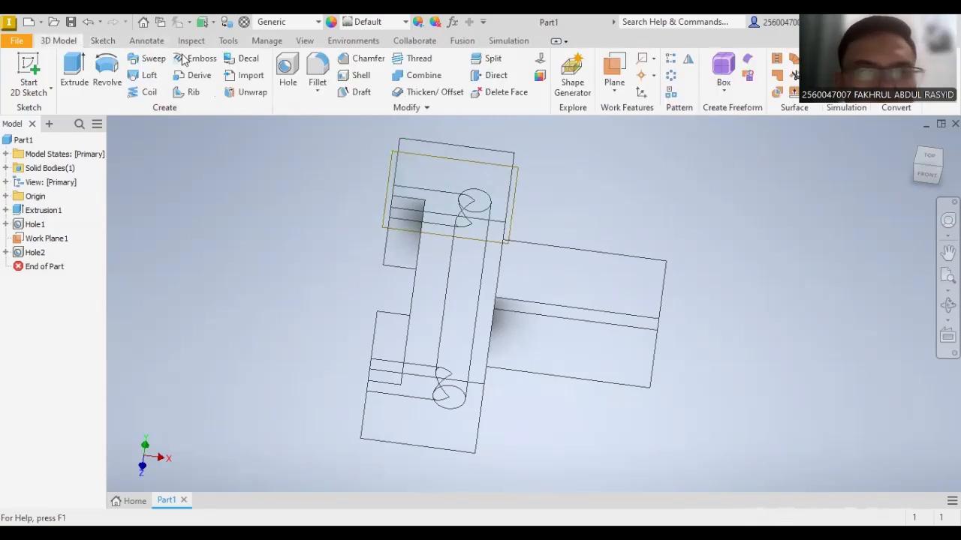
pyautogui.click(614, 88)
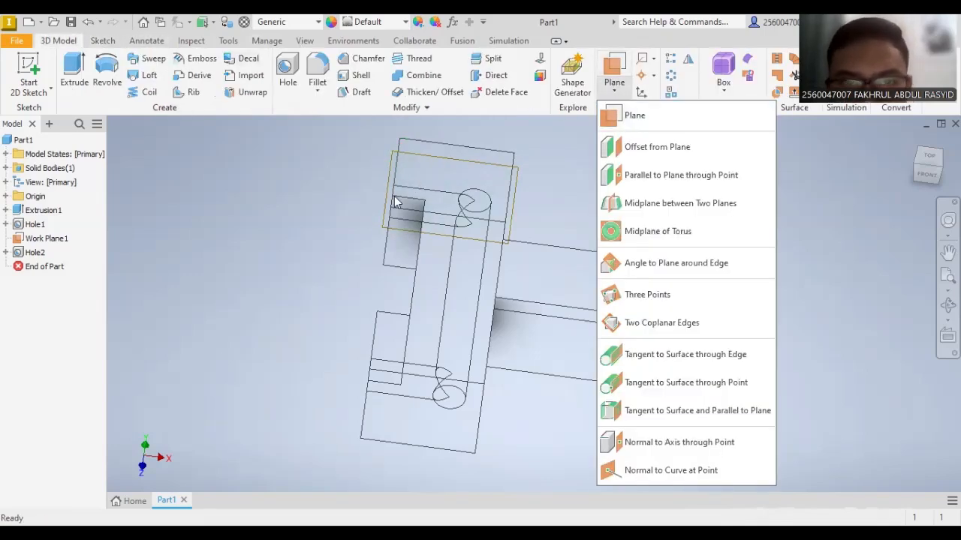
pyautogui.click(78, 211)
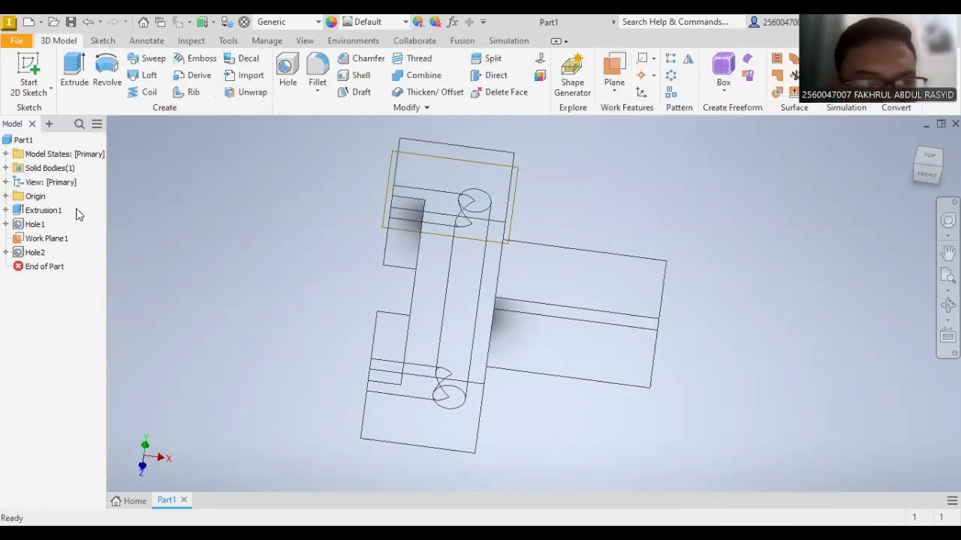
pyautogui.click(6, 182)
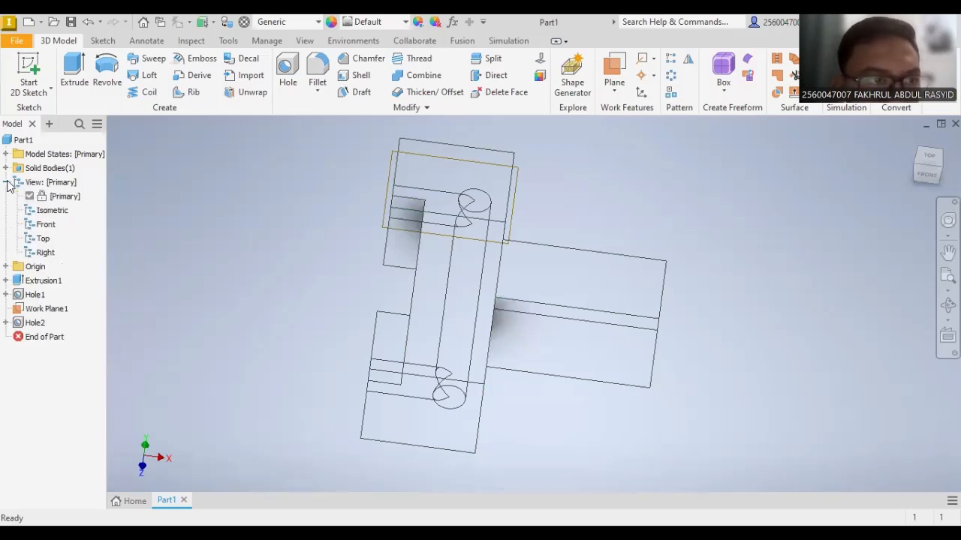
pyautogui.click(6, 182)
# - Identify the YZ origin plane along the crossbar's stem-side face and turn on its visibility
pyautogui.click(6, 196)
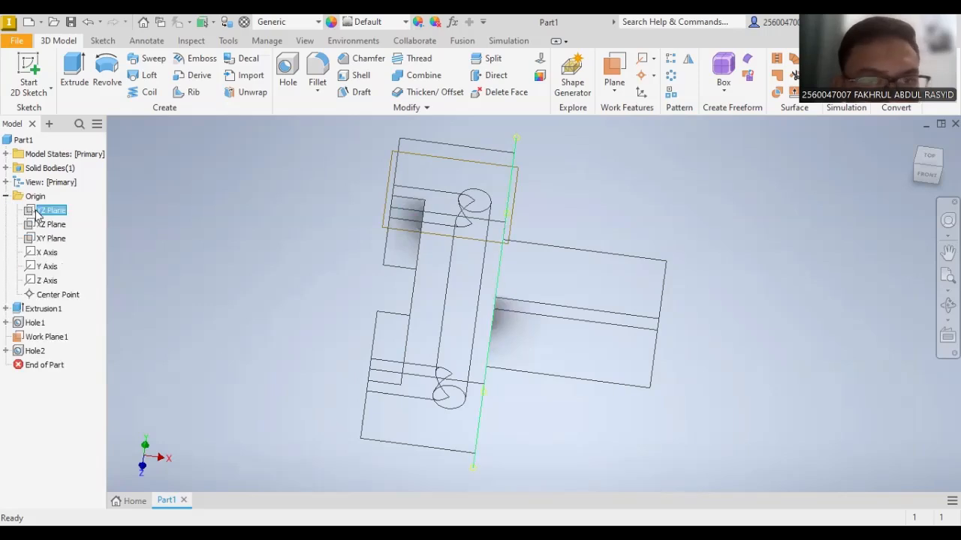
pyautogui.click(46, 226)
pyautogui.click(49, 240)
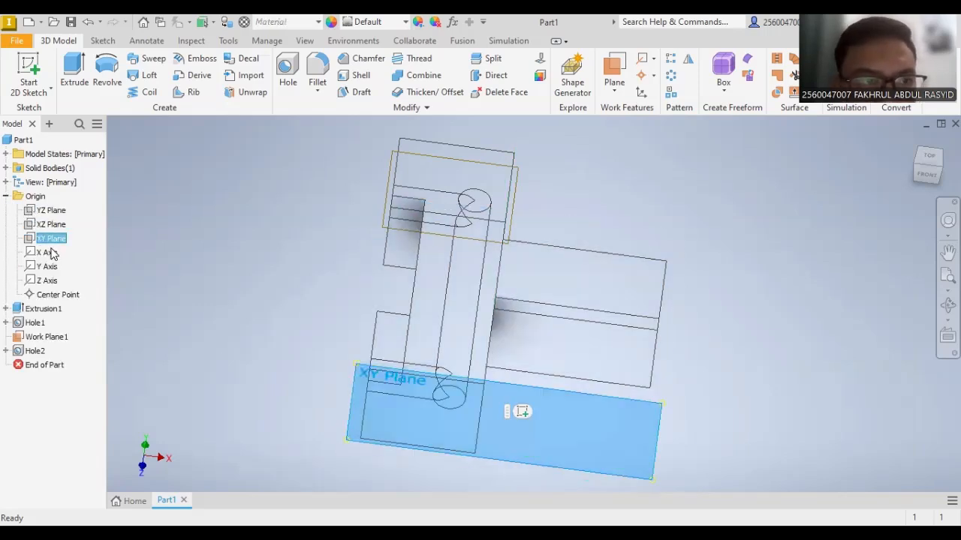
pyautogui.click(50, 213)
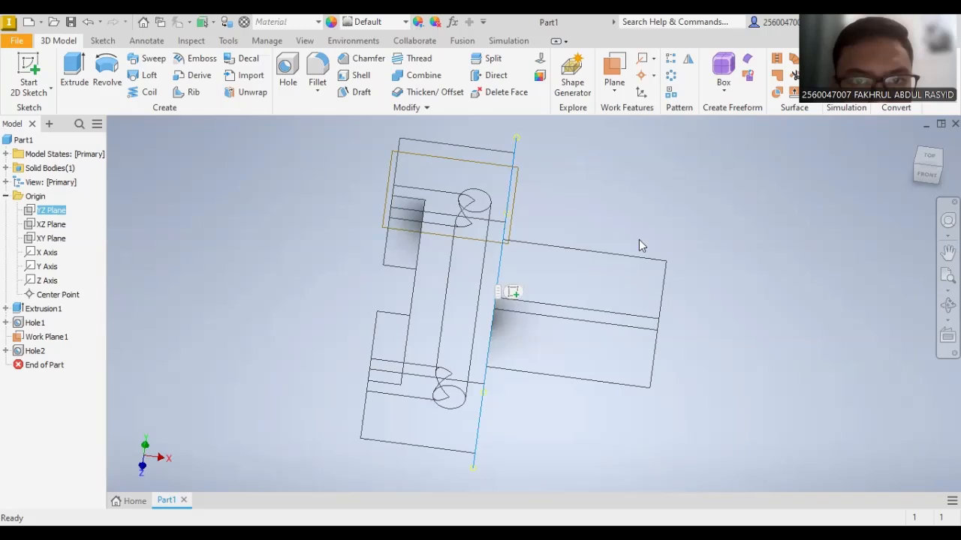
pyautogui.click(928, 174)
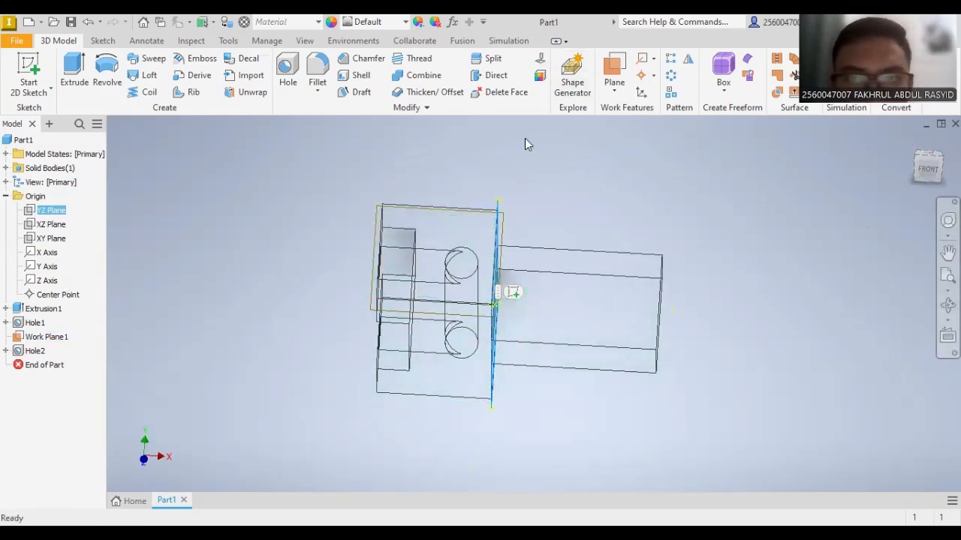
pyautogui.rightClick(57, 213)
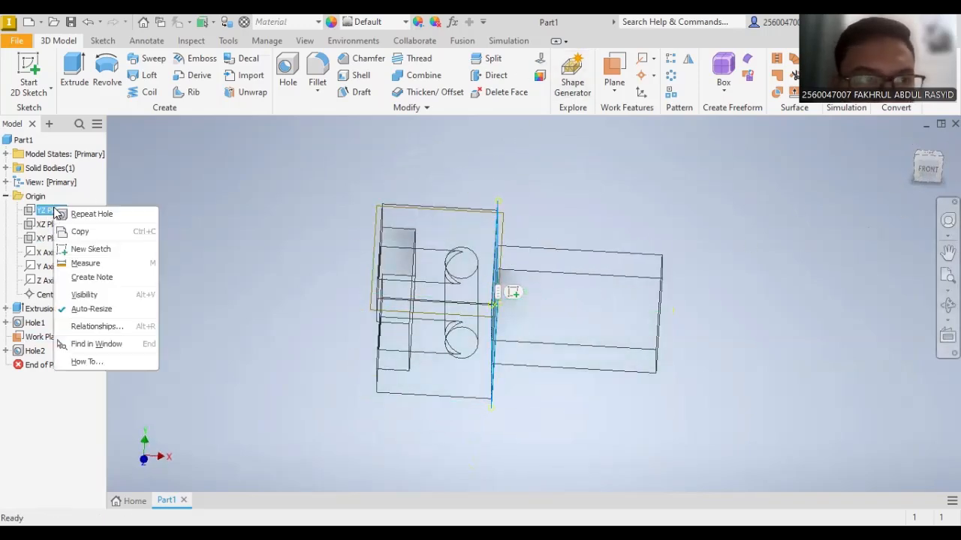
pyautogui.click(104, 295)
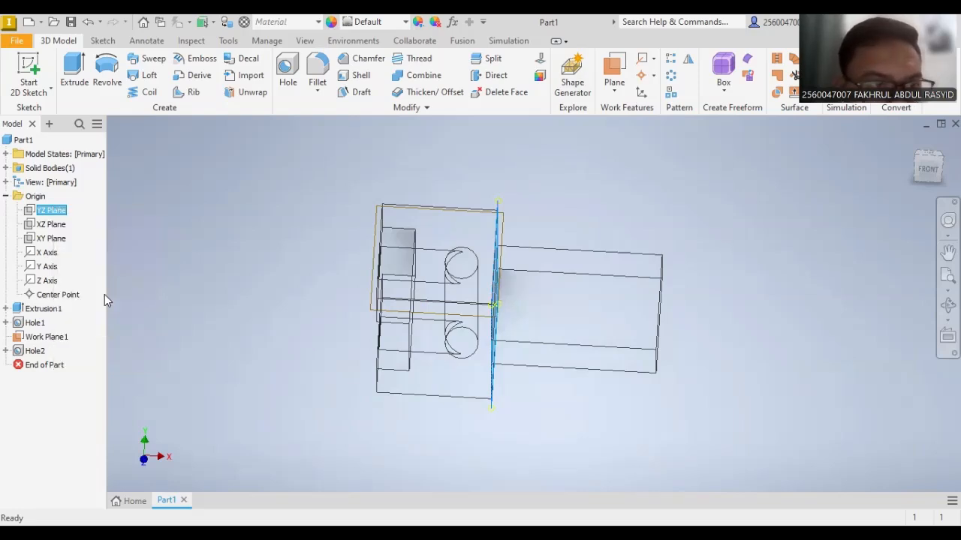
pyautogui.click(614, 89)
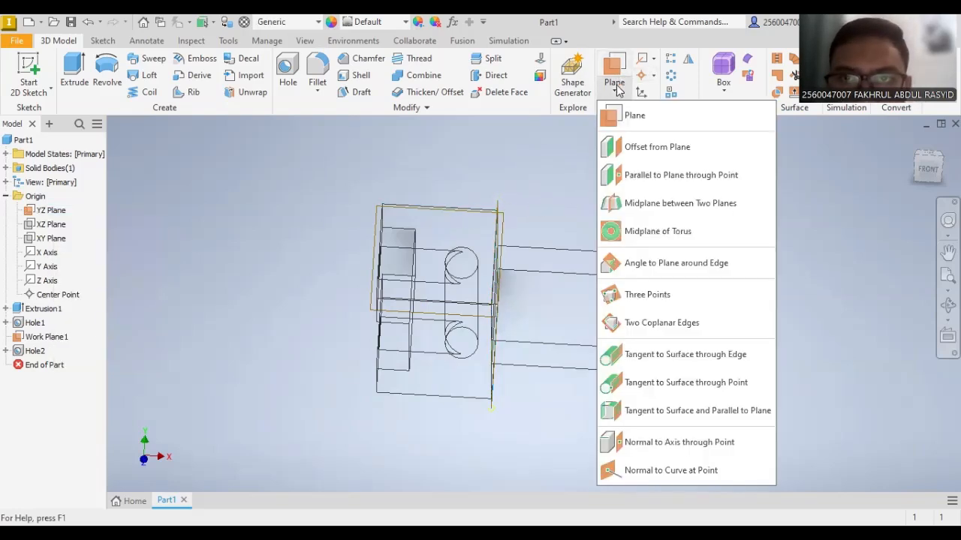
pyautogui.click(646, 370)
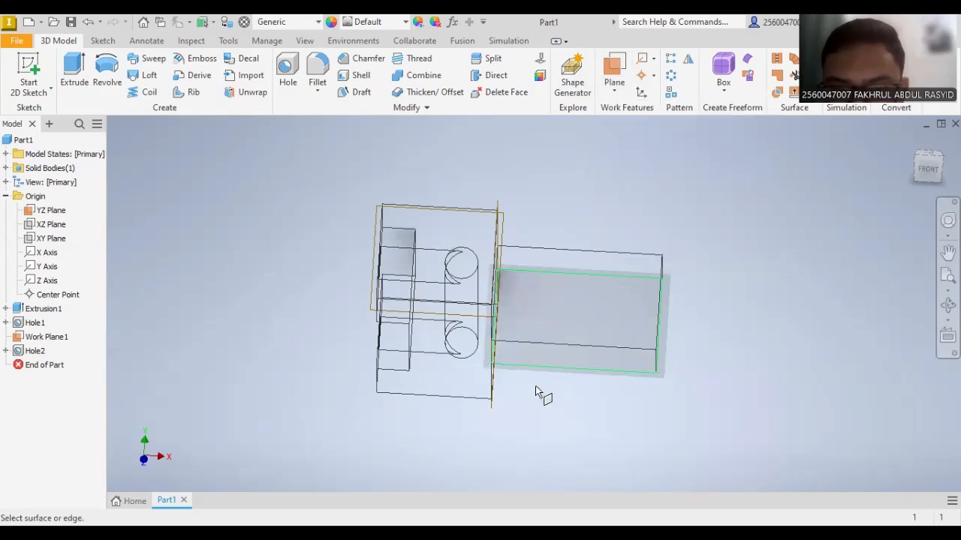
pyautogui.moveTo(565, 401); pyautogui.dragTo(543, 388, button='middle')
pyautogui.moveTo(927, 169)
pyautogui.mouseDown()
pyautogui.moveTo(902, 173)
pyautogui.moveTo(916, 174)
pyautogui.moveTo(906, 195)
pyautogui.moveTo(894, 182)
pyautogui.moveTo(840, 188)
pyautogui.mouseUp()
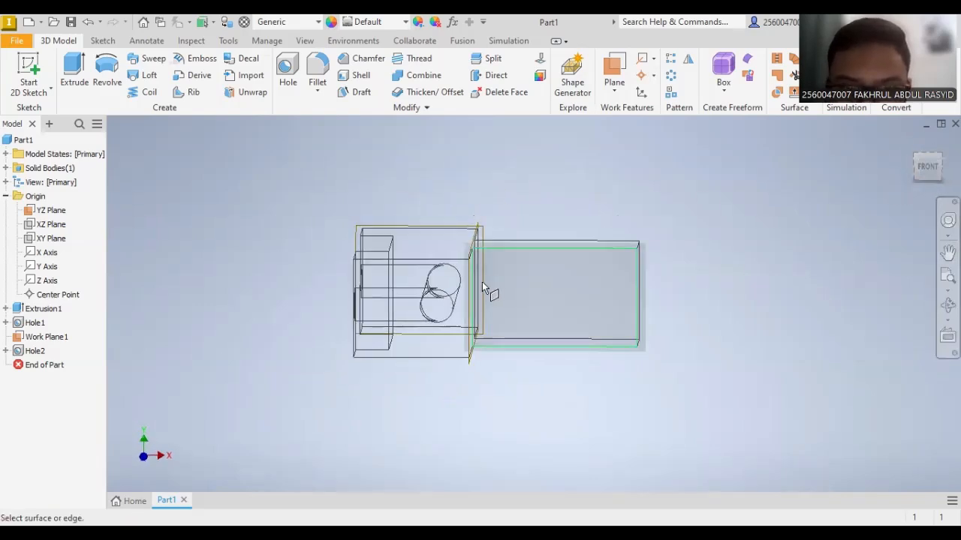
pyautogui.click(47, 210)
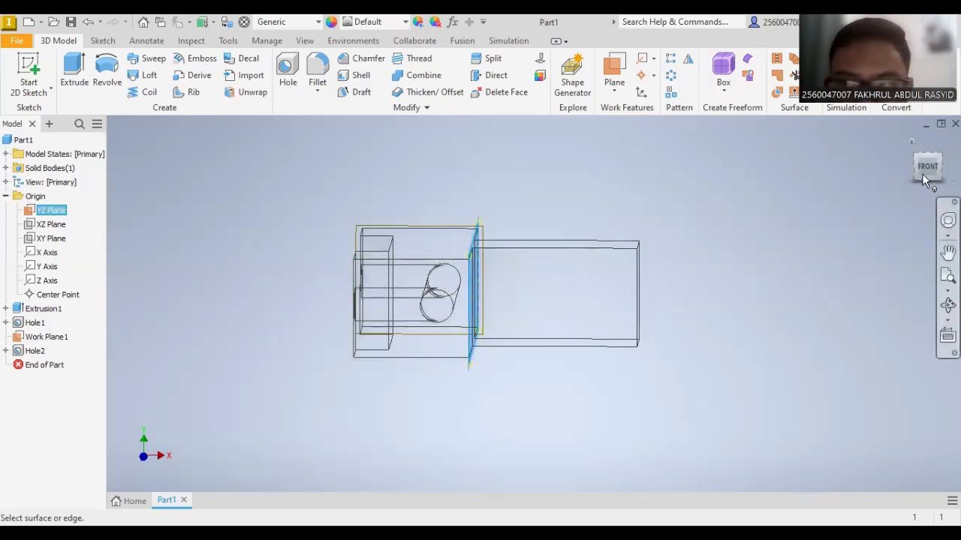
pyautogui.moveTo(925, 178); pyautogui.dragTo(910, 193)
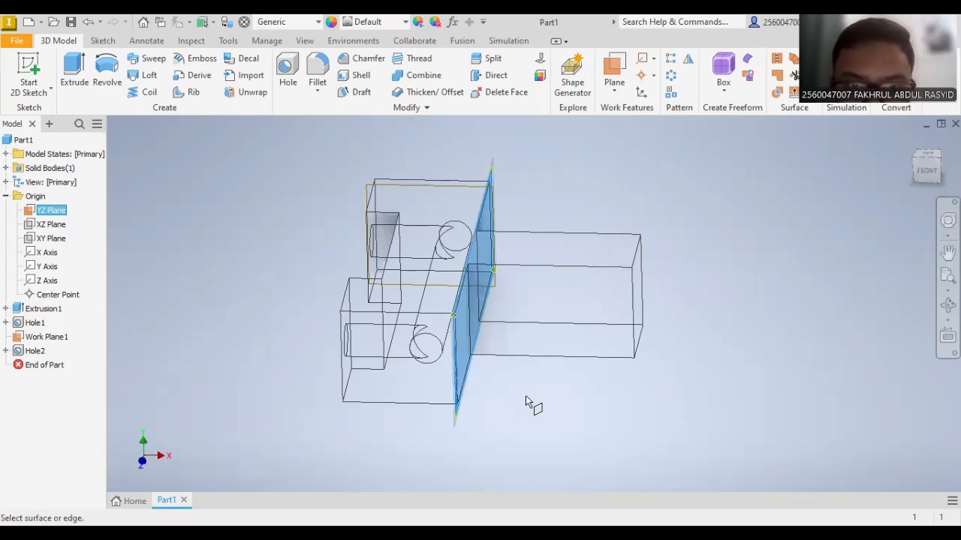
pyautogui.click(612, 90)
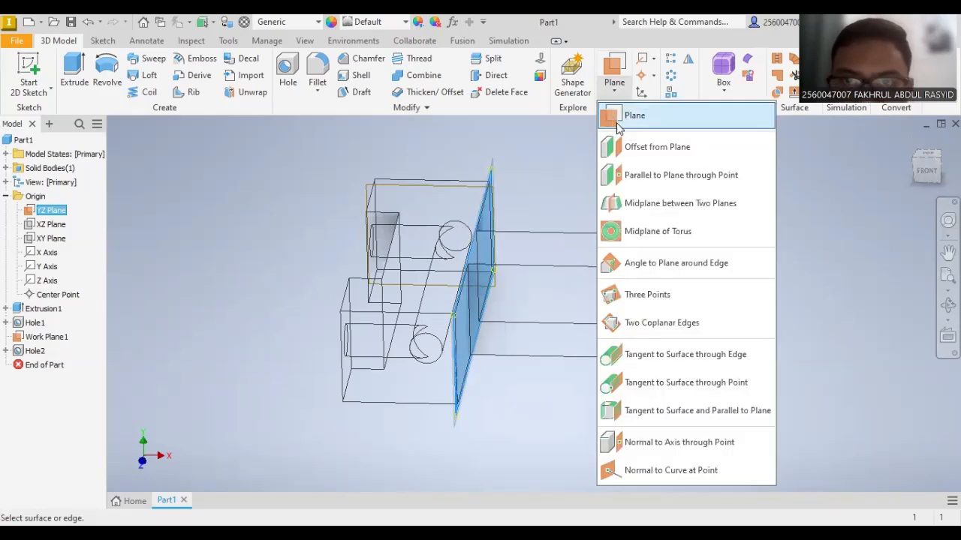
pyautogui.click(678, 360)
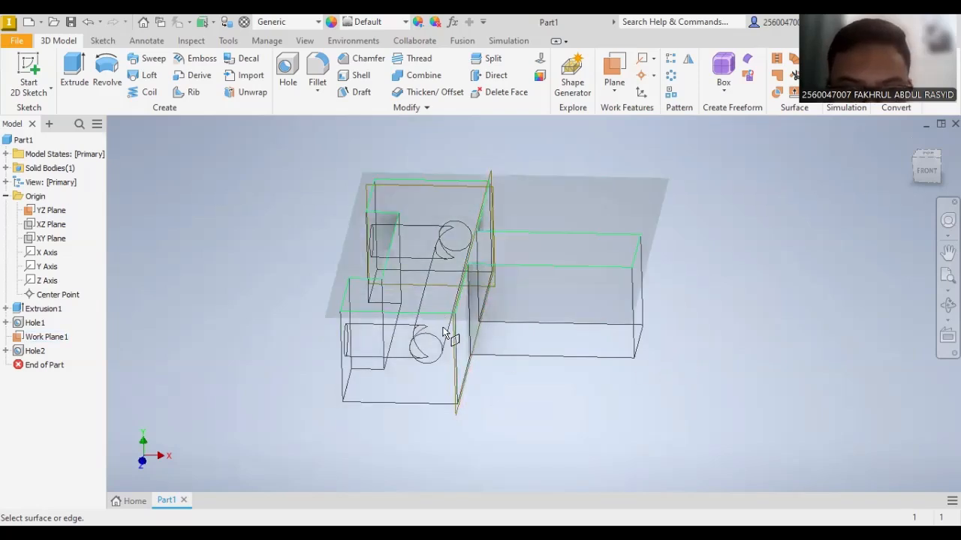
pyautogui.click(48, 215)
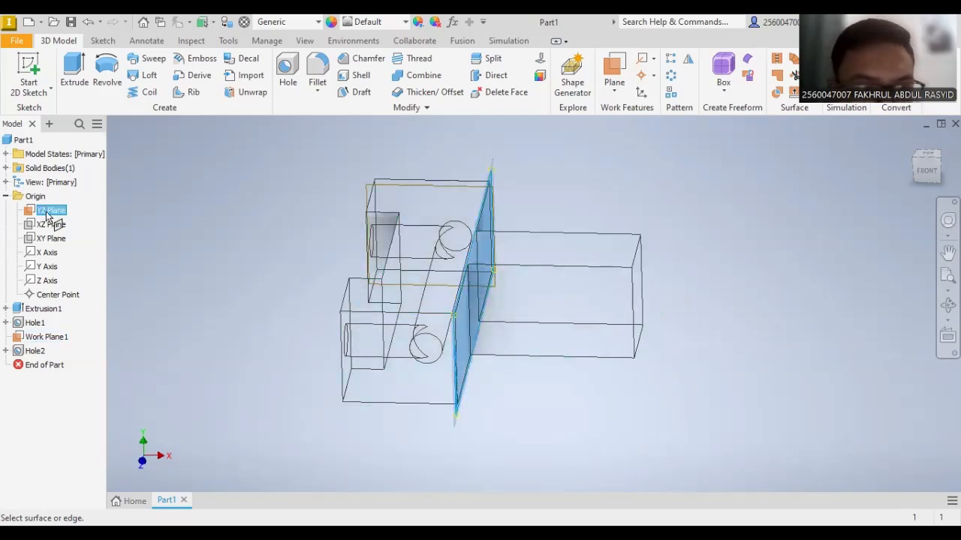
pyautogui.scroll(-5, 438, 344)
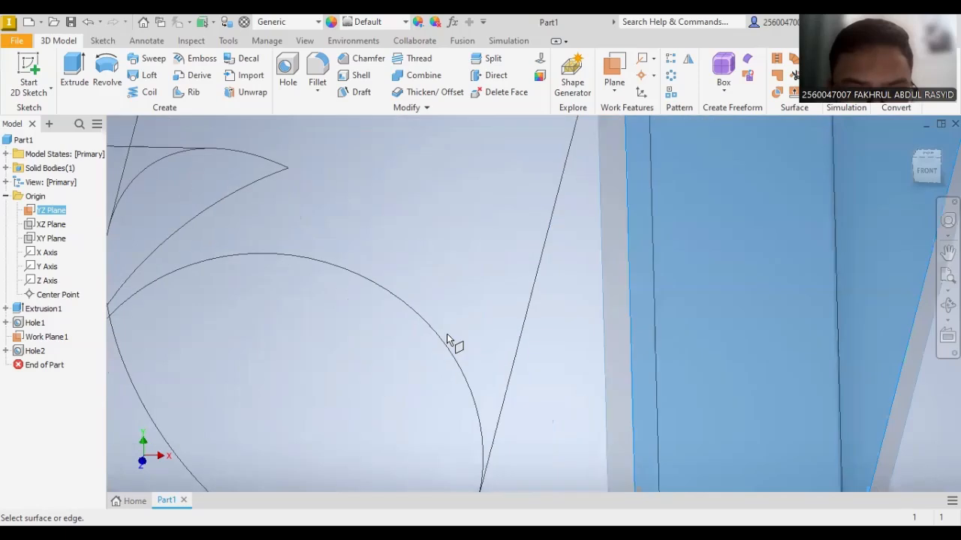
# - Create a work plane tangent to the crossbar's lengthwise hole surface and parallel to the YZ origin plane
pyautogui.click(613, 86)
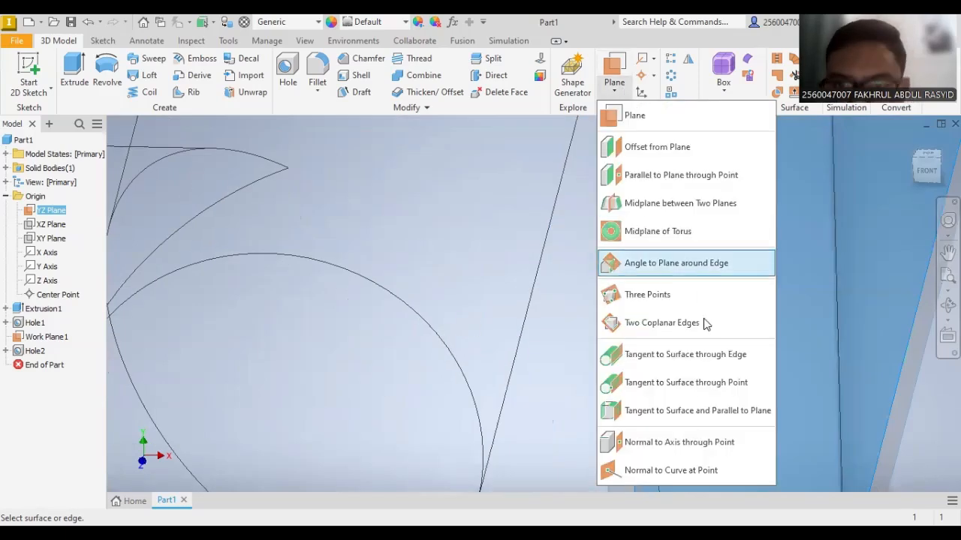
pyautogui.click(708, 412)
pyautogui.scroll(3, 465, 390)
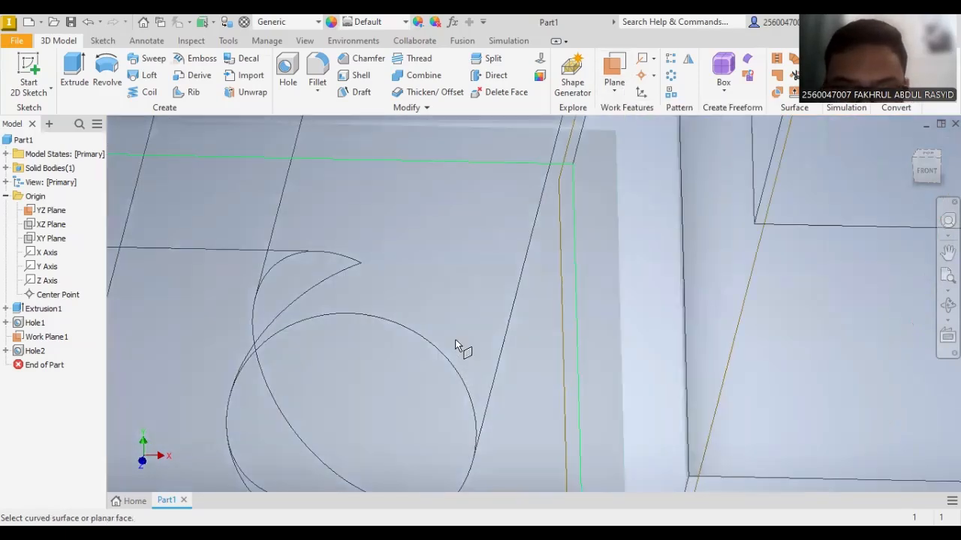
pyautogui.scroll(3, 446, 347)
pyautogui.click(52, 211)
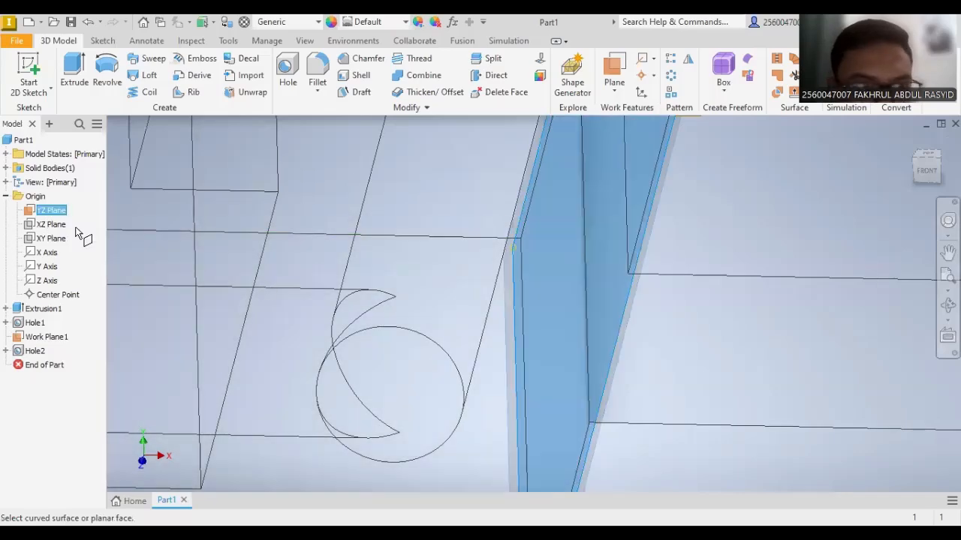
pyautogui.click(462, 346)
pyautogui.scroll(5, 470, 365)
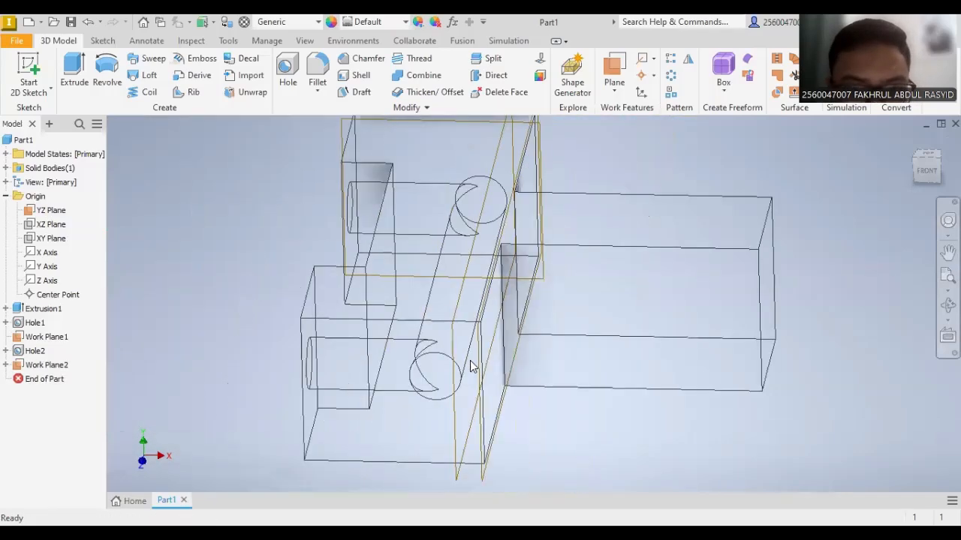
# - Turn off the visibility of the YZ origin plane
pyautogui.moveTo(510, 339); pyautogui.dragTo(527, 328, button='middle')
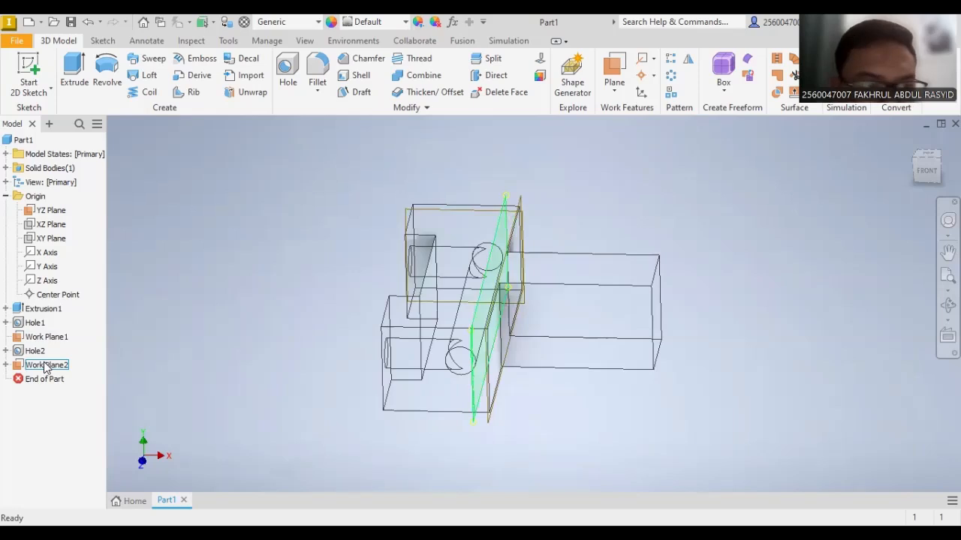
pyautogui.rightClick(39, 213)
pyautogui.click(84, 300)
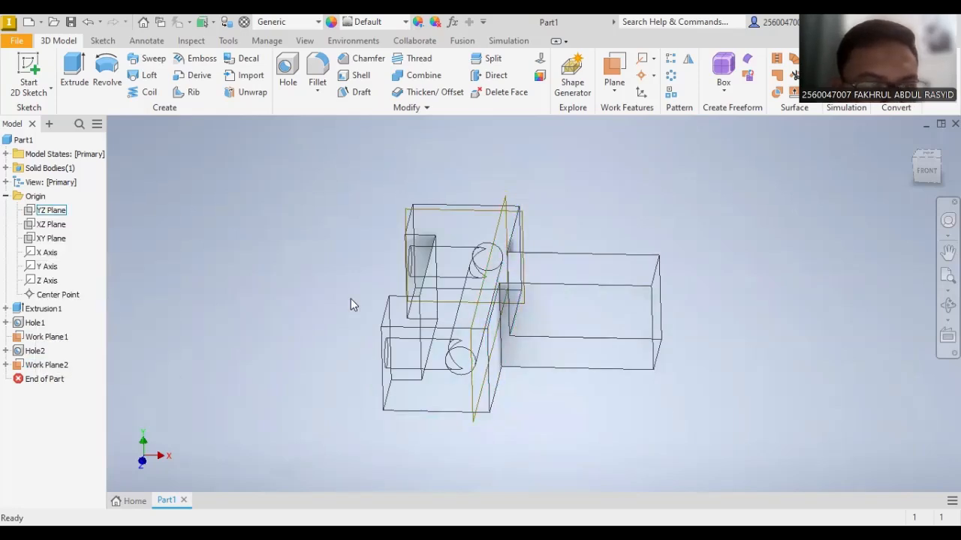
# - Delete the work plane tangent to the lengthwise hole
pyautogui.moveTo(535, 283)
pyautogui.mouseDown(button='middle')
pyautogui.moveTo(554, 283)
pyautogui.moveTo(532, 284)
pyautogui.mouseUp(button='middle')
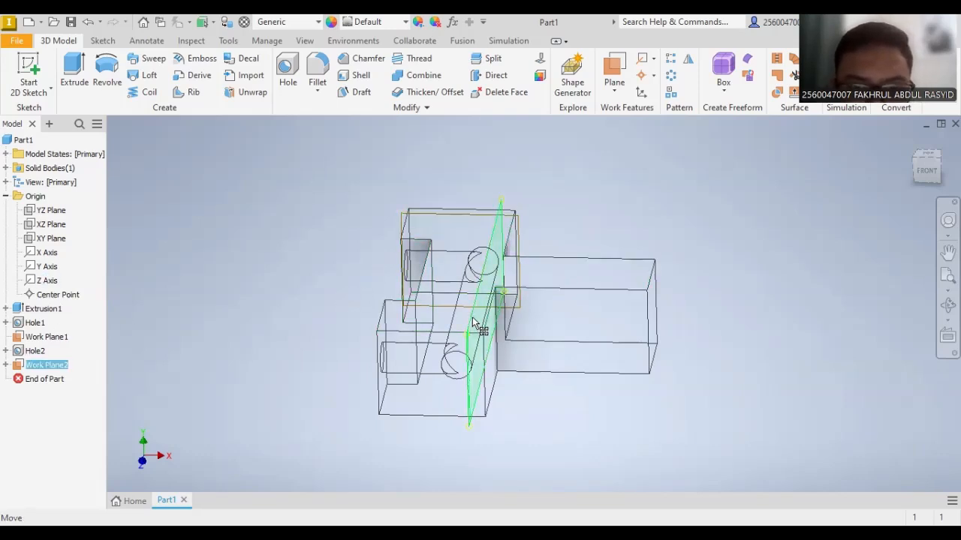
pyautogui.scroll(4, 473, 323)
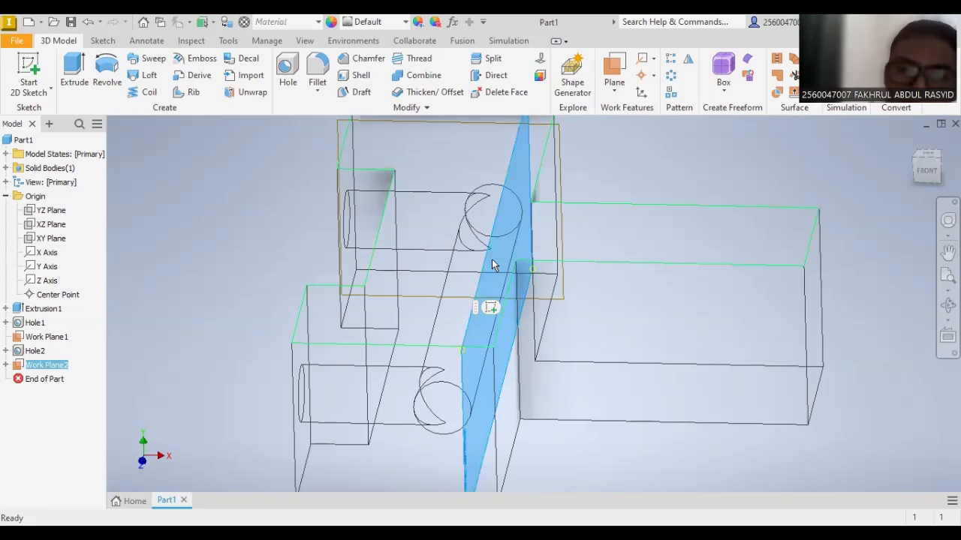
pyautogui.press('Delete')
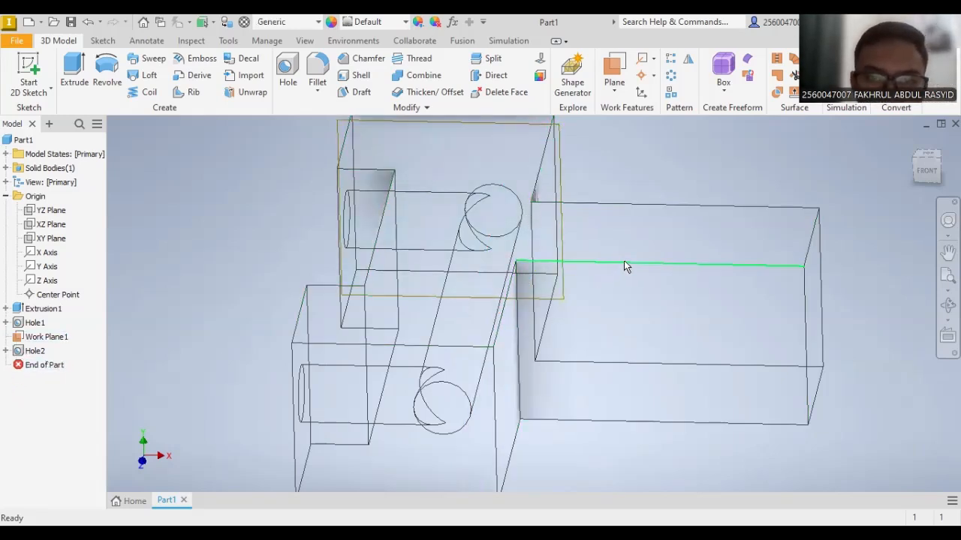
# - Create a work plane offset -33 mm from the crossbar notch's inner face, running through the crossbar towards the stem
pyautogui.click(615, 86)
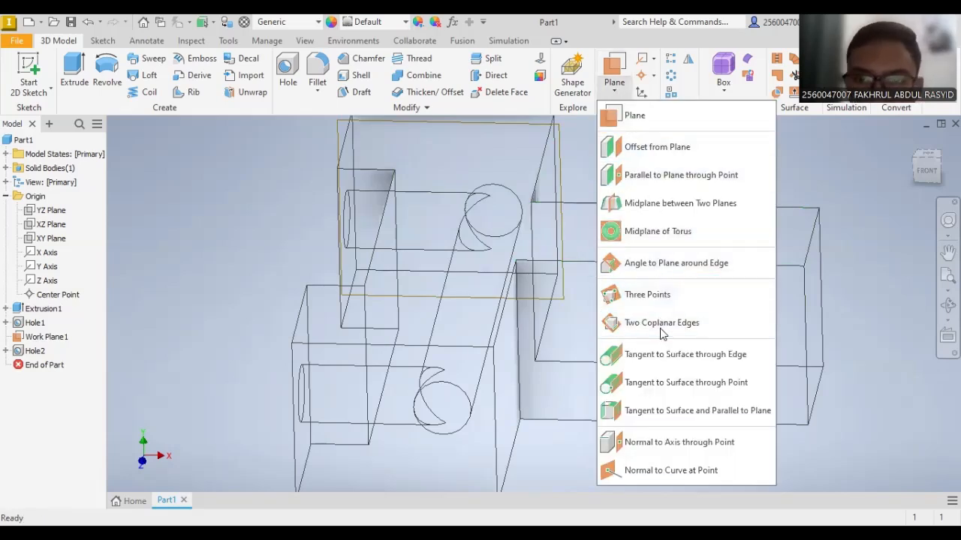
pyautogui.click(657, 147)
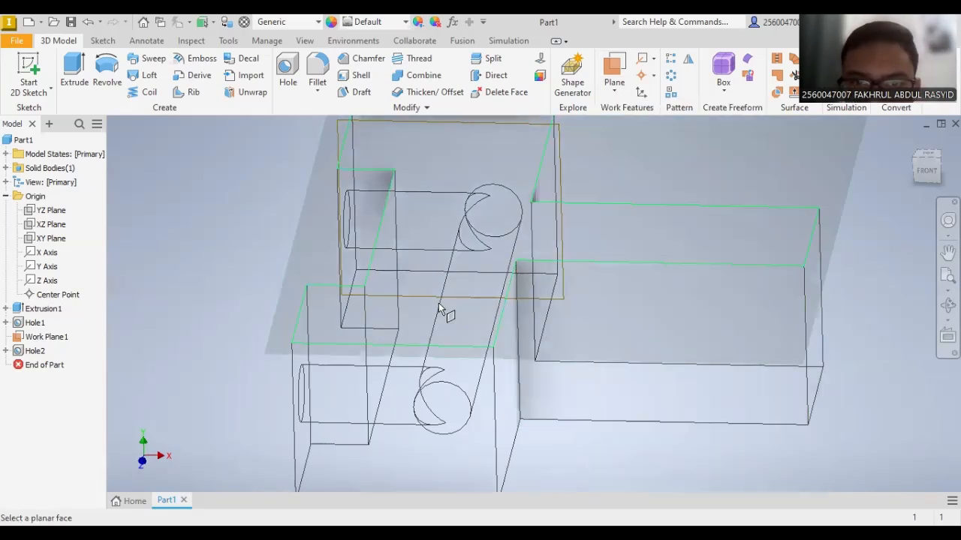
pyautogui.moveTo(426, 316); pyautogui.dragTo(431, 341, button='middle')
pyautogui.moveTo(927, 148)
pyautogui.mouseDown()
pyautogui.moveTo(923, 180)
pyautogui.moveTo(937, 169)
pyautogui.moveTo(837, 172)
pyautogui.mouseUp()
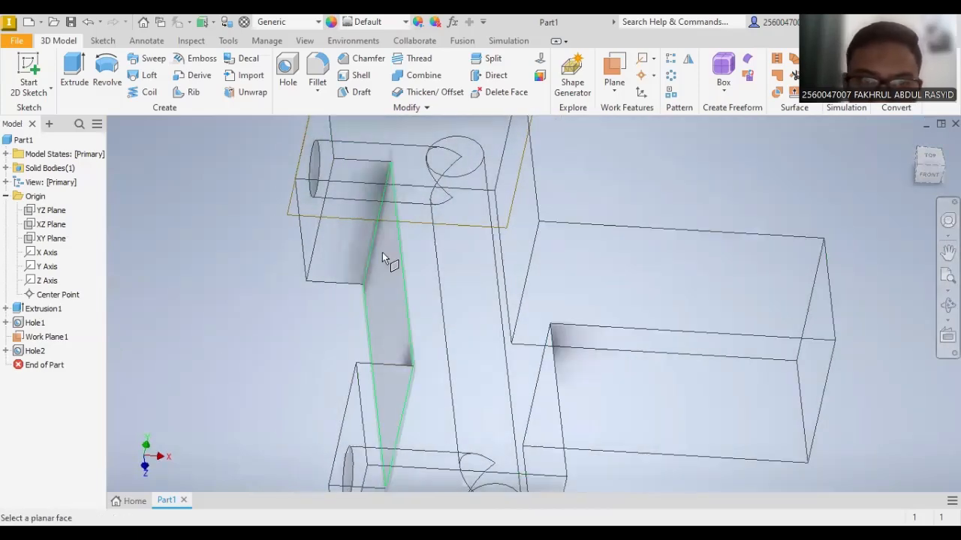
pyautogui.click(364, 327)
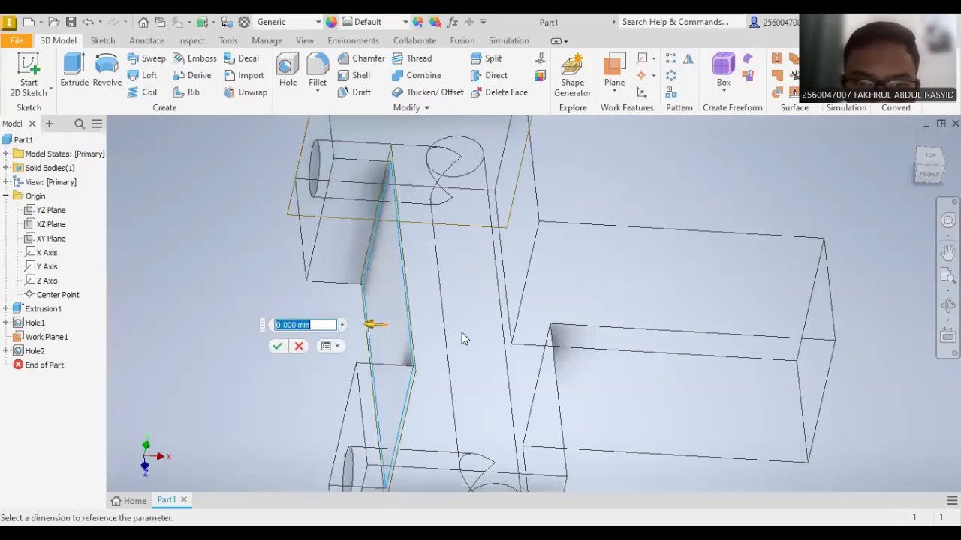
pyautogui.moveTo(369, 325); pyautogui.dragTo(462, 333)
pyautogui.click(930, 158)
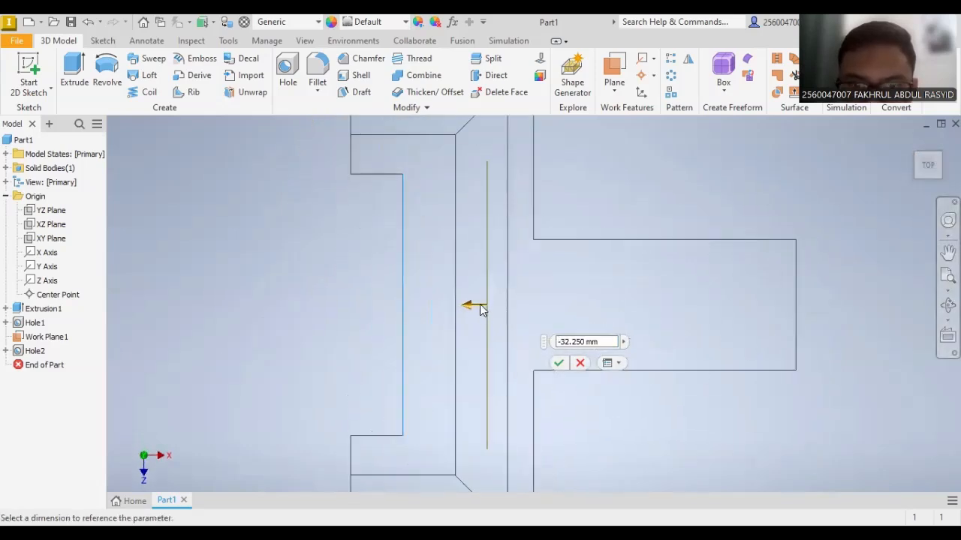
pyautogui.moveTo(486, 305); pyautogui.dragTo(488, 305)
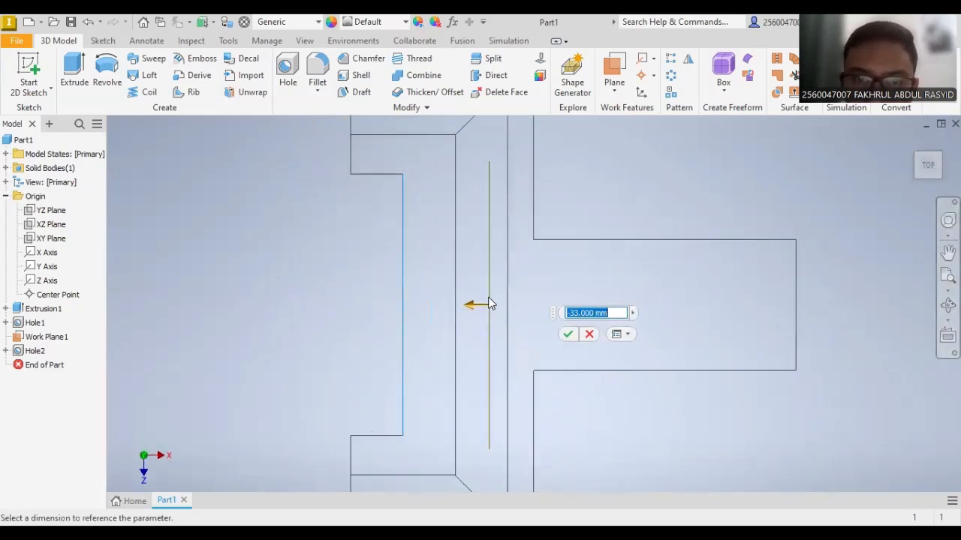
pyautogui.click(566, 334)
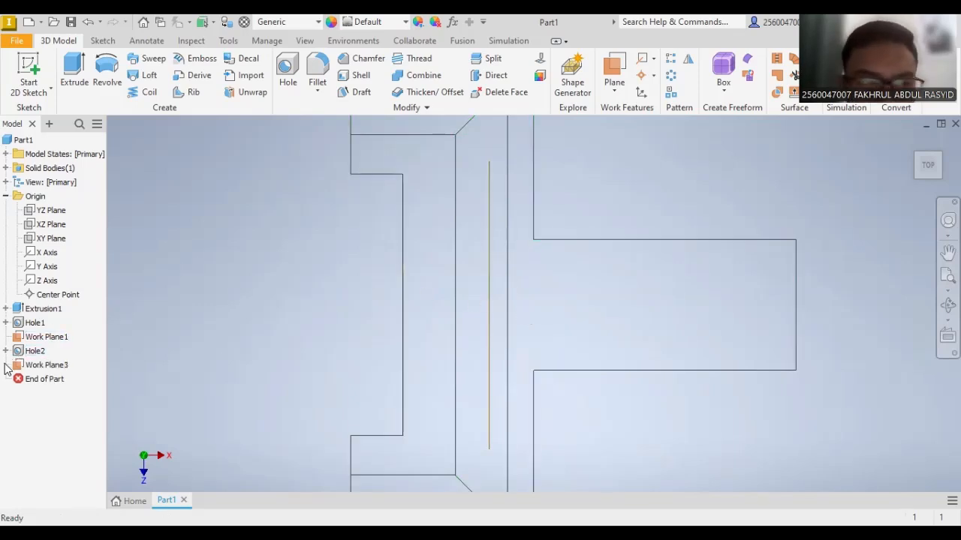
# - Start a new 2D sketch on the work plane offset from the notch face
pyautogui.click(34, 365)
pyautogui.click(29, 72)
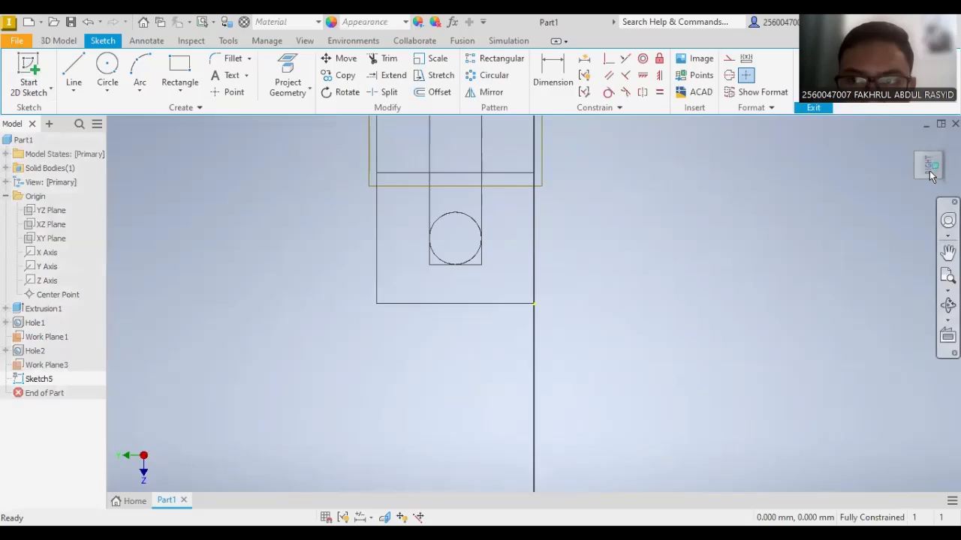
# - Examine the sketch plane's position against the holes and the stem from several angles, ending in the right-side view
pyautogui.moveTo(927, 168); pyautogui.dragTo(912, 165)
pyautogui.keyDown('shift'); pyautogui.moveTo(518, 240); pyautogui.dragTo(484, 238, button='middle'); pyautogui.keyUp('shift')
pyautogui.scroll(5, 455, 144)
pyautogui.scroll(-2, 448, 144)
pyautogui.scroll(2, 446, 144)
pyautogui.scroll(-8, 489, 240)
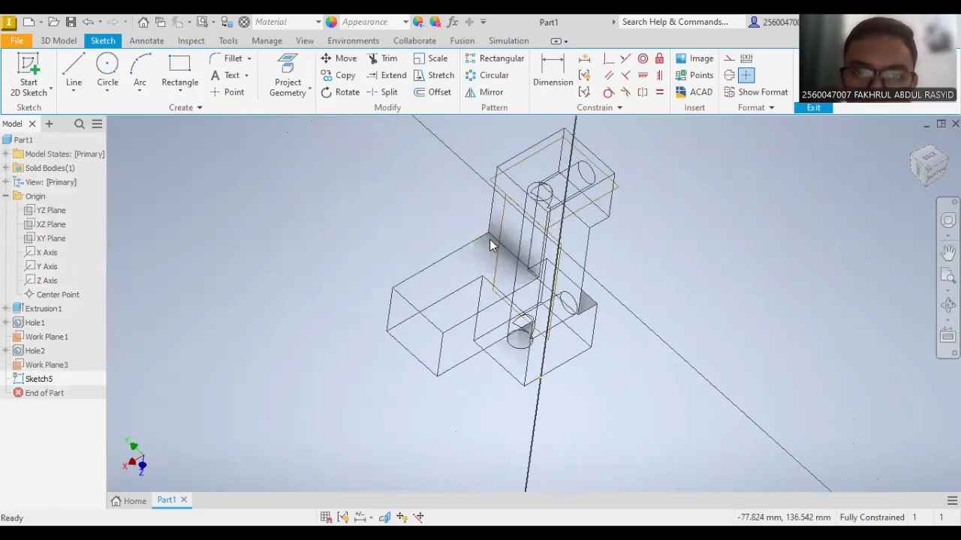
pyautogui.scroll(4, 836, 221)
pyautogui.click(919, 177)
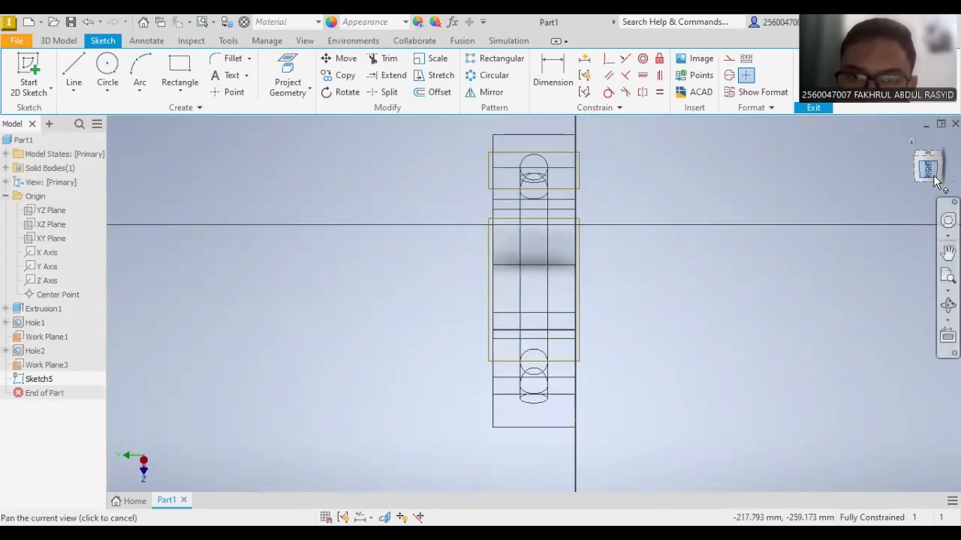
pyautogui.moveTo(926, 170)
pyautogui.mouseDown()
pyautogui.moveTo(110, 165)
pyautogui.moveTo(928, 171)
pyautogui.mouseUp()
pyautogui.keyDown('shift'); pyautogui.moveTo(600, 300); pyautogui.dragTo(390, 360, button='middle'); pyautogui.keyUp('shift')
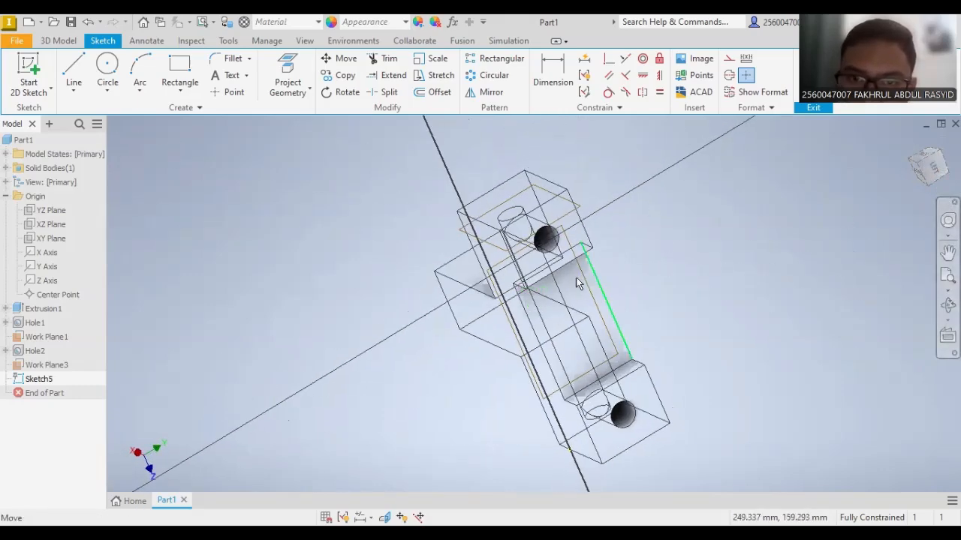
pyautogui.click(928, 168)
pyautogui.moveTo(925, 174); pyautogui.dragTo(916, 166)
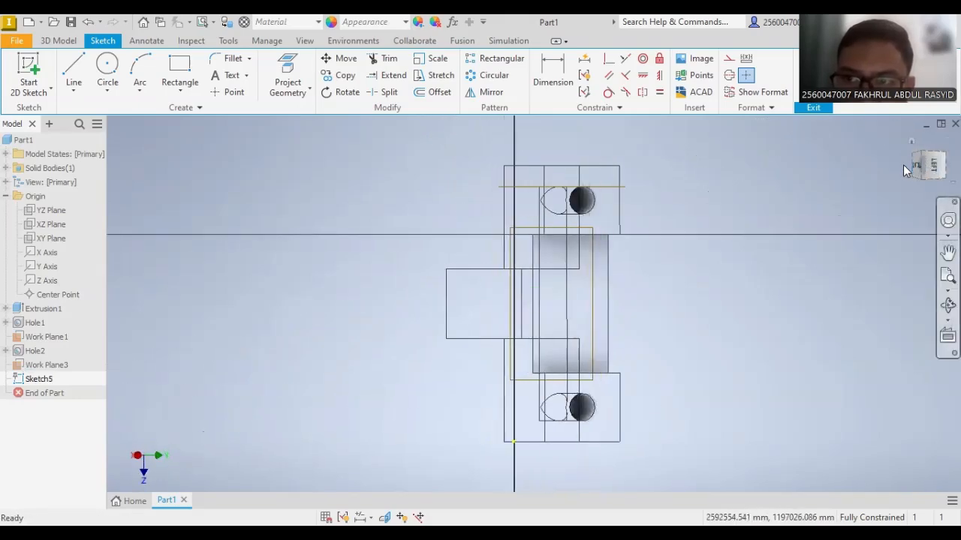
pyautogui.click(914, 164)
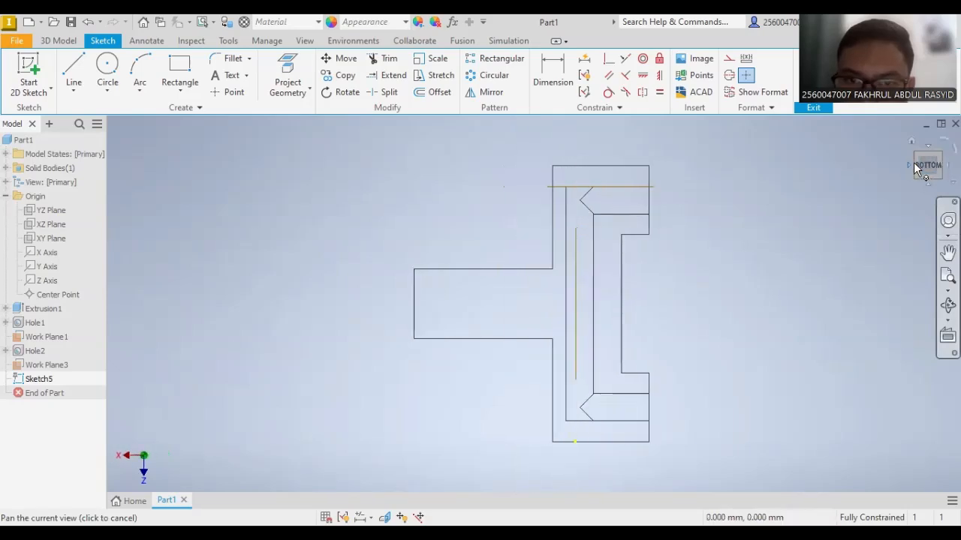
pyautogui.moveTo(923, 168); pyautogui.dragTo(912, 164)
pyautogui.click(915, 164)
# - Sketch a circle midway across the crossbar's thickness on the offset plane and dimension its centre 100 mm from the crossbar's end edge
pyautogui.scroll(-8, 601, 282)
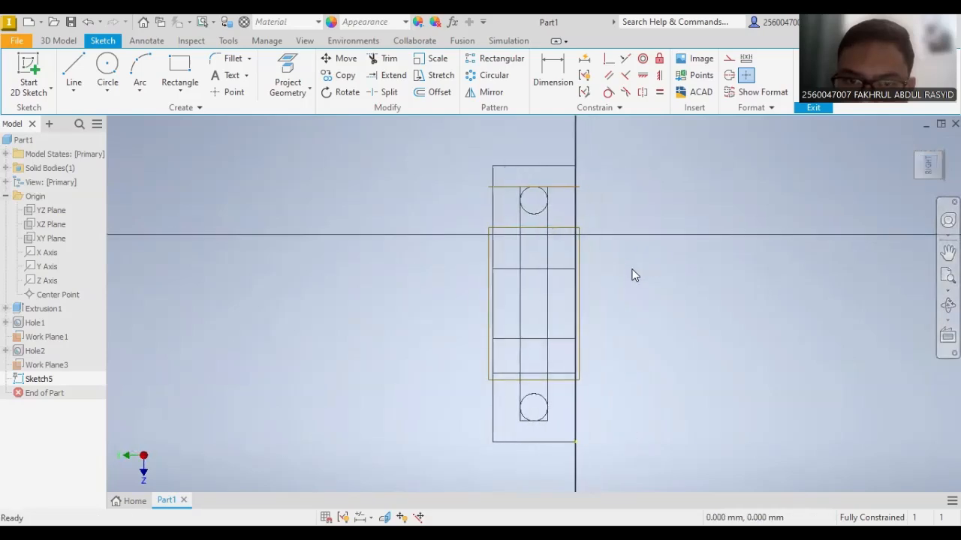
pyautogui.click(108, 68)
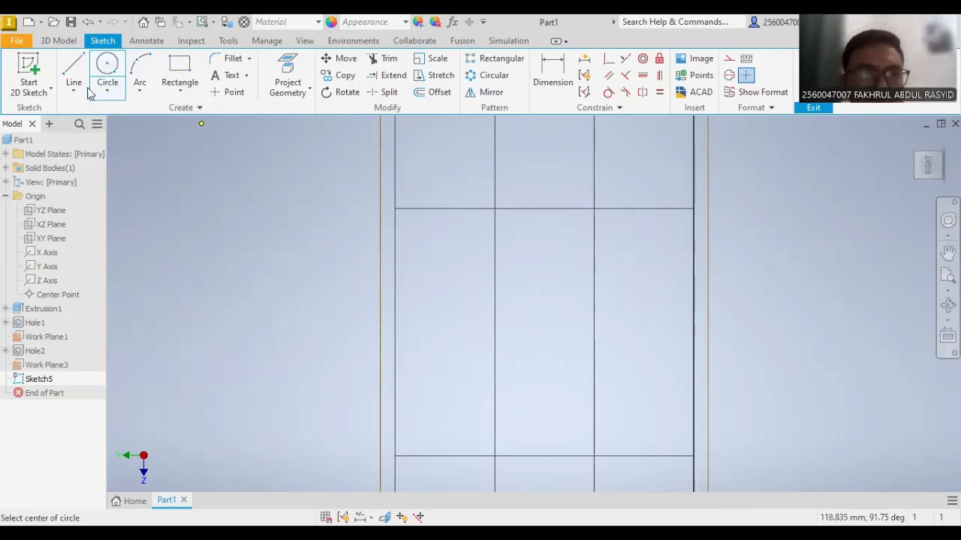
pyautogui.press('d')
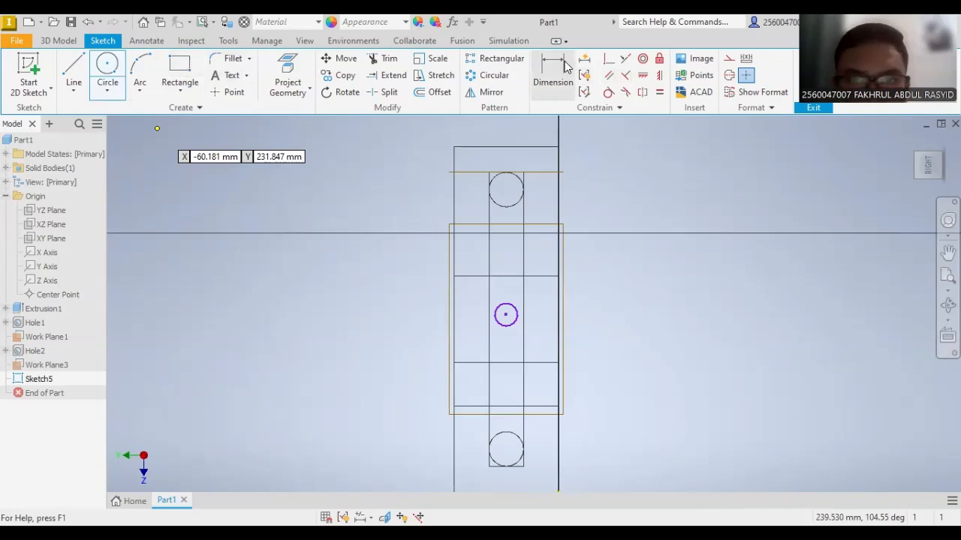
pyautogui.click(526, 148)
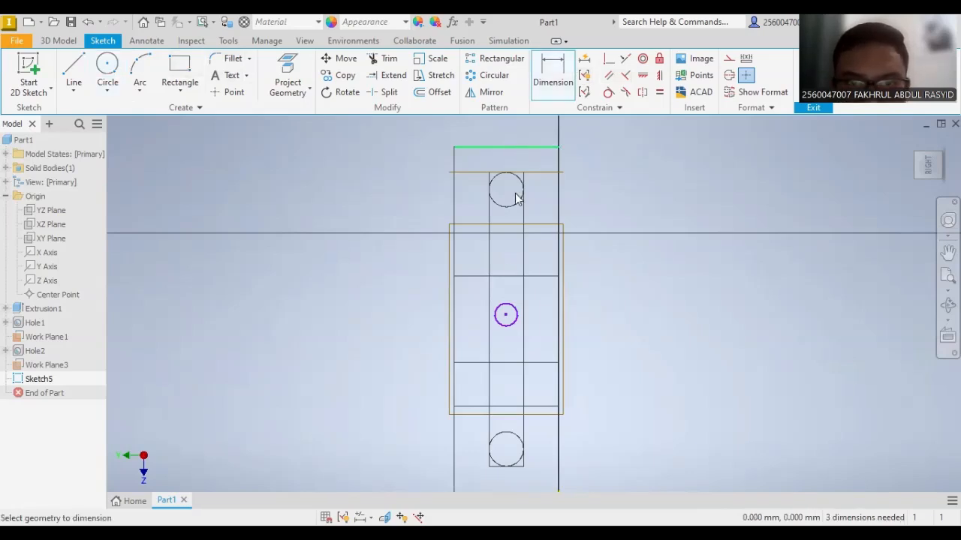
pyautogui.click(508, 315)
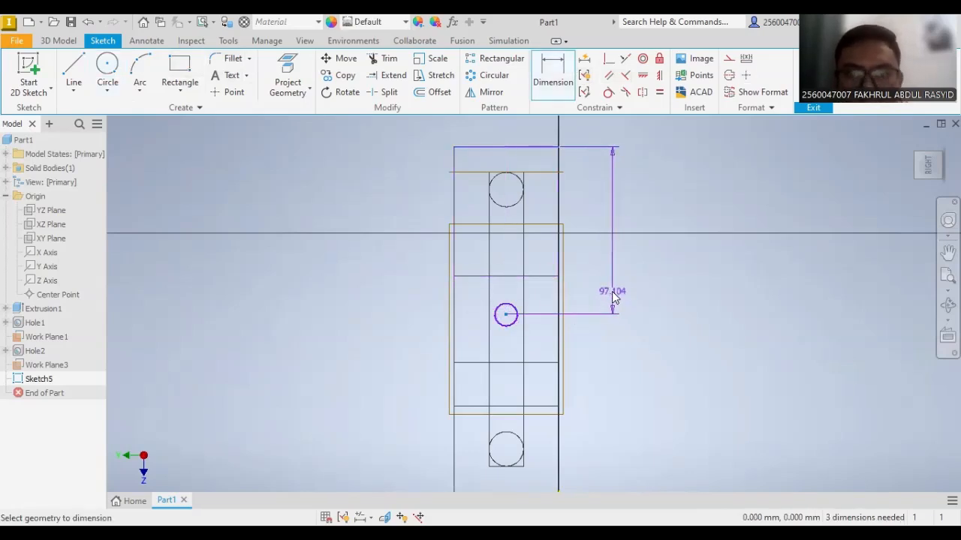
pyautogui.click(612, 292)
pyautogui.write('100')
pyautogui.press('Return')
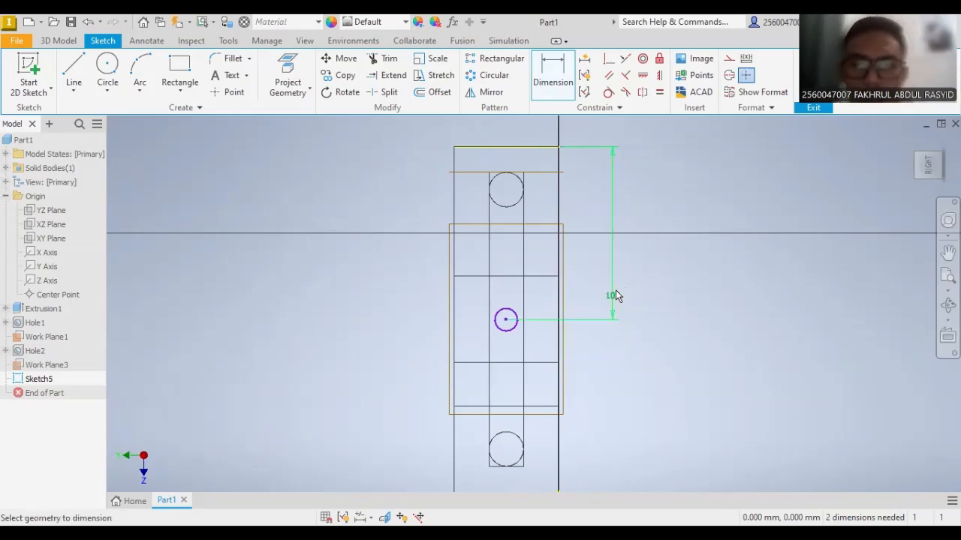
# - Create a simple 20 mm diameter hole at the sketched circle's centre, running 90 mm deep into the stem
pyautogui.click(59, 40)
pyautogui.click(287, 69)
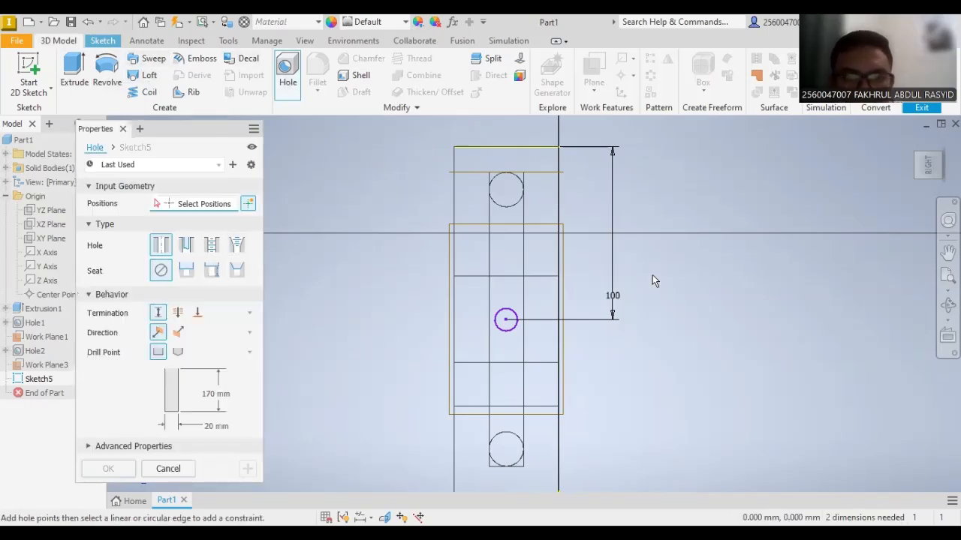
pyautogui.click(910, 139)
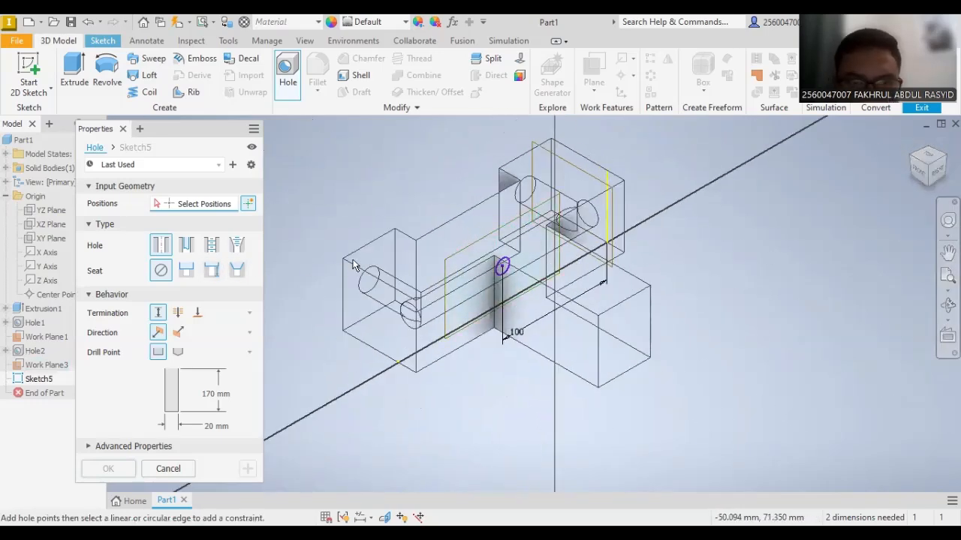
pyautogui.scroll(3, 451, 251)
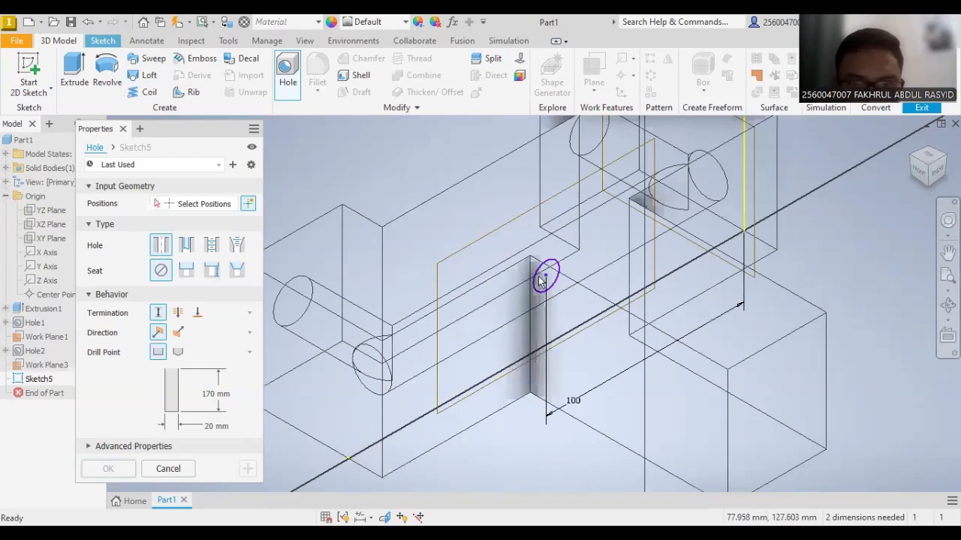
pyautogui.click(210, 204)
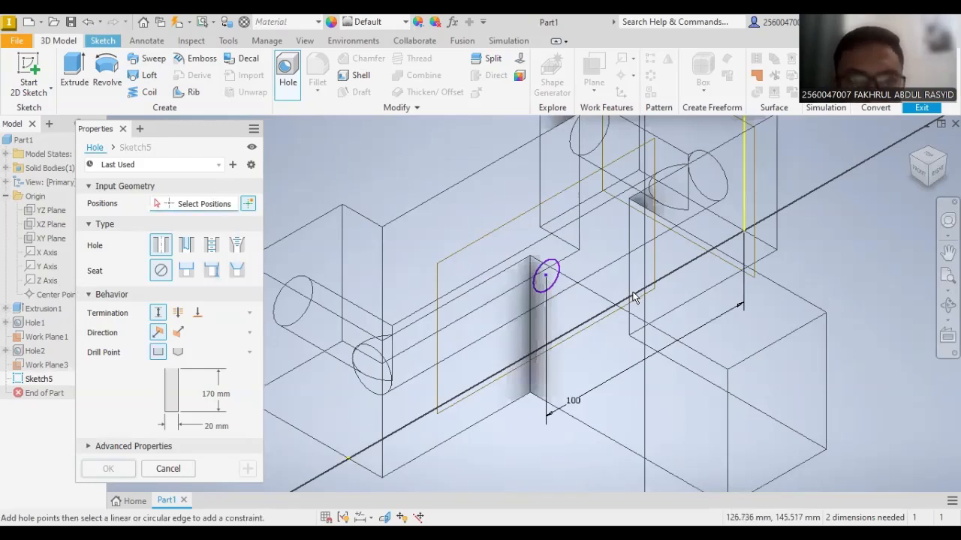
pyautogui.click(553, 276)
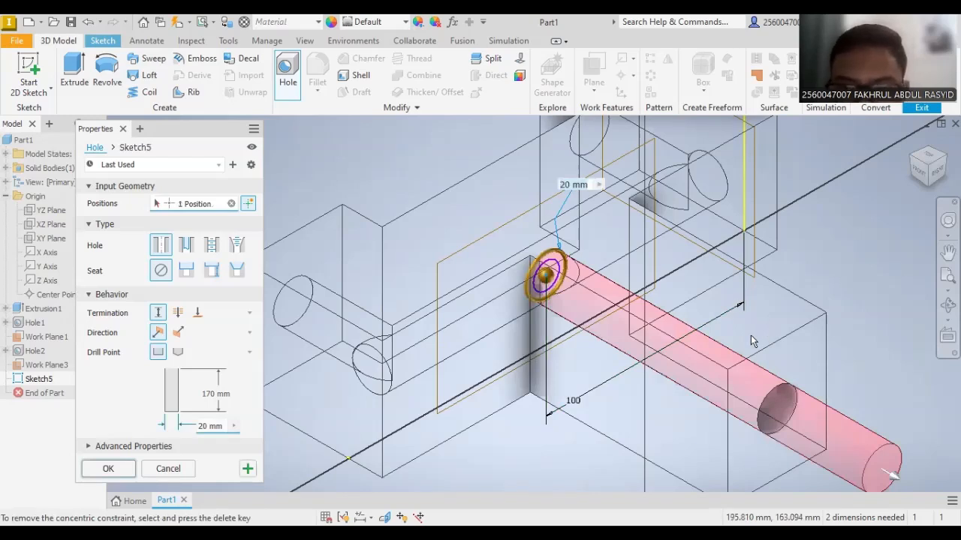
pyautogui.scroll(-3, 758, 330)
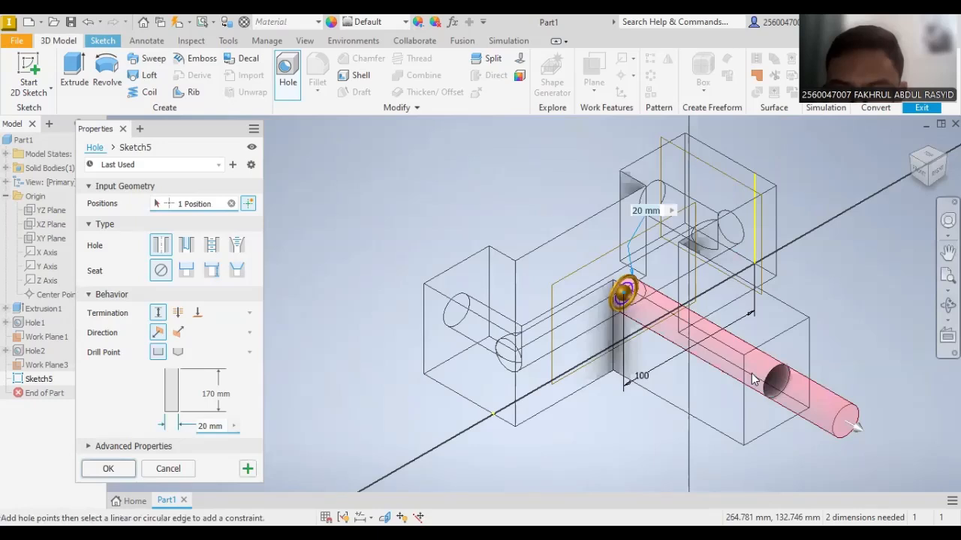
pyautogui.moveTo(755, 379); pyautogui.dragTo(752, 375)
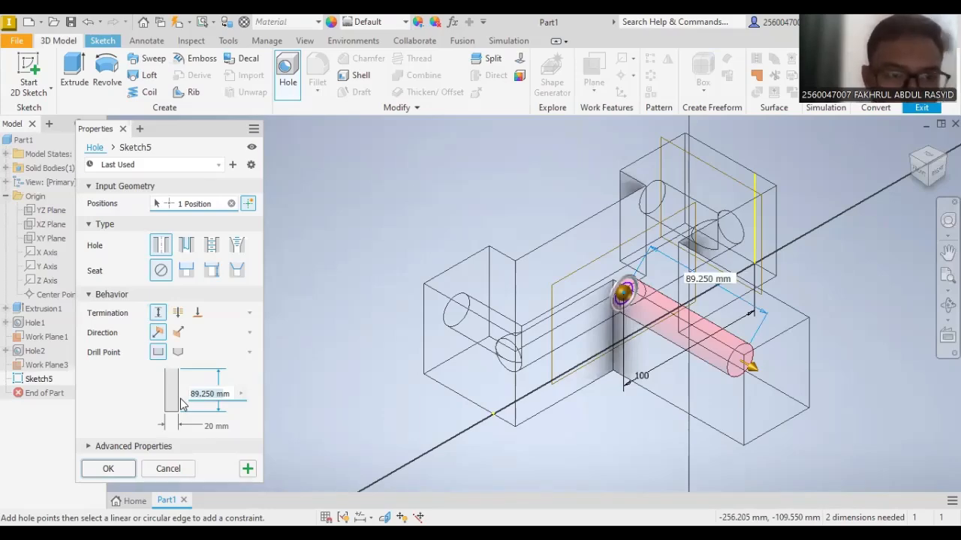
pyautogui.write('90')
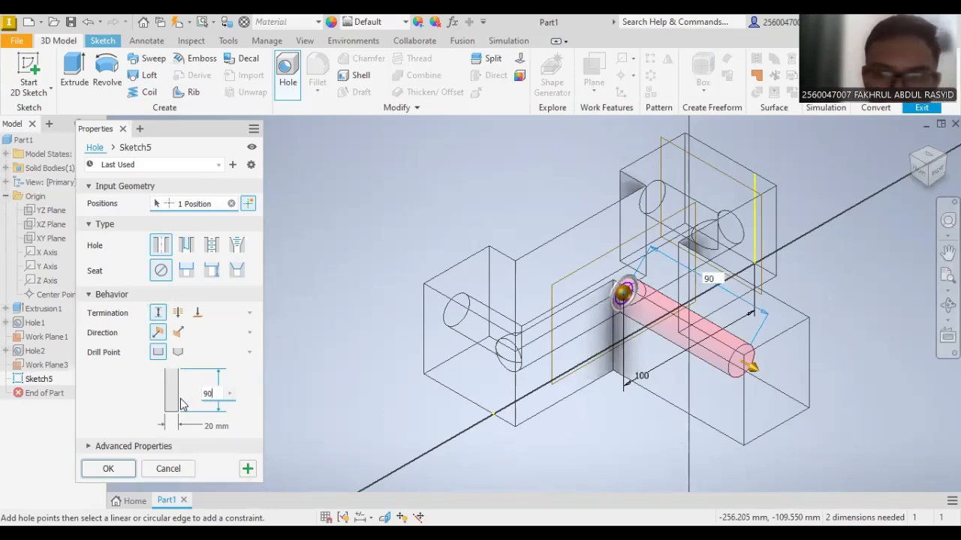
pyautogui.click(126, 471)
# - Check the stem hole from above and below, and start a circle sketch on the part's bottom face
pyautogui.scroll(-5, 650, 283)
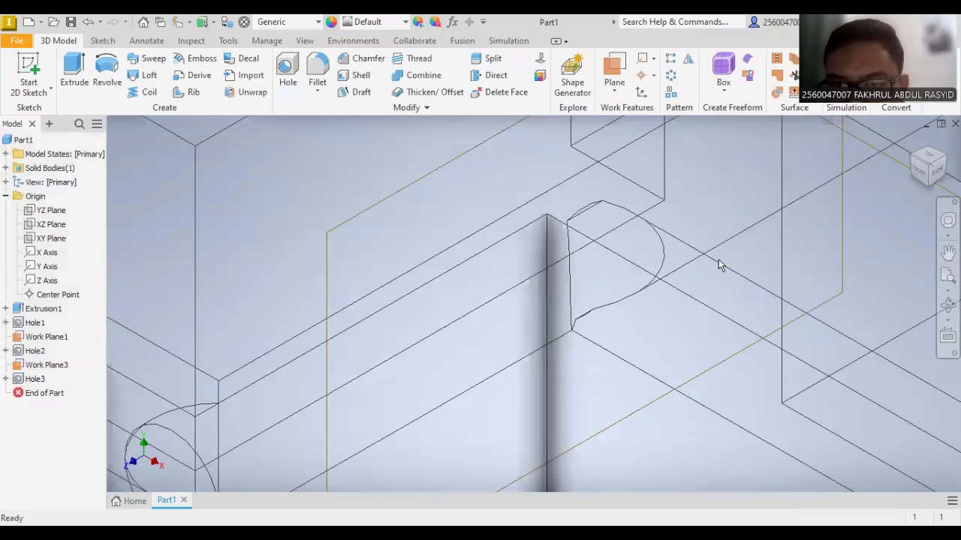
pyautogui.scroll(4, 815, 228)
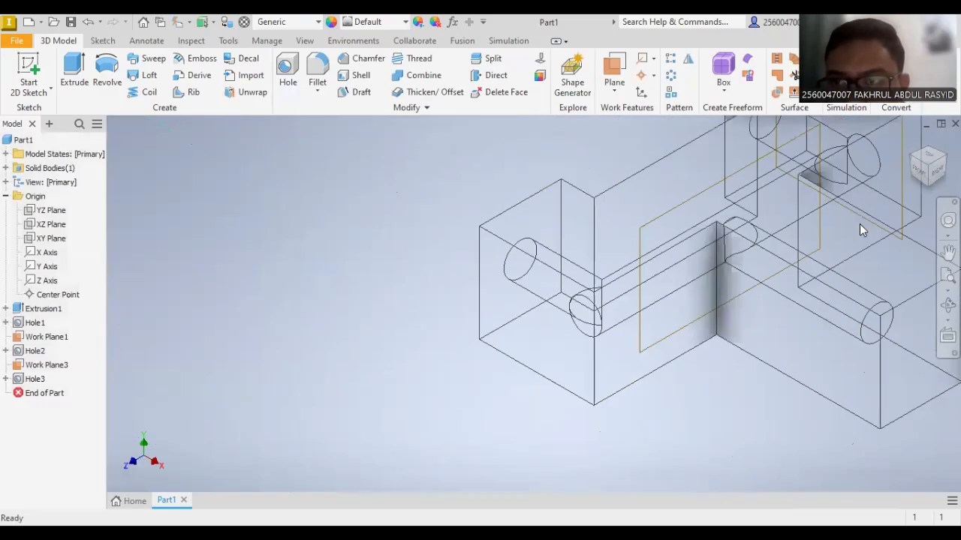
pyautogui.click(925, 168)
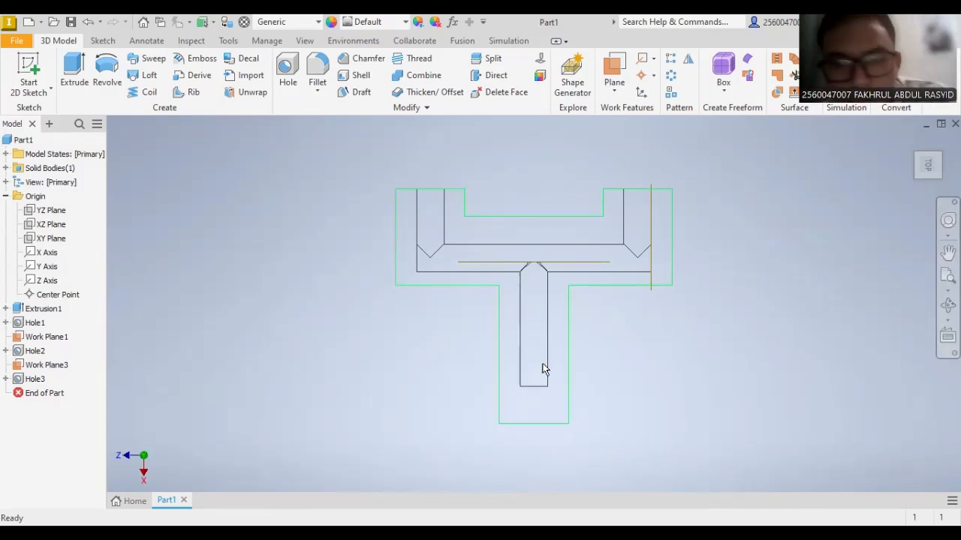
pyautogui.moveTo(931, 171); pyautogui.dragTo(932, 138)
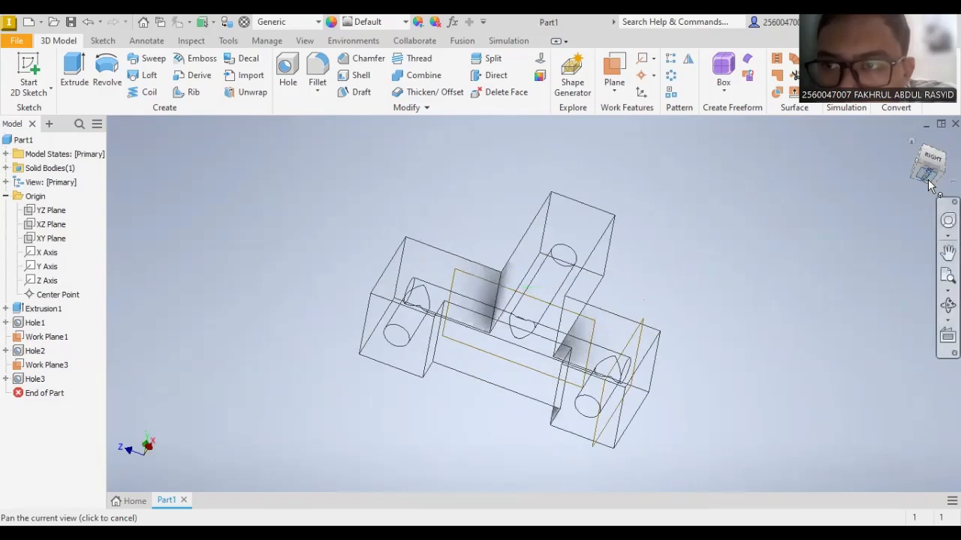
pyautogui.click(928, 181)
pyautogui.scroll(-3, 553, 207)
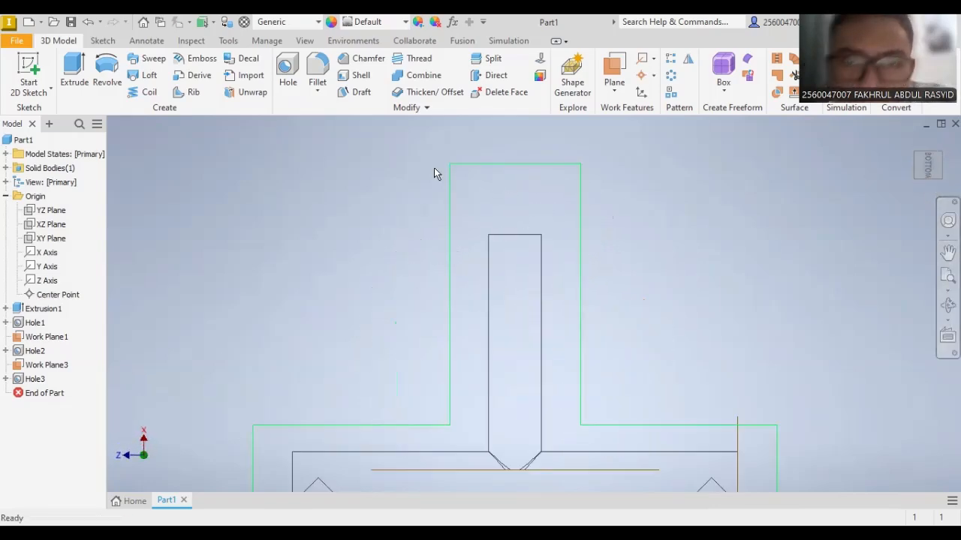
pyautogui.click(103, 41)
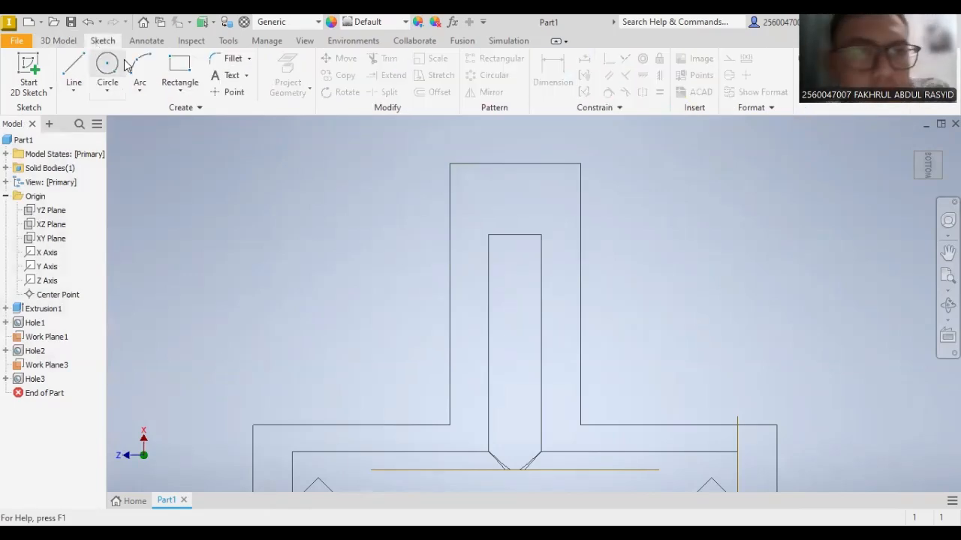
pyautogui.click(108, 69)
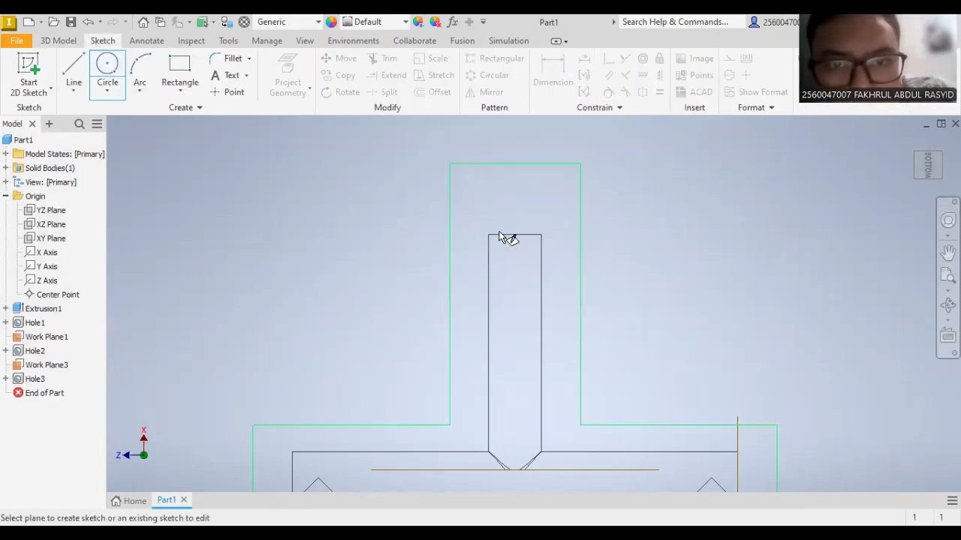
pyautogui.click(109, 68)
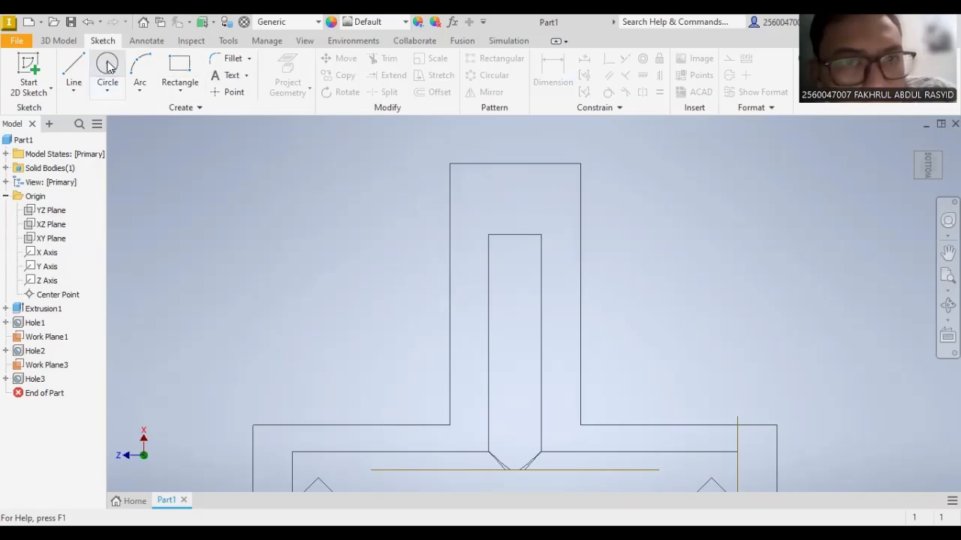
pyautogui.click(109, 68)
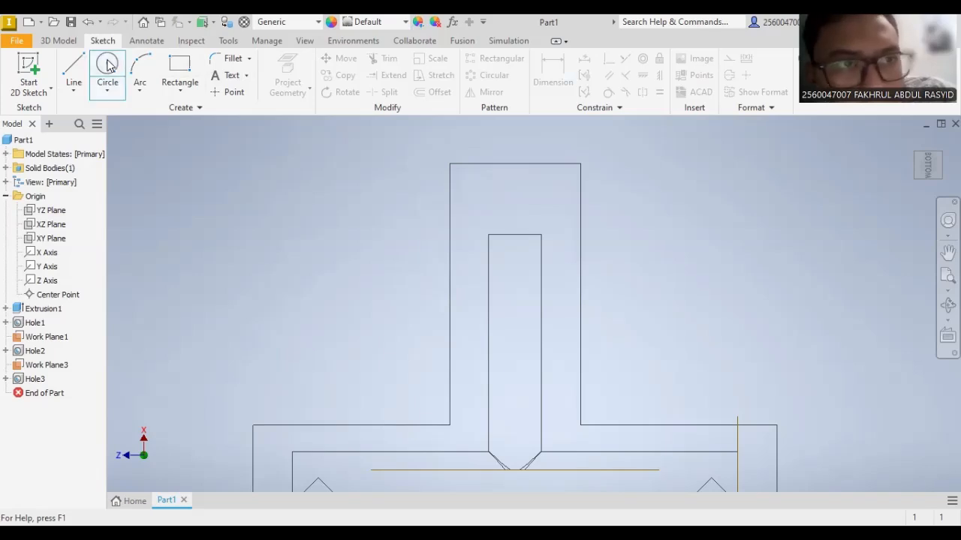
pyautogui.click(499, 200)
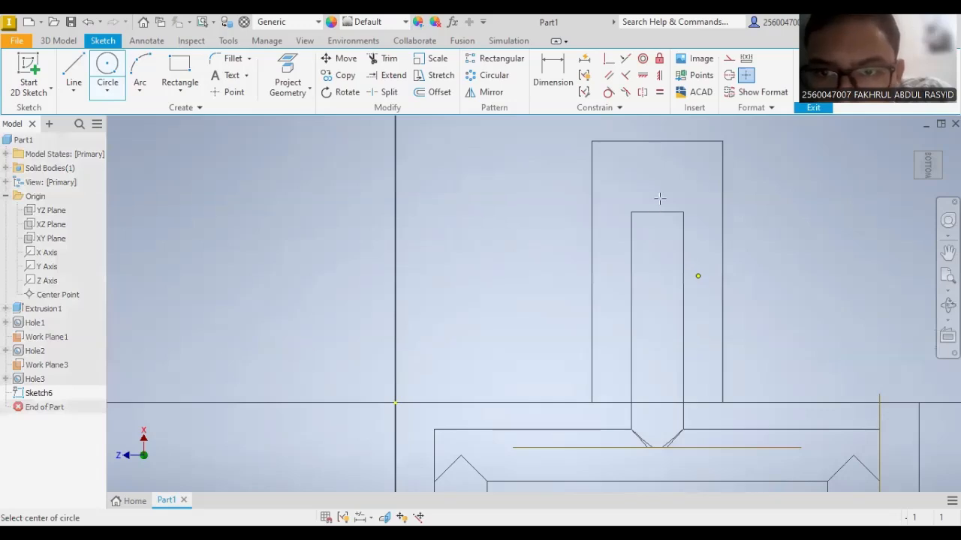
# - Draw a circle centred on the midpoint of the stem hole's closed end and set its diameter to 30 mm
pyautogui.click(657, 212)
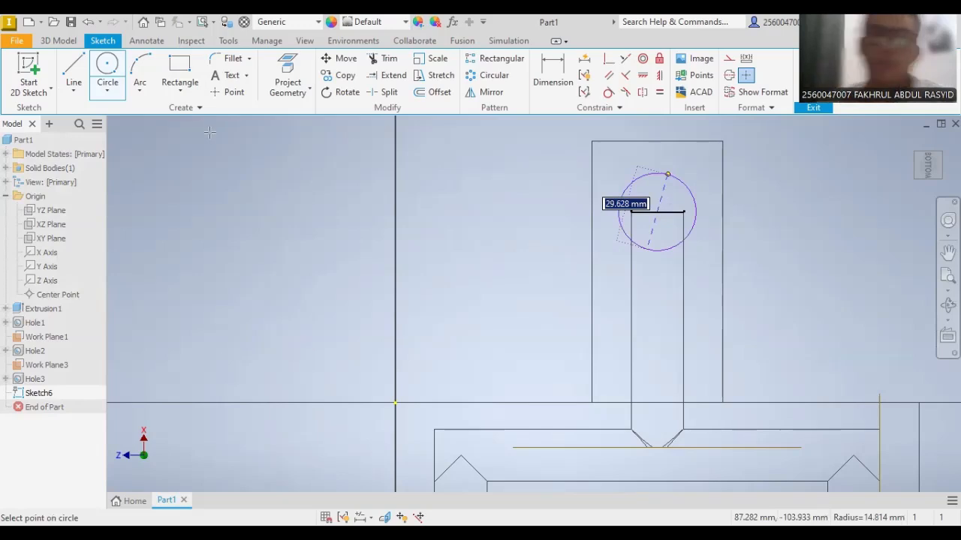
pyautogui.click(668, 203)
pyautogui.click(563, 73)
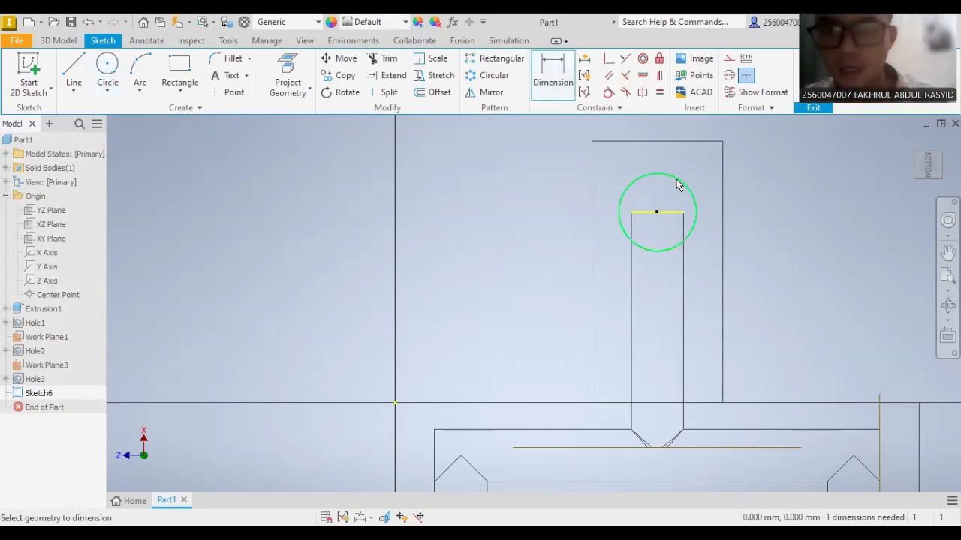
pyautogui.click(678, 184)
pyautogui.click(691, 173)
pyautogui.write('30')
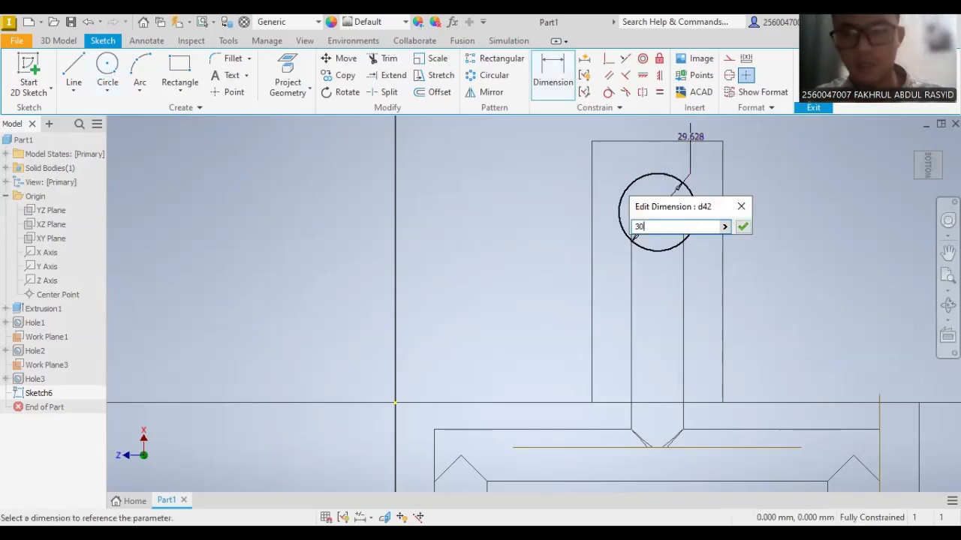
pyautogui.press('Return')
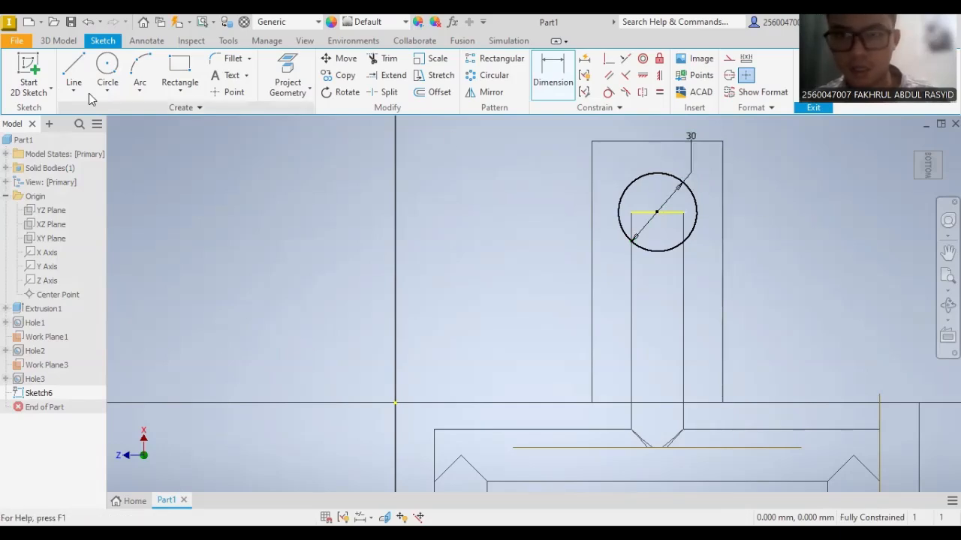
# - Extrude the 30 mm circle 5 mm outward from the stem's bottom face, joined to the body
pyautogui.click(59, 41)
pyautogui.click(84, 72)
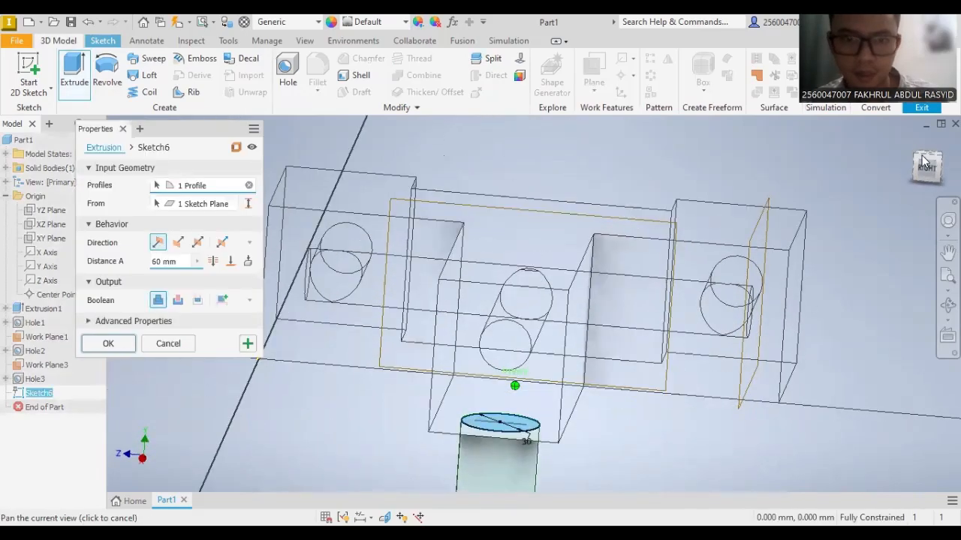
pyautogui.moveTo(177, 265); pyautogui.dragTo(165, 267)
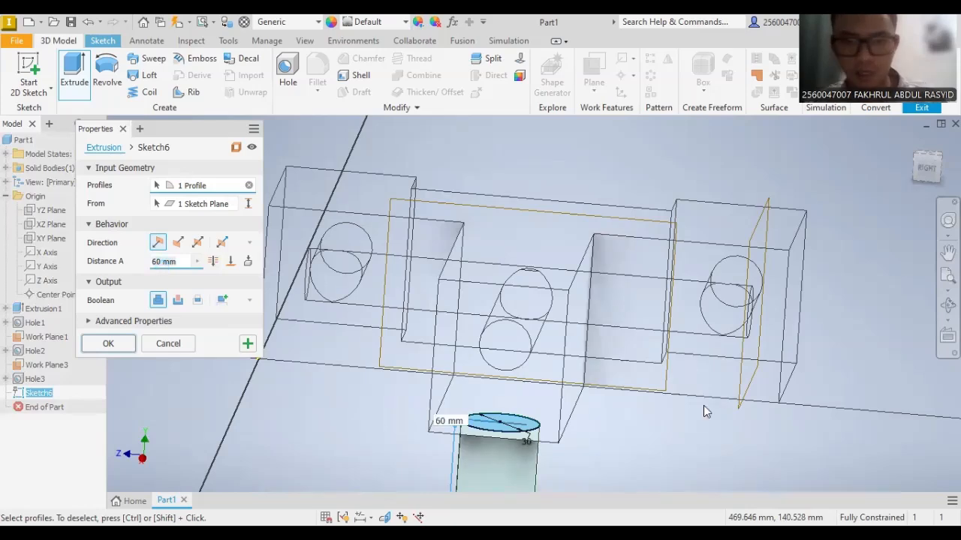
pyautogui.write('5')
pyautogui.press('Return')
# - Start a circle sketch on the flat bottom face of the round boss beneath the stem
pyautogui.moveTo(698, 390); pyautogui.dragTo(707, 352, button='middle')
pyautogui.moveTo(930, 179)
pyautogui.mouseDown()
pyautogui.moveTo(931, 140)
pyautogui.moveTo(931, 180)
pyautogui.mouseUp()
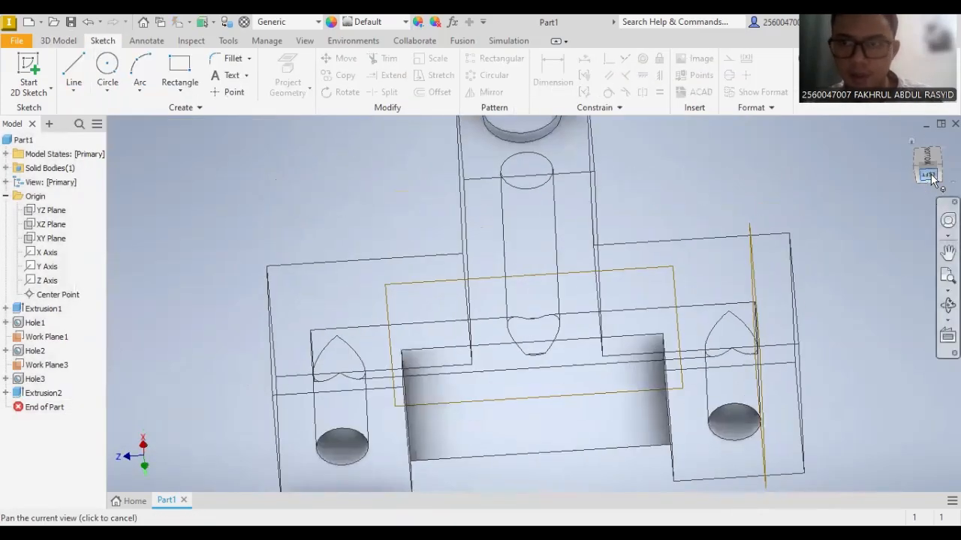
pyautogui.click(929, 159)
pyautogui.scroll(5, 557, 206)
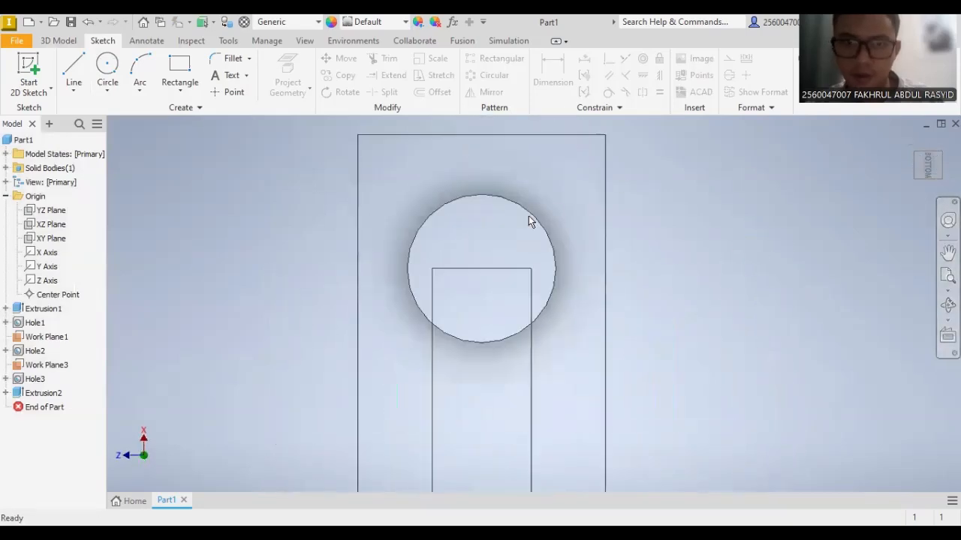
pyautogui.click(107, 72)
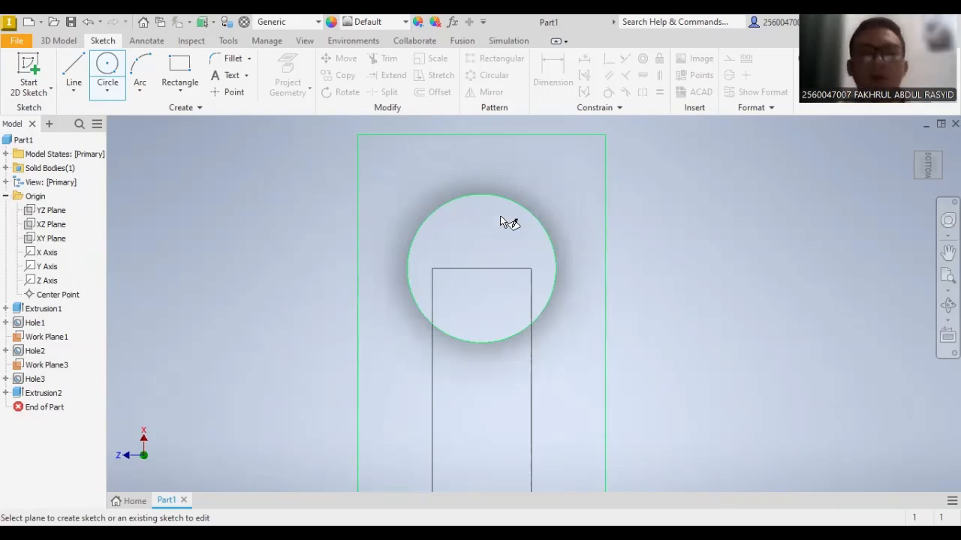
pyautogui.click(525, 230)
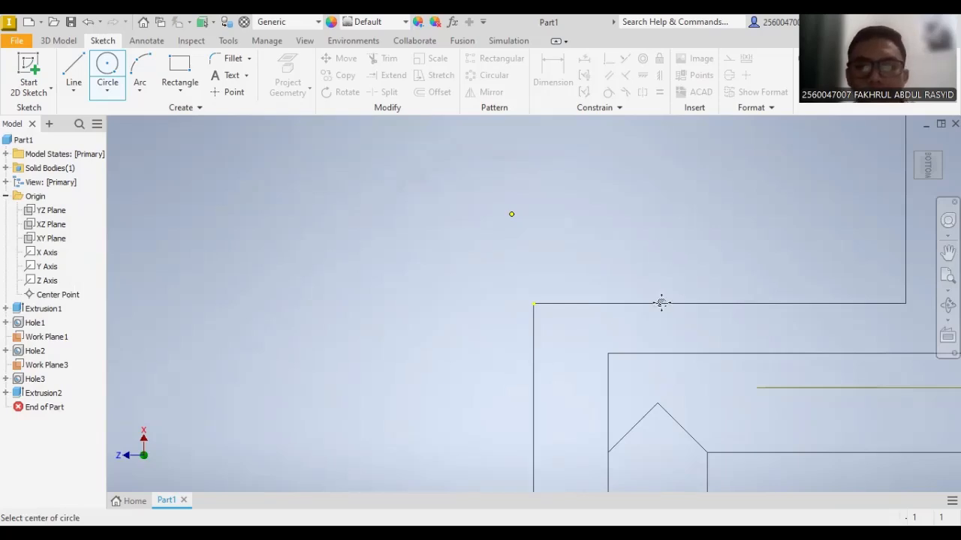
pyautogui.moveTo(661, 302); pyautogui.dragTo(488, 367, button='middle')
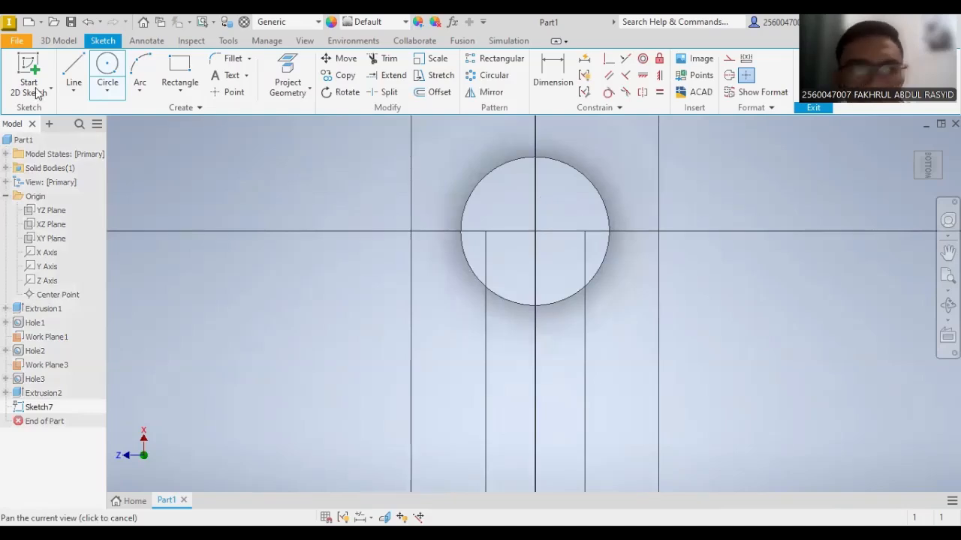
# - Start a 20 mm simple hole at the centre of the circle sketched on the round boss's bottom face
pyautogui.click(59, 45)
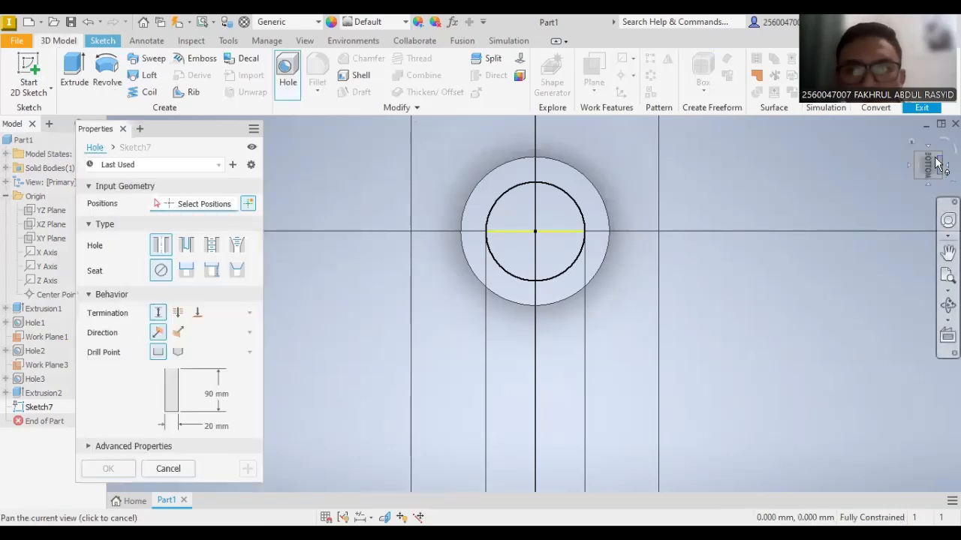
pyautogui.moveTo(928, 166); pyautogui.dragTo(928, 233)
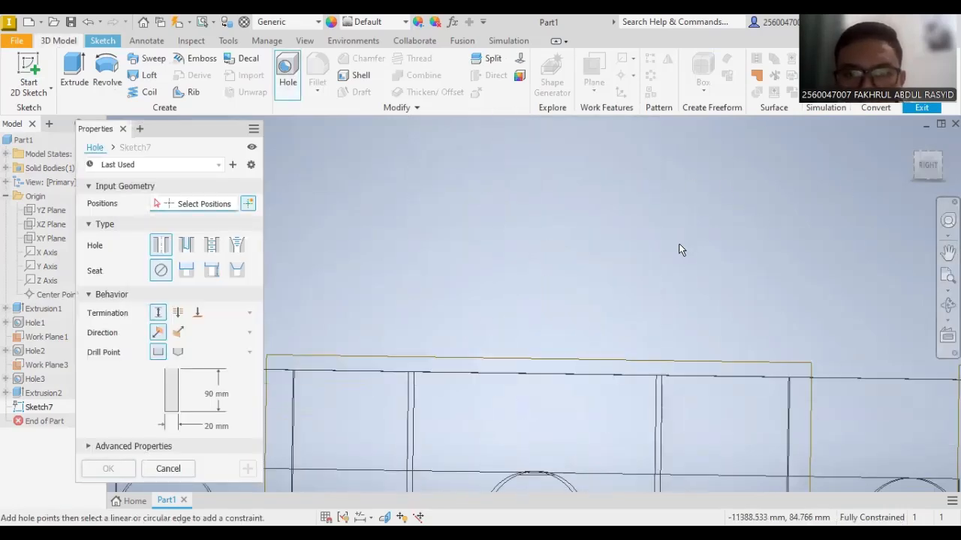
pyautogui.scroll(5, 679, 244)
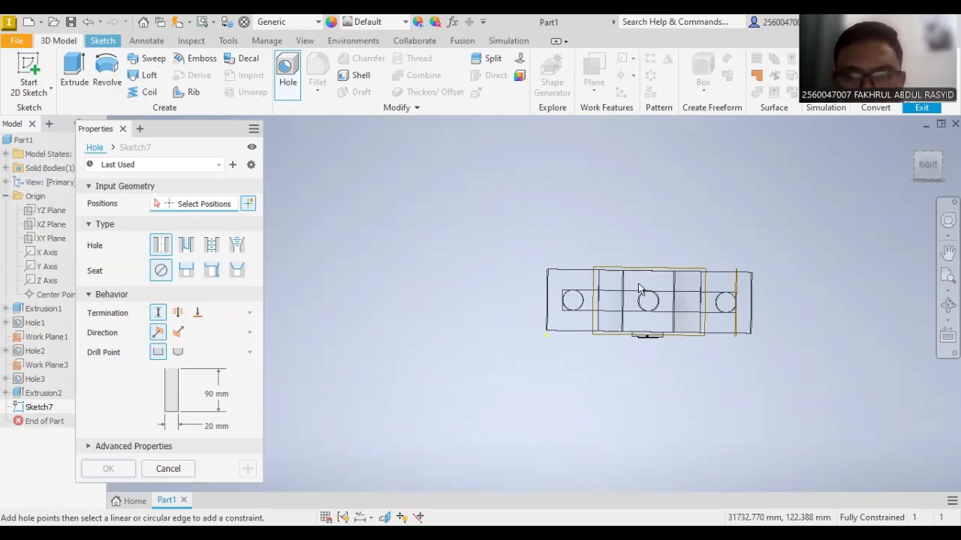
pyautogui.scroll(-5, 639, 289)
pyautogui.click(919, 173)
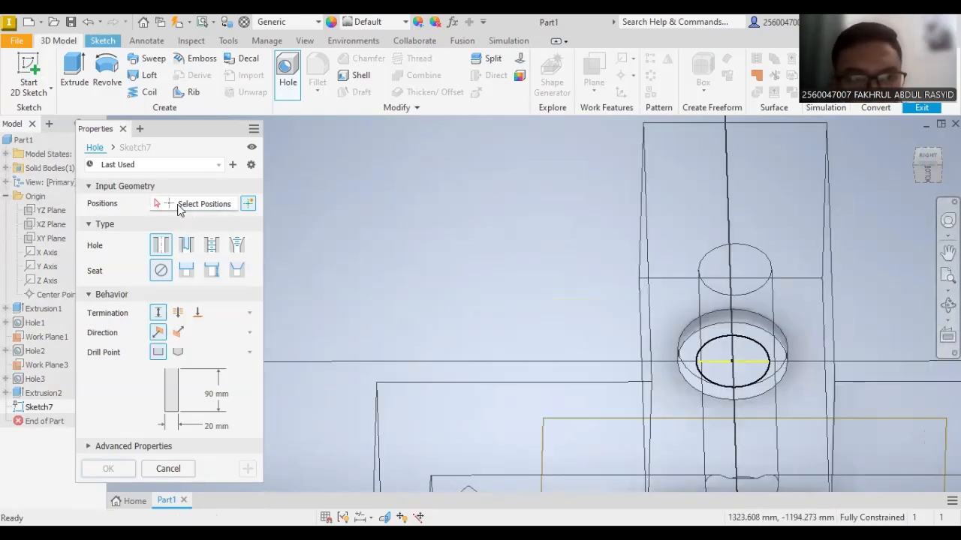
pyautogui.click(179, 210)
pyautogui.click(734, 367)
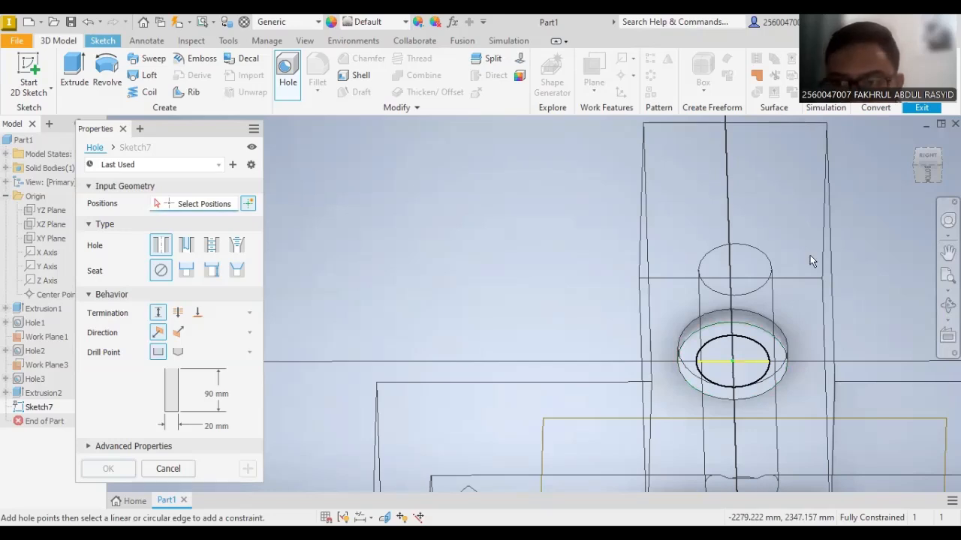
# - Cut the hole 40 mm deep from the boss face upward into the stem
pyautogui.click(917, 155)
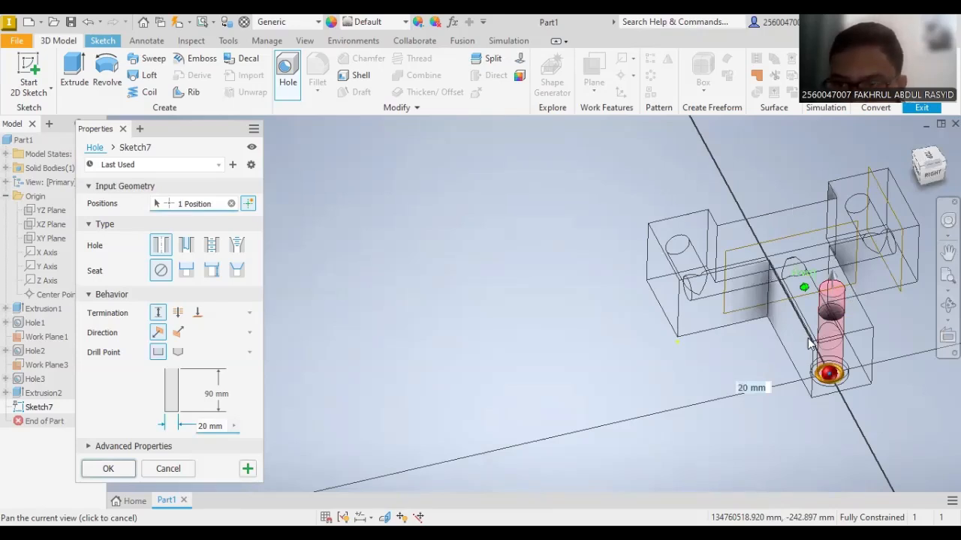
pyautogui.scroll(4, 841, 295)
pyautogui.moveTo(792, 199); pyautogui.dragTo(808, 336)
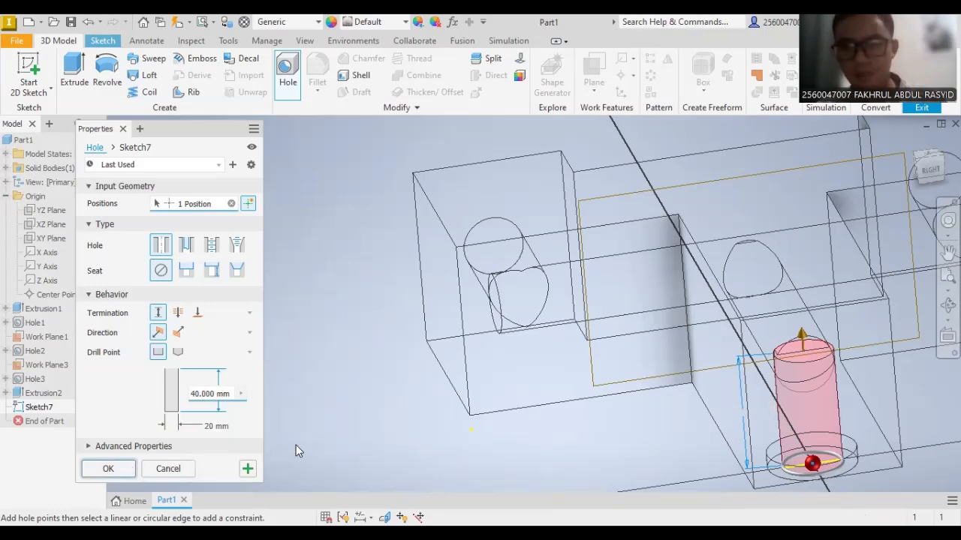
pyautogui.press('Return')
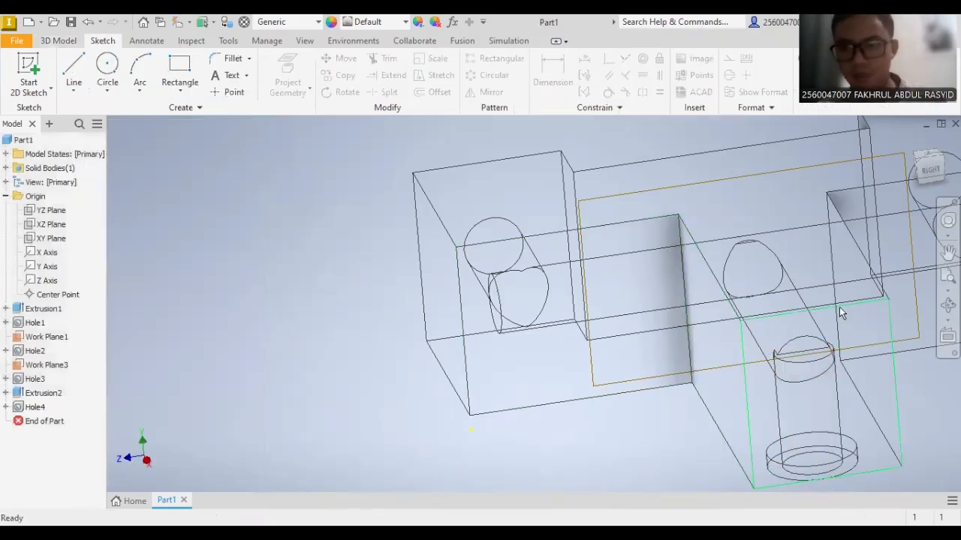
# - Examine from several angles, including the side, where the boss hole meets the hole along the stem
pyautogui.click(930, 175)
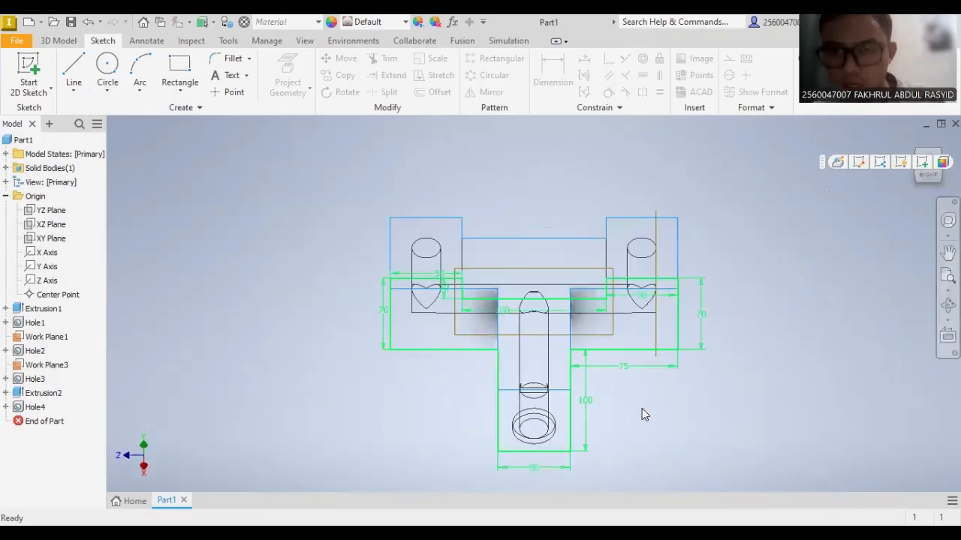
pyautogui.scroll(5, 551, 397)
pyautogui.scroll(-4, 579, 398)
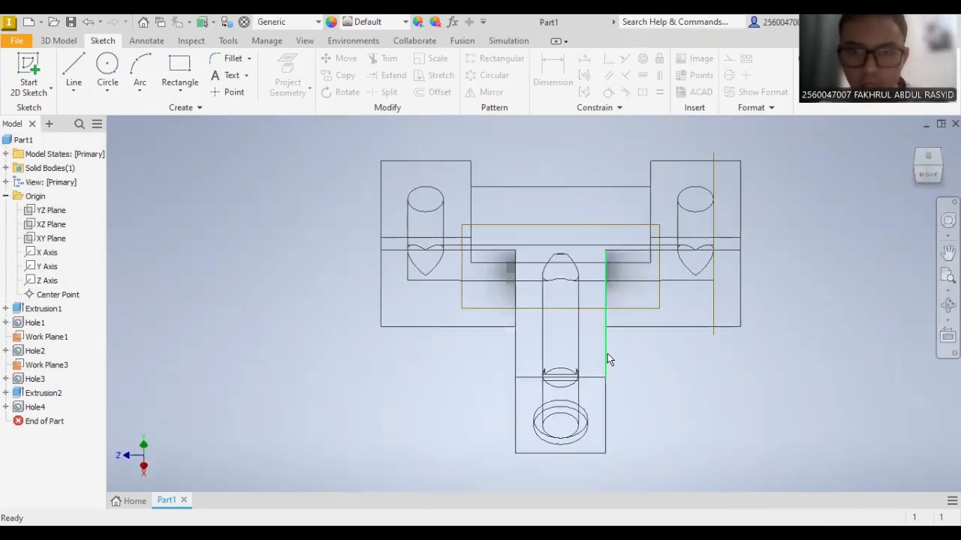
pyautogui.moveTo(620, 396); pyautogui.dragTo(637, 345, button='middle')
pyautogui.press('F4')
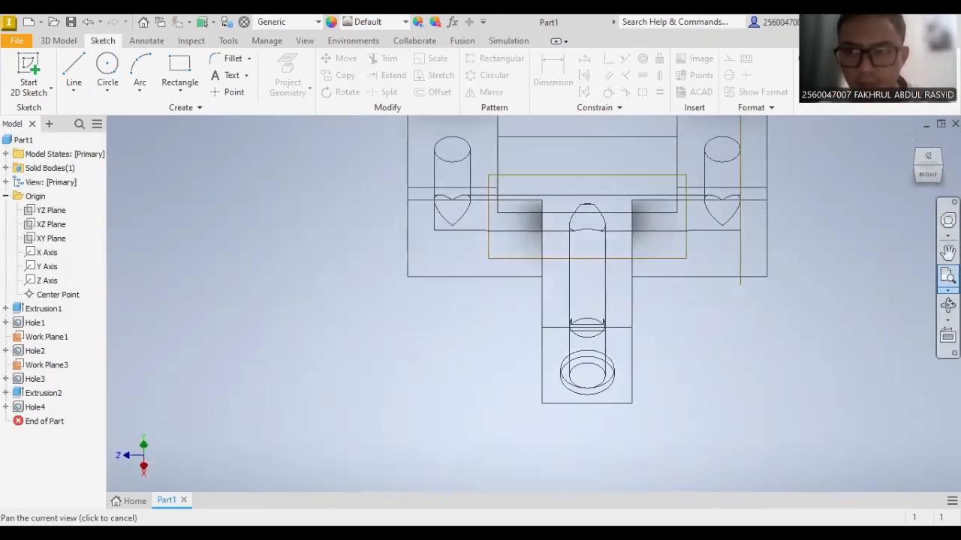
pyautogui.moveTo(527, 283); pyautogui.dragTo(648, 285)
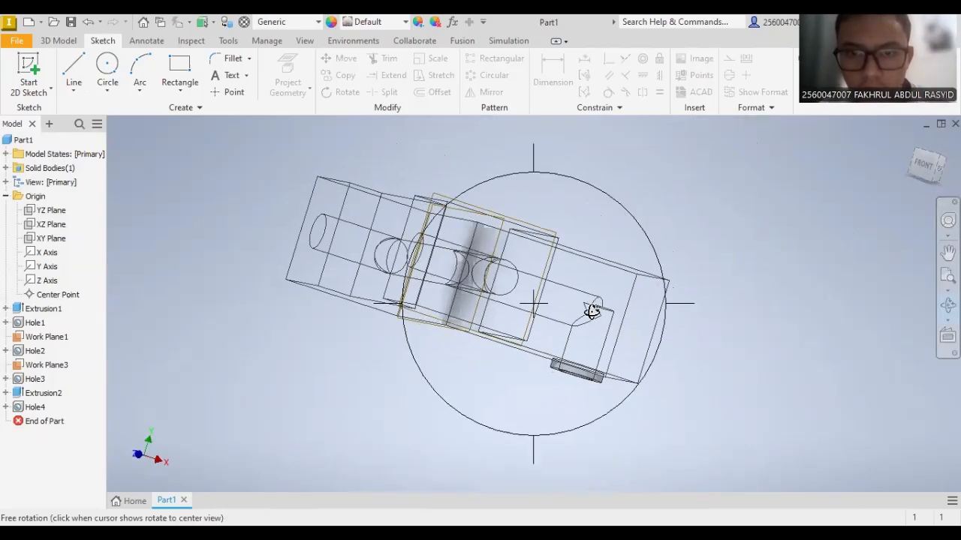
pyautogui.press('Escape')
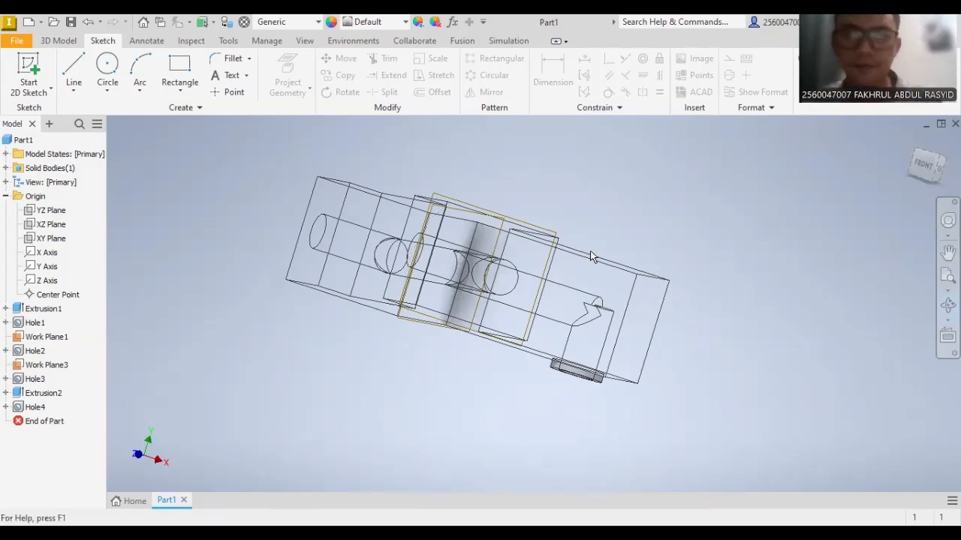
# - Edit the vertical hole through the boss and set its depth to 50 mm
pyautogui.rightClick(35, 407)
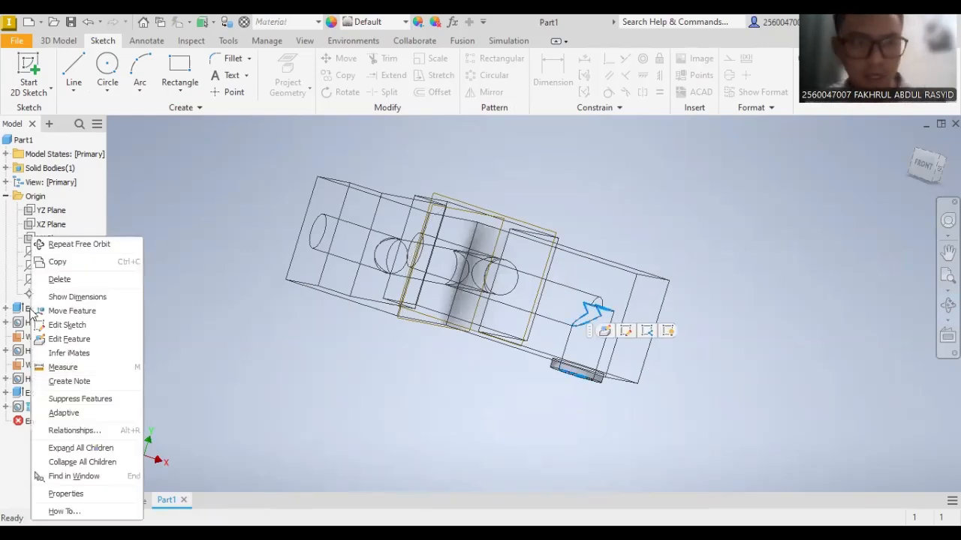
pyautogui.click(69, 339)
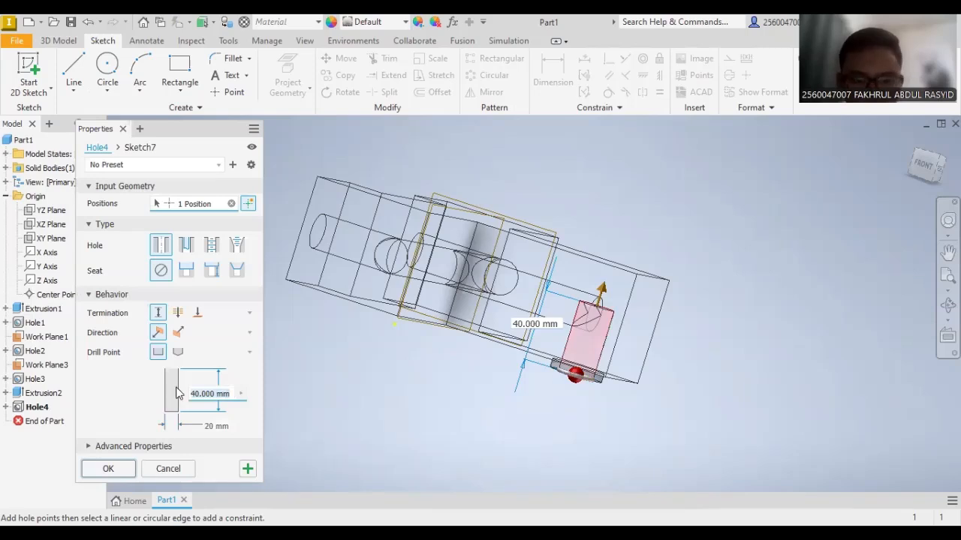
pyautogui.write('50')
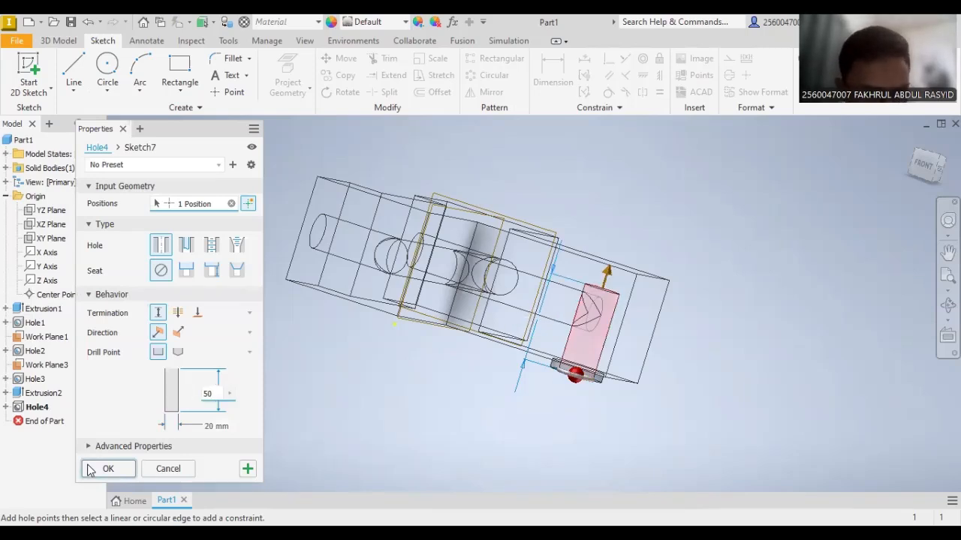
pyautogui.click(88, 470)
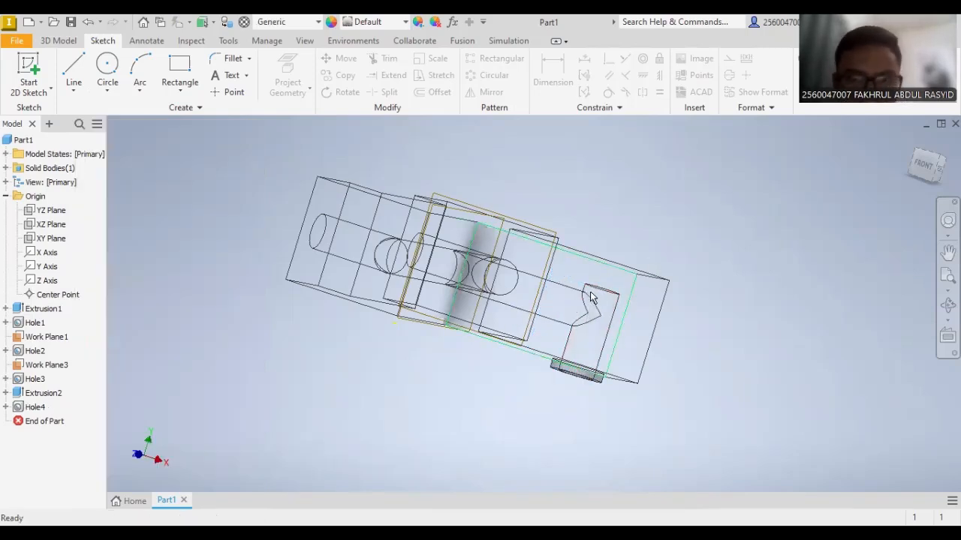
# - Edit the boss hole again, shorten its depth slightly, and inspect the part in an angled view
pyautogui.rightClick(46, 406)
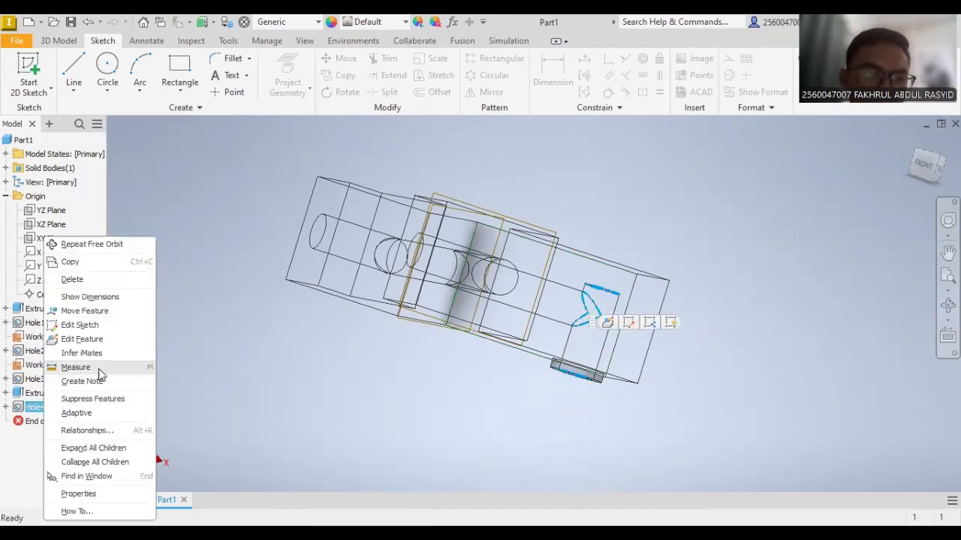
pyautogui.click(108, 338)
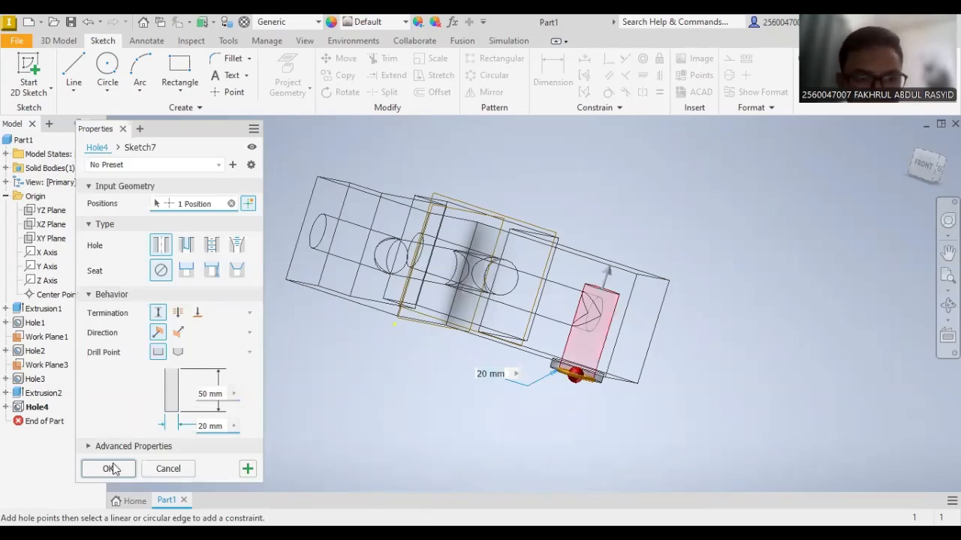
pyautogui.press('Escape')
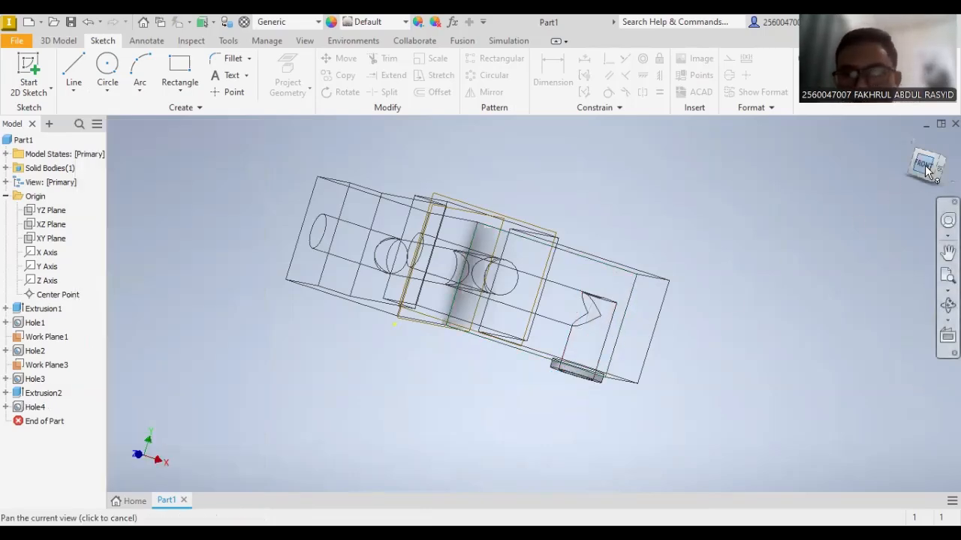
pyautogui.moveTo(928, 165); pyautogui.dragTo(893, 188)
pyautogui.keyDown('shift'); pyautogui.moveTo(498, 285); pyautogui.dragTo(457, 314, button='middle'); pyautogui.keyUp('shift')
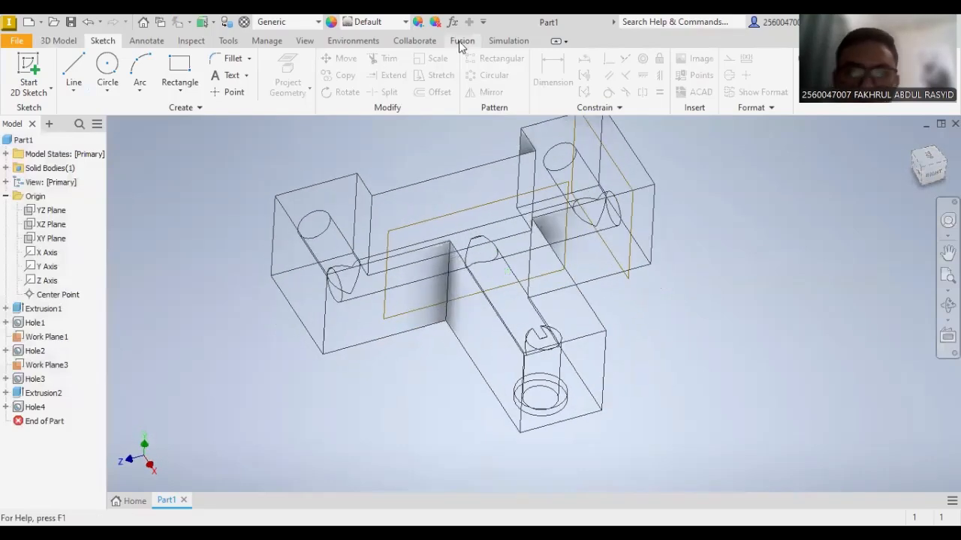
# - Start saving the part and choose the folder "4. Desain dan simulasi teknik" inside SEMESTER 1 as its location
pyautogui.click(71, 22)
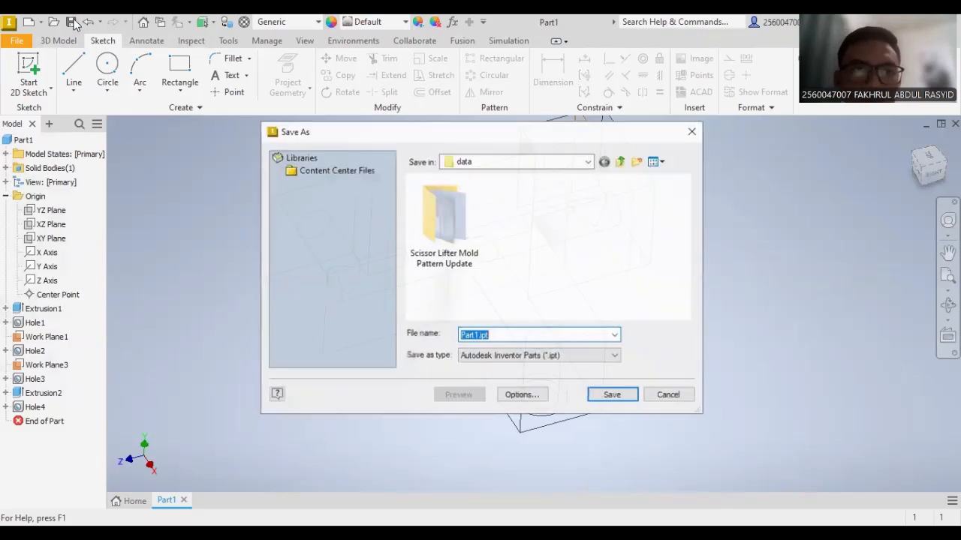
pyautogui.click(588, 161)
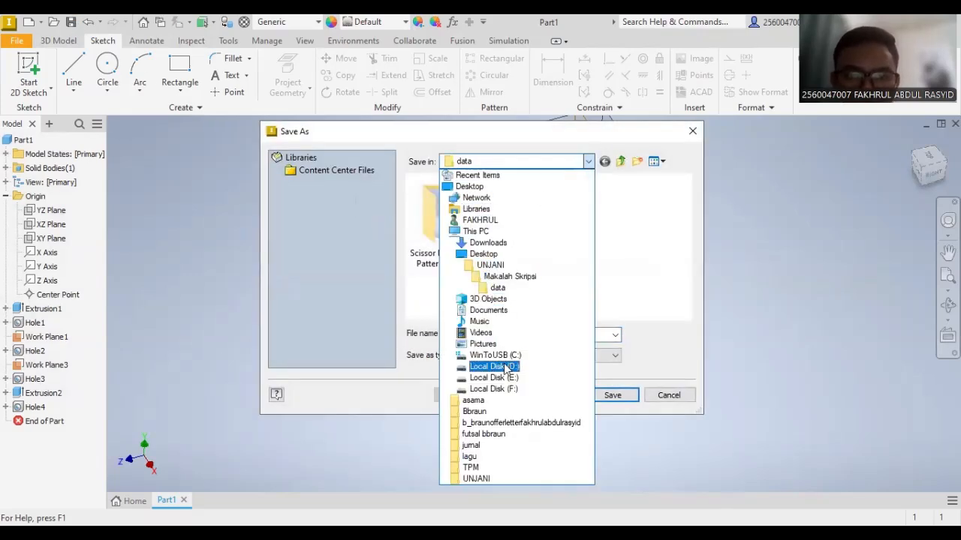
pyautogui.click(538, 263)
pyautogui.doubleClick(525, 272)
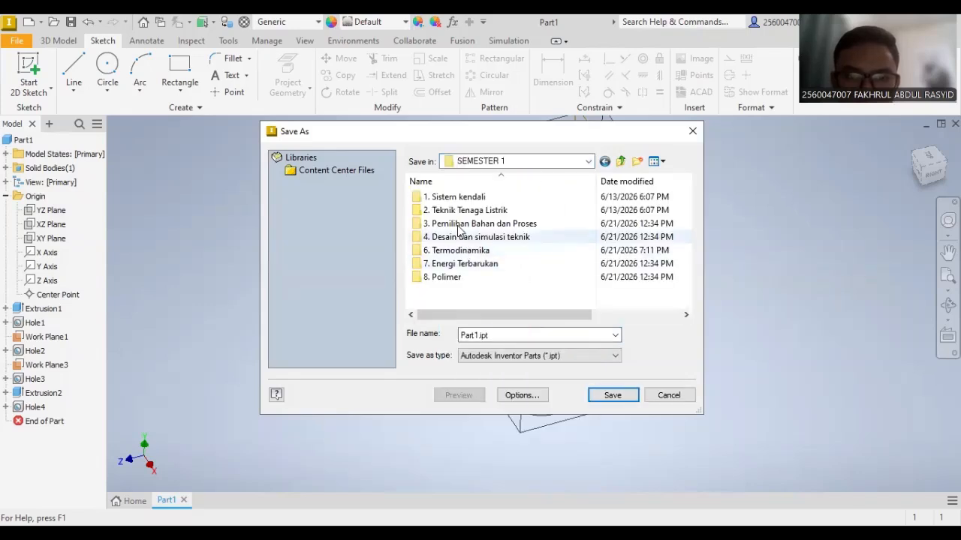
pyautogui.doubleClick(481, 236)
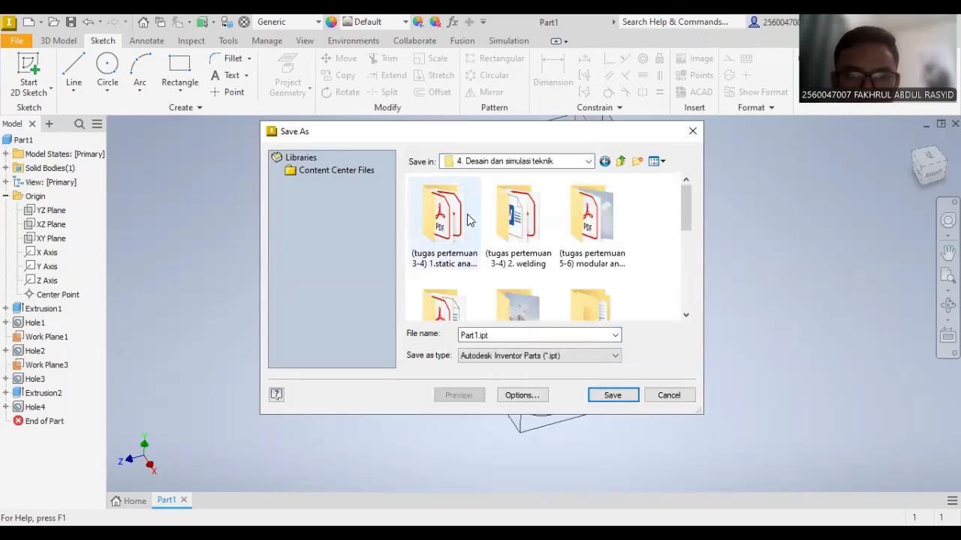
pyautogui.click(621, 162)
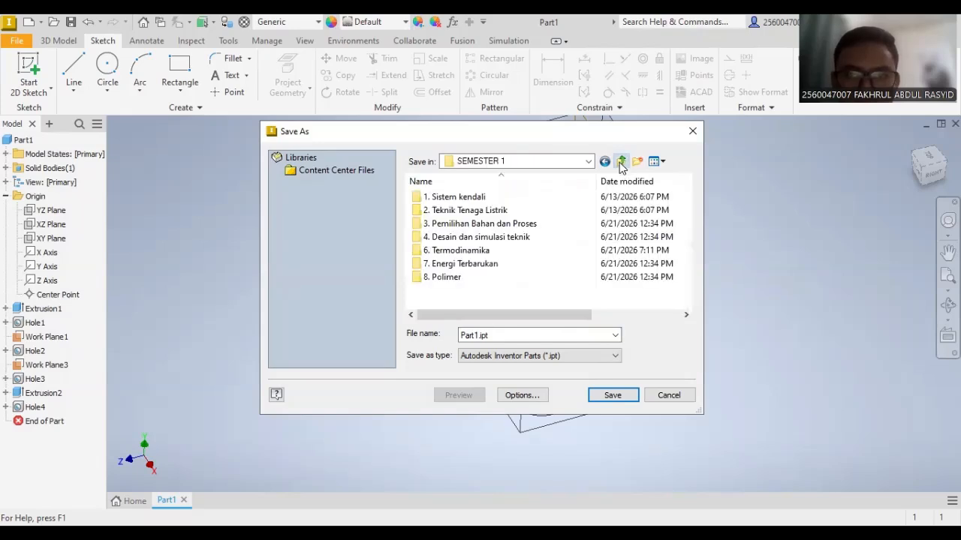
pyautogui.doubleClick(481, 236)
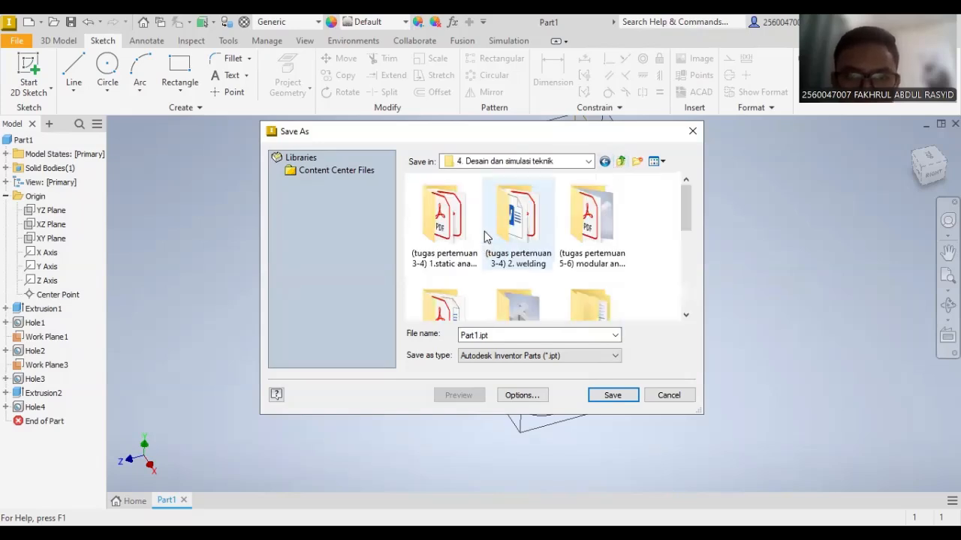
# - Create a folder named "TUGAS BESAR UAS" in the save location and open it
pyautogui.click(637, 162)
pyautogui.write('TU')
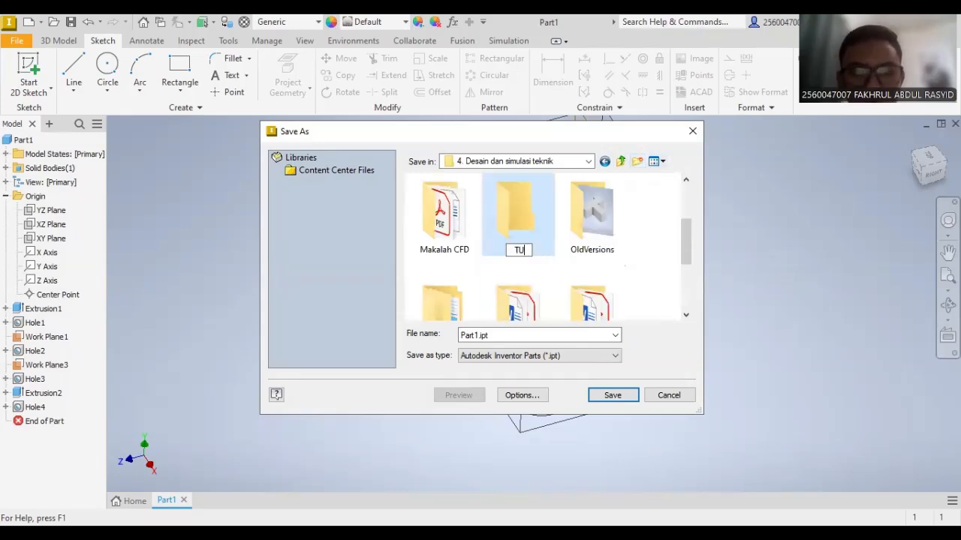
pyautogui.write('GAS BESAR UAS')
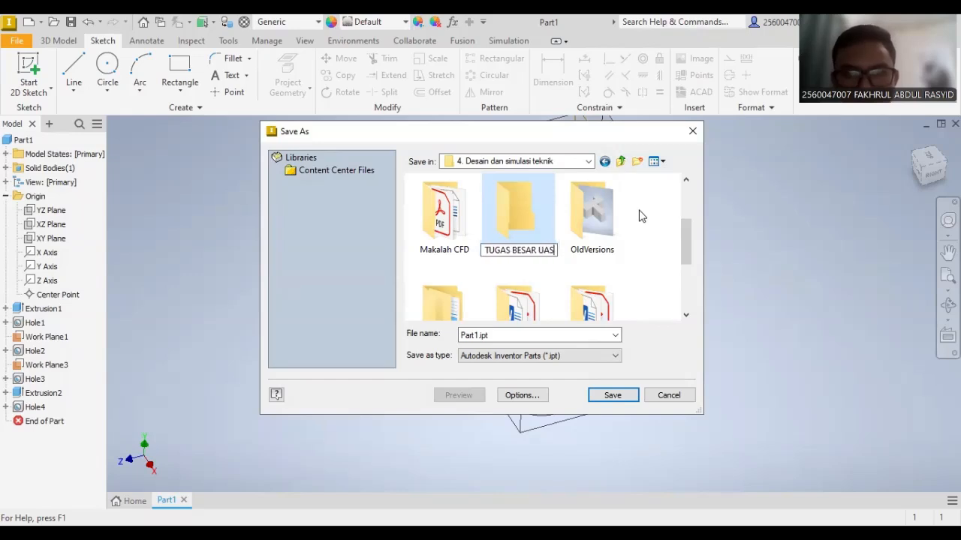
pyautogui.press('Return')
pyautogui.press('Return')
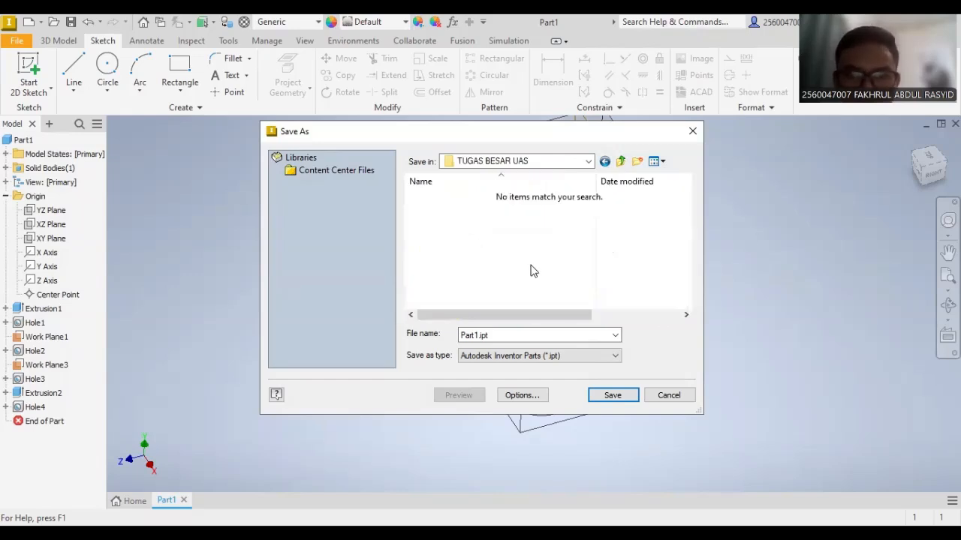
# - Name the part file "body kran.ipt" and save it in the TUGAS BESAR UAS folder
pyautogui.doubleClick(496, 336)
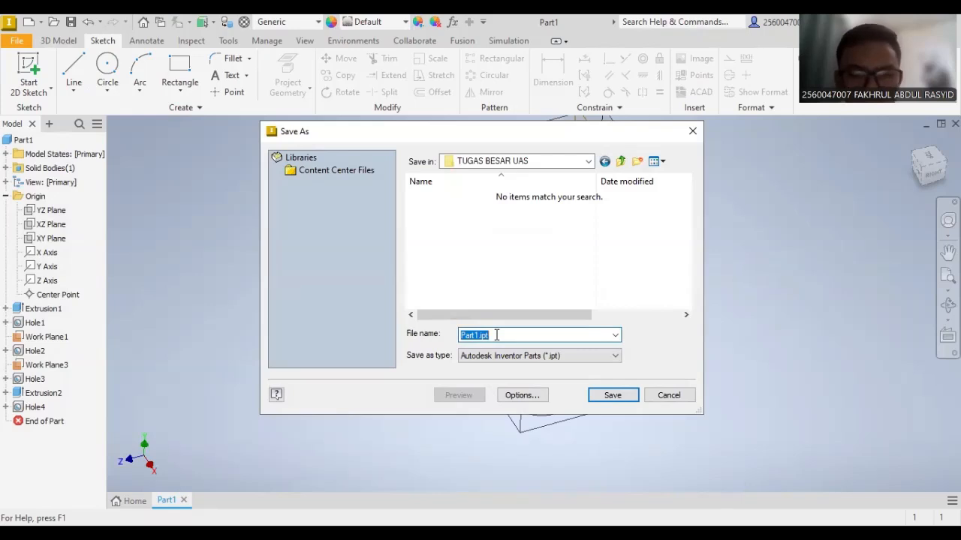
pyautogui.press('Home')
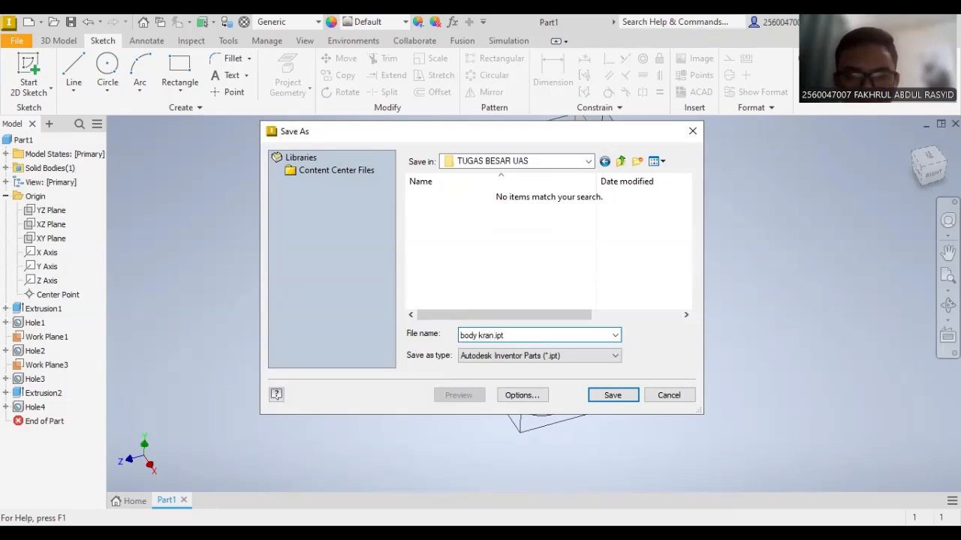
pyautogui.press('Return')
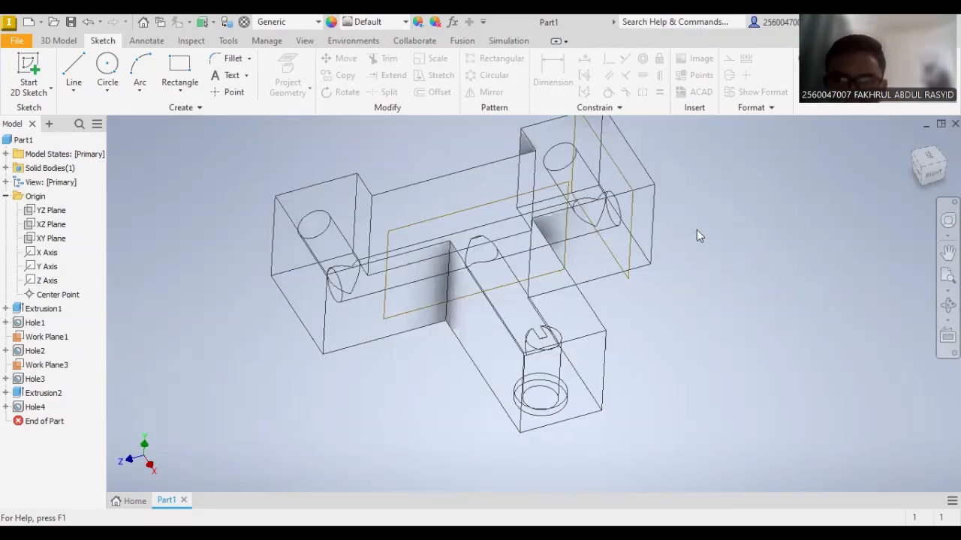
# - Switch the model's visual style from wireframe to a shaded display
pyautogui.click(304, 41)
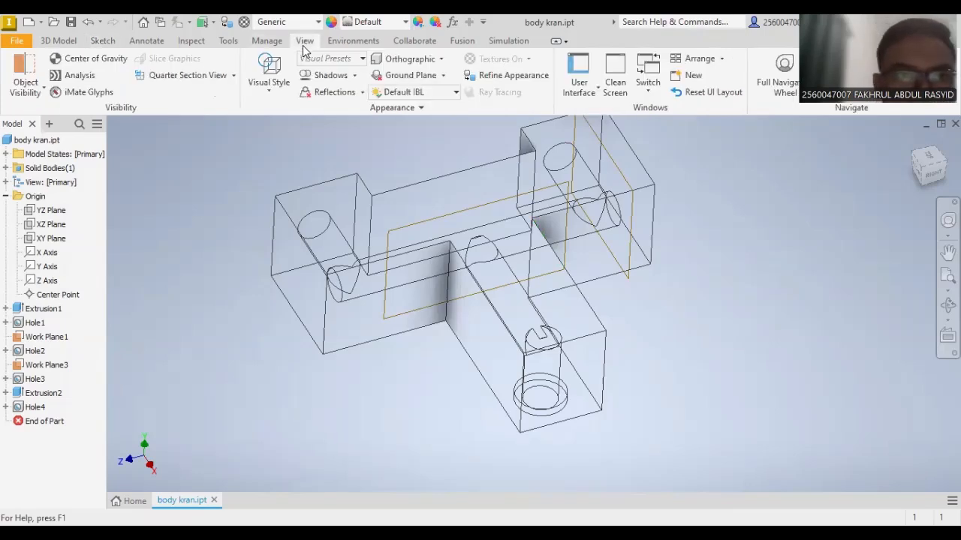
pyautogui.click(265, 89)
pyautogui.click(296, 113)
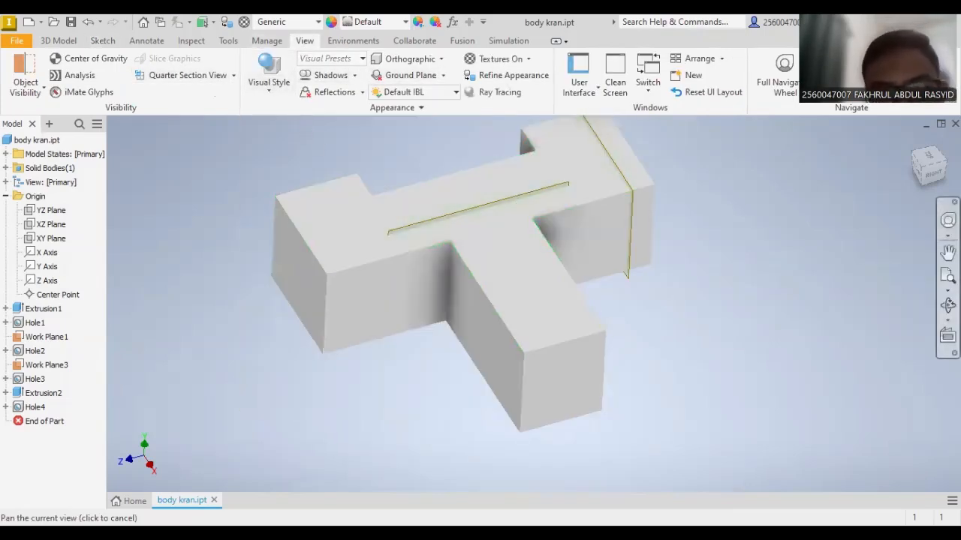
# - Hide Work Plane3 and Work Plane1 in the model
pyautogui.rightClick(33, 366)
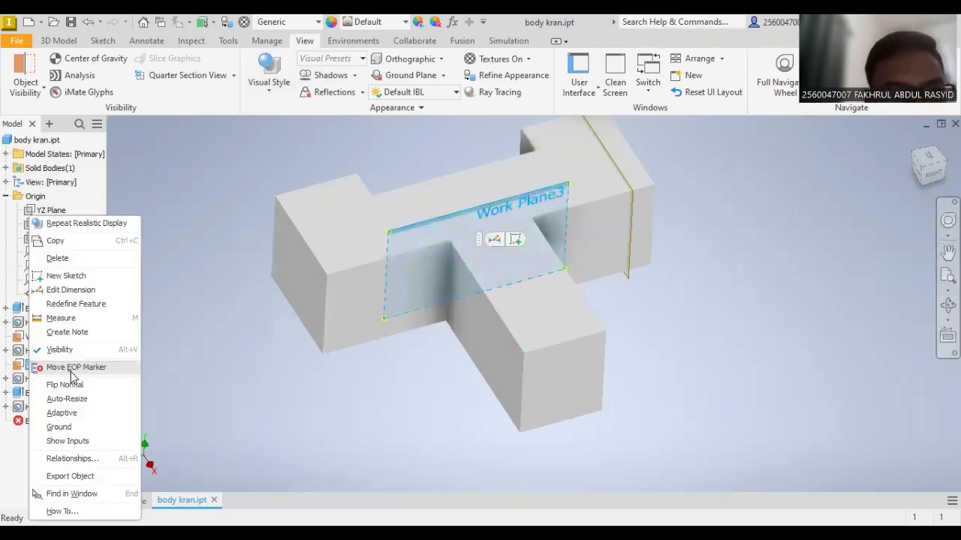
pyautogui.click(72, 350)
pyautogui.rightClick(45, 336)
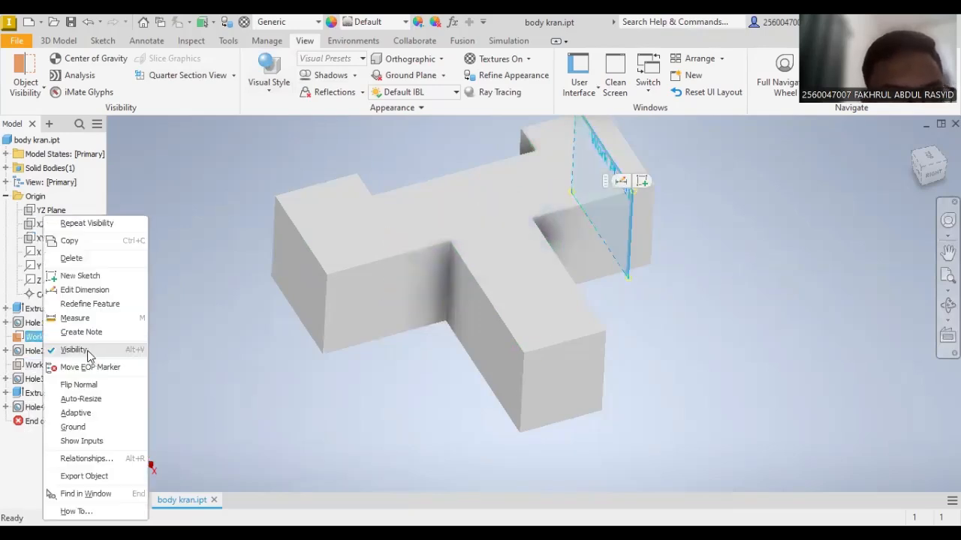
pyautogui.click(88, 351)
# - Examine the faucet body's notch, hole openings and bottom boss from several sides and restore the home view
pyautogui.moveTo(534, 296); pyautogui.dragTo(543, 337, button='middle')
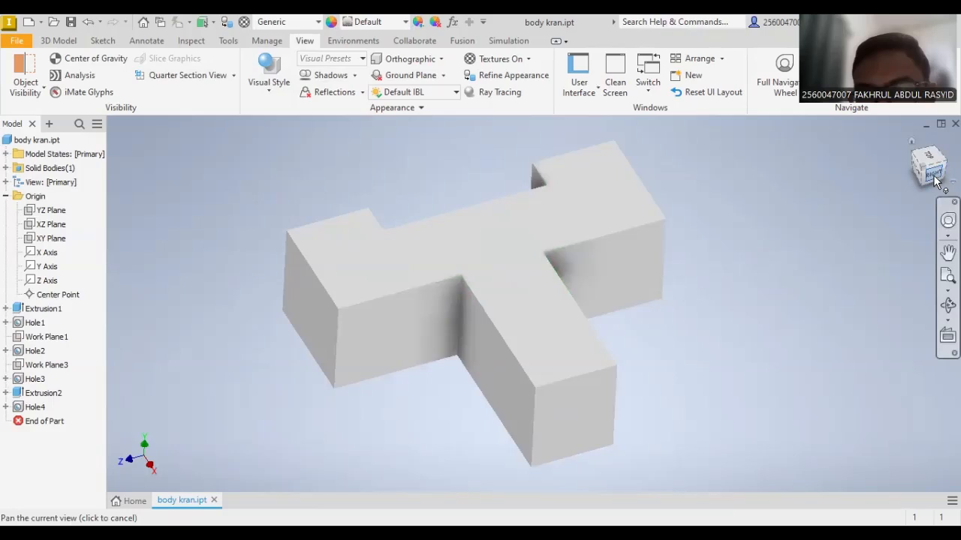
pyautogui.moveTo(936, 182); pyautogui.dragTo(909, 165)
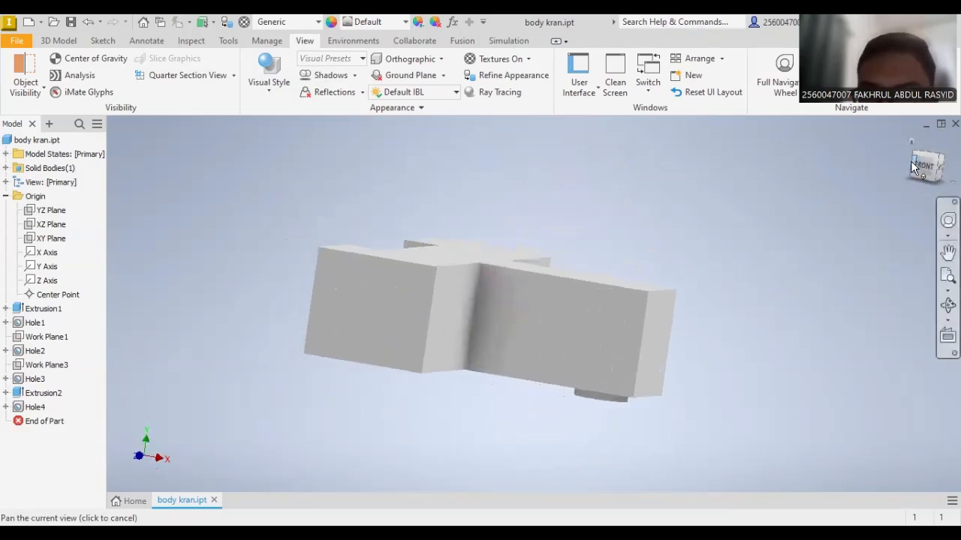
pyautogui.click(916, 167)
pyautogui.click(948, 304)
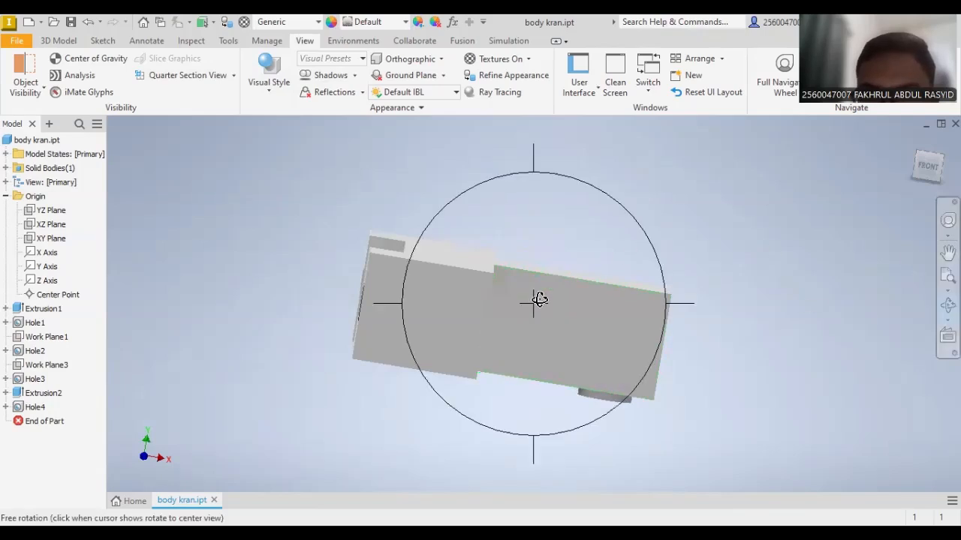
pyautogui.moveTo(441, 305); pyautogui.dragTo(423, 365)
pyautogui.press('Escape')
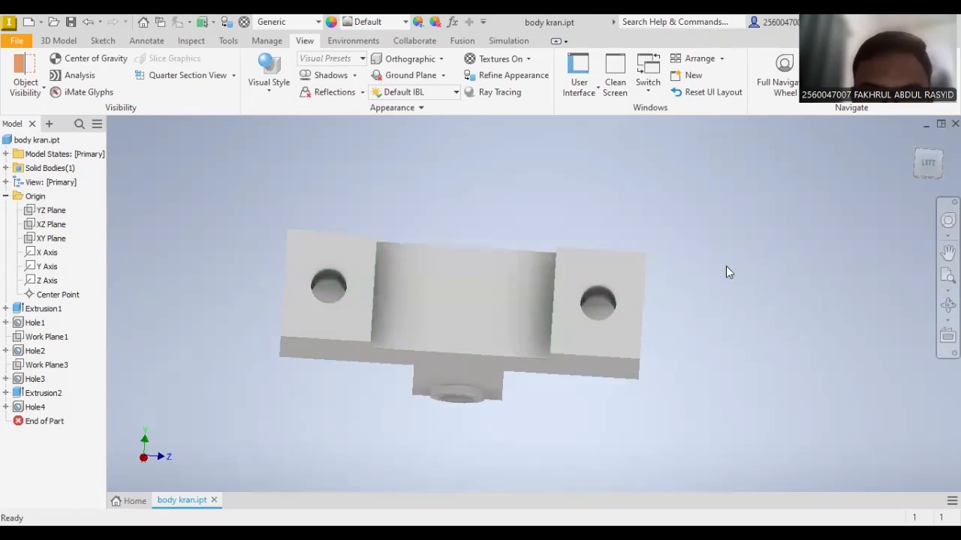
pyautogui.click(948, 253)
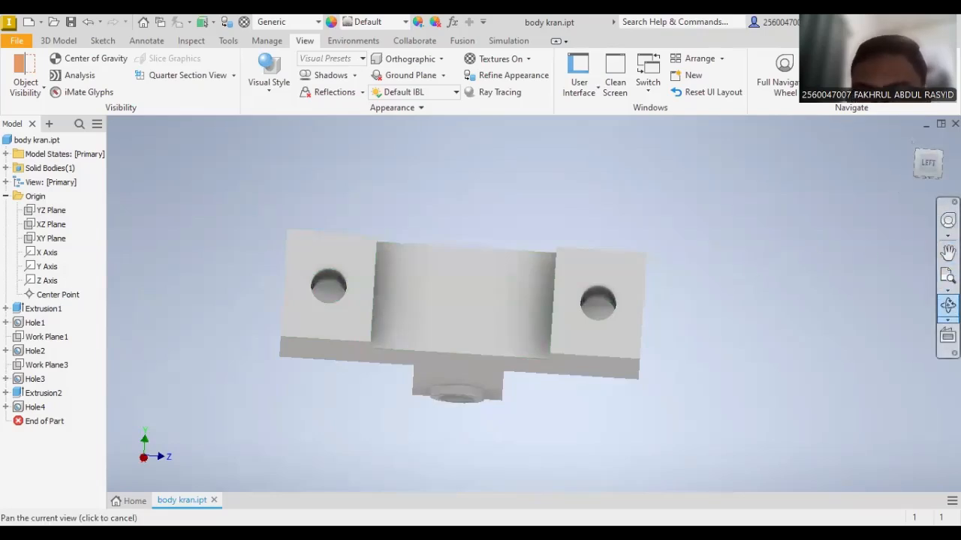
pyautogui.click(948, 304)
pyautogui.moveTo(549, 278); pyautogui.dragTo(319, 496)
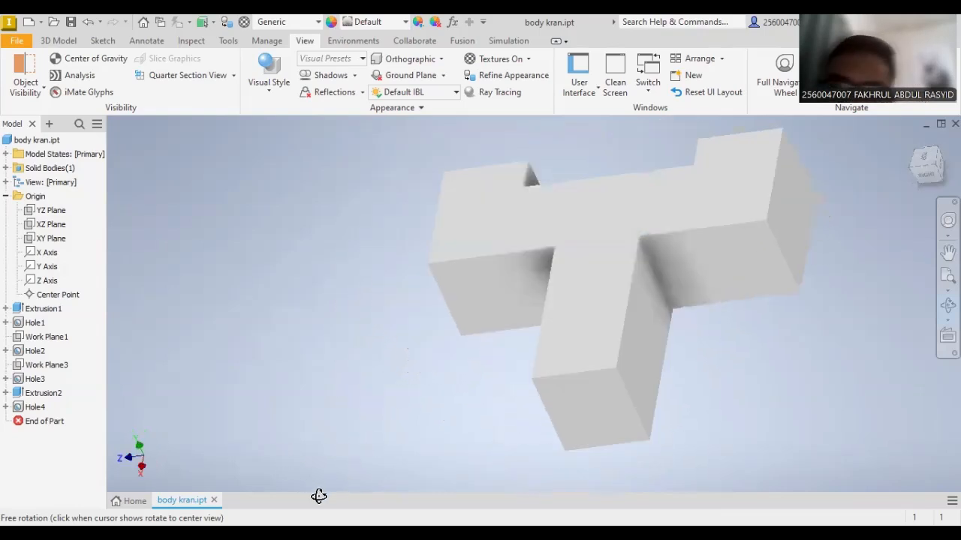
pyautogui.moveTo(626, 232); pyautogui.dragTo(691, 283)
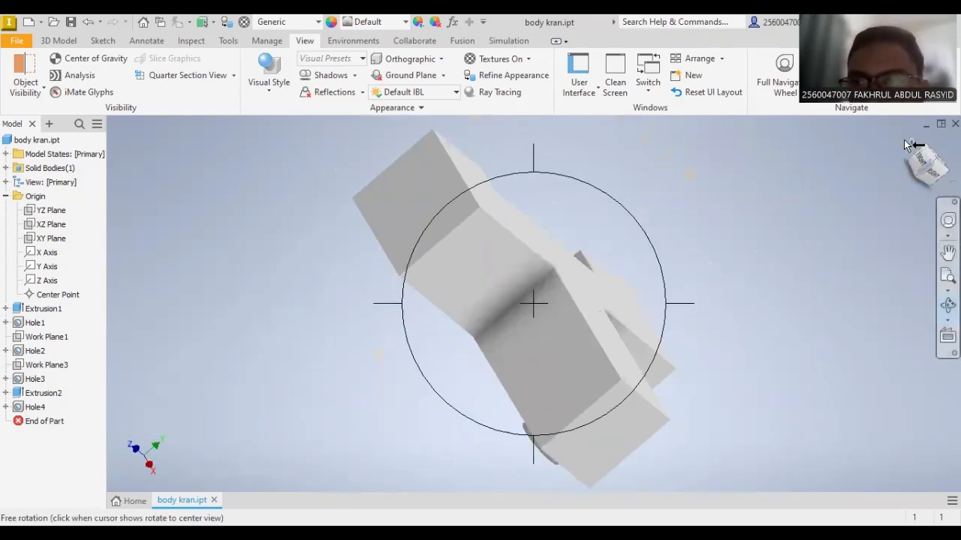
pyautogui.click(909, 139)
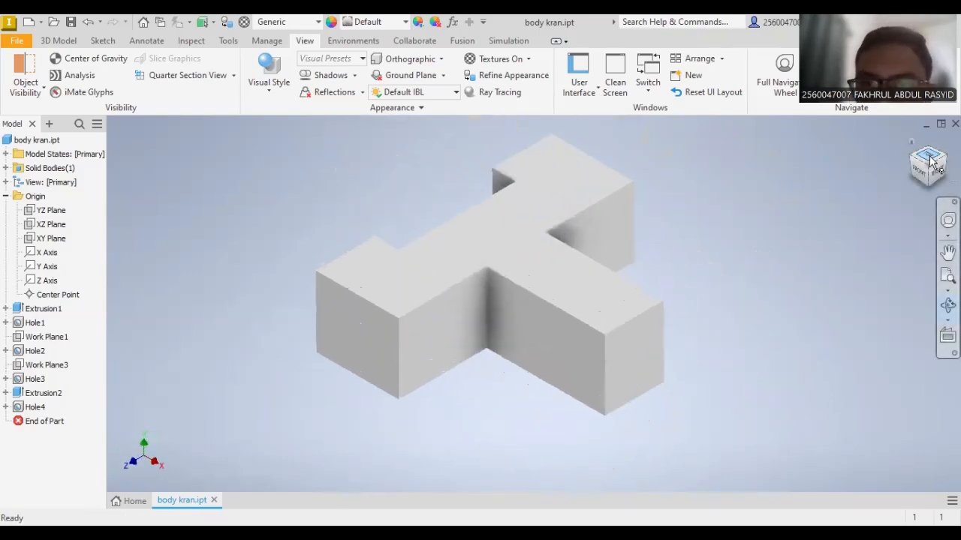
# - Orient the body to the top view and set its visual style to Wireframe with Hidden Edges
pyautogui.click(931, 163)
pyautogui.scroll(-2, 488, 298)
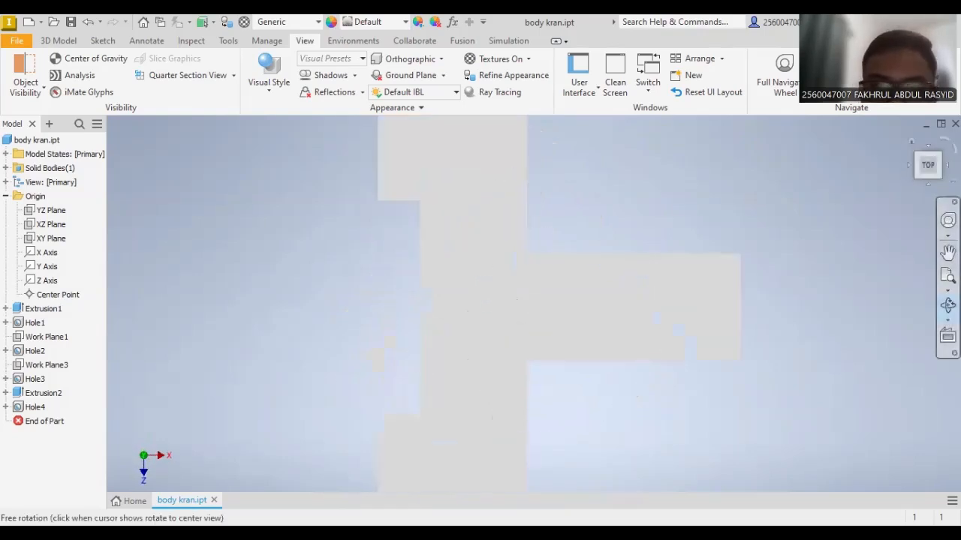
pyautogui.click(948, 253)
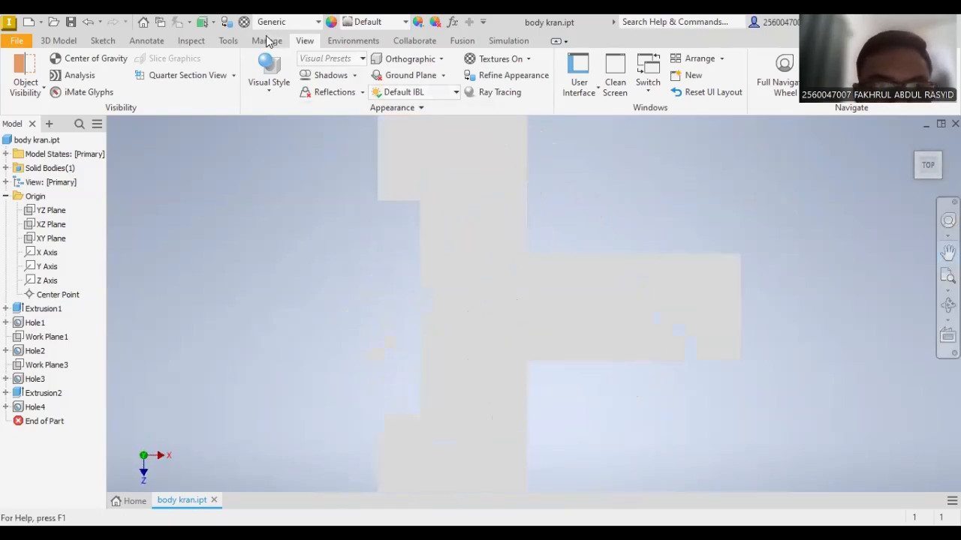
pyautogui.click(269, 79)
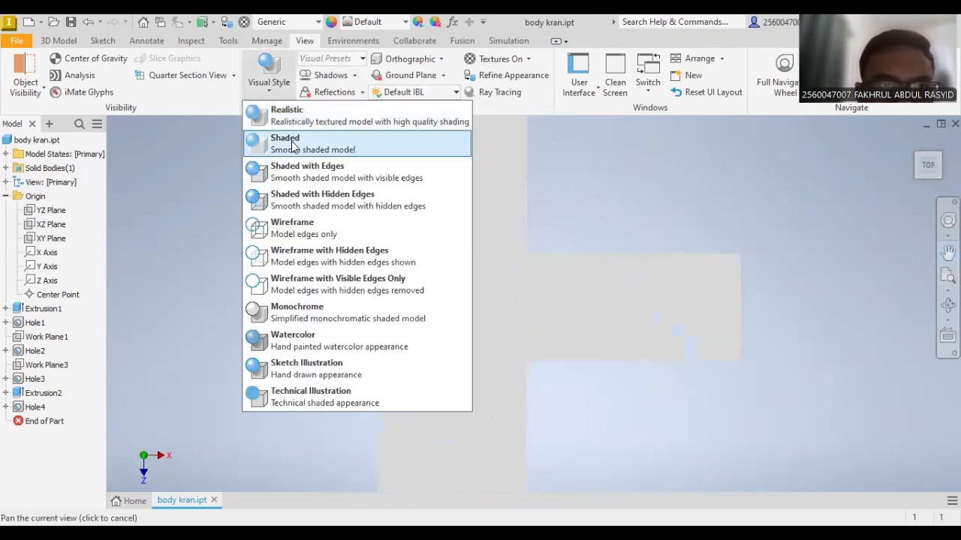
pyautogui.click(327, 237)
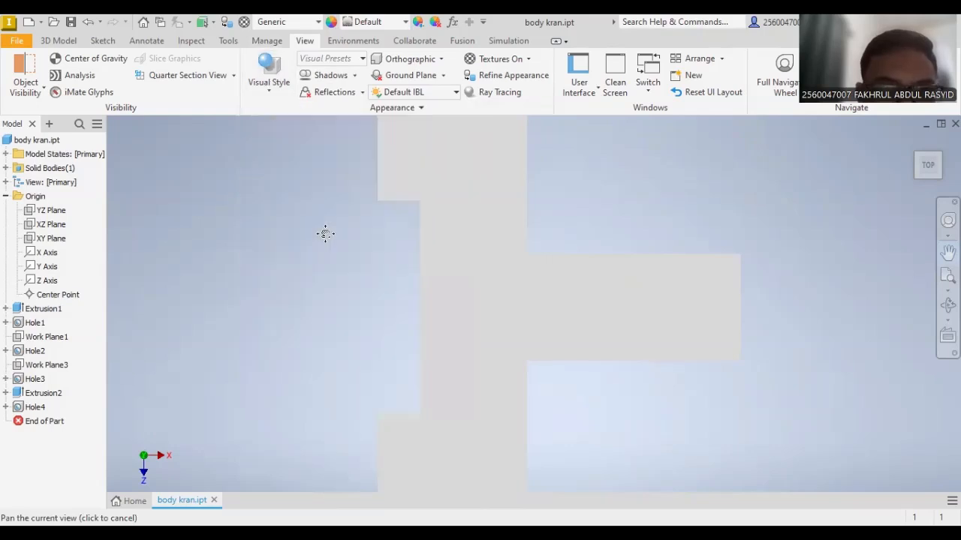
pyautogui.click(268, 79)
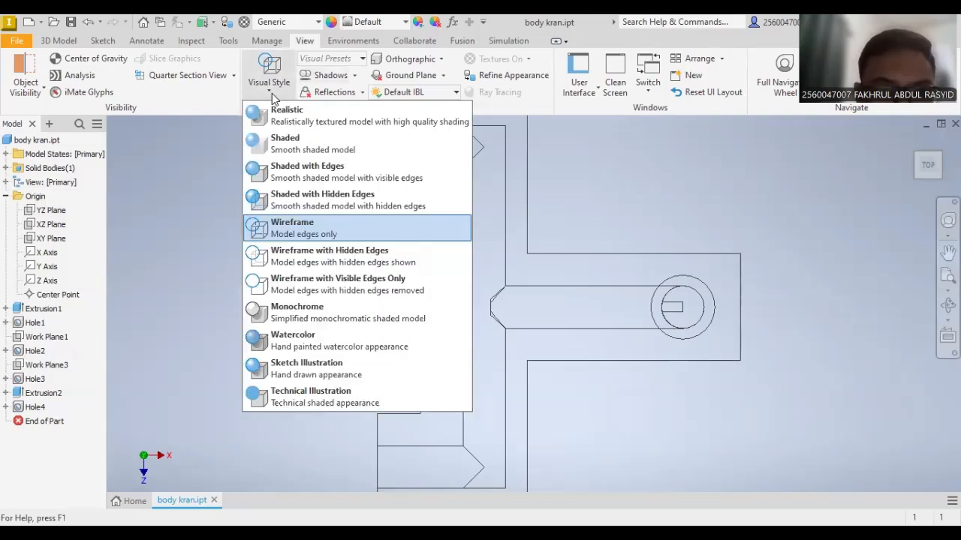
pyautogui.click(303, 259)
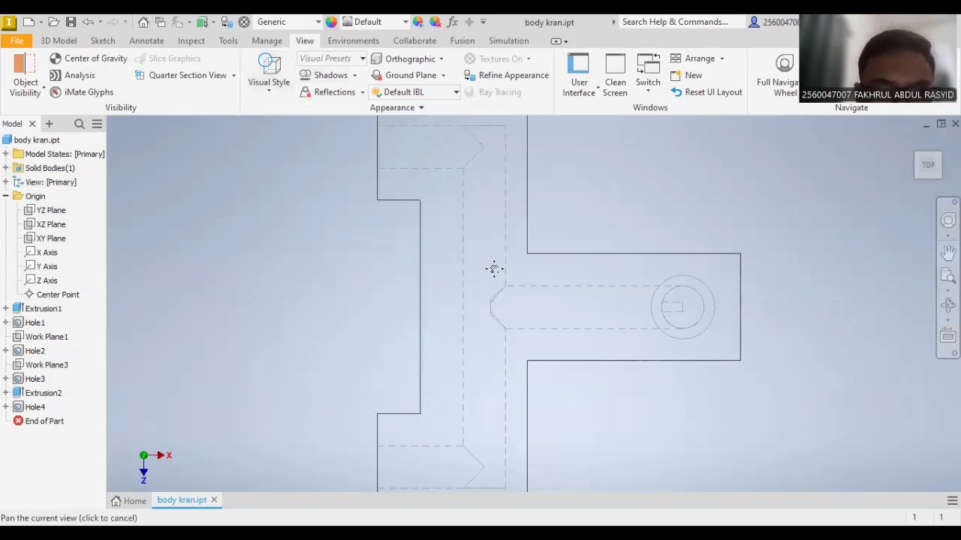
# - Start a sketch on the body's top face and draw a circle about 18 mm in diameter over the long internal hole
pyautogui.scroll(-3, 494, 270)
pyautogui.scroll(2, 493, 270)
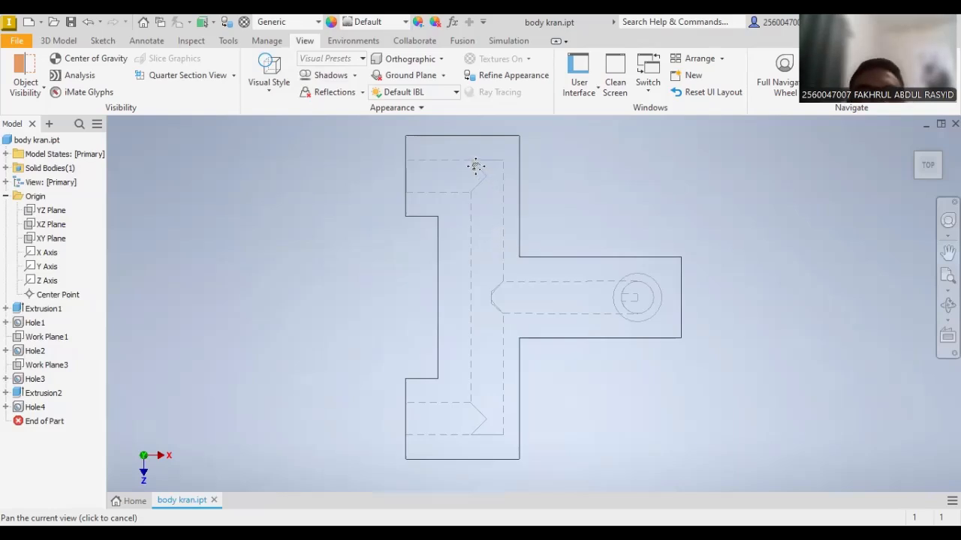
pyautogui.scroll(4, 473, 187)
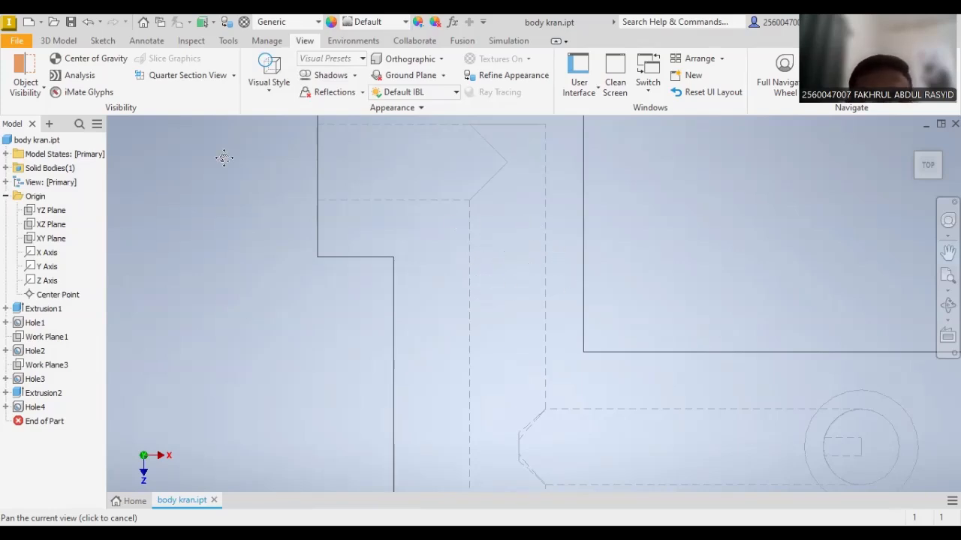
pyautogui.click(92, 42)
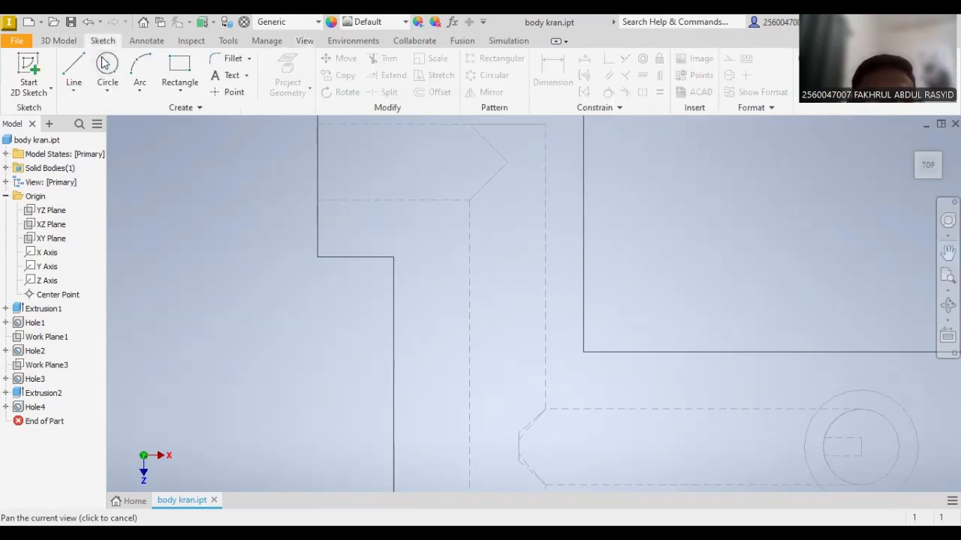
pyautogui.click(107, 67)
pyautogui.click(560, 214)
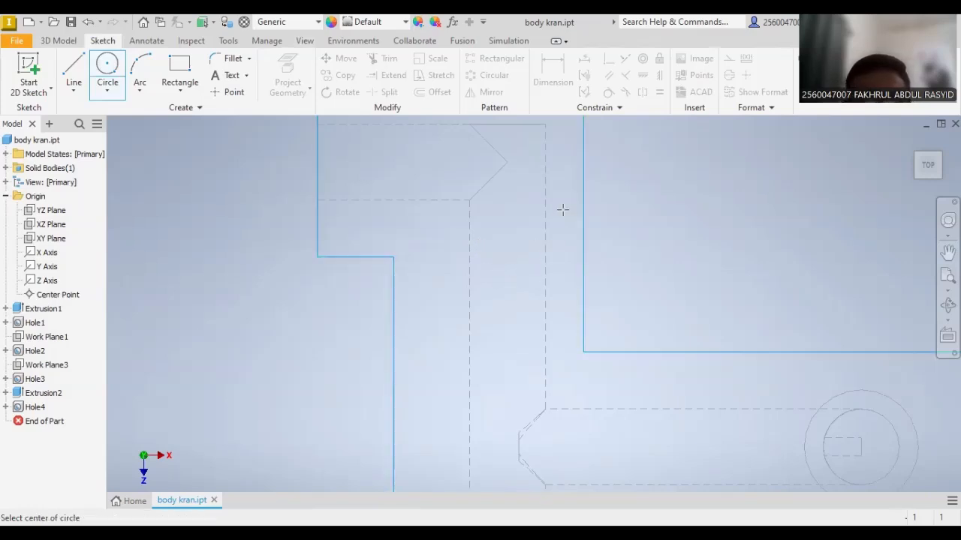
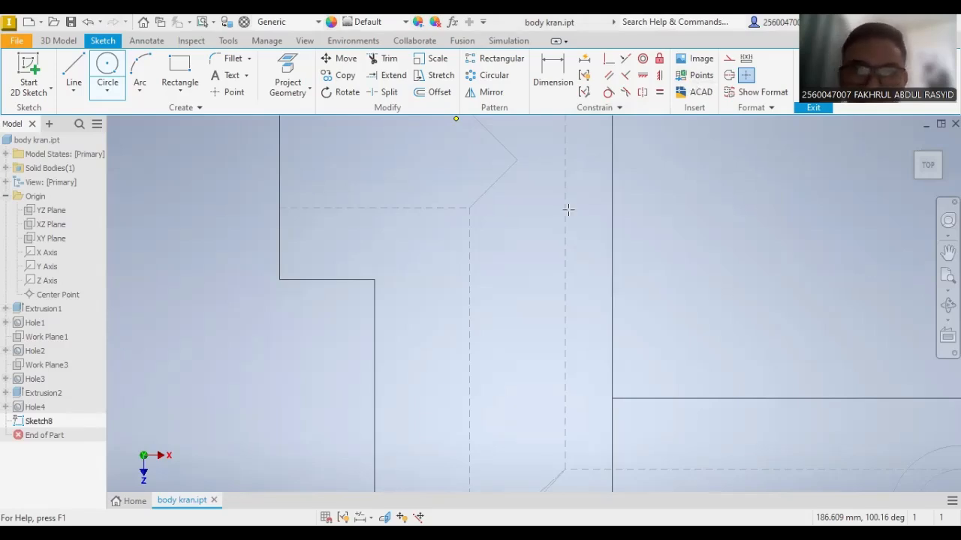
pyautogui.scroll(3, 533, 212)
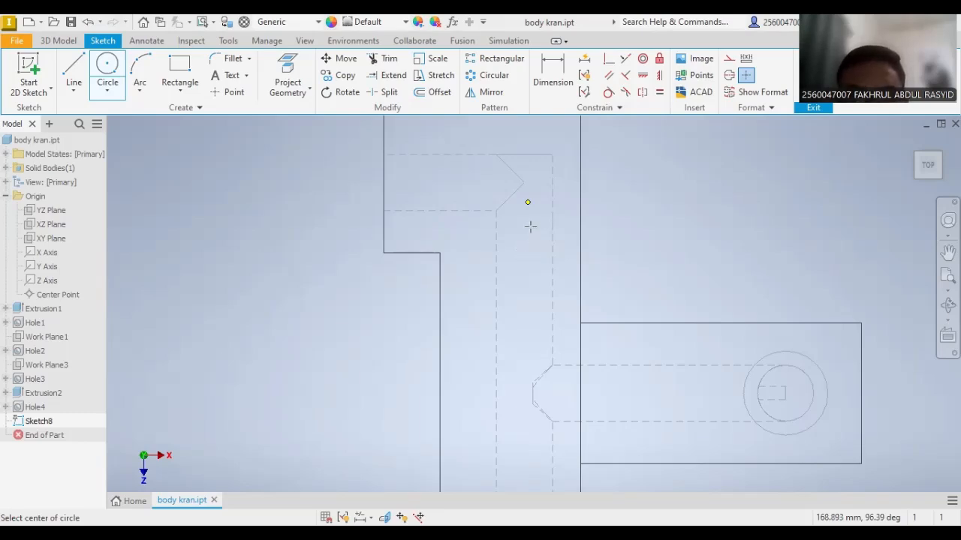
pyautogui.click(523, 260)
pyautogui.click(542, 279)
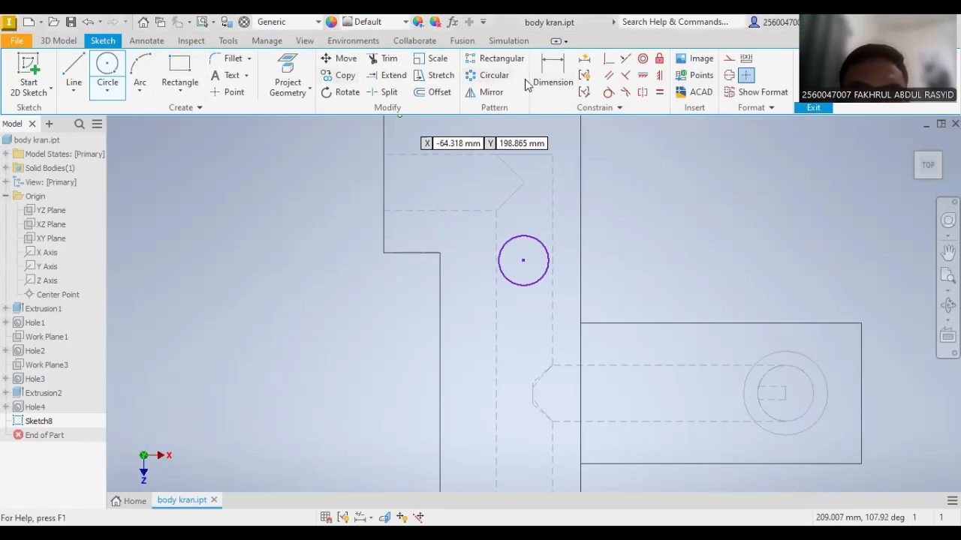
# - Dimension the sketched circle's diameter as 20 mm
pyautogui.click(540, 69)
pyautogui.click(535, 240)
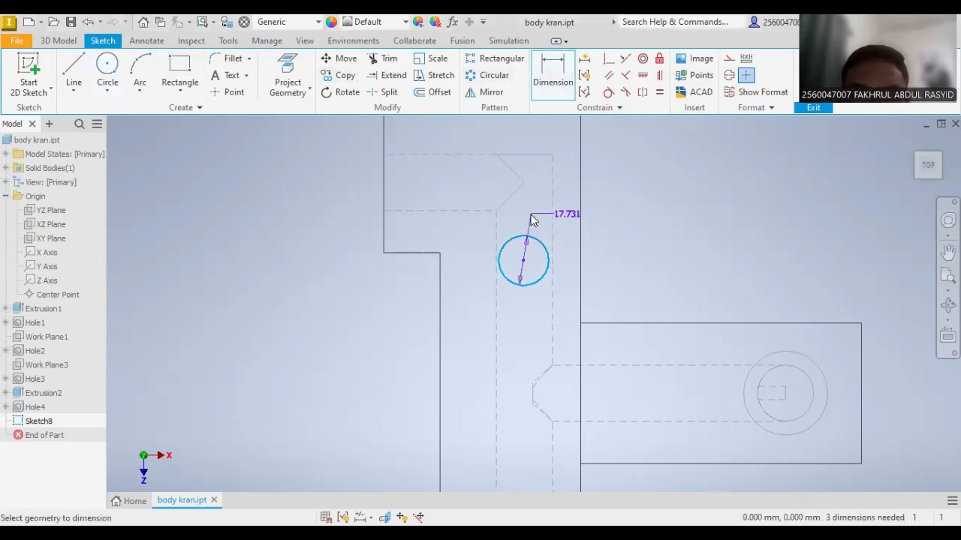
pyautogui.click(530, 220)
pyautogui.write('20')
pyautogui.press('Return')
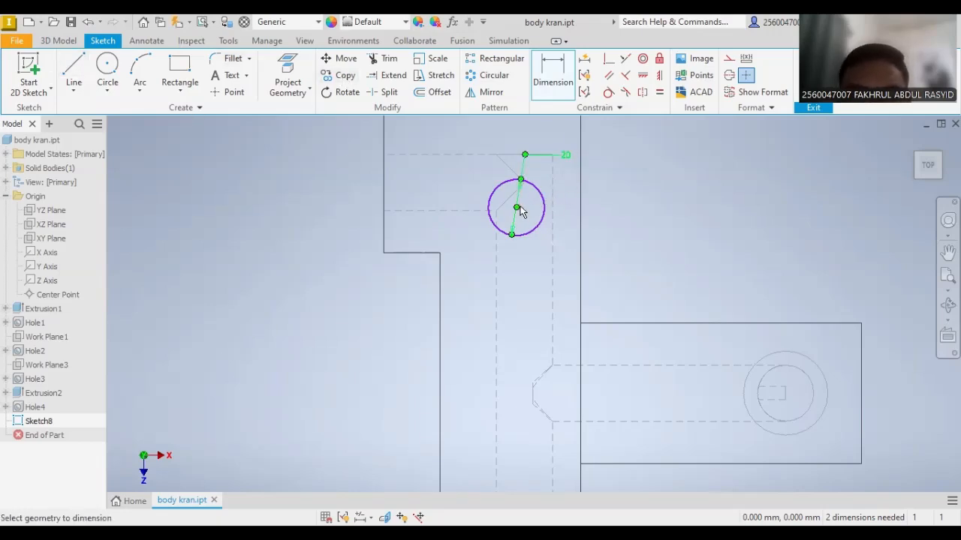
pyautogui.doubleClick(516, 213)
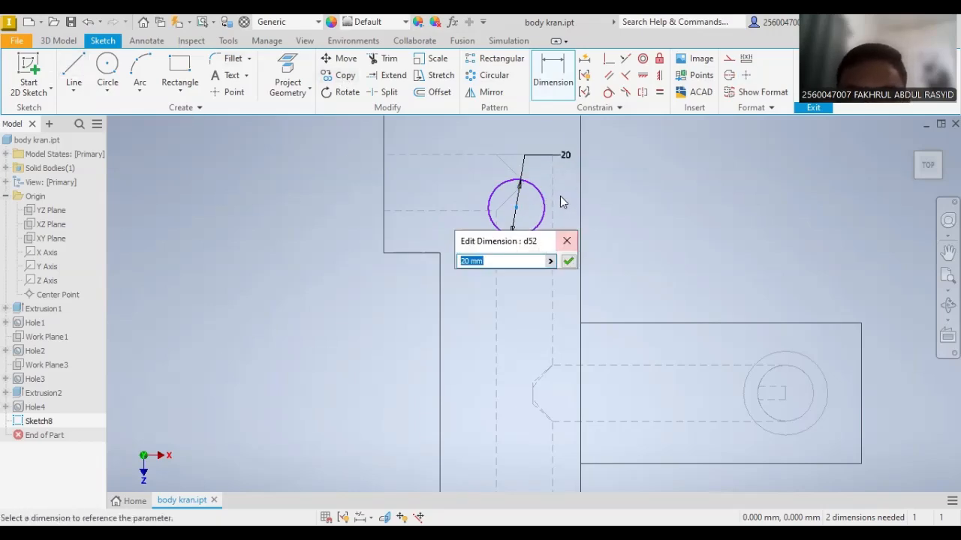
pyautogui.press('Escape')
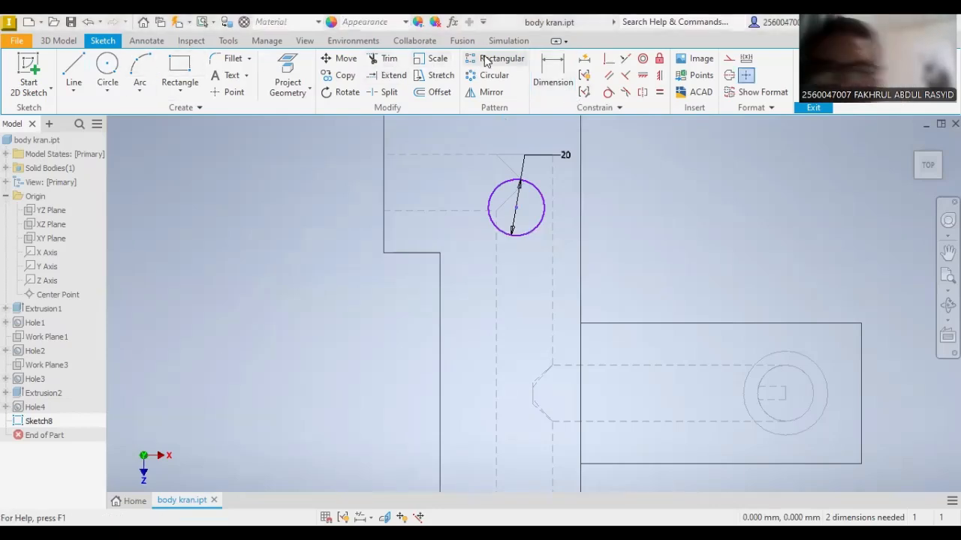
# - Dimension the circle's centre 15 mm horizontally from the long body edge on the branch side
pyautogui.click(553, 69)
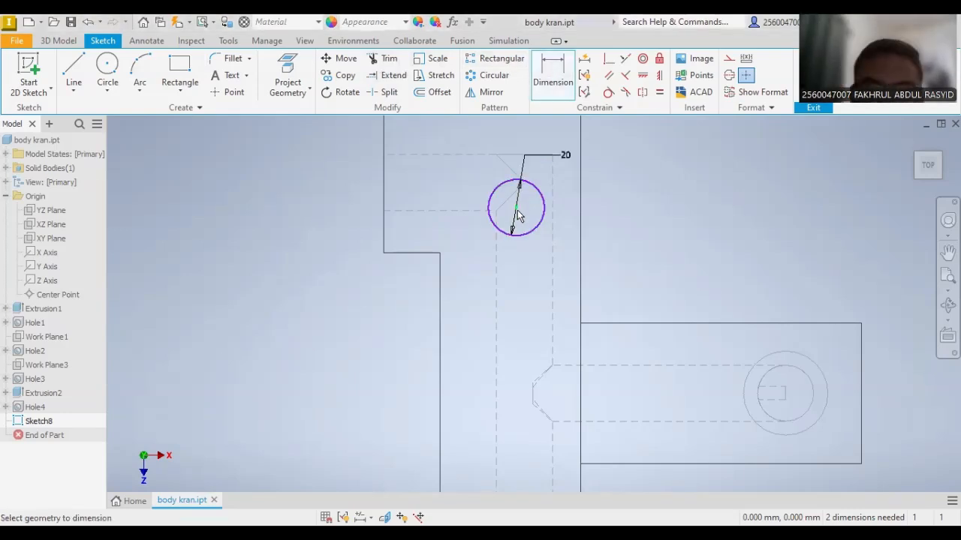
pyautogui.click(582, 216)
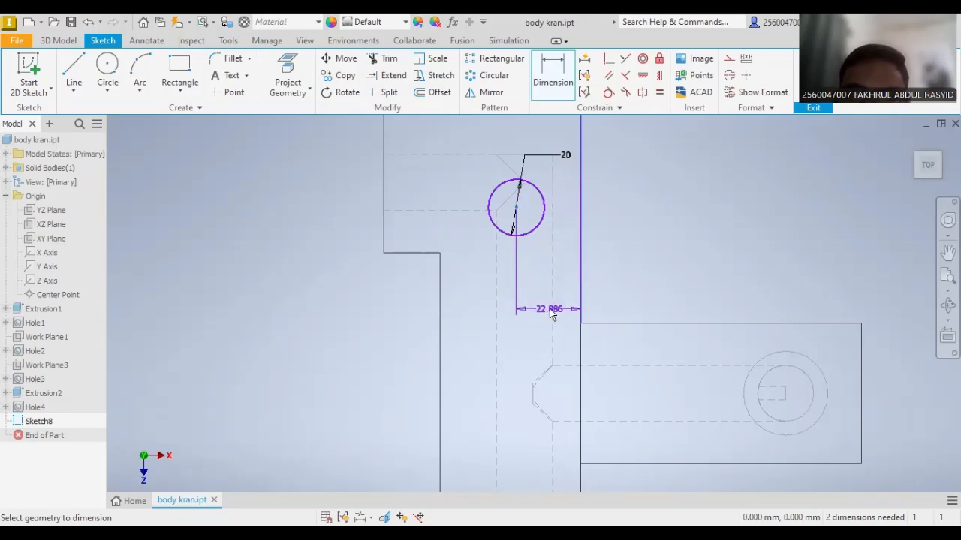
pyautogui.click(549, 307)
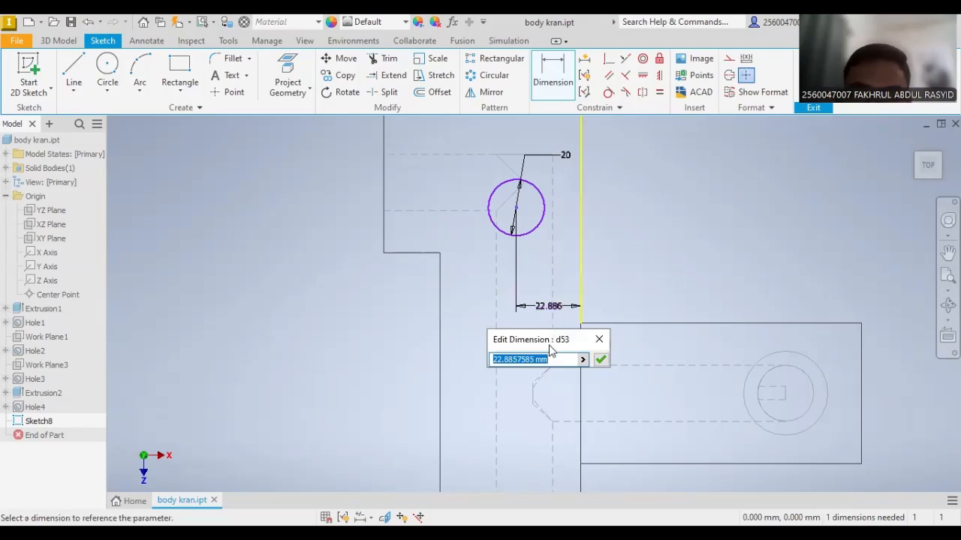
pyautogui.write('15')
pyautogui.press('Return')
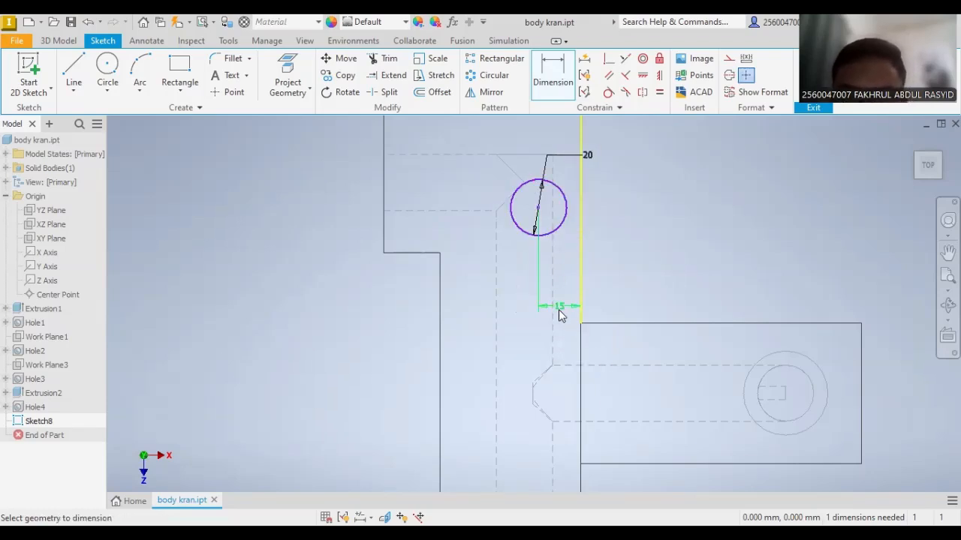
# - Set the distance between the circle's centre and the branch-side body edge to 17 mm
pyautogui.click(560, 330)
pyautogui.moveTo(524, 367); pyautogui.dragTo(490, 370)
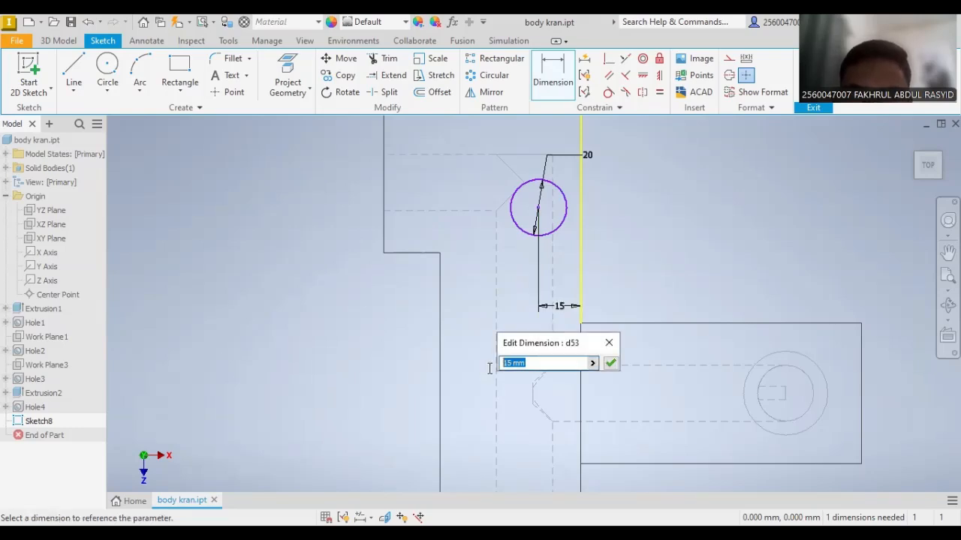
pyautogui.write('17')
pyautogui.press('Return')
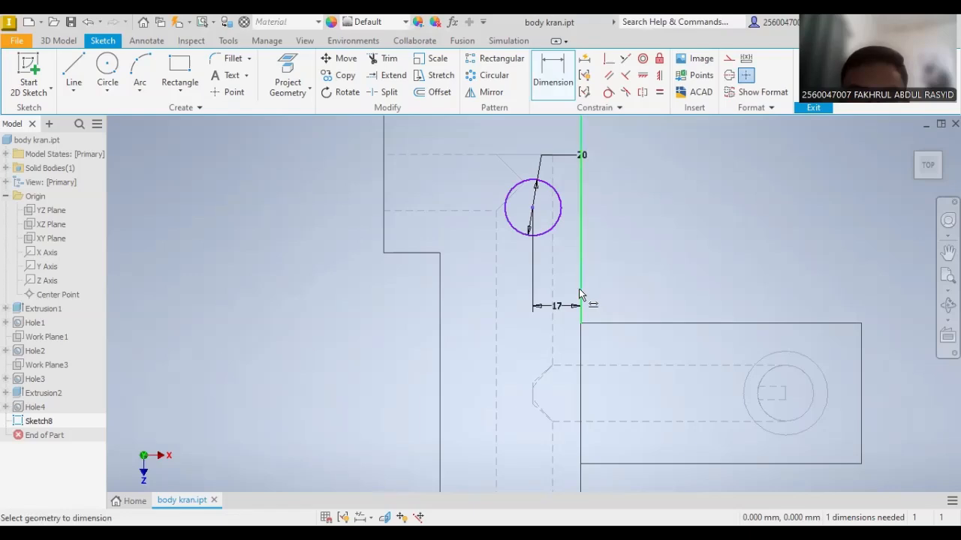
# - Set the distance between the circle's centre and the branch-side body edge to 19 mm
pyautogui.click(560, 305)
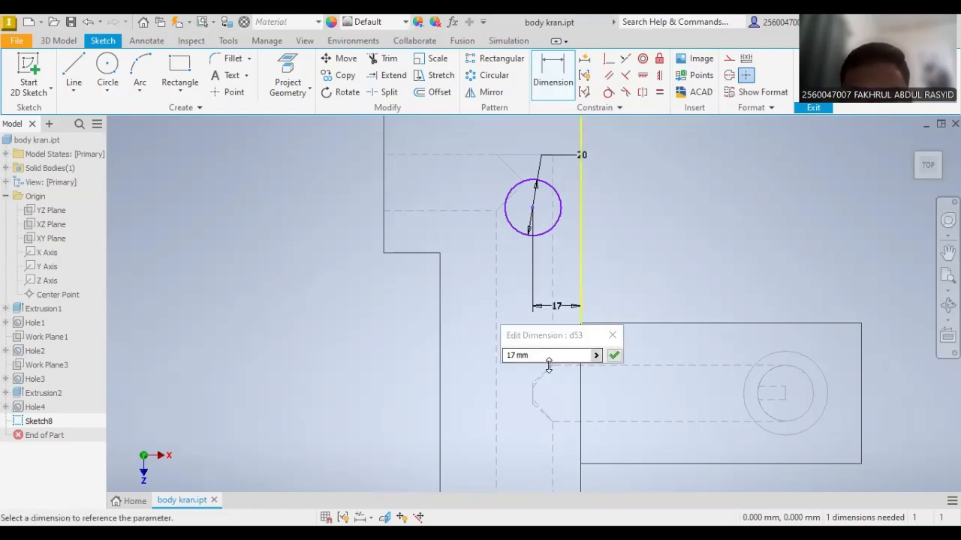
pyautogui.write('19')
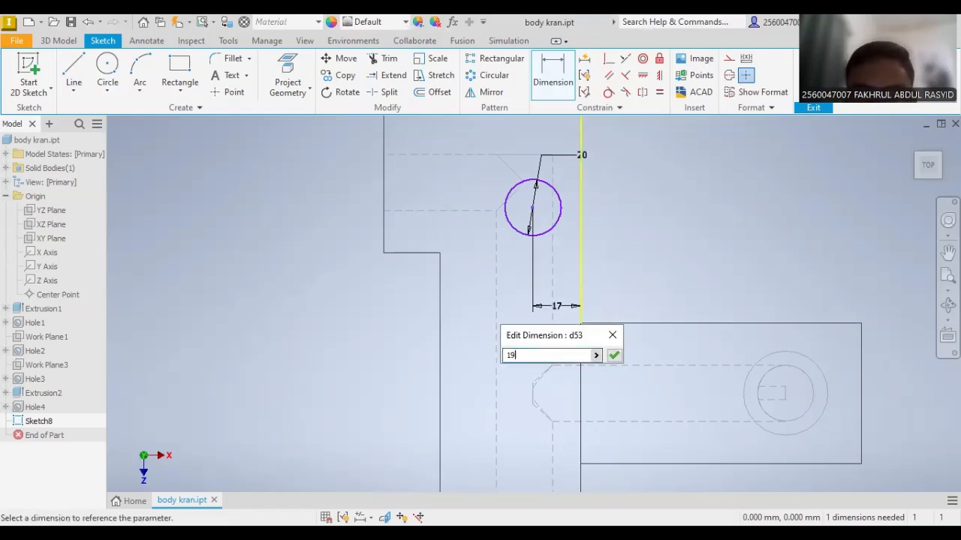
pyautogui.press('Return')
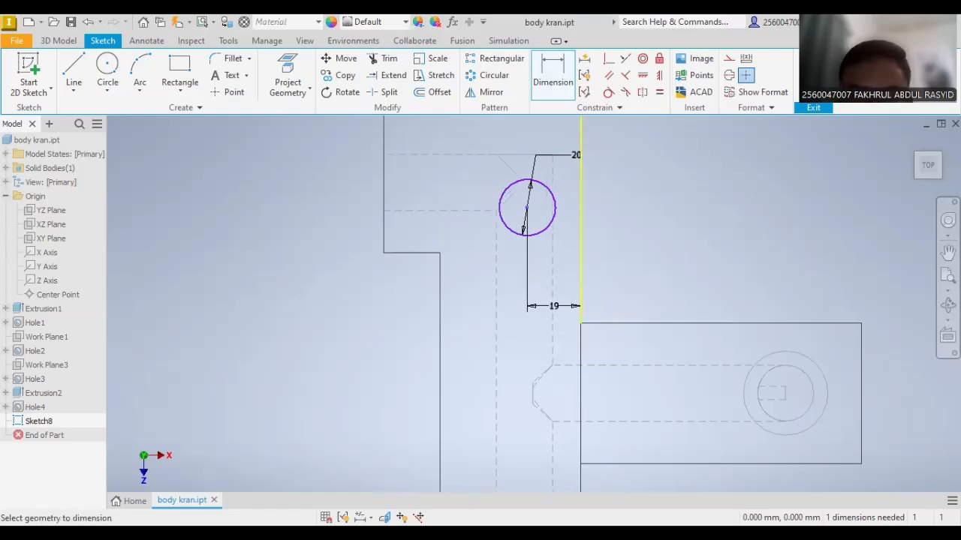
# - Set the distance between the circle's centre and the branch-side body edge to 20 mm
pyautogui.click(554, 308)
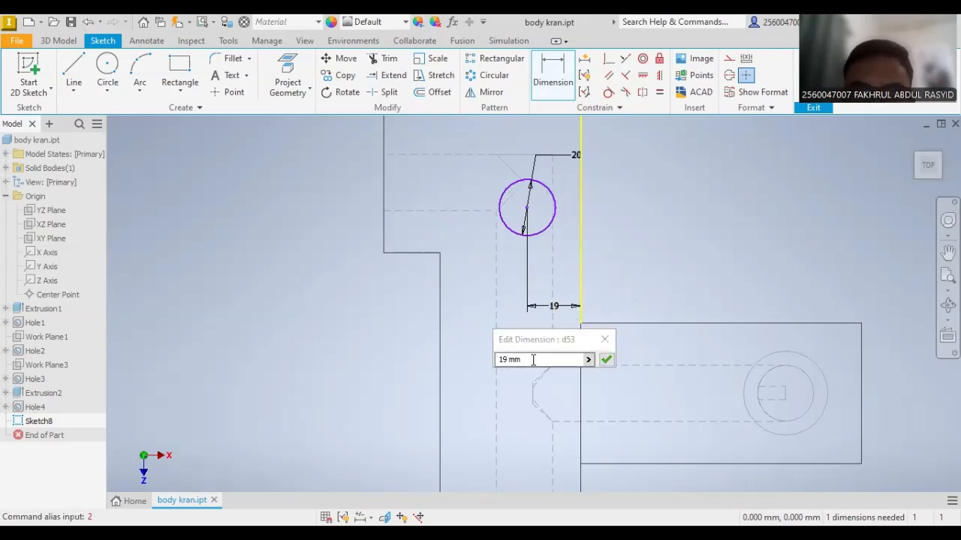
pyautogui.write('20')
pyautogui.press('Return')
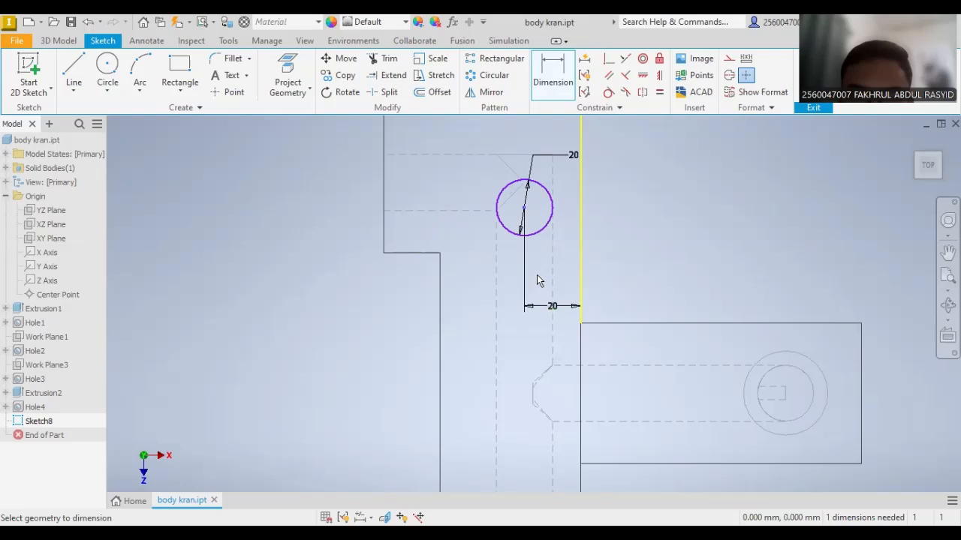
pyautogui.scroll(2, 541, 248)
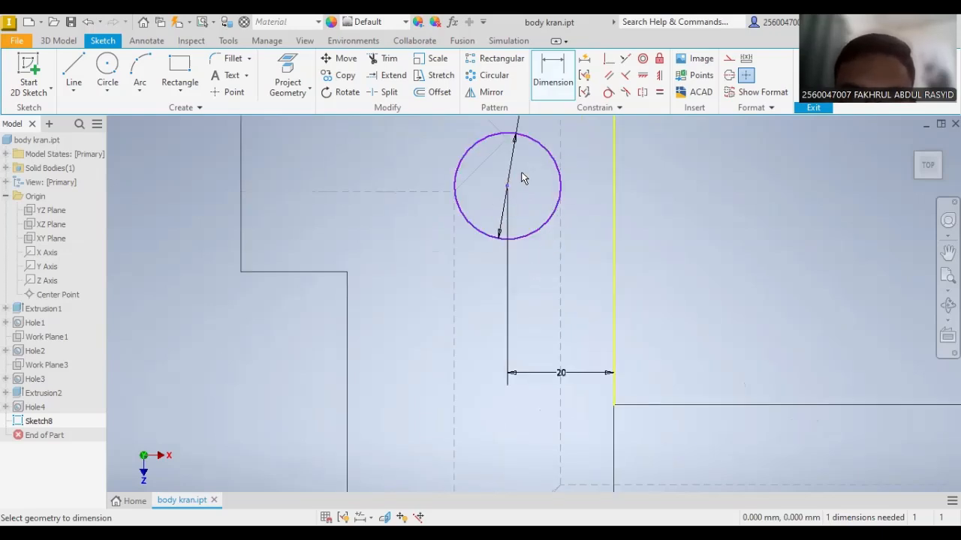
pyautogui.scroll(-2, 523, 178)
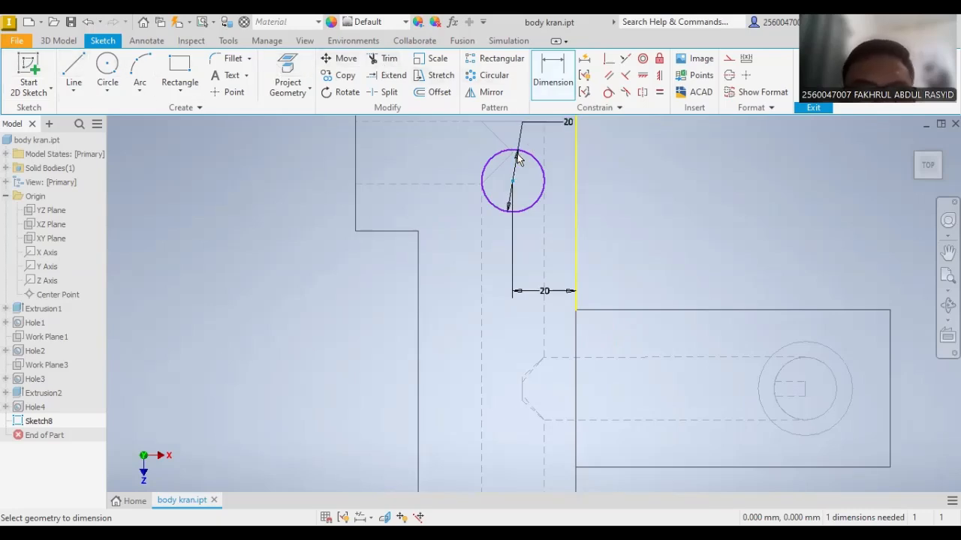
# - Dimension the circle's centre 40 mm vertically from the body's upper end edge
pyautogui.click(511, 181)
pyautogui.scroll(3, 528, 168)
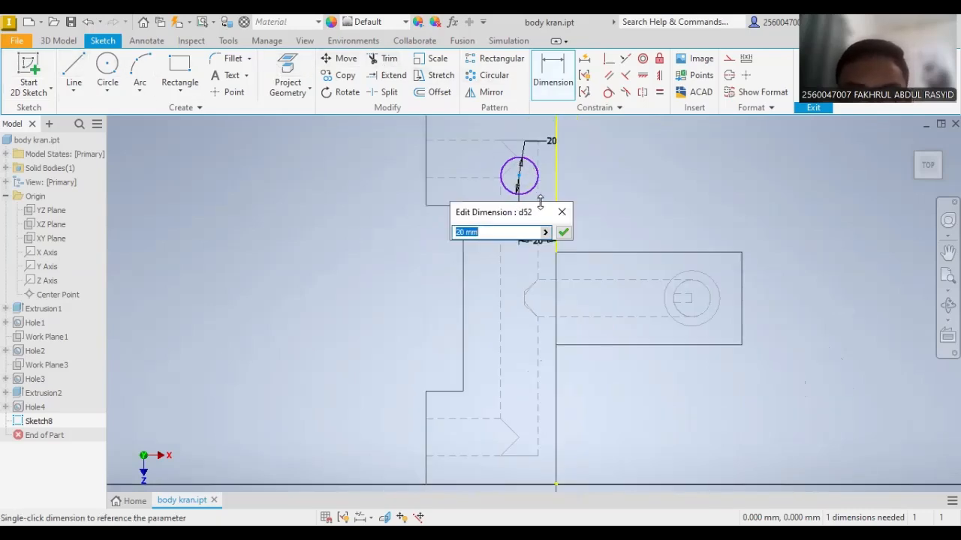
pyautogui.click(564, 234)
pyautogui.moveTo(571, 237); pyautogui.dragTo(577, 316, button='middle')
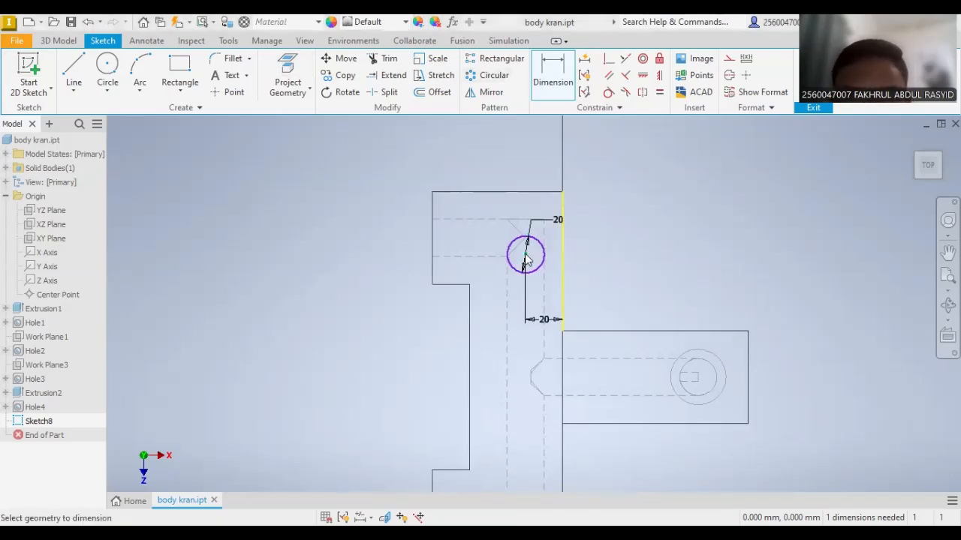
pyautogui.click(542, 193)
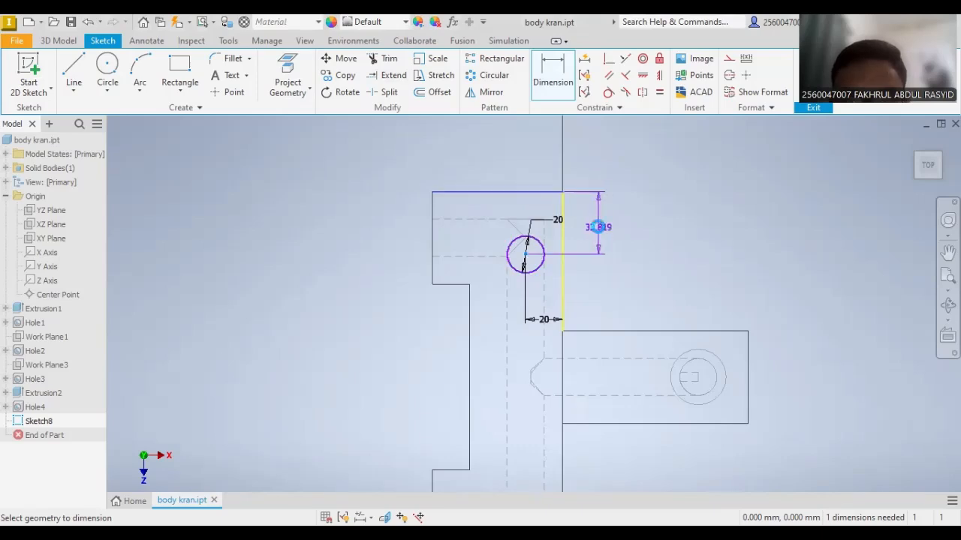
pyautogui.click(598, 225)
pyautogui.write('40')
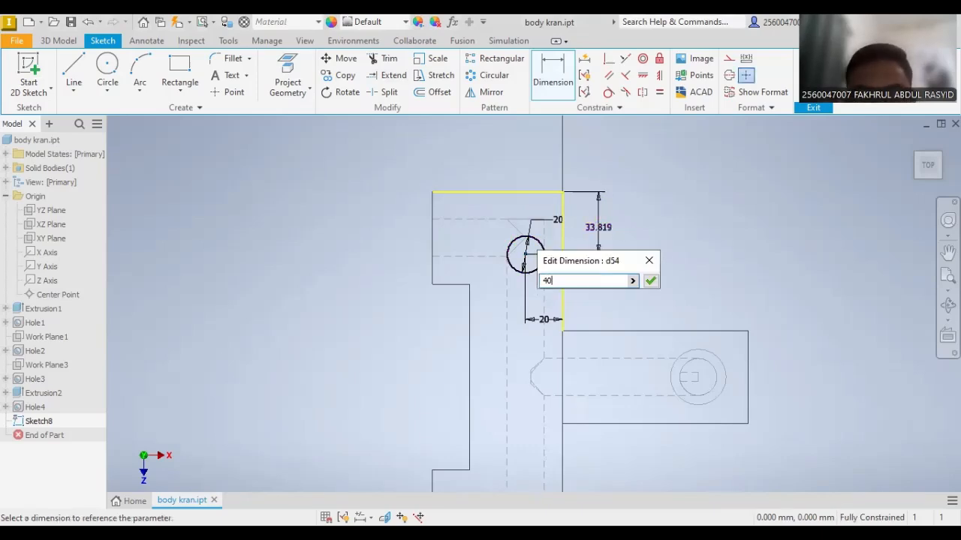
pyautogui.press('Return')
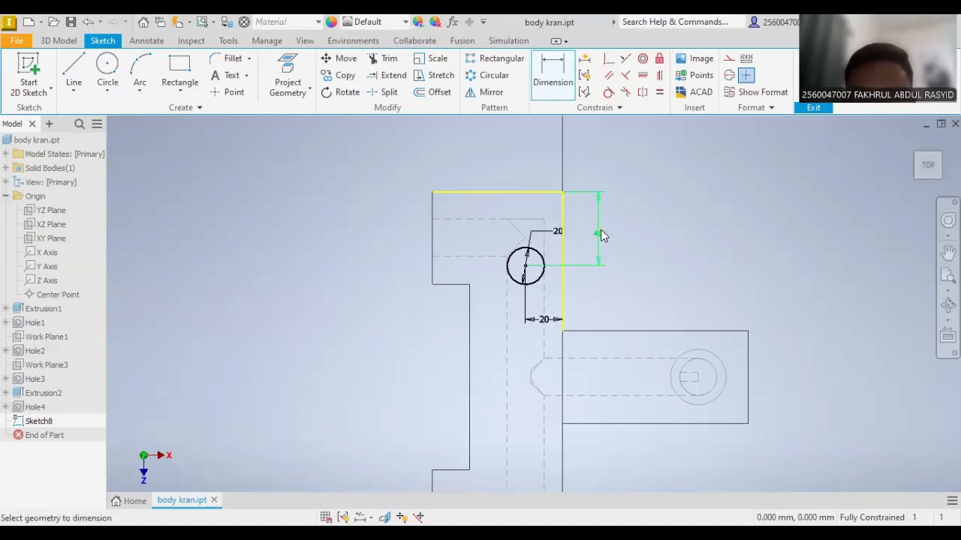
# - Set the distance between the circle's centre and the body's upper end edge to 50 mm
pyautogui.doubleClick(600, 235)
pyautogui.doubleClick(586, 282)
pyautogui.write('50')
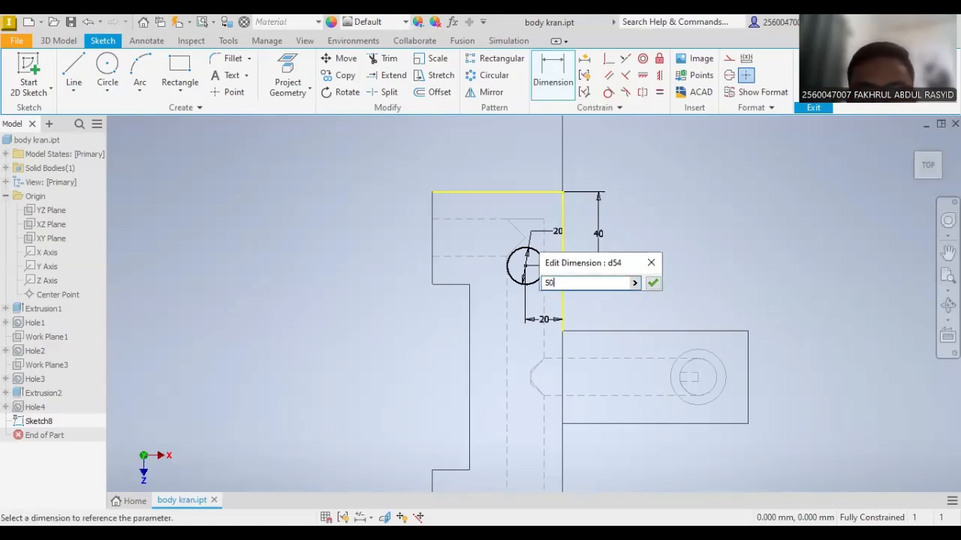
pyautogui.press('Return')
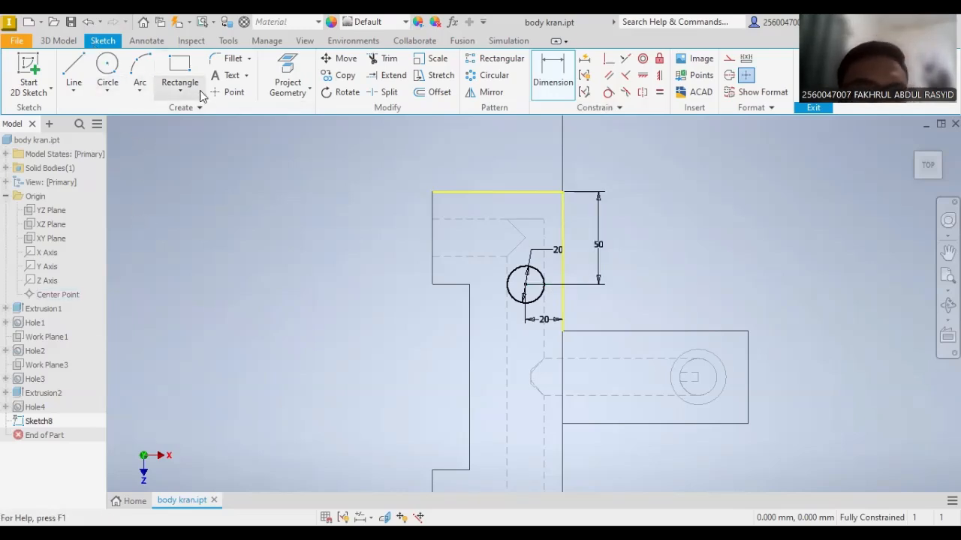
# - Create a simple 20 mm diameter hole, 50 mm deep, at the centre of the sketched circle
pyautogui.click(59, 40)
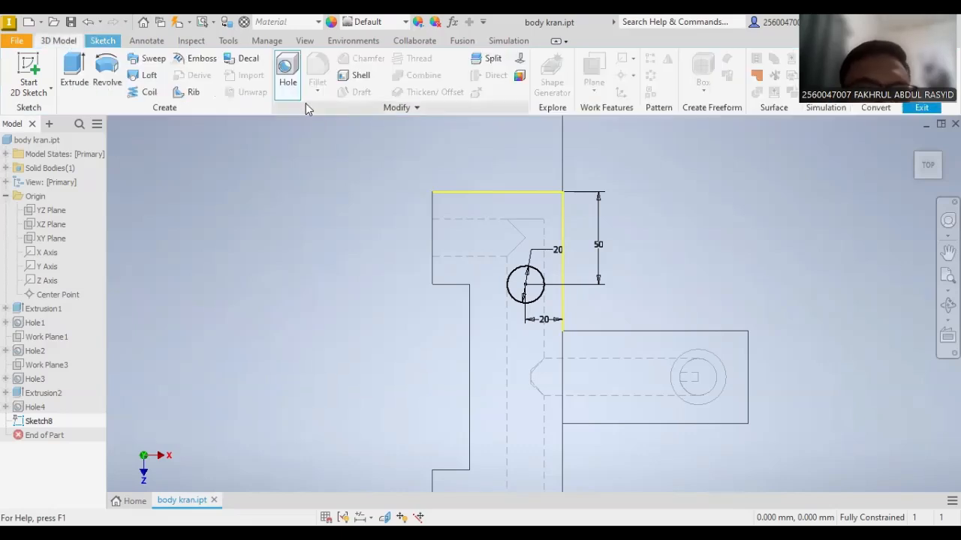
pyautogui.click(284, 72)
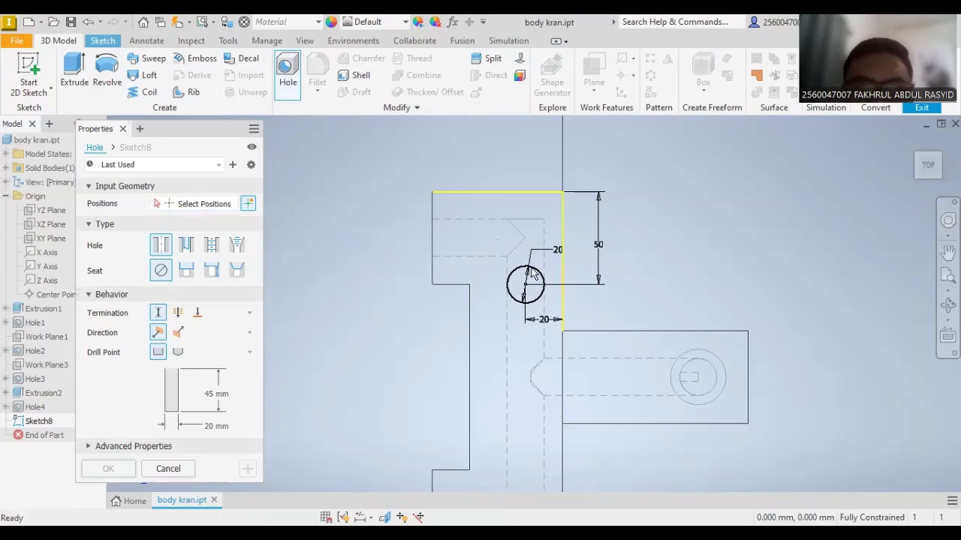
pyautogui.click(203, 203)
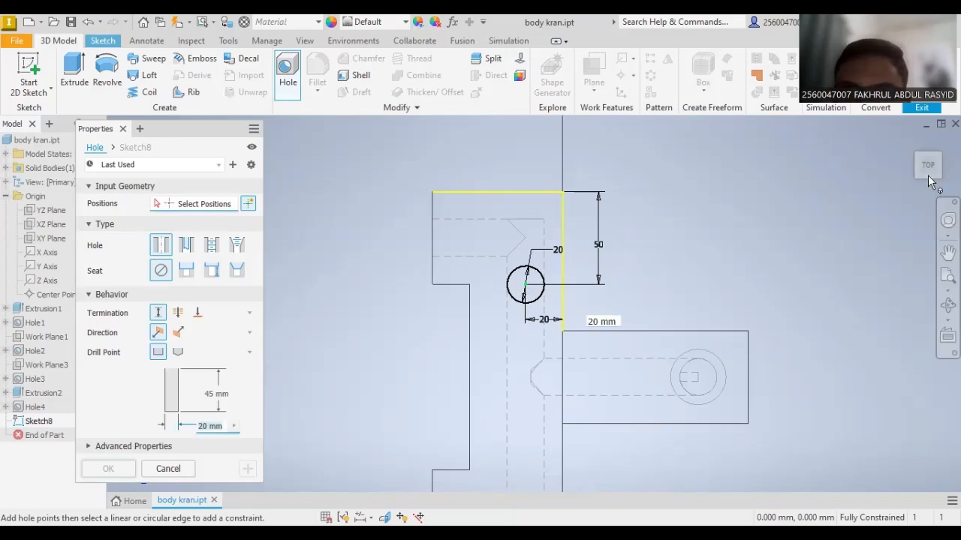
pyautogui.moveTo(928, 177); pyautogui.dragTo(920, 148)
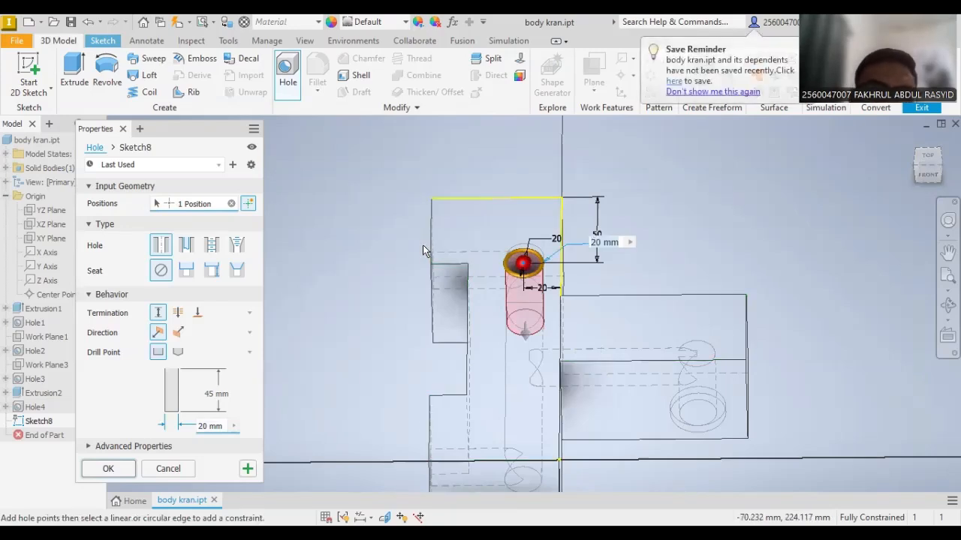
pyautogui.click(929, 174)
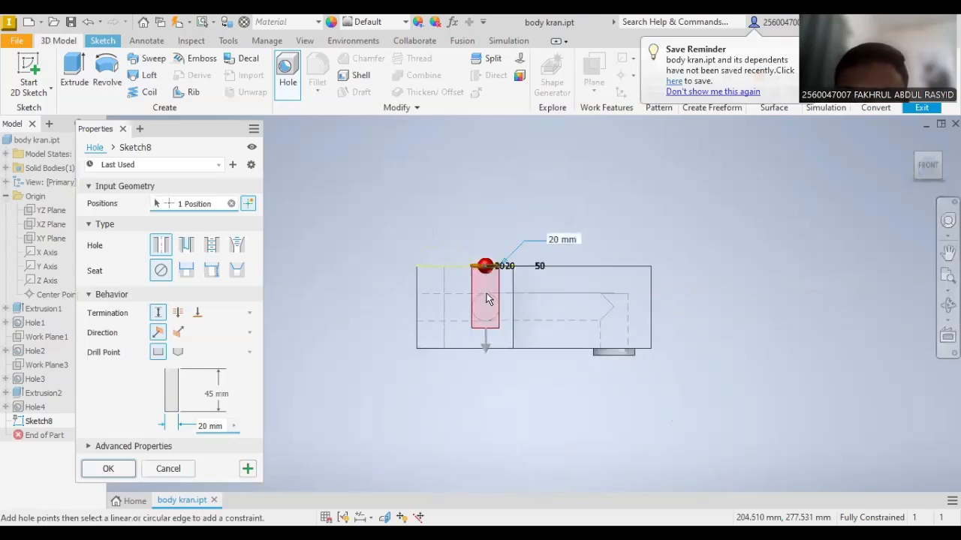
pyautogui.scroll(5, 492, 321)
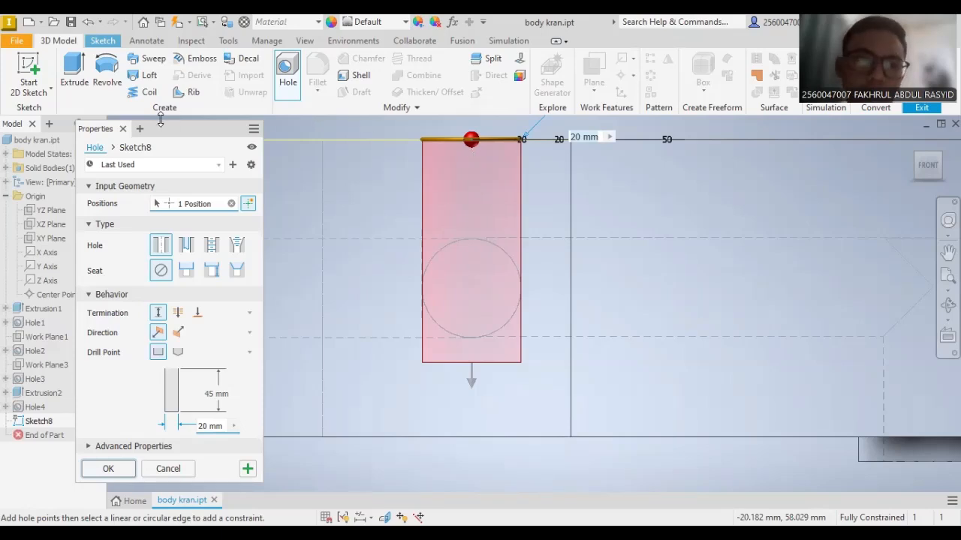
pyautogui.click(220, 394)
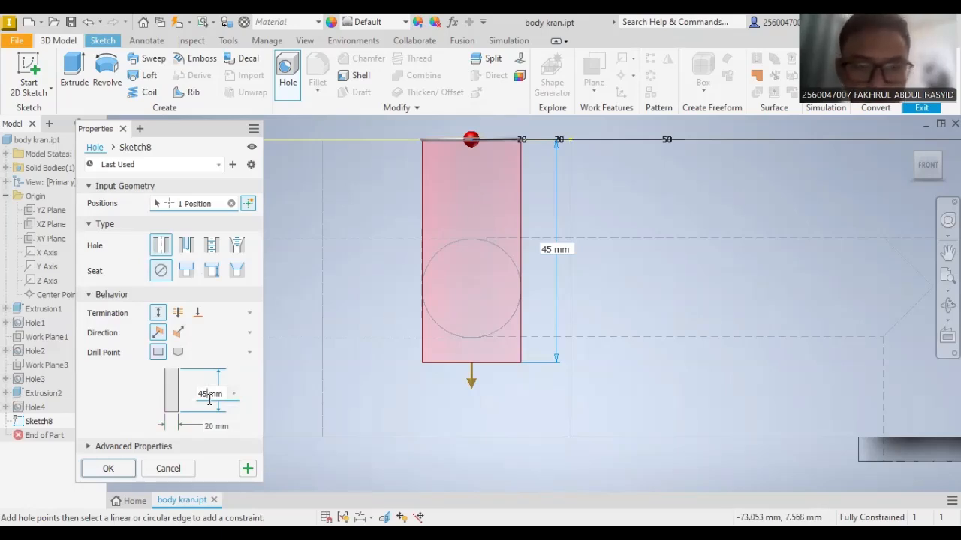
pyautogui.write('50')
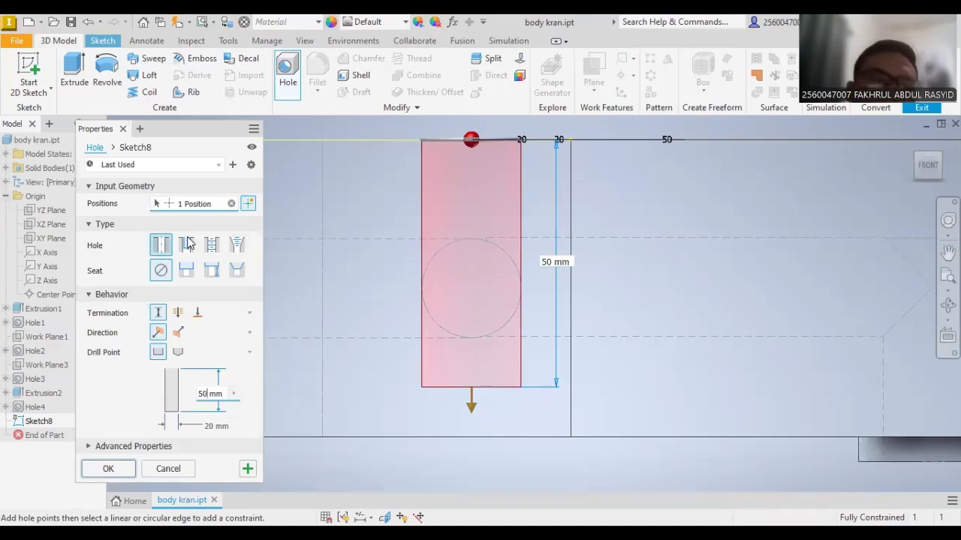
pyautogui.click(117, 467)
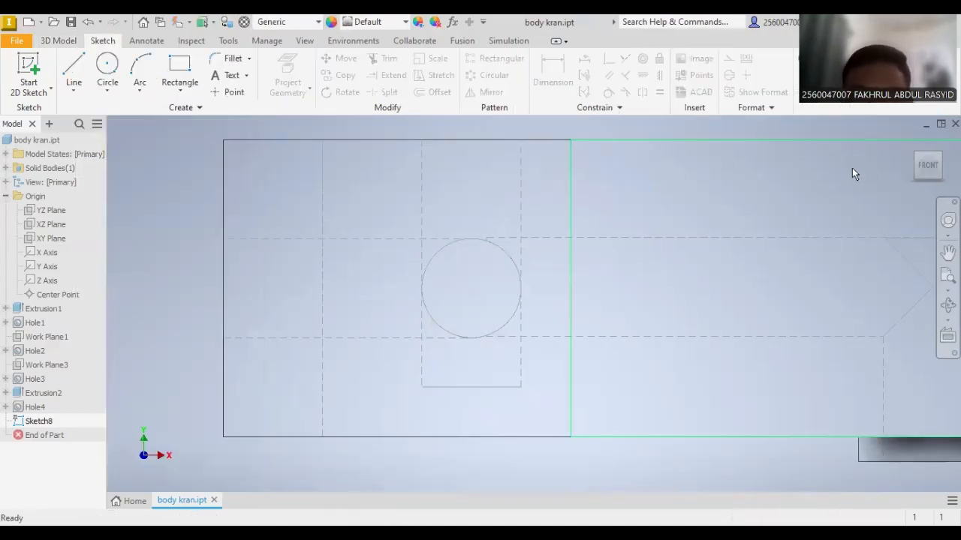
# - Reopen the newest hole's sketch and draw a second circle about 29 mm in diameter over the long internal hole, below the branch
pyautogui.moveTo(928, 167); pyautogui.dragTo(925, 218)
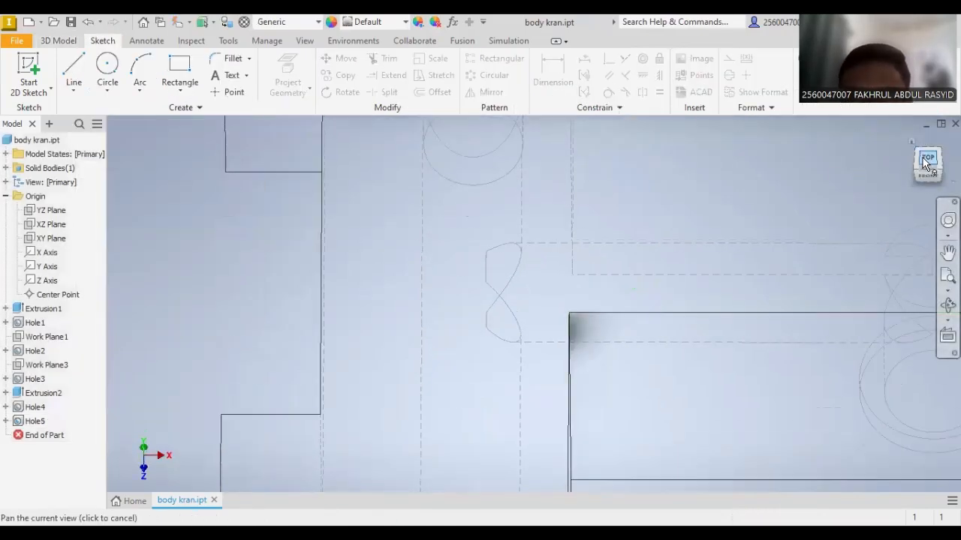
pyautogui.click(927, 161)
pyautogui.scroll(3, 491, 235)
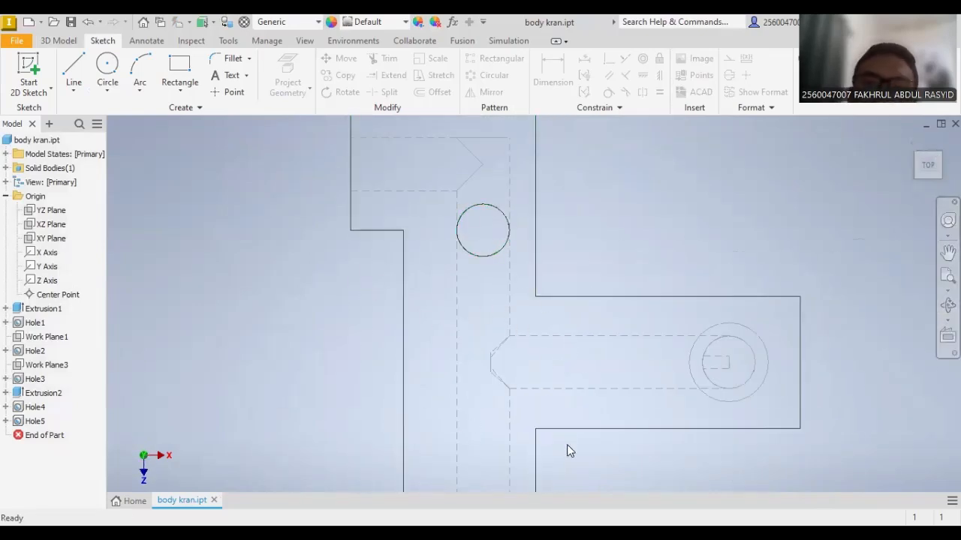
pyautogui.press('F2')
pyautogui.moveTo(575, 446); pyautogui.dragTo(575, 349)
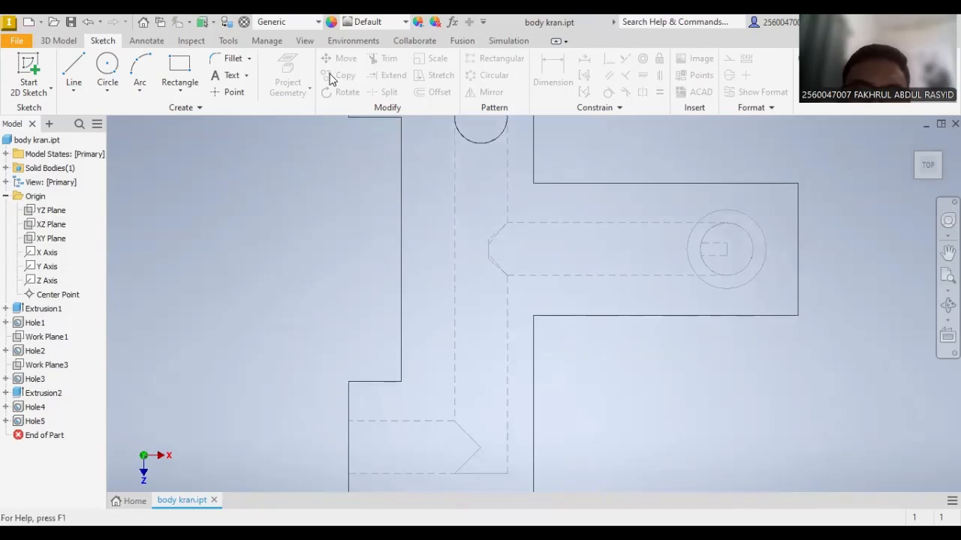
pyautogui.rightClick(33, 425)
pyautogui.click(75, 323)
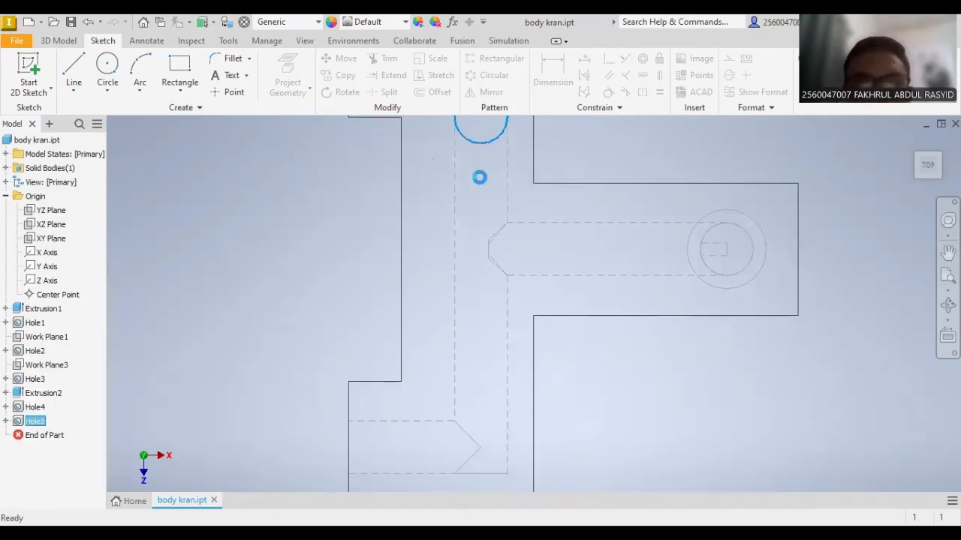
pyautogui.click(107, 66)
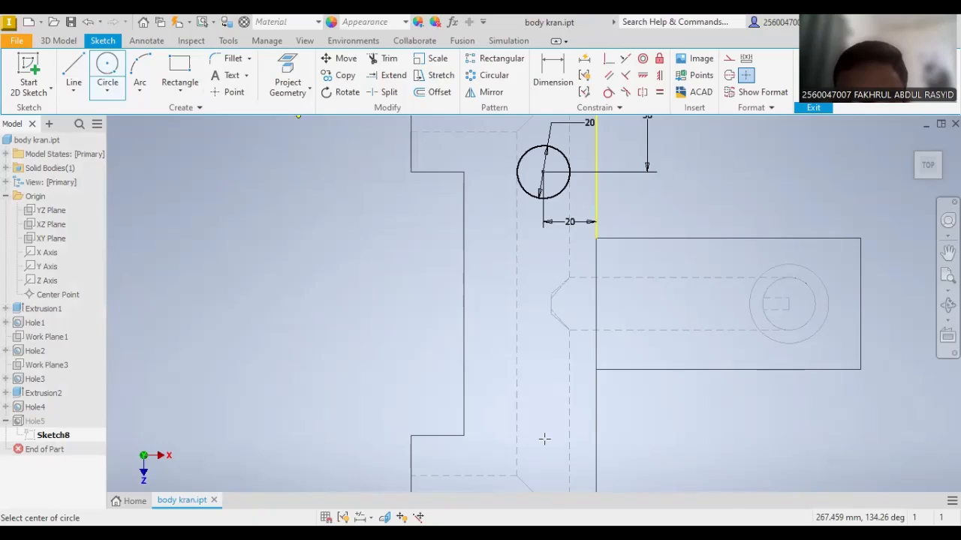
pyautogui.click(543, 439)
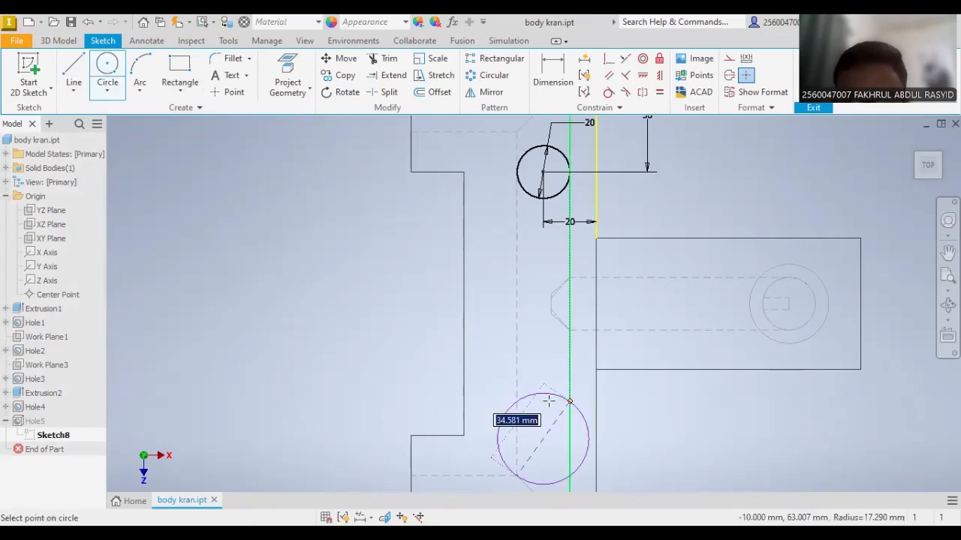
pyautogui.click(565, 408)
# - Dimension the second circle's diameter as 20 mm
pyautogui.click(552, 72)
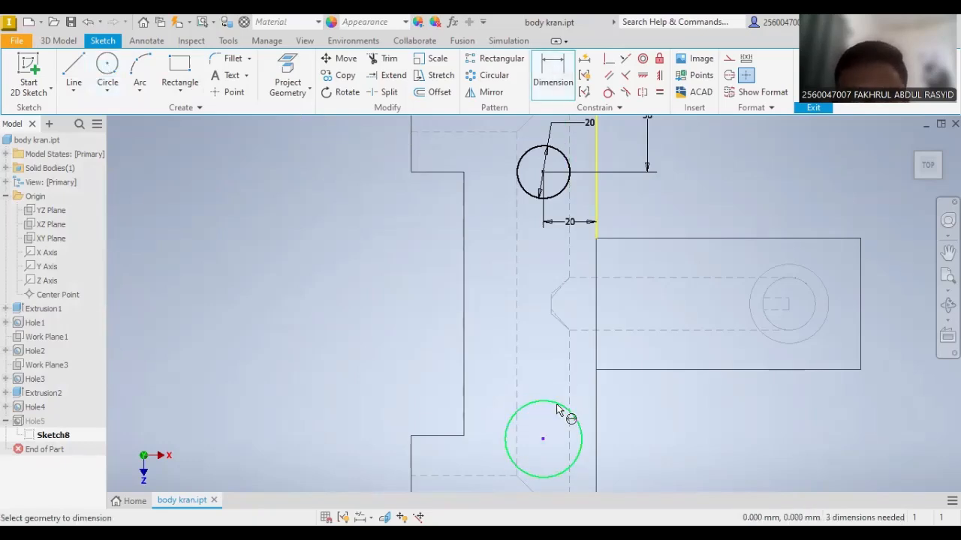
pyautogui.click(564, 410)
pyautogui.click(540, 373)
pyautogui.write('20')
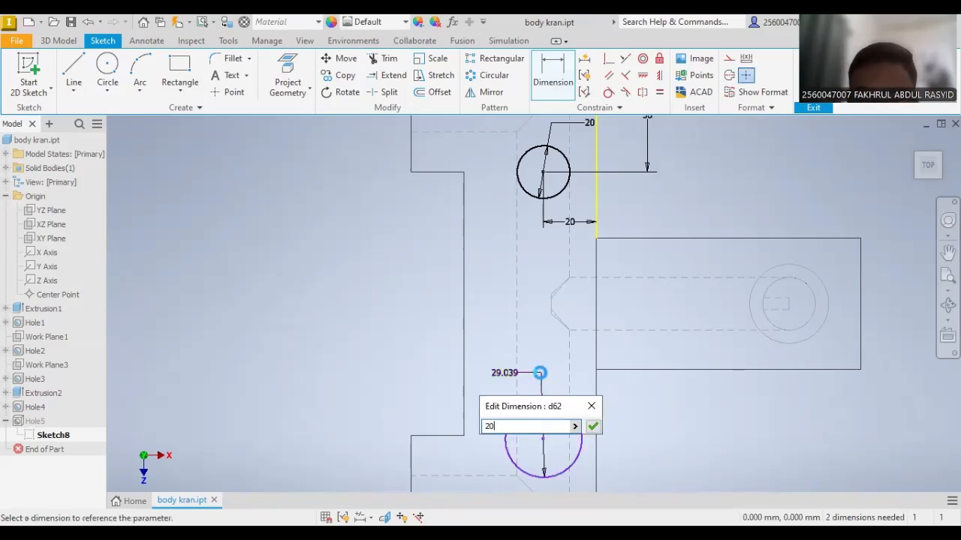
pyautogui.press('Return')
# - Set the distance between the second circle's centre and the body's lower end edge to 50 mm
pyautogui.scroll(3, 563, 389)
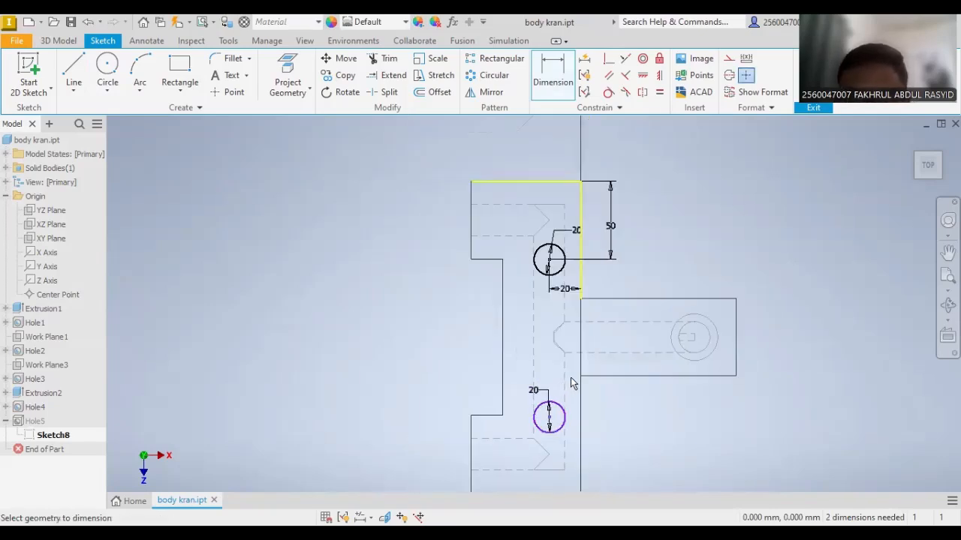
pyautogui.moveTo(633, 433); pyautogui.dragTo(627, 361, button='middle')
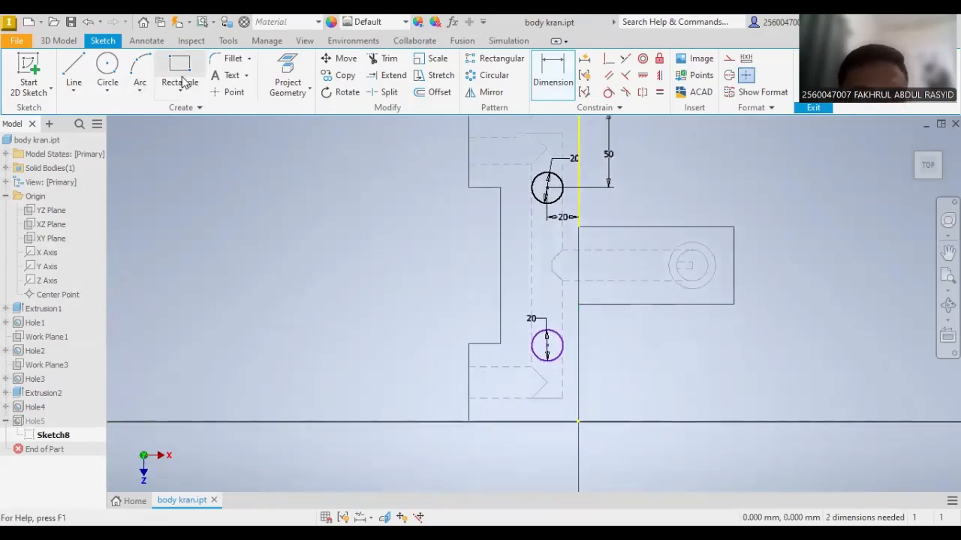
pyautogui.click(542, 422)
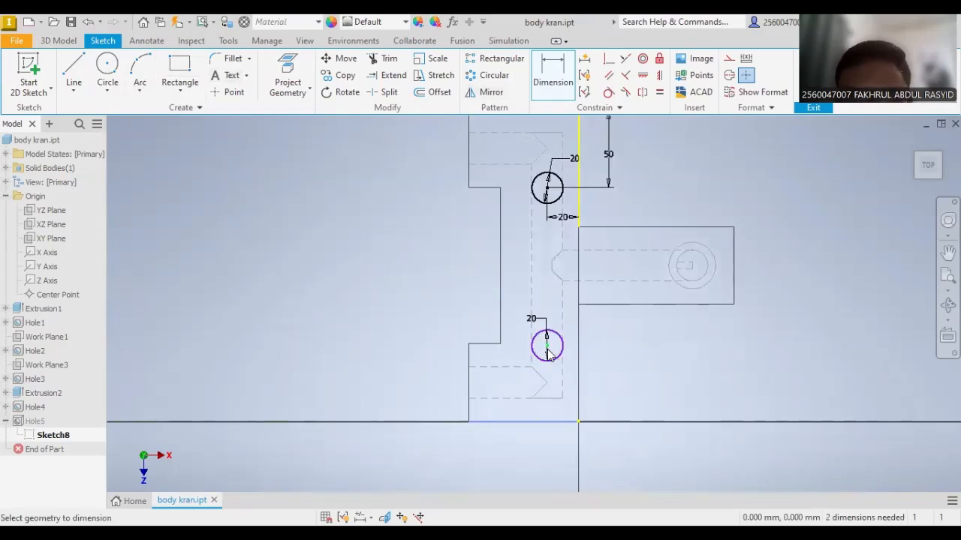
pyautogui.click(547, 346)
pyautogui.click(608, 376)
pyautogui.write('50')
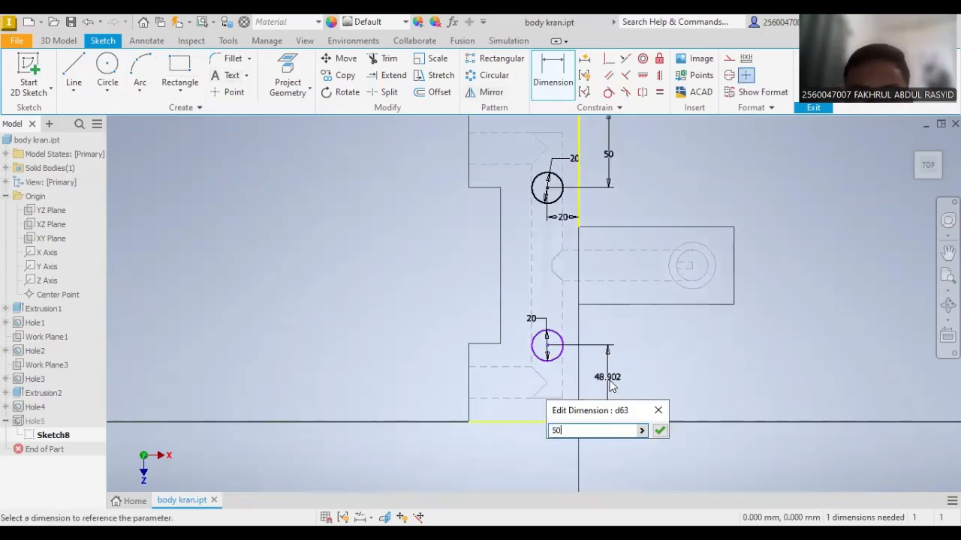
pyautogui.press('Return')
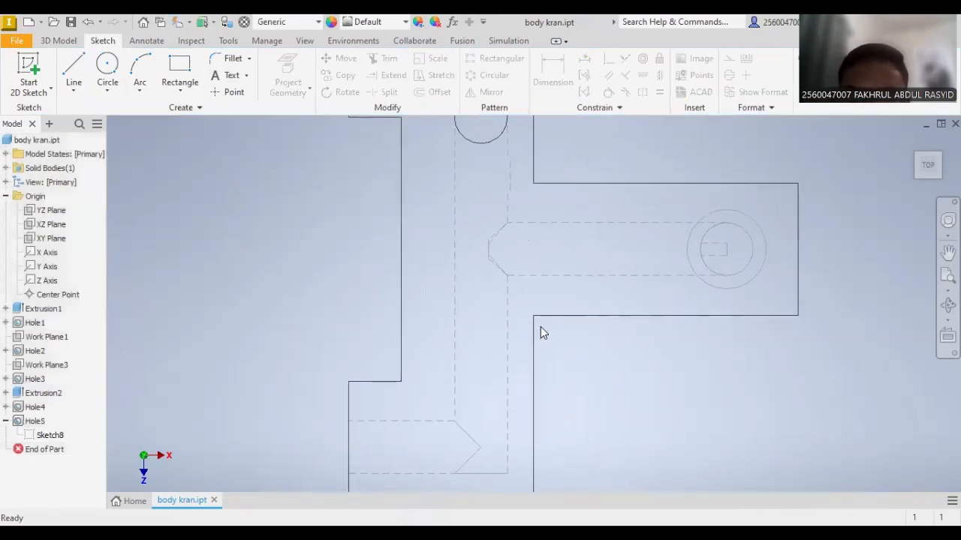
# - Edit the newest hole feature to add the second circle's centre as another hole position
pyautogui.click(45, 436)
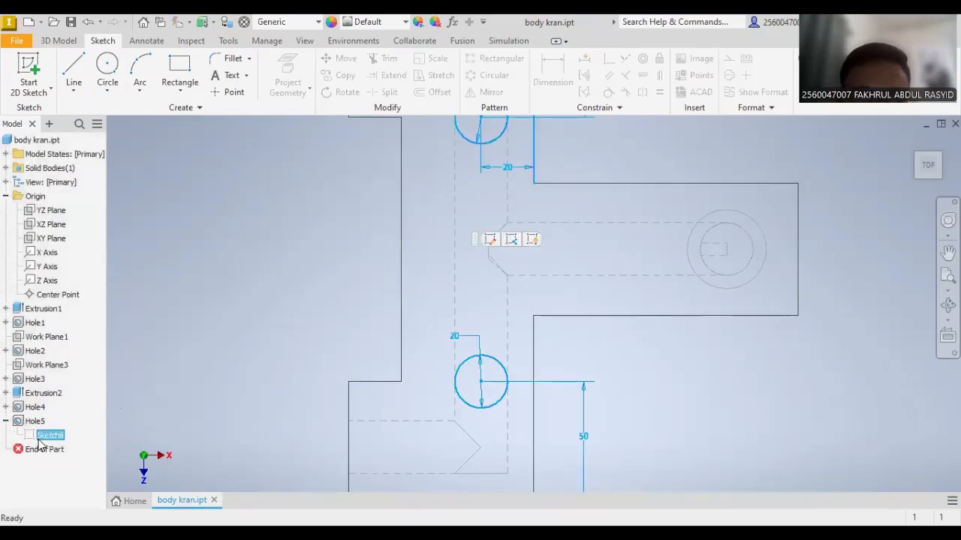
pyautogui.click(35, 421)
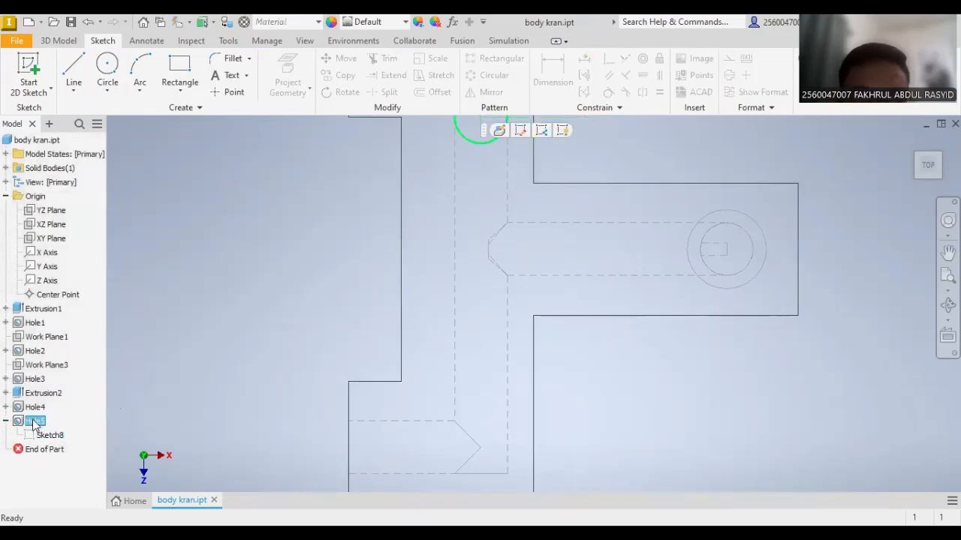
pyautogui.rightClick(36, 421)
pyautogui.click(81, 339)
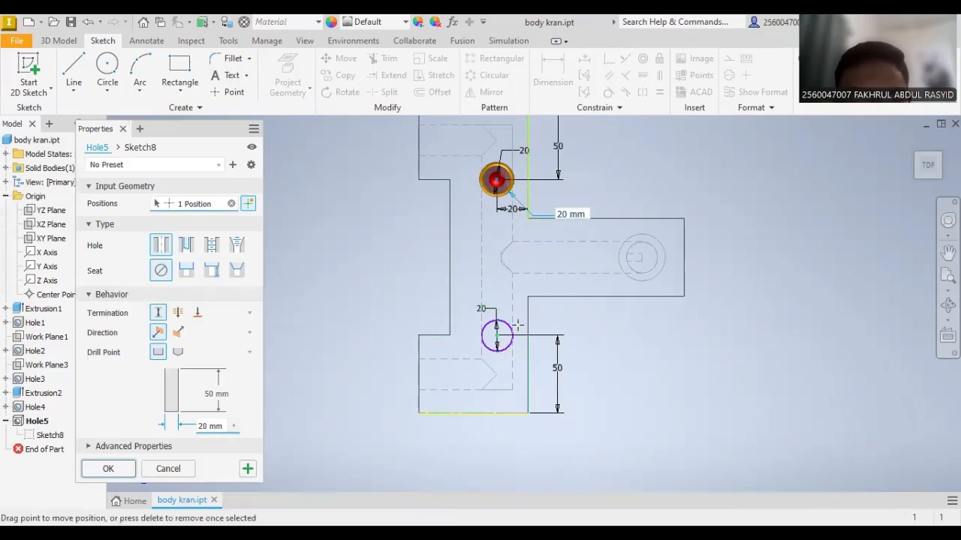
pyautogui.click(496, 336)
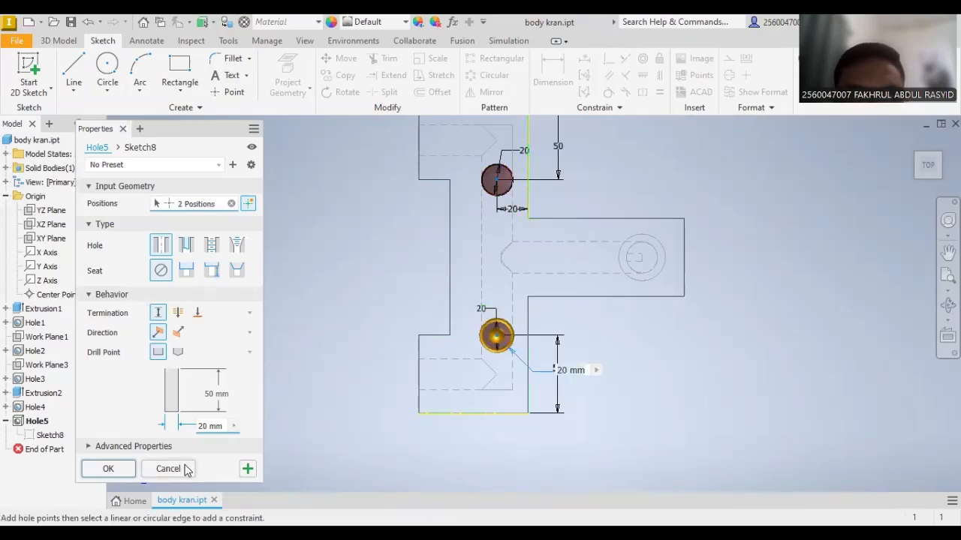
pyautogui.press('Return')
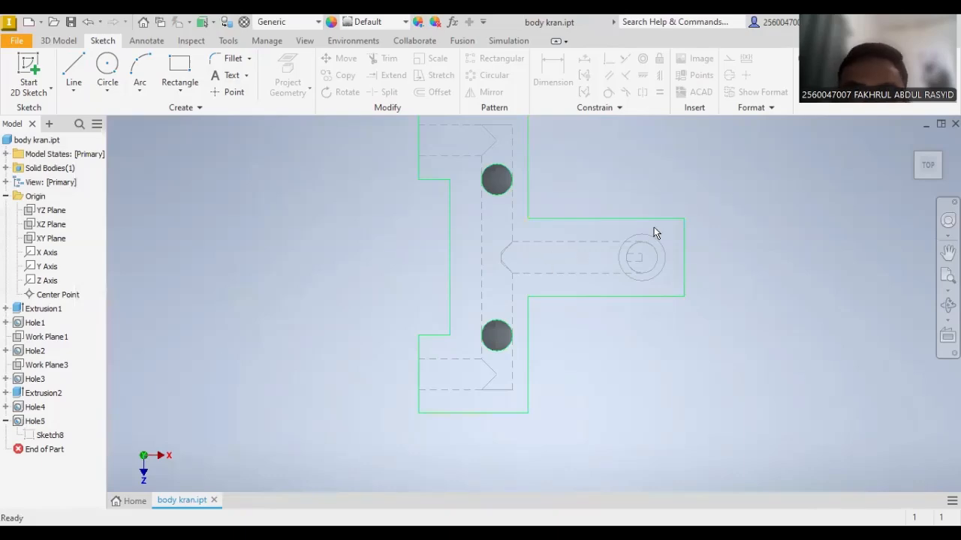
# - Display the body in the isometric home view with the Realistic visual style
pyautogui.click(910, 141)
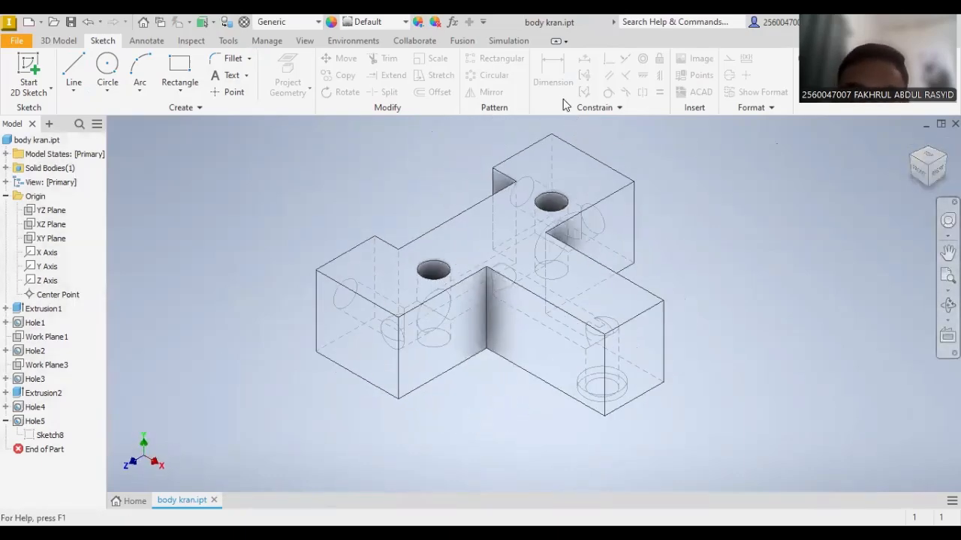
pyautogui.click(304, 41)
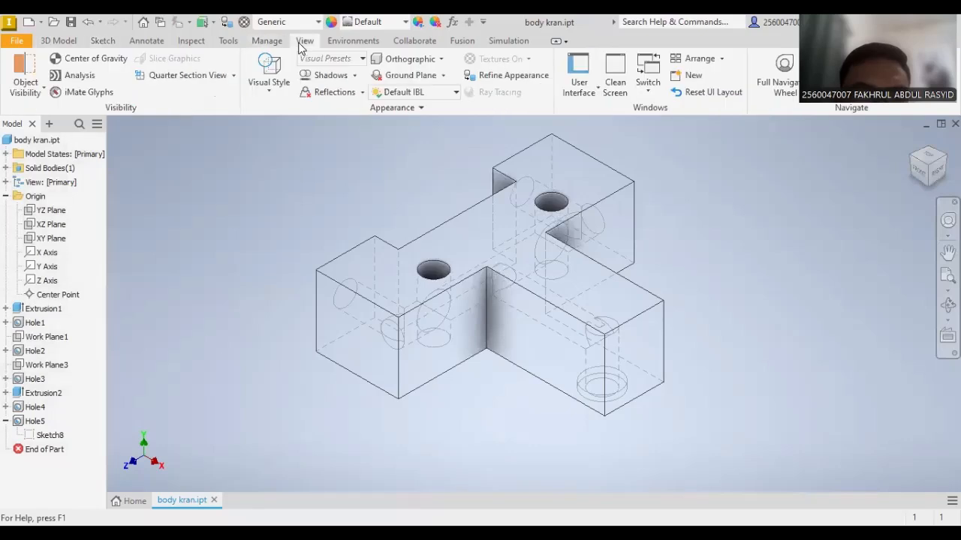
pyautogui.click(270, 76)
pyautogui.click(298, 120)
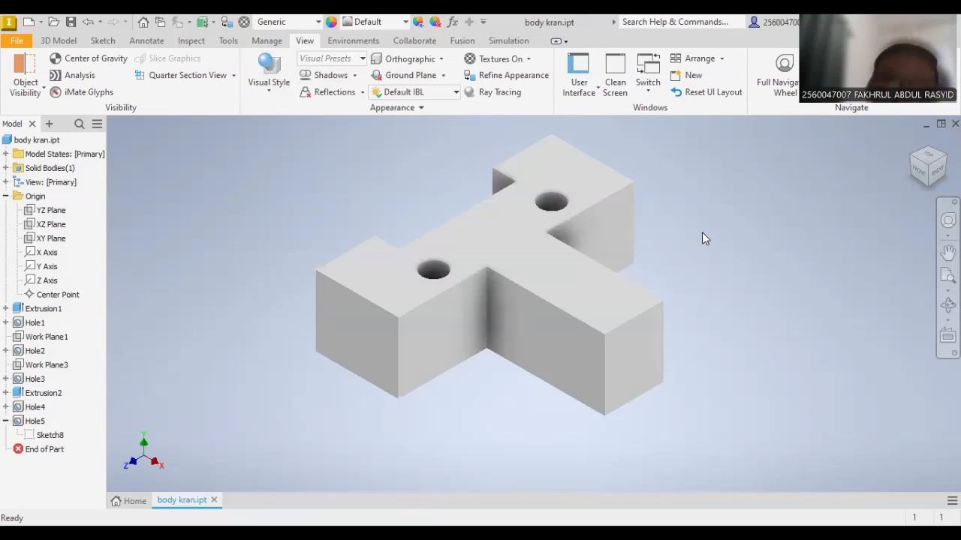
# - Switch the body to the Wireframe visual style and examine how the internal holes connect
pyautogui.click(269, 73)
pyautogui.click(314, 225)
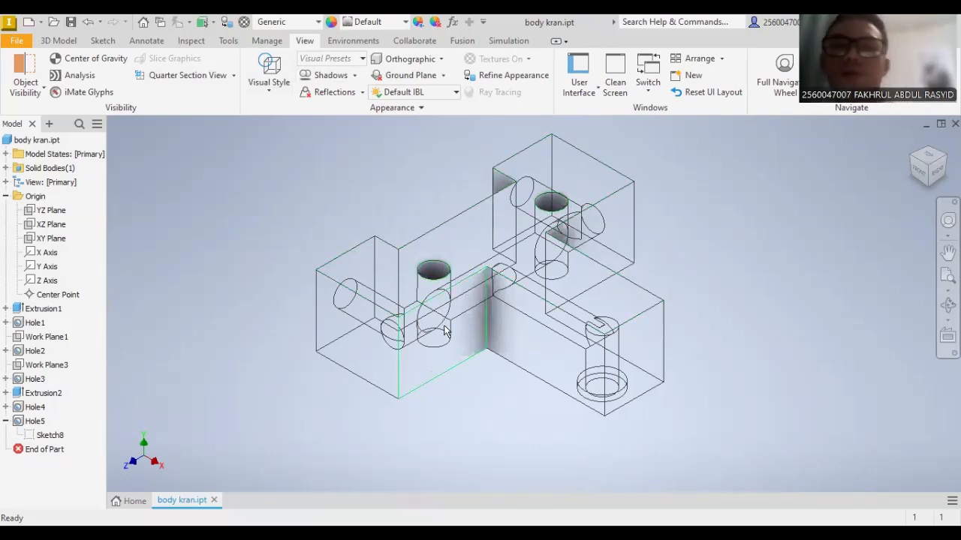
pyautogui.scroll(5, 447, 323)
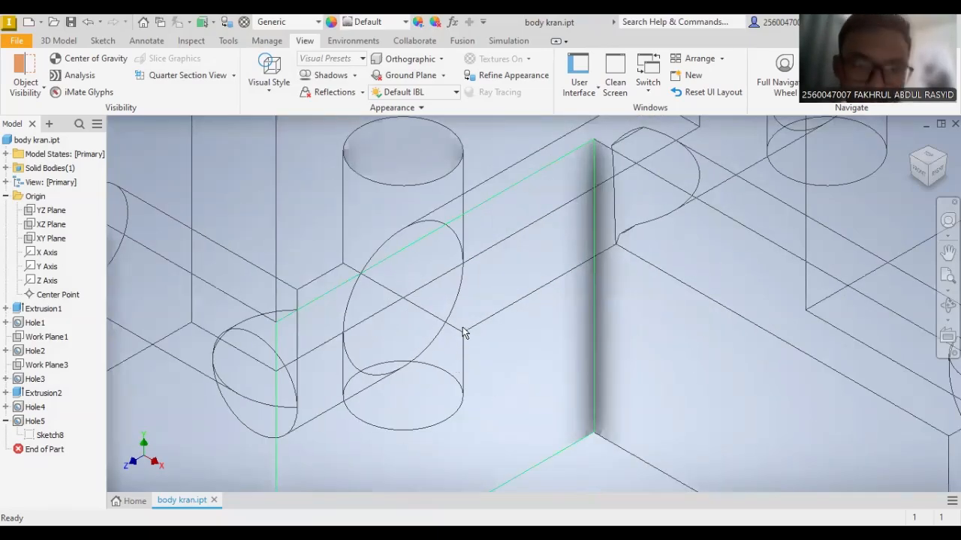
pyautogui.scroll(-3, 517, 332)
pyautogui.moveTo(912, 155)
pyautogui.mouseDown()
pyautogui.moveTo(910, 194)
pyautogui.moveTo(898, 204)
pyautogui.moveTo(875, 181)
pyautogui.moveTo(897, 170)
pyautogui.moveTo(856, 189)
pyautogui.mouseUp()
pyautogui.moveTo(663, 295)
pyautogui.keyDown('shift'); pyautogui.mouseDown(button='middle')
pyautogui.moveTo(615, 278)
pyautogui.moveTo(660, 307)
pyautogui.moveTo(600, 270)
pyautogui.mouseUp(button='middle'); pyautogui.keyUp('shift')
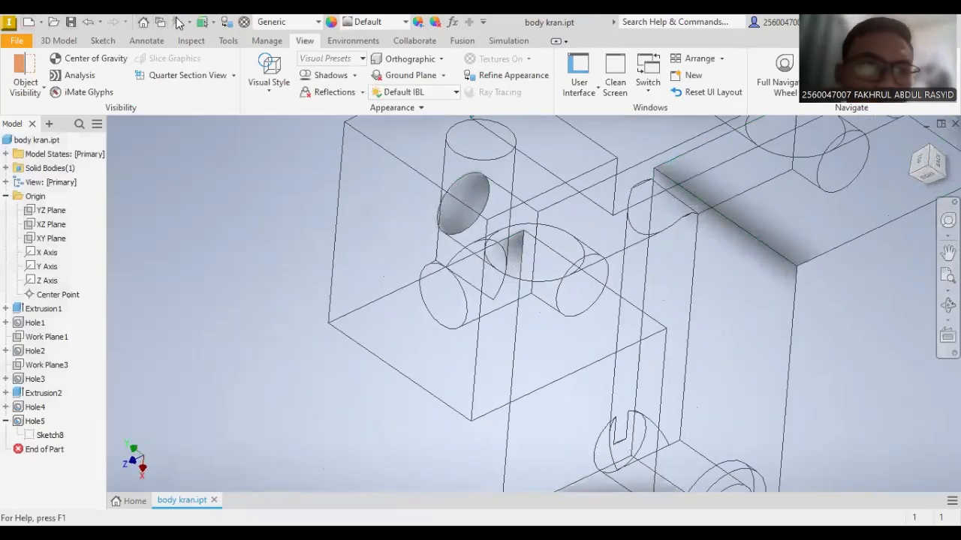
# - Save the part and return it to the isometric home view with the Realistic visual style
pyautogui.click(72, 24)
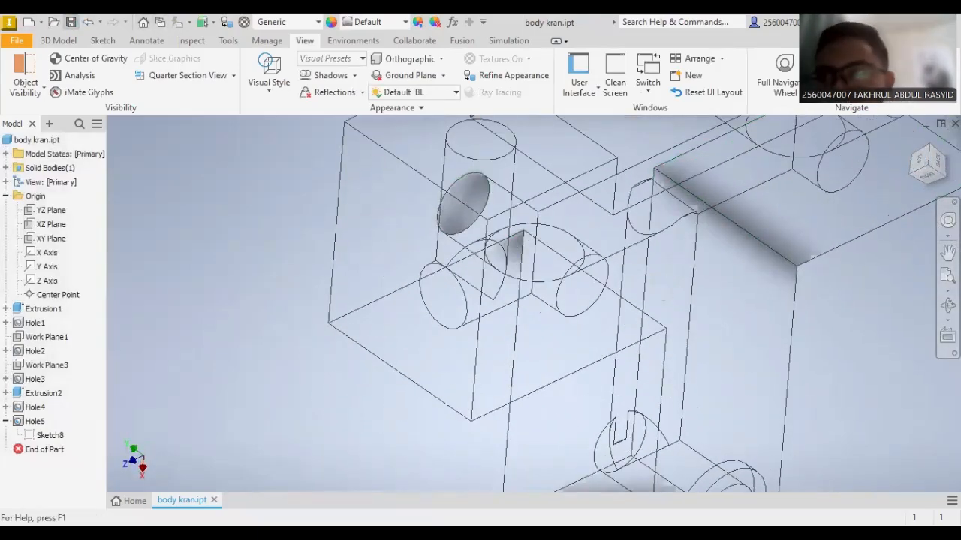
pyautogui.click(912, 140)
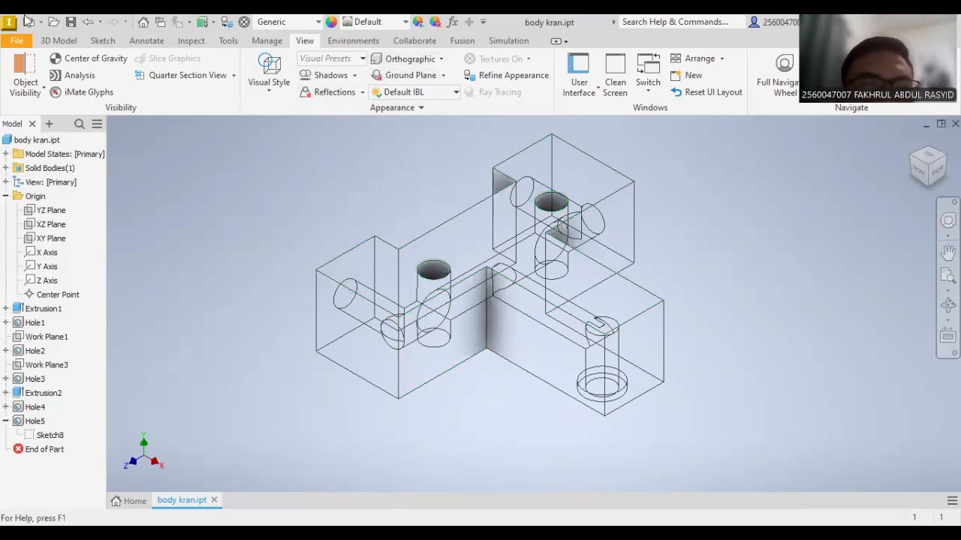
pyautogui.click(270, 79)
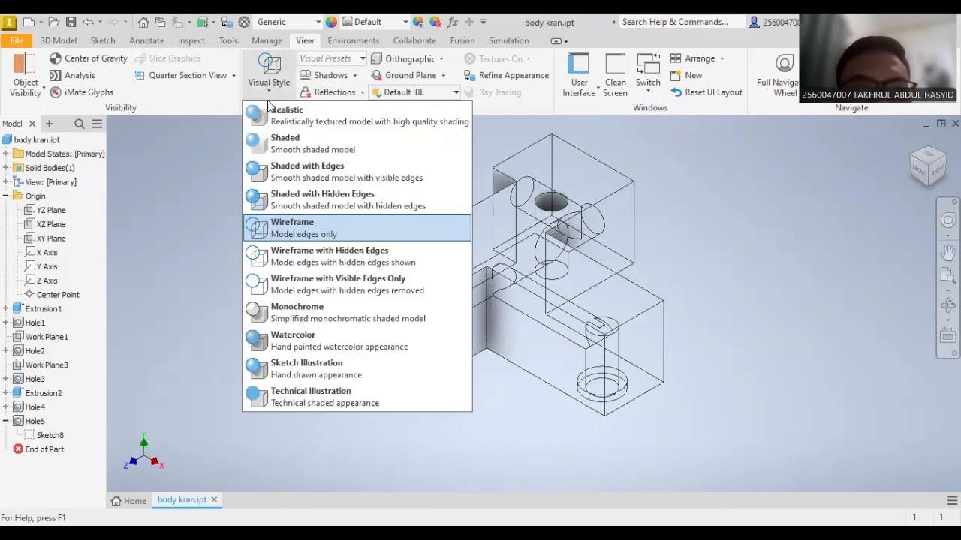
pyautogui.click(278, 115)
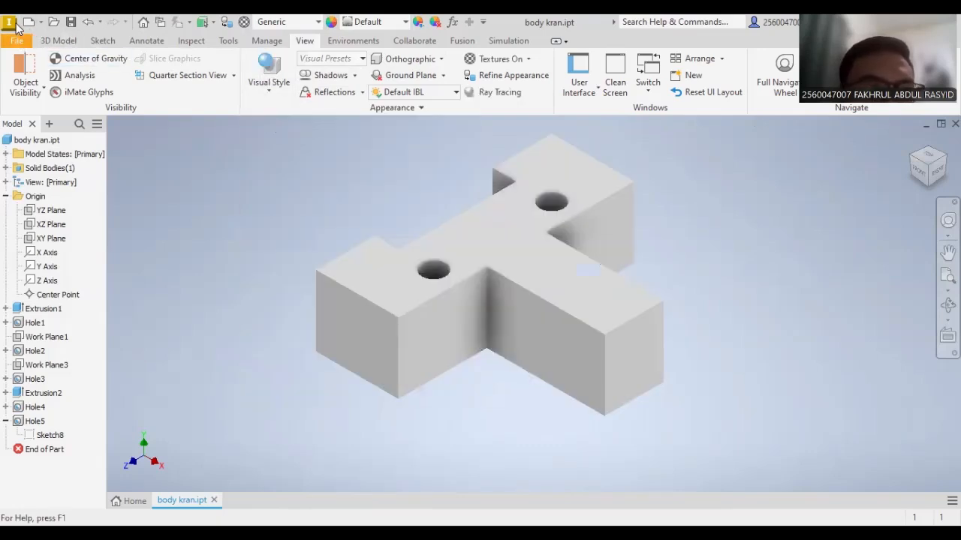
# - Create a new part from the metric Standard (mm).ipt template and start a sketch on the XY plane
pyautogui.click(16, 40)
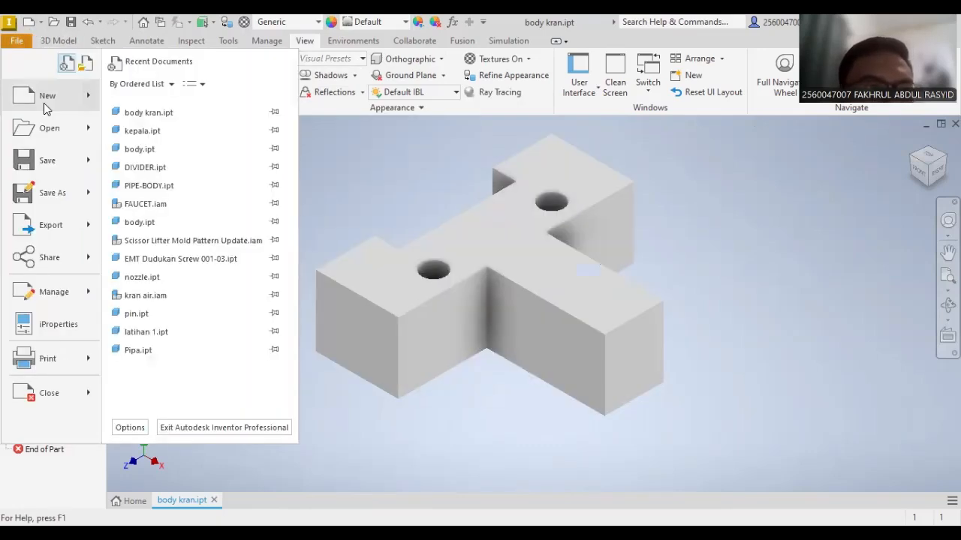
pyautogui.click(45, 102)
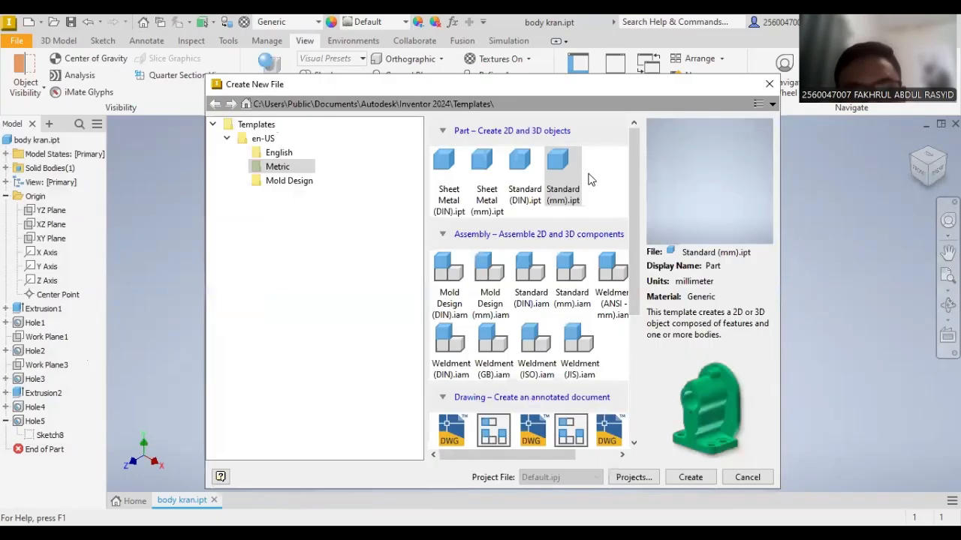
pyautogui.click(690, 478)
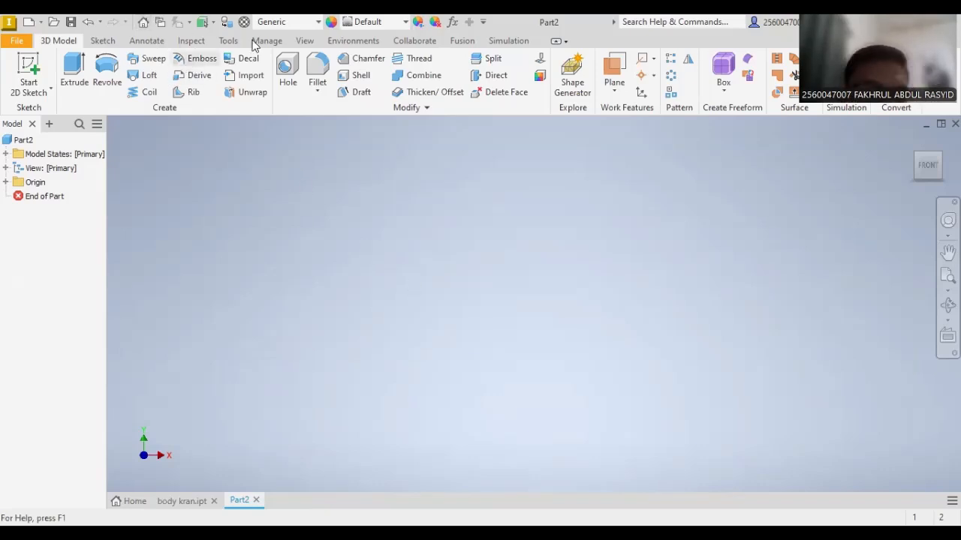
pyautogui.click(104, 43)
pyautogui.click(30, 66)
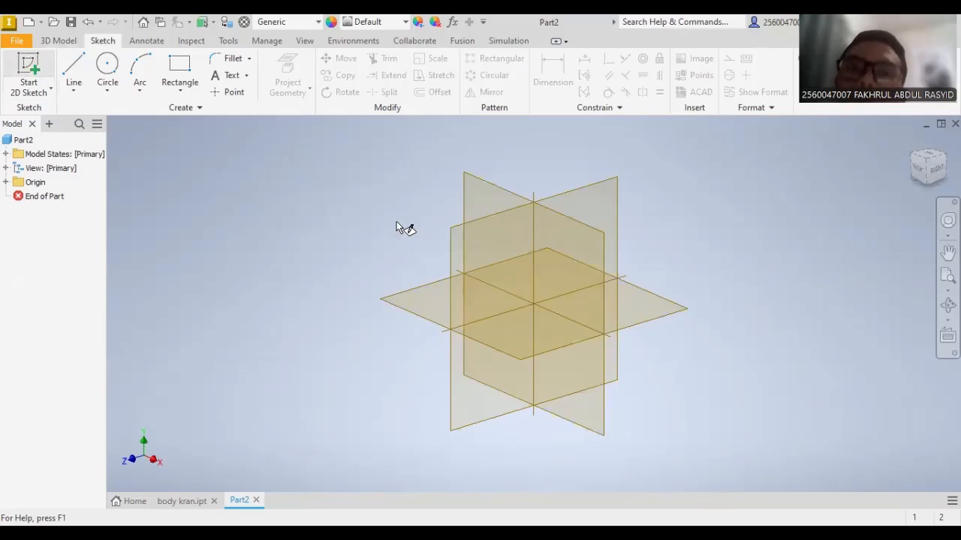
pyautogui.click(490, 193)
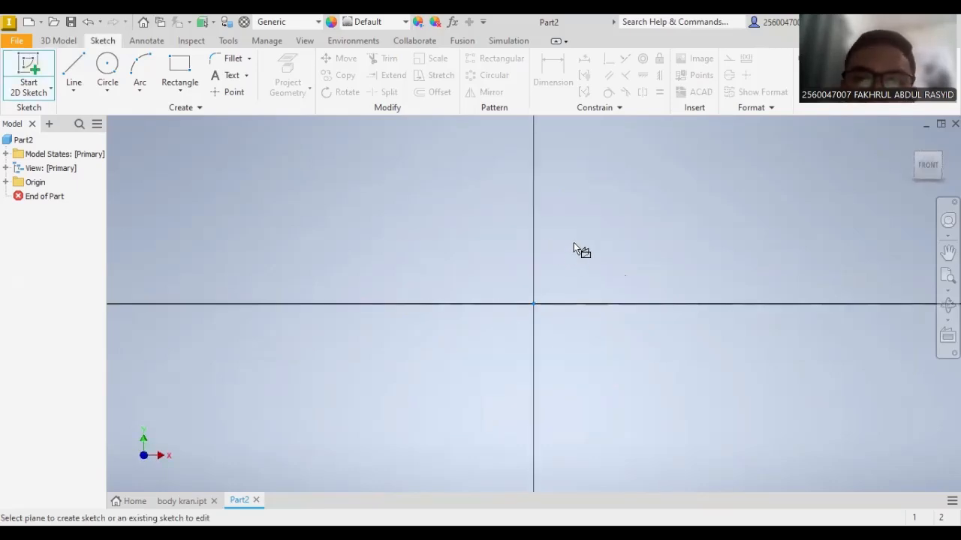
# - Draw connected lines from the origin: 50 mm vertically up, 80 mm horizontally right, and 10 mm vertically down
pyautogui.click(73, 83)
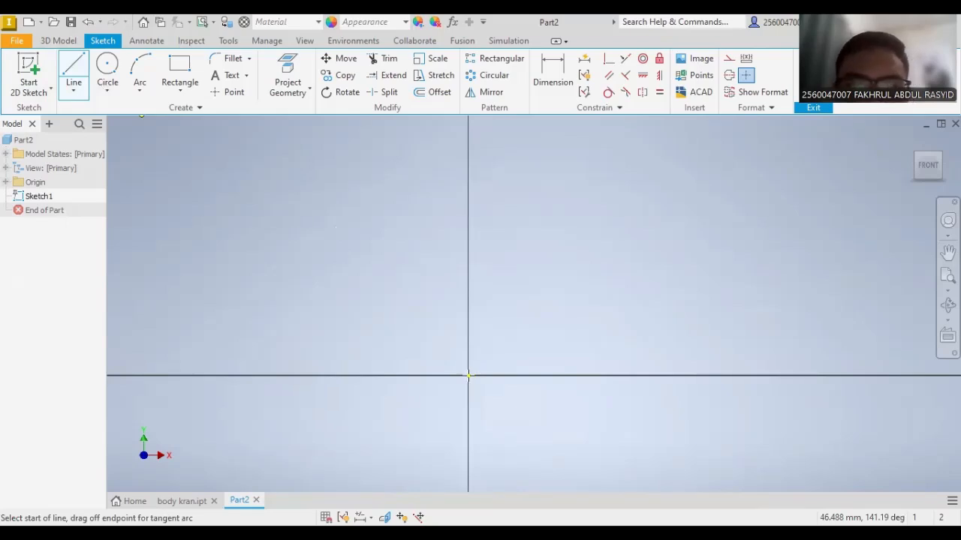
pyautogui.click(468, 375)
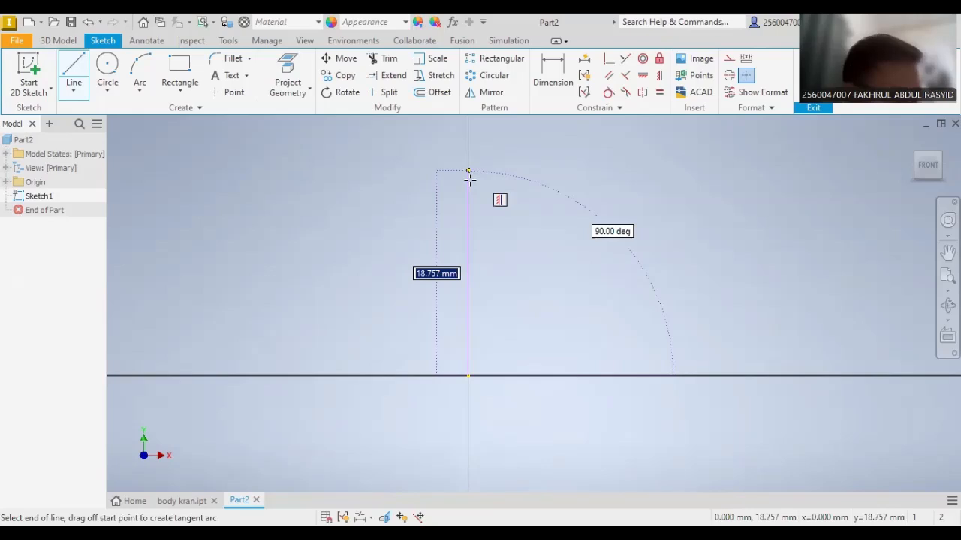
pyautogui.write('50')
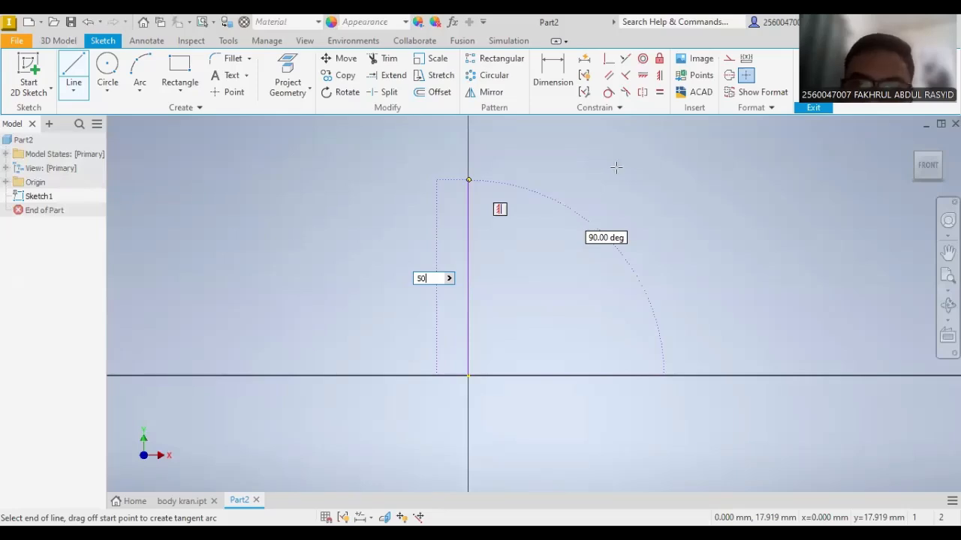
pyautogui.press('Return')
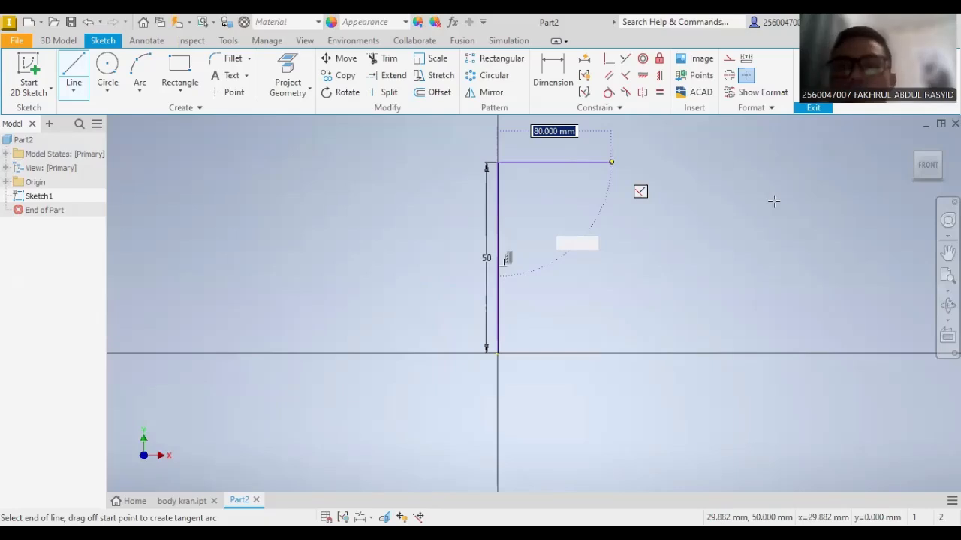
pyautogui.press('Return')
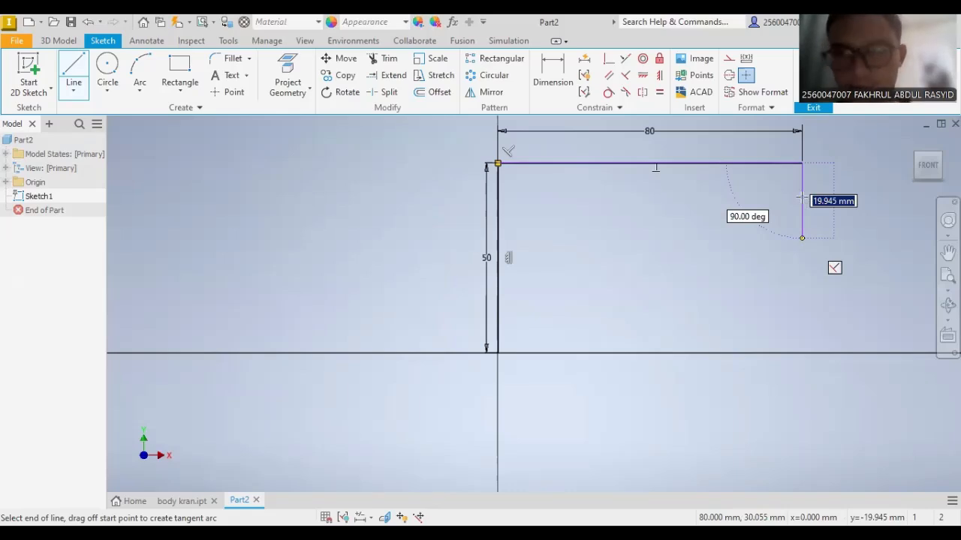
pyautogui.write('10')
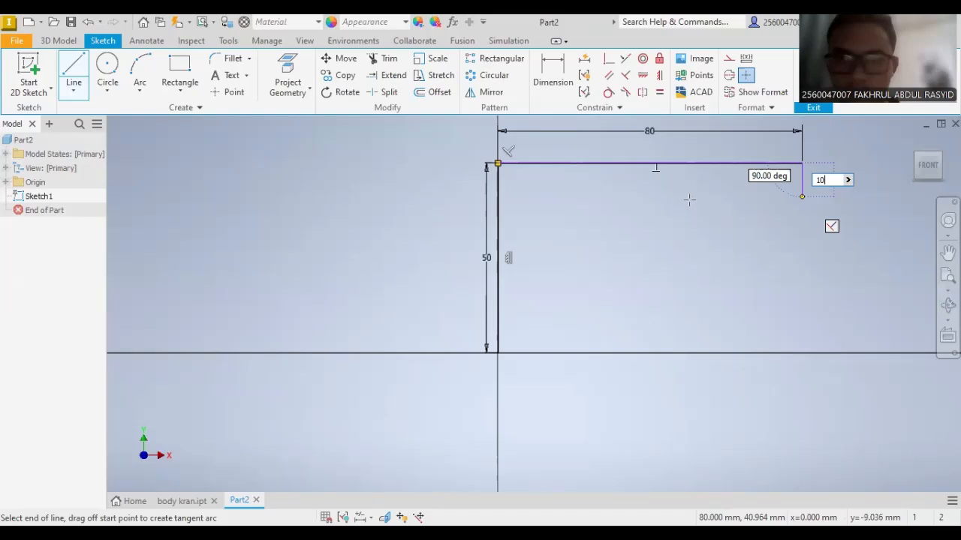
pyautogui.press('Return')
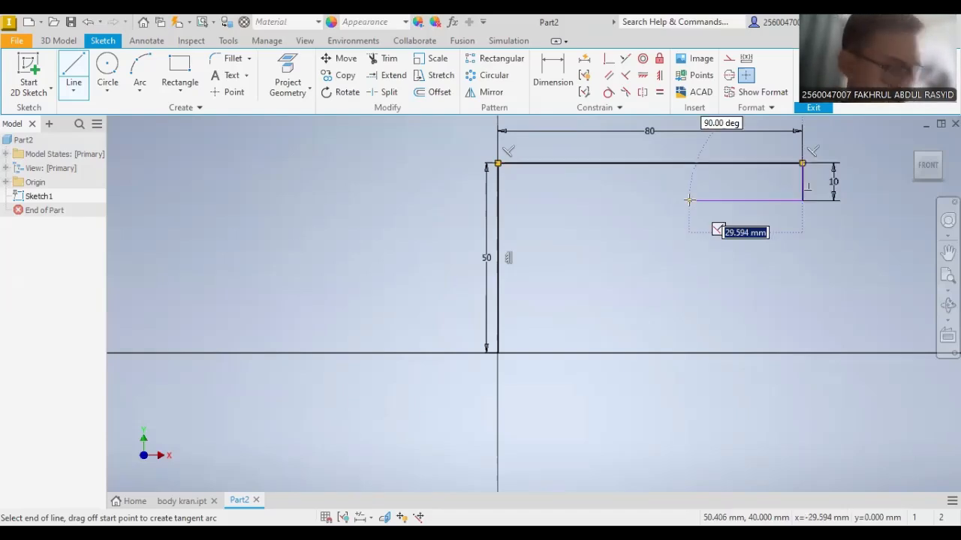
# - Try to continue the profile inward with a 30 mm horizontal line at the lower end of the 10 mm line, and delete it
pyautogui.click(689, 200)
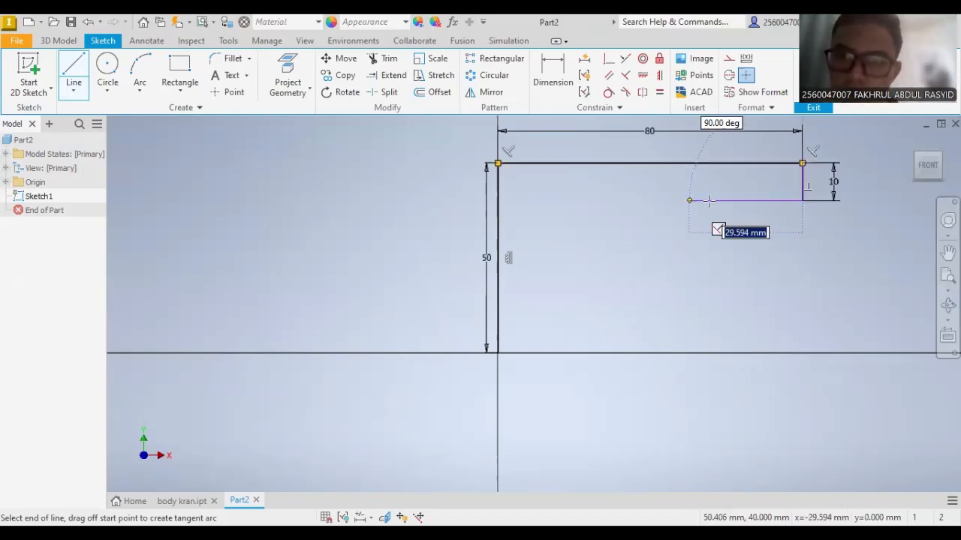
pyautogui.write('3')
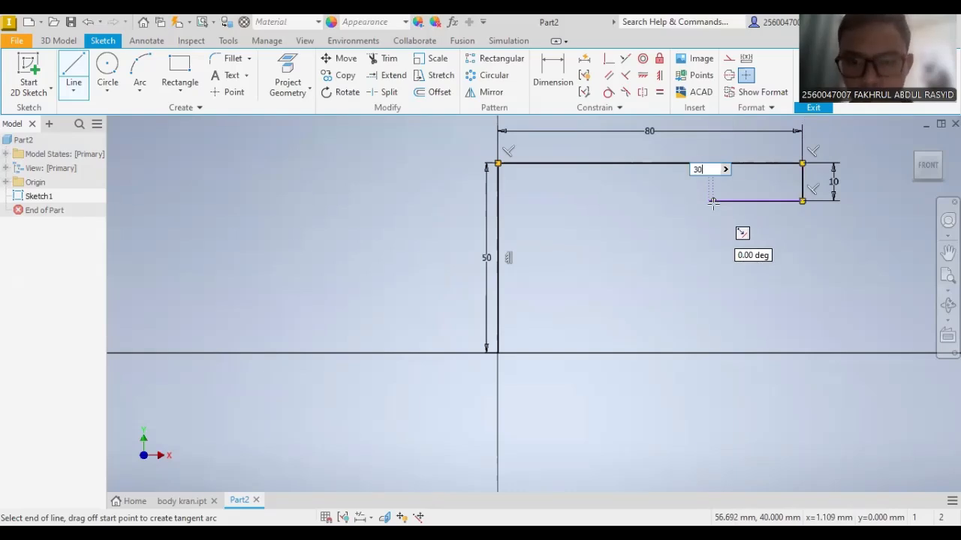
pyautogui.write('0')
pyautogui.press('Tab')
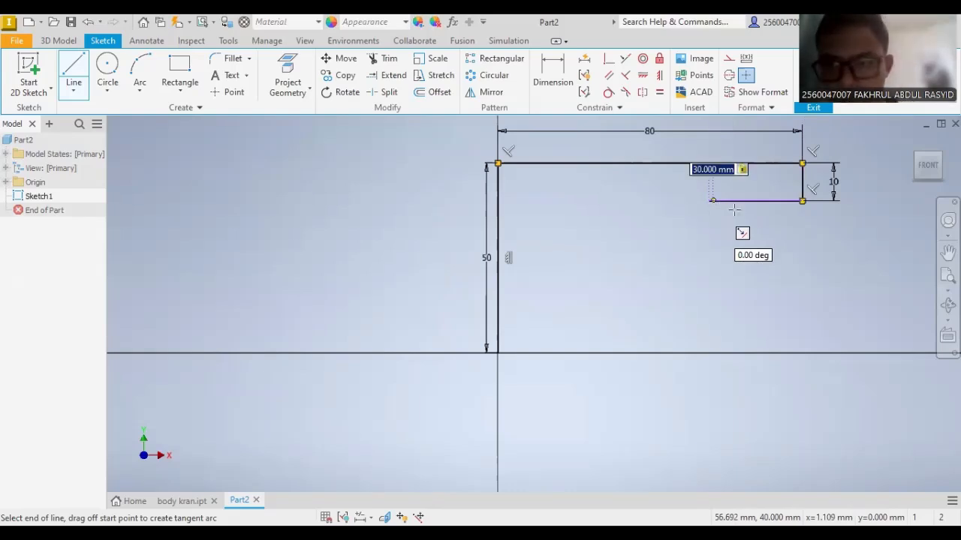
pyautogui.click(766, 207)
pyautogui.press('Escape')
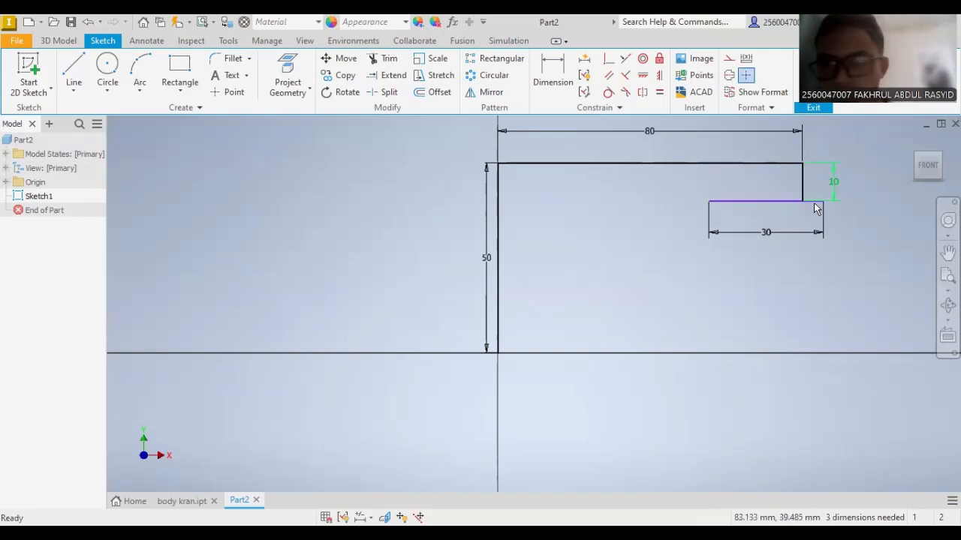
pyautogui.click(777, 205)
pyautogui.press('Delete')
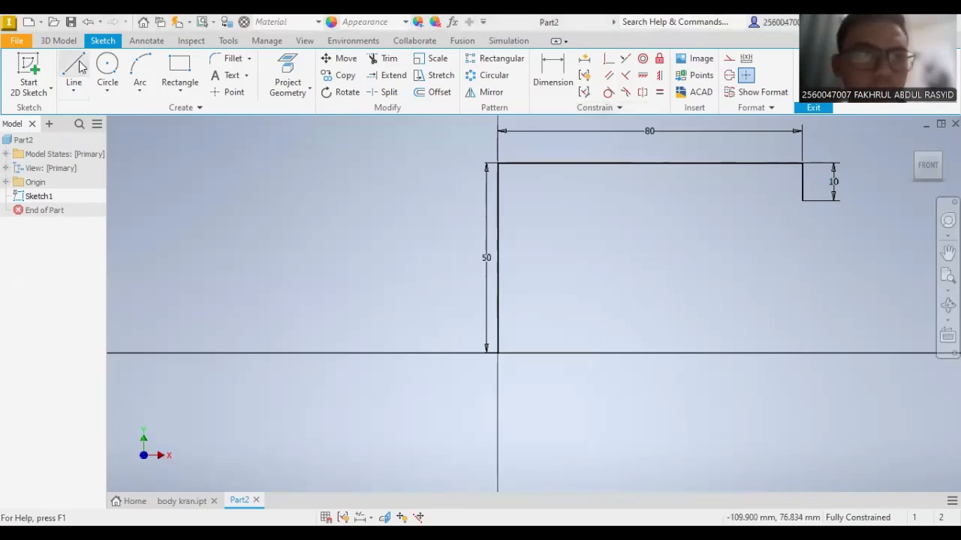
# - Try again to draw a 30 mm line inward from the free end of the 10 mm line
pyautogui.press('l')
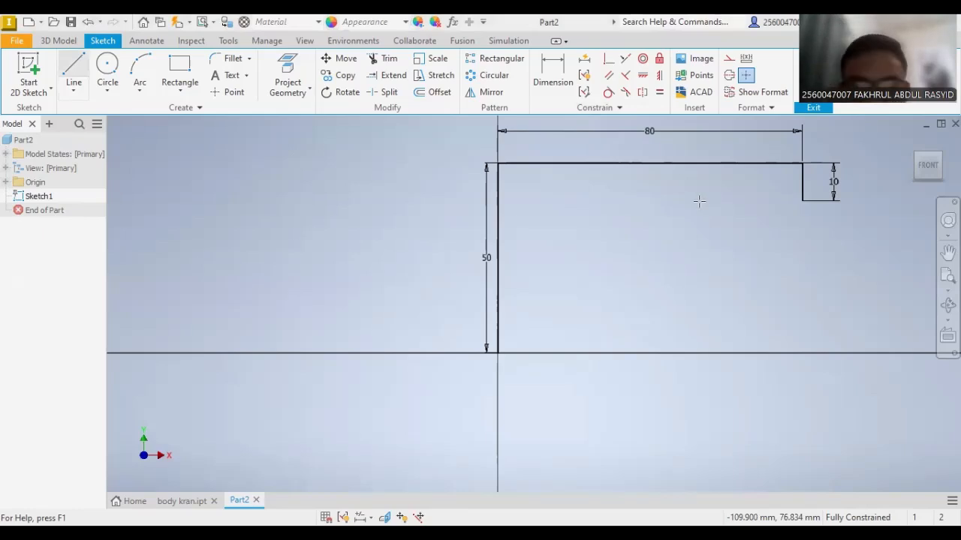
pyautogui.click(802, 202)
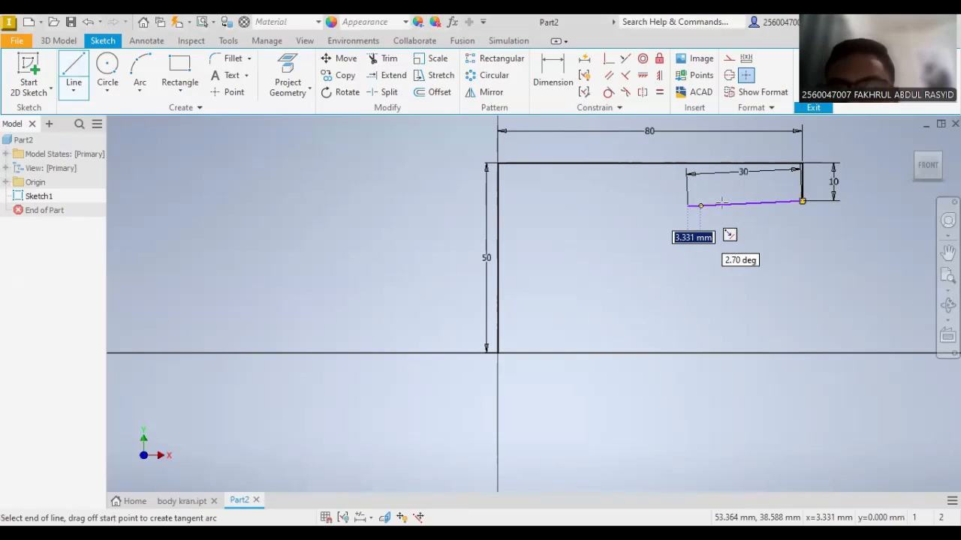
pyautogui.press('Escape')
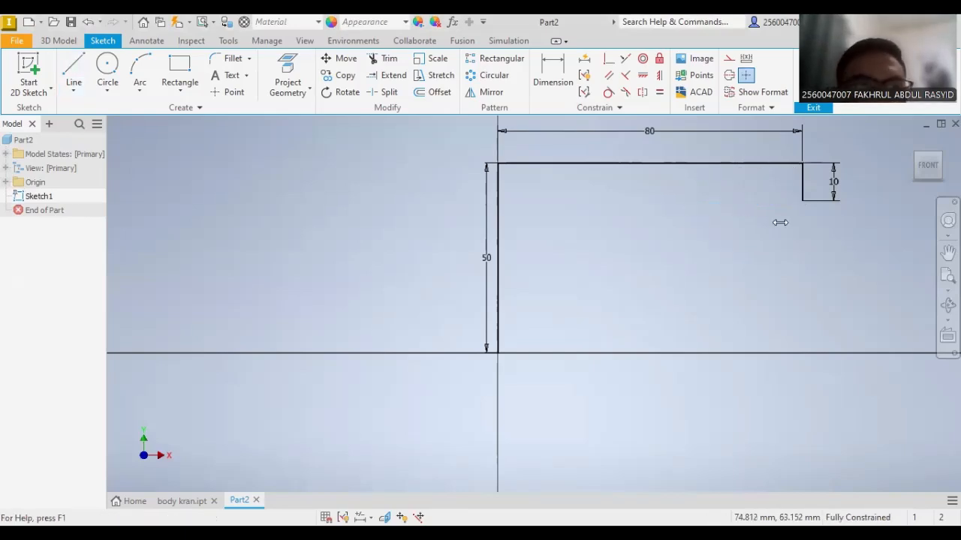
# - Draw a 30 mm horizontal line inward from the 10 mm edge's lower end and close the profile down and back to the origin
pyautogui.click(79, 74)
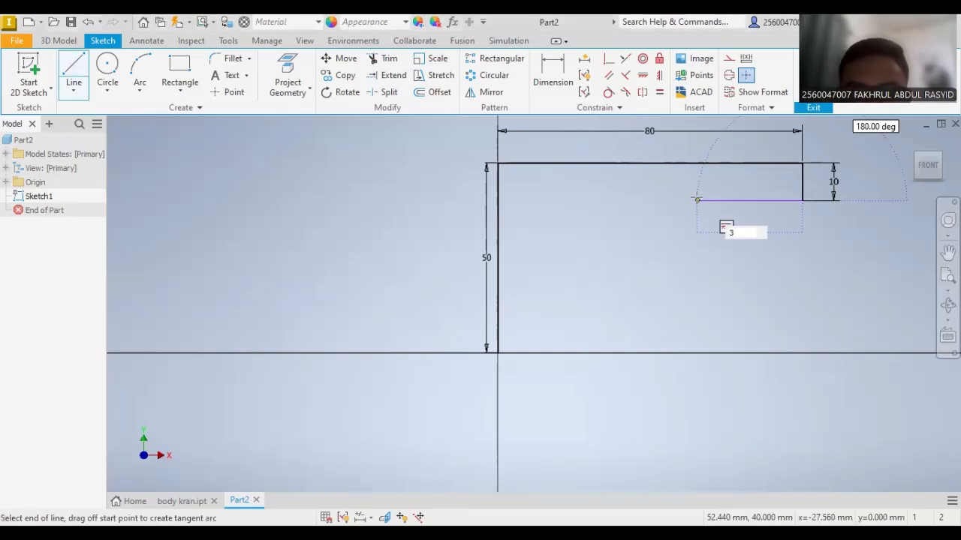
pyautogui.write('30')
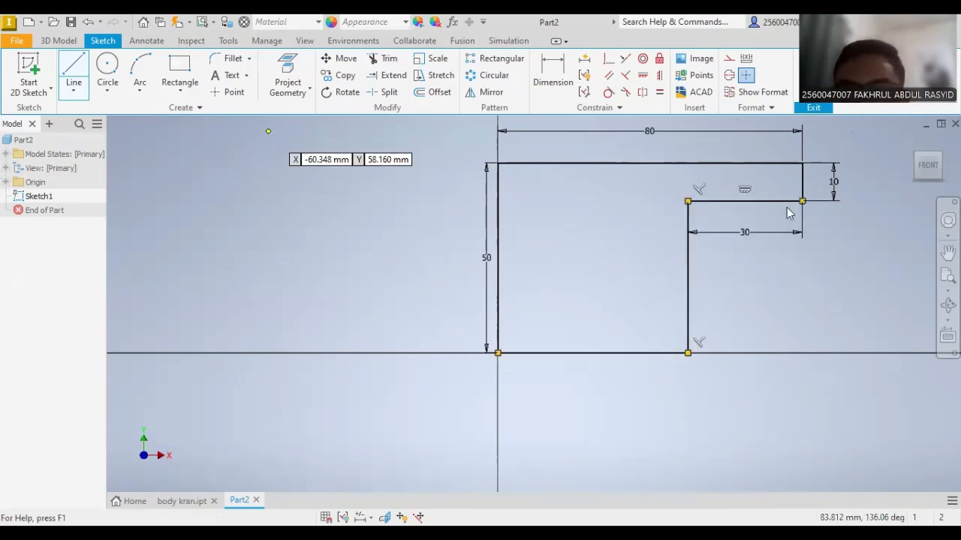
# - Fillet the profile's lower-left corner at the origin and set its radius to 20 mm
pyautogui.click(218, 60)
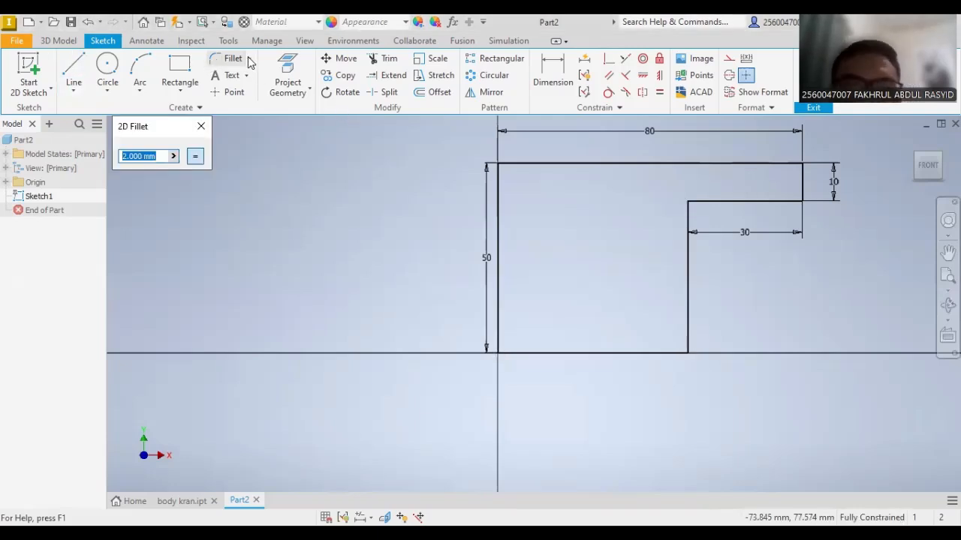
pyautogui.click(498, 341)
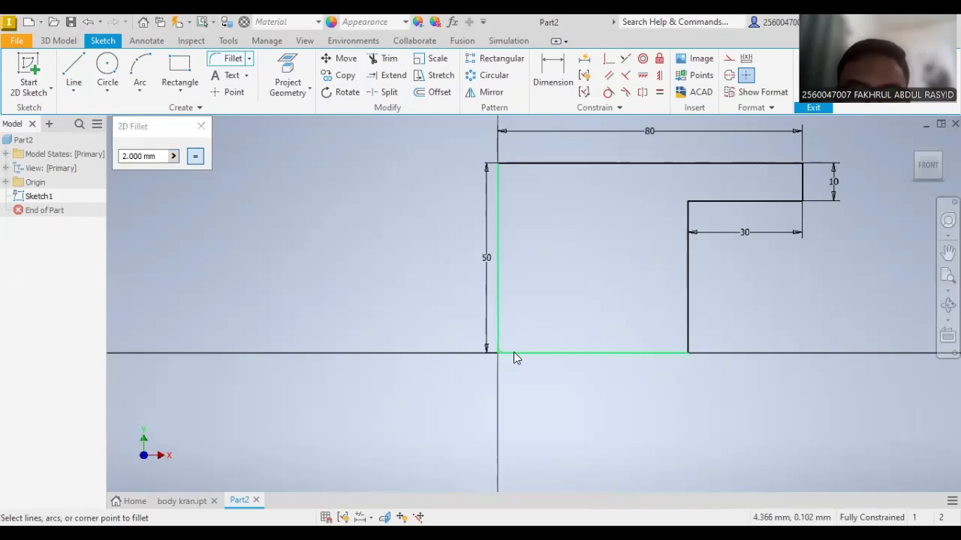
pyautogui.click(514, 353)
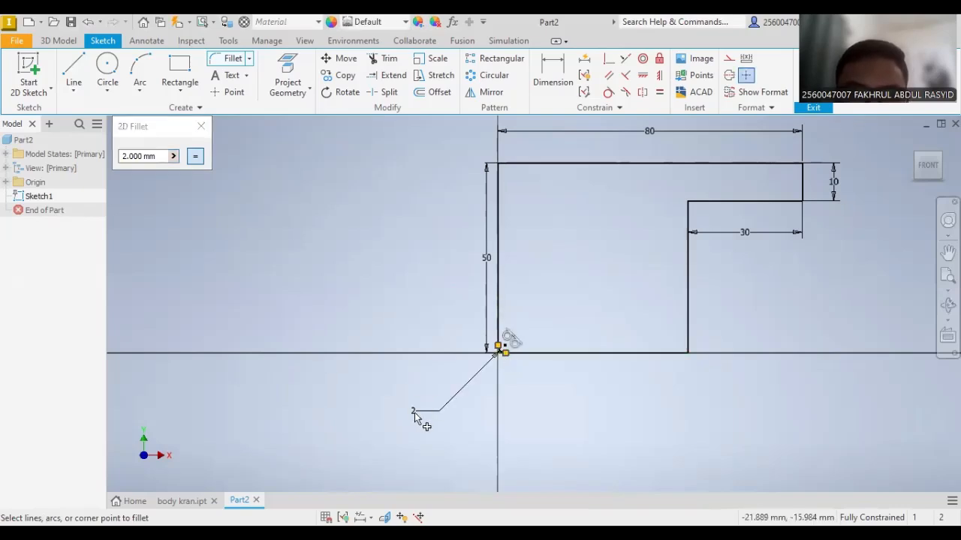
pyautogui.doubleClick(159, 156)
pyautogui.write('20')
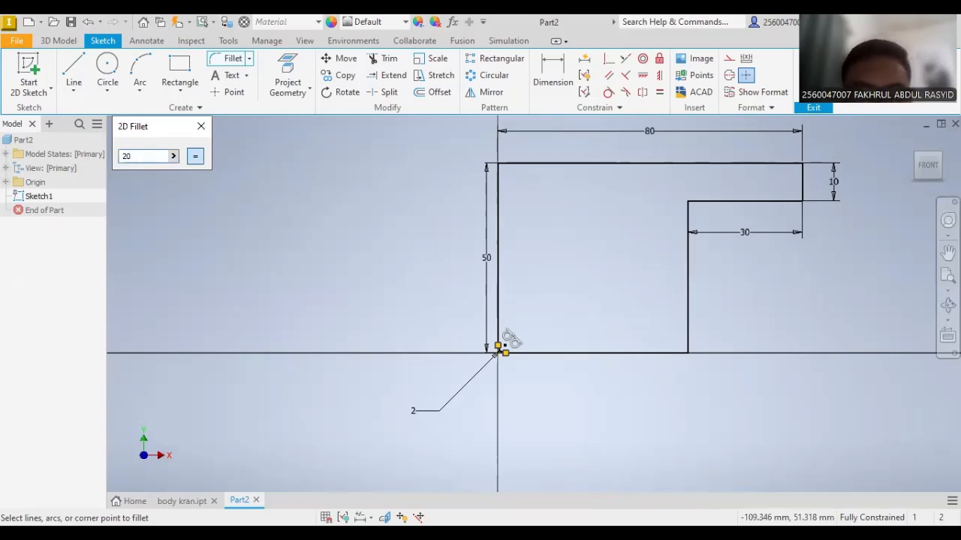
pyautogui.press('Escape')
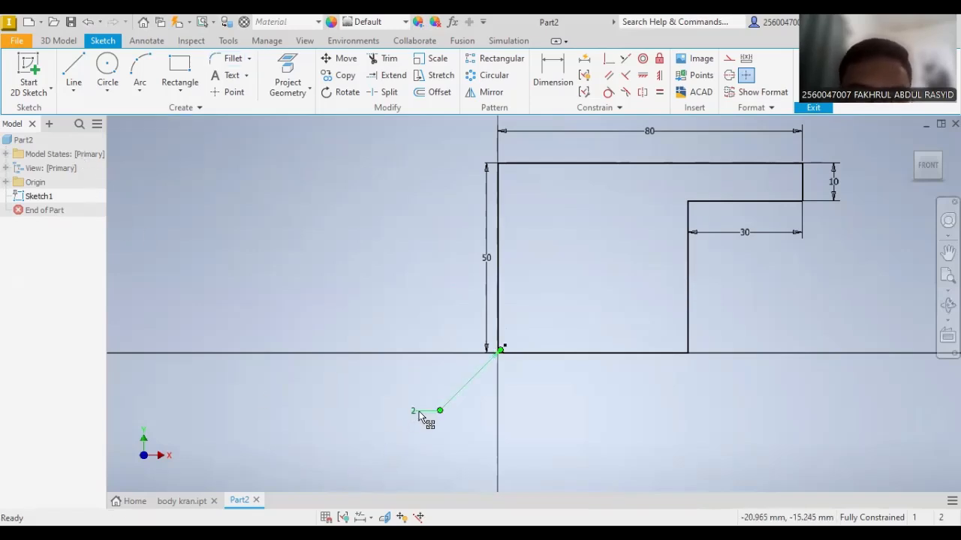
pyautogui.doubleClick(417, 413)
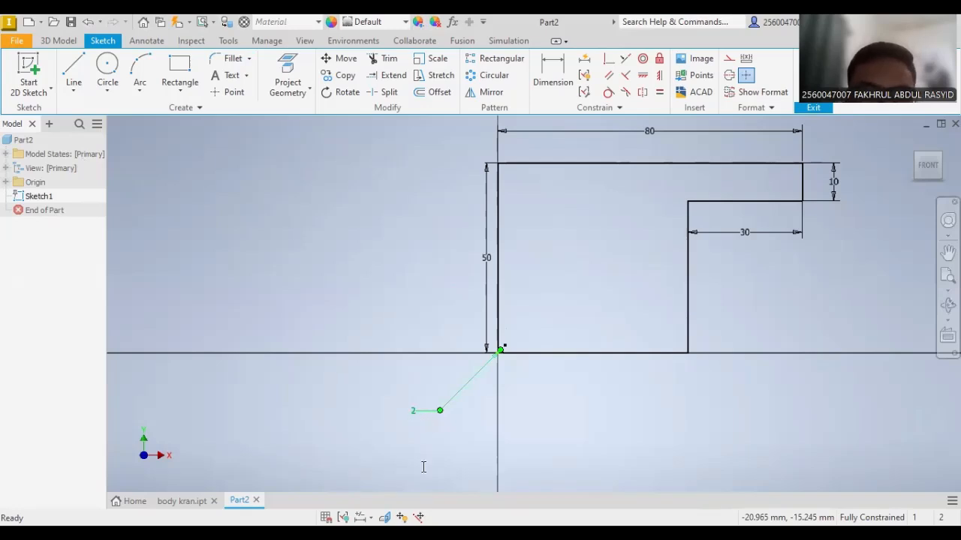
pyautogui.write('20')
pyautogui.press('Return')
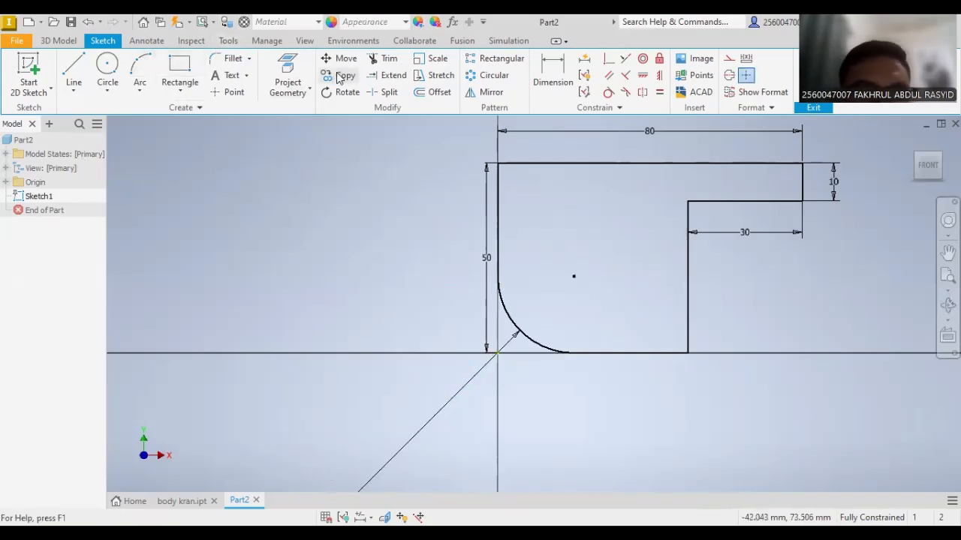
# - Fillet the profile's lower-right corner with a 20 mm radius
pyautogui.click(225, 60)
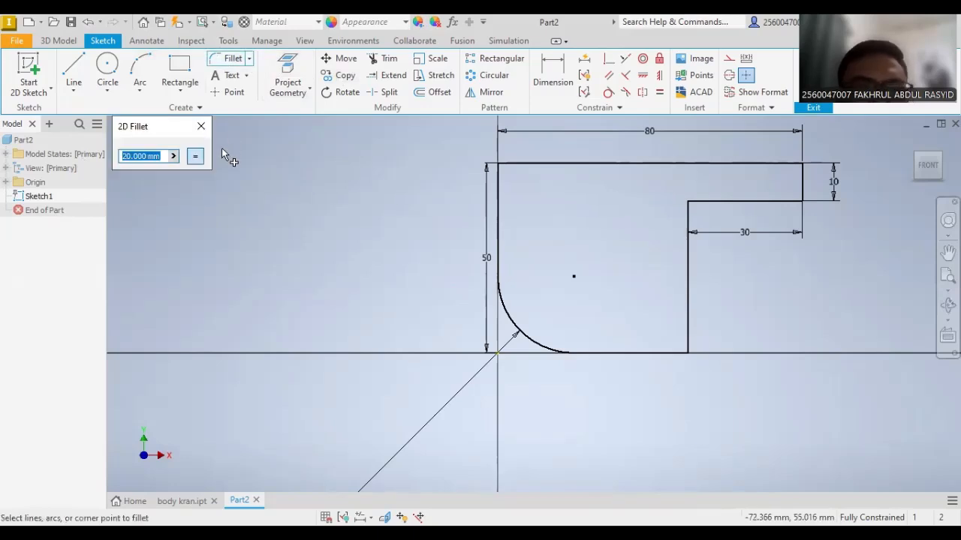
pyautogui.click(689, 301)
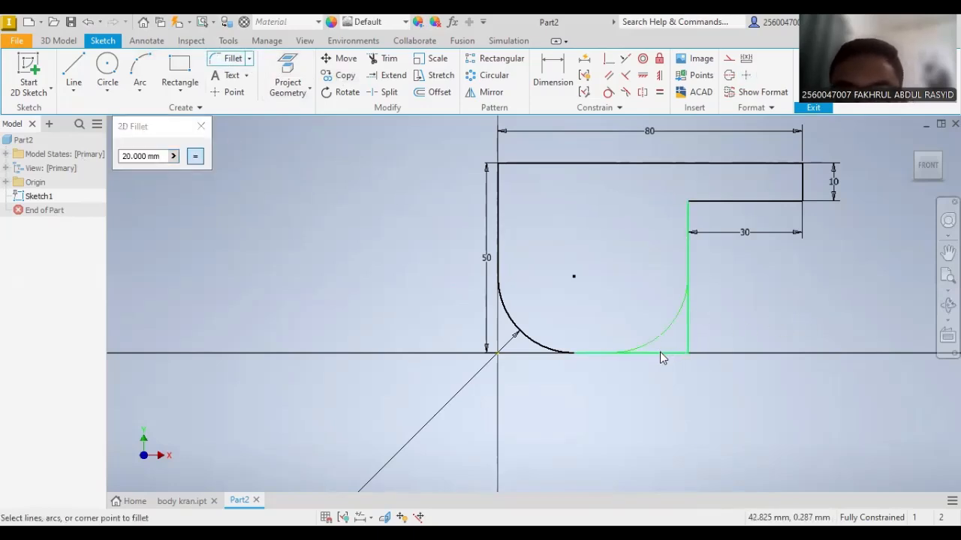
pyautogui.click(659, 352)
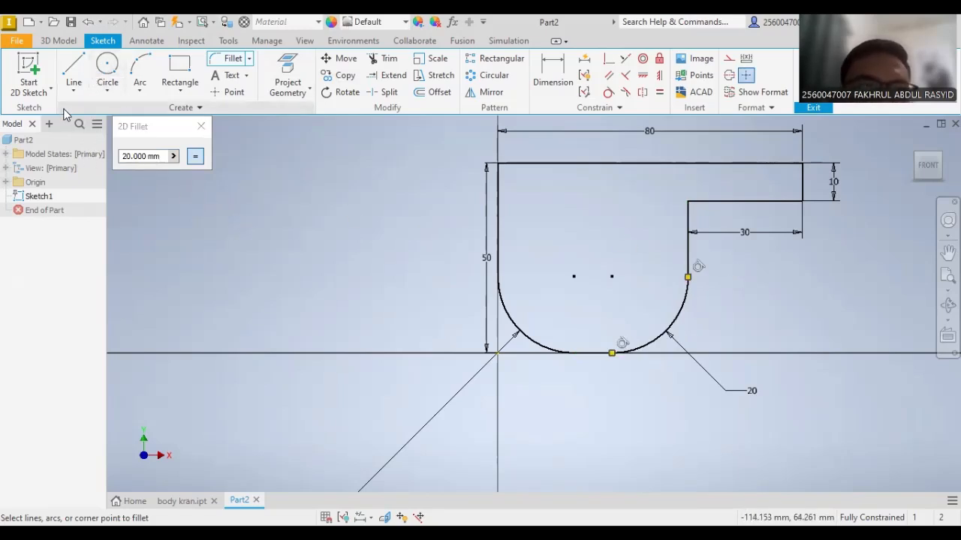
# - Extrude the closed profile 50 mm from the sketch plane
pyautogui.click(58, 40)
pyautogui.click(74, 75)
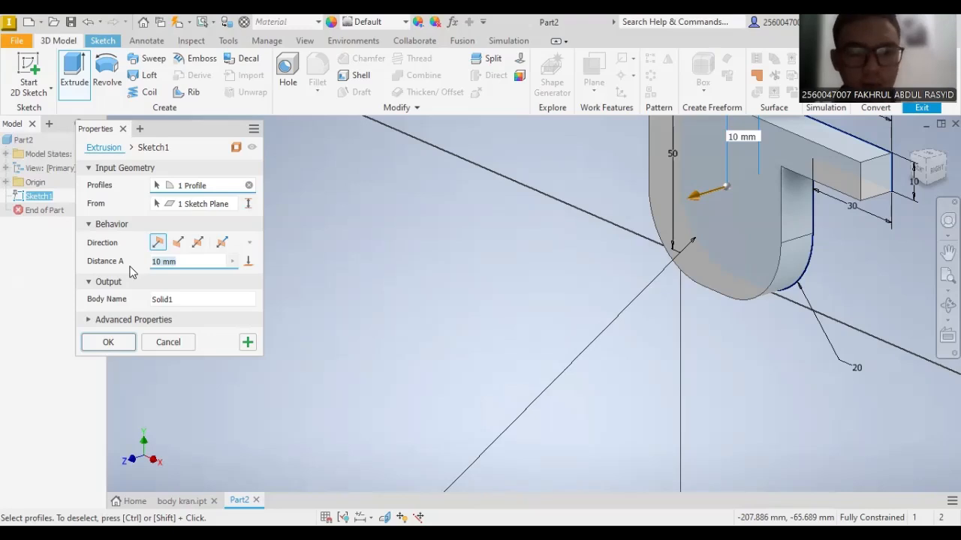
pyautogui.write('50')
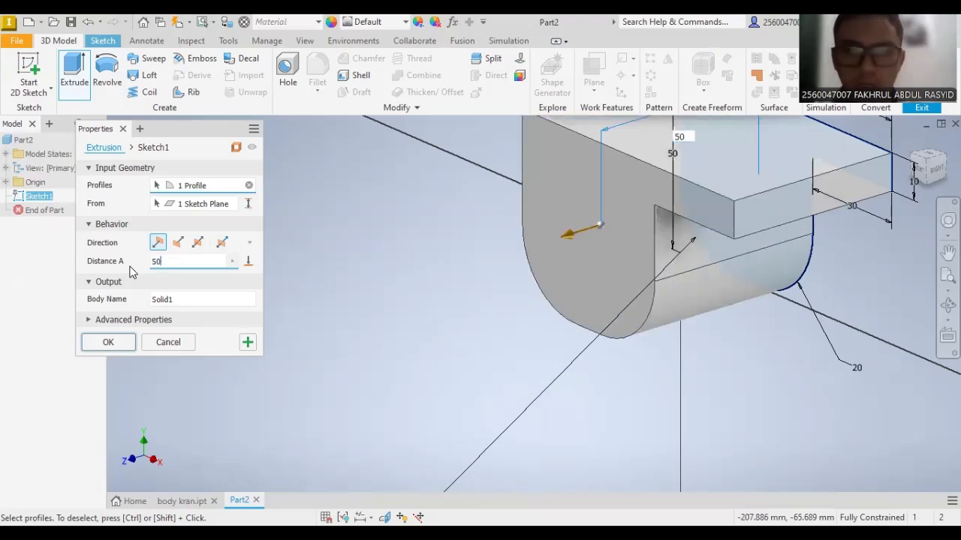
pyautogui.press('Return')
# - Examine the extruded body from several angles, ending with a close view straight onto its front face
pyautogui.scroll(-5, 376, 223)
pyautogui.scroll(6, 412, 226)
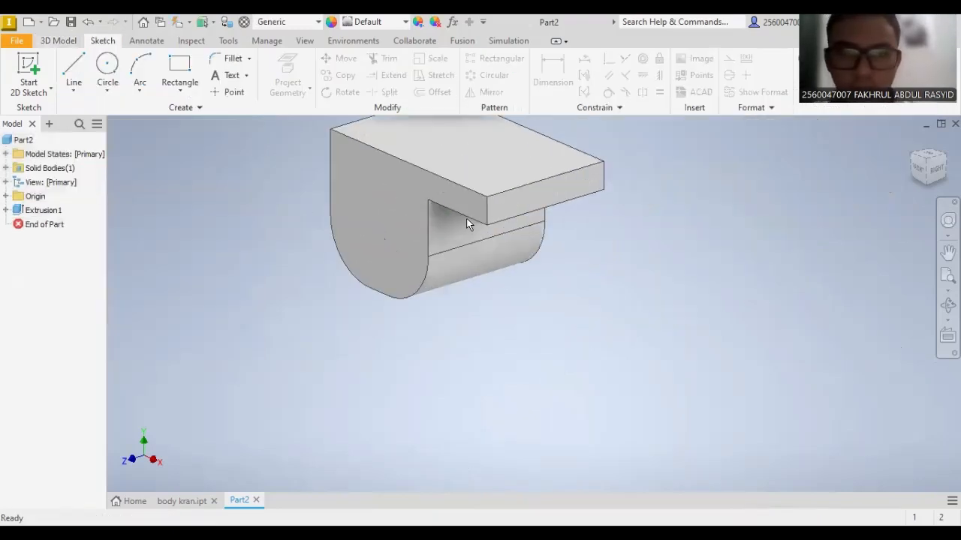
pyautogui.moveTo(481, 224); pyautogui.dragTo(610, 275, button='middle')
pyautogui.click(929, 169)
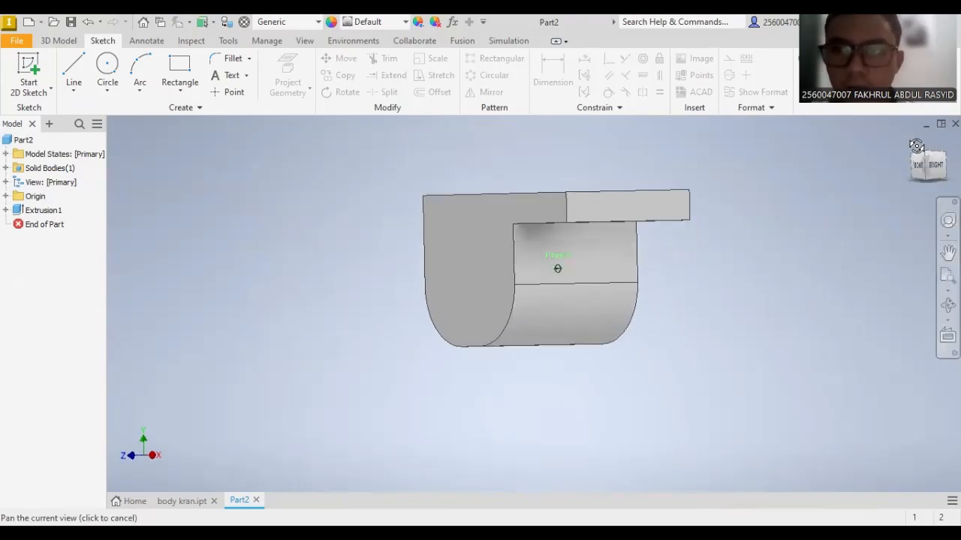
pyautogui.moveTo(558, 269)
pyautogui.keyDown('shift'); pyautogui.mouseDown(button='middle')
pyautogui.moveTo(564, 239)
pyautogui.moveTo(553, 312)
pyautogui.moveTo(529, 240)
pyautogui.mouseUp(button='middle'); pyautogui.keyUp('shift')
pyautogui.moveTo(681, 244)
pyautogui.keyDown('shift'); pyautogui.mouseDown(button='middle')
pyautogui.moveTo(671, 421)
pyautogui.moveTo(789, 274)
pyautogui.moveTo(794, 203)
pyautogui.moveTo(824, 148)
pyautogui.mouseUp(button='middle'); pyautogui.keyUp('shift')
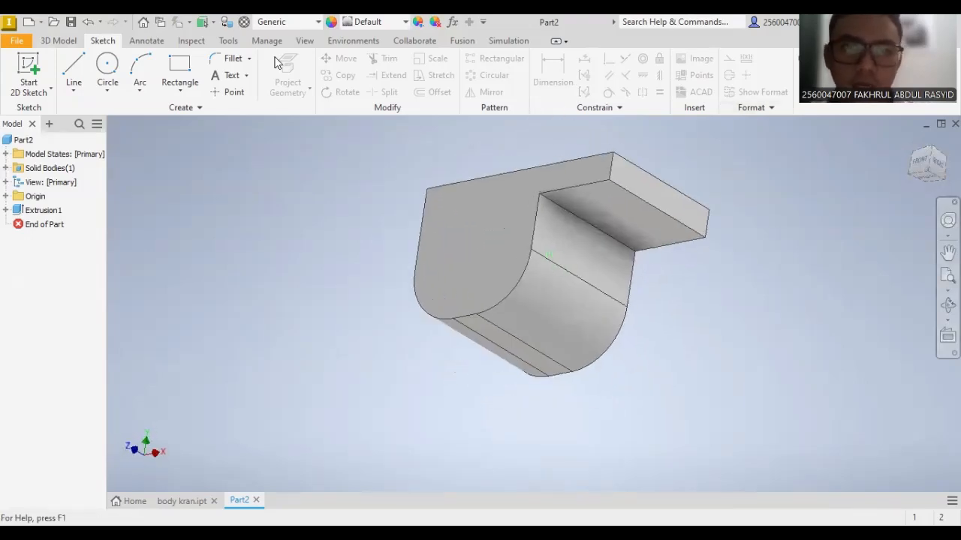
pyautogui.click(44, 211)
pyautogui.click(922, 162)
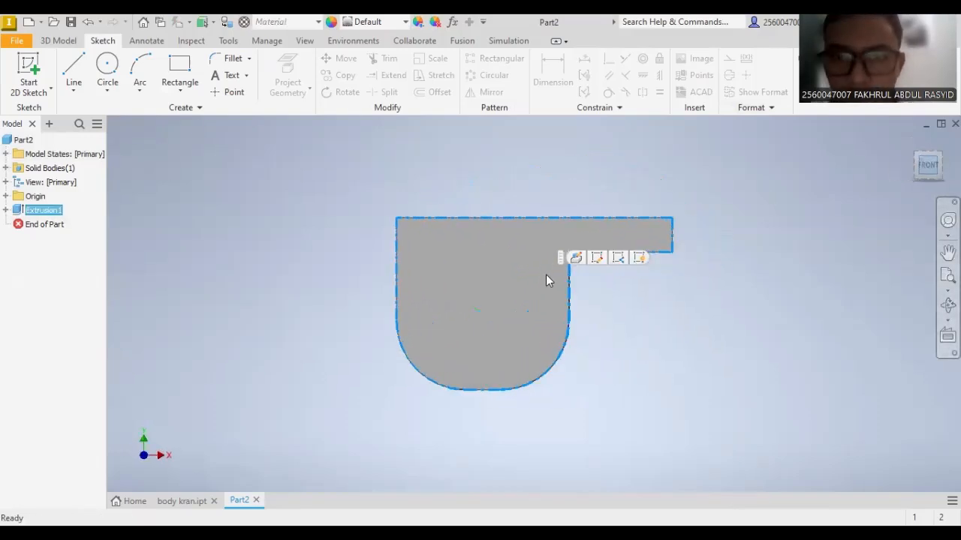
pyautogui.click(679, 323)
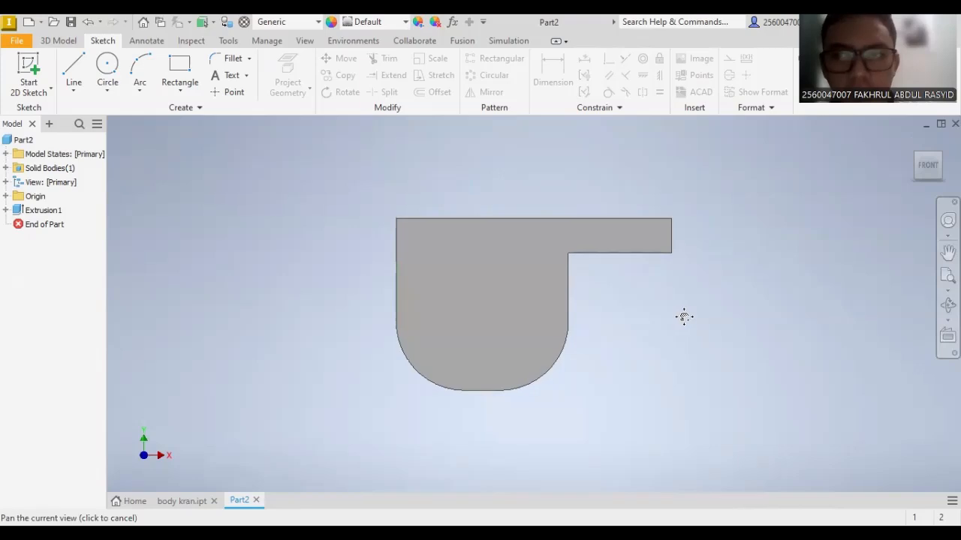
pyautogui.moveTo(682, 318); pyautogui.dragTo(757, 311, button='middle')
pyautogui.scroll(5, 650, 299)
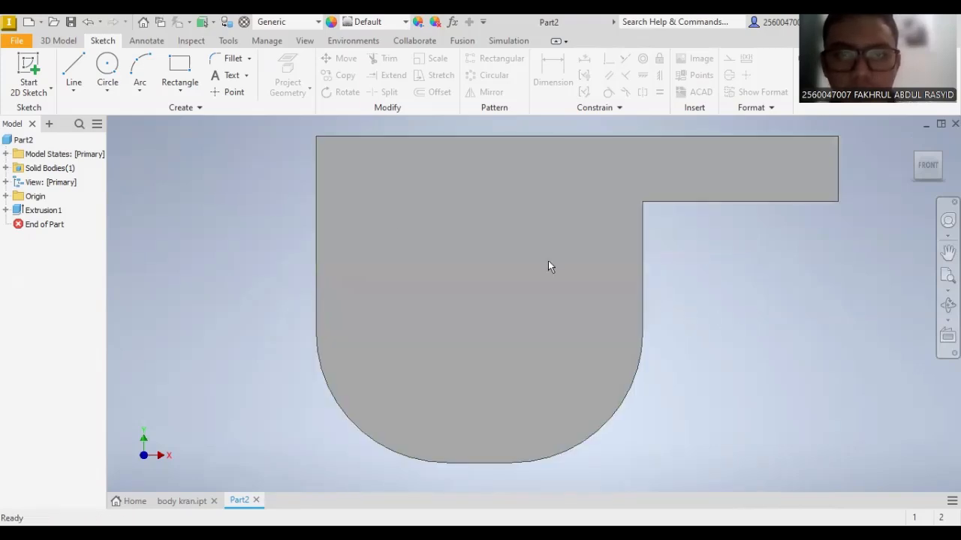
# - Sketch a circle on the body's front face and set its diameter to 3 mm
pyautogui.click(107, 68)
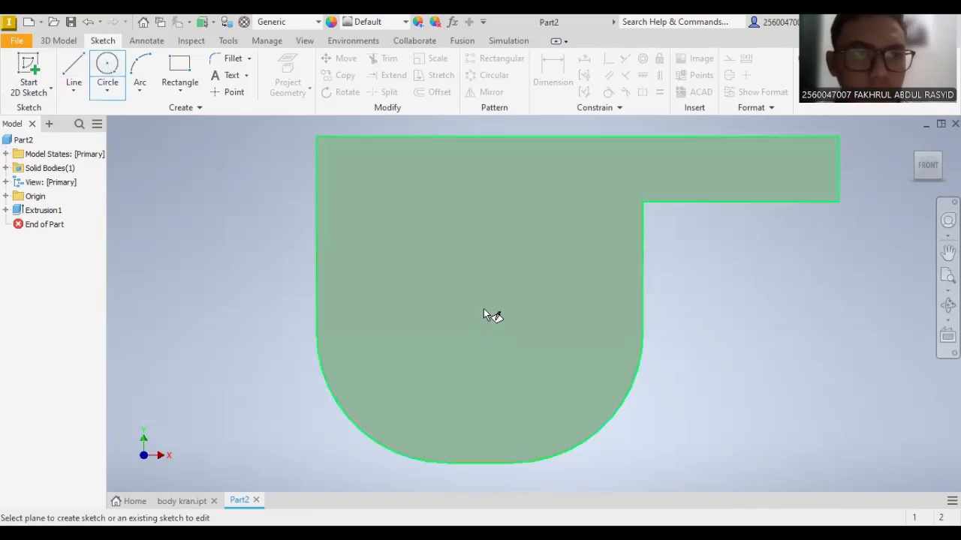
pyautogui.click(485, 270)
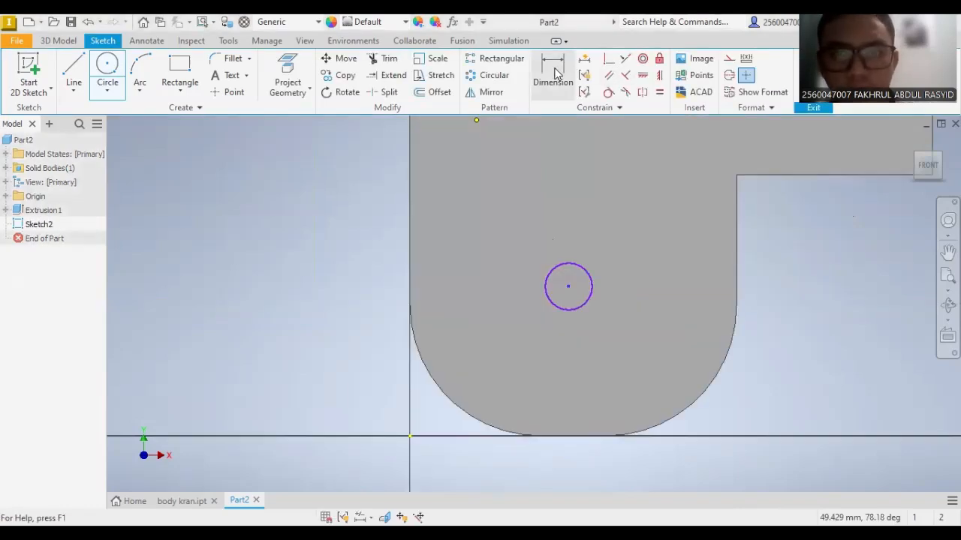
pyautogui.click(554, 73)
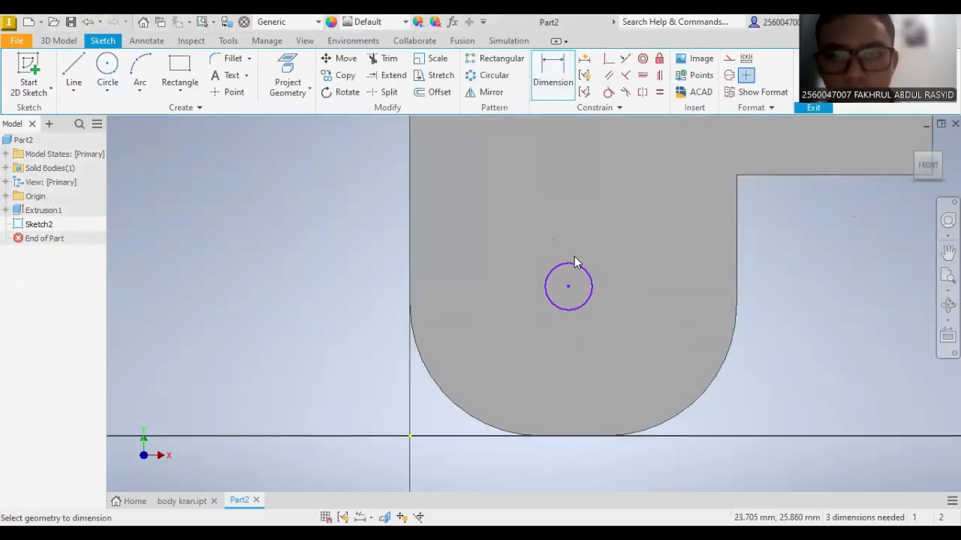
pyautogui.click(586, 272)
pyautogui.click(611, 260)
pyautogui.write('3')
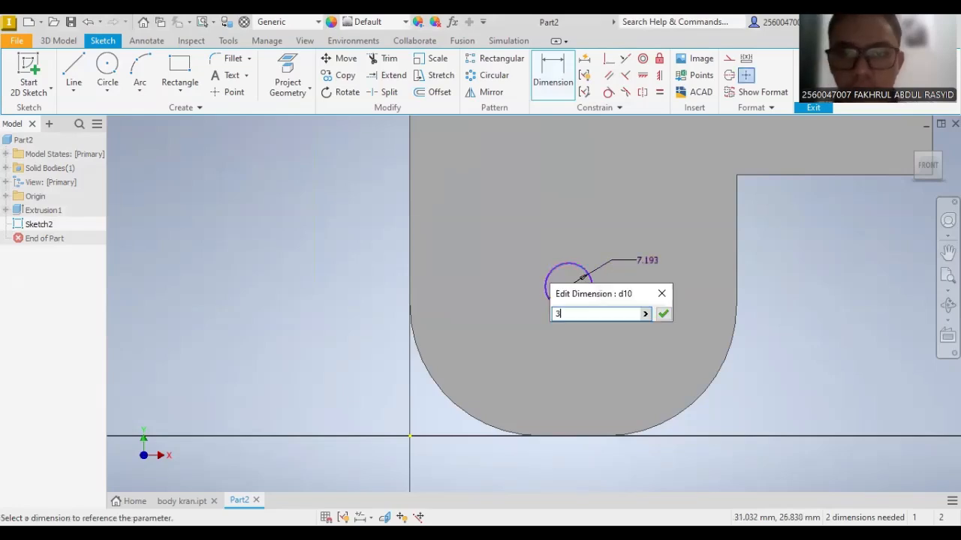
pyautogui.press('Return')
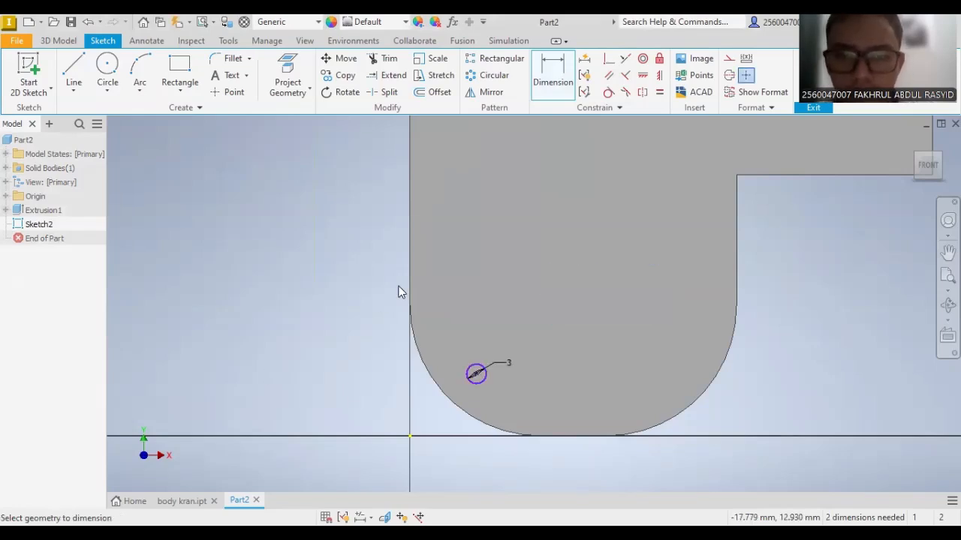
# - Dimension the circle's center 20 mm above the body's bottom edge
pyautogui.click(478, 375)
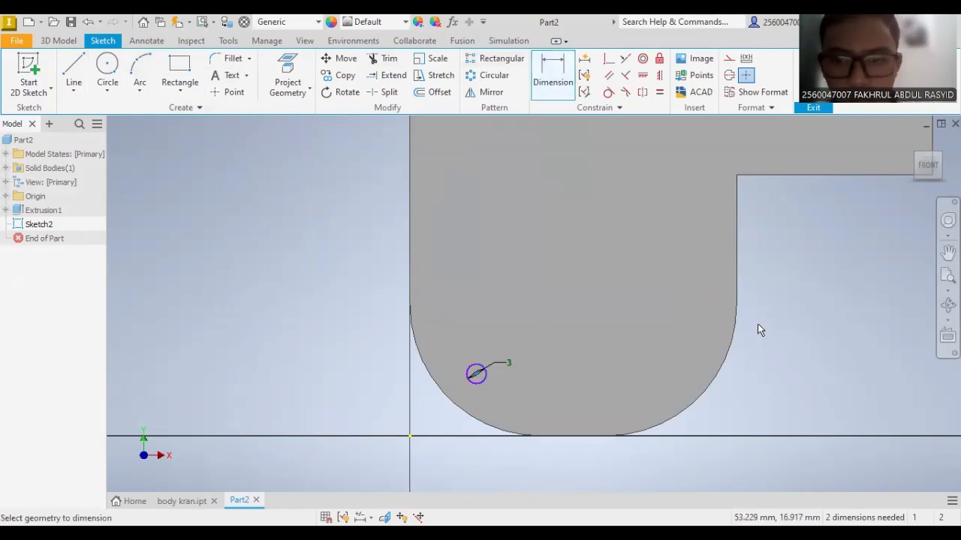
pyautogui.click(593, 435)
pyautogui.click(790, 394)
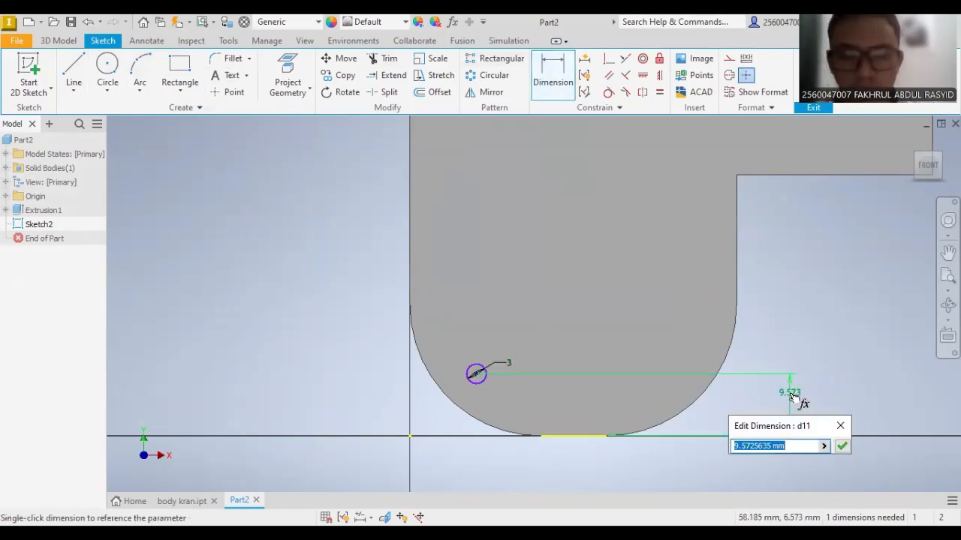
pyautogui.write('20')
pyautogui.press('Return')
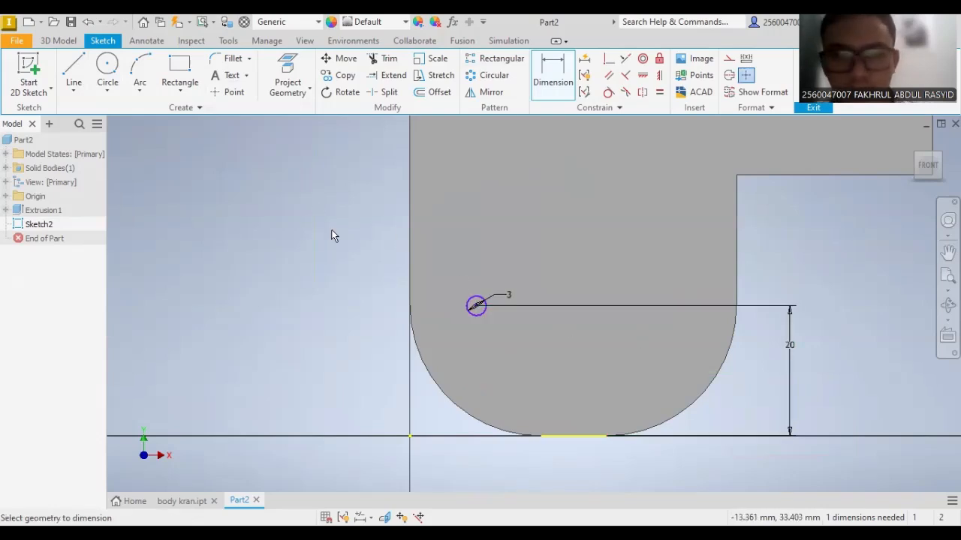
# - Dimension the circle's center 25 mm horizontally from the vertical edge below the overhanging arm
pyautogui.click(475, 307)
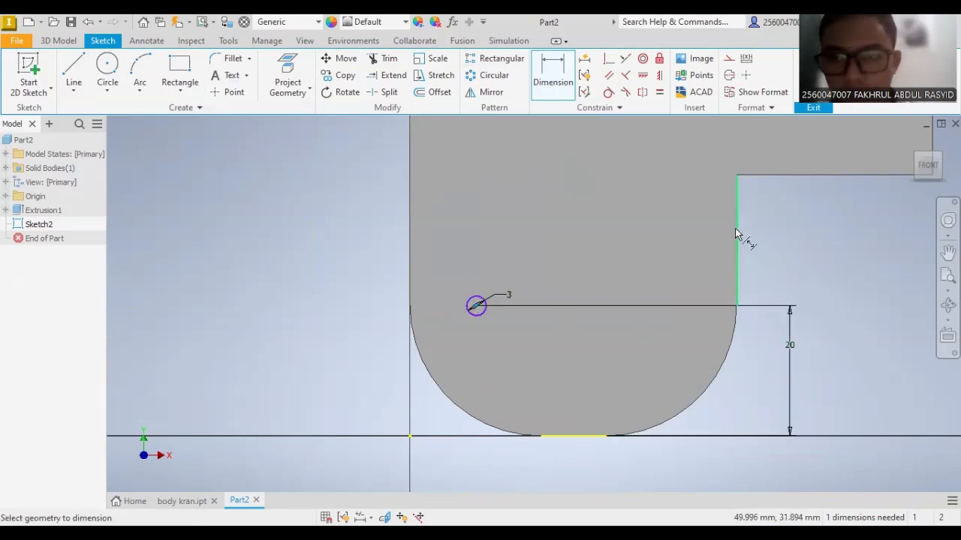
pyautogui.click(736, 228)
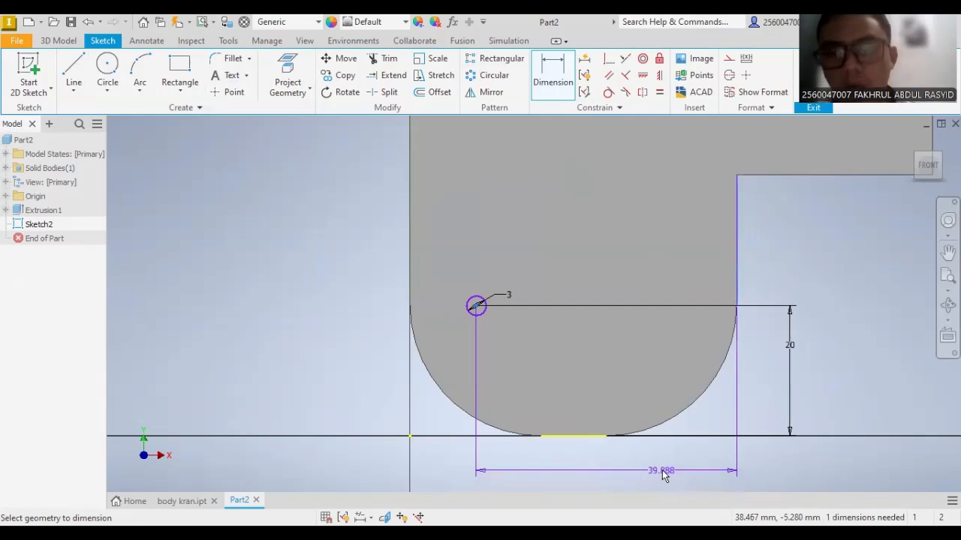
pyautogui.click(672, 475)
pyautogui.write('25')
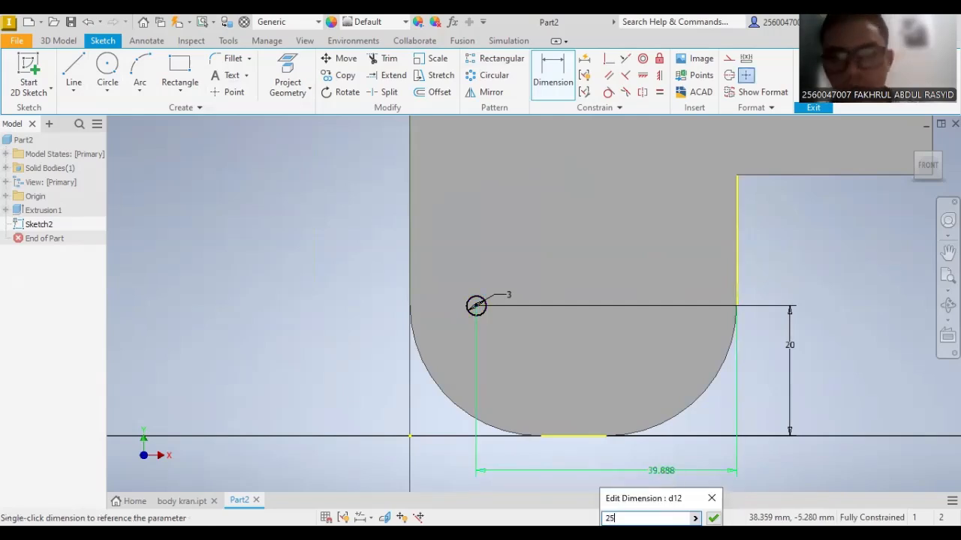
pyautogui.press('Return')
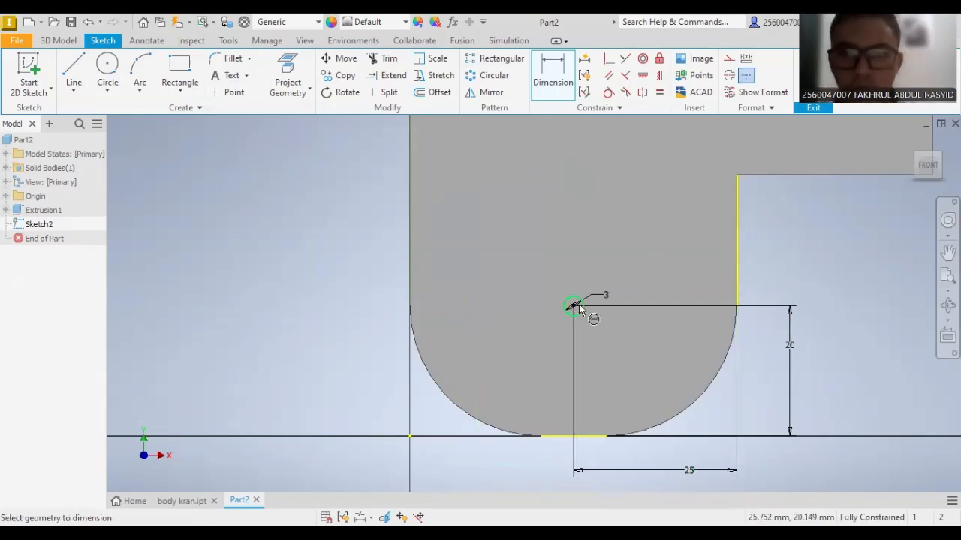
# - Extrude the 3 mm circle as a cut, directed into the body and extending through all
pyautogui.click(66, 41)
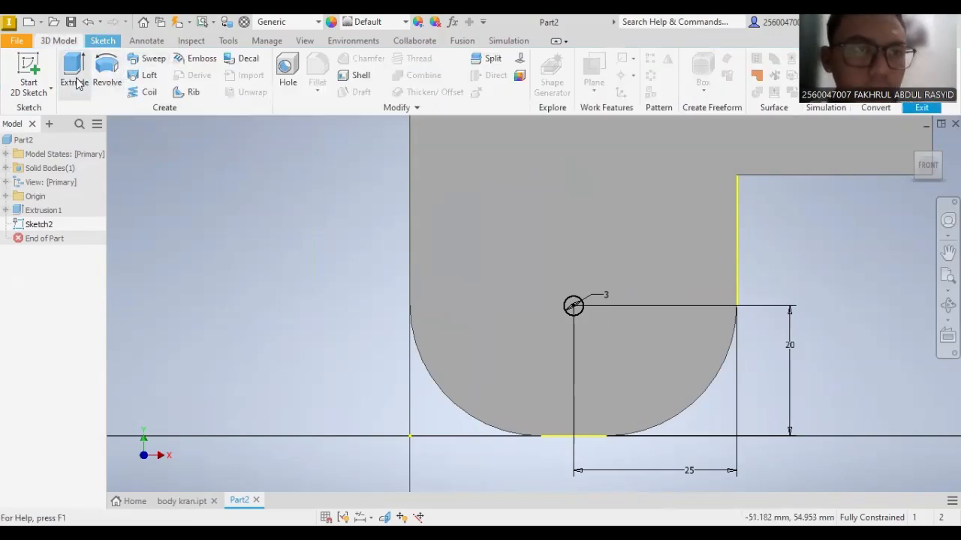
pyautogui.click(75, 81)
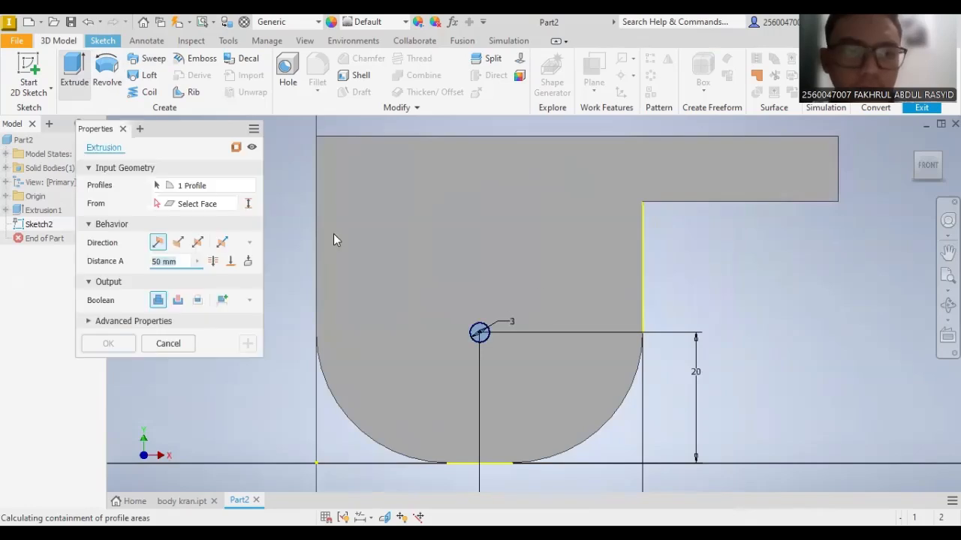
pyautogui.click(177, 300)
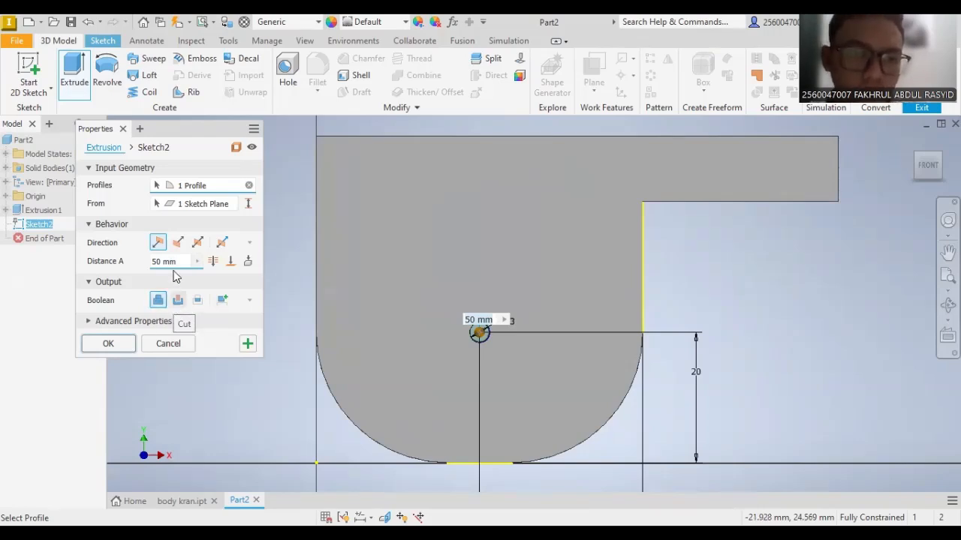
pyautogui.click(178, 242)
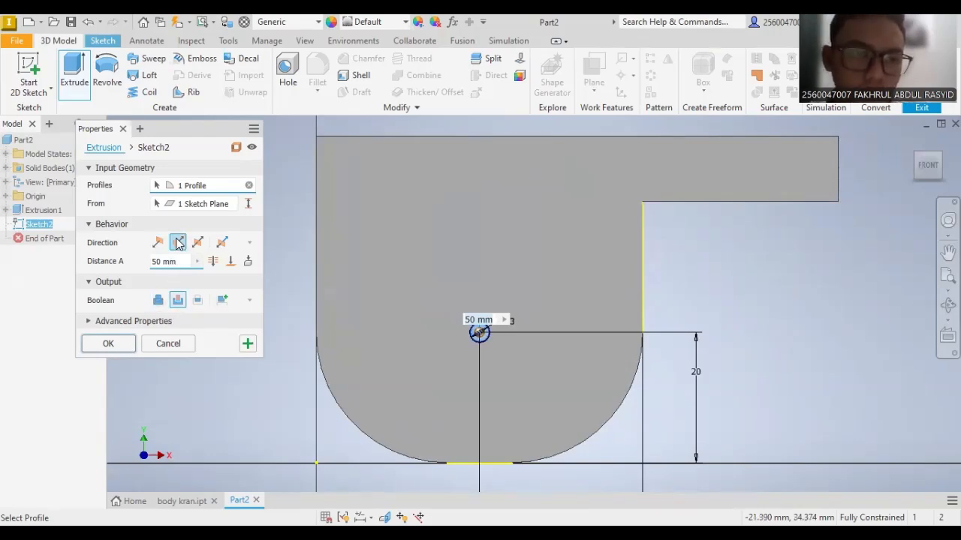
pyautogui.click(924, 171)
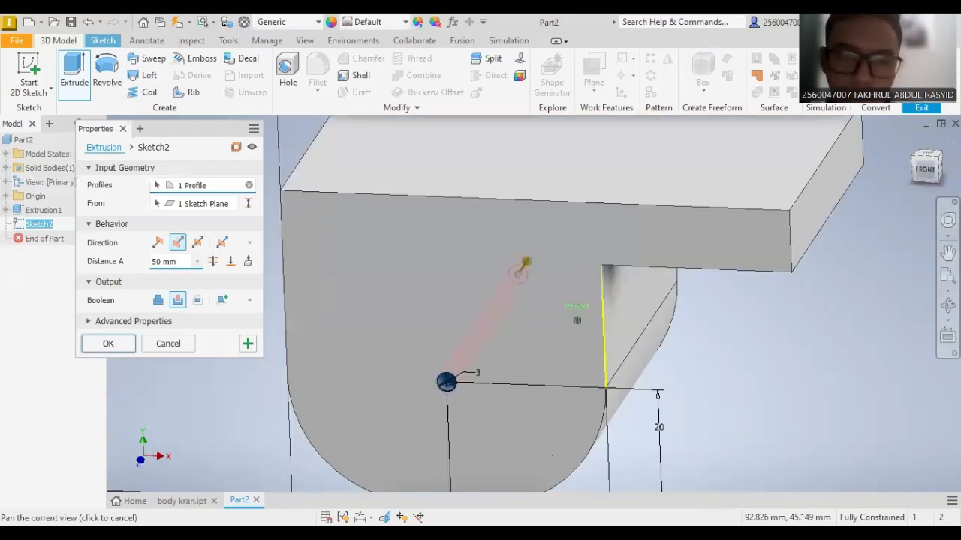
pyautogui.click(156, 244)
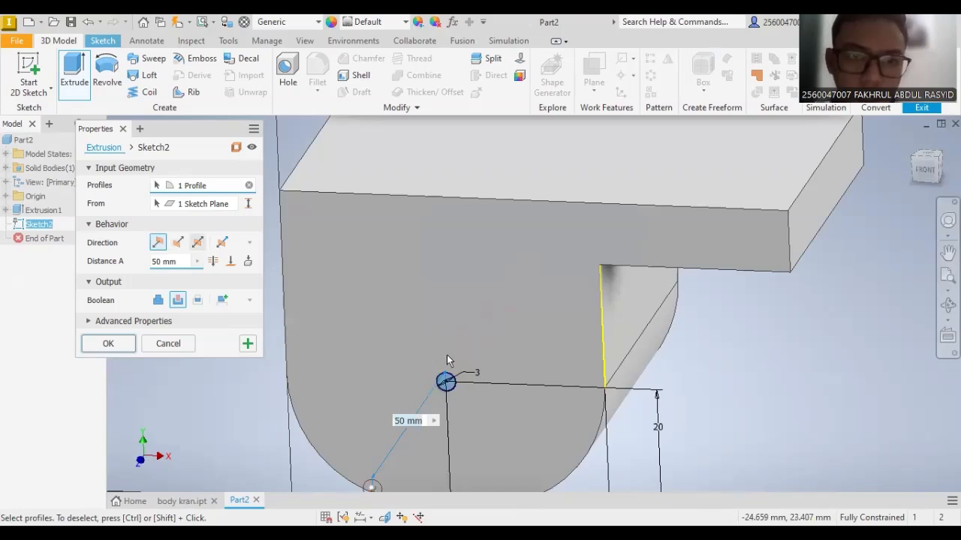
pyautogui.click(198, 243)
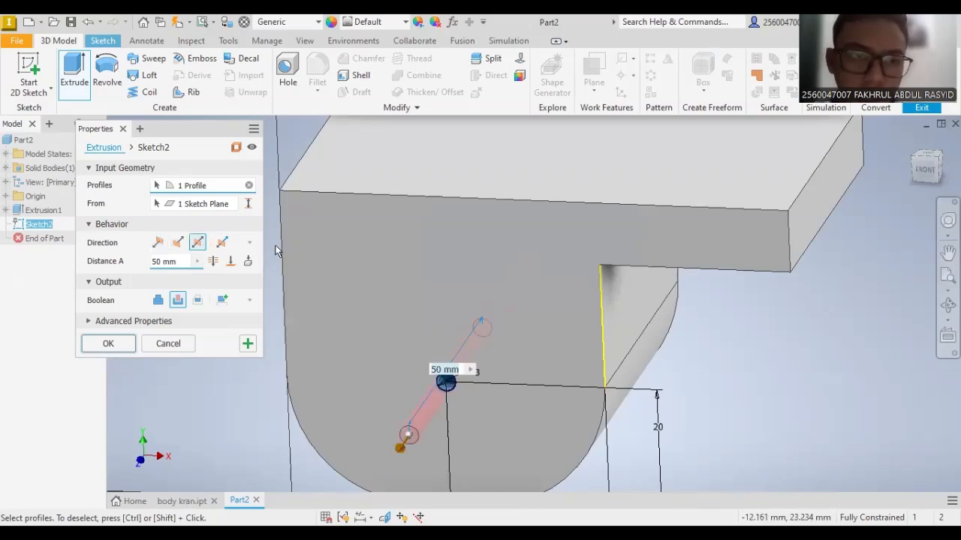
pyautogui.click(220, 244)
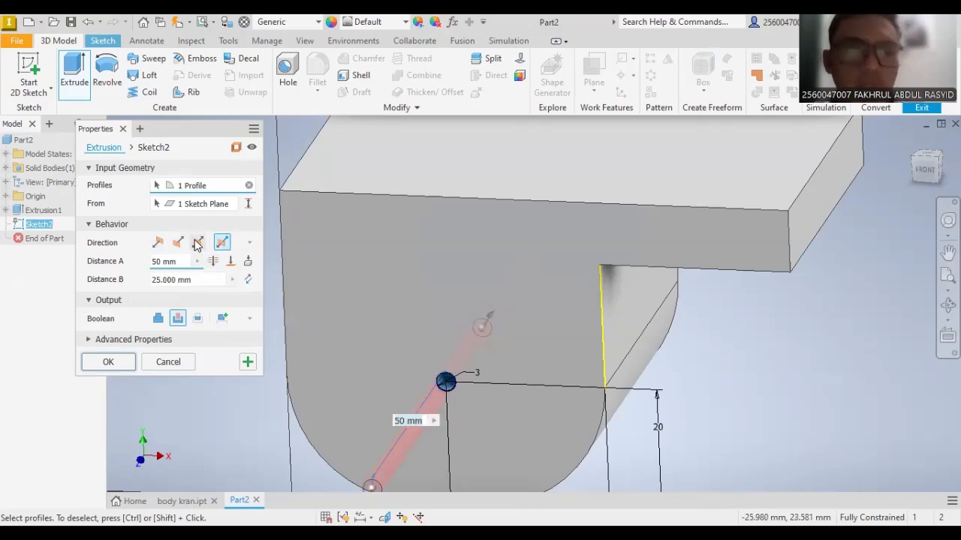
pyautogui.click(180, 241)
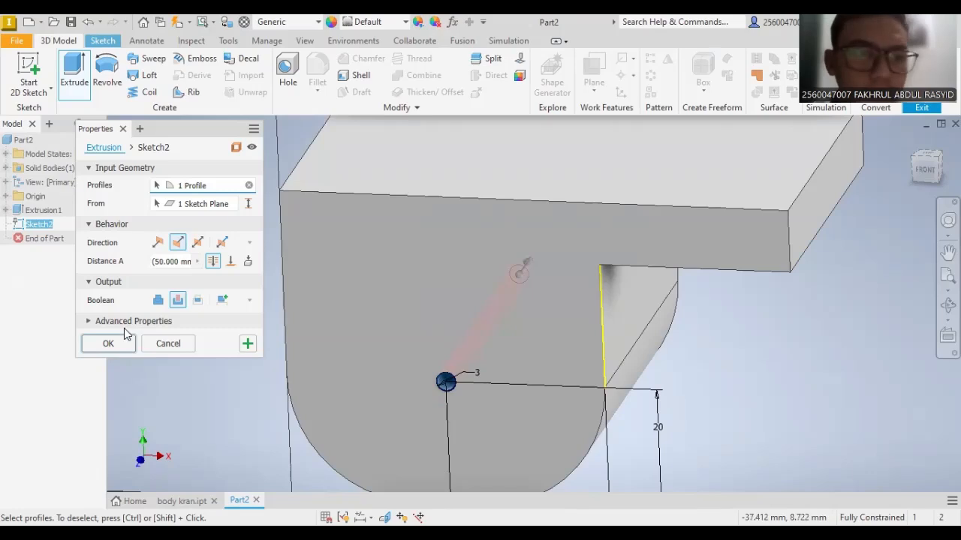
pyautogui.click(110, 344)
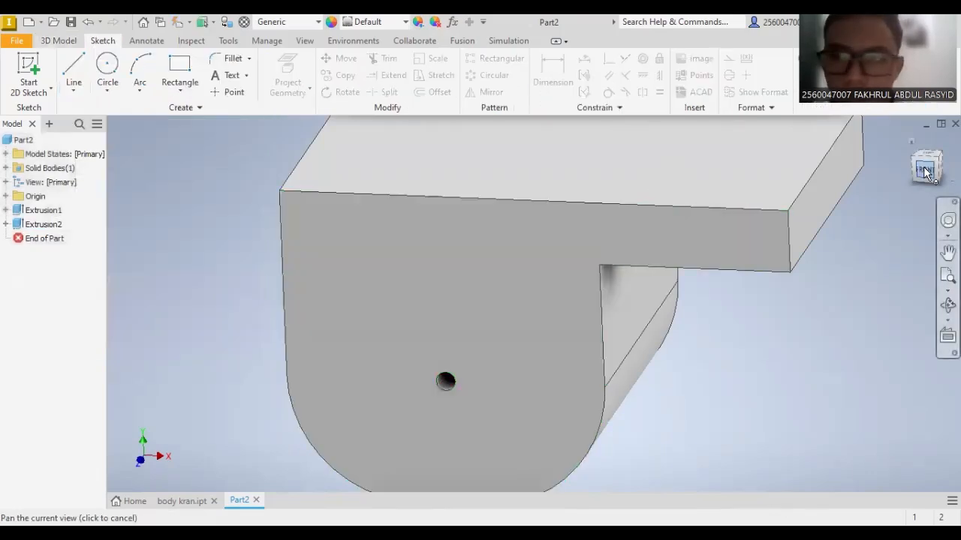
# - Start a new 2D sketch on the narrow flat strip between the rounded corners on the body's underside
pyautogui.keyDown('shift'); pyautogui.moveTo(918, 135); pyautogui.dragTo(911, 41, button='middle'); pyautogui.keyUp('shift')
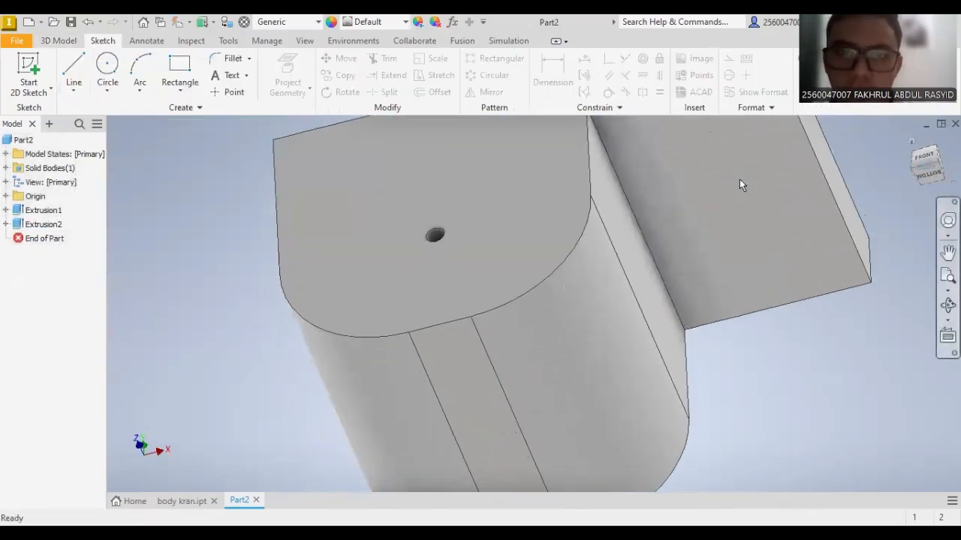
pyautogui.click(929, 186)
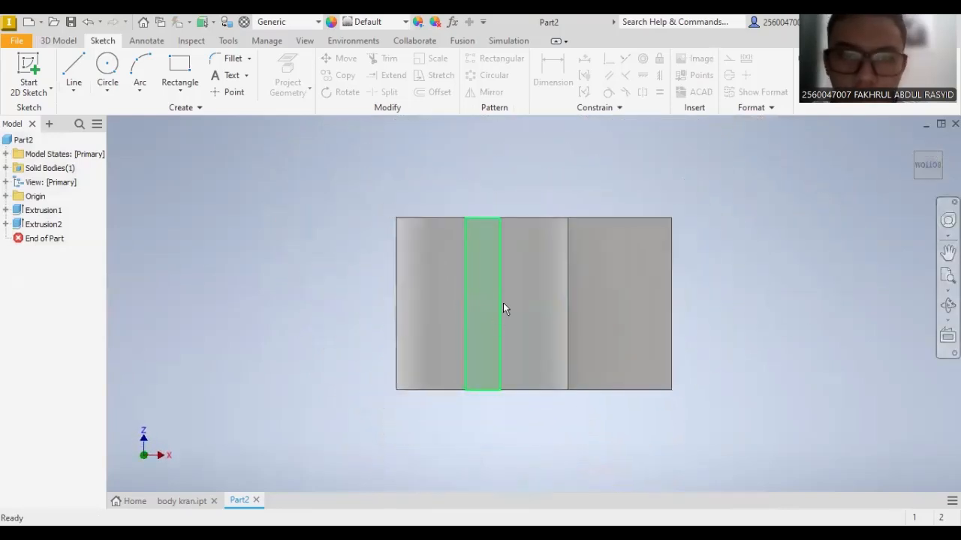
pyautogui.scroll(-3, 495, 297)
pyautogui.scroll(5, 497, 297)
pyautogui.scroll(-2, 485, 293)
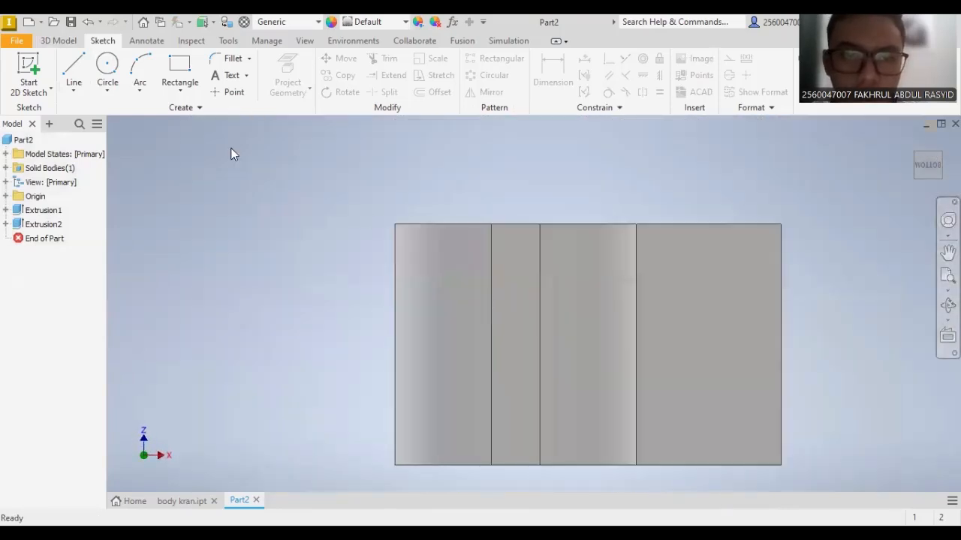
pyautogui.click(29, 71)
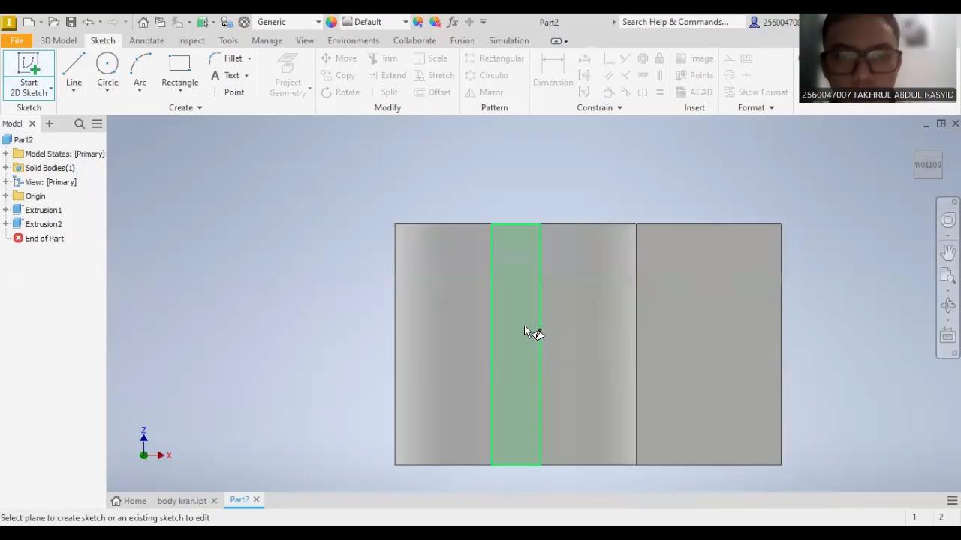
pyautogui.click(524, 271)
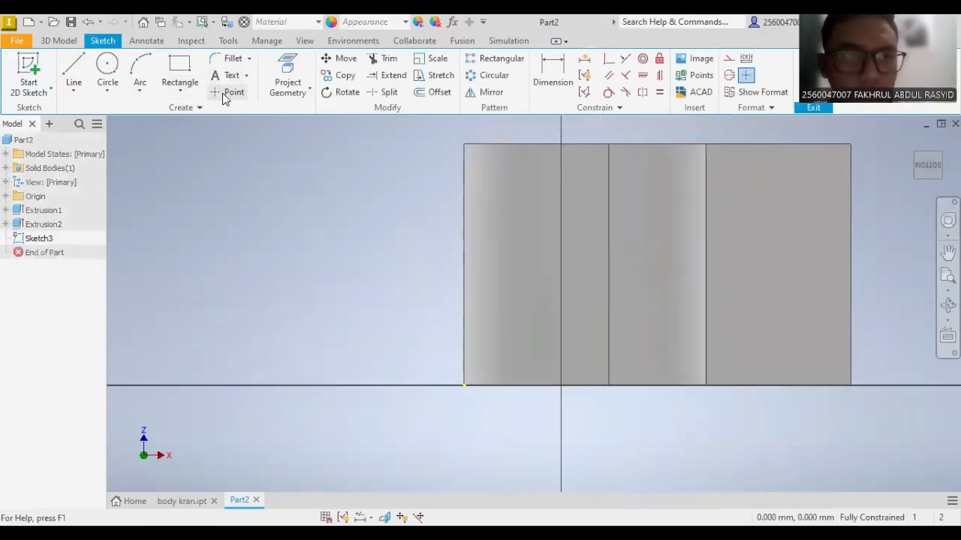
# - Sketch a circle over the flat strip on the body's underside and set its diameter to 20 mm
pyautogui.click(109, 69)
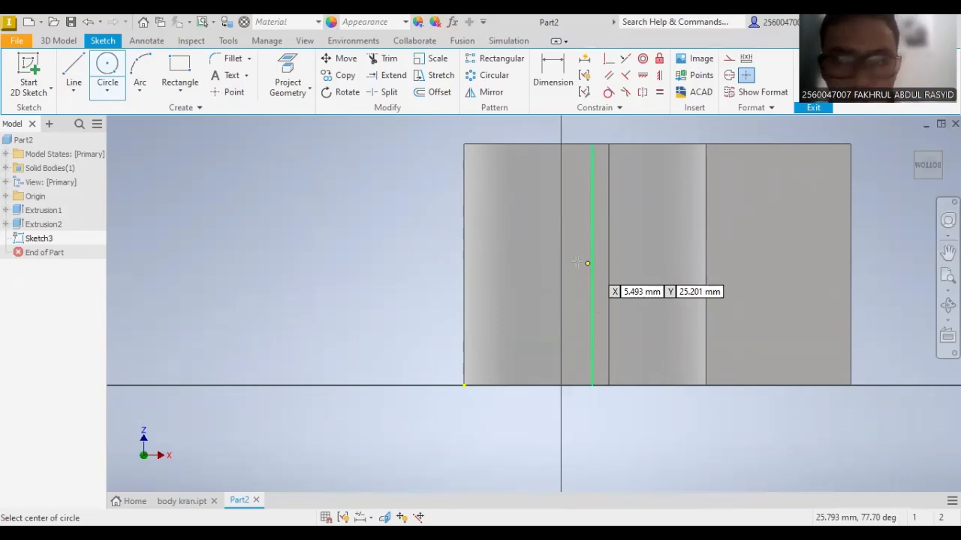
pyautogui.click(576, 261)
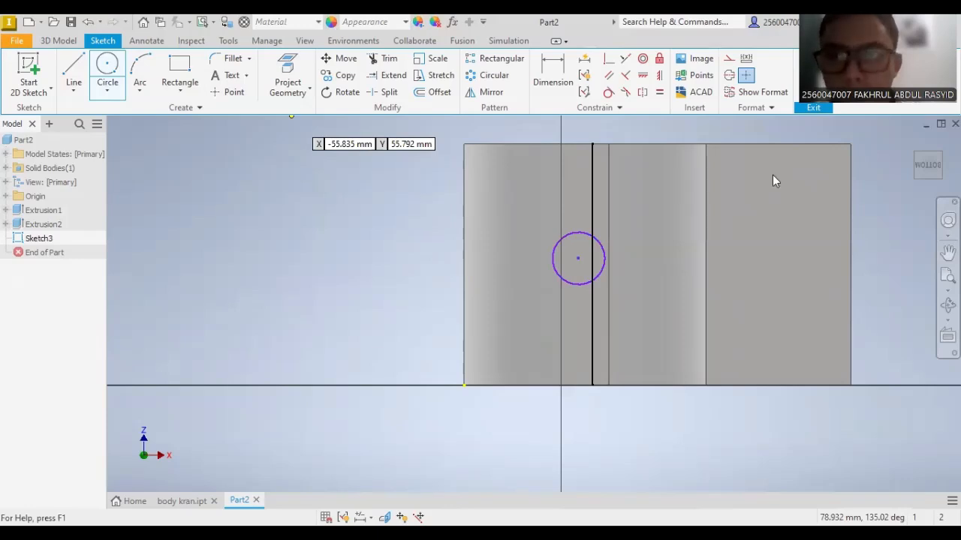
pyautogui.click(569, 96)
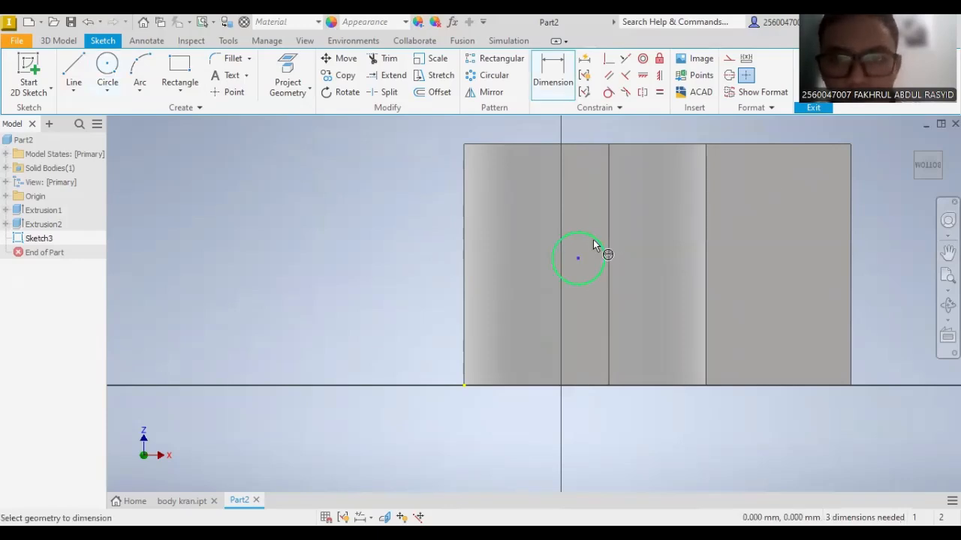
pyautogui.click(593, 239)
pyautogui.click(638, 225)
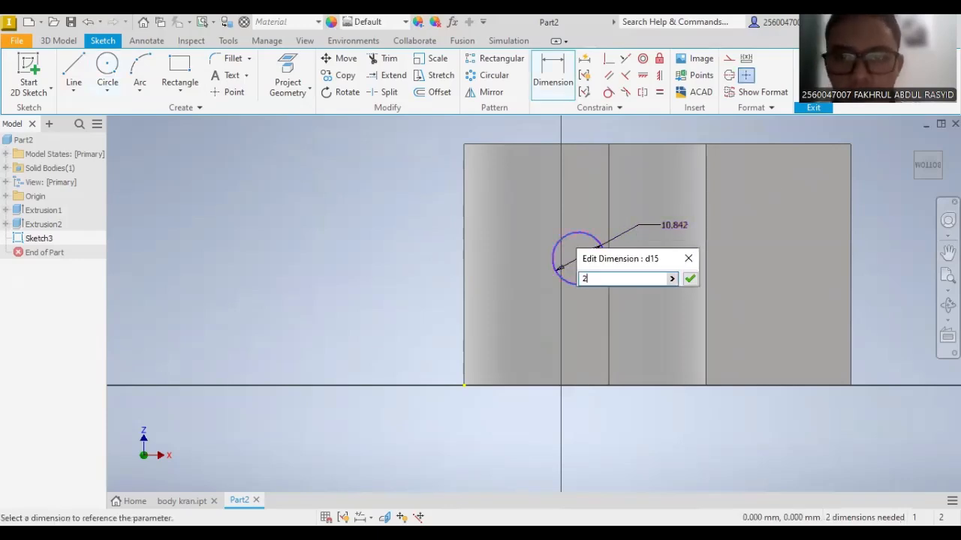
pyautogui.write('20')
pyautogui.press('Return')
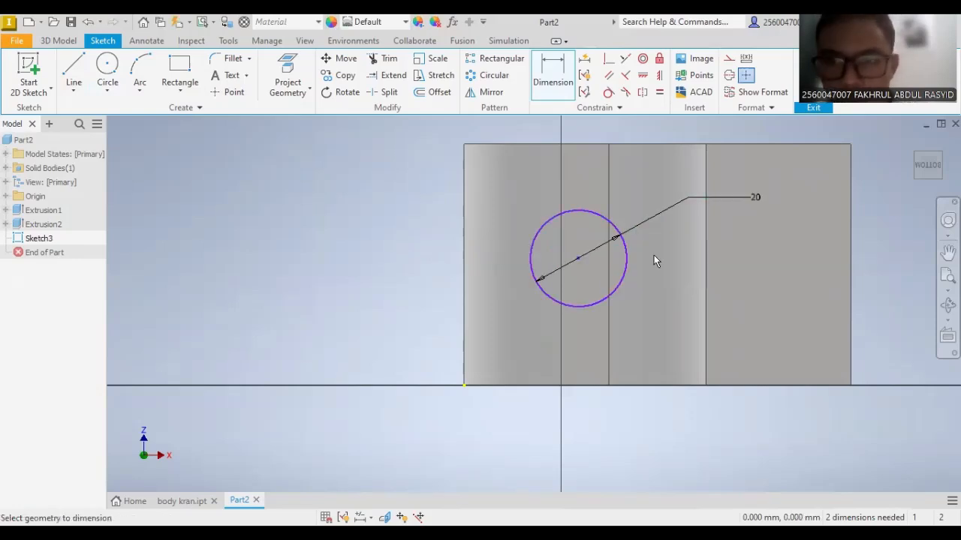
# - Dimension the circle's center 25 mm vertically from the flat strip's lower short edge
pyautogui.scroll(5, 654, 255)
pyautogui.scroll(-4, 650, 259)
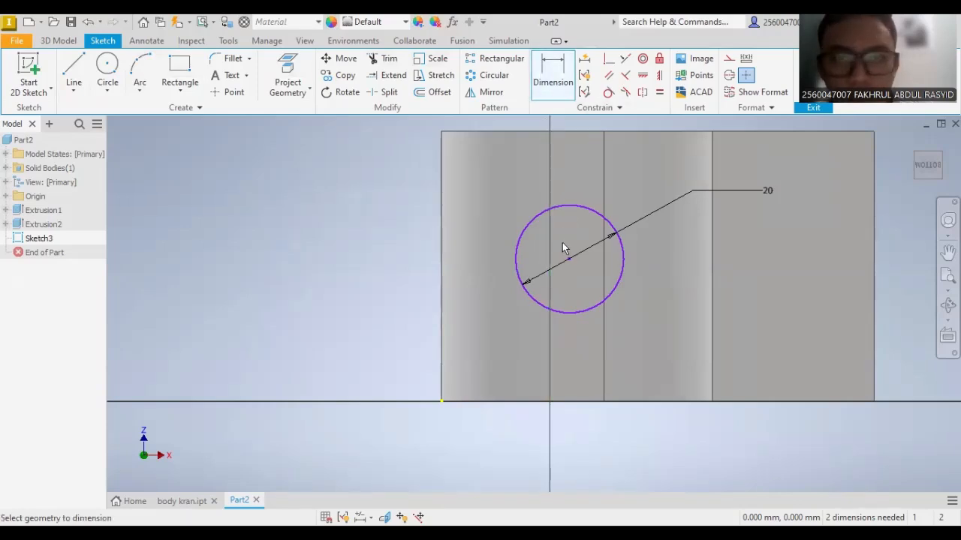
pyautogui.click(580, 401)
pyautogui.click(569, 259)
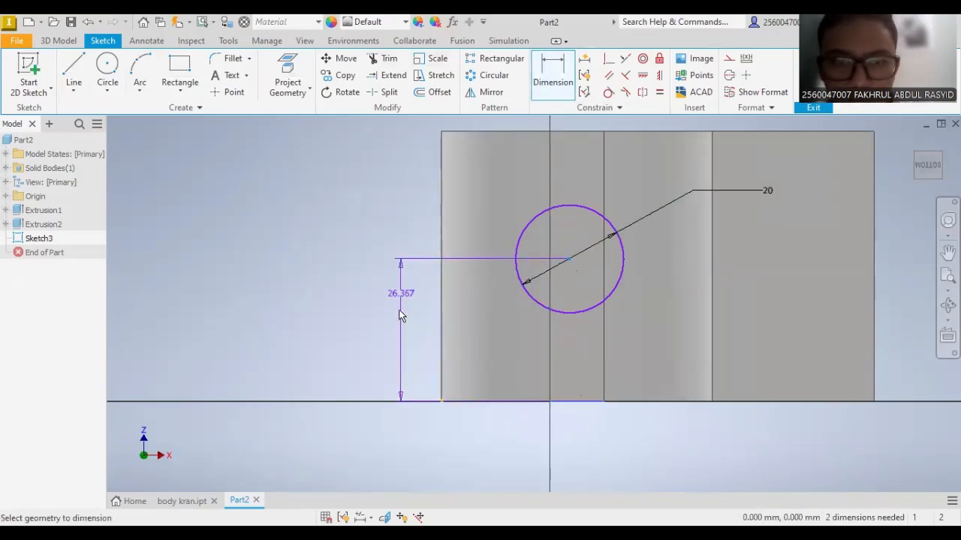
pyautogui.click(402, 319)
pyautogui.write('25')
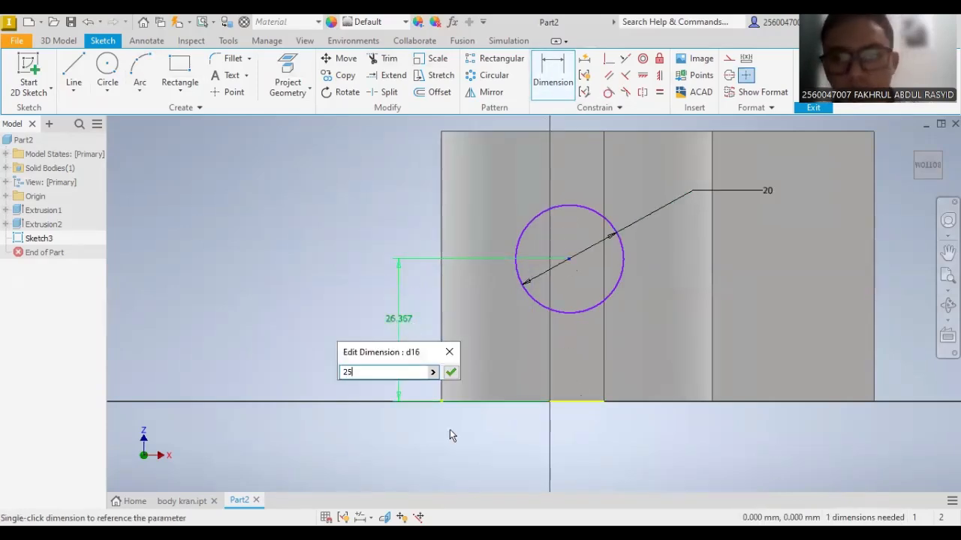
pyautogui.press('Return')
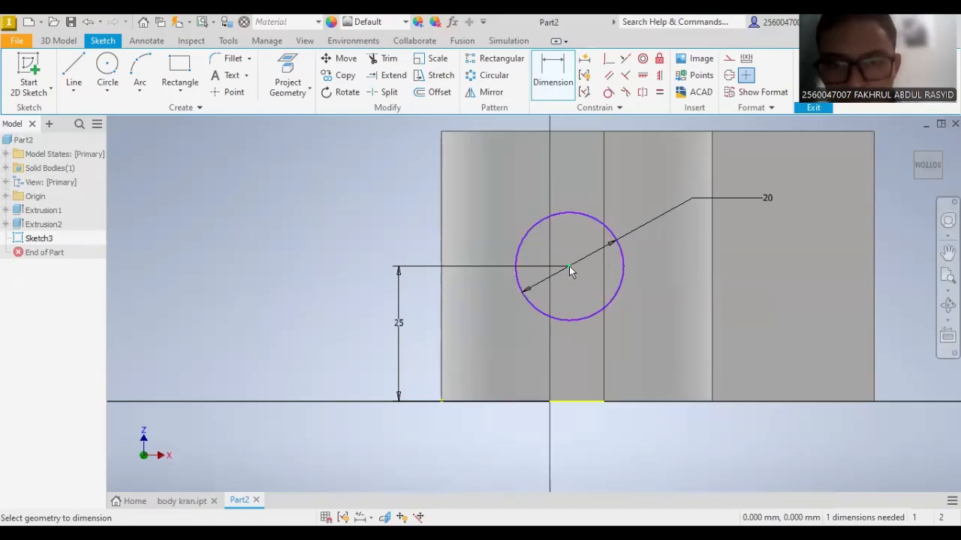
# - Dimension the circle's center 25 mm horizontally from the body's long outer edge opposite the overhanging arm
pyautogui.click(443, 227)
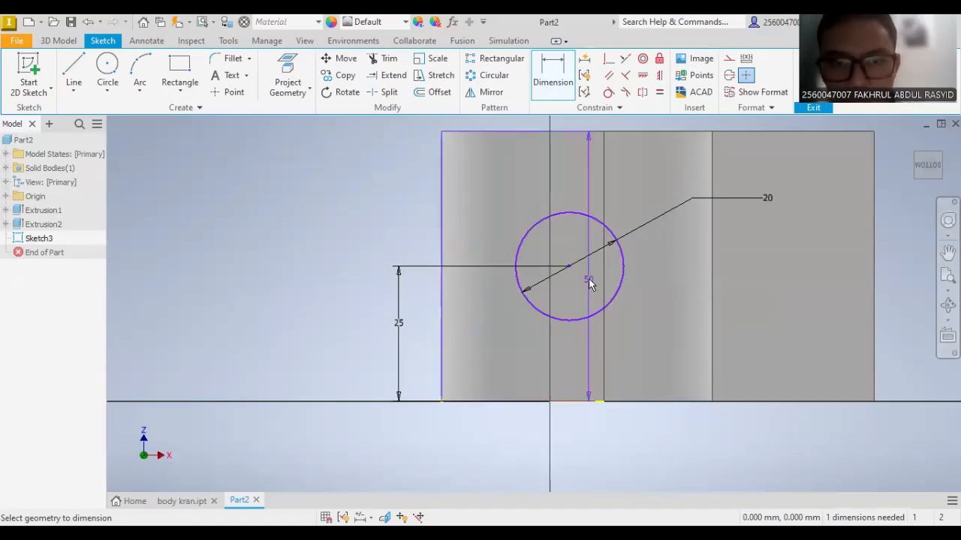
pyautogui.click(569, 266)
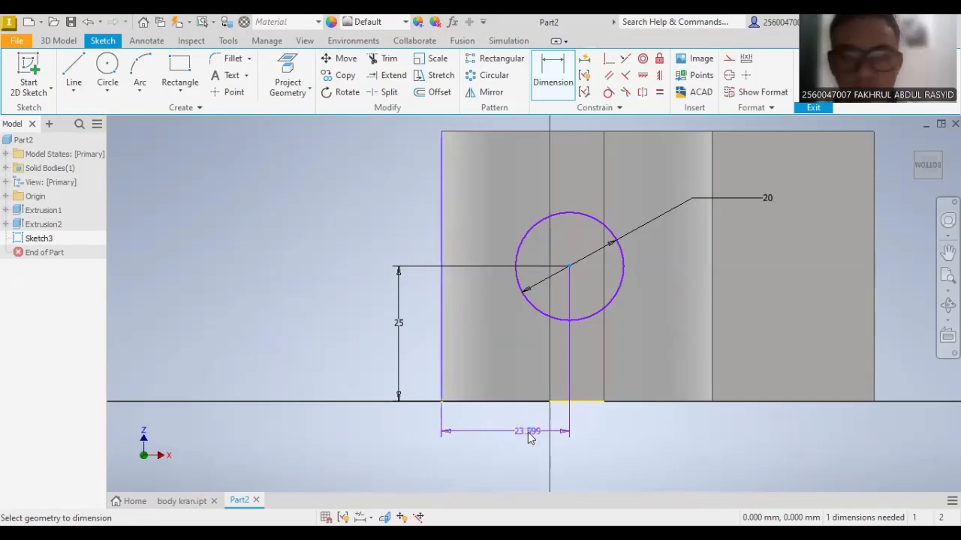
pyautogui.click(529, 436)
pyautogui.write('25')
pyautogui.press('Return')
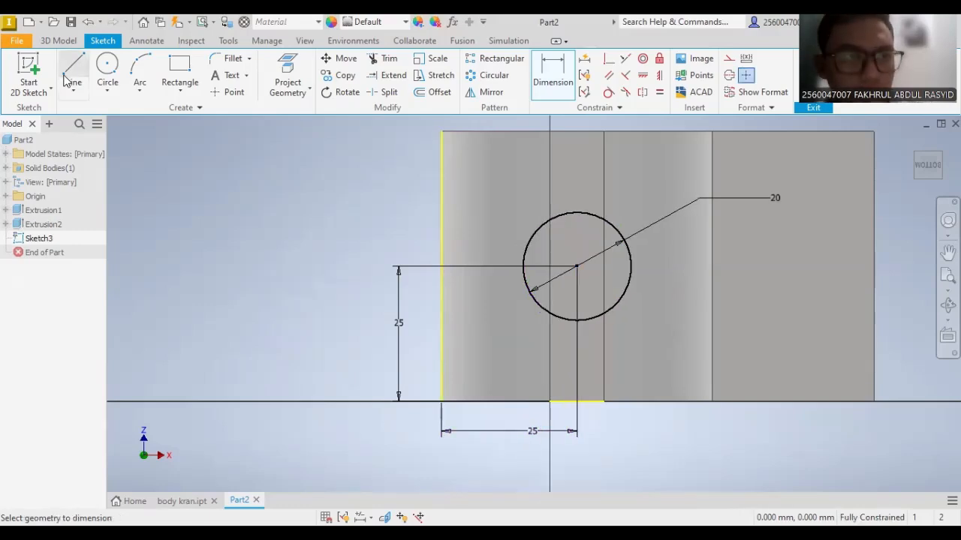
# - Start a simple hole feature of 20 mm diameter positioned at the center of the circle on the body's underside
pyautogui.click(60, 41)
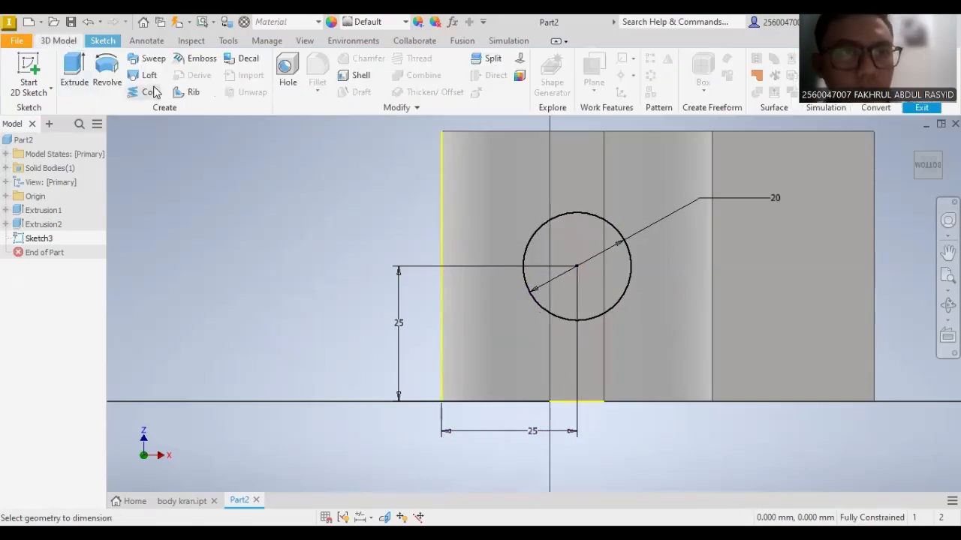
pyautogui.click(287, 75)
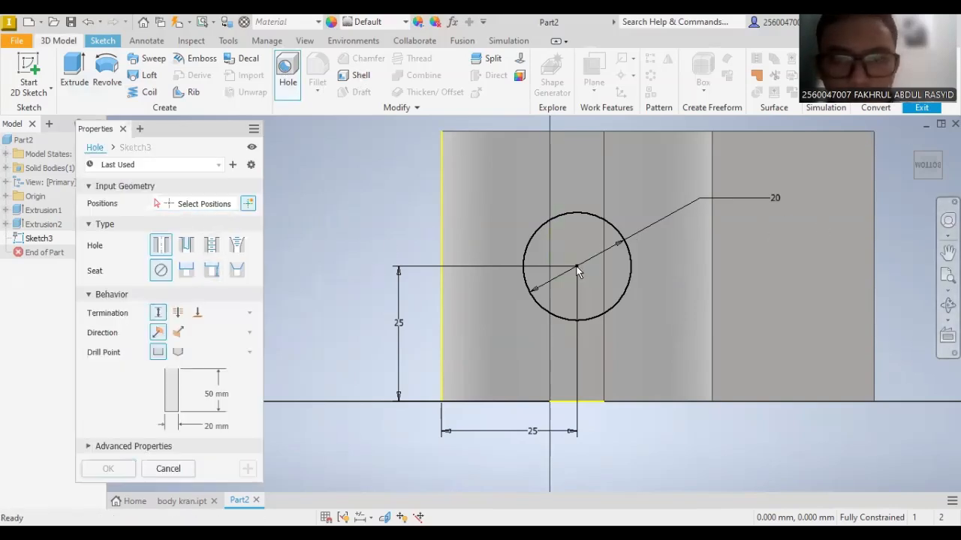
pyautogui.click(180, 205)
pyautogui.click(577, 267)
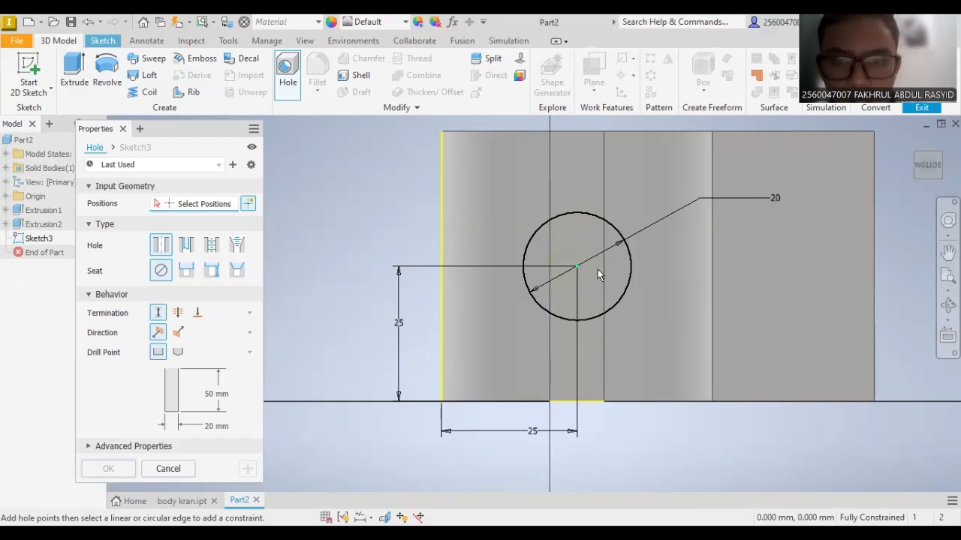
pyautogui.moveTo(929, 152); pyautogui.dragTo(927, 165)
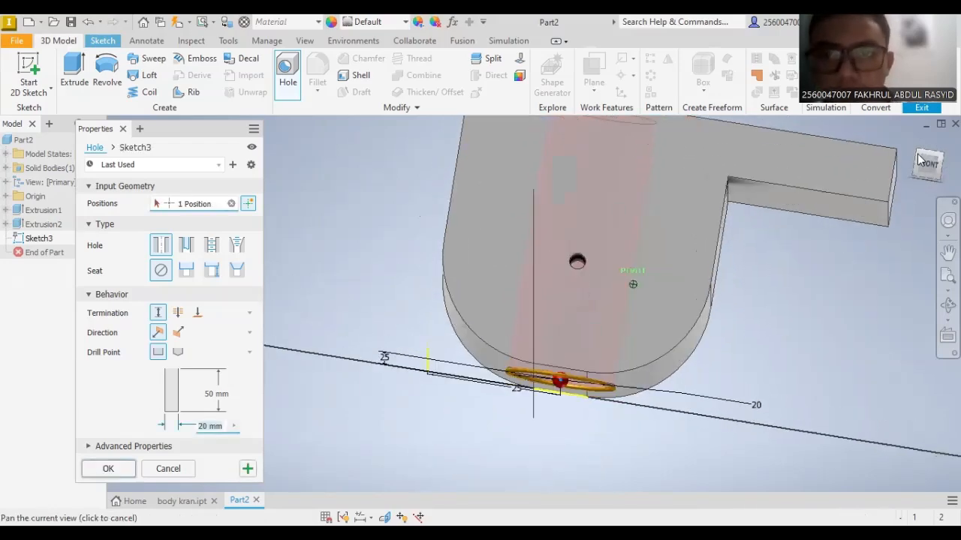
pyautogui.scroll(3, 664, 196)
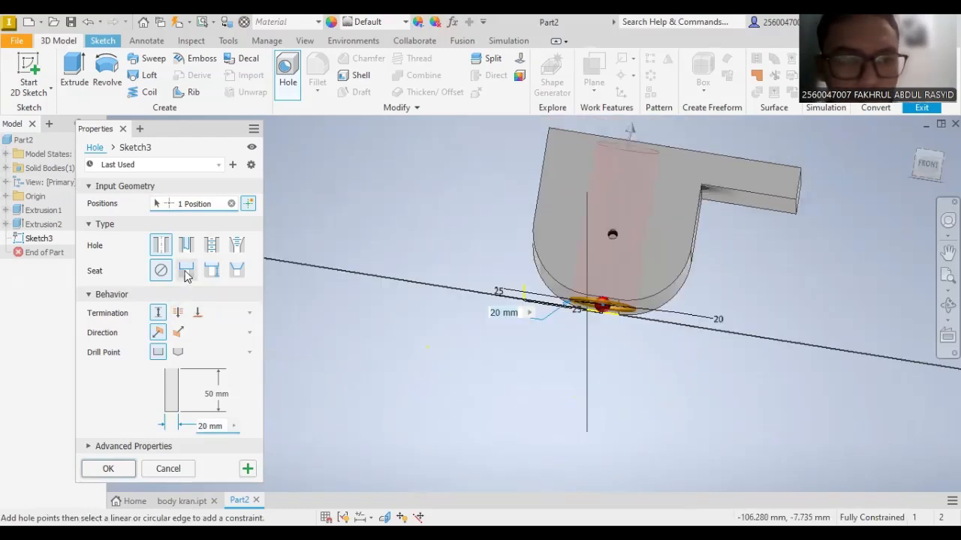
# - Set the underside hole's depth to 30 mm and create the hole
pyautogui.click(211, 398)
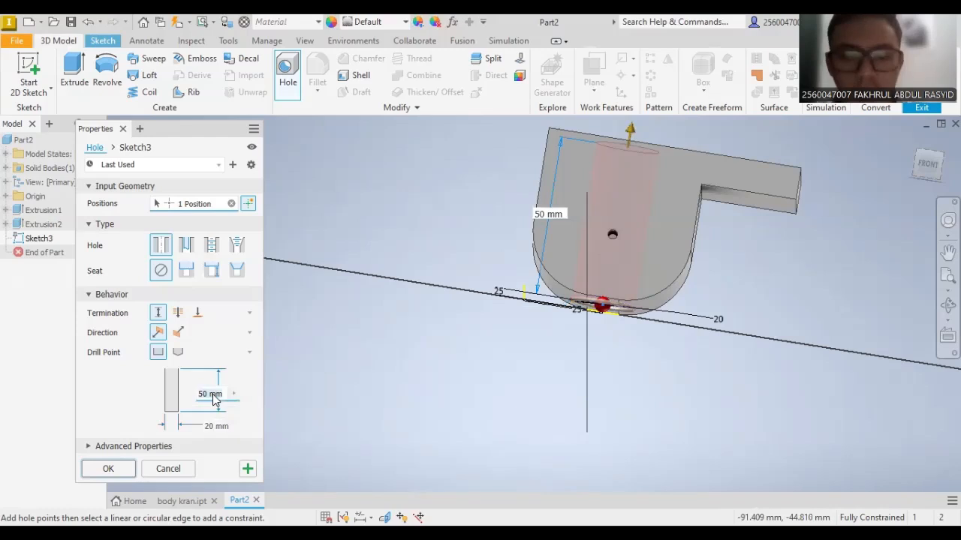
pyautogui.write('20')
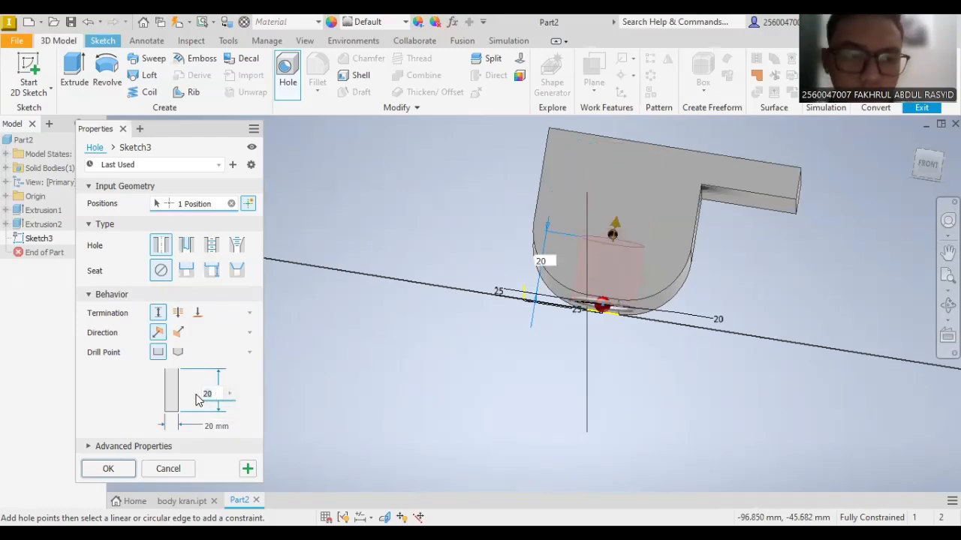
pyautogui.write('30')
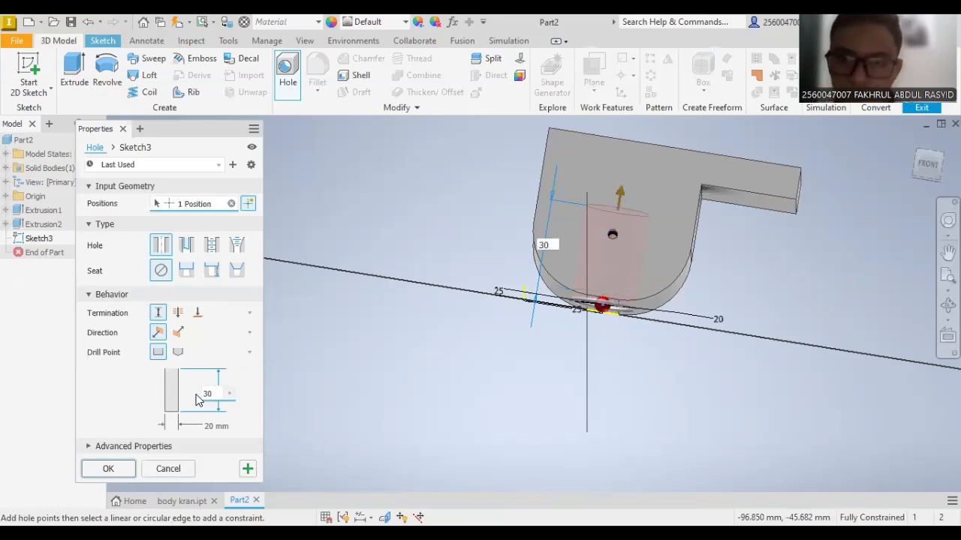
pyautogui.moveTo(455, 257); pyautogui.dragTo(461, 313, button='middle')
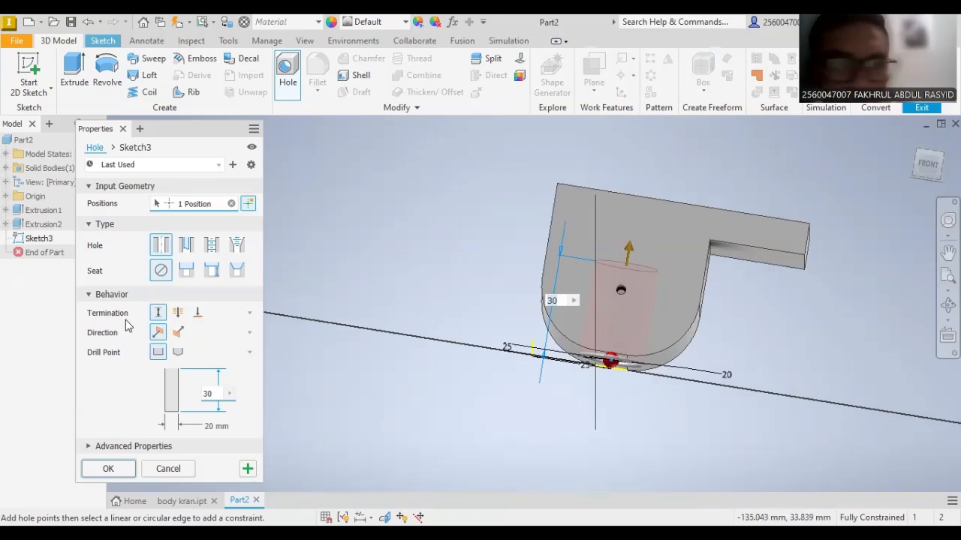
pyautogui.click(108, 468)
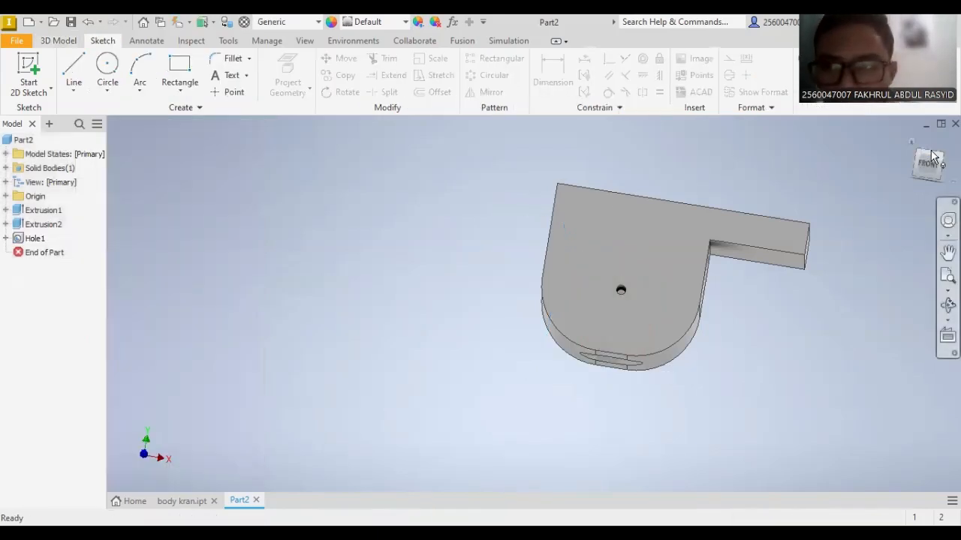
# - Save the part in the TUGAS BESAR UAS folder under the file name kepala kran
pyautogui.press('F2')
pyautogui.keyDown('shift'); pyautogui.moveTo(670, 289); pyautogui.dragTo(605, 282, button='middle'); pyautogui.keyUp('shift')
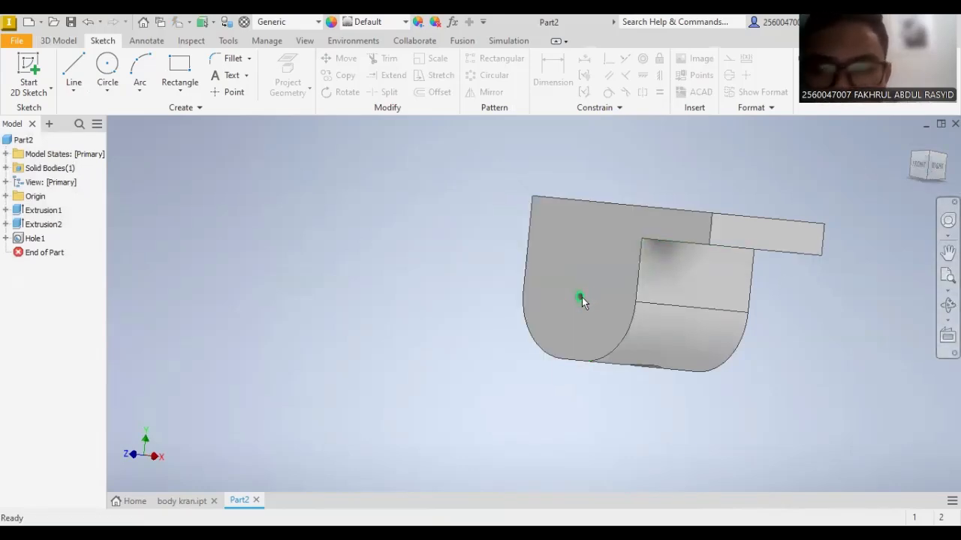
pyautogui.click(915, 172)
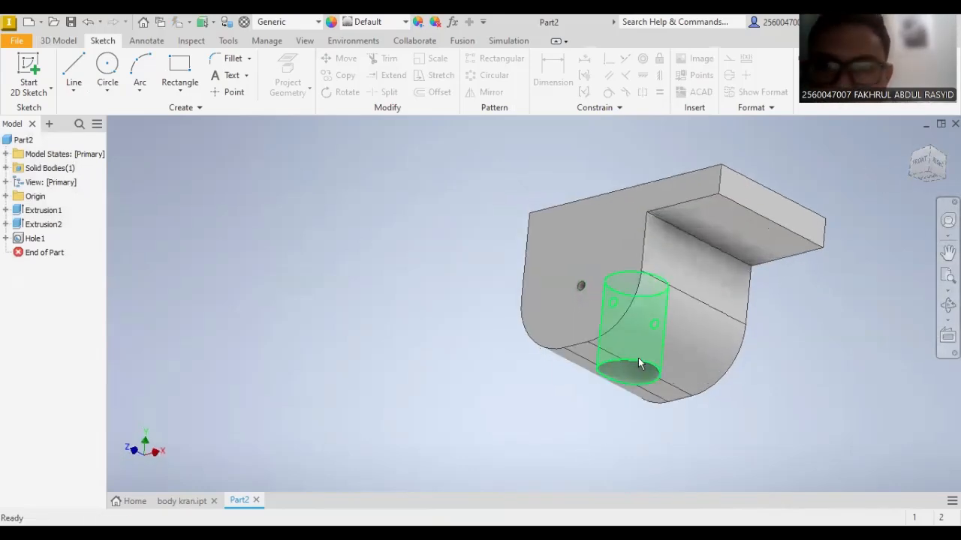
pyautogui.click(70, 21)
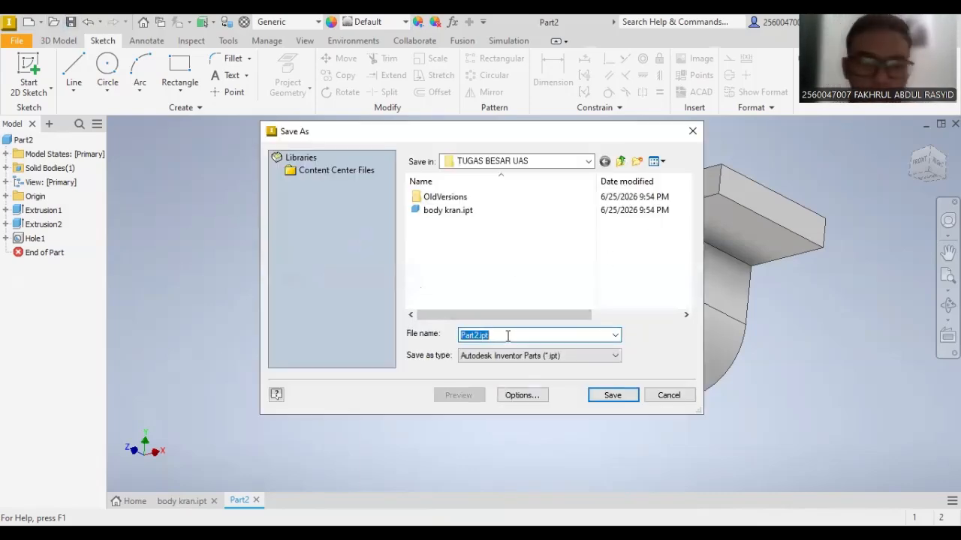
pyautogui.write('kepala k')
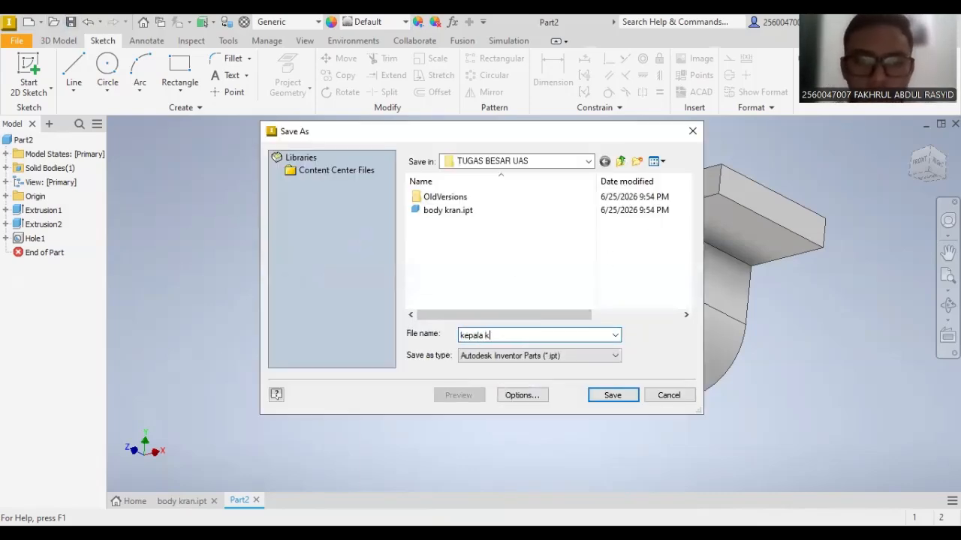
pyautogui.write('ran')
pyautogui.press('Return')
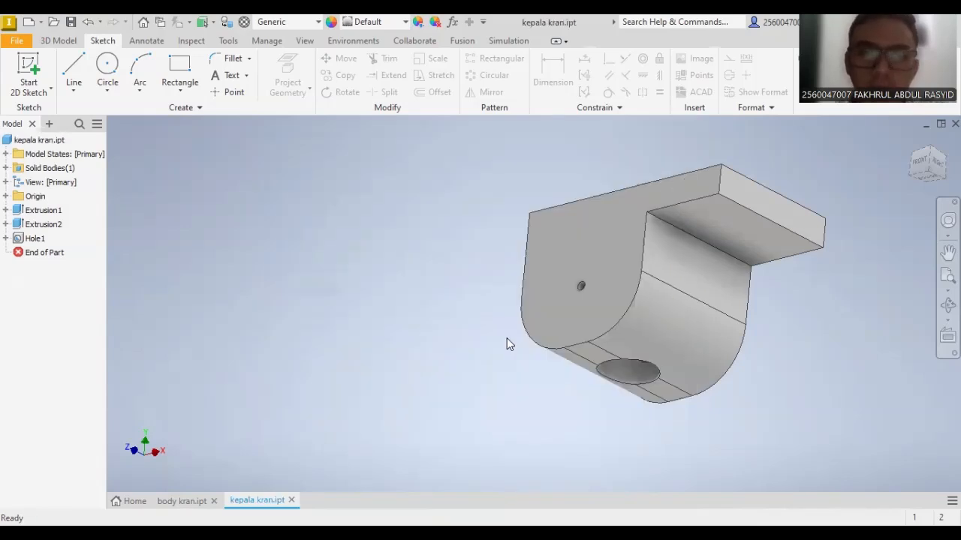
# - Create a new part file from the metric Standard (mm).ipt template
pyautogui.click(41, 23)
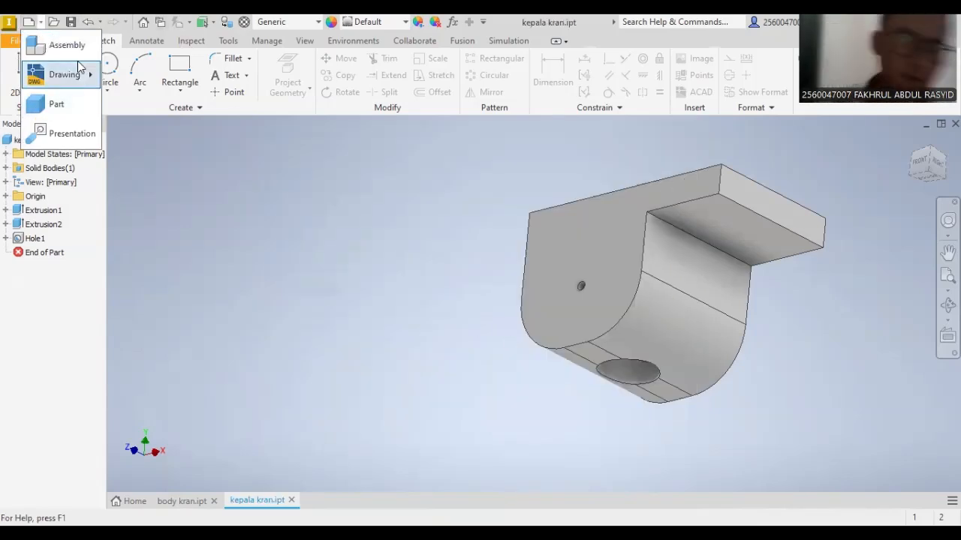
pyautogui.click(27, 23)
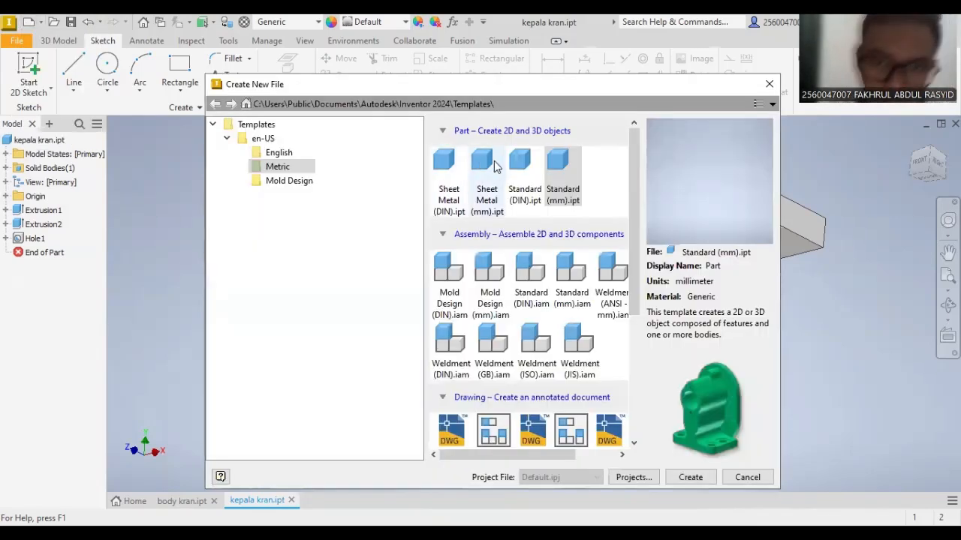
pyautogui.click(559, 170)
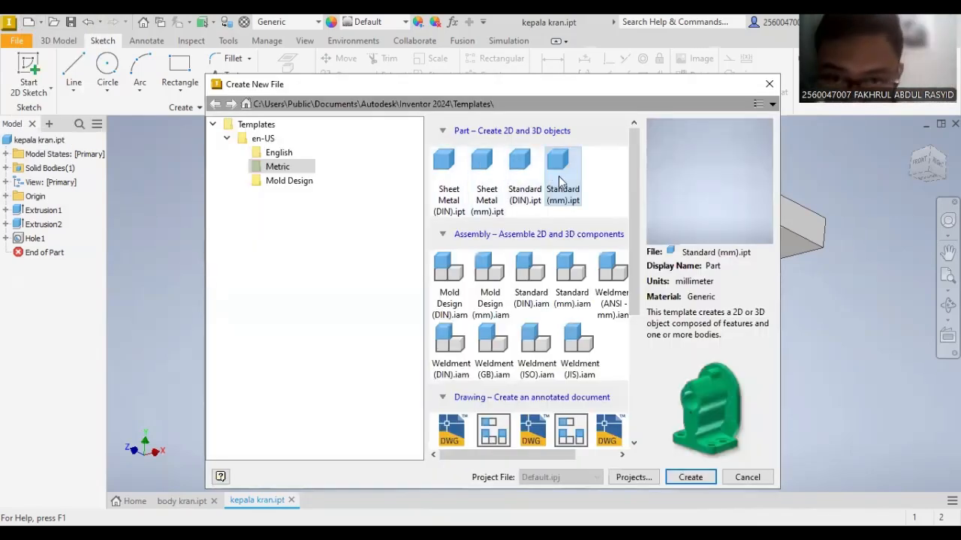
pyautogui.click(692, 478)
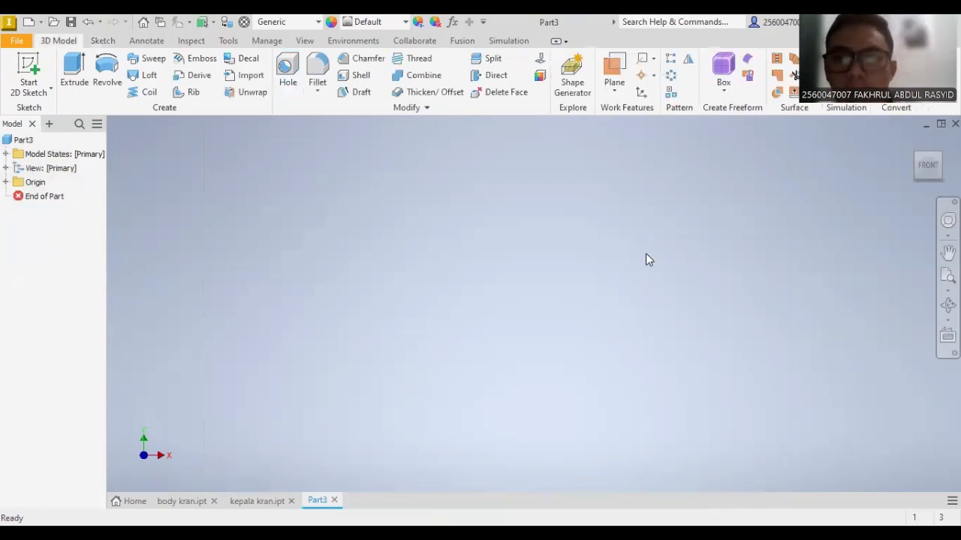
# - Sketch a circle centered at the origin on the horizontal XZ plane and set its diameter to 20 mm
pyautogui.click(36, 66)
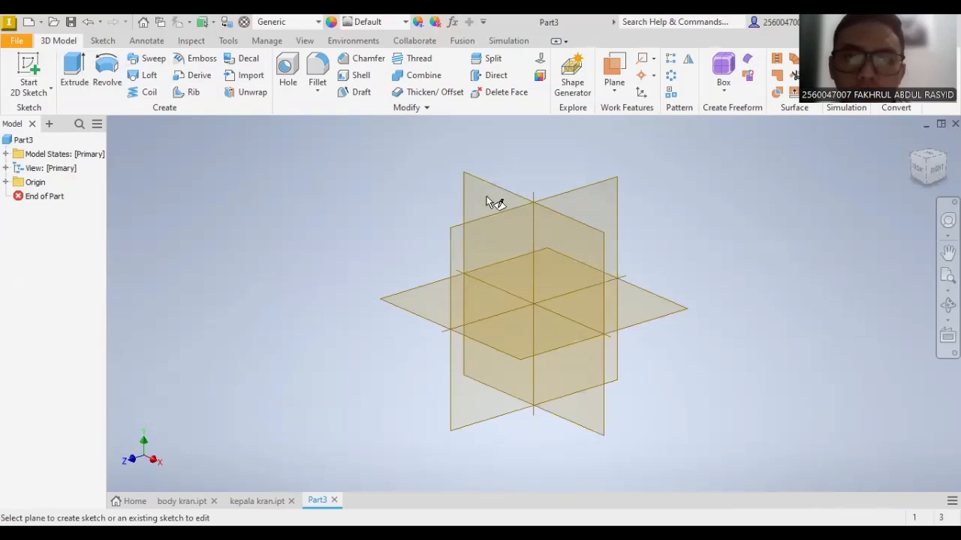
pyautogui.click(421, 293)
pyautogui.press('c')
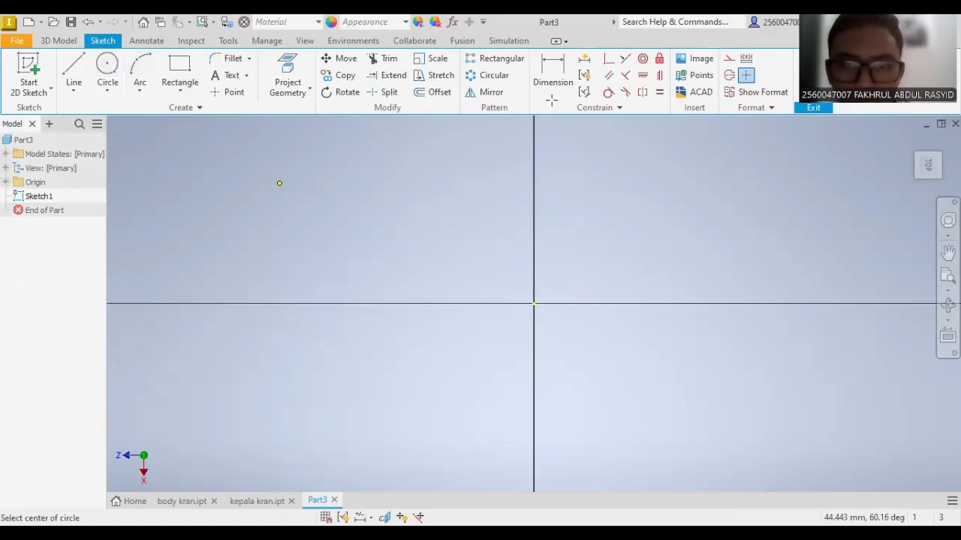
pyautogui.click(570, 288)
pyautogui.press('d')
pyautogui.click(575, 277)
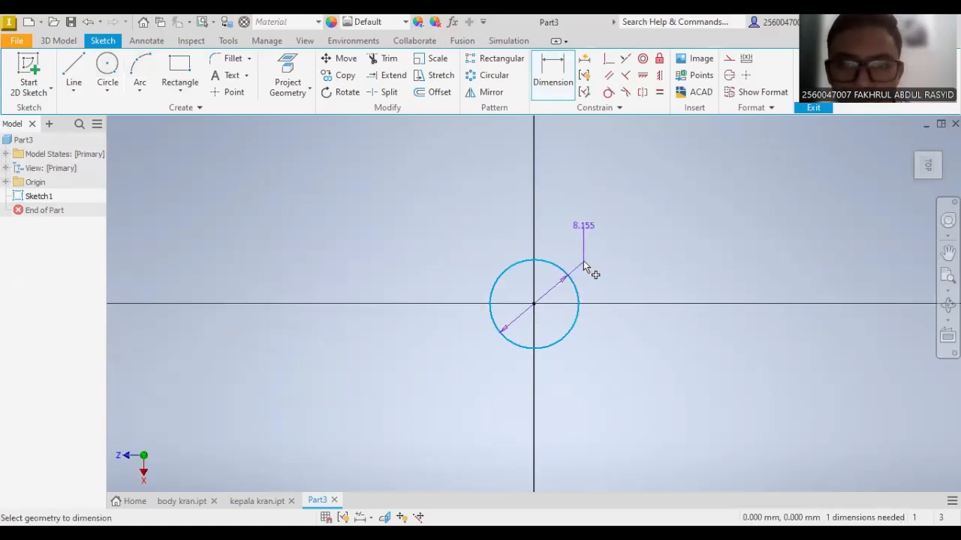
pyautogui.click(584, 260)
pyautogui.write('20')
pyautogui.press('Return')
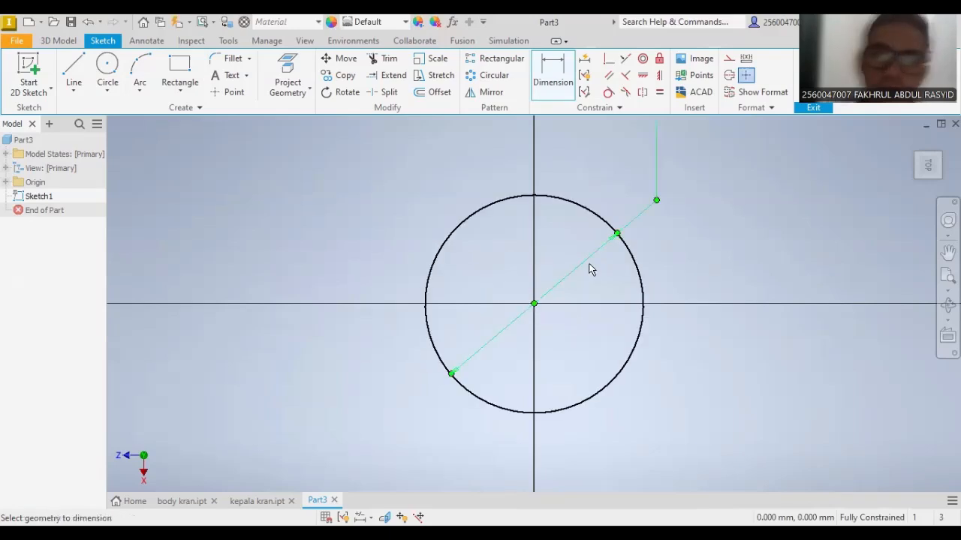
pyautogui.click(58, 44)
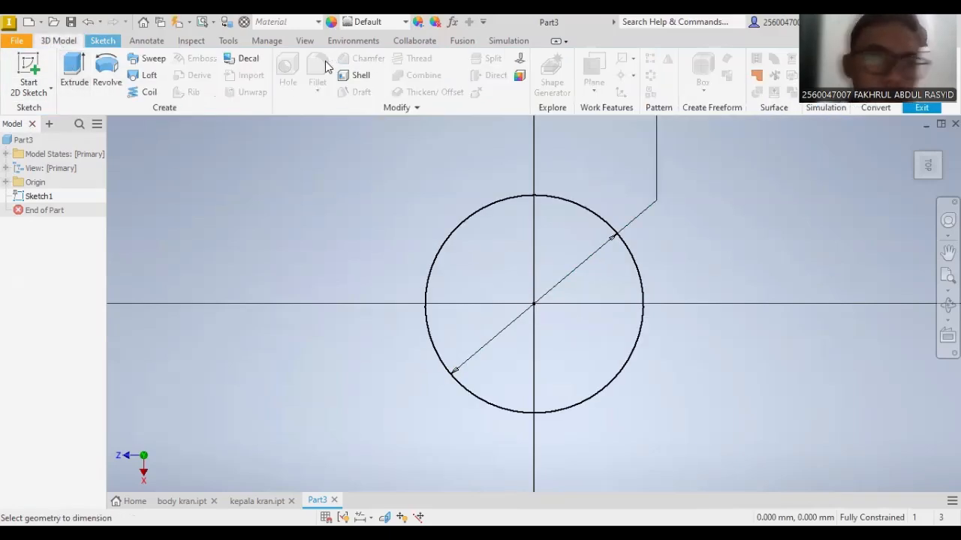
pyautogui.click(72, 74)
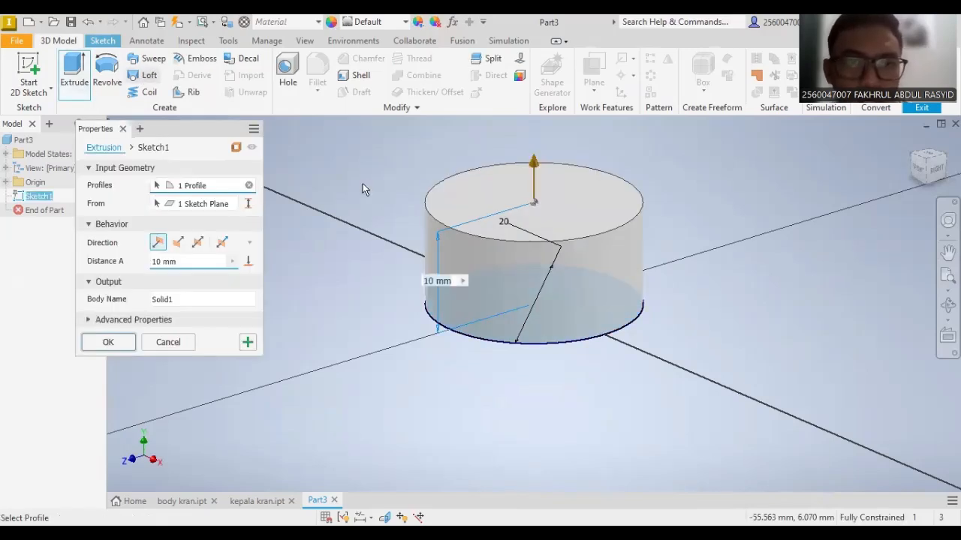
pyautogui.click(170, 341)
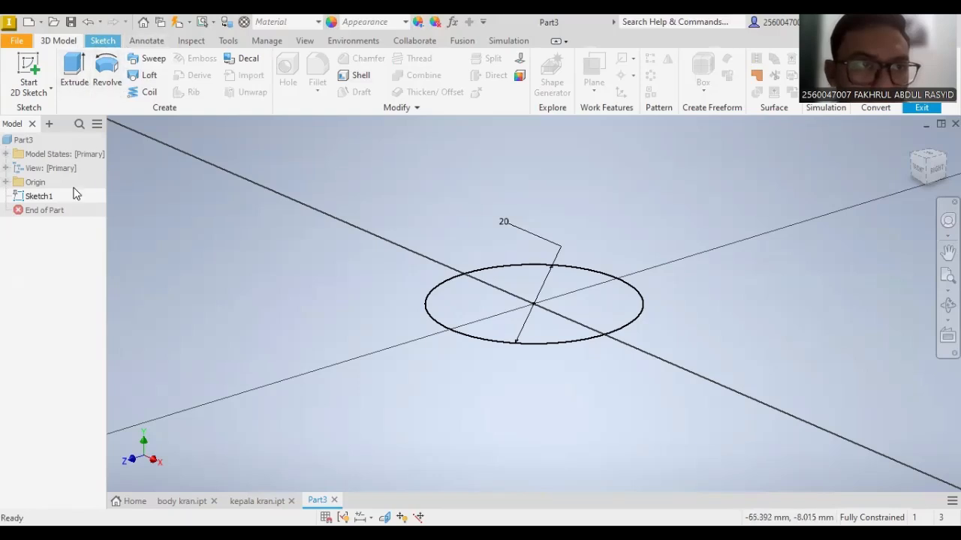
# - Sketch a concentric circle inside the 20 mm circle and set its diameter to 15 mm
pyautogui.click(41, 195)
pyautogui.click(103, 42)
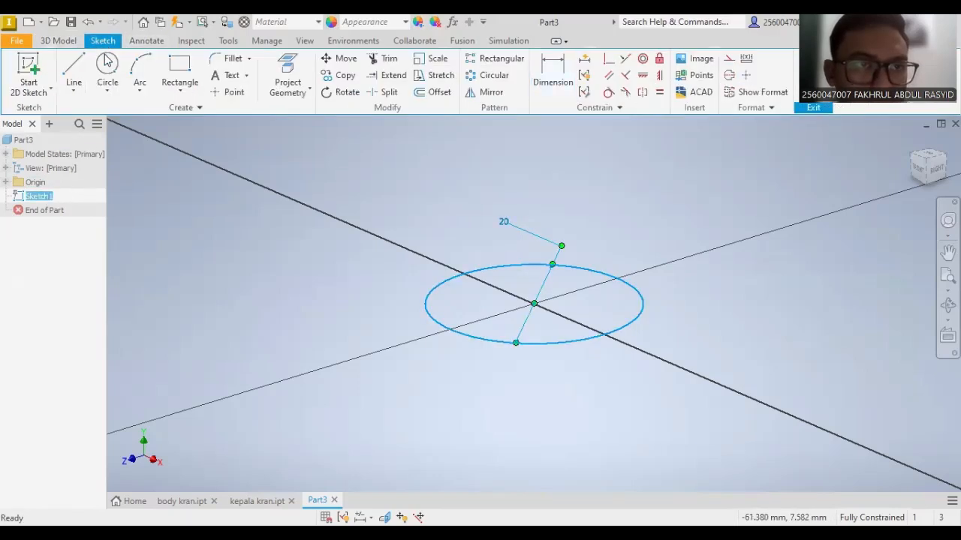
pyautogui.click(108, 66)
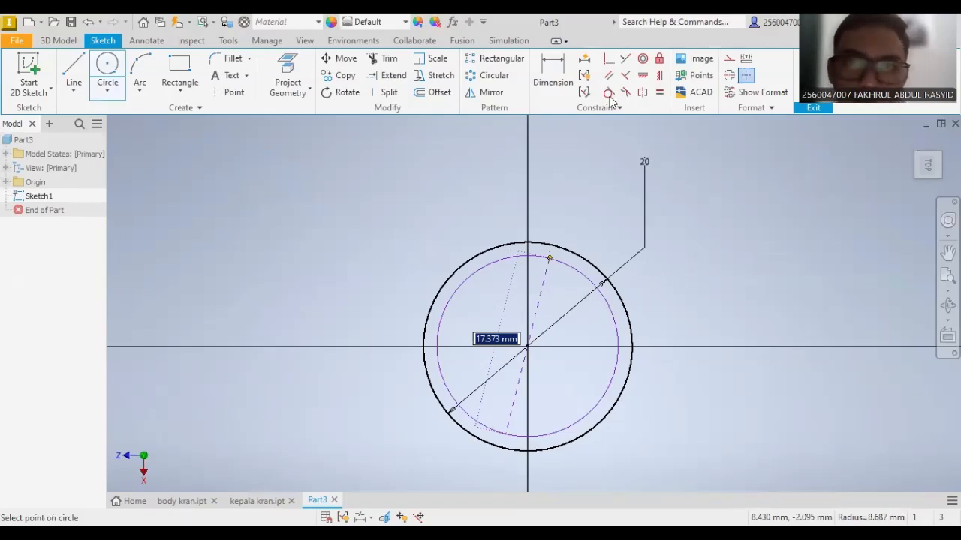
pyautogui.press('Return')
pyautogui.click(553, 75)
pyautogui.click(575, 270)
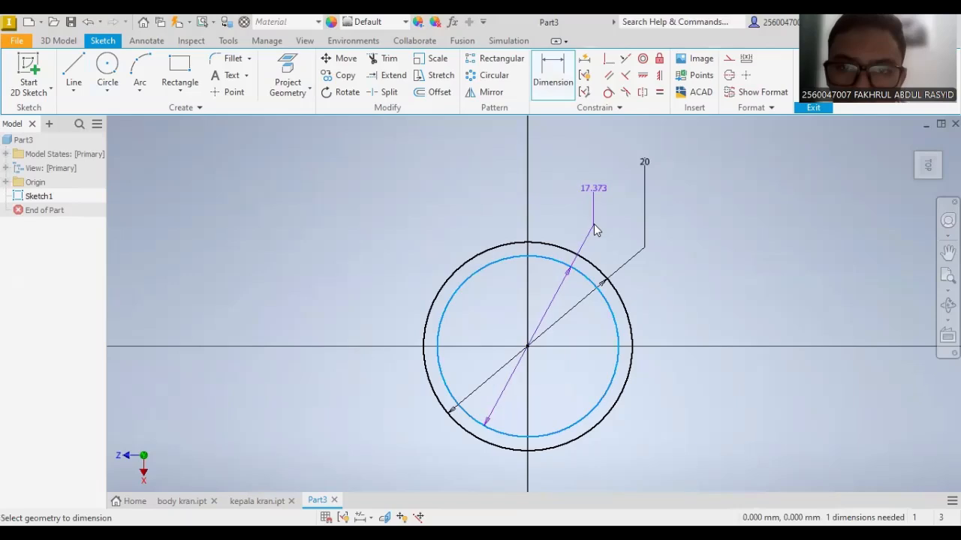
pyautogui.click(594, 224)
pyautogui.write('15')
pyautogui.press('Return')
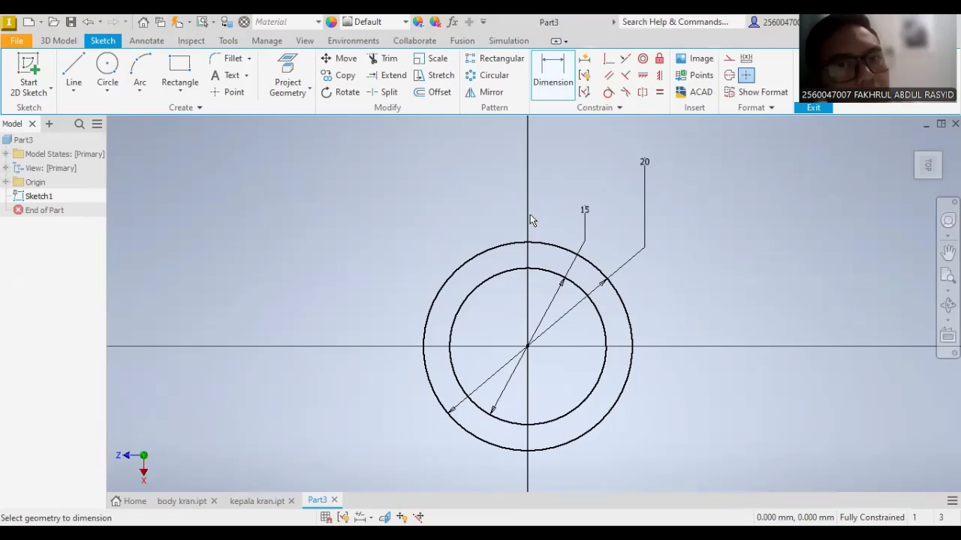
# - Delete the 15 mm inner circle from the sketch
pyautogui.click(568, 283)
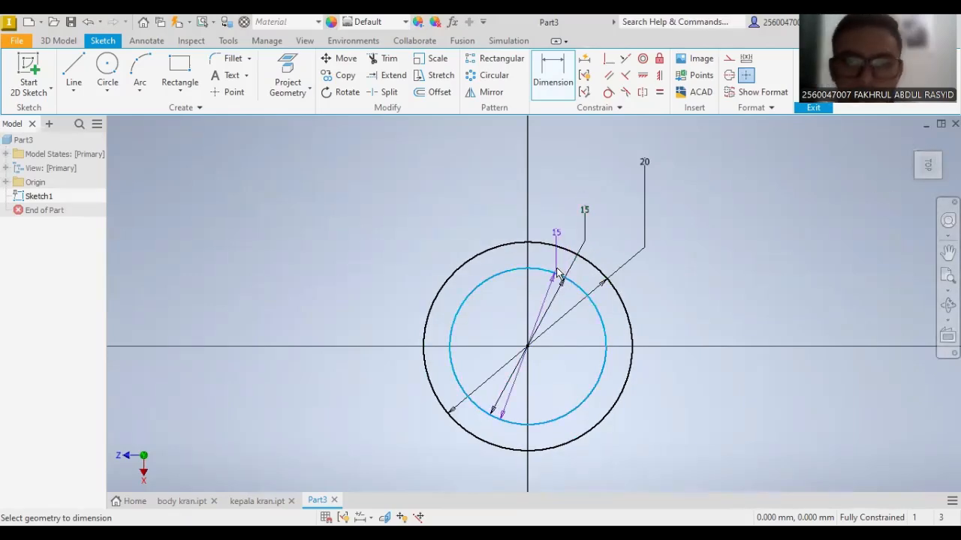
pyautogui.press('Escape')
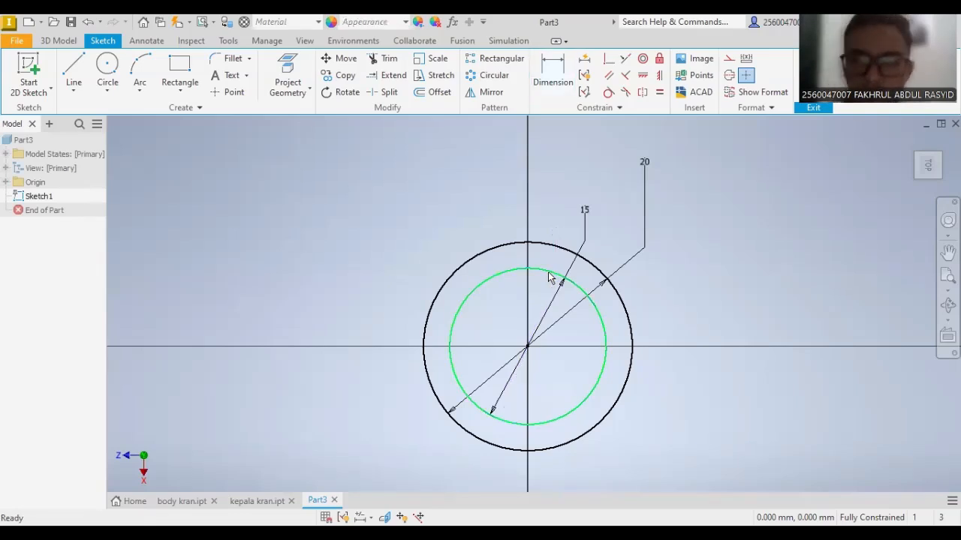
pyautogui.click(547, 272)
pyautogui.press('Delete')
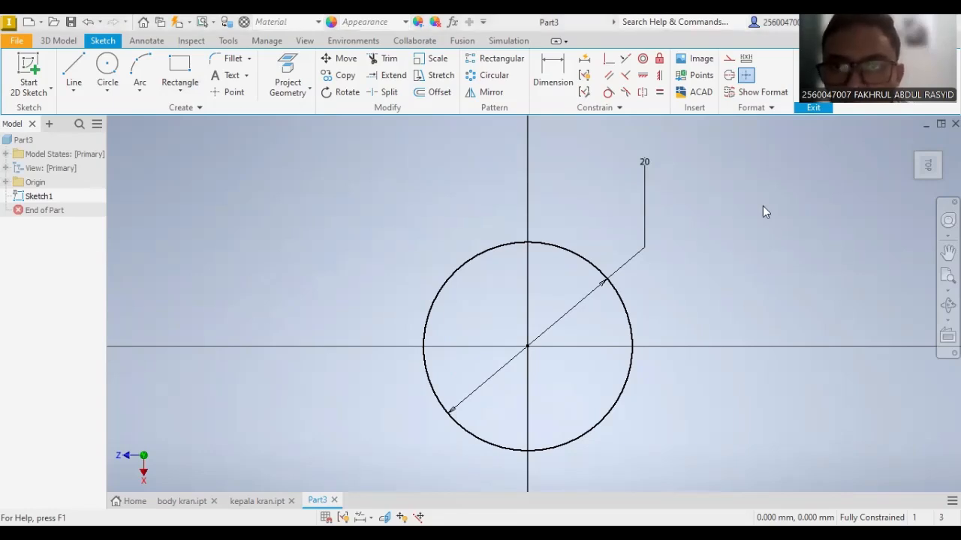
# - Extrude the 20 mm circle profile upward by 80 mm into a solid cylinder
pyautogui.click(69, 41)
pyautogui.click(74, 75)
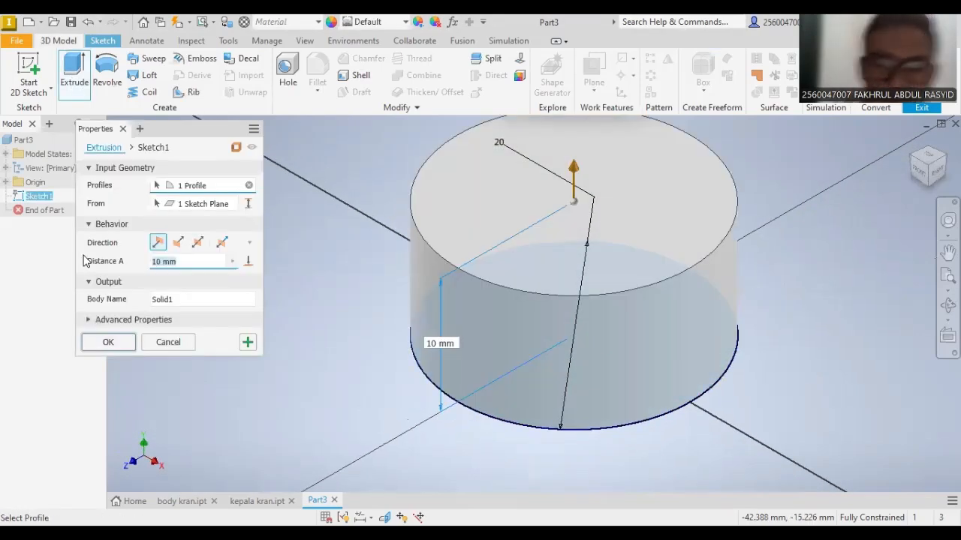
pyautogui.write('9')
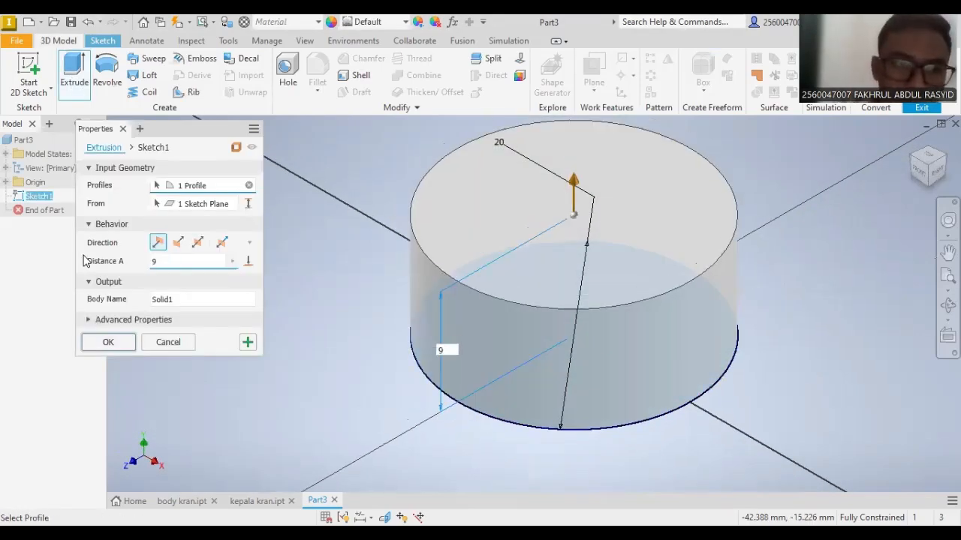
pyautogui.press('BackSpace')
pyautogui.write('80')
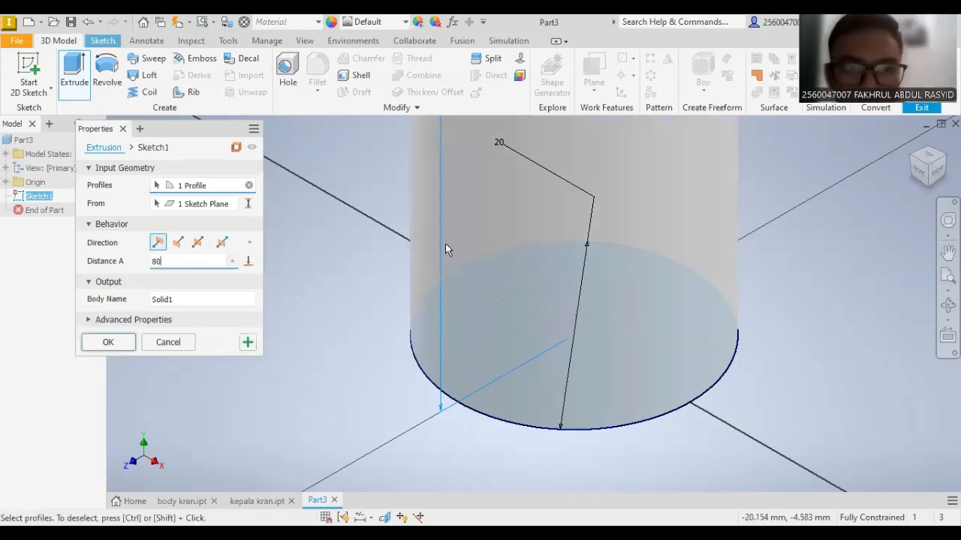
pyautogui.scroll(-3, 466, 236)
pyautogui.scroll(-5, 474, 228)
pyautogui.moveTo(316, 280); pyautogui.dragTo(316, 339, button='middle')
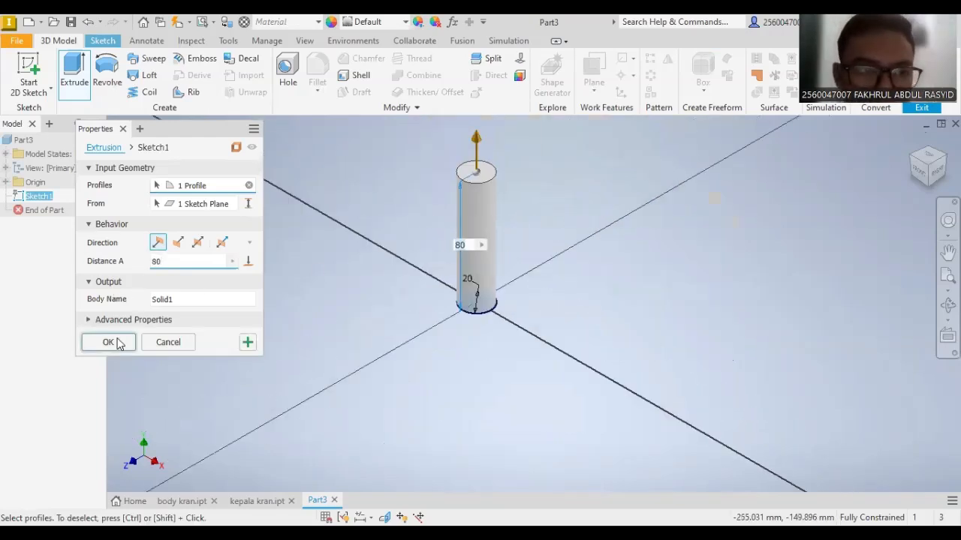
pyautogui.click(109, 343)
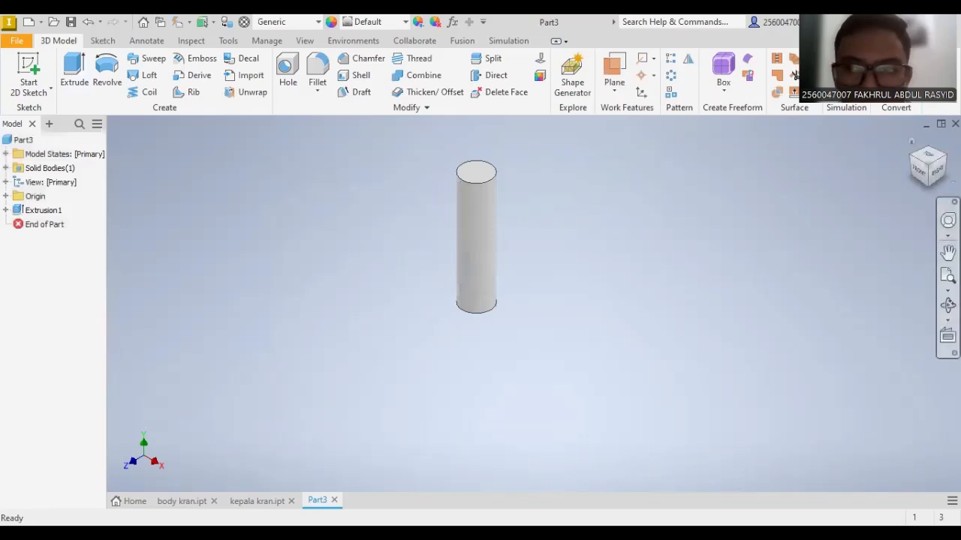
# - Start a sketch on the YZ origin plane through the cylinder
pyautogui.click(916, 169)
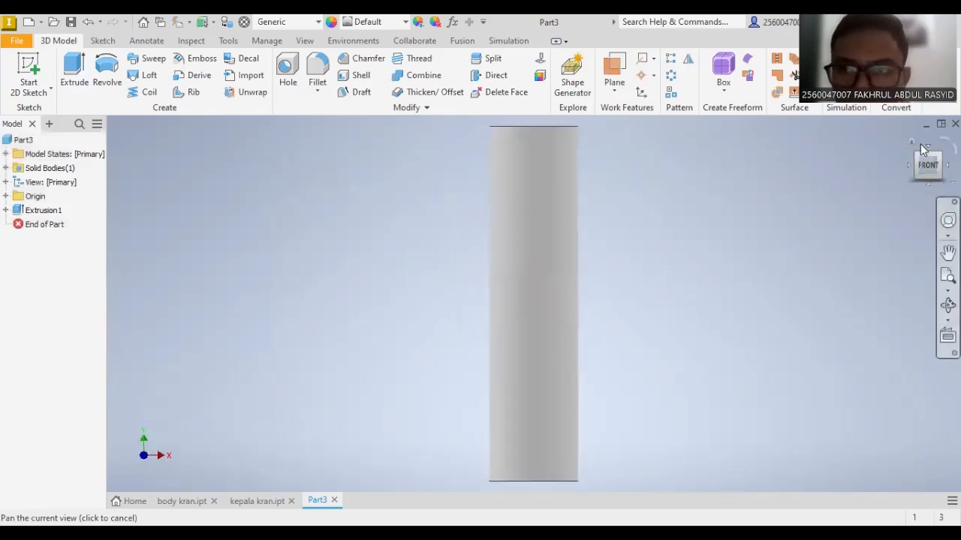
pyautogui.click(914, 140)
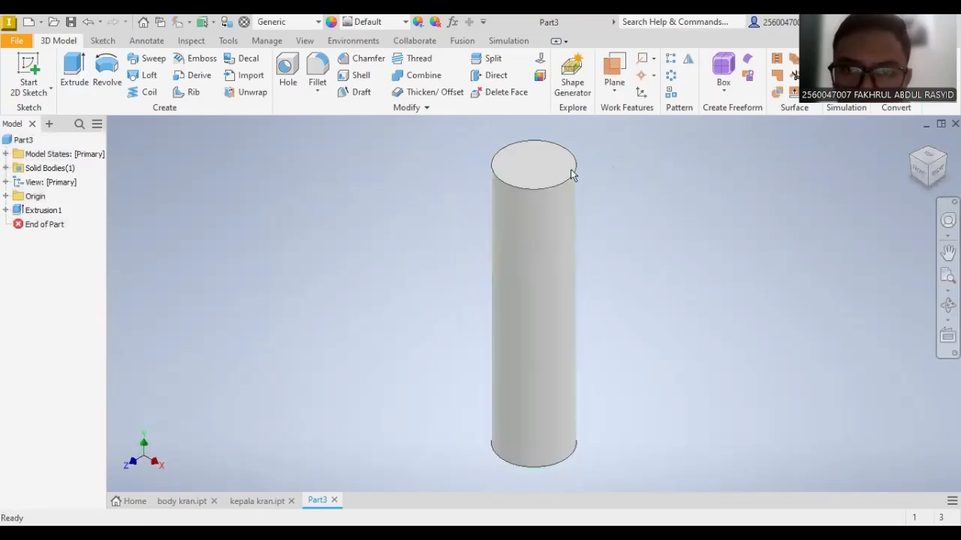
pyautogui.moveTo(643, 143)
pyautogui.keyDown('shift'); pyautogui.mouseDown(button='middle')
pyautogui.moveTo(646, 263)
pyautogui.moveTo(645, 142)
pyautogui.mouseUp(button='middle'); pyautogui.keyUp('shift')
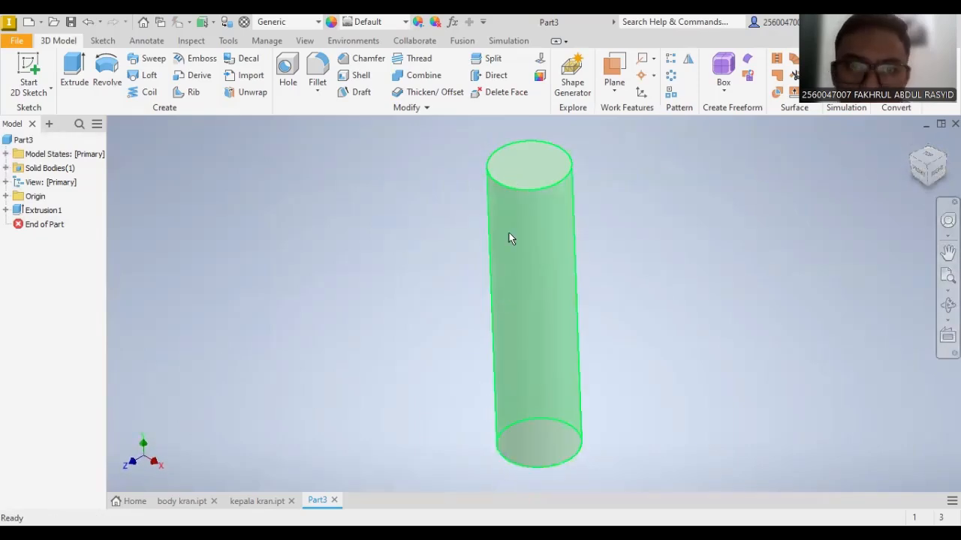
pyautogui.click(7, 182)
pyautogui.click(6, 182)
pyautogui.click(6, 196)
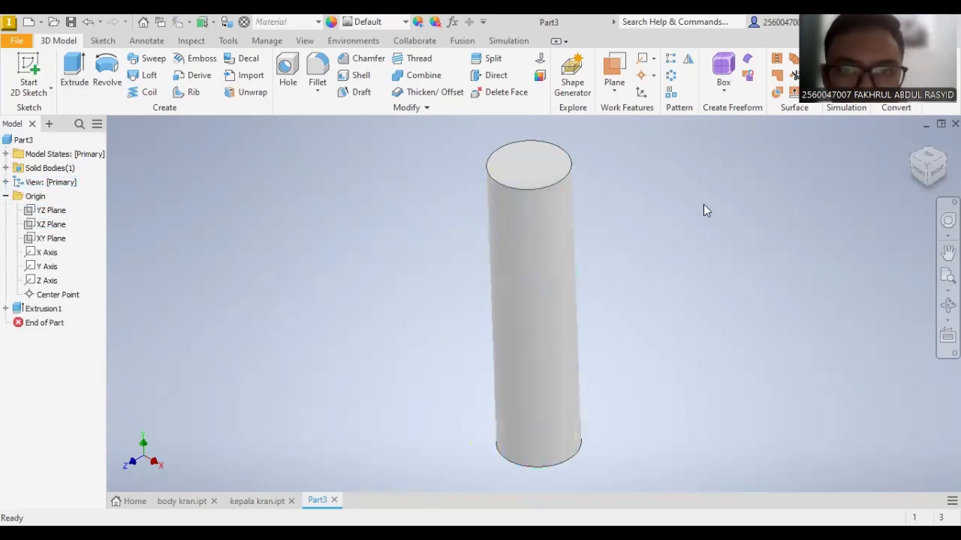
pyautogui.click(53, 224)
pyautogui.click(51, 212)
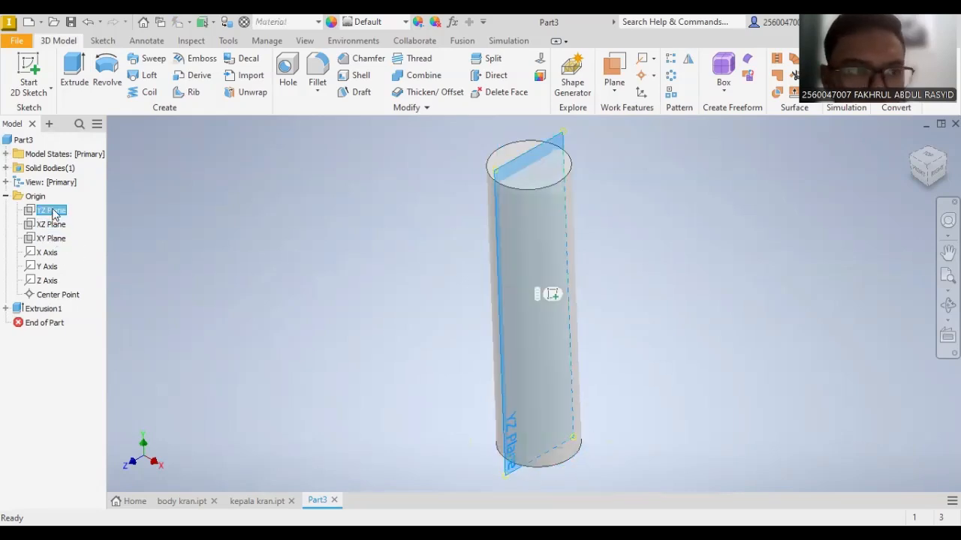
pyautogui.click(102, 39)
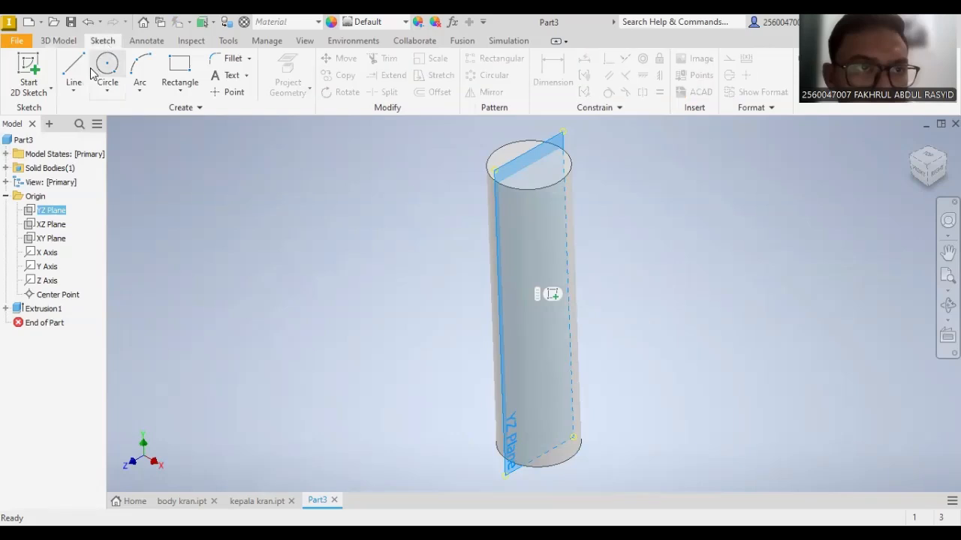
pyautogui.click(38, 70)
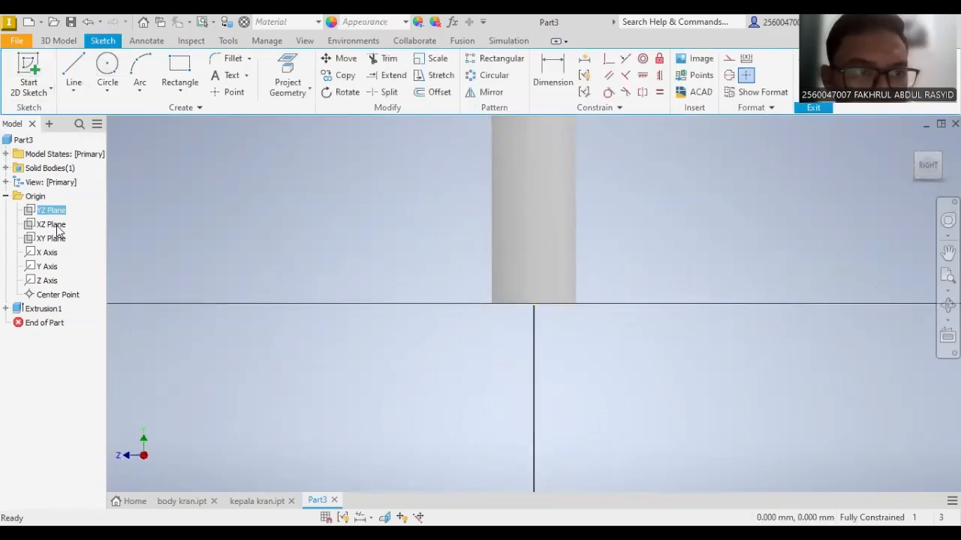
pyautogui.scroll(-5, 620, 230)
pyautogui.moveTo(578, 186); pyautogui.dragTo(548, 288, button='middle')
pyautogui.scroll(5, 560, 255)
pyautogui.scroll(2, 560, 259)
pyautogui.click(108, 67)
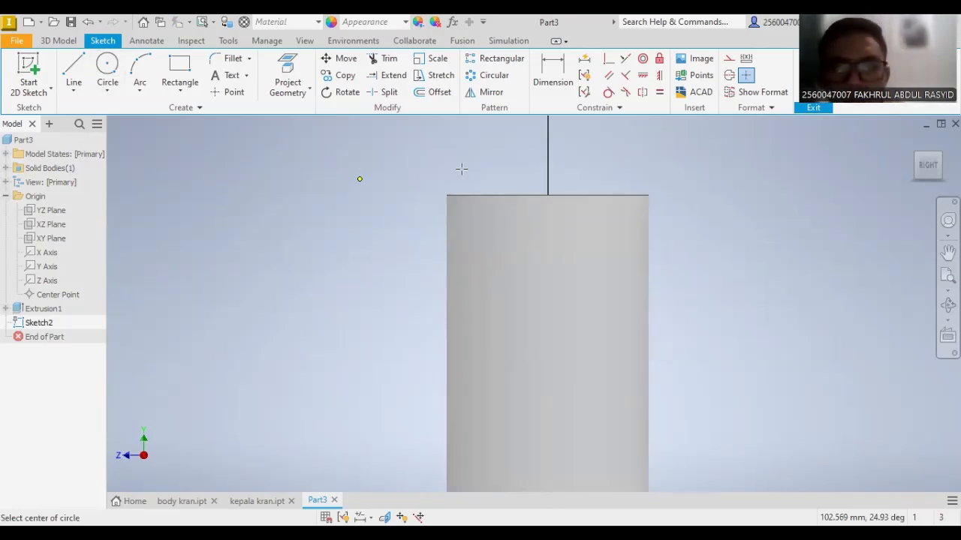
pyautogui.press('Escape')
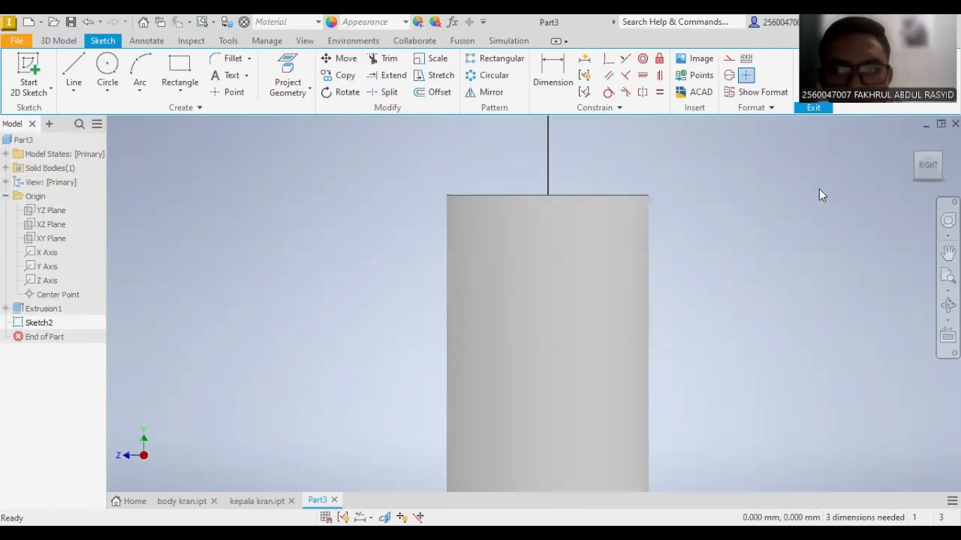
pyautogui.click(948, 252)
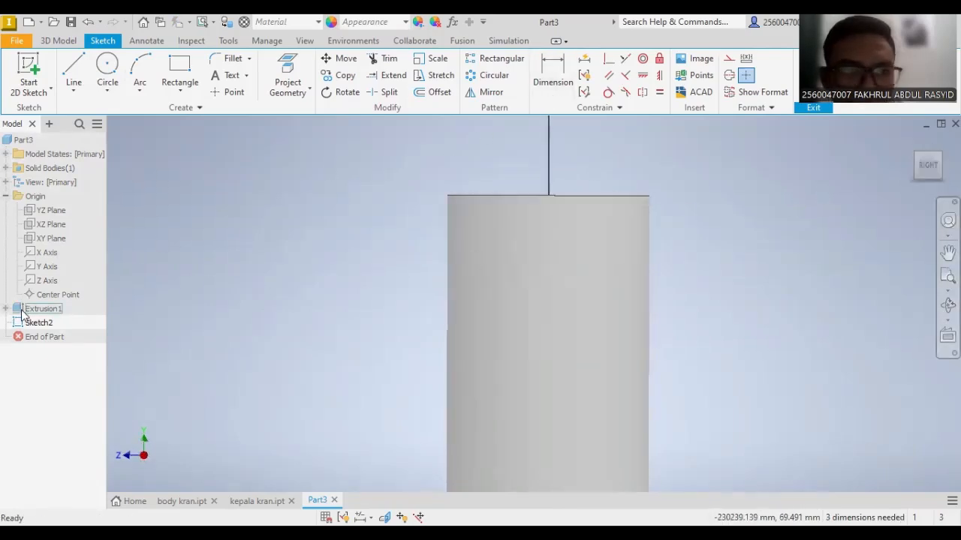
pyautogui.click(48, 212)
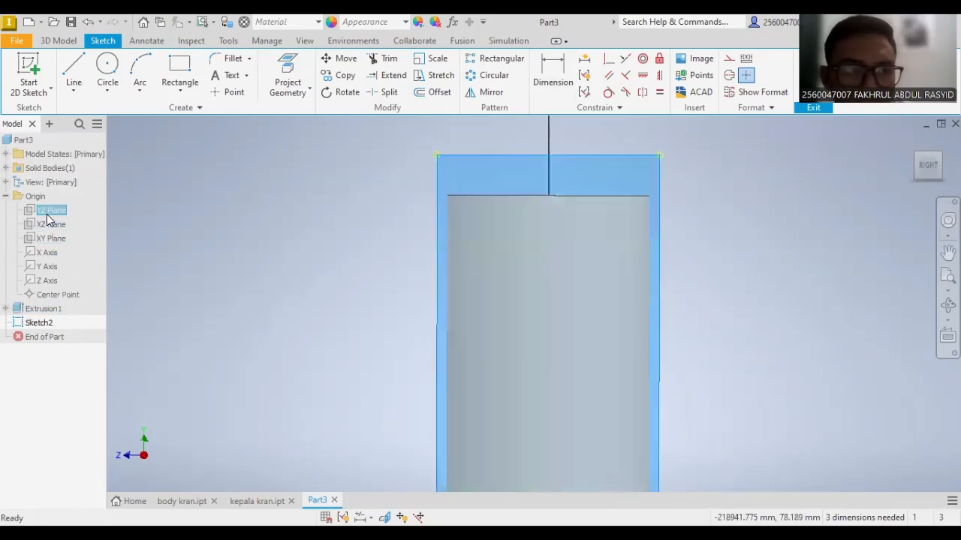
pyautogui.rightClick(47, 215)
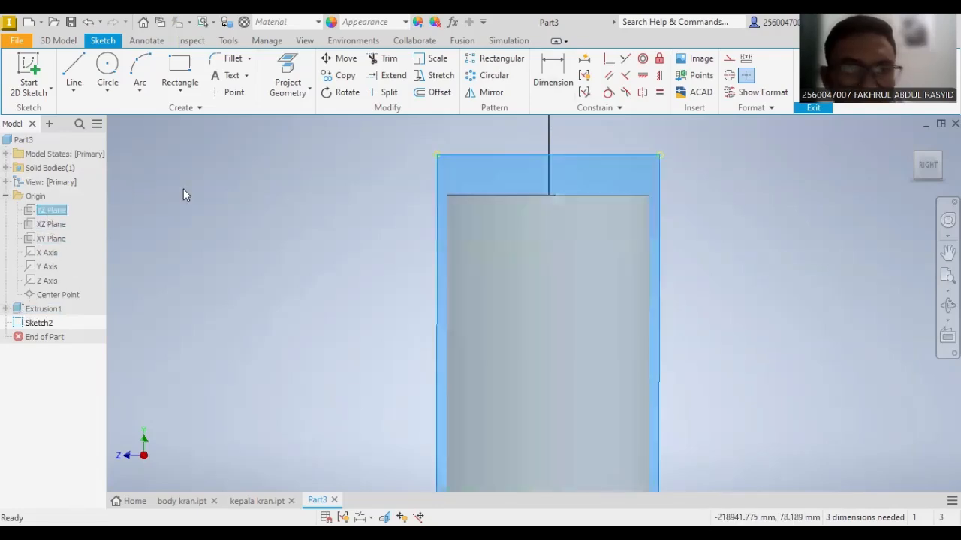
pyautogui.click(771, 204)
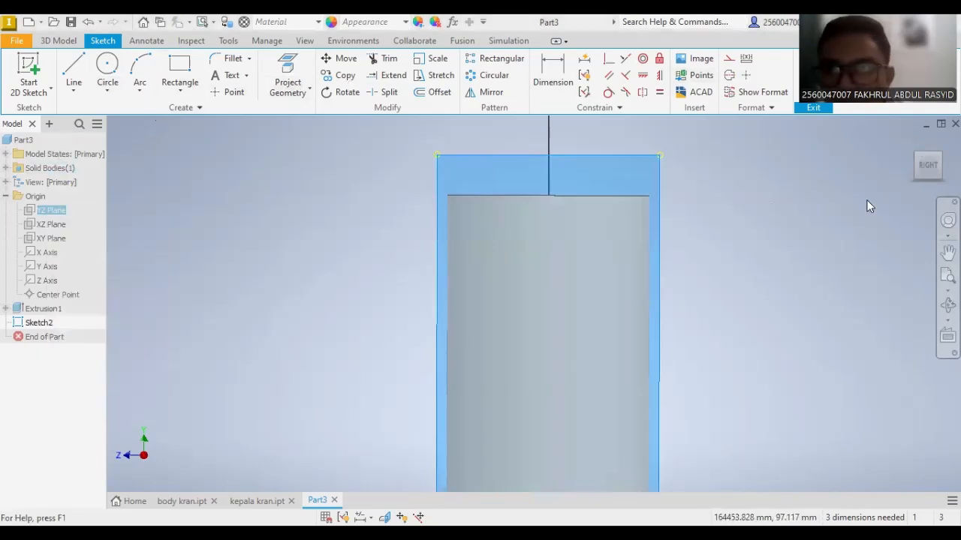
# - Finish the sketch on the YZ plane and delete it from the part
pyautogui.click(813, 107)
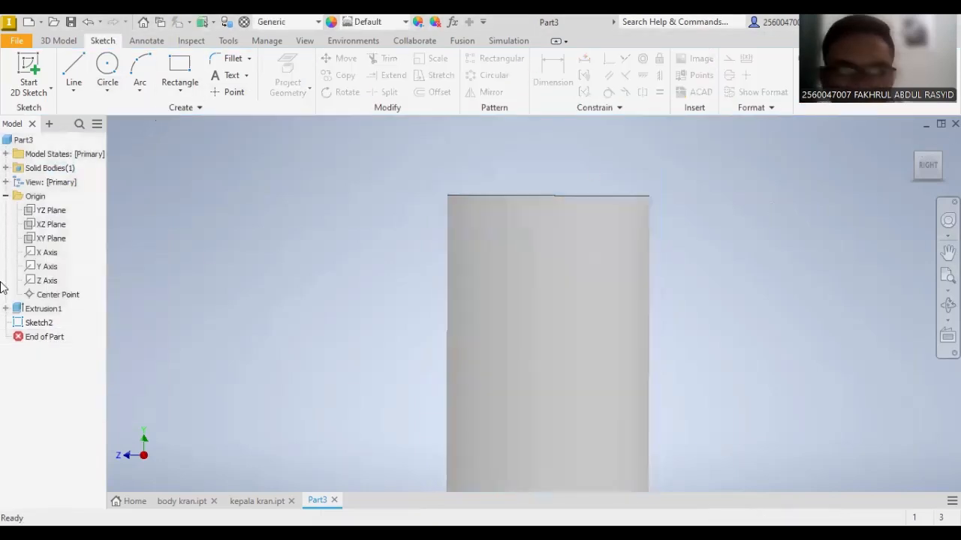
pyautogui.click(33, 323)
pyautogui.press('Delete')
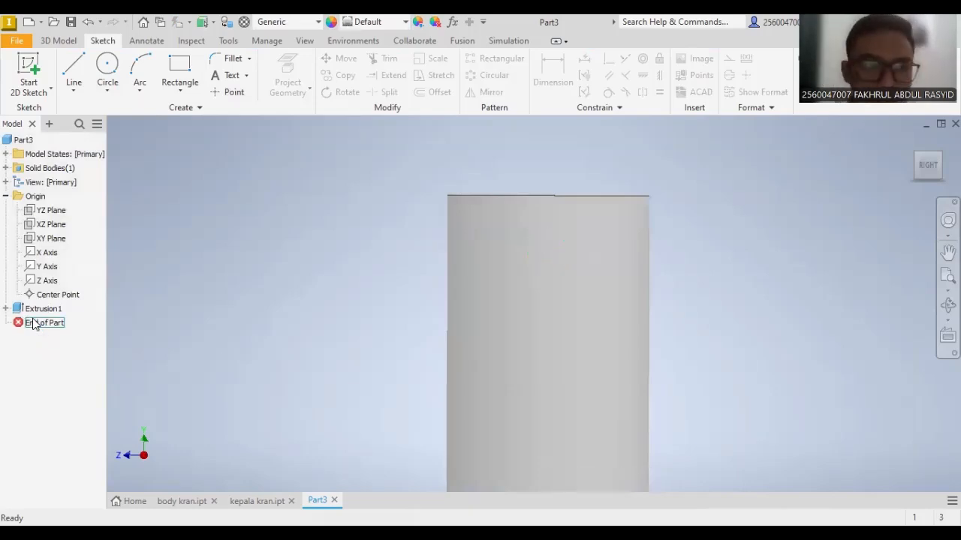
# - Make the YZ origin plane visible in the model
pyautogui.click(48, 210)
pyautogui.rightClick(45, 210)
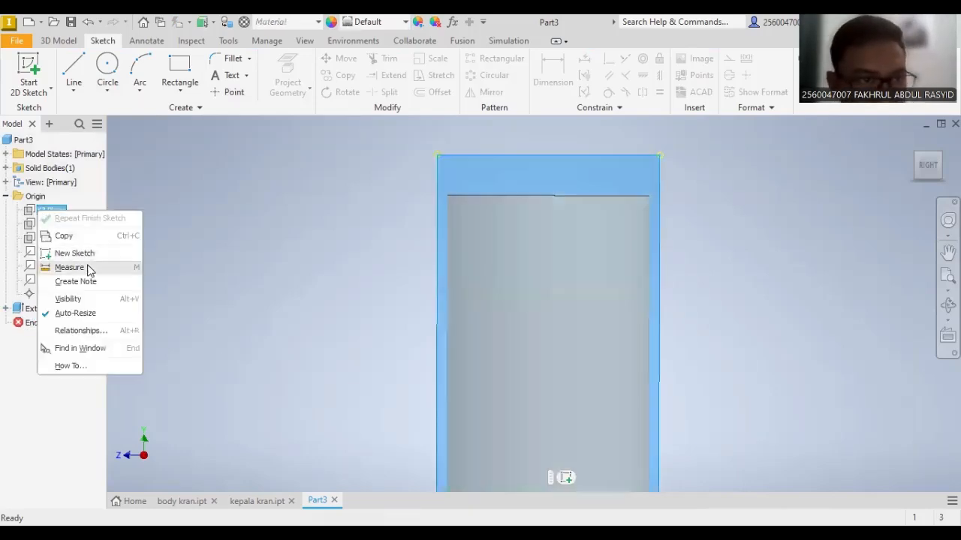
pyautogui.click(91, 300)
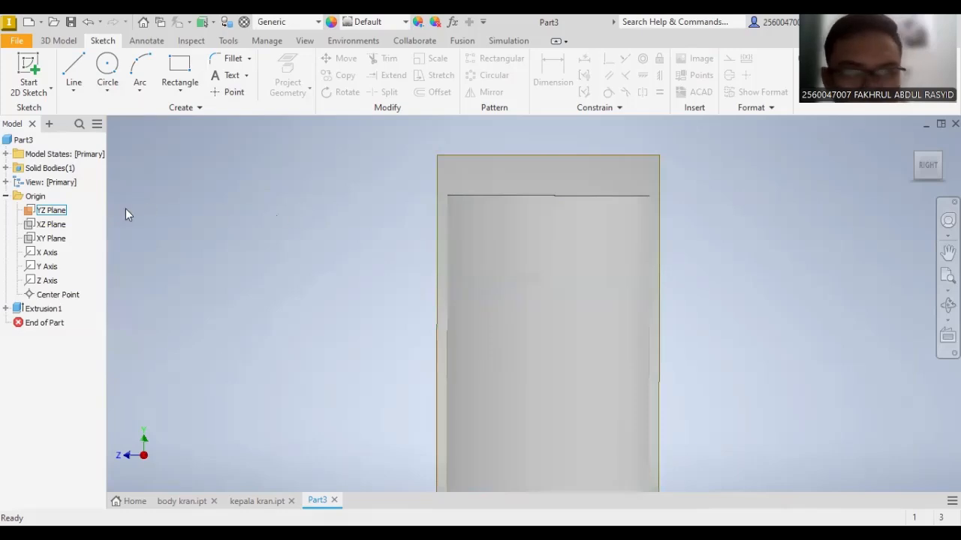
# - Start a new sketch on the visible YZ plane, with the cylinder's upper end in view
pyautogui.click(59, 41)
pyautogui.click(28, 72)
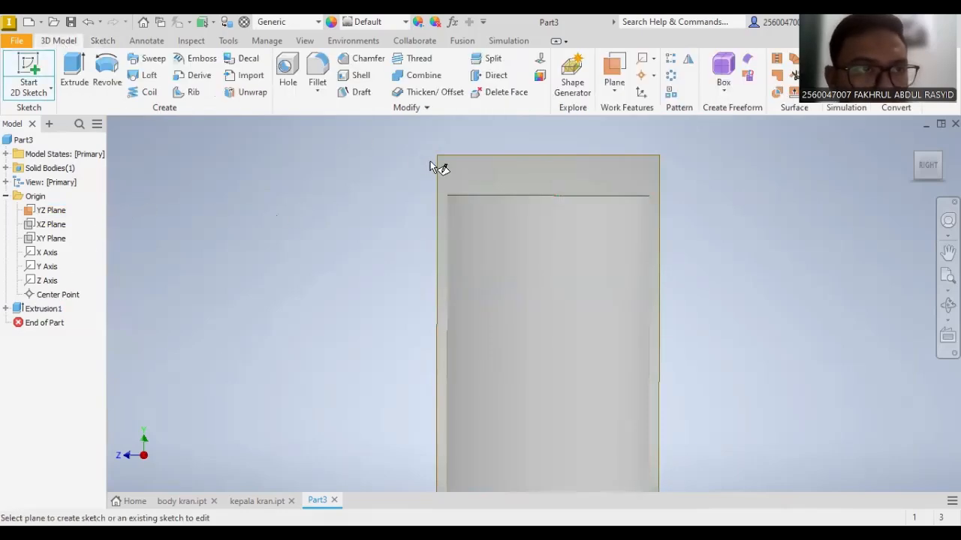
pyautogui.click(480, 157)
pyautogui.moveTo(534, 146); pyautogui.dragTo(534, 416, button='middle')
pyautogui.moveTo(541, 188); pyautogui.dragTo(540, 322, button='middle')
pyautogui.moveTo(540, 192); pyautogui.dragTo(542, 275, button='middle')
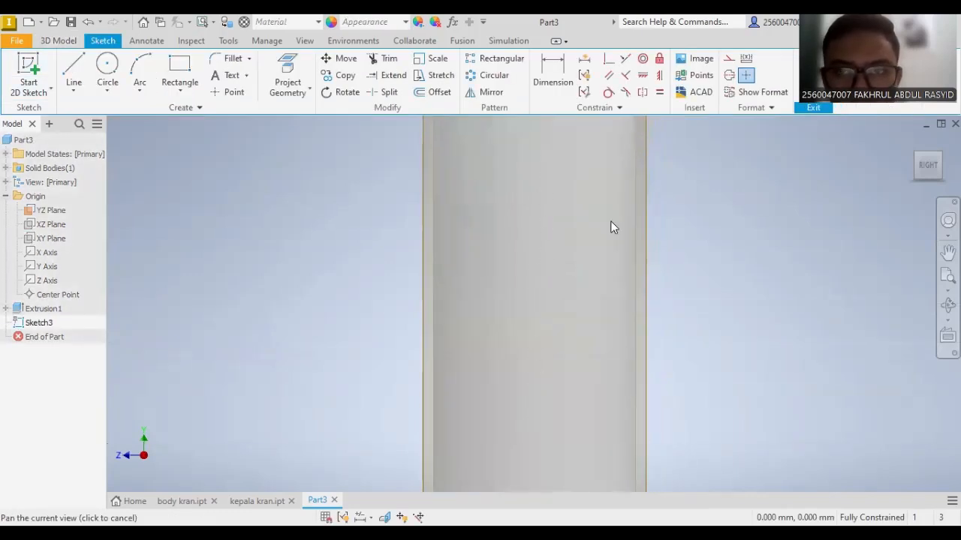
pyautogui.scroll(5, 604, 186)
pyautogui.scroll(-6, 583, 170)
pyautogui.moveTo(583, 170); pyautogui.dragTo(581, 356, button='middle')
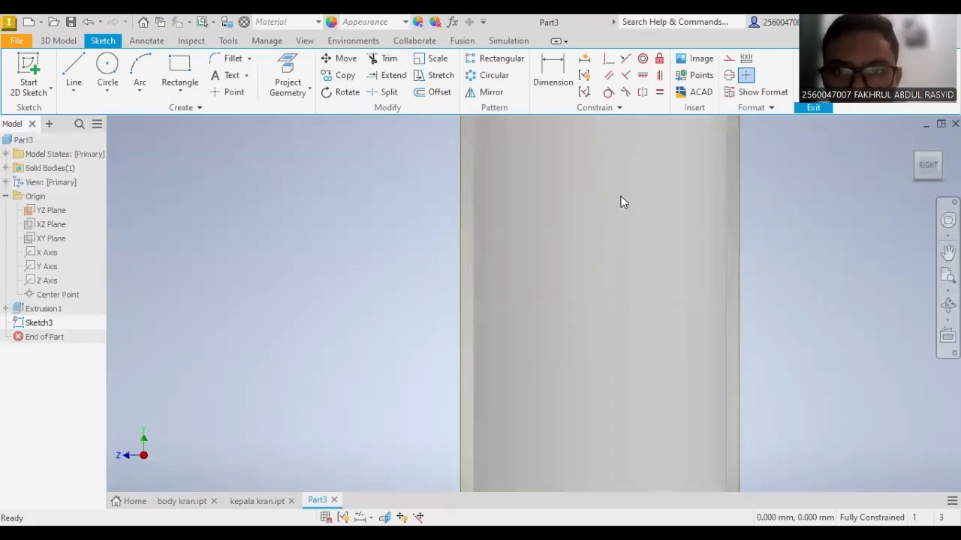
pyautogui.moveTo(695, 187); pyautogui.dragTo(689, 307, button='middle')
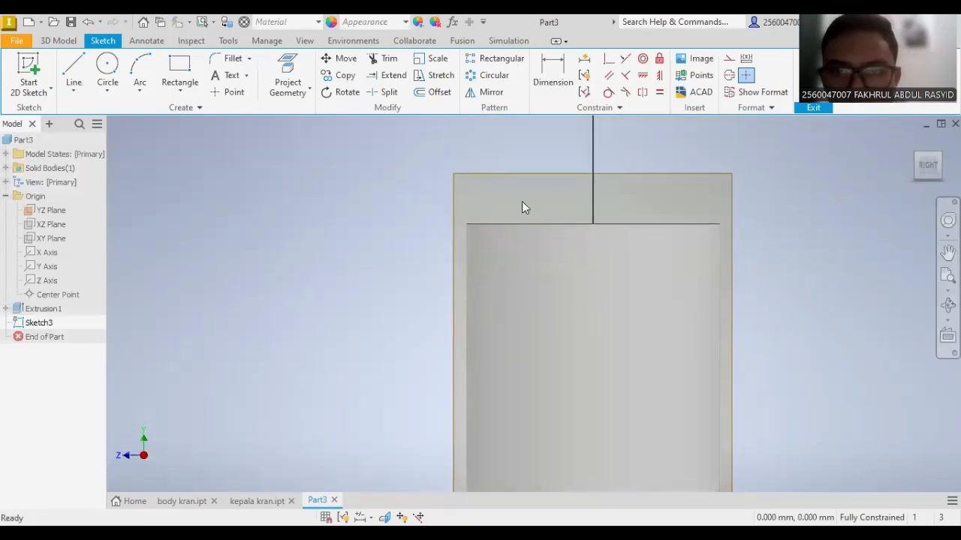
# - Sketch a circle about 2.8 mm in diameter on the vertical axis just below the cylinder's top edge, using a wireframe display
pyautogui.click(107, 71)
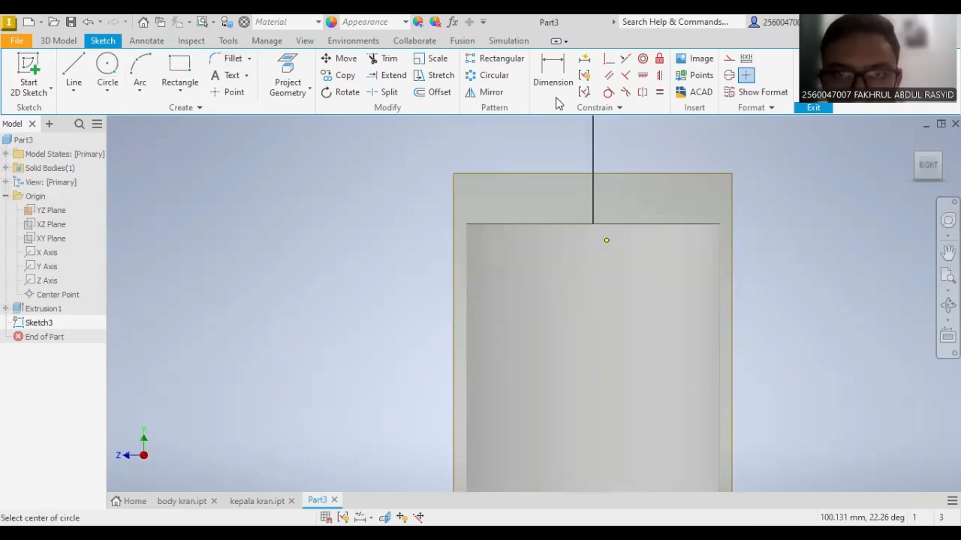
pyautogui.click(304, 40)
pyautogui.click(268, 81)
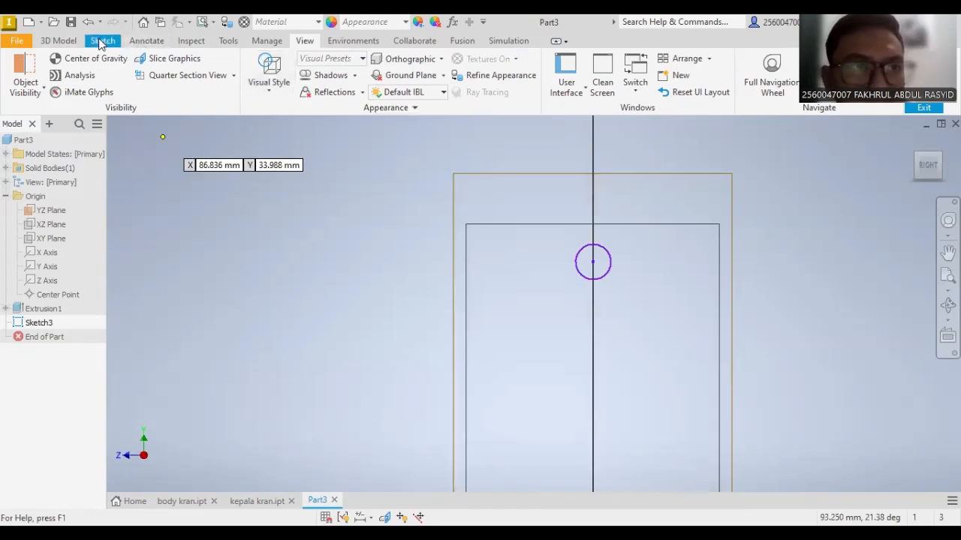
pyautogui.click(136, 44)
pyautogui.click(102, 41)
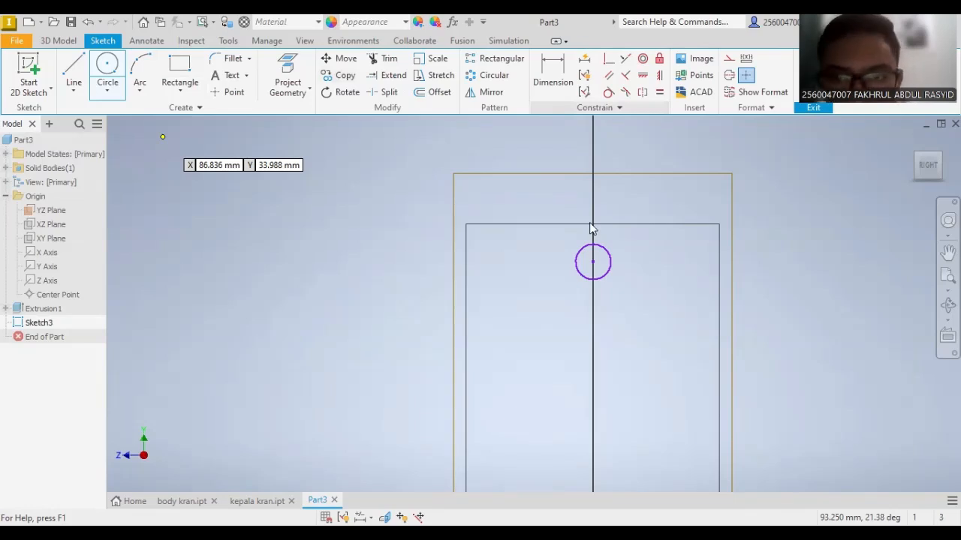
# - Dimension the small circle's diameter, try a value of 3 mm, and undo that value change
pyautogui.press('d')
pyautogui.click(605, 250)
pyautogui.click(634, 267)
pyautogui.write('3')
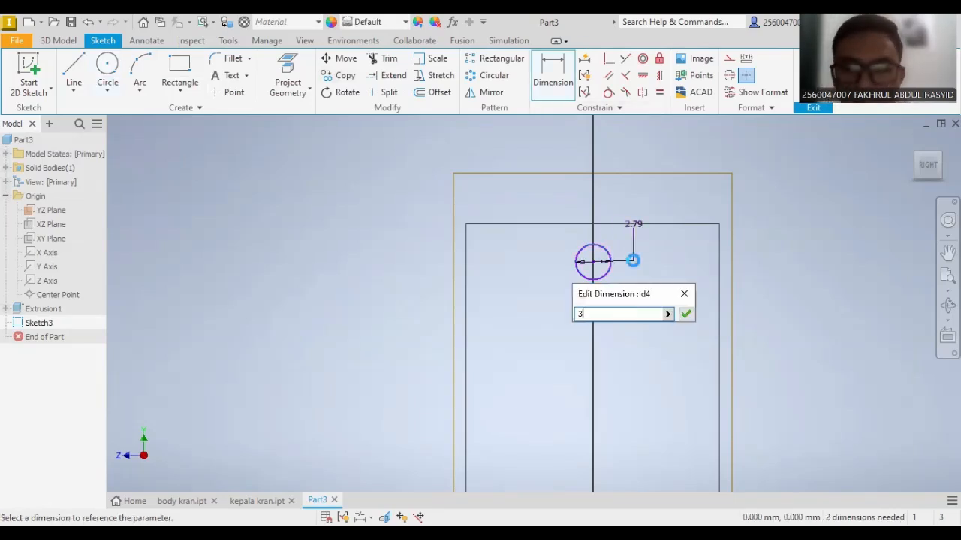
pyautogui.press('Return')
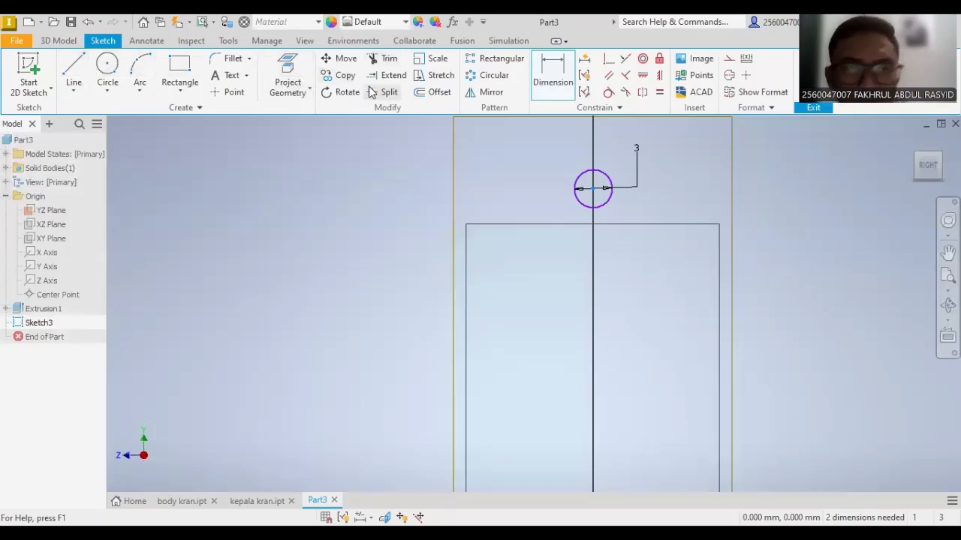
pyautogui.hotkey('ctrl', 'z')
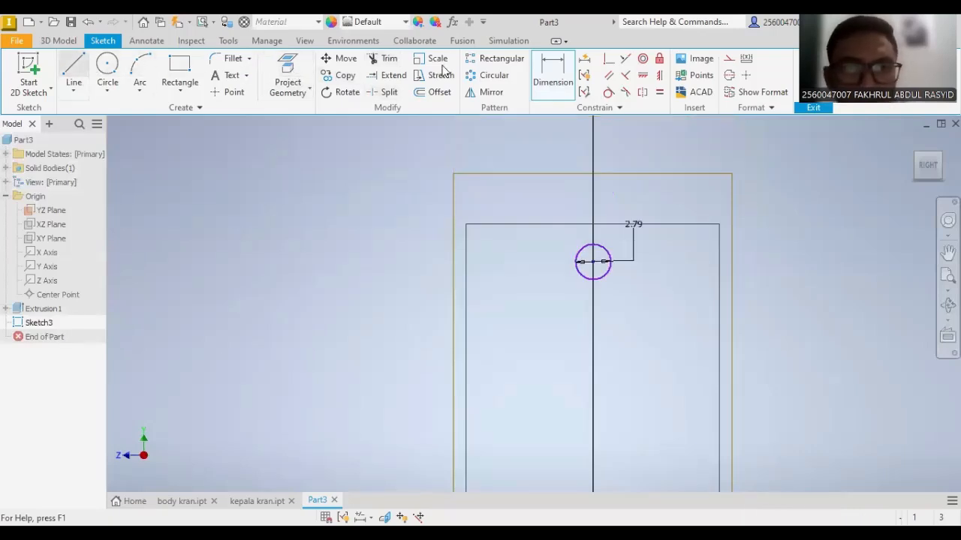
pyautogui.press('Escape')
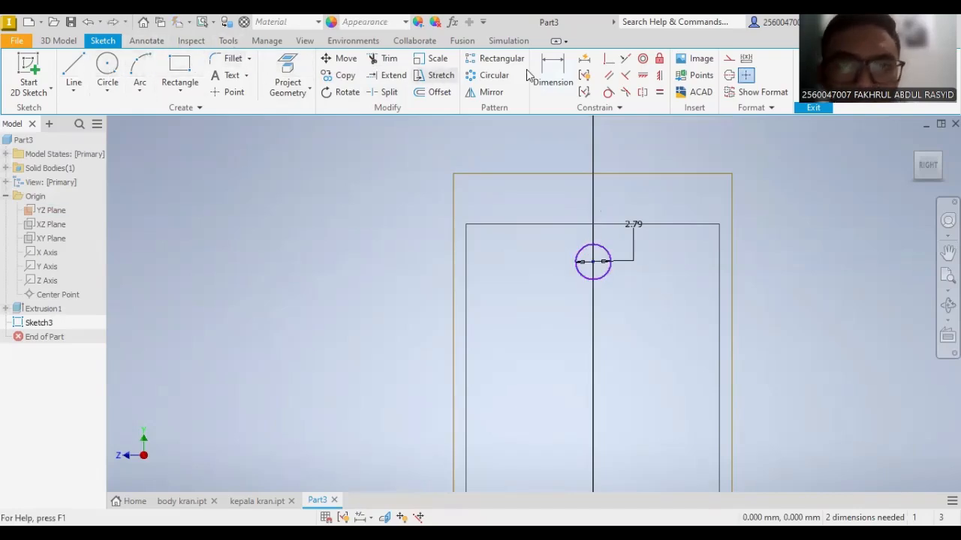
# - Dimension the distance from the small circle's centre to the cylinder's top edge and set it to 10 mm
pyautogui.click(552, 78)
pyautogui.click(593, 262)
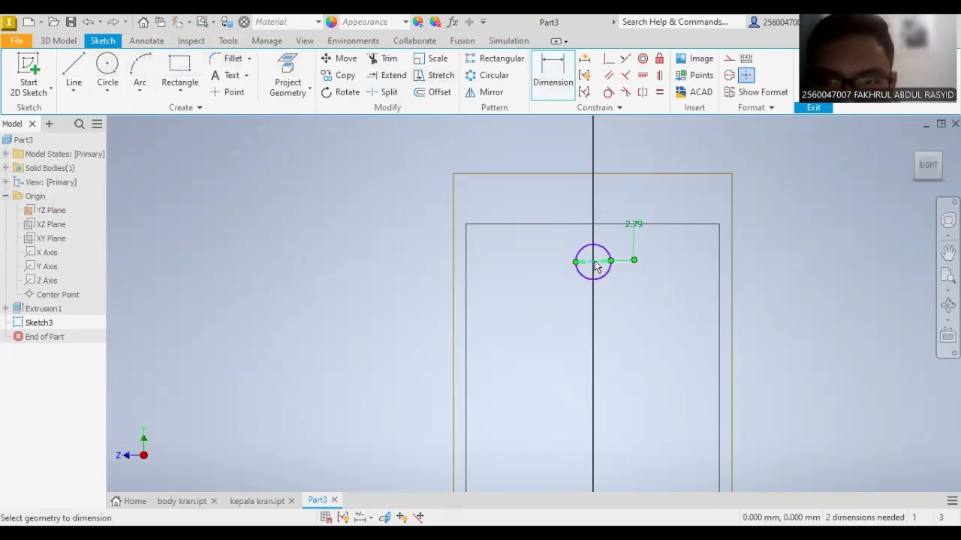
pyautogui.click(607, 225)
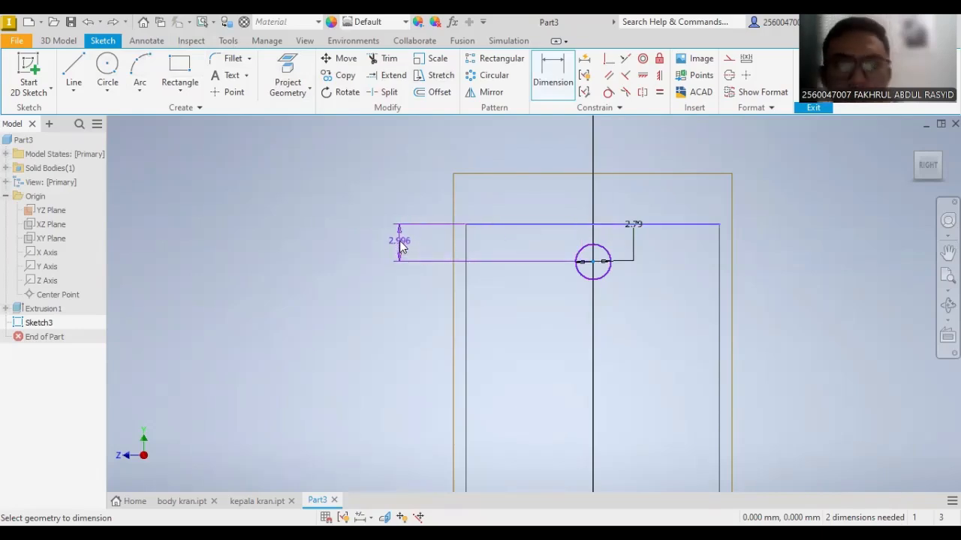
pyautogui.click(402, 248)
pyautogui.write('10')
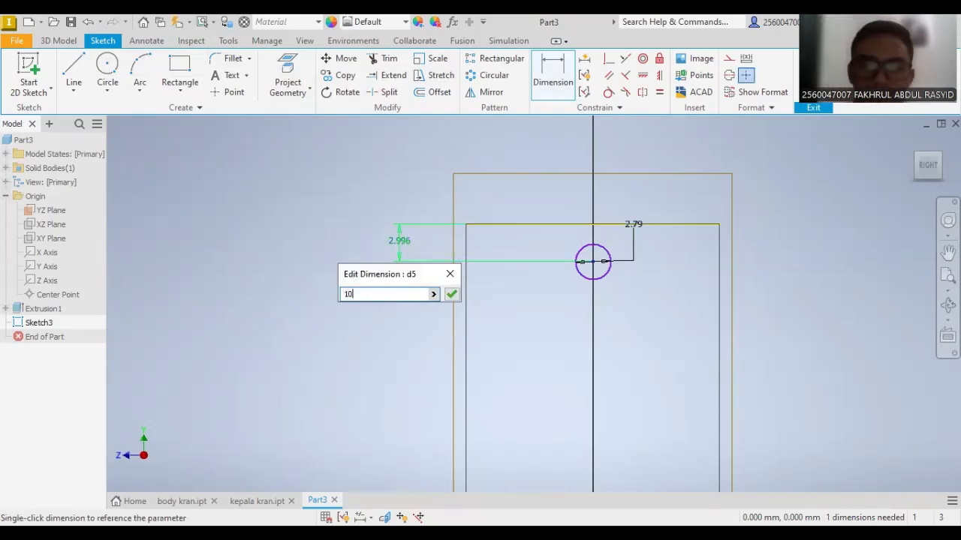
pyautogui.press('Return')
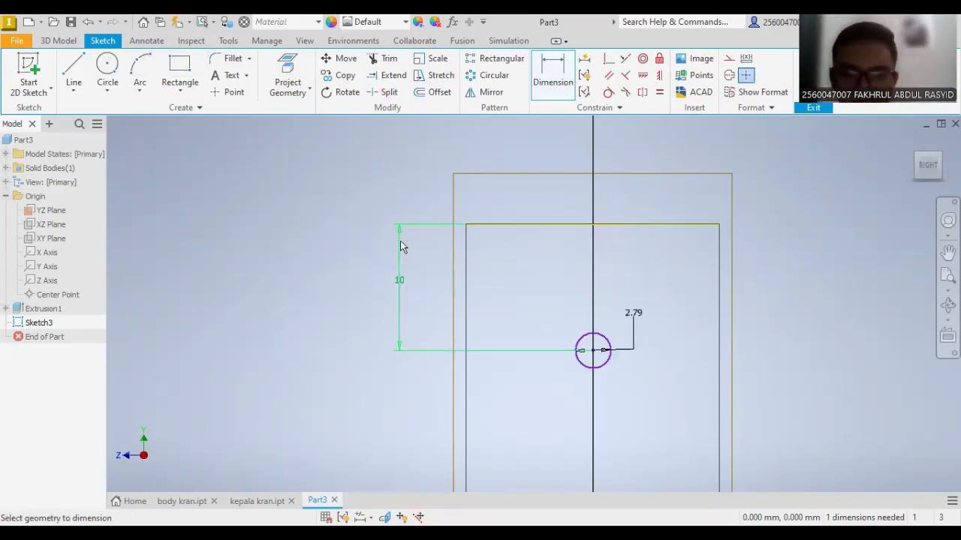
# - Set the small circle's diameter dimension to 3 mm
pyautogui.click(630, 314)
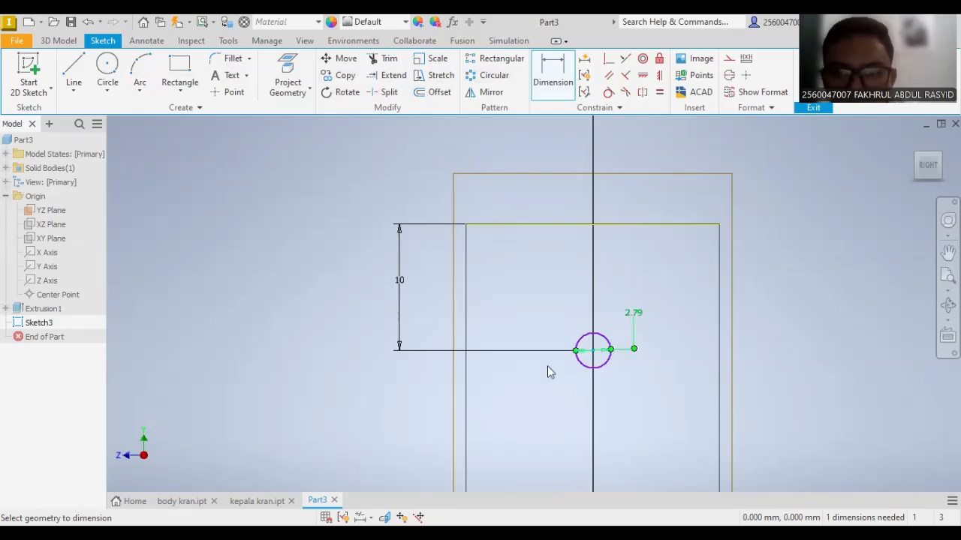
pyautogui.click(547, 368)
pyautogui.write('3')
pyautogui.click(682, 362)
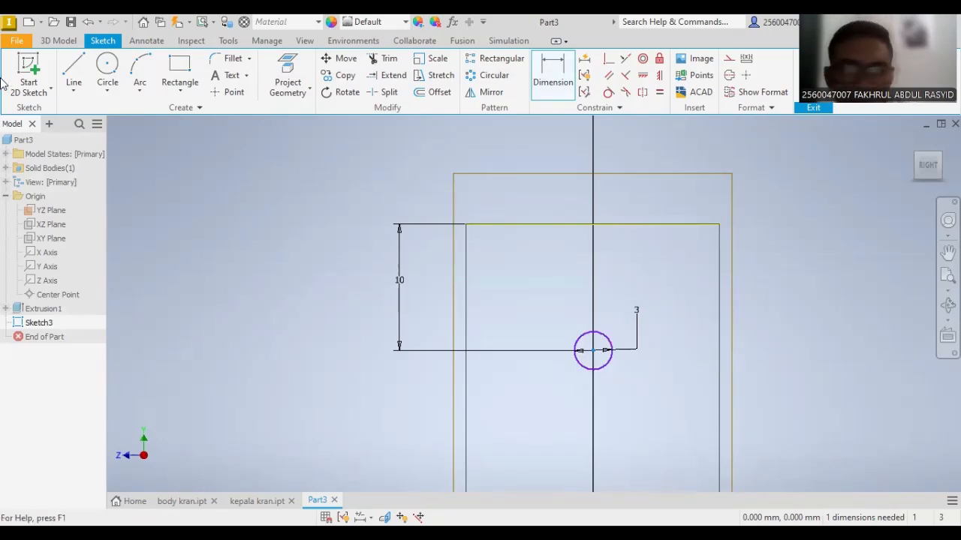
# - Try to place a 3 mm Through All hole at the small circle's centre, and leave the sketch
pyautogui.click(72, 42)
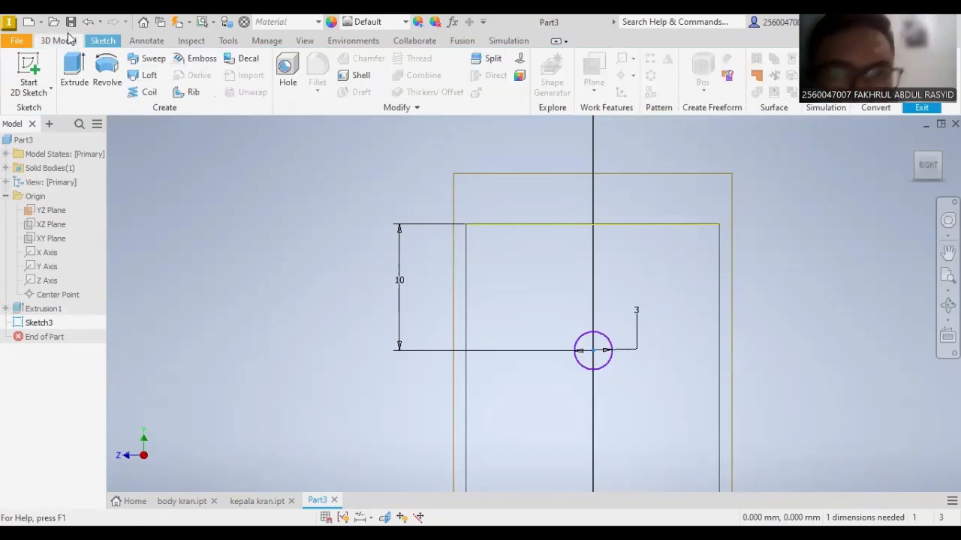
pyautogui.click(288, 82)
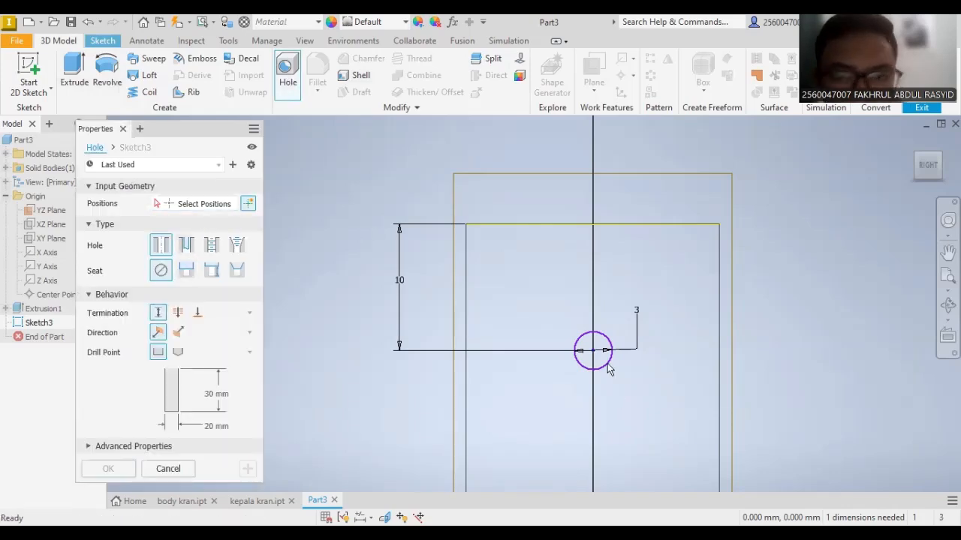
pyautogui.click(168, 205)
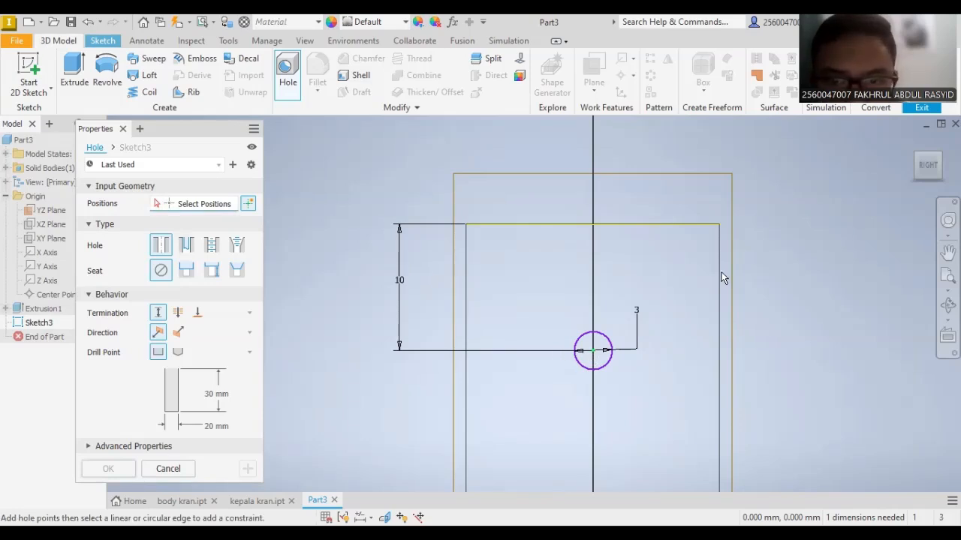
pyautogui.click(593, 351)
pyautogui.moveTo(930, 166); pyautogui.dragTo(922, 168)
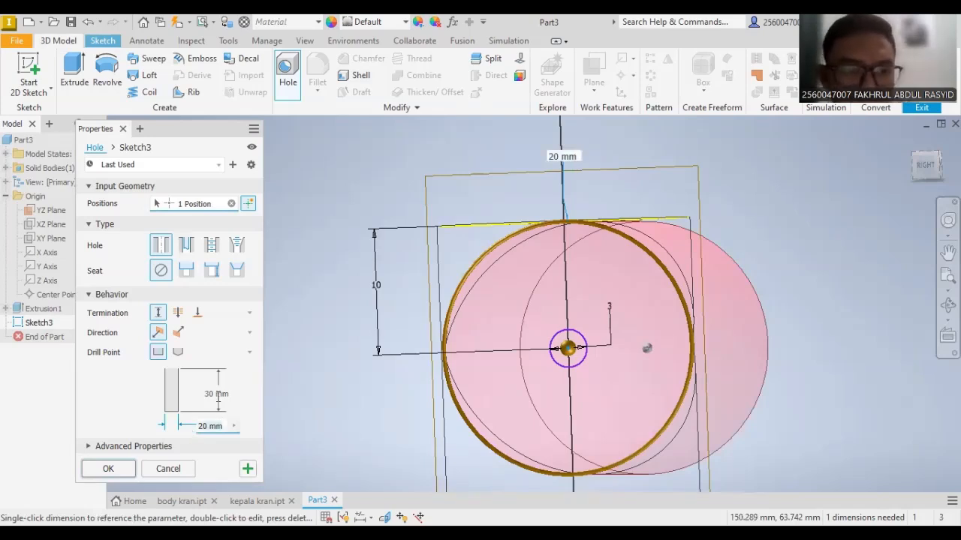
pyautogui.write('3')
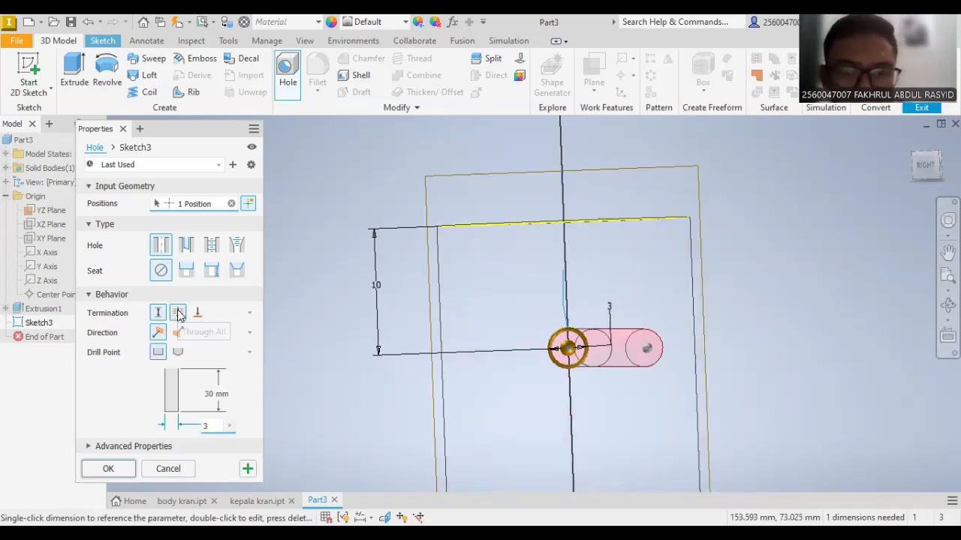
pyautogui.click(178, 313)
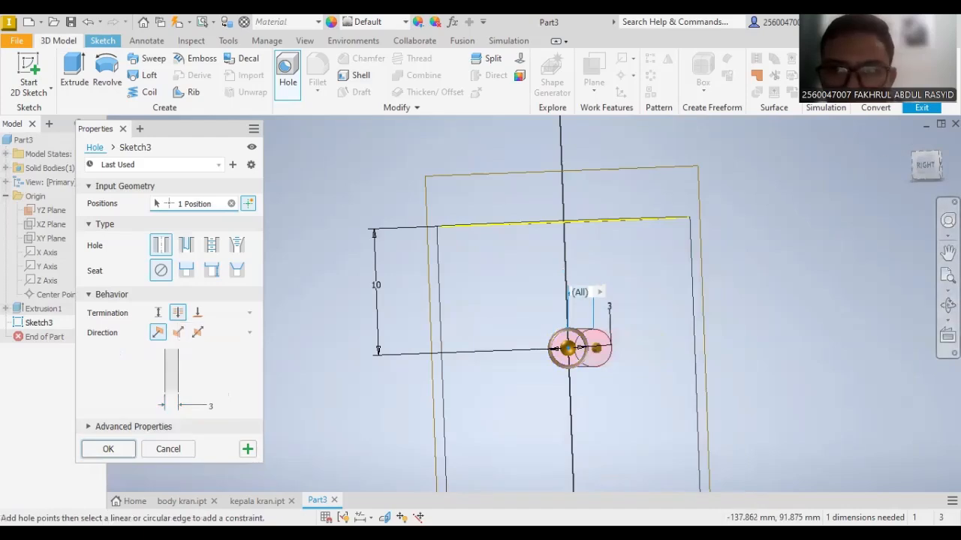
pyautogui.press('Escape')
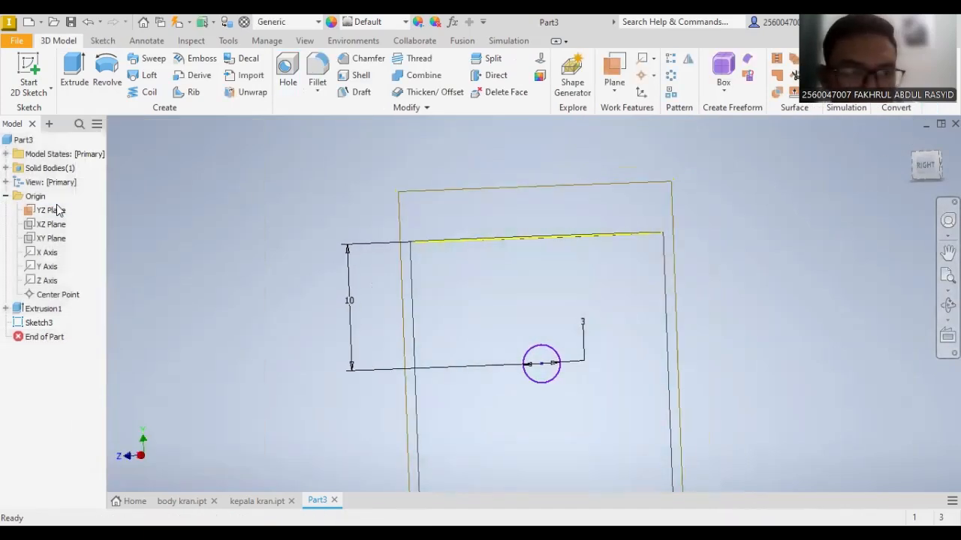
# - Hide the YZ origin plane and show the cylinder in the Realistic visual style
pyautogui.rightClick(51, 211)
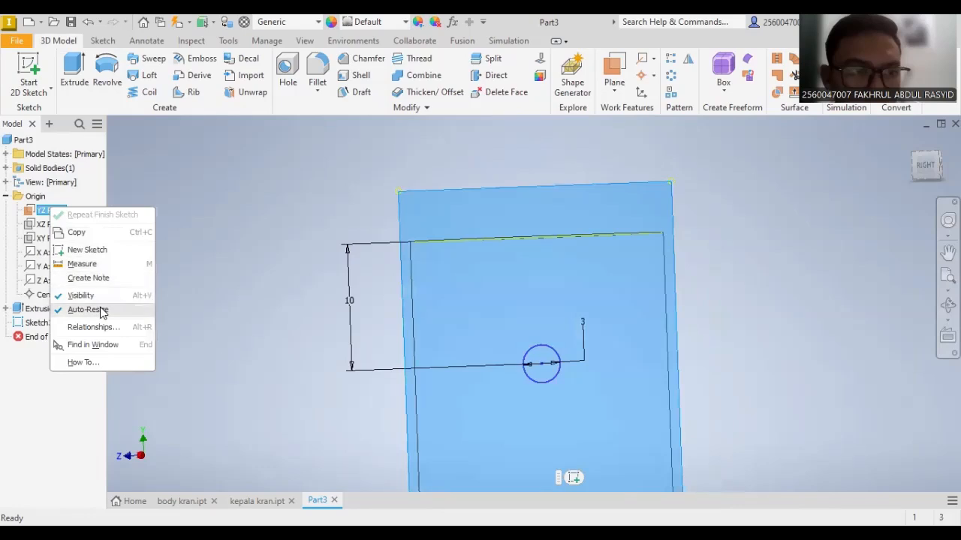
pyautogui.click(81, 296)
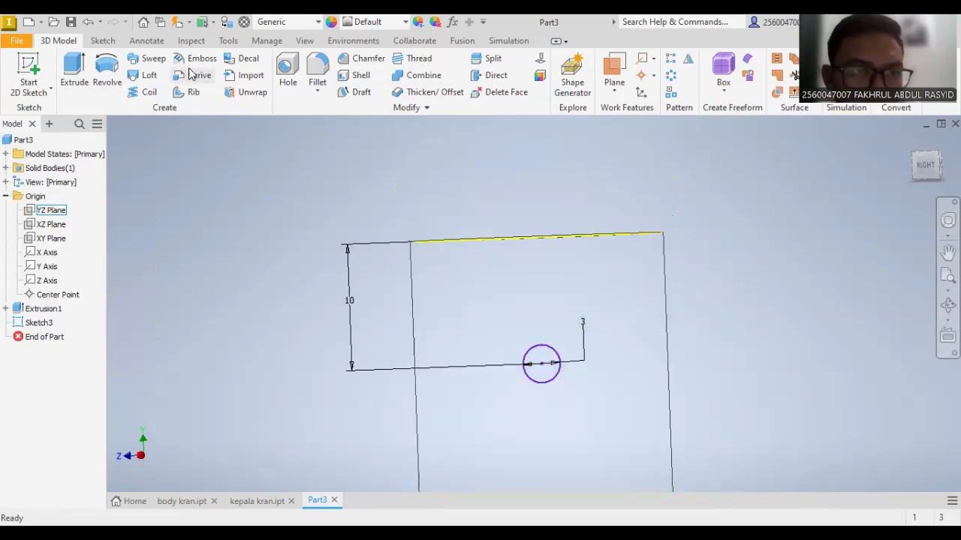
pyautogui.click(304, 40)
pyautogui.click(268, 84)
pyautogui.click(290, 115)
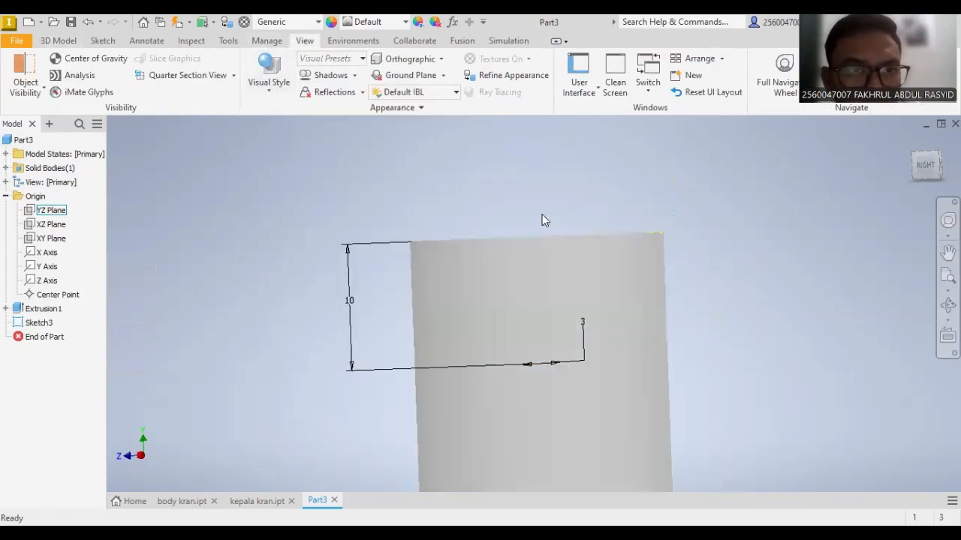
pyautogui.moveTo(925, 163)
pyautogui.mouseDown()
pyautogui.moveTo(895, 196)
pyautogui.moveTo(920, 155)
pyautogui.mouseUp()
pyautogui.click(912, 142)
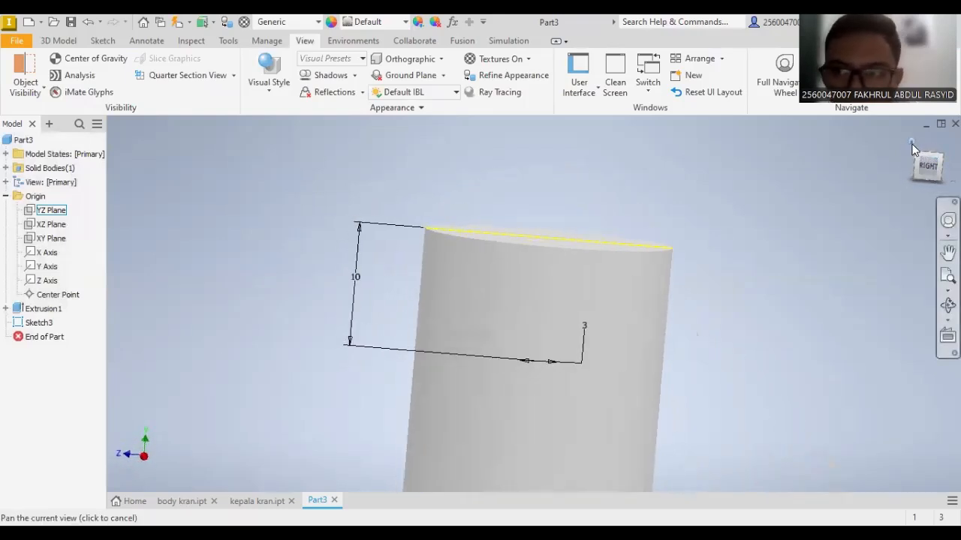
pyautogui.scroll(-5, 540, 177)
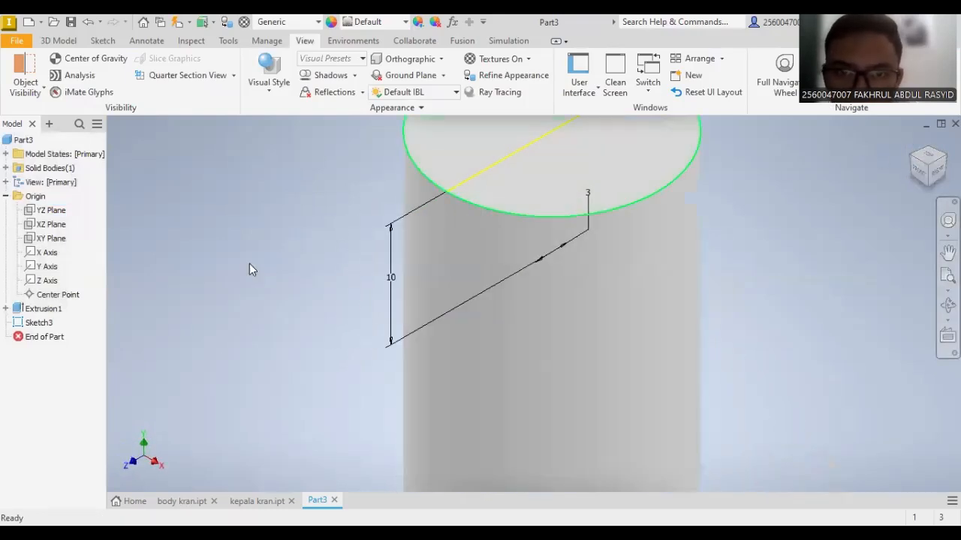
pyautogui.click(30, 329)
pyautogui.moveTo(650, 229)
pyautogui.mouseDown(button='middle')
pyautogui.moveTo(620, 307)
pyautogui.moveTo(598, 304)
pyautogui.mouseUp(button='middle')
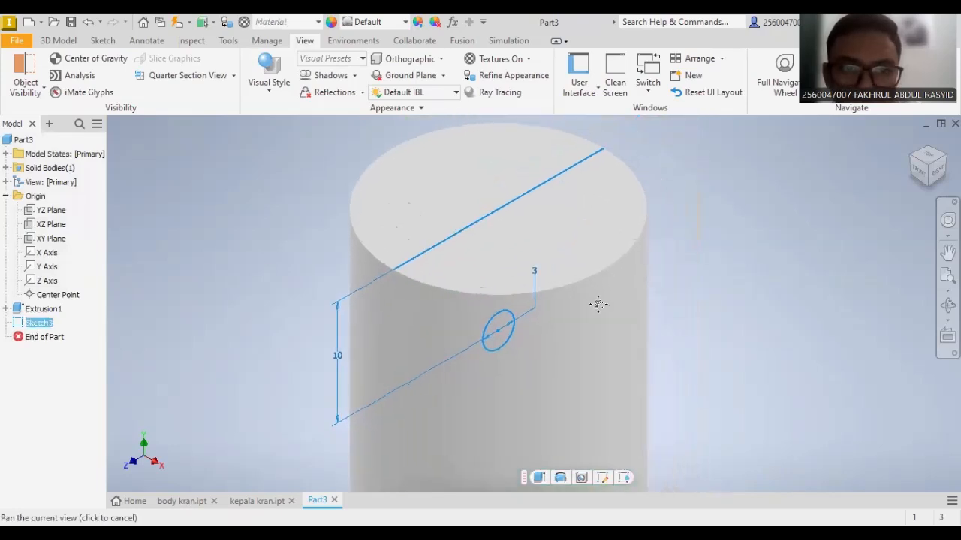
pyautogui.click(60, 40)
pyautogui.click(288, 71)
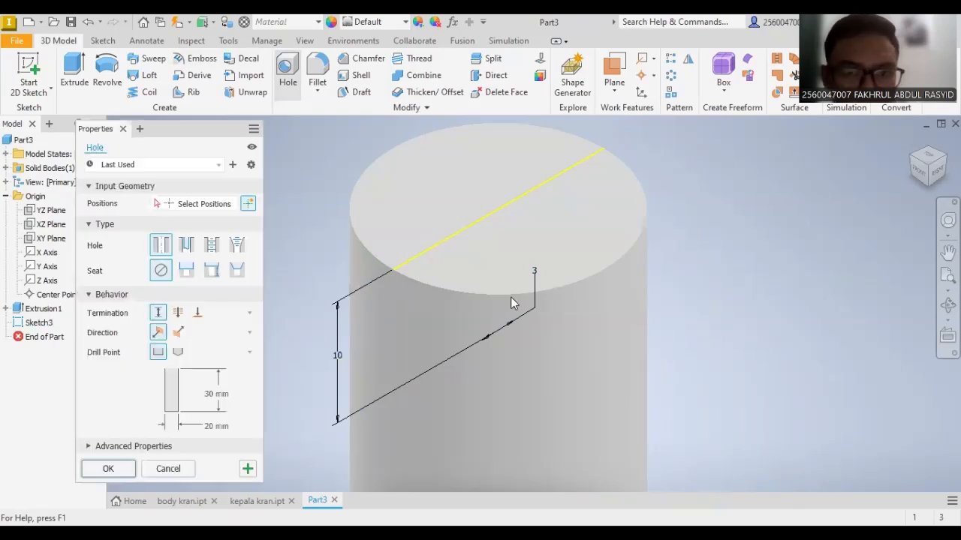
pyautogui.scroll(-4, 511, 295)
pyautogui.scroll(3, 522, 301)
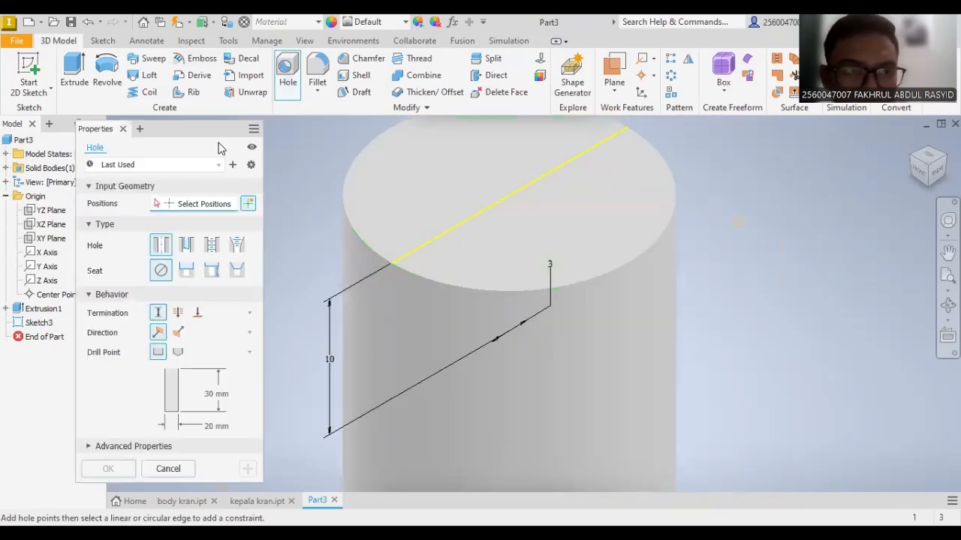
pyautogui.click(123, 129)
# - Make the YZ origin plane visible again through the whole cylinder
pyautogui.rightClick(47, 217)
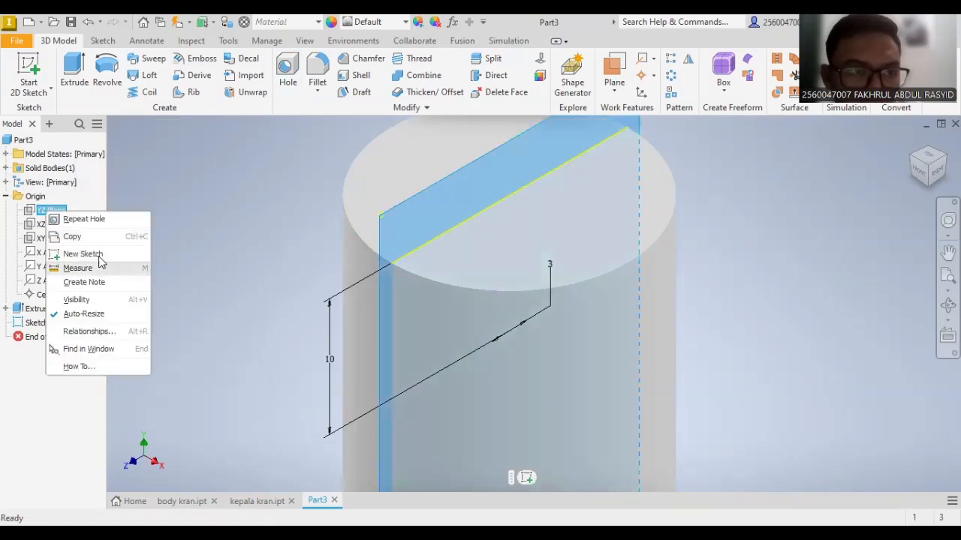
pyautogui.click(98, 299)
pyautogui.scroll(-5, 421, 306)
pyautogui.scroll(-4, 487, 375)
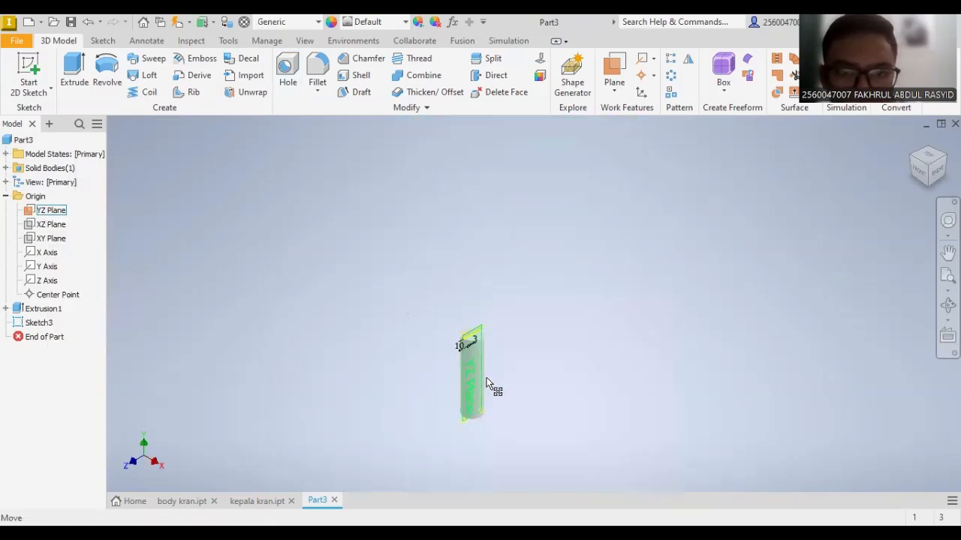
pyautogui.scroll(4, 482, 383)
pyautogui.moveTo(482, 383); pyautogui.dragTo(484, 344, button='middle')
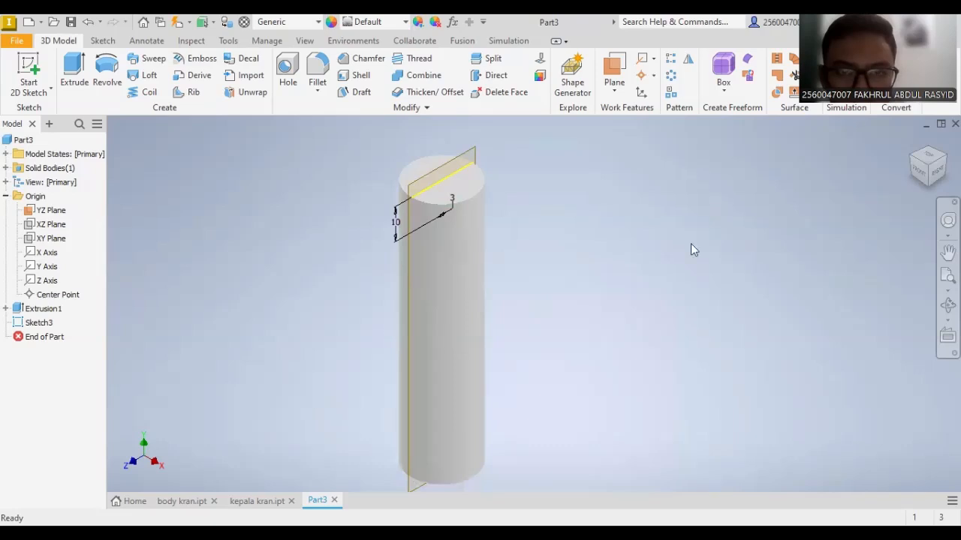
# - Reopen the small circle's sketch for editing, with the model seen from the right side
pyautogui.click(931, 163)
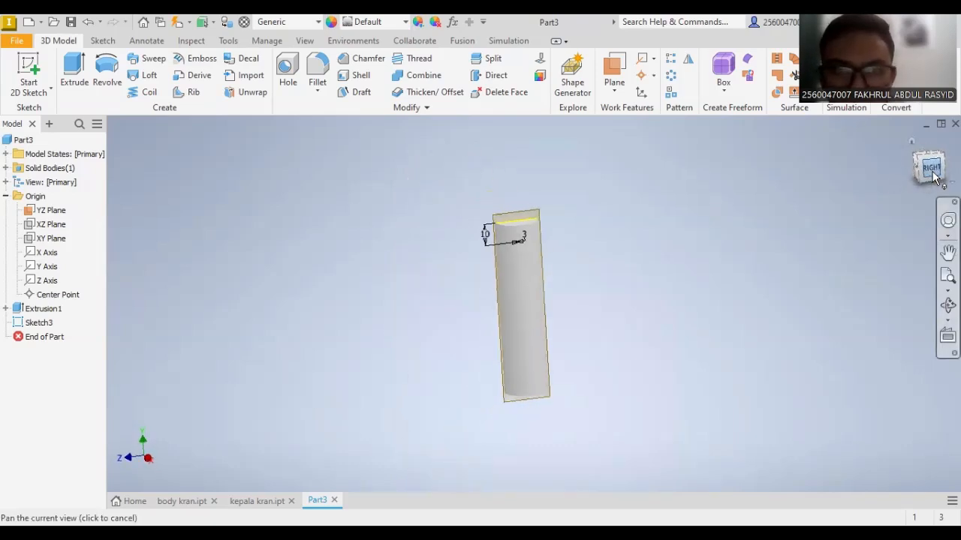
pyautogui.scroll(5, 589, 213)
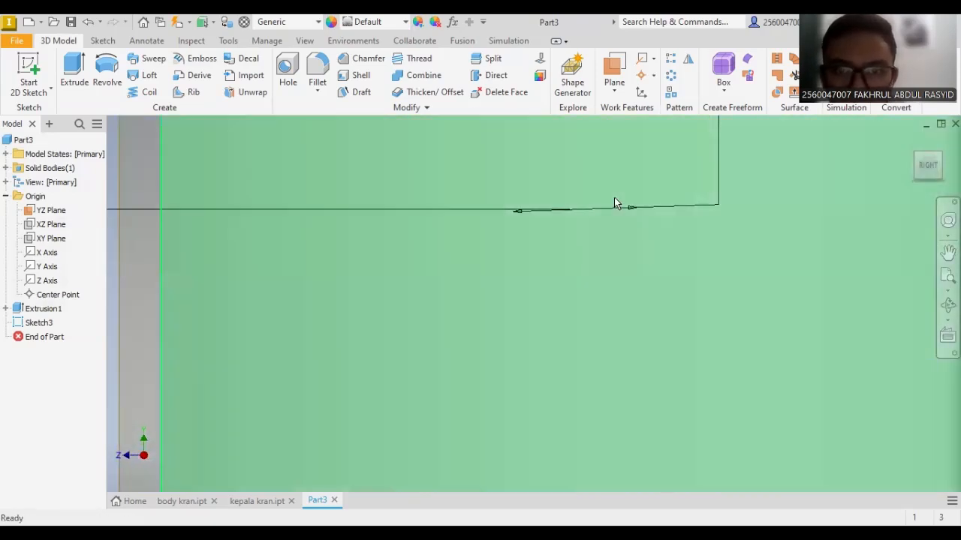
pyautogui.scroll(-6, 635, 197)
pyautogui.click(649, 181)
pyautogui.scroll(8, 645, 182)
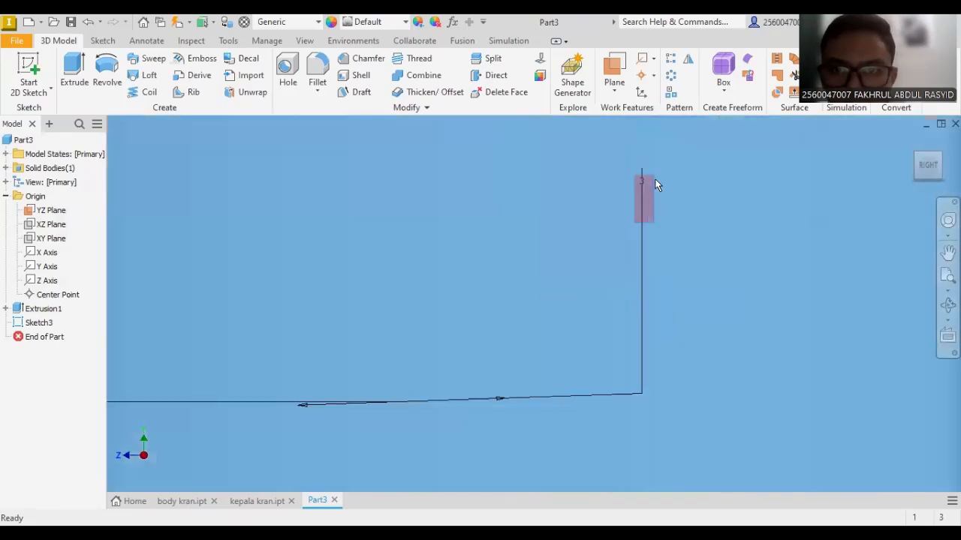
pyautogui.scroll(-6, 596, 258)
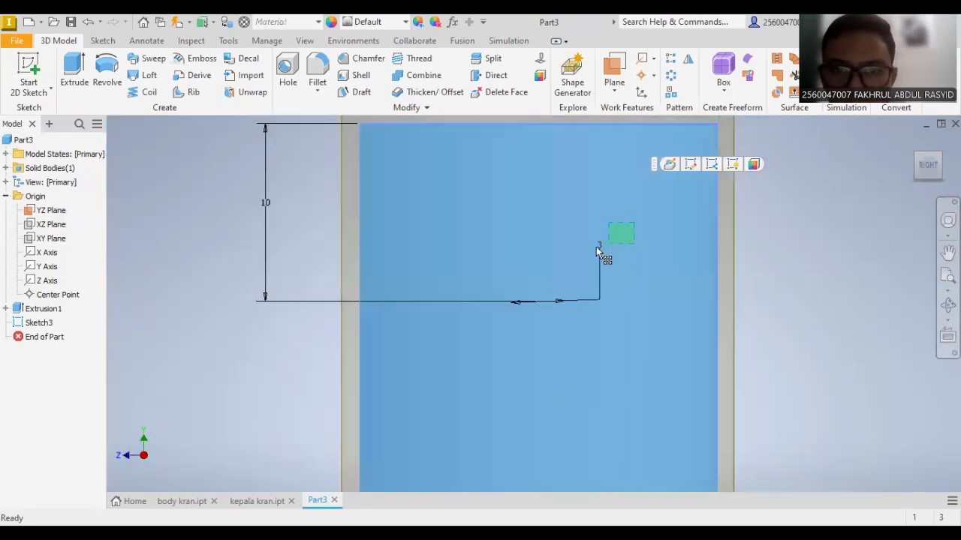
pyautogui.click(598, 246)
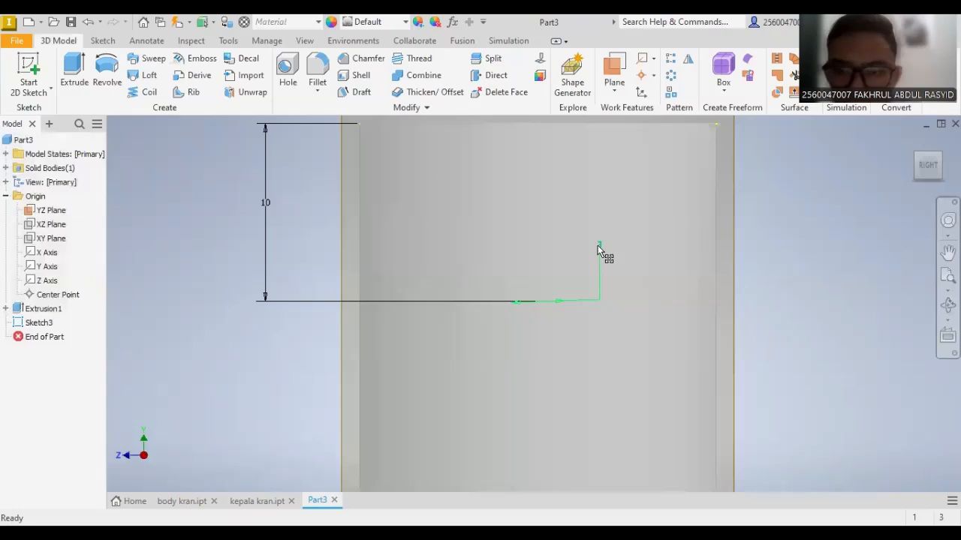
pyautogui.click(598, 247)
pyautogui.click(36, 325)
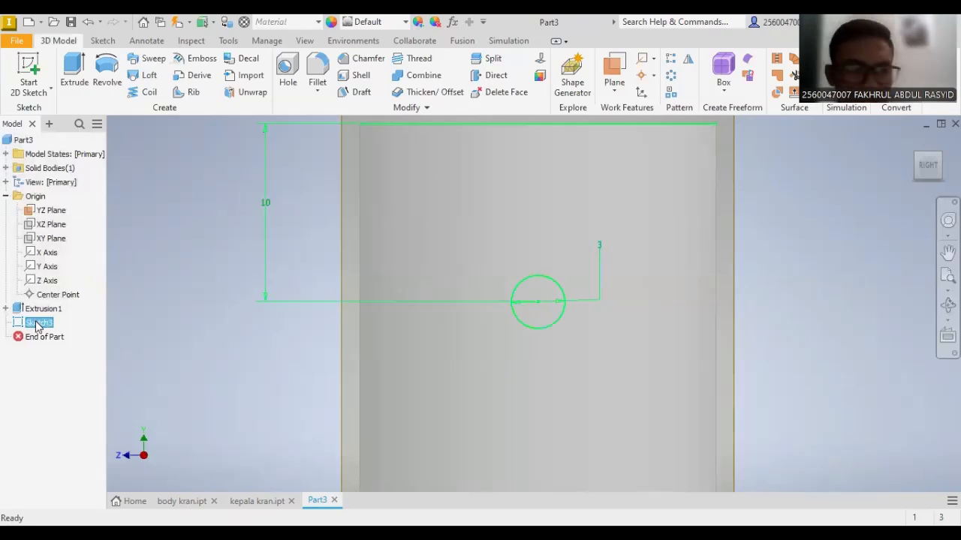
pyautogui.rightClick(39, 322)
pyautogui.click(75, 270)
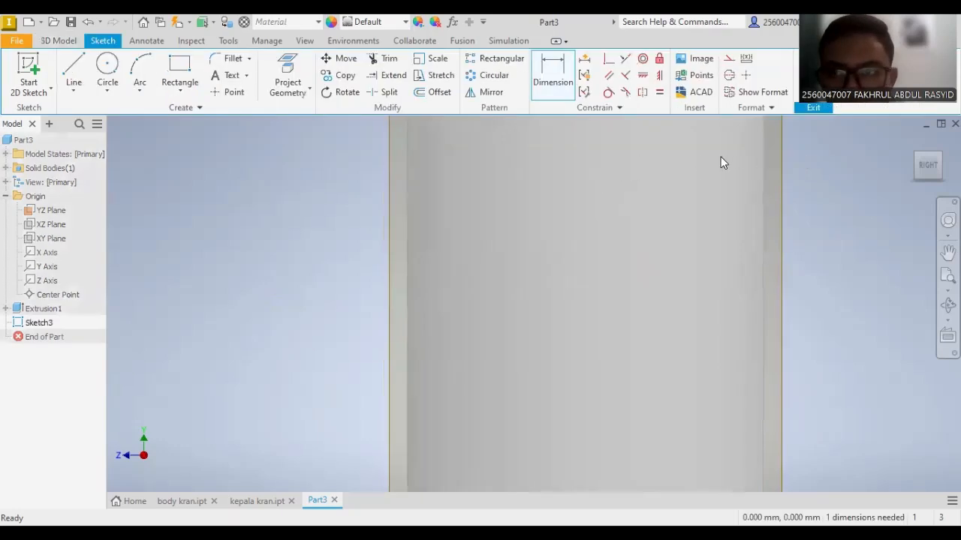
# - Change the visual style to Wireframe so the sketch circle inside the cylinder can be worked on
pyautogui.moveTo(640, 212); pyautogui.dragTo(632, 304, button='middle')
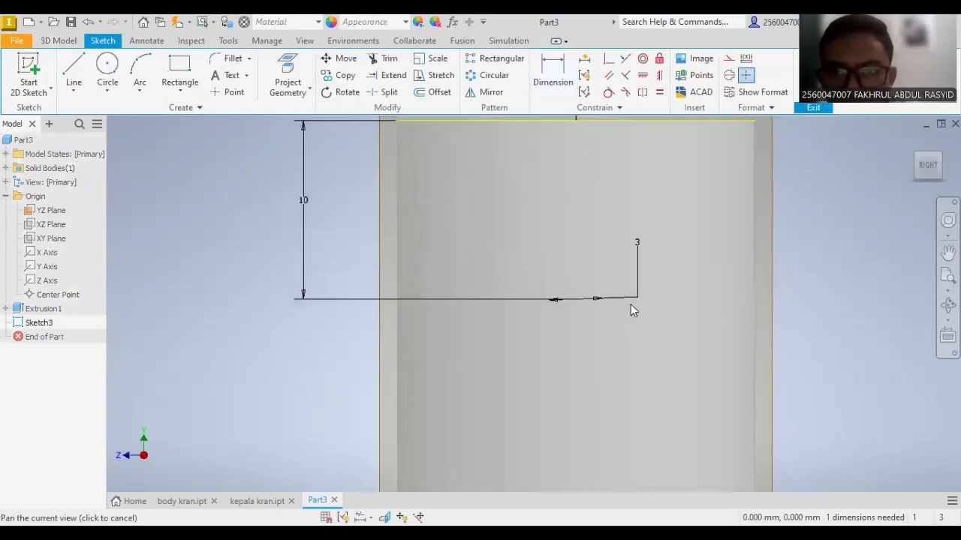
pyautogui.scroll(3, 581, 267)
pyautogui.scroll(-3, 579, 283)
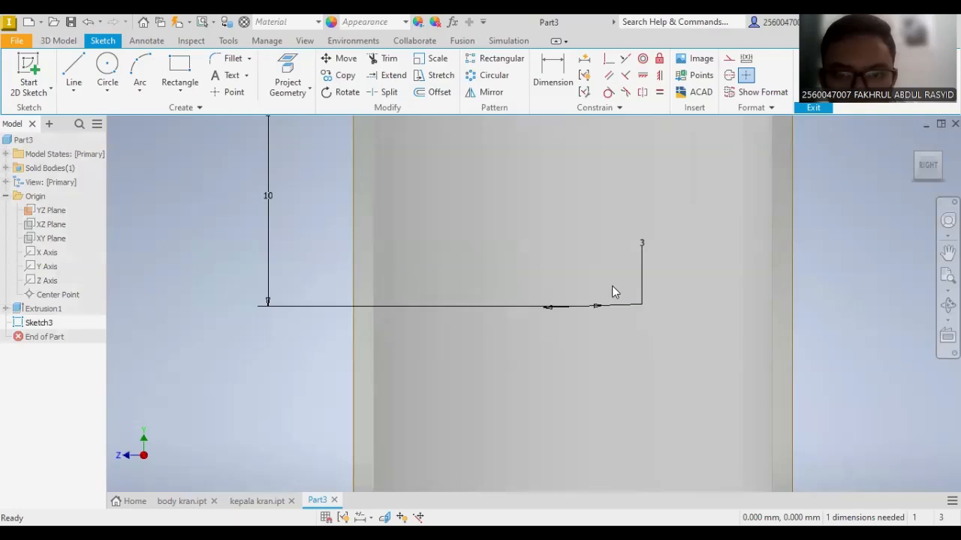
pyautogui.click(304, 40)
pyautogui.click(268, 75)
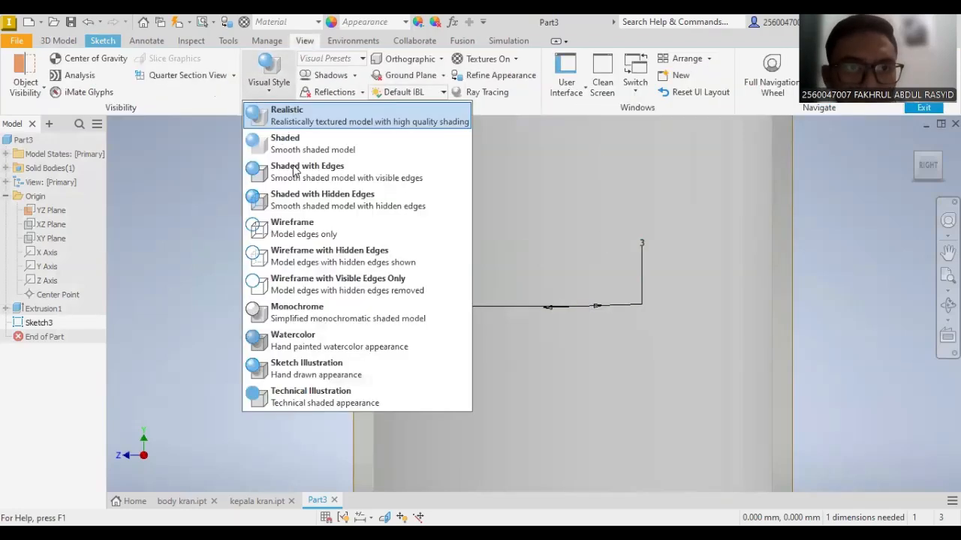
pyautogui.click(319, 228)
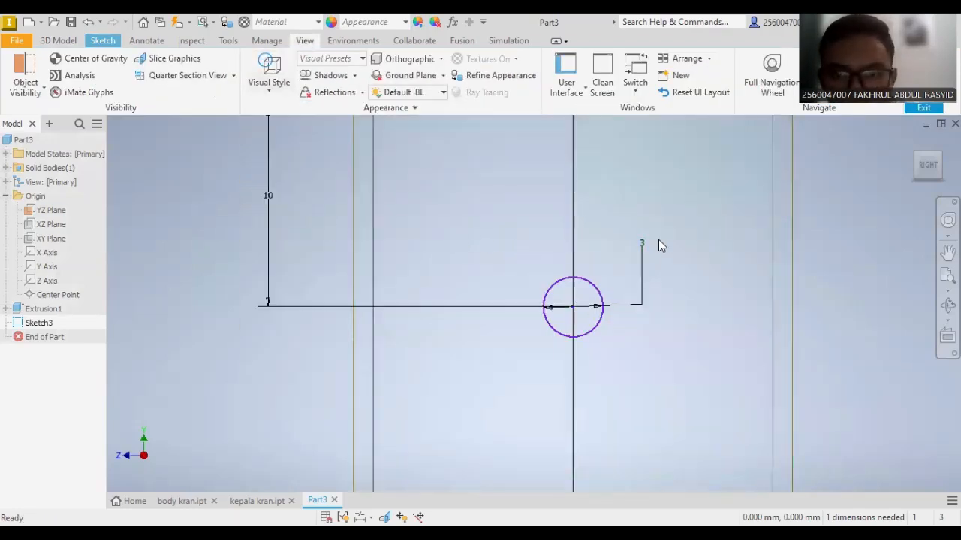
# - Finish the circle's sketch and start a simple hole at the circle's centre with a 3 mm diameter
pyautogui.click(948, 253)
pyautogui.moveTo(929, 174); pyautogui.dragTo(931, 197)
pyautogui.keyDown('shift'); pyautogui.moveTo(138, 264); pyautogui.dragTo(135, 215, button='middle'); pyautogui.keyUp('shift')
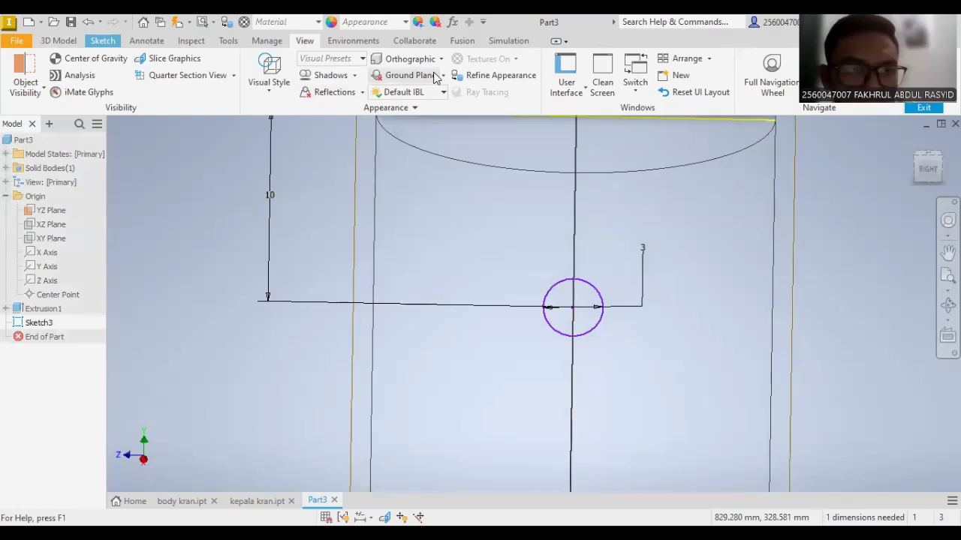
pyautogui.click(924, 77)
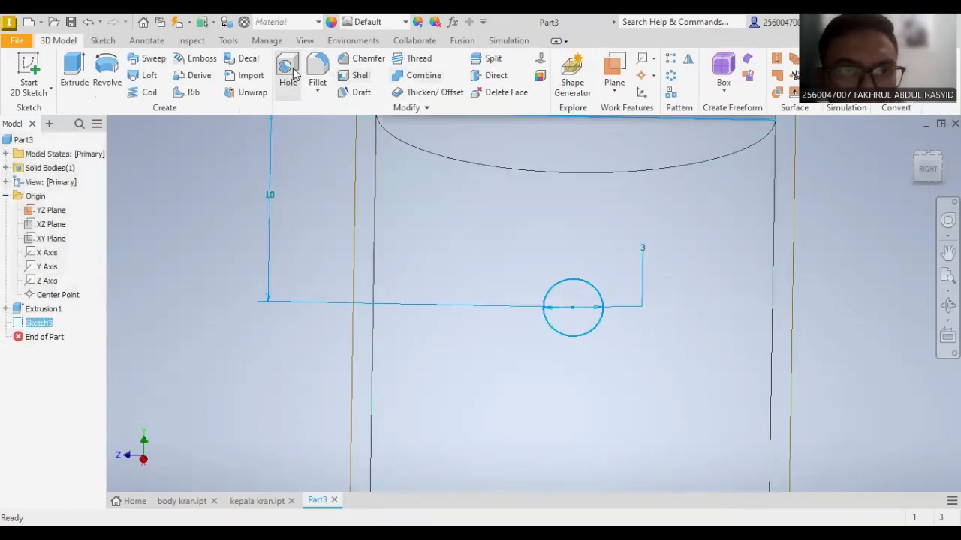
pyautogui.press('h')
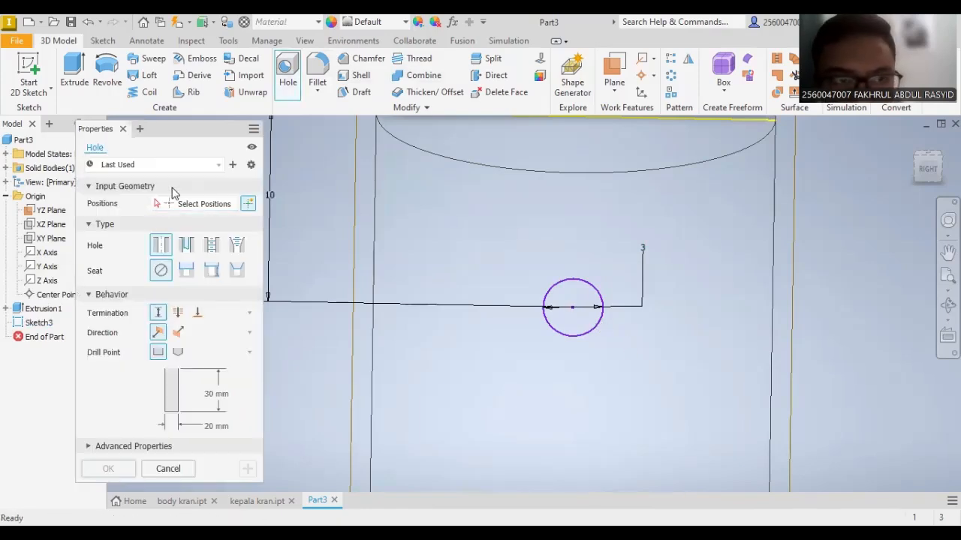
pyautogui.click(204, 203)
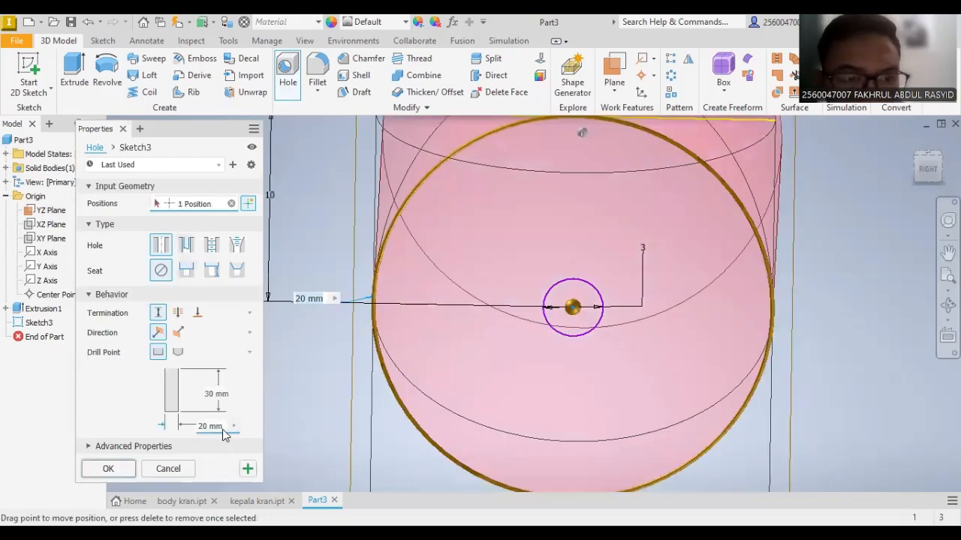
pyautogui.click(223, 429)
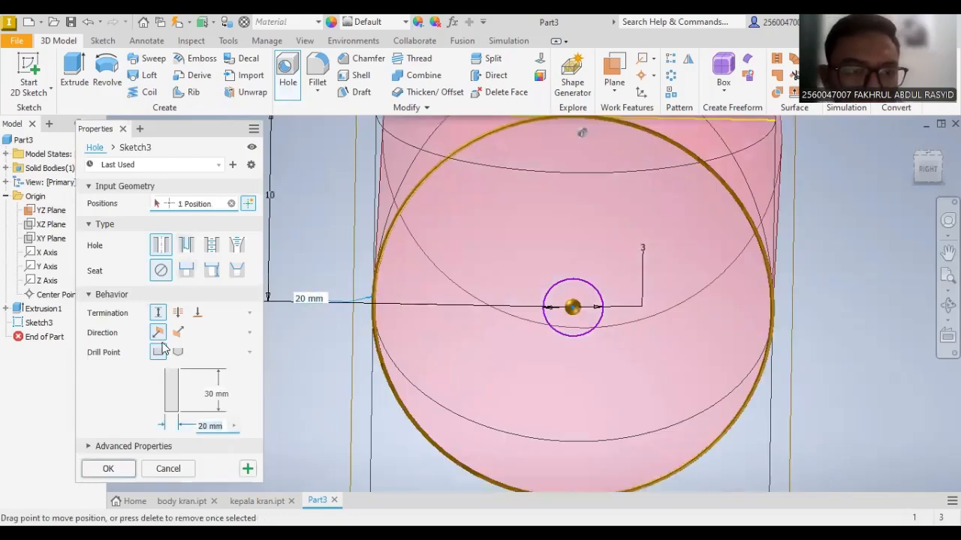
pyautogui.write('3')
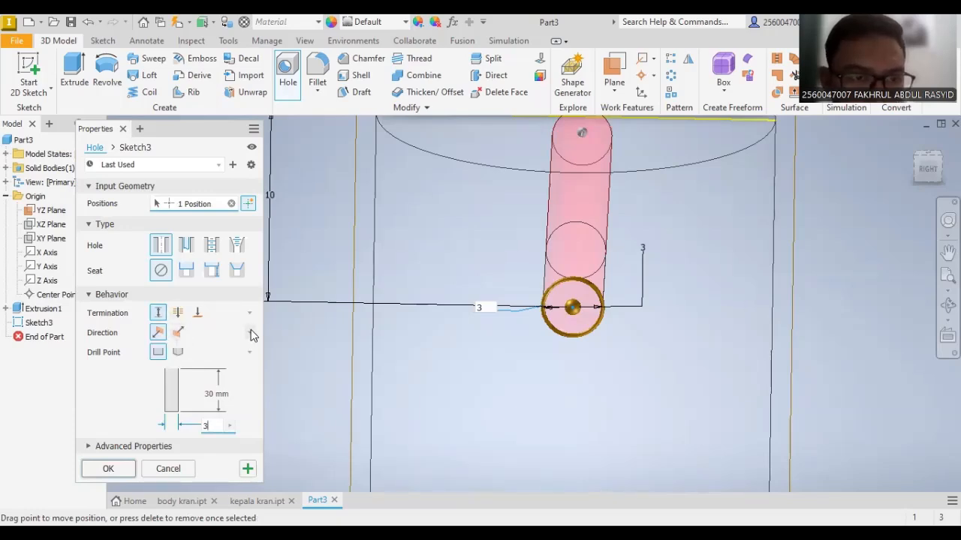
# - Set the hole to Through All with a symmetric direction so it cuts both ways, and create it
pyautogui.scroll(3, 682, 218)
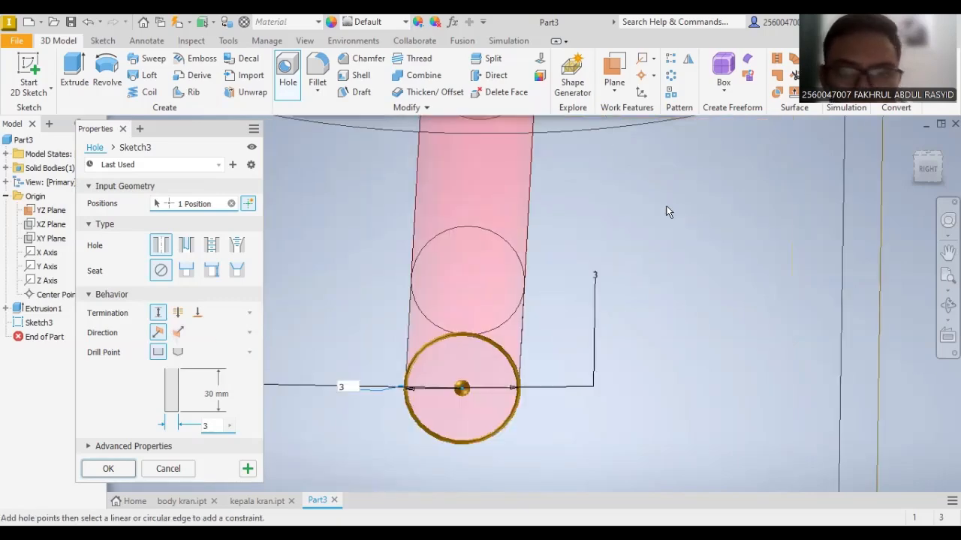
pyautogui.scroll(-5, 678, 208)
pyautogui.click(922, 178)
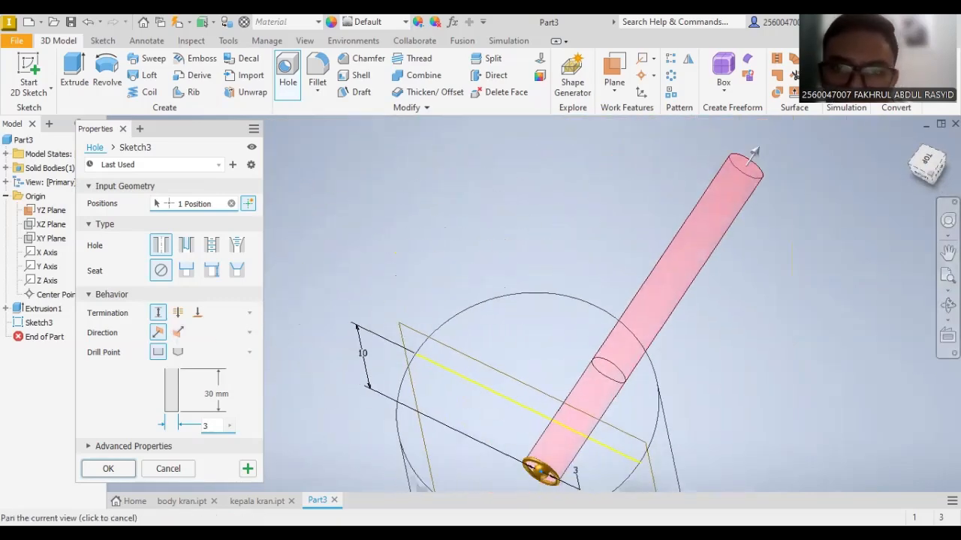
pyautogui.click(178, 314)
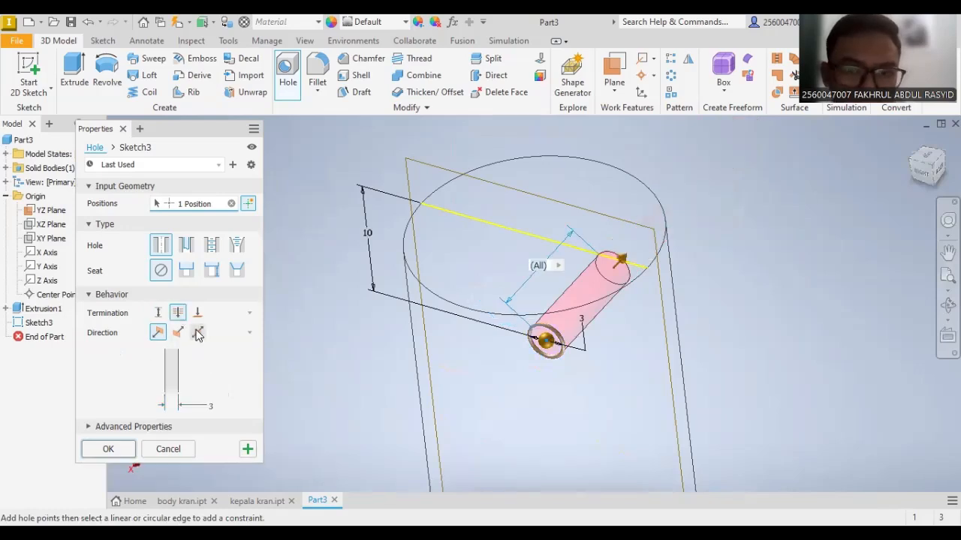
pyautogui.click(197, 333)
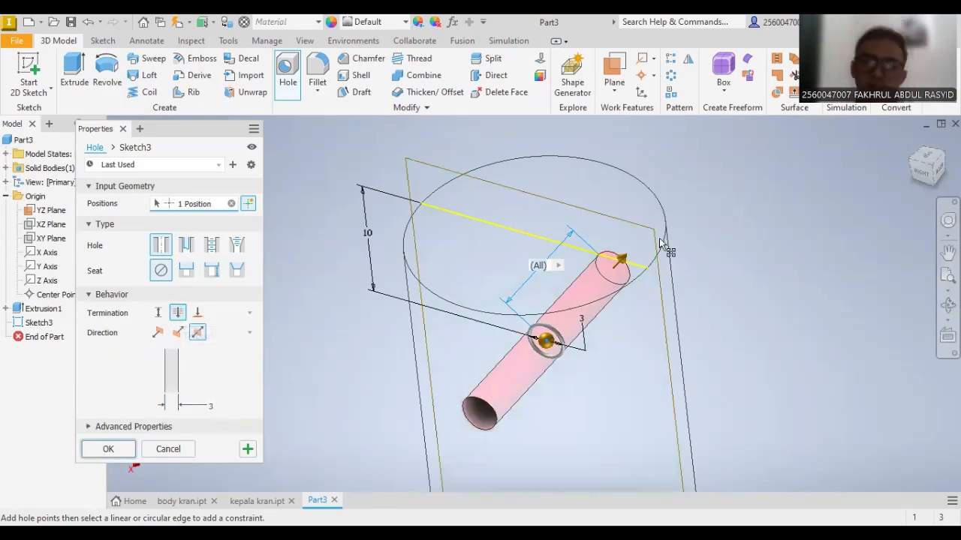
pyautogui.click(123, 450)
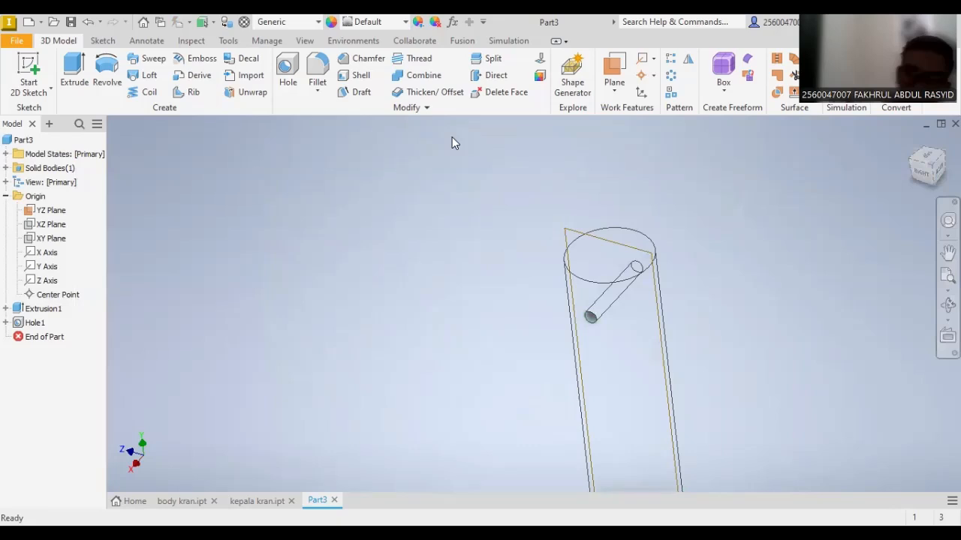
# - Hide the YZ origin plane running through the drilled cylinder
pyautogui.click(304, 40)
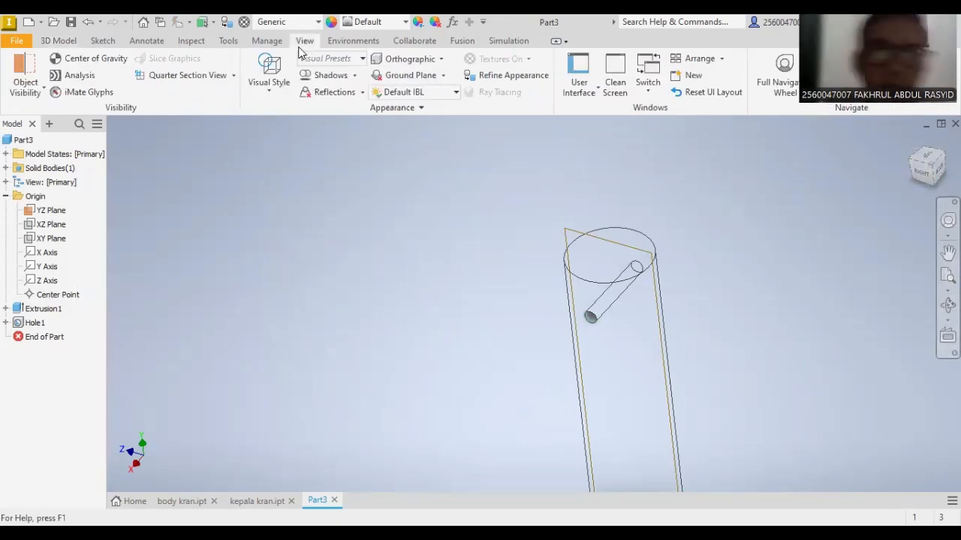
pyautogui.scroll(-3, 806, 311)
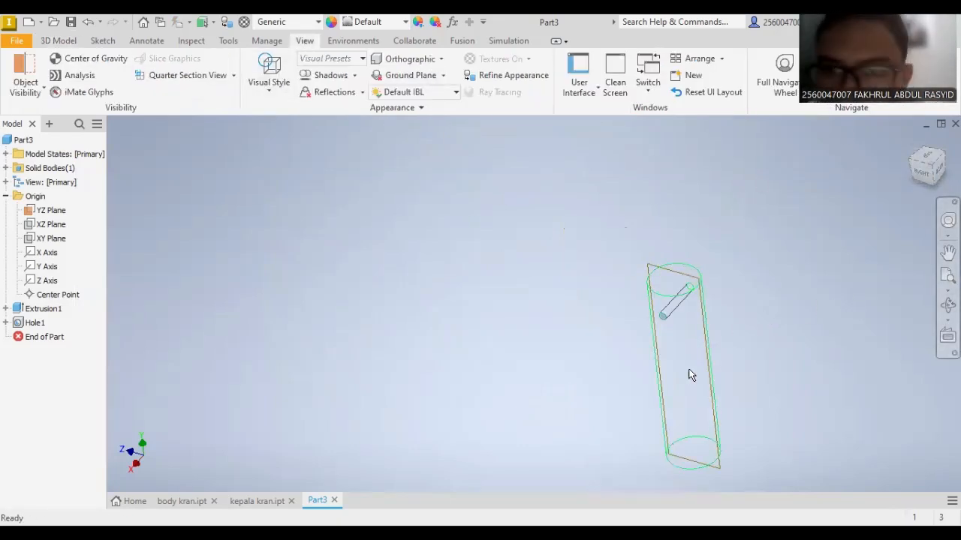
pyautogui.scroll(5, 678, 403)
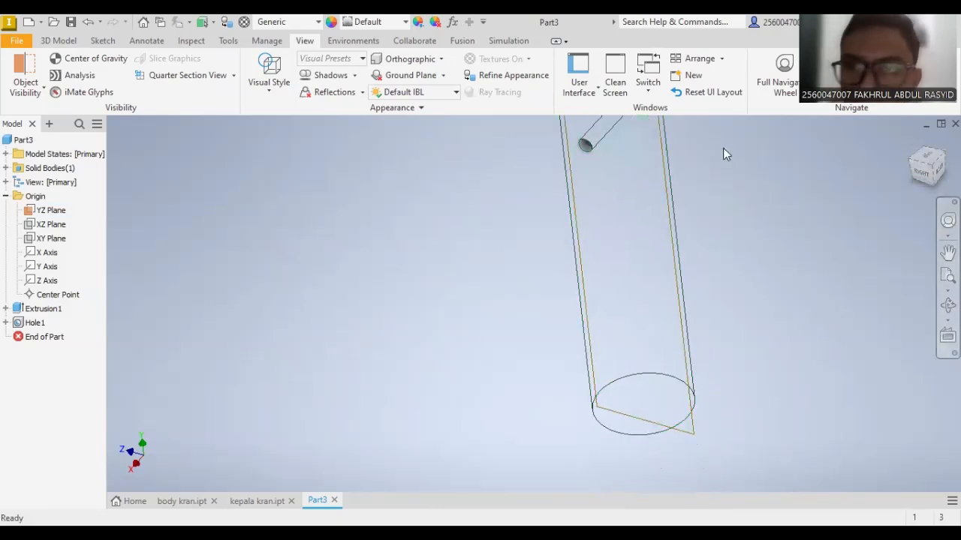
pyautogui.rightClick(45, 210)
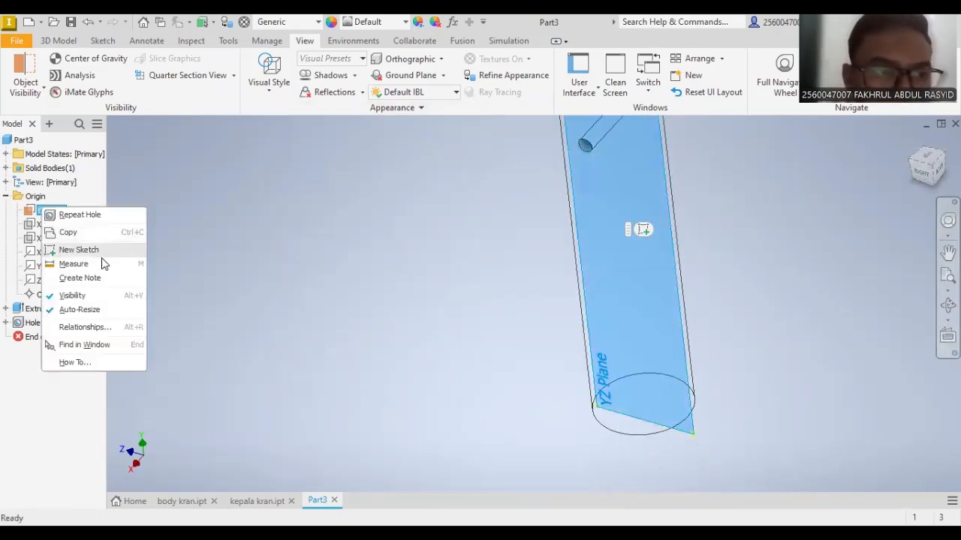
pyautogui.click(74, 296)
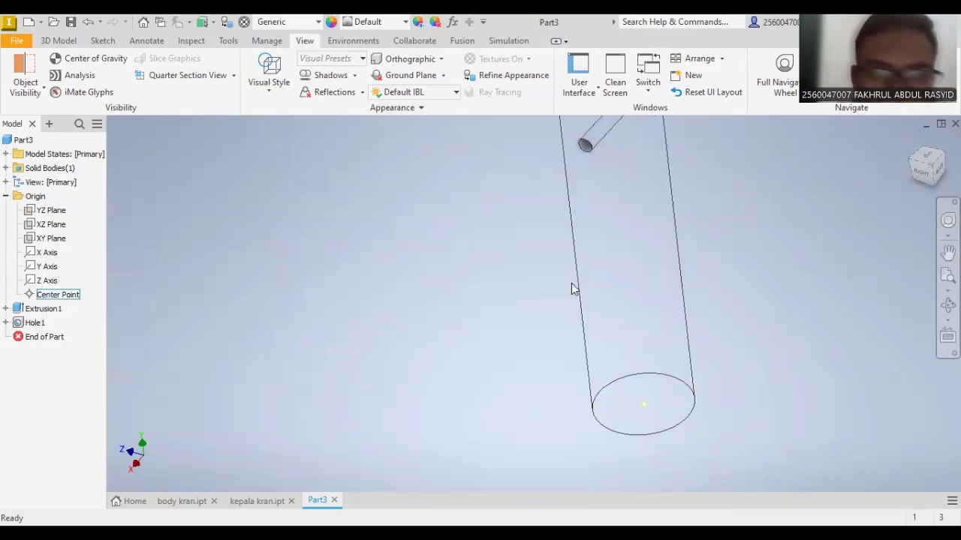
# - Change the drilled cylinder's visual style from Wireframe to Realistic
pyautogui.scroll(2, 643, 343)
pyautogui.scroll(-5, 744, 157)
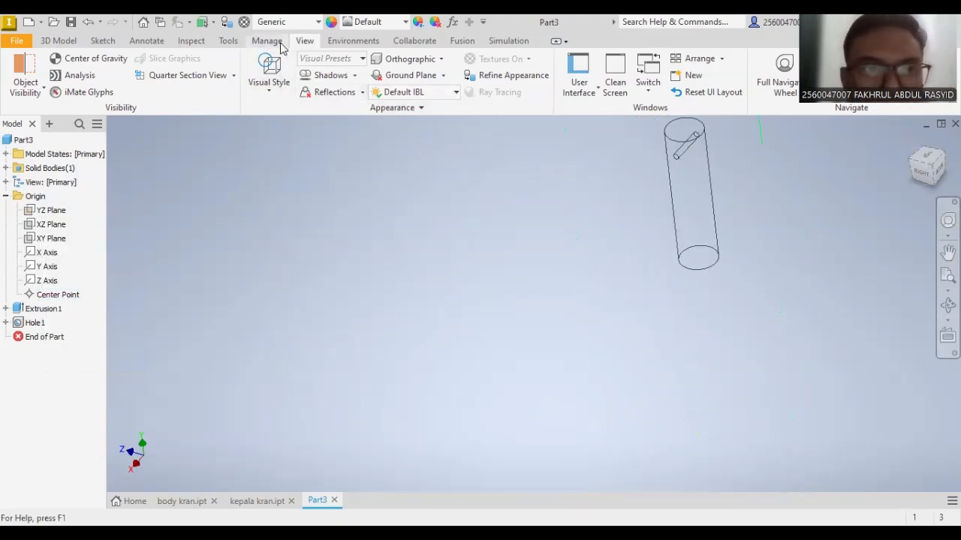
pyautogui.click(271, 84)
pyautogui.click(285, 111)
pyautogui.scroll(3, 656, 228)
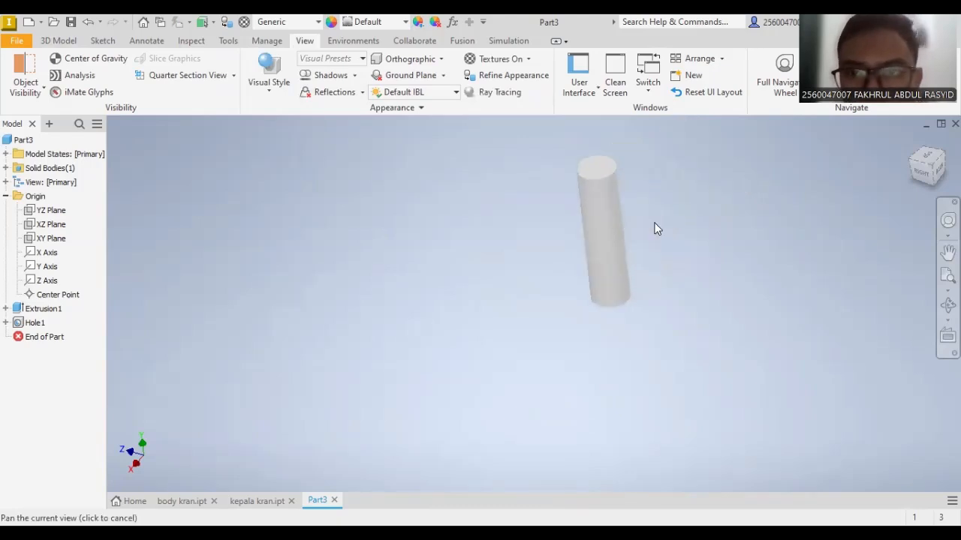
# - Save the cylinder part as pin.ipt in the TUGAS BESAR UAS folder
pyautogui.click(70, 22)
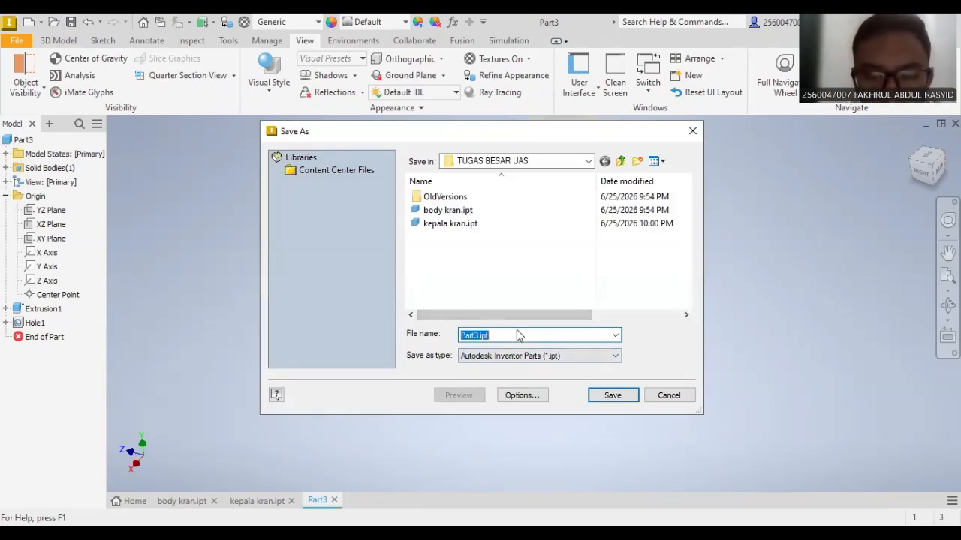
pyautogui.press('BackSpace')
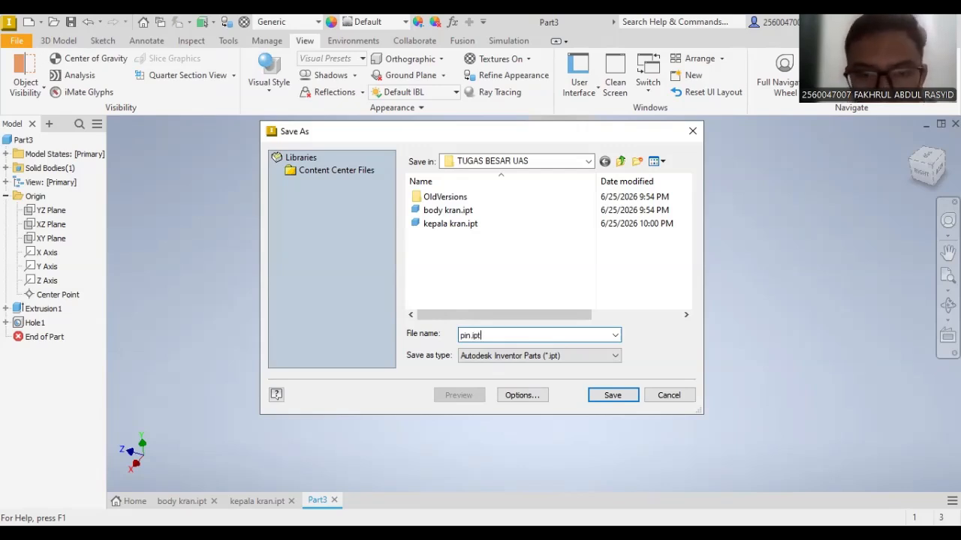
pyautogui.press('Return')
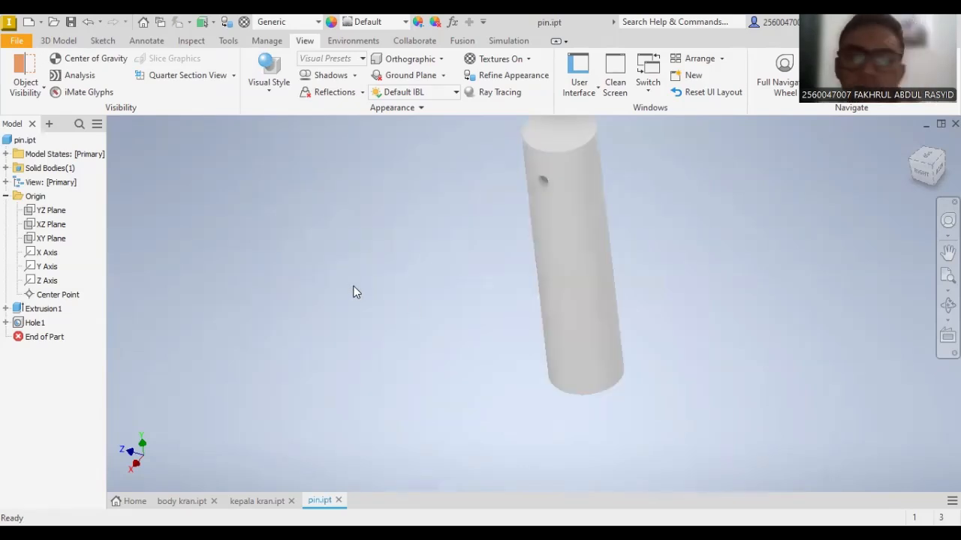
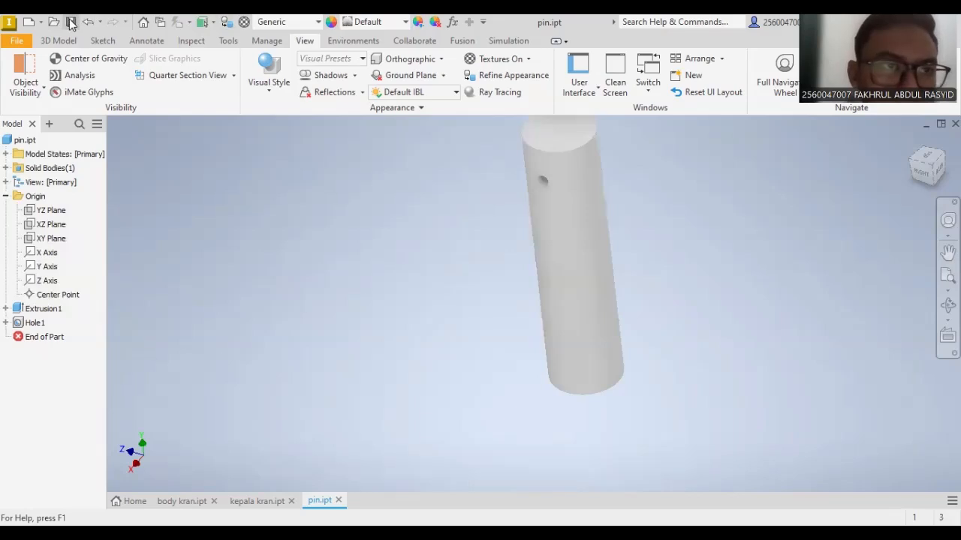
pyautogui.click(42, 24)
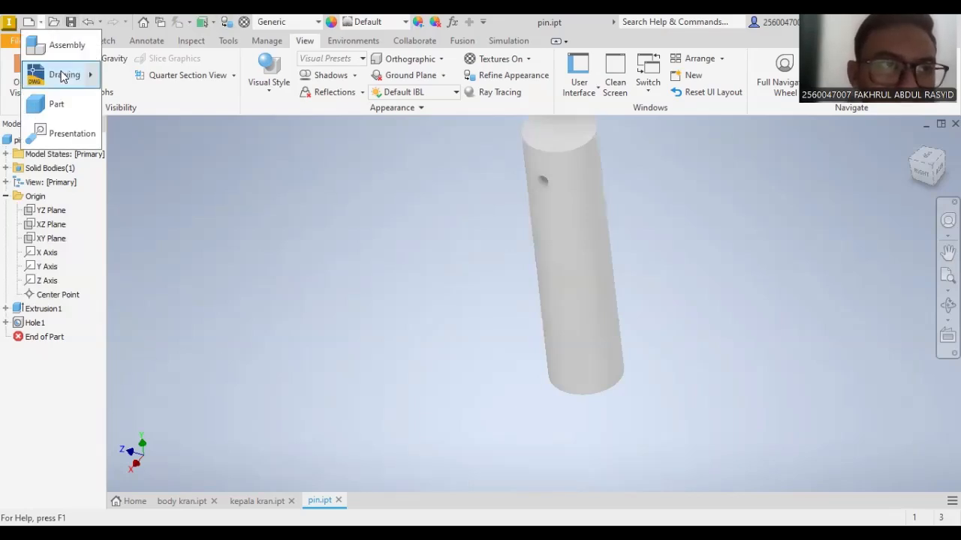
pyautogui.click(56, 101)
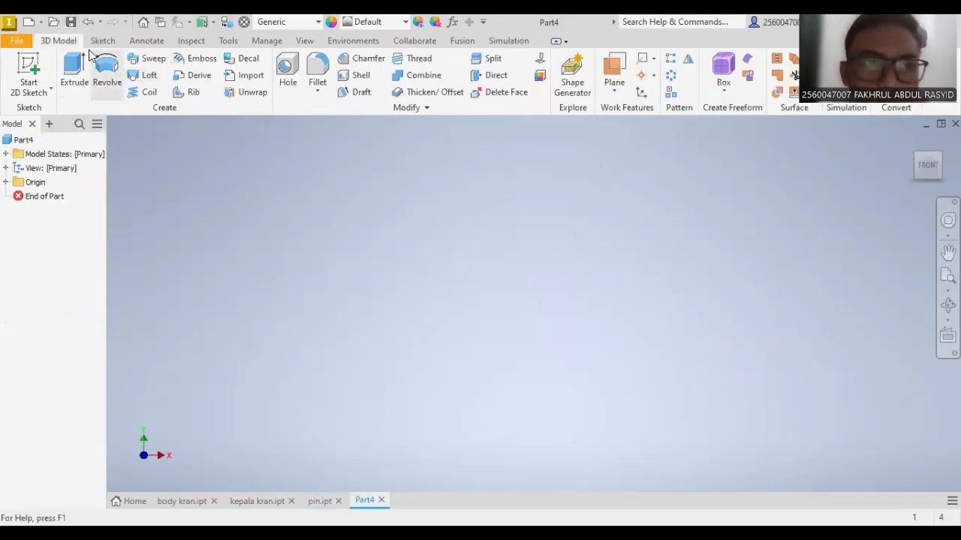
pyautogui.click(29, 74)
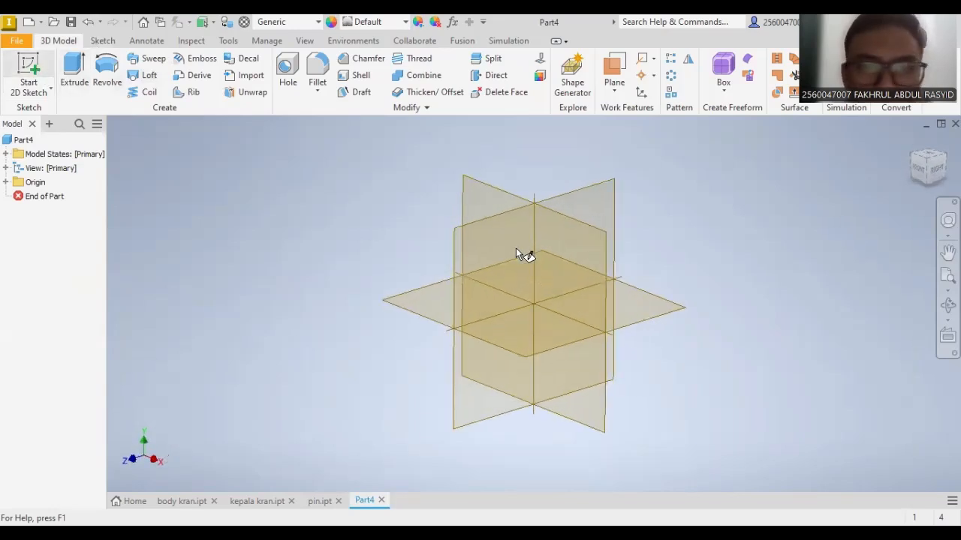
pyautogui.click(429, 294)
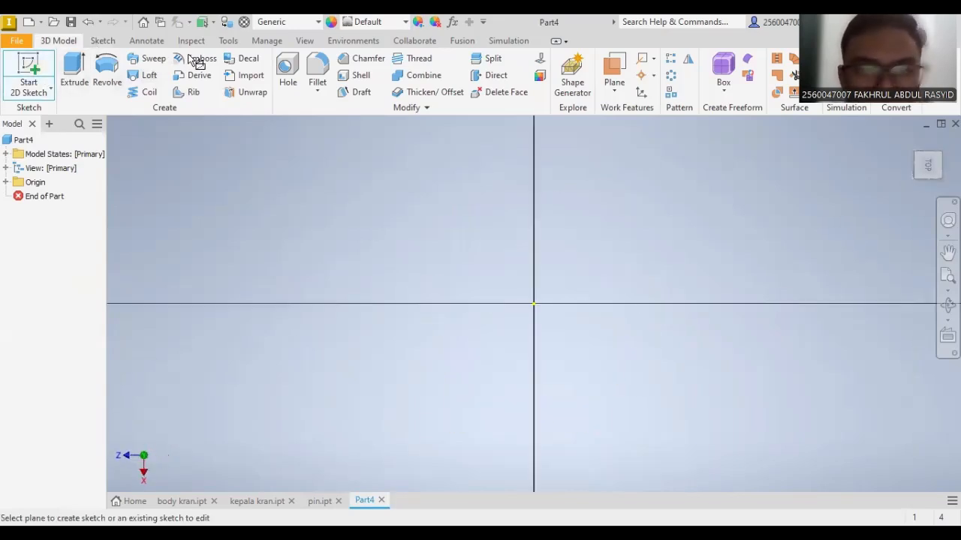
pyautogui.click(107, 66)
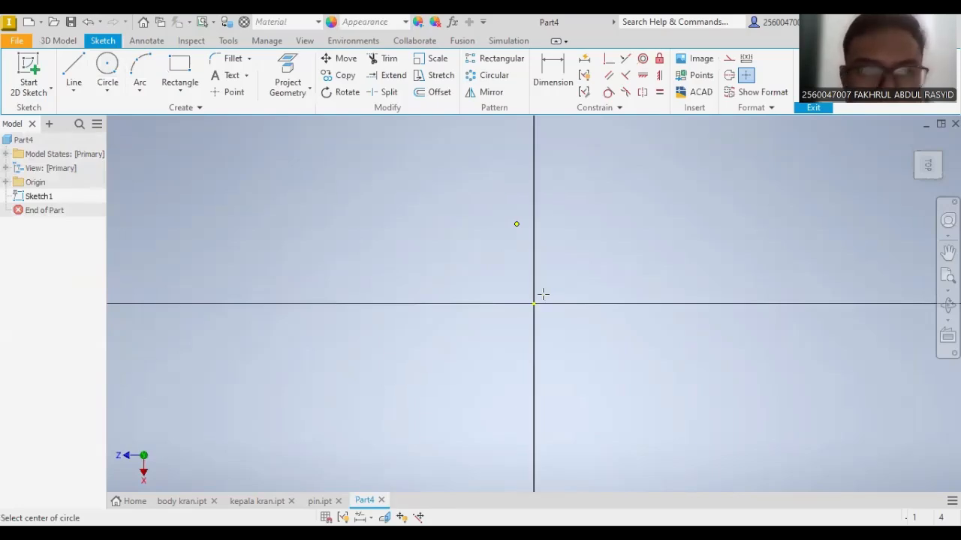
pyautogui.click(534, 303)
pyautogui.click(813, 73)
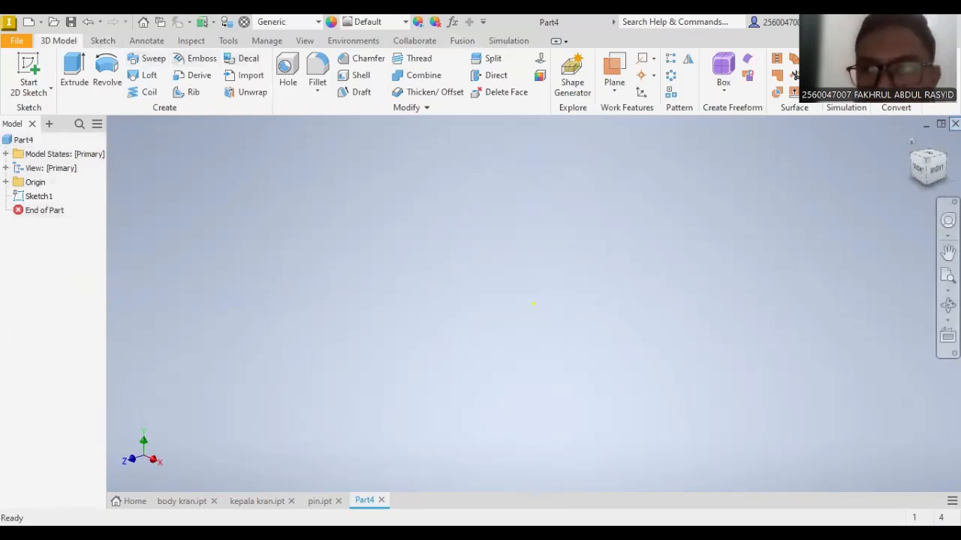
pyautogui.click(955, 124)
pyautogui.click(436, 299)
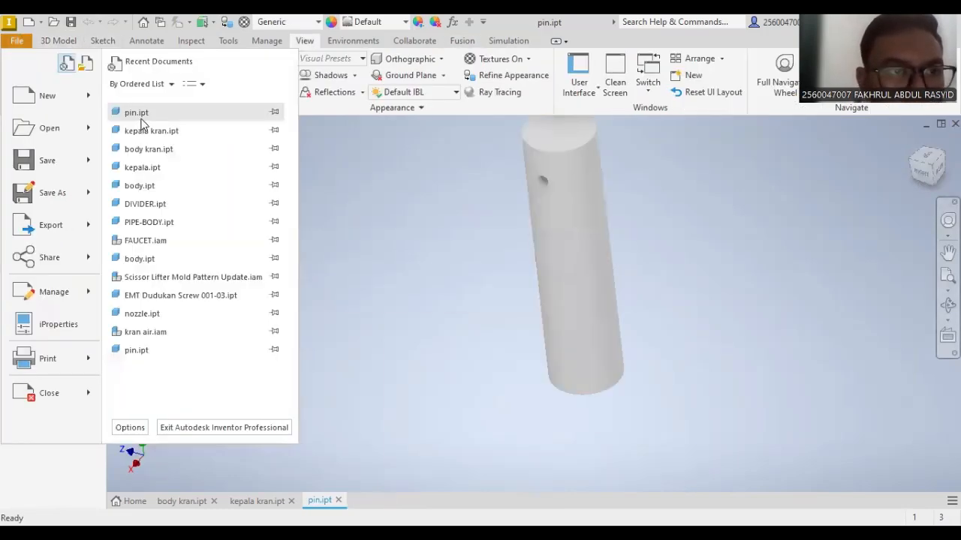
# - Create a new part from the metric Standard (mm).ipt template
pyautogui.click(47, 97)
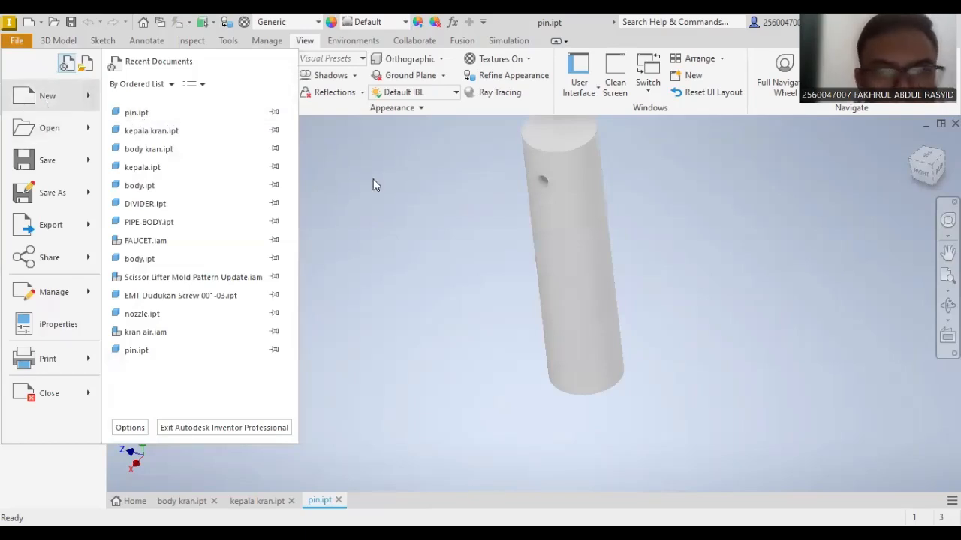
pyautogui.click(560, 177)
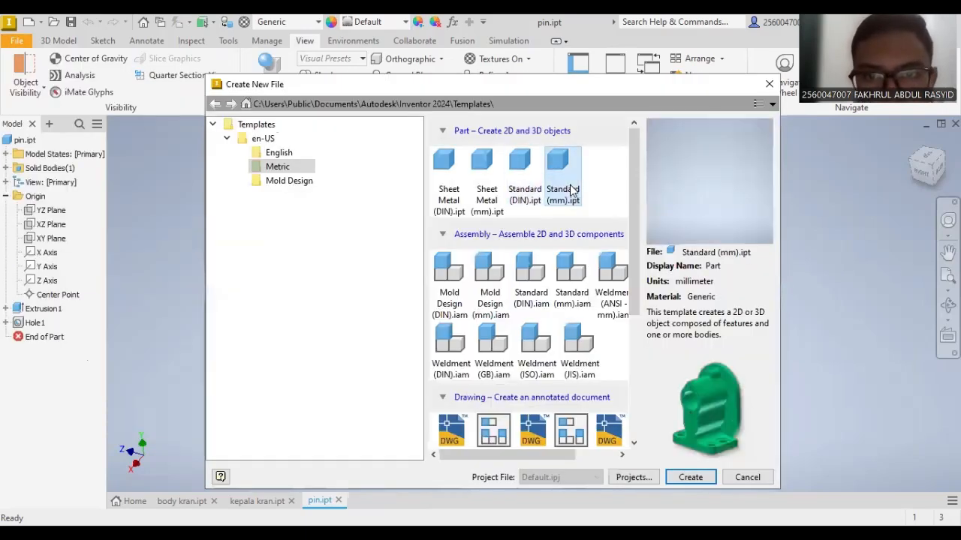
pyautogui.click(691, 477)
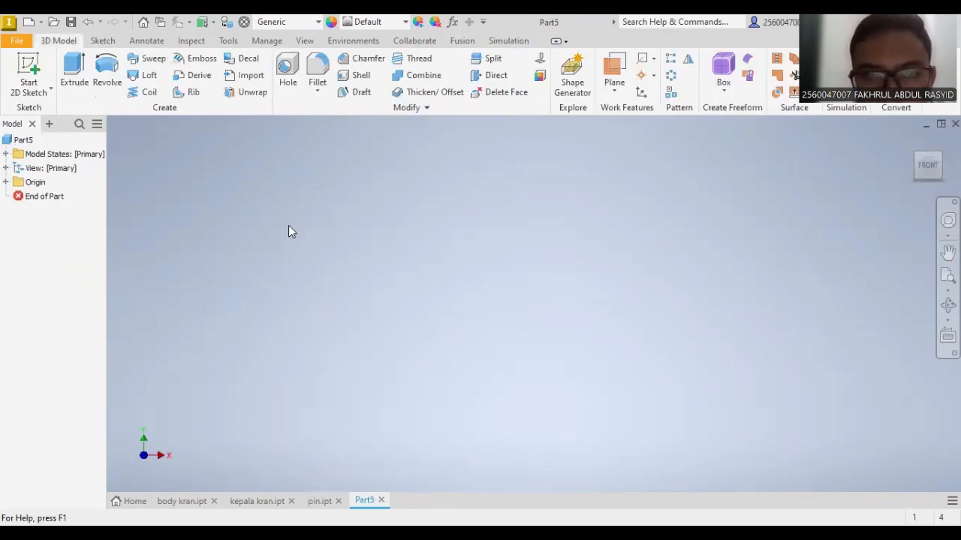
# - Sketch a 3 mm diameter circle centred on the origin on the XZ plane
pyautogui.click(30, 66)
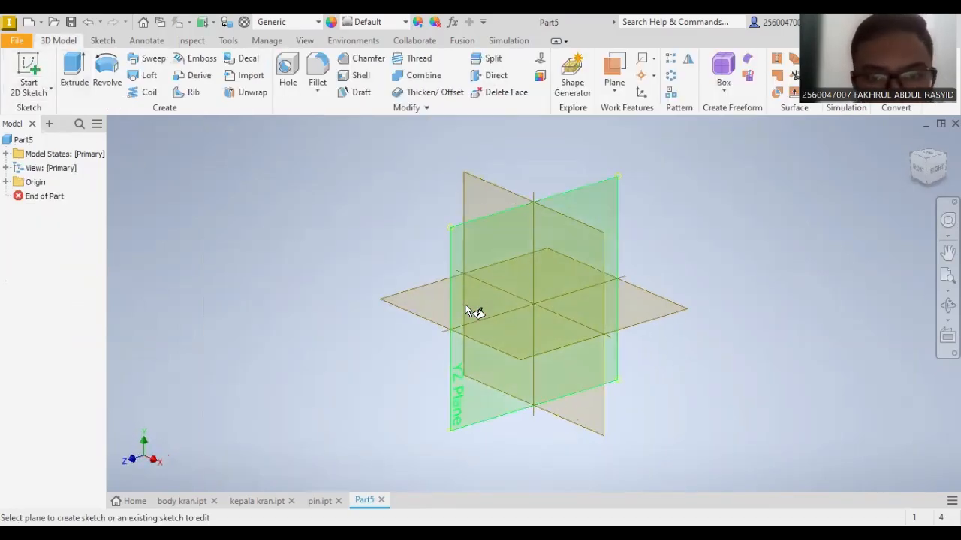
pyautogui.click(427, 302)
pyautogui.click(107, 64)
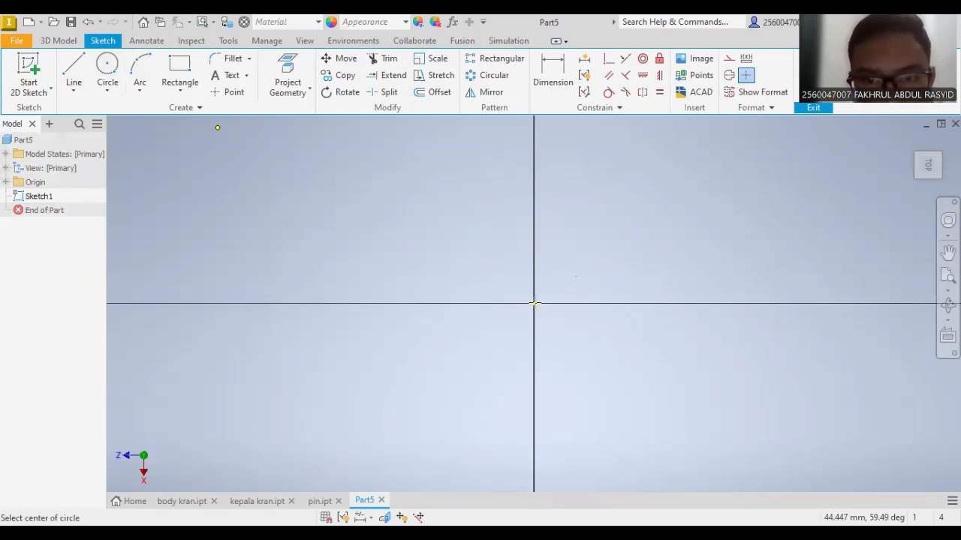
pyautogui.click(534, 304)
pyautogui.write('3')
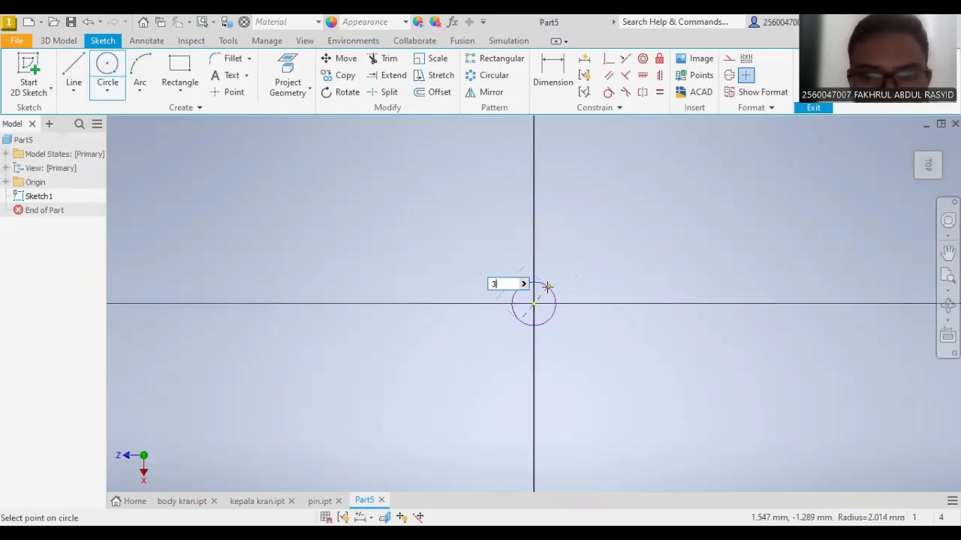
pyautogui.press('Tab')
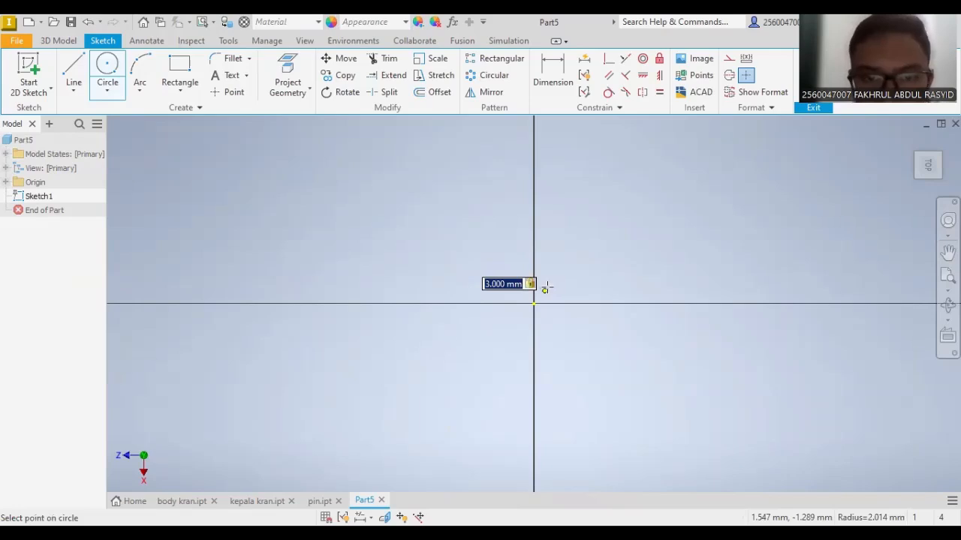
pyautogui.press('Return')
# - Extrude the circle profile 20 mm upward into a solid cylinder
pyautogui.click(56, 40)
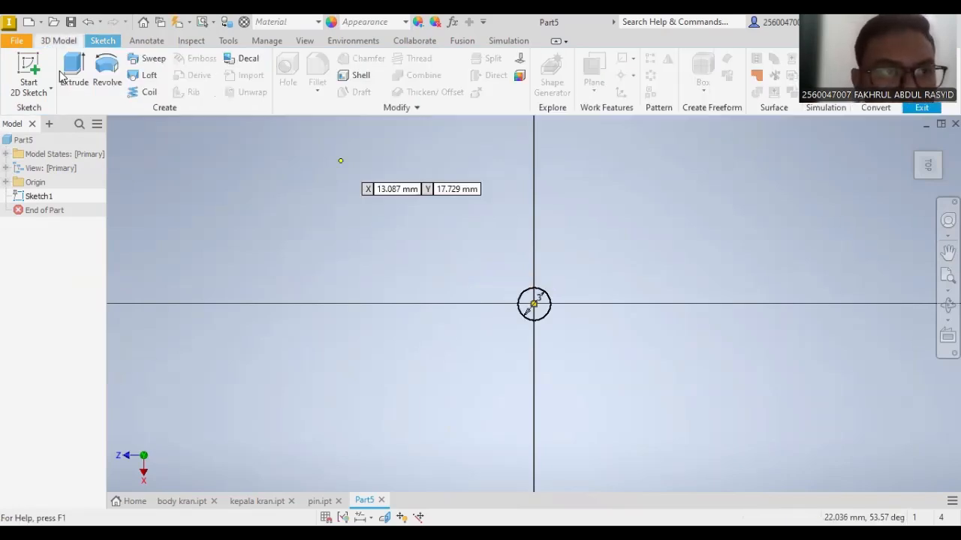
pyautogui.press('F6')
pyautogui.press('e')
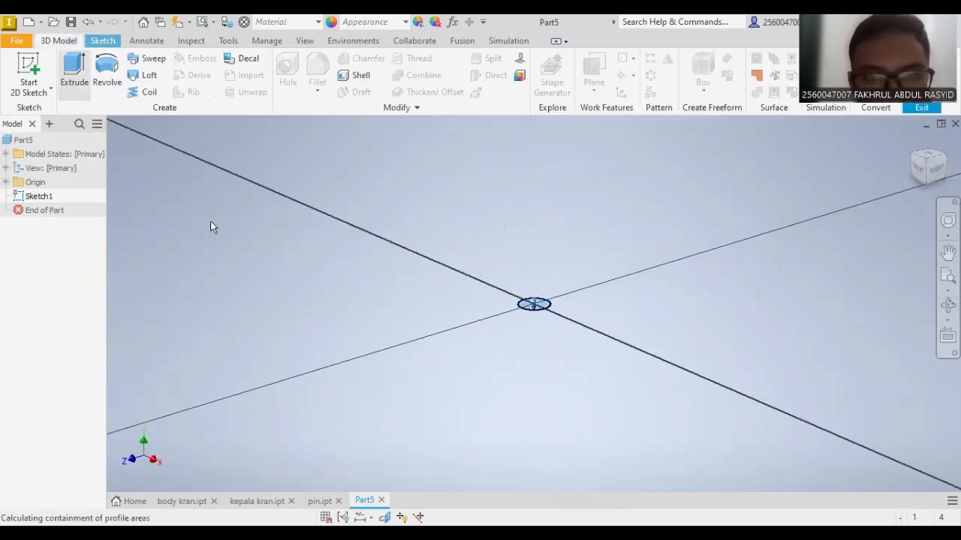
pyautogui.click(187, 264)
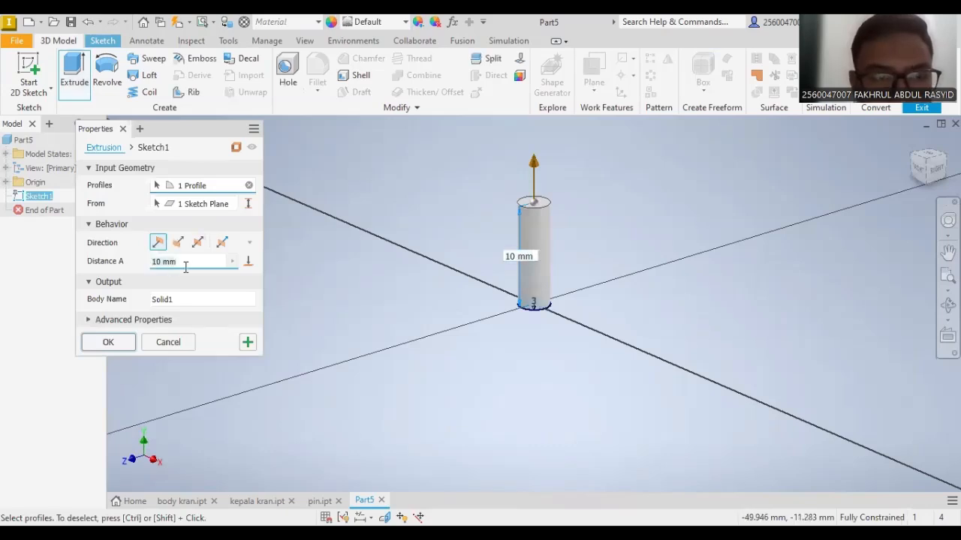
pyautogui.write('20')
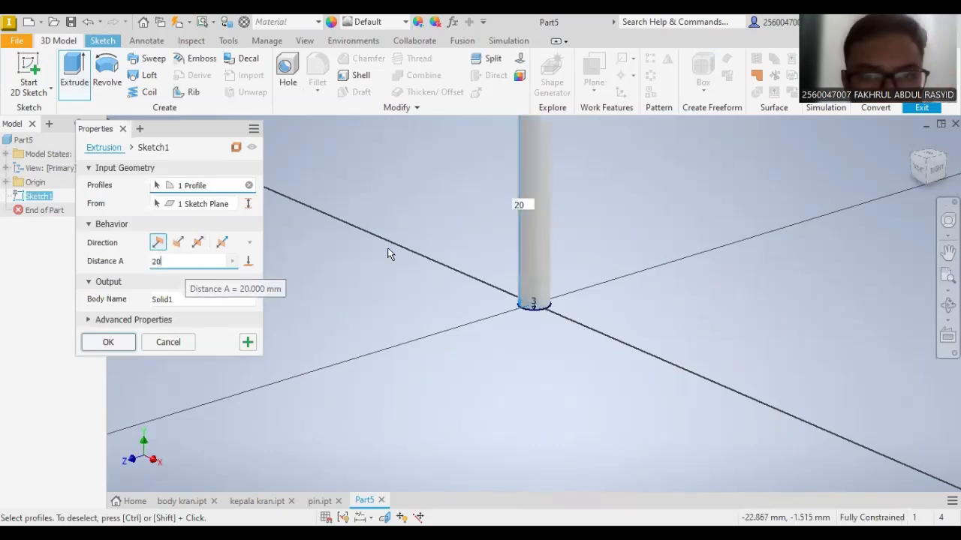
pyautogui.scroll(-2, 413, 238)
pyautogui.click(112, 341)
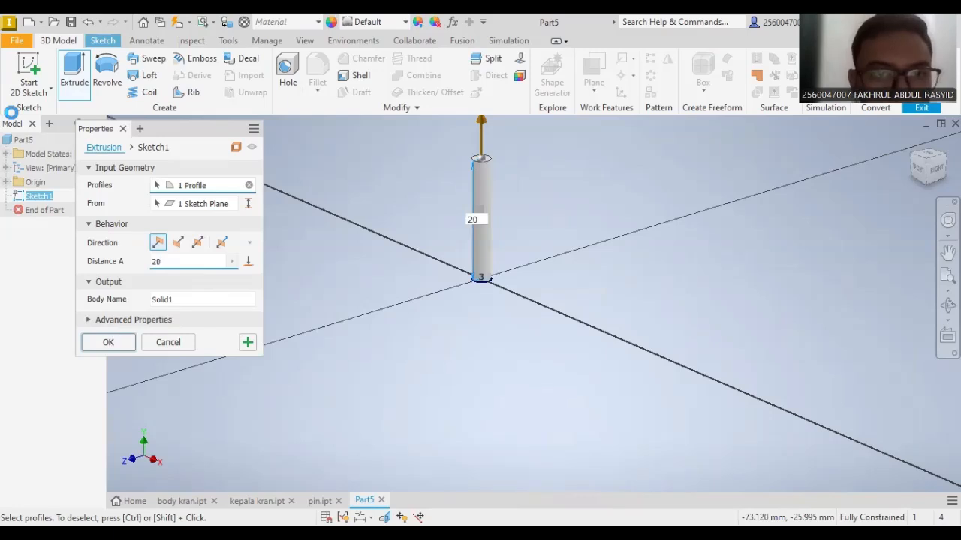
# - Save the thin cylinder part as pena.ipt in the TUGAS BESAR UAS folder
pyautogui.click(71, 23)
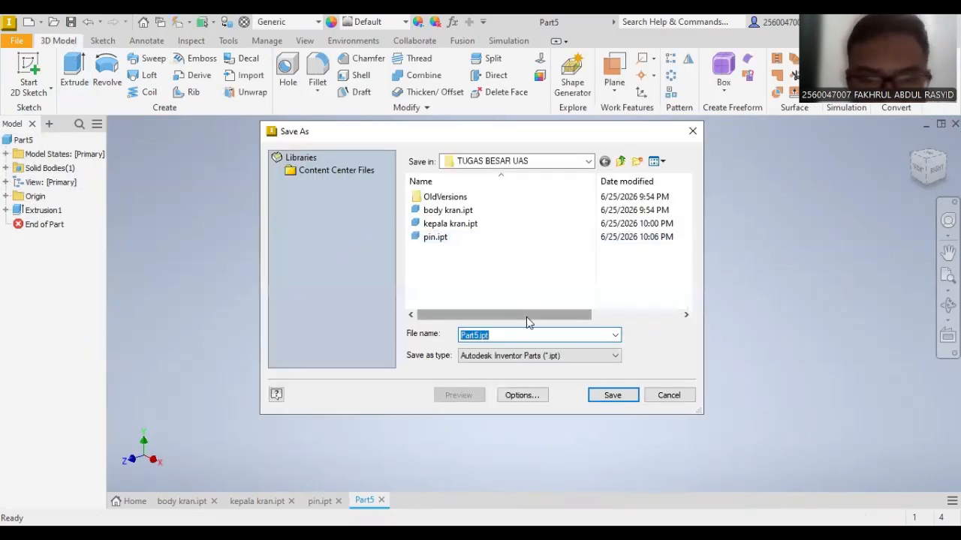
pyautogui.write('pena.i')
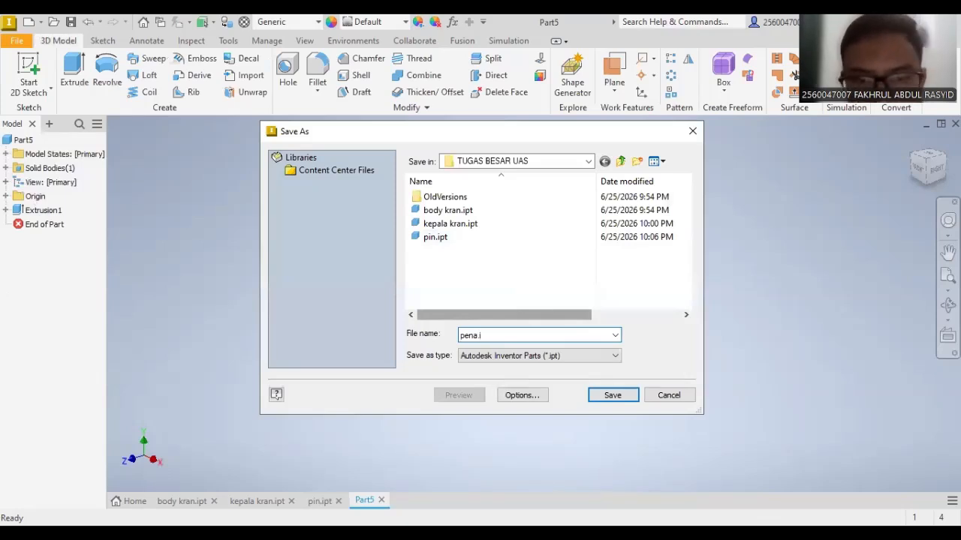
pyautogui.write('pt')
pyautogui.press('Return')
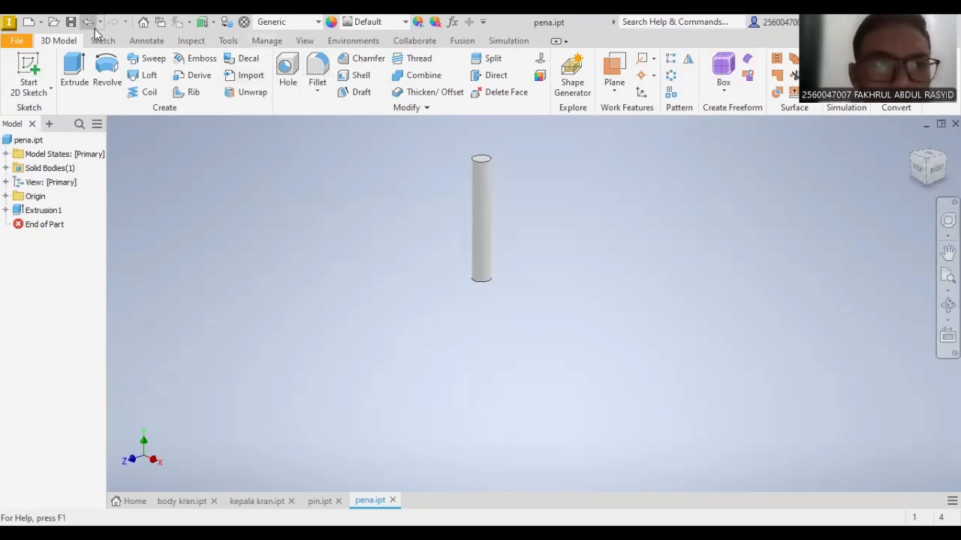
# - Create a new assembly from the metric Standard (mm).iam template
pyautogui.click(18, 41)
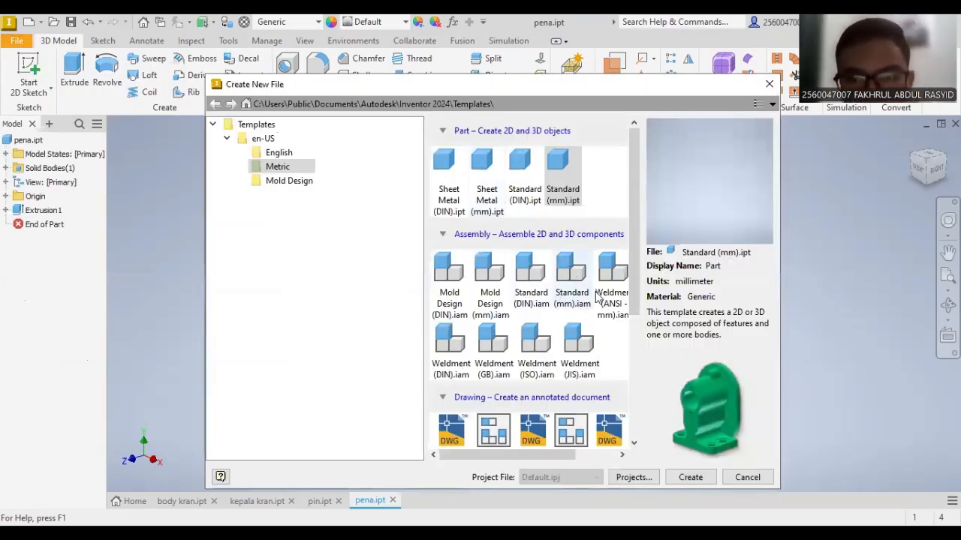
pyautogui.click(573, 286)
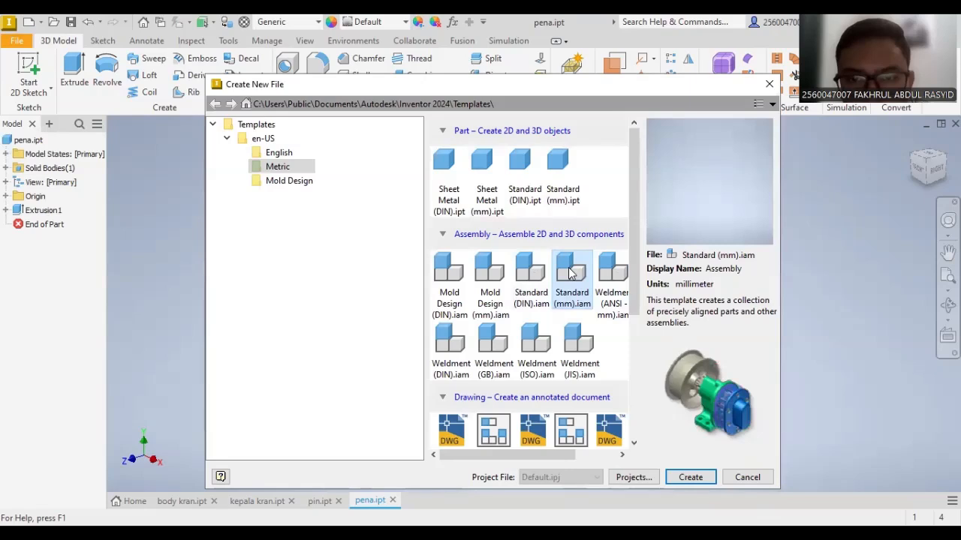
pyautogui.click(689, 479)
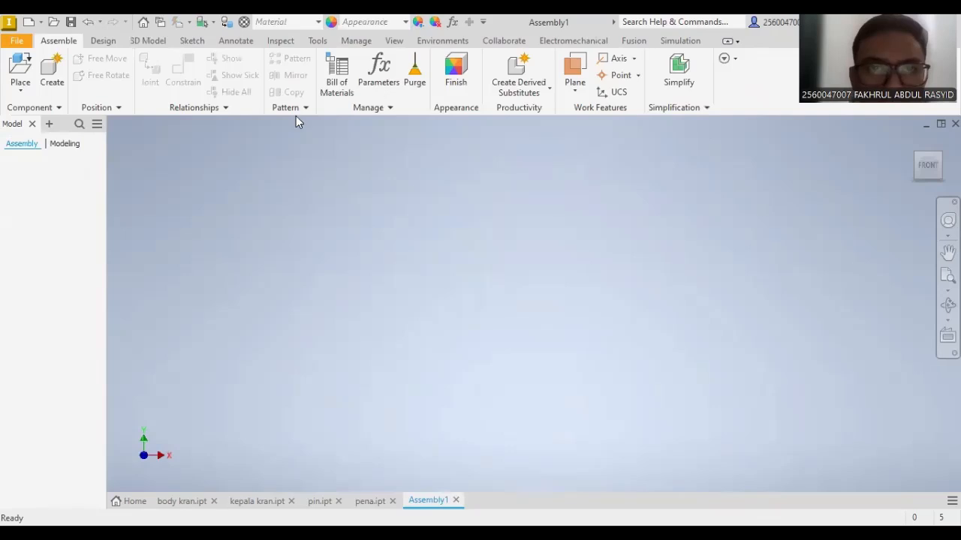
# - Place one body kran.ipt component from the TUGAS BESAR UAS folder into the empty assembly
pyautogui.click(21, 88)
pyautogui.click(25, 68)
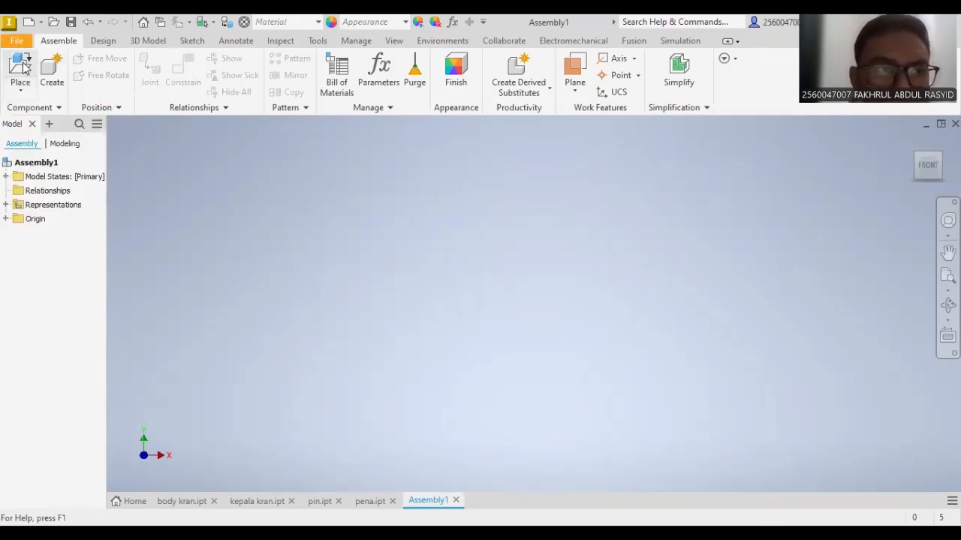
pyautogui.click(25, 68)
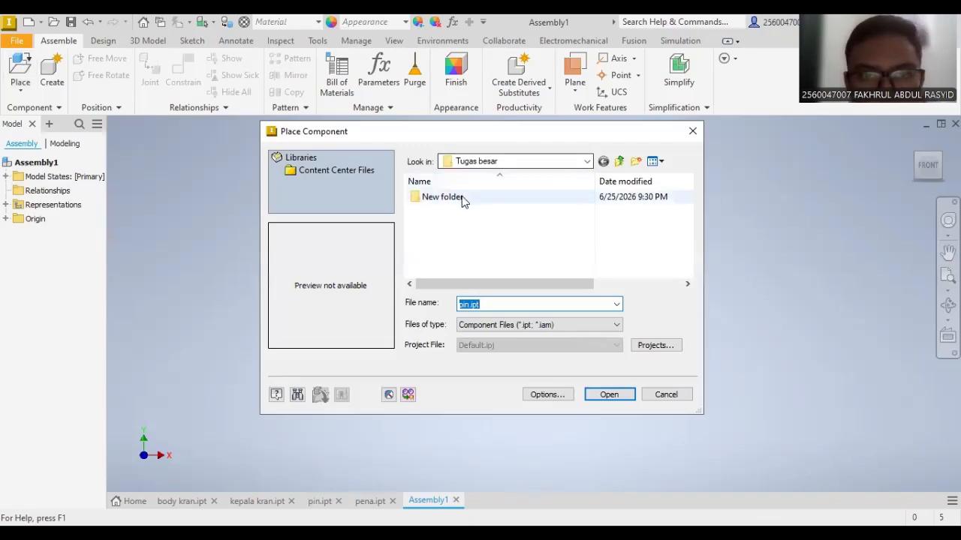
pyautogui.click(618, 160)
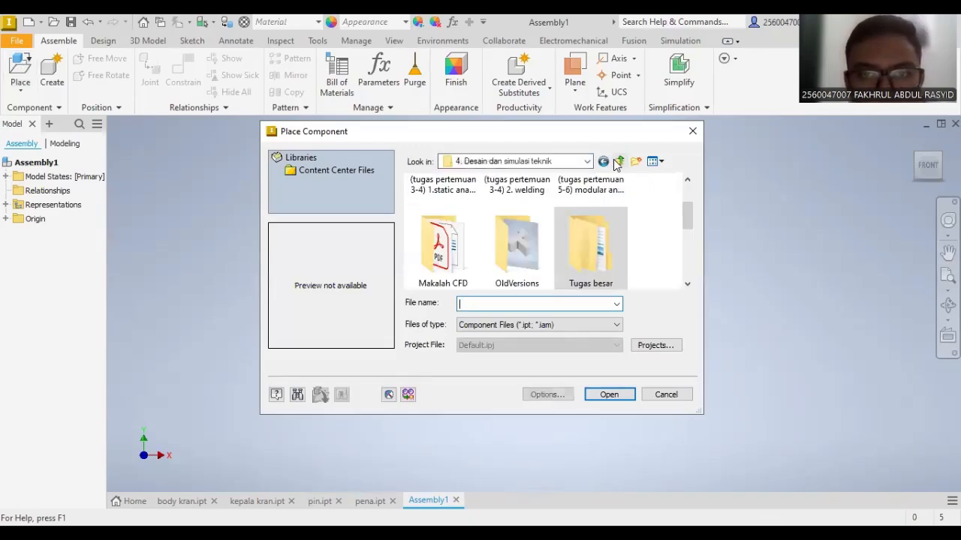
pyautogui.scroll(1, 569, 211)
pyautogui.scroll(-2, 562, 225)
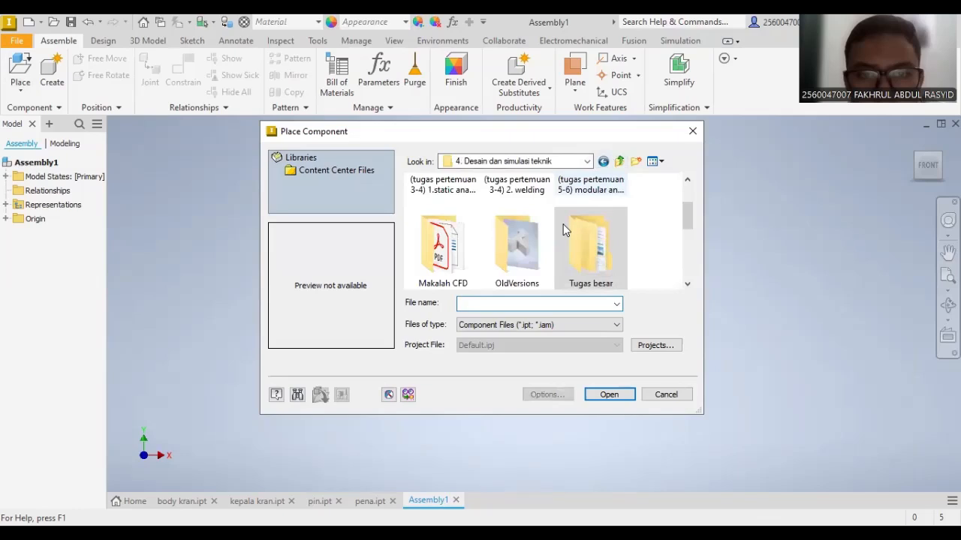
pyautogui.scroll(-2, 563, 228)
pyautogui.doubleClick(443, 203)
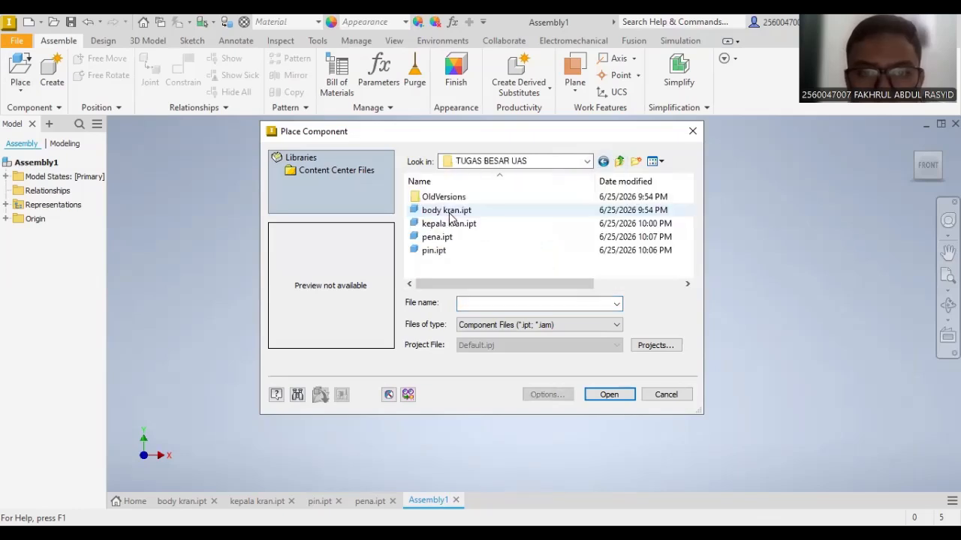
pyautogui.click(445, 212)
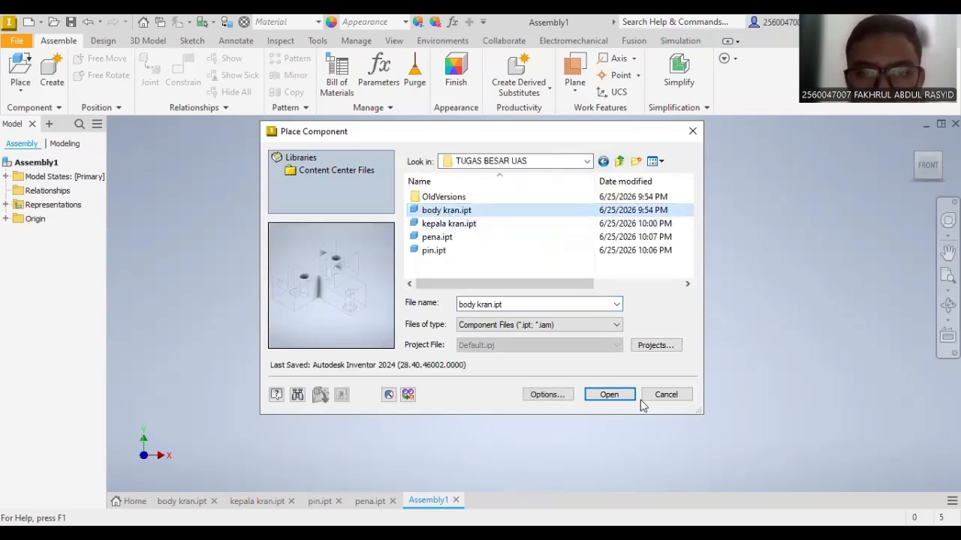
pyautogui.click(609, 395)
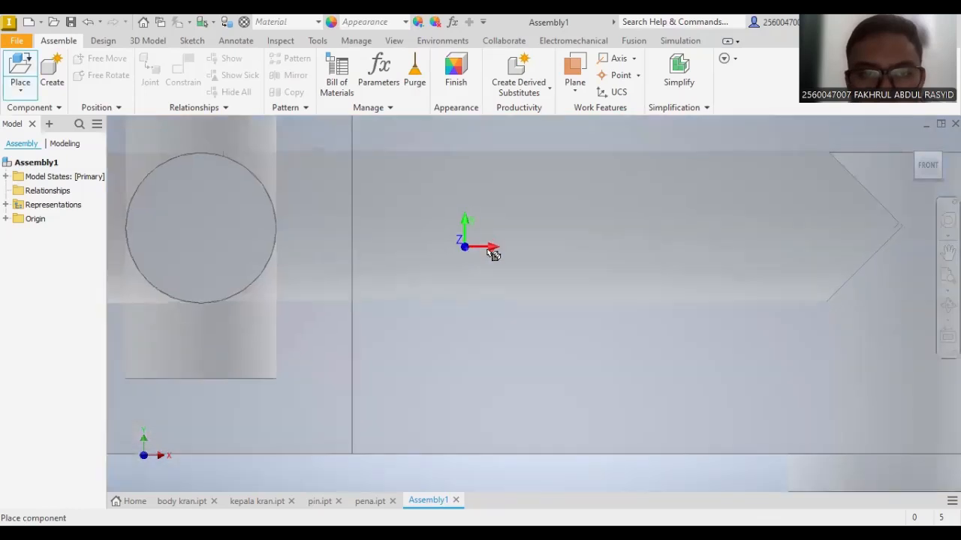
pyautogui.click(496, 263)
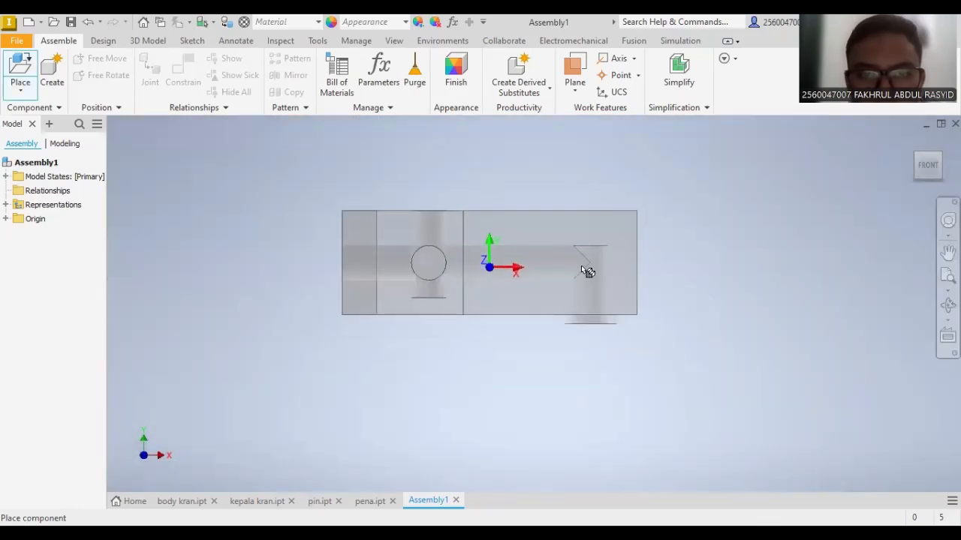
pyautogui.click(729, 193)
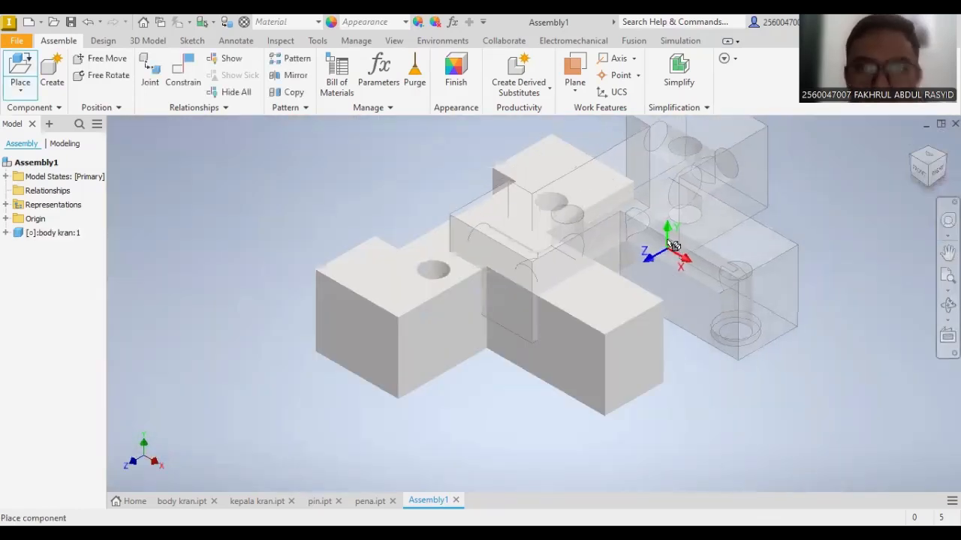
# - Place one kepala kran.ipt component in the free space beside the faucet body
pyautogui.click(20, 75)
pyautogui.click(442, 225)
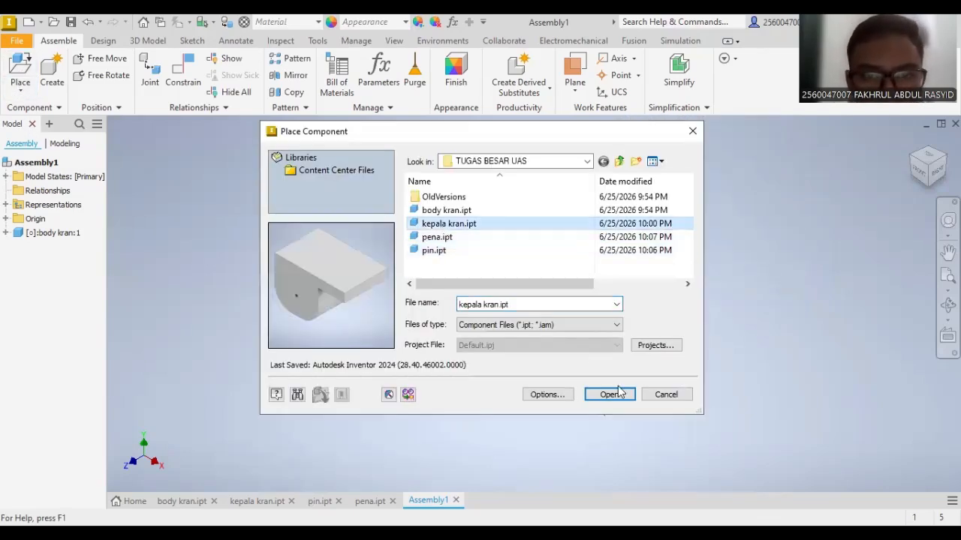
pyautogui.click(609, 395)
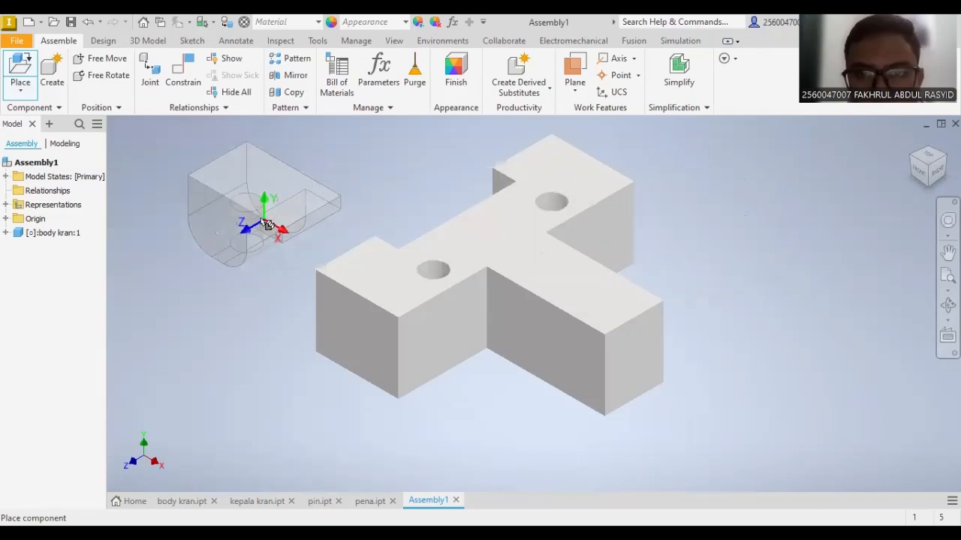
pyautogui.click(278, 246)
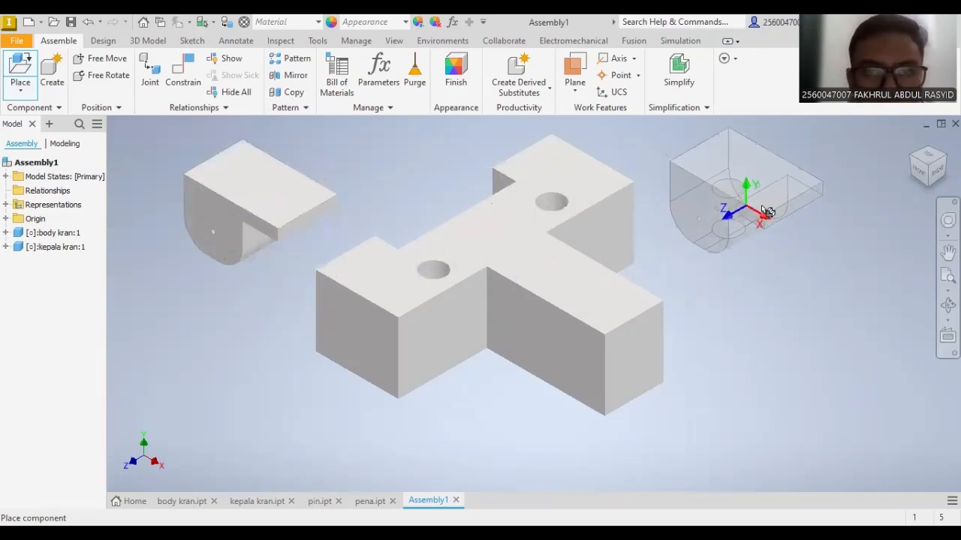
pyautogui.press('Escape')
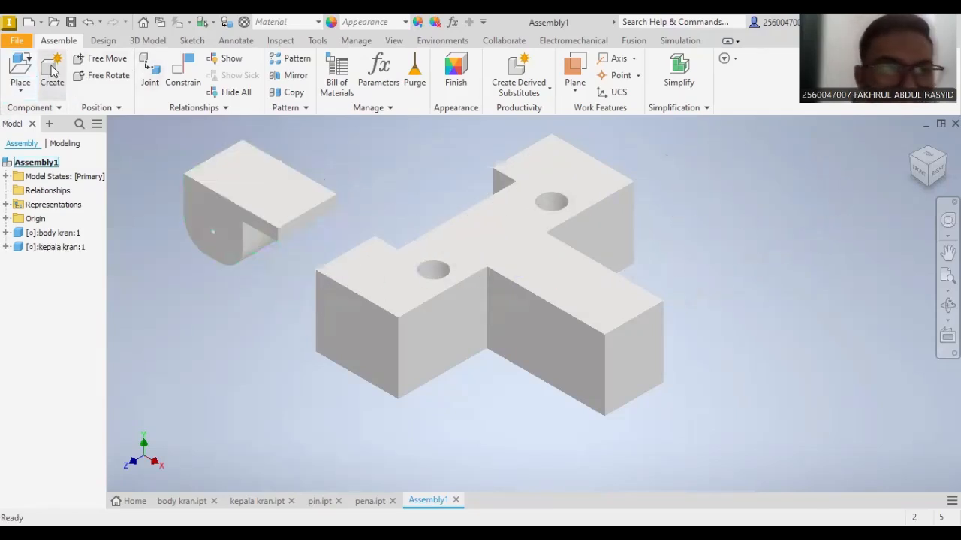
# - Place pena.ipt and pin.ipt together, one instance each, in the free space below the faucet head
pyautogui.press('p')
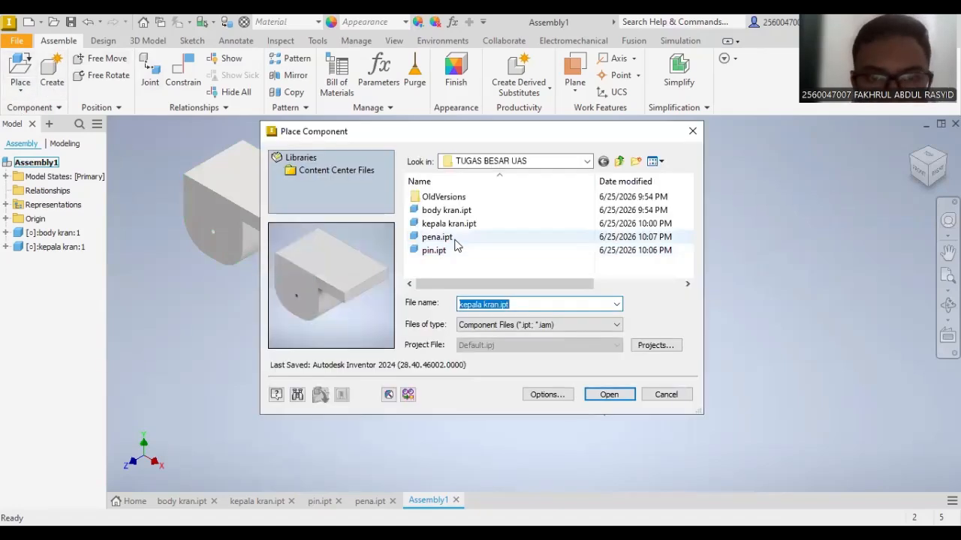
pyautogui.click(437, 237)
pyautogui.keyDown('ctrl'); pyautogui.click(434, 250); pyautogui.keyUp('ctrl')
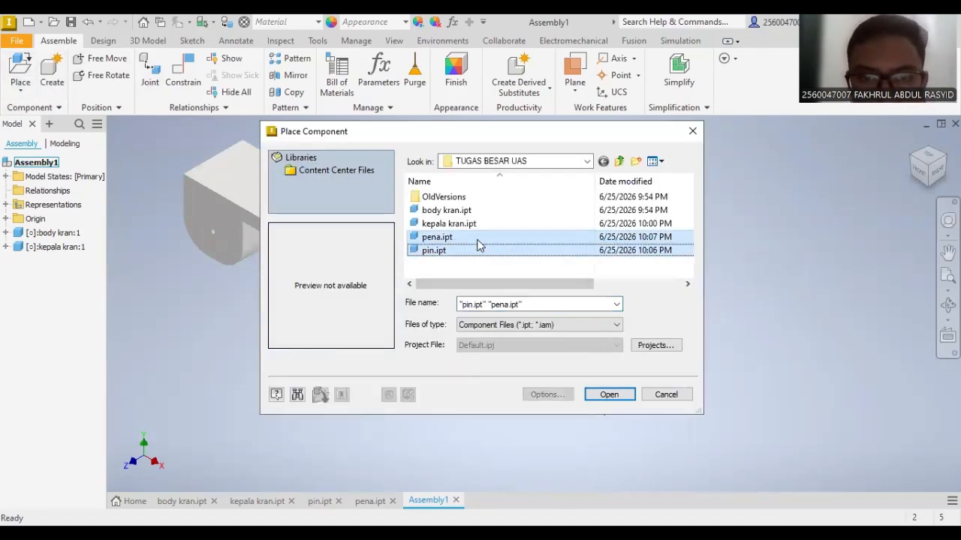
pyautogui.click(608, 394)
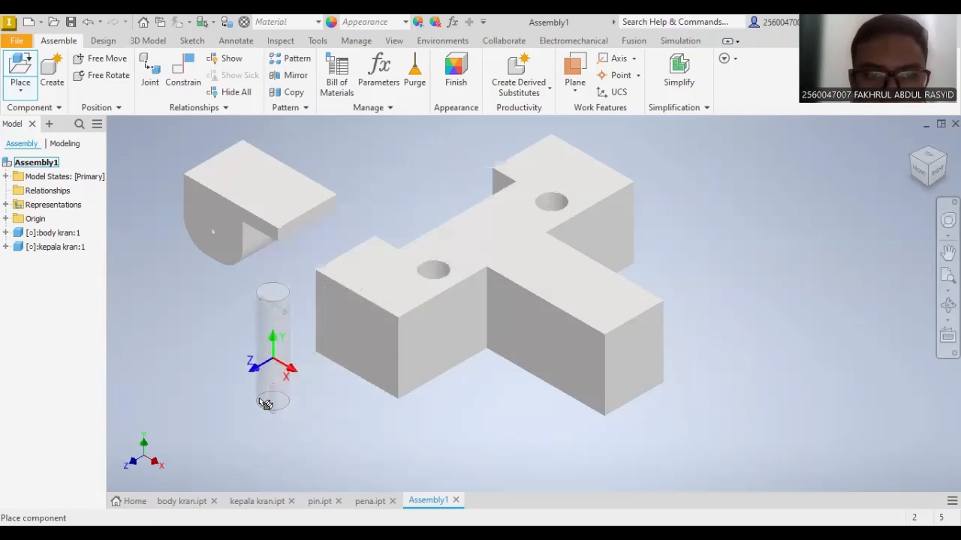
pyautogui.click(265, 405)
pyautogui.press('Escape')
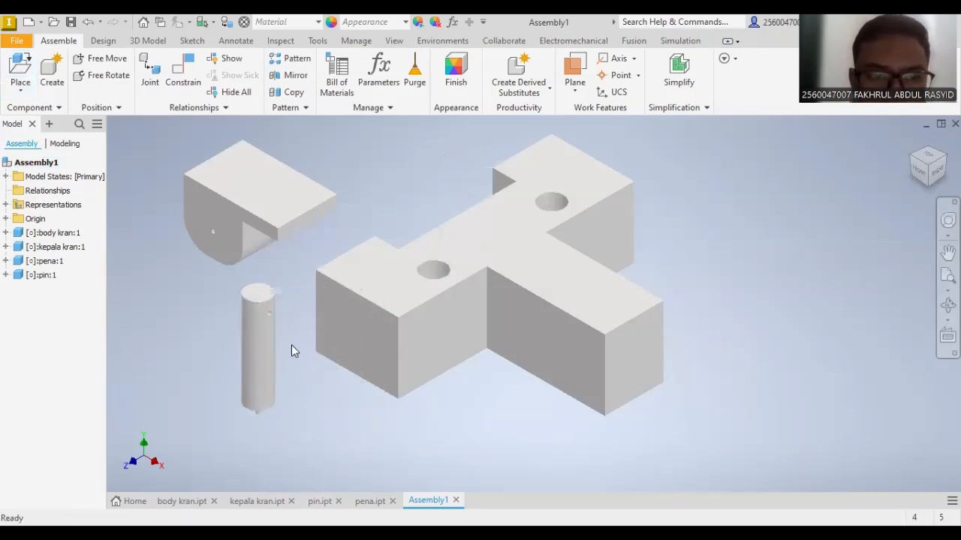
# - Move the pin component clear of the overlapping pena component
pyautogui.moveTo(260, 414); pyautogui.dragTo(221, 362)
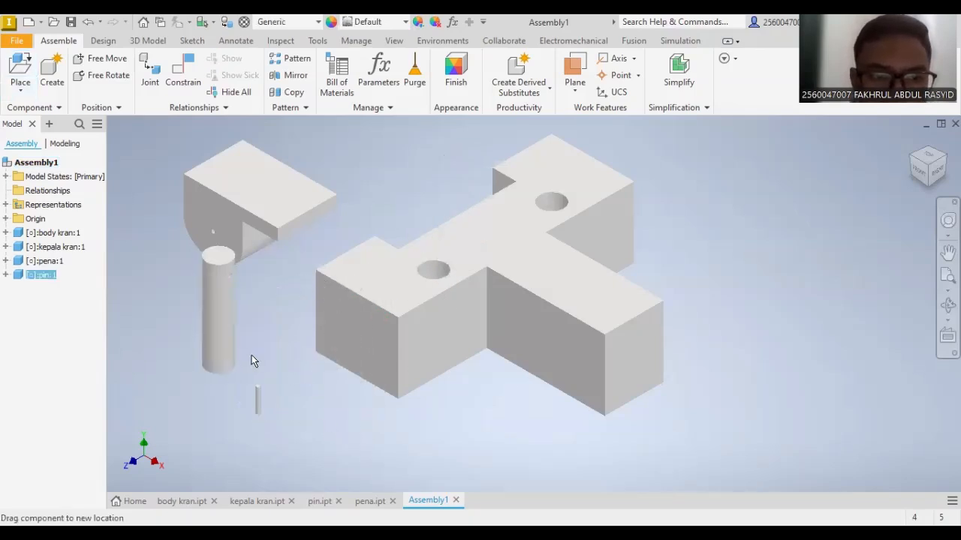
pyautogui.click(274, 387)
pyautogui.scroll(-3, 610, 274)
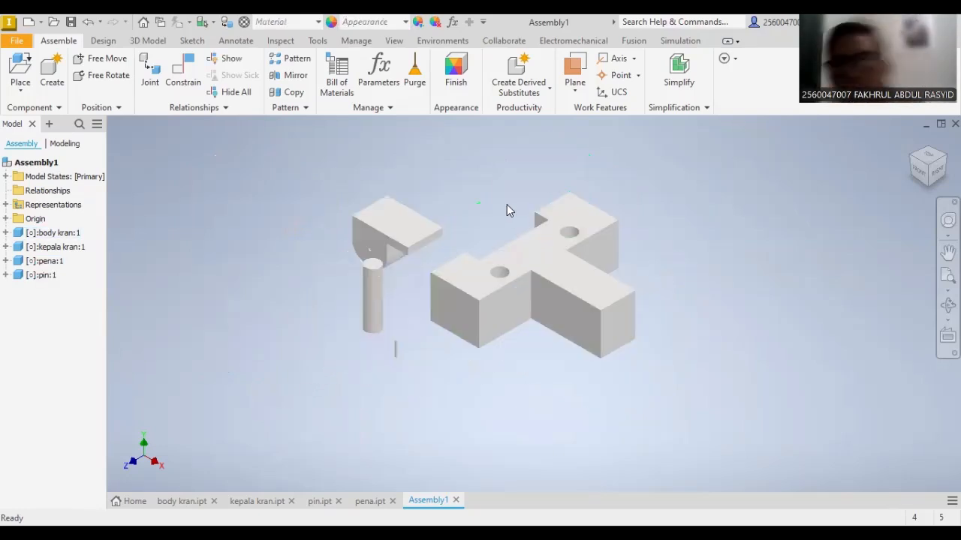
pyautogui.scroll(-3, 588, 277)
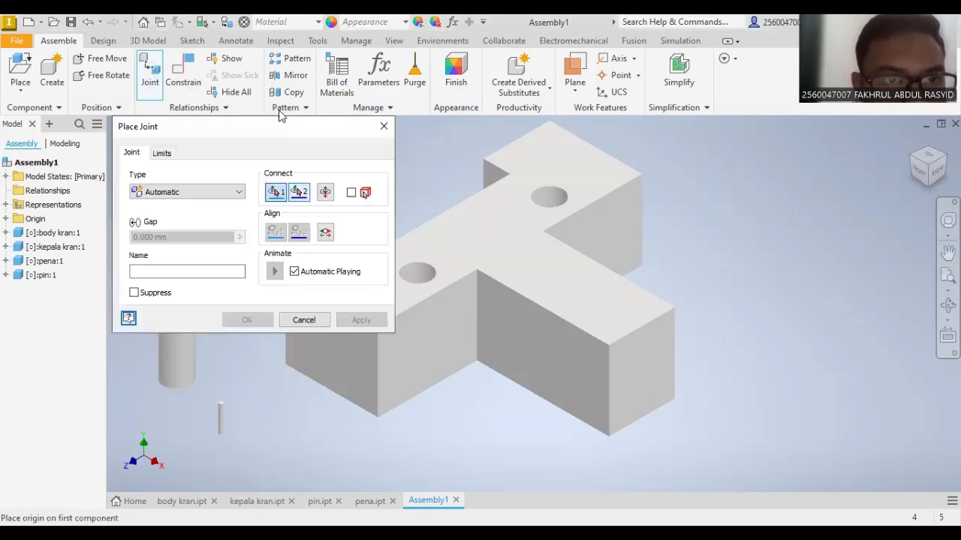
pyautogui.moveTo(274, 140); pyautogui.dragTo(596, 160)
pyautogui.scroll(5, 253, 275)
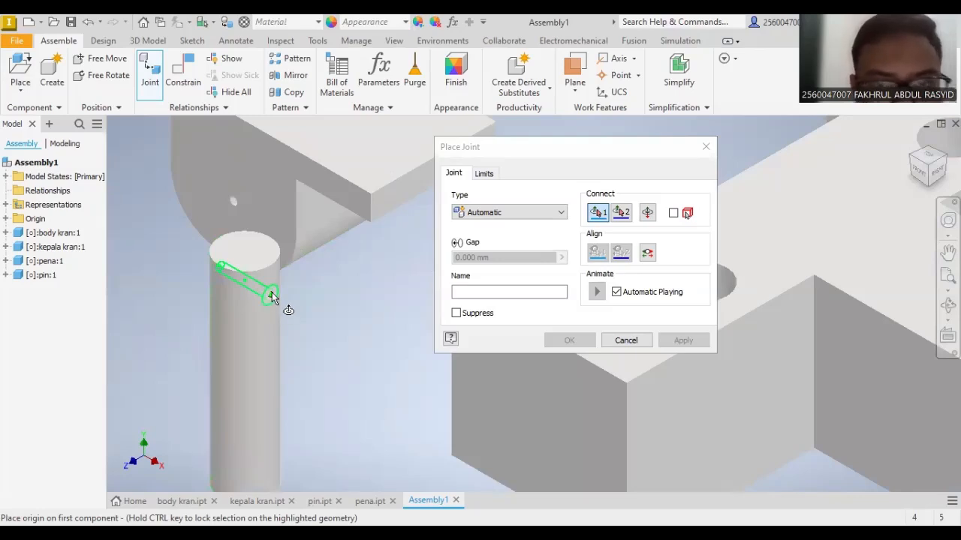
pyautogui.click(271, 297)
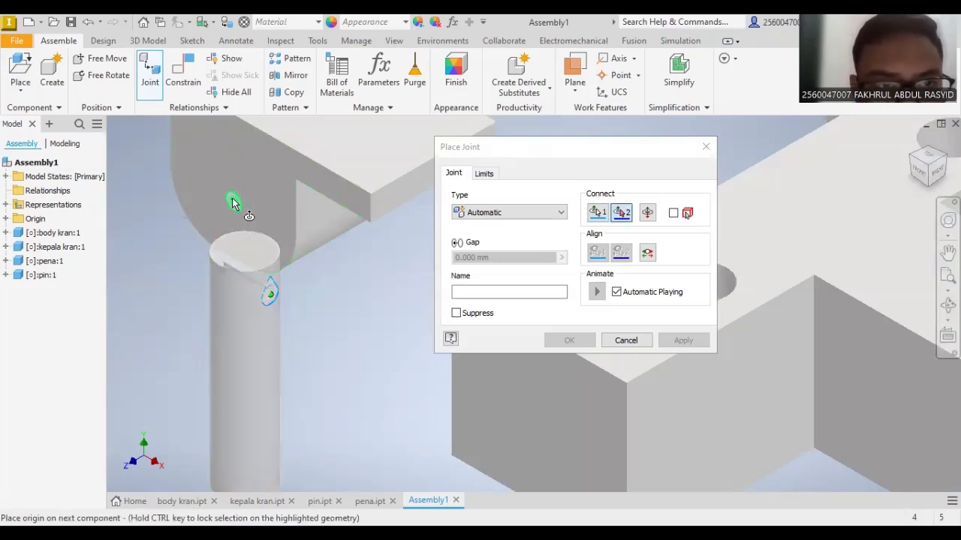
pyautogui.click(233, 204)
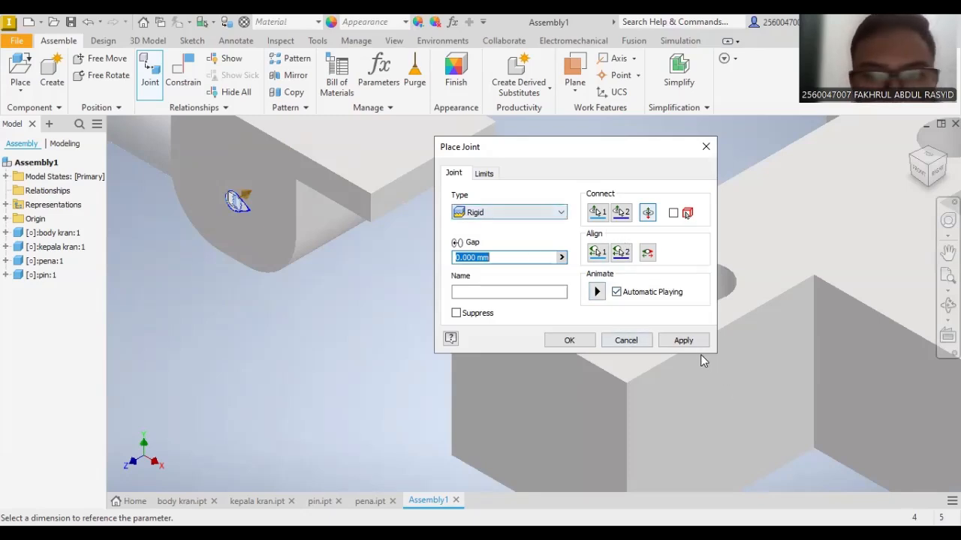
pyautogui.click(635, 344)
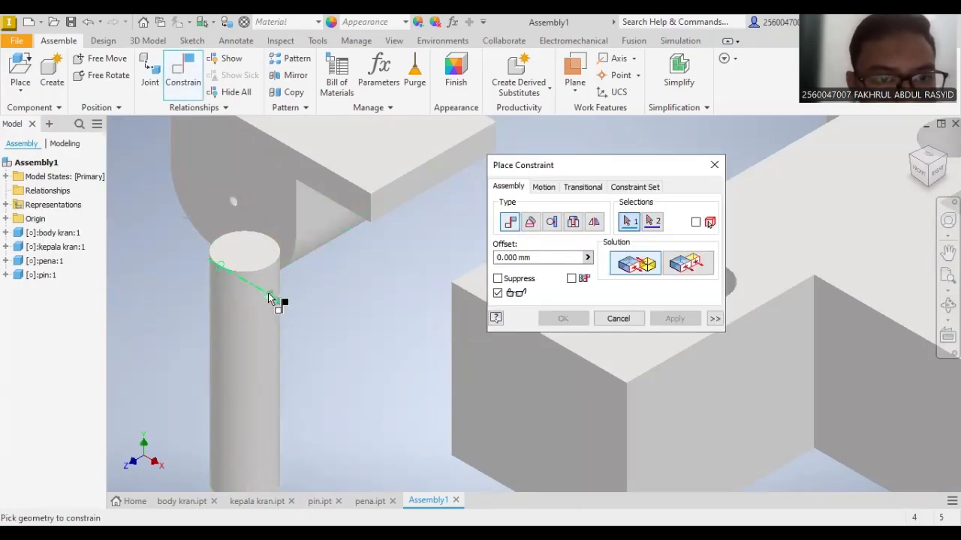
pyautogui.click(270, 299)
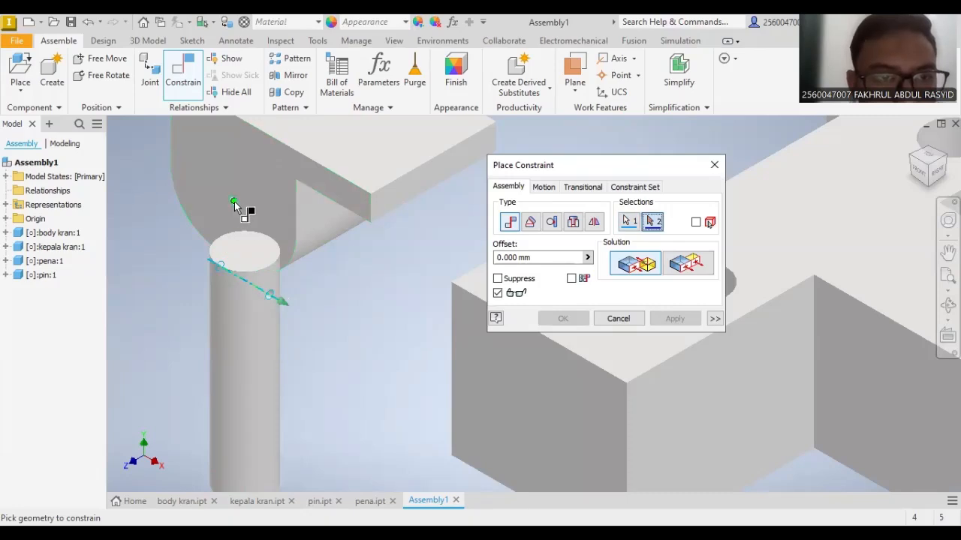
pyautogui.click(234, 205)
pyautogui.moveTo(232, 307); pyautogui.dragTo(369, 390, button='middle')
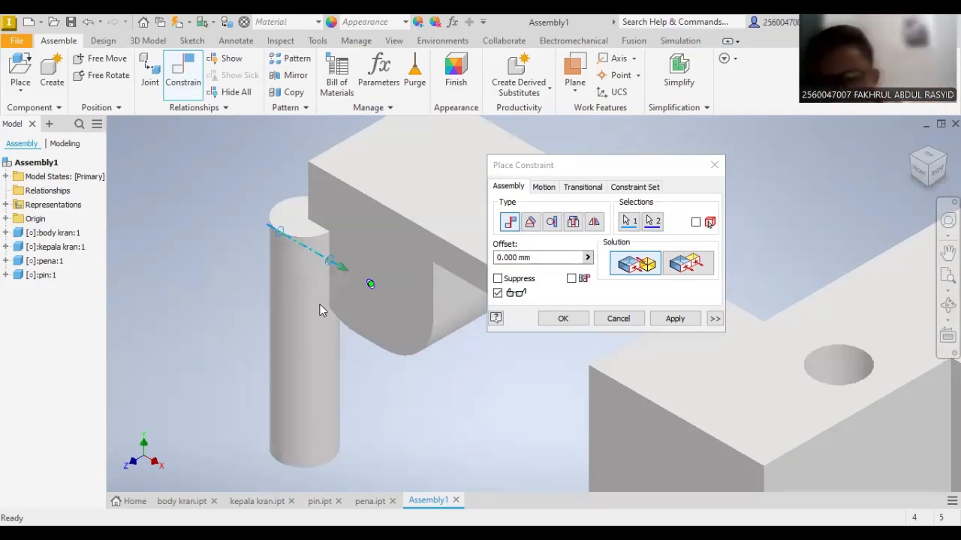
pyautogui.click(619, 325)
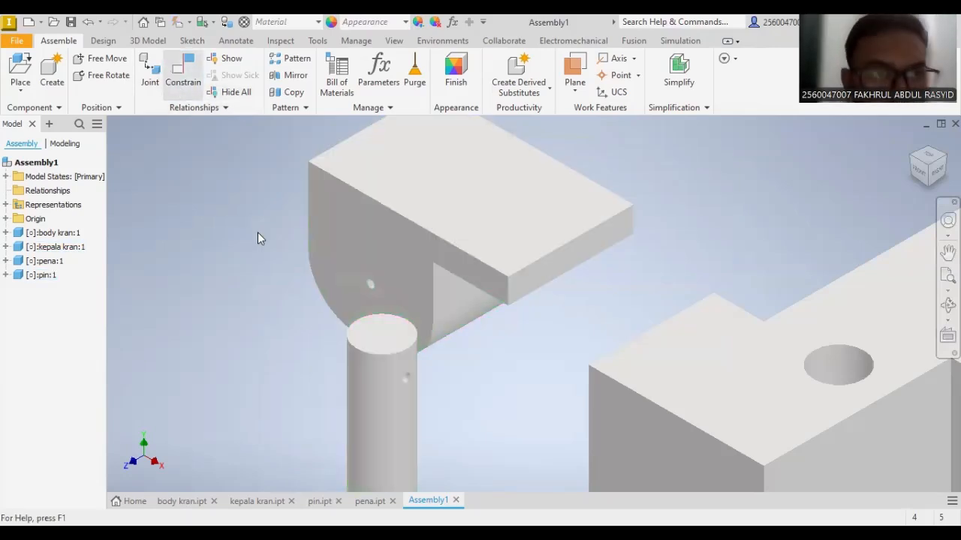
# - Mate the kepala kran's side hole axis to the pin's cross hole axis with 0 mm offset, then move the head clear of the pin
pyautogui.press('c')
pyautogui.scroll(3, 307, 289)
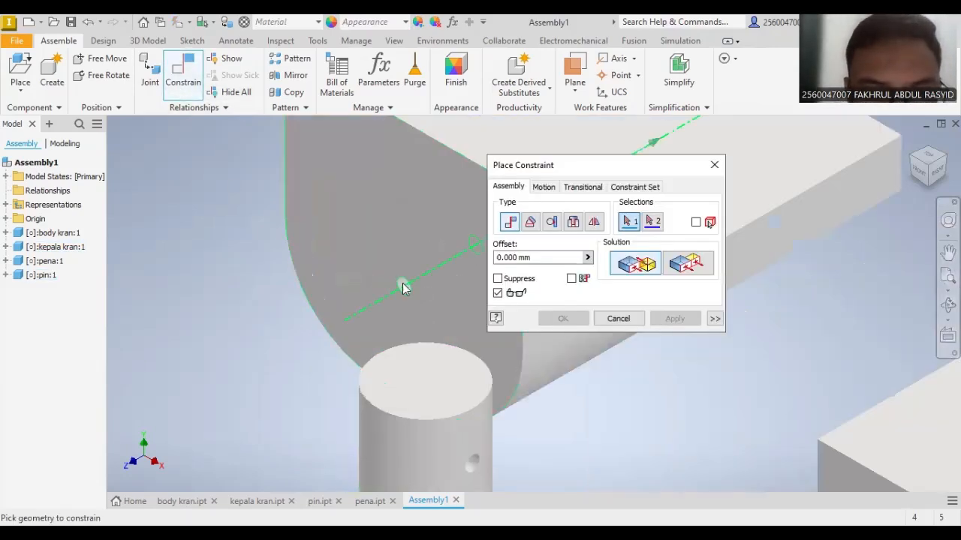
pyautogui.click(404, 289)
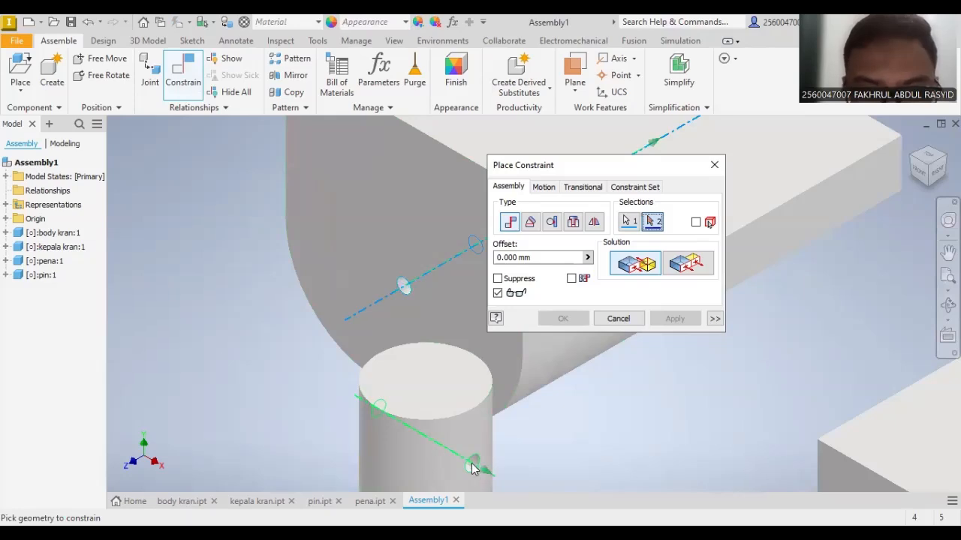
pyautogui.click(473, 468)
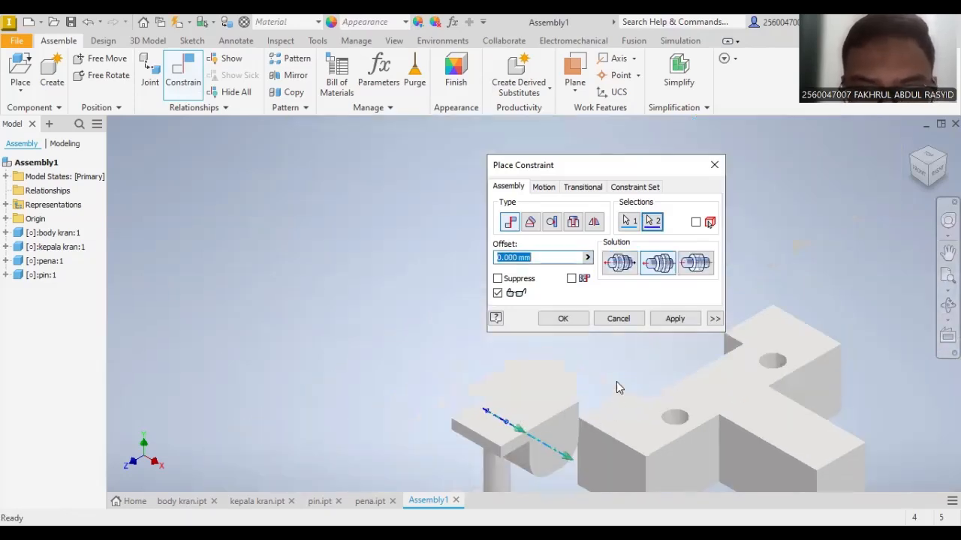
pyautogui.moveTo(616, 381); pyautogui.dragTo(615, 315, button='middle')
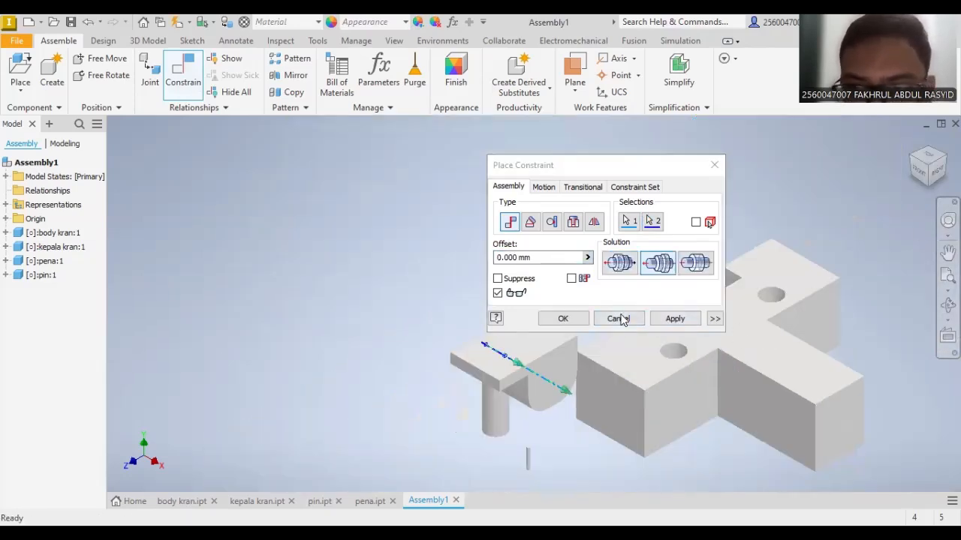
pyautogui.click(675, 319)
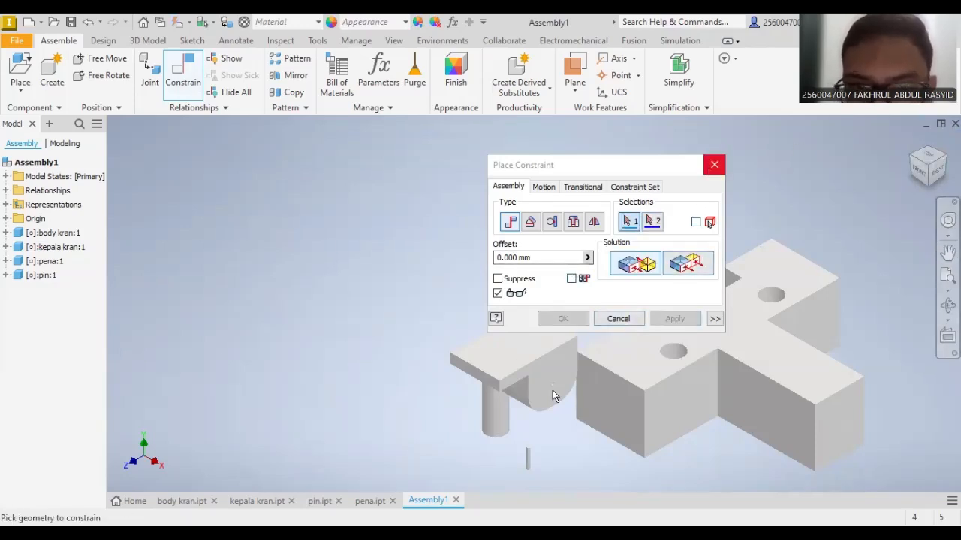
pyautogui.scroll(3, 552, 390)
pyautogui.moveTo(524, 354); pyautogui.dragTo(287, 191)
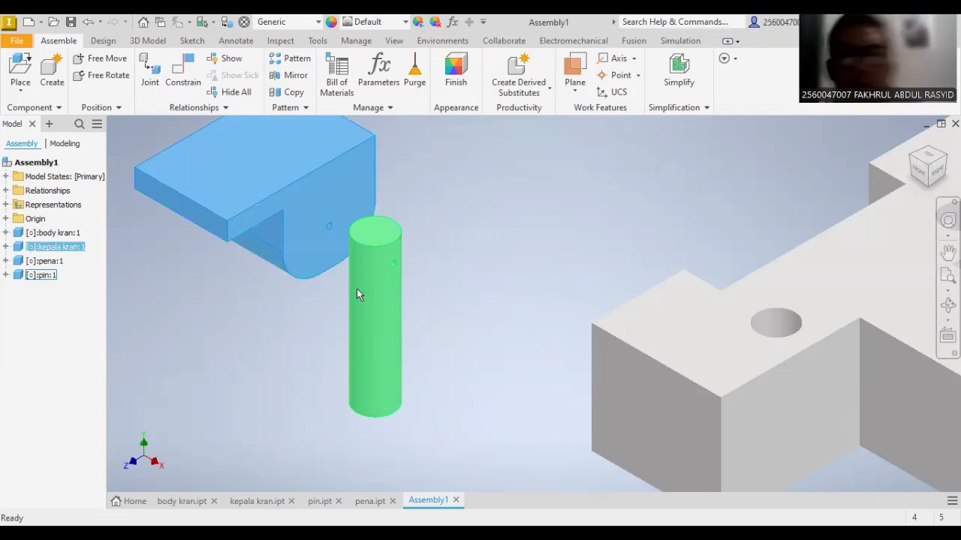
# - Mate the pin's central axis to the axis of the large hole in the kepala kran's underside with 0 mm offset
pyautogui.click(183, 73)
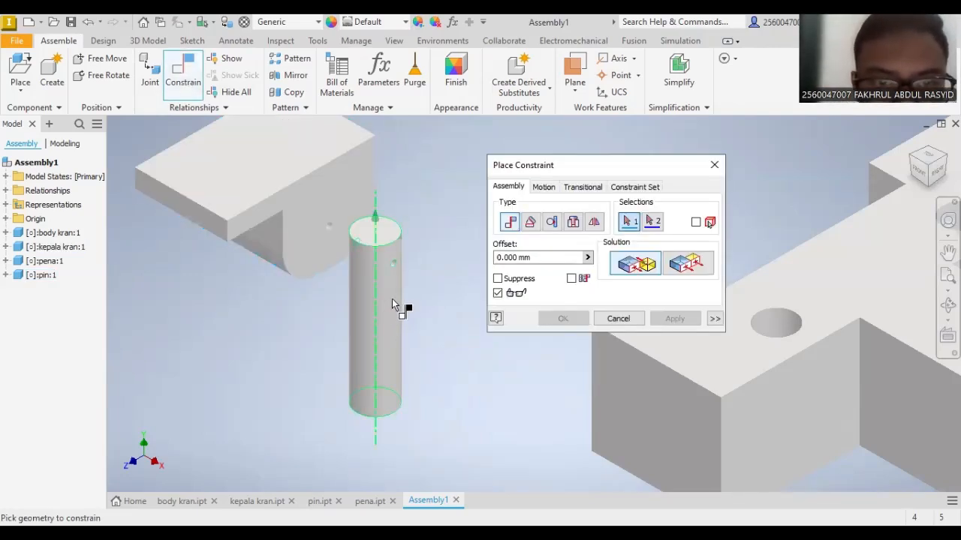
pyautogui.click(358, 294)
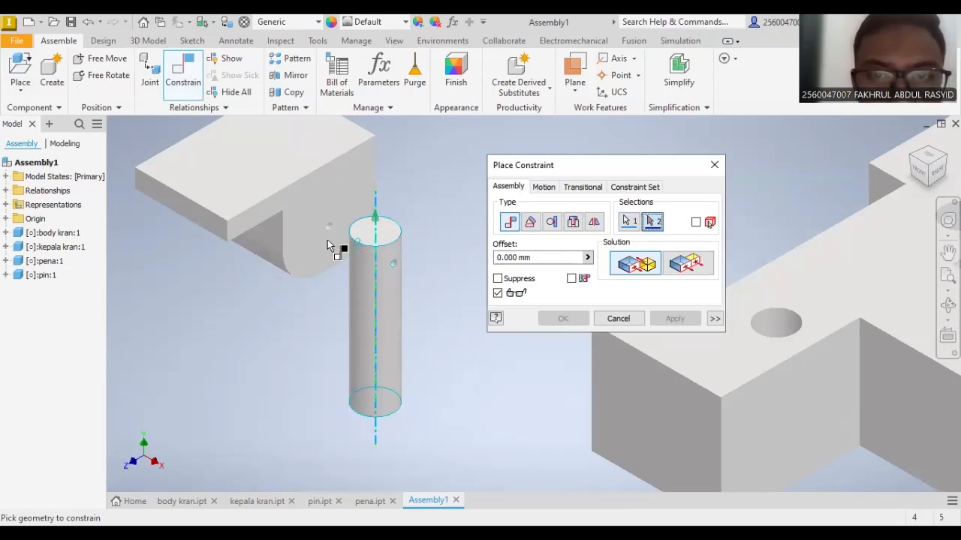
pyautogui.click(936, 179)
pyautogui.click(933, 182)
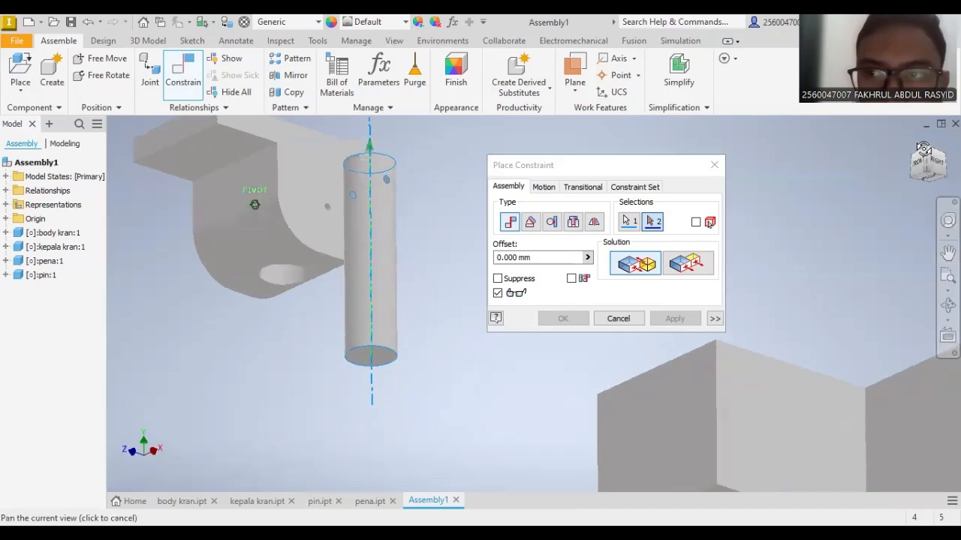
pyautogui.click(291, 279)
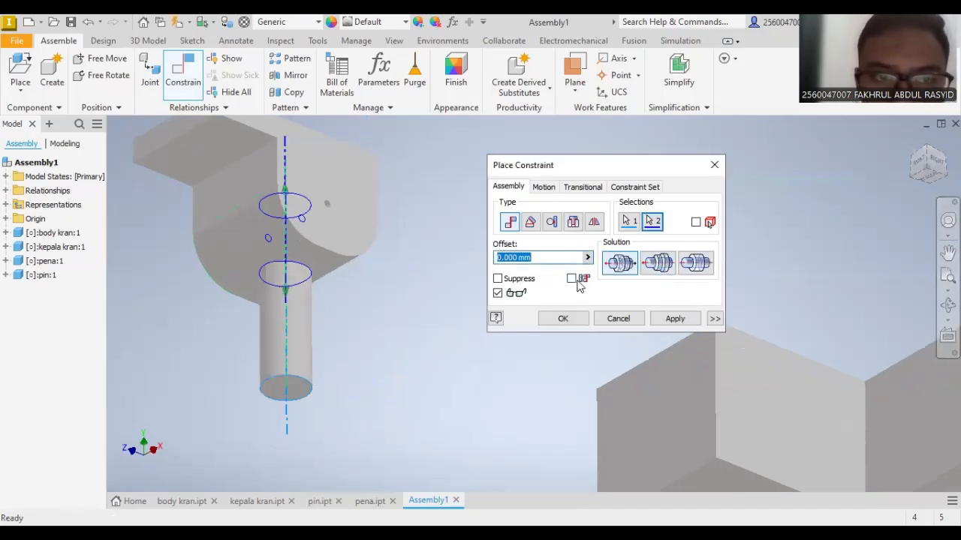
pyautogui.click(671, 319)
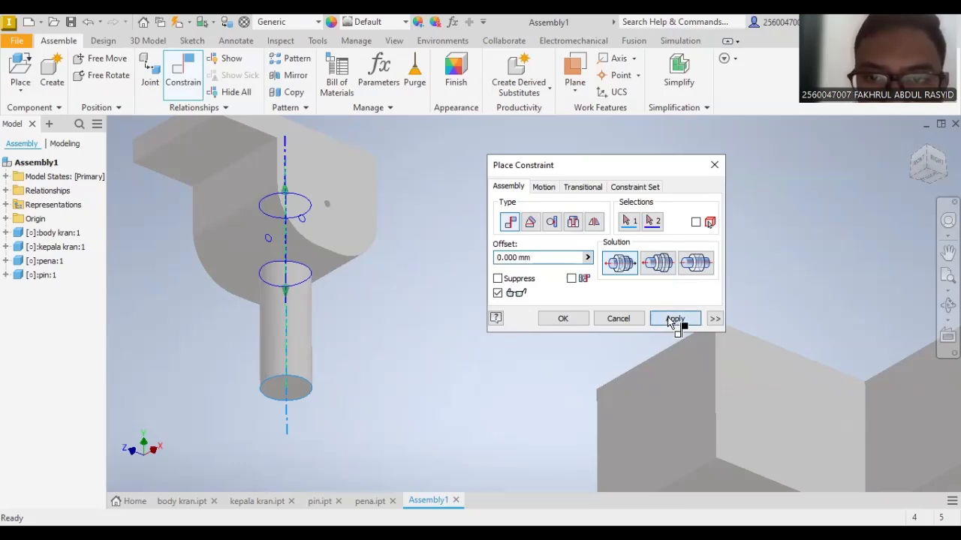
pyautogui.click(298, 282)
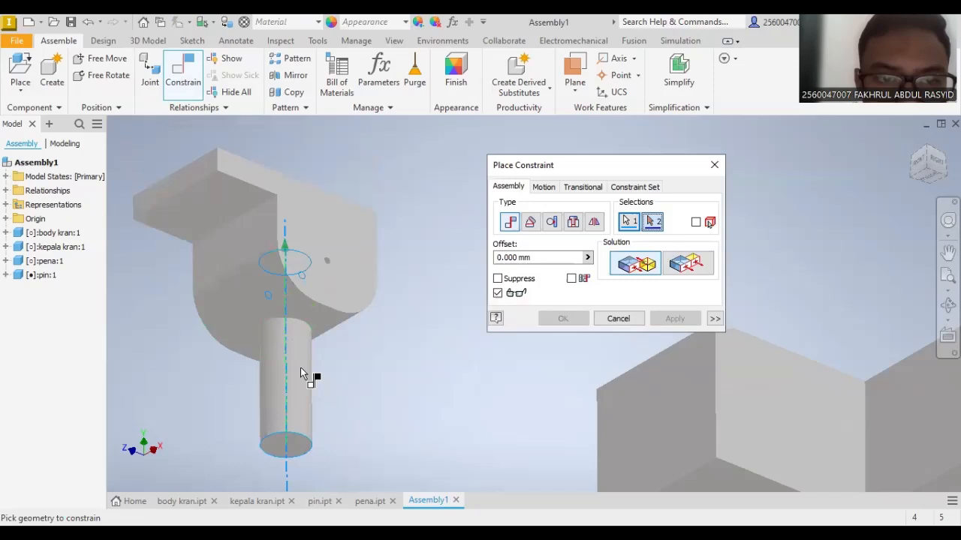
pyautogui.moveTo(378, 330); pyautogui.dragTo(345, 350)
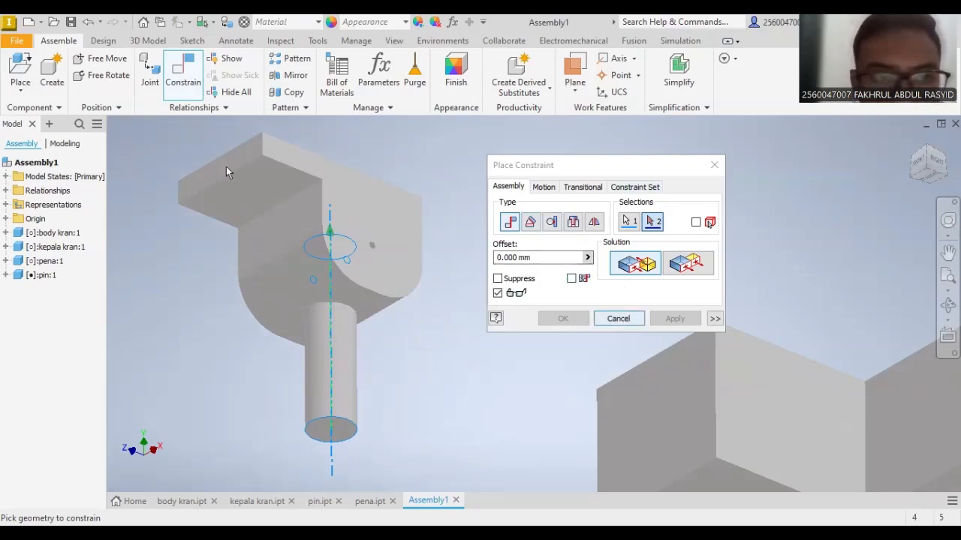
pyautogui.press('Escape')
# - Move the kepala kran around in the free space beside the faucet body to examine how the pin follows it
pyautogui.moveTo(230, 172); pyautogui.dragTo(266, 180)
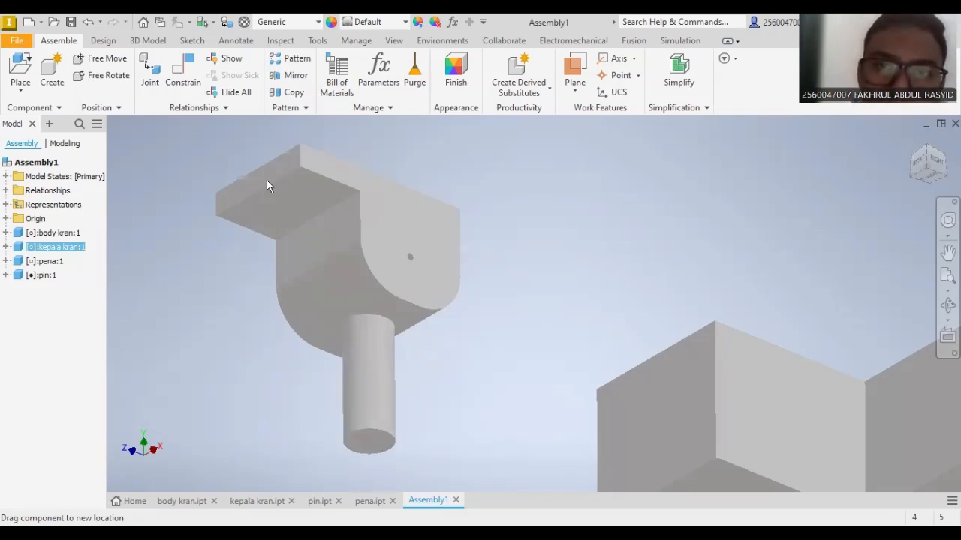
pyautogui.moveTo(267, 184); pyautogui.dragTo(548, 217)
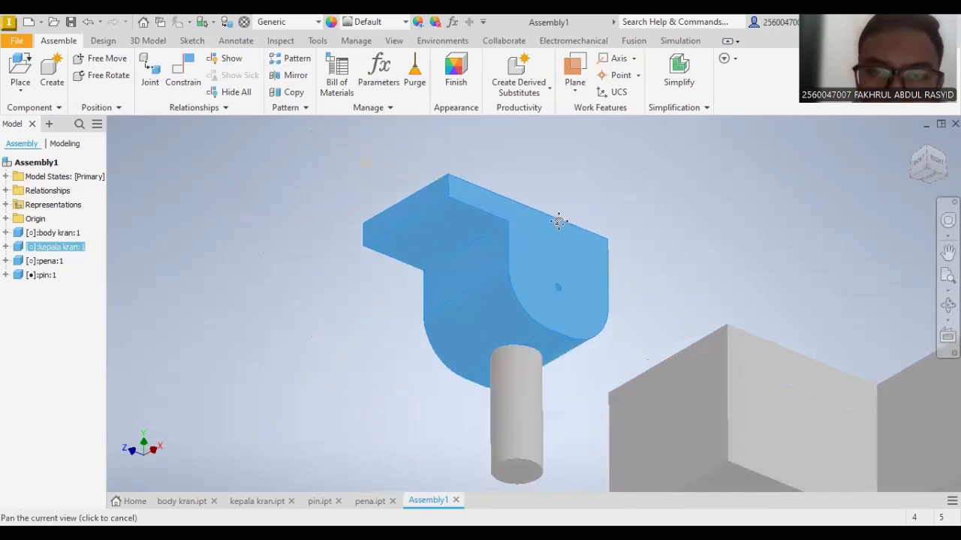
pyautogui.click(918, 186)
pyautogui.moveTo(926, 173); pyautogui.dragTo(929, 208)
pyautogui.keyDown('shift'); pyautogui.moveTo(830, 408); pyautogui.dragTo(830, 408, button='middle'); pyautogui.keyUp('shift')
pyautogui.moveTo(408, 275)
pyautogui.mouseDown()
pyautogui.moveTo(412, 252)
pyautogui.moveTo(422, 249)
pyautogui.moveTo(398, 290)
pyautogui.moveTo(416, 289)
pyautogui.mouseUp()
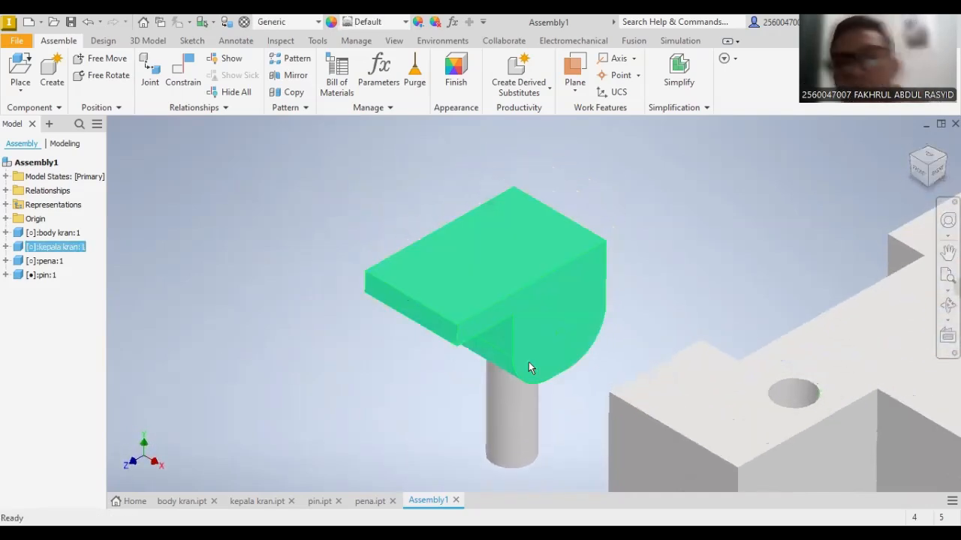
pyautogui.click(671, 255)
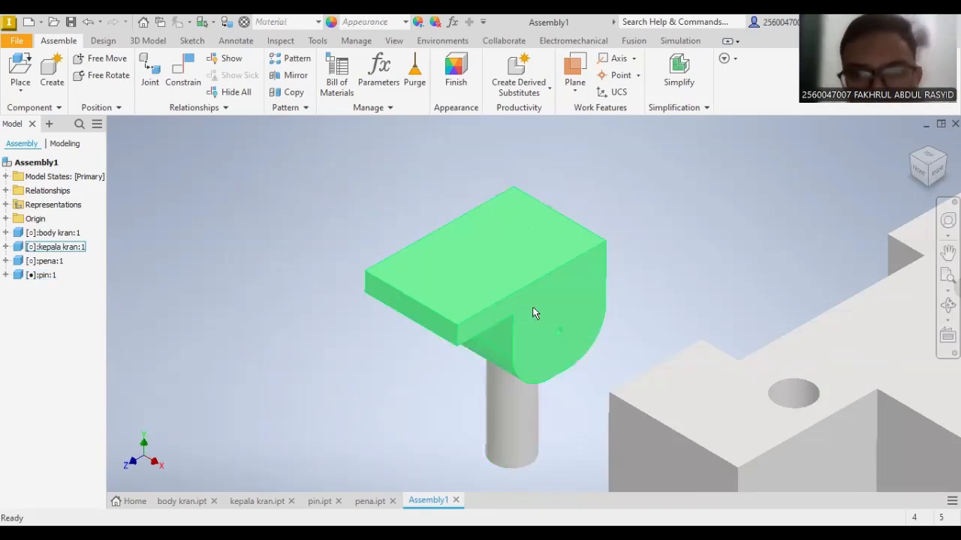
pyautogui.moveTo(528, 291); pyautogui.dragTo(490, 290)
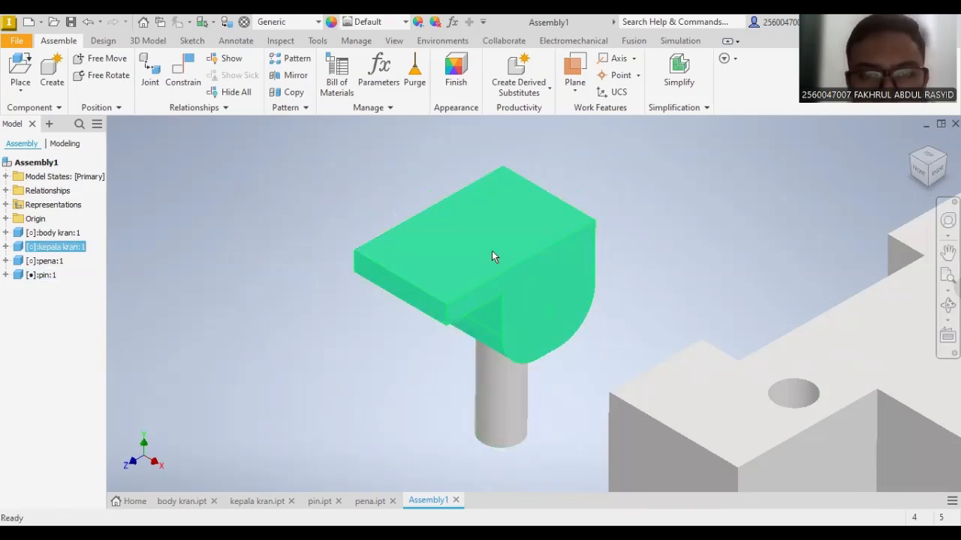
pyautogui.moveTo(491, 256); pyautogui.dragTo(407, 292)
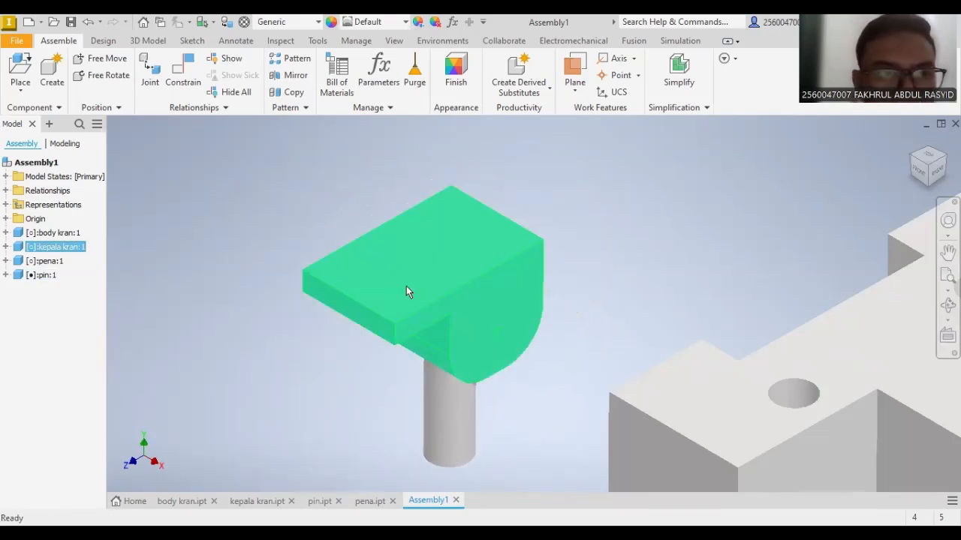
pyautogui.moveTo(406, 243); pyautogui.dragTo(400, 294)
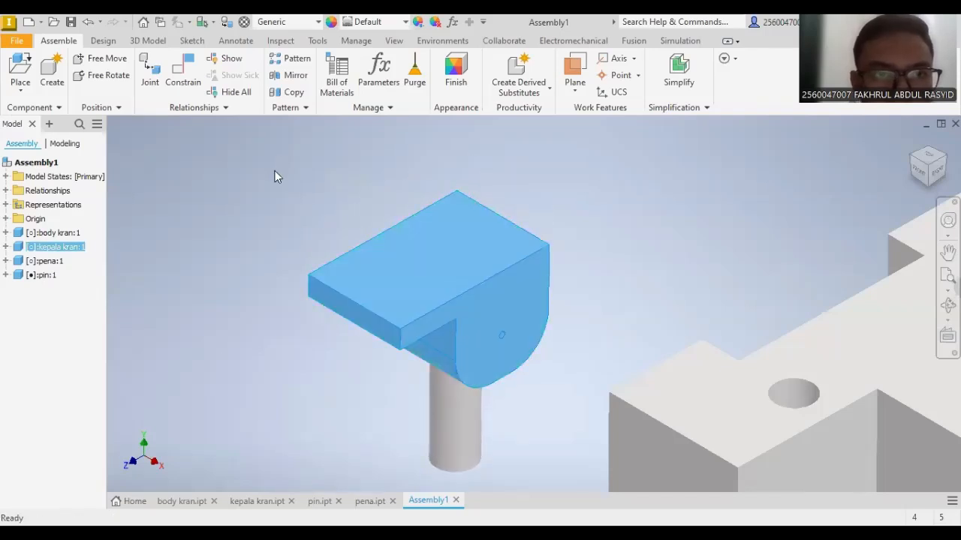
# - Expand pin and pena in the model tree and select the pin's Mate:2 to examine which geometry it constrains
pyautogui.click(6, 275)
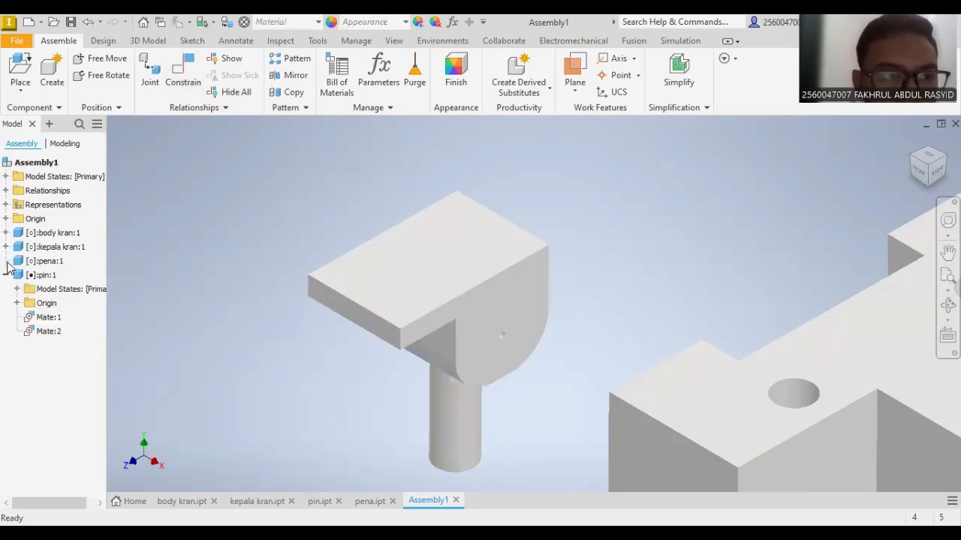
pyautogui.click(6, 262)
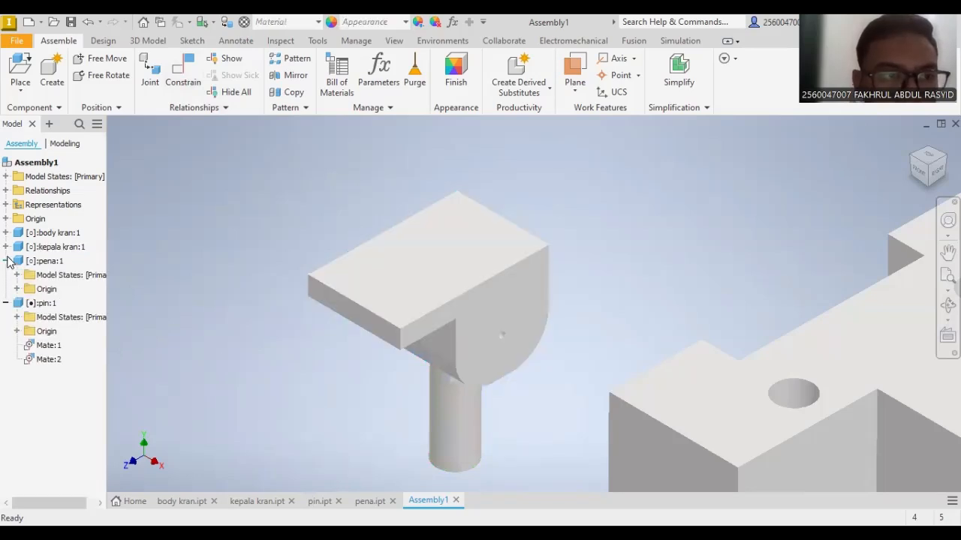
pyautogui.click(47, 361)
pyautogui.scroll(-3, 535, 291)
pyautogui.scroll(3, 517, 355)
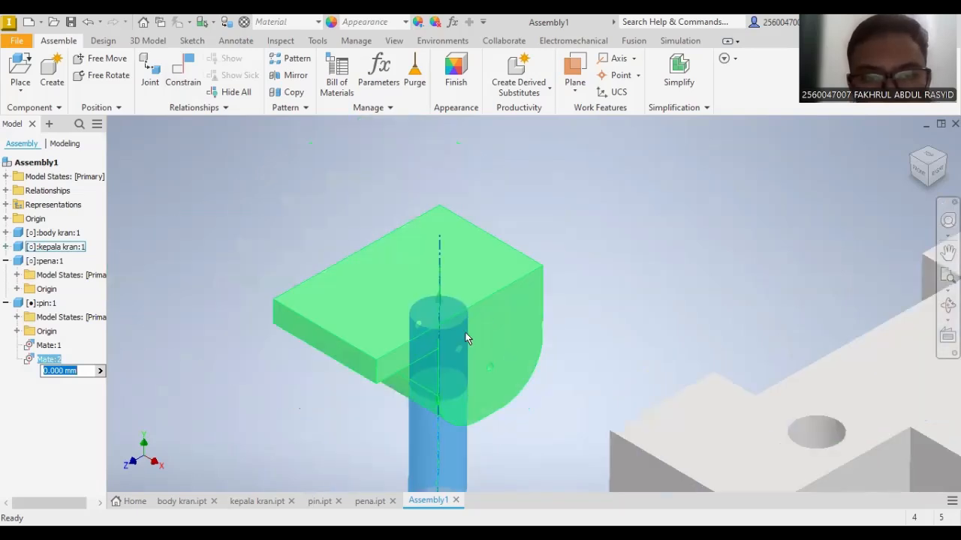
pyautogui.rightClick(53, 361)
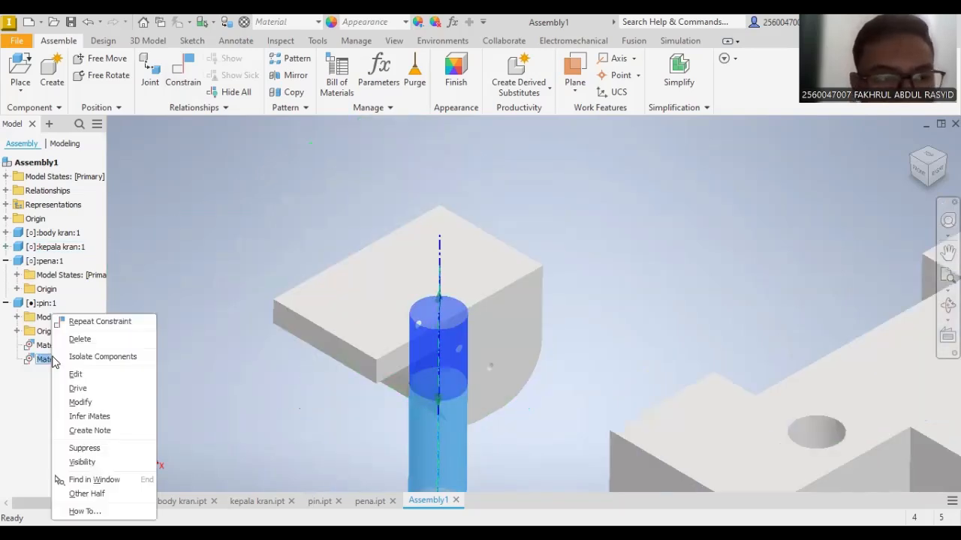
pyautogui.click(109, 324)
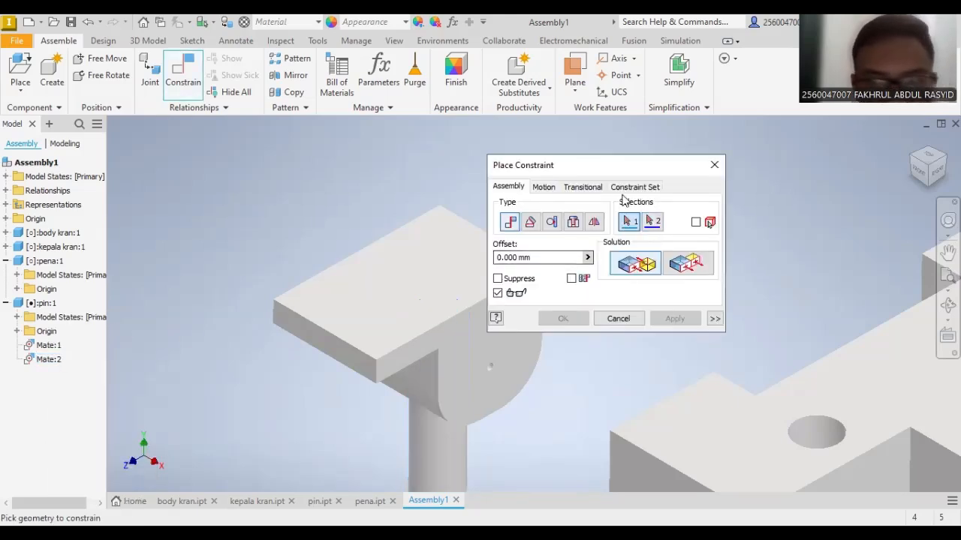
pyautogui.moveTo(615, 164); pyautogui.dragTo(680, 143)
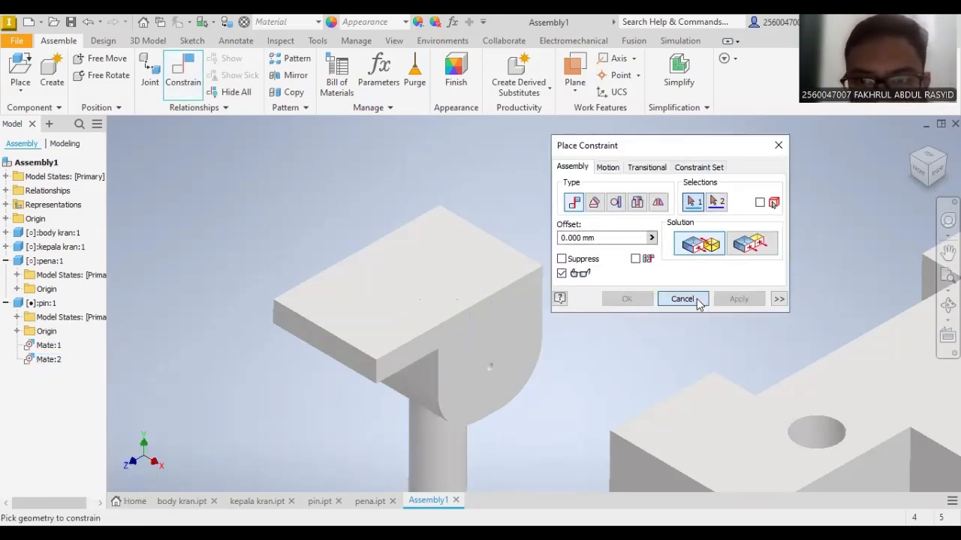
pyautogui.click(696, 298)
# - Edit the pin's Mate:2 axis constraint to use the undirected solution, keeping the 0 mm offset
pyautogui.click(46, 360)
pyautogui.rightClick(46, 359)
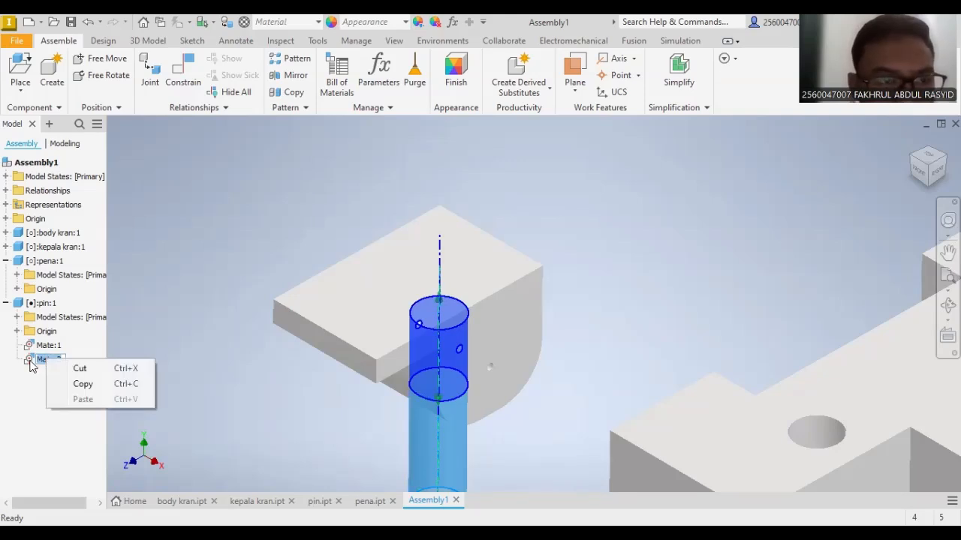
pyautogui.click(29, 360)
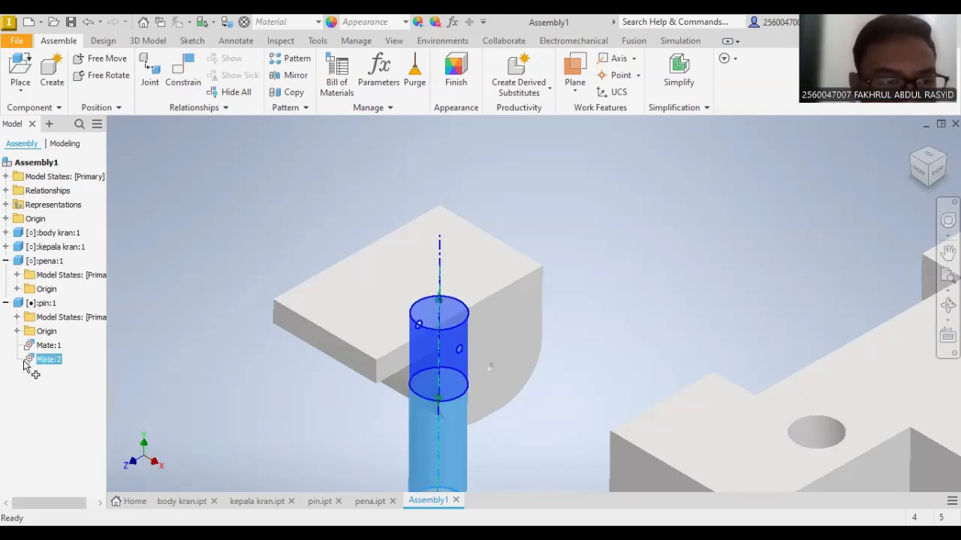
pyautogui.doubleClick(29, 362)
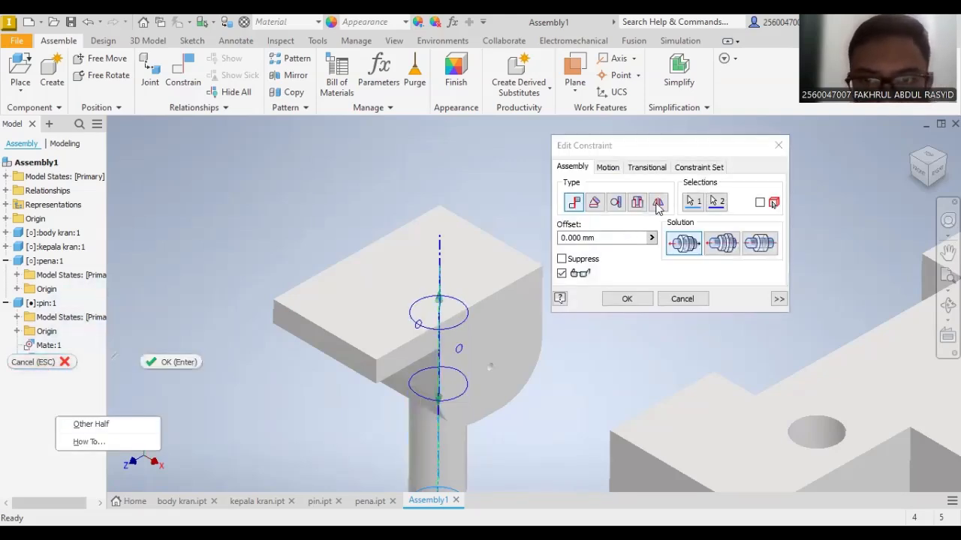
pyautogui.click(731, 247)
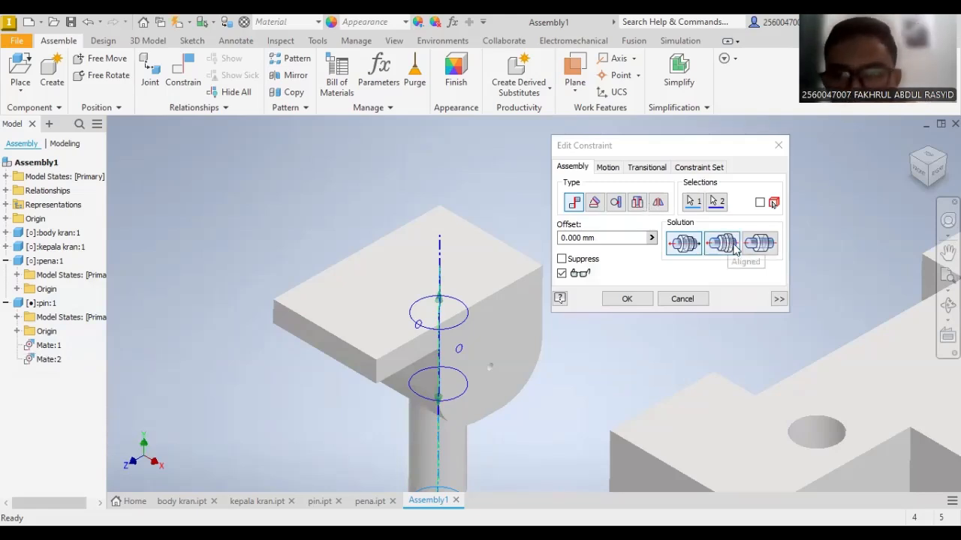
pyautogui.click(692, 248)
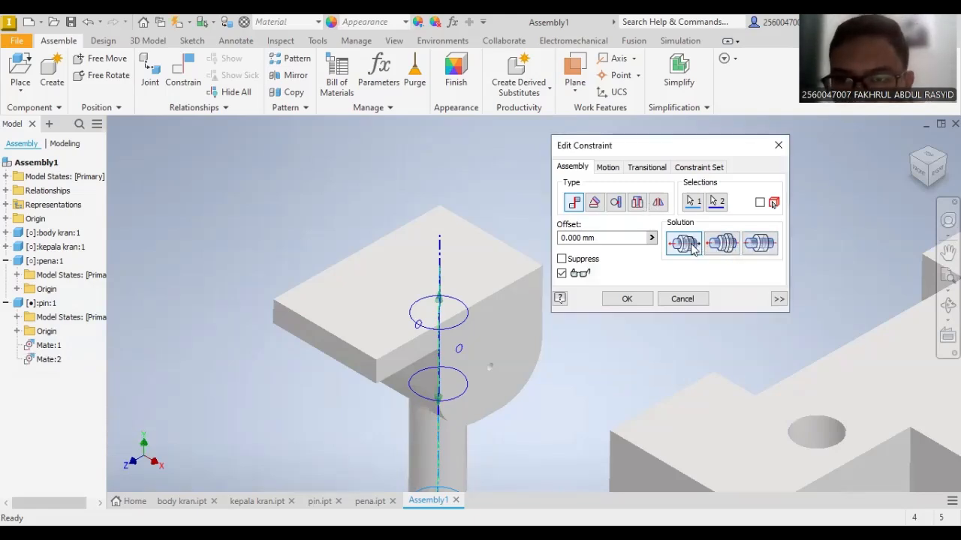
pyautogui.click(760, 243)
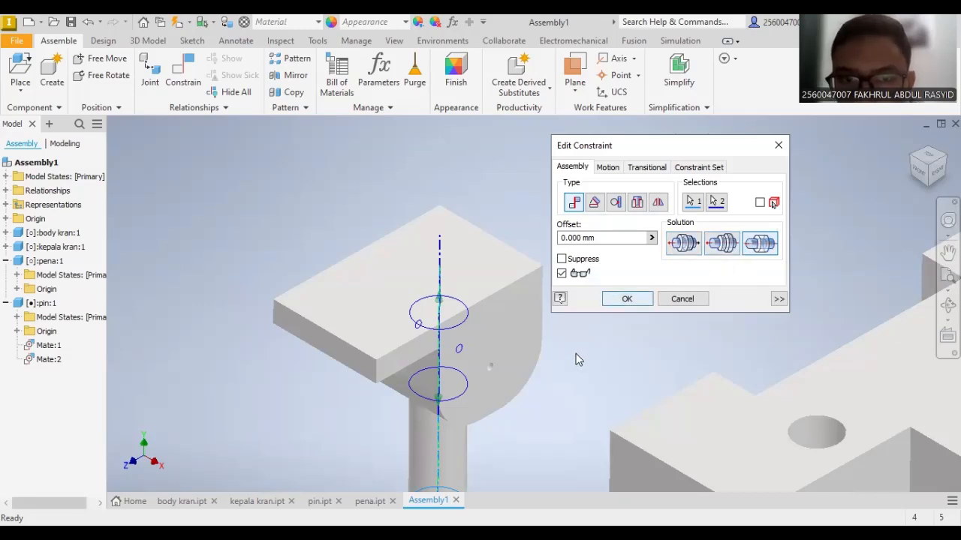
pyautogui.click(629, 300)
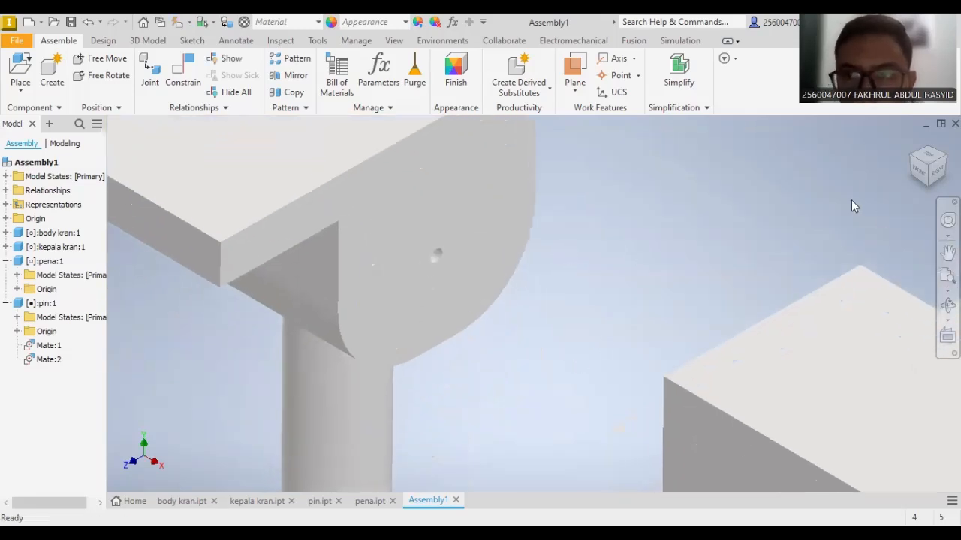
pyautogui.click(928, 174)
pyautogui.moveTo(338, 196); pyautogui.dragTo(393, 314)
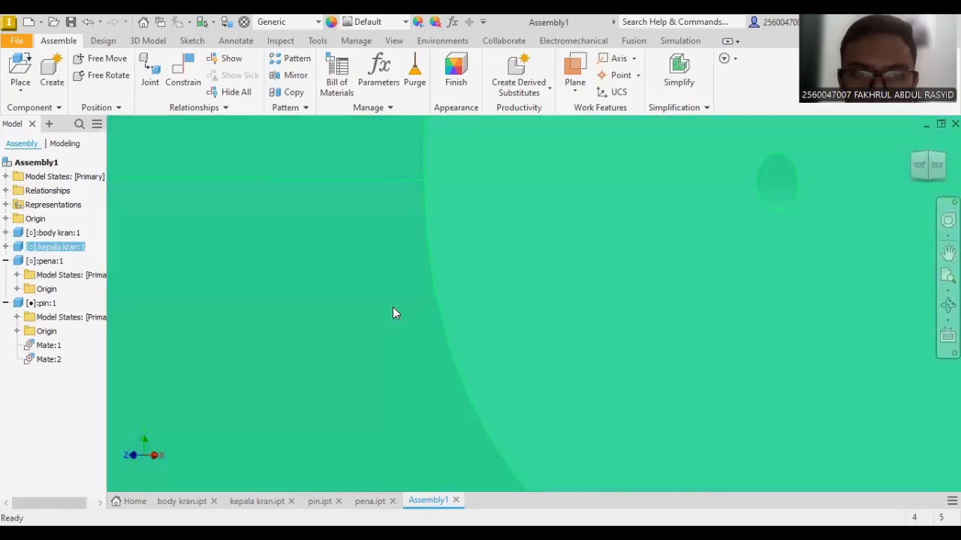
pyautogui.scroll(-6, 405, 300)
pyautogui.moveTo(403, 282); pyautogui.dragTo(407, 256)
pyautogui.click(933, 186)
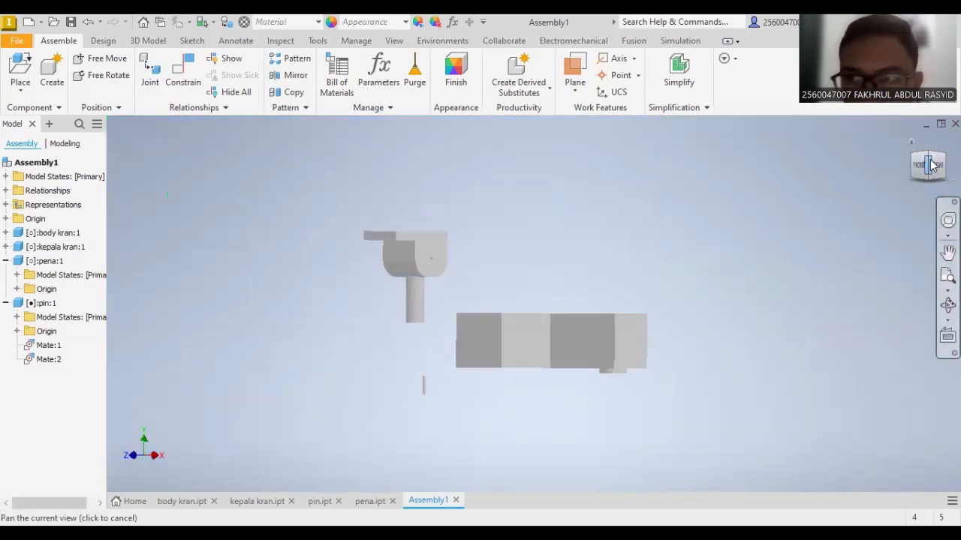
pyautogui.click(931, 165)
pyautogui.scroll(3, 397, 276)
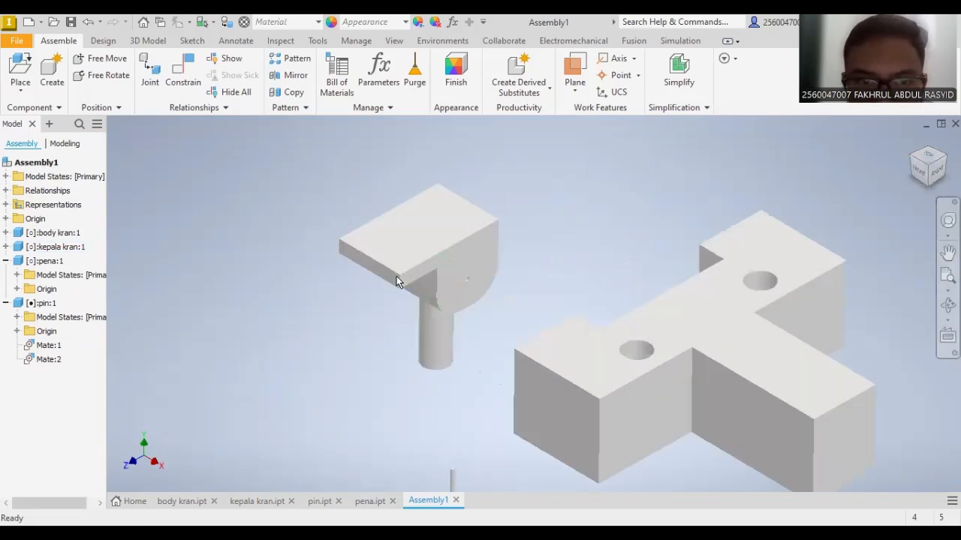
pyautogui.click(182, 75)
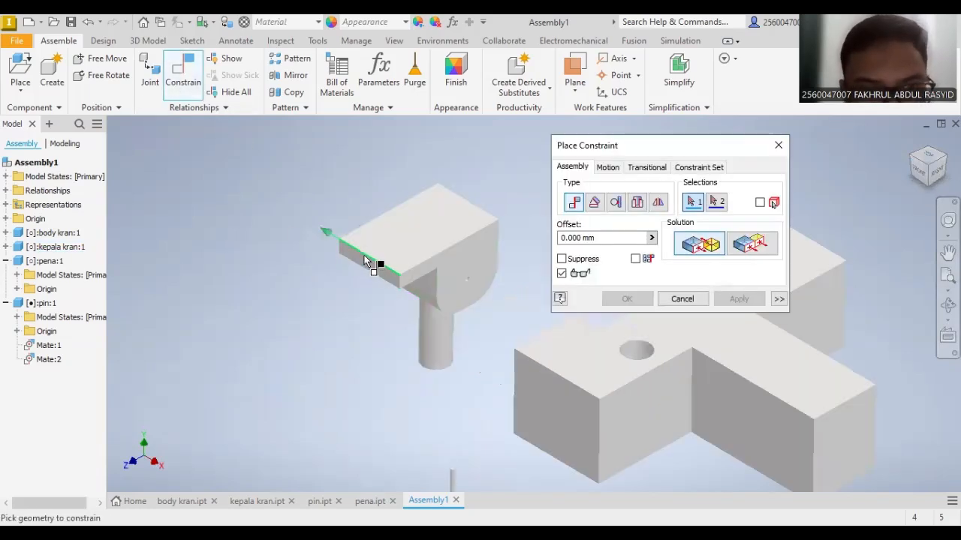
pyautogui.click(627, 410)
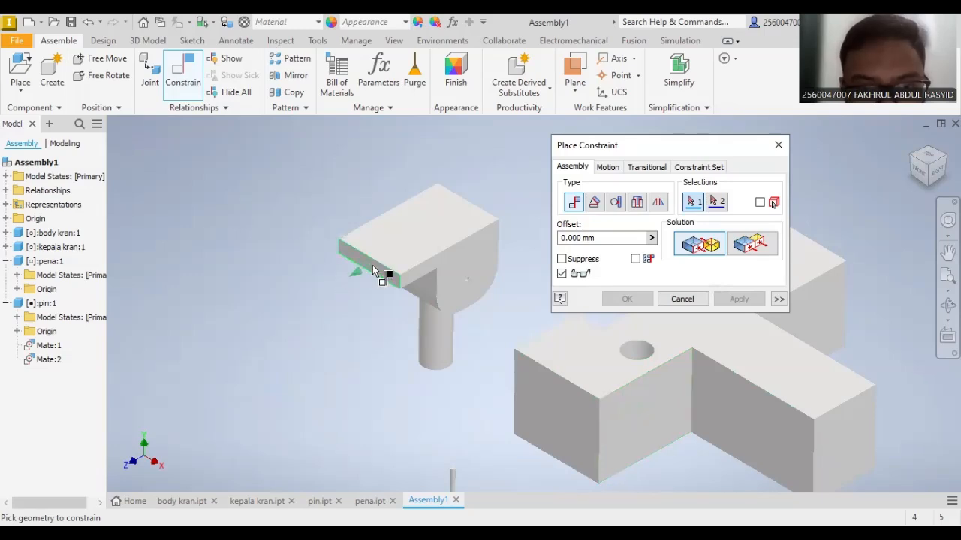
pyautogui.click(653, 410)
pyautogui.click(379, 275)
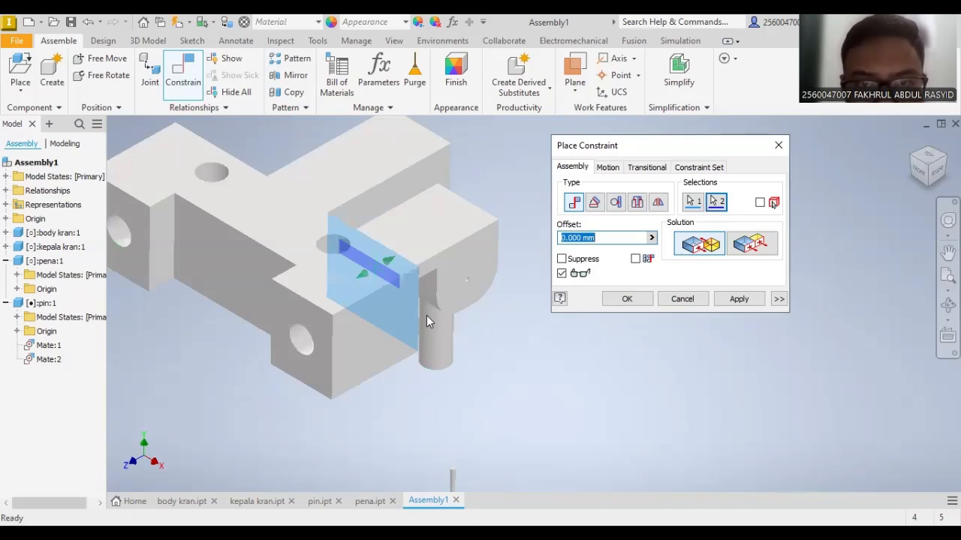
pyautogui.click(679, 298)
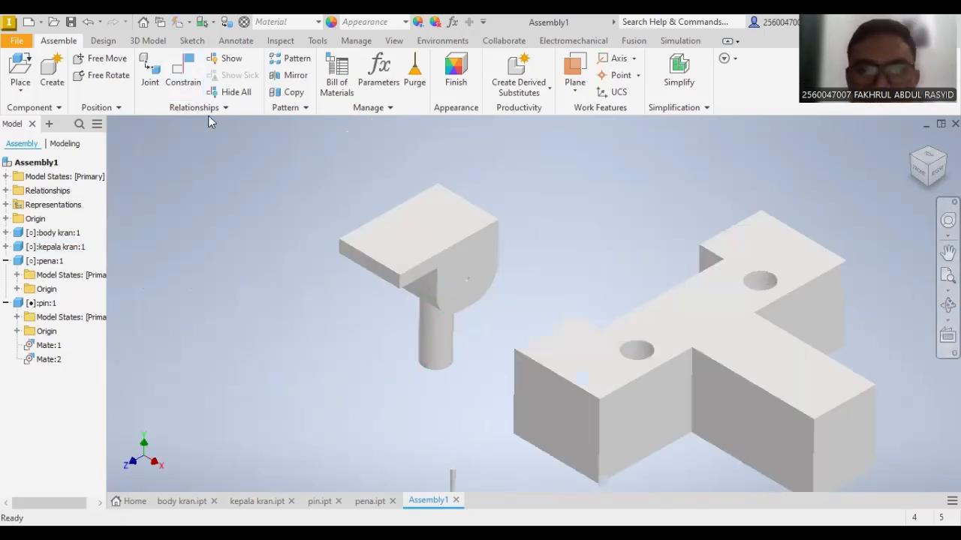
# - Mate the narrow end face of the kepala kran's plate flush with the body kran's inner side face at 0 mm offset
pyautogui.click(181, 73)
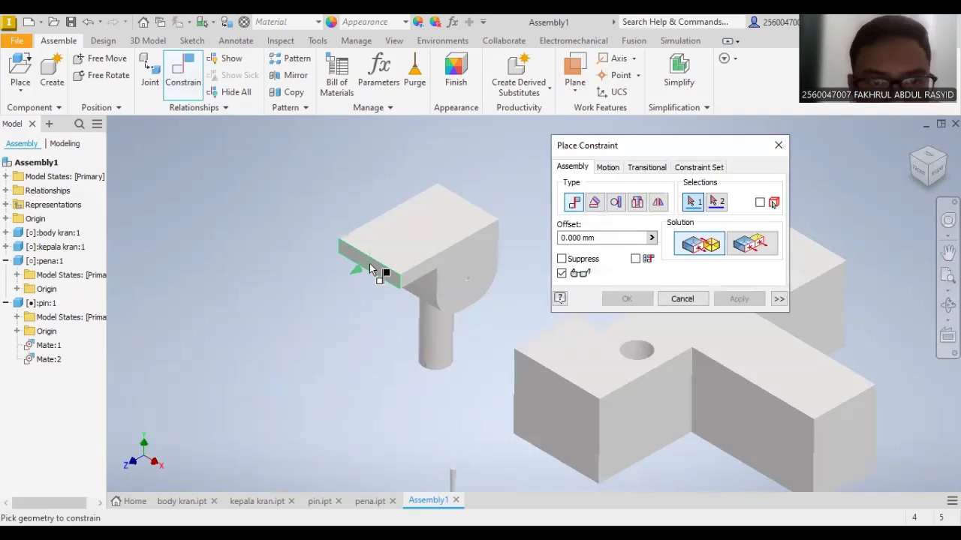
pyautogui.click(651, 408)
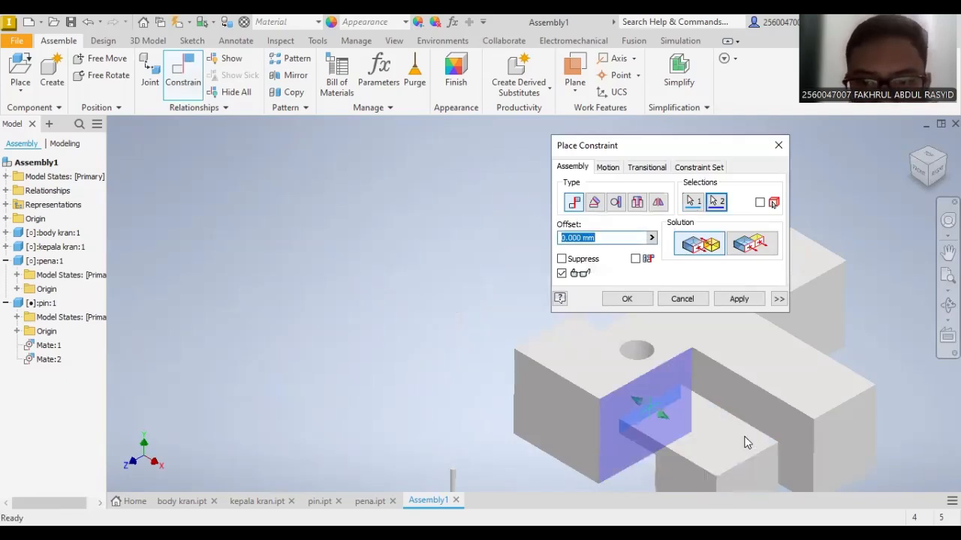
pyautogui.click(749, 248)
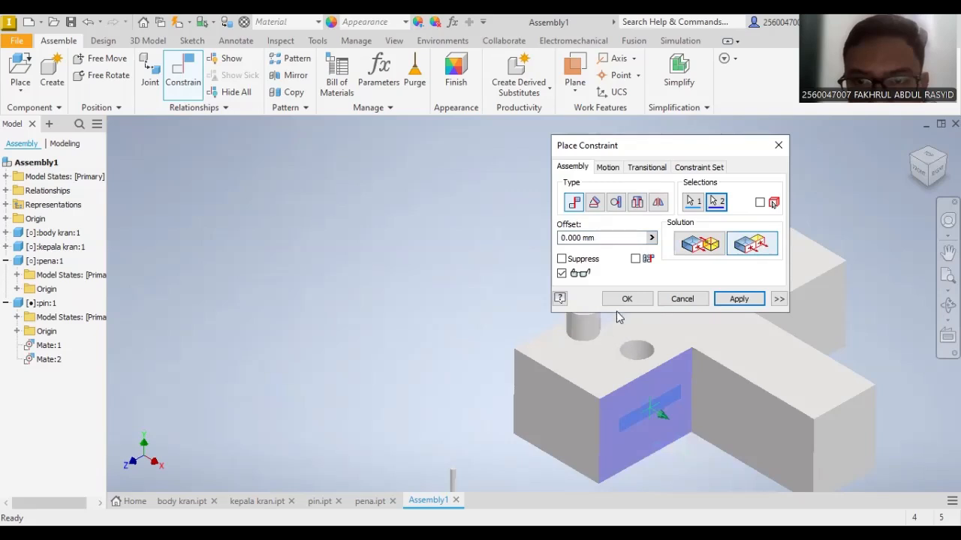
pyautogui.click(738, 300)
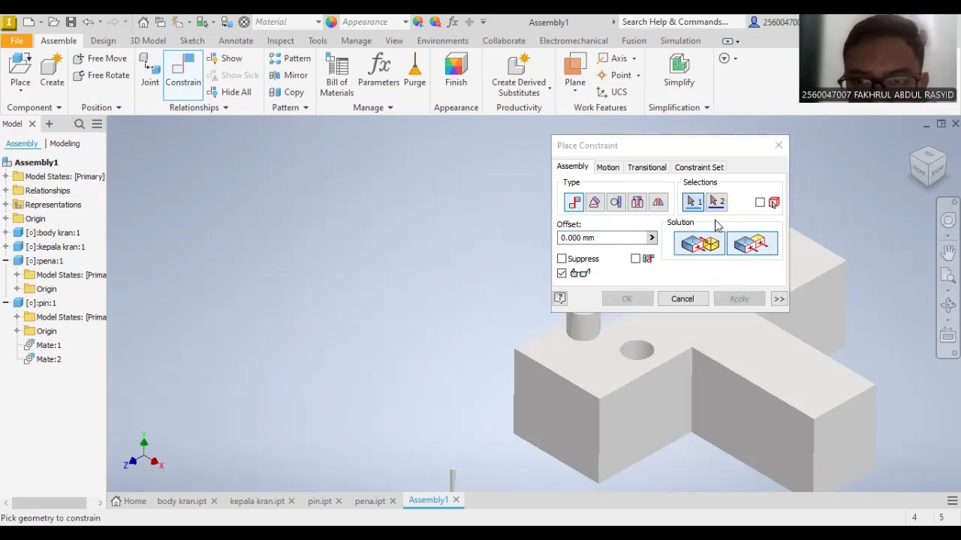
pyautogui.press('Escape')
# - Move the pin around above the body kran to examine how the kepala kran follows it
pyautogui.moveTo(580, 300); pyautogui.dragTo(498, 142)
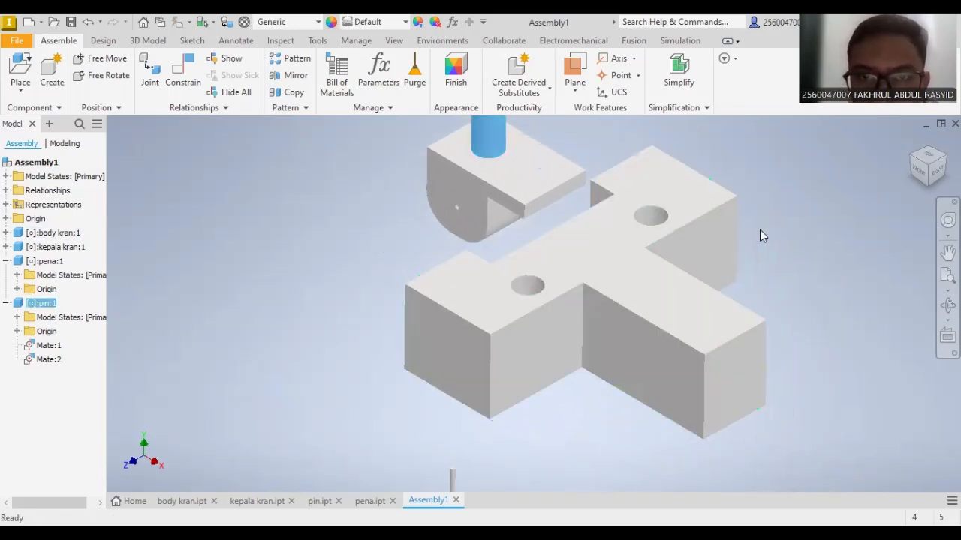
pyautogui.click(727, 279)
pyautogui.moveTo(533, 215); pyautogui.dragTo(491, 197)
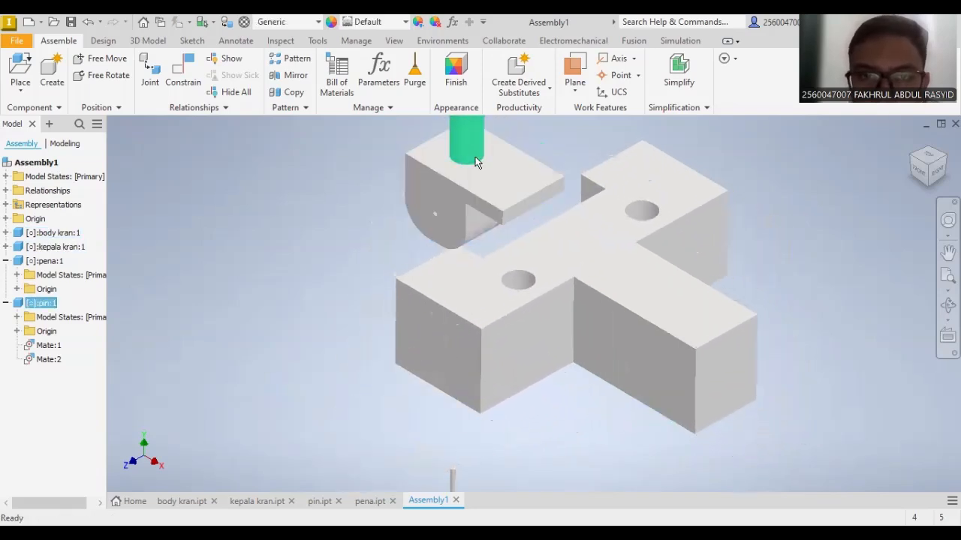
pyautogui.moveTo(474, 131)
pyautogui.mouseDown()
pyautogui.moveTo(474, 168)
pyautogui.moveTo(476, 135)
pyautogui.moveTo(481, 146)
pyautogui.mouseUp()
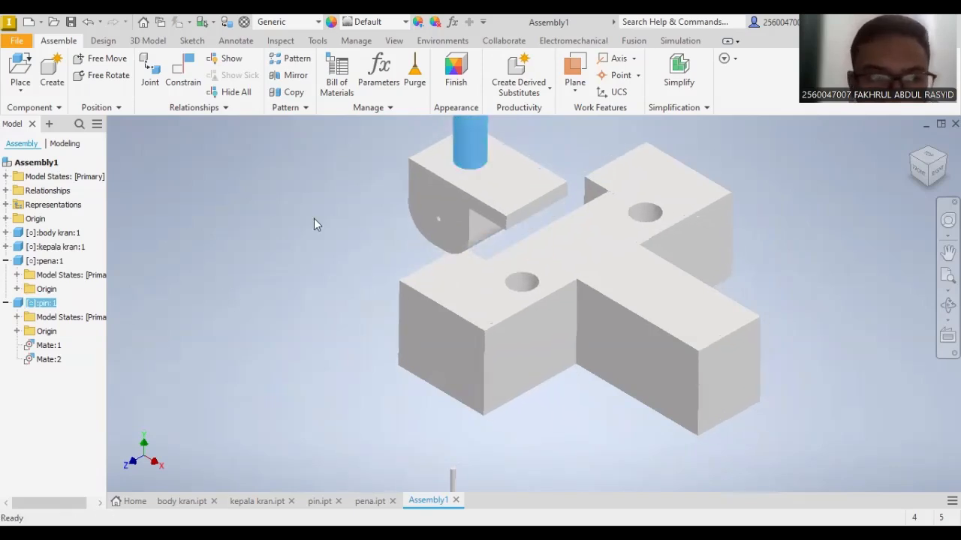
# - Delete the pin's Mate:2 constraint and move the pin into the free space beside the kepala kran
pyautogui.click(57, 360)
pyautogui.click(42, 361)
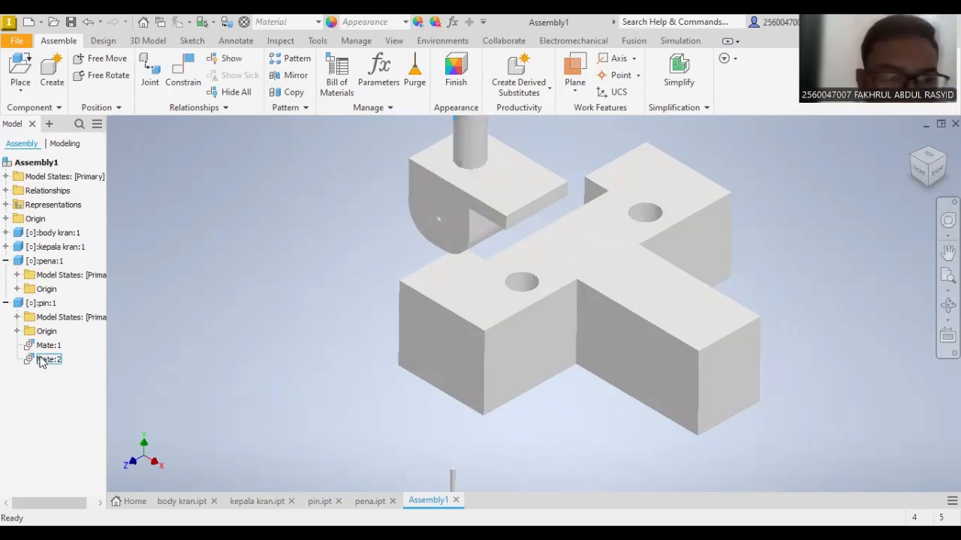
pyautogui.click(42, 361)
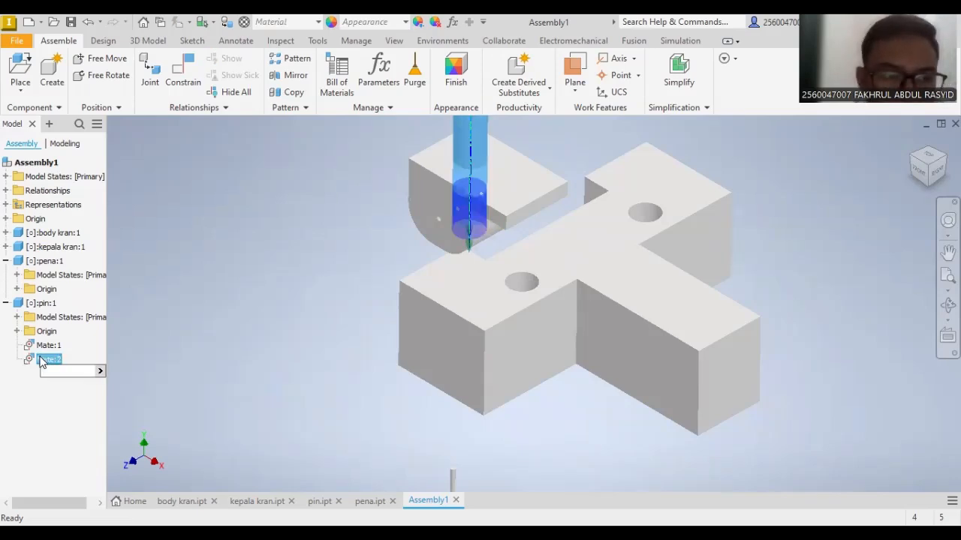
pyautogui.rightClick(41, 361)
pyautogui.click(69, 340)
pyautogui.scroll(3, 318, 234)
pyautogui.scroll(-3, 392, 207)
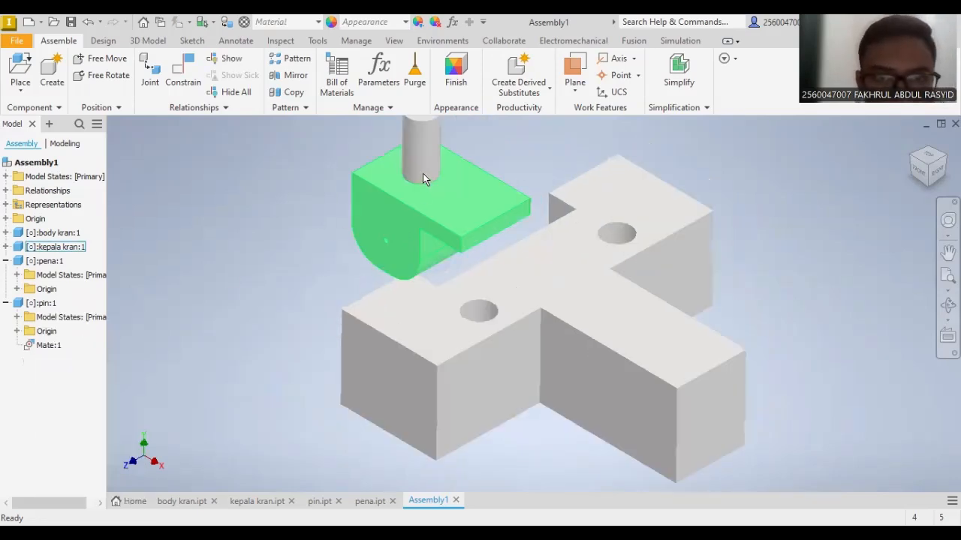
pyautogui.moveTo(422, 179); pyautogui.dragTo(224, 189)
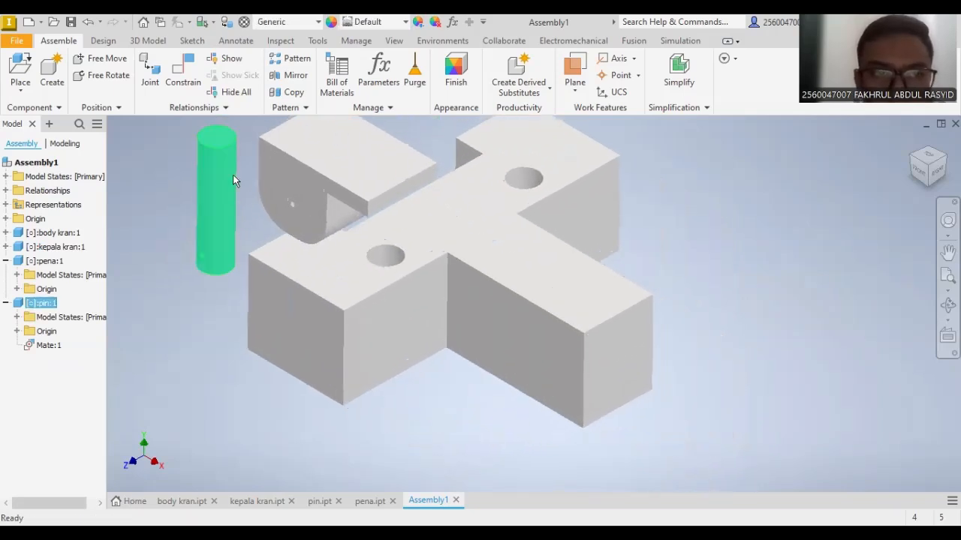
pyautogui.moveTo(739, 231); pyautogui.dragTo(896, 267, button='middle')
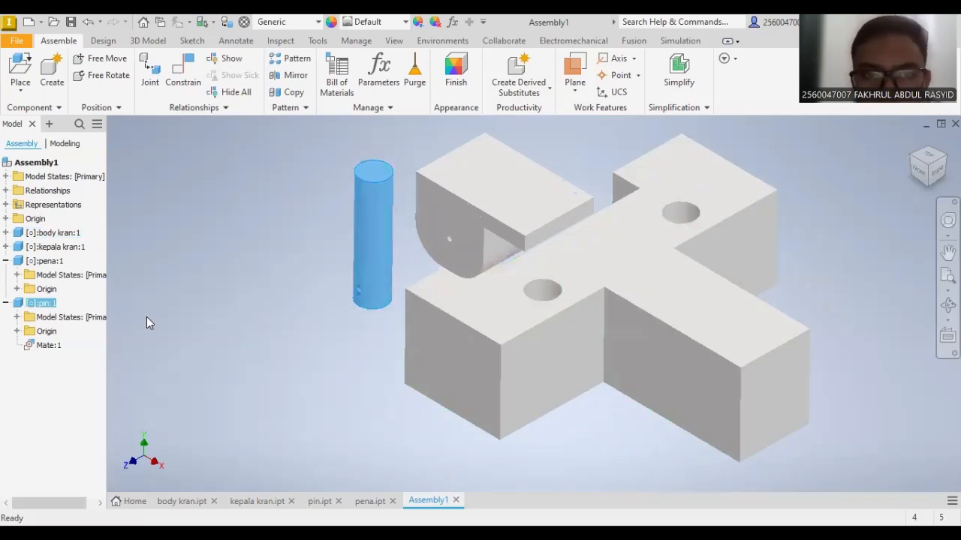
pyautogui.click(147, 317)
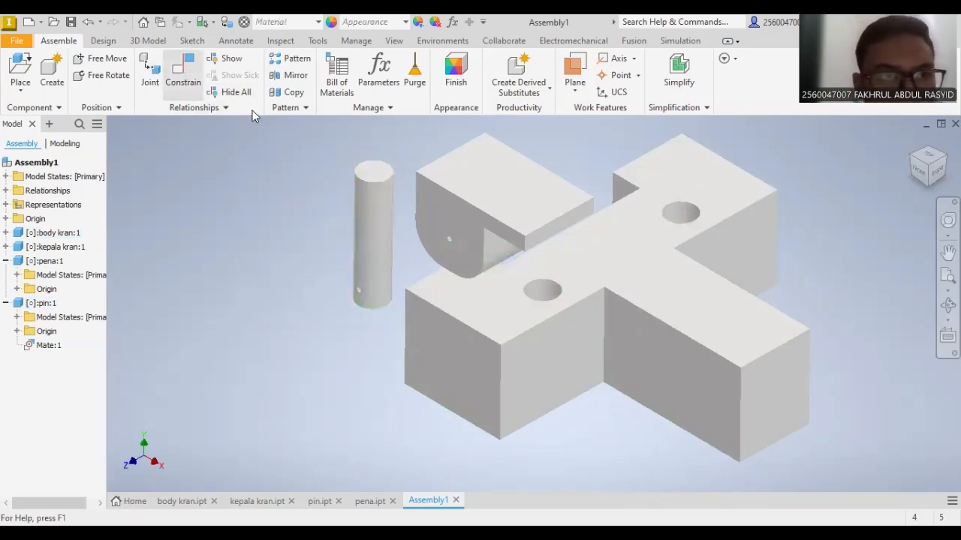
# - Flip the pin with a 0 mm mate between its plain end face and the body kran's top face, then delete that mate
pyautogui.press('c')
pyautogui.click(374, 170)
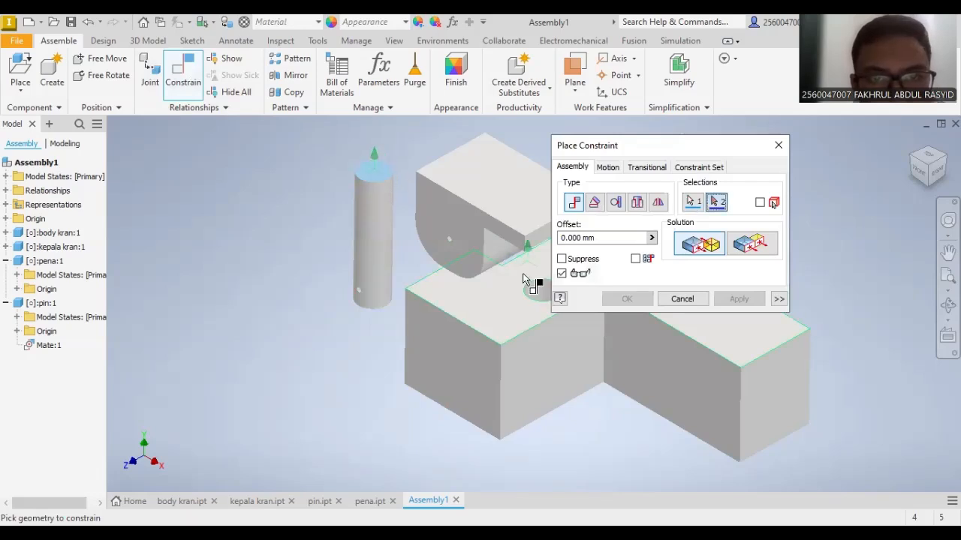
pyautogui.click(485, 309)
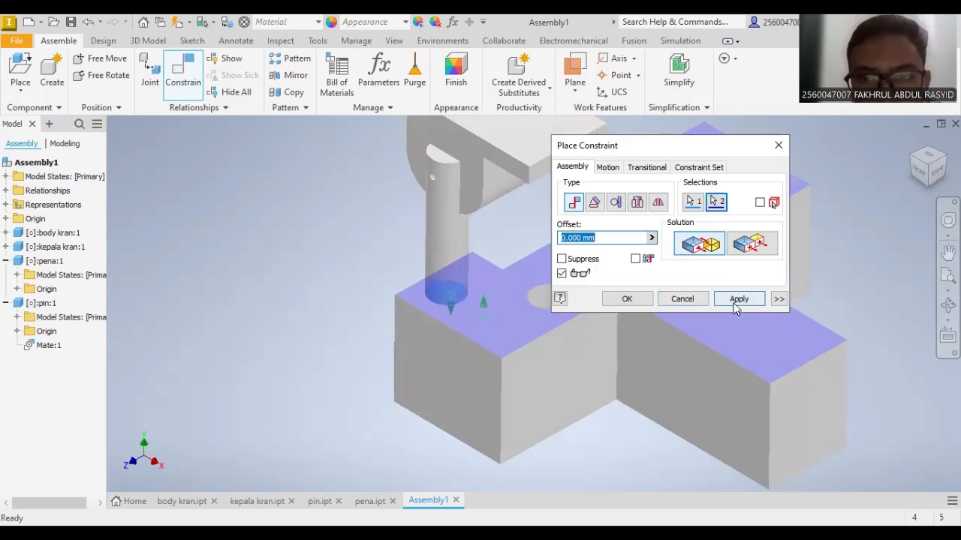
pyautogui.click(734, 300)
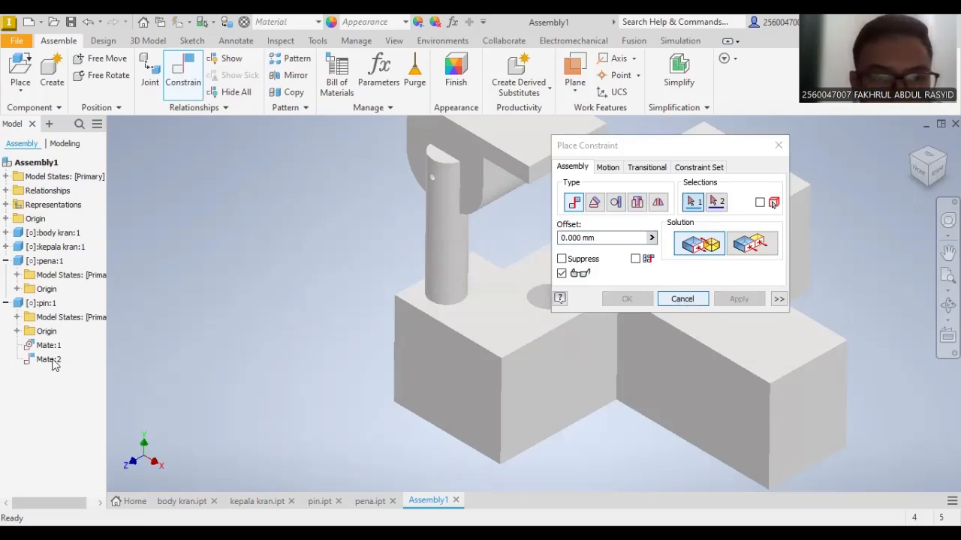
pyautogui.rightClick(54, 365)
pyautogui.click(83, 337)
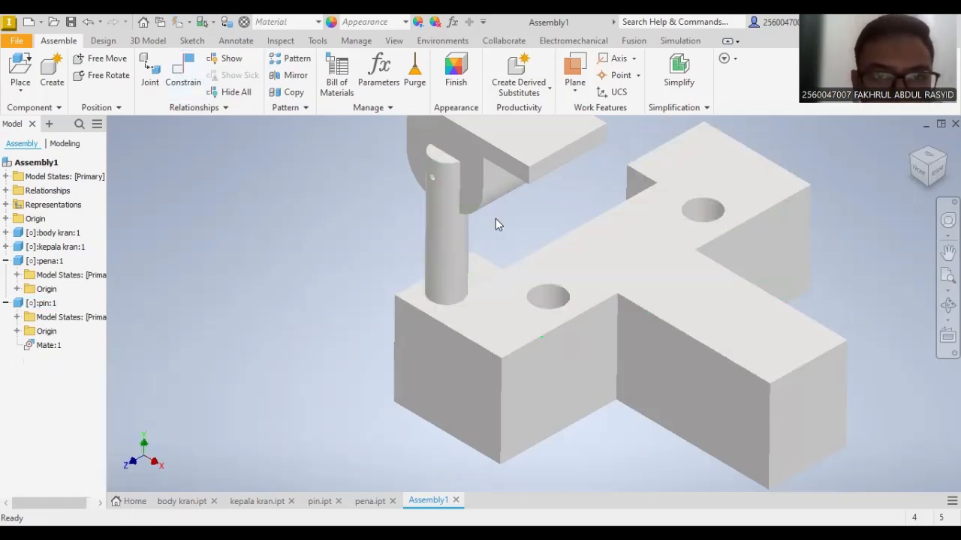
# - Move the kepala kran away from the pin into the free space above the body kran
pyautogui.moveTo(496, 223)
pyautogui.mouseDown()
pyautogui.moveTo(440, 150)
pyautogui.moveTo(449, 108)
pyautogui.moveTo(448, 201)
pyautogui.moveTo(464, 208)
pyautogui.moveTo(475, 188)
pyautogui.moveTo(477, 221)
pyautogui.mouseUp()
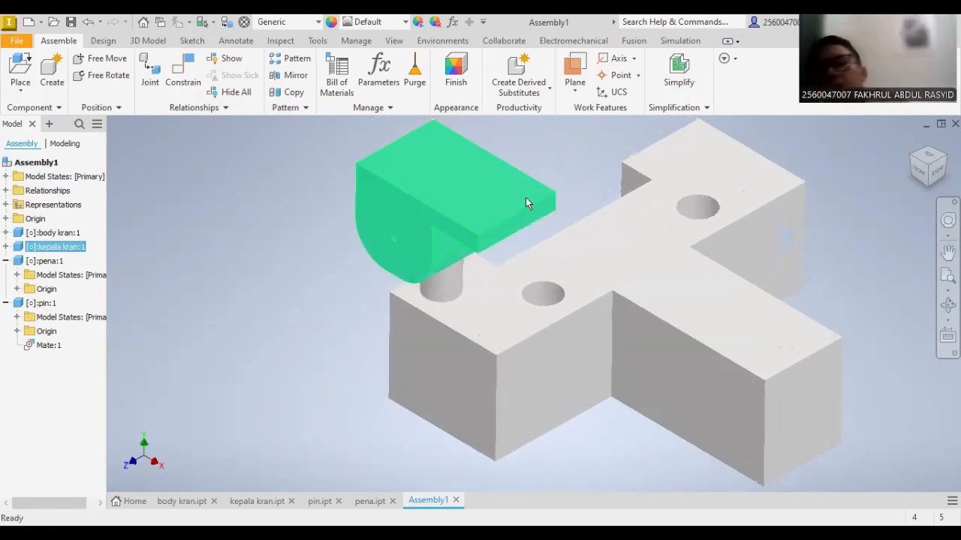
pyautogui.moveTo(519, 189); pyautogui.dragTo(478, 200)
pyautogui.scroll(-2, 488, 194)
pyautogui.moveTo(491, 194); pyautogui.dragTo(476, 292, button='middle')
pyautogui.moveTo(476, 292); pyautogui.dragTo(591, 186)
# - Mate the axis of the kepala kran's underside hole to the pin's axis with a 0 mm offset
pyautogui.moveTo(928, 162); pyautogui.dragTo(927, 147)
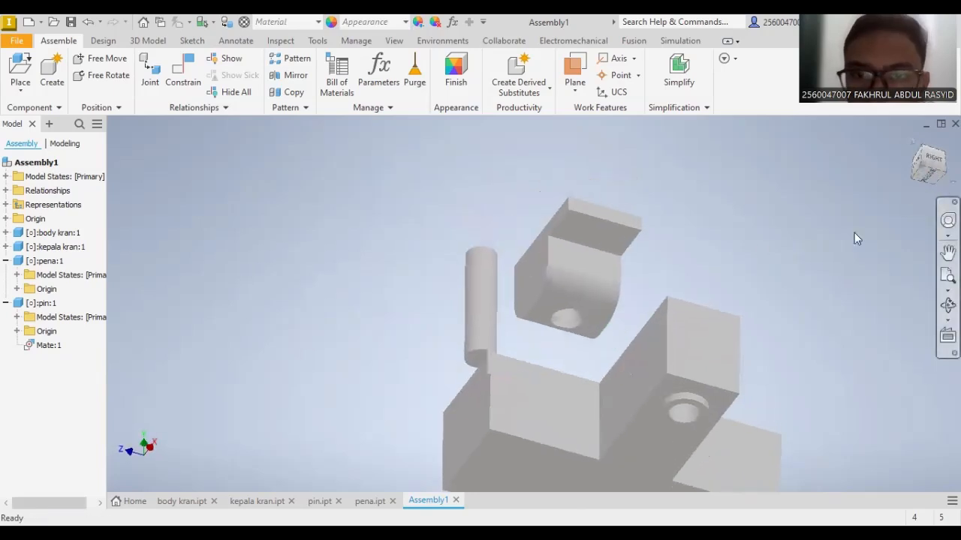
pyautogui.click(185, 94)
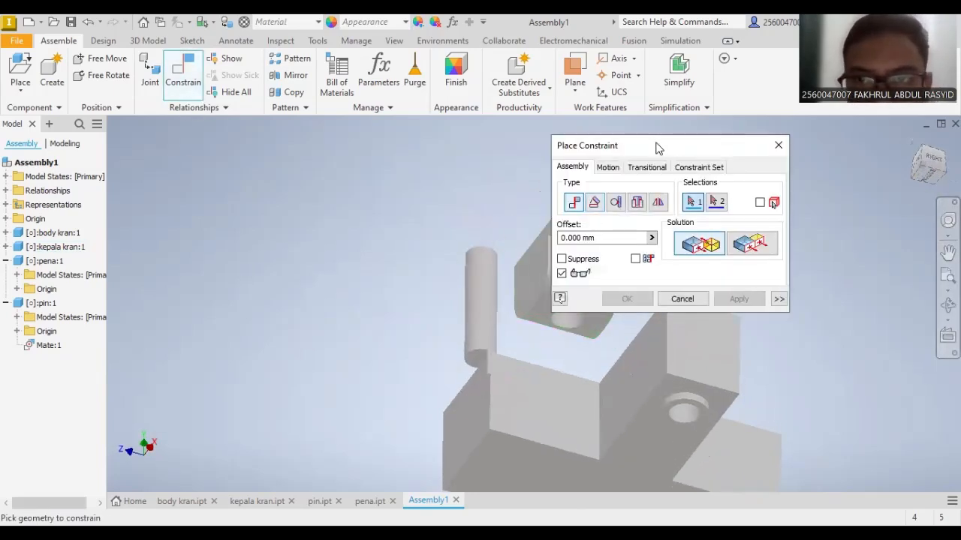
pyautogui.moveTo(658, 147); pyautogui.dragTo(310, 155)
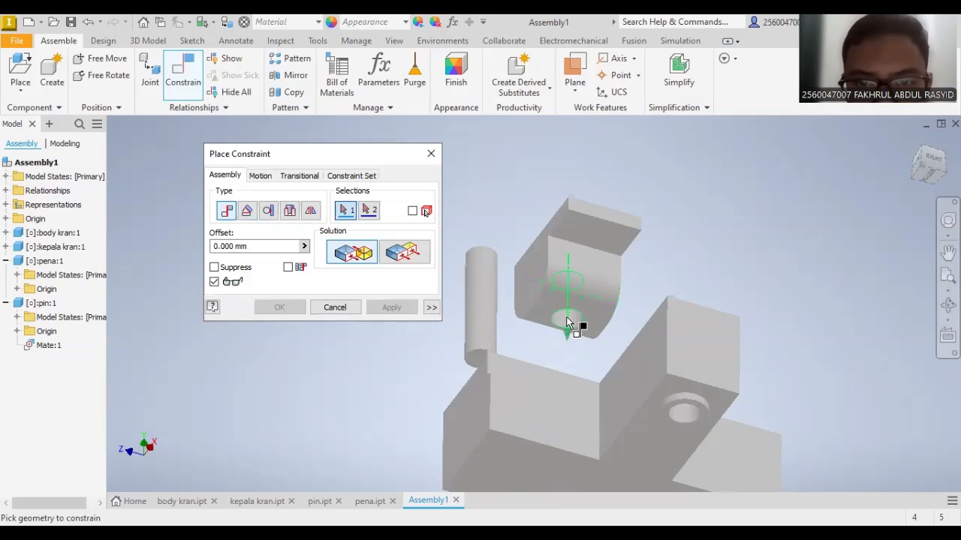
pyautogui.click(559, 322)
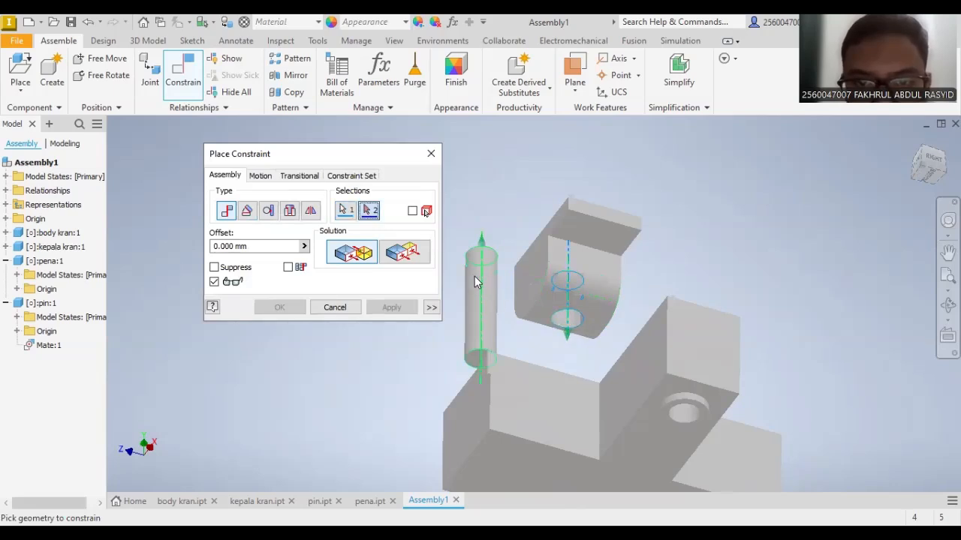
pyautogui.click(475, 281)
pyautogui.click(297, 307)
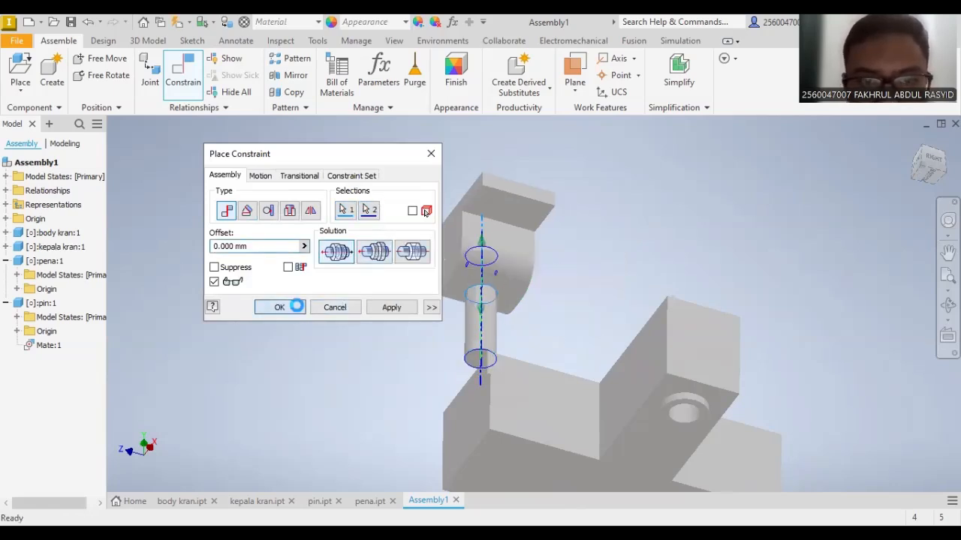
# - Try to mate the pin's axis to the axis of the nearby body kran top hole with a 0 mm offset
pyautogui.scroll(3, 781, 223)
pyautogui.scroll(-4, 780, 224)
pyautogui.moveTo(910, 172); pyautogui.dragTo(931, 202)
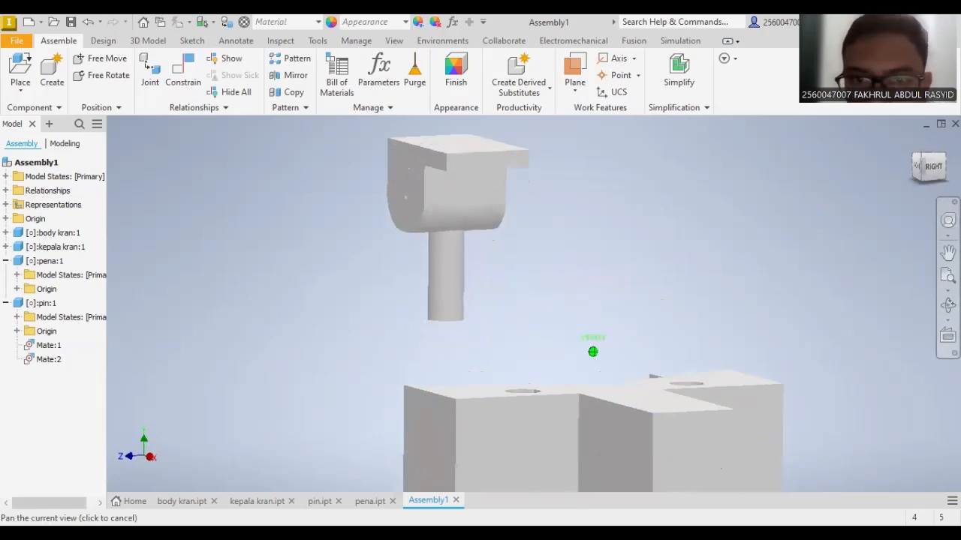
pyautogui.keyDown('shift'); pyautogui.moveTo(450, 120); pyautogui.dragTo(422, 157, button='middle'); pyautogui.keyUp('shift')
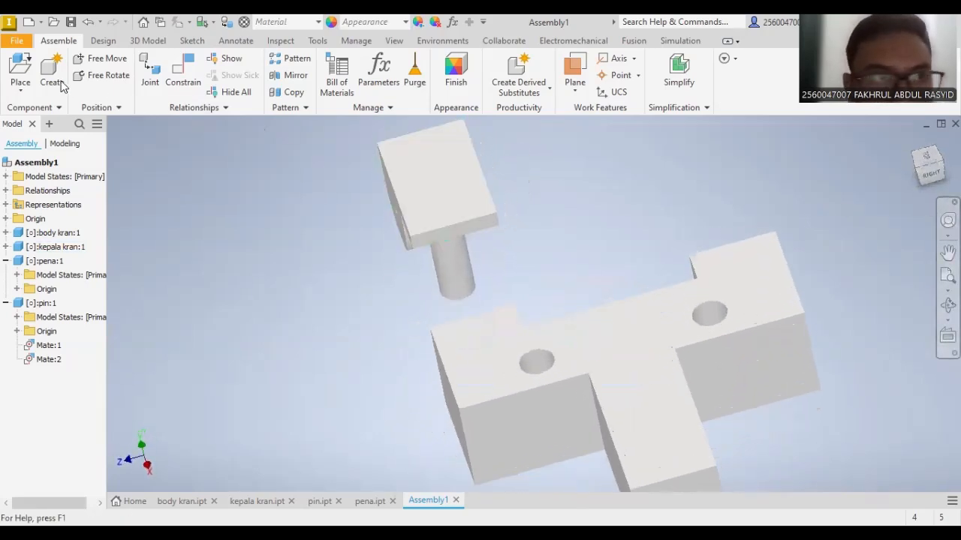
pyautogui.click(182, 75)
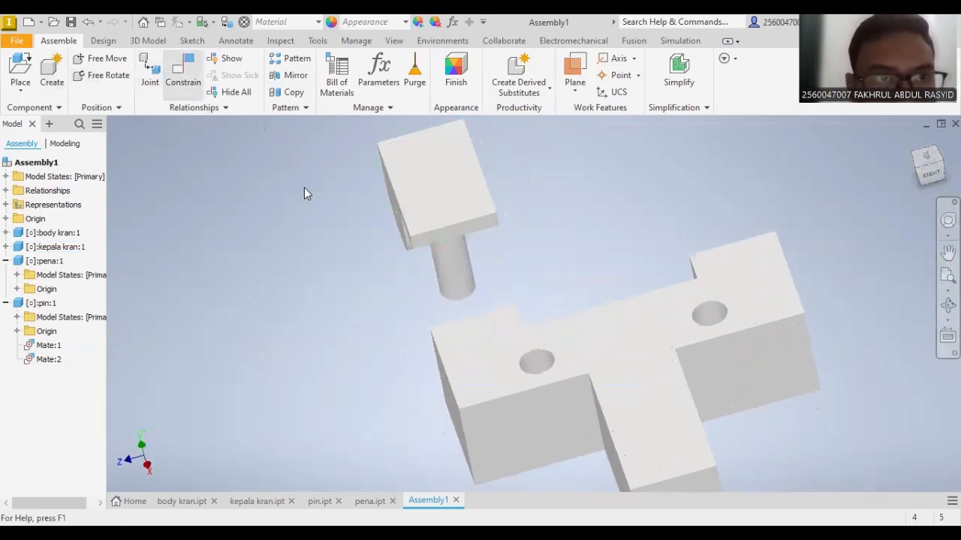
pyautogui.click(462, 264)
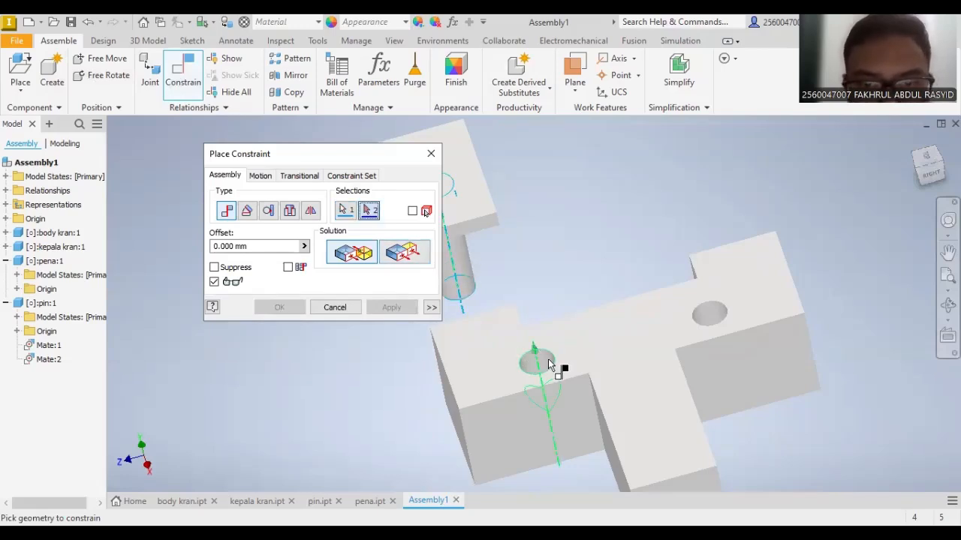
pyautogui.click(548, 366)
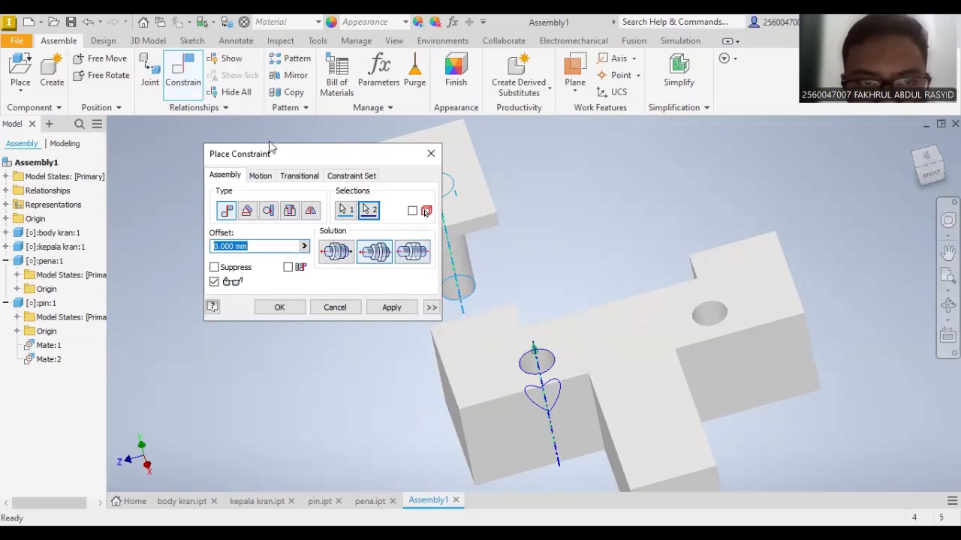
pyautogui.moveTo(271, 146); pyautogui.dragTo(186, 143)
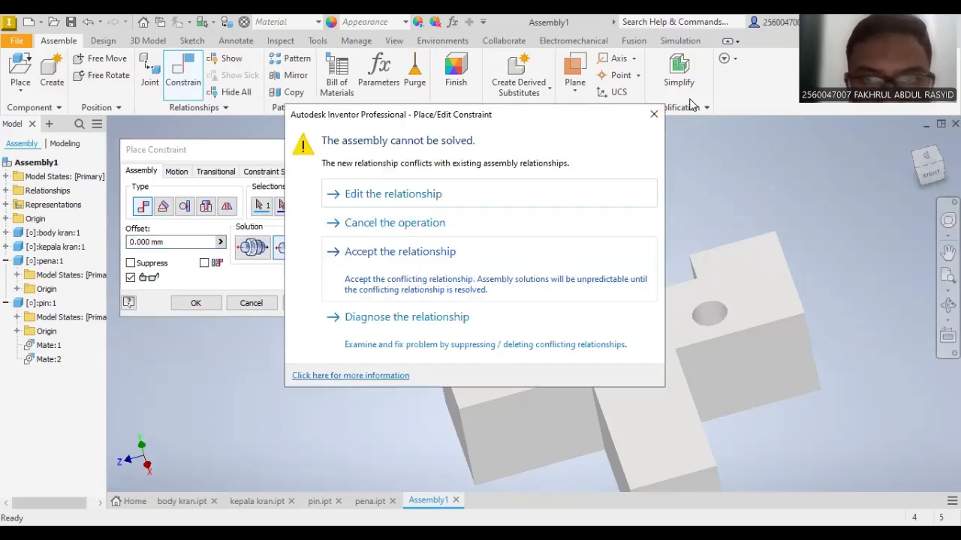
pyautogui.press('Escape')
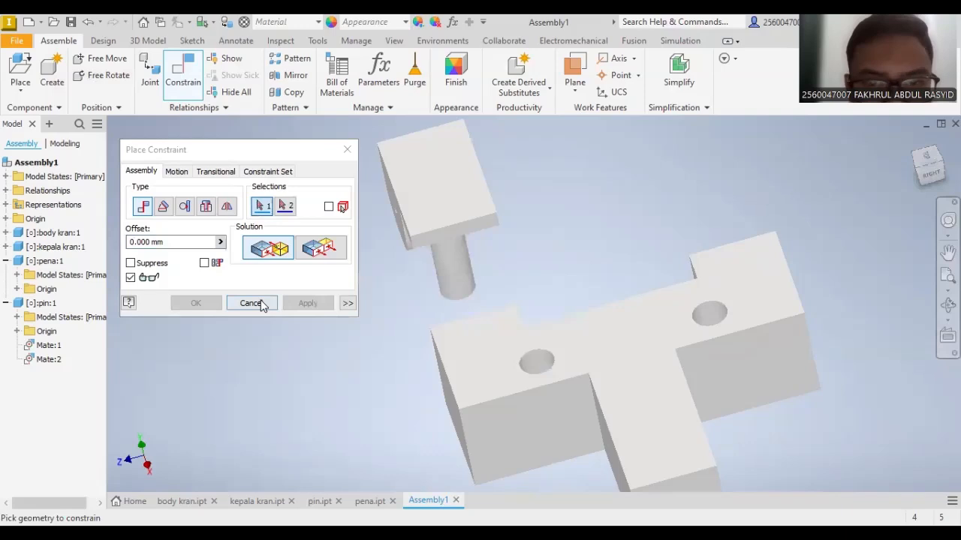
pyautogui.press('Escape')
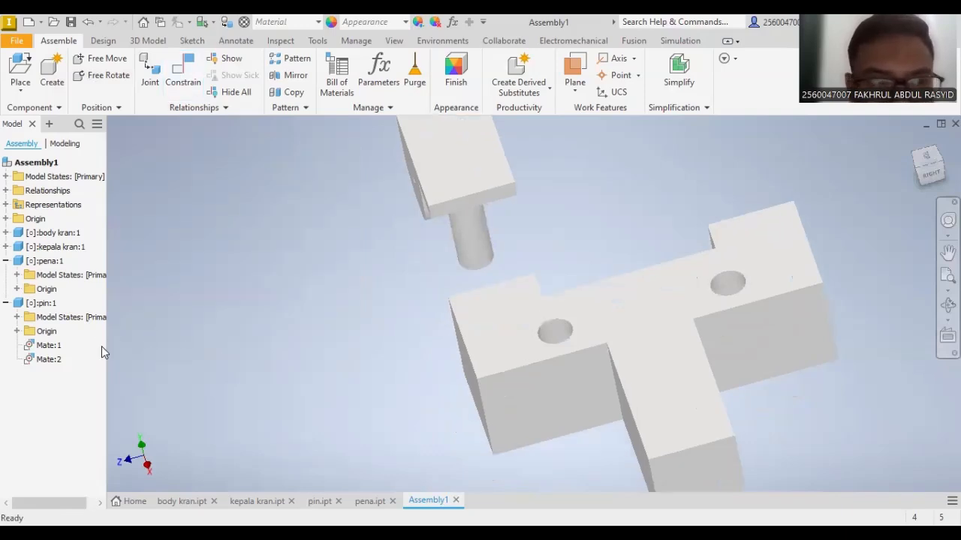
# - Examine which geometry the body kran's Flush:1, the kepala kran's Mate:1 and Mate:2, and the pin's Mate:1 constraints connect
pyautogui.click(5, 248)
pyautogui.click(5, 233)
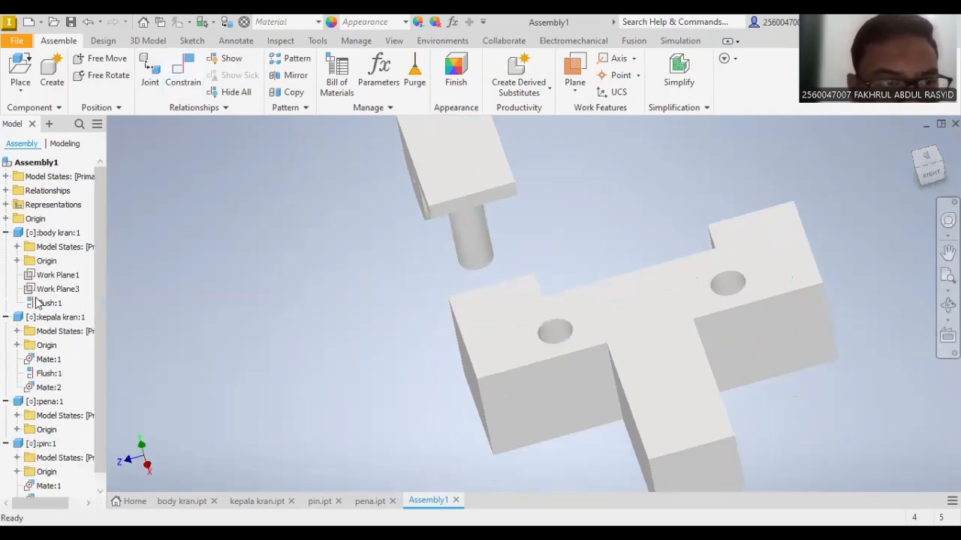
pyautogui.click(45, 305)
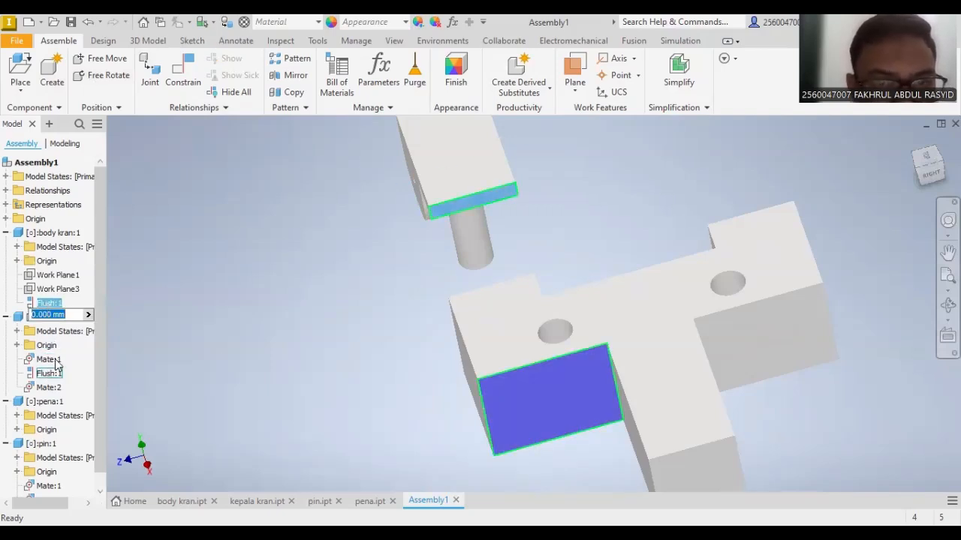
pyautogui.click(173, 363)
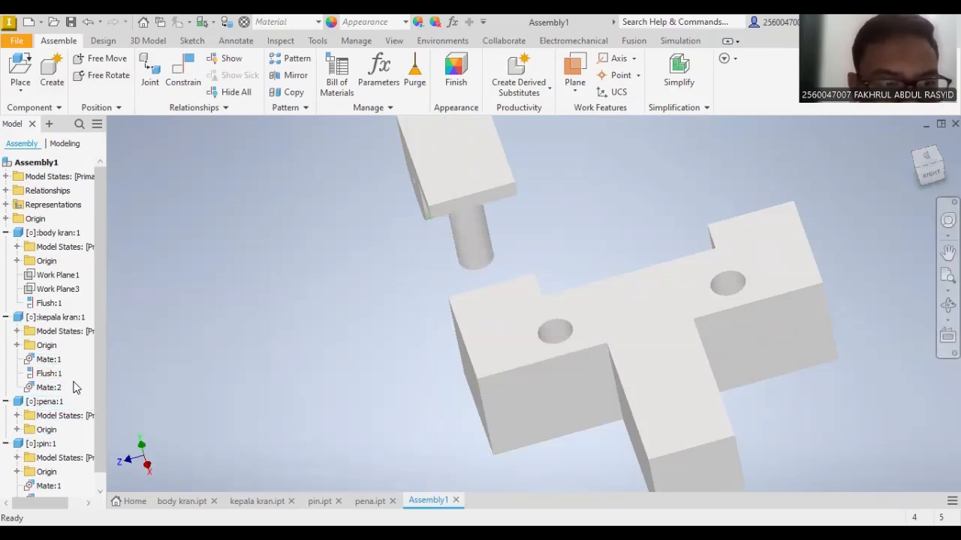
pyautogui.scroll(-1, 96, 421)
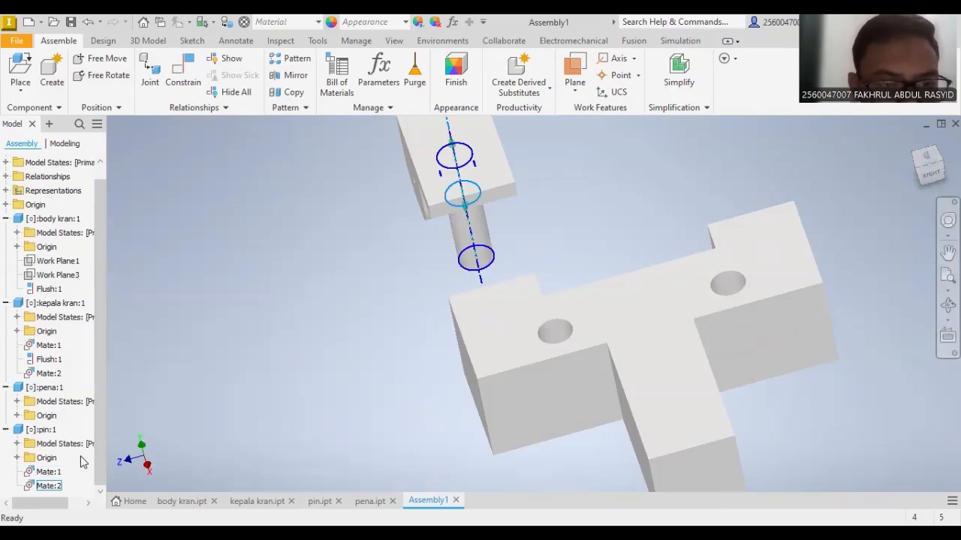
pyautogui.click(49, 471)
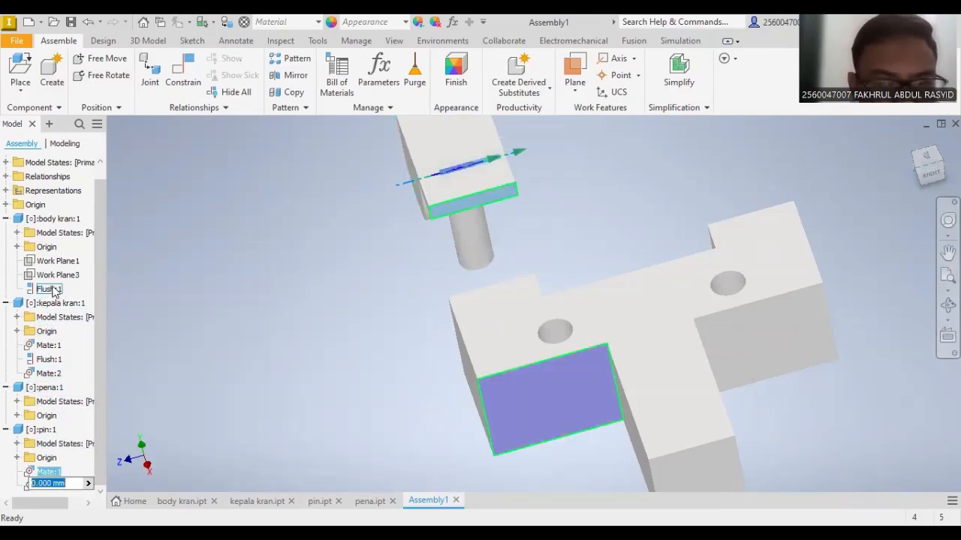
pyautogui.click(49, 345)
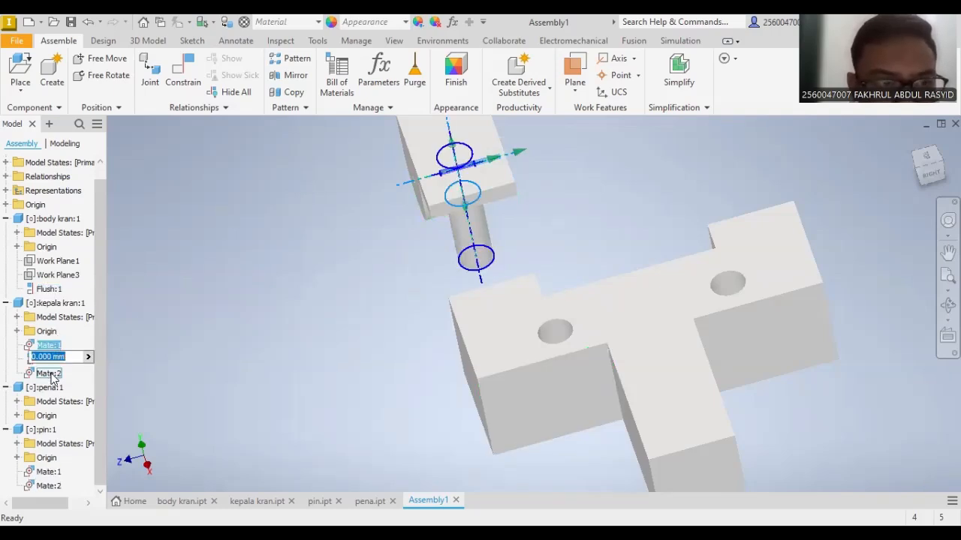
pyautogui.click(50, 374)
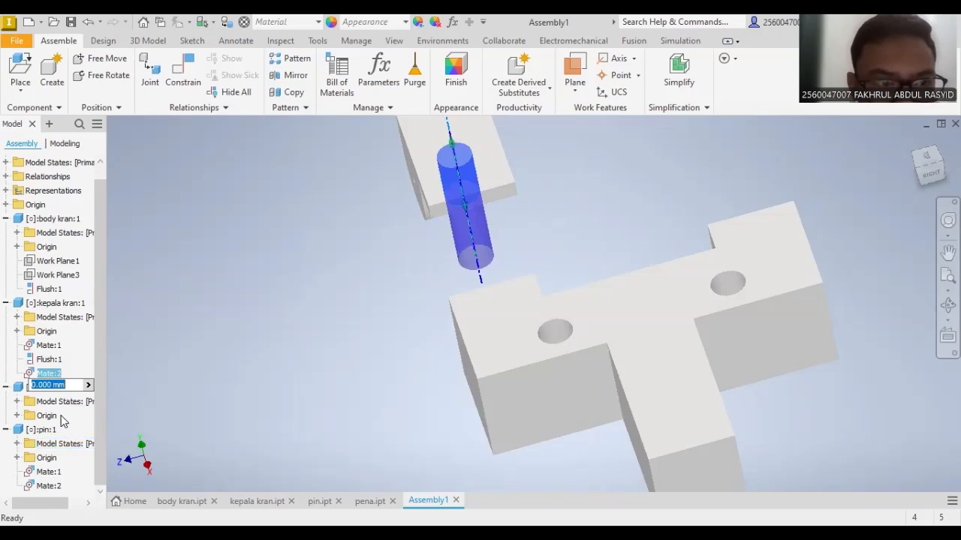
pyautogui.click(214, 354)
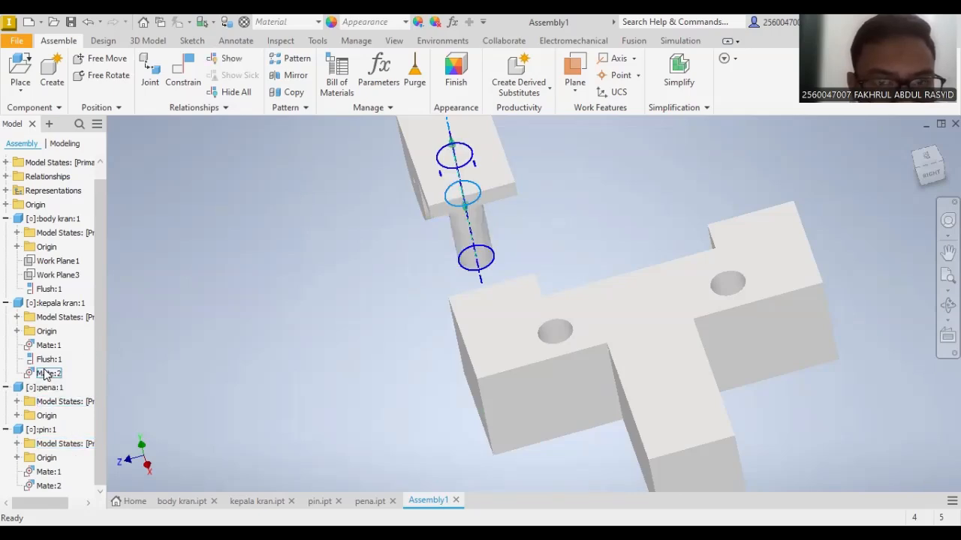
# - Check the edit settings of the kepala kran's Mate:2 without changing them, and recheck the pin's Mate:1 constraint
pyautogui.moveTo(652, 240); pyautogui.dragTo(712, 301, button='middle')
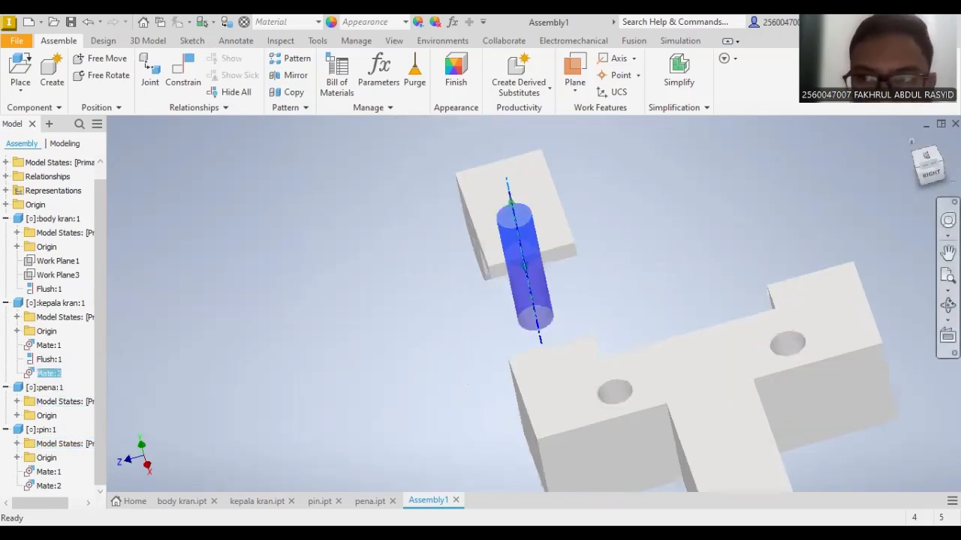
pyautogui.moveTo(944, 147); pyautogui.dragTo(939, 91)
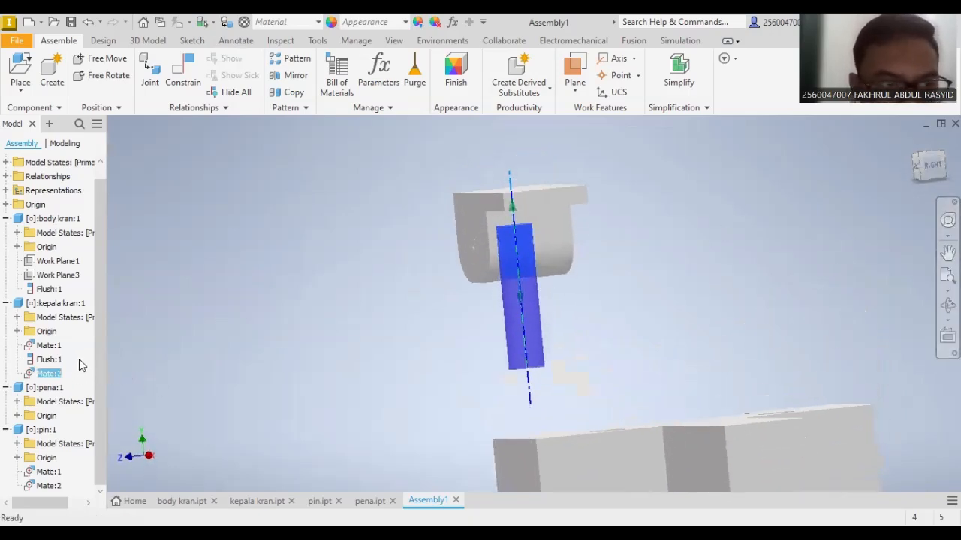
pyautogui.click(54, 375)
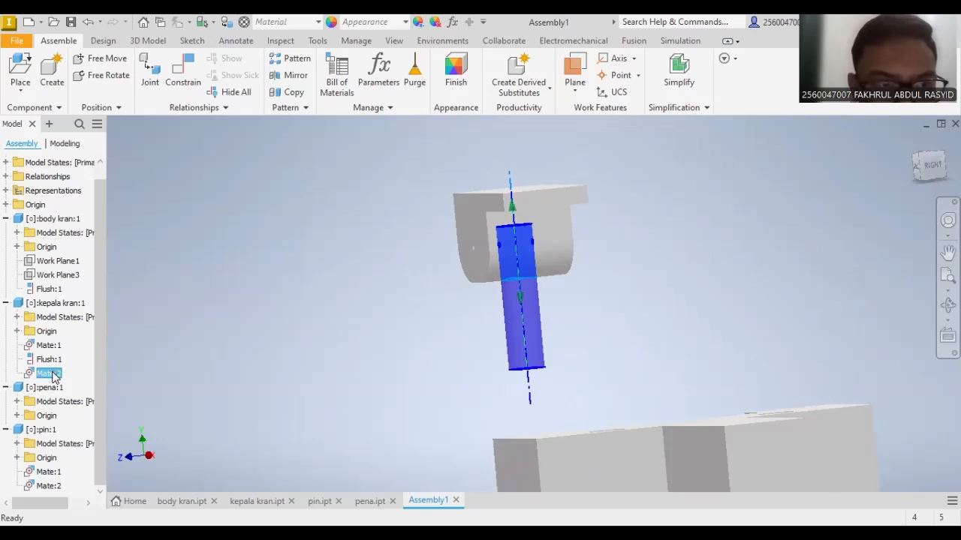
pyautogui.rightClick(54, 375)
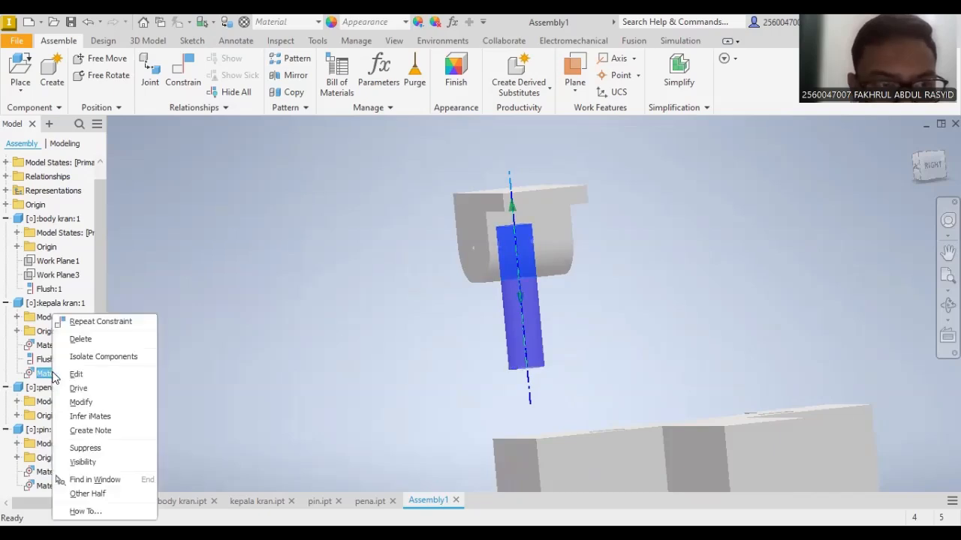
pyautogui.click(96, 372)
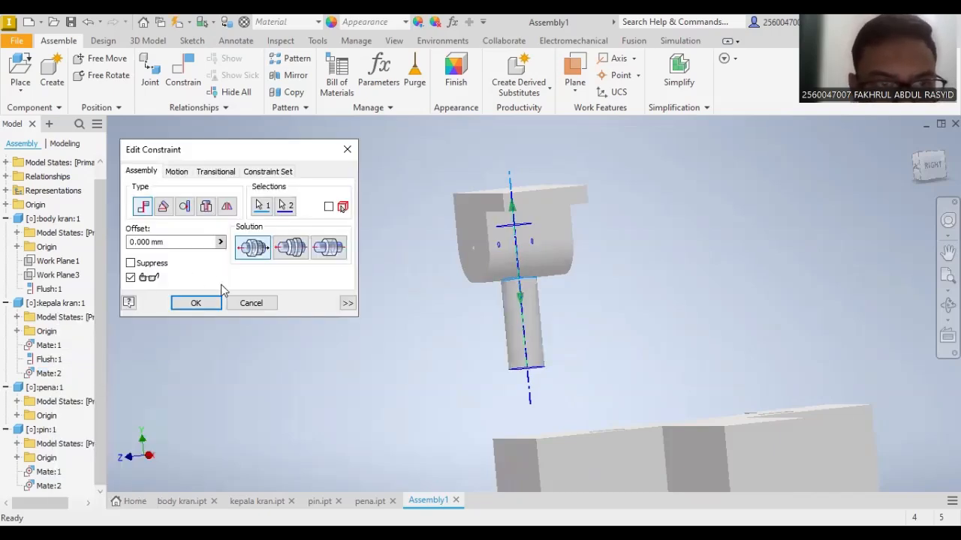
pyautogui.click(251, 302)
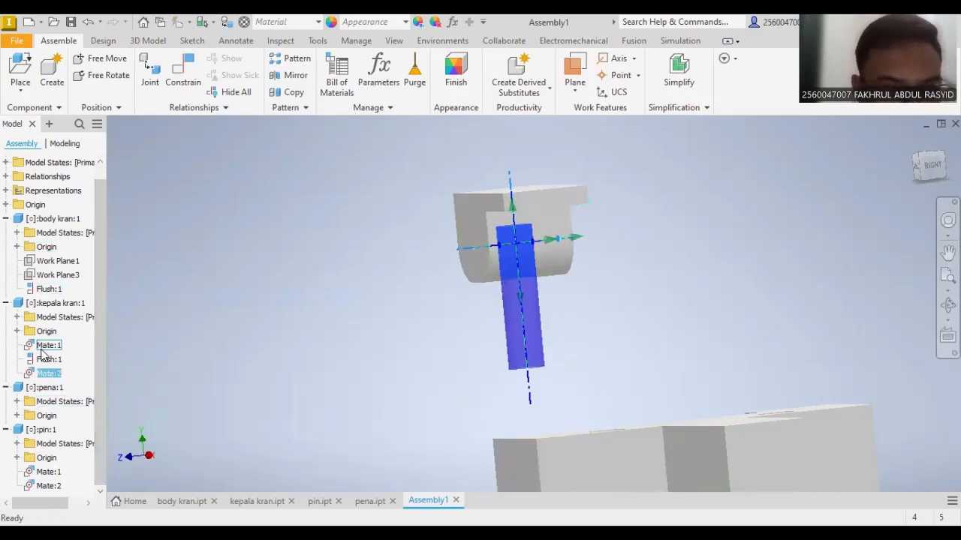
pyautogui.click(62, 469)
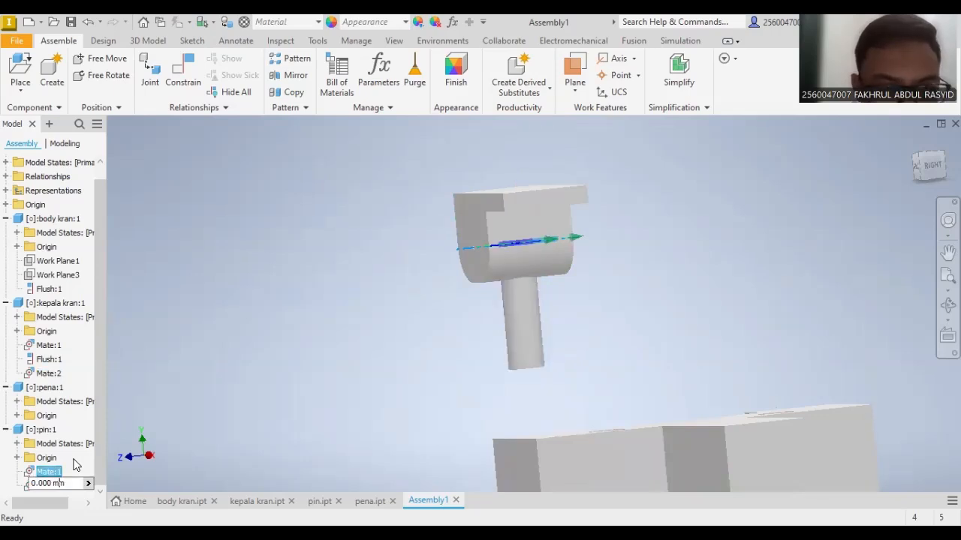
pyautogui.click(159, 443)
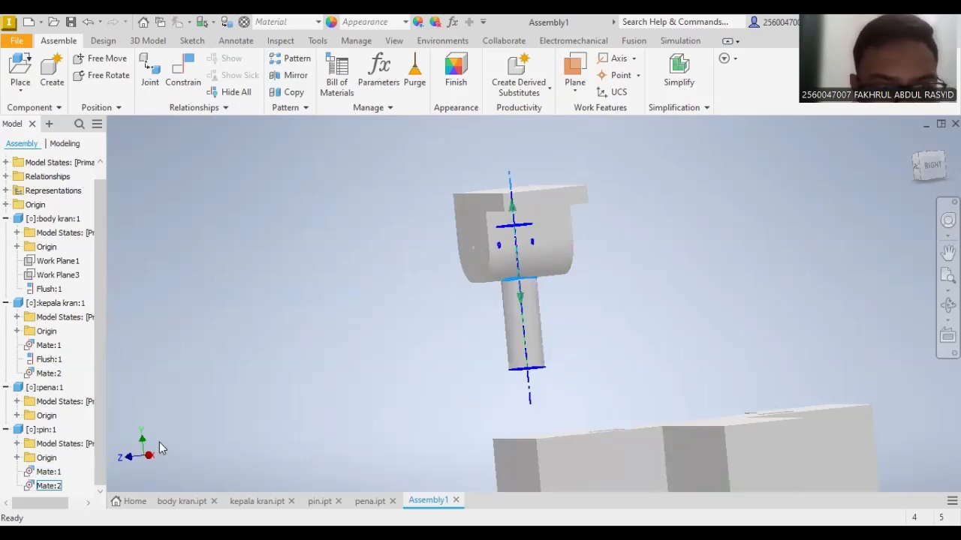
pyautogui.click(49, 373)
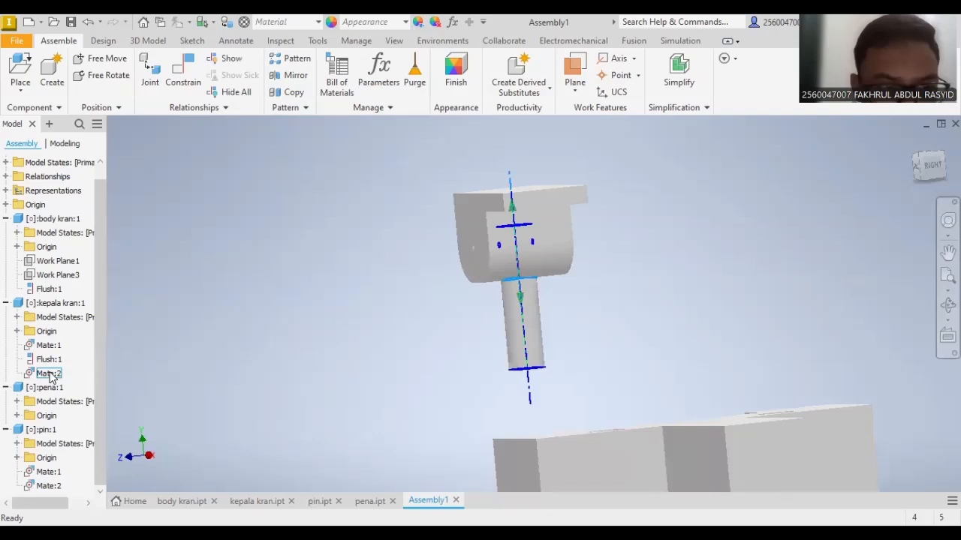
pyautogui.click(287, 343)
pyautogui.scroll(-2, 588, 321)
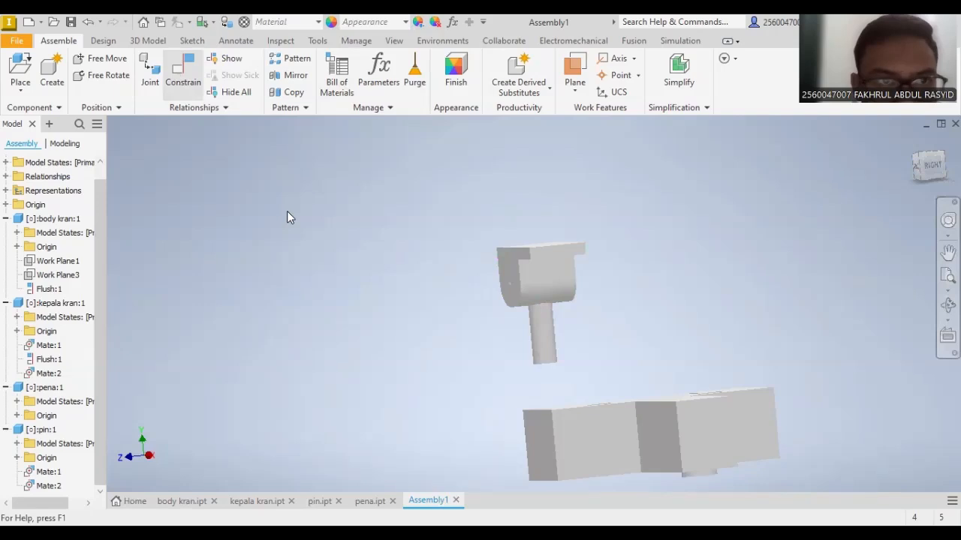
pyautogui.press('c')
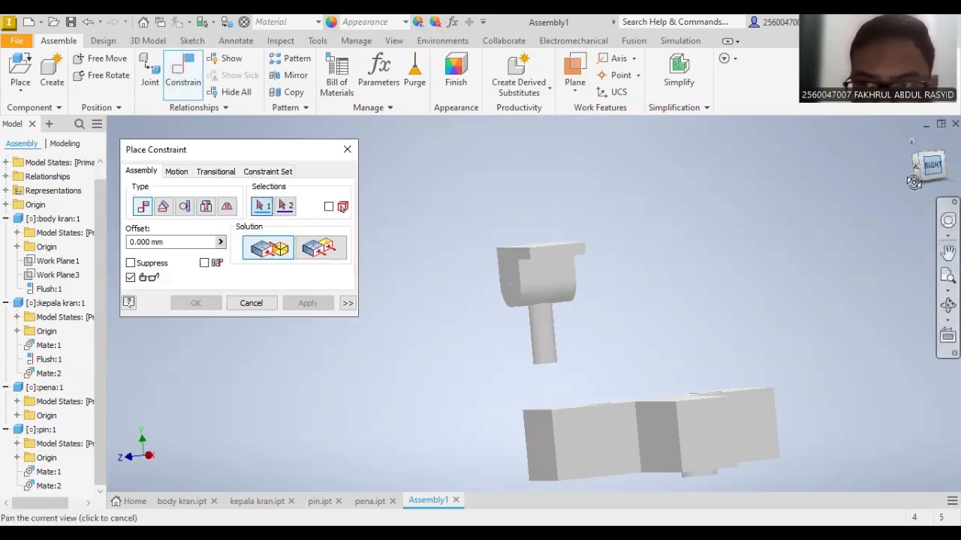
pyautogui.click(913, 182)
pyautogui.click(554, 373)
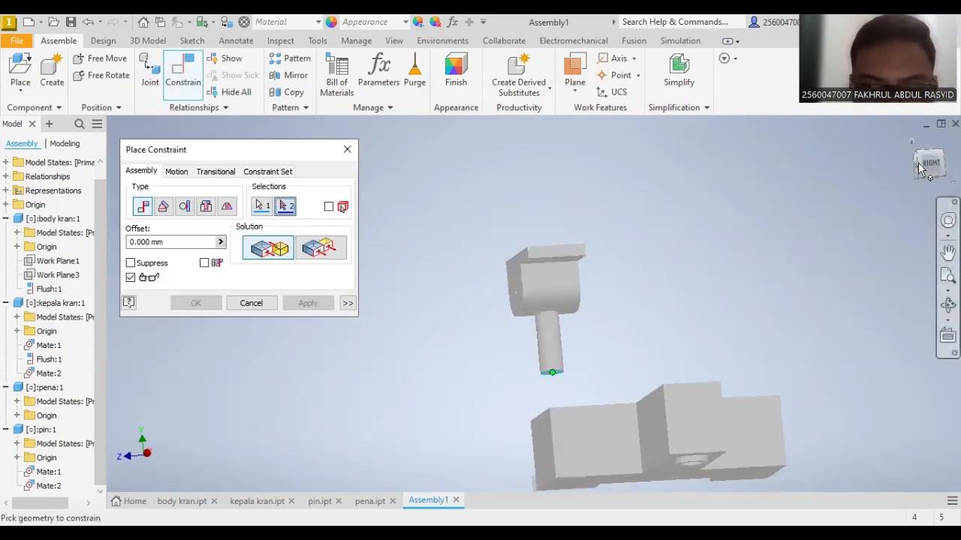
pyautogui.click(920, 165)
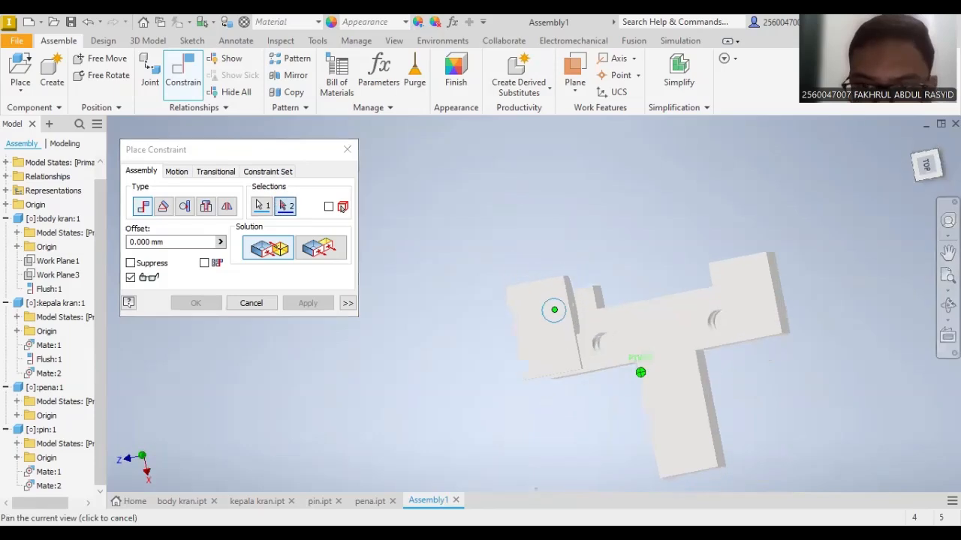
pyautogui.click(609, 344)
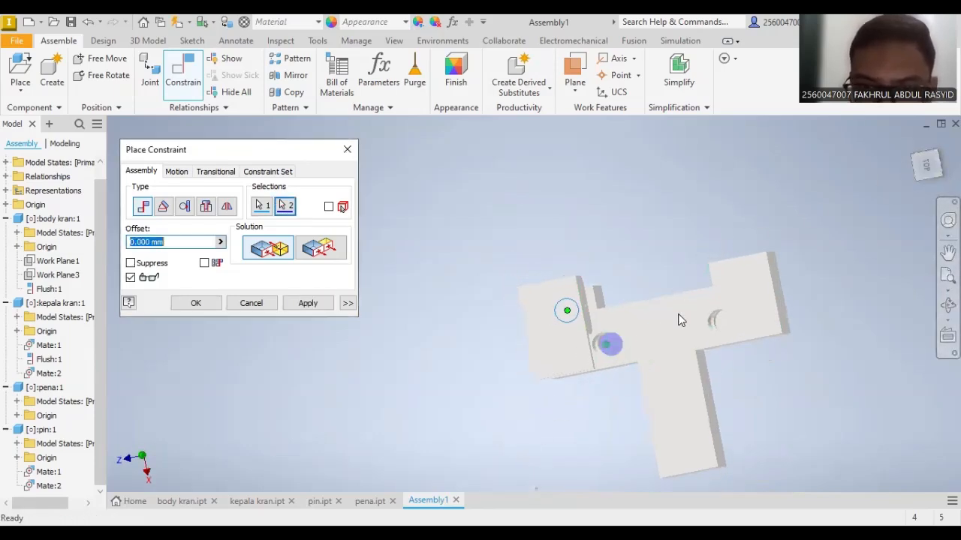
pyautogui.click(910, 179)
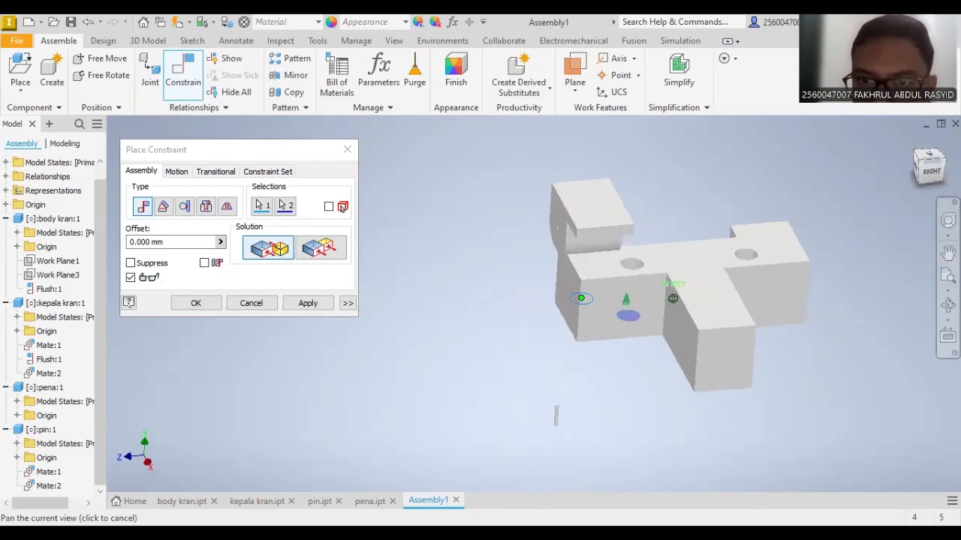
pyautogui.moveTo(672, 298)
pyautogui.keyDown('shift'); pyautogui.mouseDown(button='middle')
pyautogui.moveTo(673, 250)
pyautogui.moveTo(656, 299)
pyautogui.mouseUp(button='middle'); pyautogui.keyUp('shift')
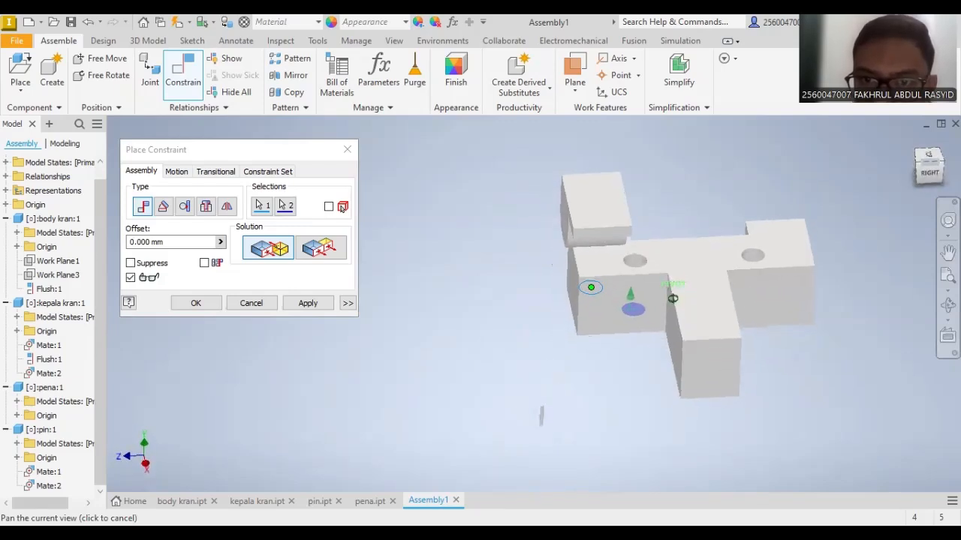
pyautogui.keyDown('shift'); pyautogui.moveTo(447, 300); pyautogui.dragTo(446, 276, button='middle'); pyautogui.keyUp('shift')
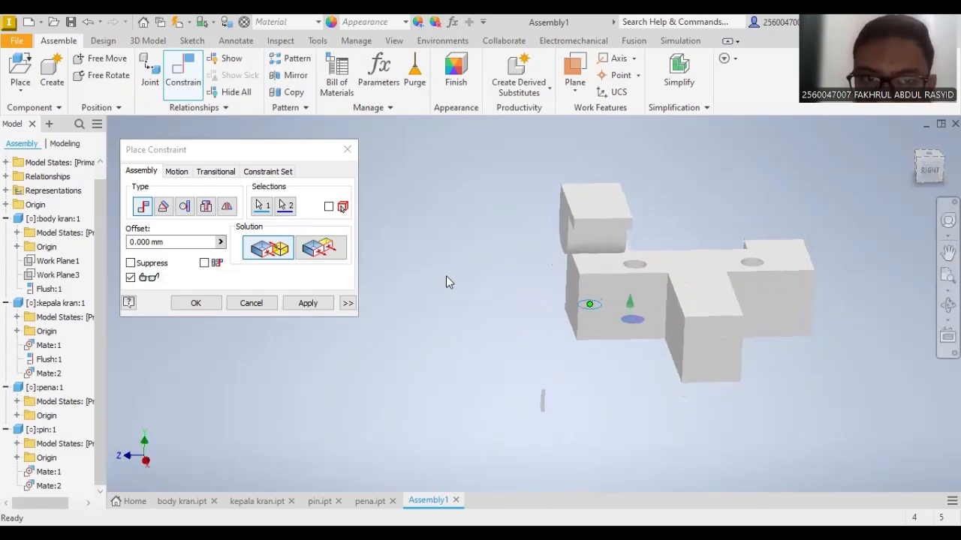
pyautogui.click(274, 305)
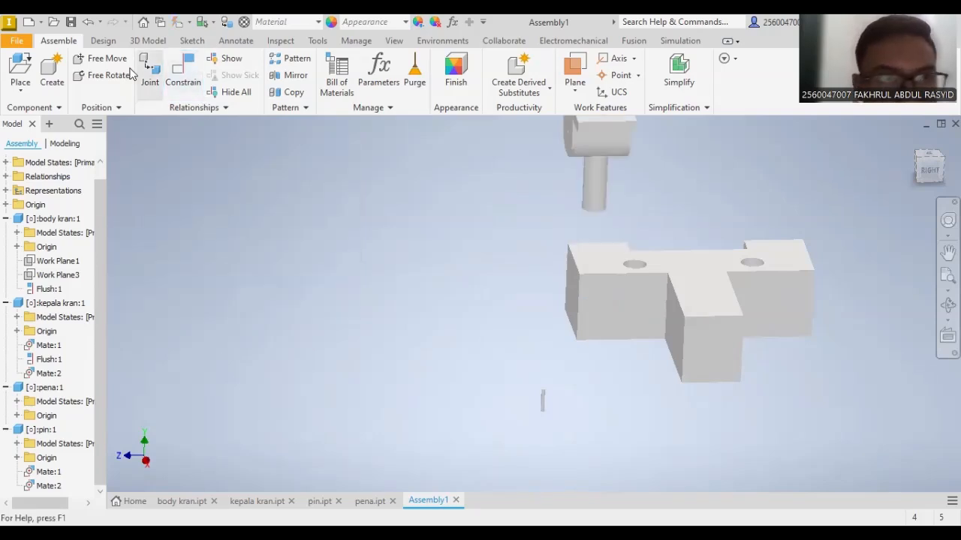
# - Mate the pin's axis to the body kran's nearby top hole axis with a 0 mm offset, accepting the conflicting relationship
pyautogui.click(182, 71)
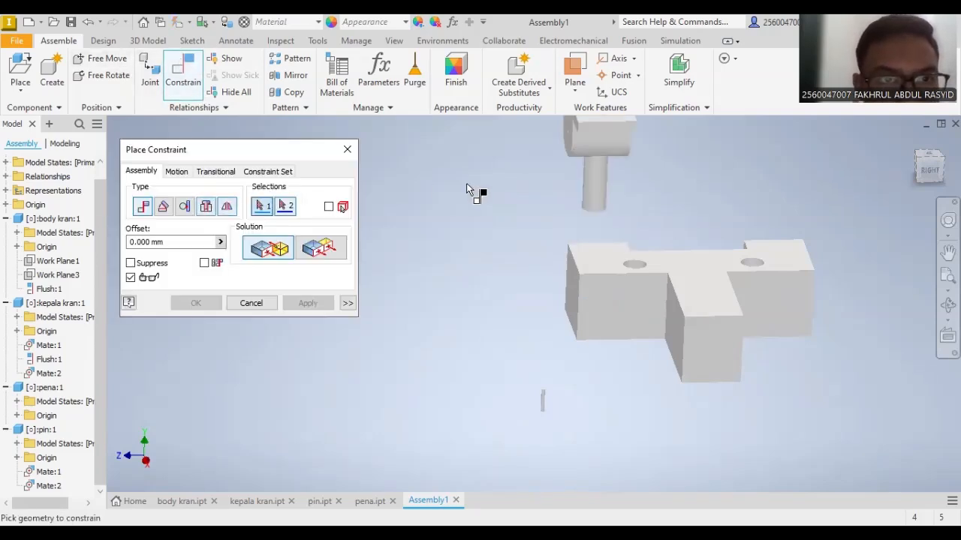
pyautogui.click(593, 182)
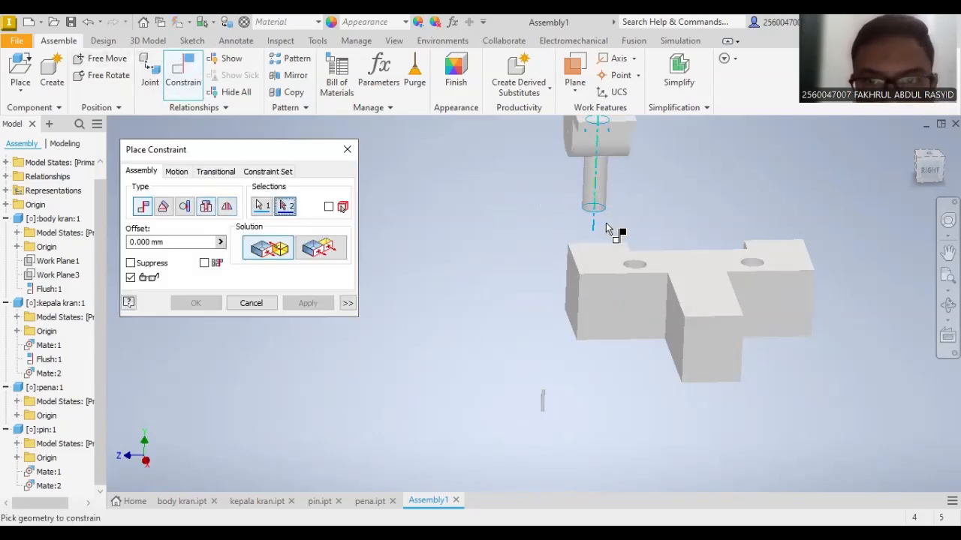
pyautogui.scroll(-3, 635, 264)
pyautogui.click(634, 261)
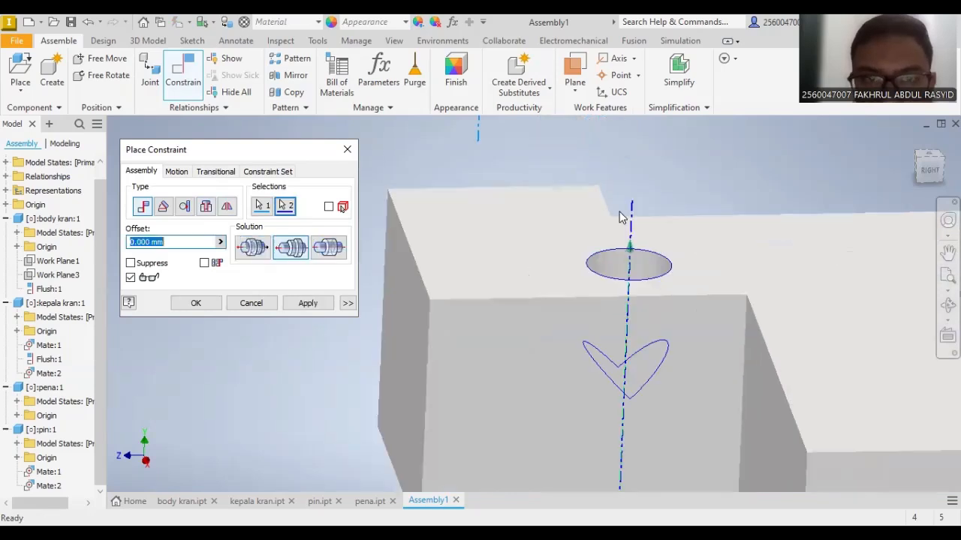
pyautogui.scroll(2, 622, 186)
pyautogui.click(305, 302)
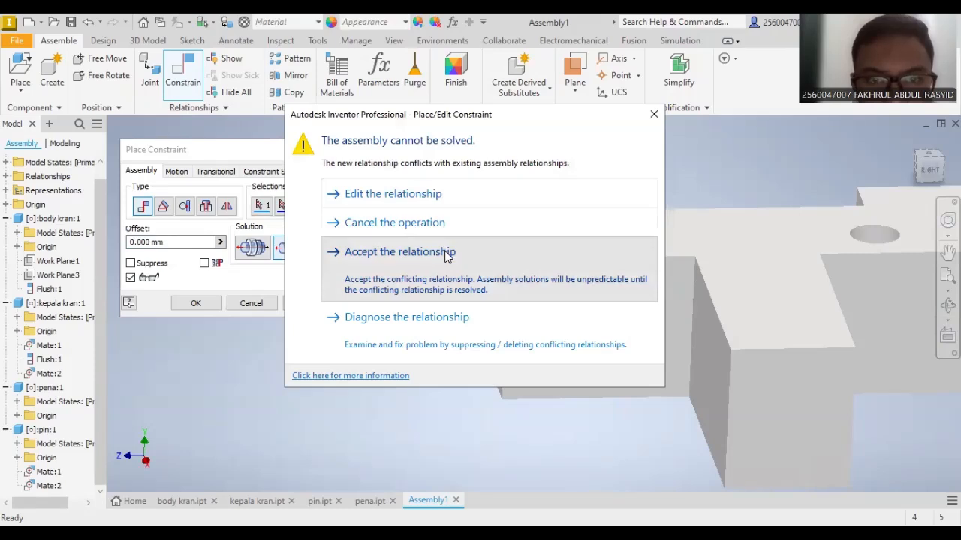
pyautogui.press('Return')
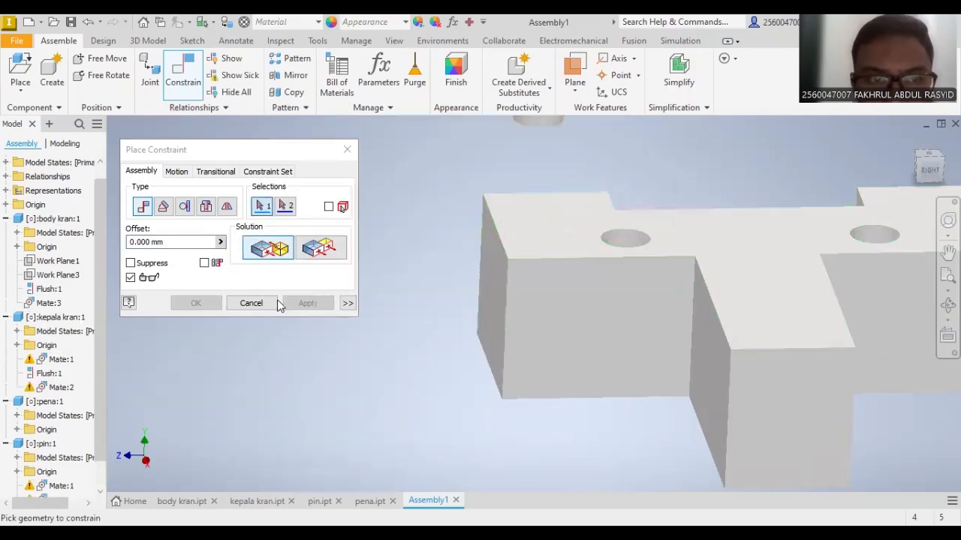
pyautogui.click(251, 303)
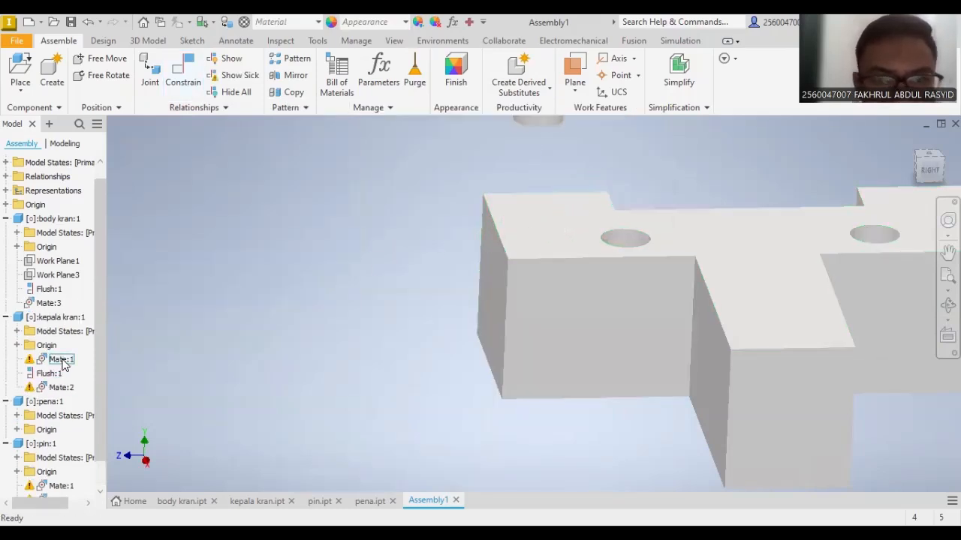
# - Delete the kepala kran's conflicting Mate:2 and Mate:1 constraints
pyautogui.click(63, 360)
pyautogui.scroll(5, 534, 248)
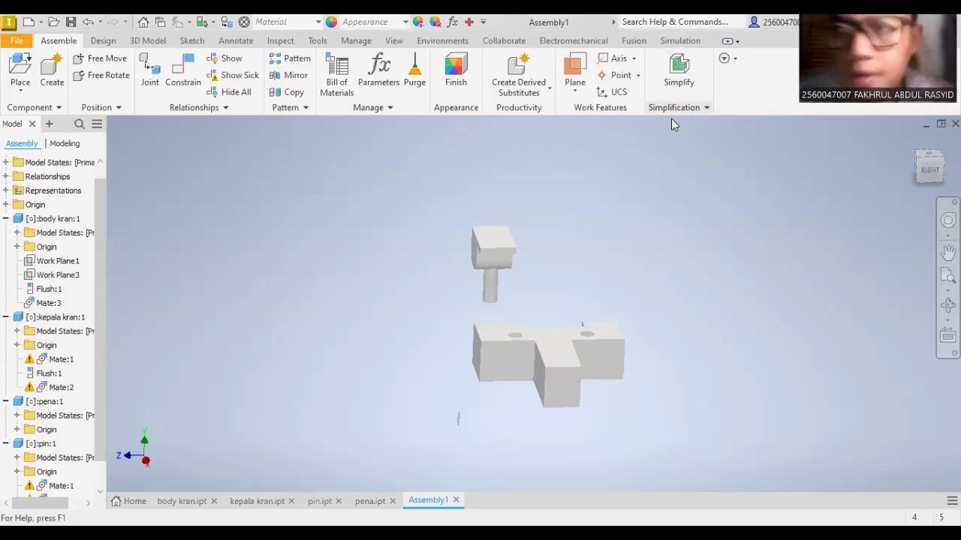
pyautogui.scroll(-5, 513, 328)
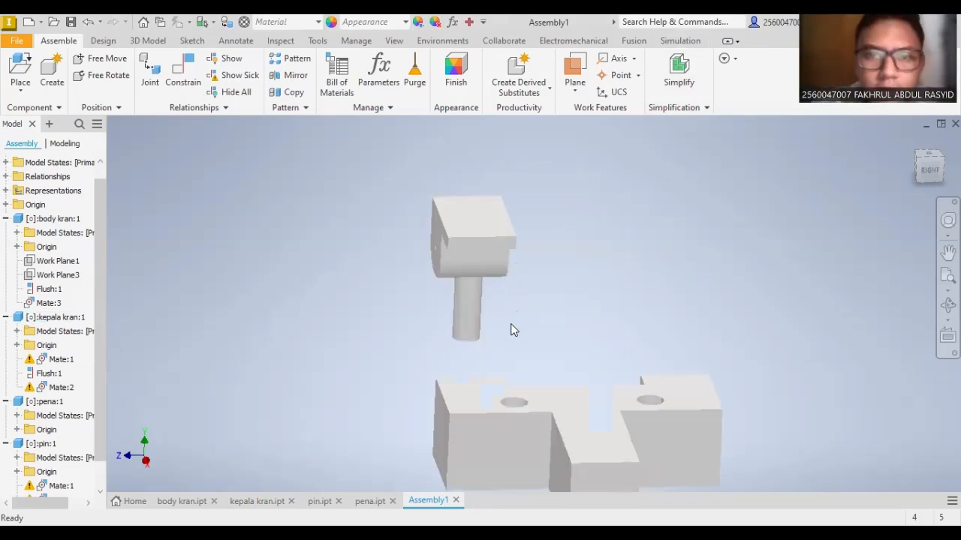
pyautogui.moveTo(476, 314); pyautogui.dragTo(476, 248, button='middle')
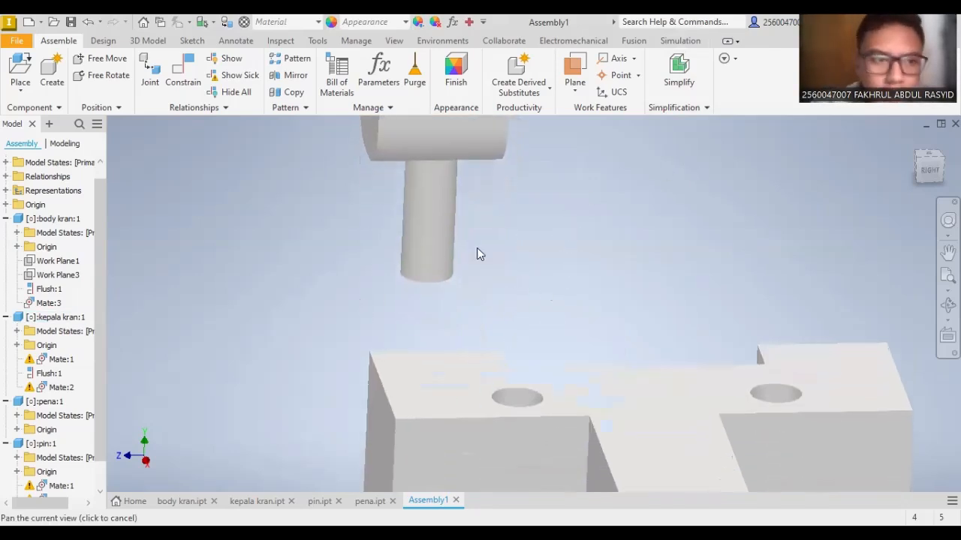
pyautogui.click(63, 388)
pyautogui.rightClick(63, 388)
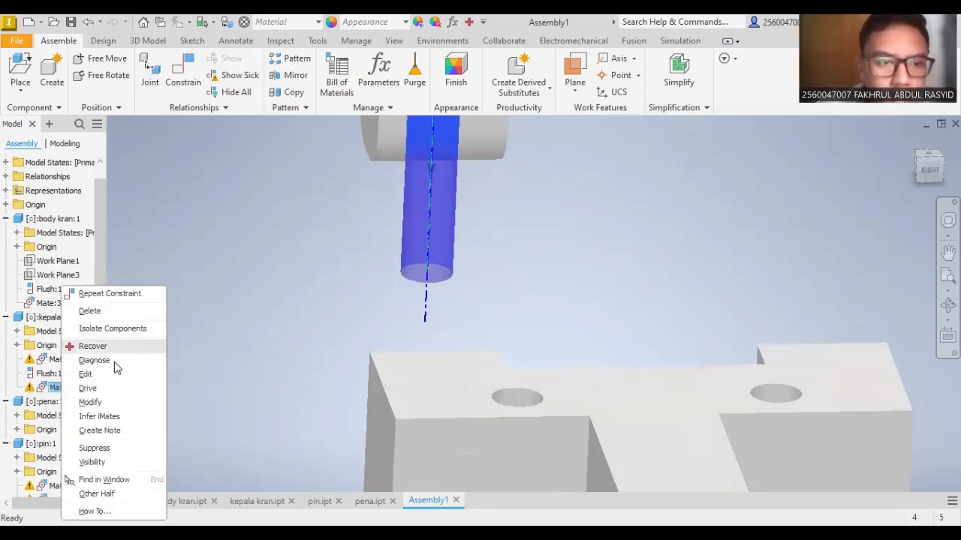
pyautogui.click(108, 311)
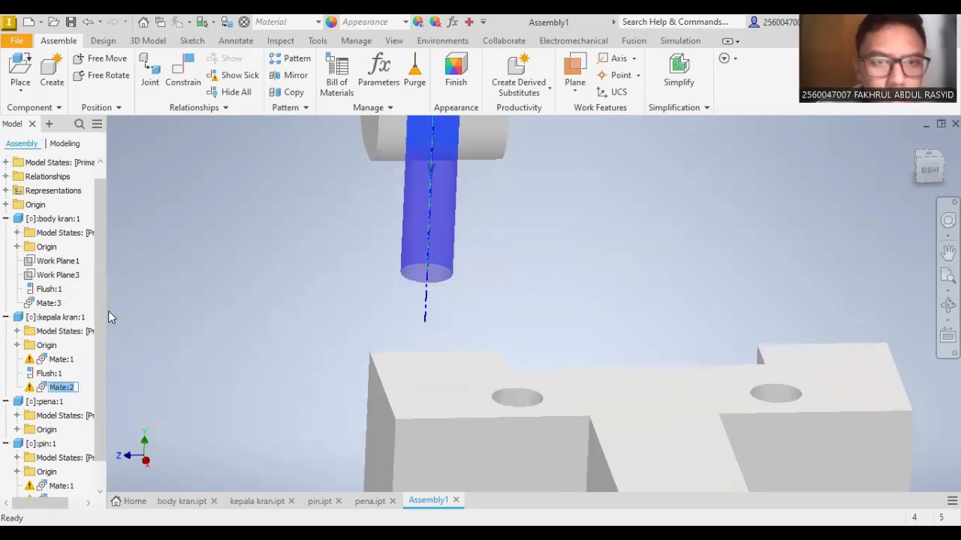
pyautogui.rightClick(59, 362)
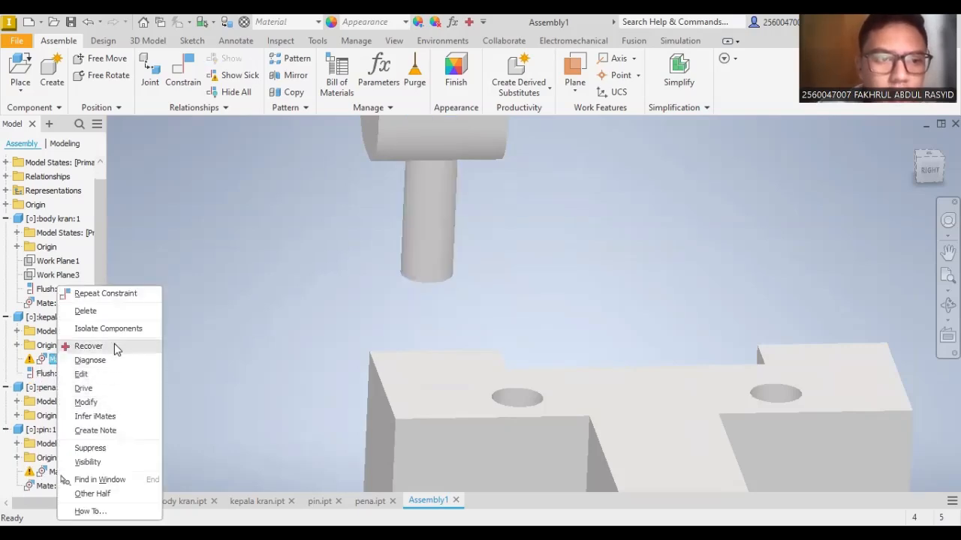
pyautogui.click(114, 314)
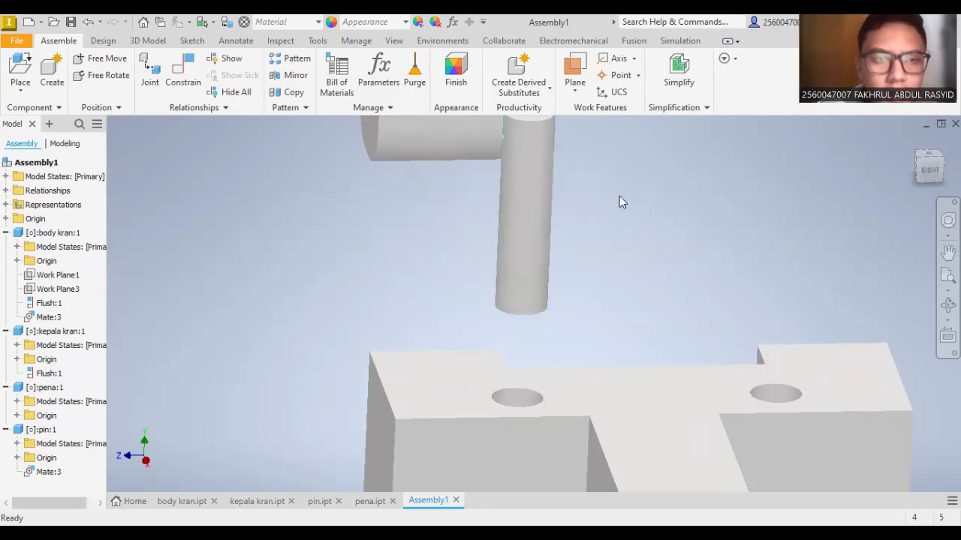
# - Add another 0 mm mate between the pin's axis and the same body kran hole's axis, and slide the pin down into the hole
pyautogui.moveTo(619, 196); pyautogui.dragTo(641, 236, button='middle')
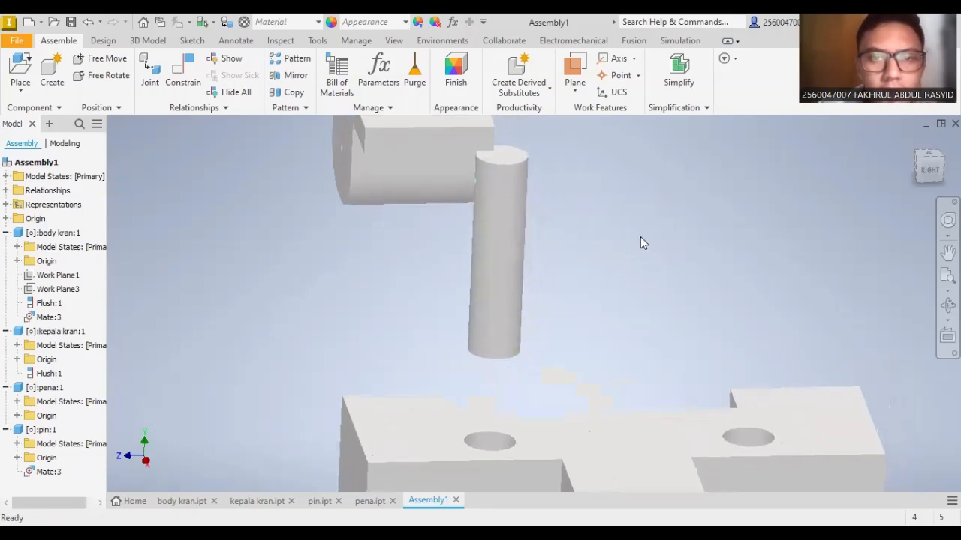
pyautogui.click(195, 64)
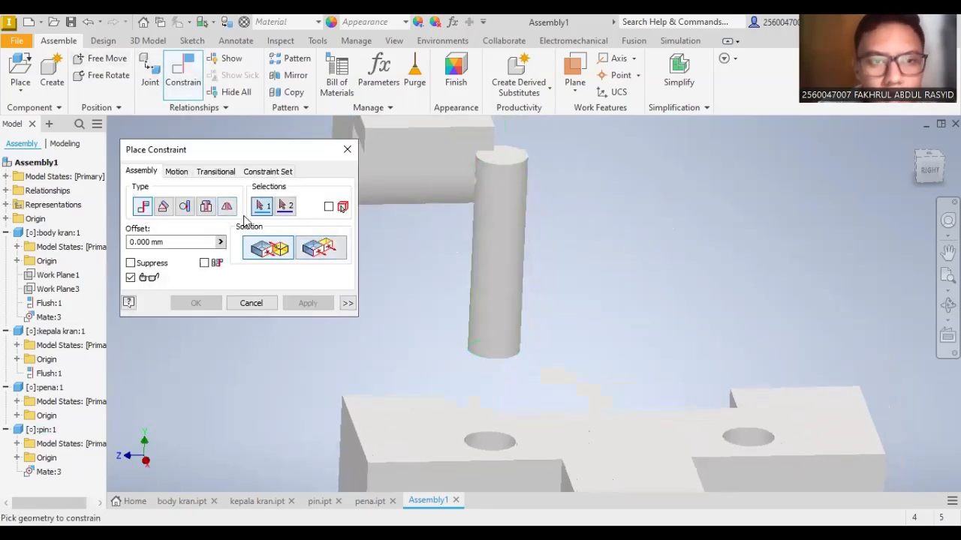
pyautogui.click(505, 218)
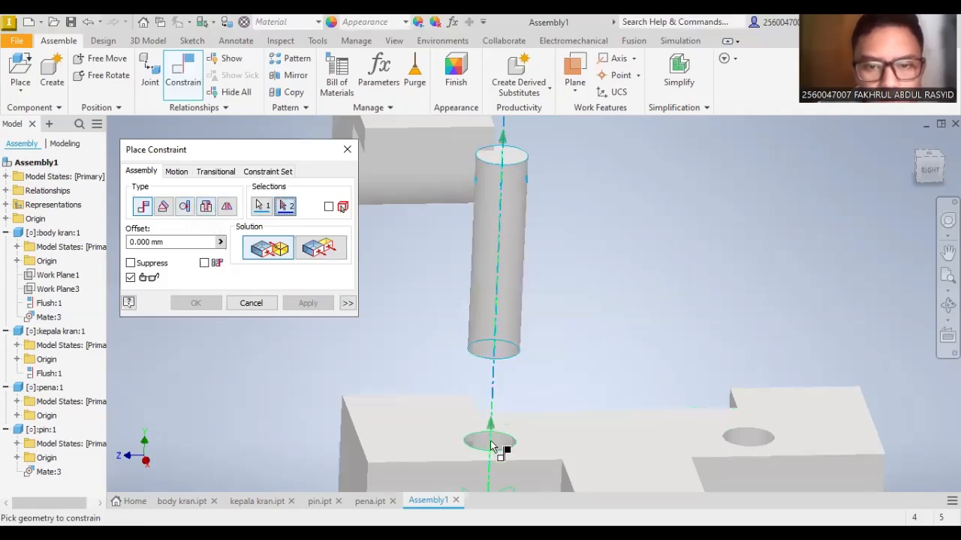
pyautogui.click(489, 443)
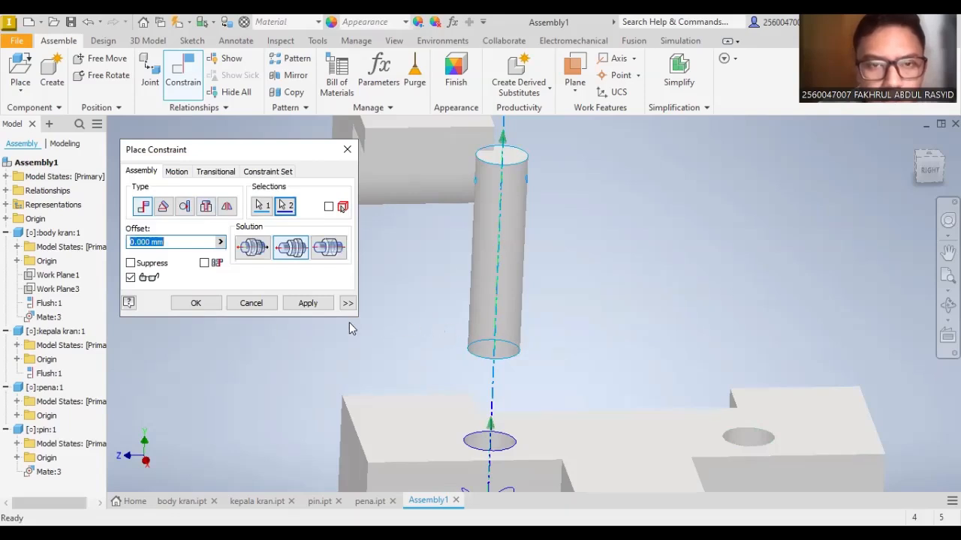
pyautogui.click(308, 303)
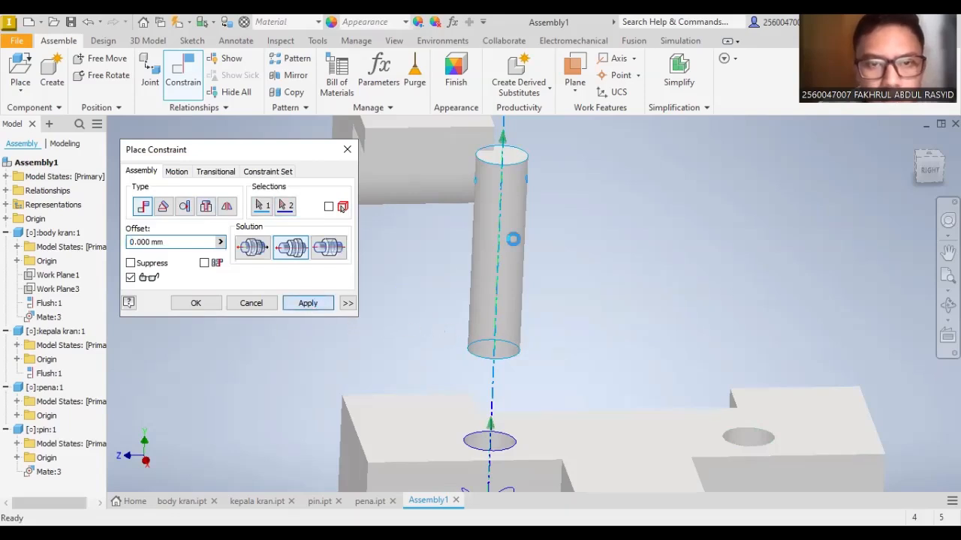
pyautogui.click(250, 303)
pyautogui.moveTo(525, 217); pyautogui.dragTo(508, 411)
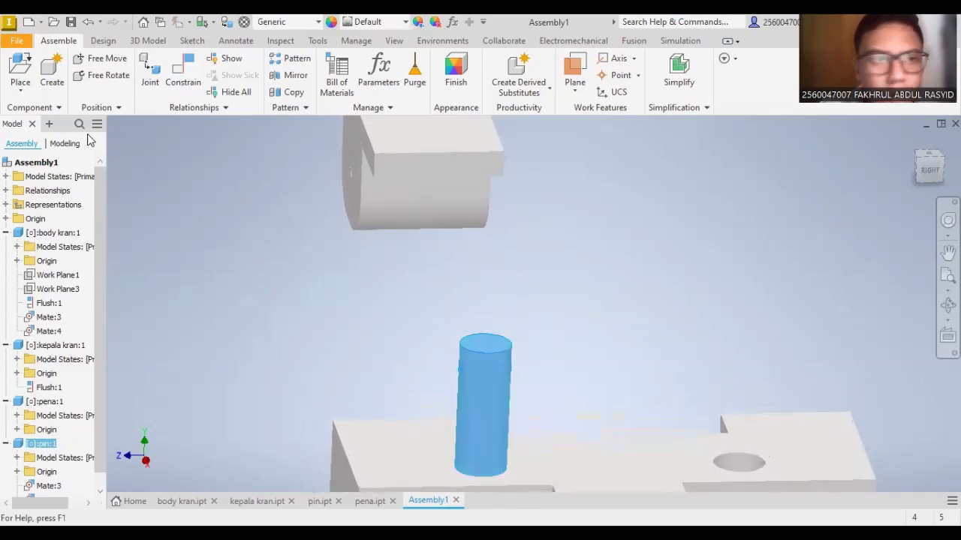
# - Try to mate the pin's axis to the kepala kran's underside hole axis with a 0 mm offset and opposed solution
pyautogui.press('c')
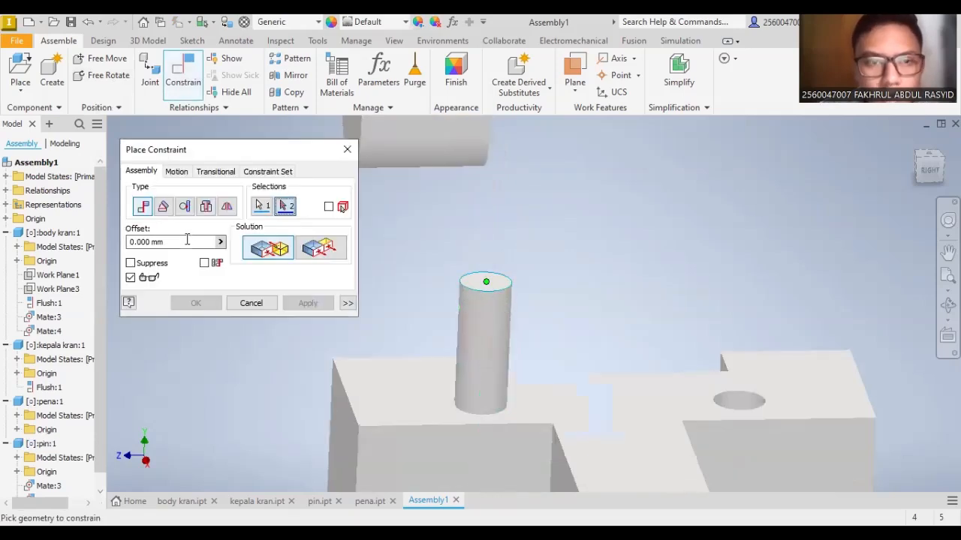
pyautogui.click(484, 323)
pyautogui.click(287, 207)
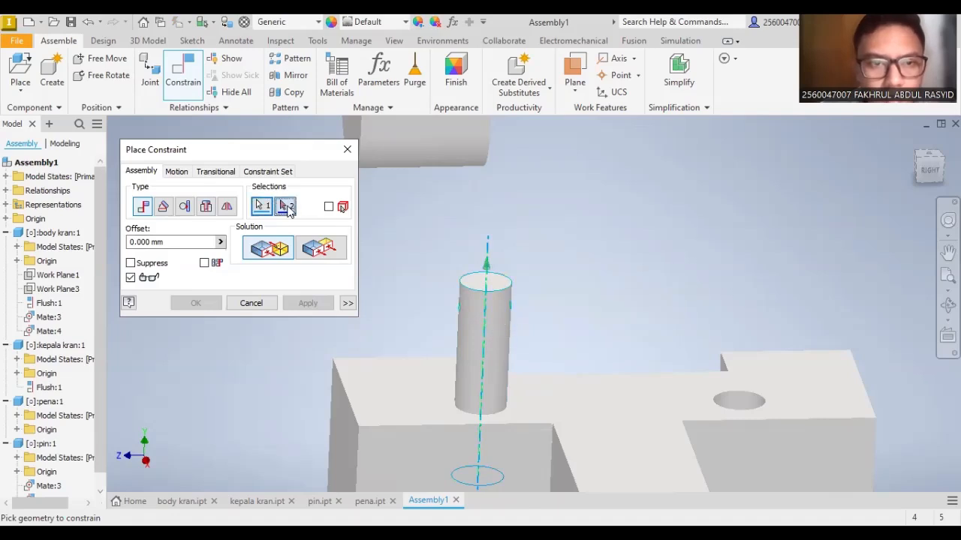
pyautogui.scroll(-4, 393, 199)
pyautogui.scroll(3, 443, 186)
pyautogui.moveTo(452, 184); pyautogui.dragTo(463, 287, button='middle')
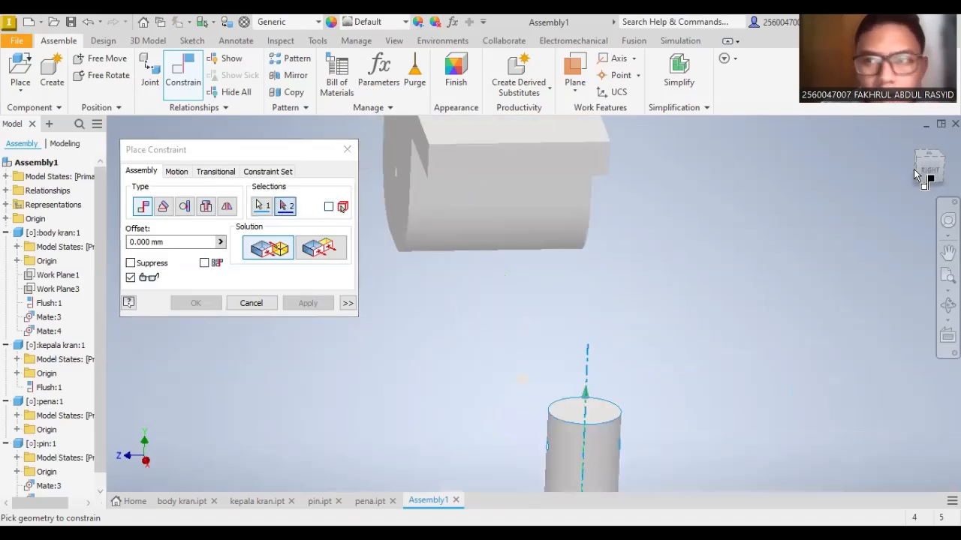
pyautogui.click(921, 176)
pyautogui.moveTo(937, 177); pyautogui.dragTo(926, 160)
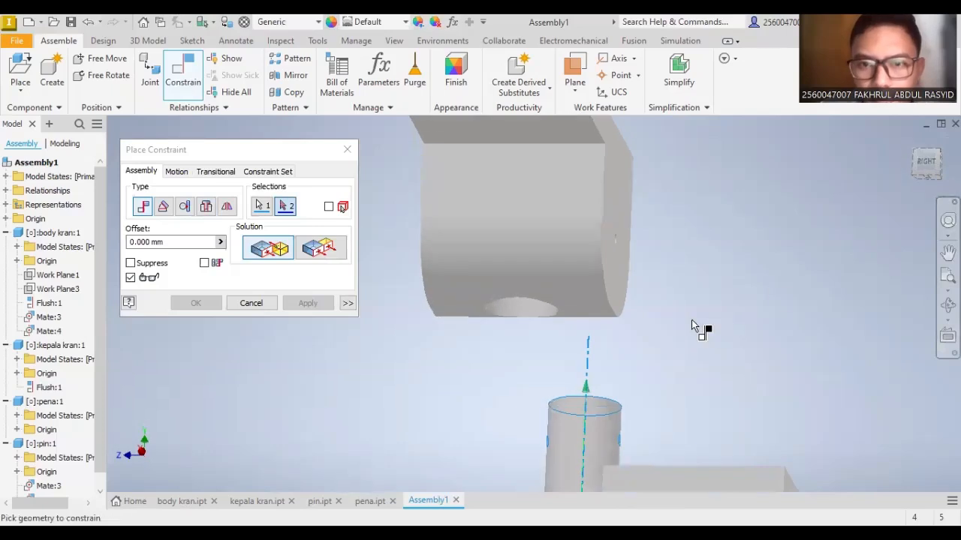
pyautogui.click(521, 300)
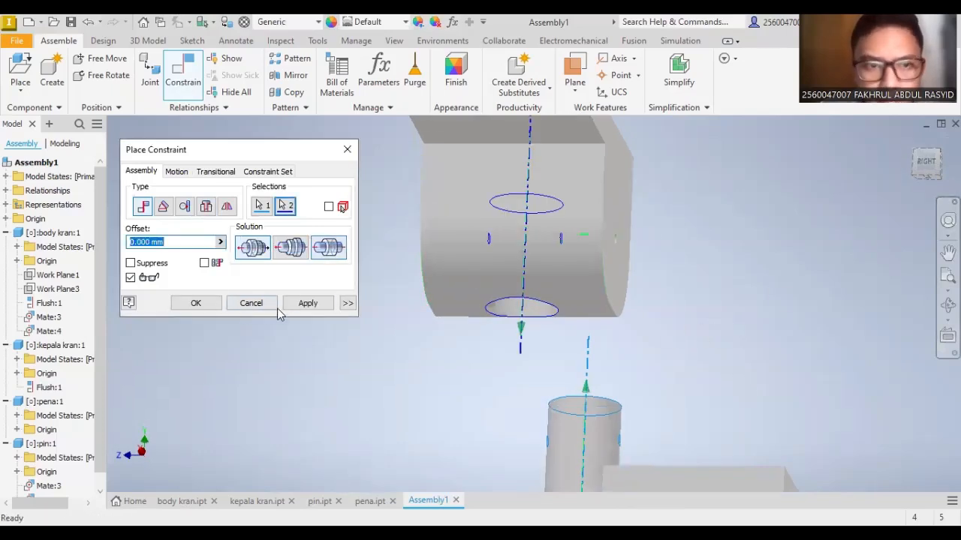
pyautogui.click(307, 303)
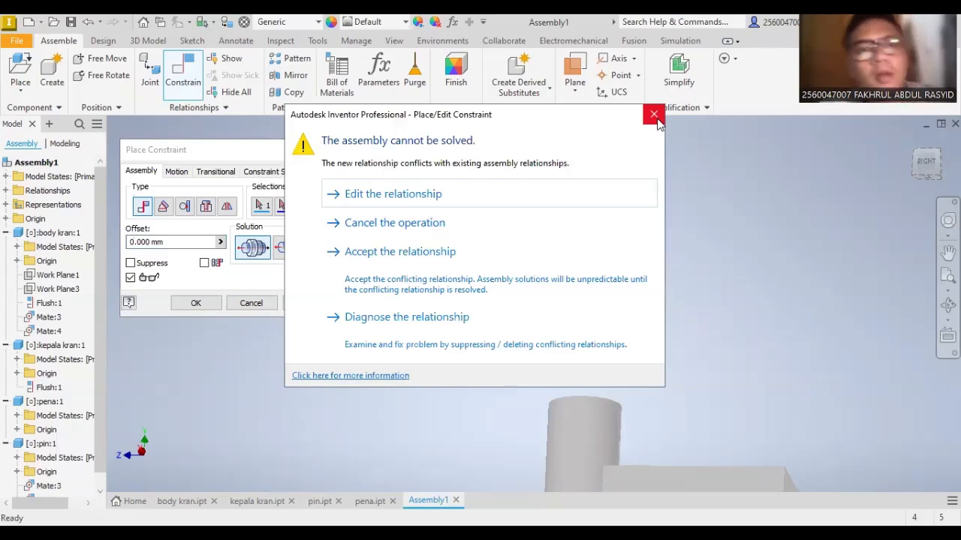
pyautogui.click(654, 115)
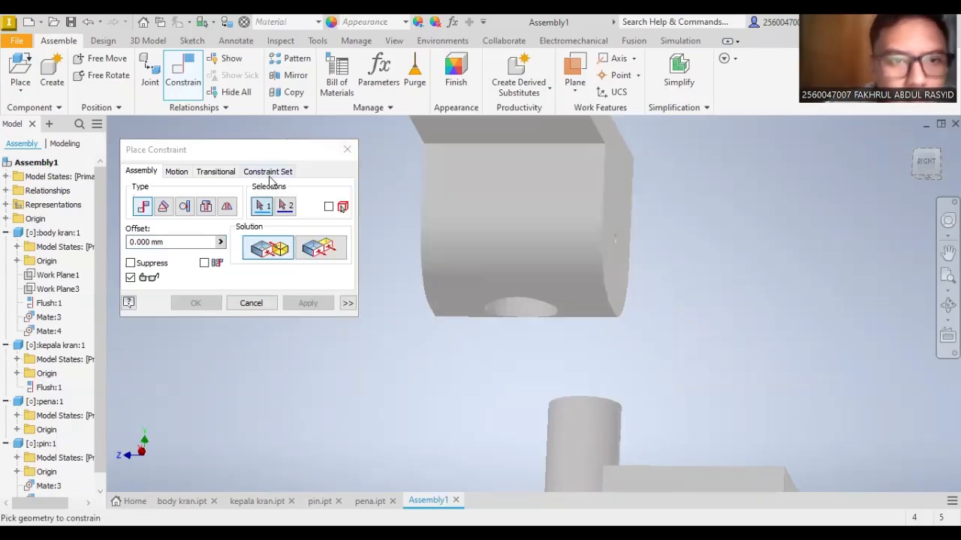
pyautogui.click(217, 173)
pyautogui.click(177, 171)
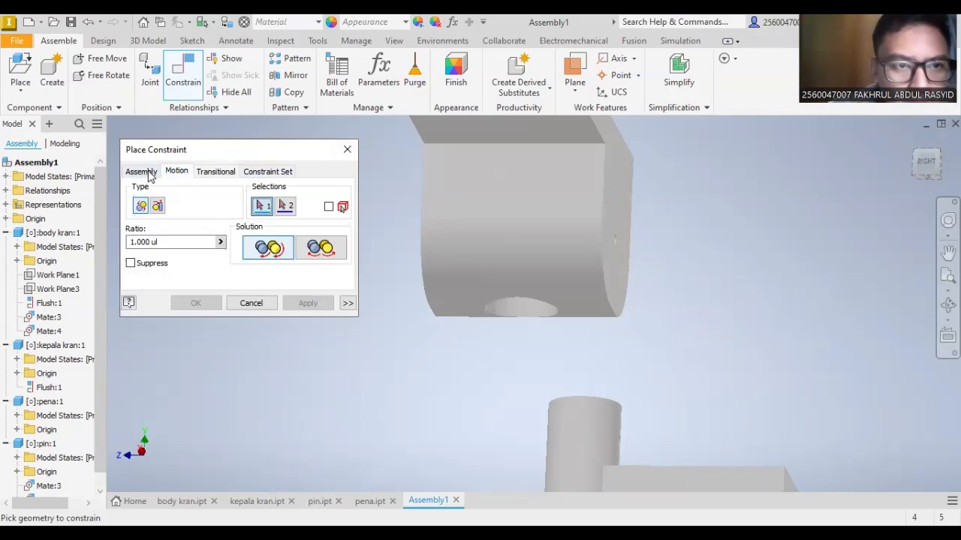
pyautogui.click(215, 171)
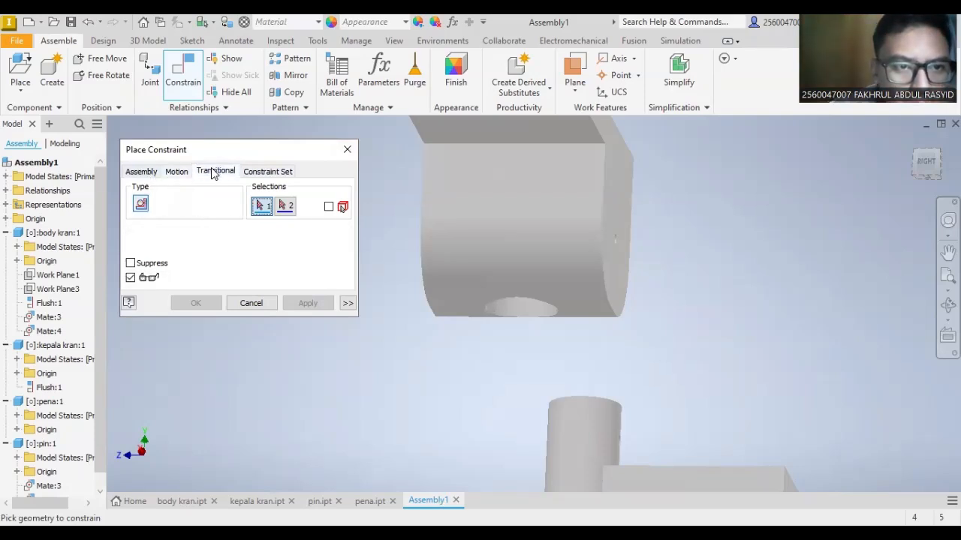
pyautogui.click(154, 172)
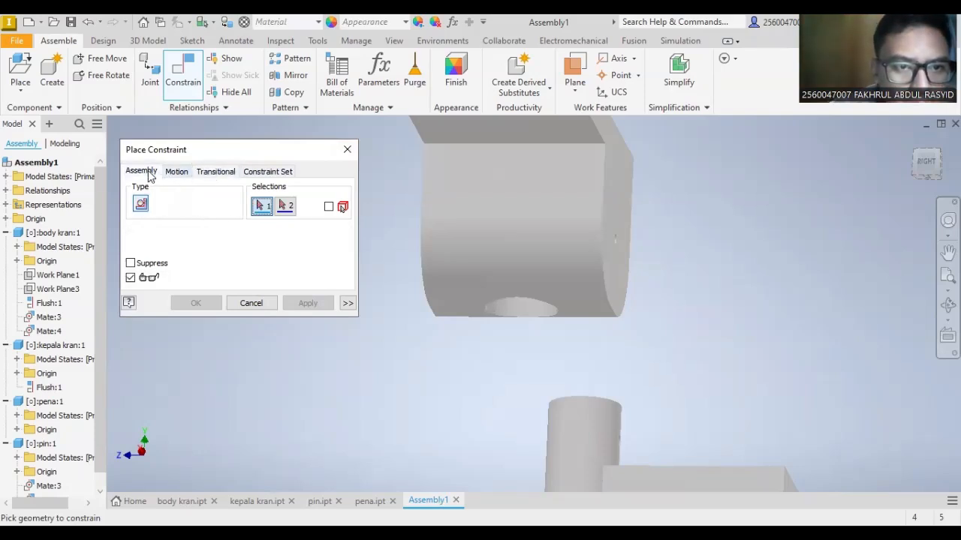
pyautogui.click(347, 150)
# - Move the kepala kran so its underside hole sits directly above the top end of the pin
pyautogui.moveTo(563, 261); pyautogui.dragTo(612, 289)
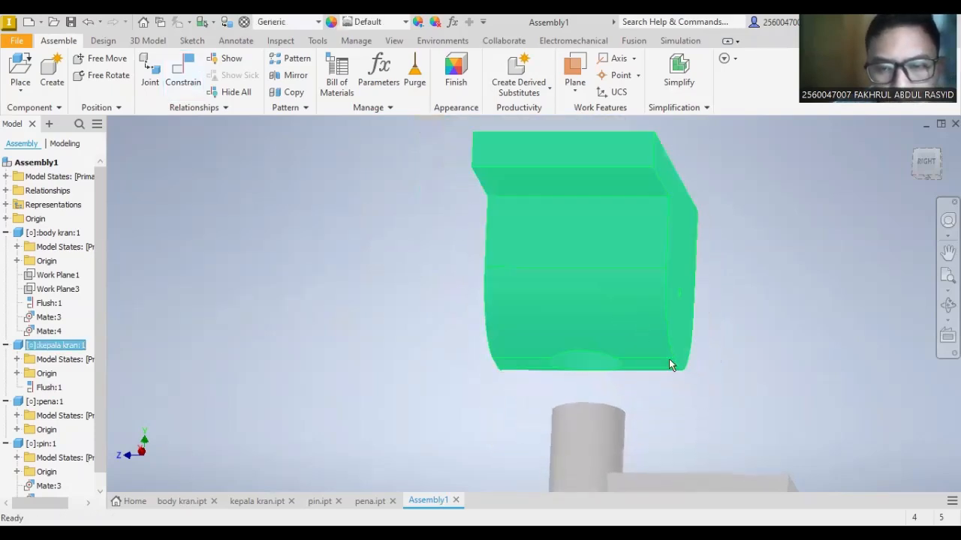
pyautogui.moveTo(629, 392); pyautogui.dragTo(573, 273, button='middle')
pyautogui.click(573, 278)
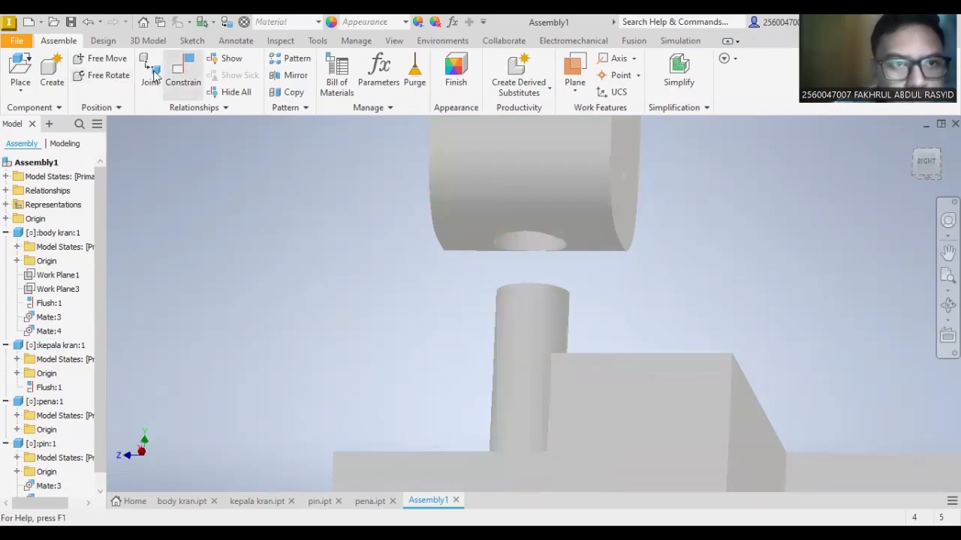
# - Try to connect the pin's top end to the kepala kran's underside hole with an automatically typed cylindrical joint
pyautogui.press('j')
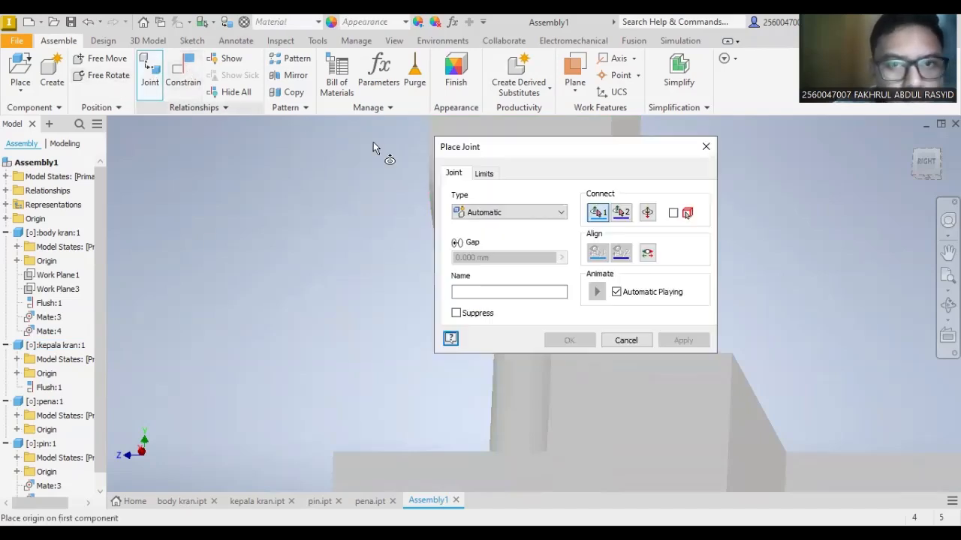
pyautogui.click(709, 150)
pyautogui.click(149, 74)
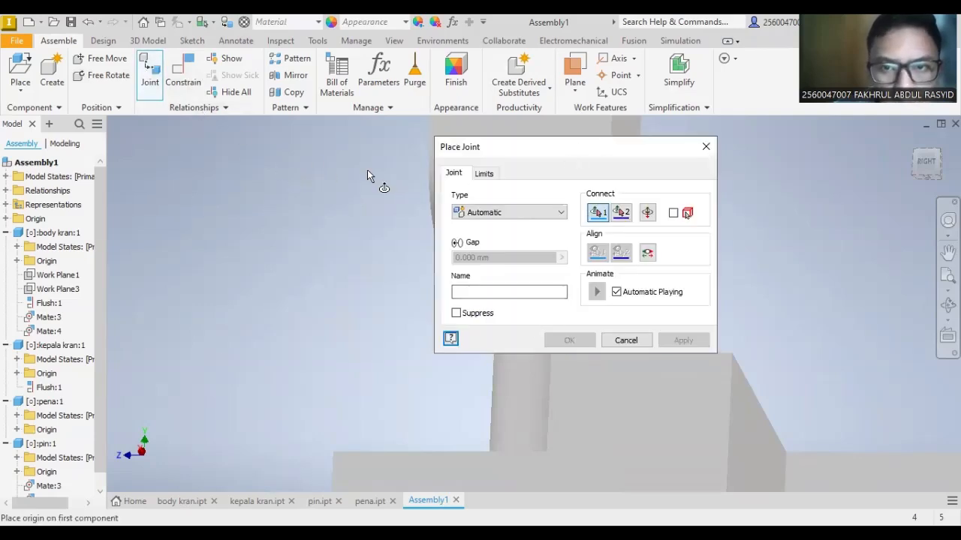
pyautogui.moveTo(535, 156); pyautogui.dragTo(253, 170)
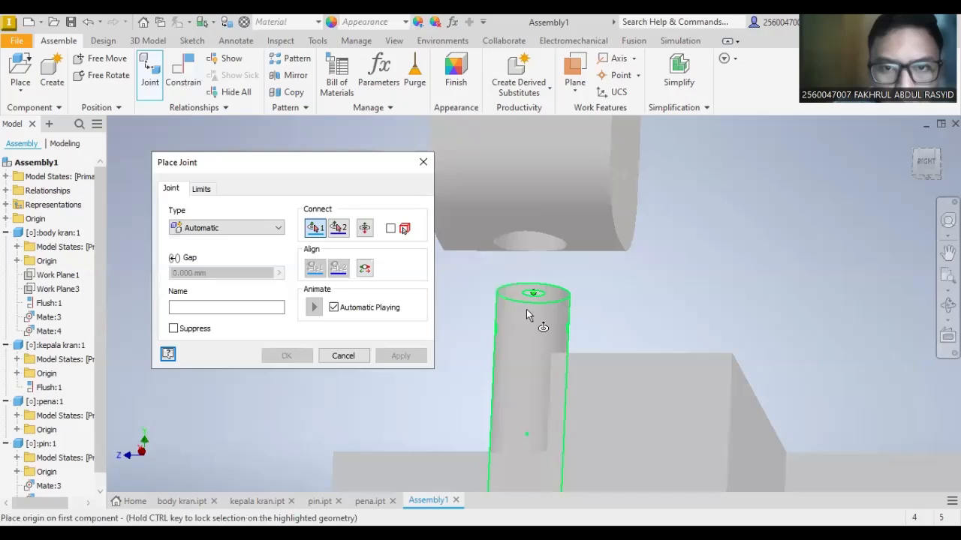
pyautogui.click(527, 309)
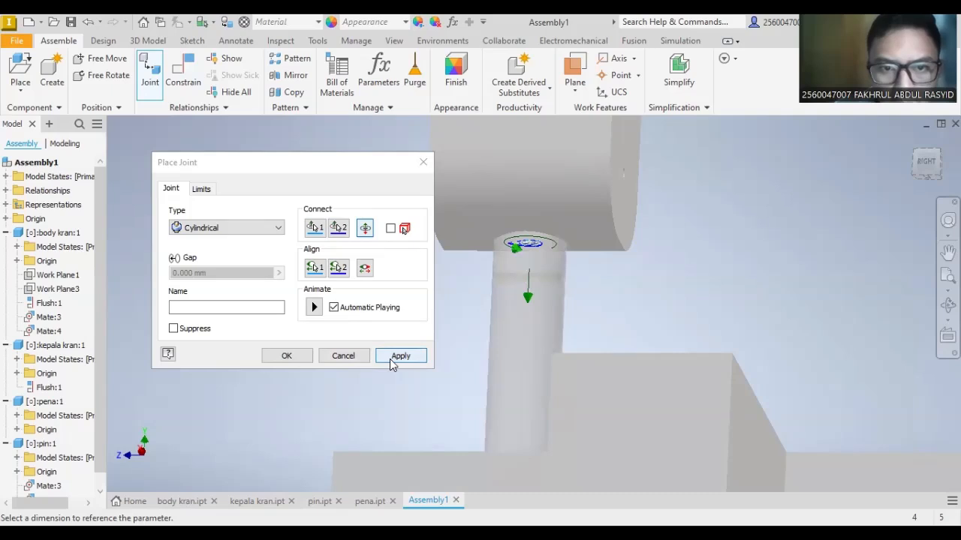
pyautogui.click(300, 357)
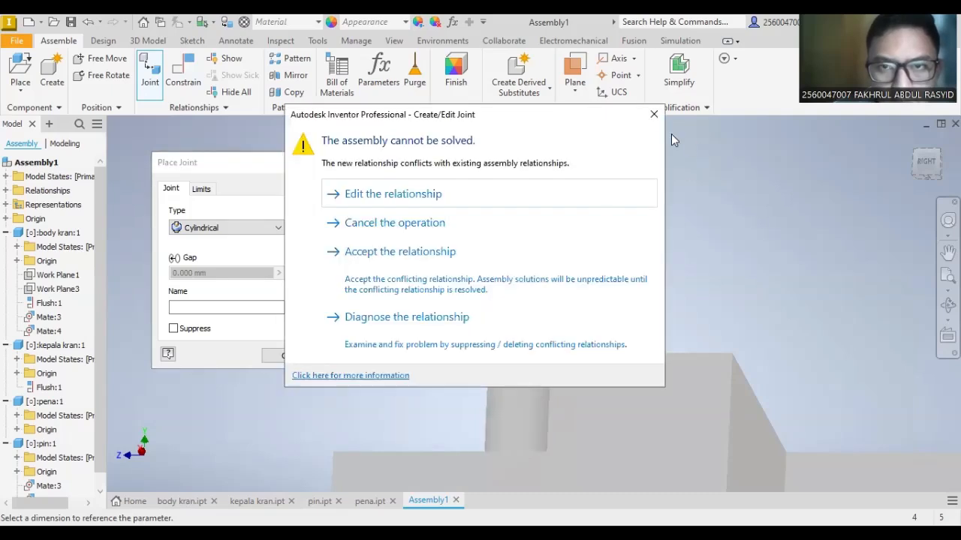
# - Abandon the cylindrical joint and try to mate the kepala kran's underside hole axis with the pin's axis
pyautogui.click(653, 115)
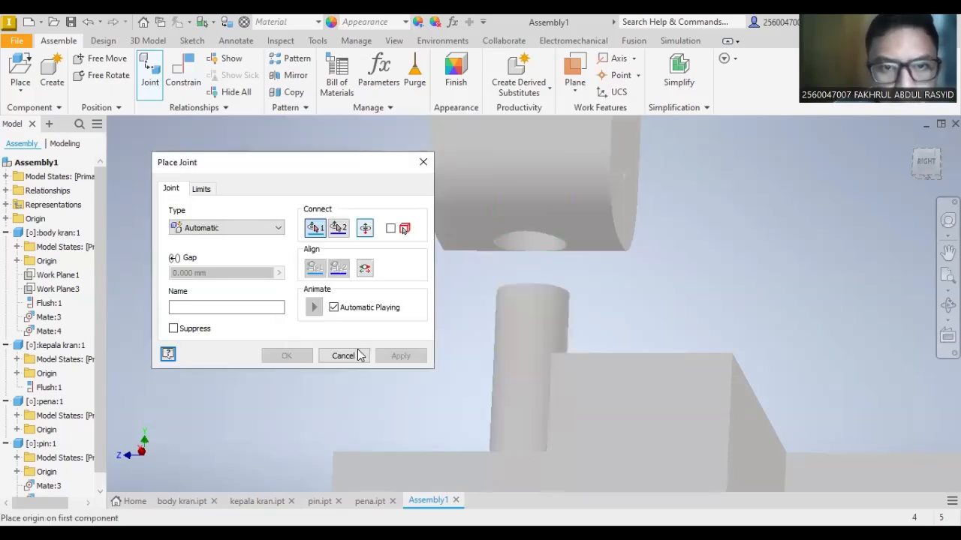
pyautogui.click(343, 356)
pyautogui.click(180, 71)
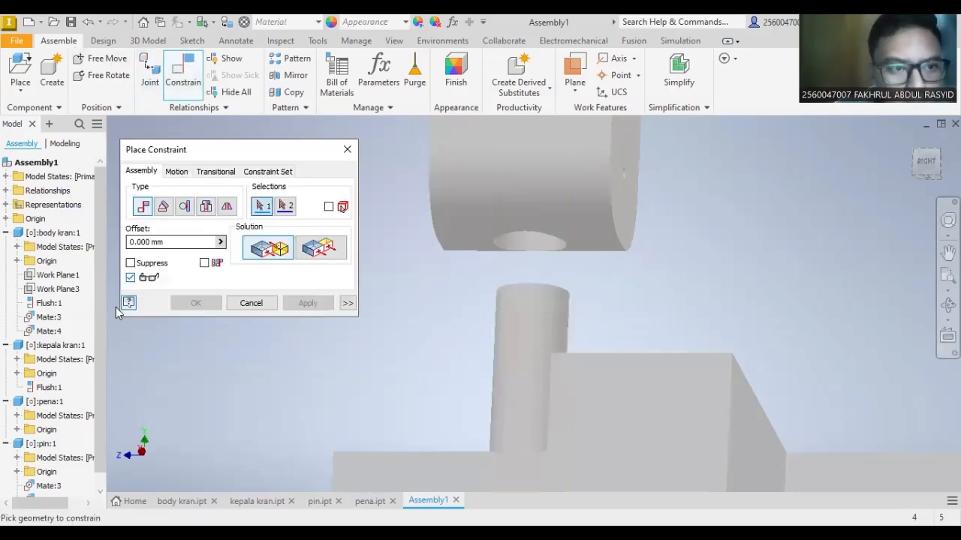
pyautogui.click(532, 239)
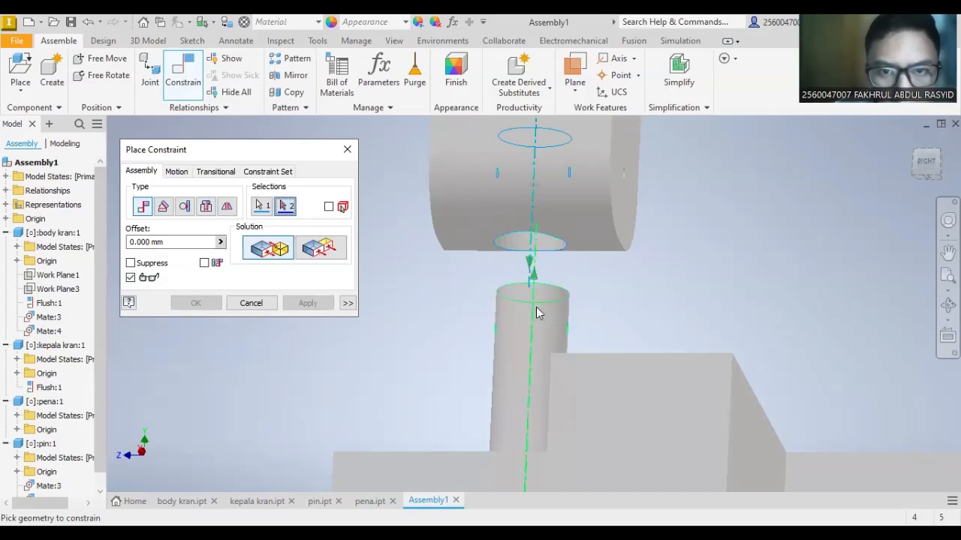
pyautogui.click(539, 311)
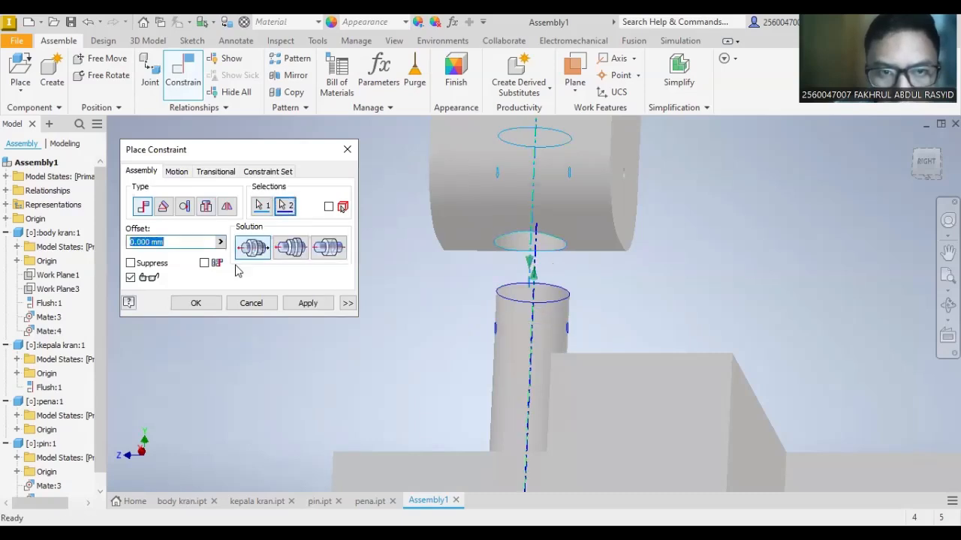
pyautogui.click(308, 303)
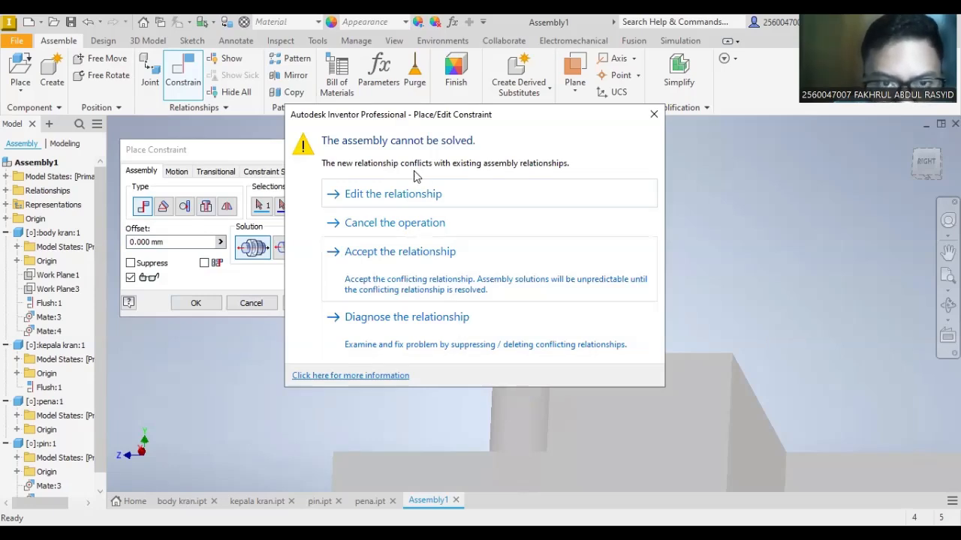
pyautogui.click(424, 197)
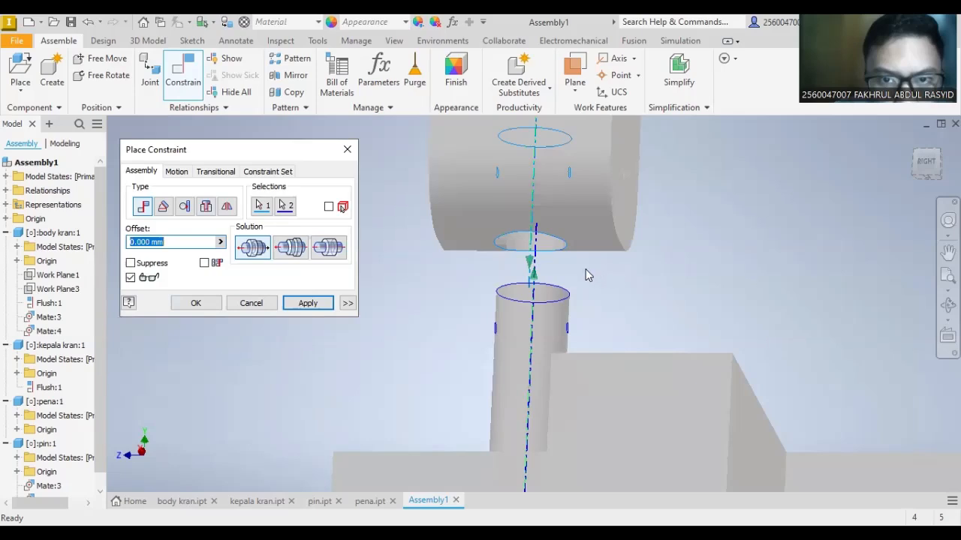
pyautogui.scroll(4, 605, 326)
pyautogui.scroll(-5, 605, 329)
pyautogui.moveTo(604, 331); pyautogui.dragTo(605, 356, button='middle')
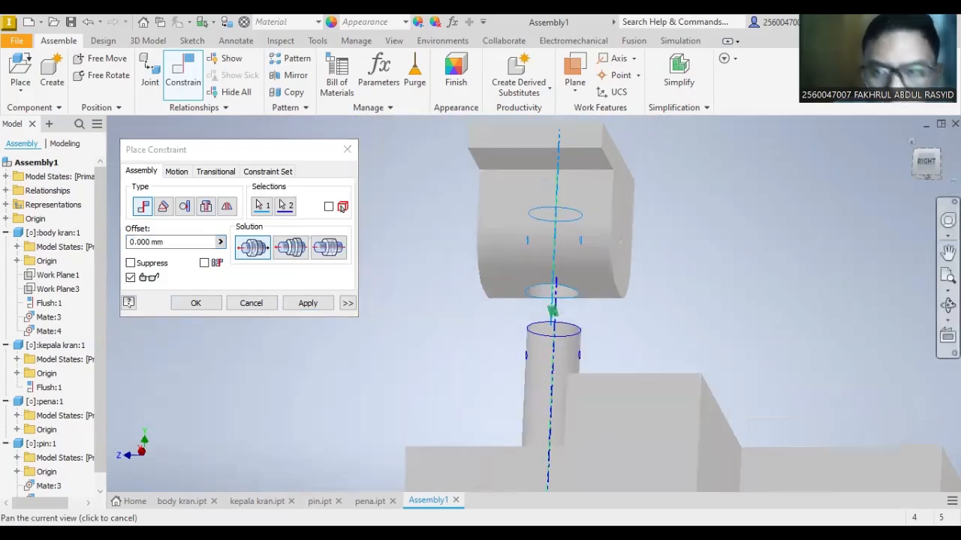
pyautogui.moveTo(930, 166)
pyautogui.mouseDown()
pyautogui.moveTo(936, 251)
pyautogui.moveTo(929, 231)
pyautogui.moveTo(912, 232)
pyautogui.mouseUp()
pyautogui.moveTo(563, 277)
pyautogui.keyDown('shift'); pyautogui.mouseDown(button='middle')
pyautogui.moveTo(582, 253)
pyautogui.moveTo(574, 288)
pyautogui.moveTo(584, 262)
pyautogui.mouseUp(button='middle'); pyautogui.keyUp('shift')
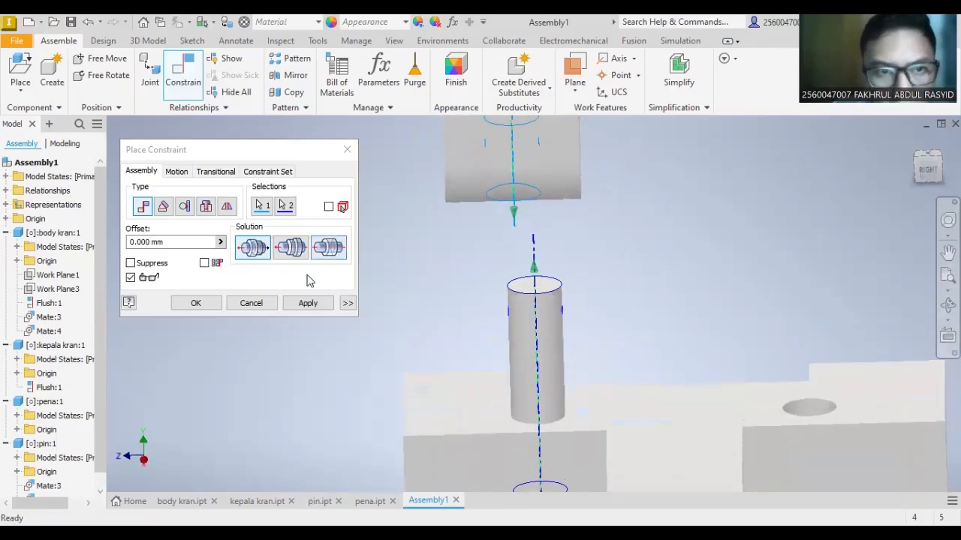
pyautogui.click(289, 208)
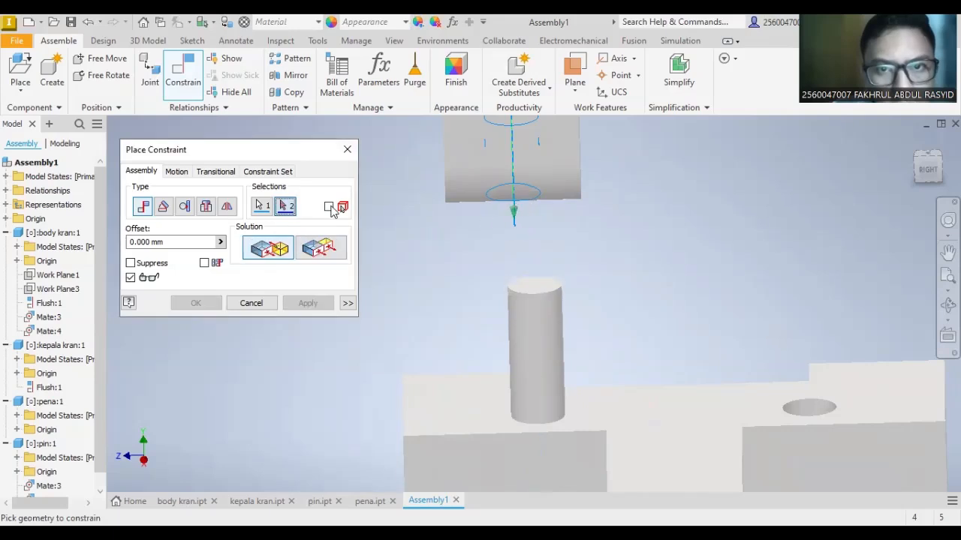
pyautogui.click(268, 304)
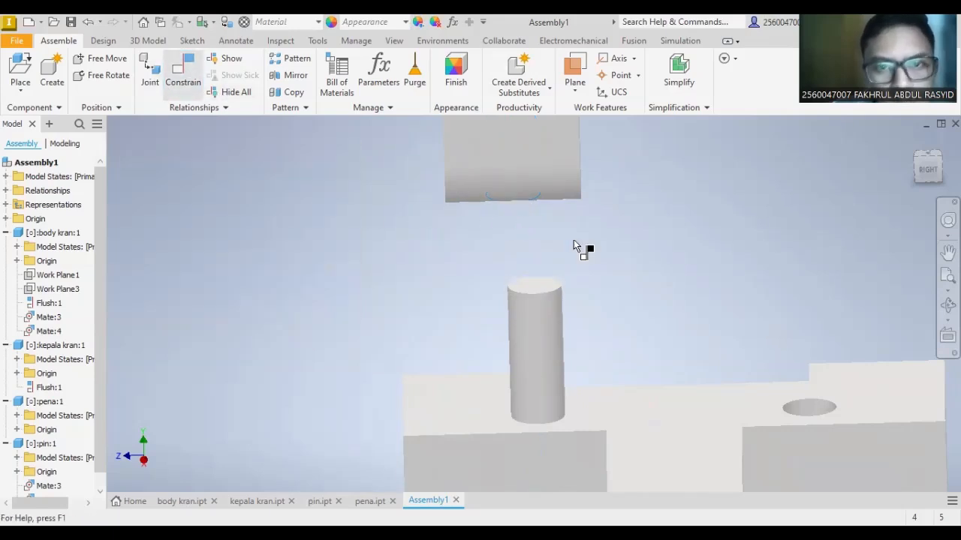
# - Retry the axis-to-axis mate between the kepala kran's hole and the upright pin
pyautogui.press('c')
pyautogui.moveTo(930, 173)
pyautogui.mouseDown()
pyautogui.moveTo(916, 156)
pyautogui.moveTo(918, 167)
pyautogui.mouseUp()
pyautogui.keyDown('shift'); pyautogui.moveTo(552, 314); pyautogui.dragTo(548, 293, button='middle'); pyautogui.keyUp('shift')
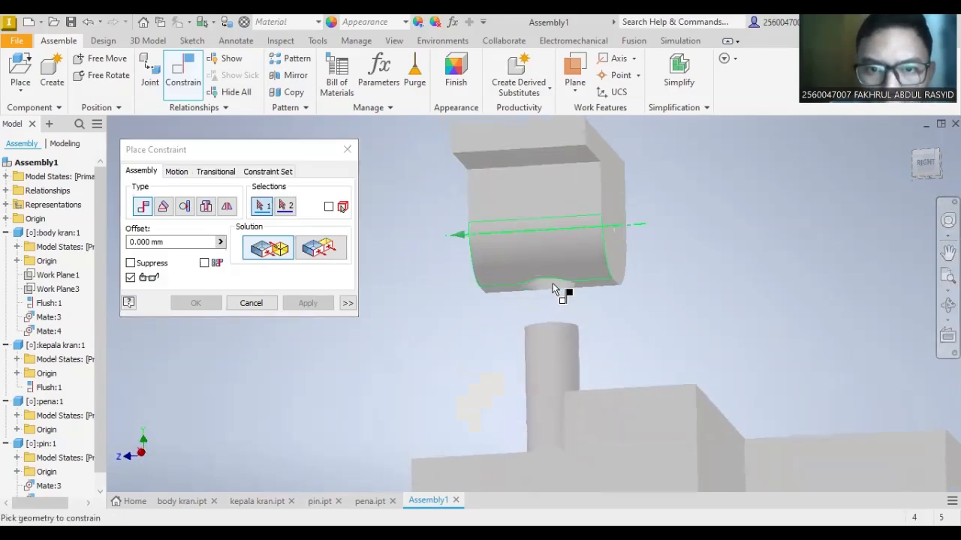
pyautogui.click(549, 297)
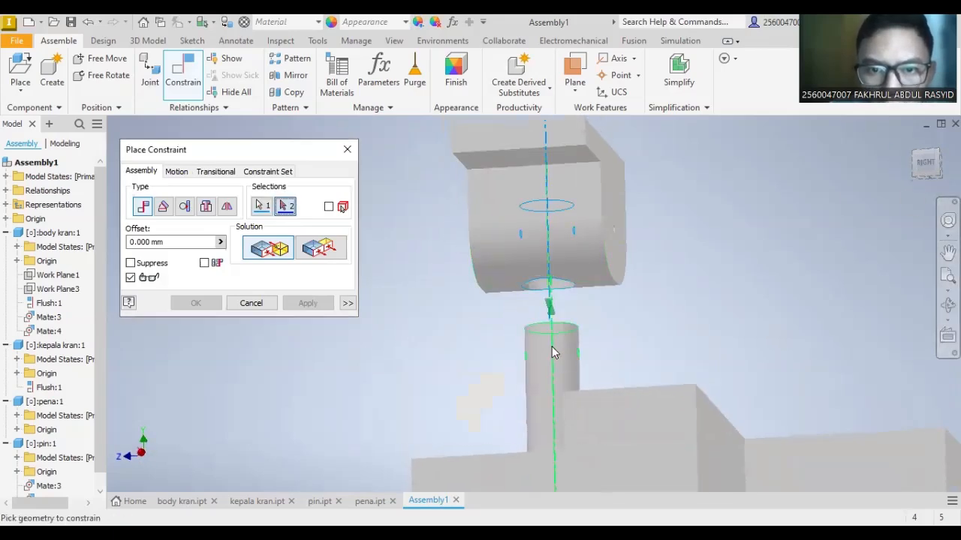
pyautogui.click(552, 348)
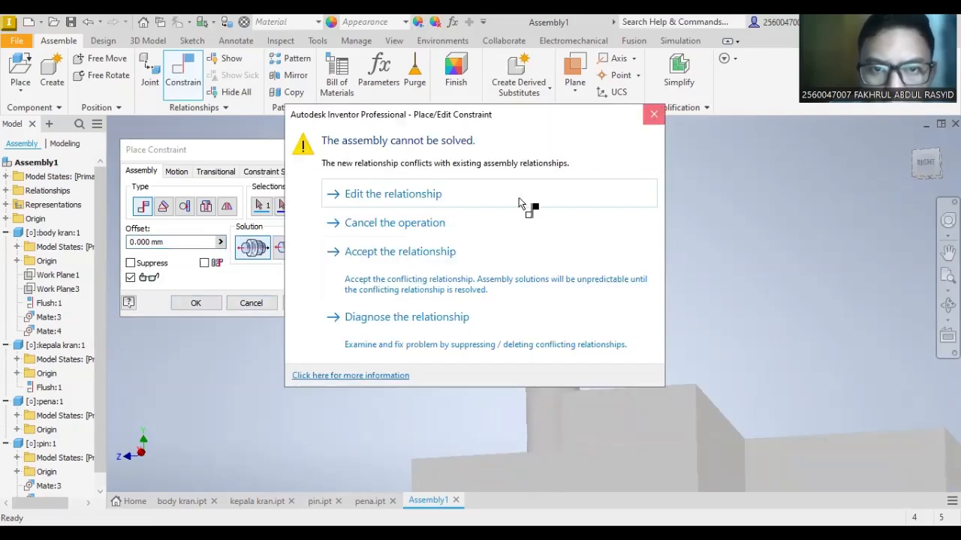
pyautogui.click(523, 197)
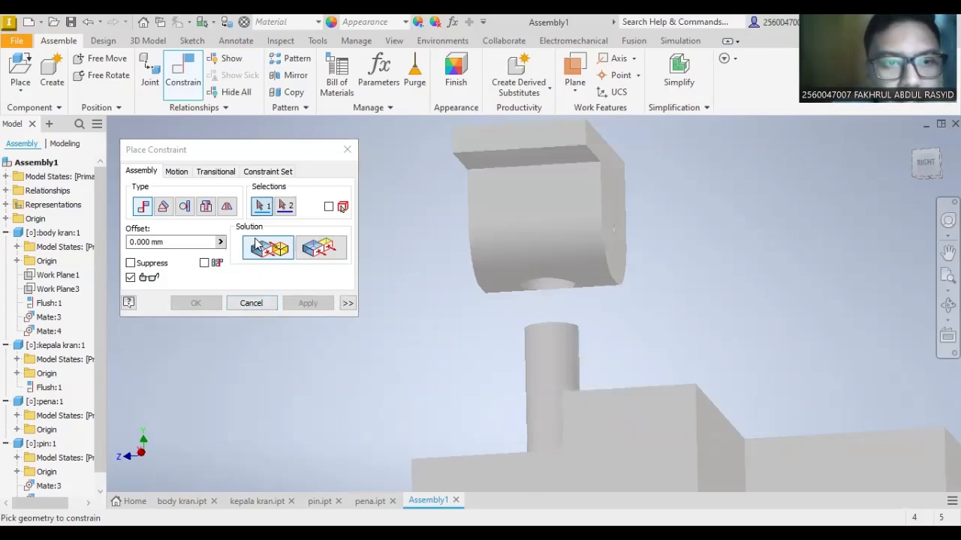
pyautogui.click(264, 207)
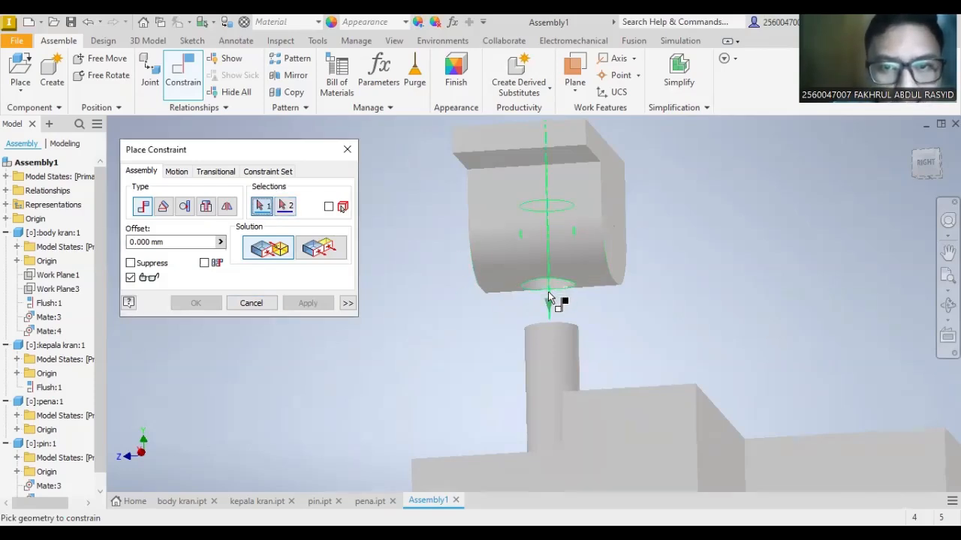
pyautogui.scroll(-2, 563, 293)
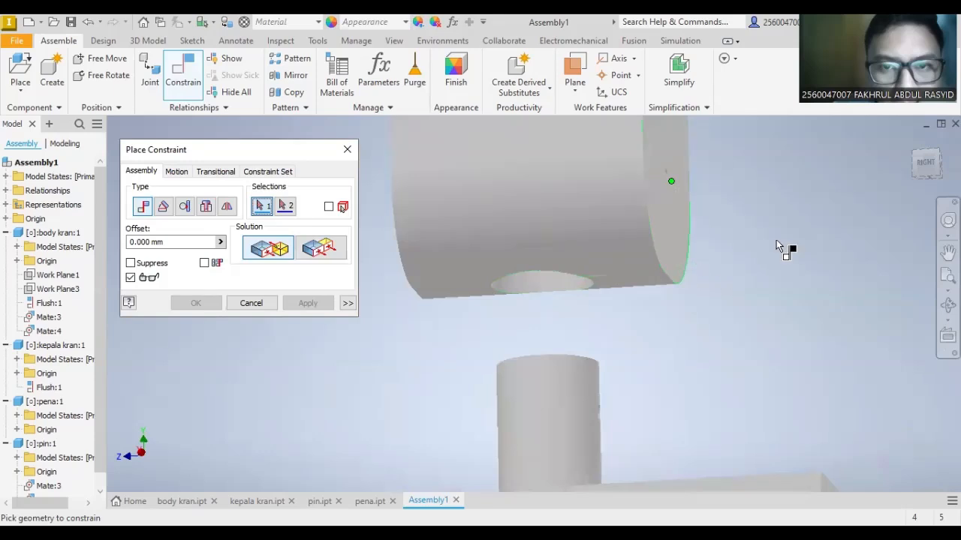
pyautogui.click(925, 175)
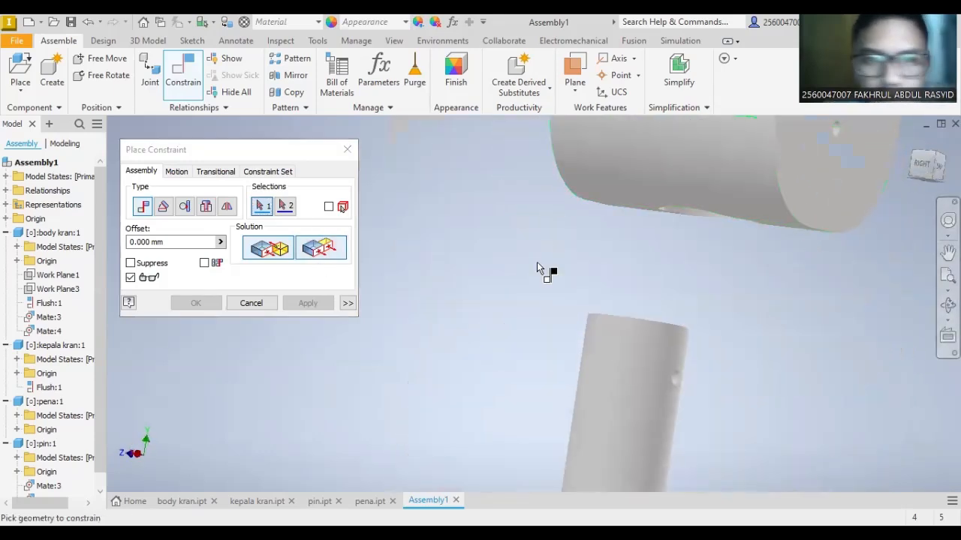
pyautogui.moveTo(928, 168); pyautogui.dragTo(924, 184)
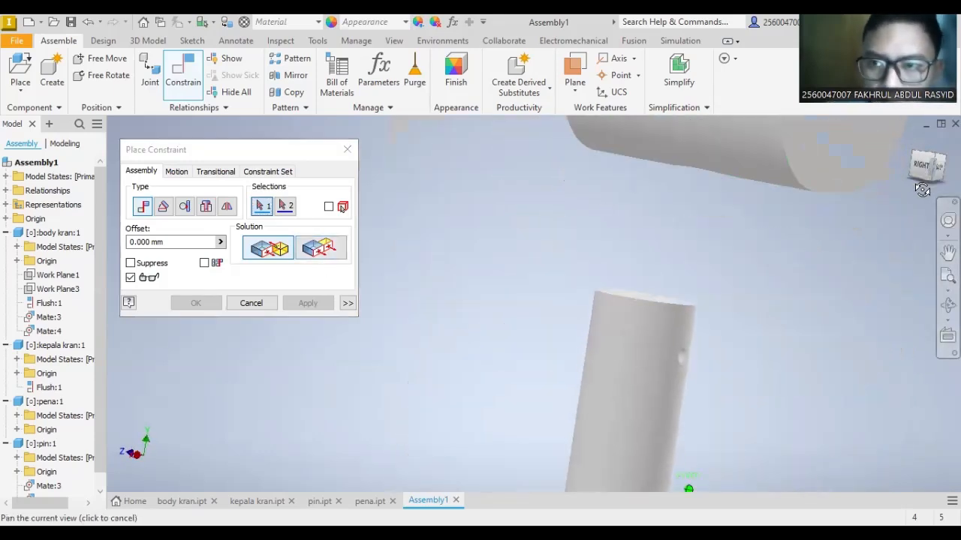
pyautogui.click(636, 300)
pyautogui.moveTo(925, 175); pyautogui.dragTo(917, 152)
pyautogui.scroll(-2, 831, 330)
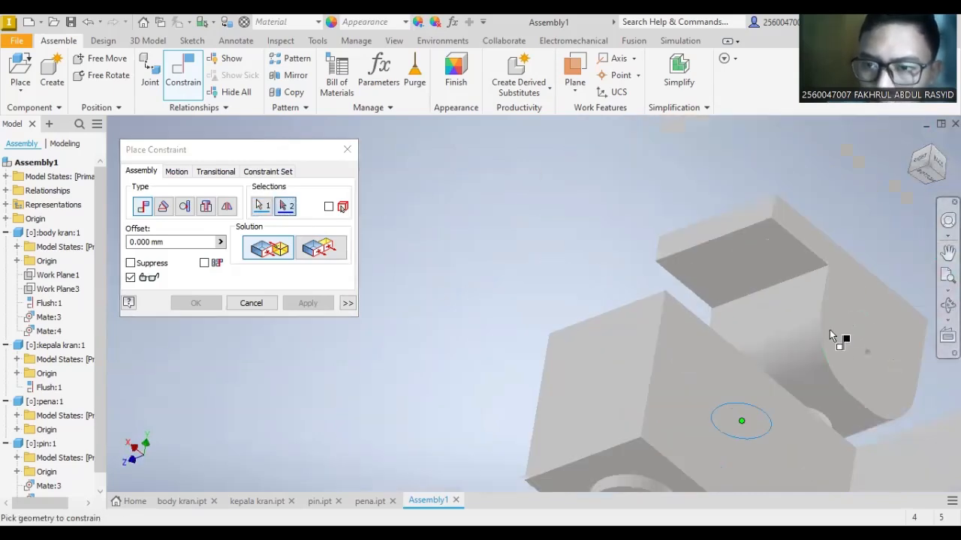
pyautogui.scroll(5, 806, 401)
pyautogui.scroll(-5, 805, 400)
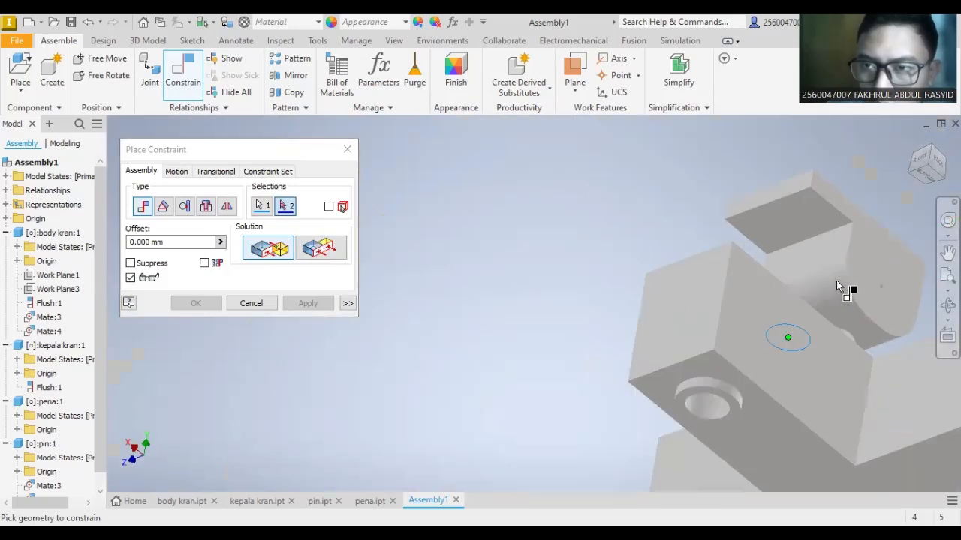
pyautogui.moveTo(925, 166); pyautogui.dragTo(926, 184)
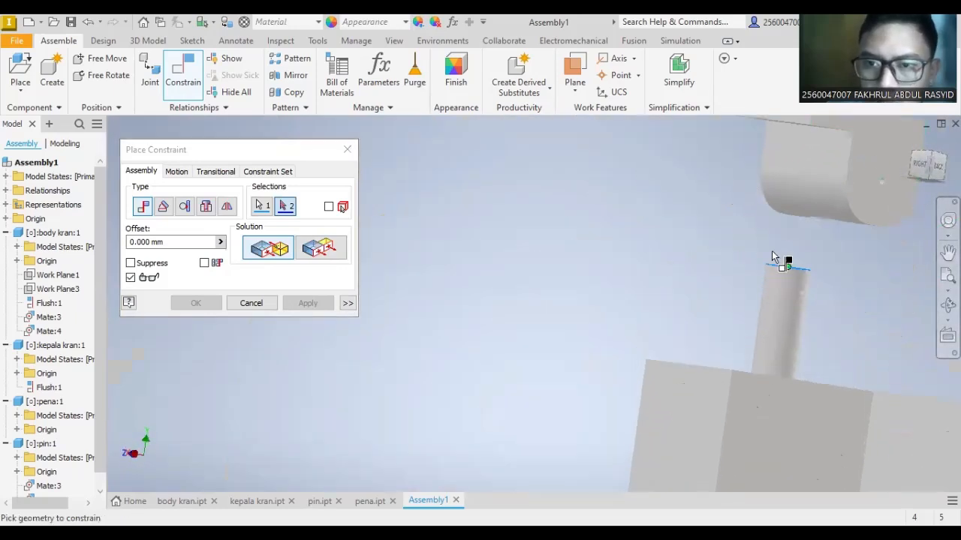
pyautogui.click(347, 149)
# - Move the kepala kran clear of the body and pin, leaving the hole in its underside accessible
pyautogui.moveTo(792, 183); pyautogui.dragTo(674, 84)
pyautogui.scroll(3, 735, 162)
pyautogui.scroll(-2, 785, 175)
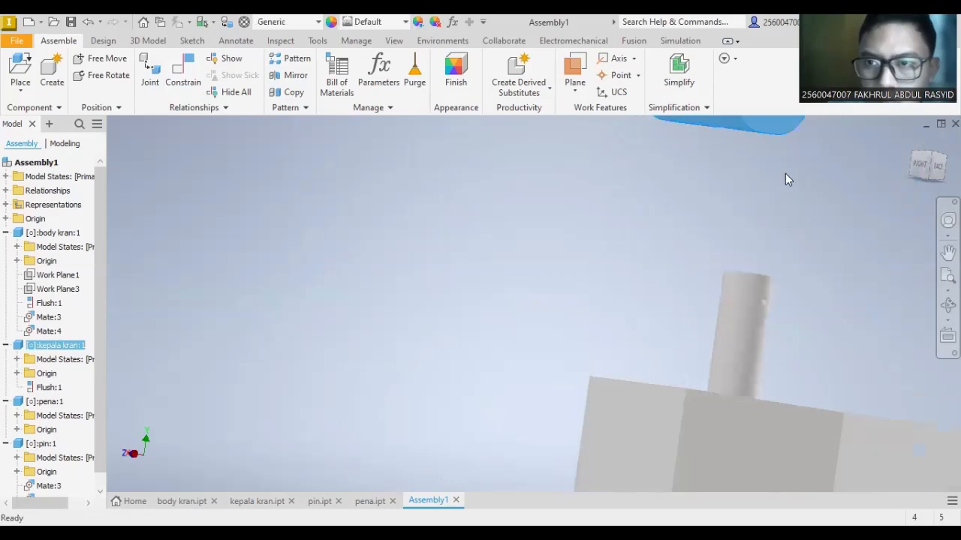
pyautogui.moveTo(929, 178)
pyautogui.mouseDown()
pyautogui.moveTo(930, 156)
pyautogui.moveTo(928, 169)
pyautogui.moveTo(938, 168)
pyautogui.mouseUp()
pyautogui.scroll(5, 726, 251)
pyautogui.scroll(-5, 865, 191)
pyautogui.moveTo(766, 202); pyautogui.dragTo(472, 189)
pyautogui.click(928, 187)
pyautogui.moveTo(928, 178); pyautogui.dragTo(940, 158)
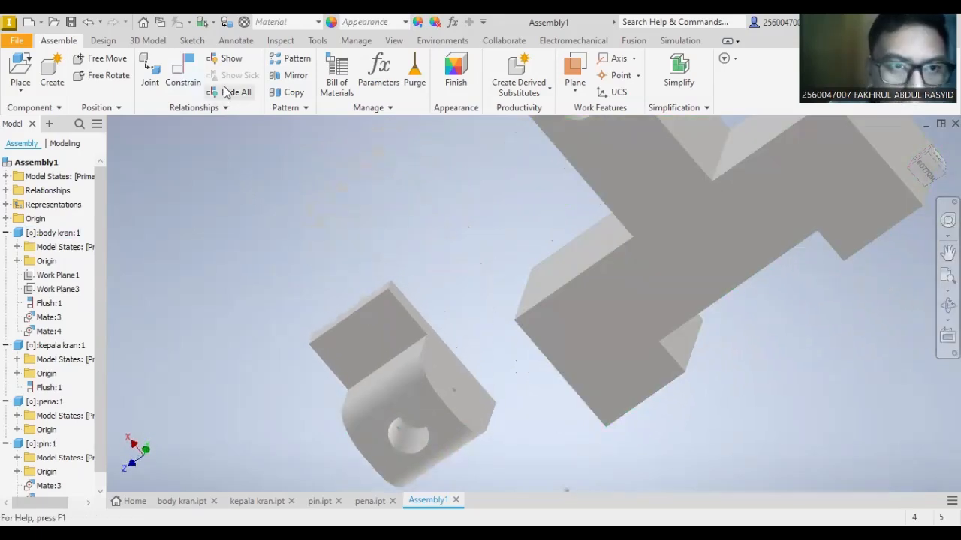
# - Mate the flat inner end face of the kepala kran's hole with the pin's top face at 0 mm offset
pyautogui.click(197, 94)
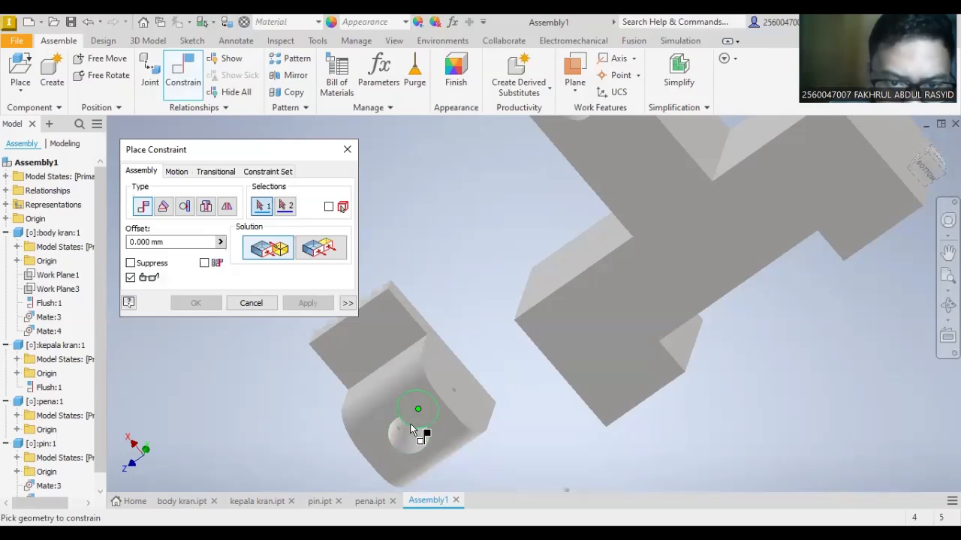
pyautogui.scroll(3, 414, 429)
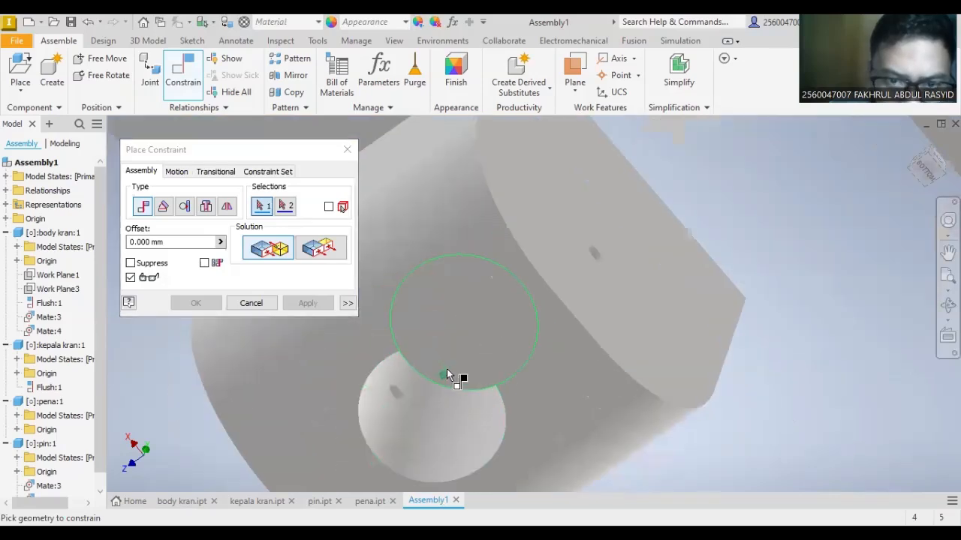
pyautogui.click(446, 375)
pyautogui.scroll(-5, 628, 253)
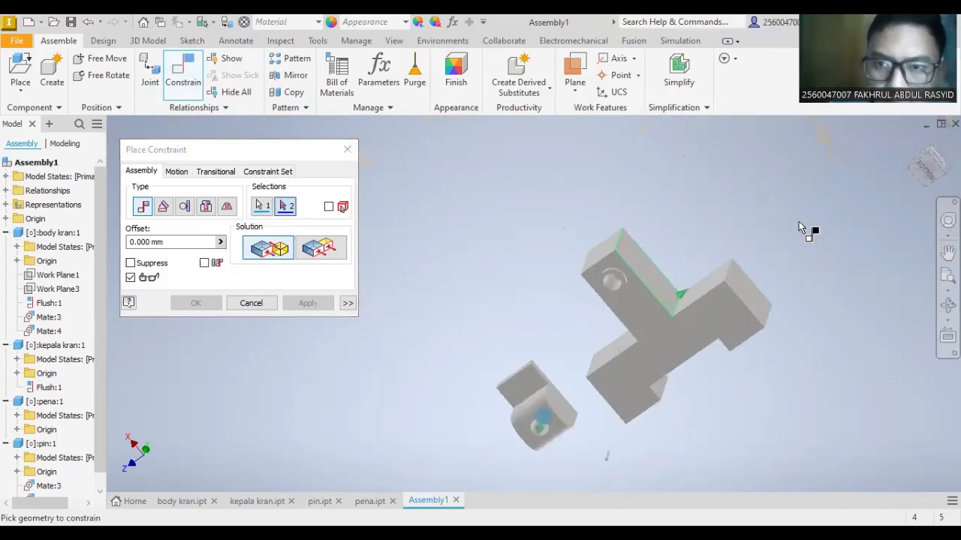
pyautogui.click(917, 177)
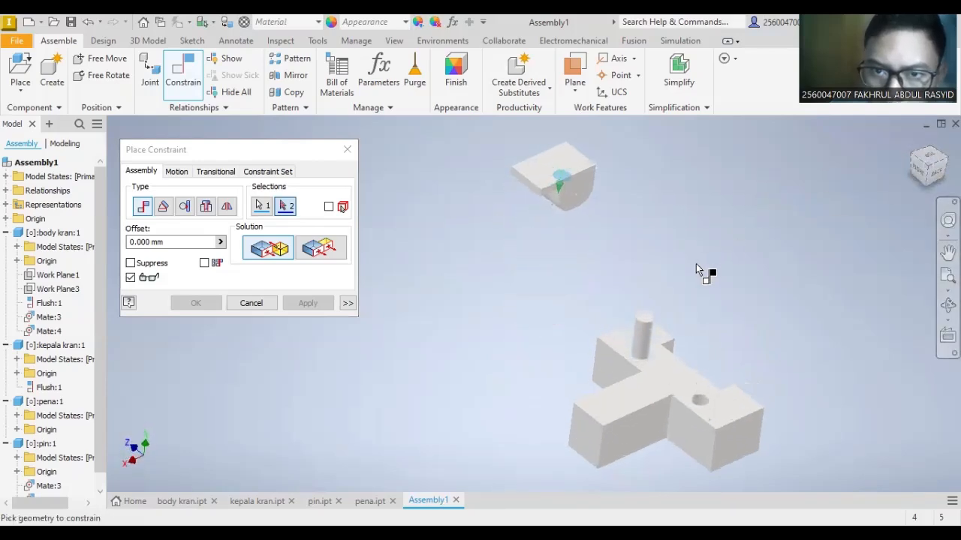
pyautogui.scroll(3, 690, 277)
pyautogui.click(599, 375)
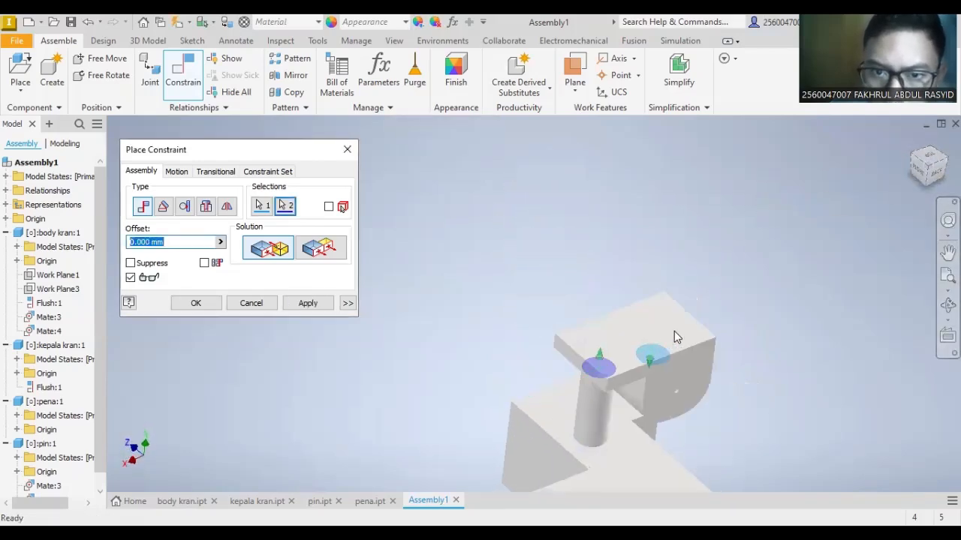
pyautogui.click(205, 300)
# - Test the new mate by moving the kepala kran sideways and upward, and undo the upward move
pyautogui.moveTo(655, 354); pyautogui.dragTo(557, 353)
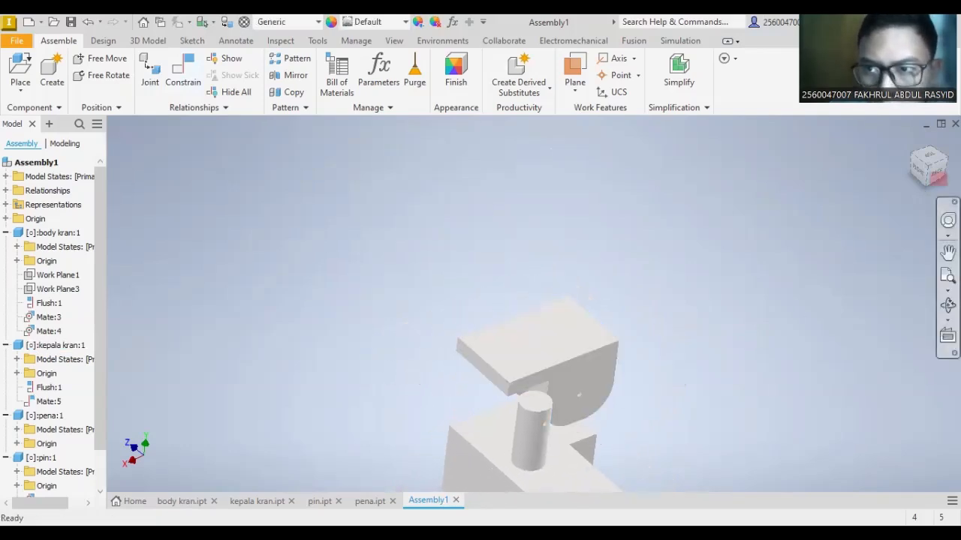
pyautogui.keyDown('shift'); pyautogui.moveTo(557, 353); pyautogui.dragTo(557, 289, button='middle'); pyautogui.keyUp('shift')
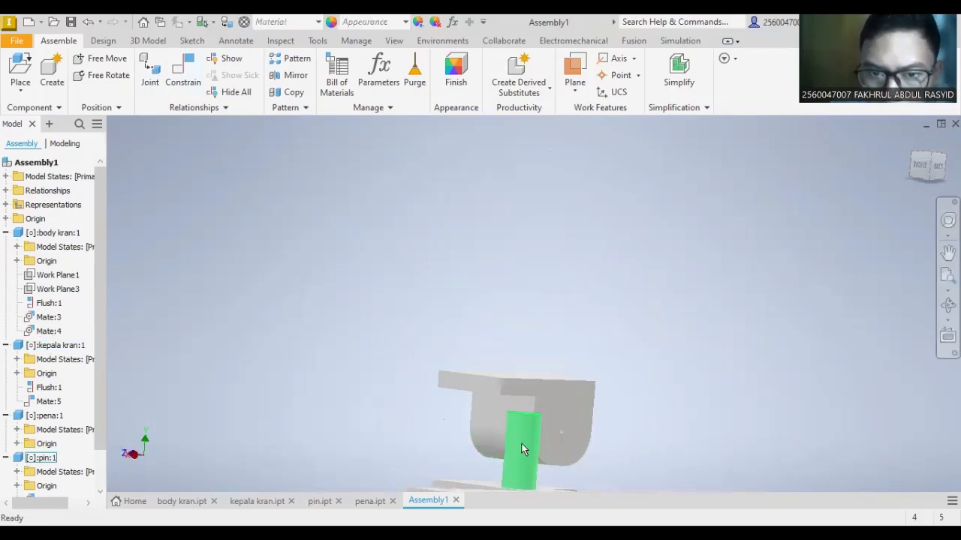
pyautogui.moveTo(521, 451); pyautogui.dragTo(573, 440, button='middle')
pyautogui.moveTo(929, 182)
pyautogui.mouseDown()
pyautogui.moveTo(955, 181)
pyautogui.moveTo(937, 184)
pyautogui.mouseUp()
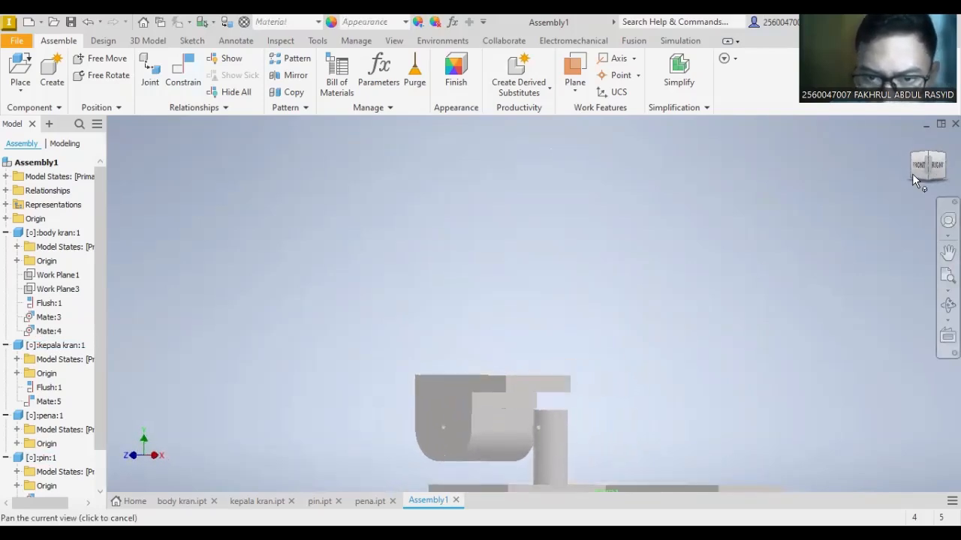
pyautogui.moveTo(521, 429); pyautogui.dragTo(523, 323)
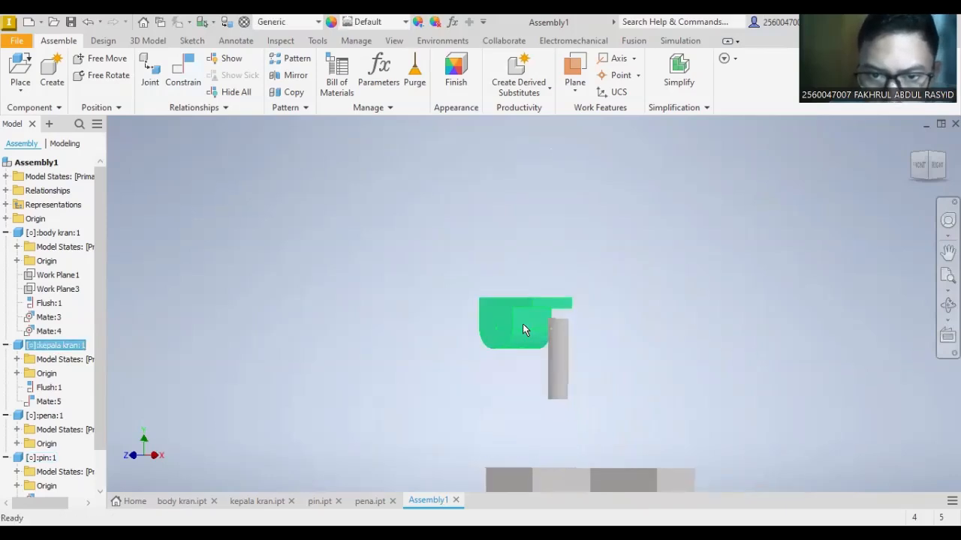
pyautogui.click(647, 315)
pyautogui.hotkey('ctrl', 'z')
pyautogui.hotkey('ctrl', 'z')
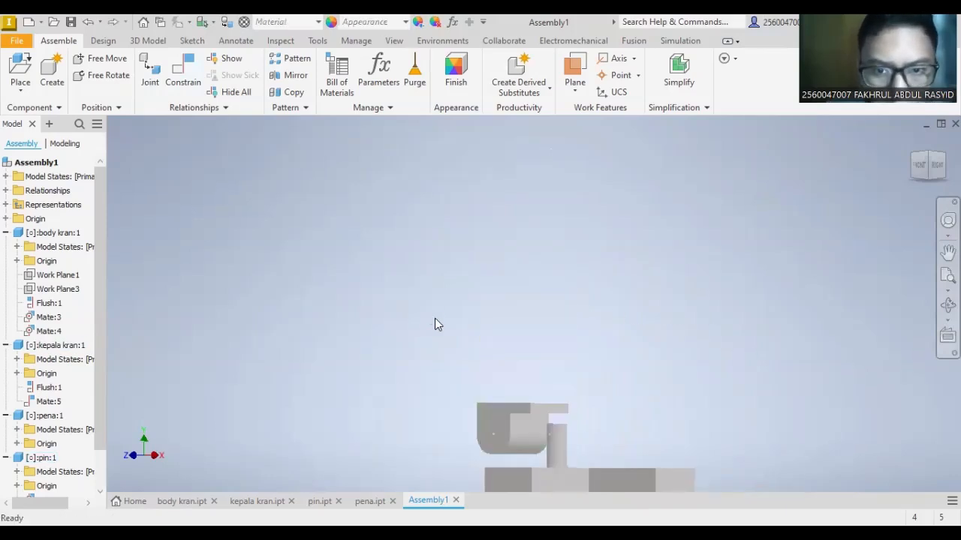
# - Lift the kepala kran once more, undo the test moves, and shift it horizontally
pyautogui.moveTo(507, 428); pyautogui.dragTo(508, 362)
pyautogui.hotkey('ctrl', 'z')
pyautogui.hotkey('ctrl', 'z')
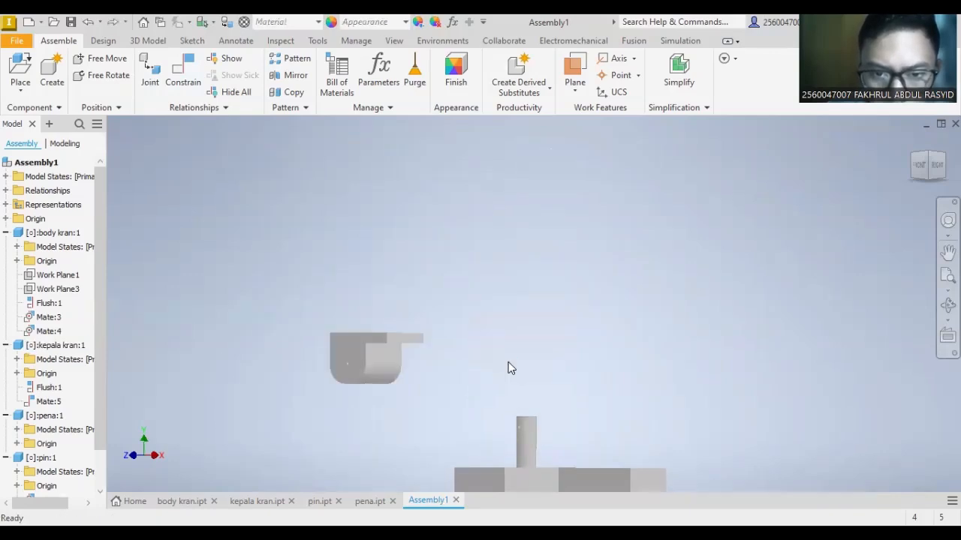
pyautogui.moveTo(390, 368); pyautogui.dragTo(578, 353)
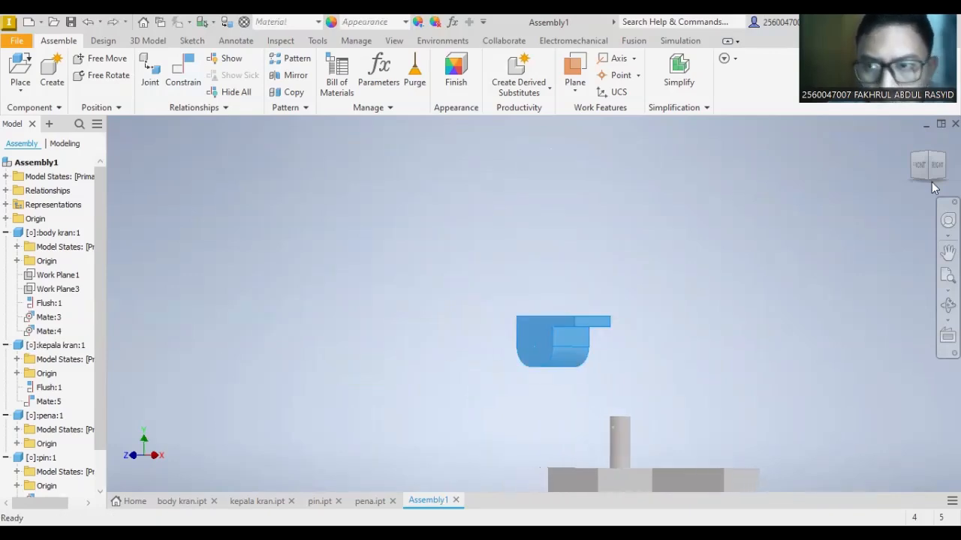
# - Try an Insert constraint with opposed solution and 0 mm offset between the kepala kran's hole edge and the pin's top edge
pyautogui.click(934, 187)
pyautogui.click(923, 169)
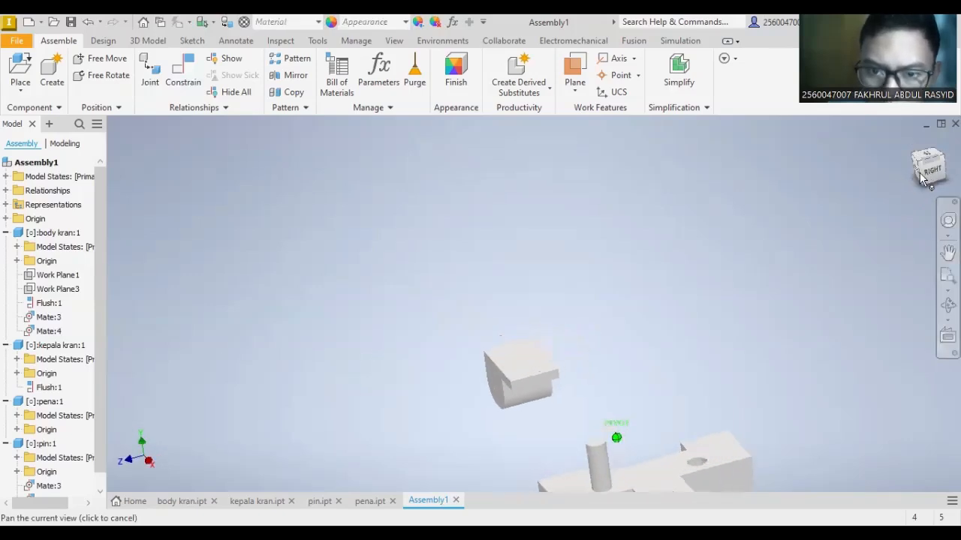
pyautogui.scroll(-5, 645, 364)
pyautogui.scroll(6, 626, 388)
pyautogui.moveTo(626, 388); pyautogui.dragTo(645, 281, button='middle')
pyautogui.scroll(-6, 591, 333)
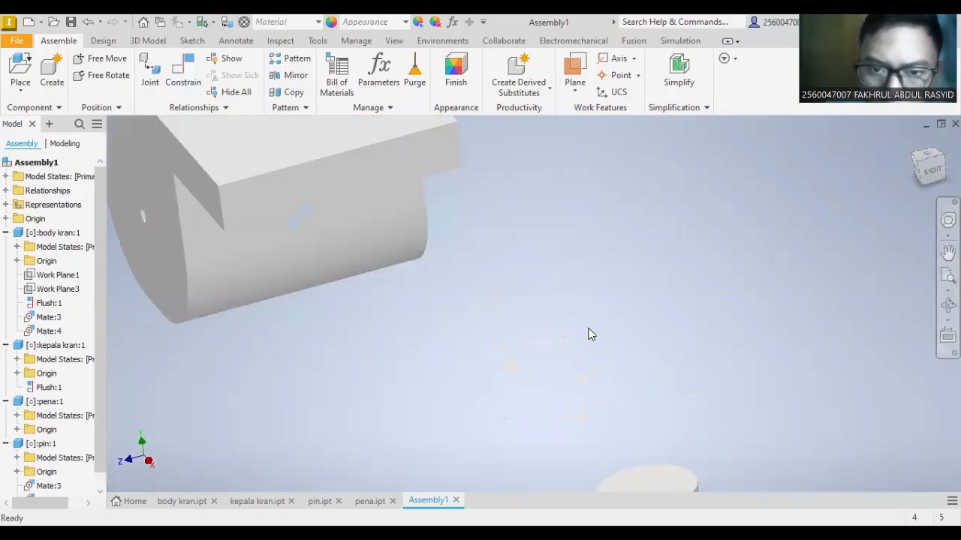
pyautogui.scroll(5, 590, 334)
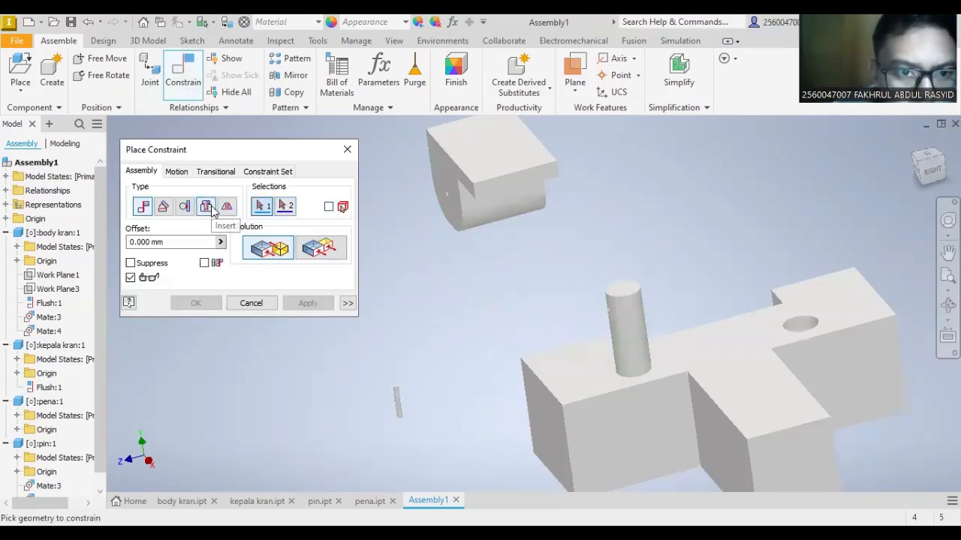
pyautogui.click(207, 207)
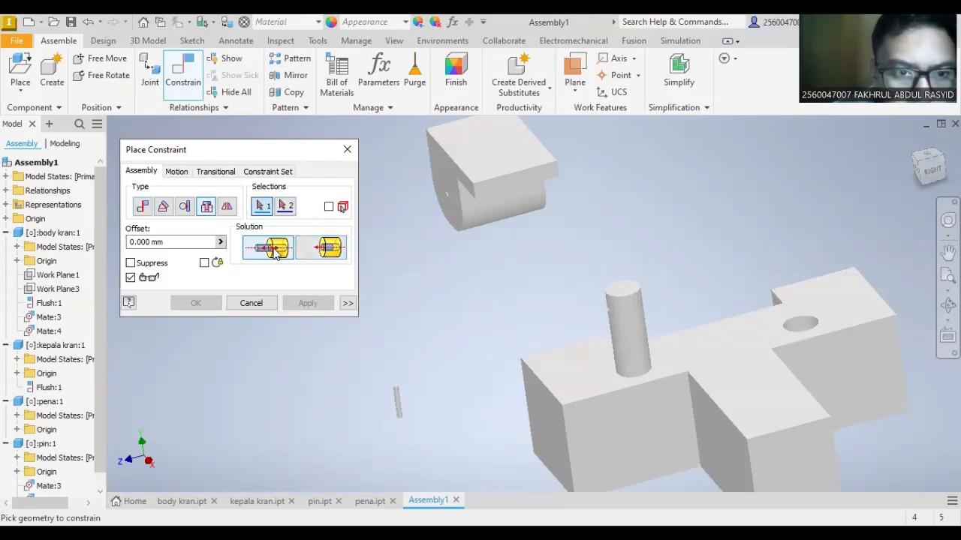
pyautogui.click(933, 172)
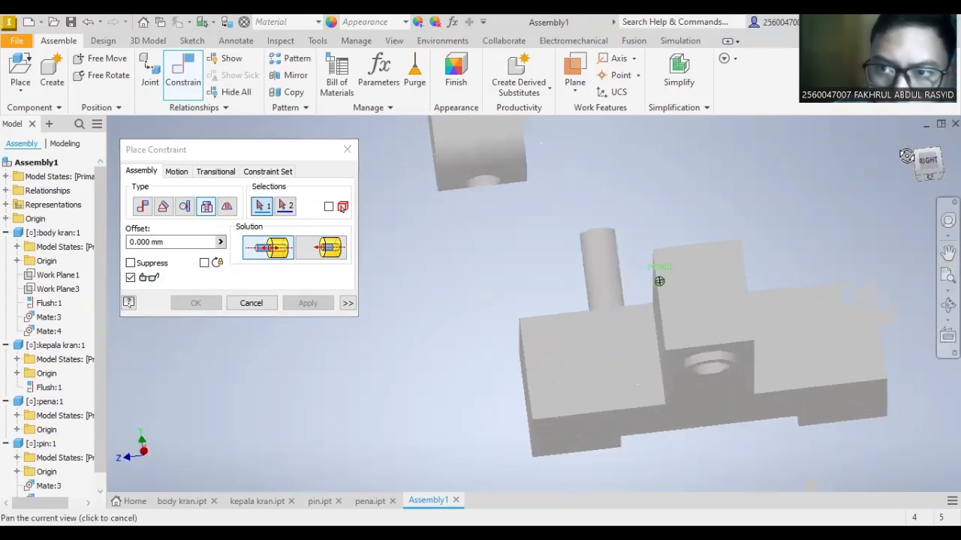
pyautogui.click(493, 198)
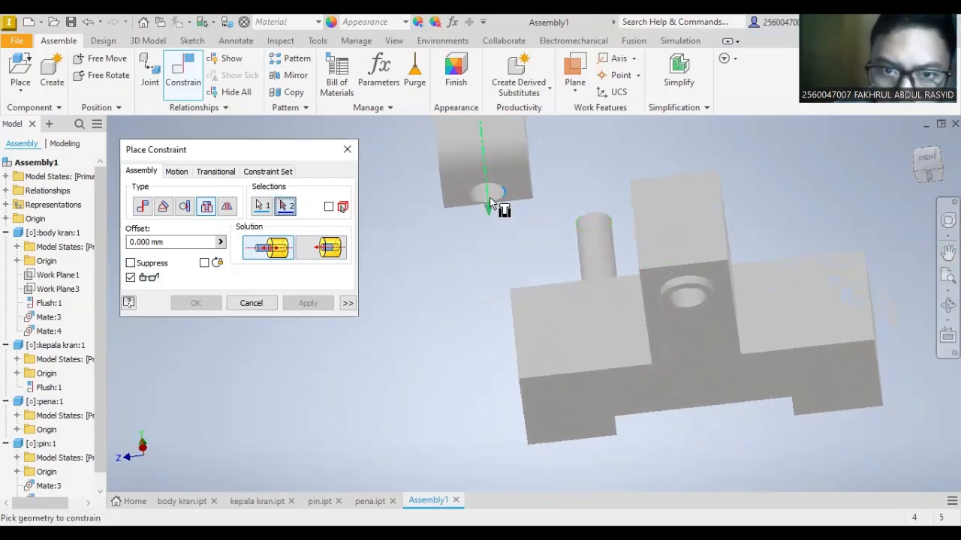
pyautogui.click(271, 207)
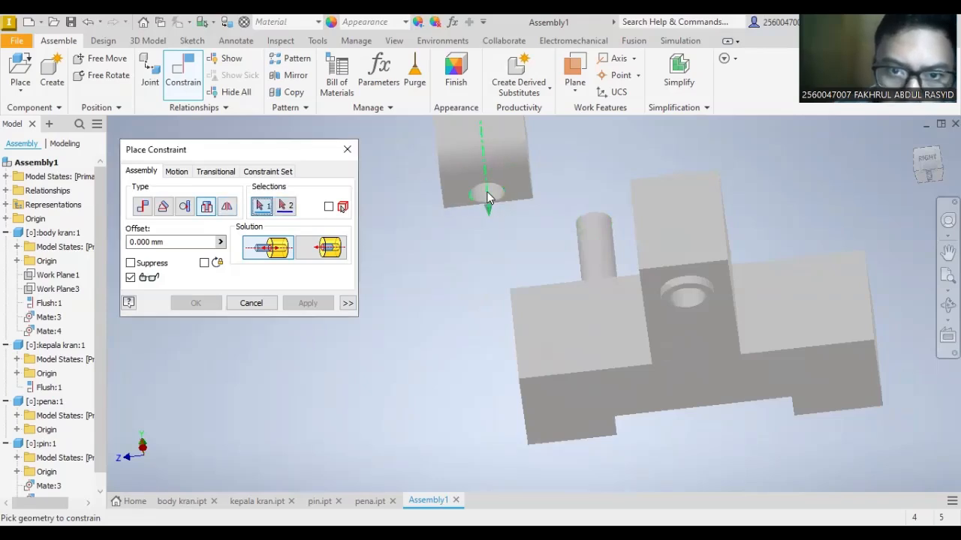
pyautogui.click(487, 198)
pyautogui.click(601, 243)
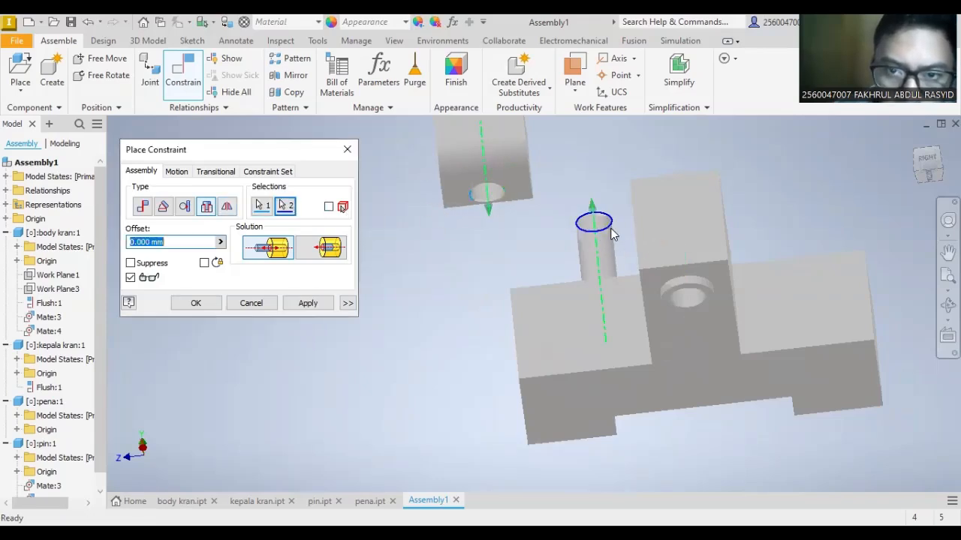
pyautogui.click(314, 302)
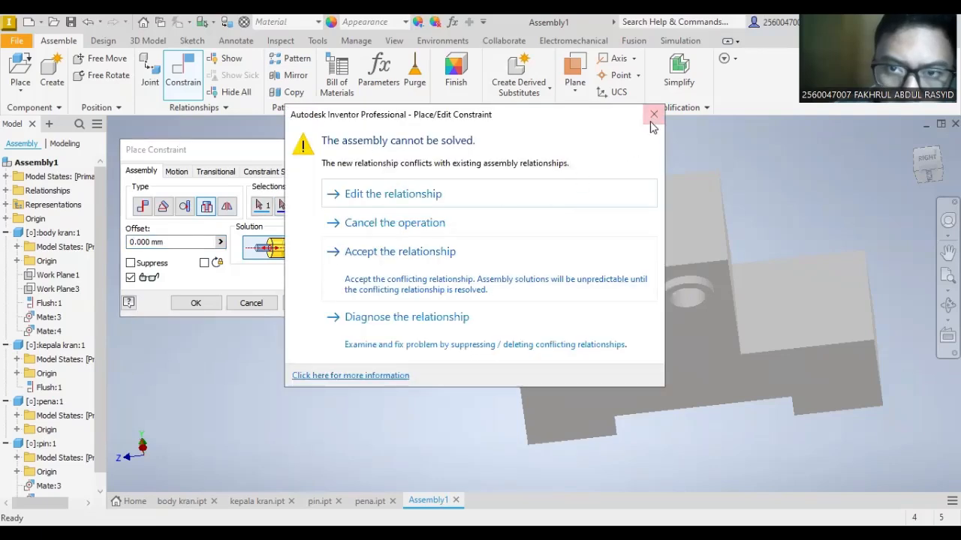
pyautogui.click(459, 219)
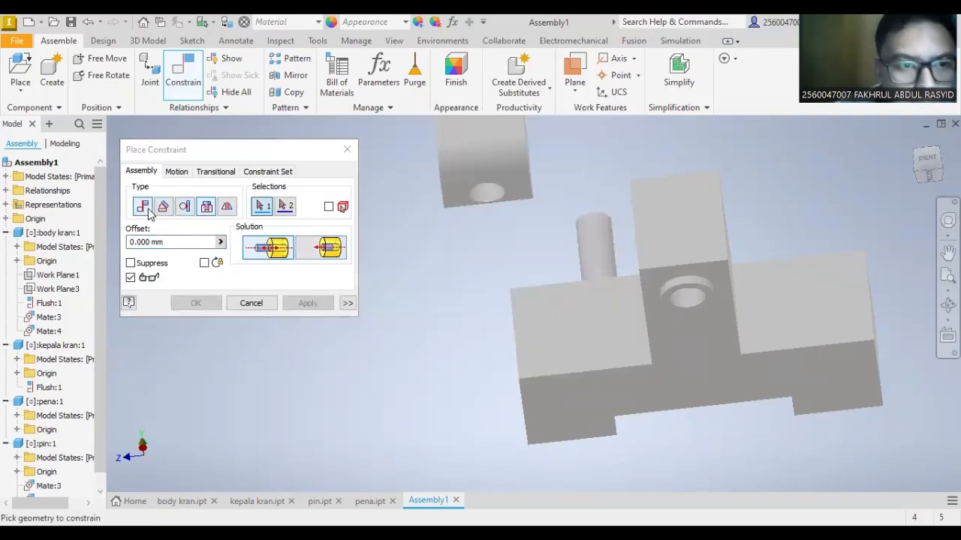
# - Try to mate the kepala kran's hole axis with the pin's axis at 0 mm offset, and cancel without applying it
pyautogui.click(148, 208)
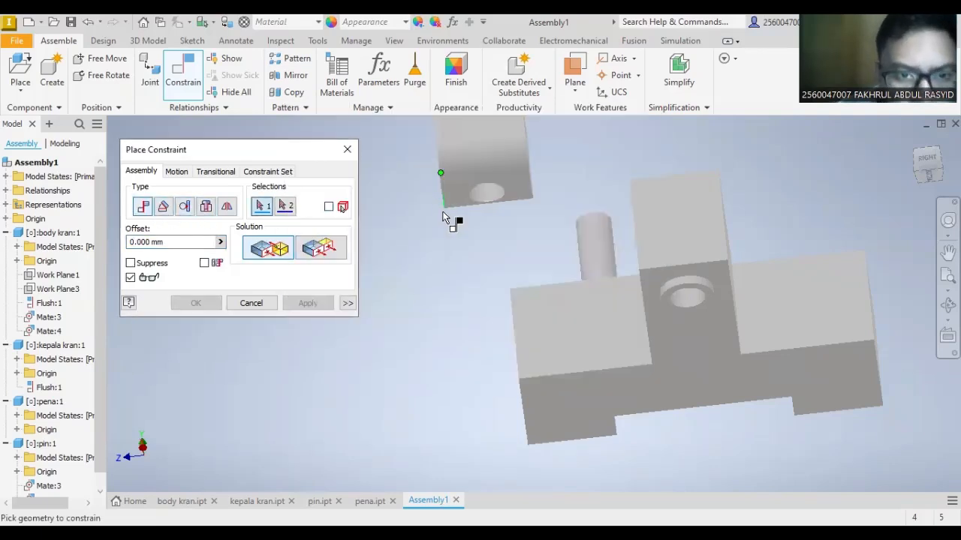
pyautogui.click(488, 196)
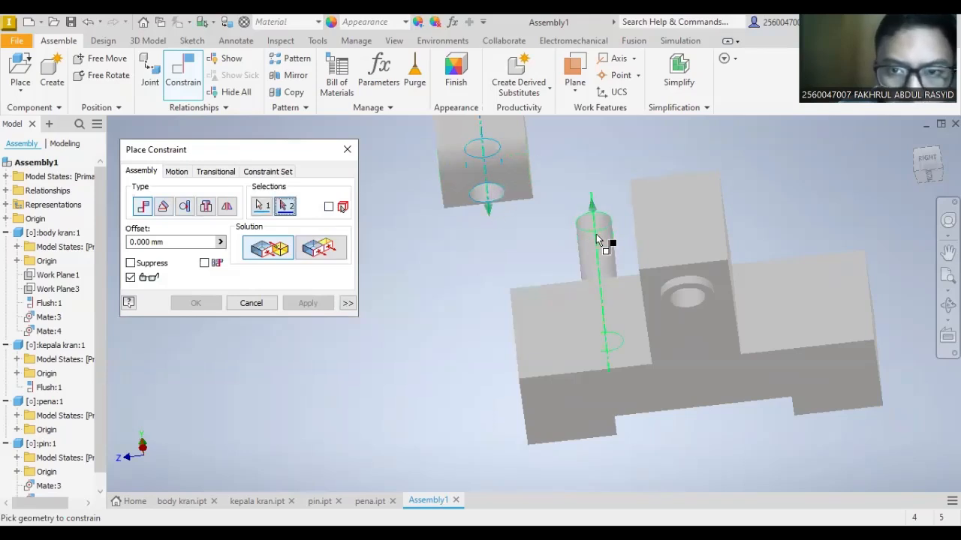
pyautogui.click(596, 235)
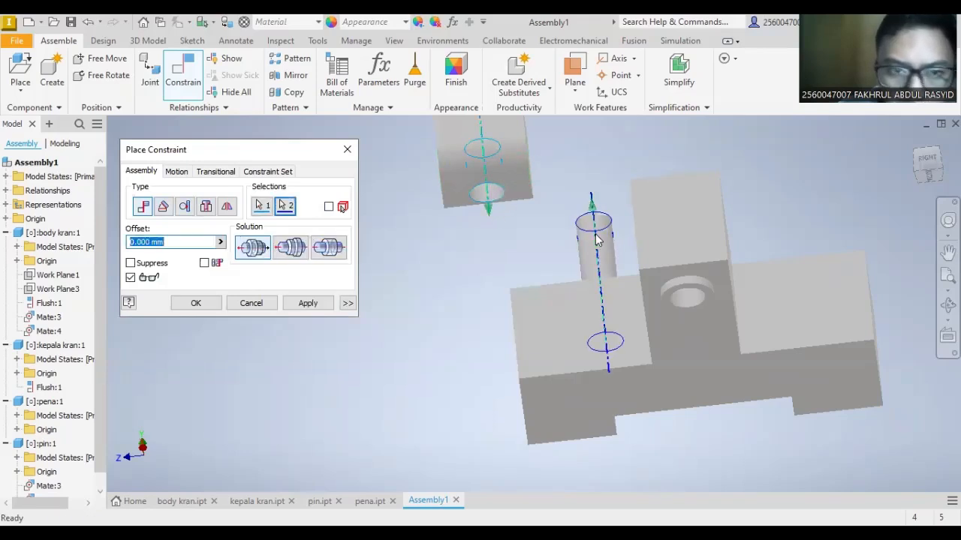
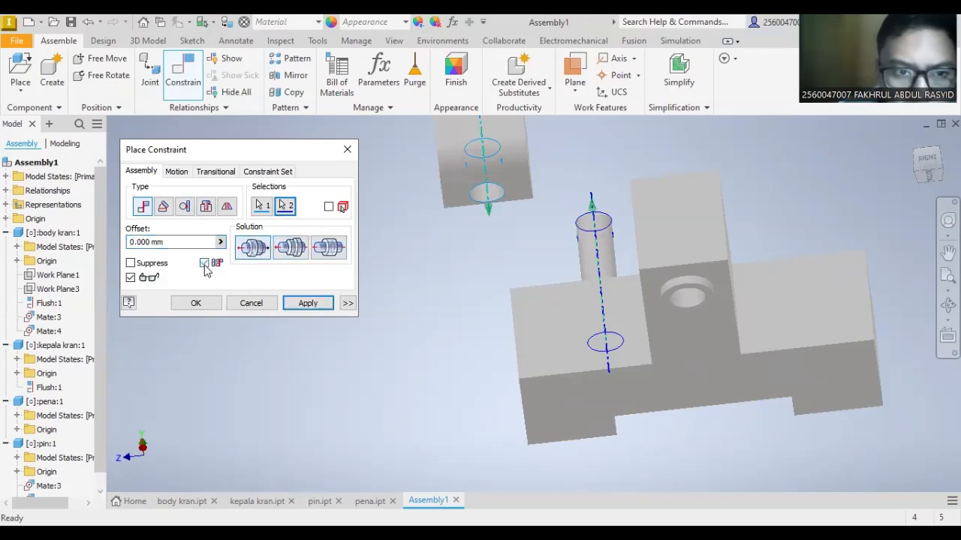
pyautogui.click(185, 208)
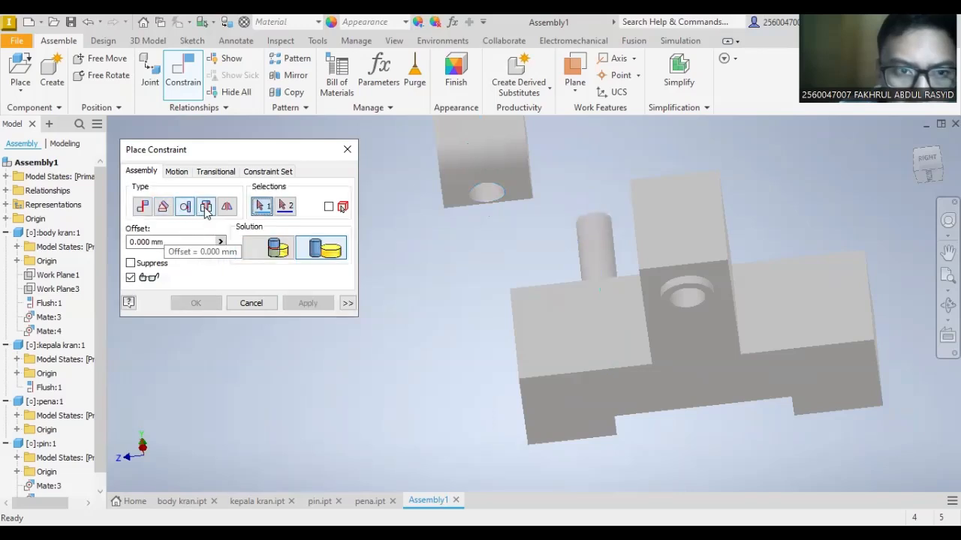
pyautogui.click(206, 211)
pyautogui.click(228, 209)
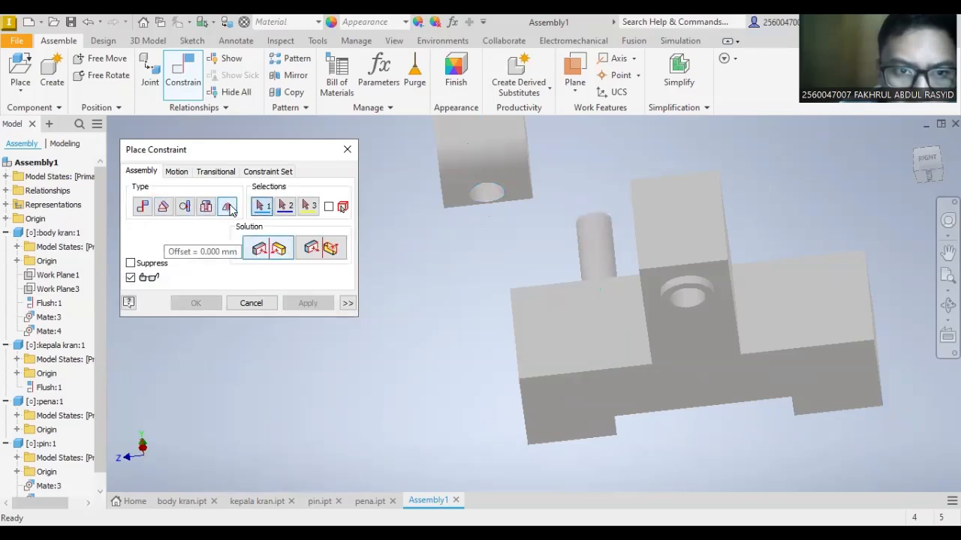
pyautogui.click(143, 208)
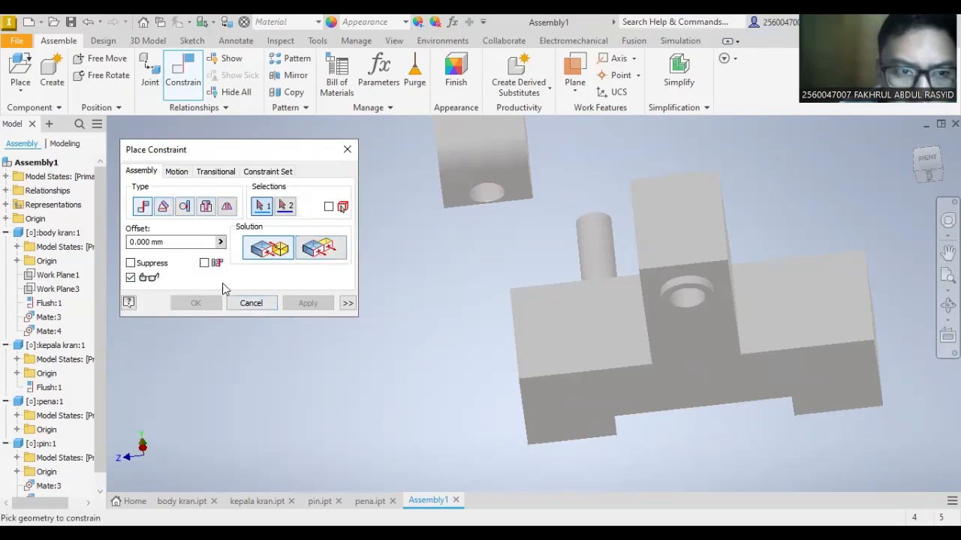
pyautogui.click(253, 304)
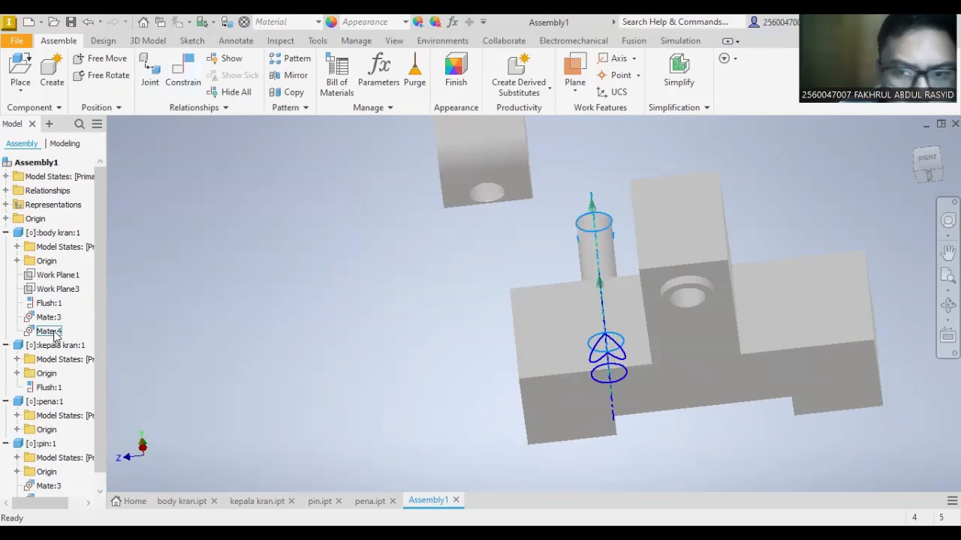
# - Delete the Mate:4 constraint between the body kran and the pin
pyautogui.rightClick(54, 331)
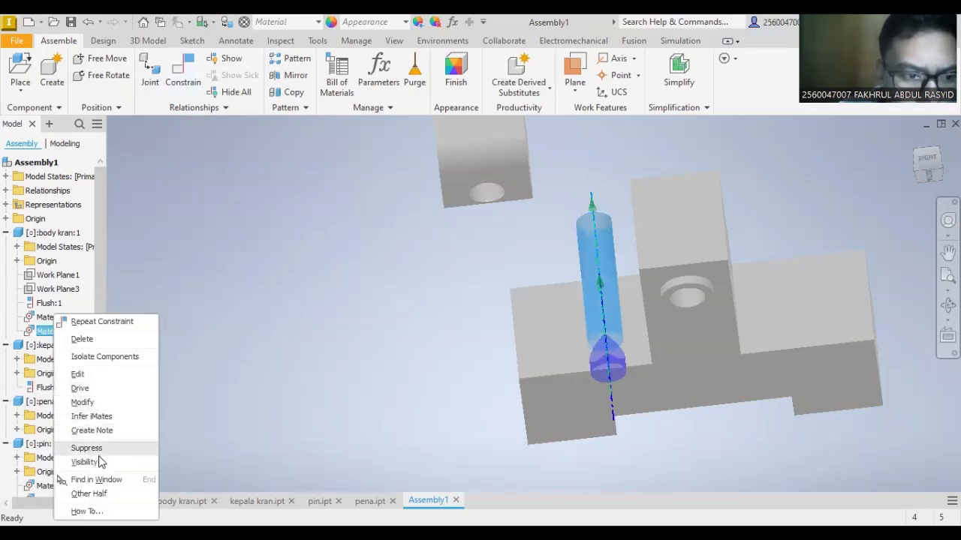
pyautogui.click(82, 339)
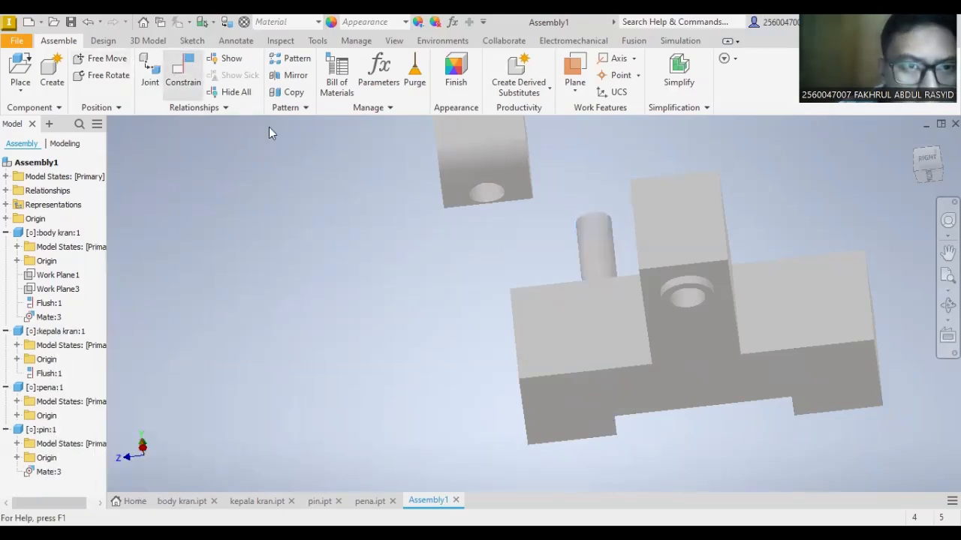
# - Mate the kepala kran's hole axis with the pin's axis at 0 mm offset, accepting the conflicting relationship
pyautogui.click(485, 193)
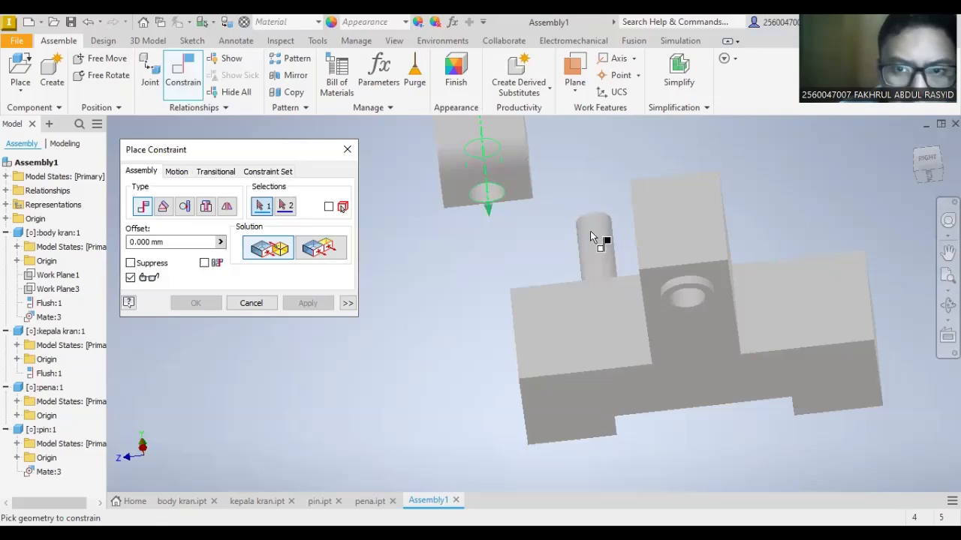
pyautogui.click(592, 240)
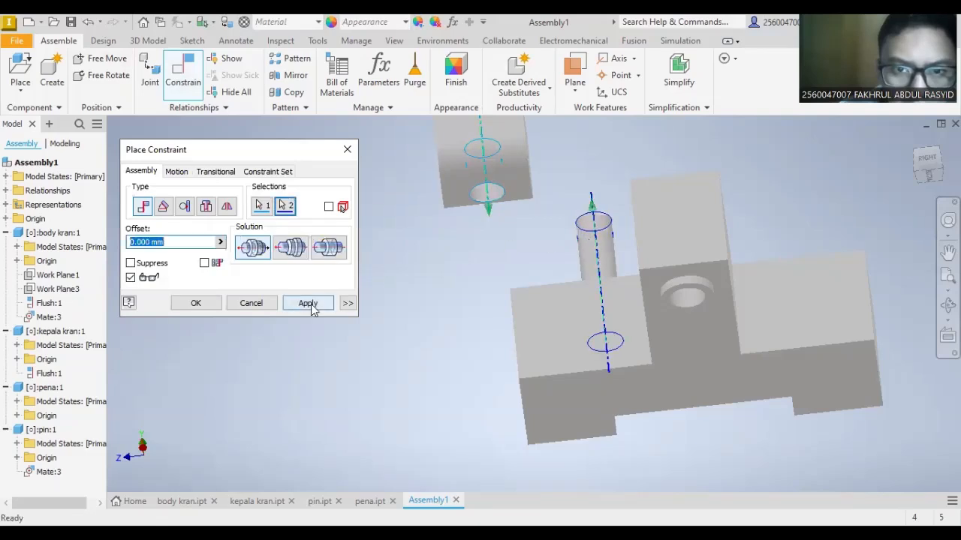
pyautogui.click(311, 304)
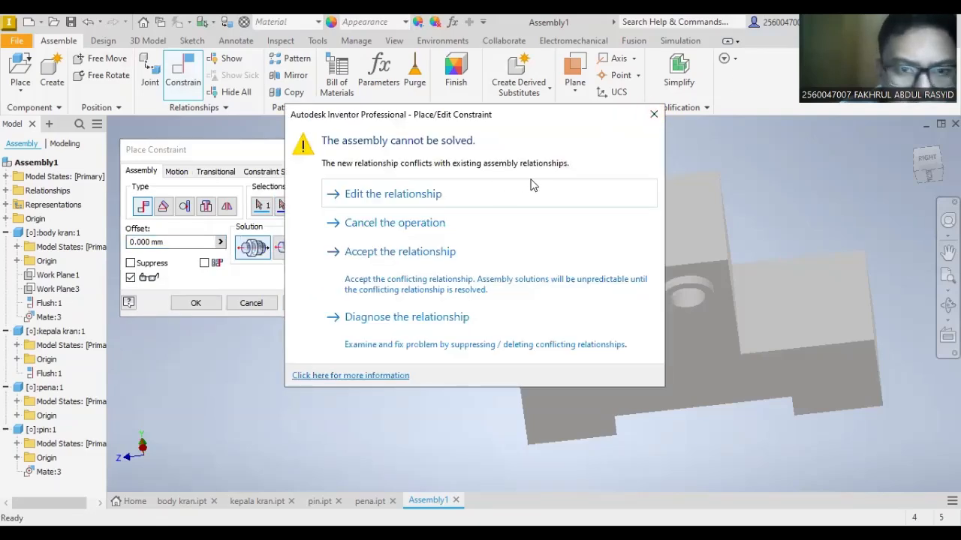
pyautogui.click(405, 252)
pyautogui.press('Escape')
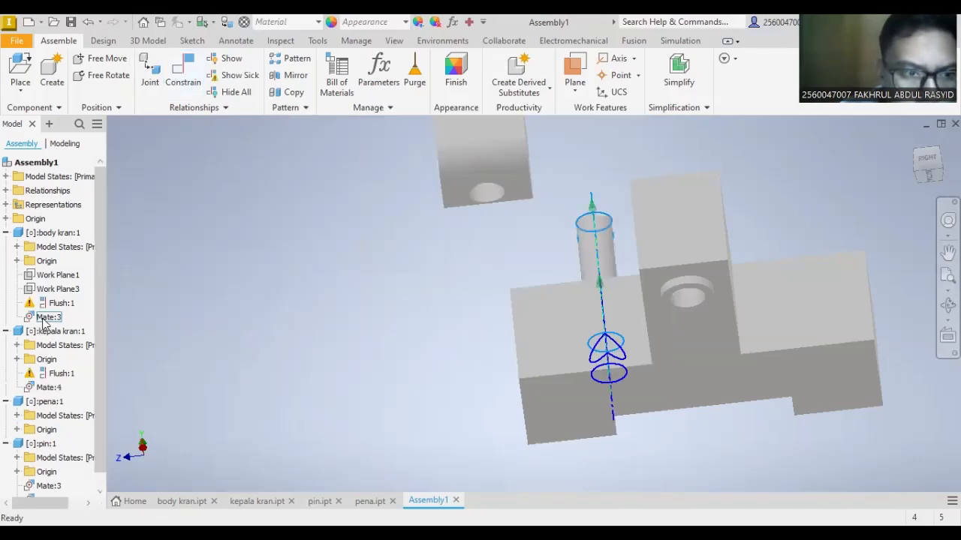
# - Inspect the conflicting Flush:1 constraint and delete the axis mate between the kepala kran's hole and the pin
pyautogui.click(63, 303)
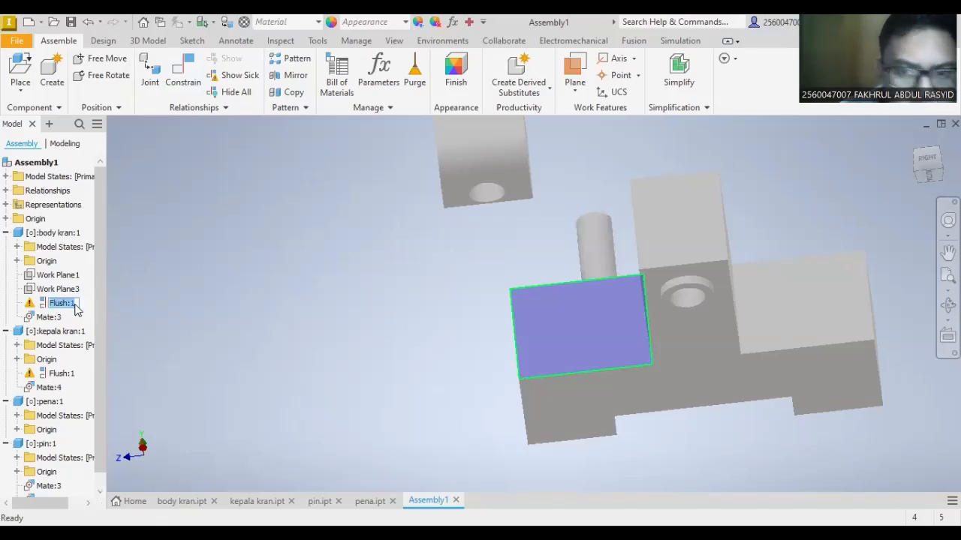
pyautogui.click(258, 296)
pyautogui.moveTo(572, 253); pyautogui.dragTo(575, 309, button='middle')
pyautogui.keyDown('shift'); pyautogui.moveTo(930, 173); pyautogui.dragTo(938, 208, button='middle'); pyautogui.keyUp('shift')
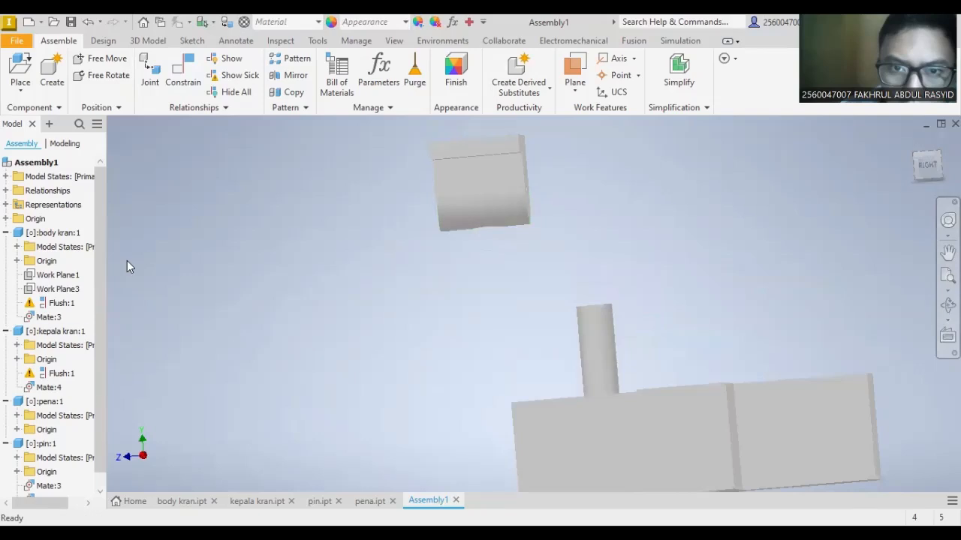
pyautogui.rightClick(53, 388)
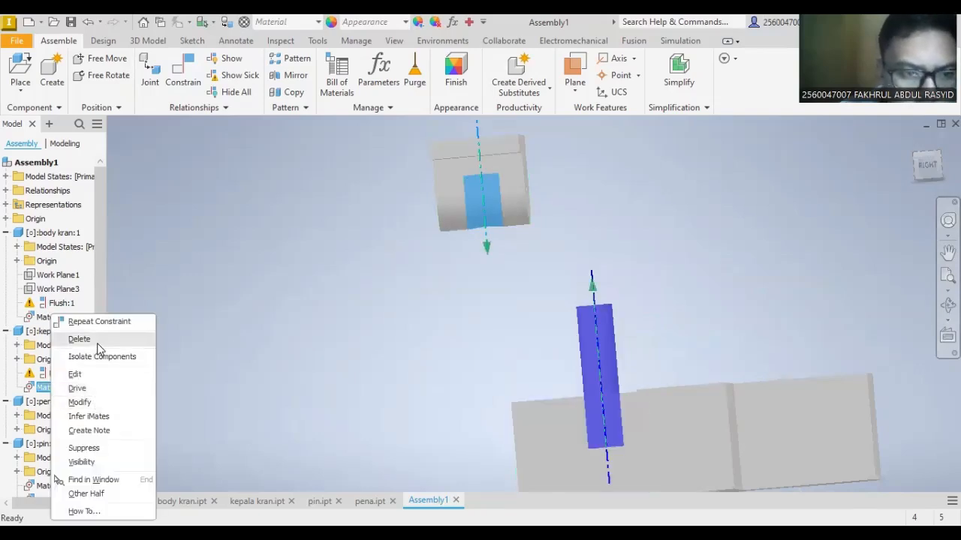
pyautogui.click(97, 342)
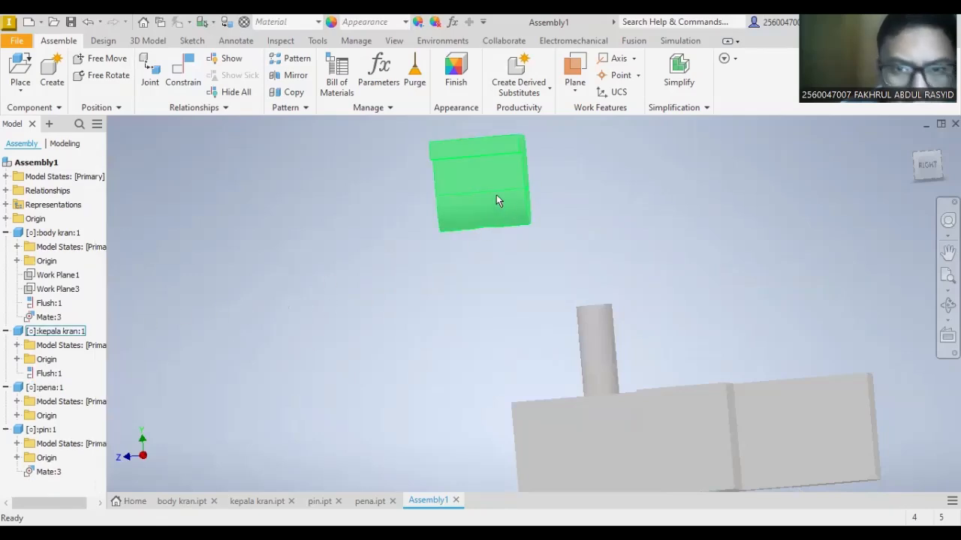
# - Delete the Flush:1 constraint between the kepala kran's narrow front face and the body kran's side face
pyautogui.moveTo(917, 186)
pyautogui.keyDown('shift'); pyautogui.mouseDown(button='middle')
pyautogui.moveTo(917, 262)
pyautogui.moveTo(908, 238)
pyautogui.mouseUp(button='middle'); pyautogui.keyUp('shift')
pyautogui.keyDown('shift'); pyautogui.moveTo(585, 215); pyautogui.dragTo(585, 230, button='middle'); pyautogui.keyUp('shift')
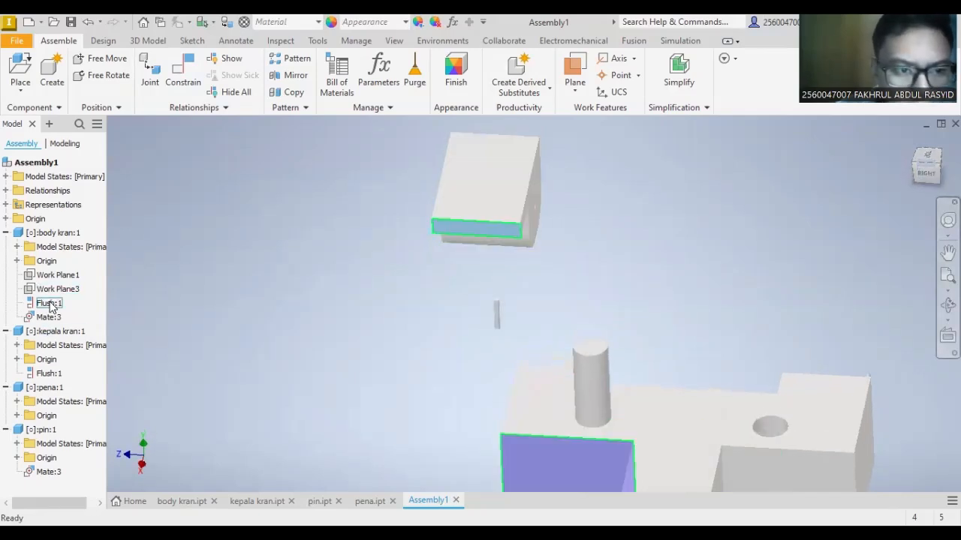
pyautogui.click(49, 304)
pyautogui.click(50, 307)
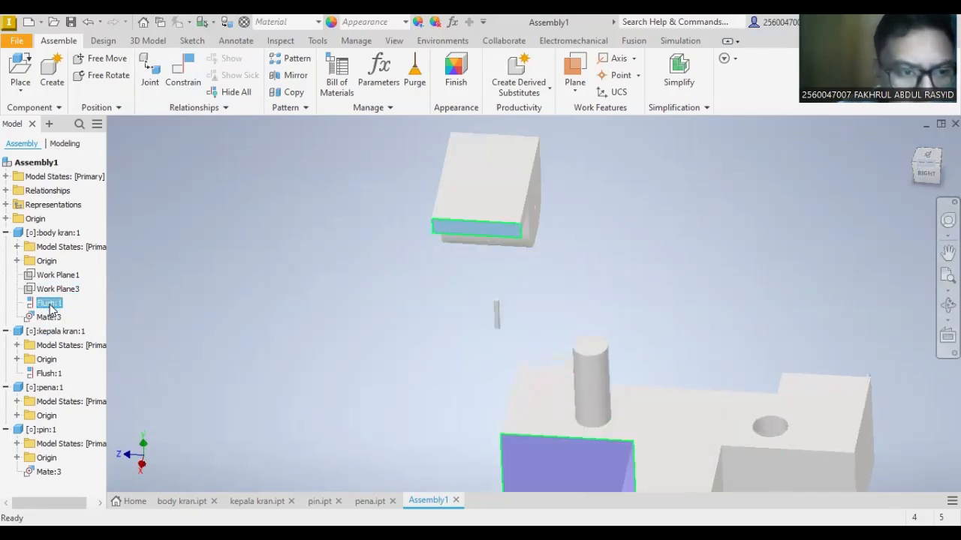
pyautogui.press('c')
pyautogui.rightClick(50, 307)
pyautogui.click(251, 306)
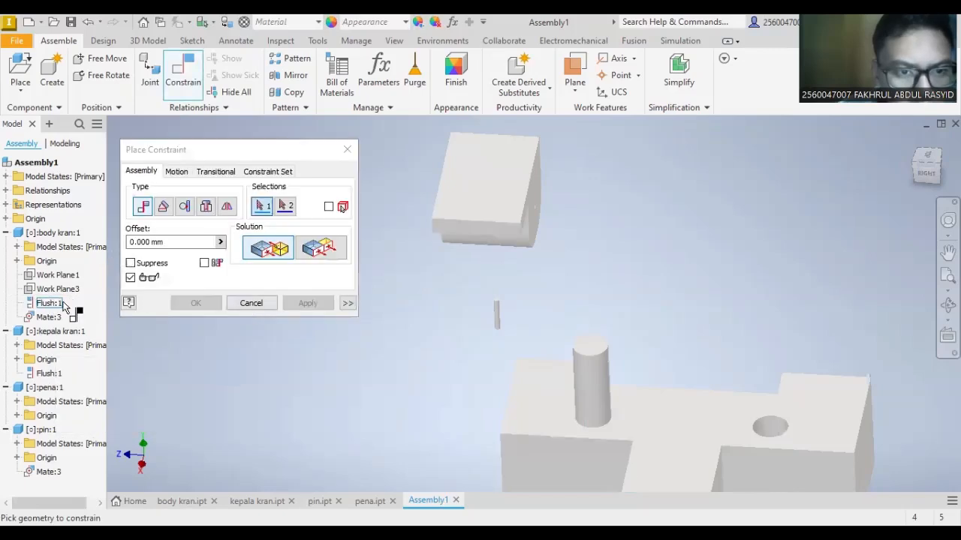
pyautogui.rightClick(57, 304)
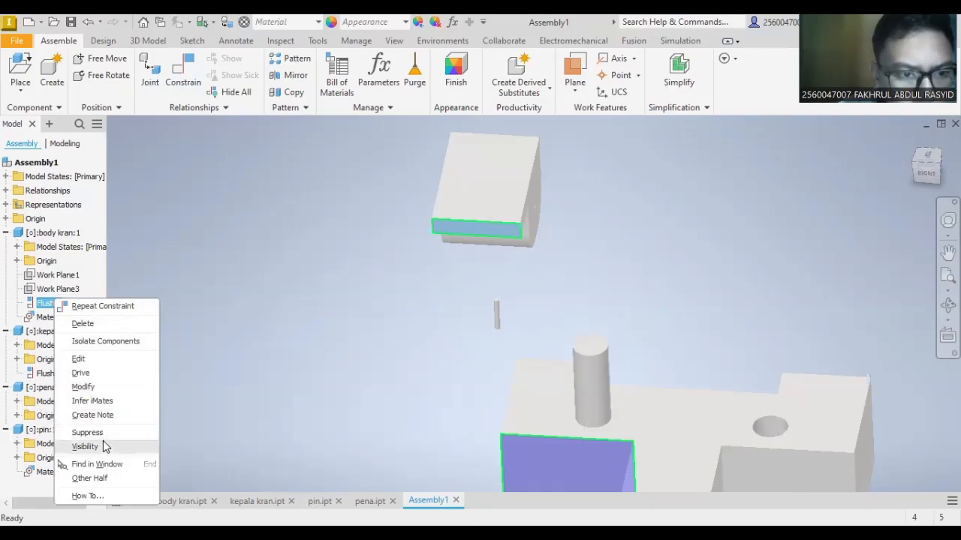
pyautogui.click(100, 325)
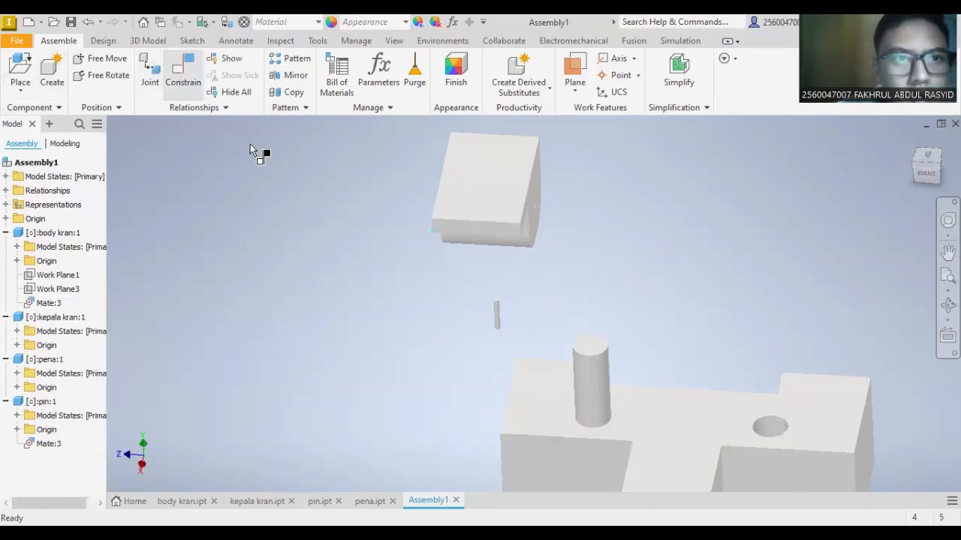
# - Mate the kepala kran's hole axis with the pin's axis at 0 mm offset and slide the kepala kran down the pin
pyautogui.click(926, 175)
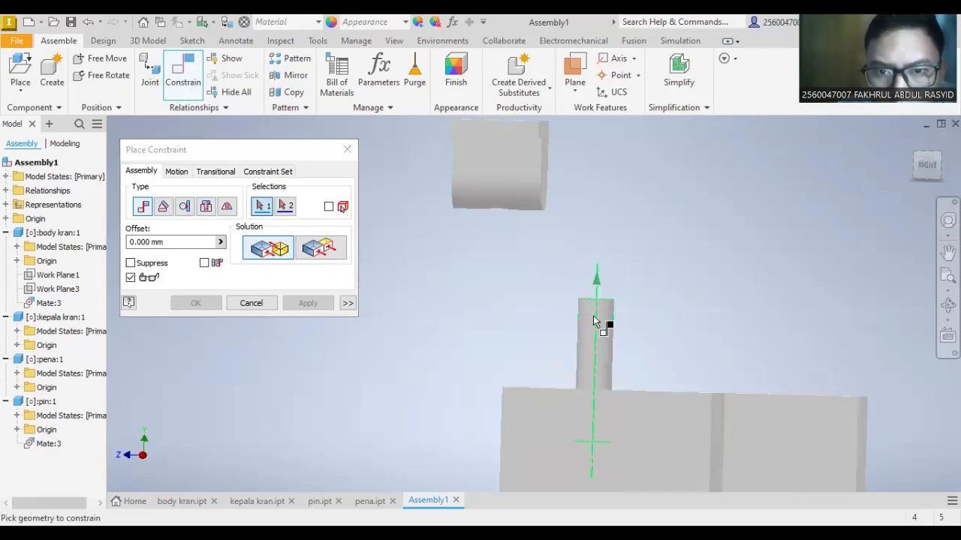
pyautogui.click(921, 172)
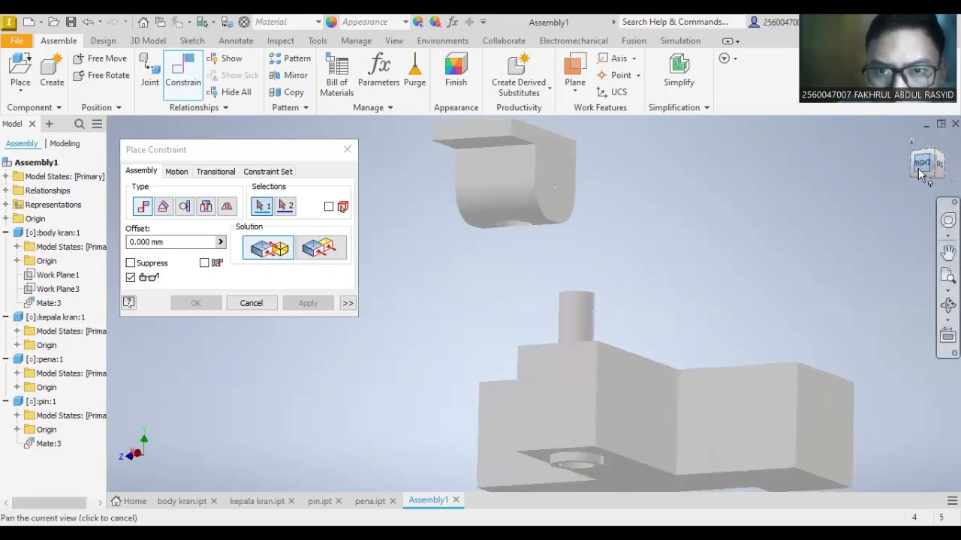
pyautogui.moveTo(929, 174); pyautogui.dragTo(927, 162)
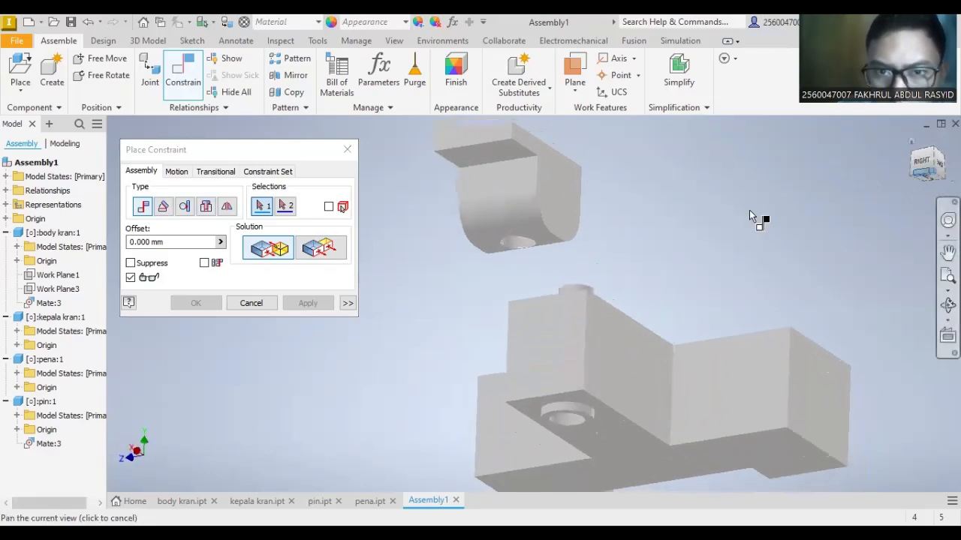
pyautogui.click(516, 255)
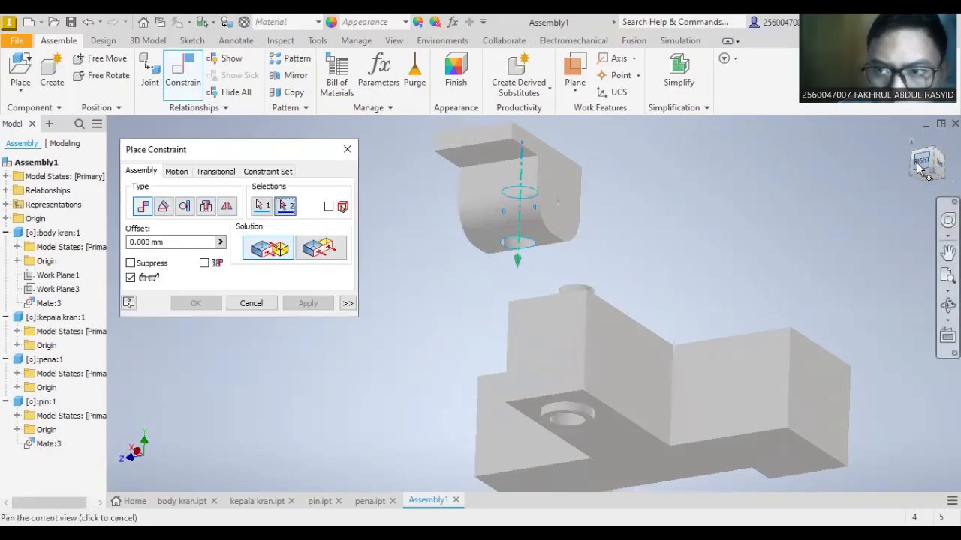
pyautogui.click(579, 316)
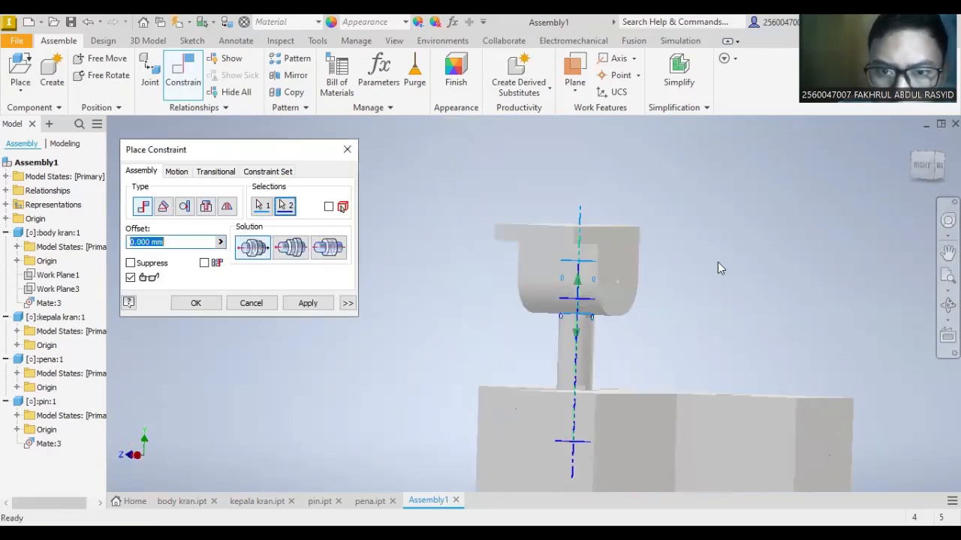
pyautogui.click(303, 306)
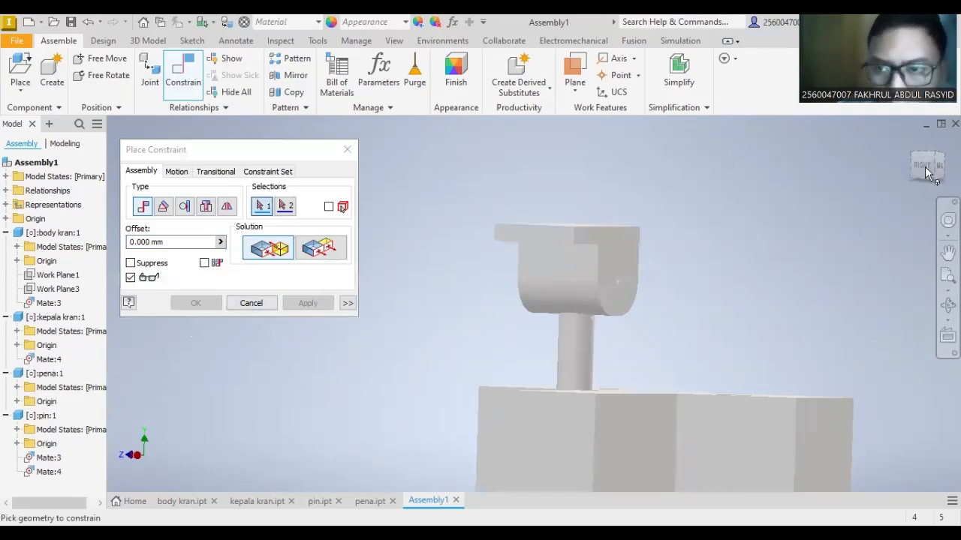
pyautogui.press('Escape')
pyautogui.moveTo(925, 173); pyautogui.dragTo(926, 185)
pyautogui.moveTo(582, 255); pyautogui.dragTo(621, 338)
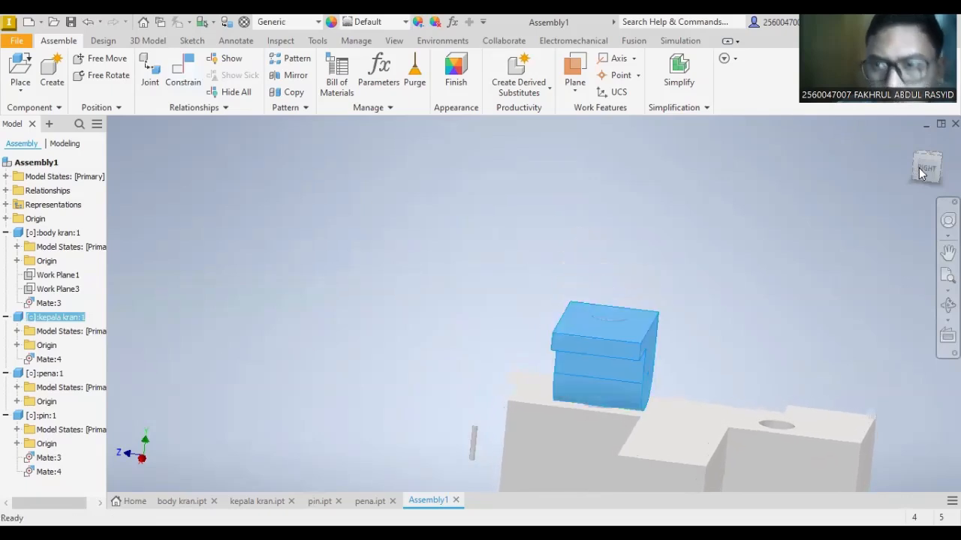
# - Delete the loose pena component floating beside the body kran from the assembly
pyautogui.click(945, 176)
pyautogui.moveTo(658, 427)
pyautogui.keyDown('shift'); pyautogui.mouseDown(button='middle')
pyautogui.moveTo(601, 425)
pyautogui.moveTo(698, 420)
pyautogui.moveTo(720, 458)
pyautogui.moveTo(781, 300)
pyautogui.mouseUp(button='middle'); pyautogui.keyUp('shift')
pyautogui.scroll(4, 800, 269)
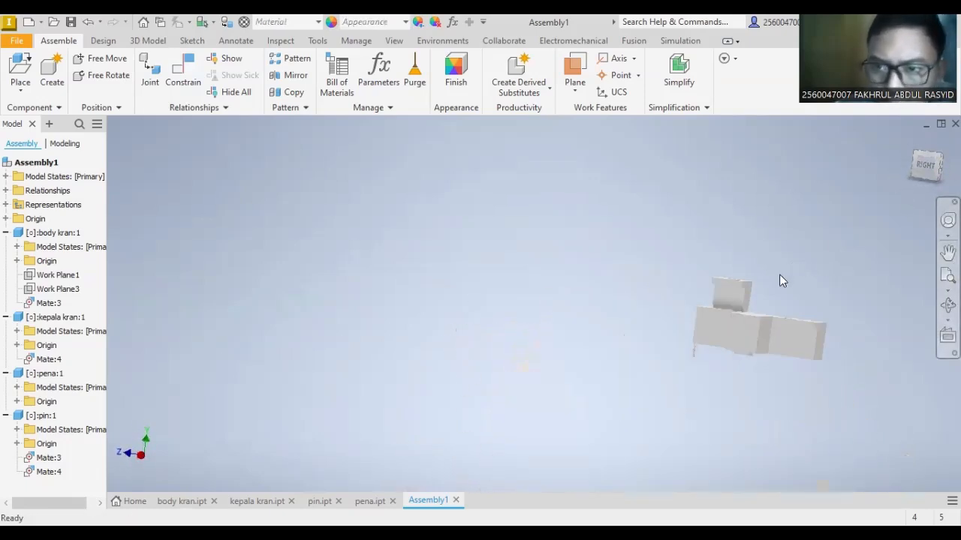
pyautogui.moveTo(917, 176)
pyautogui.mouseDown()
pyautogui.moveTo(920, 233)
pyautogui.moveTo(923, 212)
pyautogui.mouseUp()
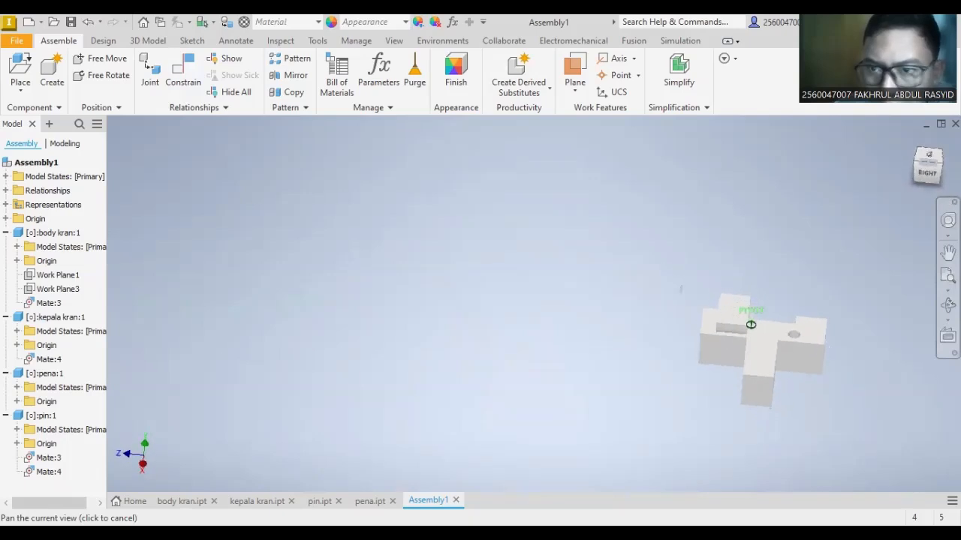
pyautogui.keyDown('shift'); pyautogui.moveTo(873, 213); pyautogui.dragTo(865, 188, button='middle'); pyautogui.keyUp('shift')
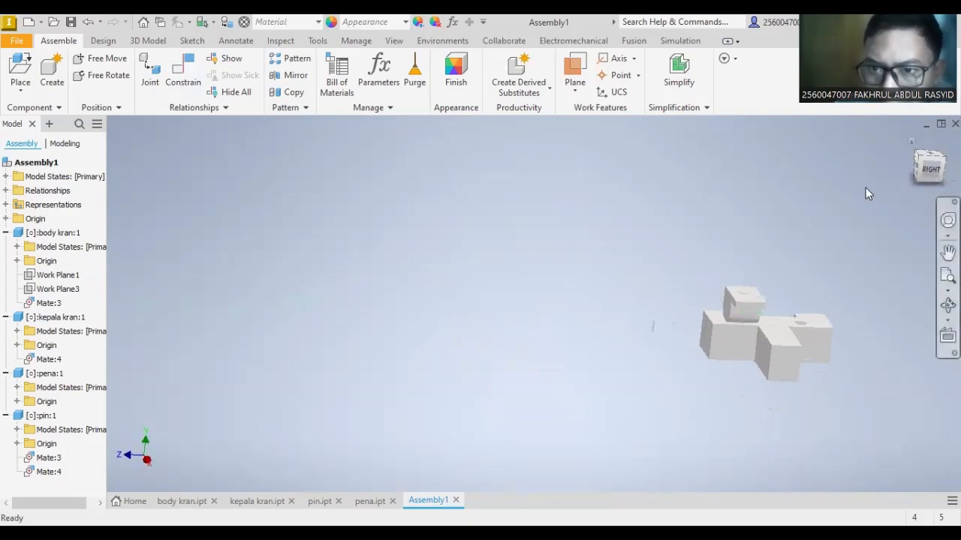
pyautogui.click(664, 343)
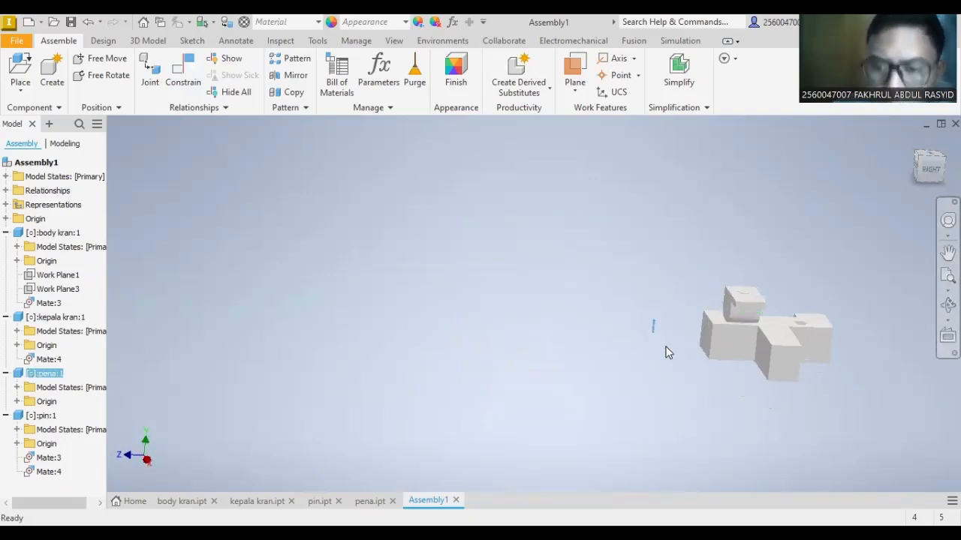
pyautogui.press('Delete')
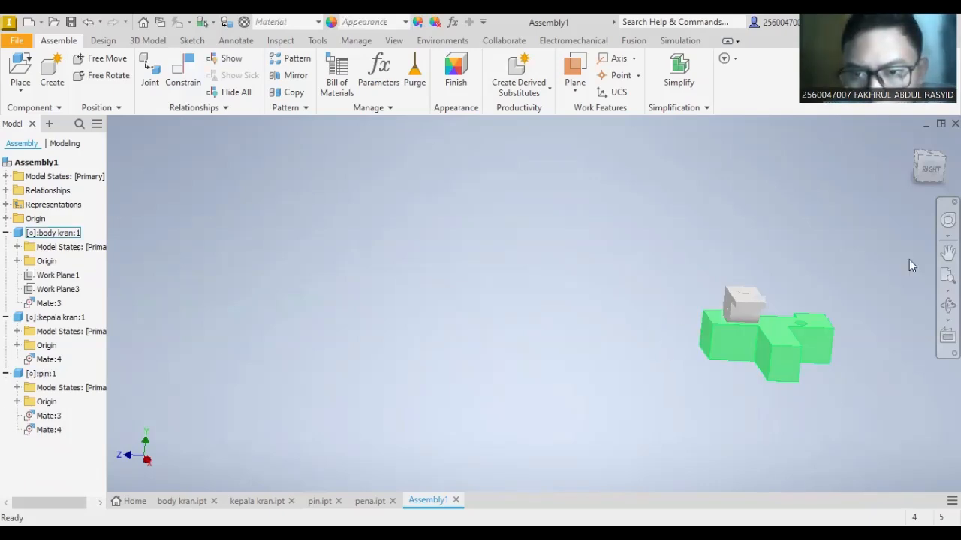
# - Raise the kepala kran along the pin's axis until it stands clear above the pin's top face
pyautogui.scroll(2, 781, 342)
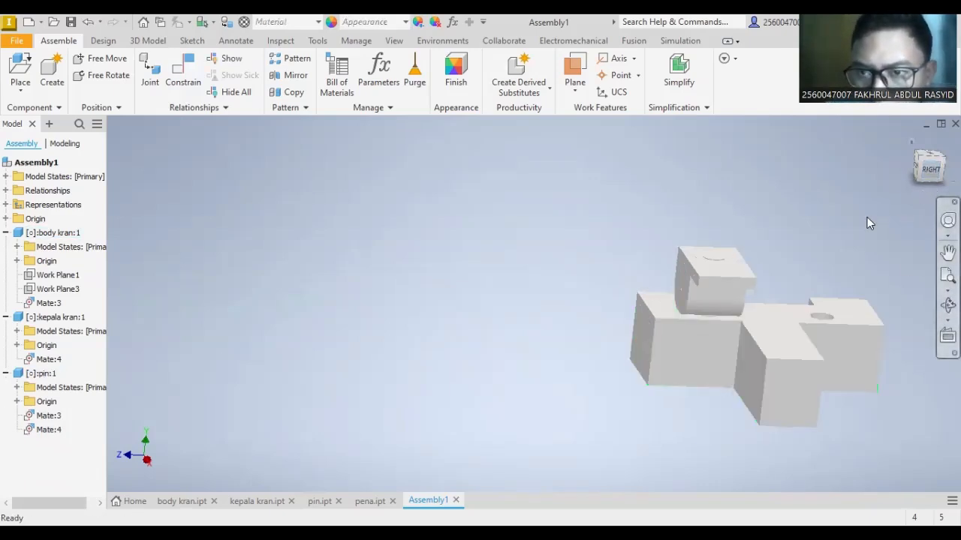
pyautogui.moveTo(847, 272); pyautogui.dragTo(743, 263, button='middle')
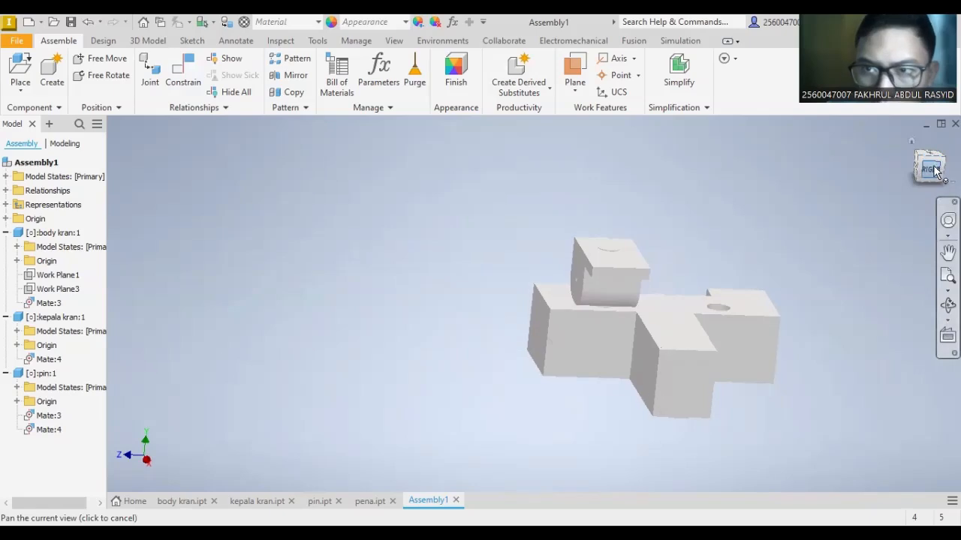
pyautogui.click(930, 170)
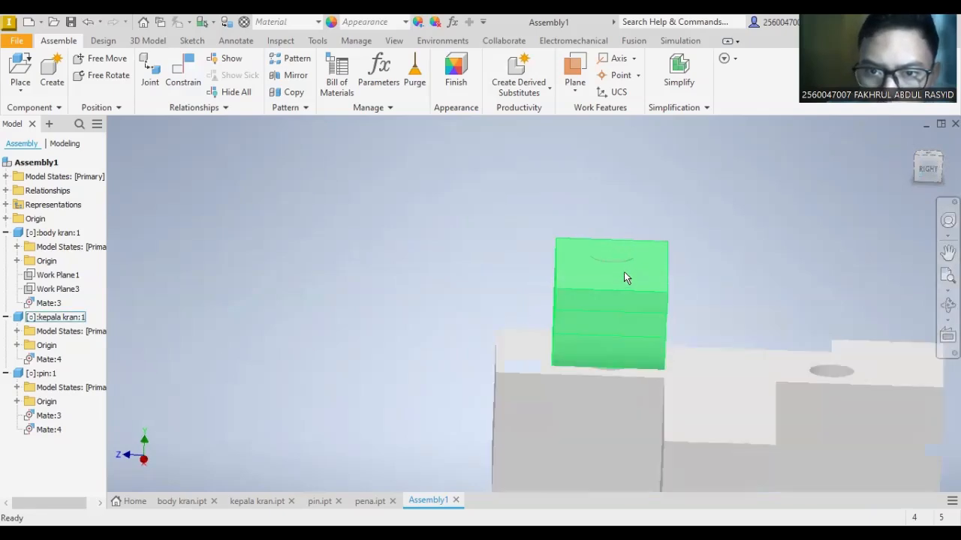
pyautogui.moveTo(624, 271); pyautogui.dragTo(640, 113)
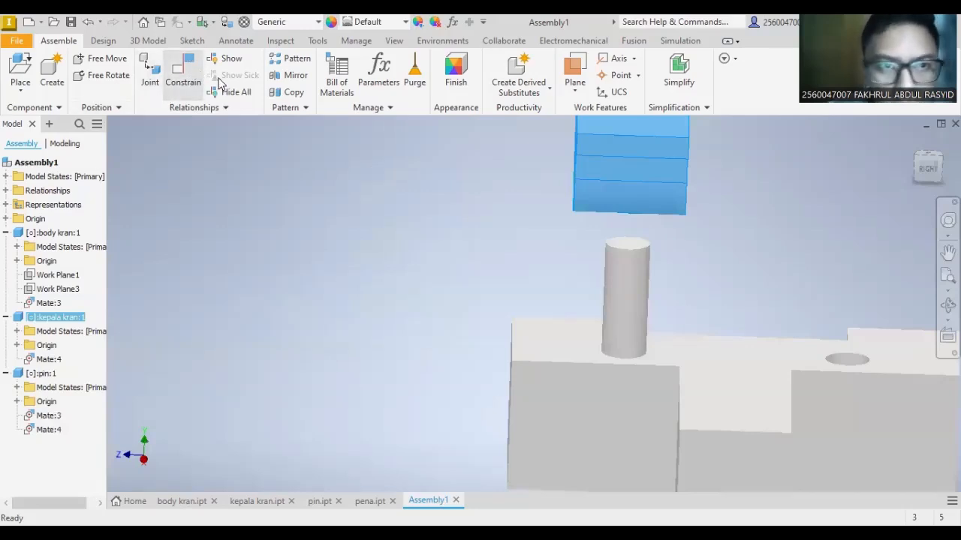
pyautogui.click(192, 78)
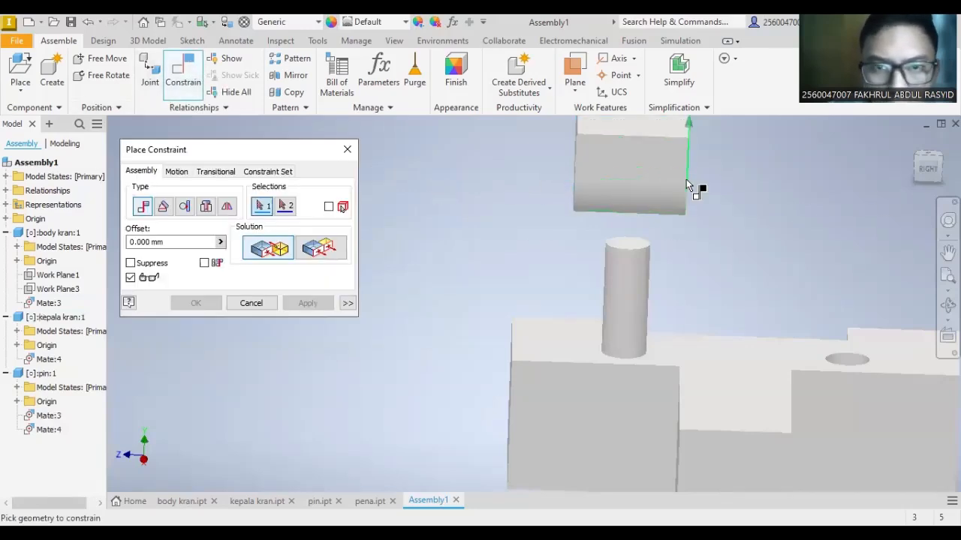
pyautogui.moveTo(659, 160); pyautogui.dragTo(590, 273, button='middle')
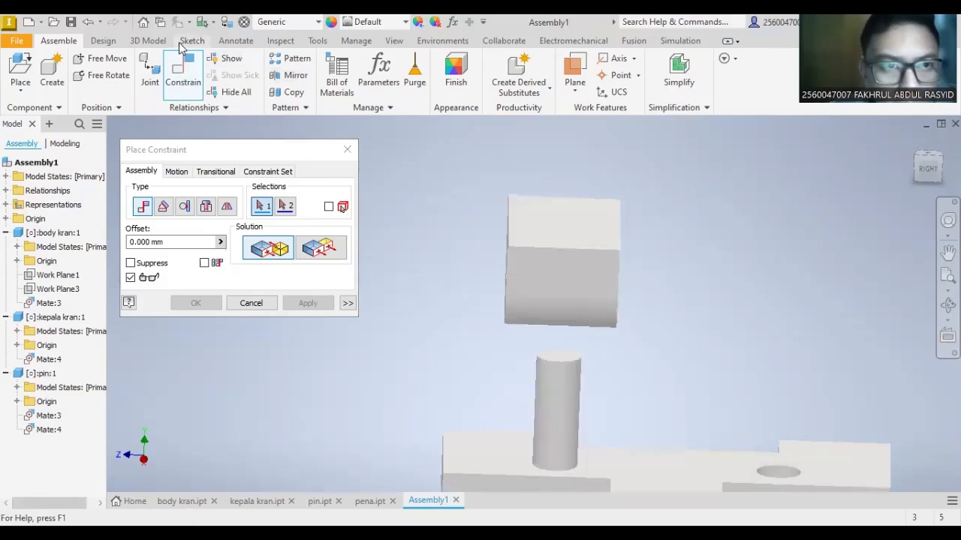
pyautogui.click(192, 41)
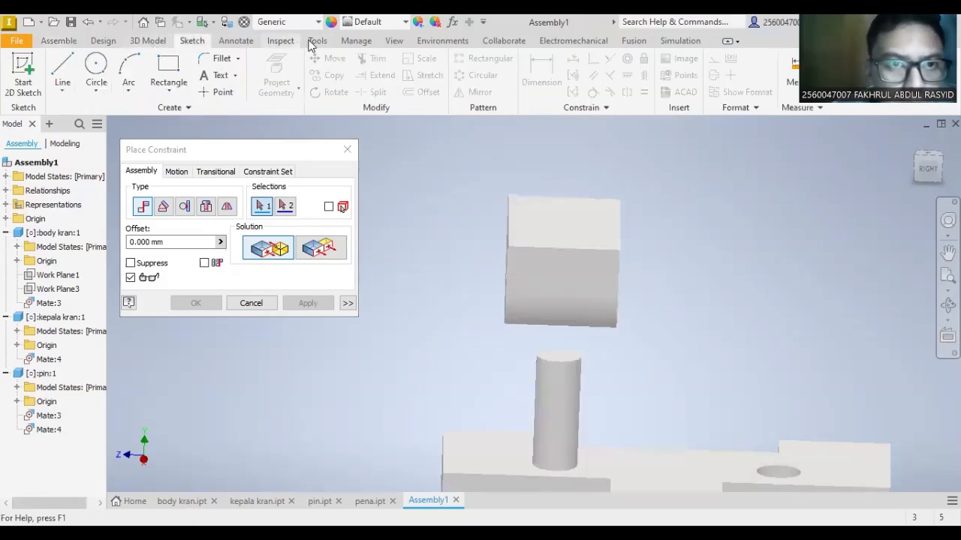
pyautogui.click(394, 40)
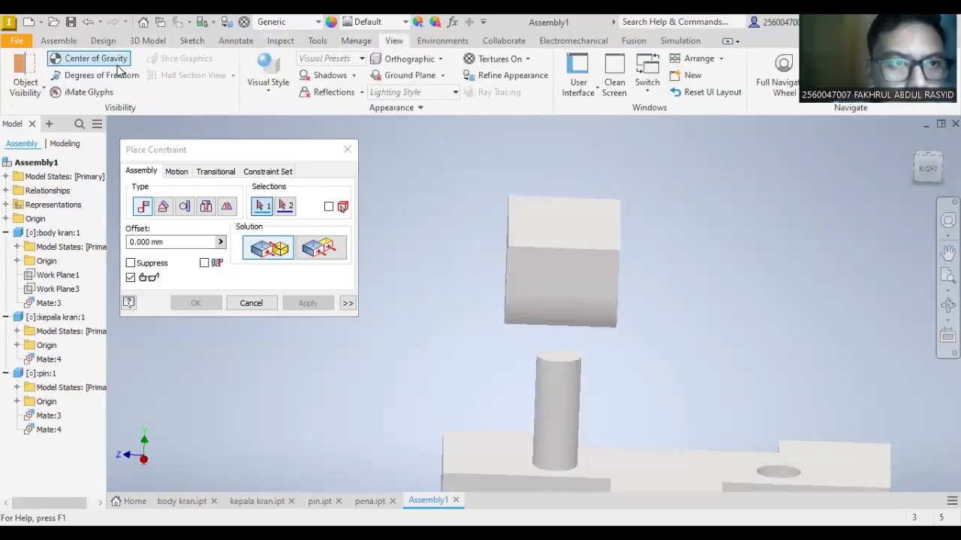
pyautogui.click(264, 89)
pyautogui.click(304, 226)
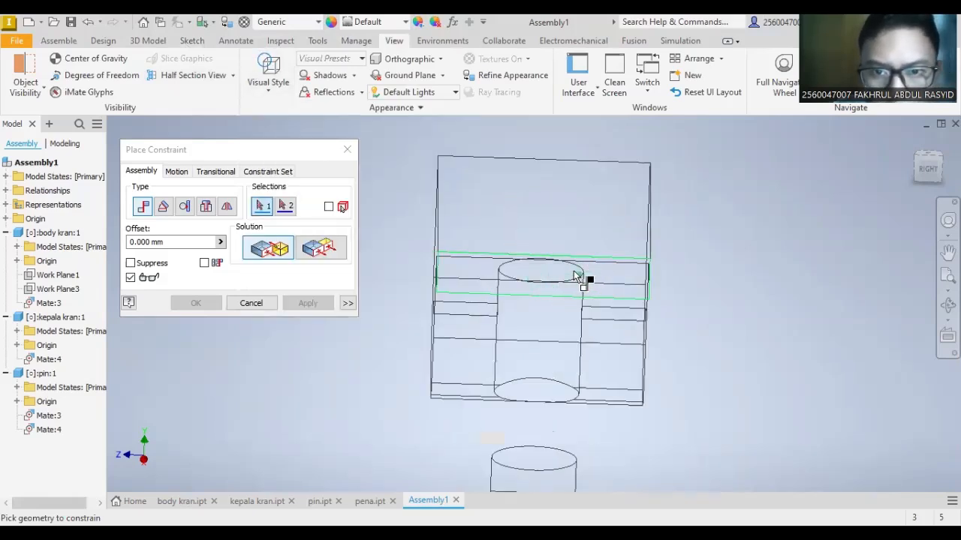
pyautogui.scroll(5, 573, 274)
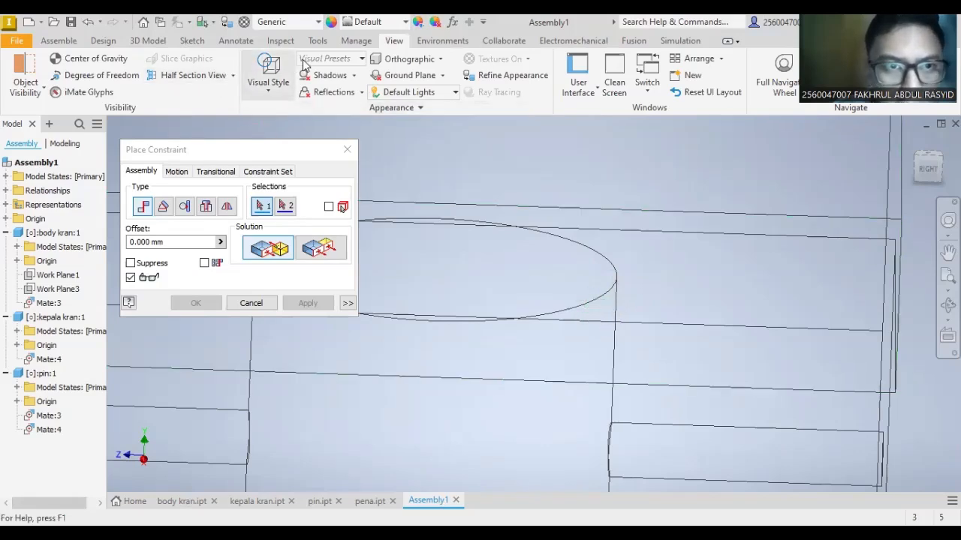
pyautogui.click(268, 78)
pyautogui.click(292, 120)
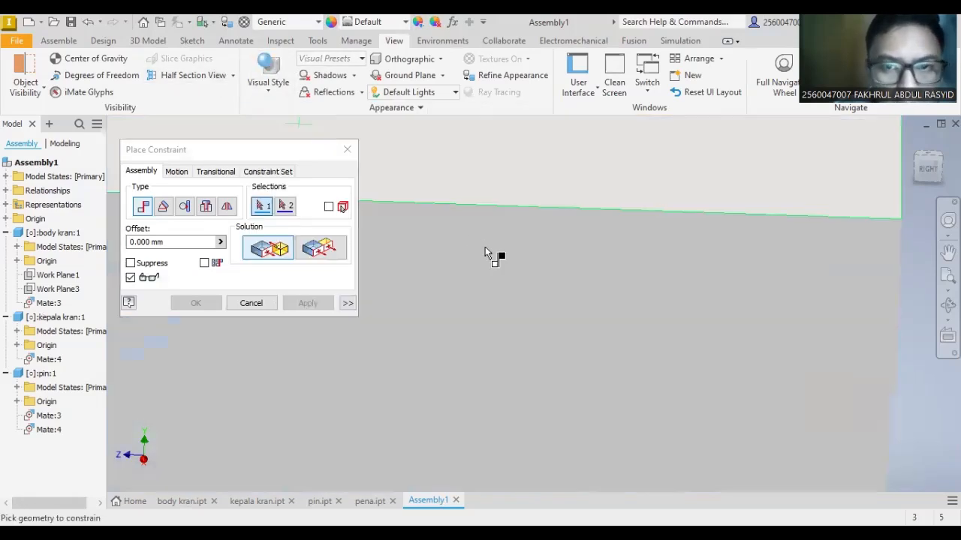
pyautogui.scroll(-5, 450, 304)
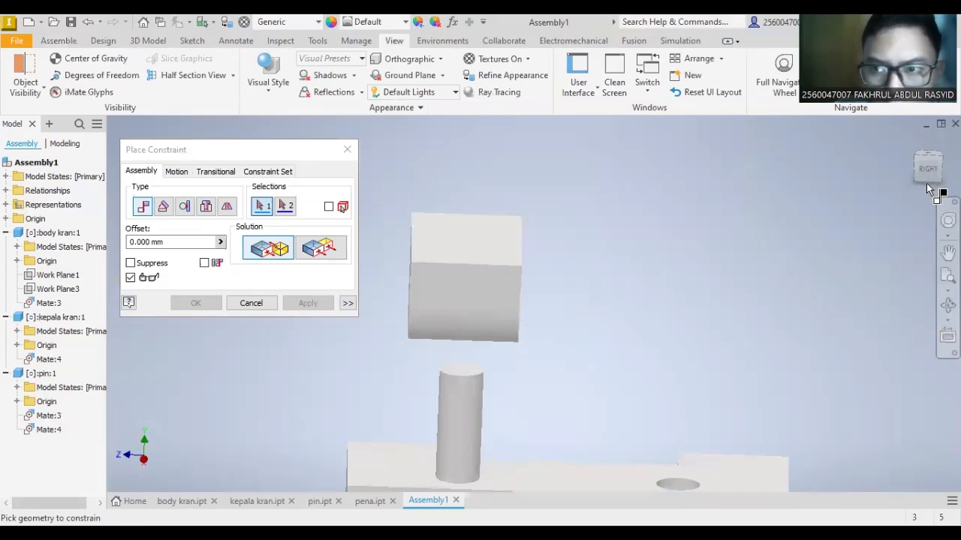
pyautogui.click(348, 149)
# - Mate the flat inner face of the kepala kran's hole with the pin's top face at 0 mm offset and turn the part on the pin
pyautogui.moveTo(931, 175); pyautogui.dragTo(931, 152)
pyautogui.scroll(6, 500, 448)
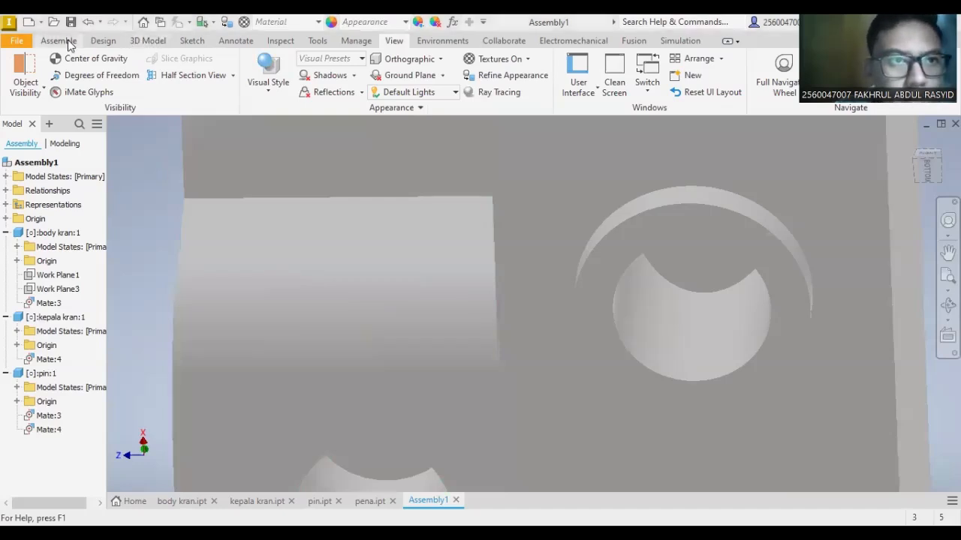
pyautogui.click(67, 40)
pyautogui.click(183, 78)
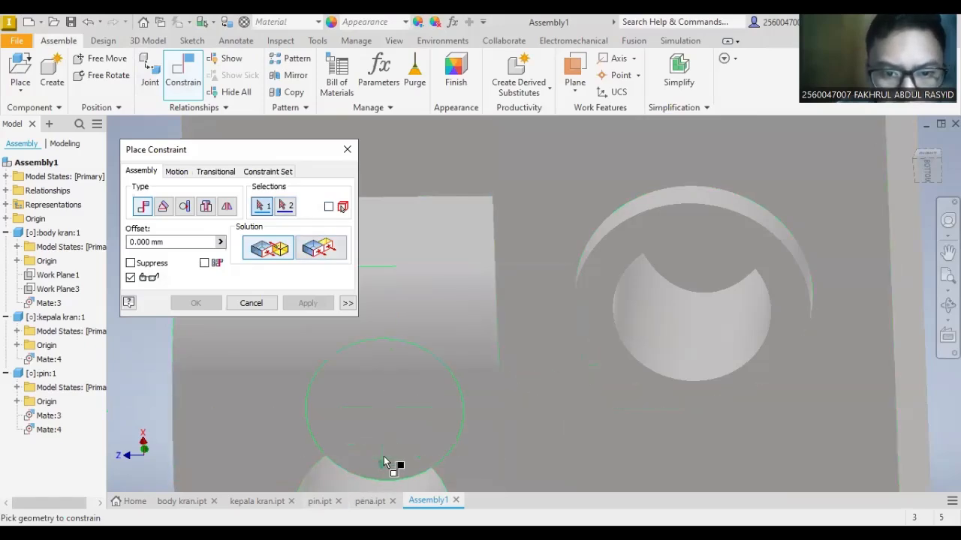
pyautogui.click(926, 165)
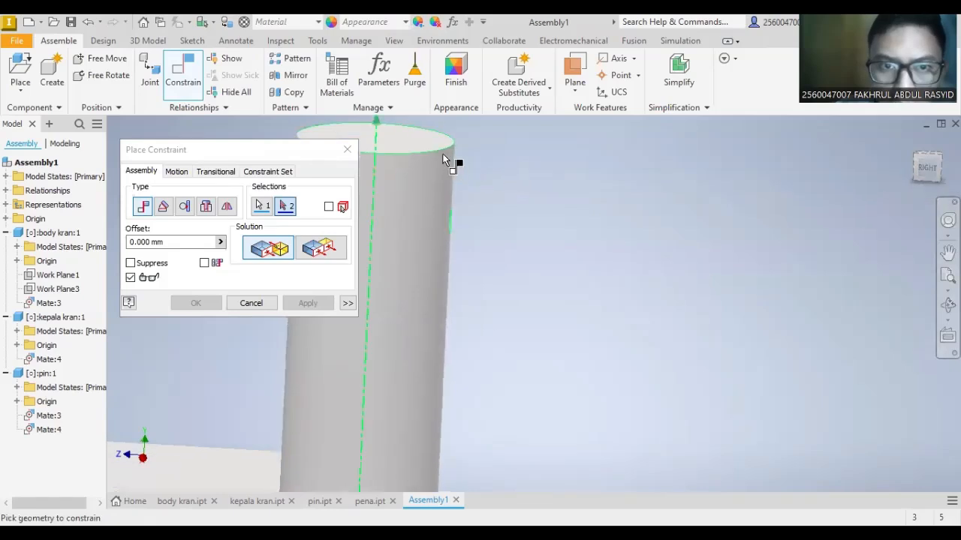
pyautogui.click(411, 144)
pyautogui.click(196, 302)
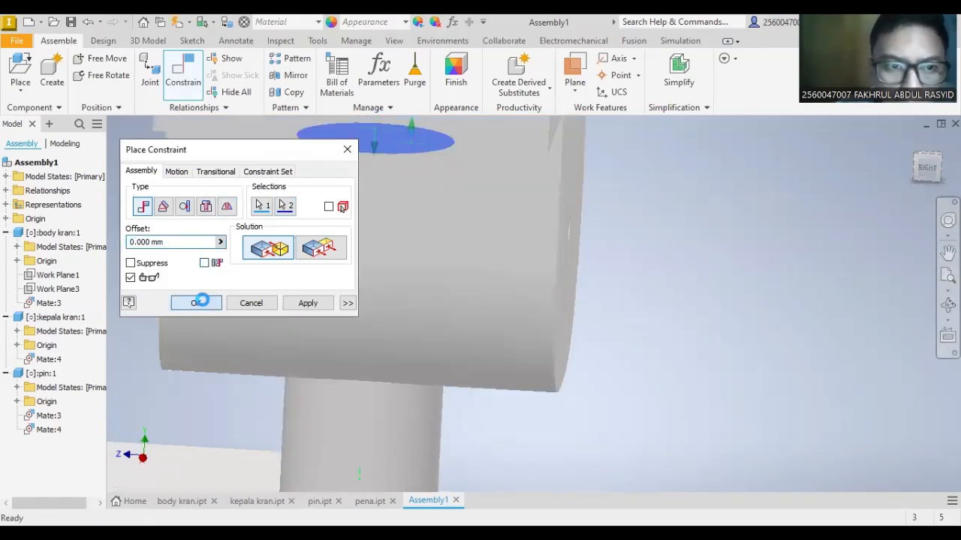
pyautogui.moveTo(503, 251); pyautogui.dragTo(476, 286)
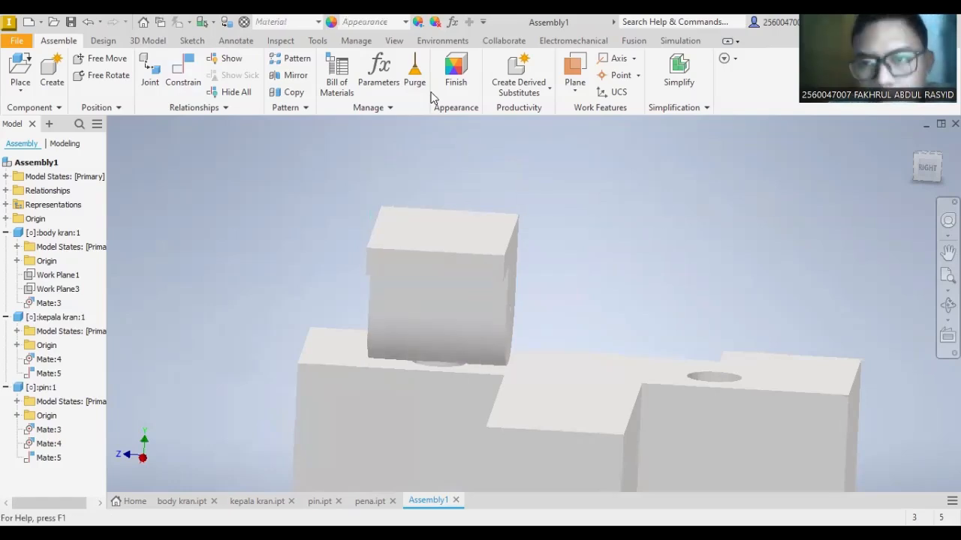
# - Place a second instance of kepala kran.ipt above the open hole of the body kran
pyautogui.click(21, 75)
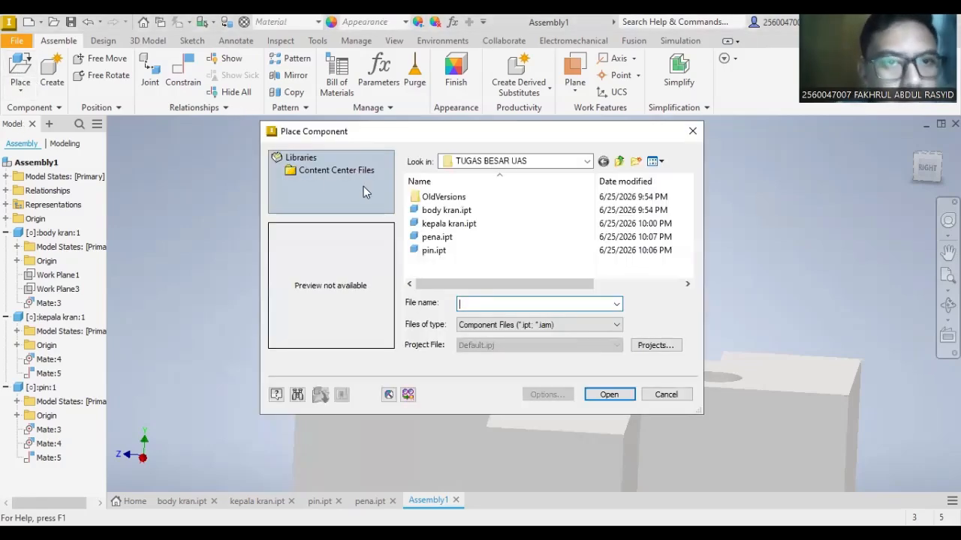
pyautogui.click(462, 224)
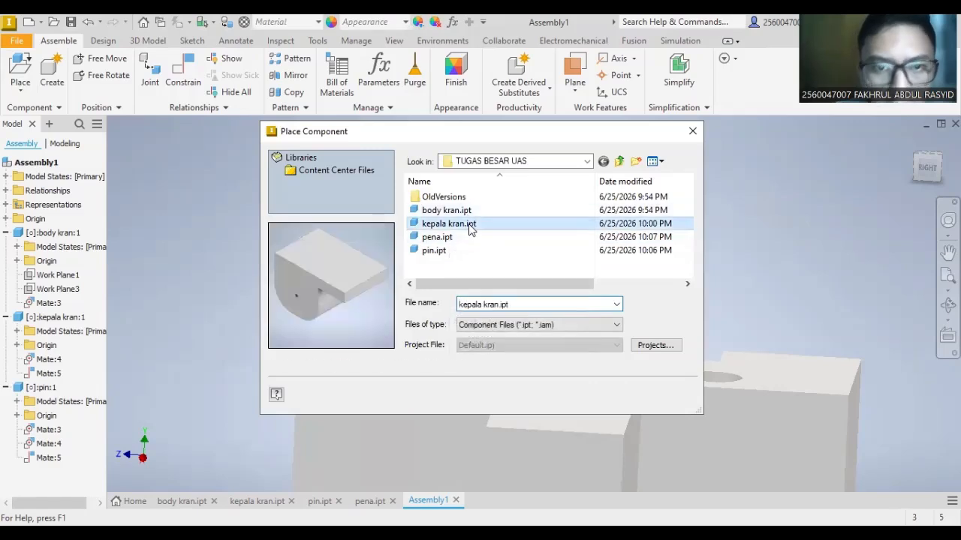
pyautogui.click(608, 394)
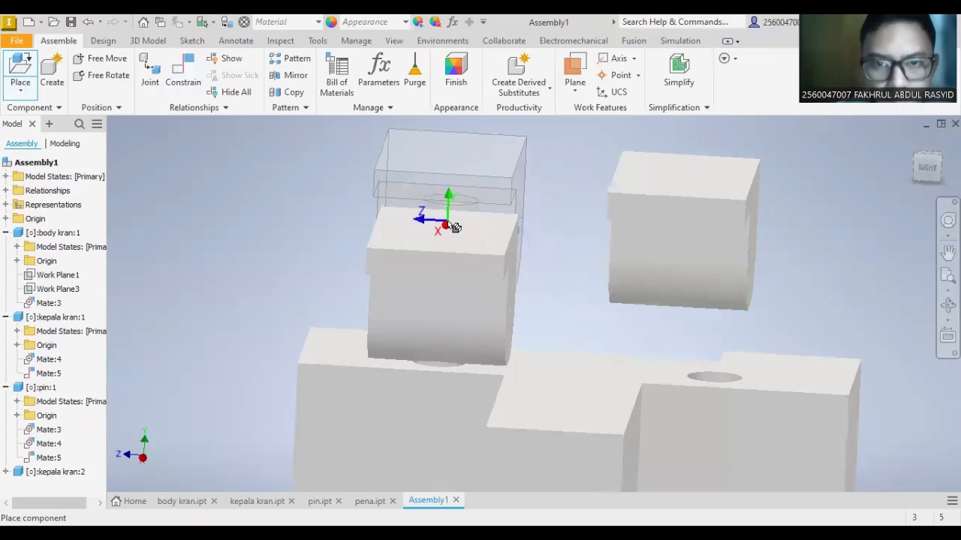
pyautogui.press('Escape')
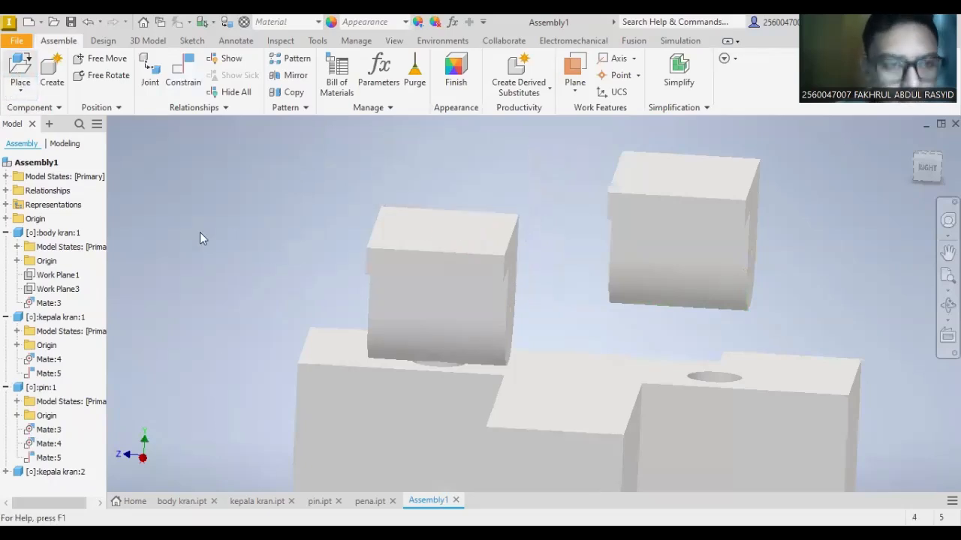
# - Place a second instance of pin.ipt beside the second kepala kran, above the body kran
pyautogui.press('p')
pyautogui.click(437, 237)
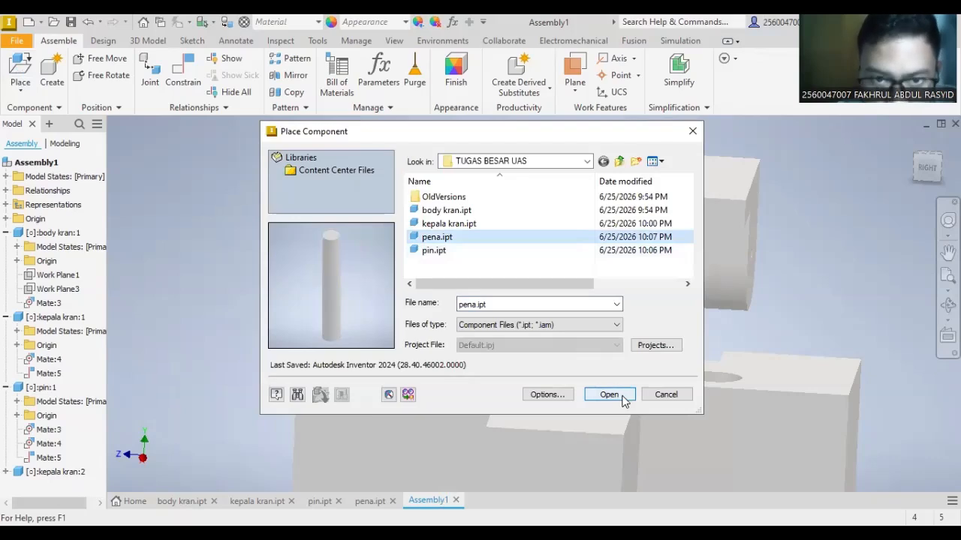
pyautogui.click(436, 250)
pyautogui.click(442, 237)
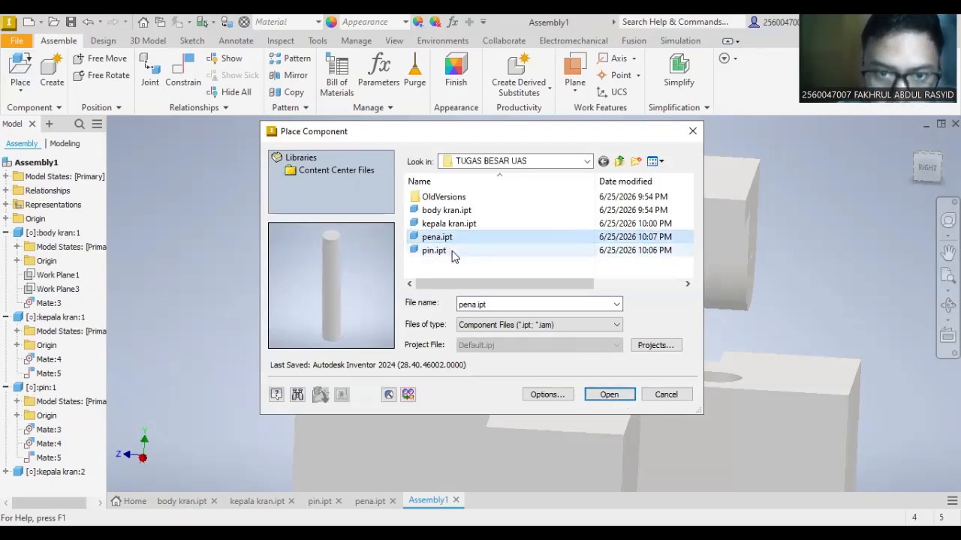
pyautogui.click(451, 252)
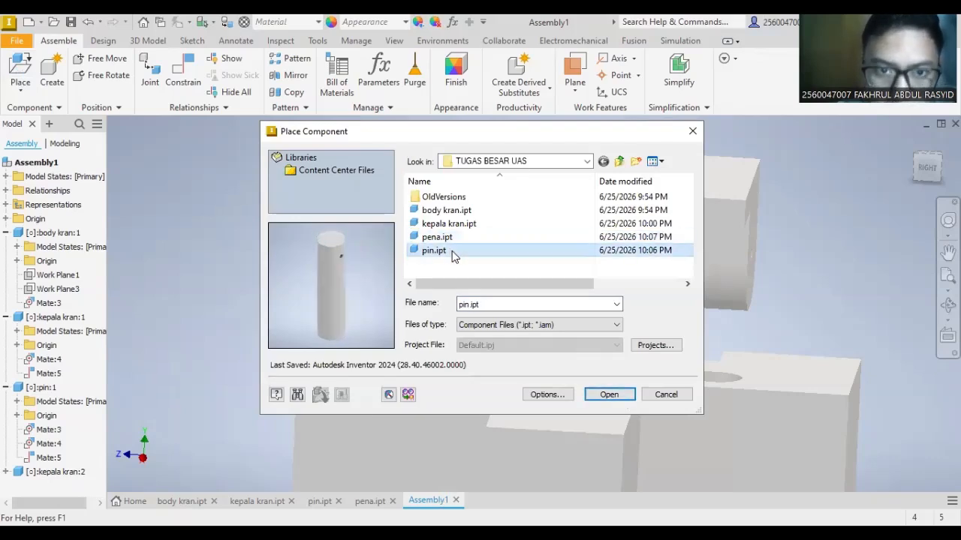
pyautogui.click(612, 394)
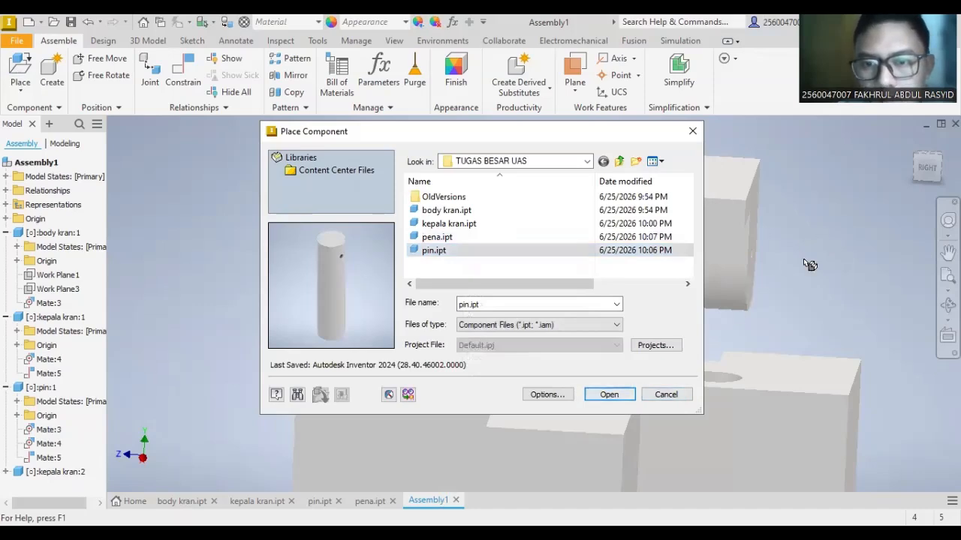
pyautogui.click(823, 234)
pyautogui.press('Escape')
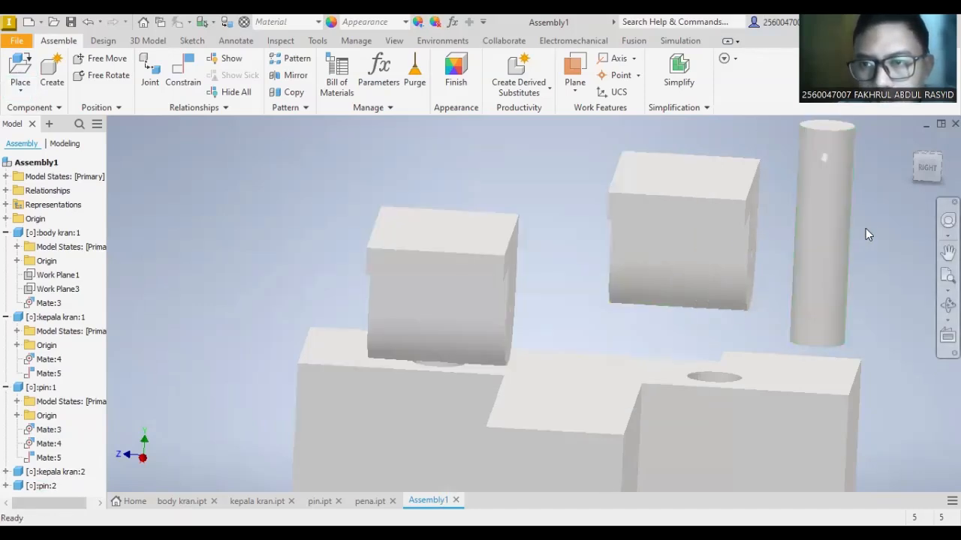
# - Mate the axis of the second kepala kran's small side hole with the second pin's cross-hole axis at 0 mm offset
pyautogui.moveTo(866, 229); pyautogui.dragTo(746, 230, button='middle')
pyautogui.moveTo(927, 170); pyautogui.dragTo(910, 154)
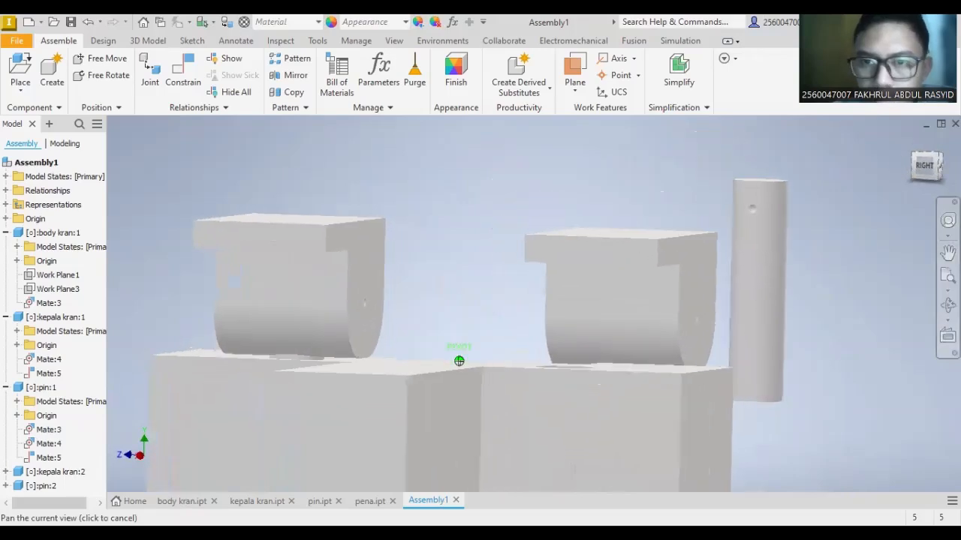
pyautogui.keyDown('shift'); pyautogui.moveTo(792, 201); pyautogui.dragTo(768, 252, button='middle'); pyautogui.keyUp('shift')
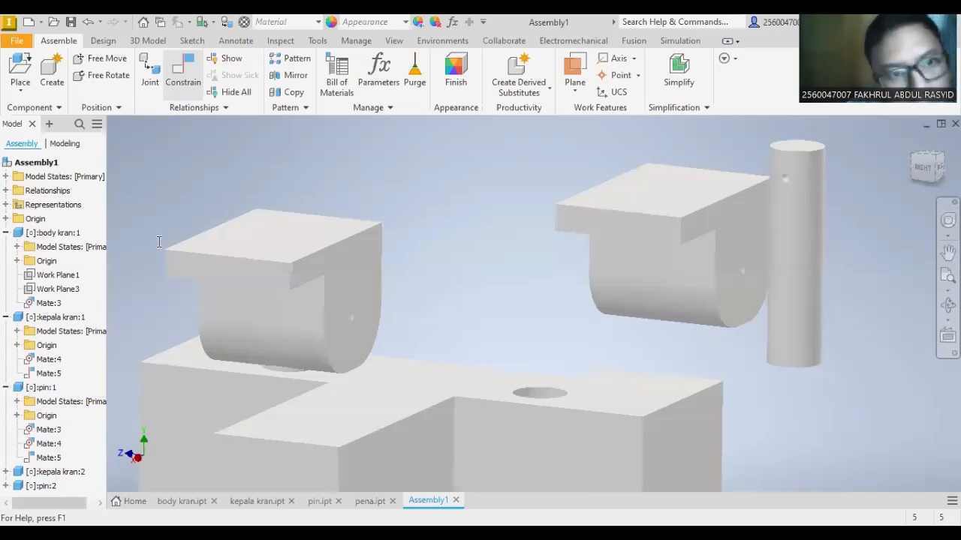
pyautogui.press('c')
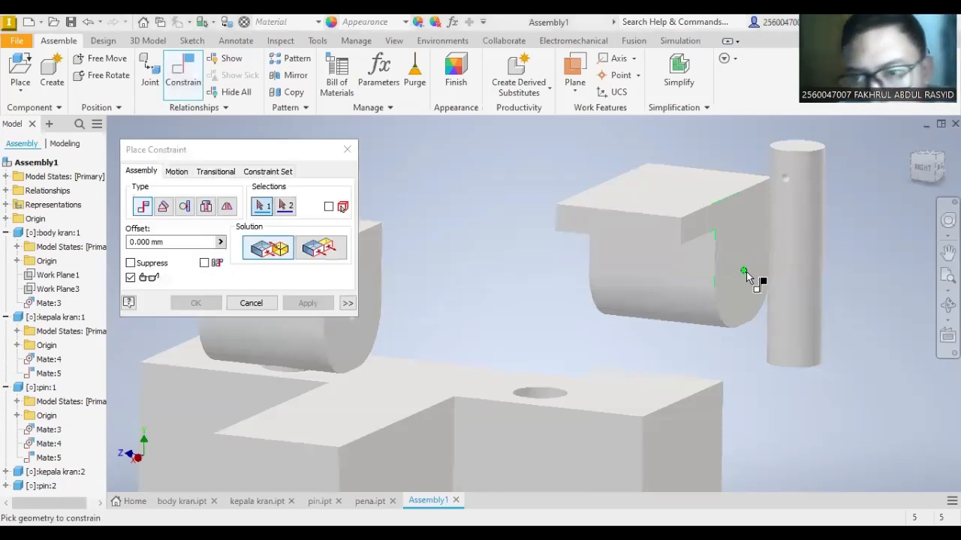
pyautogui.scroll(4, 745, 276)
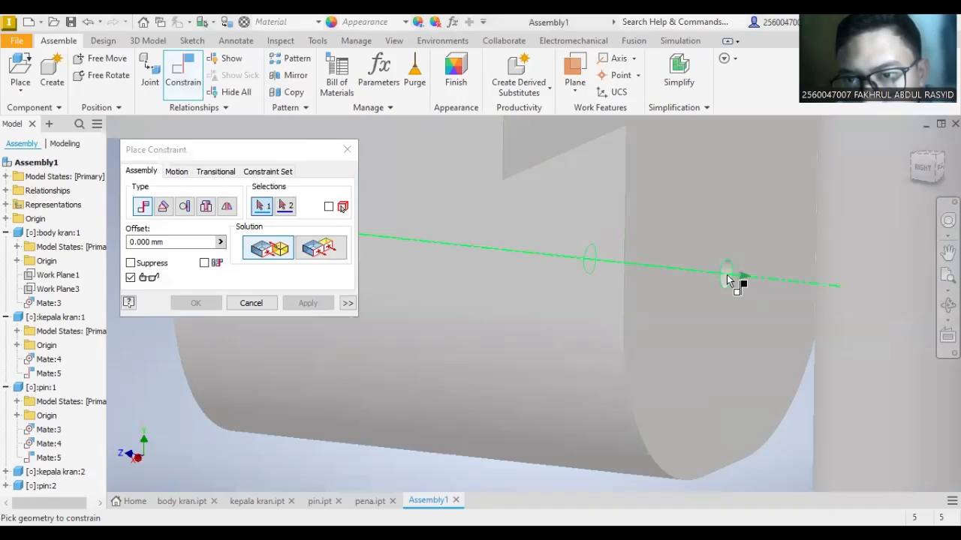
pyautogui.click(726, 279)
pyautogui.scroll(-2, 795, 234)
pyautogui.moveTo(691, 261); pyautogui.dragTo(556, 341, button='middle')
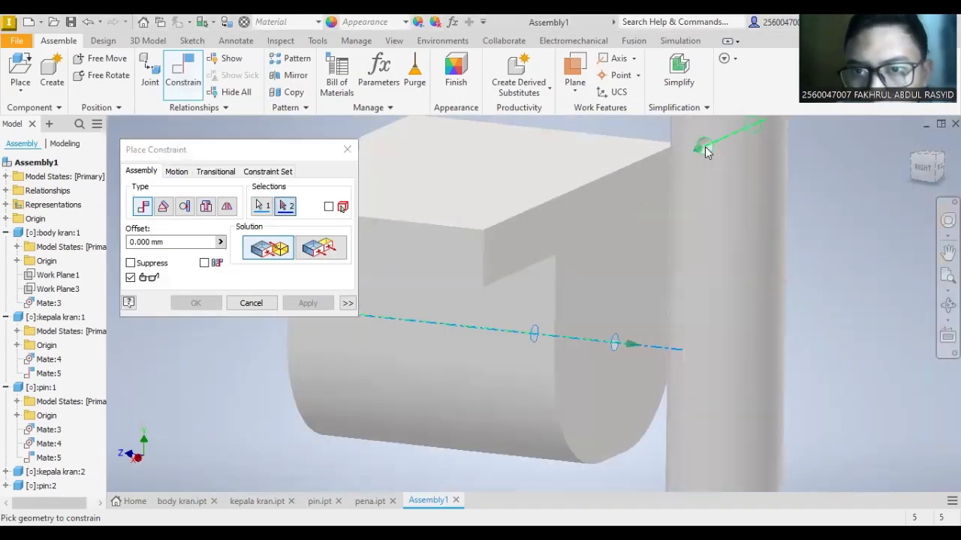
pyautogui.click(706, 152)
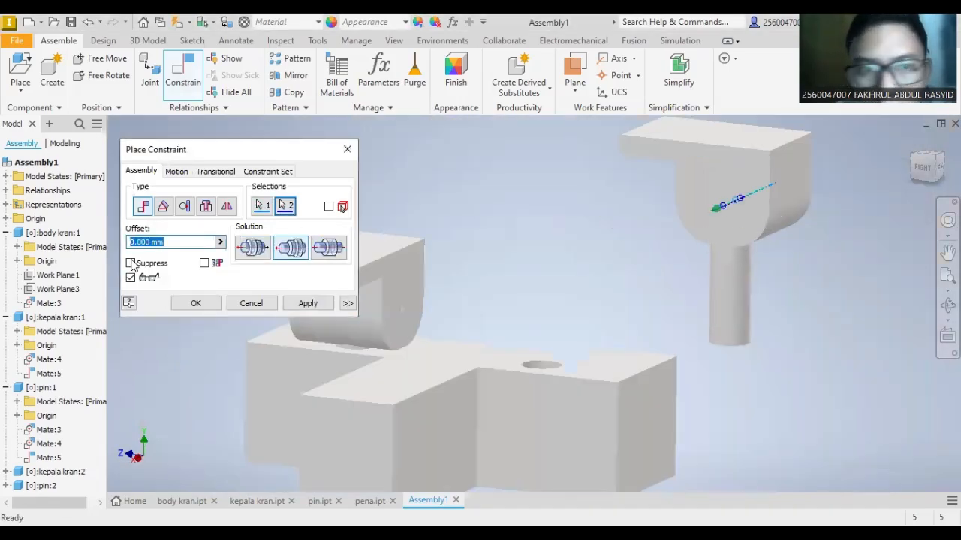
pyautogui.click(313, 308)
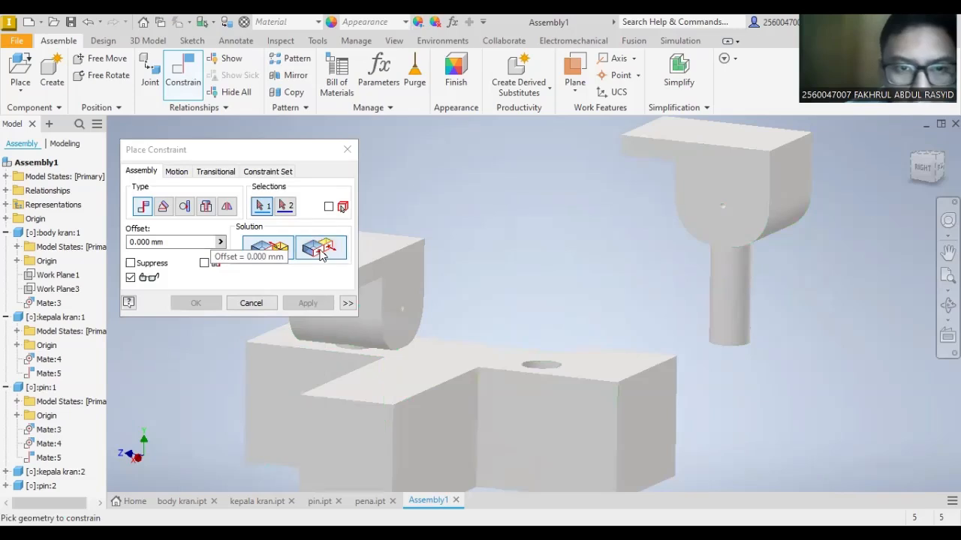
pyautogui.click(563, 428)
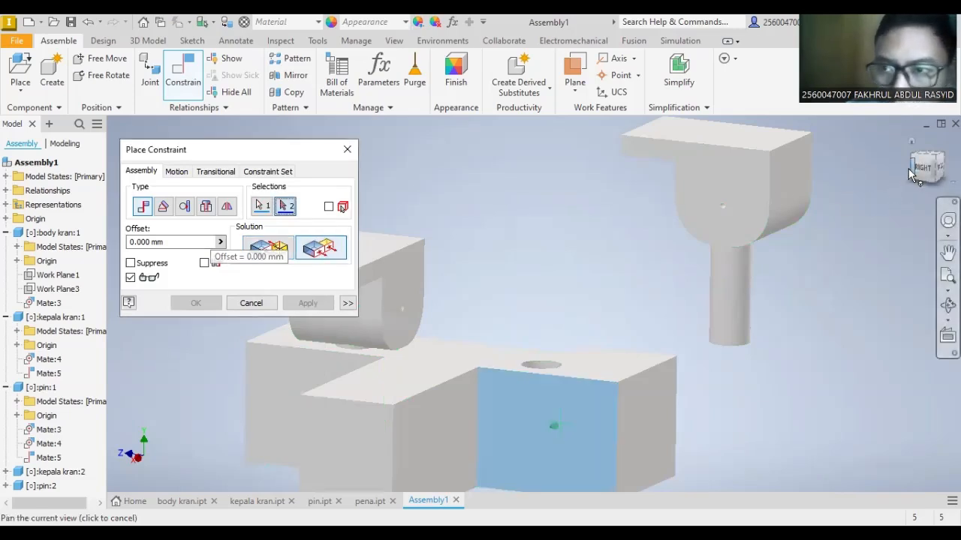
pyautogui.moveTo(908, 168); pyautogui.dragTo(736, 183)
pyautogui.scroll(-3, 561, 167)
pyautogui.moveTo(561, 167); pyautogui.dragTo(588, 247, button='middle')
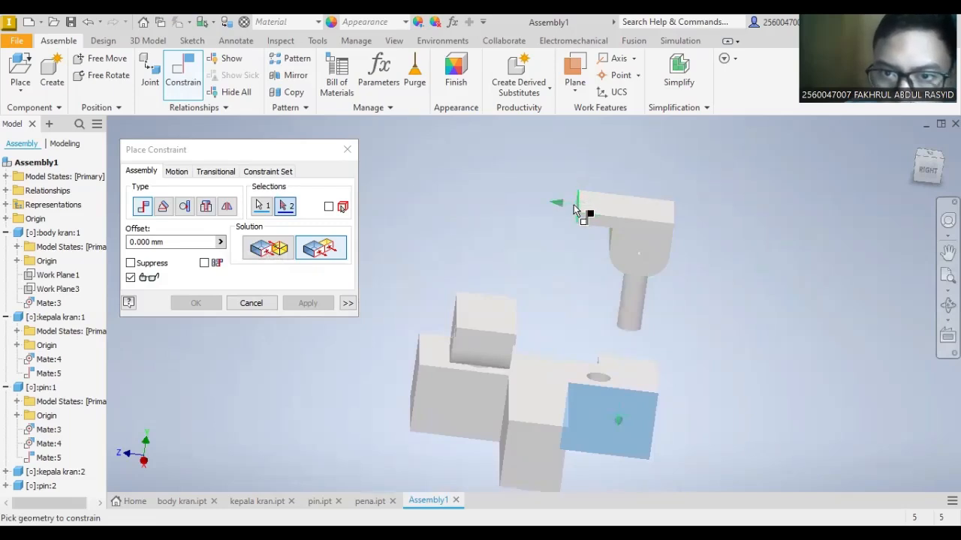
pyautogui.click(574, 207)
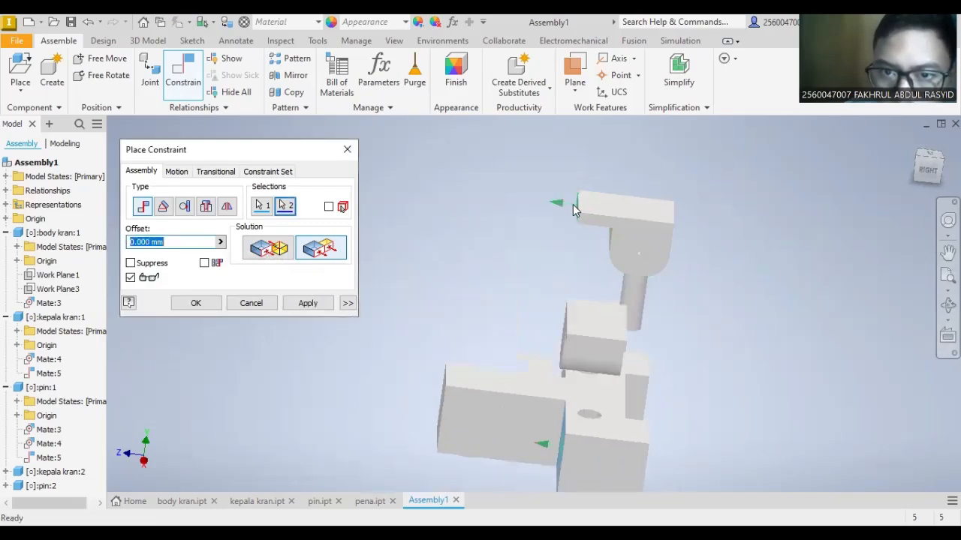
pyautogui.click(250, 303)
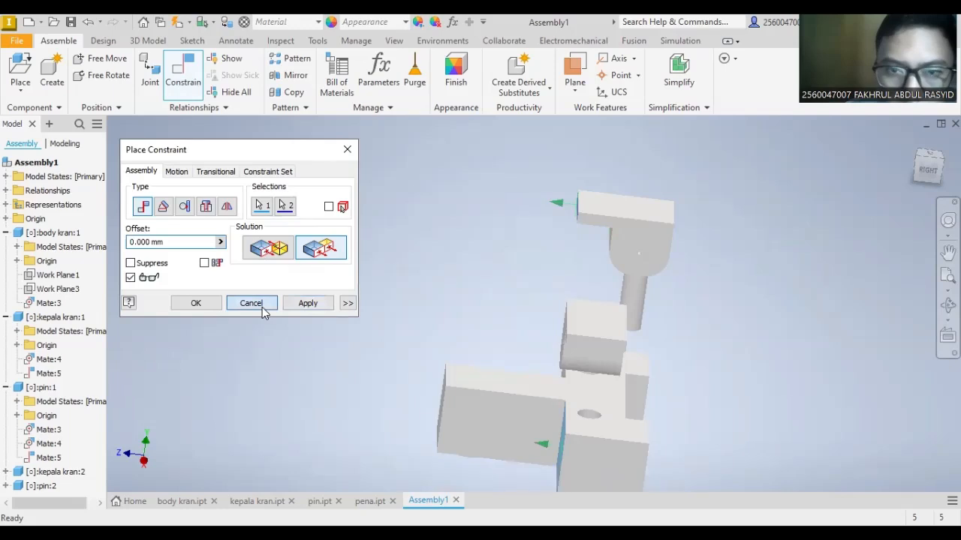
# - Apply a Flush constraint at 0 mm offset between the second kepala kran's overhanging end face and the body kran's side face beside the open hole
pyautogui.click(185, 85)
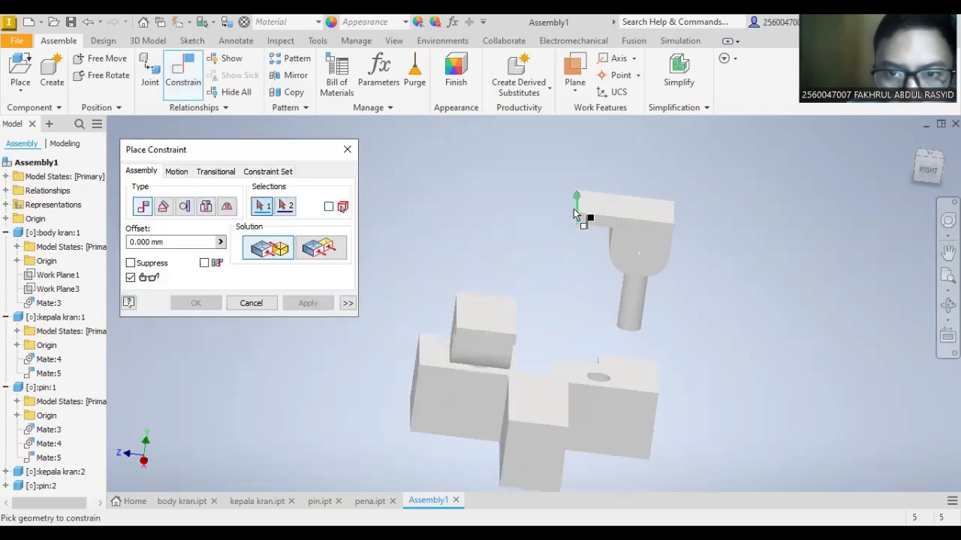
pyautogui.scroll(5, 575, 209)
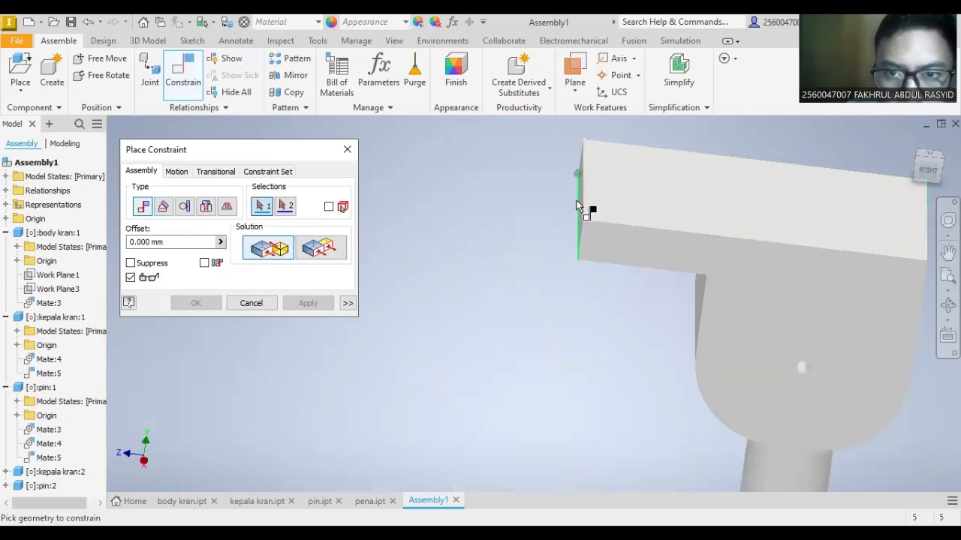
pyautogui.scroll(3, 579, 212)
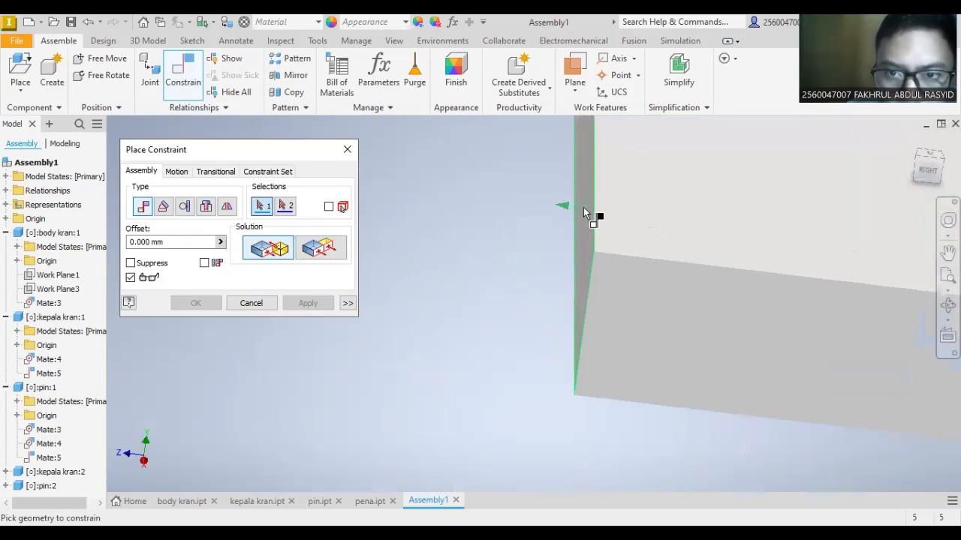
pyautogui.click(583, 208)
pyautogui.scroll(-8, 584, 208)
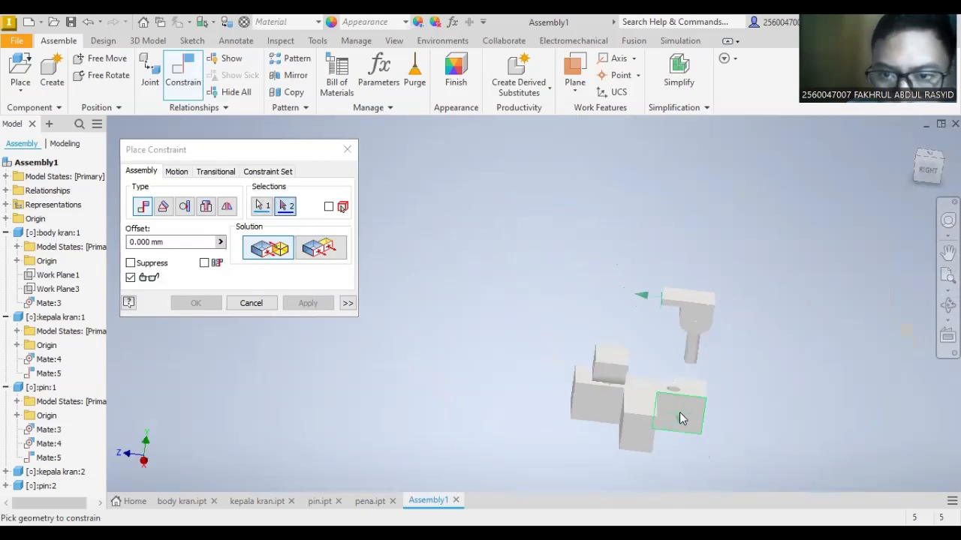
pyautogui.click(679, 412)
pyautogui.click(322, 249)
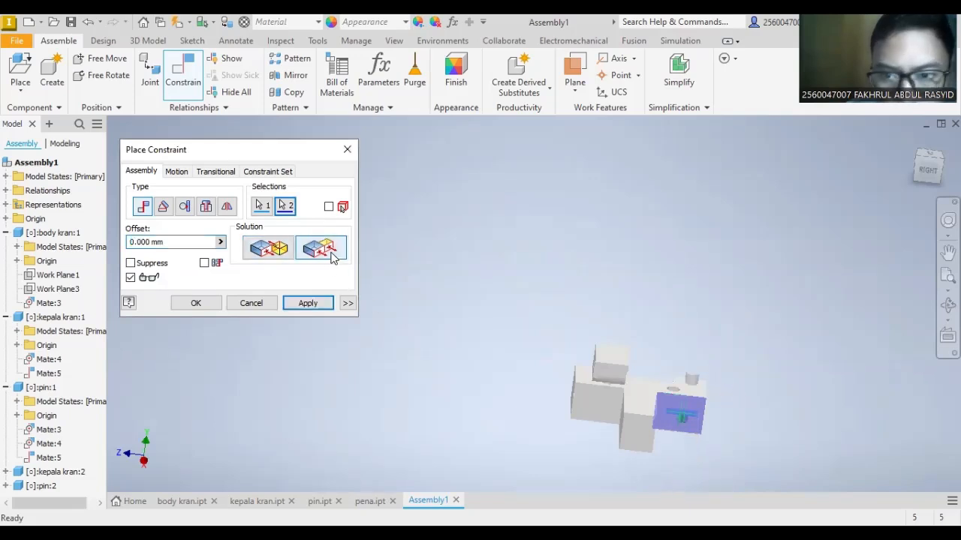
pyautogui.click(329, 303)
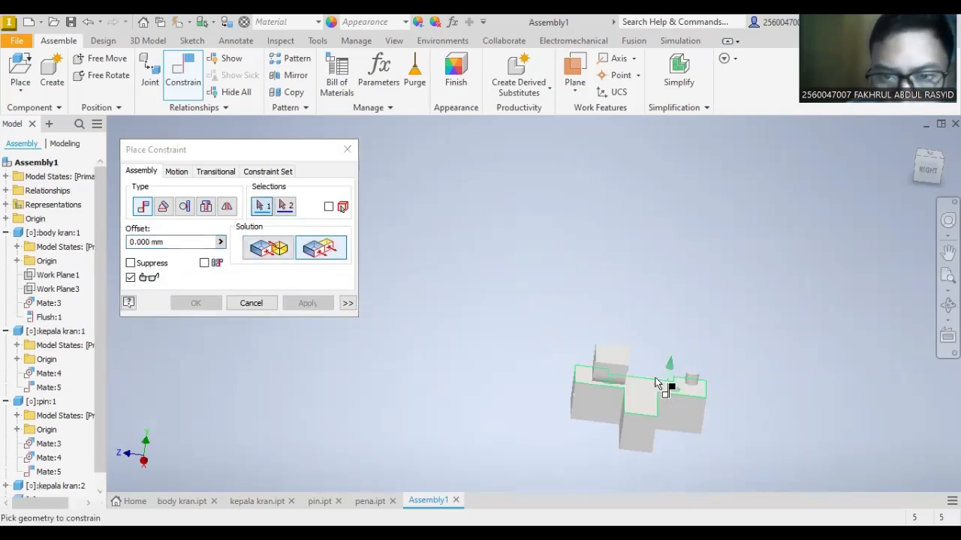
pyautogui.press('Escape')
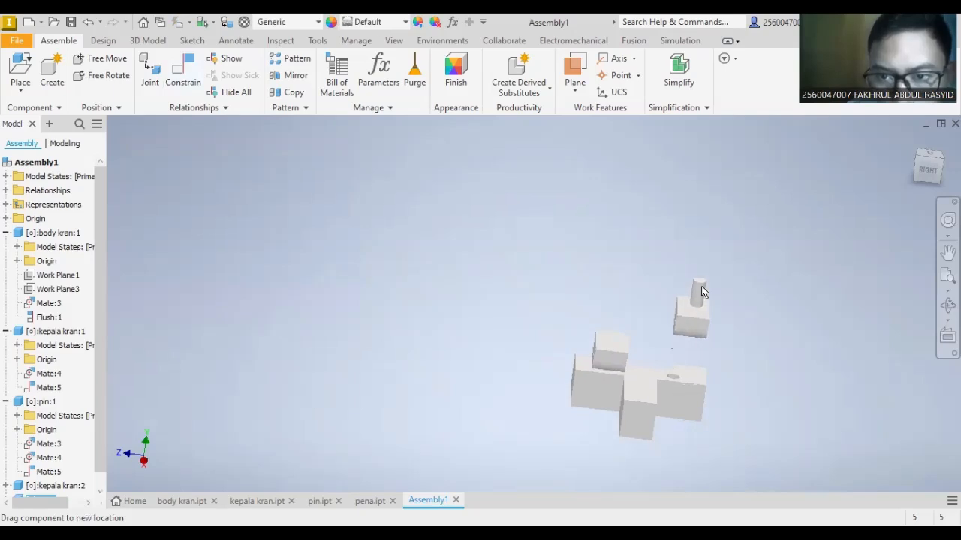
# - Delete the Flush:1 constraint between the body kran and the second kepala kran
pyautogui.click(50, 317)
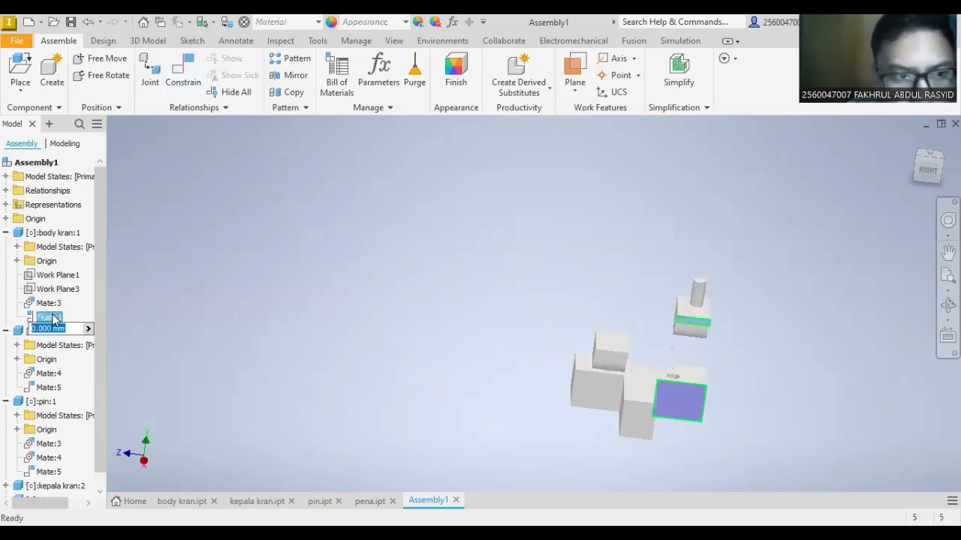
pyautogui.rightClick(51, 319)
pyautogui.click(72, 337)
# - Try to mate the centre of the second pin's end circle with the body kran's top face at 0 mm offset
pyautogui.scroll(4, 715, 330)
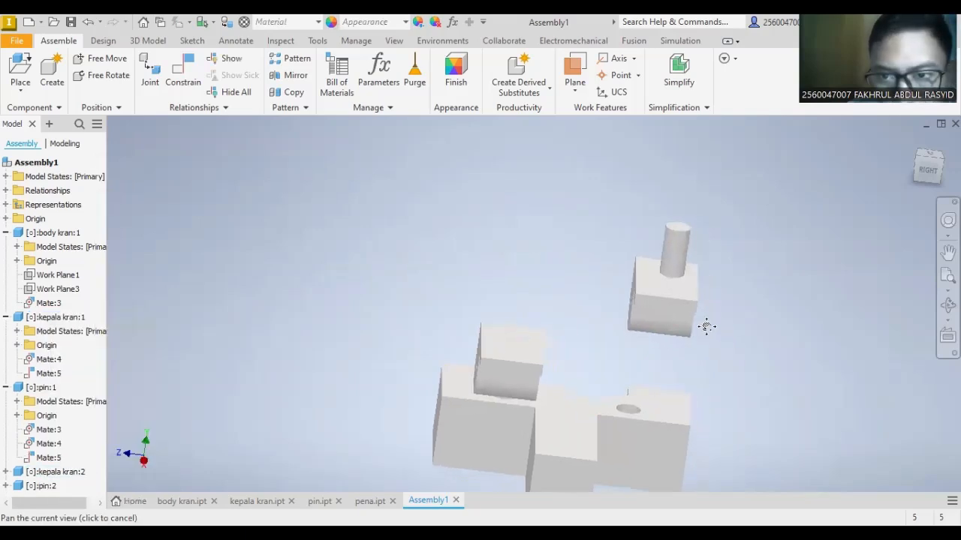
pyautogui.moveTo(924, 177); pyautogui.dragTo(893, 160)
pyautogui.moveTo(647, 216); pyautogui.dragTo(684, 236)
pyautogui.click(692, 170)
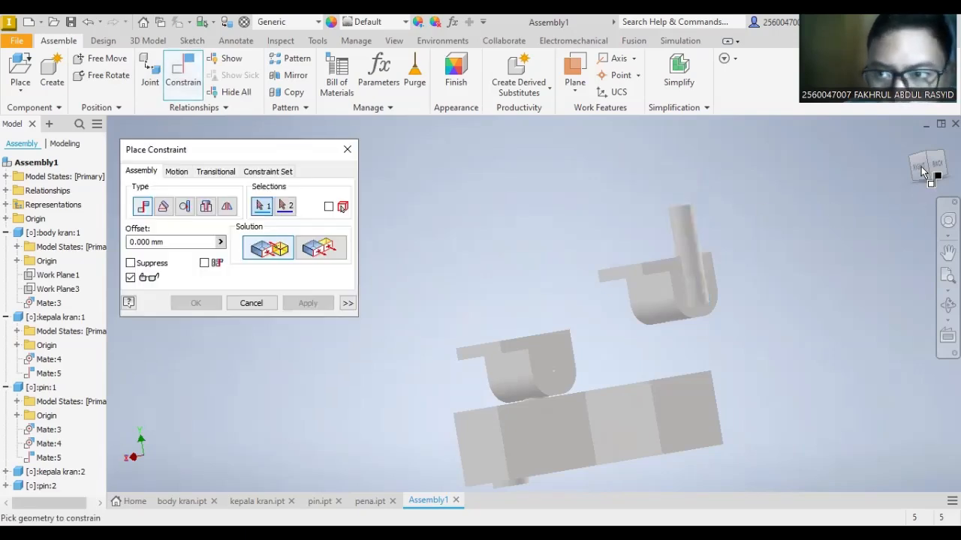
pyautogui.moveTo(926, 175); pyautogui.dragTo(920, 206)
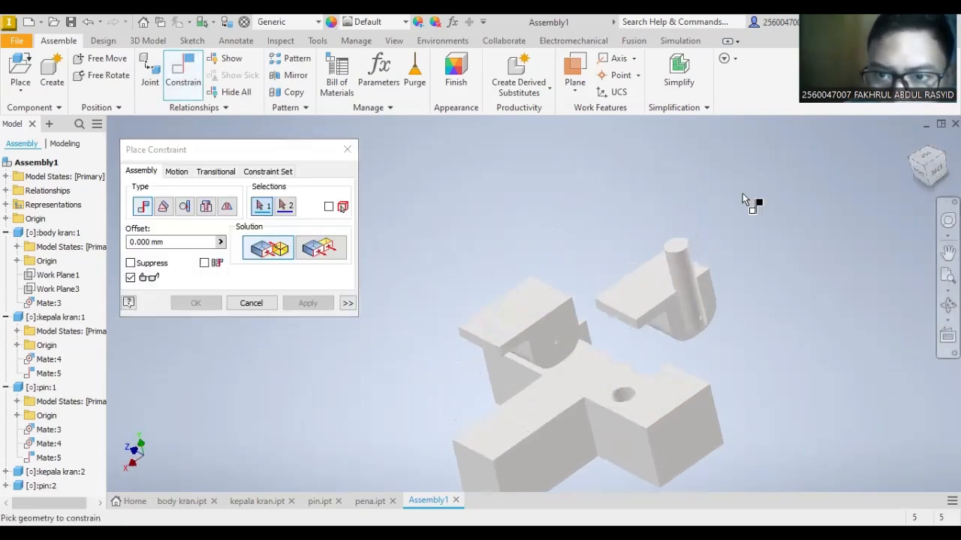
pyautogui.click(679, 242)
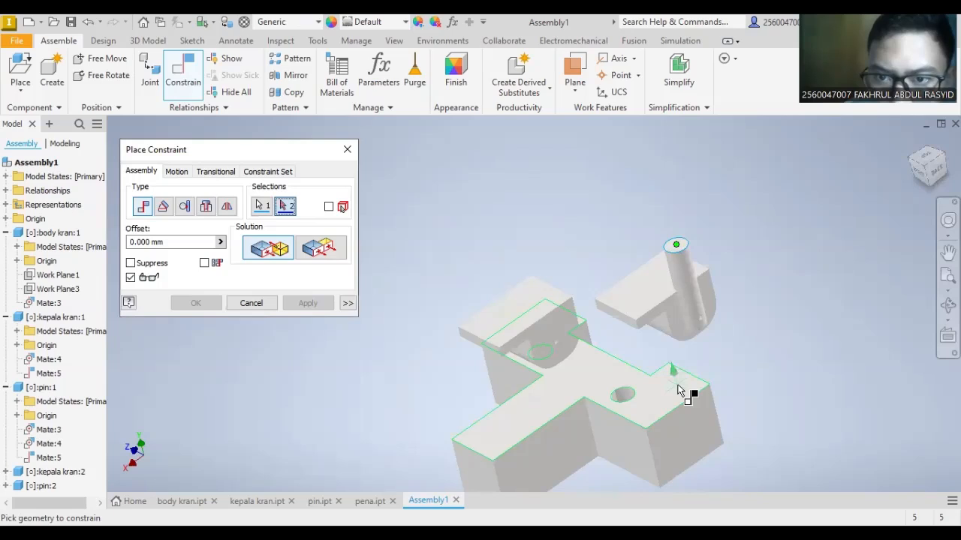
pyautogui.click(679, 389)
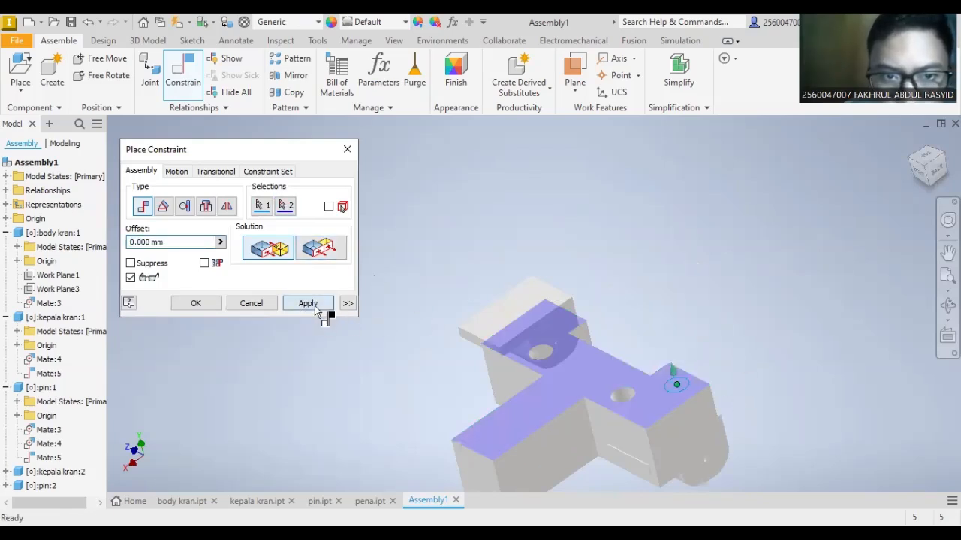
pyautogui.click(308, 302)
pyautogui.click(719, 466)
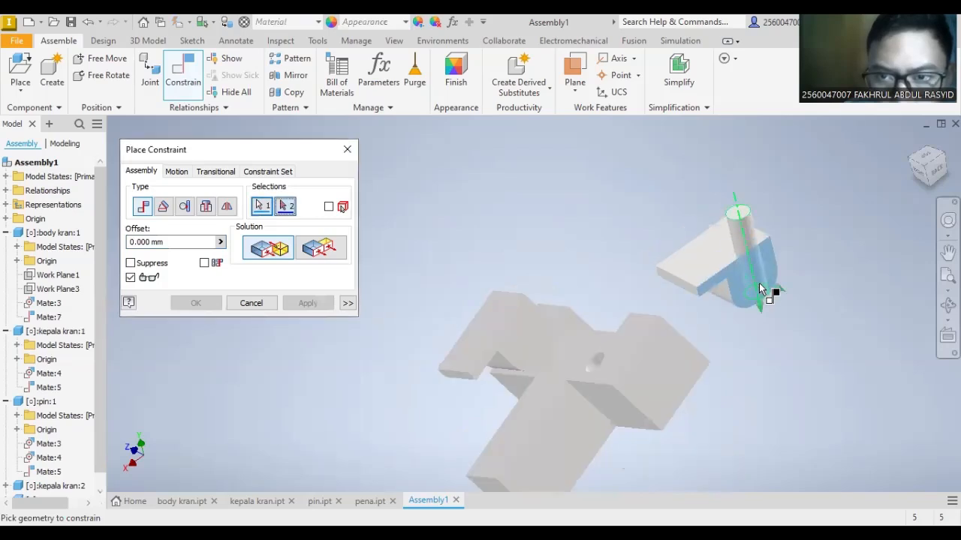
pyautogui.click(261, 303)
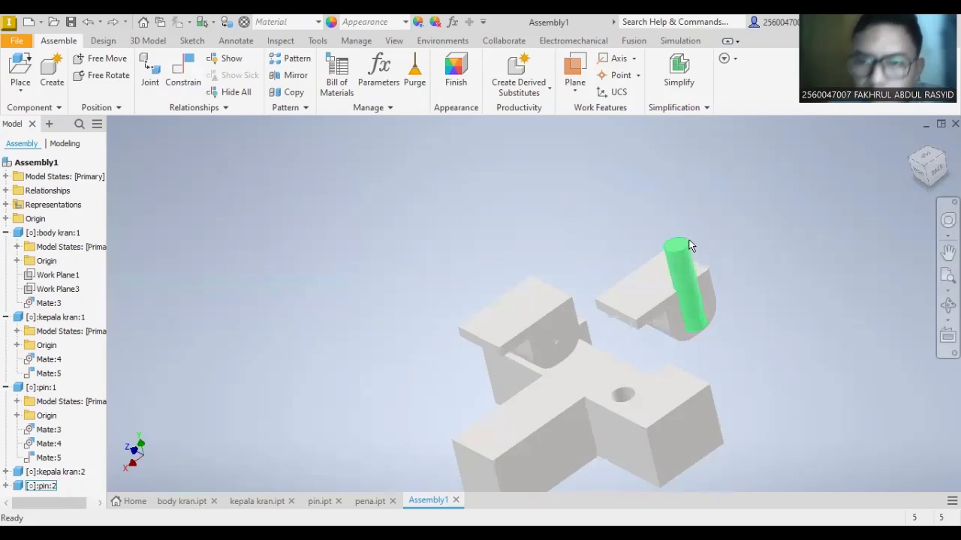
# - Try to mate the second pin's end circle with the body kran's top face at 0 mm offset
pyautogui.moveTo(707, 248); pyautogui.dragTo(728, 230)
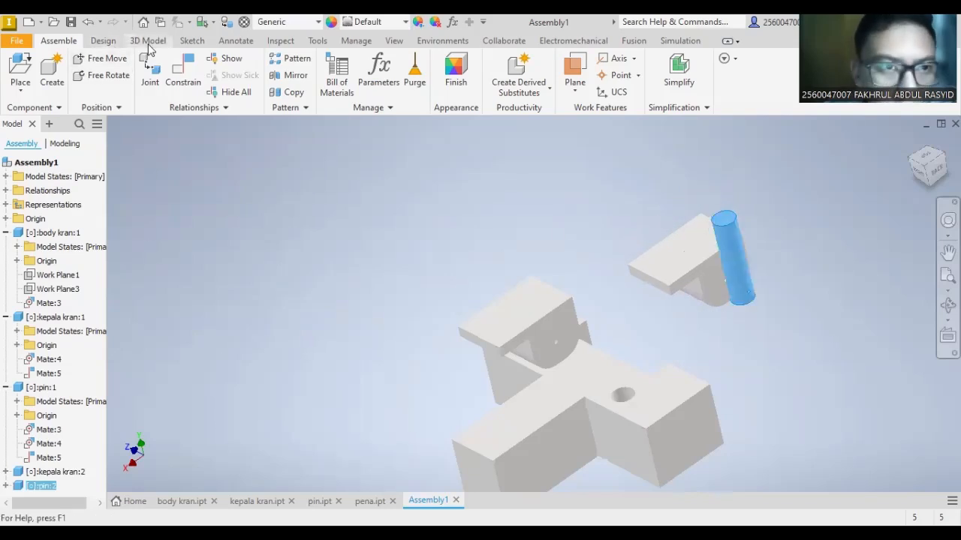
pyautogui.press('c')
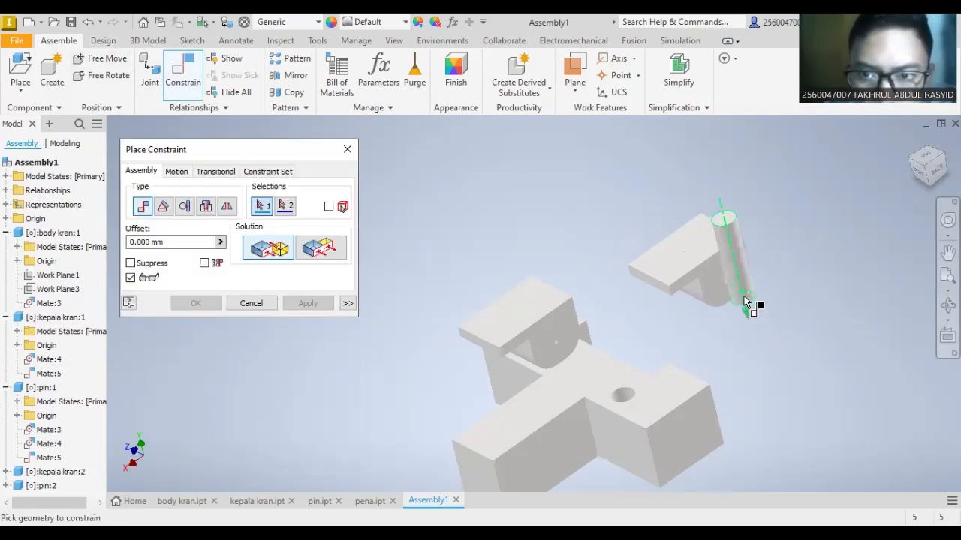
pyautogui.moveTo(923, 178)
pyautogui.mouseDown()
pyautogui.moveTo(907, 154)
pyautogui.moveTo(915, 164)
pyautogui.moveTo(778, 256)
pyautogui.mouseUp()
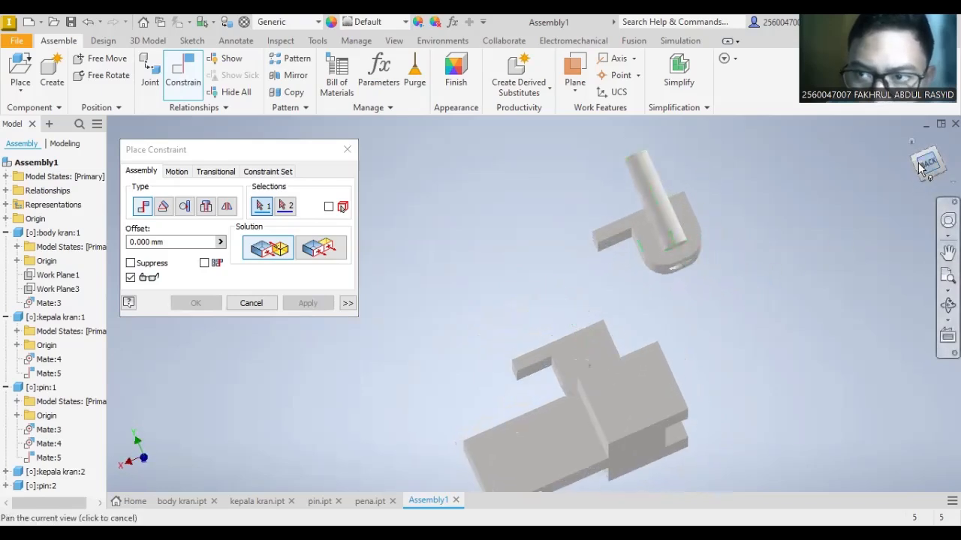
pyautogui.keyDown('shift'); pyautogui.moveTo(579, 339); pyautogui.dragTo(644, 405, button='middle'); pyautogui.keyUp('shift')
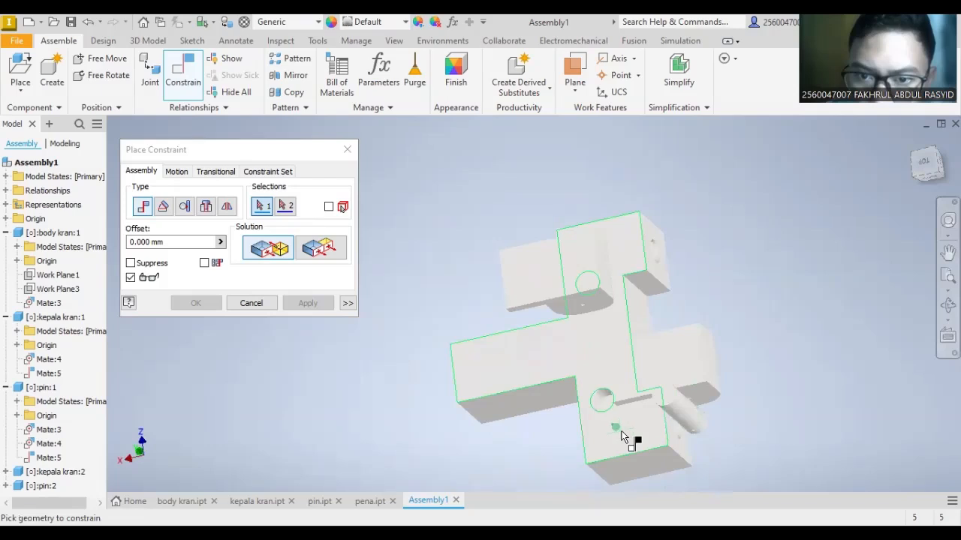
pyautogui.click(667, 391)
pyautogui.click(666, 397)
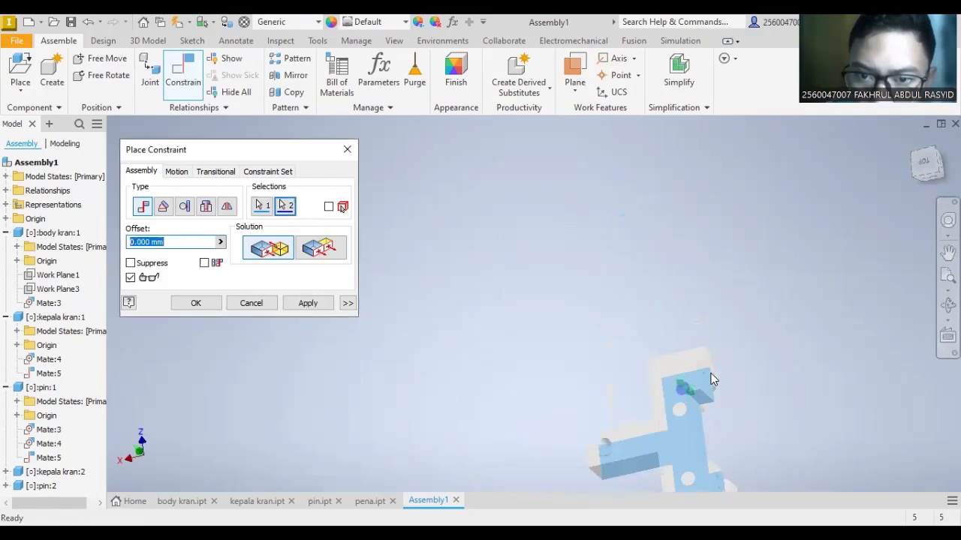
pyautogui.click(308, 303)
pyautogui.click(251, 302)
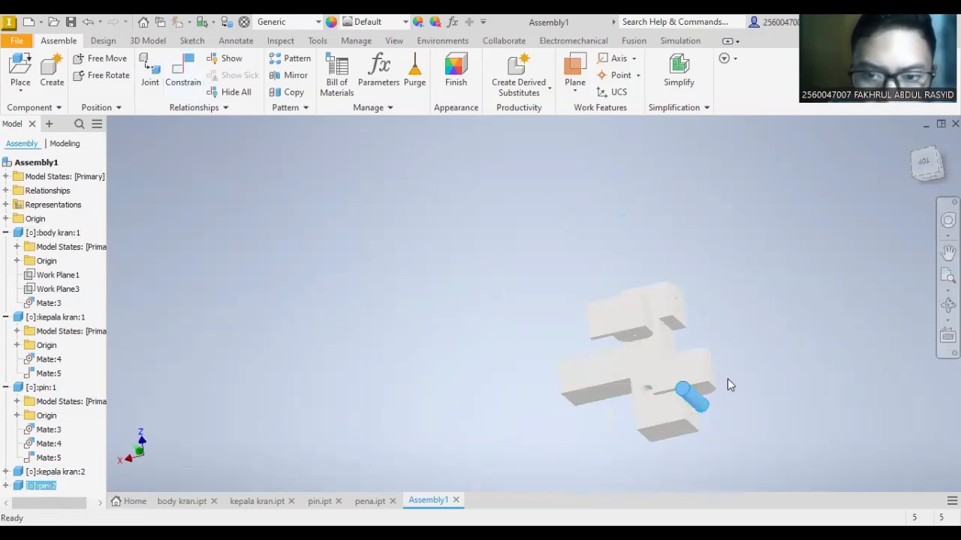
# - Apply a 0 mm mate between the second pin's end face and the body kran's top face, and undo it
pyautogui.scroll(5, 724, 360)
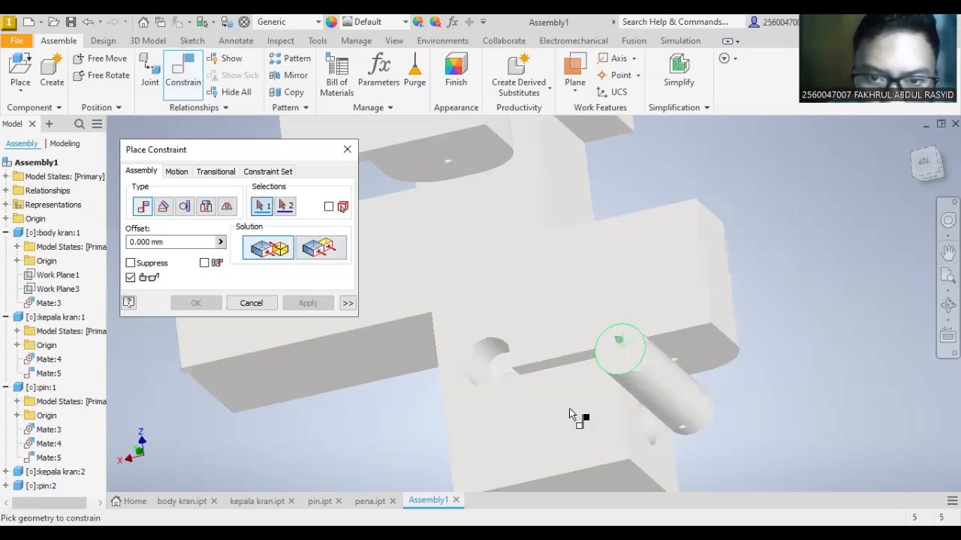
pyautogui.click(568, 408)
pyautogui.scroll(-3, 631, 376)
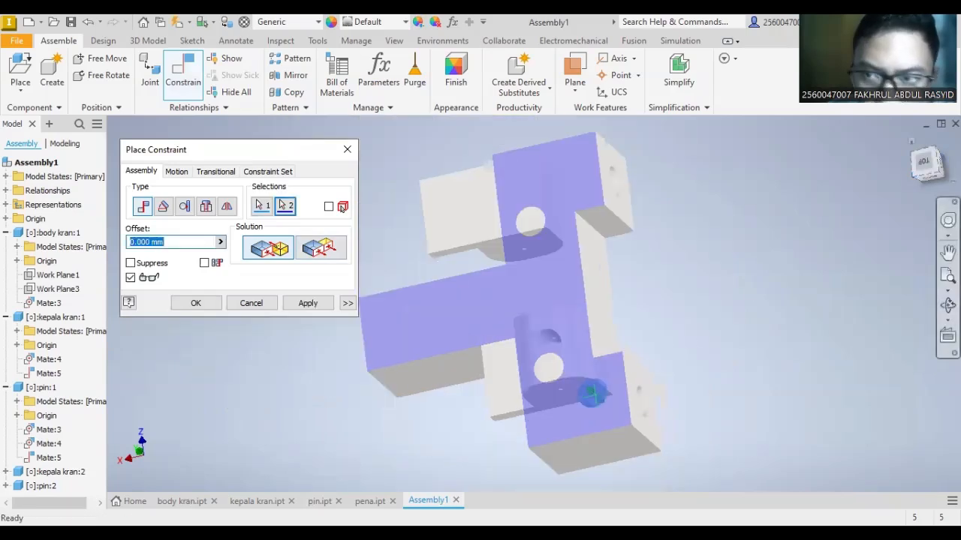
pyautogui.click(931, 175)
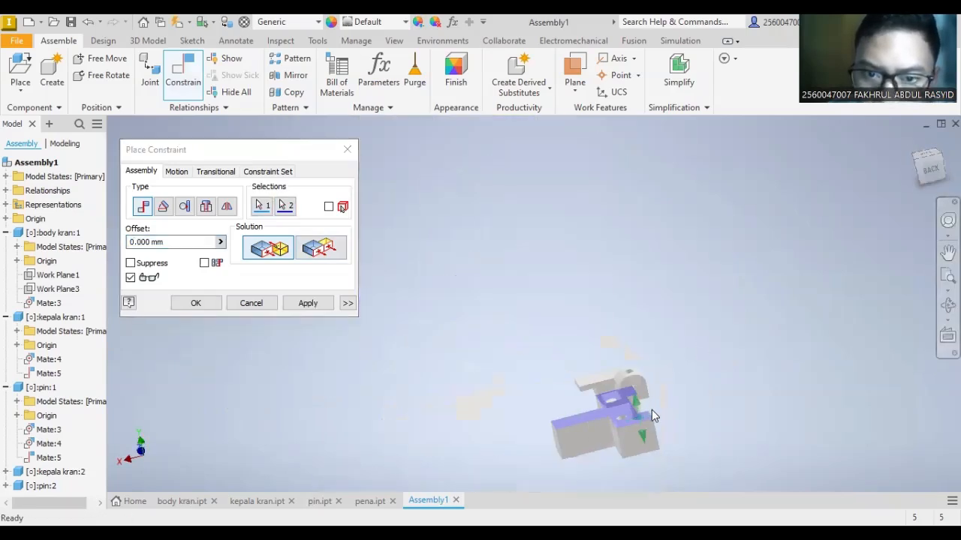
pyautogui.click(298, 306)
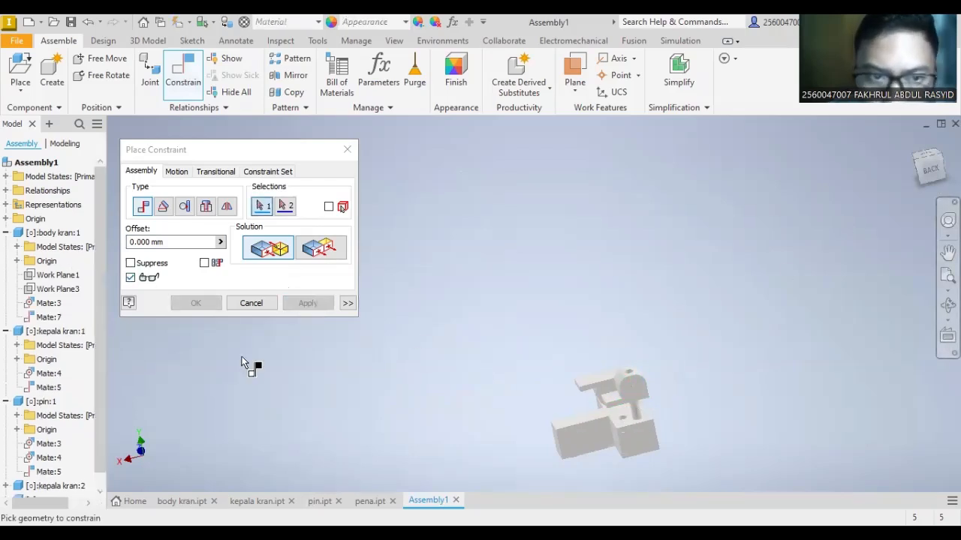
pyautogui.press('Escape')
pyautogui.moveTo(614, 404); pyautogui.dragTo(696, 337)
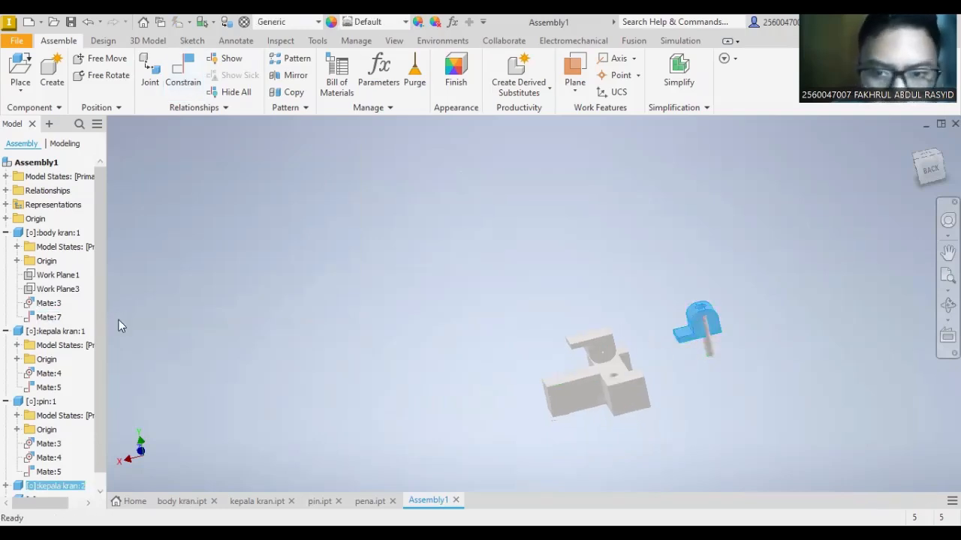
pyautogui.hotkey('ctrl', 'z')
pyautogui.hotkey('ctrl', 'z')
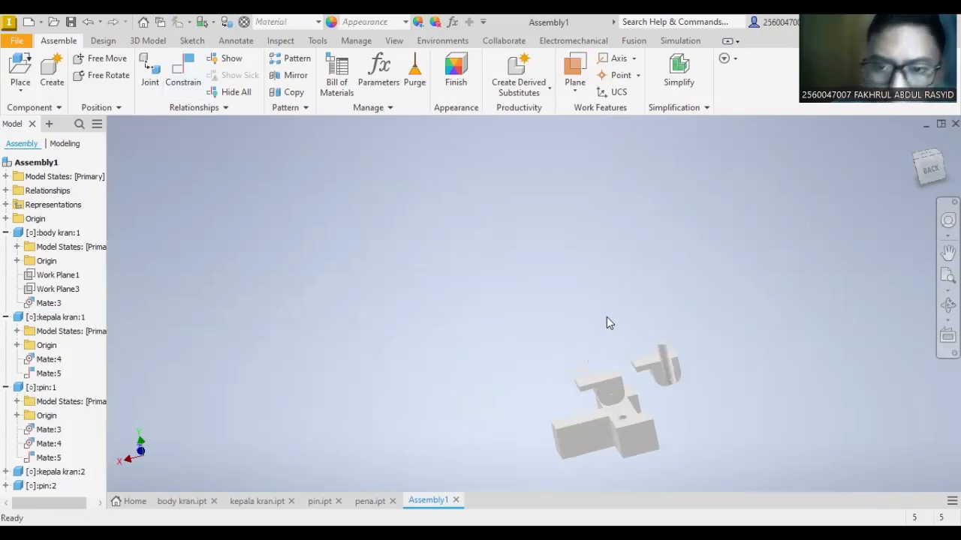
# - Reorient the second pin beside the second kepala kran with Free Rotate
pyautogui.scroll(-2, 660, 346)
pyautogui.moveTo(689, 357); pyautogui.dragTo(686, 296, button='middle')
pyautogui.click(646, 301)
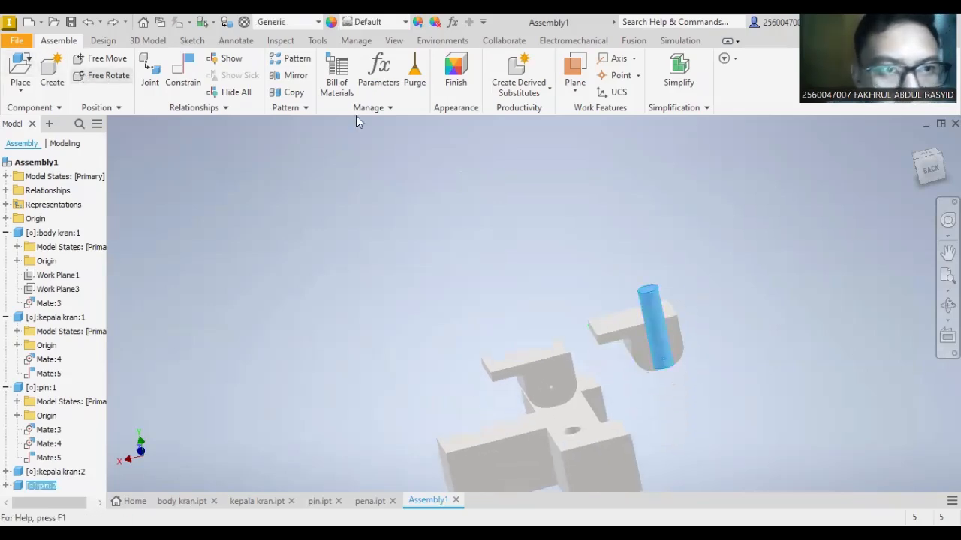
pyautogui.press('g')
pyautogui.moveTo(650, 298); pyautogui.dragTo(653, 421)
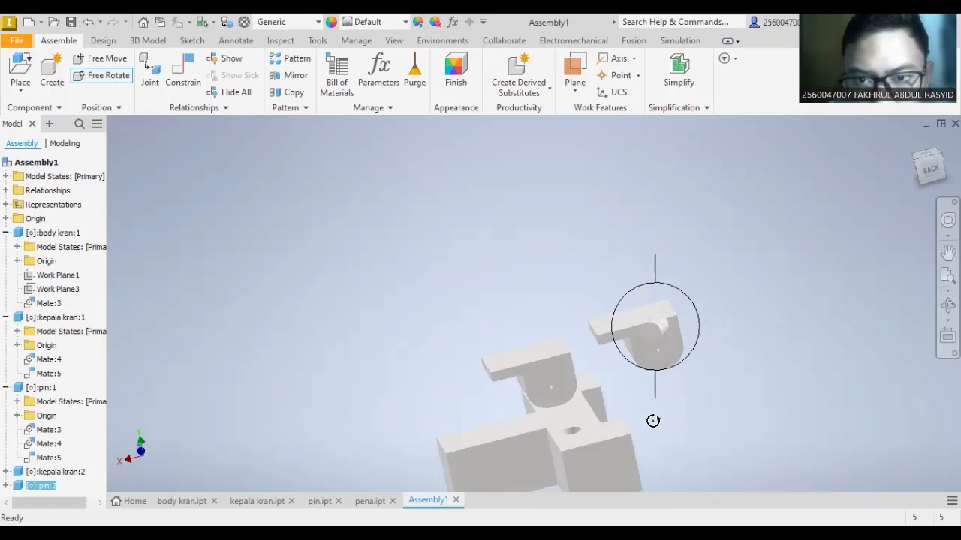
pyautogui.moveTo(660, 327)
pyautogui.mouseDown()
pyautogui.moveTo(675, 406)
pyautogui.moveTo(682, 335)
pyautogui.moveTo(659, 337)
pyautogui.mouseUp()
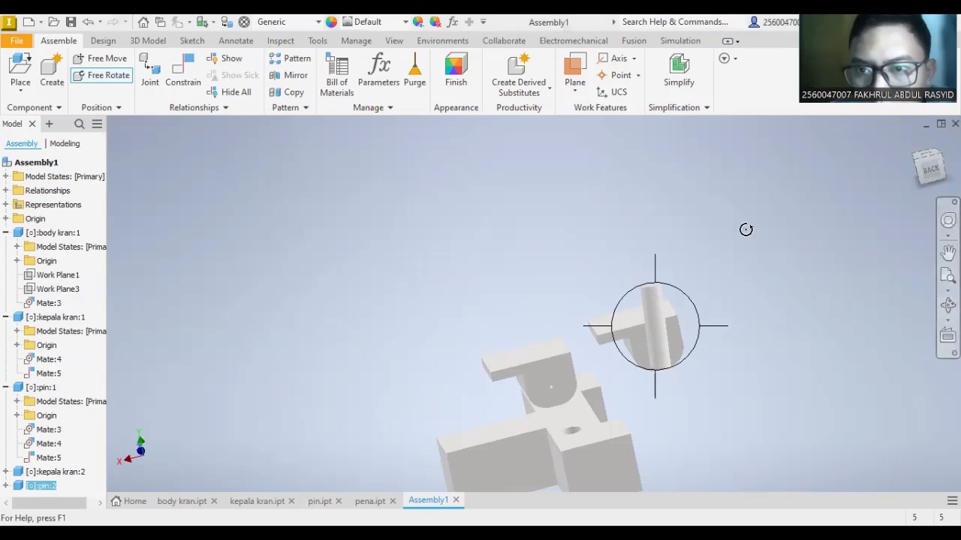
pyautogui.click(666, 331)
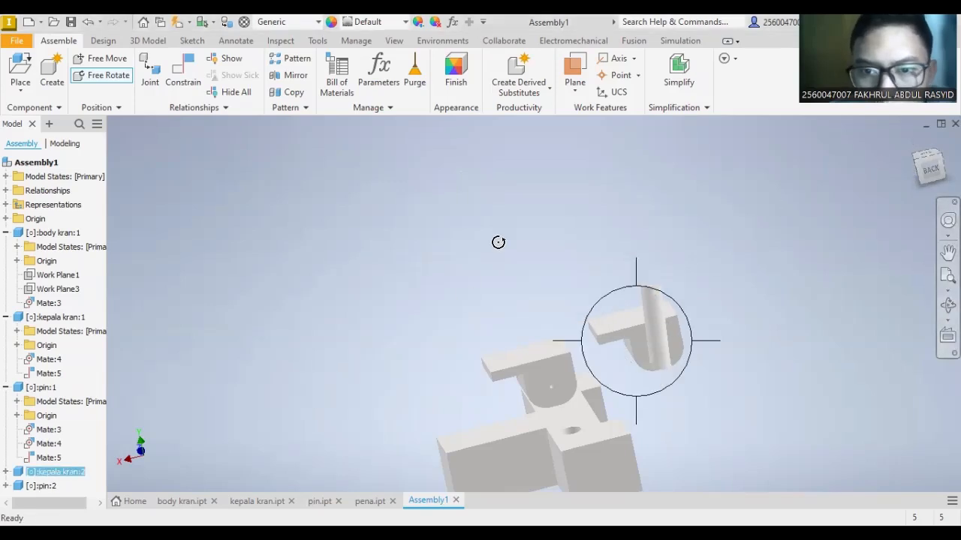
pyautogui.click(93, 78)
pyautogui.scroll(4, 695, 330)
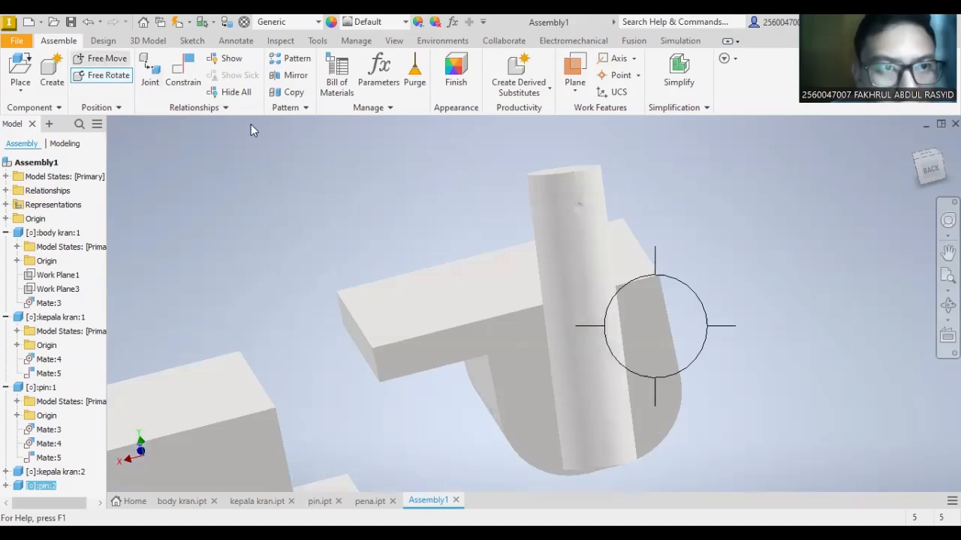
# - Pull the second pin off the second kepala kran with Free Move, and reposition both parts above the body kran
pyautogui.click(99, 58)
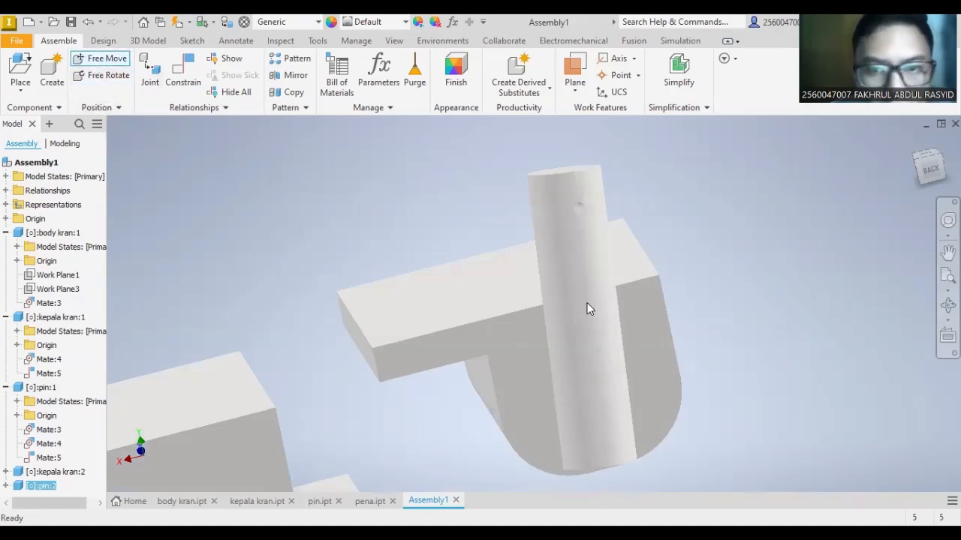
pyautogui.moveTo(588, 310); pyautogui.dragTo(734, 326)
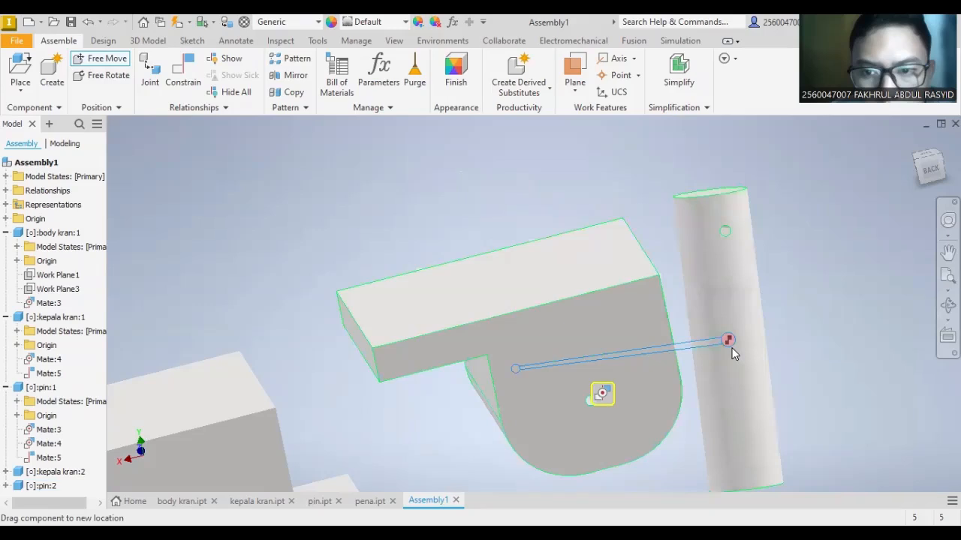
pyautogui.press('Escape')
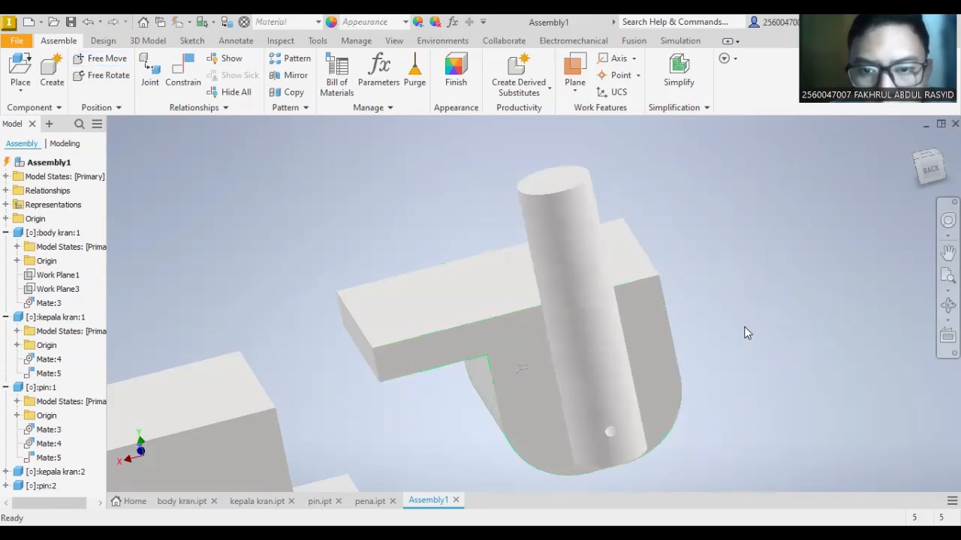
pyautogui.scroll(-5, 576, 355)
pyautogui.moveTo(577, 356); pyautogui.dragTo(612, 262)
pyautogui.click(621, 276)
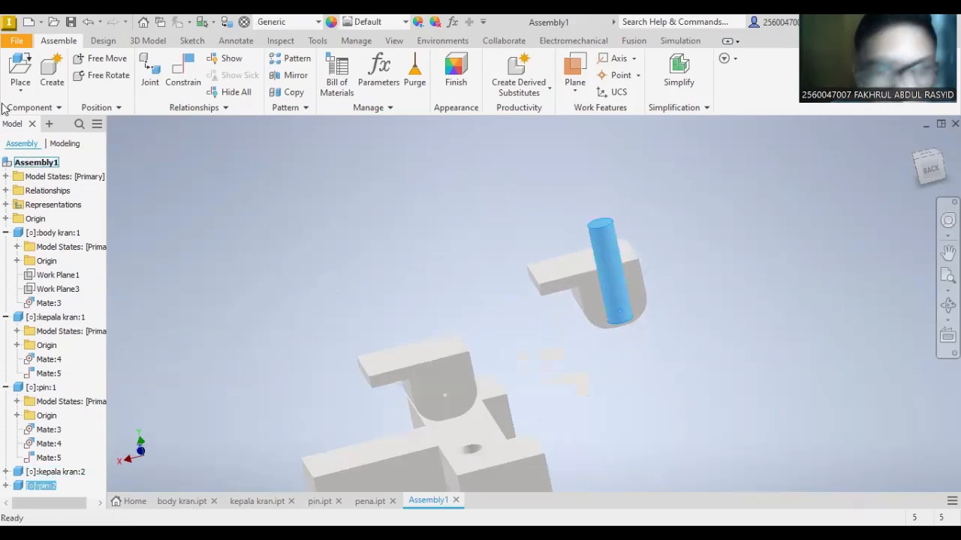
pyautogui.click(176, 89)
pyautogui.scroll(-2, 465, 375)
pyautogui.scroll(1, 576, 424)
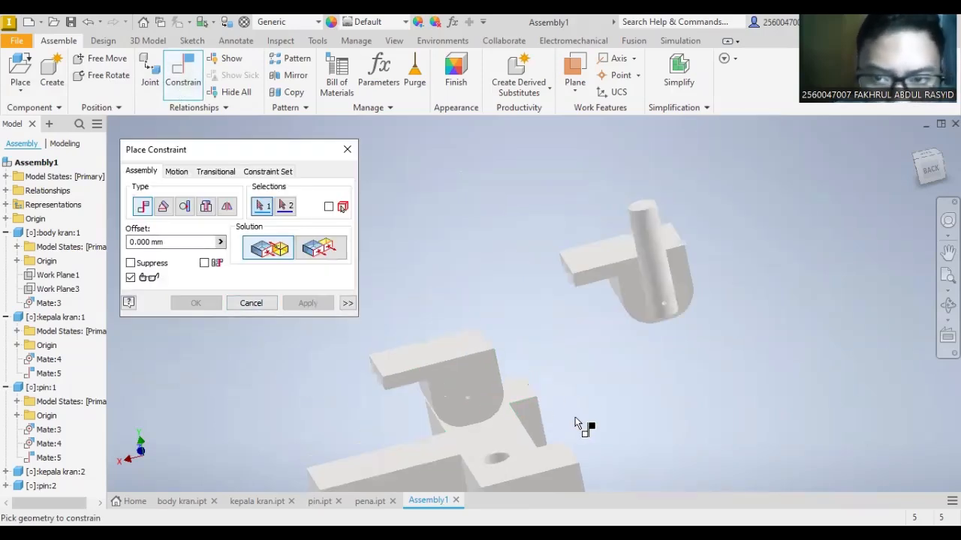
pyautogui.moveTo(528, 343); pyautogui.dragTo(502, 240, button='middle')
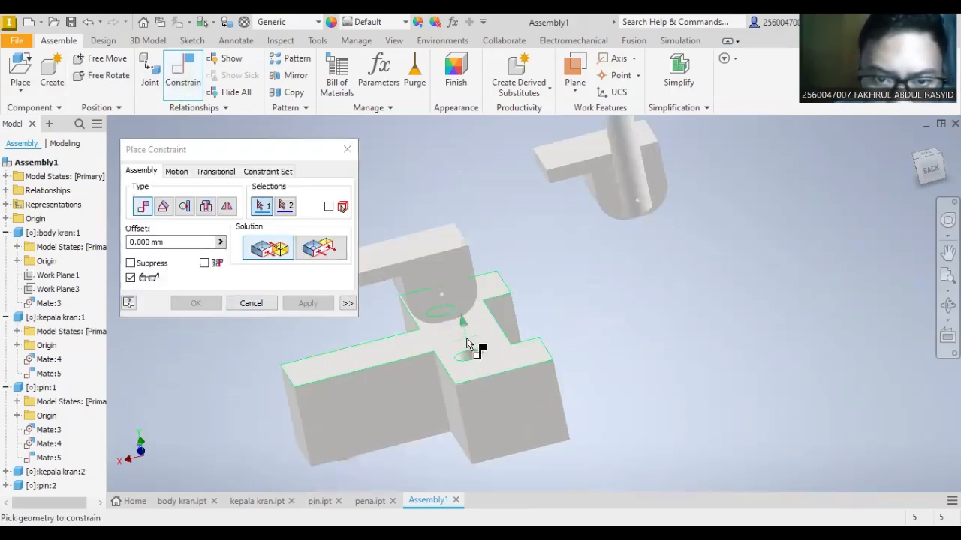
pyautogui.scroll(-2, 471, 359)
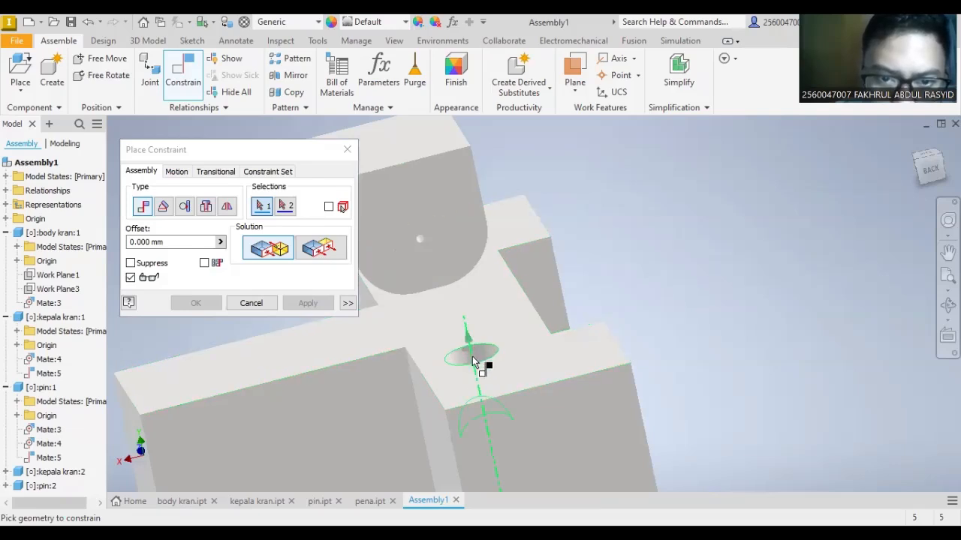
pyautogui.click(471, 358)
pyautogui.moveTo(650, 304); pyautogui.dragTo(554, 459, button='middle')
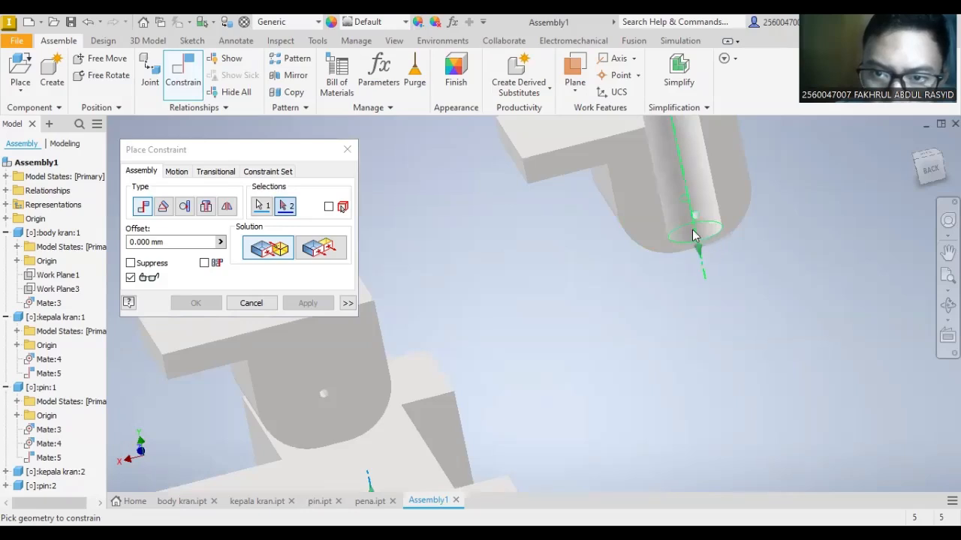
pyautogui.click(694, 235)
pyautogui.click(251, 303)
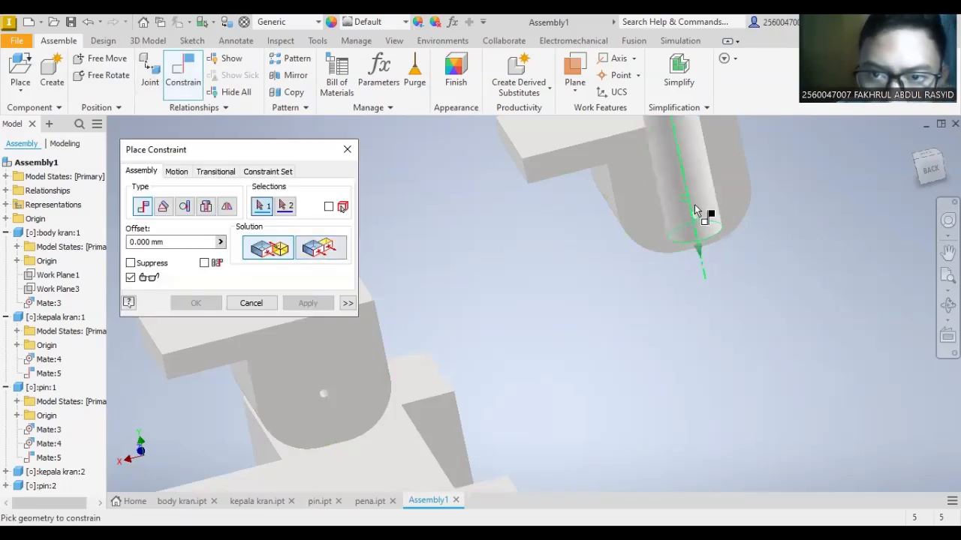
# - Mate the second pin's axis with the body kran's open hole axis at 0 mm offset, and lift the second kepala kran above the body
pyautogui.click(687, 198)
pyautogui.scroll(3, 459, 396)
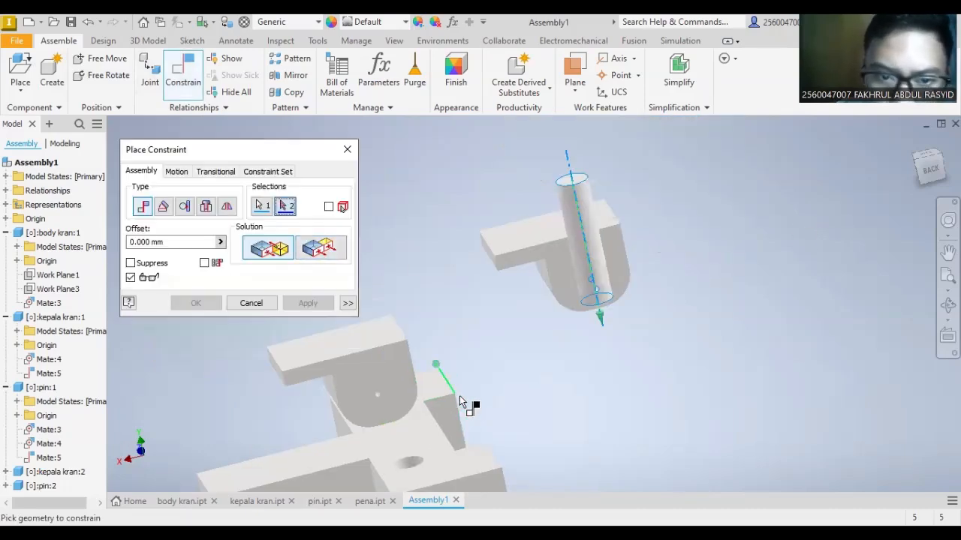
pyautogui.moveTo(460, 392); pyautogui.dragTo(490, 303, button='middle')
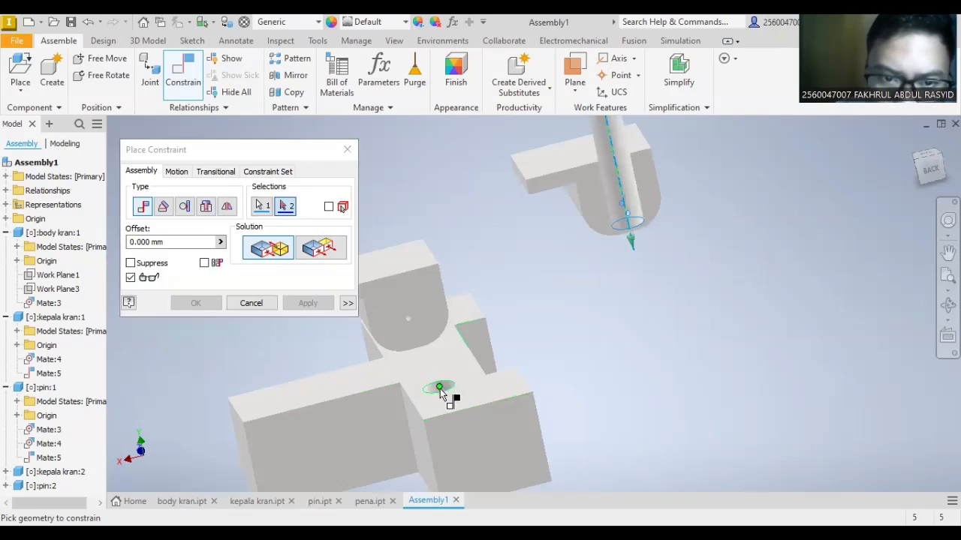
pyautogui.click(441, 392)
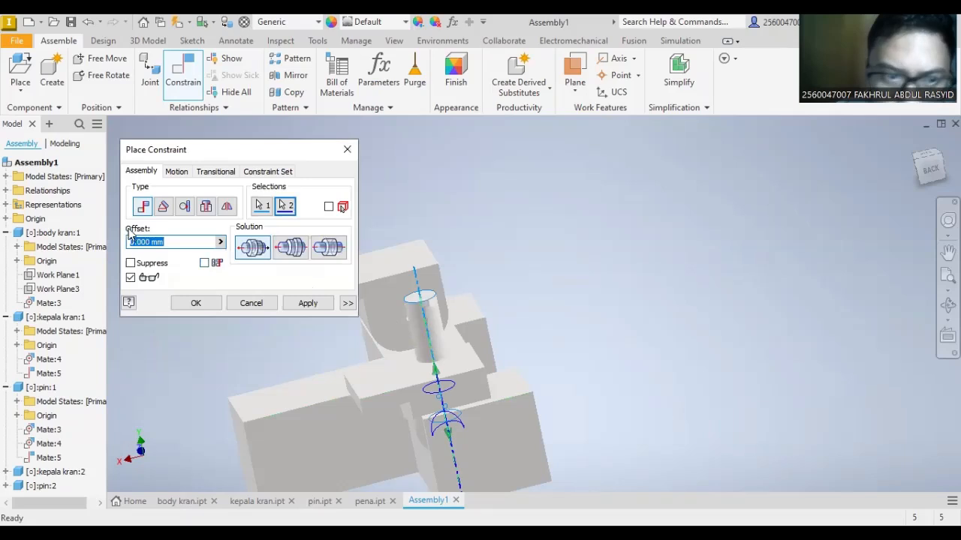
pyautogui.click(310, 303)
pyautogui.click(251, 302)
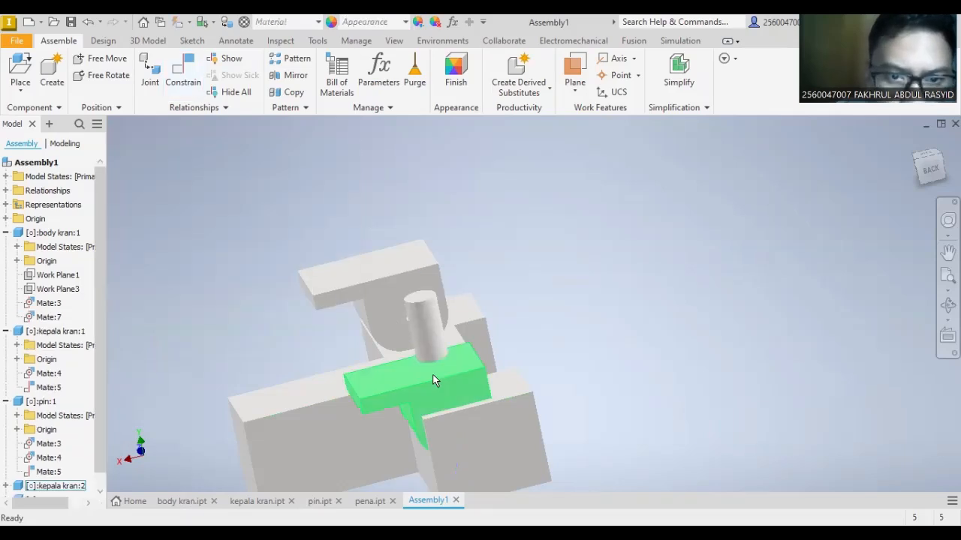
pyautogui.moveTo(436, 381); pyautogui.dragTo(540, 180)
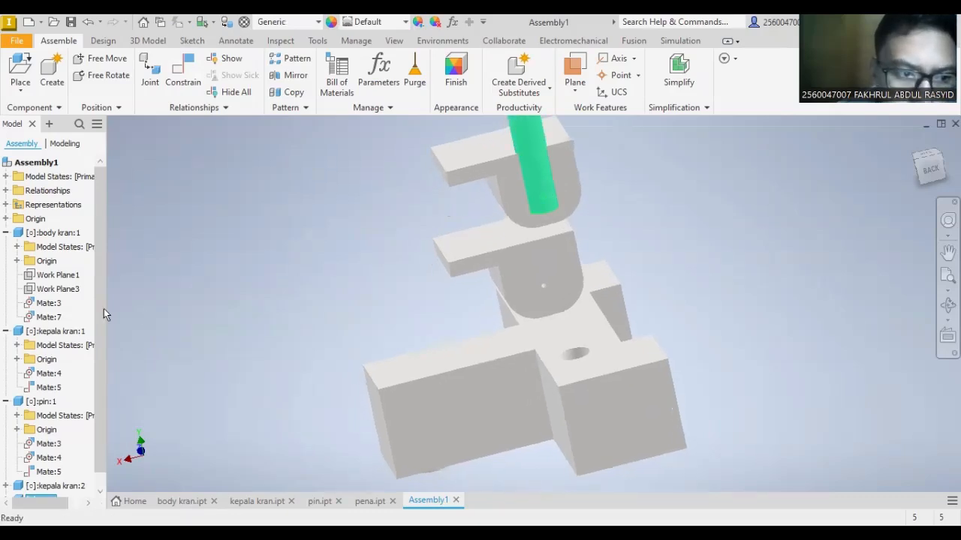
# - Check the pin part in pin.ipt, and reposition the second kepala kran with its pin above the body kran in Assembly1
pyautogui.click(320, 500)
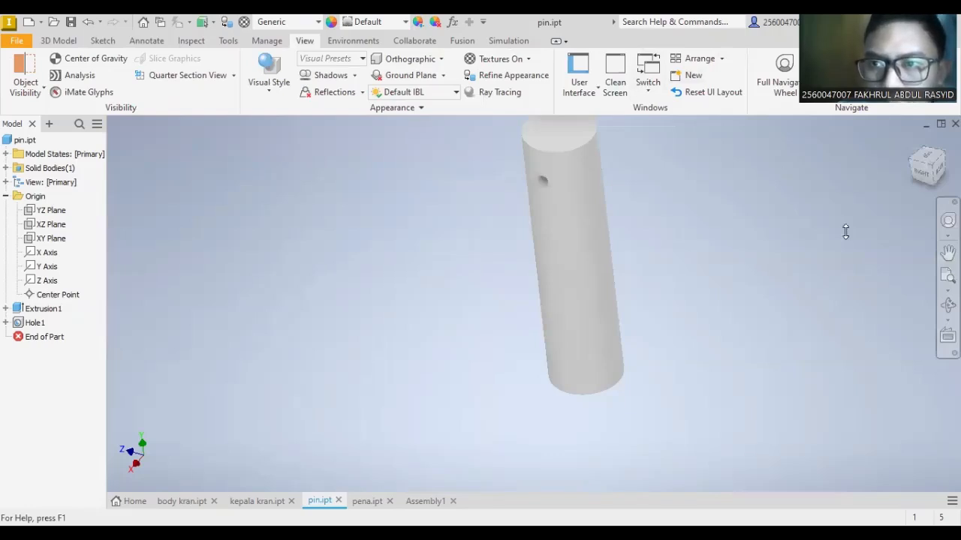
pyautogui.click(426, 500)
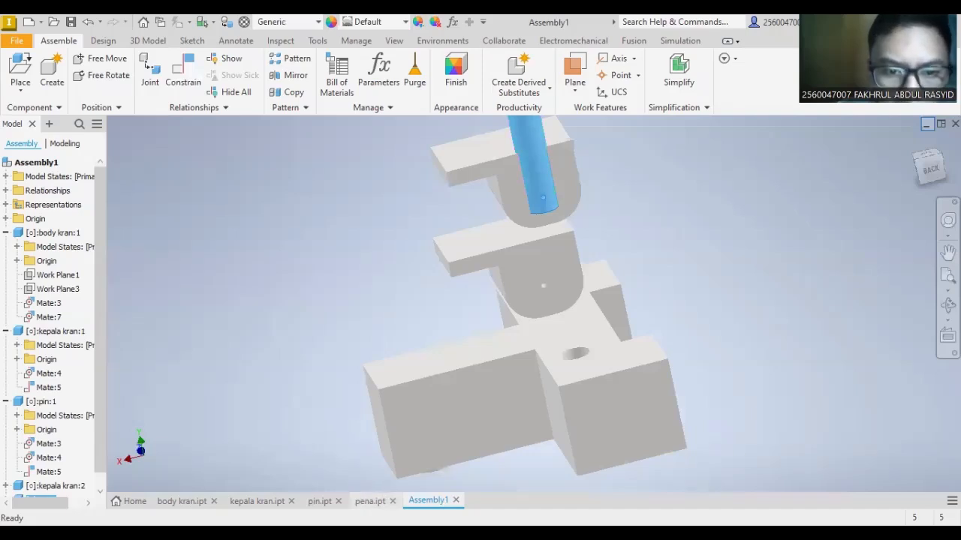
pyautogui.click(742, 163)
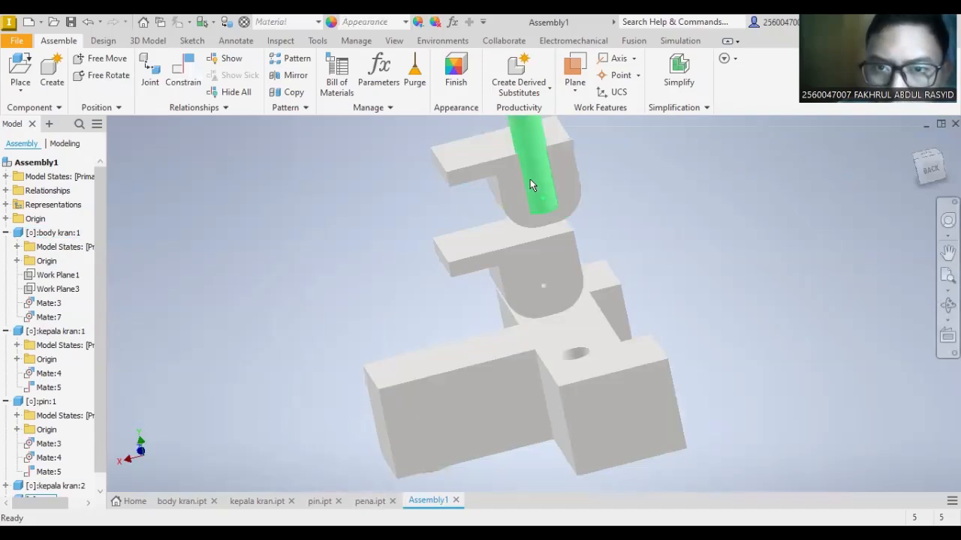
pyautogui.moveTo(534, 210); pyautogui.dragTo(564, 232)
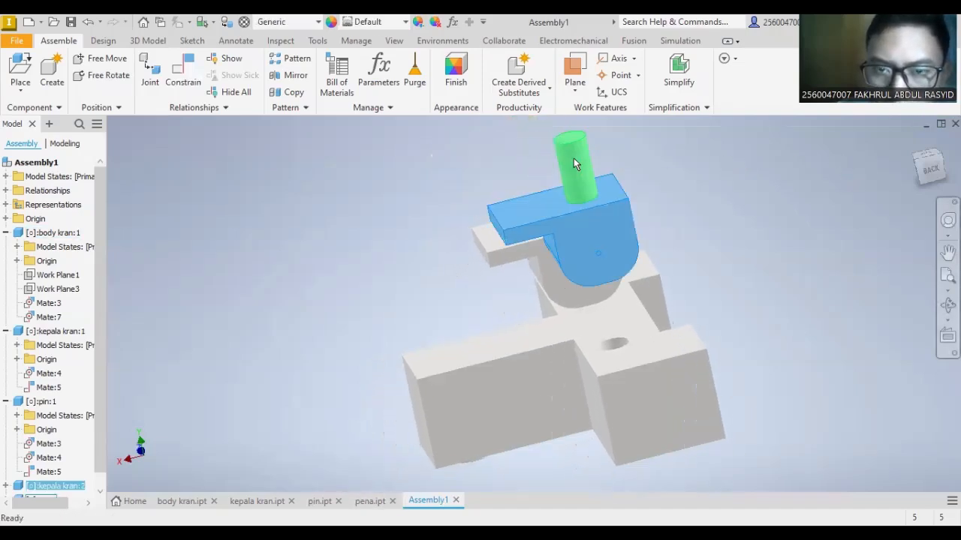
# - Inspect the mates and offset values listed under the second kepala kran and the second pin in the model tree
pyautogui.moveTo(573, 160); pyautogui.dragTo(430, 253)
pyautogui.moveTo(101, 338); pyautogui.dragTo(100, 433)
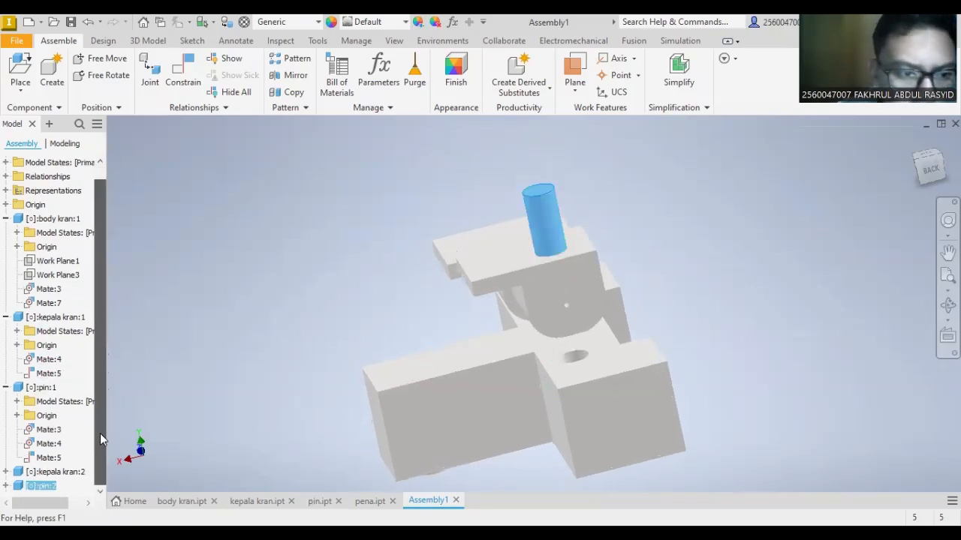
pyautogui.click(6, 485)
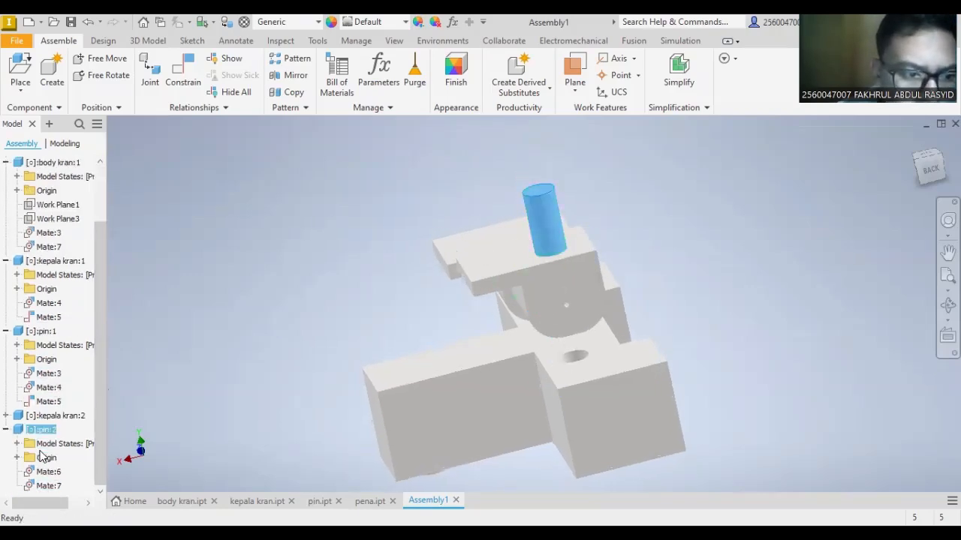
pyautogui.click(6, 415)
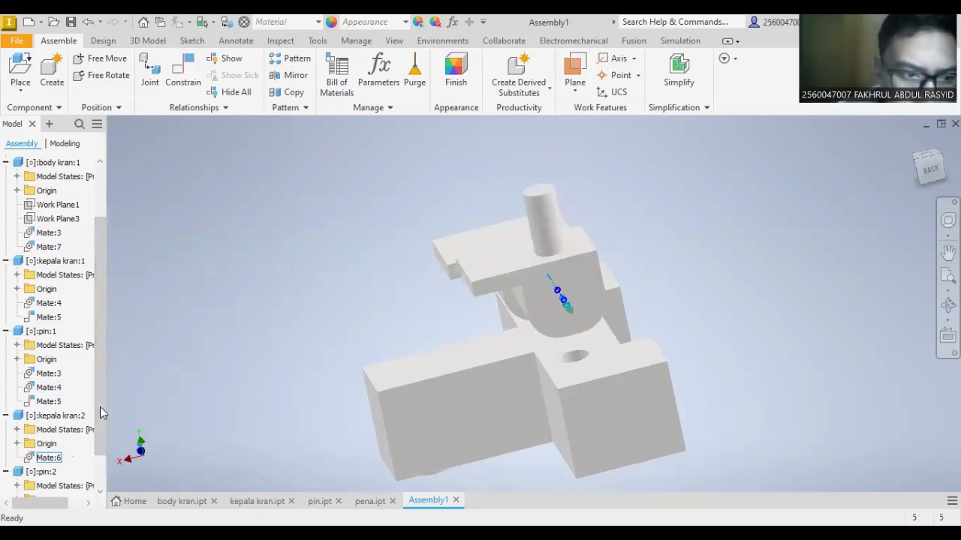
pyautogui.click(50, 457)
pyautogui.scroll(-1, 53, 454)
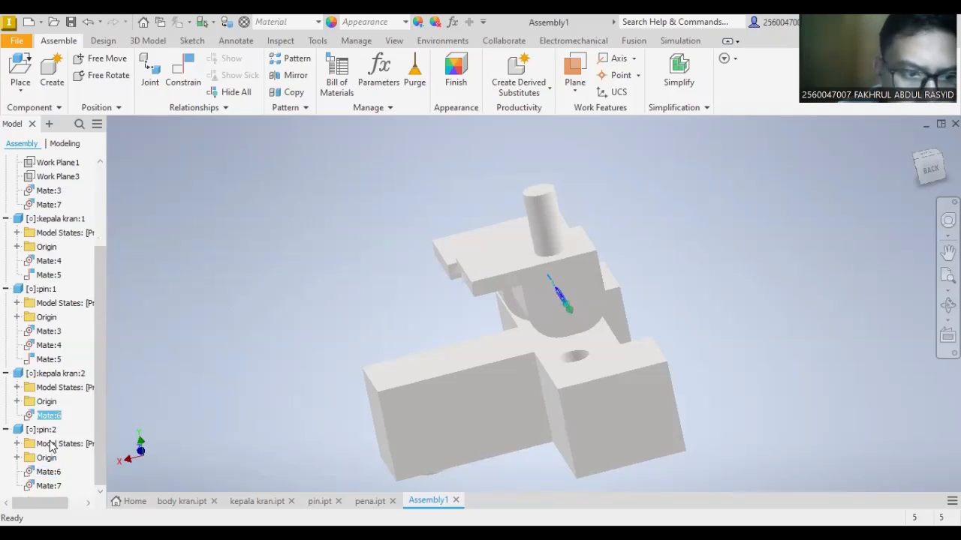
pyautogui.doubleClick(48, 471)
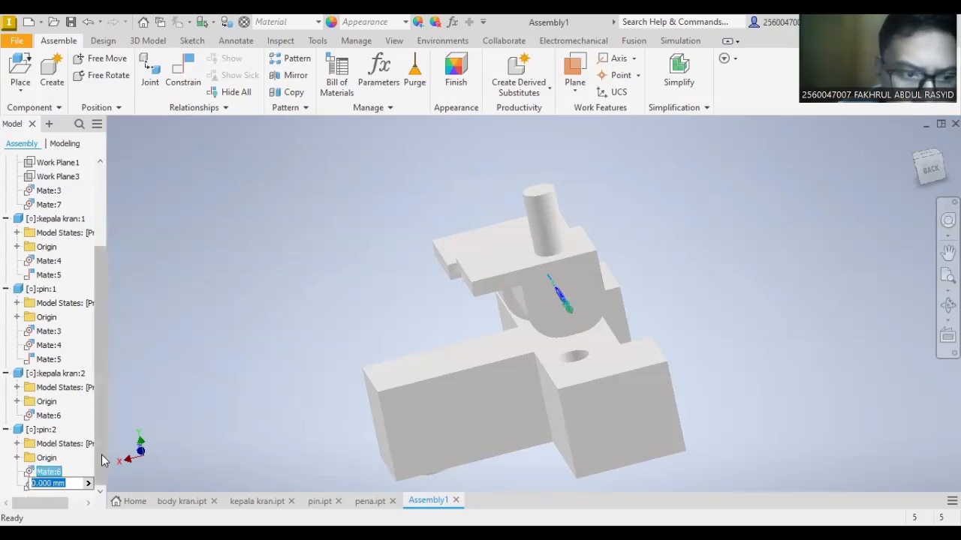
pyautogui.press('Return')
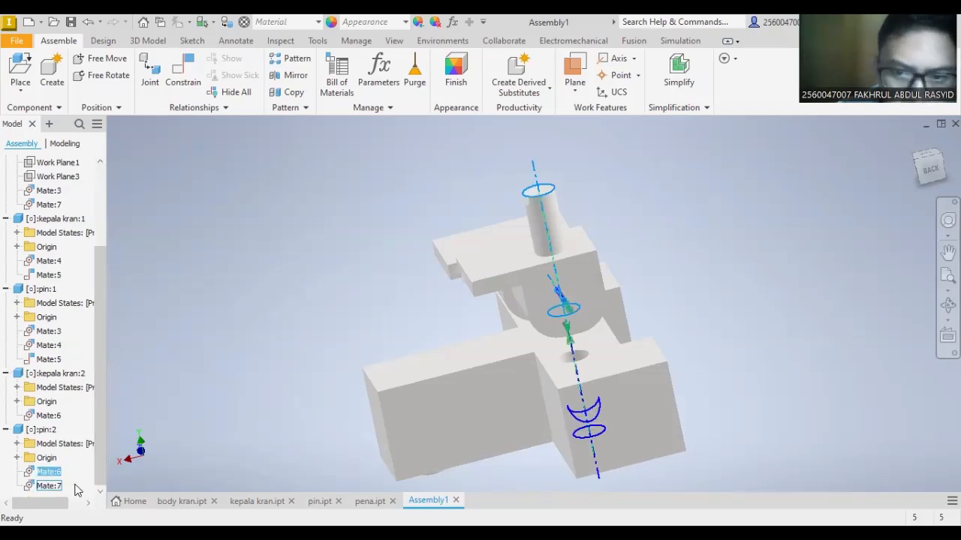
pyautogui.doubleClick(75, 488)
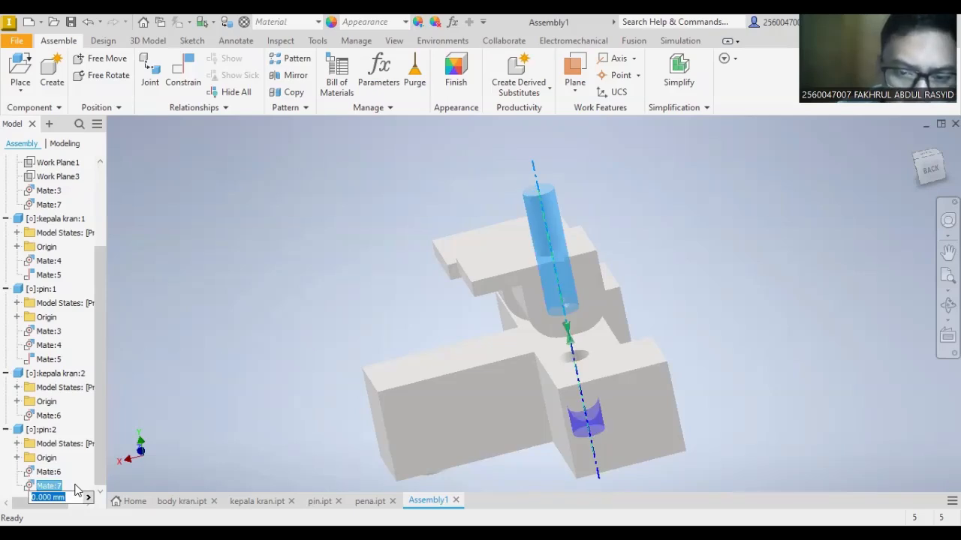
pyautogui.press('Return')
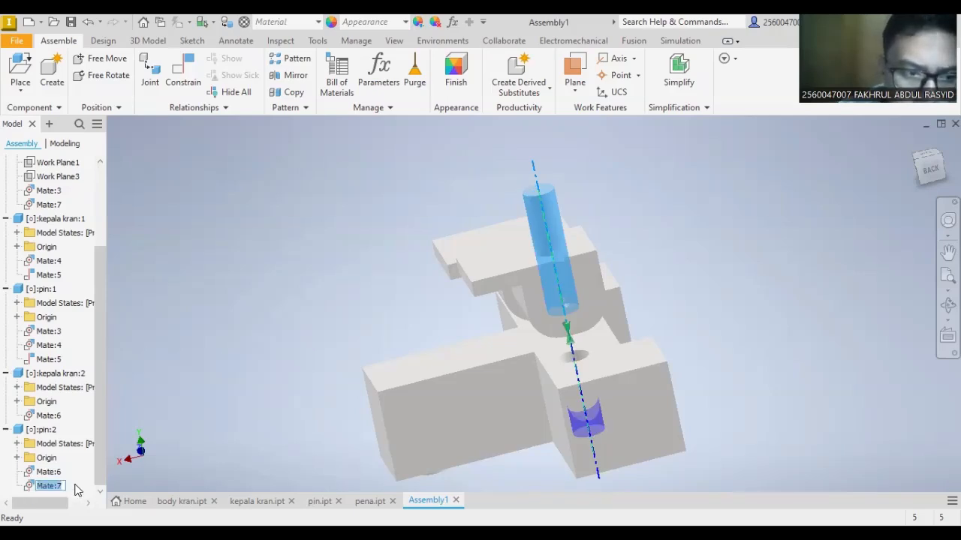
# - Delete Mate:7 between the second pin and the body kran's hole, and lift the pin and second kepala kran clear above the body
pyautogui.rightClick(63, 484)
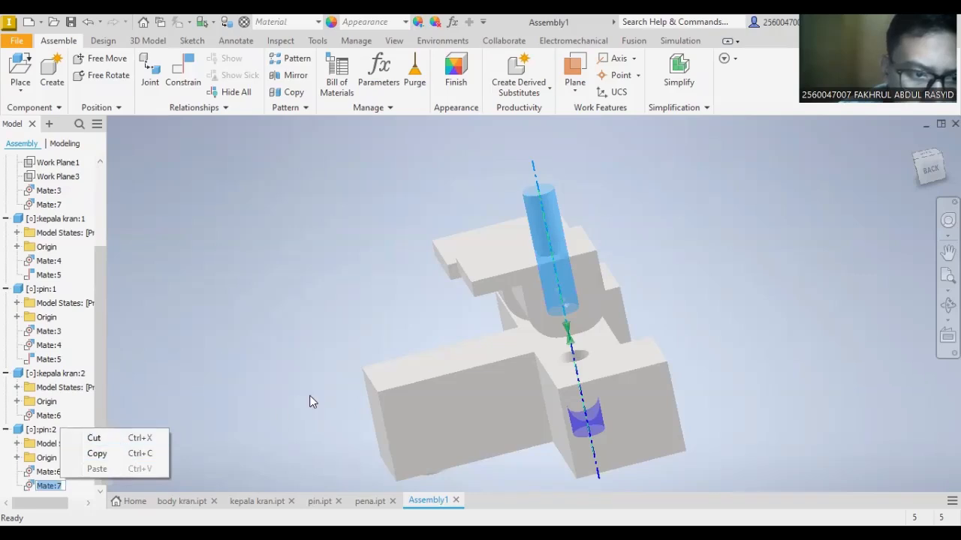
pyautogui.press('Escape')
pyautogui.scroll(5, 252, 417)
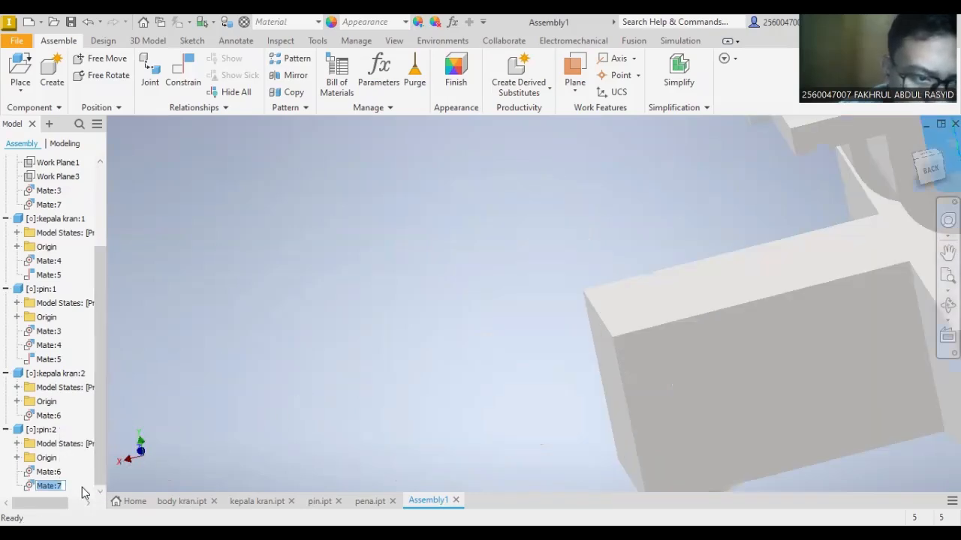
pyautogui.rightClick(50, 486)
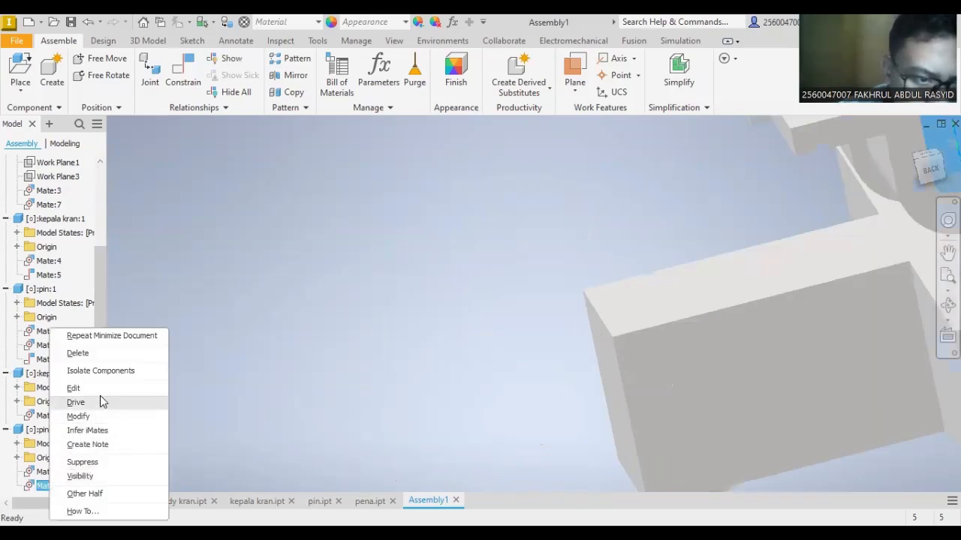
pyautogui.click(104, 361)
pyautogui.scroll(-6, 561, 308)
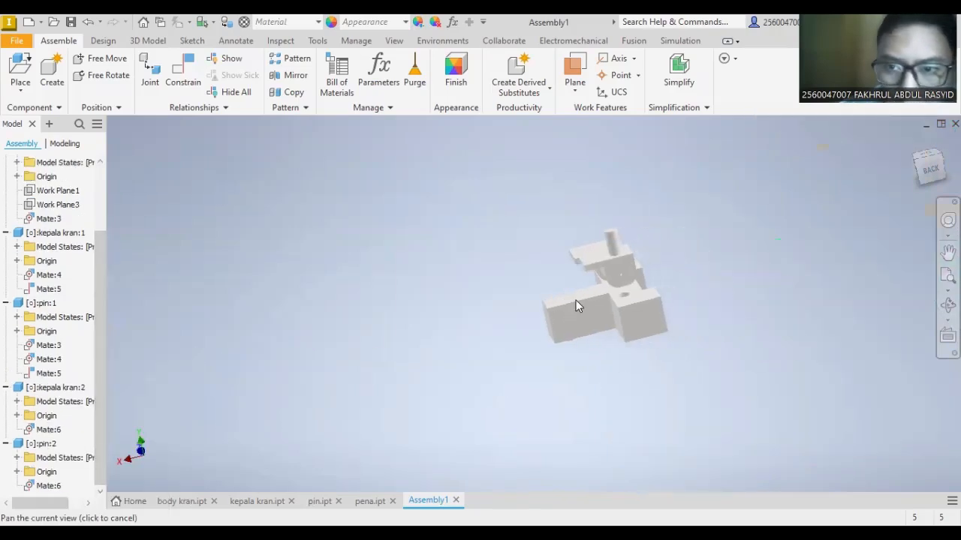
pyautogui.moveTo(637, 221); pyautogui.dragTo(633, 192)
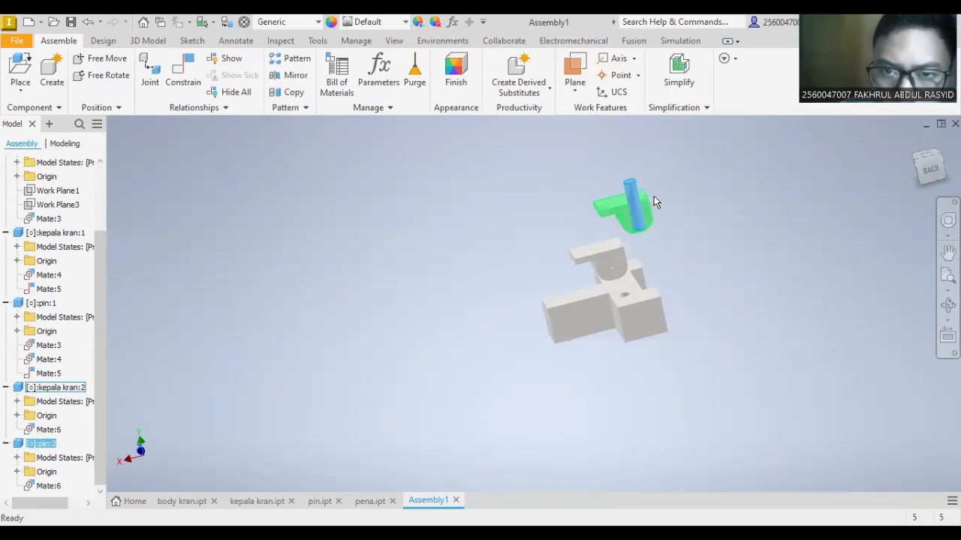
pyautogui.scroll(3, 668, 210)
pyautogui.click(637, 198)
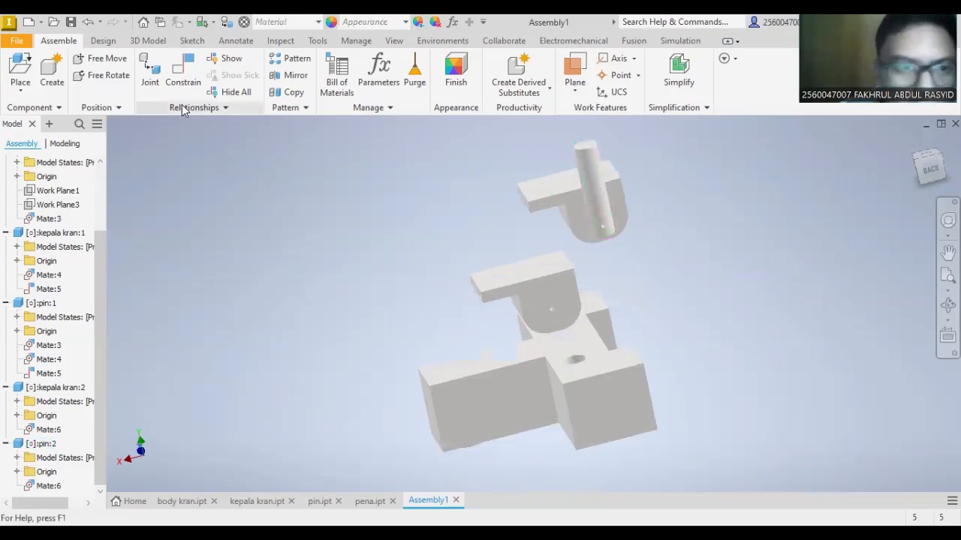
# - Try to tilt the second pin with Free Rotate and pull it off the second kepala kran with Free Move
pyautogui.click(109, 75)
pyautogui.click(612, 190)
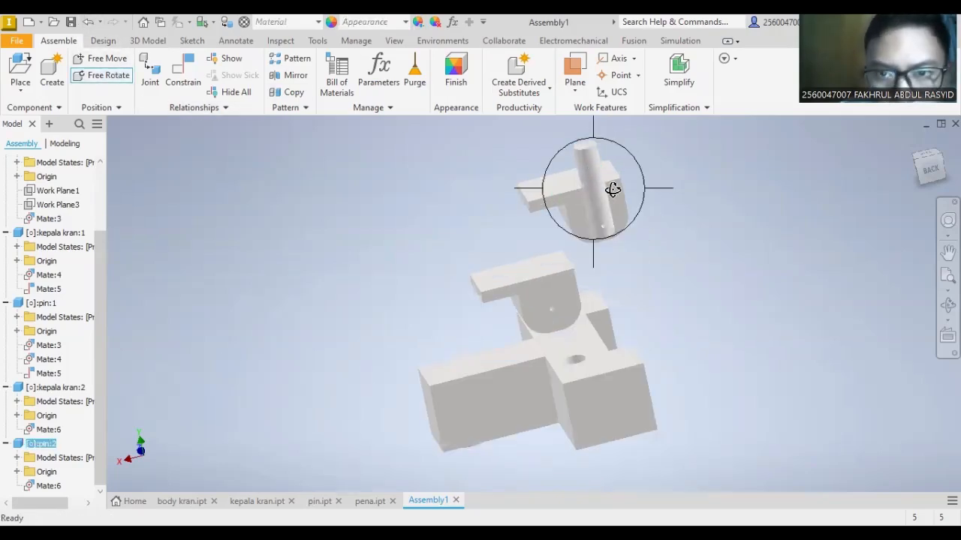
pyautogui.moveTo(626, 216); pyautogui.dragTo(595, 358)
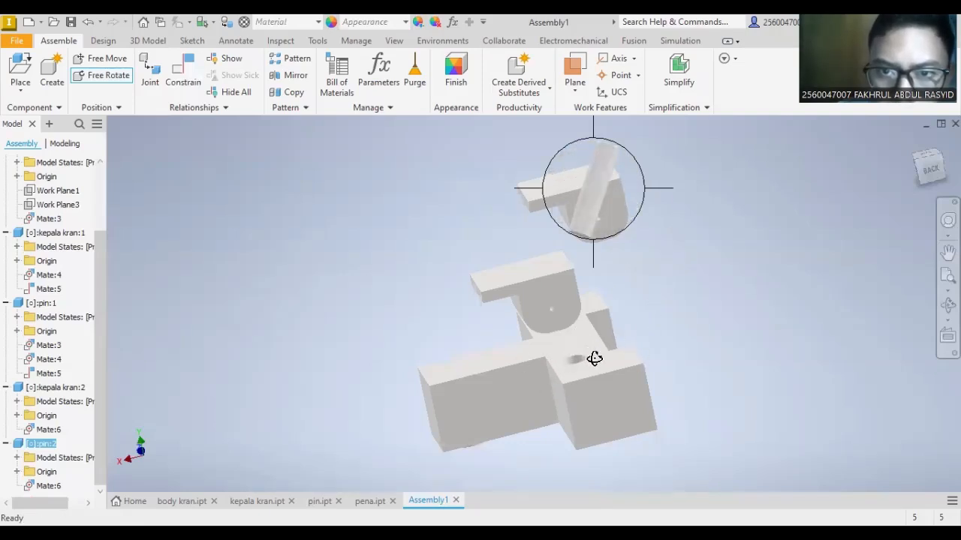
pyautogui.click(106, 58)
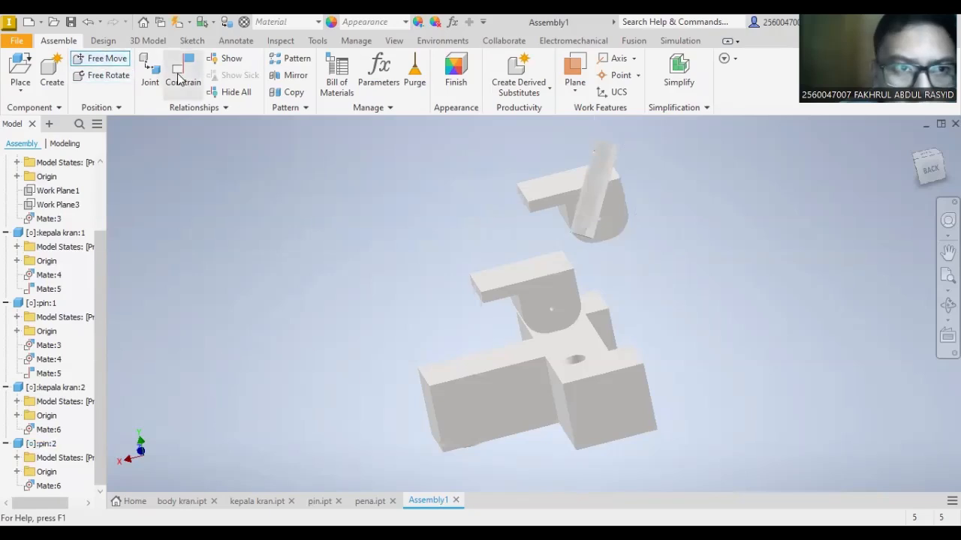
pyautogui.moveTo(579, 202); pyautogui.dragTo(606, 262)
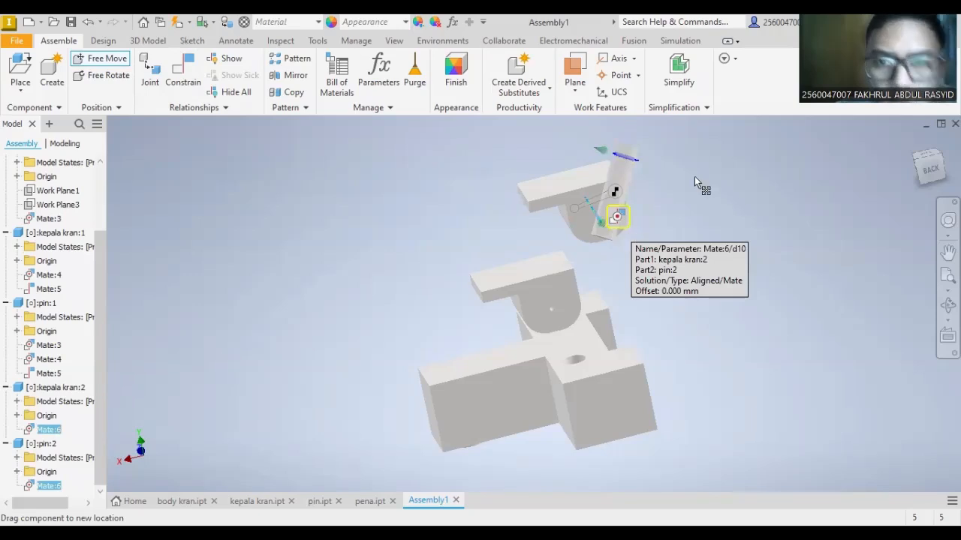
pyautogui.press('Escape')
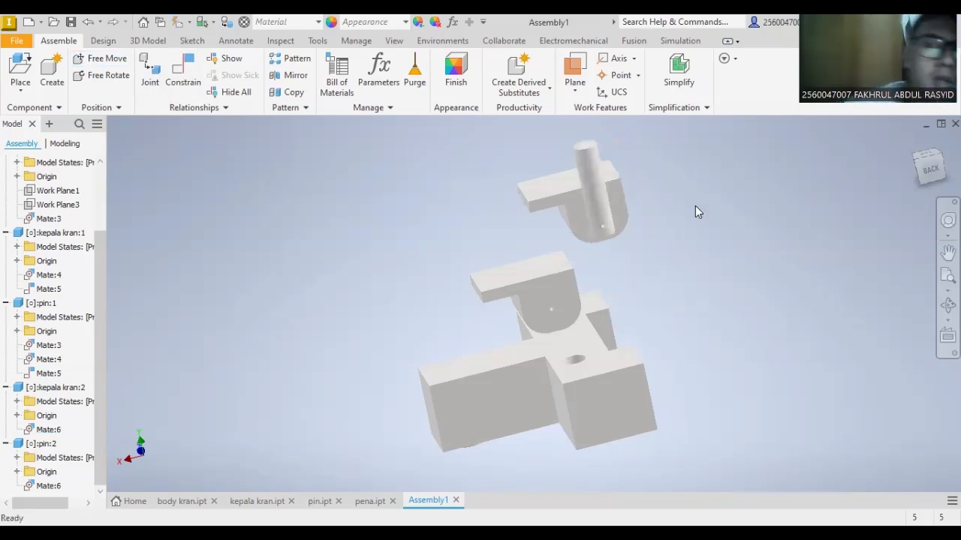
# - Delete Mate:6 between the second kepala kran and the second pin
pyautogui.scroll(3, 619, 275)
pyautogui.moveTo(607, 199); pyautogui.dragTo(634, 179)
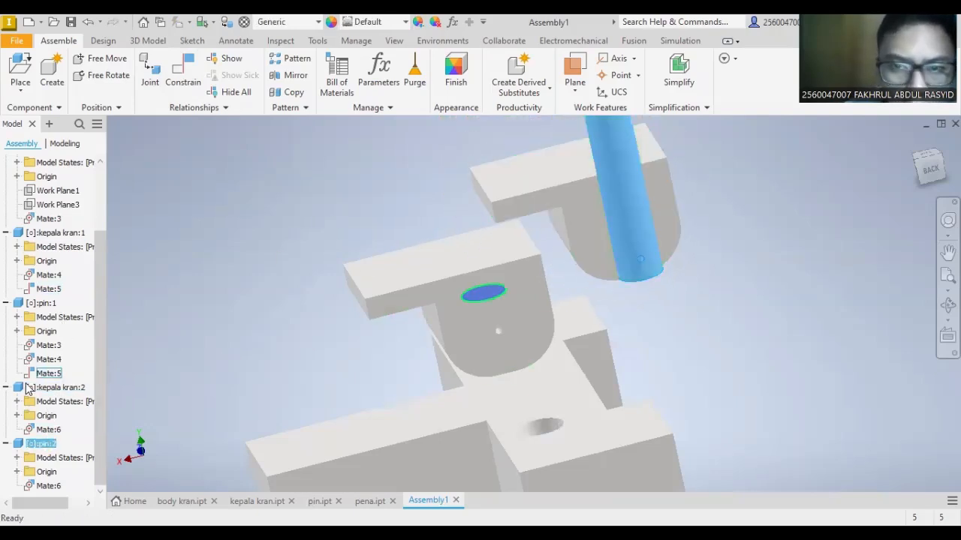
pyautogui.rightClick(55, 434)
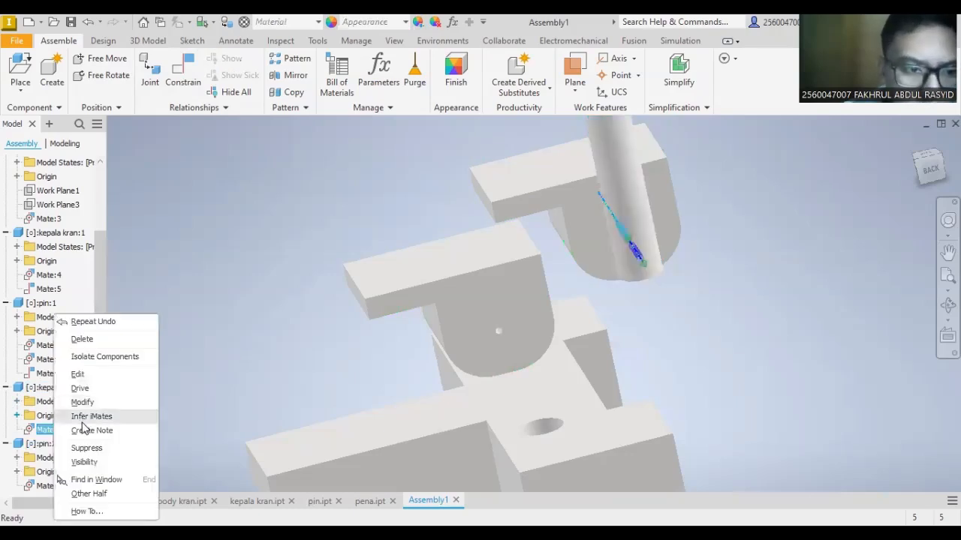
pyautogui.click(98, 342)
# - Pull the second pin free of the second kepala kran and mate its axis with the body kran's open hole axis at 0 mm offset
pyautogui.moveTo(630, 240); pyautogui.dragTo(650, 315)
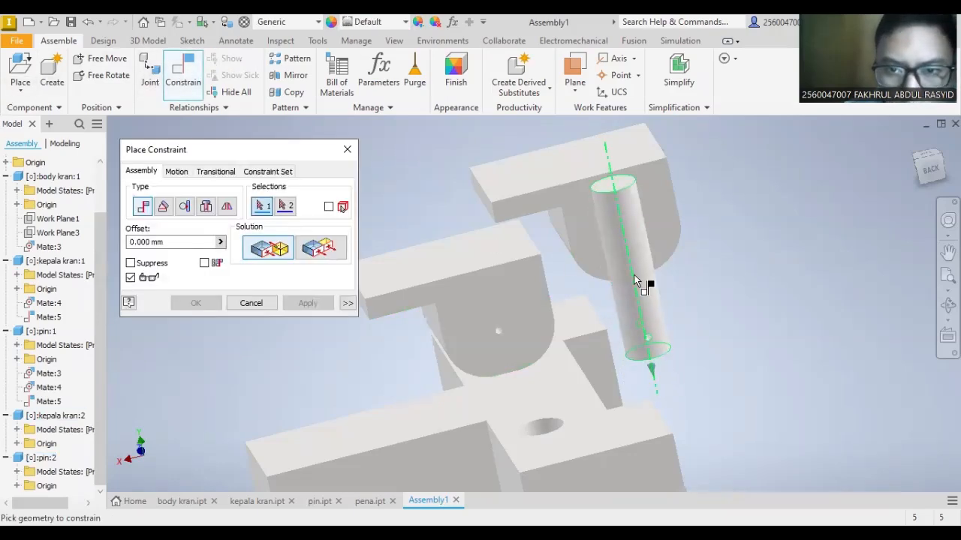
pyautogui.click(552, 423)
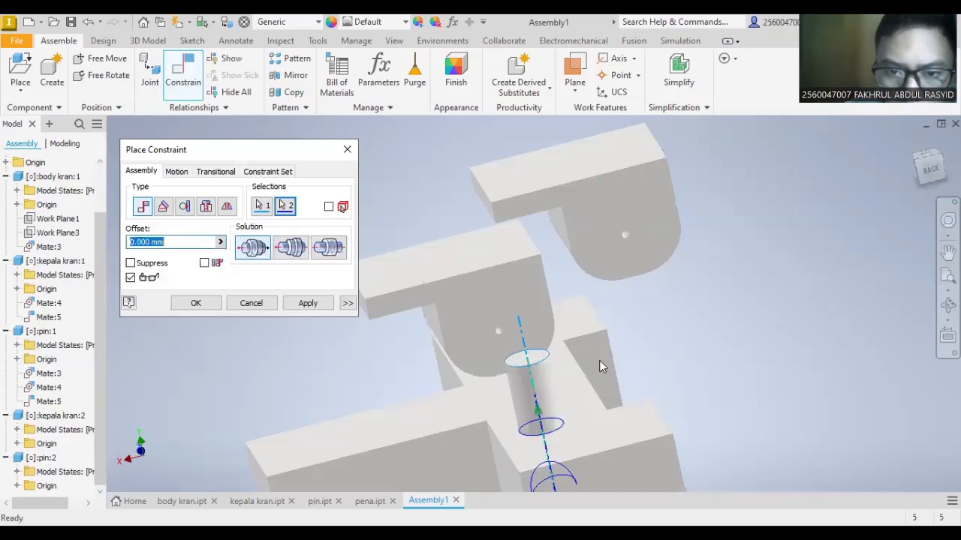
pyautogui.click(307, 302)
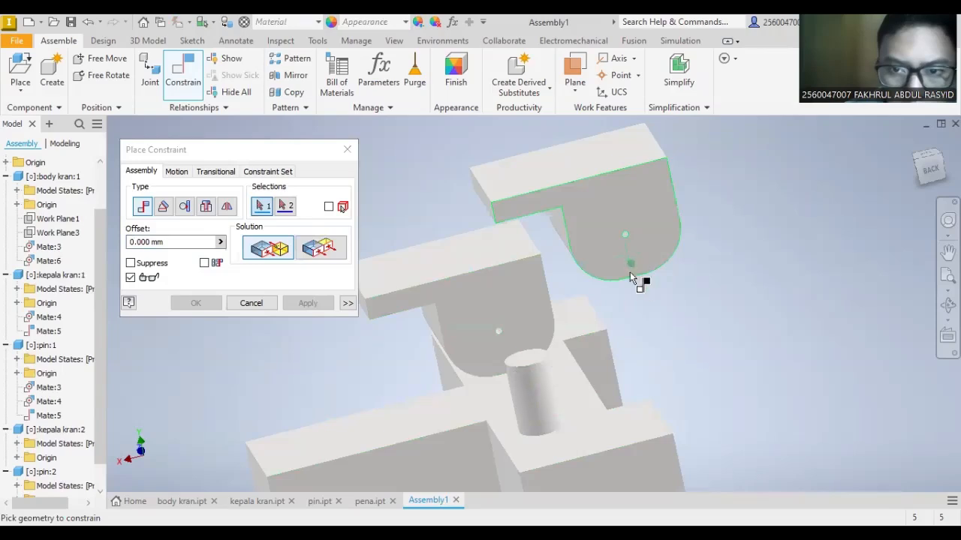
# - Mate the axis of the second kepala kran's underside hole with the second pin's axis at 0 mm offset, and end constraint placement
pyautogui.keyDown('shift'); pyautogui.moveTo(900, 229); pyautogui.dragTo(882, 187, button='middle'); pyautogui.keyUp('shift')
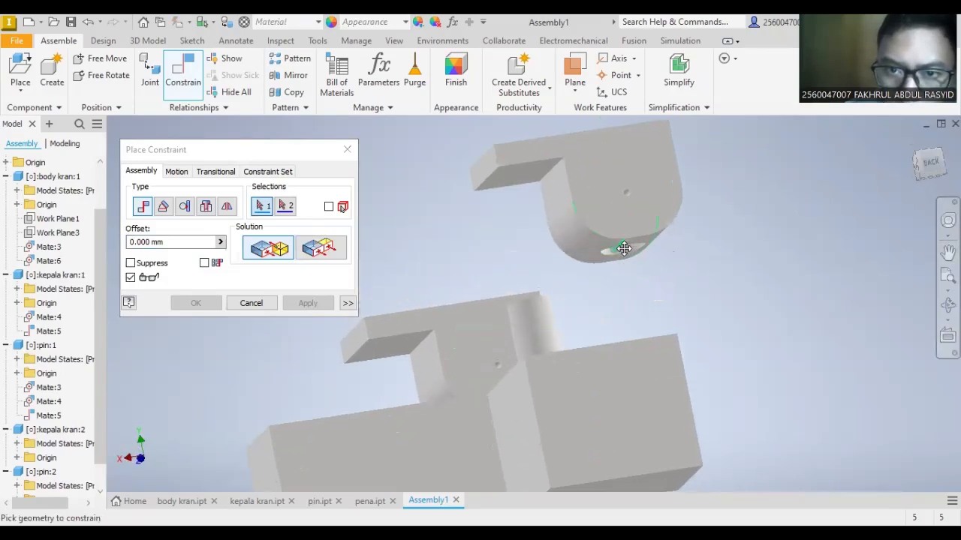
pyautogui.scroll(3, 623, 249)
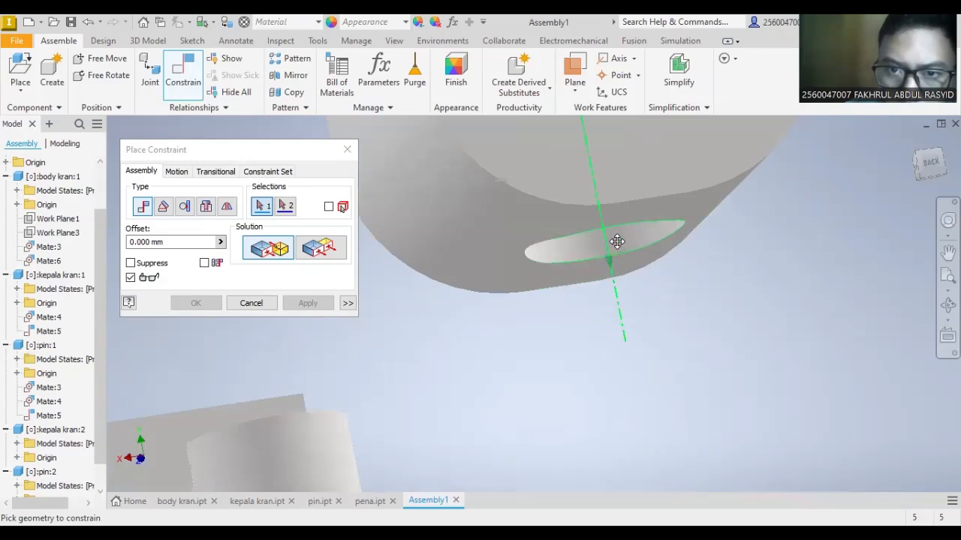
pyautogui.click(616, 240)
pyautogui.scroll(-5, 538, 301)
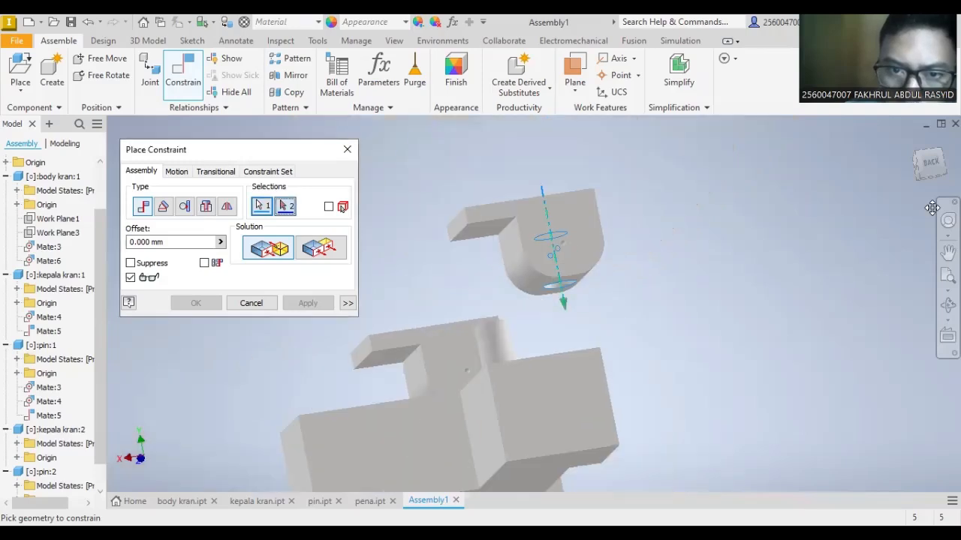
pyautogui.click(495, 339)
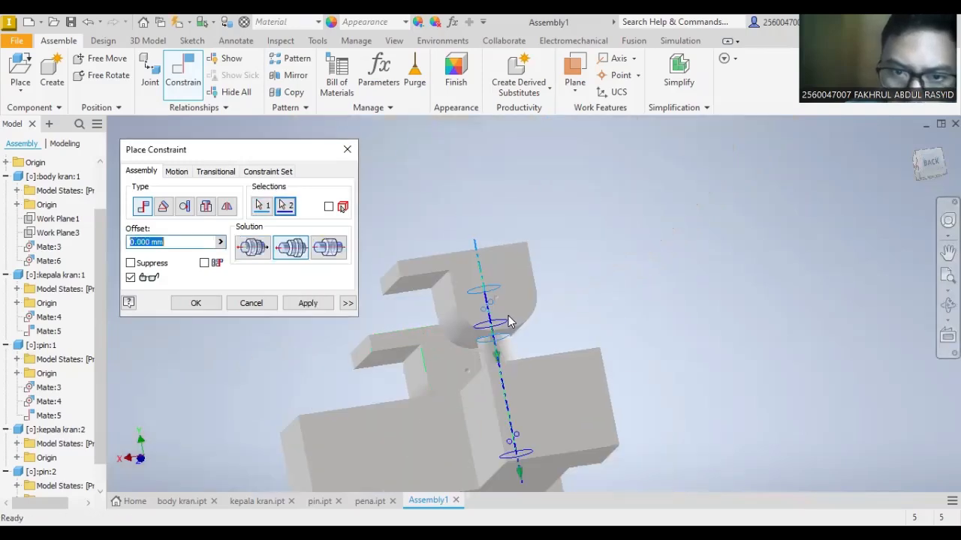
pyautogui.click(301, 304)
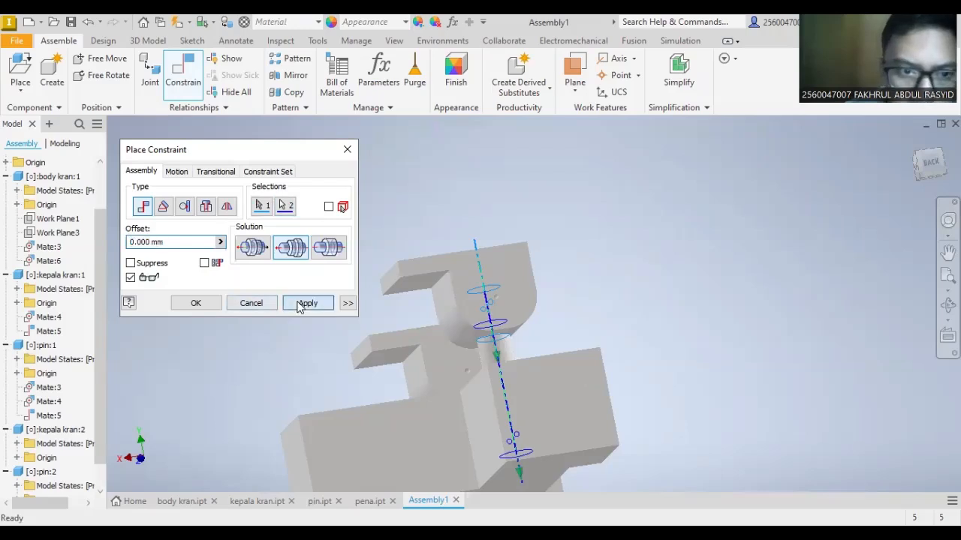
pyautogui.click(259, 307)
# - Slide the second kepala kran down along the second pin until it sits just above the body kran, level with the first one
pyautogui.moveTo(479, 300); pyautogui.dragTo(490, 335)
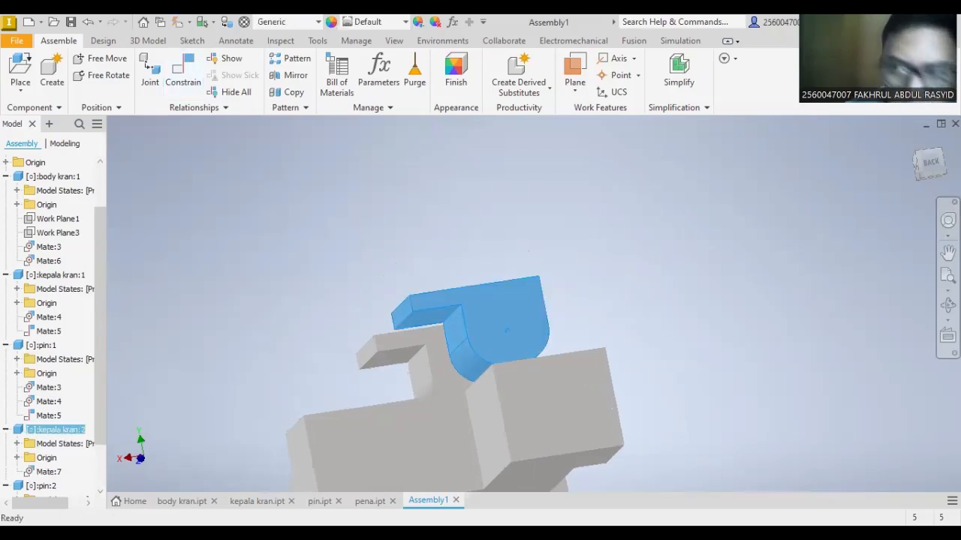
pyautogui.moveTo(932, 169); pyautogui.dragTo(934, 225)
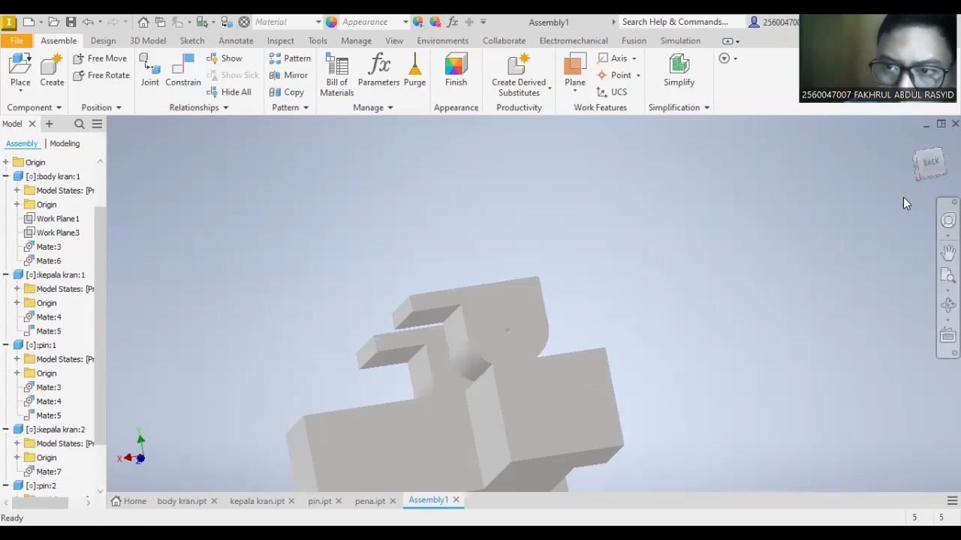
pyautogui.click(936, 176)
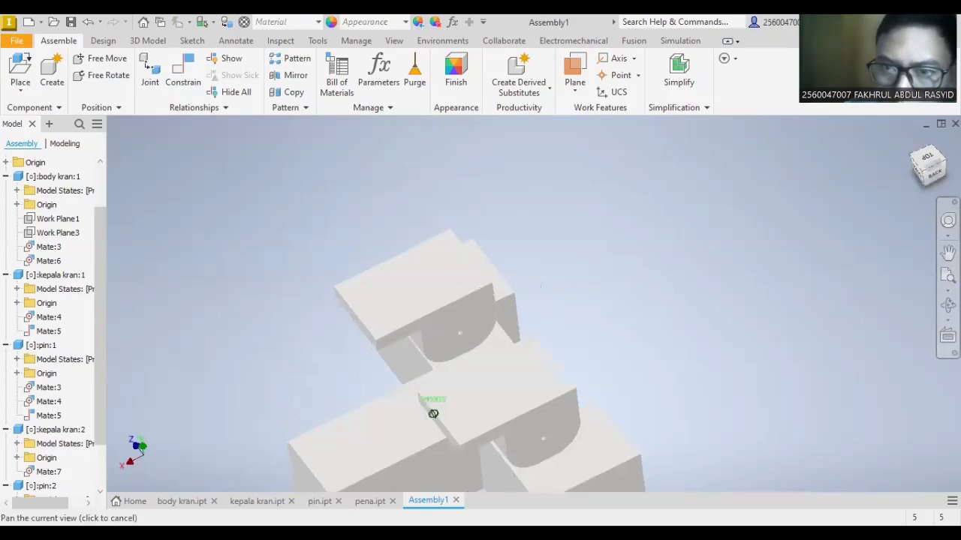
pyautogui.click(569, 328)
pyautogui.moveTo(569, 328); pyautogui.dragTo(561, 349)
pyautogui.moveTo(517, 382); pyautogui.dragTo(514, 373)
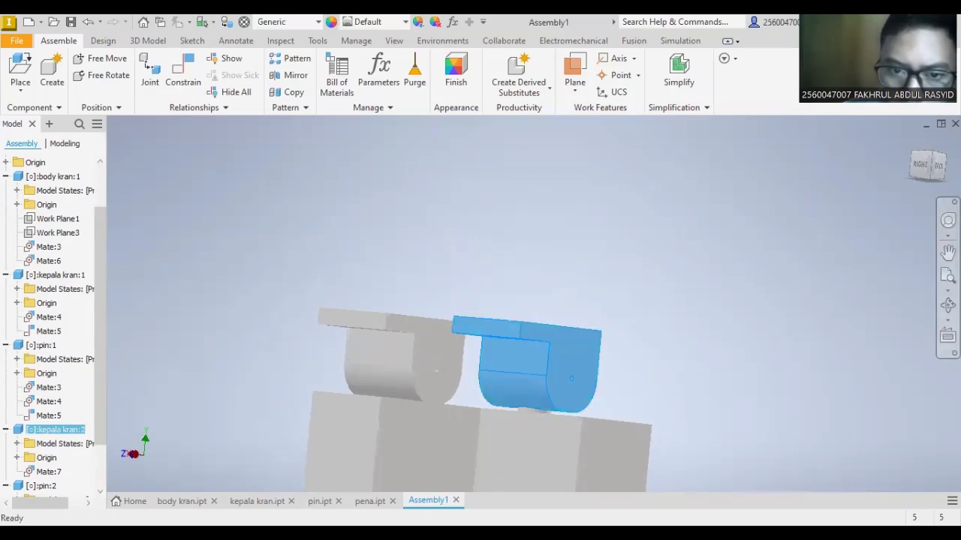
# - Save the assembly in the TUGAS BESAR UAS folder under the file name assy kran
pyautogui.click(924, 153)
pyautogui.click(915, 170)
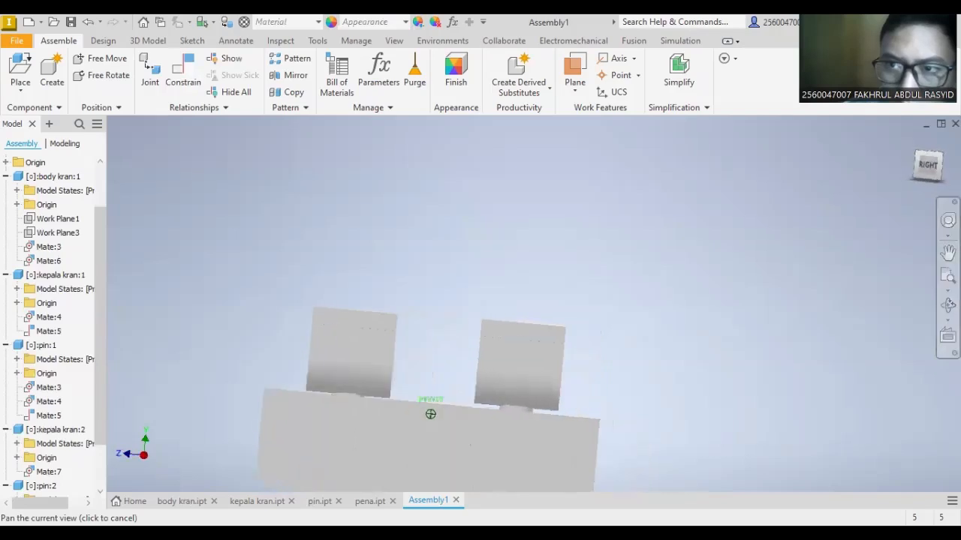
pyautogui.moveTo(886, 166)
pyautogui.mouseDown()
pyautogui.moveTo(938, 167)
pyautogui.moveTo(917, 182)
pyautogui.moveTo(928, 196)
pyautogui.moveTo(927, 162)
pyautogui.moveTo(921, 182)
pyautogui.moveTo(901, 171)
pyautogui.moveTo(912, 167)
pyautogui.mouseUp()
pyautogui.scroll(-5, 430, 414)
pyautogui.click(69, 23)
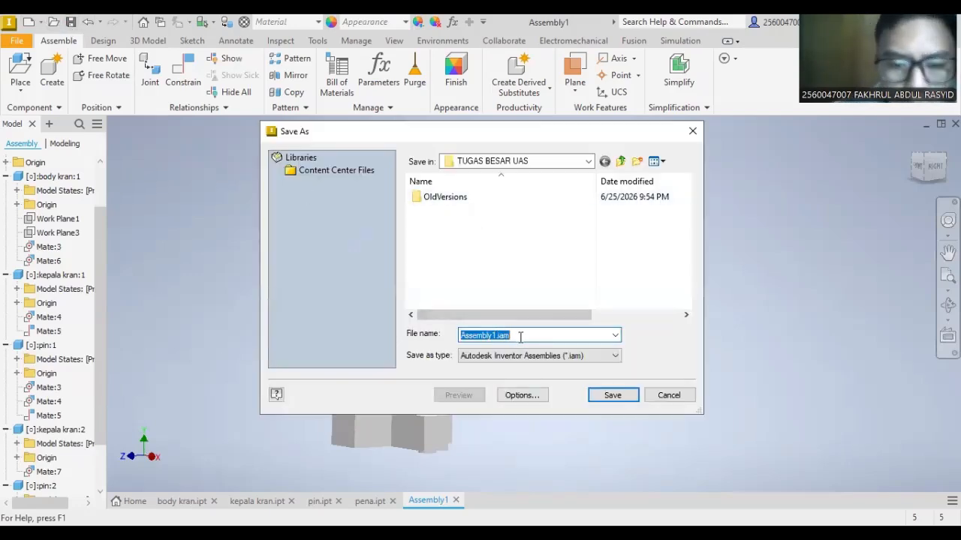
pyautogui.write('assy kran')
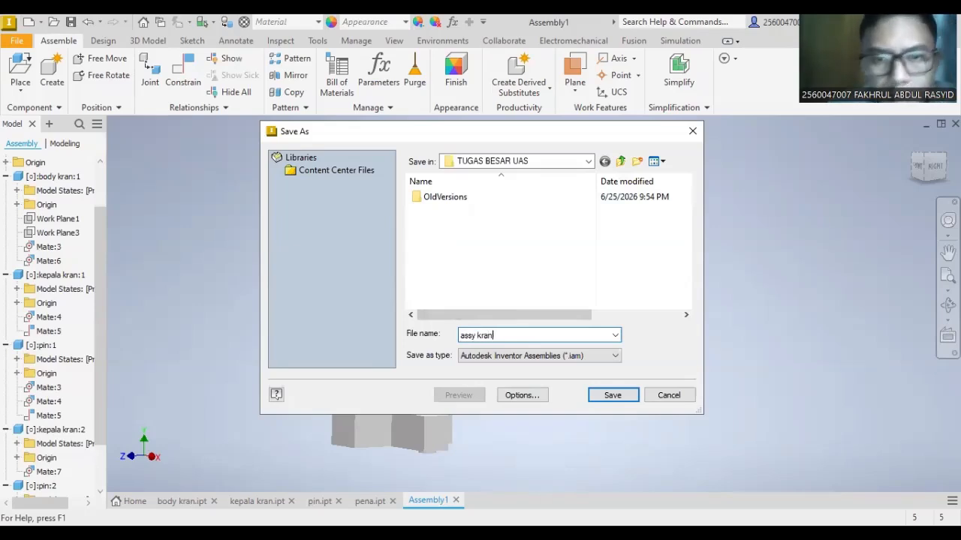
pyautogui.press('Return')
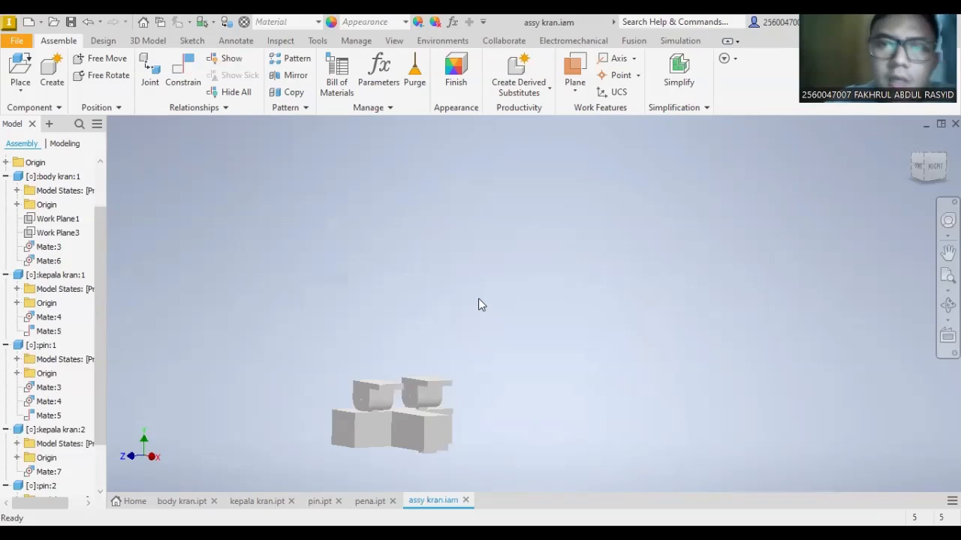
# - Enter the Stress Analysis environment for the assy kran assembly
pyautogui.scroll(-2, 376, 364)
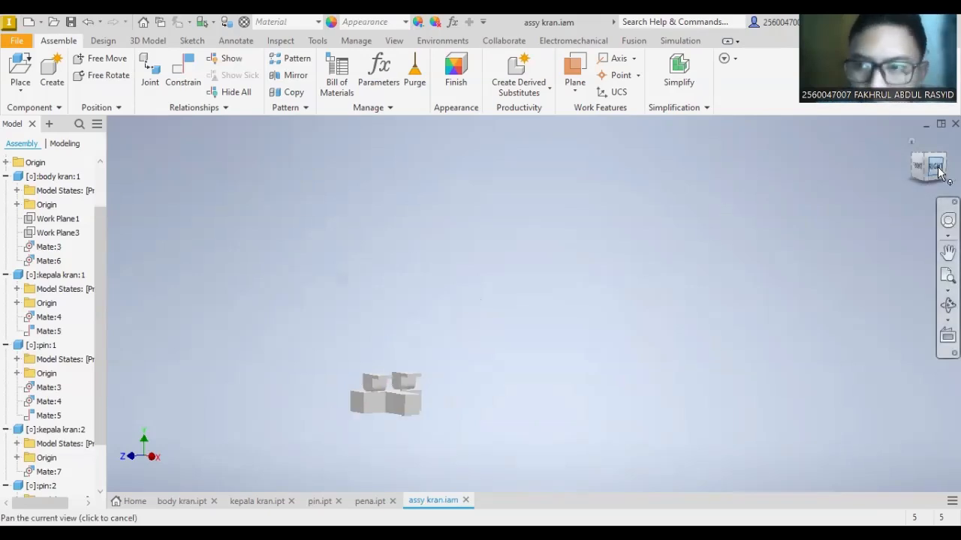
pyautogui.moveTo(935, 165)
pyautogui.mouseDown()
pyautogui.moveTo(931, 185)
pyautogui.moveTo(914, 185)
pyautogui.moveTo(927, 167)
pyautogui.mouseUp()
pyautogui.scroll(2, 337, 391)
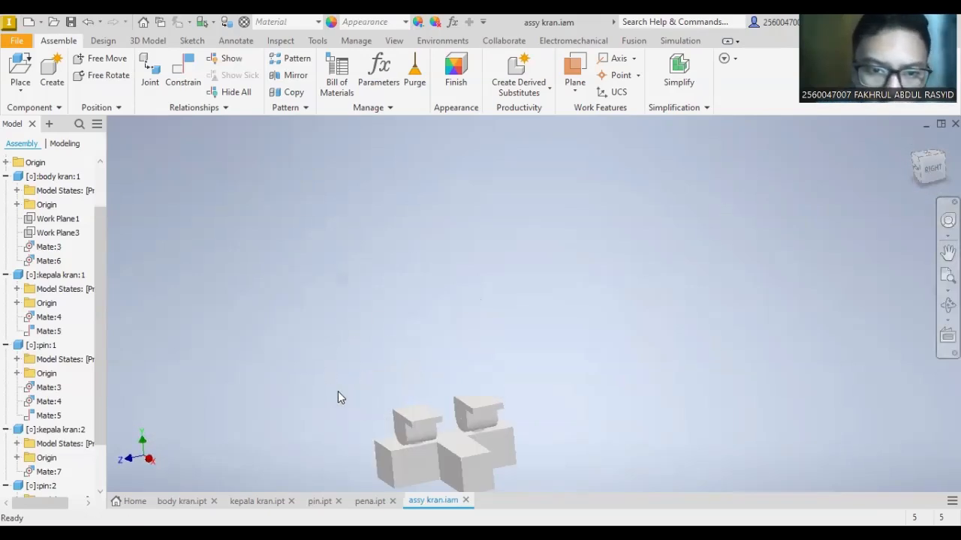
pyautogui.scroll(2, 431, 397)
pyautogui.scroll(2, 475, 347)
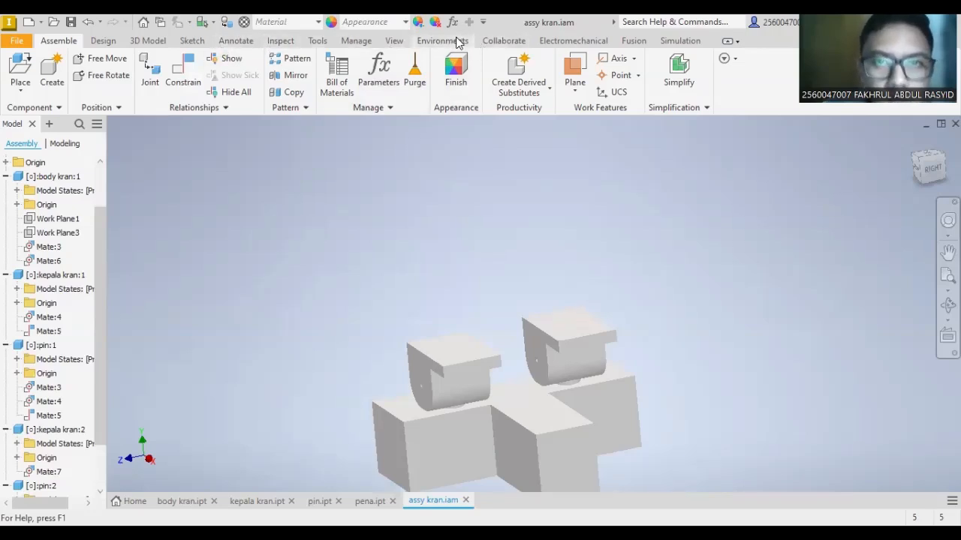
pyautogui.click(670, 42)
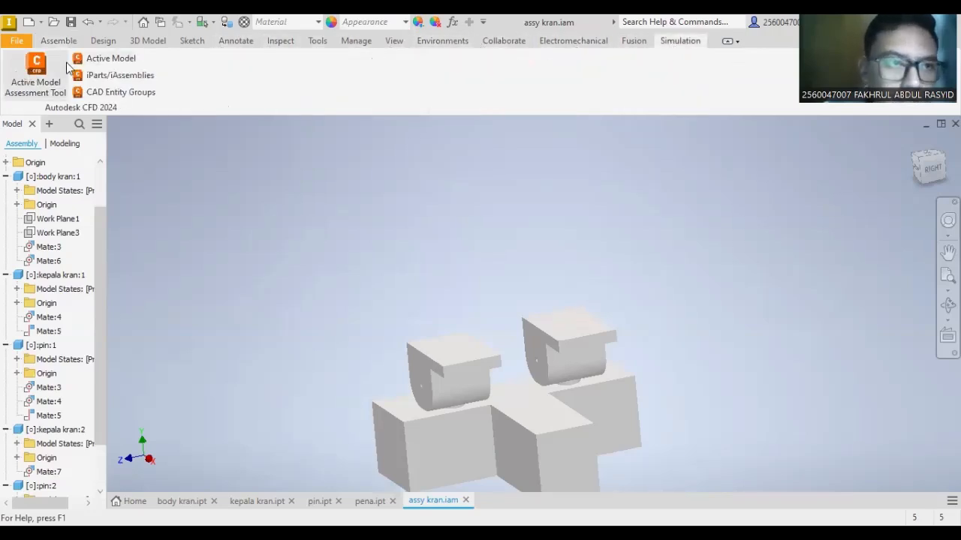
pyautogui.click(633, 43)
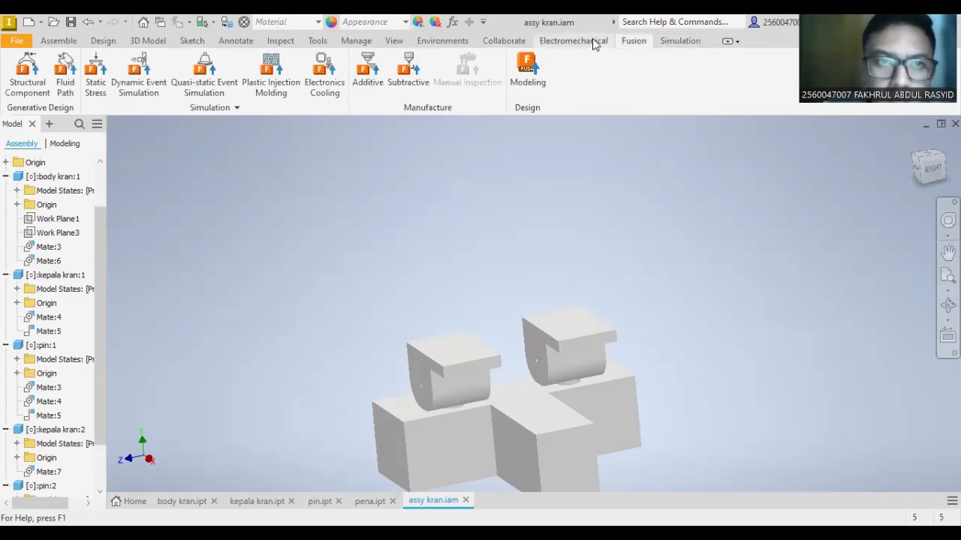
pyautogui.click(593, 42)
pyautogui.click(516, 41)
pyautogui.click(447, 45)
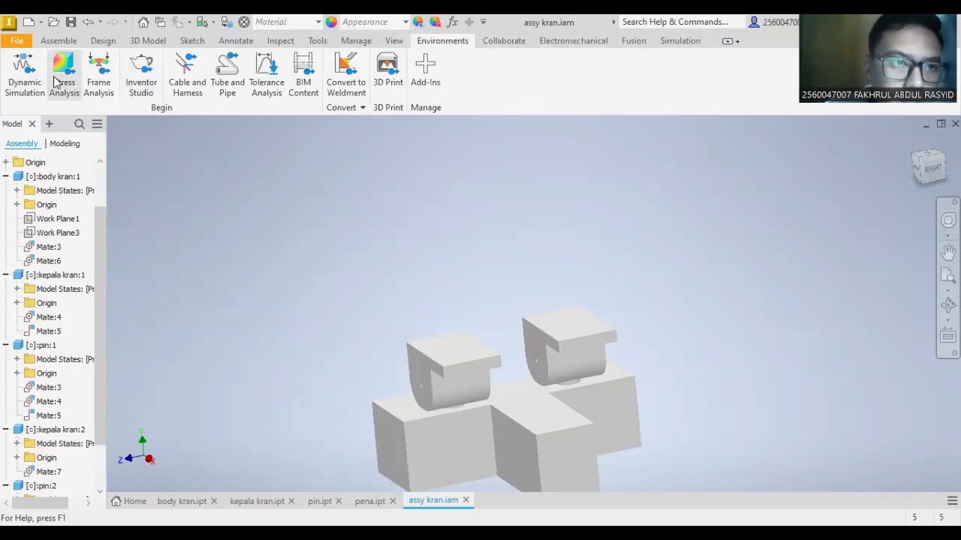
pyautogui.click(87, 95)
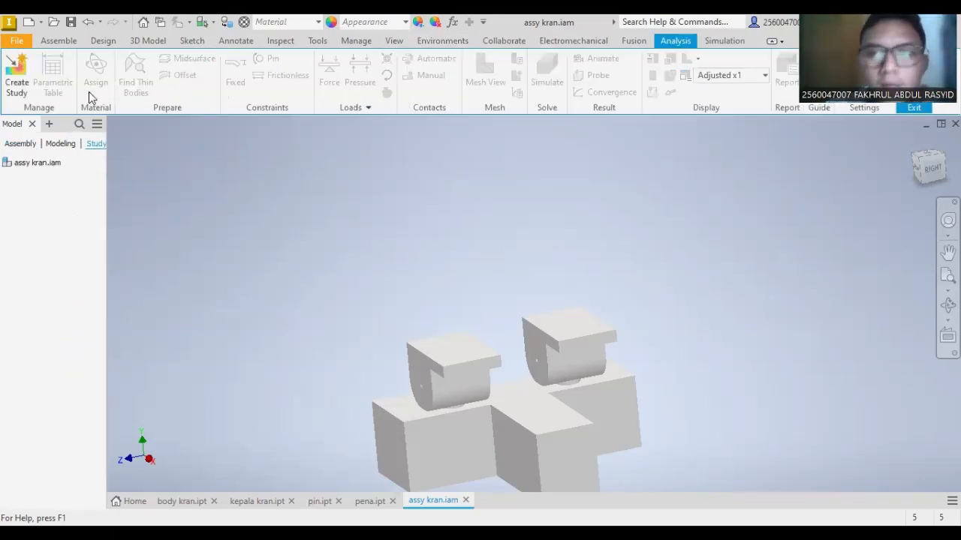
# - Create a static analysis study of the assembly with a Single Point objective, bonded contacts and 0.100 mm contact tolerance
pyautogui.click(37, 166)
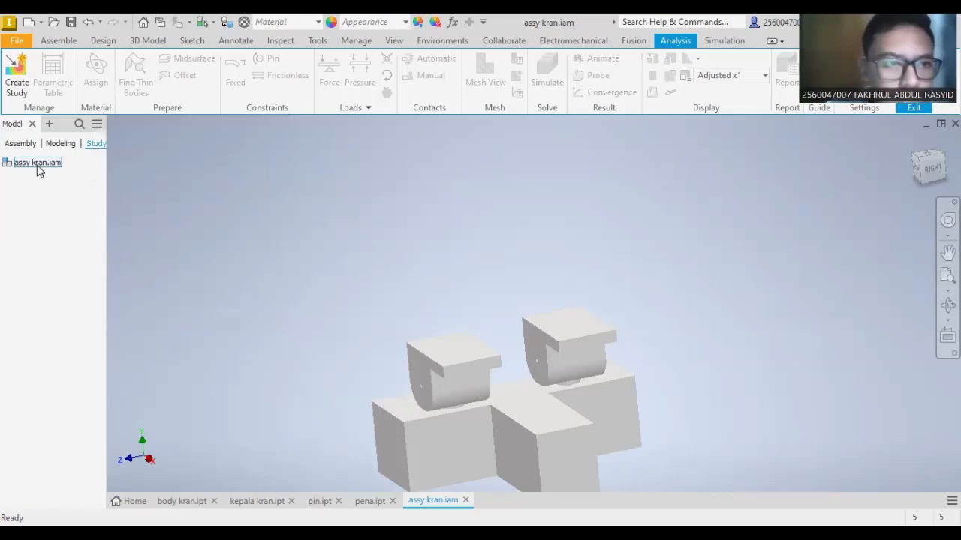
pyautogui.click(39, 170)
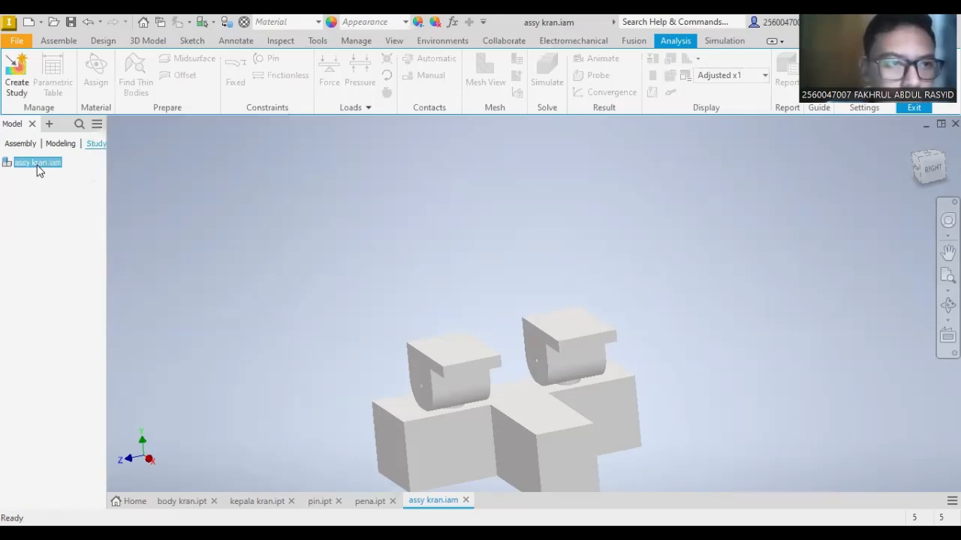
pyautogui.click(18, 82)
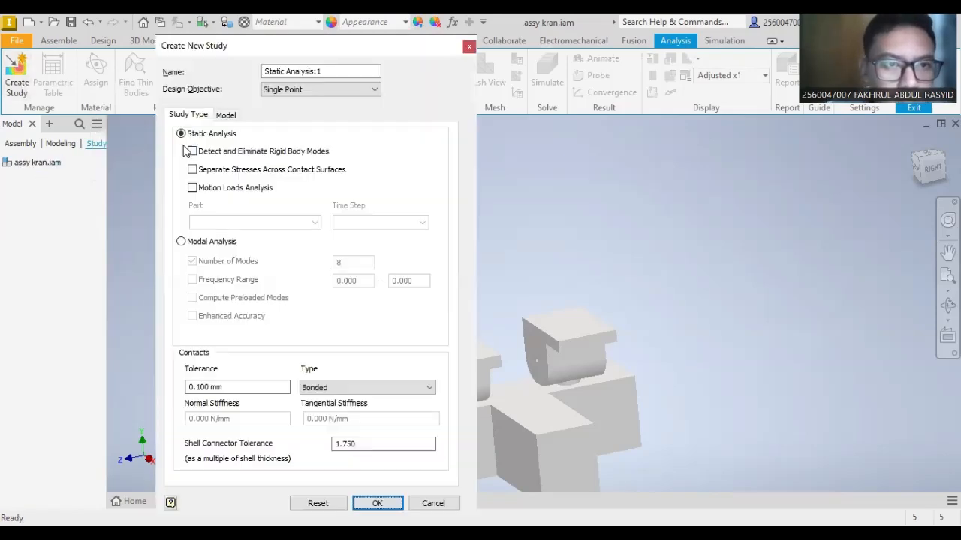
pyautogui.click(227, 117)
pyautogui.click(201, 116)
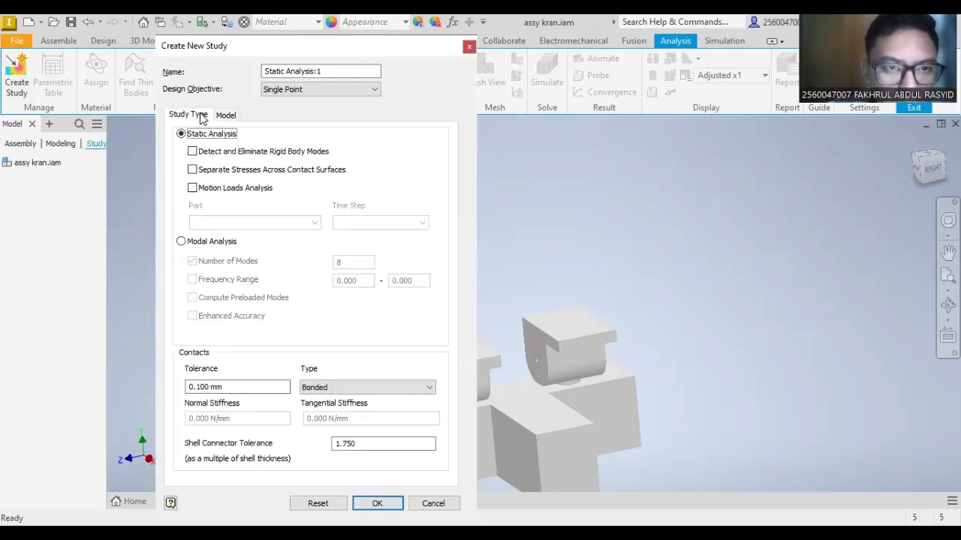
pyautogui.click(223, 116)
pyautogui.click(195, 117)
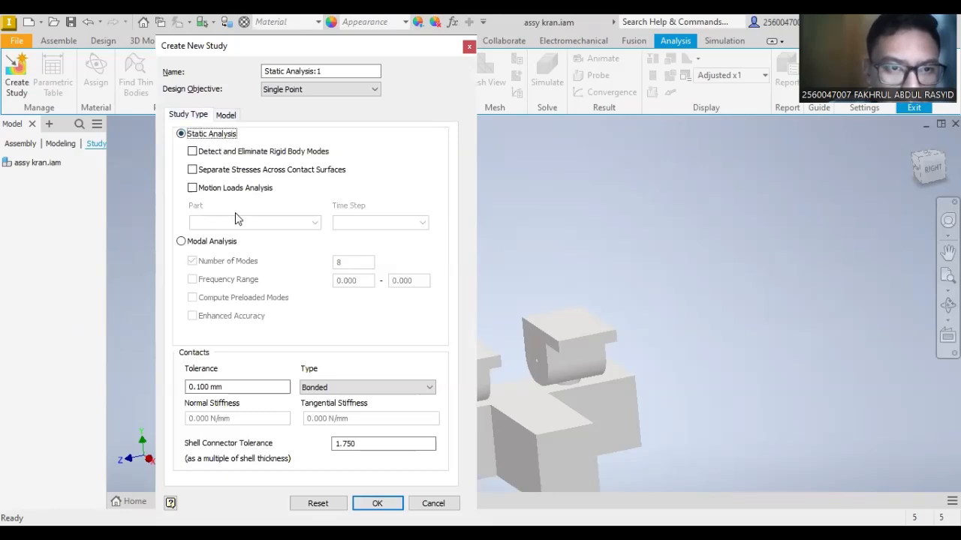
pyautogui.click(377, 504)
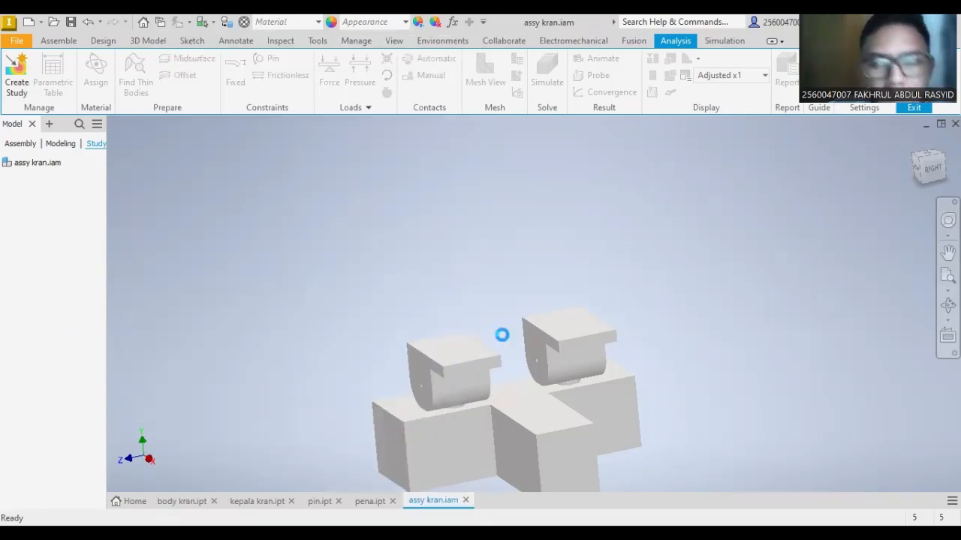
# - Examine the kran assembly in the new study from several angles and distances
pyautogui.click(948, 252)
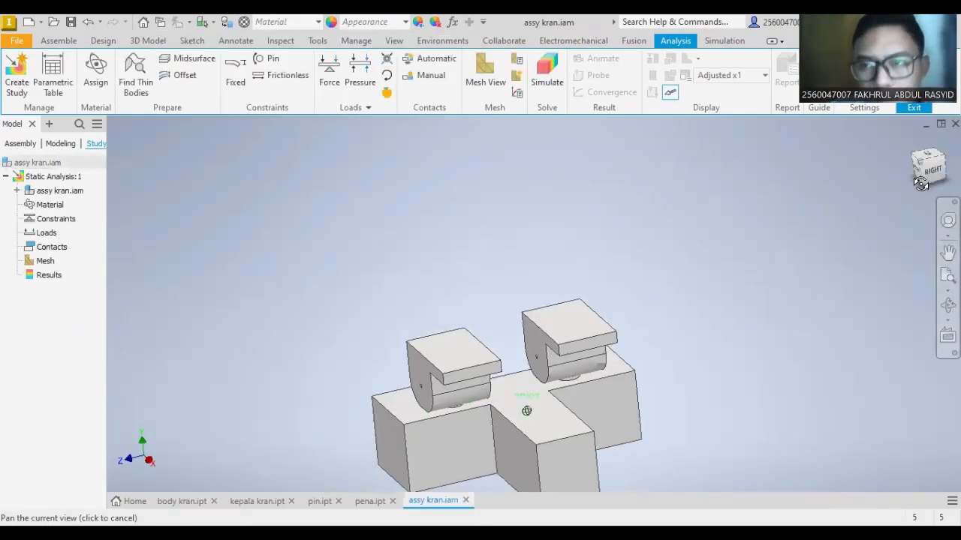
pyautogui.moveTo(936, 146)
pyautogui.mouseDown()
pyautogui.moveTo(936, 98)
pyautogui.moveTo(924, 96)
pyautogui.mouseUp()
pyautogui.keyDown('shift'); pyautogui.moveTo(634, 300); pyautogui.dragTo(623, 306, button='middle'); pyautogui.keyUp('shift')
pyautogui.scroll(5, 623, 306)
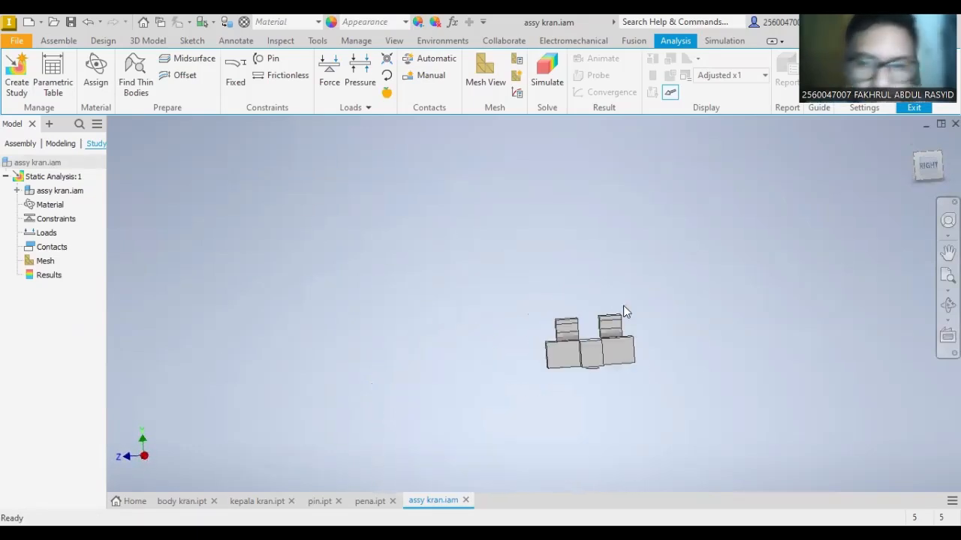
pyautogui.scroll(-4, 712, 290)
pyautogui.moveTo(928, 168); pyautogui.dragTo(935, 175)
pyautogui.scroll(-2, 346, 379)
pyautogui.scroll(5, 347, 419)
pyautogui.moveTo(349, 419); pyautogui.dragTo(485, 378, button='middle')
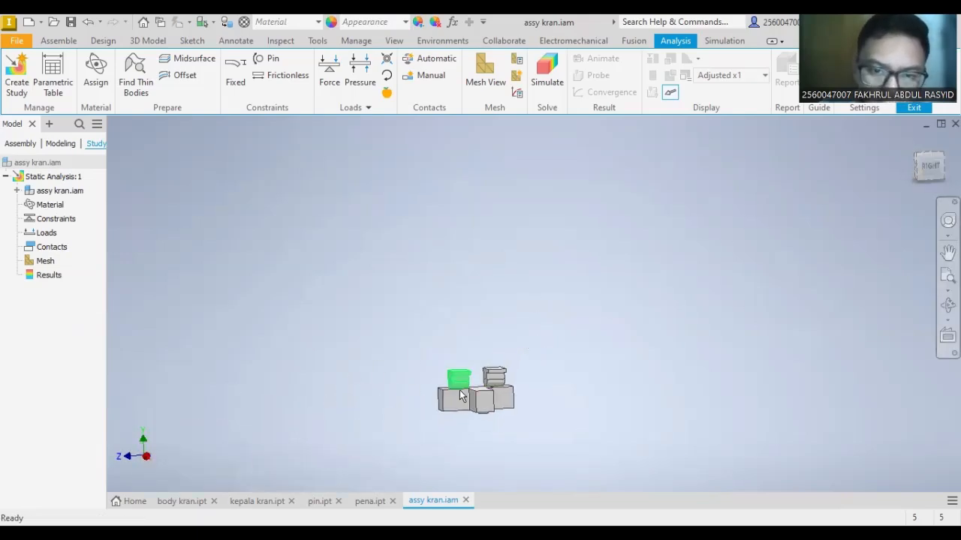
pyautogui.scroll(-4, 460, 395)
# - Start assigning study materials and set the override material of body kran to Brass, Soft Yellow
pyautogui.click(479, 397)
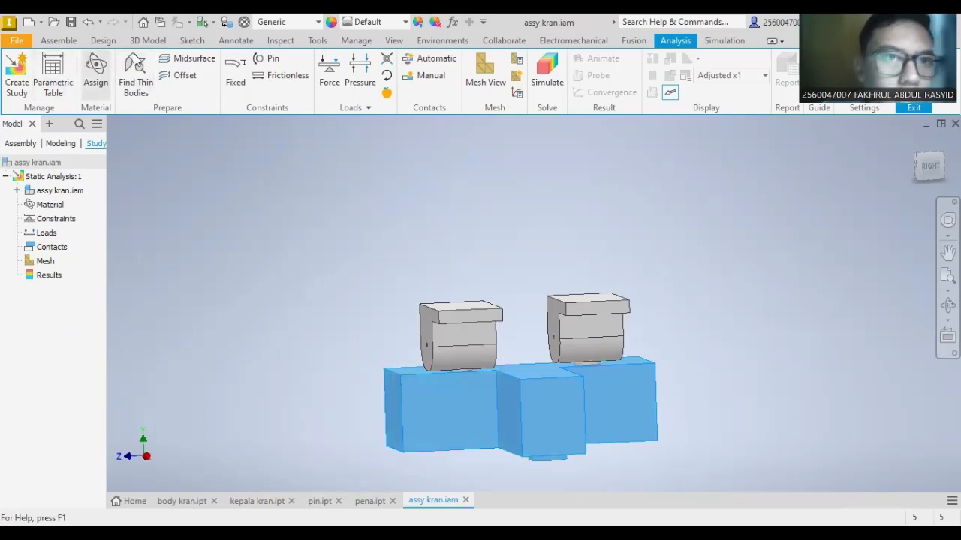
pyautogui.click(96, 75)
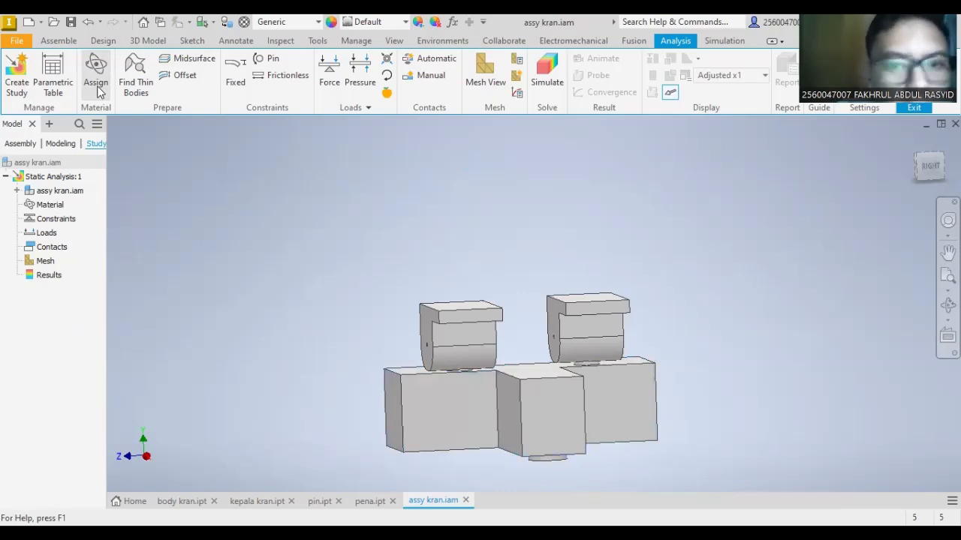
pyautogui.click(305, 180)
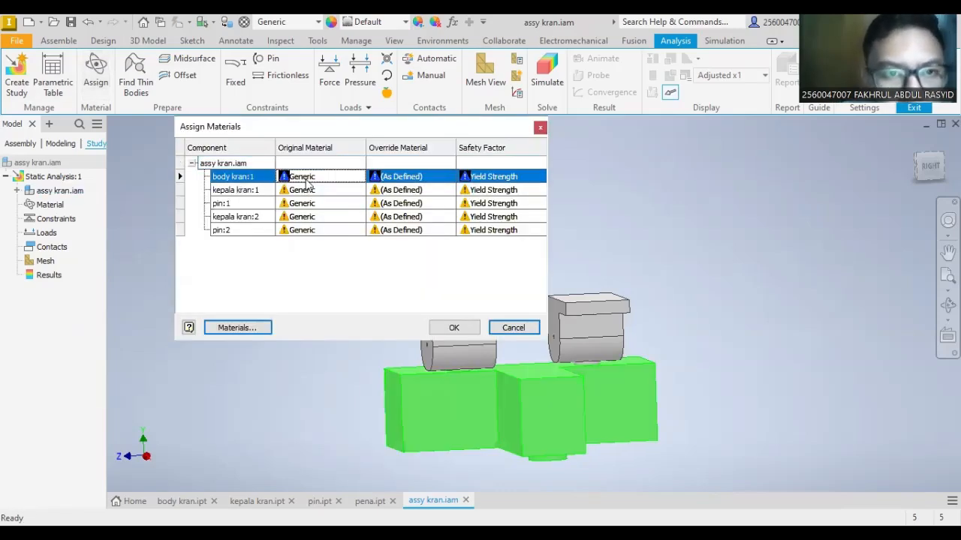
pyautogui.click(262, 330)
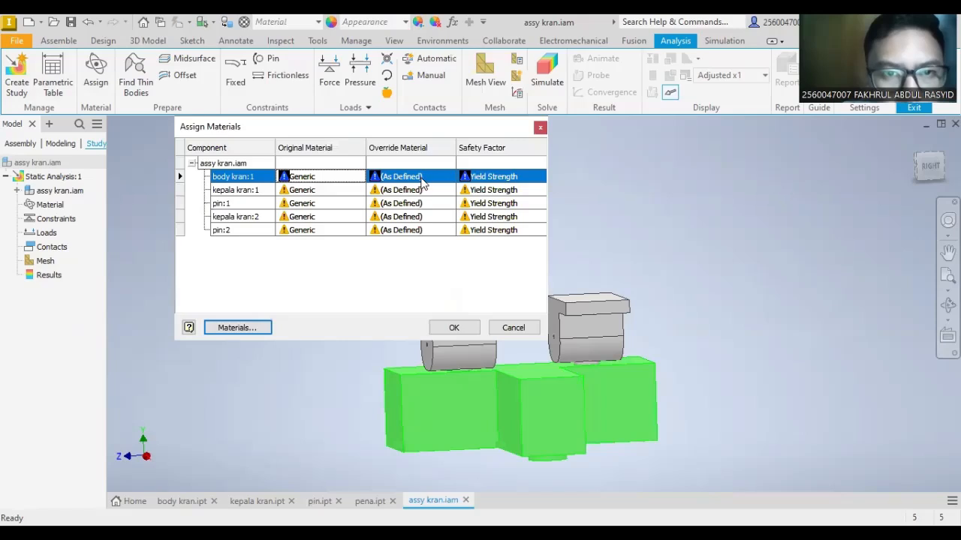
pyautogui.click(422, 181)
pyautogui.click(433, 179)
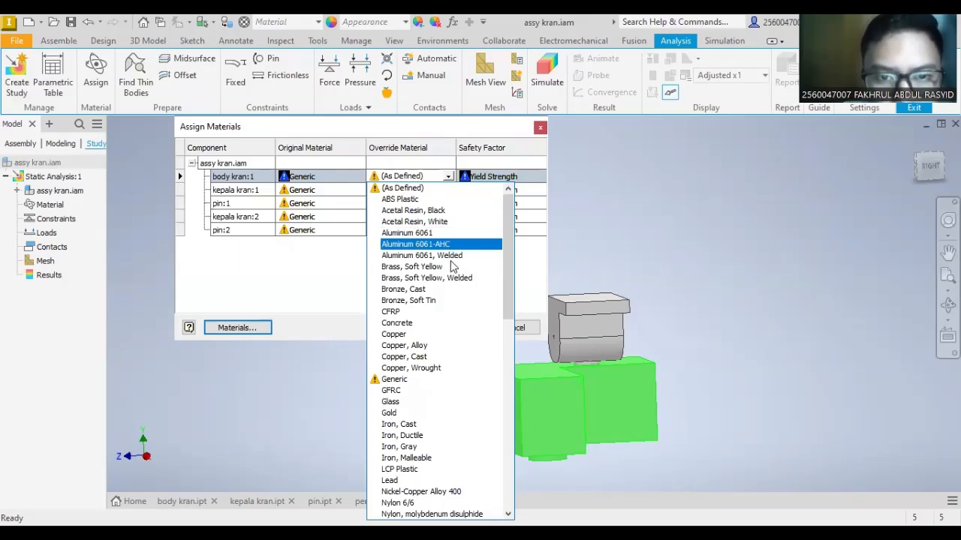
pyautogui.scroll(-3, 445, 274)
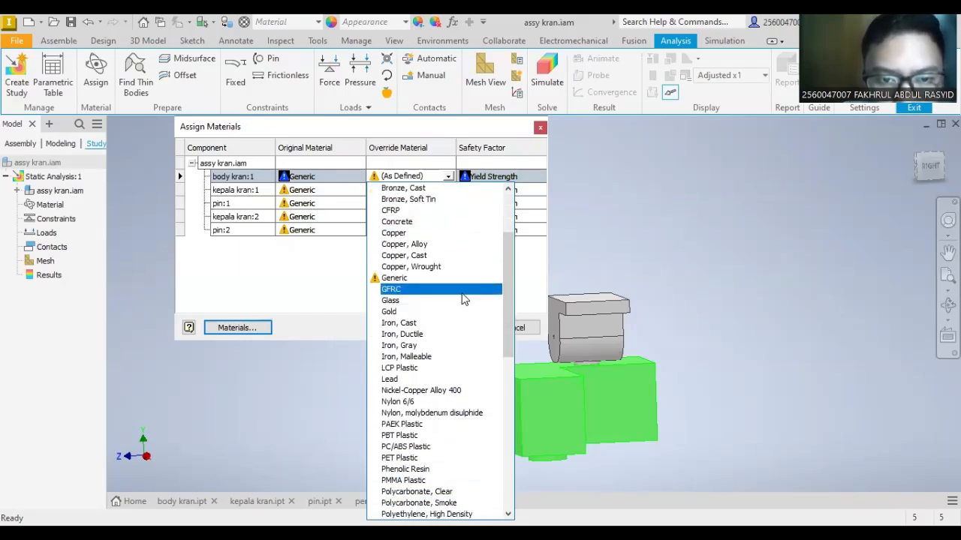
pyautogui.scroll(2, 466, 278)
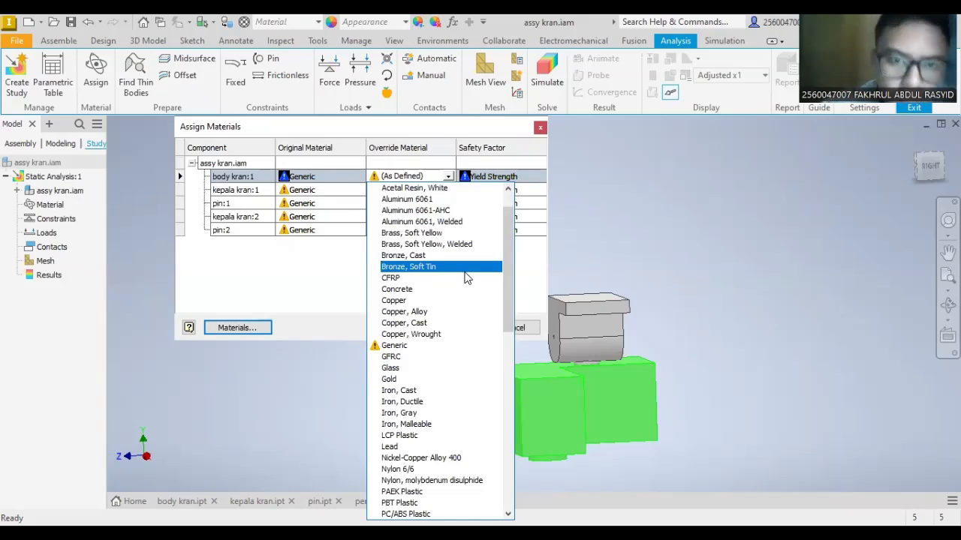
pyautogui.click(455, 233)
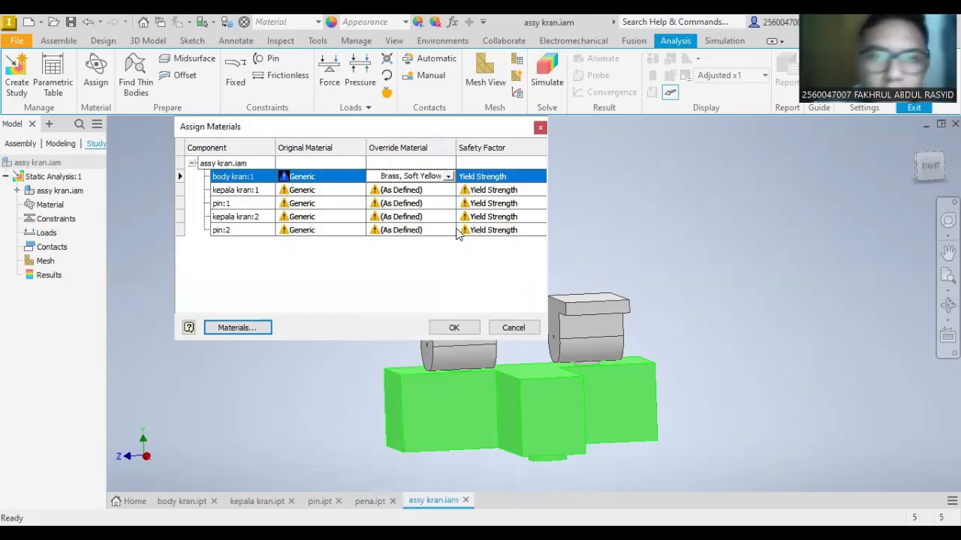
# - Override the material of the kepala kran and pin components with Brass, Soft Yellow, apply the assignments and recheck them
pyautogui.click(450, 191)
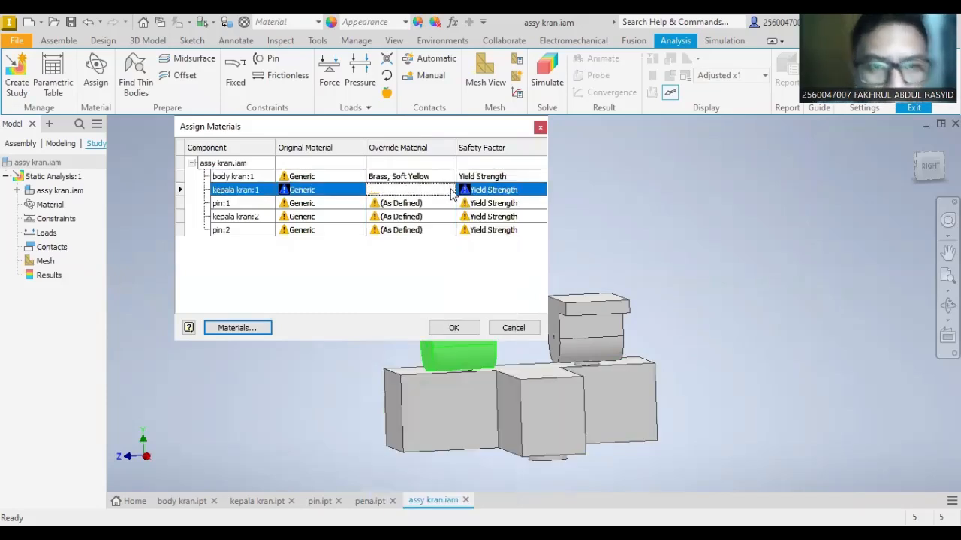
pyautogui.click(449, 190)
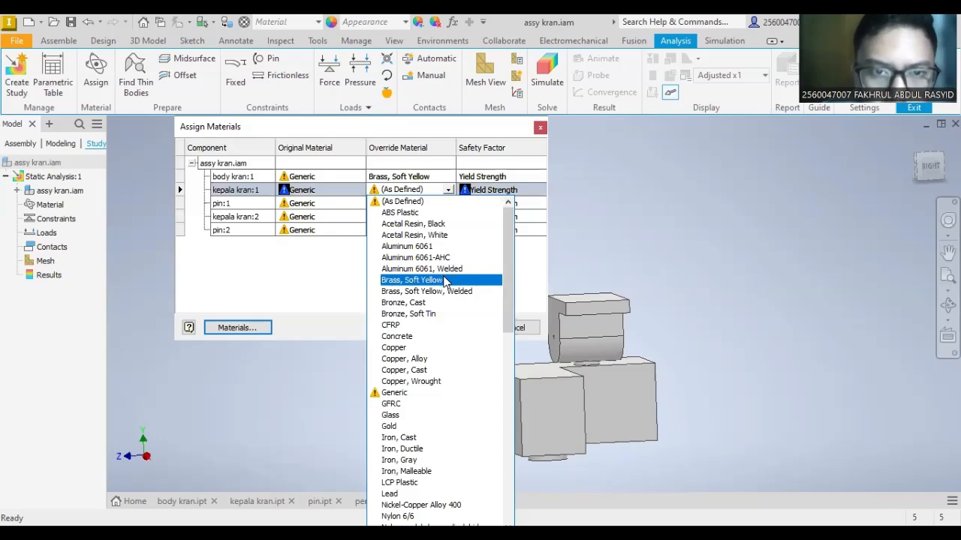
pyautogui.click(446, 280)
pyautogui.click(430, 205)
pyautogui.click(448, 204)
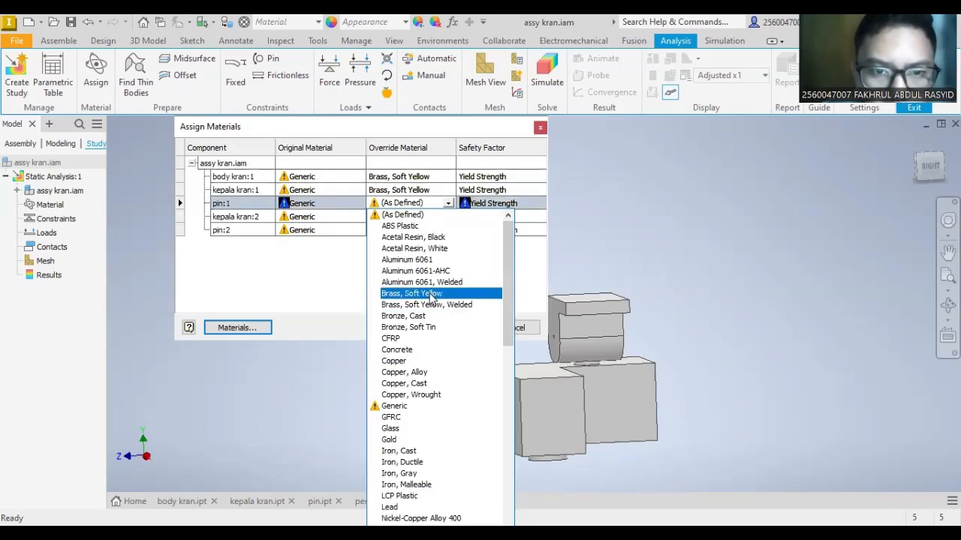
pyautogui.click(430, 295)
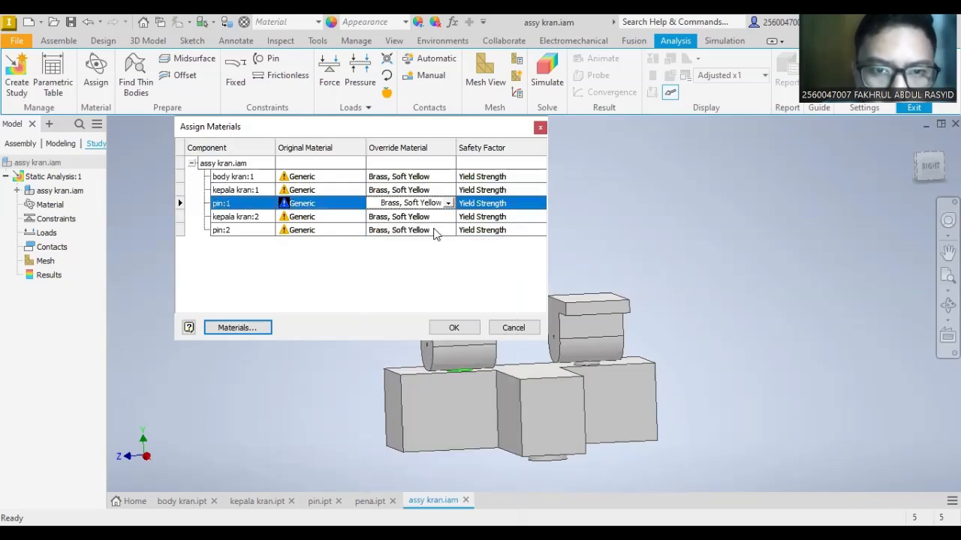
pyautogui.click(456, 328)
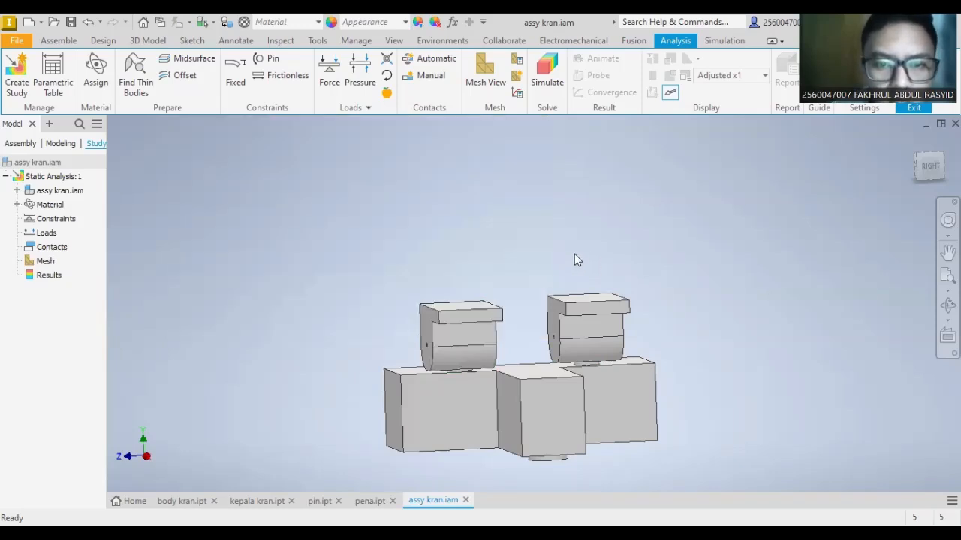
pyautogui.click(97, 83)
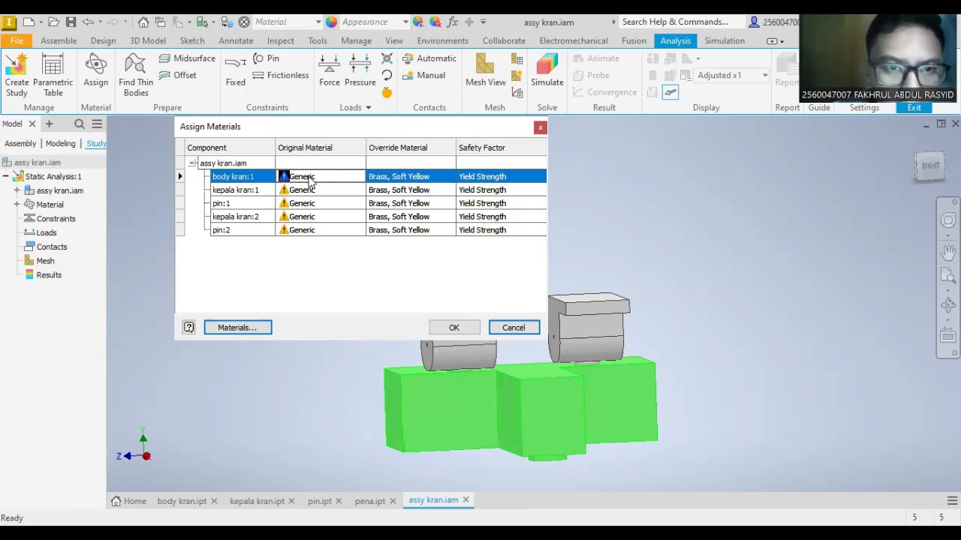
pyautogui.click(454, 328)
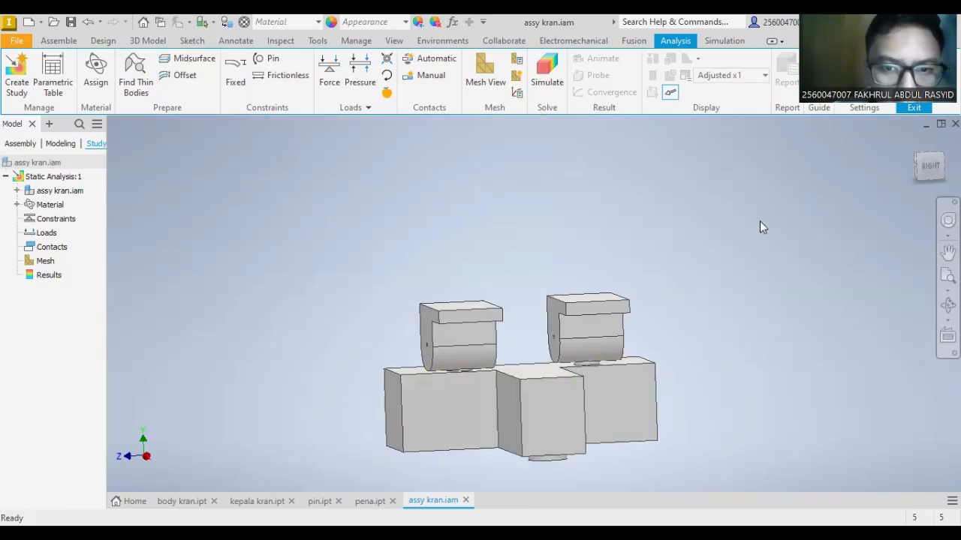
# - Review the override materials assigned to the body kran, kepala kran and pin components
pyautogui.moveTo(930, 177)
pyautogui.mouseDown()
pyautogui.moveTo(939, 192)
pyautogui.moveTo(946, 174)
pyautogui.moveTo(938, 180)
pyautogui.mouseUp()
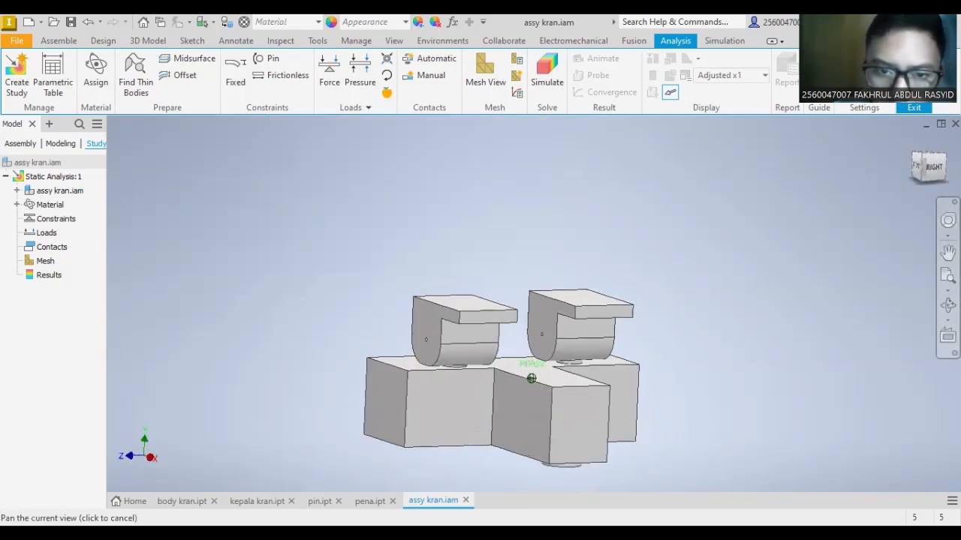
pyautogui.click(105, 78)
pyautogui.click(443, 177)
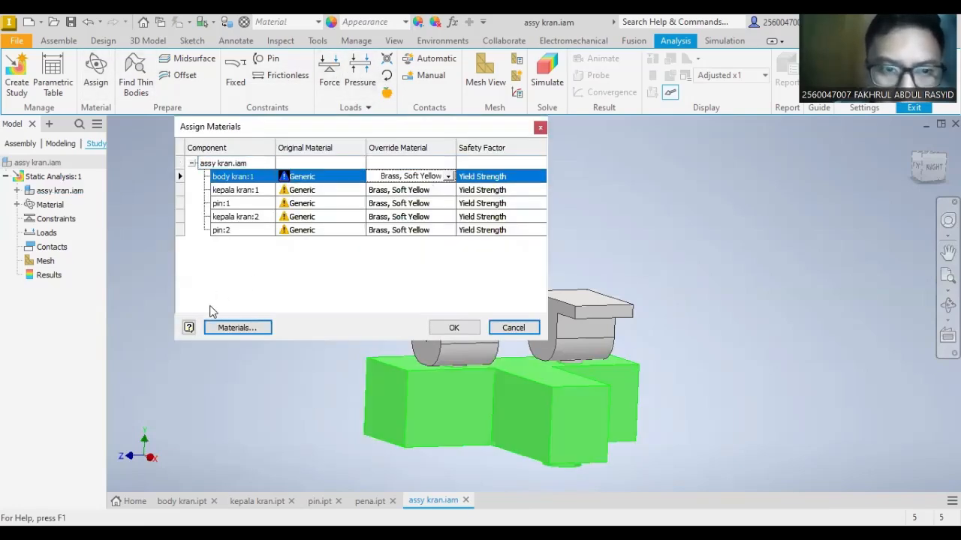
pyautogui.click(466, 327)
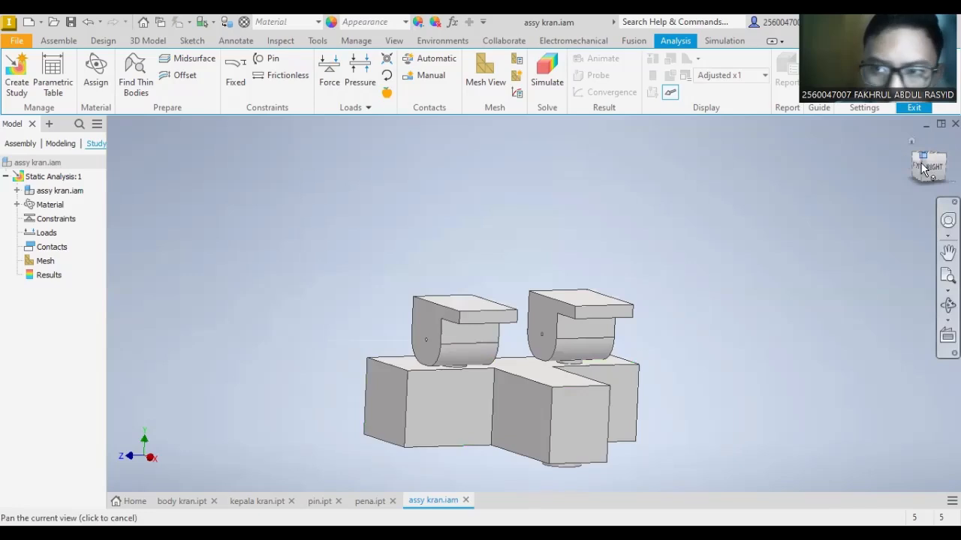
# - Apply fixed constraints to the two body kran end faces that surround the round side holes
pyautogui.moveTo(927, 167); pyautogui.dragTo(922, 179)
pyautogui.keyDown('shift'); pyautogui.moveTo(532, 378); pyautogui.dragTo(579, 334, button='middle'); pyautogui.keyUp('shift')
pyautogui.keyDown('shift'); pyautogui.moveTo(501, 251); pyautogui.dragTo(492, 275, button='middle'); pyautogui.keyUp('shift')
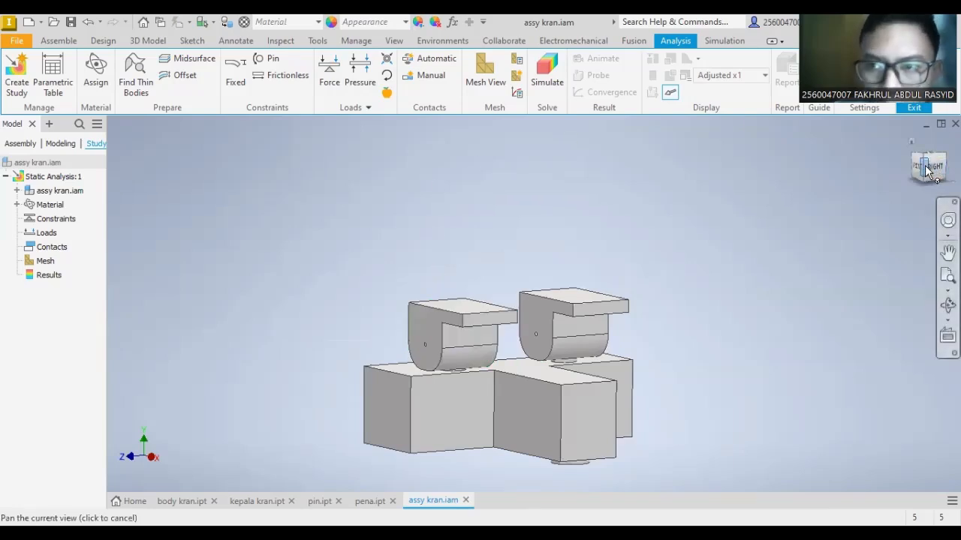
pyautogui.moveTo(928, 171); pyautogui.dragTo(925, 182)
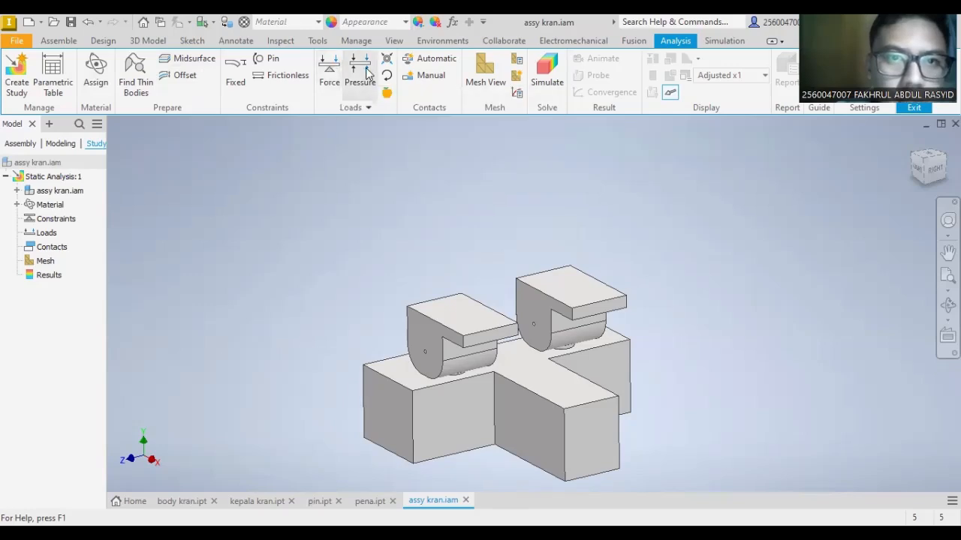
pyautogui.click(237, 71)
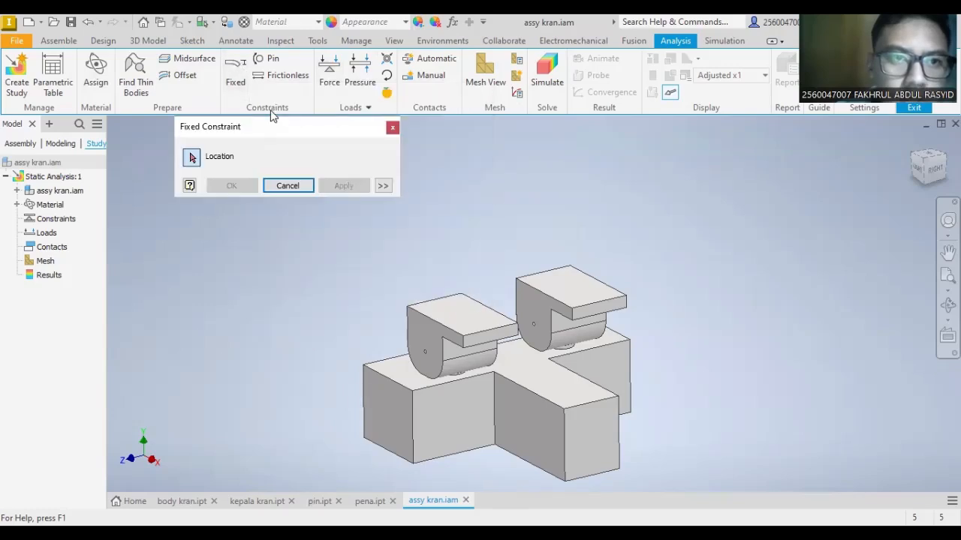
pyautogui.click(915, 170)
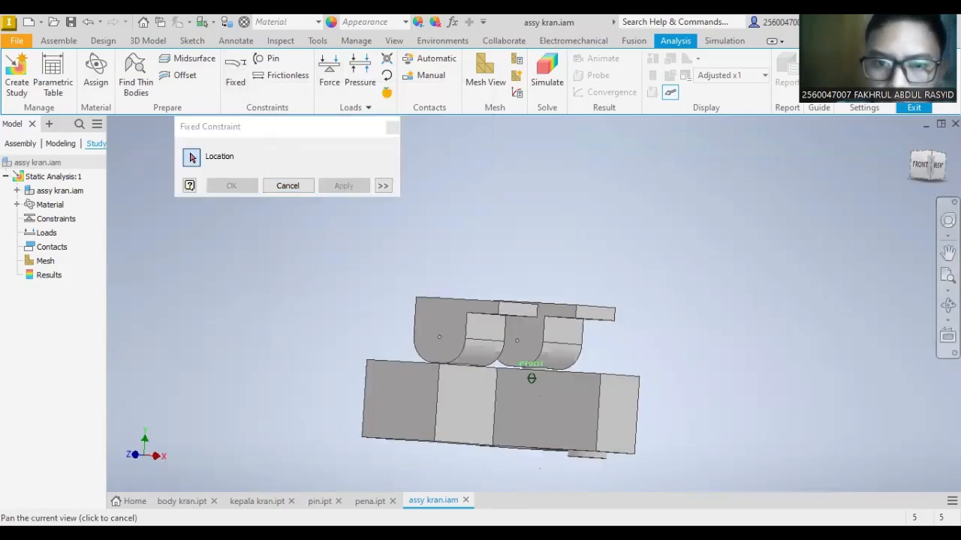
pyautogui.click(907, 163)
pyautogui.moveTo(911, 166); pyautogui.dragTo(948, 165)
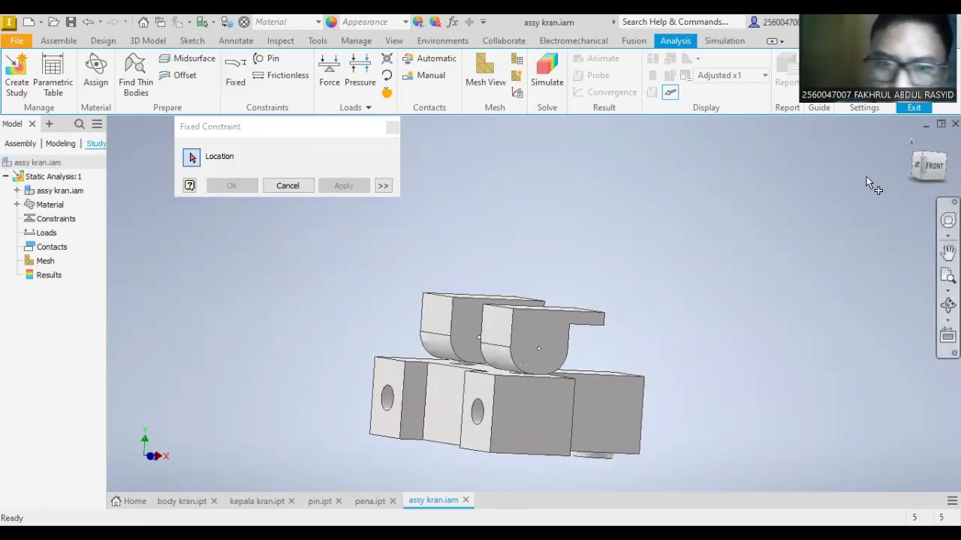
pyautogui.click(484, 396)
pyautogui.click(391, 378)
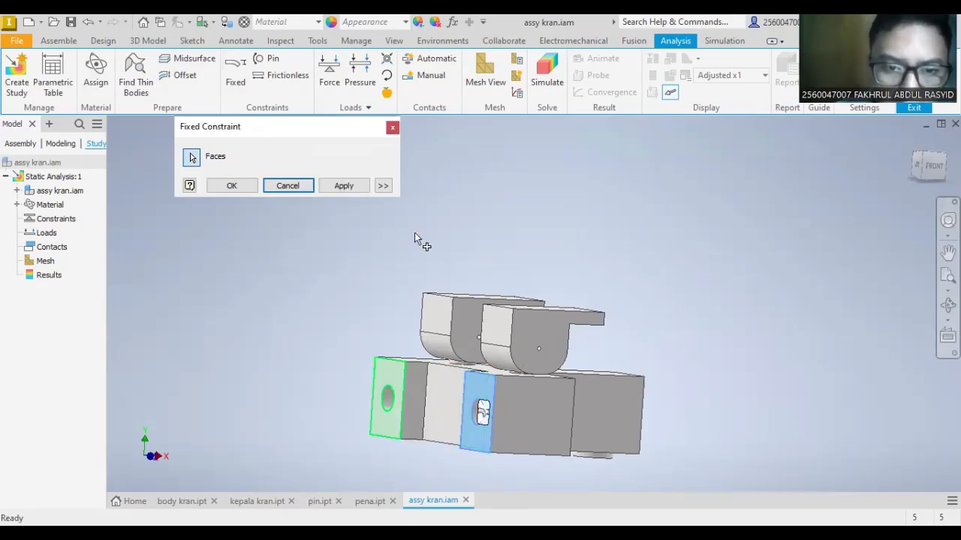
pyautogui.click(343, 186)
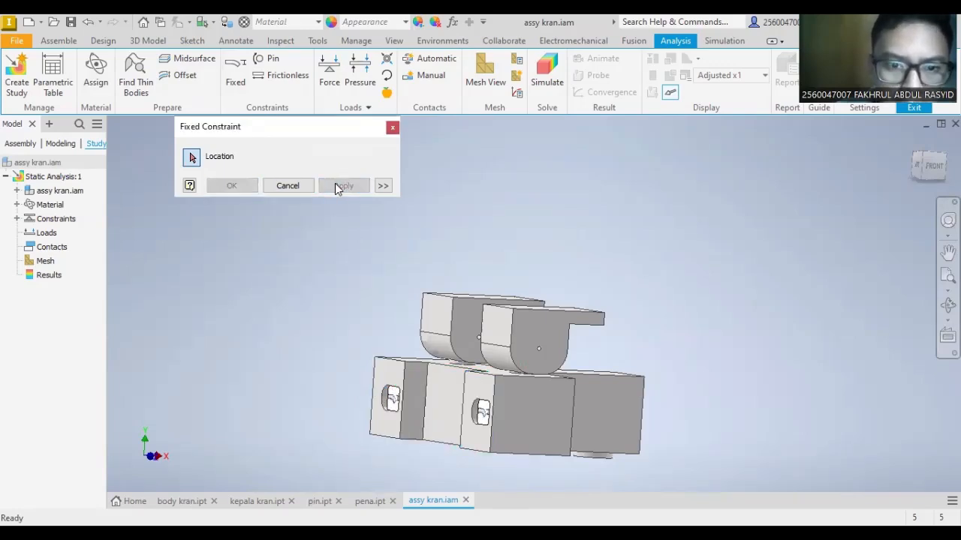
pyautogui.click(288, 185)
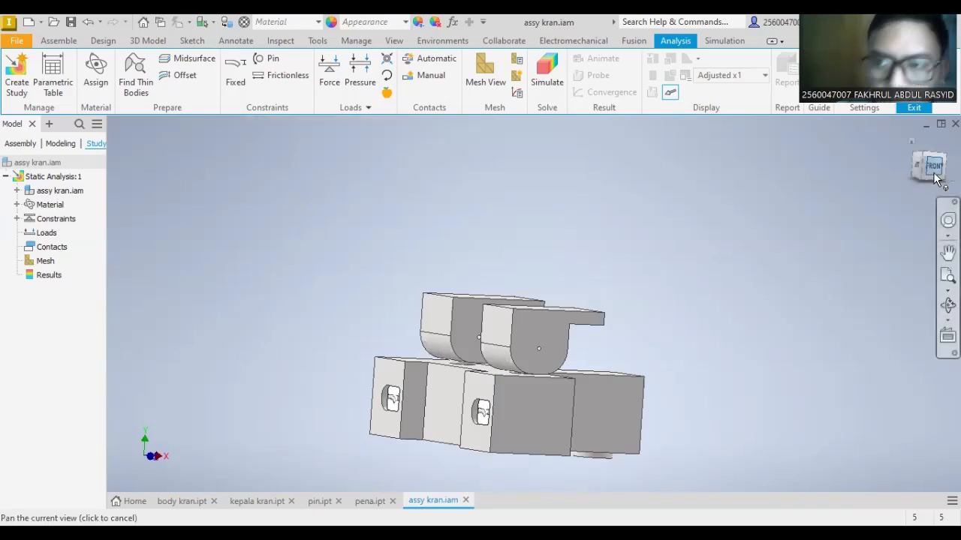
# - Apply a 20 N downward force to the top face of one kepala kran handle
pyautogui.moveTo(531, 378)
pyautogui.keyDown('shift'); pyautogui.mouseDown(button='middle')
pyautogui.moveTo(467, 405)
pyautogui.moveTo(470, 369)
pyautogui.moveTo(450, 452)
pyautogui.moveTo(459, 419)
pyautogui.mouseUp(button='middle'); pyautogui.keyUp('shift')
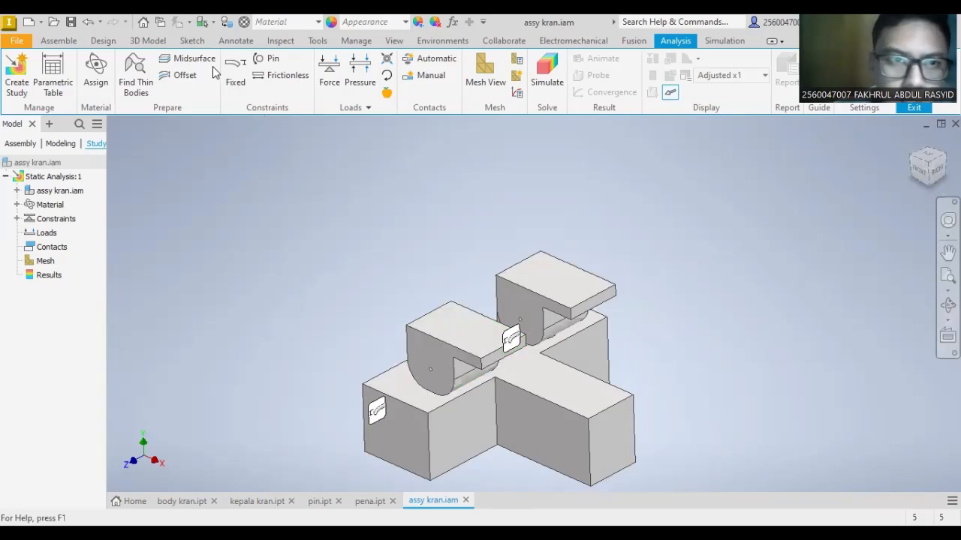
pyautogui.click(336, 71)
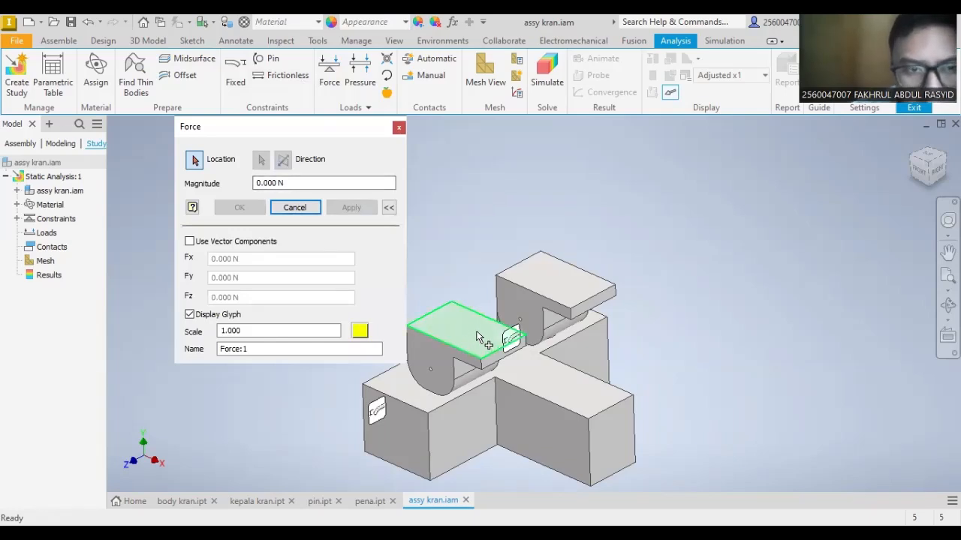
pyautogui.click(499, 304)
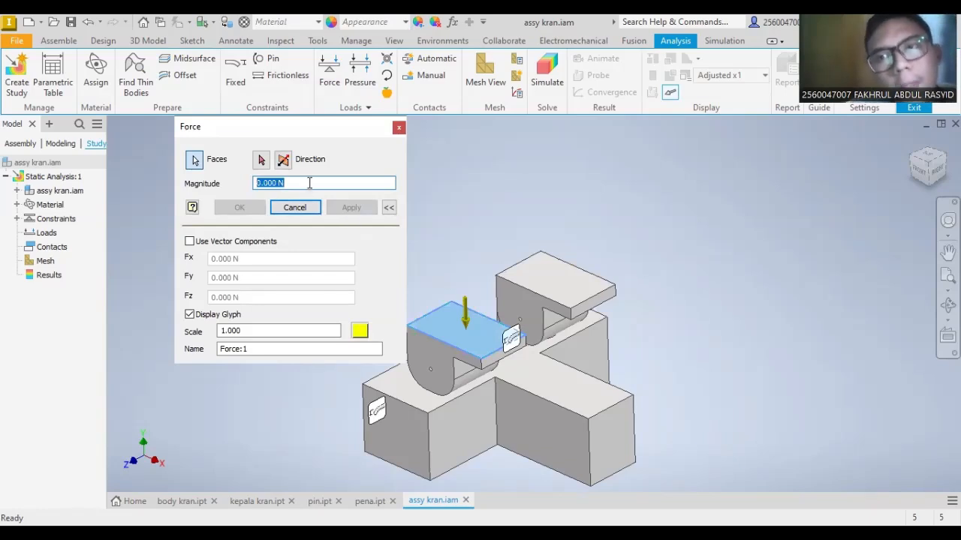
pyautogui.write('1')
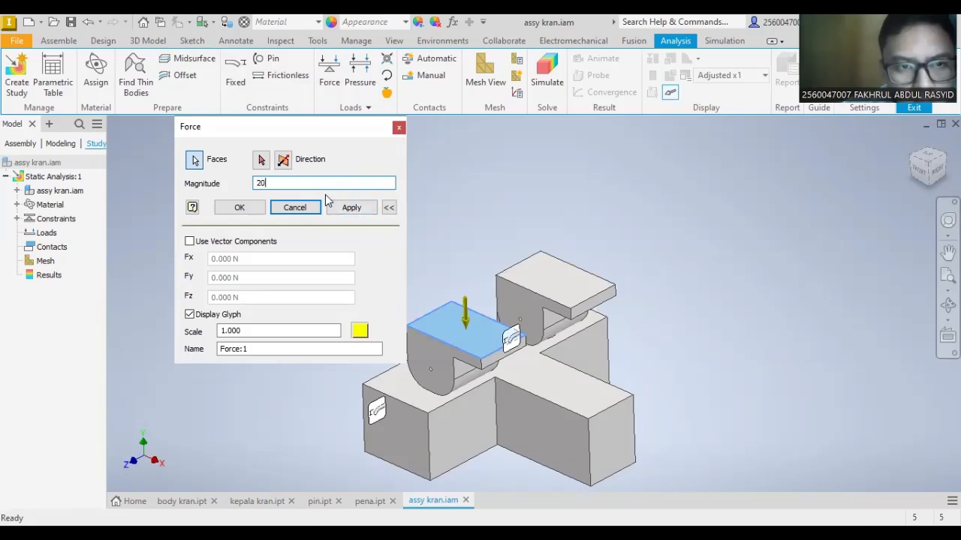
pyautogui.click(351, 210)
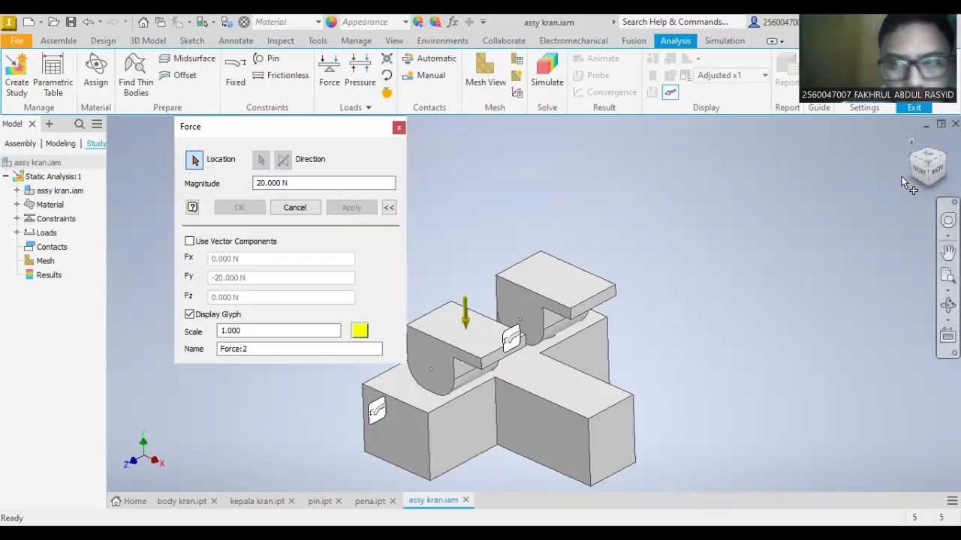
pyautogui.moveTo(927, 166); pyautogui.dragTo(921, 160)
pyautogui.moveTo(496, 244)
pyautogui.keyDown('shift'); pyautogui.mouseDown(button='middle')
pyautogui.moveTo(450, 239)
pyautogui.moveTo(382, 166)
pyautogui.moveTo(389, 174)
pyautogui.mouseUp(button='middle'); pyautogui.keyUp('shift')
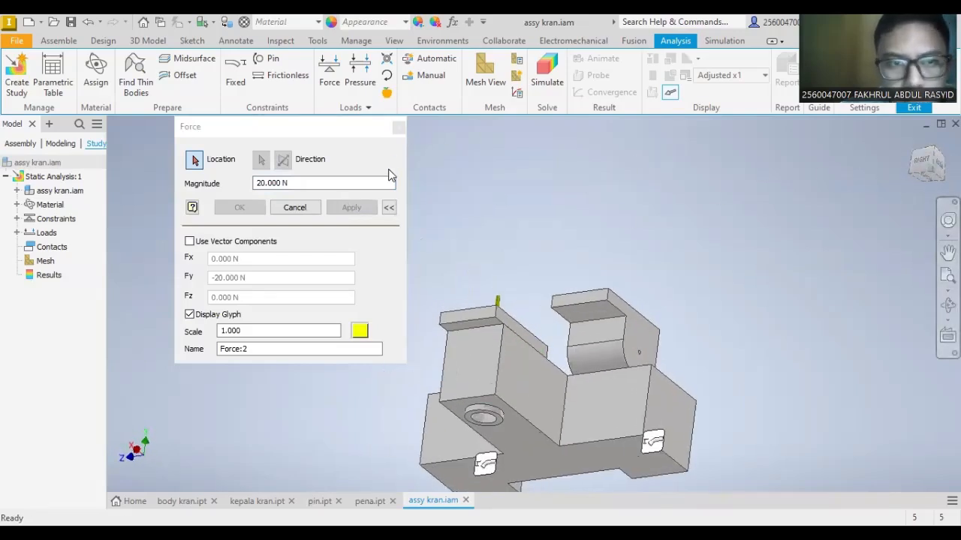
pyautogui.click(295, 208)
pyautogui.click(328, 78)
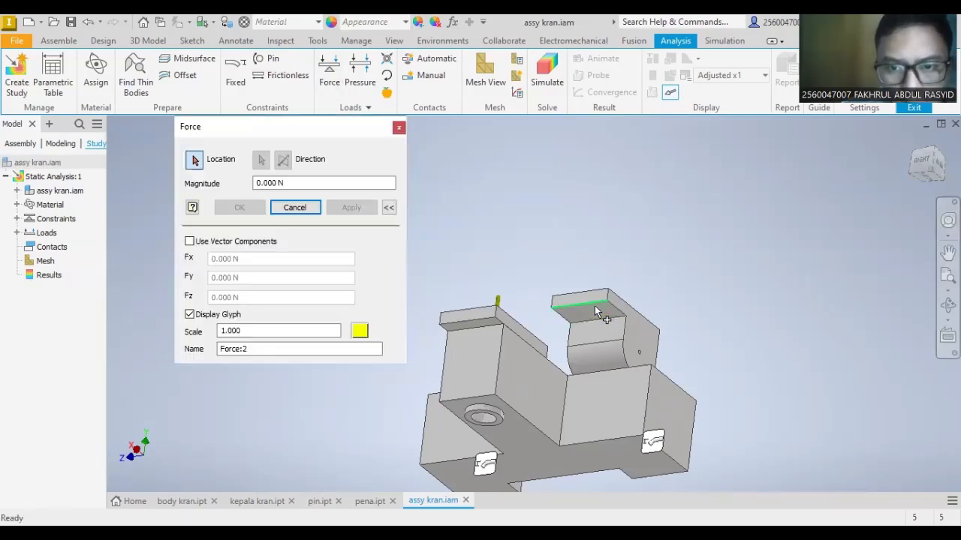
pyautogui.click(598, 310)
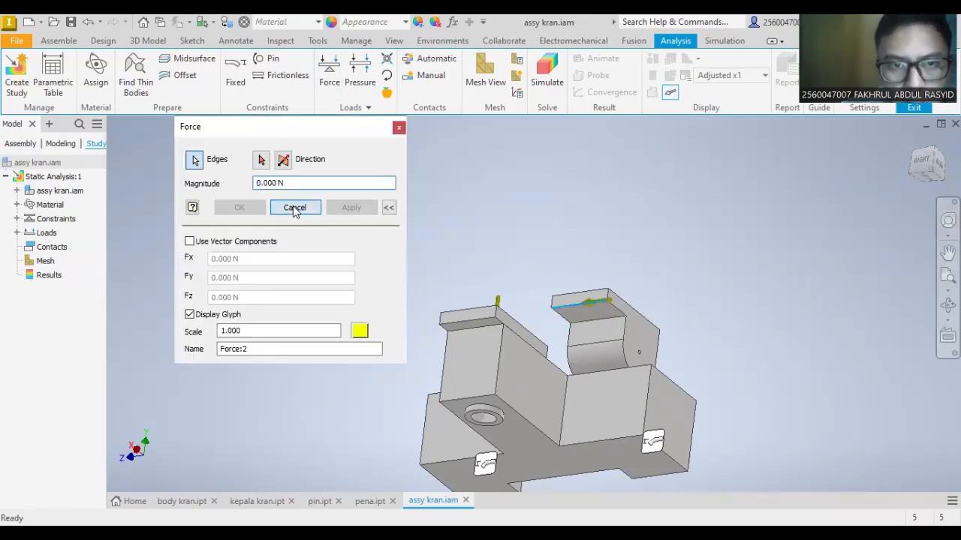
pyautogui.click(293, 206)
# - Apply a 20 N upward force to the underside of the other kepala kran's overhanging lip
pyautogui.click(329, 75)
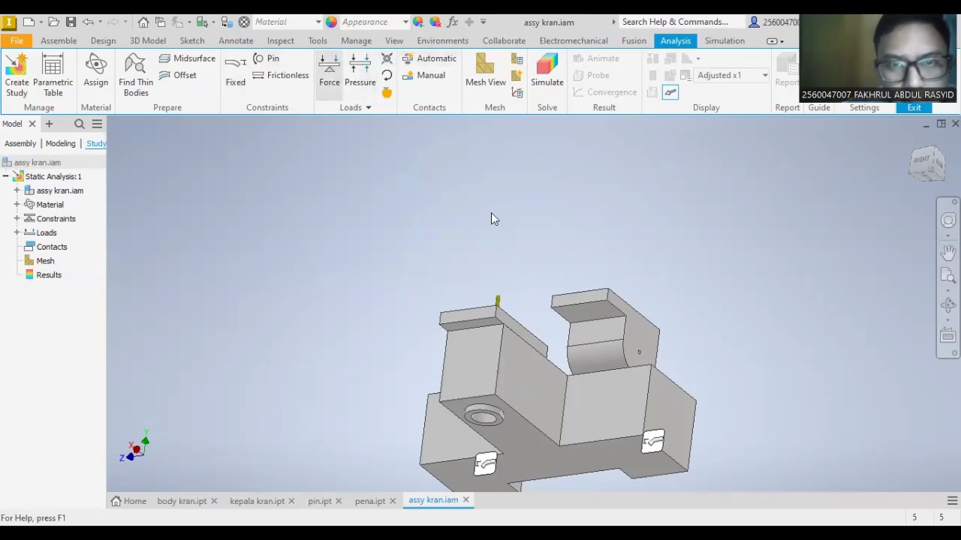
pyautogui.click(637, 290)
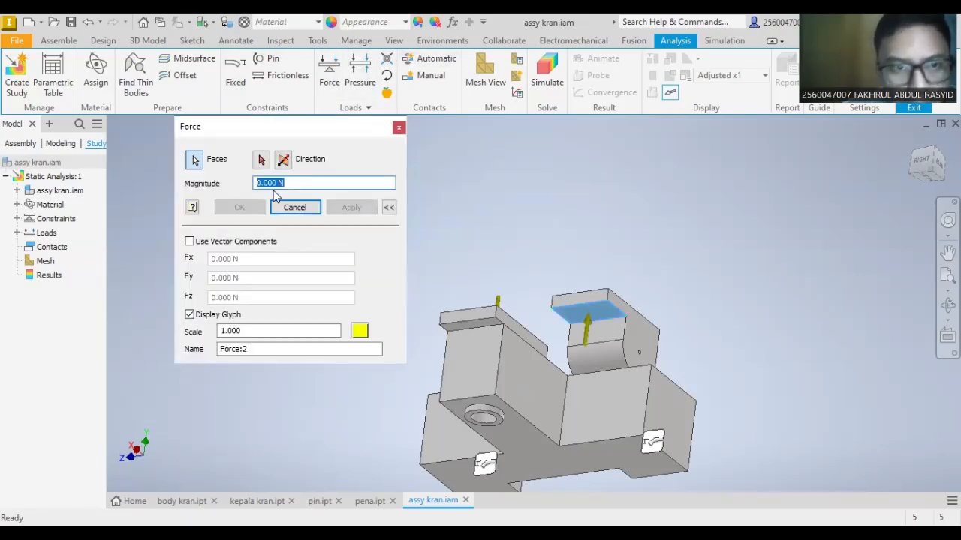
pyautogui.write('20')
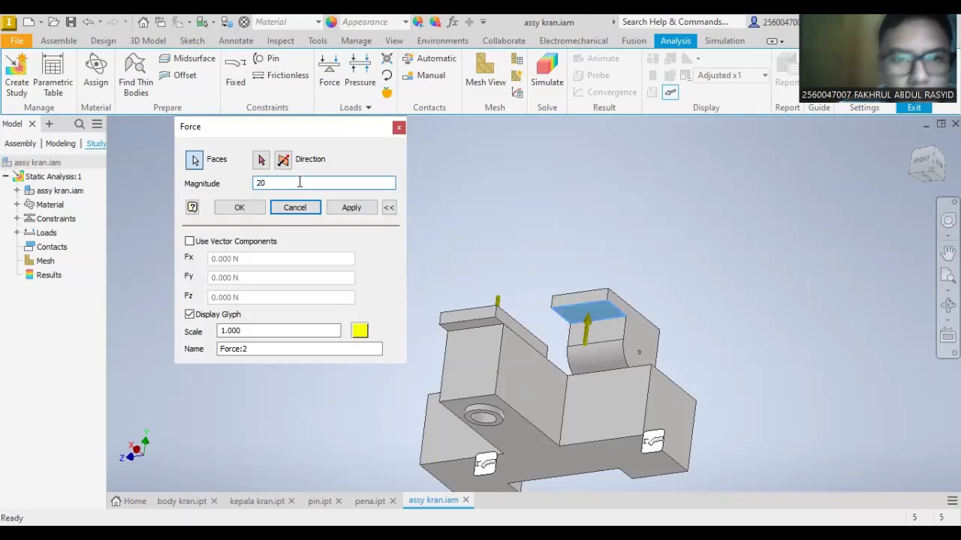
pyautogui.click(367, 208)
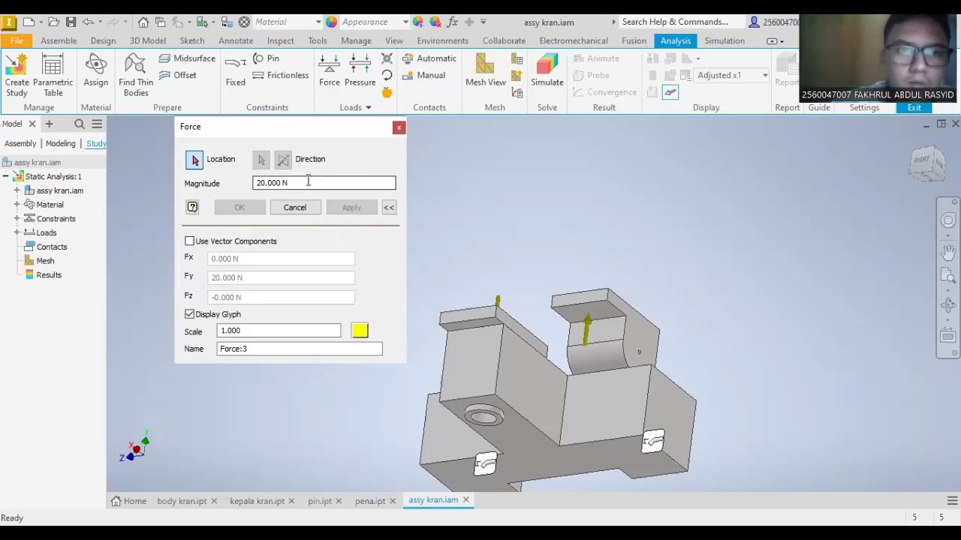
pyautogui.click(318, 182)
pyautogui.write('50')
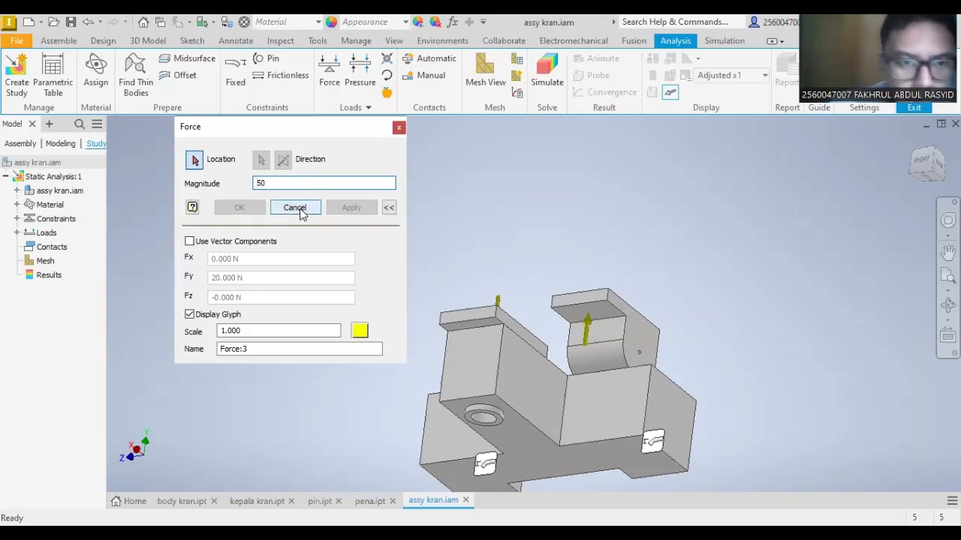
pyautogui.click(398, 127)
# - Edit the Force:1 load on the first kepala kran and set its magnitude to 50 N
pyautogui.click(18, 233)
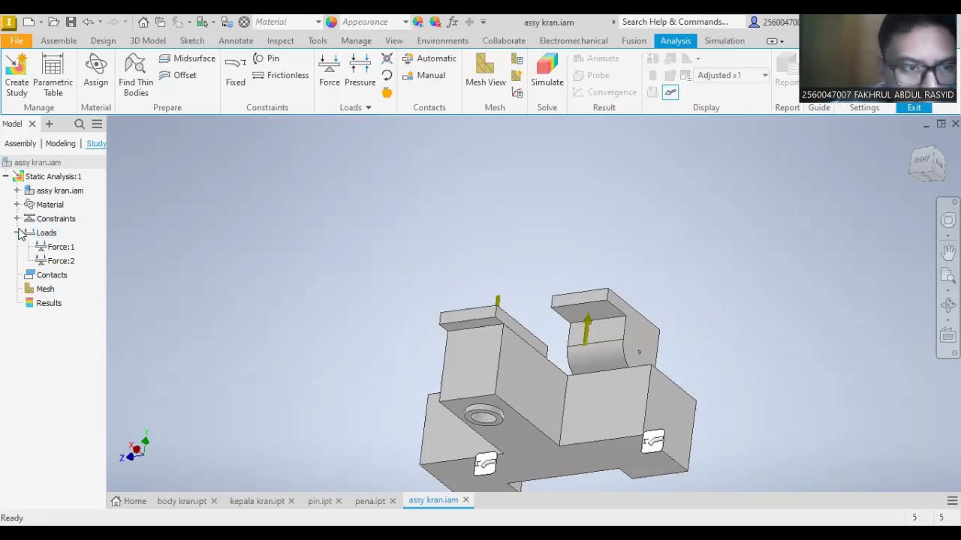
pyautogui.click(63, 248)
pyautogui.click(66, 248)
pyautogui.rightClick(65, 248)
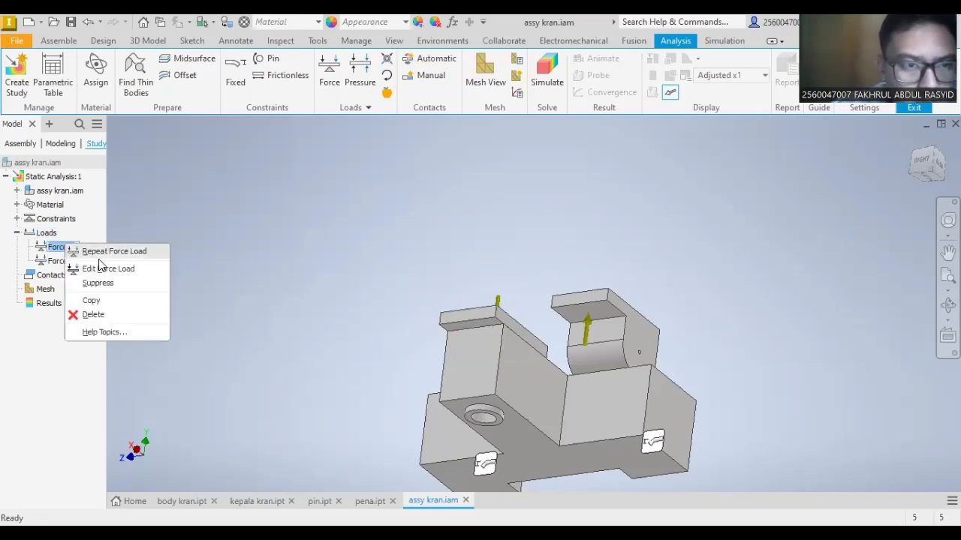
pyautogui.click(120, 268)
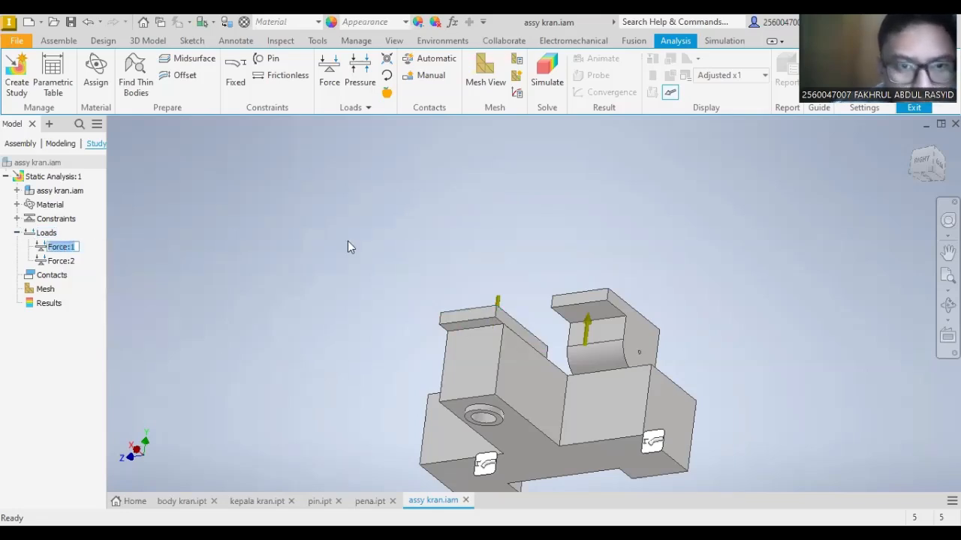
pyautogui.write('50')
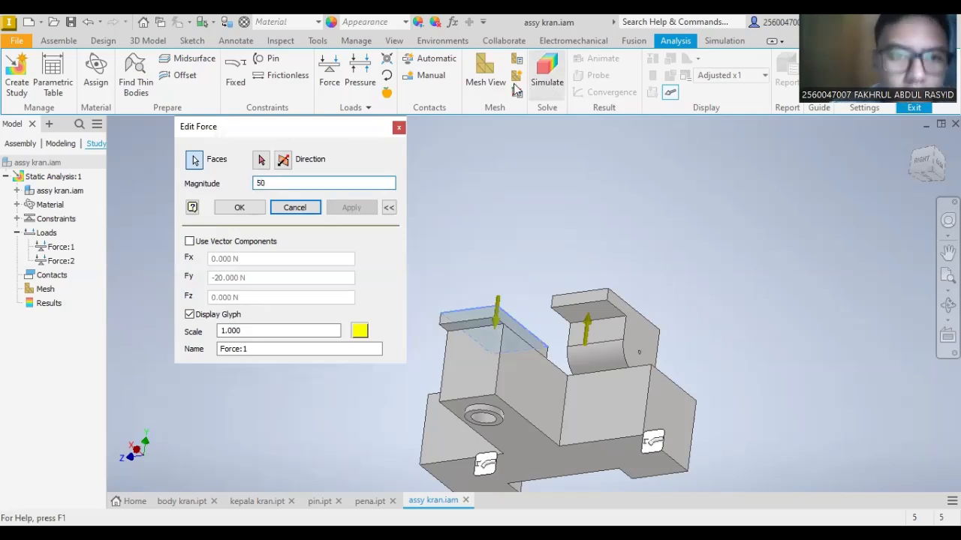
pyautogui.click(260, 212)
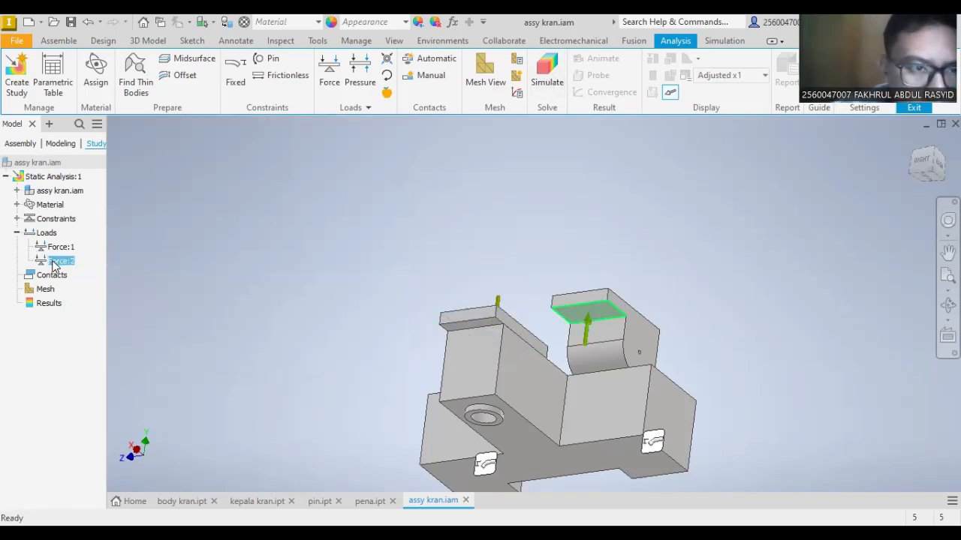
# - Edit the Force:2 load on the second kepala kran and set its magnitude to 50 N
pyautogui.rightClick(54, 261)
pyautogui.click(98, 287)
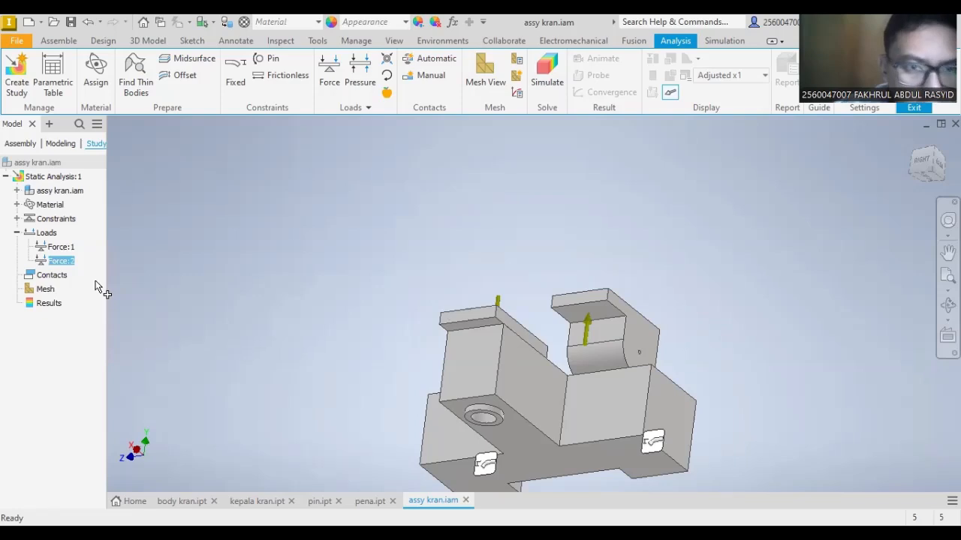
pyautogui.write('50')
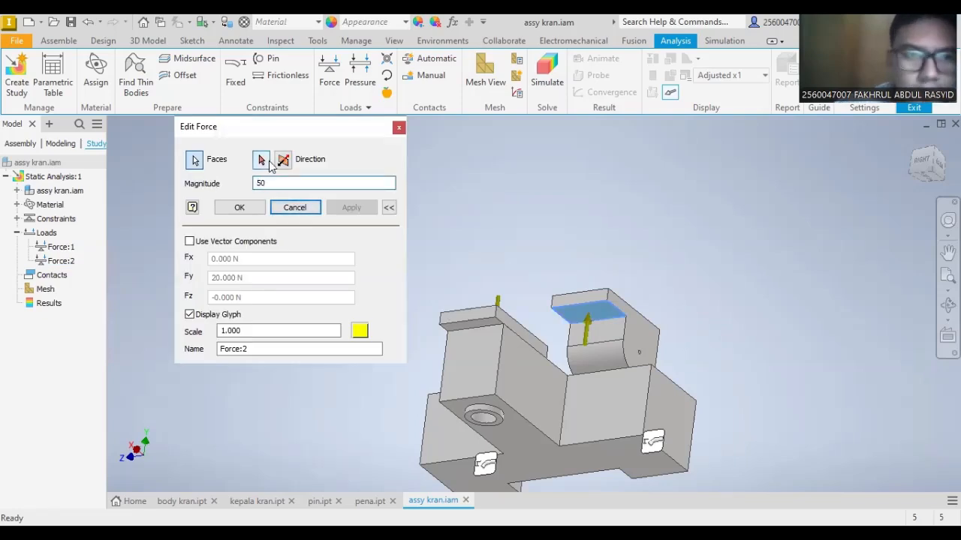
pyautogui.click(239, 208)
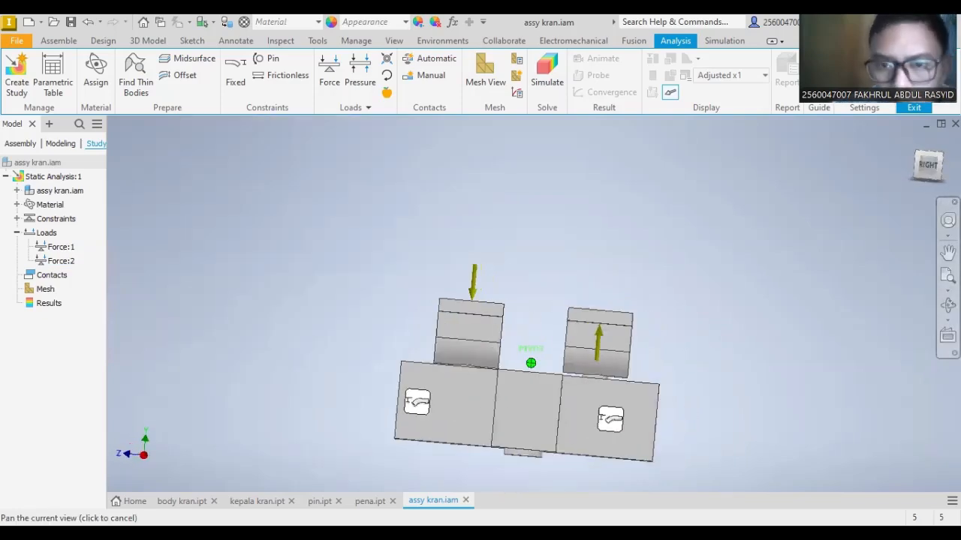
# - Leave the pressure load unused and generate the mesh view of the kran assembly
pyautogui.moveTo(530, 363)
pyautogui.keyDown('shift'); pyautogui.mouseDown(button='middle')
pyautogui.moveTo(574, 374)
pyautogui.moveTo(589, 413)
pyautogui.moveTo(567, 367)
pyautogui.moveTo(542, 351)
pyautogui.moveTo(561, 418)
pyautogui.moveTo(548, 411)
pyautogui.mouseUp(button='middle'); pyautogui.keyUp('shift')
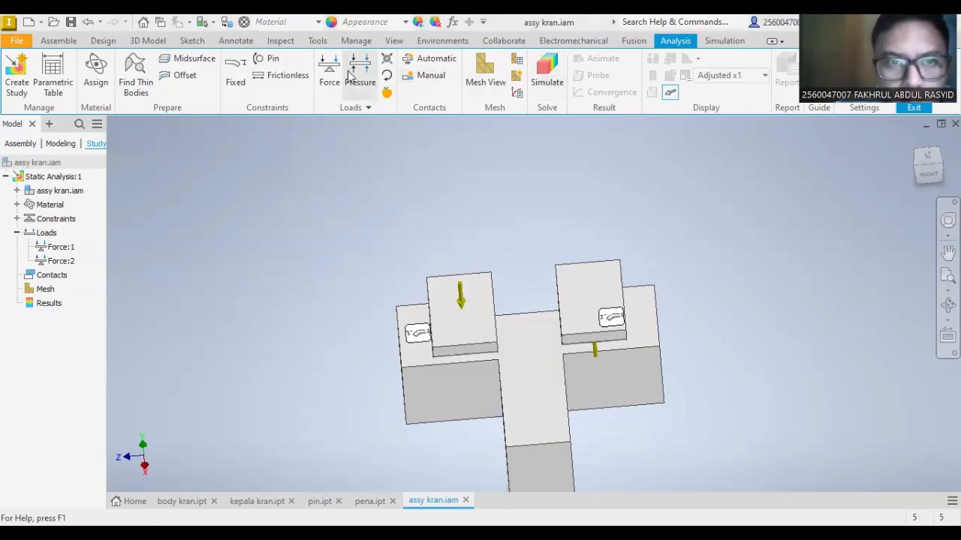
pyautogui.click(363, 77)
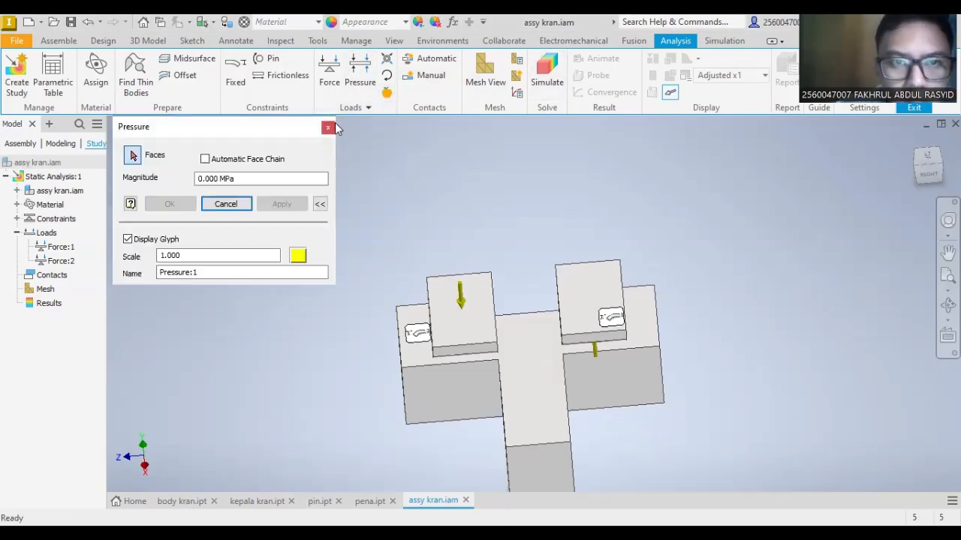
pyautogui.click(480, 77)
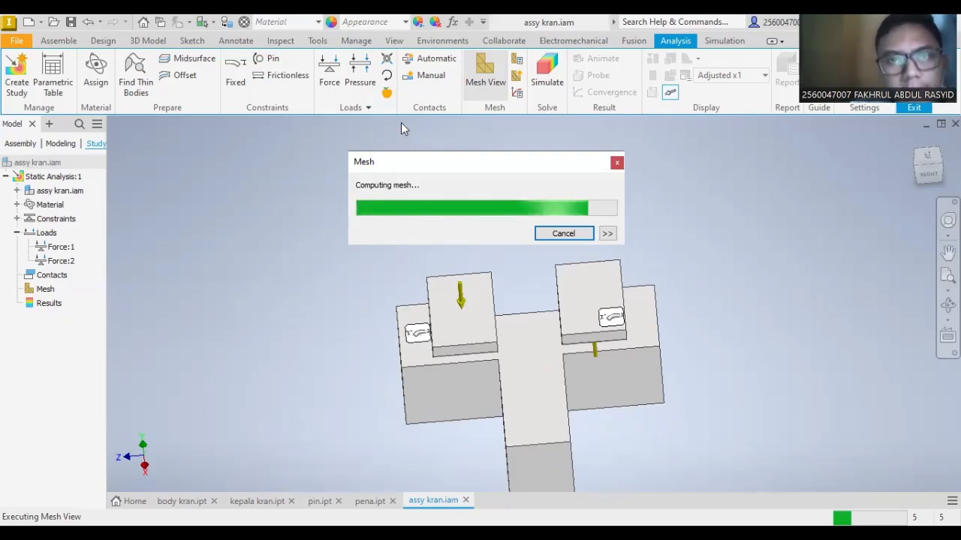
# - Run the static analysis simulation on the meshed kran assembly with the current configuration
pyautogui.moveTo(917, 178); pyautogui.dragTo(919, 171)
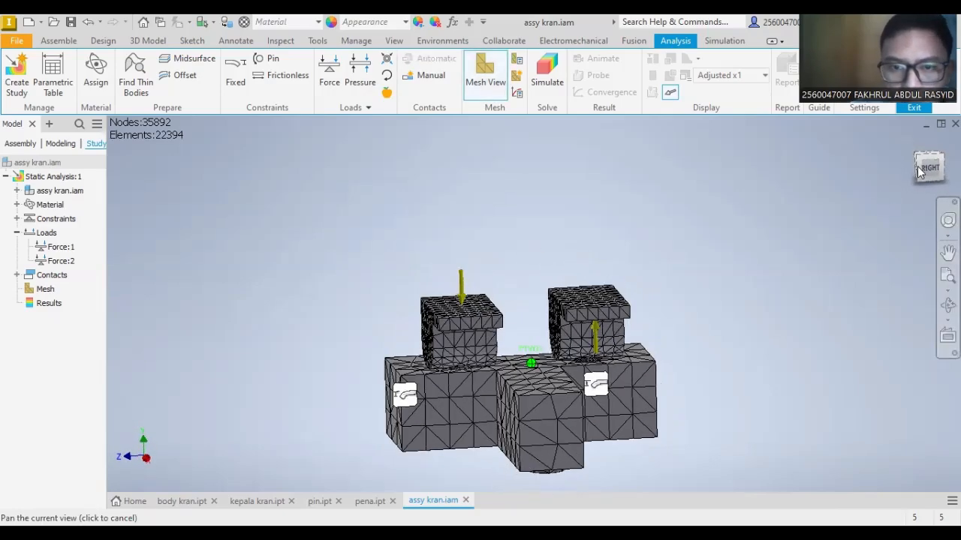
pyautogui.click(542, 78)
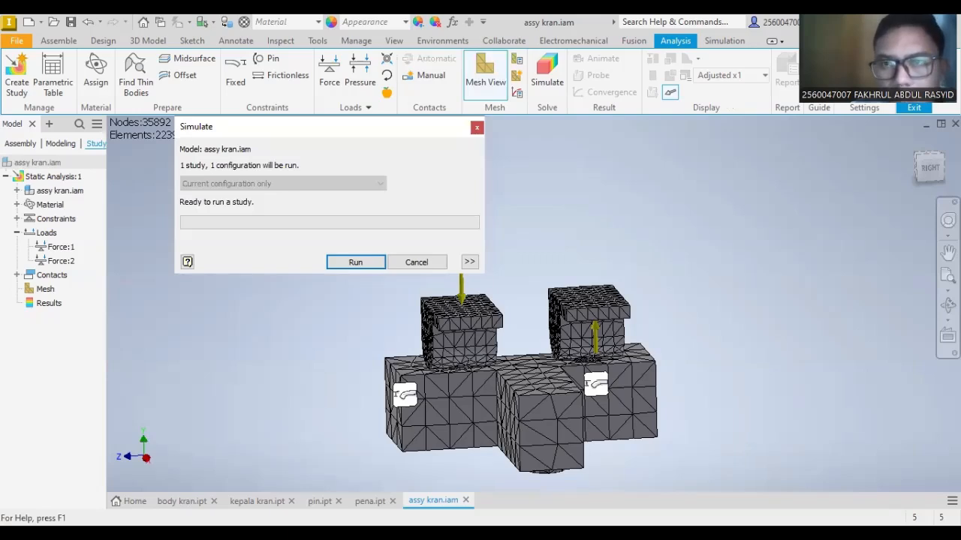
pyautogui.click(359, 262)
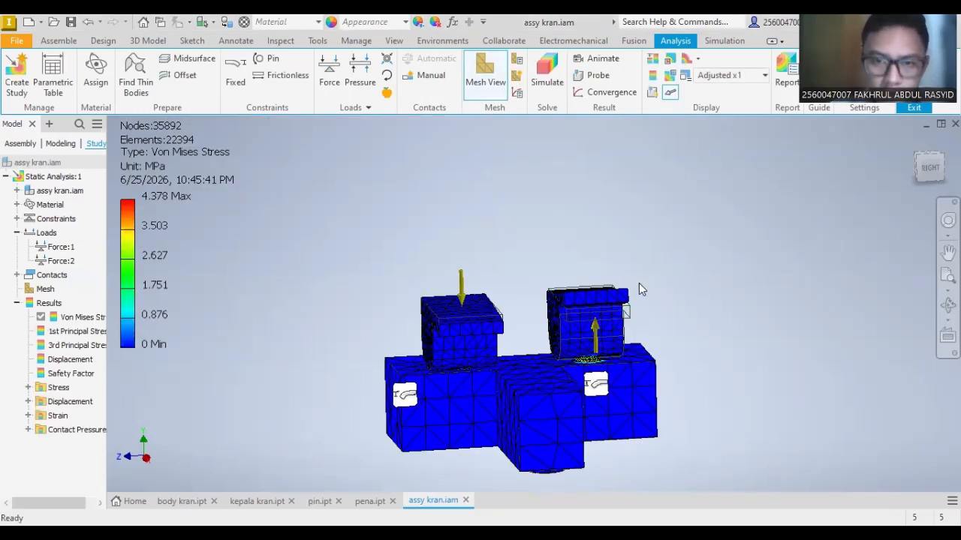
# - Show the Von Mises result at the Actual displacement scale for comparison, and set the scale to Adjusted x2
pyautogui.moveTo(923, 182)
pyautogui.mouseDown()
pyautogui.moveTo(935, 161)
pyautogui.moveTo(936, 191)
pyautogui.moveTo(952, 196)
pyautogui.mouseUp()
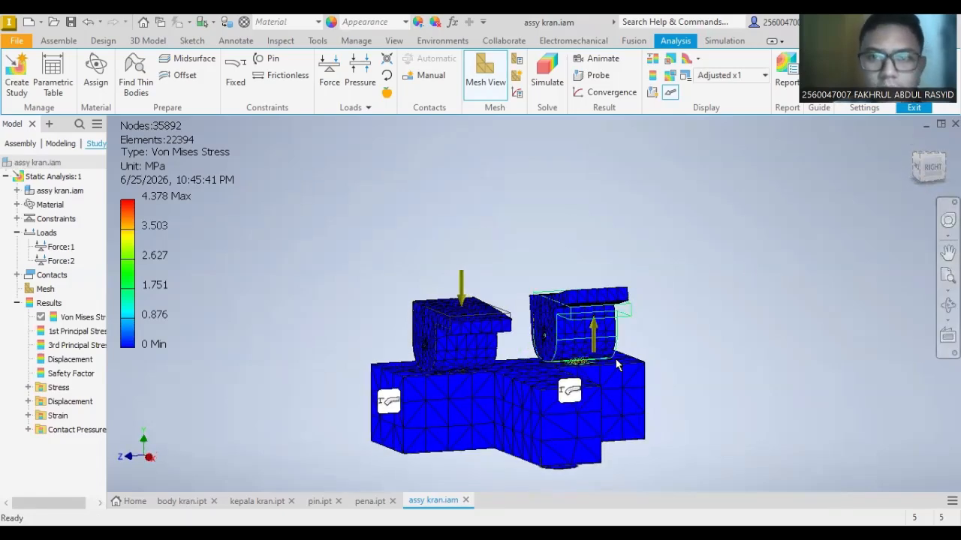
pyautogui.scroll(-3, 609, 334)
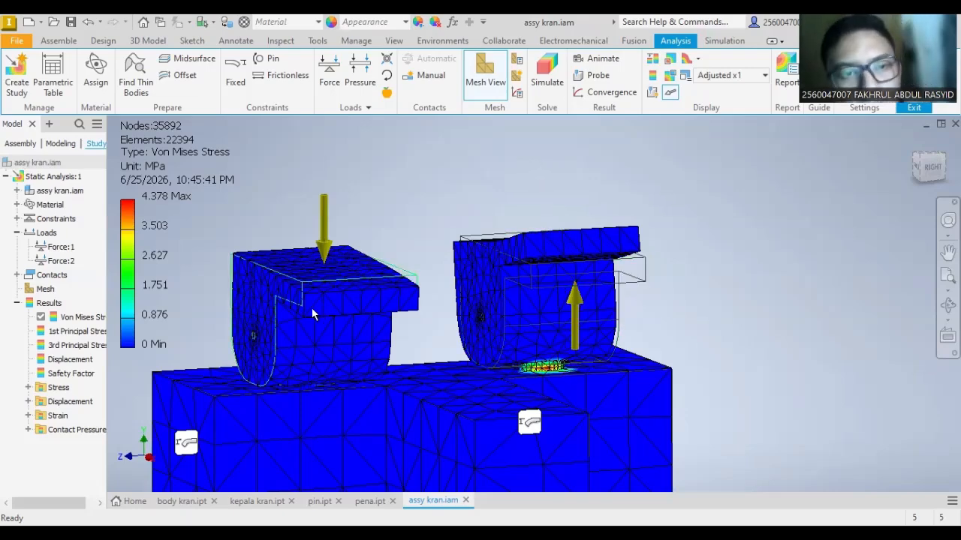
pyautogui.click(913, 176)
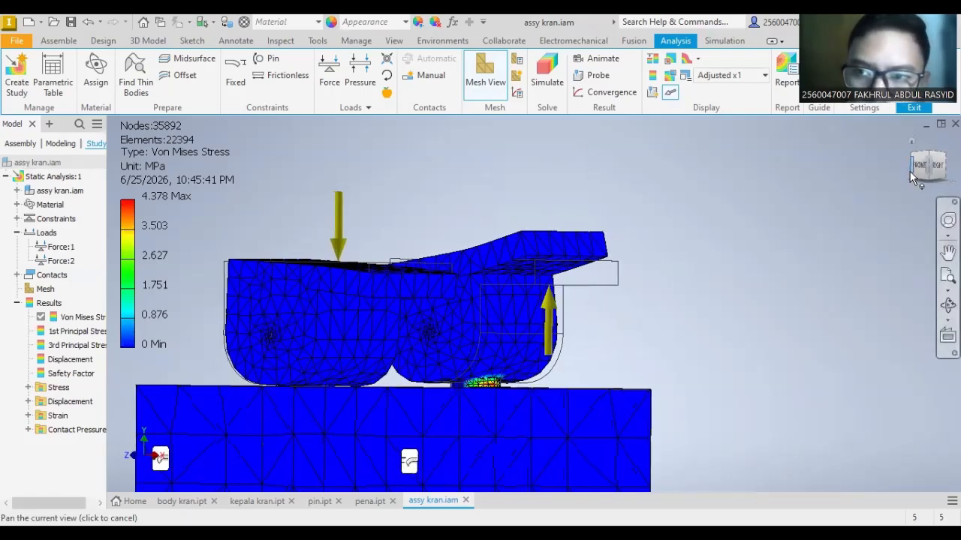
pyautogui.moveTo(916, 161); pyautogui.dragTo(949, 154)
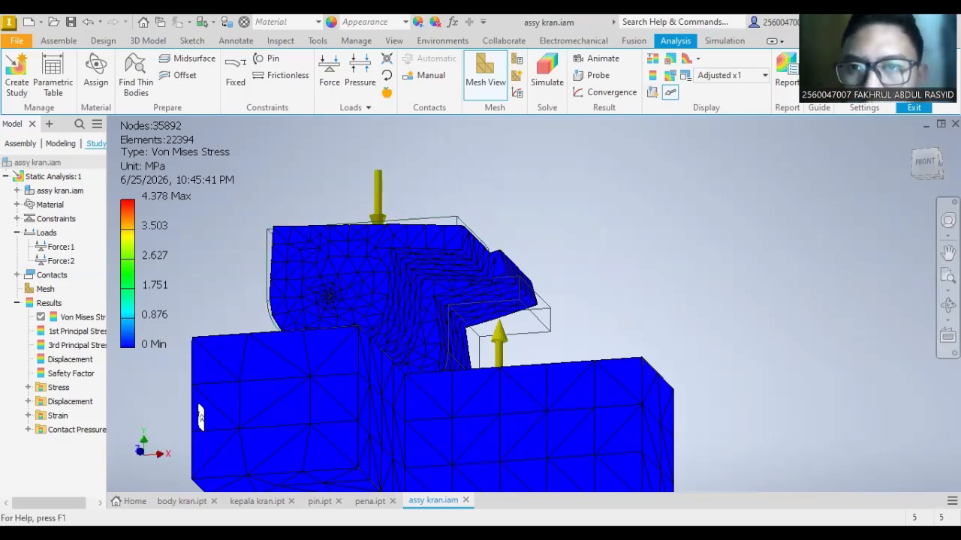
pyautogui.click(763, 75)
pyautogui.click(742, 105)
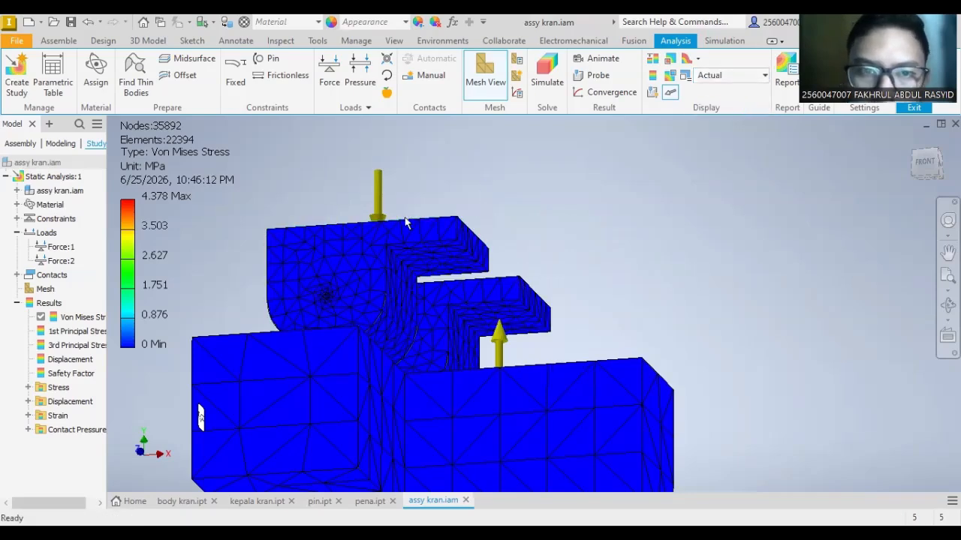
pyautogui.click(761, 74)
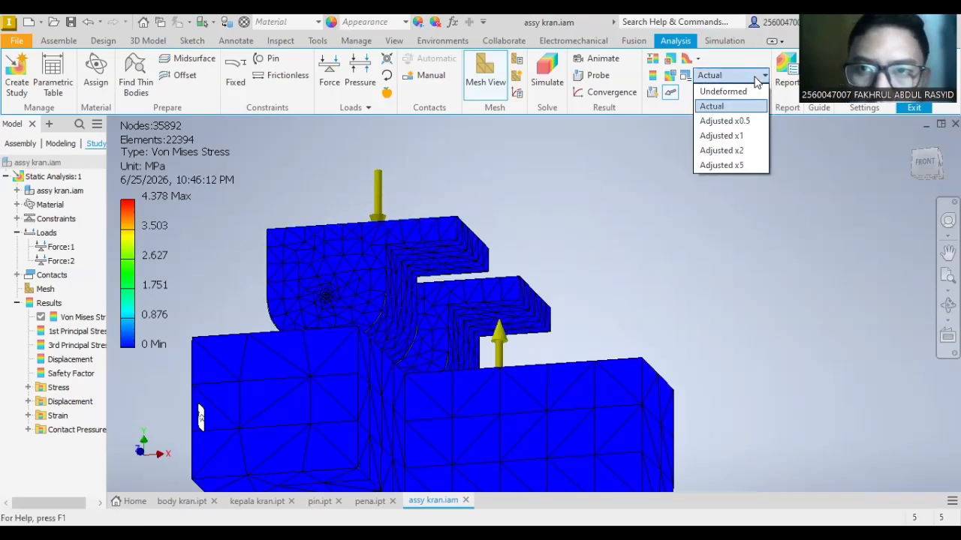
pyautogui.click(742, 150)
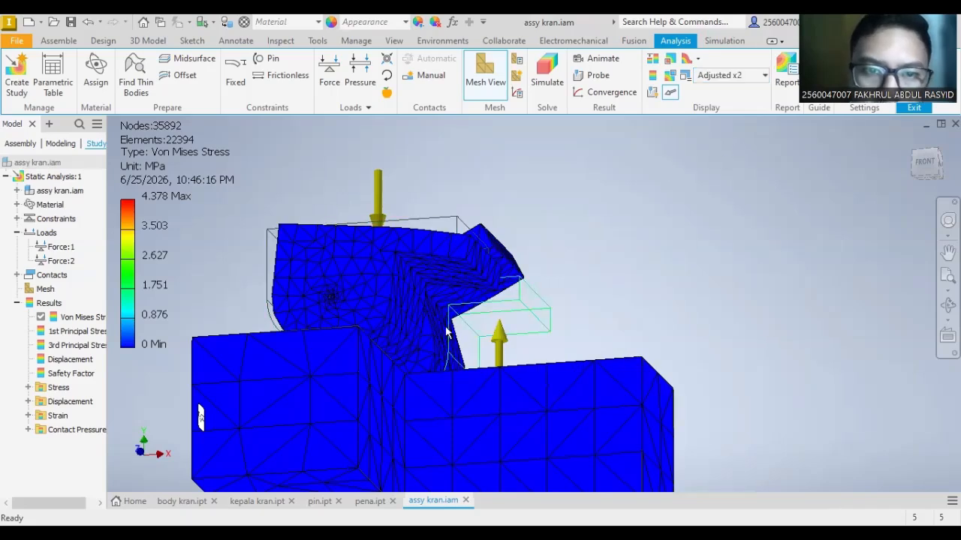
# - Examine the exaggerated deformation of both kepala kran parts and the stress zone at the body's upper face from several angles
pyautogui.moveTo(467, 290); pyautogui.dragTo(450, 348, button='middle')
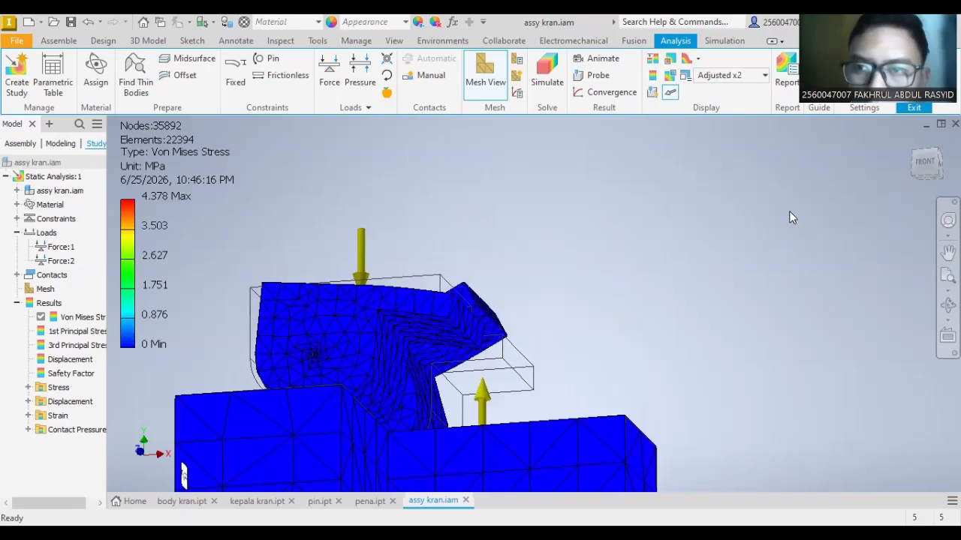
pyautogui.moveTo(924, 171)
pyautogui.mouseDown()
pyautogui.moveTo(904, 182)
pyautogui.moveTo(902, 159)
pyautogui.moveTo(899, 174)
pyautogui.mouseUp()
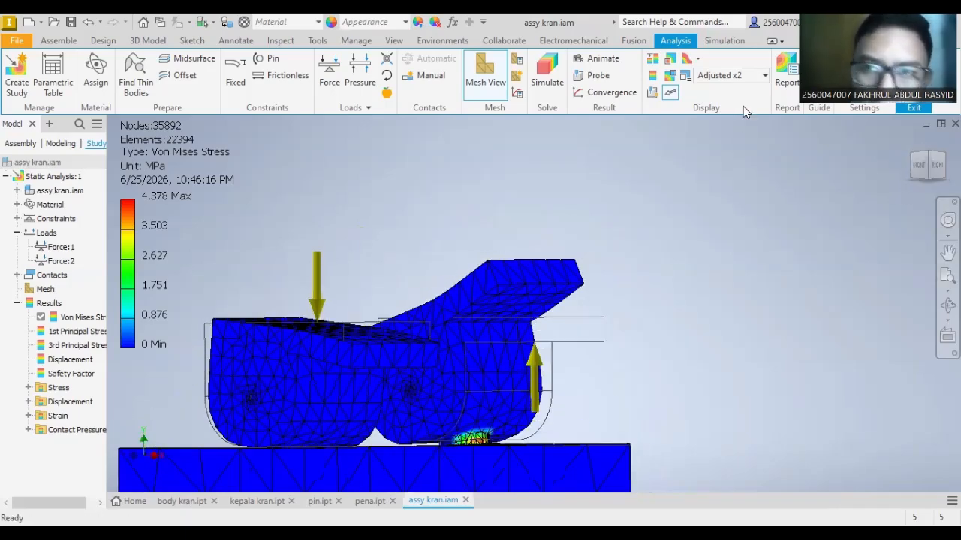
pyautogui.click(762, 75)
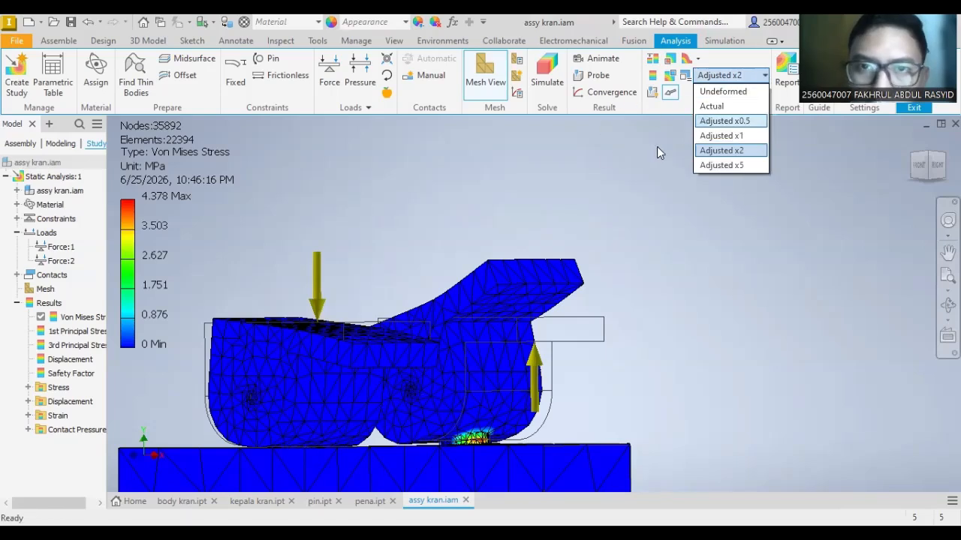
pyautogui.click(657, 152)
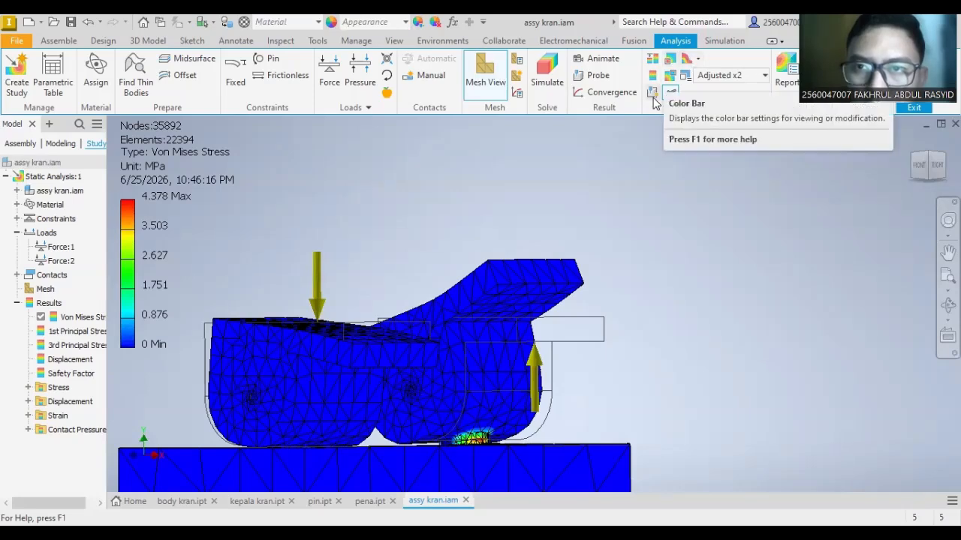
pyautogui.keyDown('shift'); pyautogui.moveTo(481, 197); pyautogui.dragTo(480, 250, button='middle'); pyautogui.keyUp('shift')
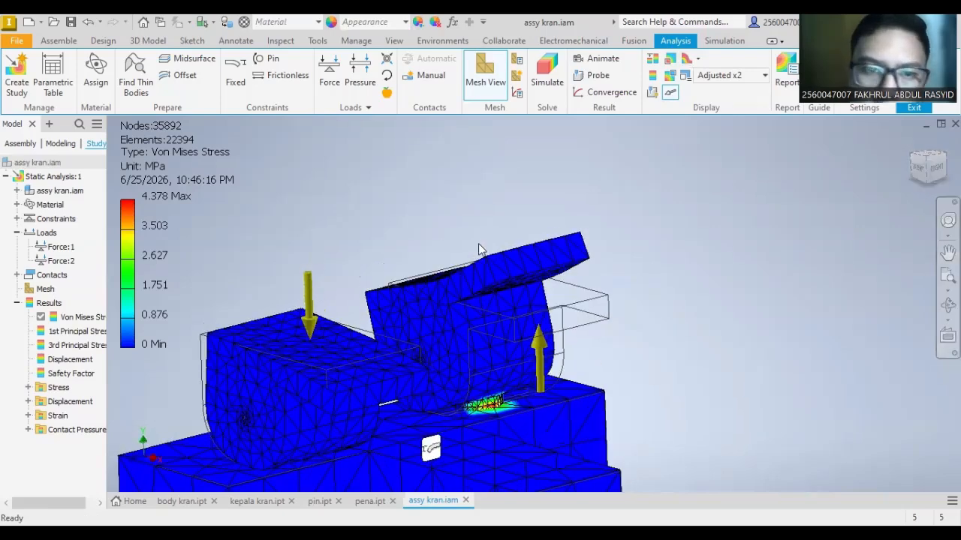
pyautogui.scroll(5, 427, 292)
pyautogui.scroll(-3, 426, 293)
pyautogui.moveTo(426, 294); pyautogui.dragTo(515, 274, button='middle')
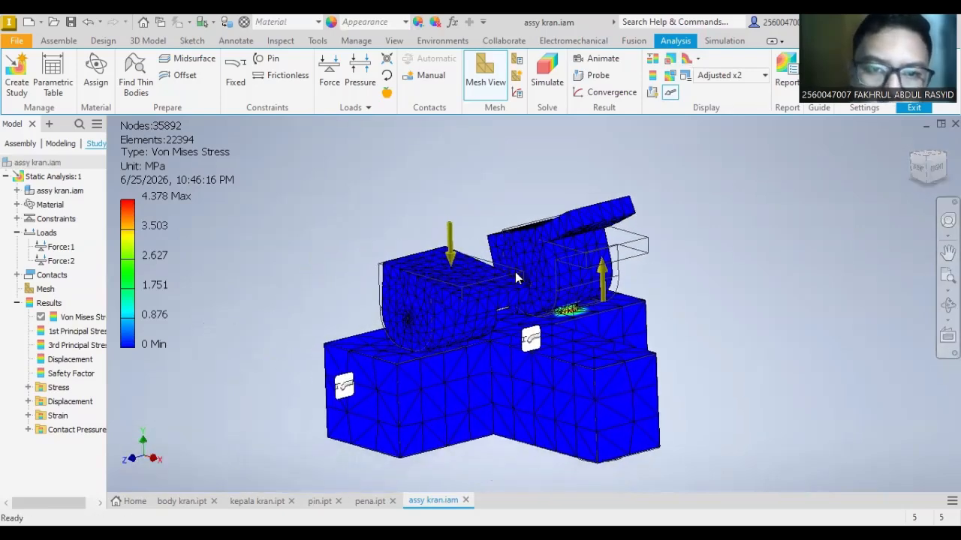
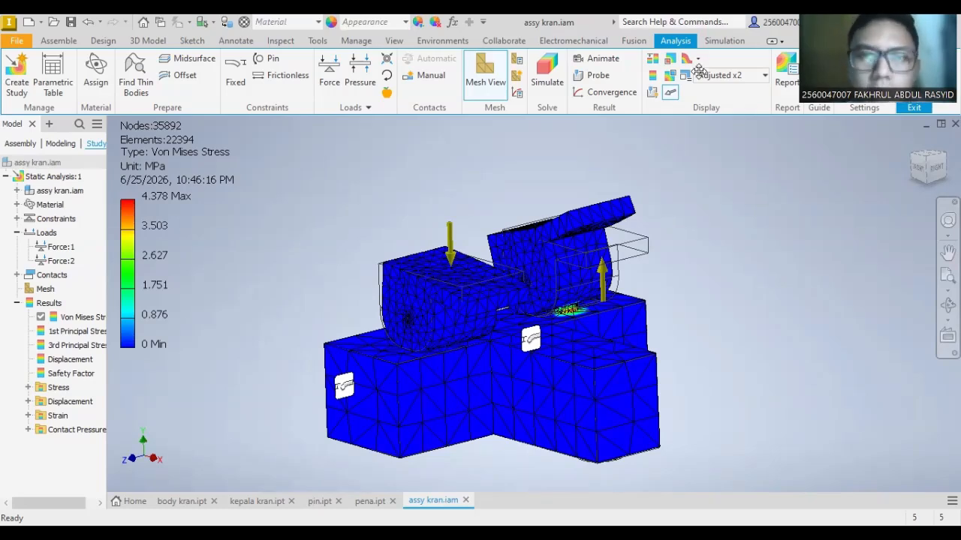
# - Save assy kran.iam together with its updated dependents
pyautogui.click(68, 24)
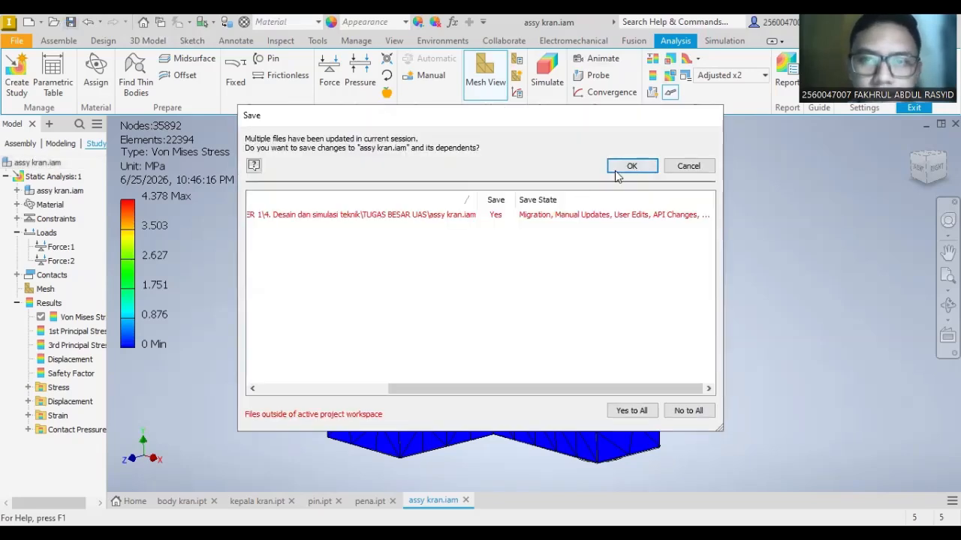
pyautogui.click(629, 166)
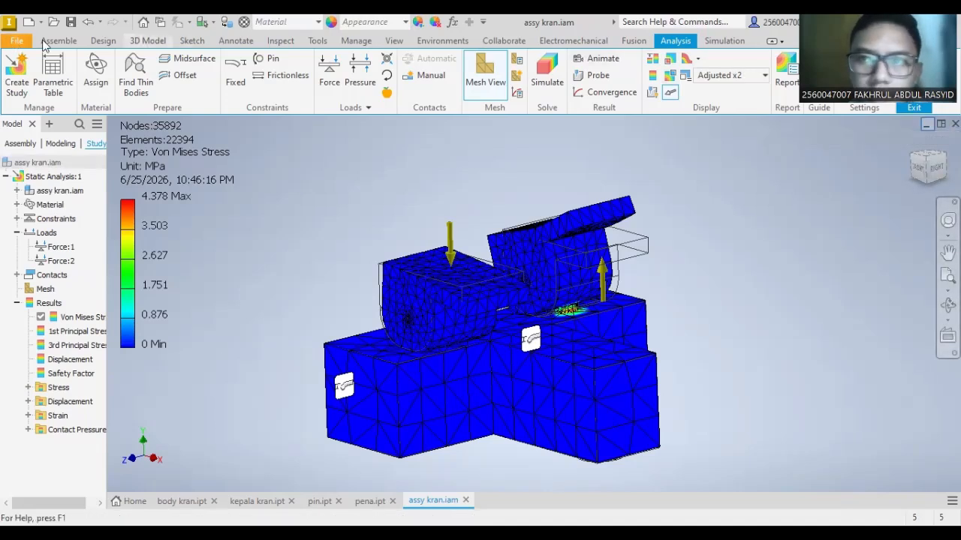
# - Create a new part from the metric Standard (mm).ipt template and start a 2D sketch on the horizontal XZ plane
pyautogui.click(18, 41)
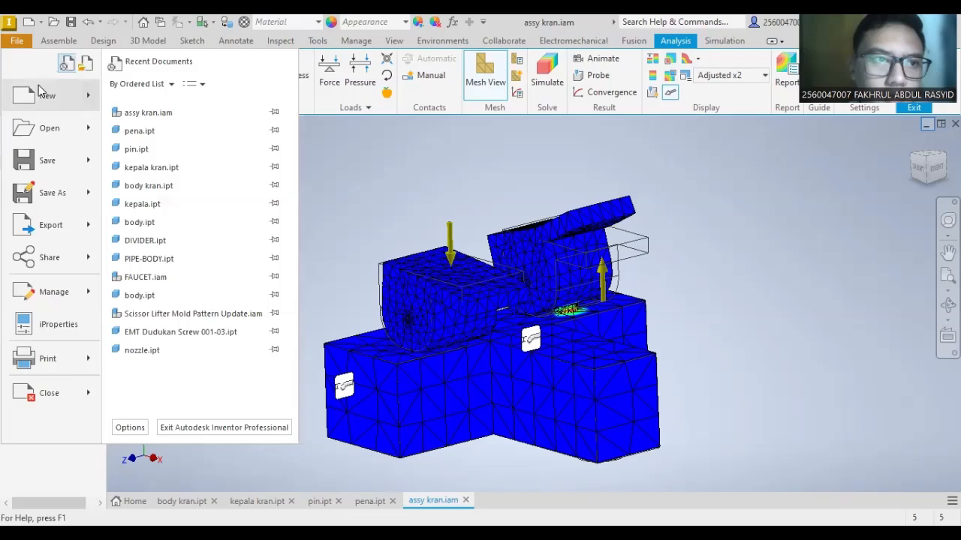
pyautogui.click(84, 102)
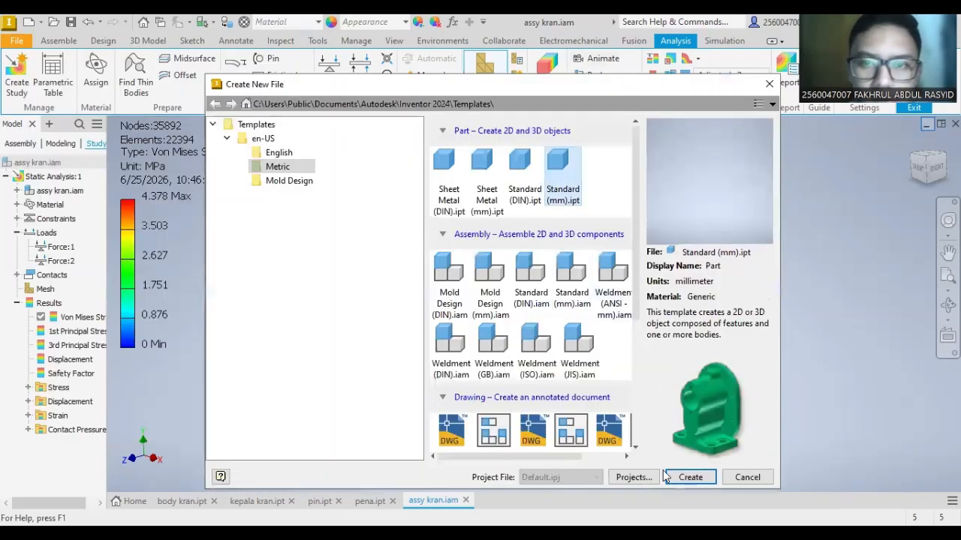
pyautogui.click(690, 478)
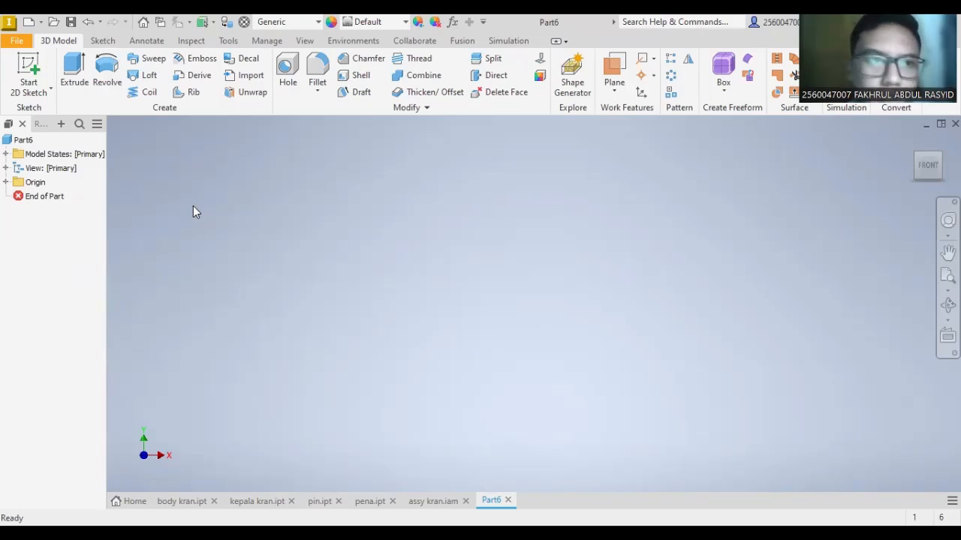
pyautogui.click(94, 43)
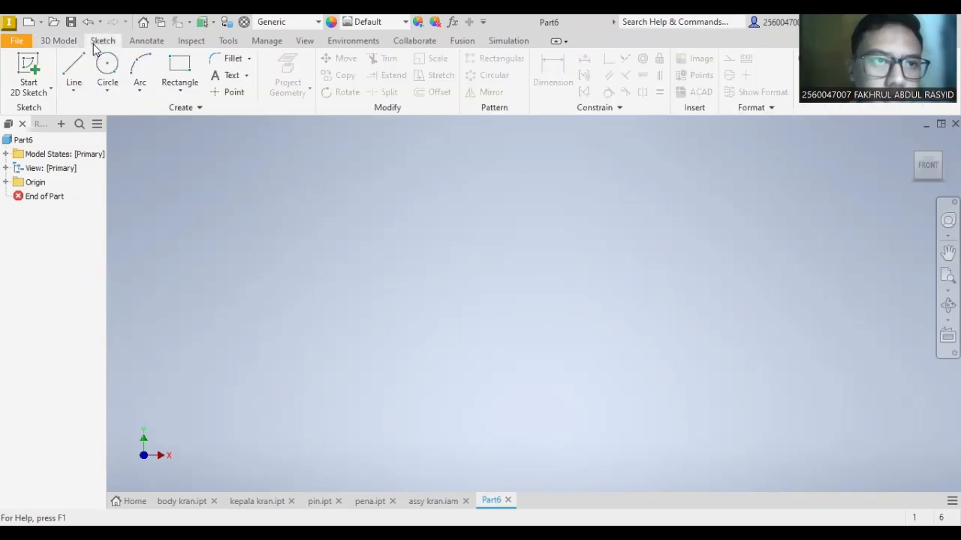
pyautogui.click(28, 69)
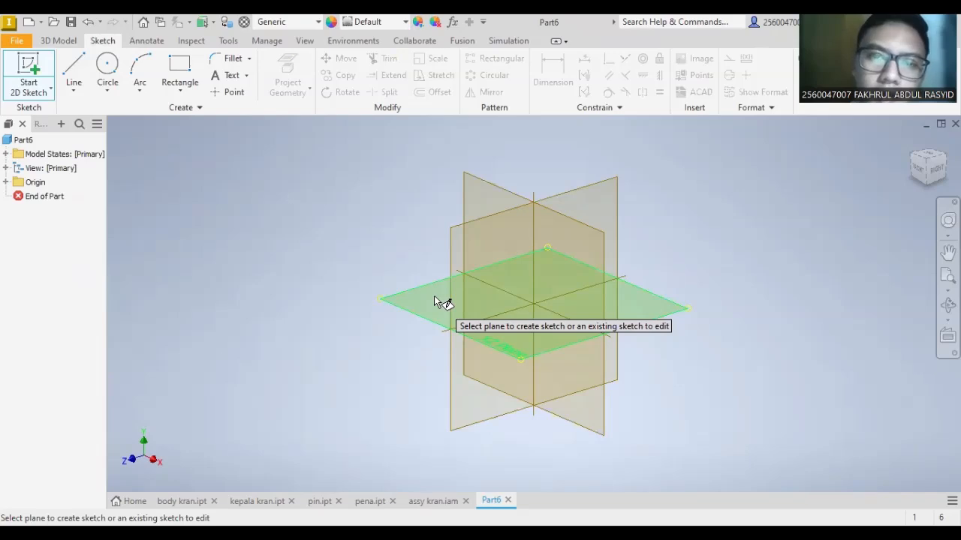
pyautogui.click(435, 299)
pyautogui.press('F2')
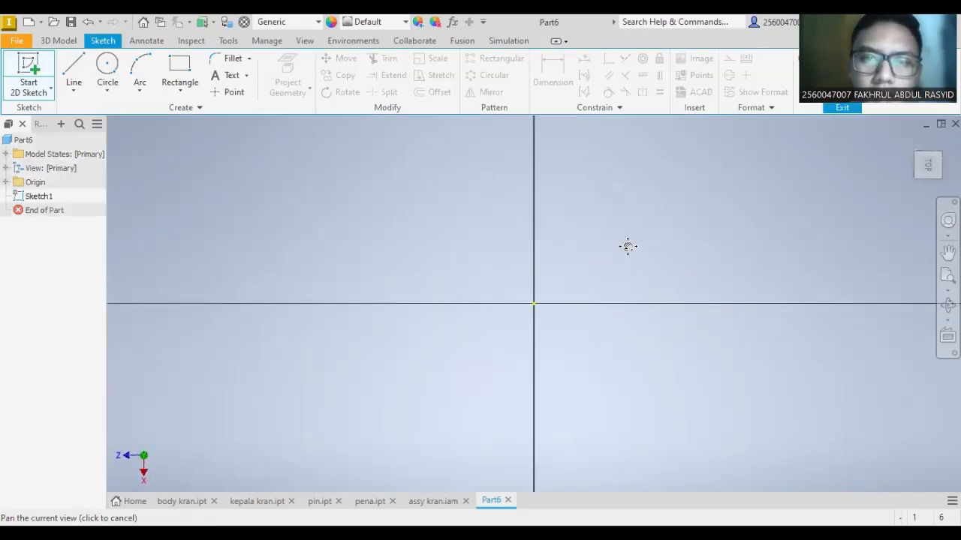
pyautogui.moveTo(628, 247); pyautogui.dragTo(534, 267)
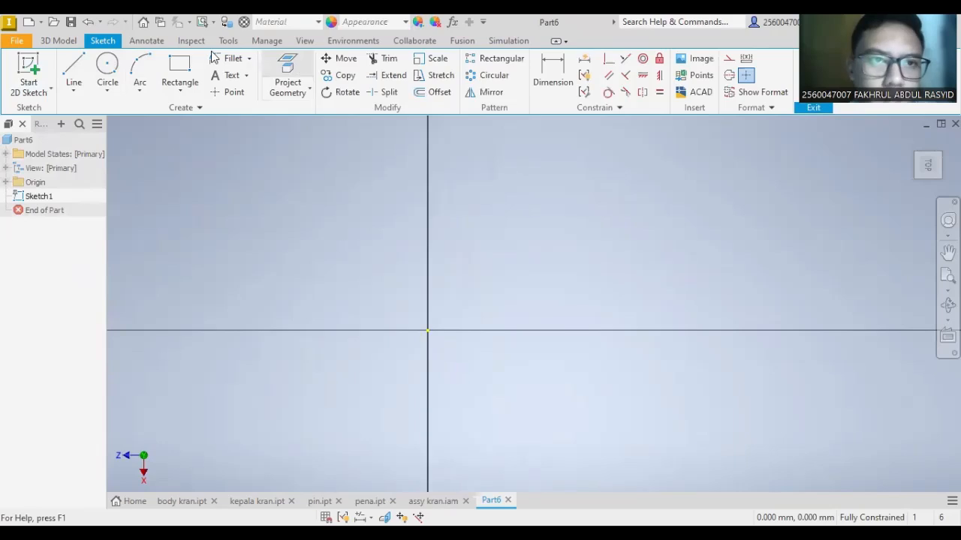
# - Draw a line about 12 mm long from the origin along the X axis and a perpendicular line about 31 mm long
pyautogui.click(75, 70)
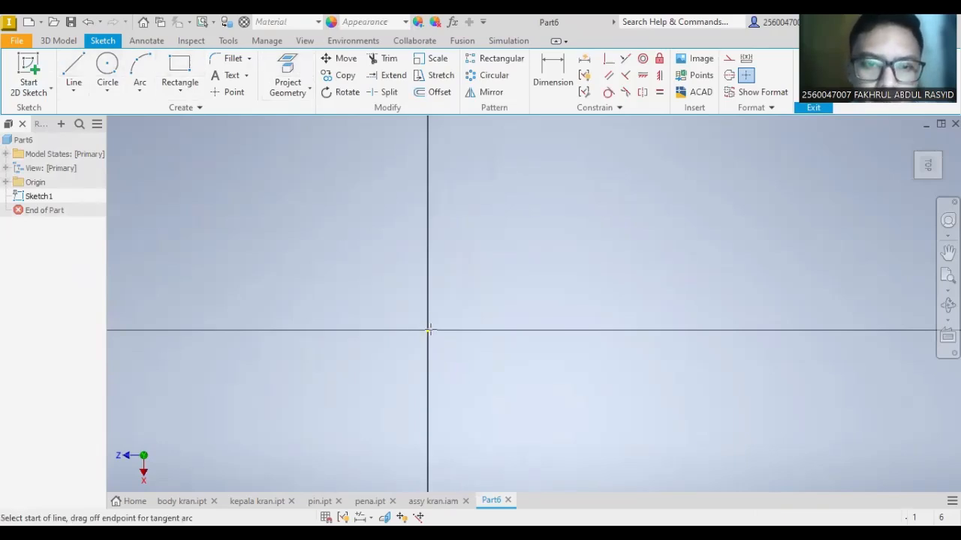
pyautogui.click(425, 198)
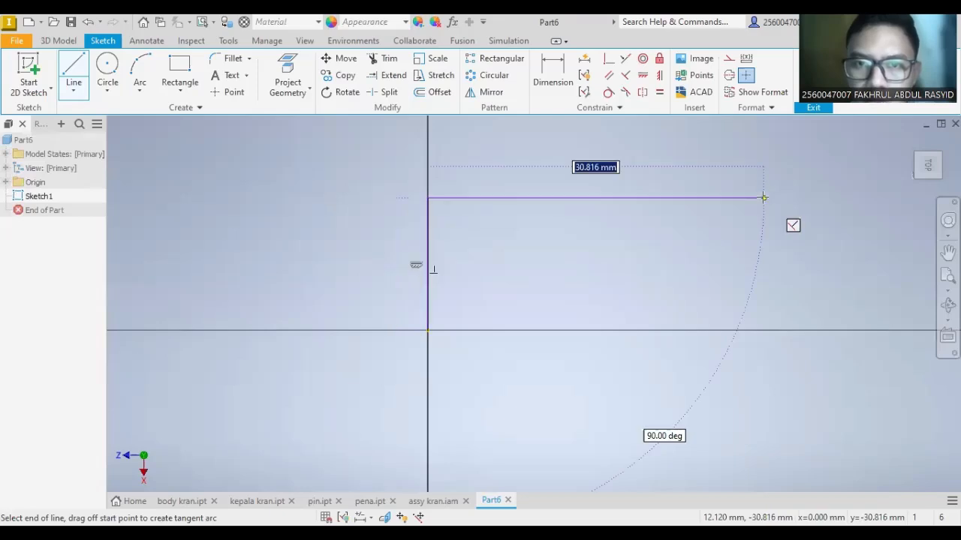
pyautogui.click(764, 198)
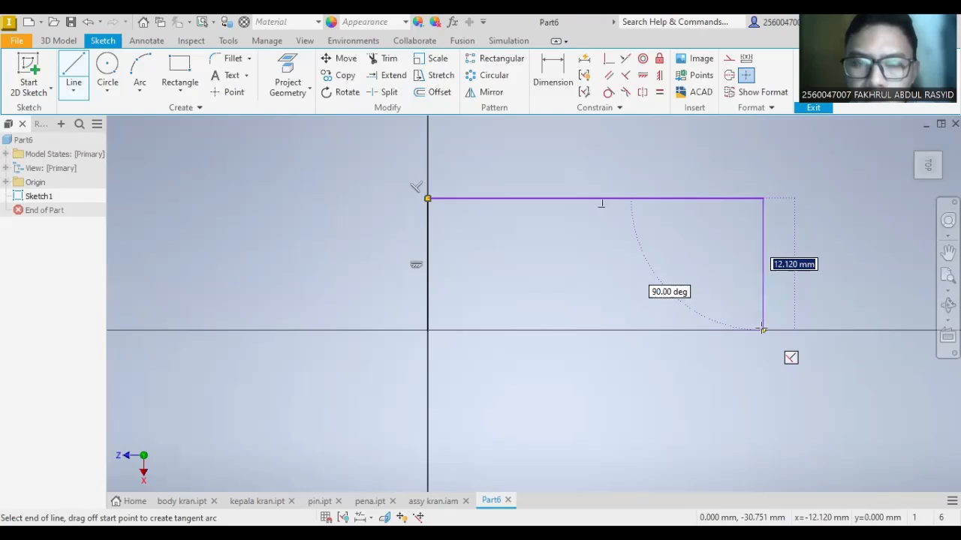
pyautogui.click(762, 329)
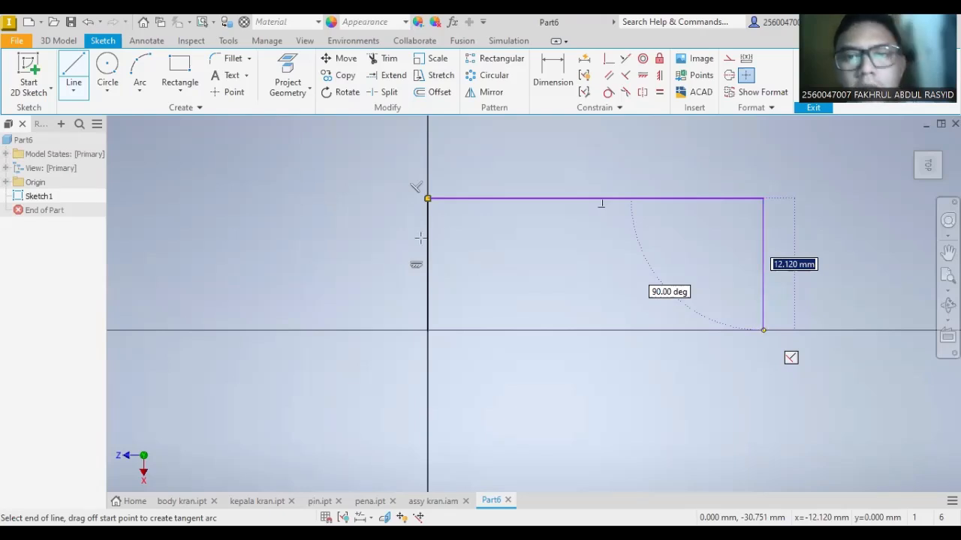
pyautogui.press('Escape')
# - Delete the sketched lines, including the one attached to the origin
pyautogui.moveTo(413, 175)
pyautogui.mouseDown()
pyautogui.moveTo(743, 262)
pyautogui.moveTo(778, 290)
pyautogui.mouseUp()
pyautogui.press('Delete')
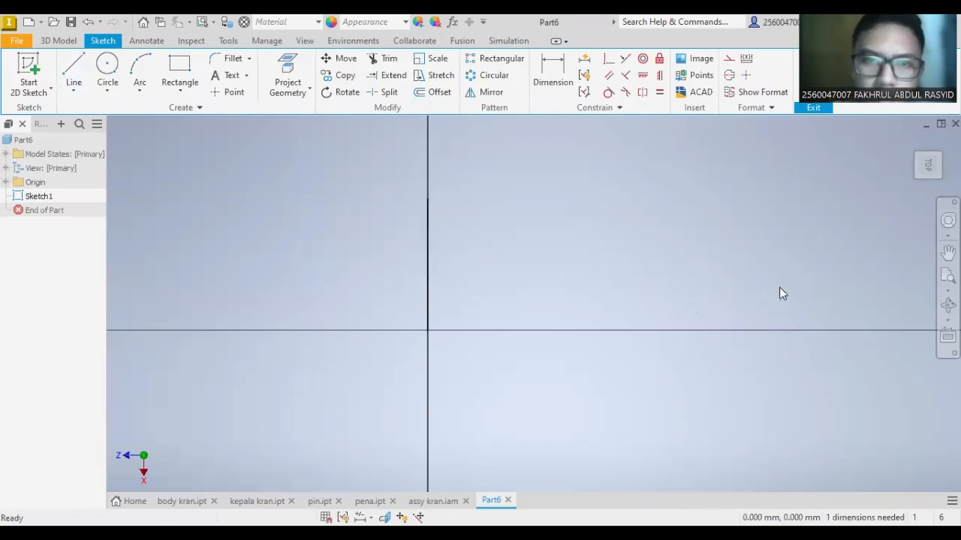
pyautogui.moveTo(286, 171); pyautogui.dragTo(590, 414)
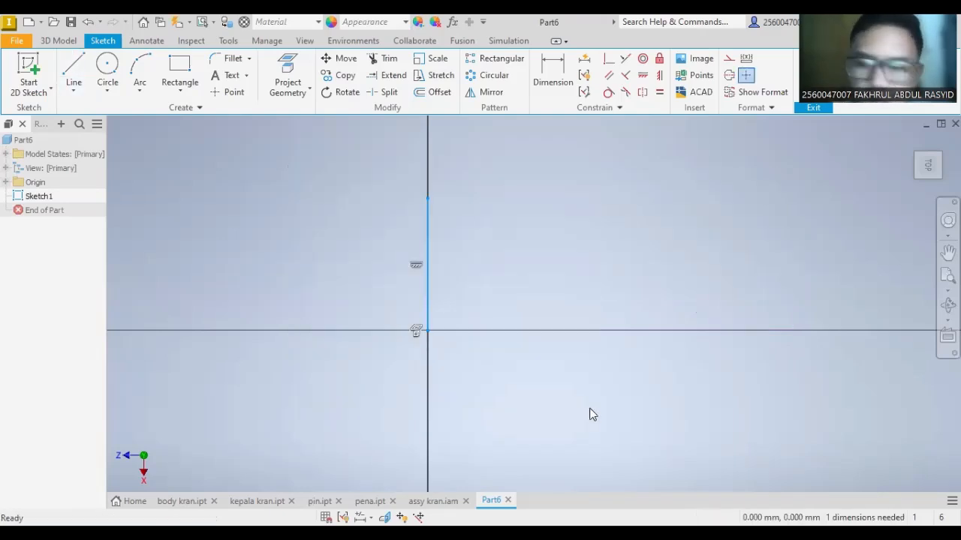
pyautogui.press('Delete')
# - Try to close the new part while its sketch is still being edited, and dismiss the request
pyautogui.moveTo(496, 290)
pyautogui.mouseDown(button='middle')
pyautogui.moveTo(448, 283)
pyautogui.moveTo(446, 326)
pyautogui.mouseUp(button='middle')
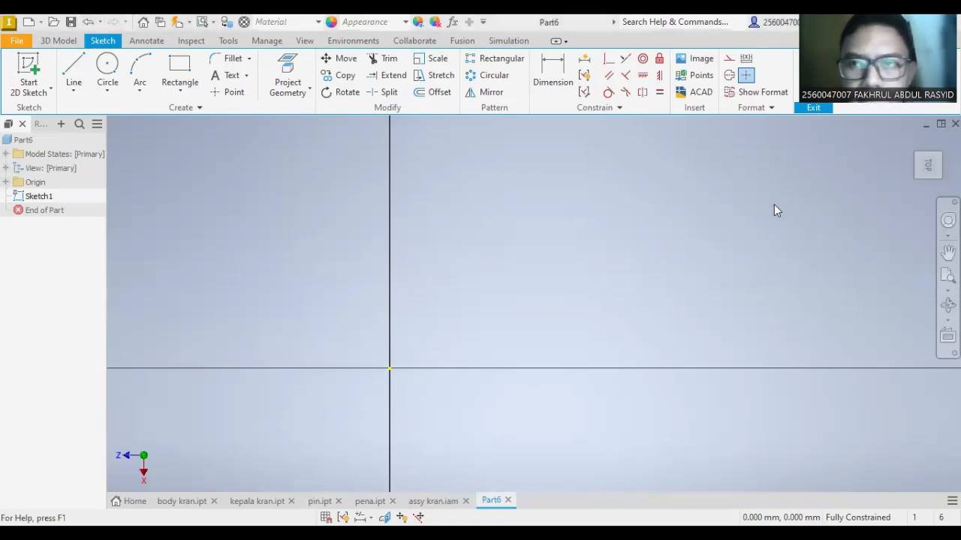
pyautogui.click(955, 123)
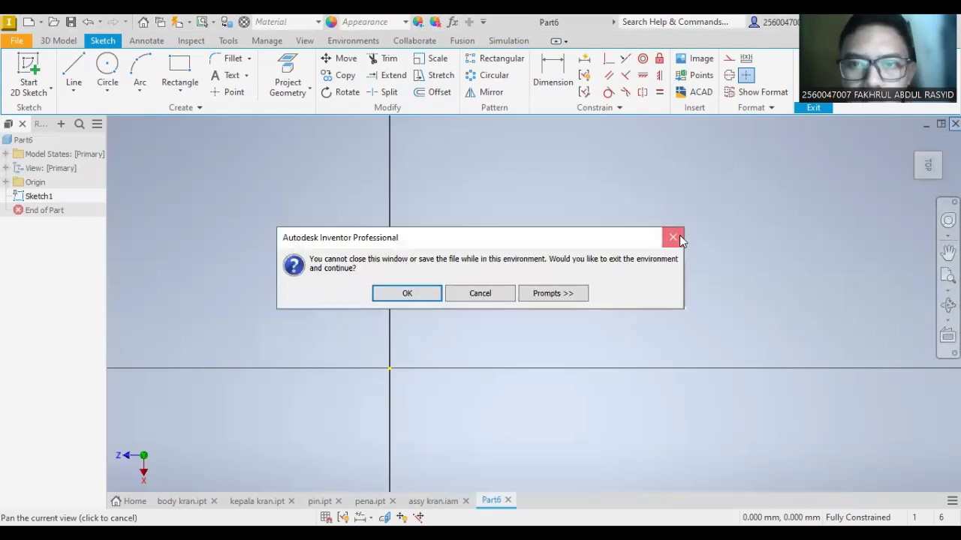
pyautogui.click(679, 235)
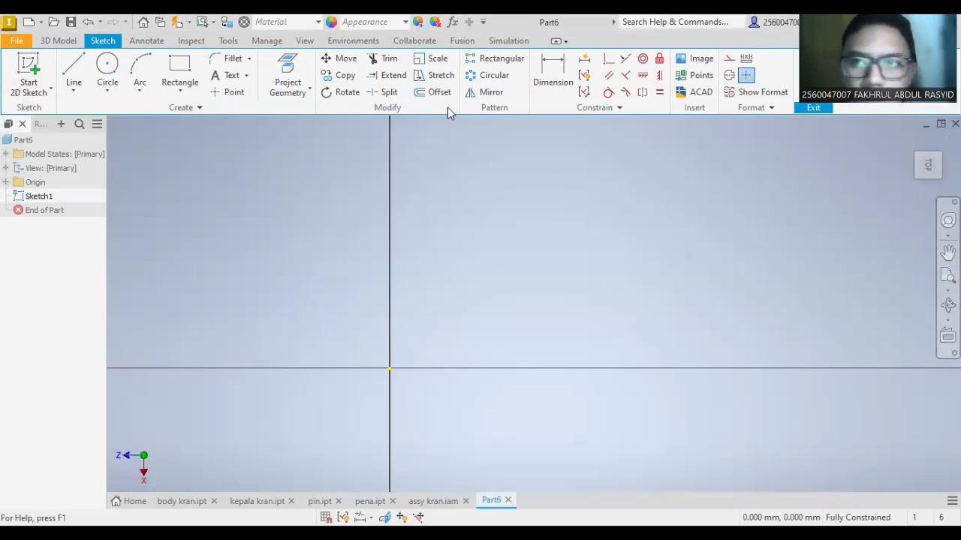
# - Delete the empty sketch on the XZ plane and start a new 2D sketch on the vertical XY plane
pyautogui.hotkey('ctrl', 'z')
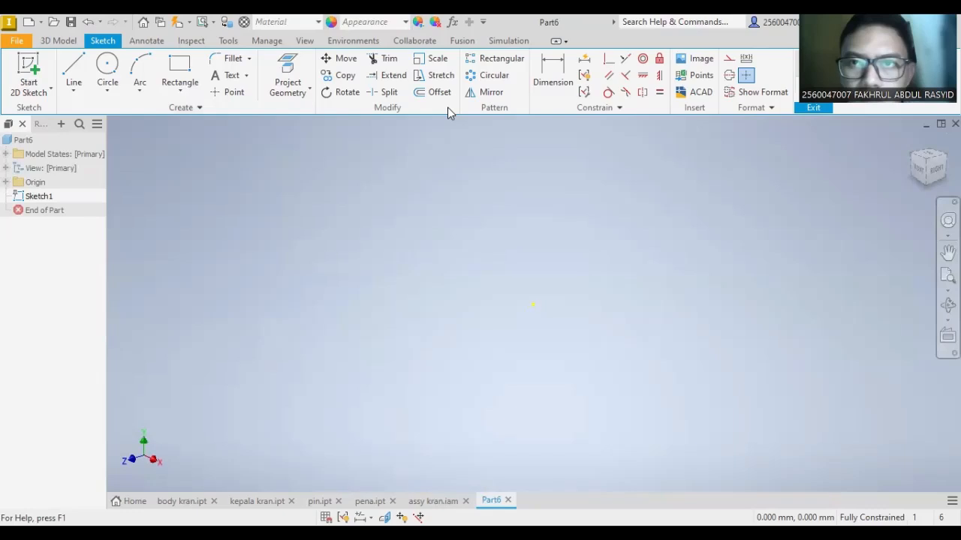
pyautogui.rightClick(39, 196)
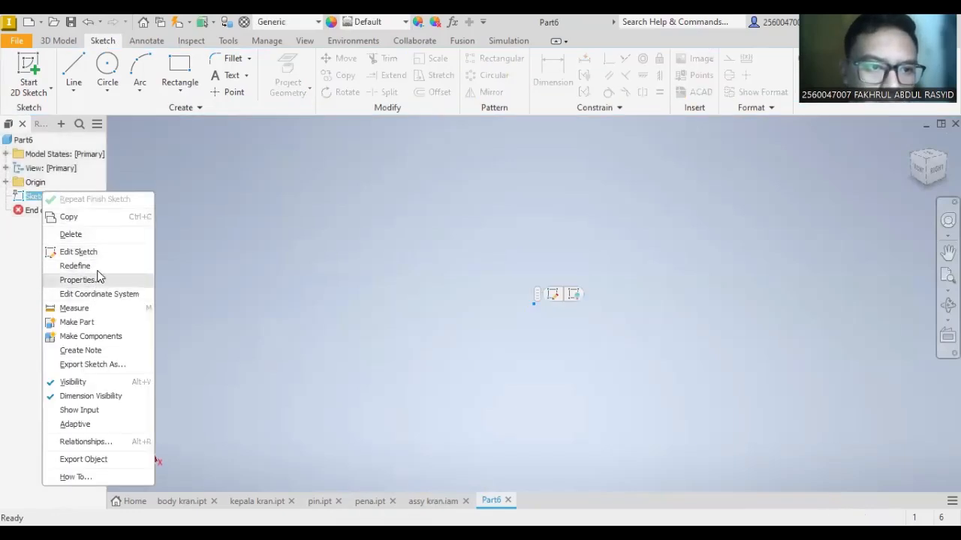
pyautogui.click(75, 235)
pyautogui.click(30, 66)
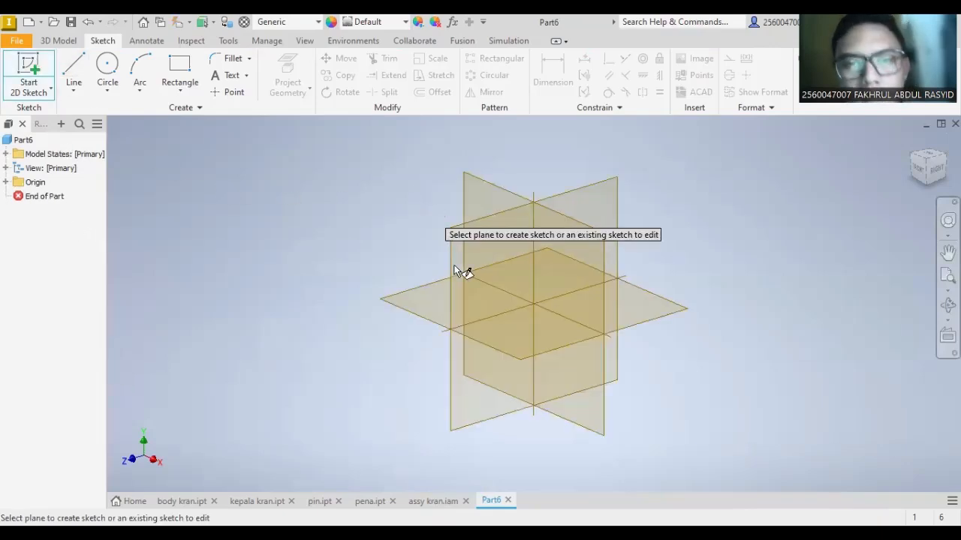
pyautogui.click(491, 204)
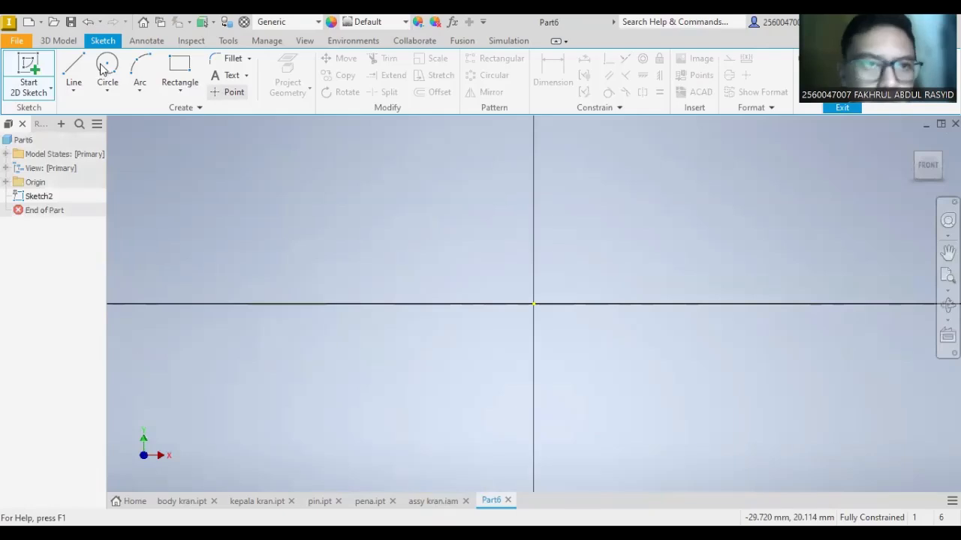
# - Draw a circle centred on the origin and dimension its diameter to 20 mm
pyautogui.press('c')
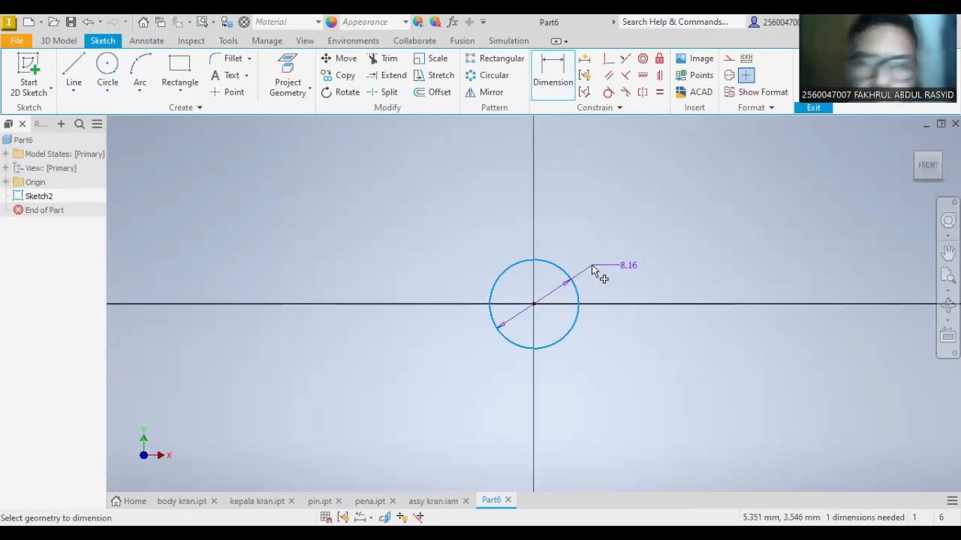
pyautogui.click(592, 265)
pyautogui.write('20')
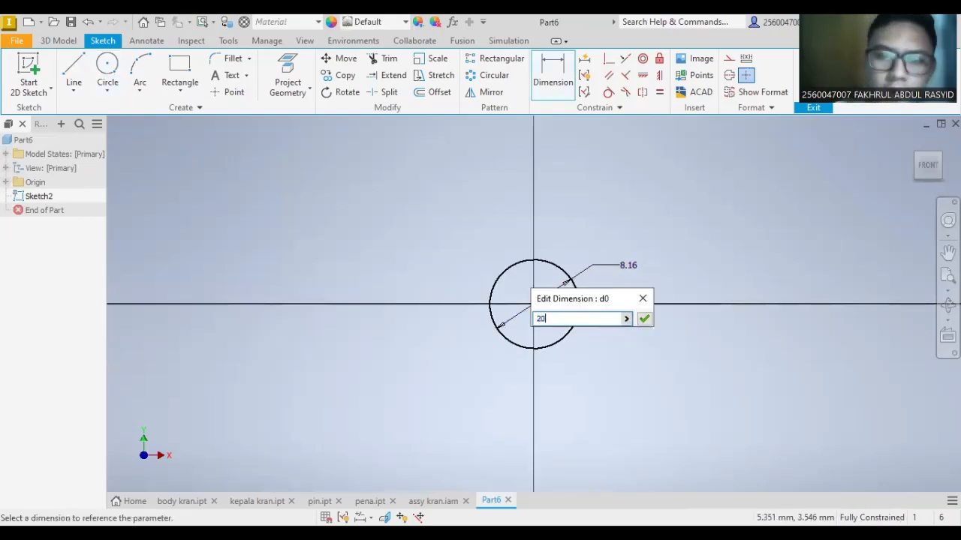
pyautogui.press('Return')
pyautogui.scroll(-2, 591, 218)
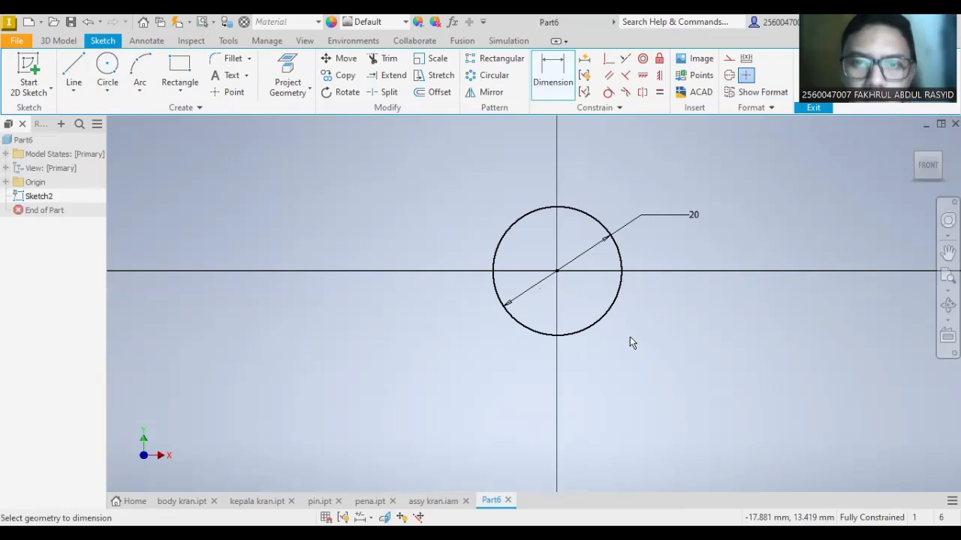
# - Delete the 20 mm circle from the sketch
pyautogui.press('Escape')
pyautogui.moveTo(449, 158); pyautogui.dragTo(671, 376)
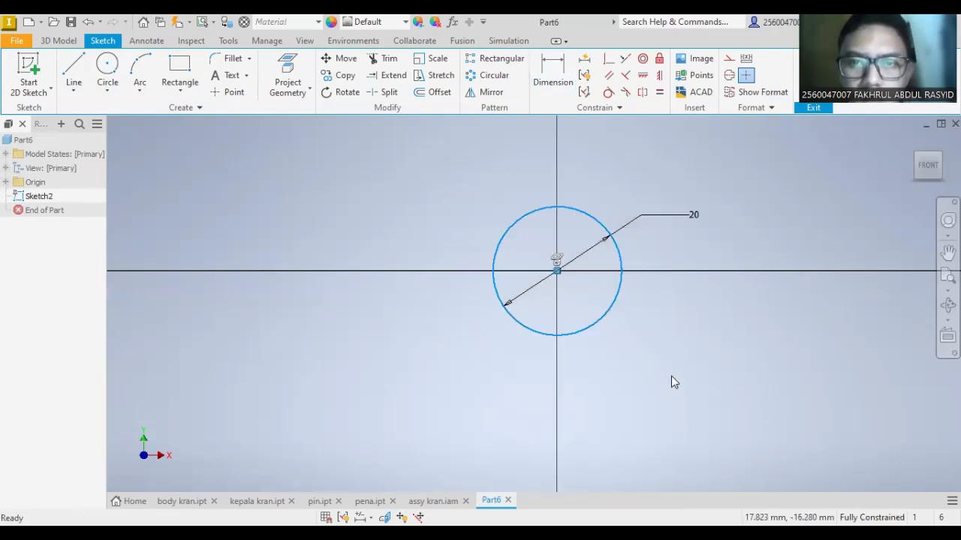
pyautogui.press('Delete')
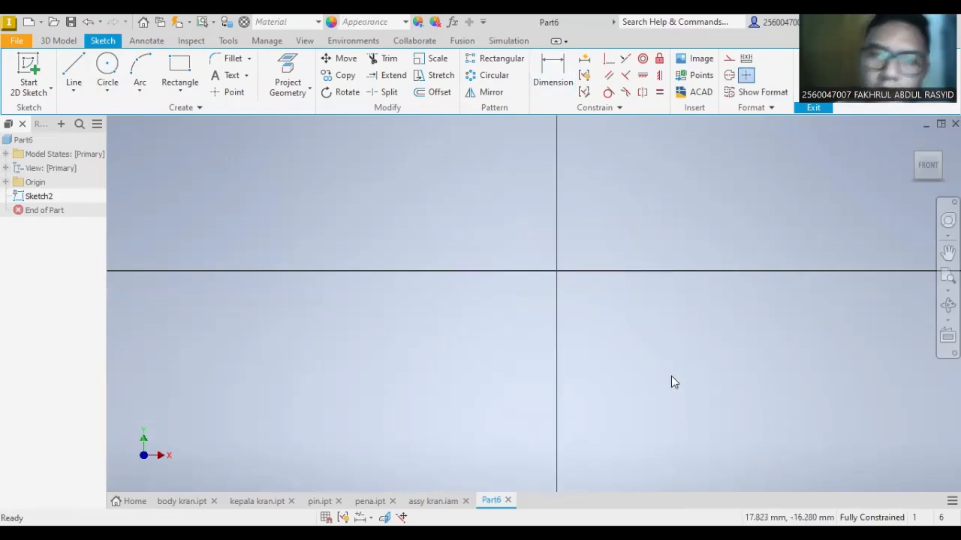
# - Draw an open three-line frame rising from the origin and ending on the X axis, and dimension the leg at the origin to 70 mm
pyautogui.moveTo(575, 274)
pyautogui.mouseDown(button='middle')
pyautogui.moveTo(573, 291)
pyautogui.moveTo(384, 313)
pyautogui.mouseUp(button='middle')
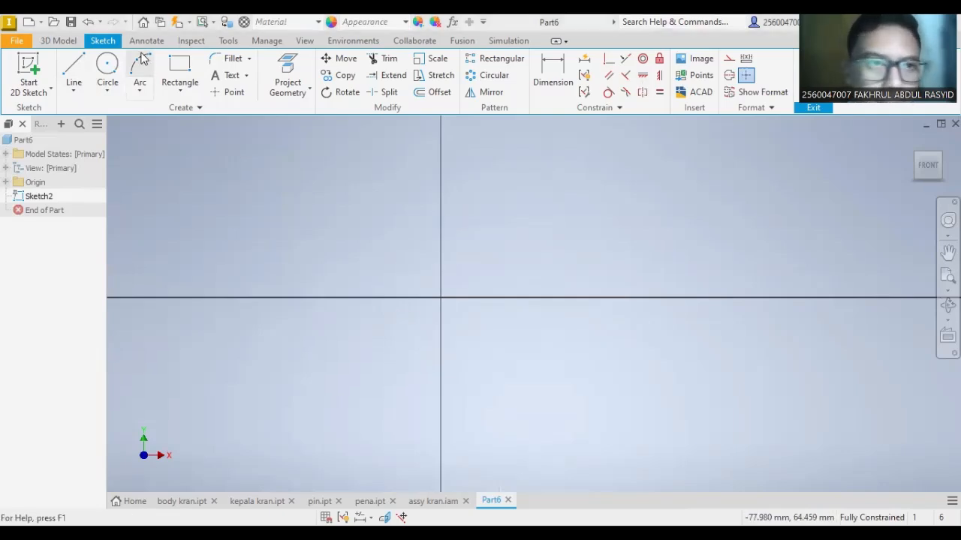
pyautogui.click(75, 71)
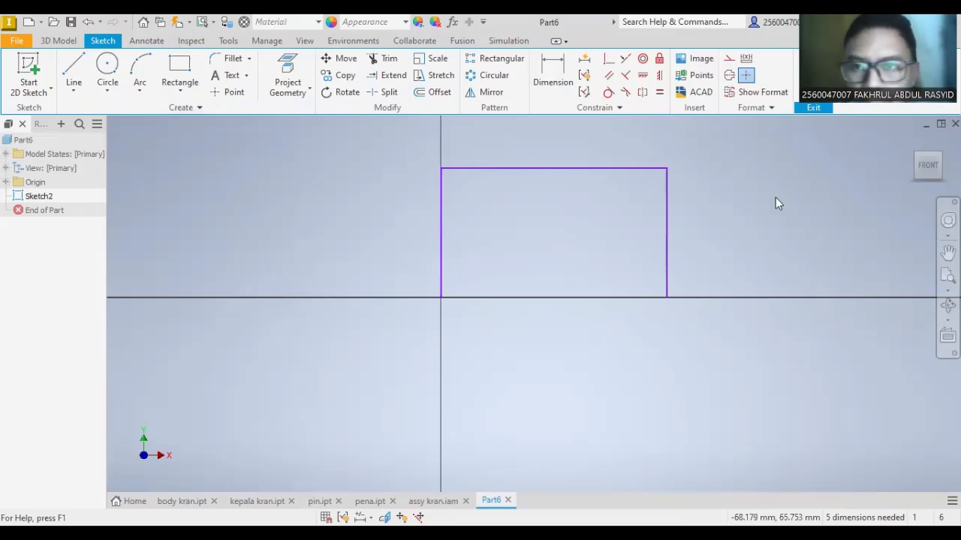
pyautogui.press('d')
pyautogui.click(441, 204)
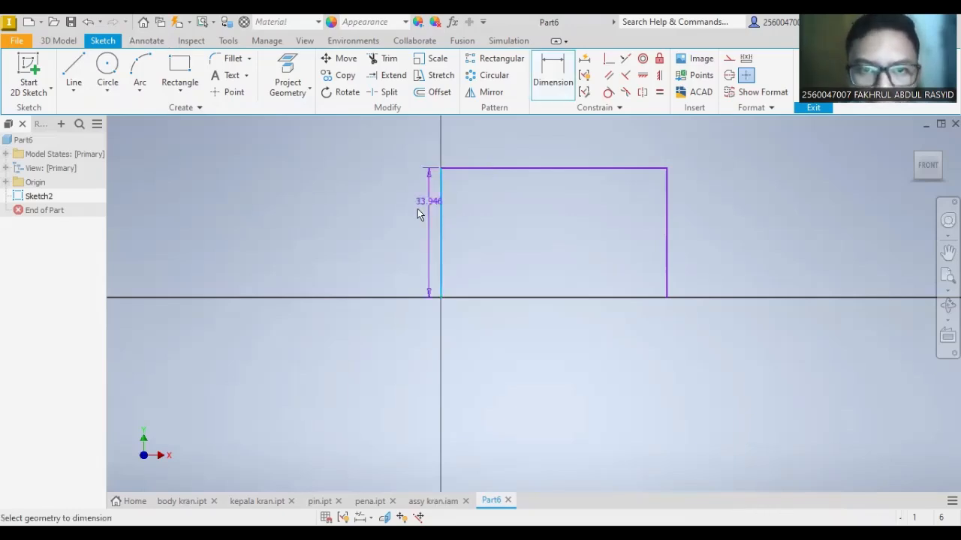
pyautogui.click(411, 227)
pyautogui.write('70')
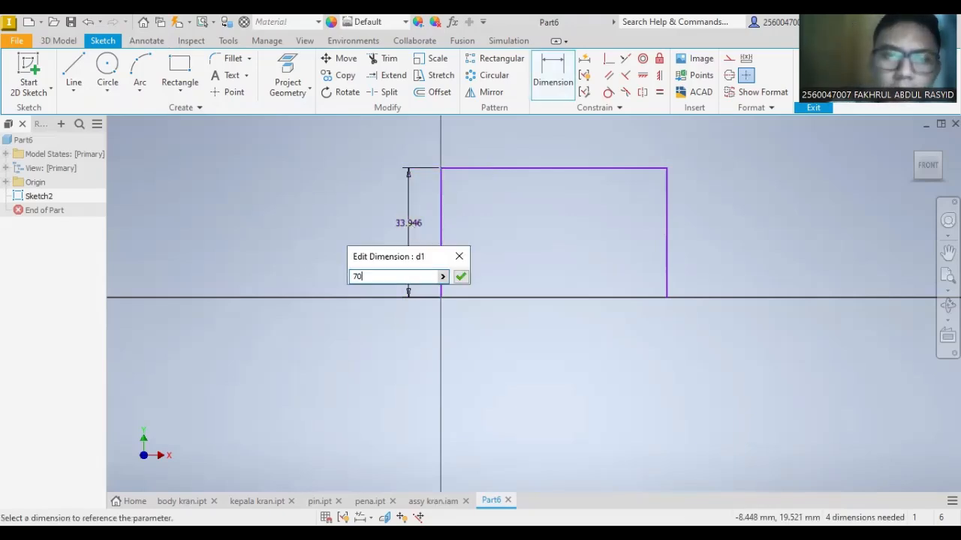
pyautogui.press('Return')
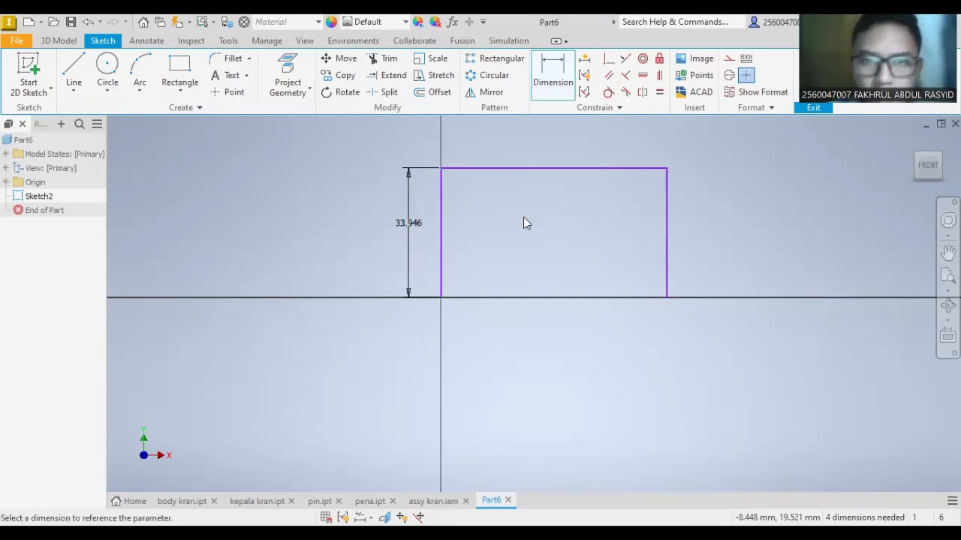
# - Dimension the frame's horizontal line to 200 mm and finish the sketch
pyautogui.scroll(-3, 581, 195)
pyautogui.moveTo(586, 188); pyautogui.dragTo(514, 226, button='middle')
pyautogui.click(542, 178)
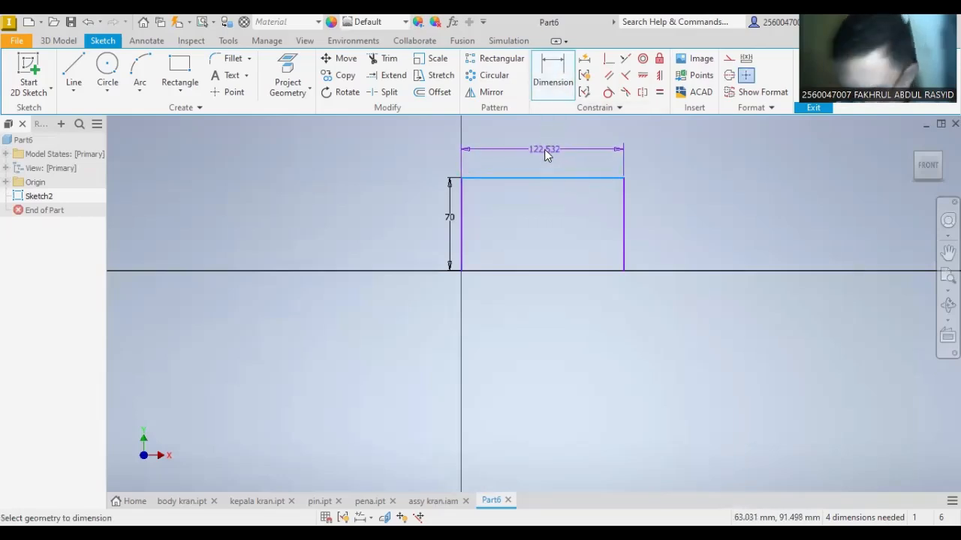
pyautogui.click(544, 149)
pyautogui.write('200')
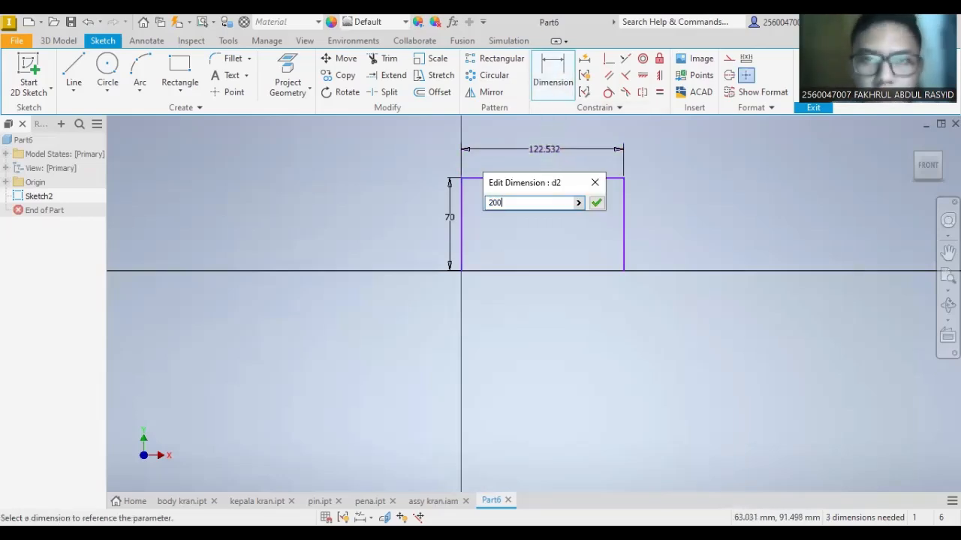
pyautogui.press('Return')
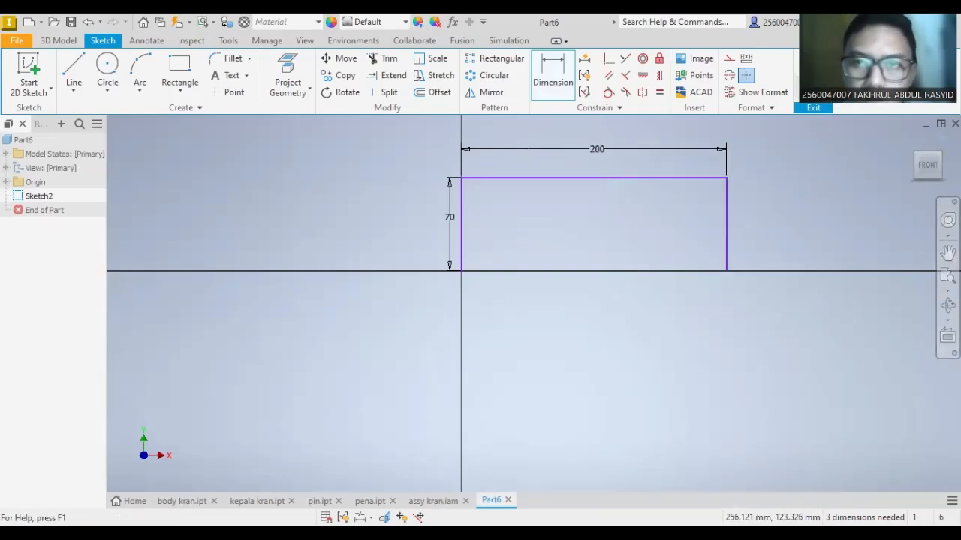
pyautogui.click(821, 63)
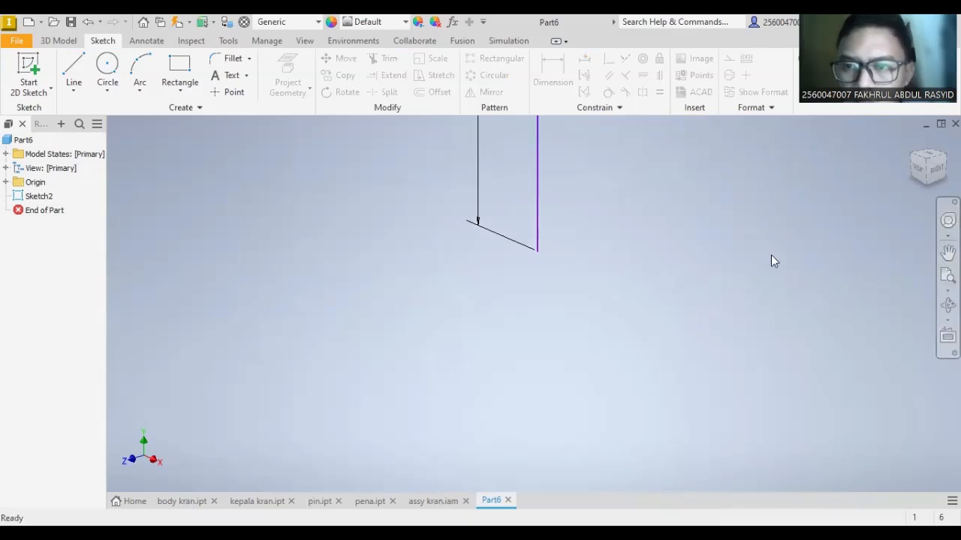
# - Expand the origin geometry and make the XZ plane visible beneath the three-line frame
pyautogui.click(948, 305)
pyautogui.moveTo(694, 226); pyautogui.dragTo(695, 186)
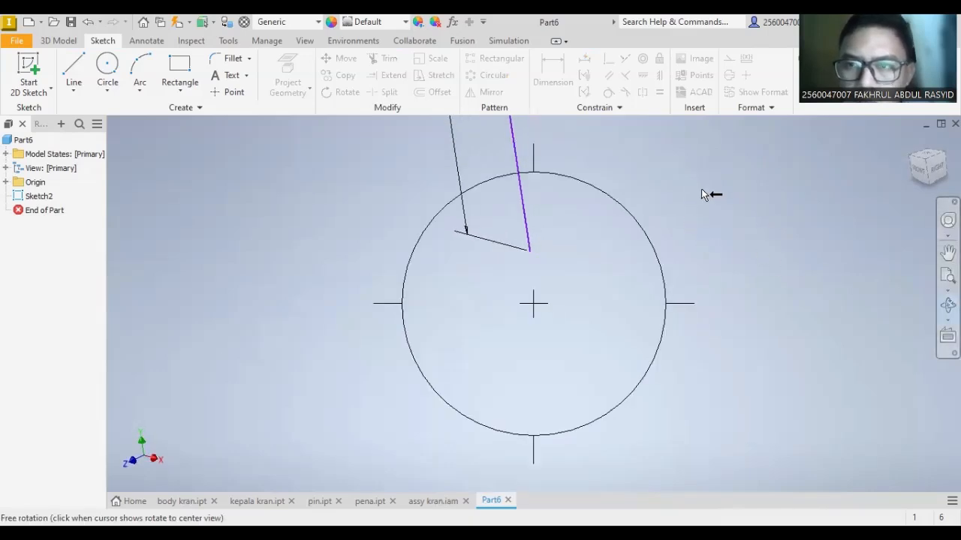
pyautogui.click(911, 146)
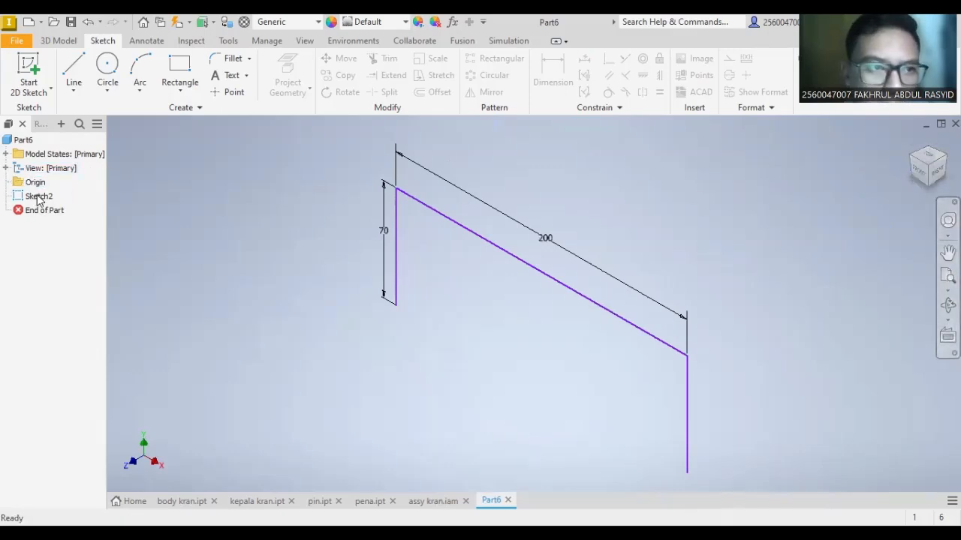
pyautogui.click(5, 183)
pyautogui.click(49, 212)
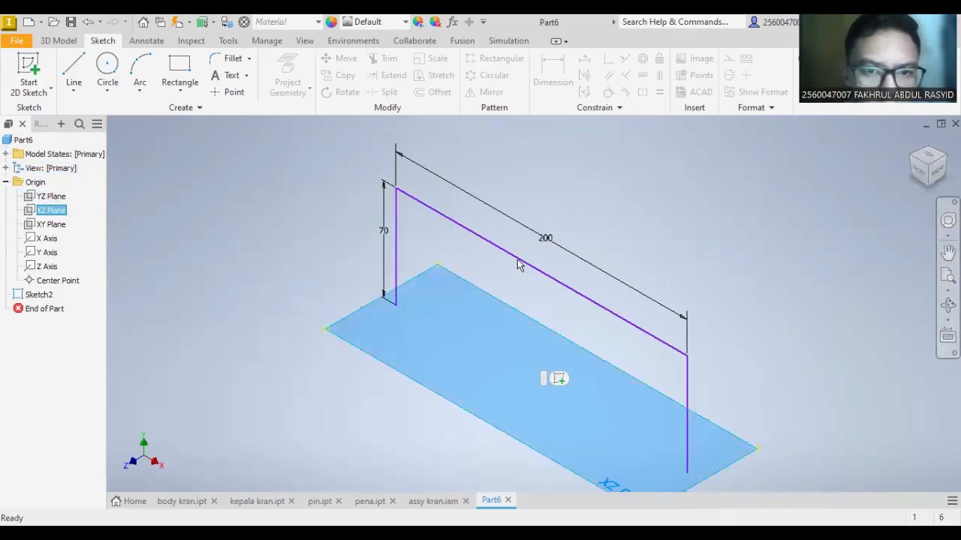
pyautogui.rightClick(57, 210)
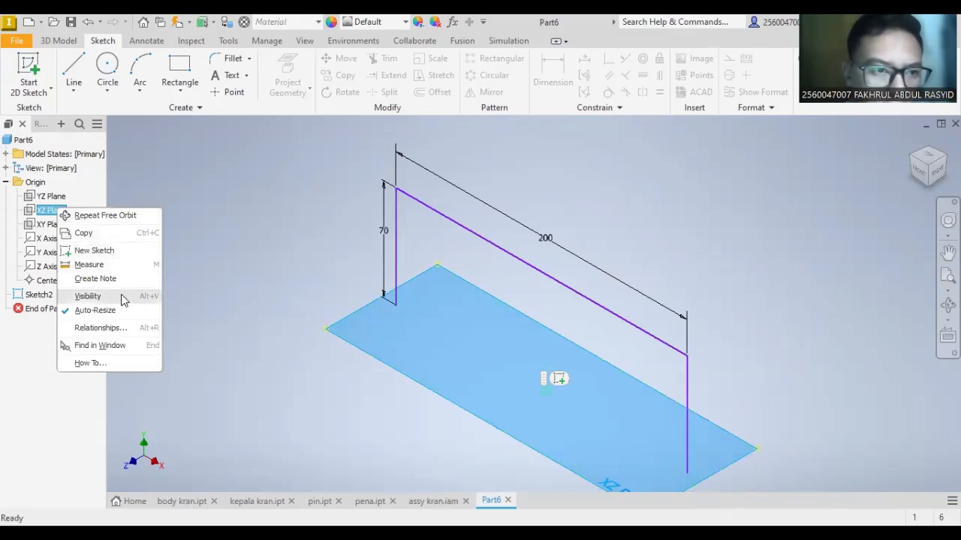
pyautogui.click(88, 296)
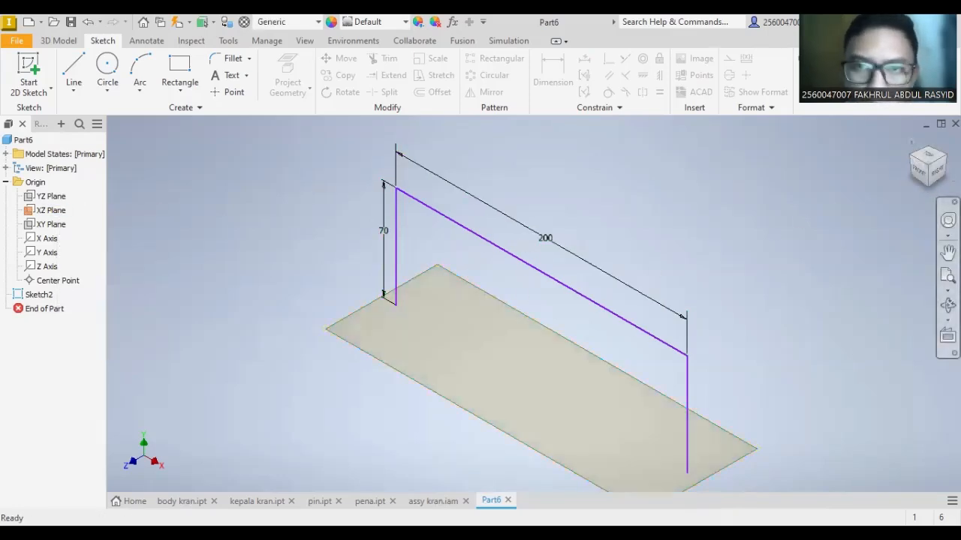
# - Start a new 2D sketch on the visible XZ plane
pyautogui.moveTo(930, 176); pyautogui.dragTo(935, 142)
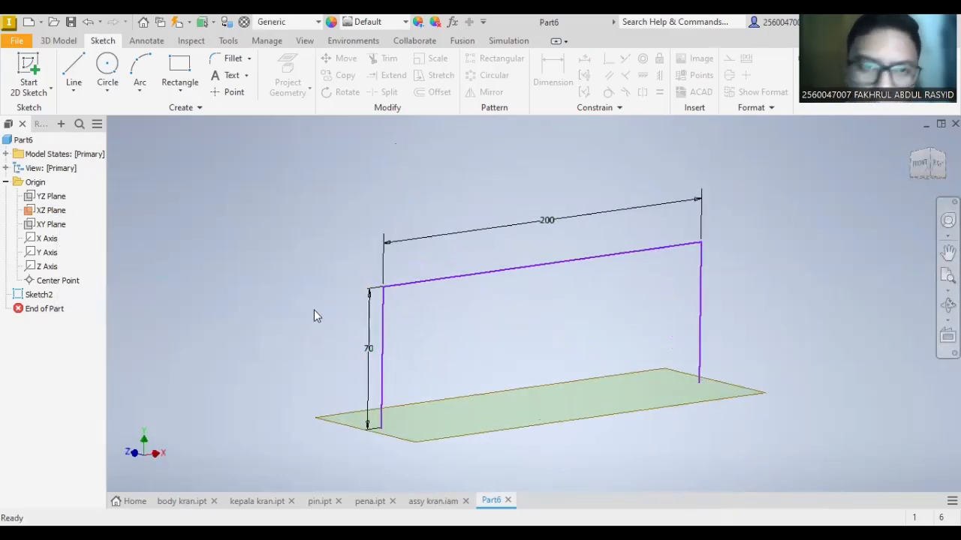
pyautogui.click(28, 71)
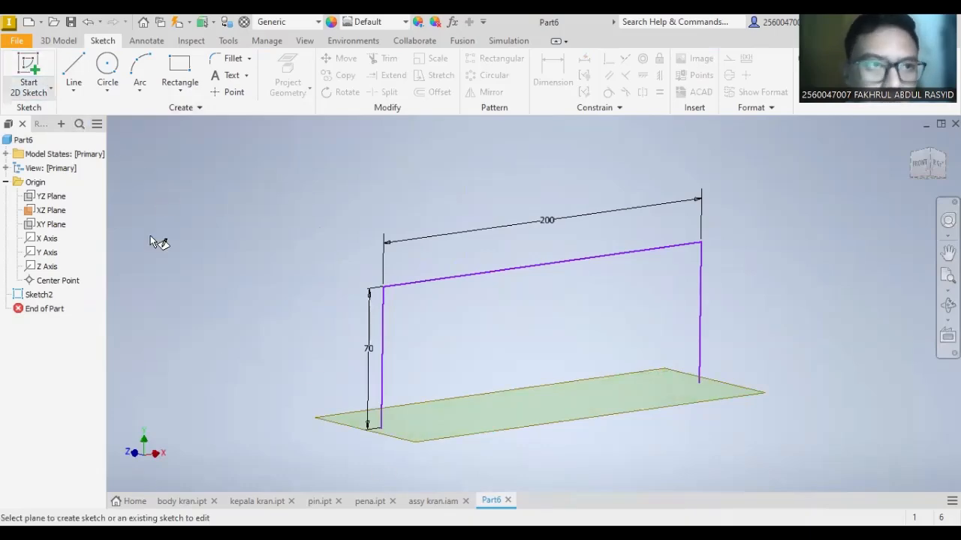
pyautogui.click(466, 401)
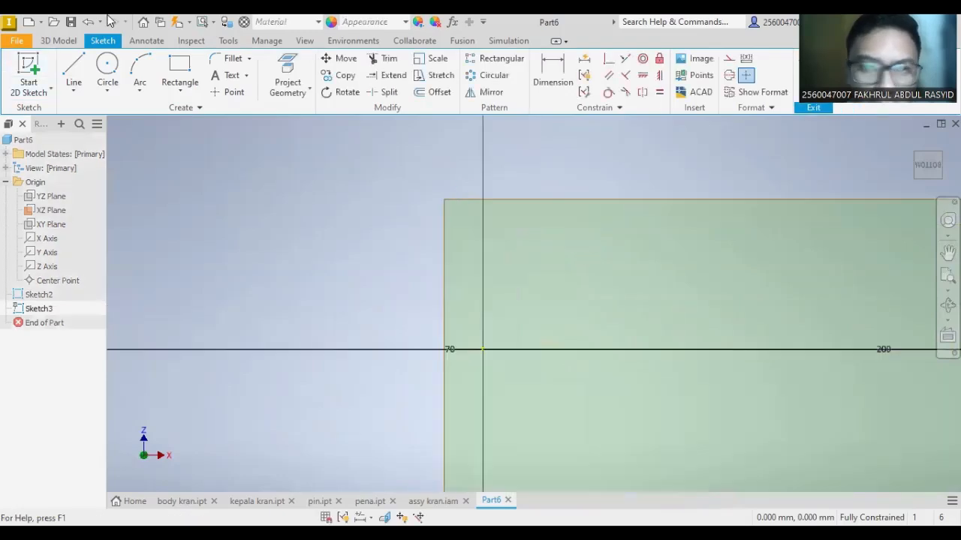
pyautogui.click(107, 66)
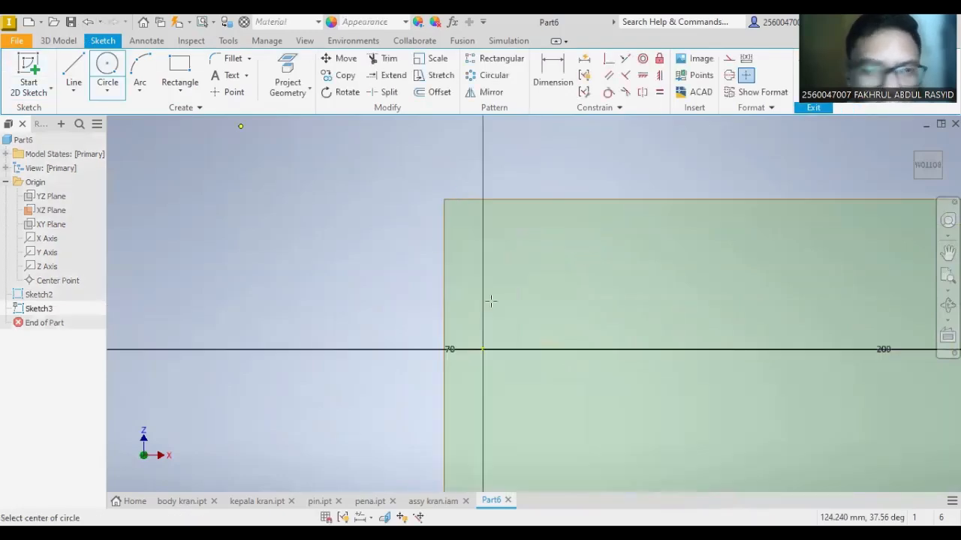
pyautogui.click(483, 349)
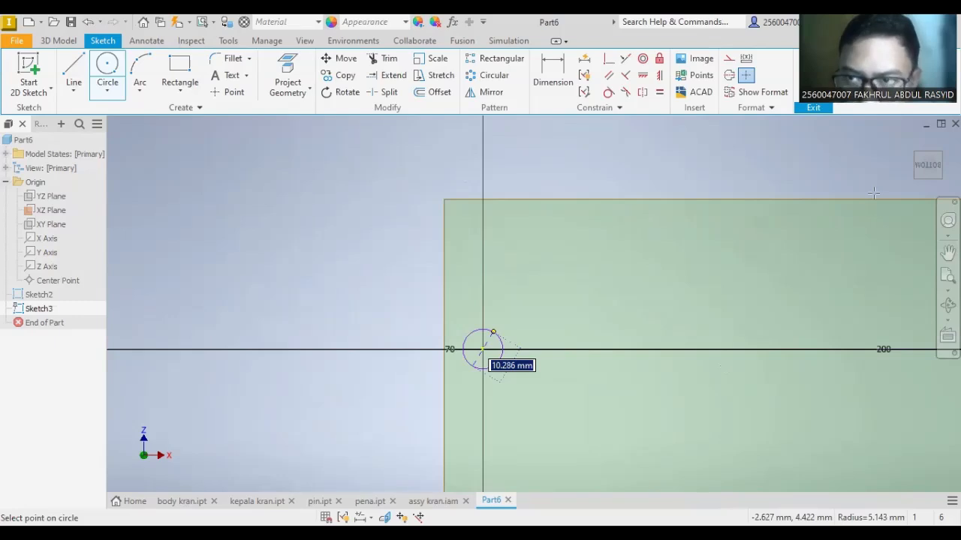
pyautogui.click(925, 165)
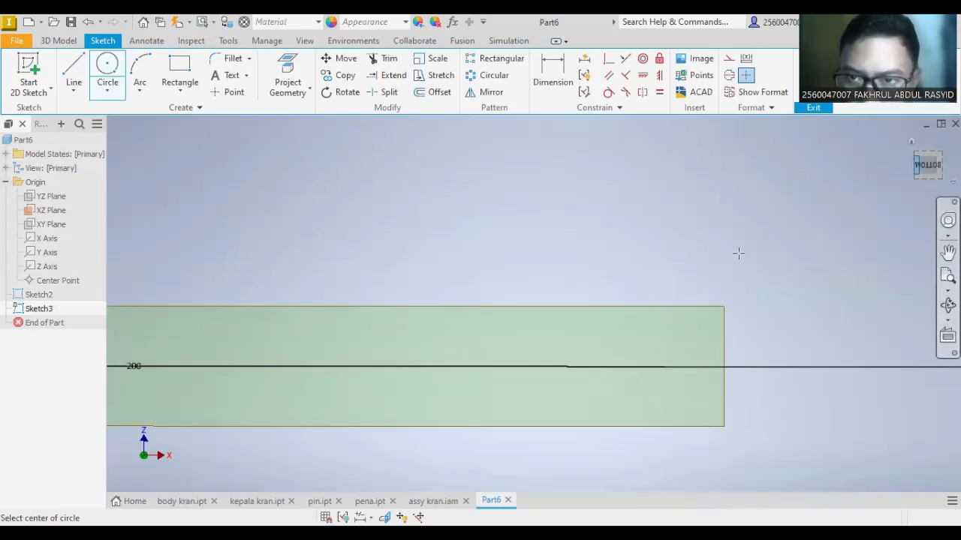
pyautogui.press('Escape')
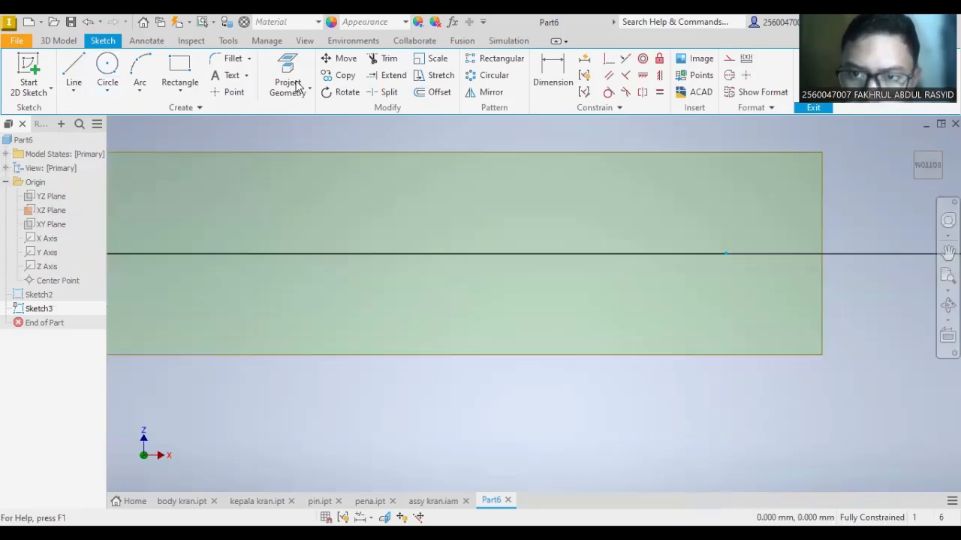
pyautogui.click(108, 66)
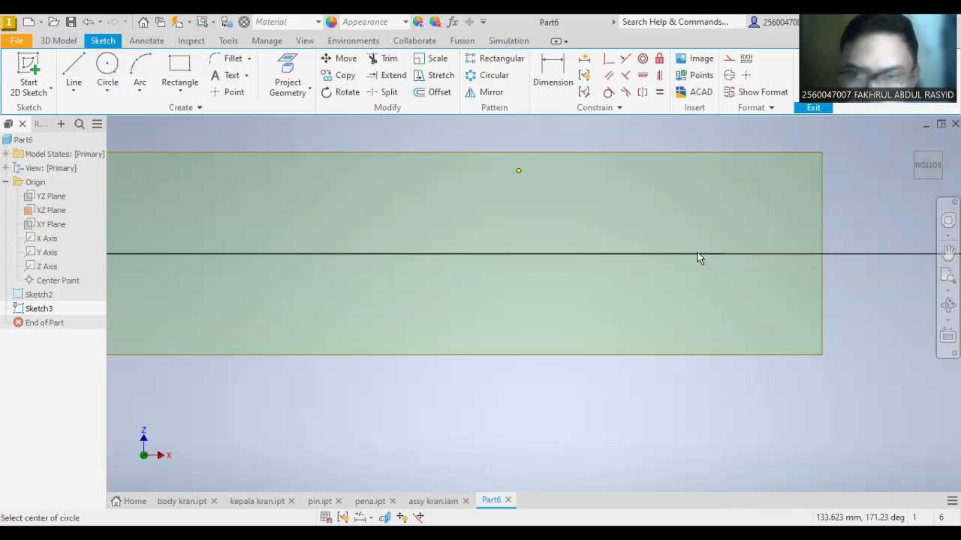
pyautogui.press('Escape')
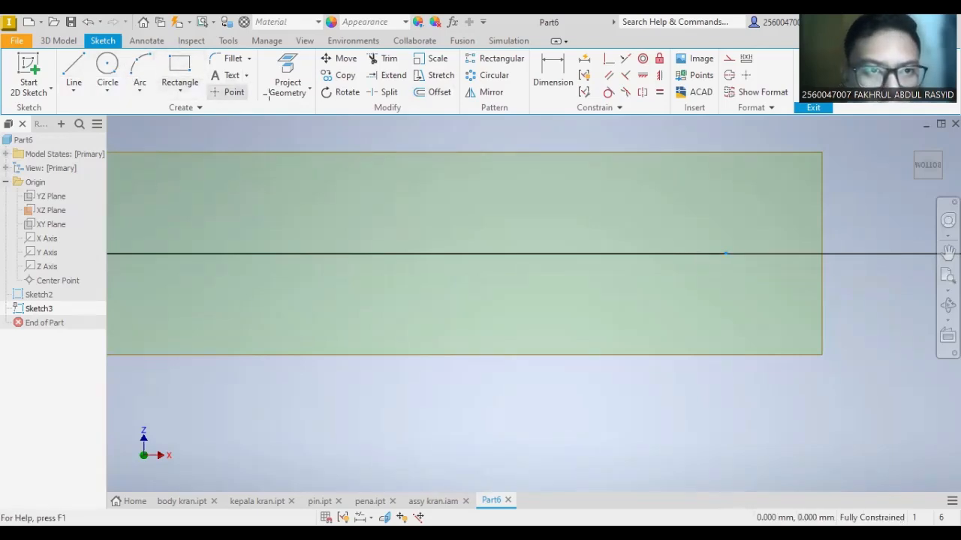
pyautogui.click(228, 92)
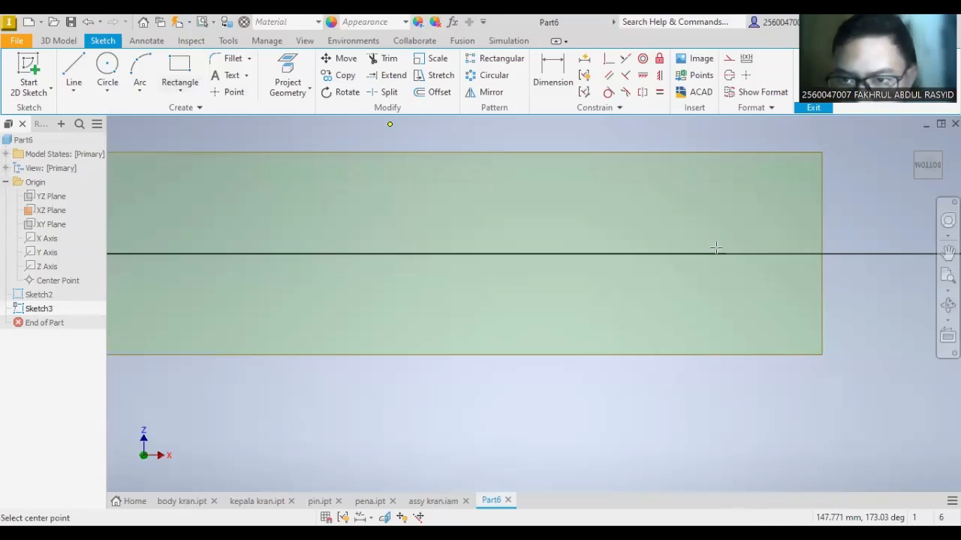
pyautogui.click(924, 165)
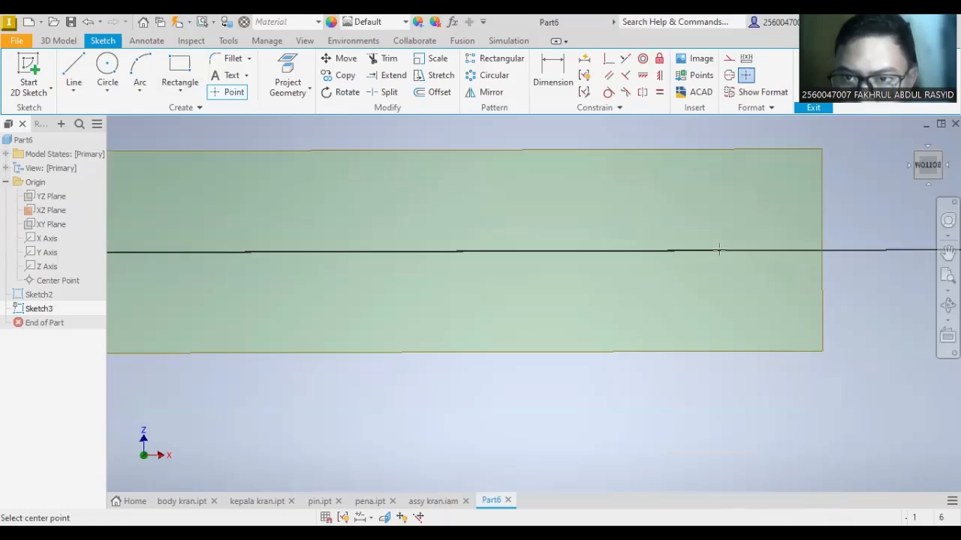
pyautogui.press('Escape')
pyautogui.moveTo(916, 161); pyautogui.dragTo(919, 165)
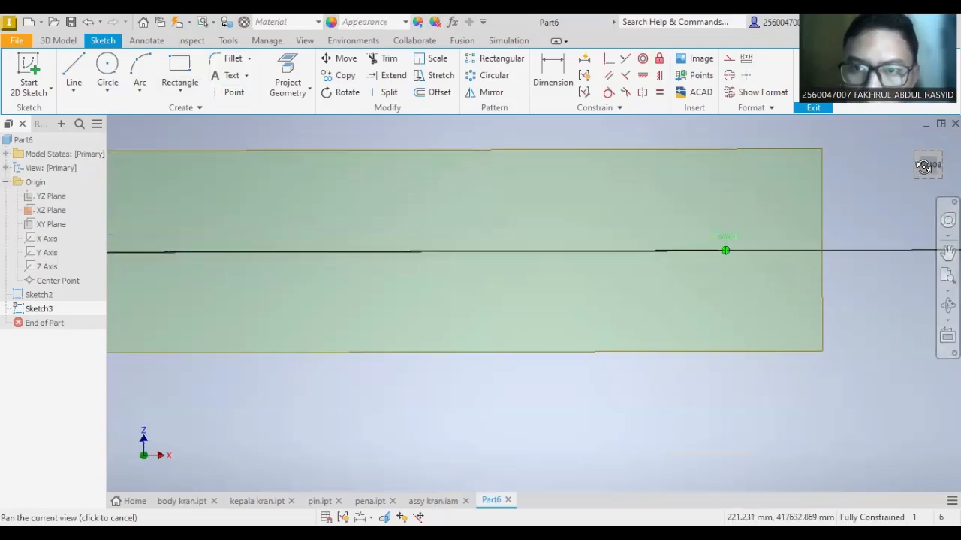
pyautogui.scroll(-6, 396, 235)
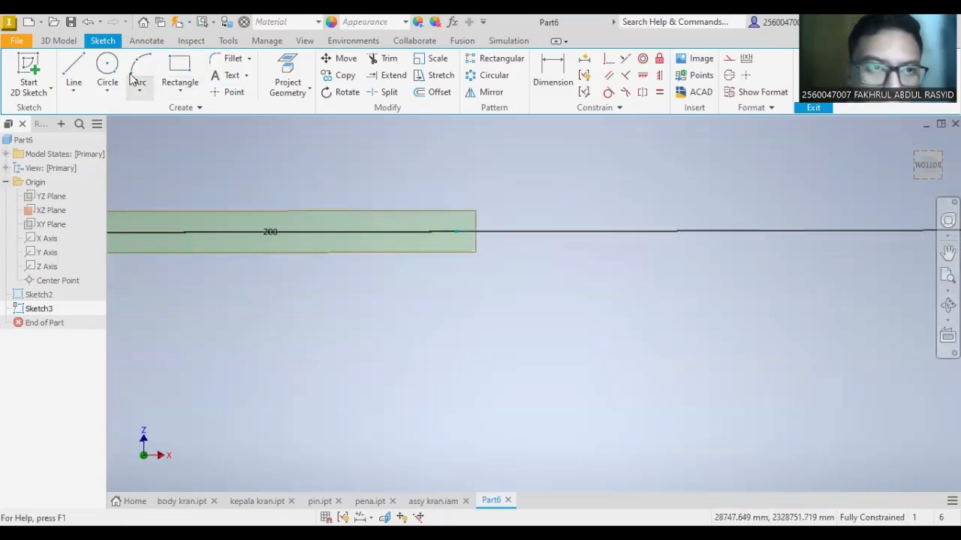
pyautogui.click(107, 69)
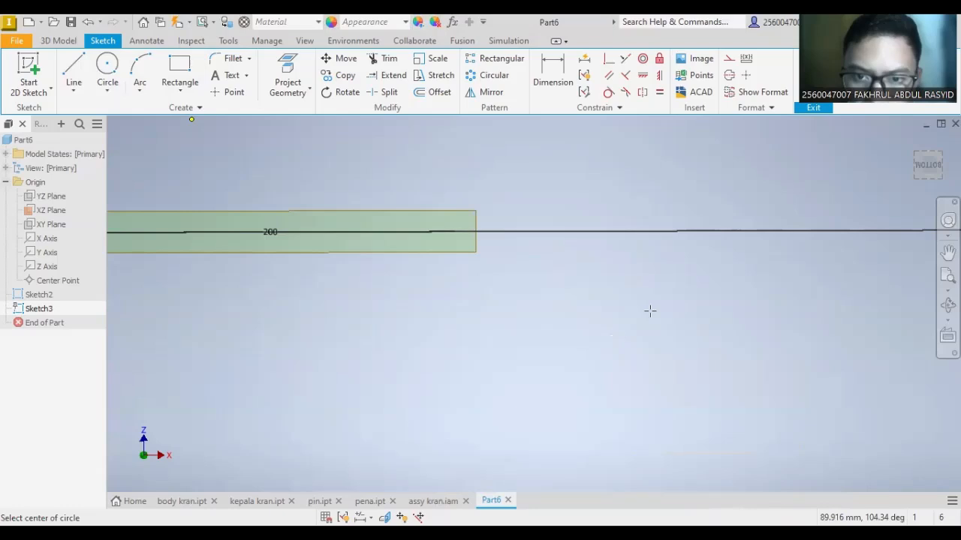
pyautogui.press('Escape')
pyautogui.hotkey('ctrl', 'z')
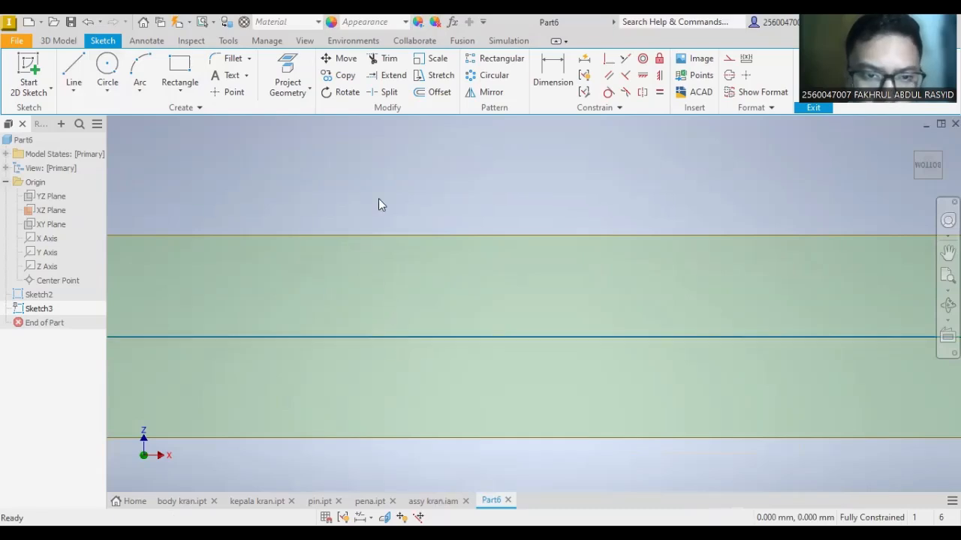
# - Draw a 20 mm diameter circle centred on the X axis, away from the circle at the origin
pyautogui.press('c')
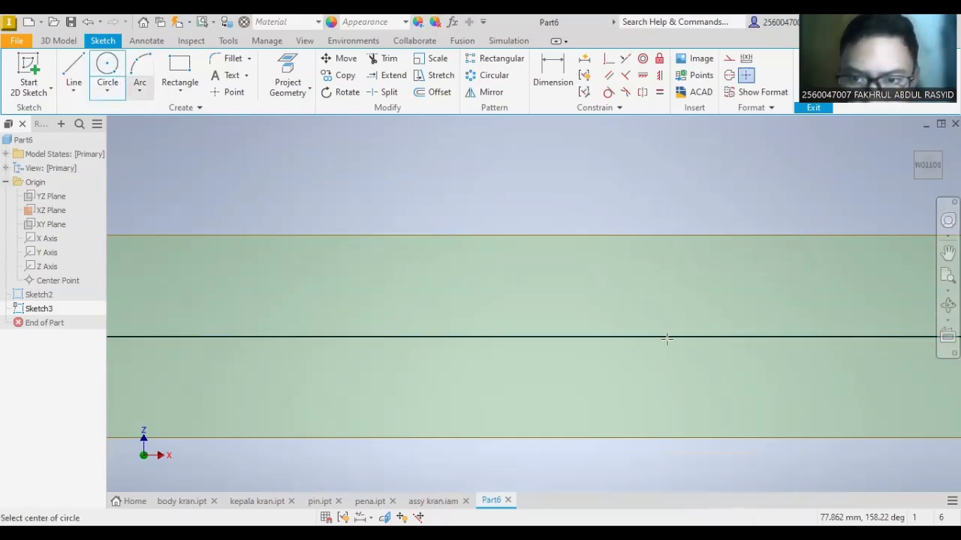
pyautogui.click(678, 337)
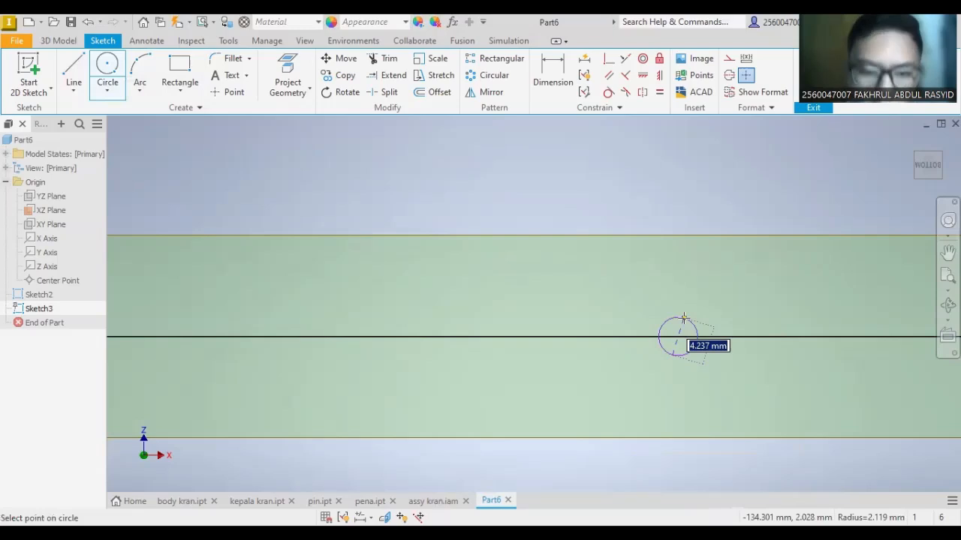
pyautogui.write('20')
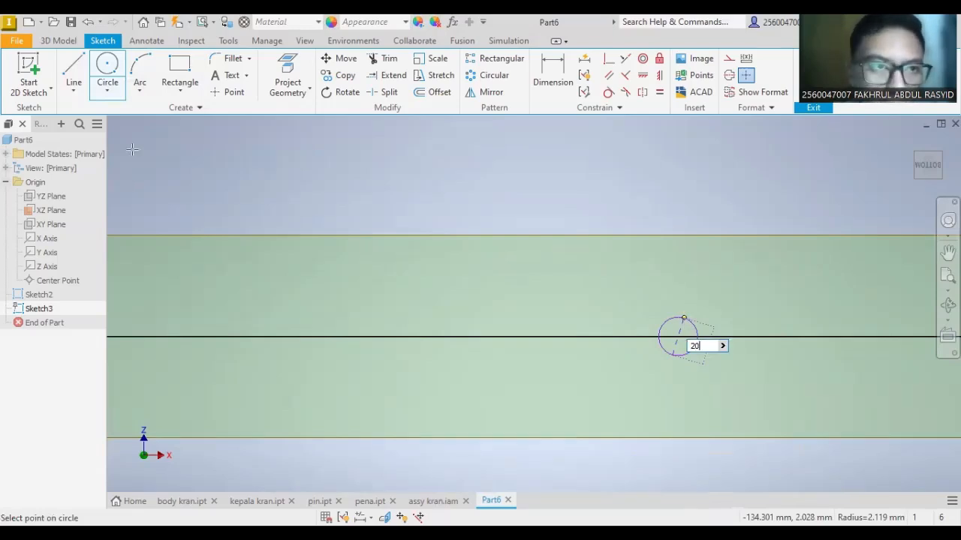
pyautogui.press('Return')
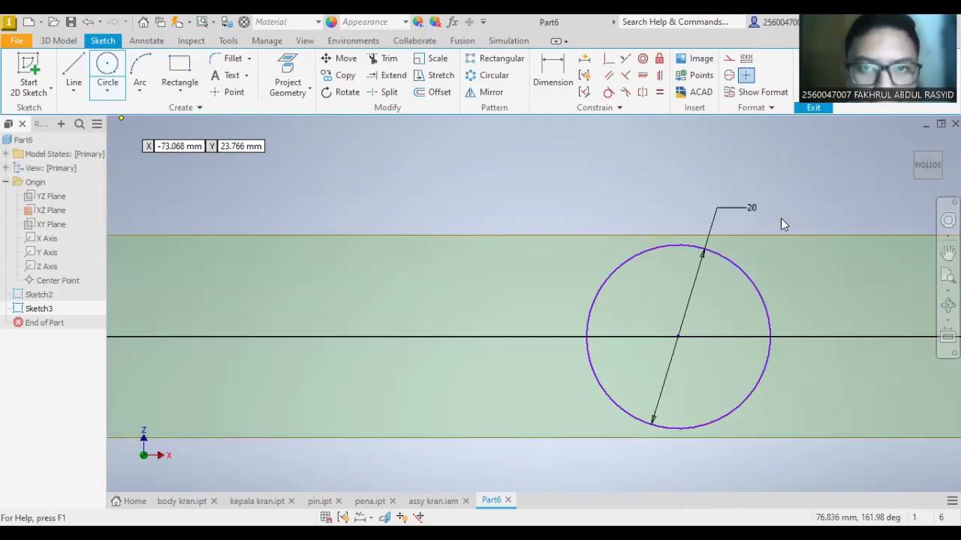
# - Dimension the distance between the centres of the two circles to 200 mm
pyautogui.click(554, 79)
pyautogui.scroll(-3, 573, 147)
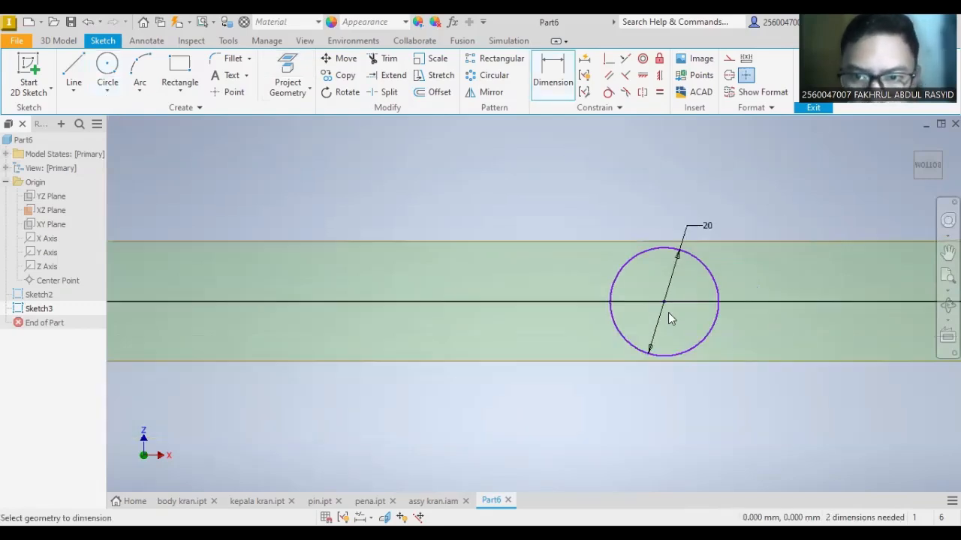
pyautogui.scroll(-5, 292, 325)
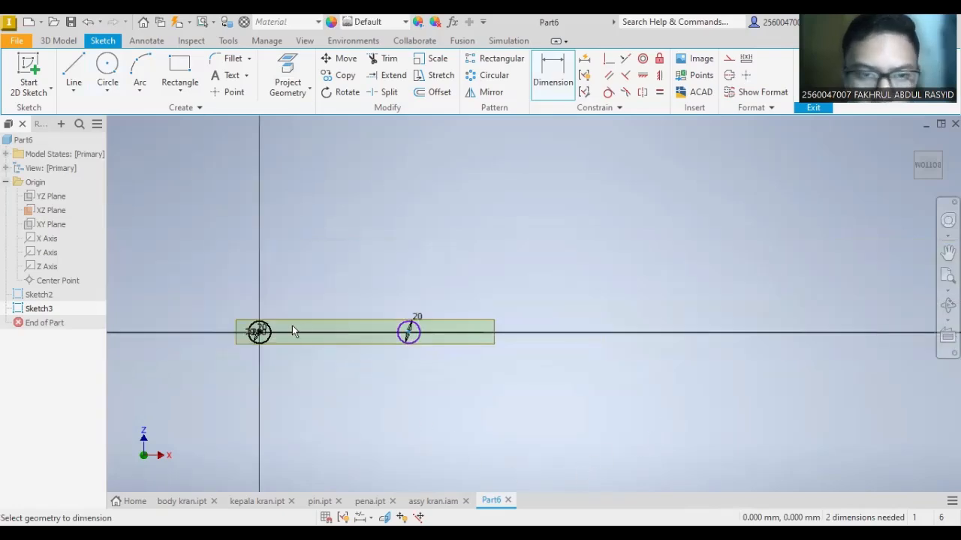
pyautogui.scroll(4, 228, 337)
pyautogui.click(253, 315)
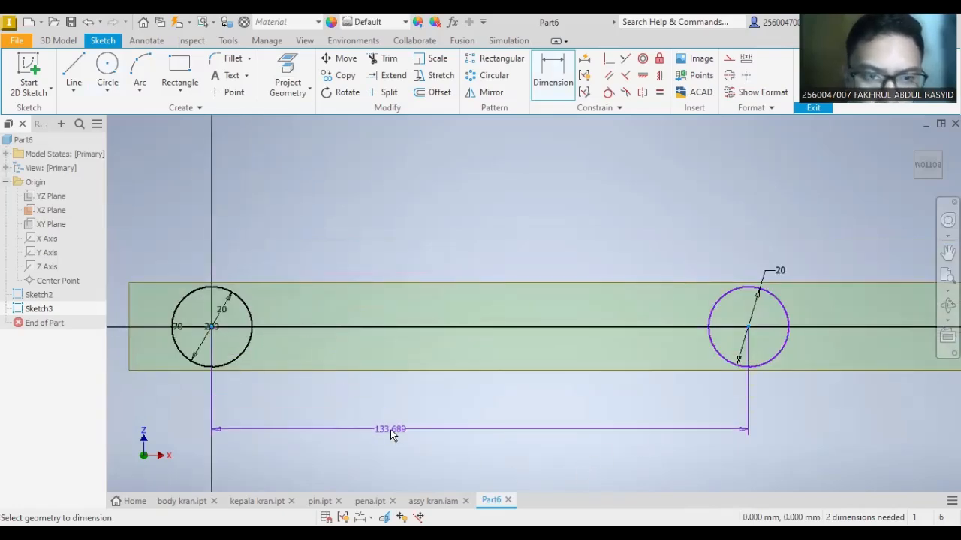
pyautogui.click(415, 428)
pyautogui.write('20')
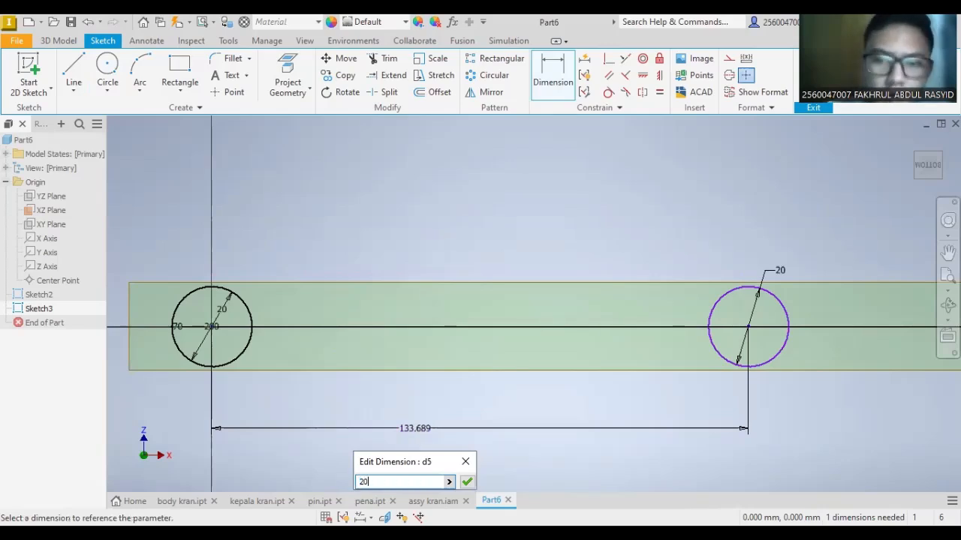
pyautogui.write('0')
pyautogui.press('Return')
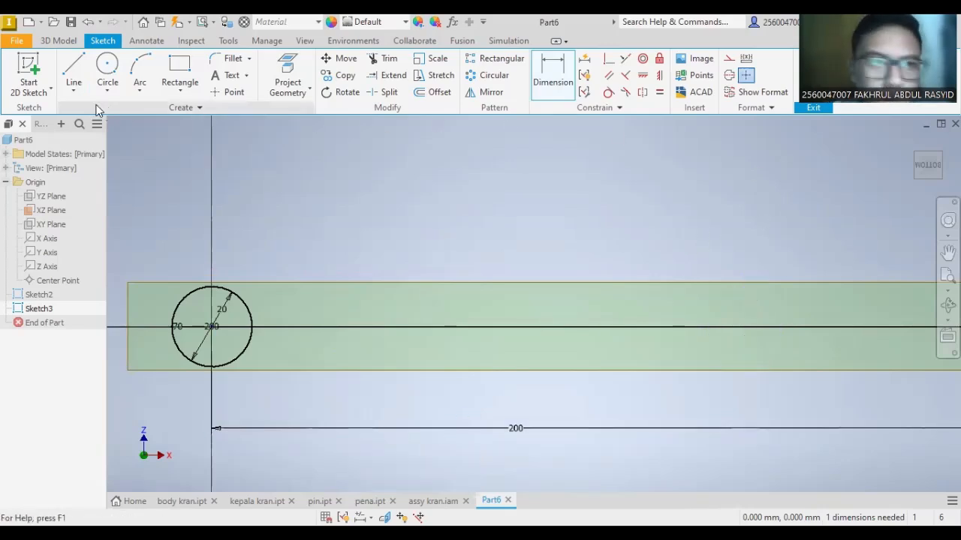
# - Sweep the circle at the origin along the three-line frame as a solid
pyautogui.click(58, 41)
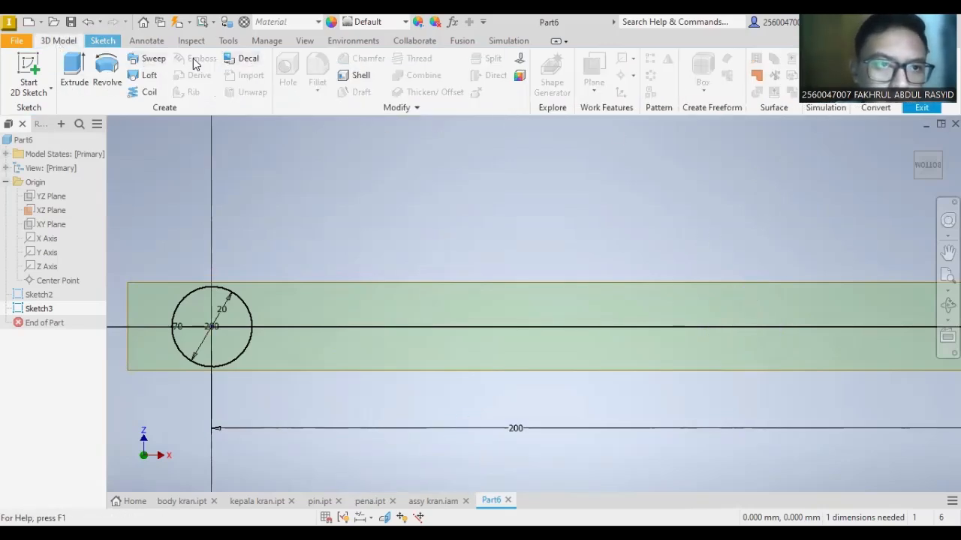
pyautogui.click(149, 59)
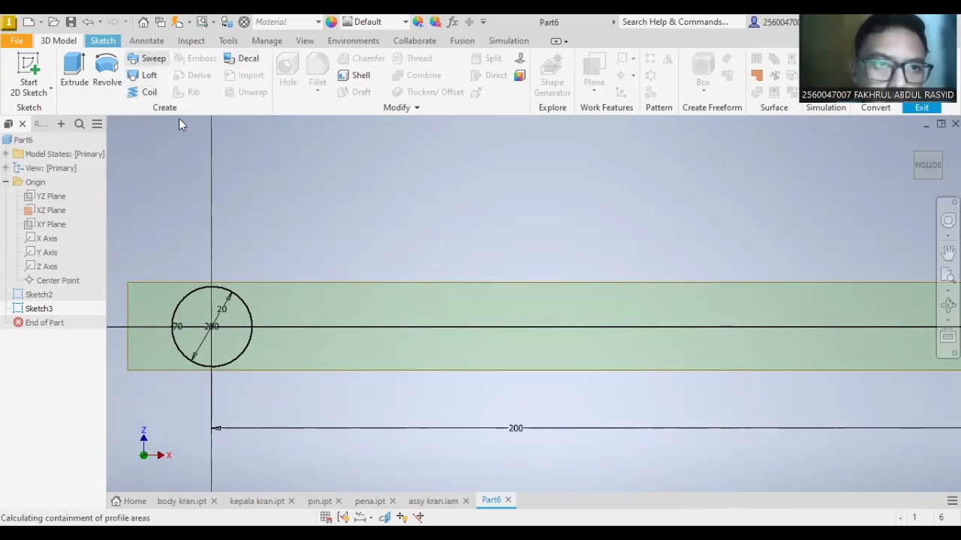
pyautogui.moveTo(183, 125); pyautogui.dragTo(526, 156)
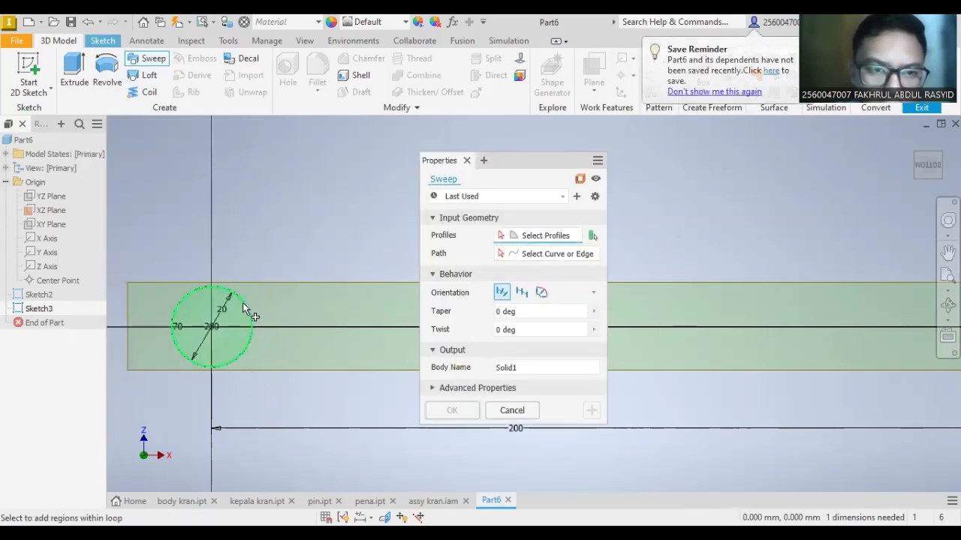
pyautogui.click(242, 303)
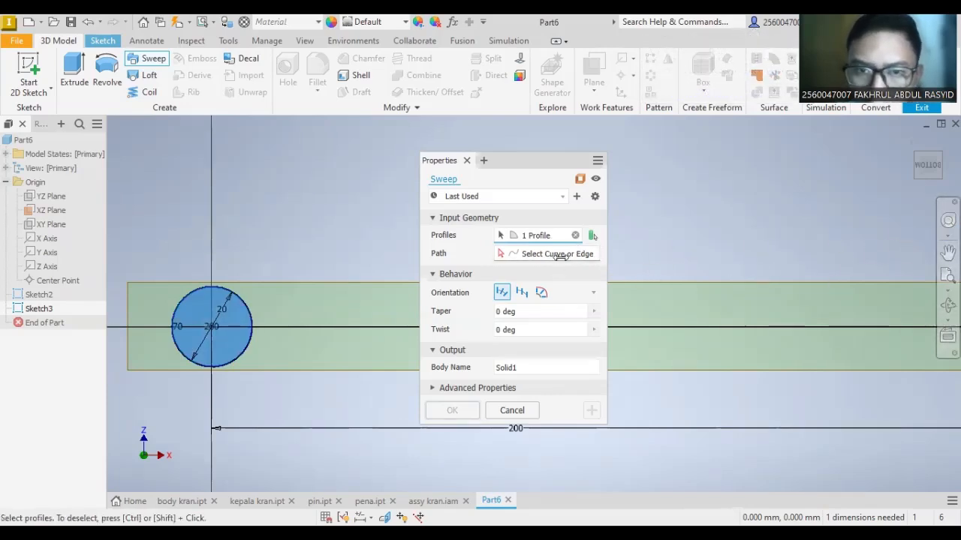
pyautogui.click(928, 167)
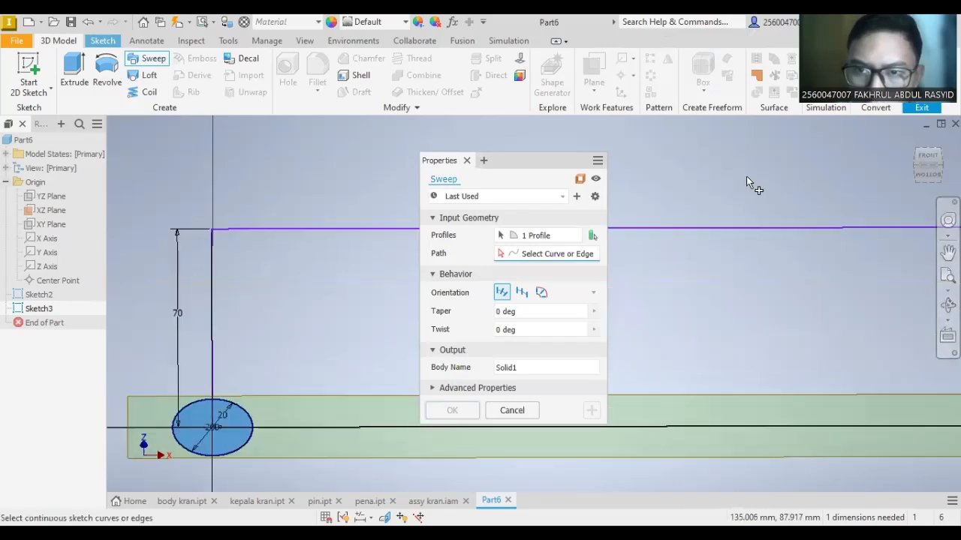
pyautogui.click(710, 229)
pyautogui.scroll(-2, 828, 252)
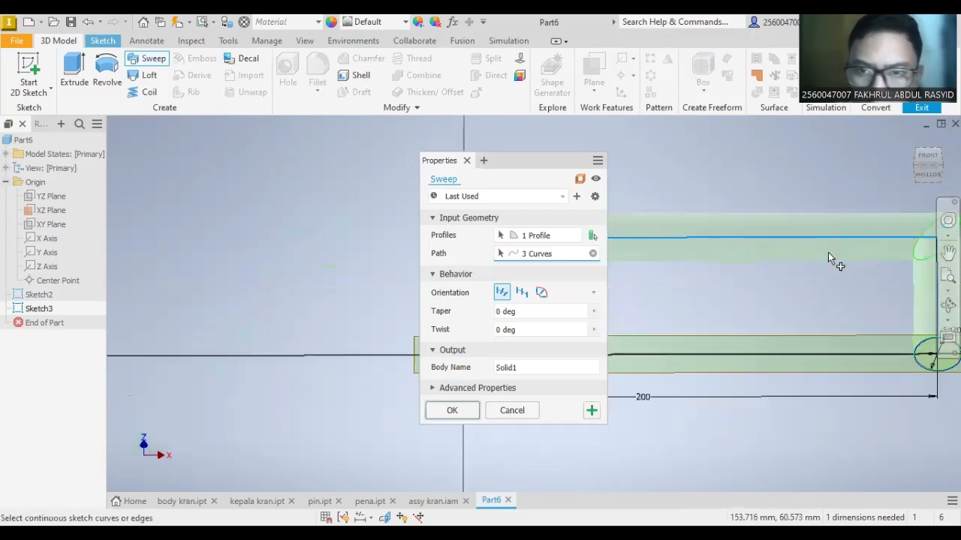
pyautogui.moveTo(828, 252); pyautogui.dragTo(748, 254, button='middle')
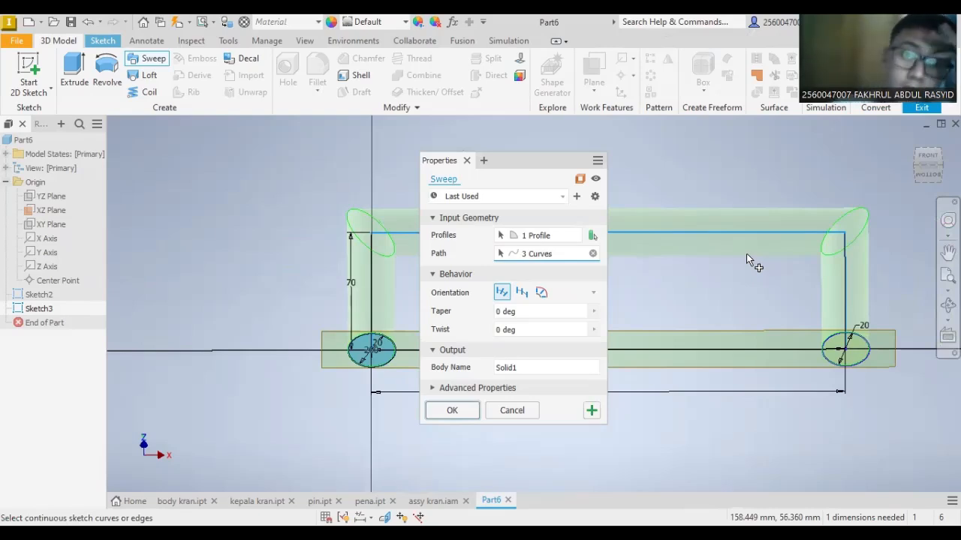
pyautogui.click(452, 411)
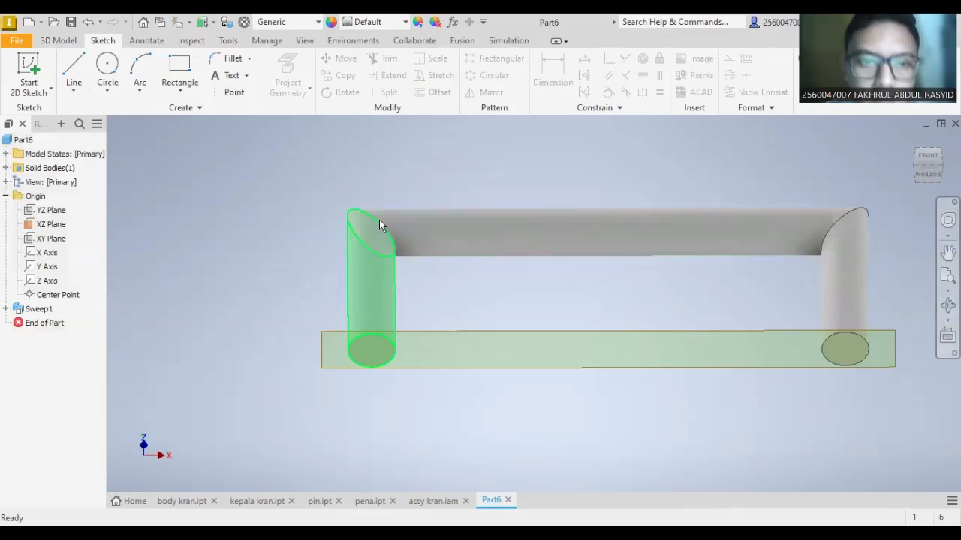
# - Hide the XZ plane beneath the swept frame
pyautogui.click(41, 225)
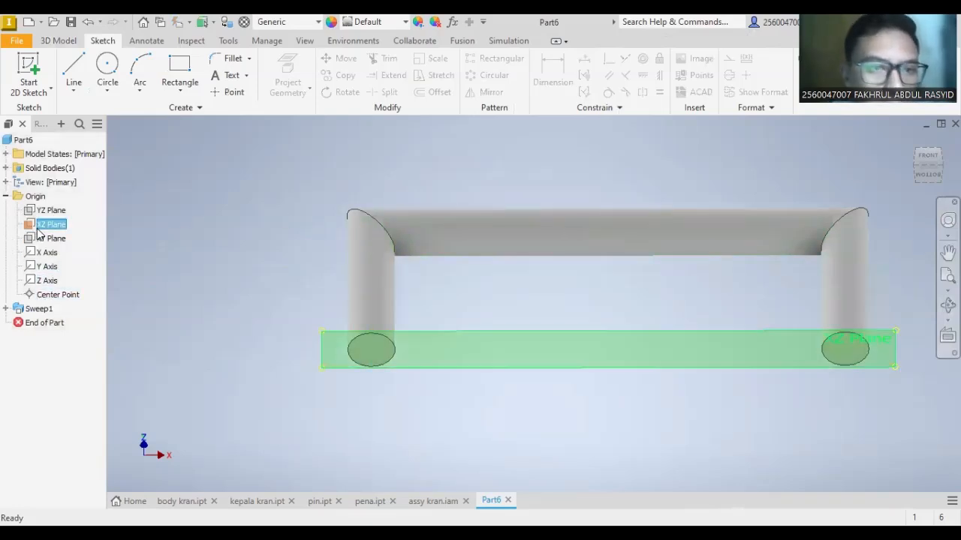
pyautogui.rightClick(39, 230)
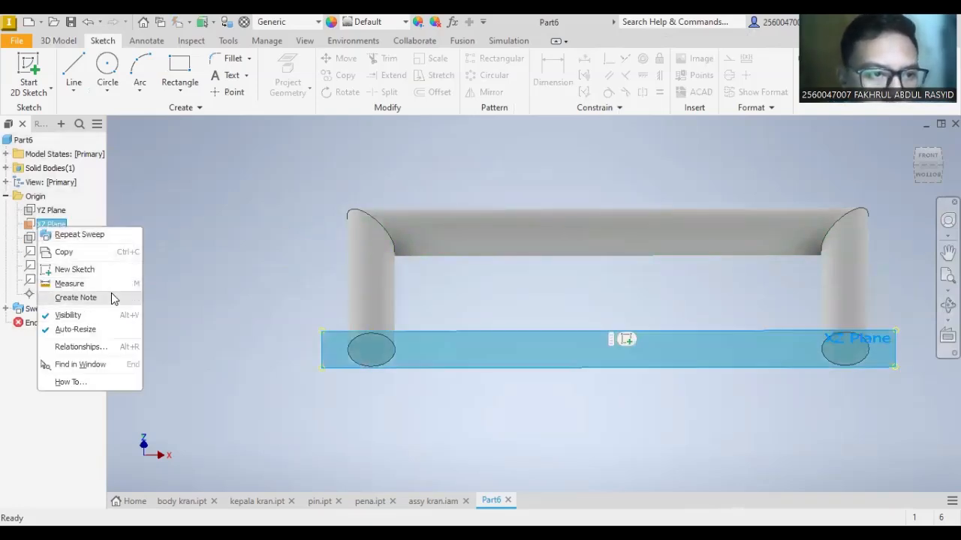
pyautogui.click(81, 315)
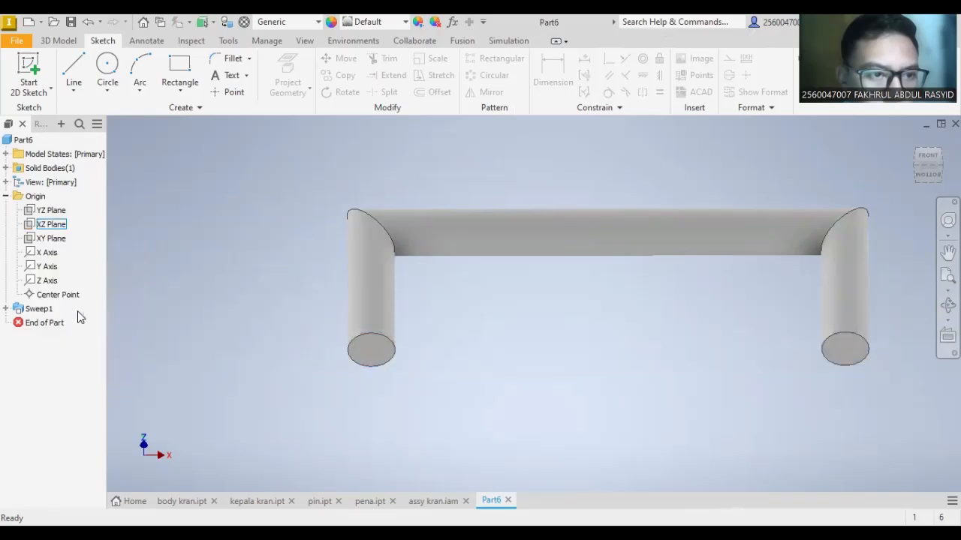
# - Expand the sweep feature and open its path sketch, Sketch2, for editing
pyautogui.rightClick(38, 310)
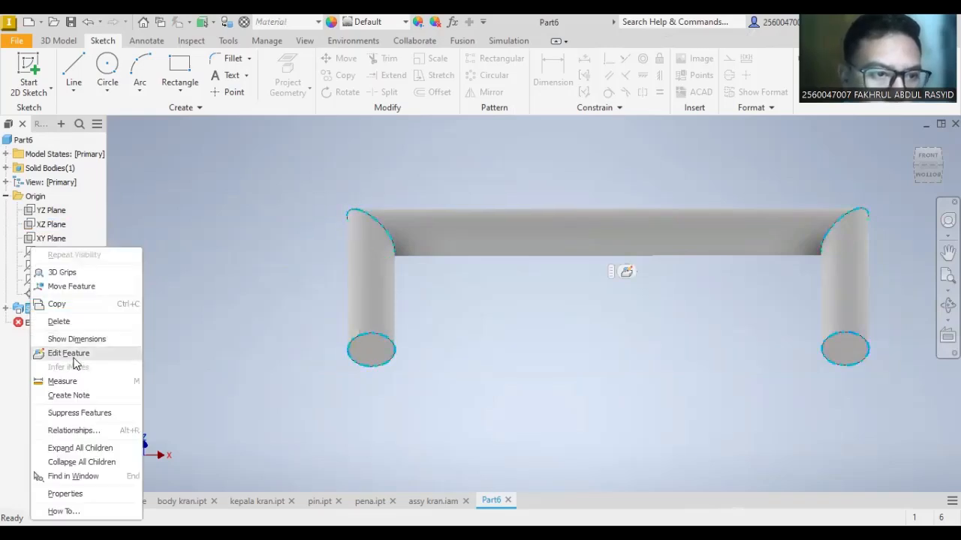
pyautogui.click(6, 309)
pyautogui.click(6, 309)
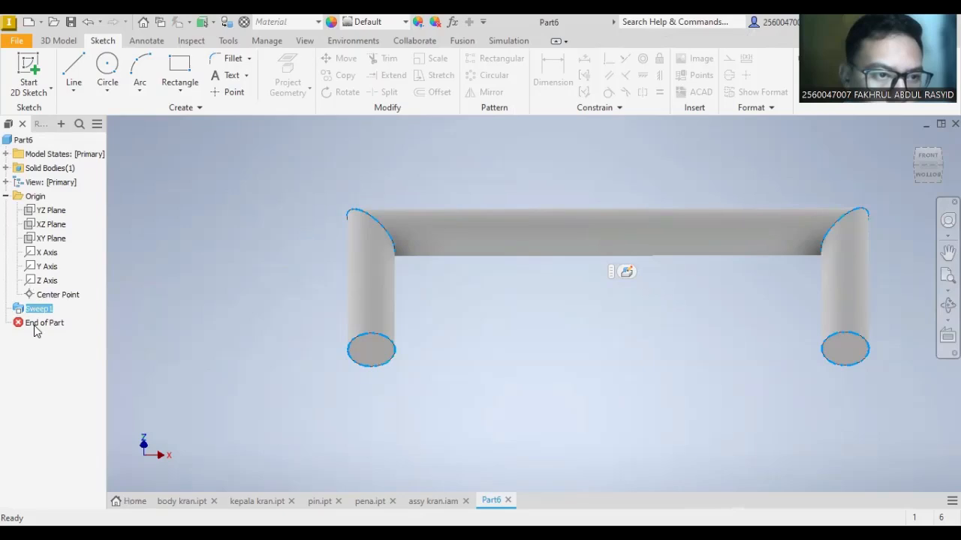
pyautogui.rightClick(54, 324)
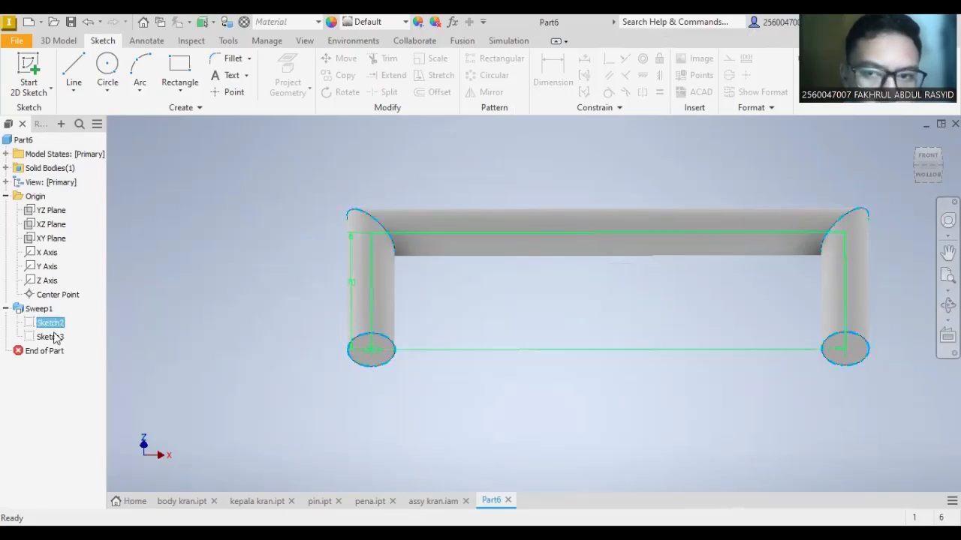
pyautogui.rightClick(50, 323)
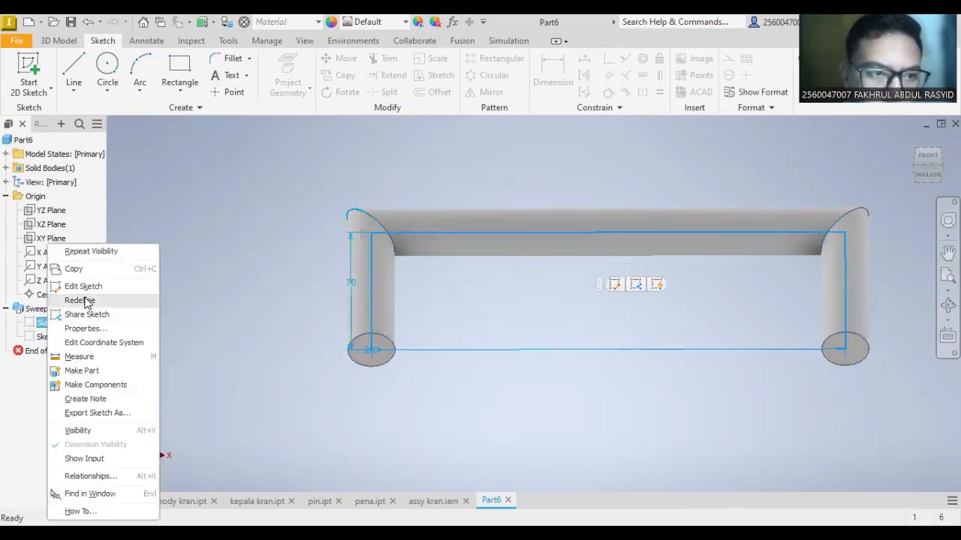
pyautogui.click(82, 285)
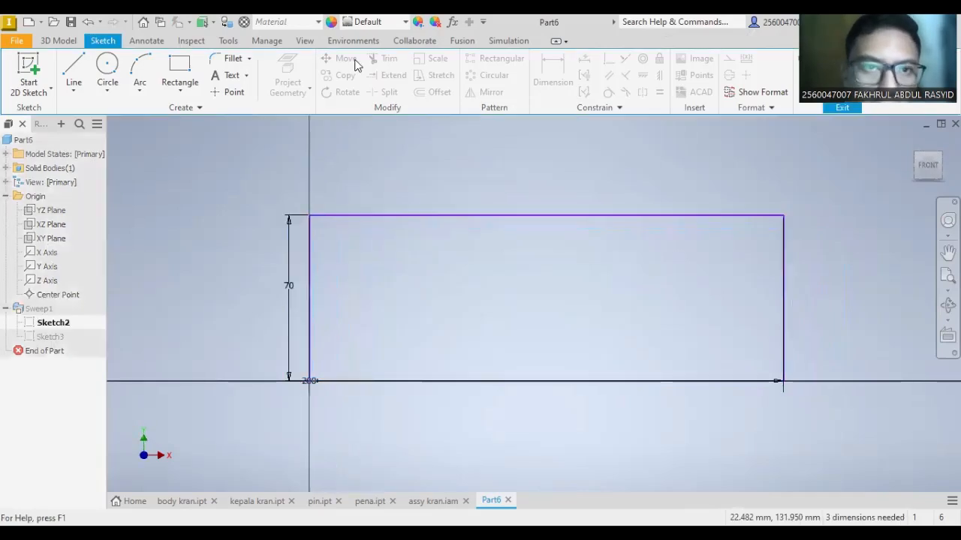
# - Fillet the upper-left corner of the sweep path with a 2 mm radius
pyautogui.click(233, 59)
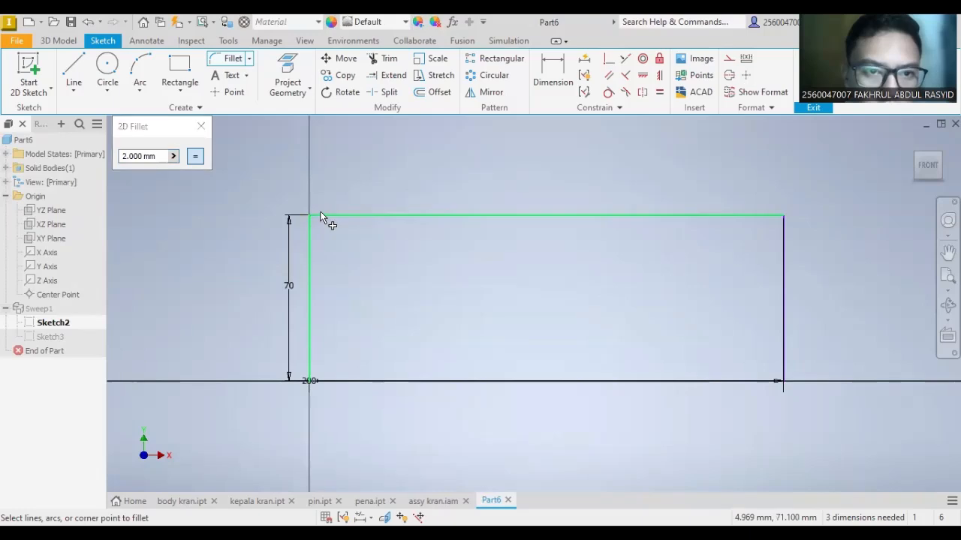
pyautogui.click(311, 217)
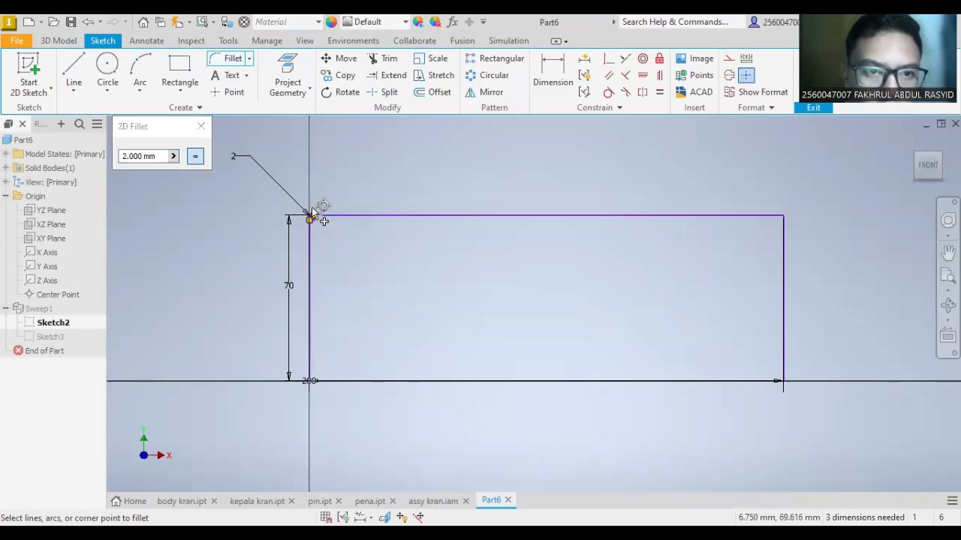
pyautogui.click(165, 155)
pyautogui.write('5')
pyautogui.press('Escape')
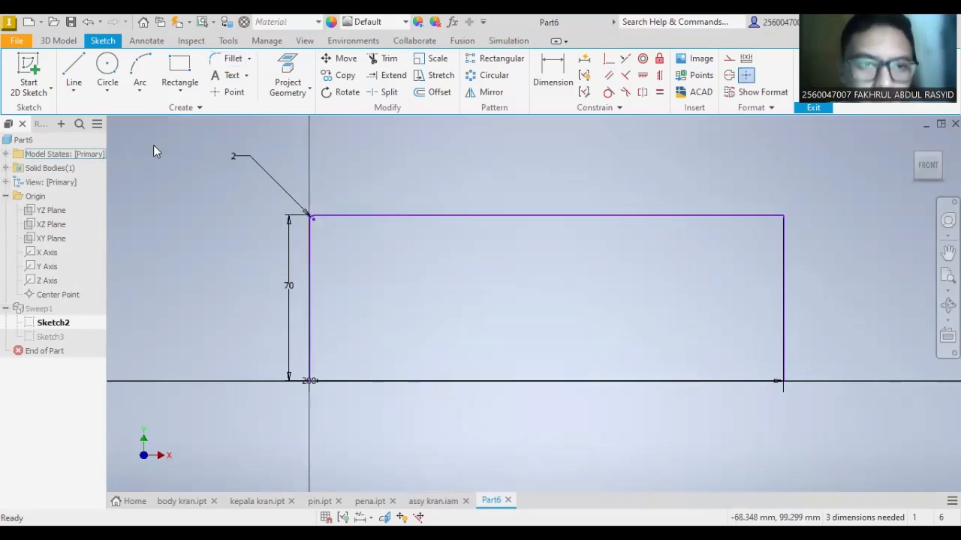
# - Set the upper-left corner fillet's radius to 5 mm
pyautogui.doubleClick(234, 158)
pyautogui.write('5')
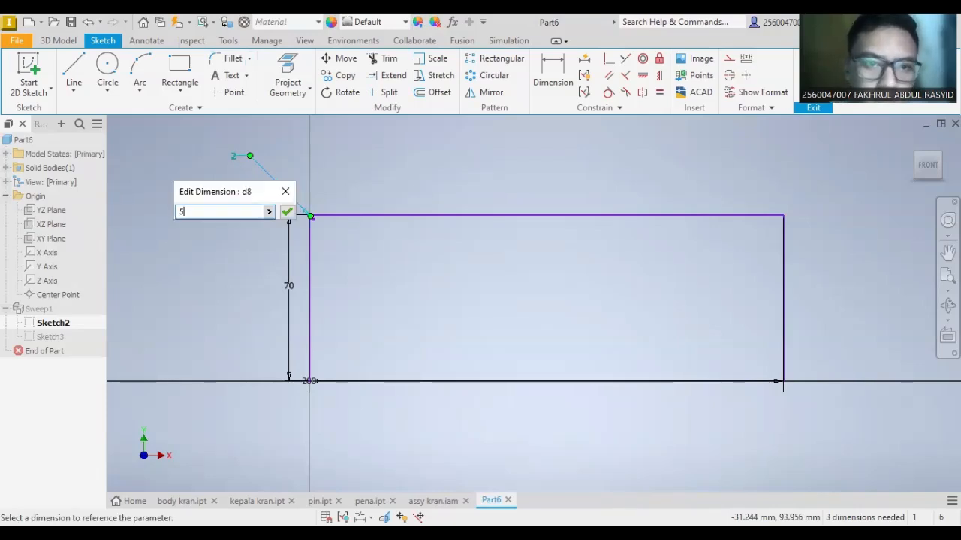
pyautogui.press('Return')
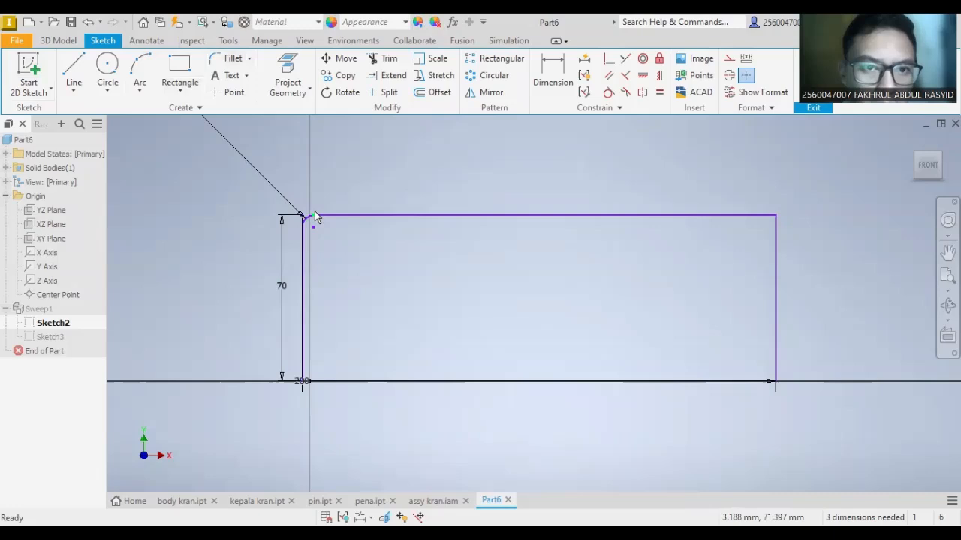
# - Increase the upper-left corner fillet's radius to 10 mm
pyautogui.scroll(-3, 221, 160)
pyautogui.doubleClick(199, 126)
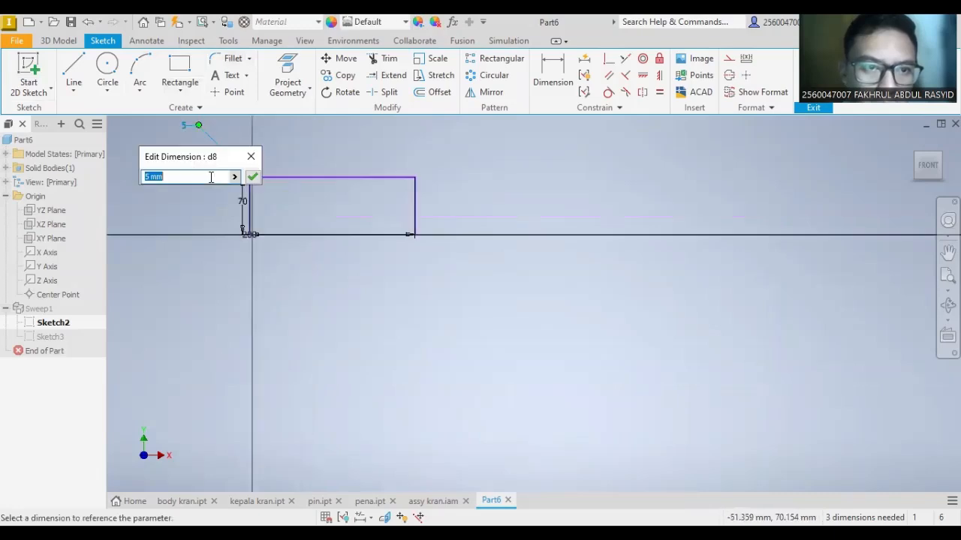
pyautogui.write('10')
pyautogui.press('Return')
# - Fillet the upper-right corner of the sweep path between the horizontal and vertical lines with a 5 mm radius
pyautogui.scroll(5, 316, 183)
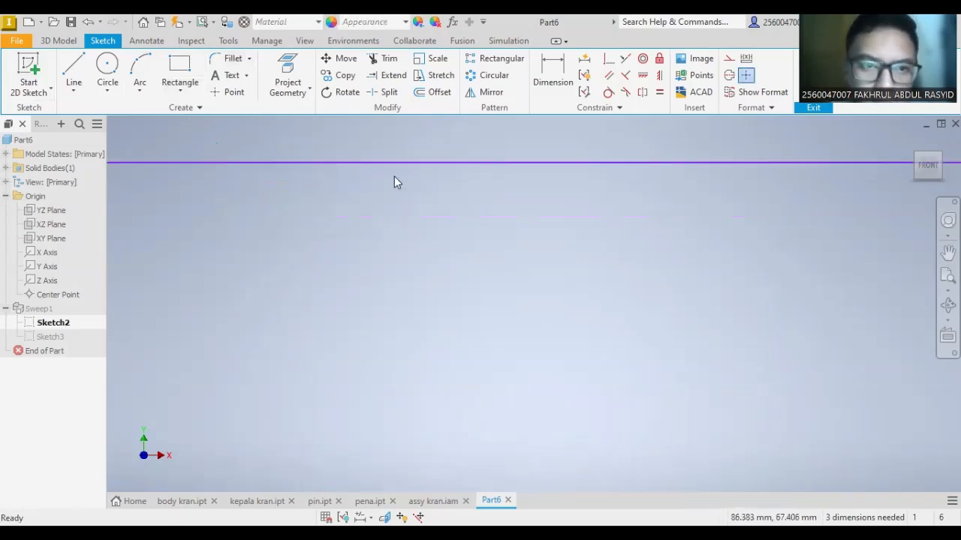
pyautogui.scroll(-1, 551, 184)
pyautogui.click(218, 60)
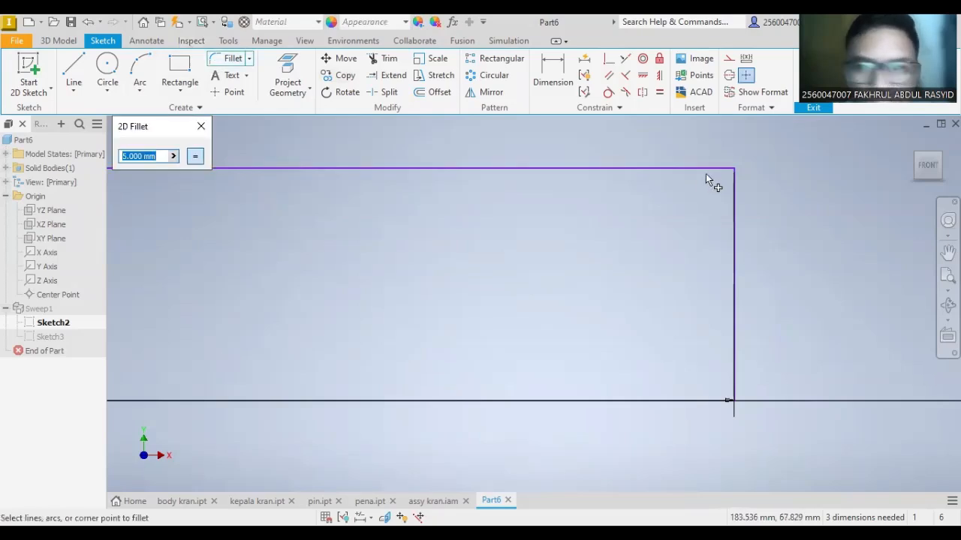
pyautogui.click(704, 170)
pyautogui.click(732, 187)
pyautogui.scroll(-4, 795, 173)
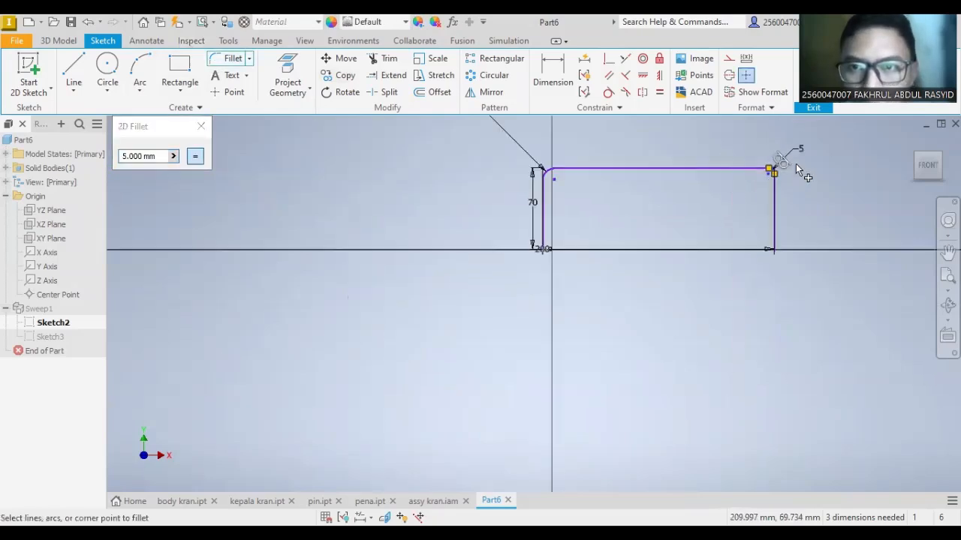
# - Try to change the radius to 10 mm through the 2D Fillet command's settings
pyautogui.click(147, 156)
pyautogui.write('10')
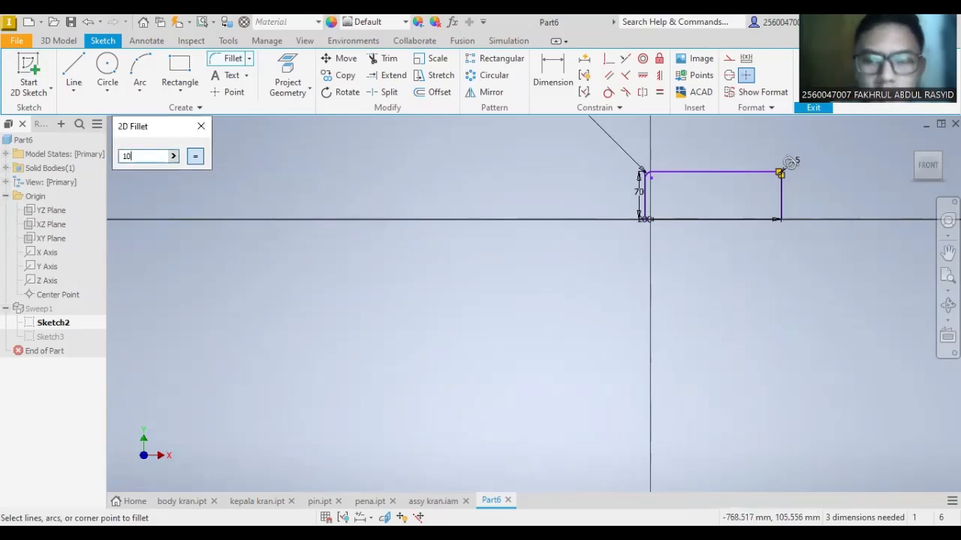
pyautogui.press('Return')
# - Edit the upper-right corner fillet's radius dimension and set it to 10 mm
pyautogui.scroll(5, 638, 175)
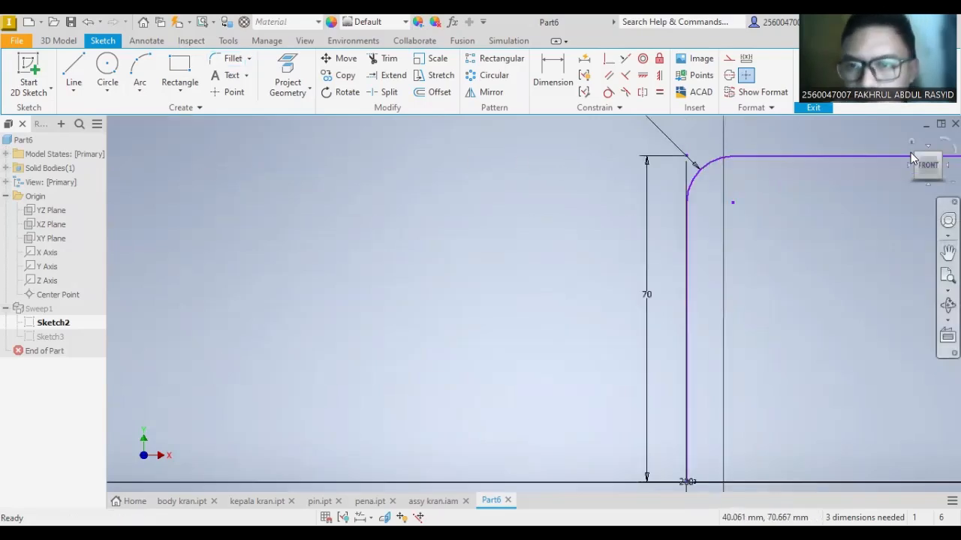
pyautogui.scroll(-3, 908, 153)
pyautogui.moveTo(854, 182); pyautogui.dragTo(491, 211, button='middle')
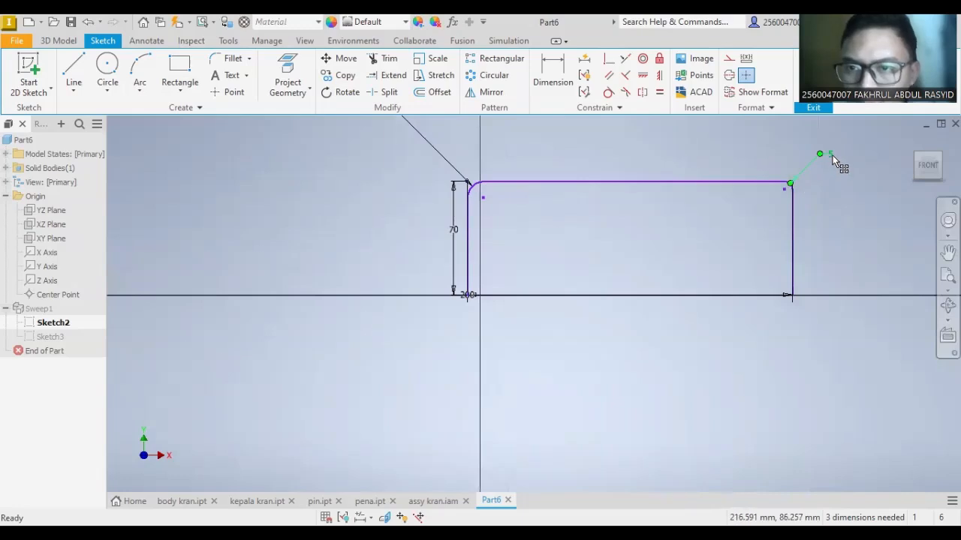
pyautogui.doubleClick(831, 155)
pyautogui.write('10')
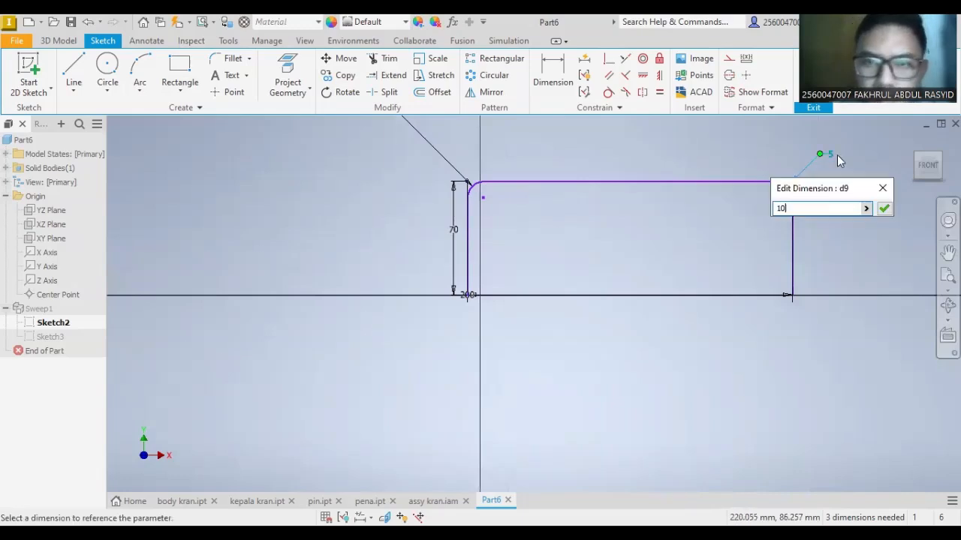
pyautogui.press('Return')
# - Finish editing the path sketch so the swept body is rebuilt
pyautogui.scroll(3, 525, 202)
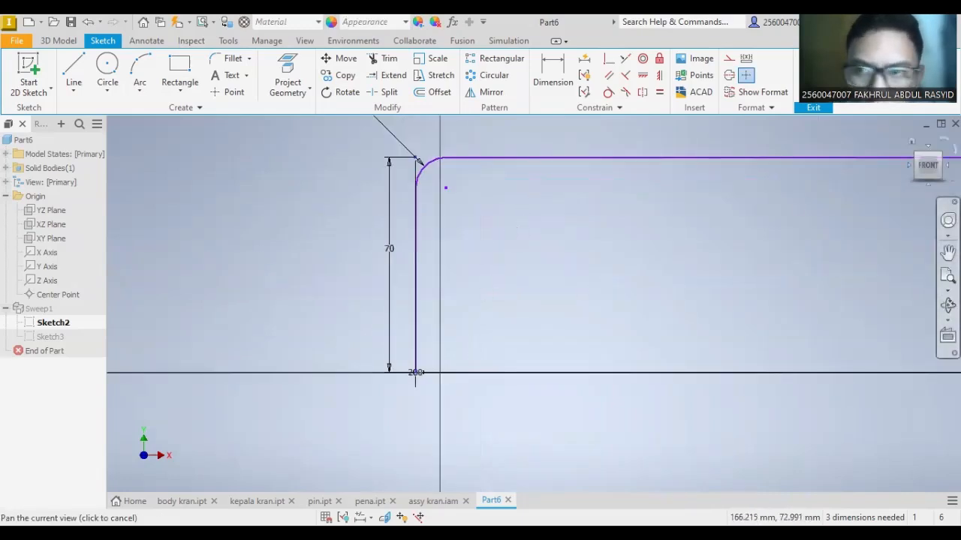
pyautogui.moveTo(927, 169); pyautogui.dragTo(929, 201)
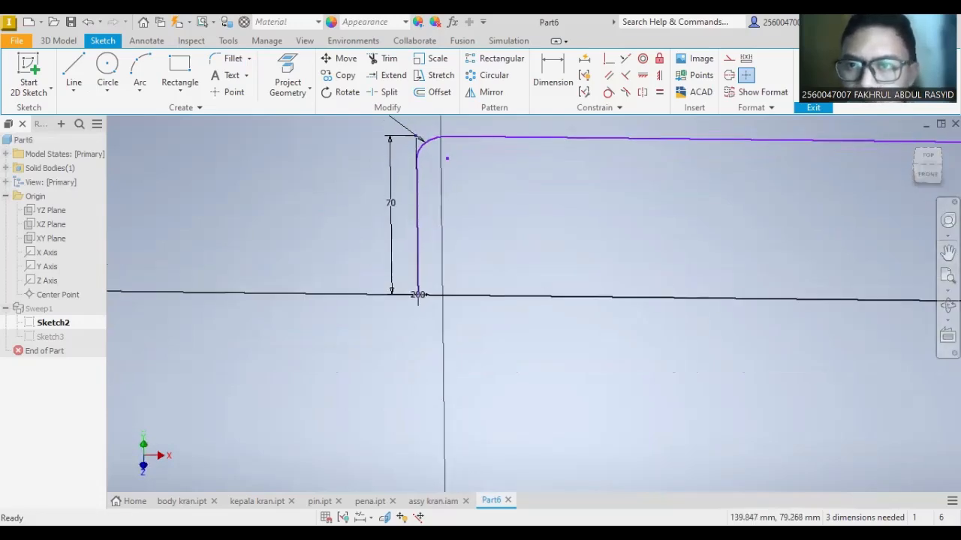
pyautogui.click(816, 75)
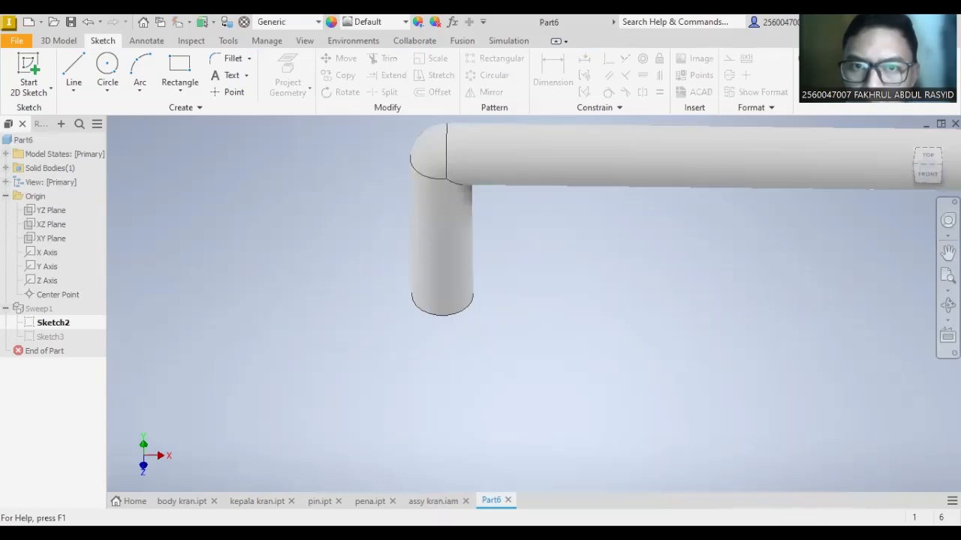
# - Examine the swept handle's rounded corners and legs from the front and from above
pyautogui.moveTo(691, 227); pyautogui.dragTo(681, 248, button='middle')
pyautogui.scroll(-3, 681, 249)
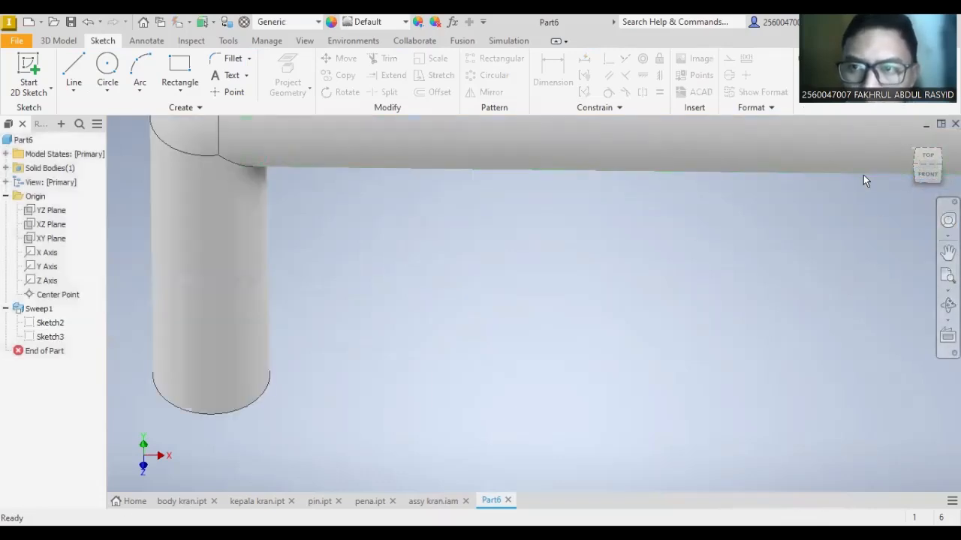
pyautogui.click(927, 174)
pyautogui.scroll(6, 801, 251)
pyautogui.moveTo(832, 256); pyautogui.dragTo(758, 255, button='middle')
pyautogui.scroll(-6, 832, 225)
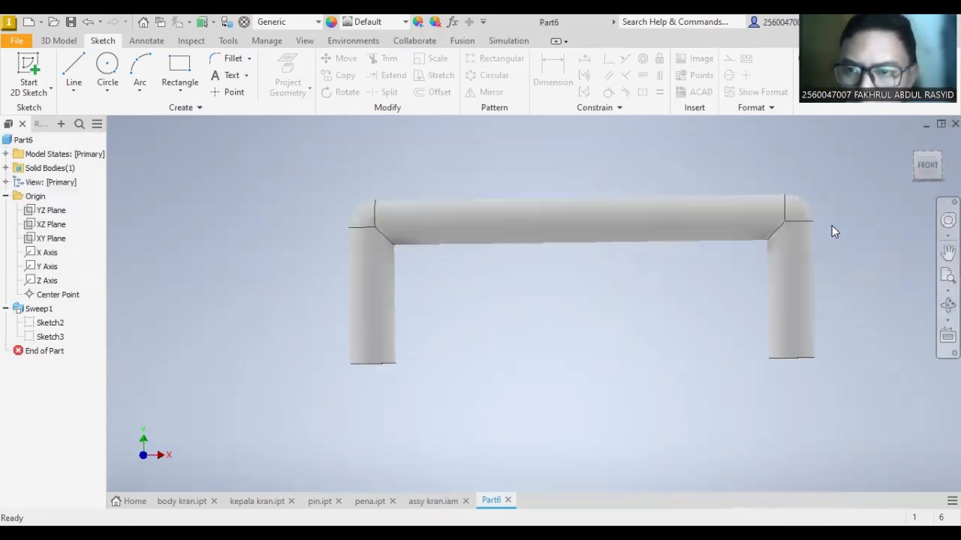
pyautogui.keyDown('shift'); pyautogui.moveTo(841, 147); pyautogui.dragTo(844, 188, button='middle'); pyautogui.keyUp('shift')
pyautogui.scroll(5, 653, 251)
pyautogui.moveTo(553, 257); pyautogui.dragTo(588, 257, button='middle')
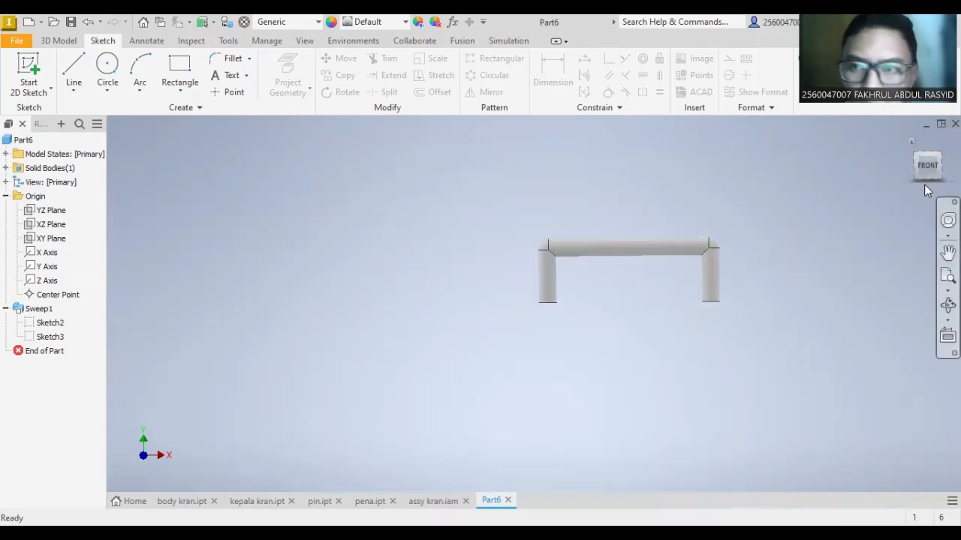
pyautogui.keyDown('shift'); pyautogui.moveTo(924, 184); pyautogui.dragTo(924, 255, button='middle'); pyautogui.keyUp('shift')
pyautogui.keyDown('shift'); pyautogui.moveTo(689, 256); pyautogui.dragTo(689, 227, button='middle'); pyautogui.keyUp('shift')
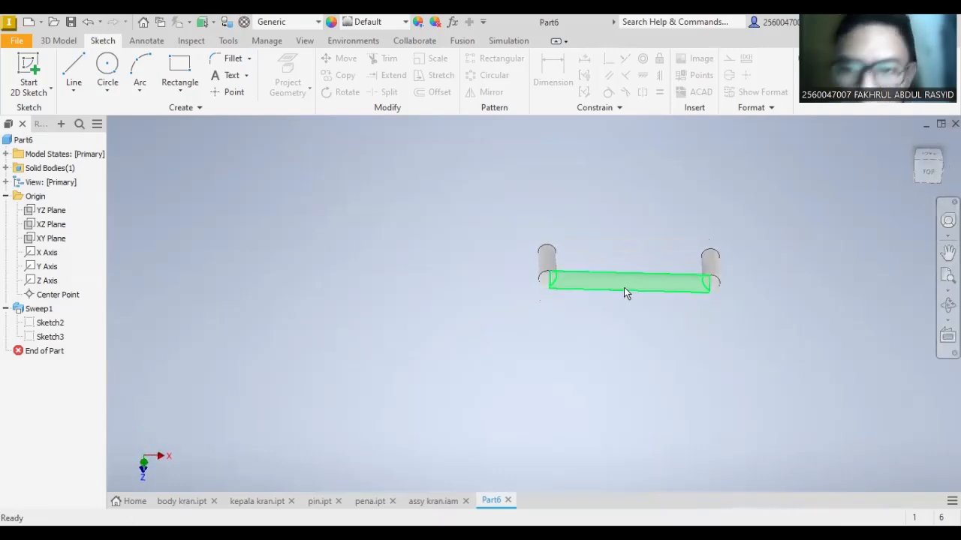
# - Turn on the visibility of the origin XZ Plane at the open ends of the handle's legs
pyautogui.scroll(-3, 623, 290)
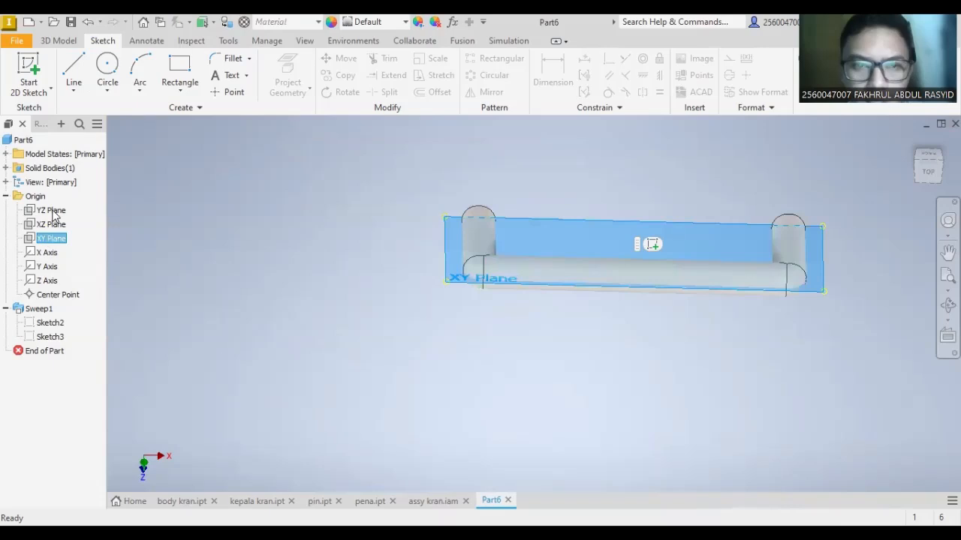
pyautogui.click(51, 210)
pyautogui.moveTo(928, 168); pyautogui.dragTo(930, 160)
pyautogui.click(928, 159)
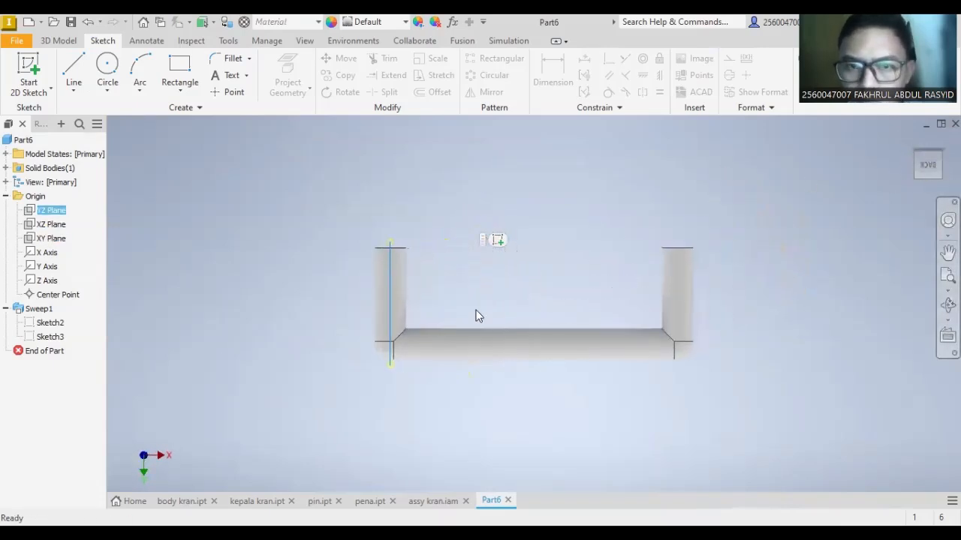
pyautogui.click(52, 225)
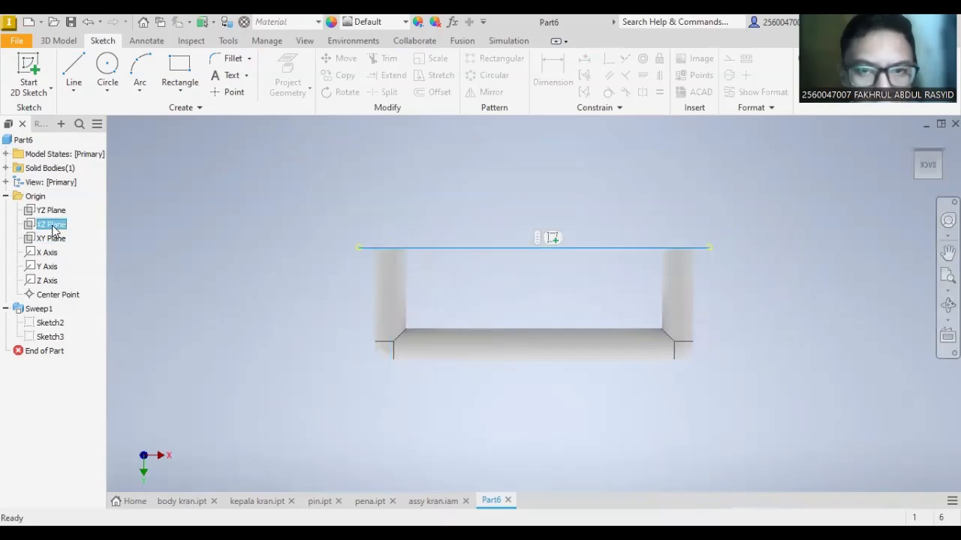
pyautogui.rightClick(58, 226)
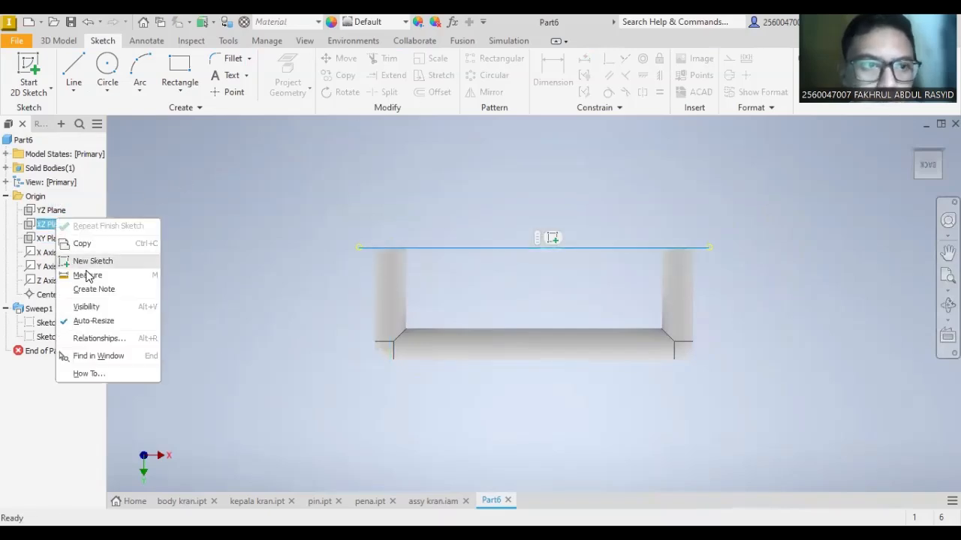
pyautogui.click(94, 309)
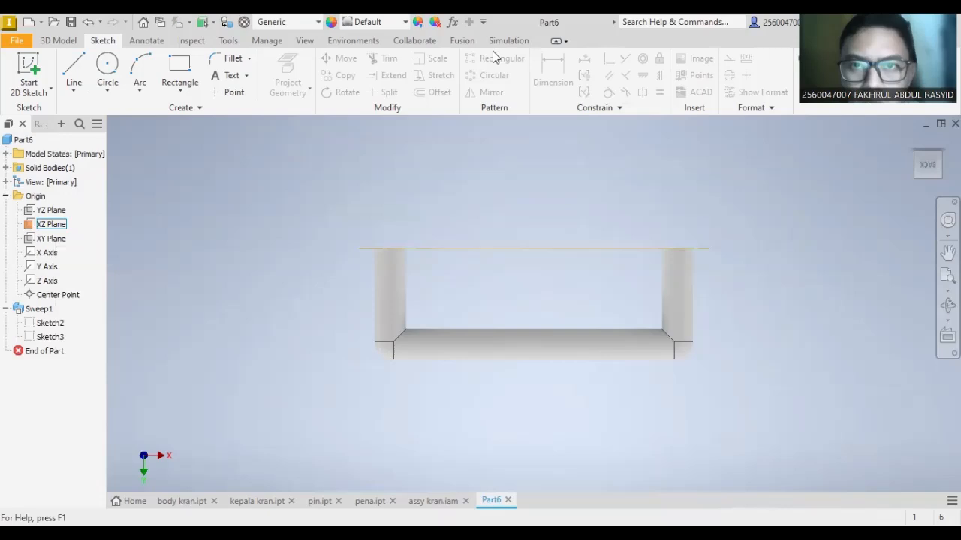
# - Create a work plane offset 65 mm from the XZ Plane towards the handle's horizontal bar
pyautogui.click(191, 41)
pyautogui.click(146, 40)
pyautogui.click(60, 40)
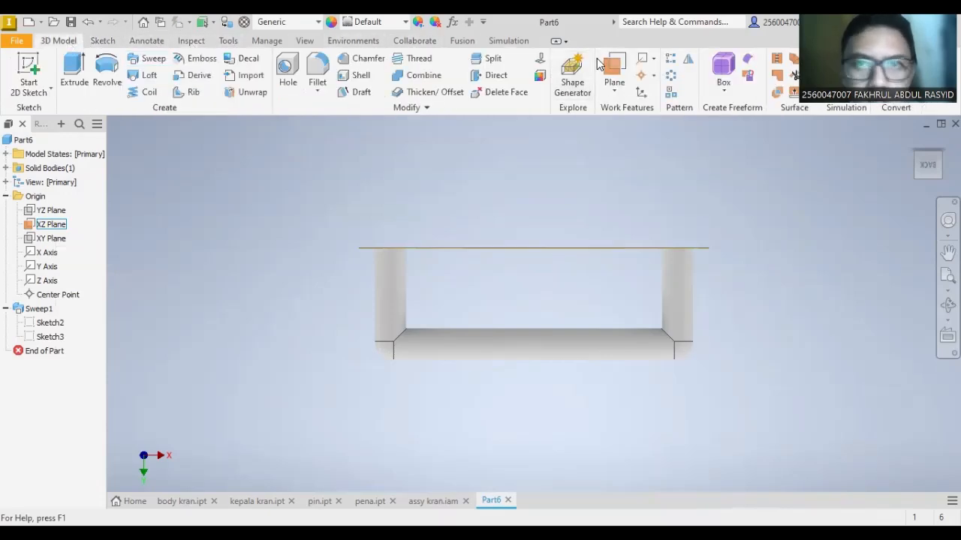
pyautogui.moveTo(928, 169); pyautogui.dragTo(945, 150)
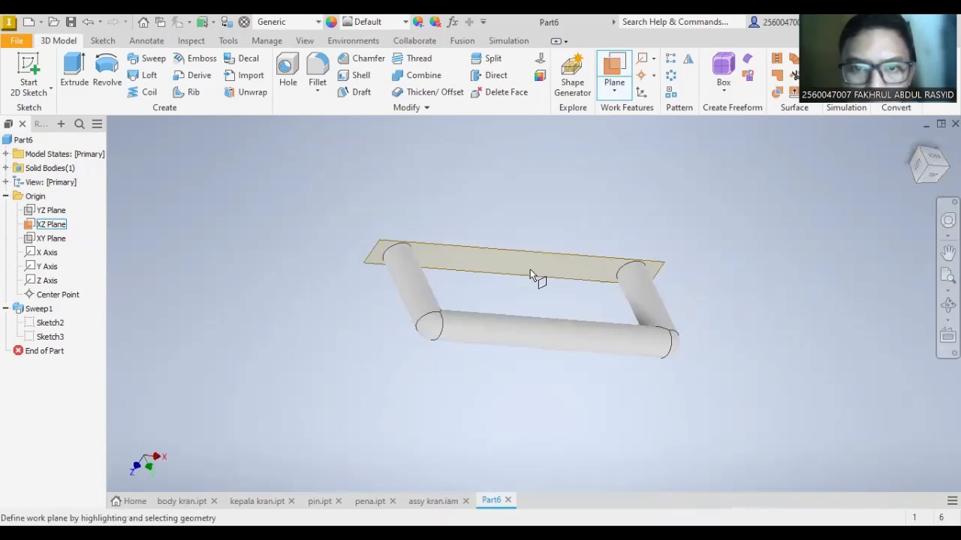
pyautogui.click(467, 250)
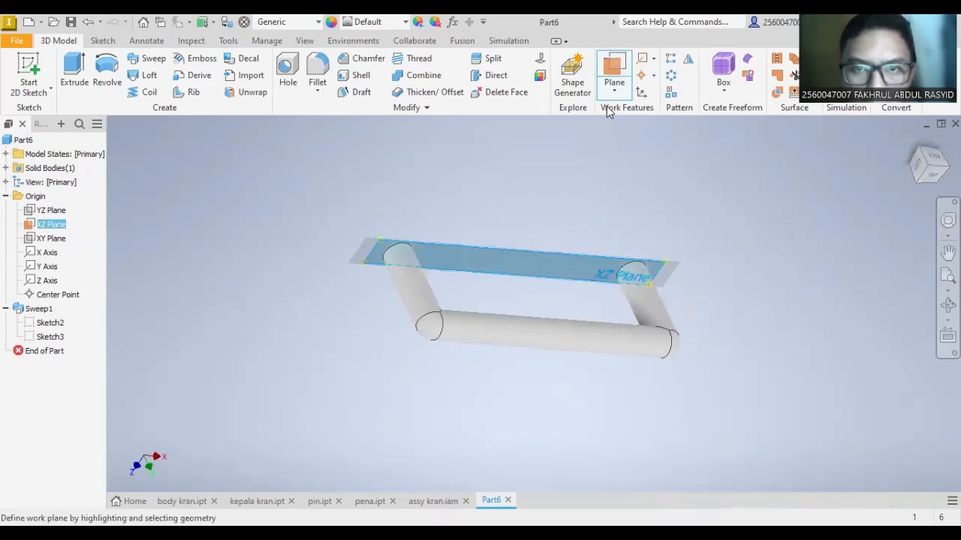
pyautogui.click(614, 88)
pyautogui.click(666, 152)
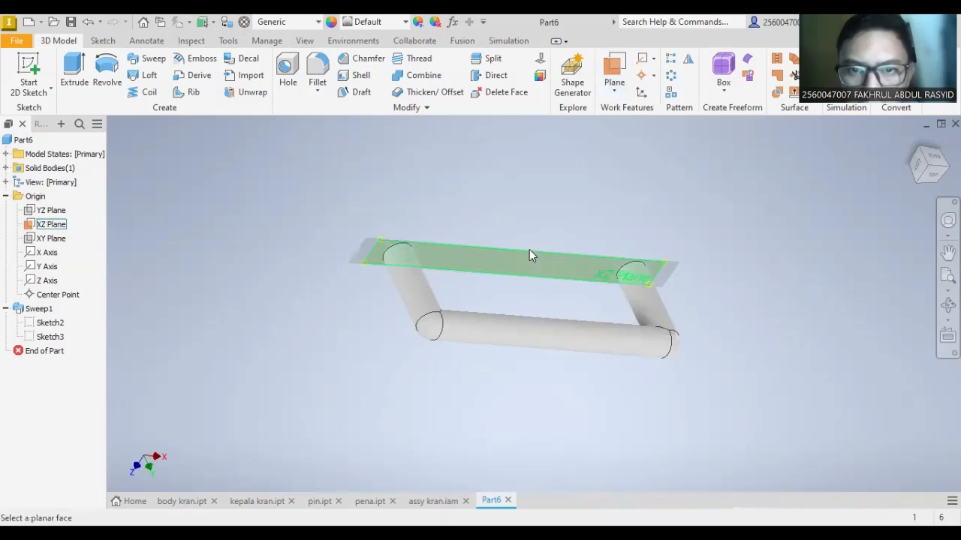
pyautogui.moveTo(533, 330); pyautogui.dragTo(543, 349)
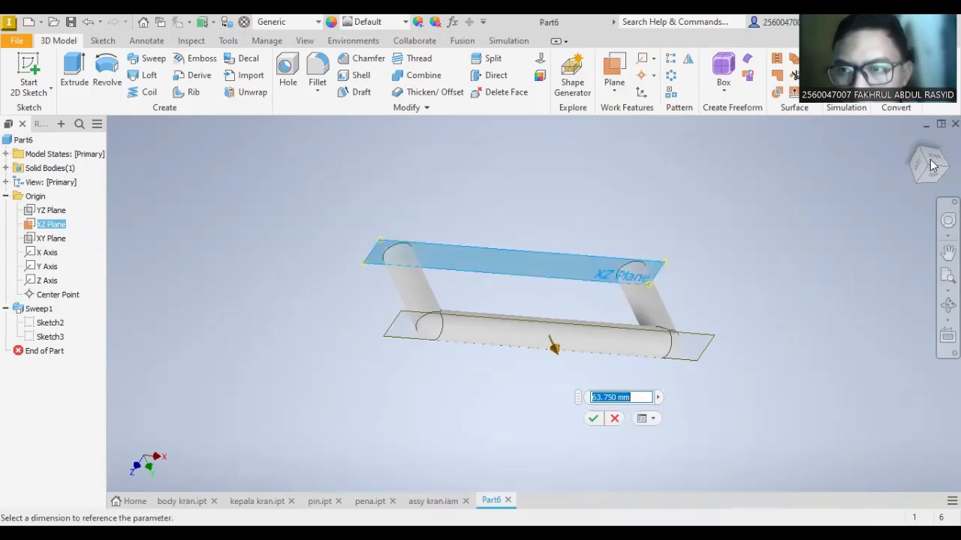
pyautogui.click(932, 164)
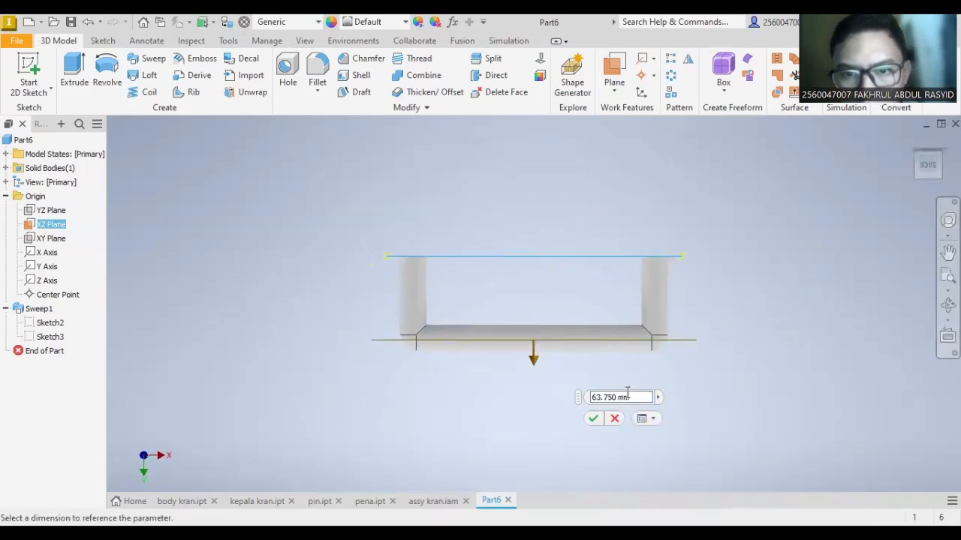
pyautogui.moveTo(631, 397); pyautogui.dragTo(559, 394)
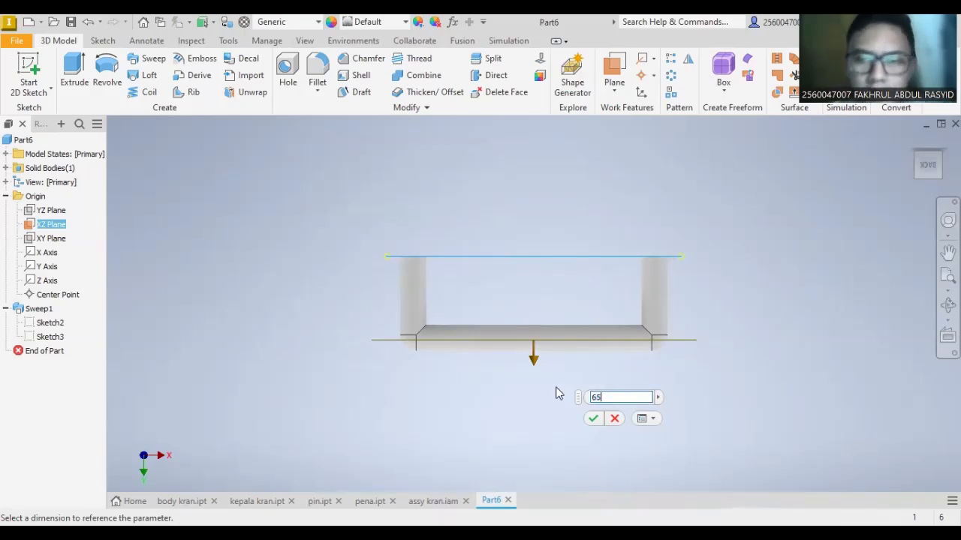
pyautogui.press('Return')
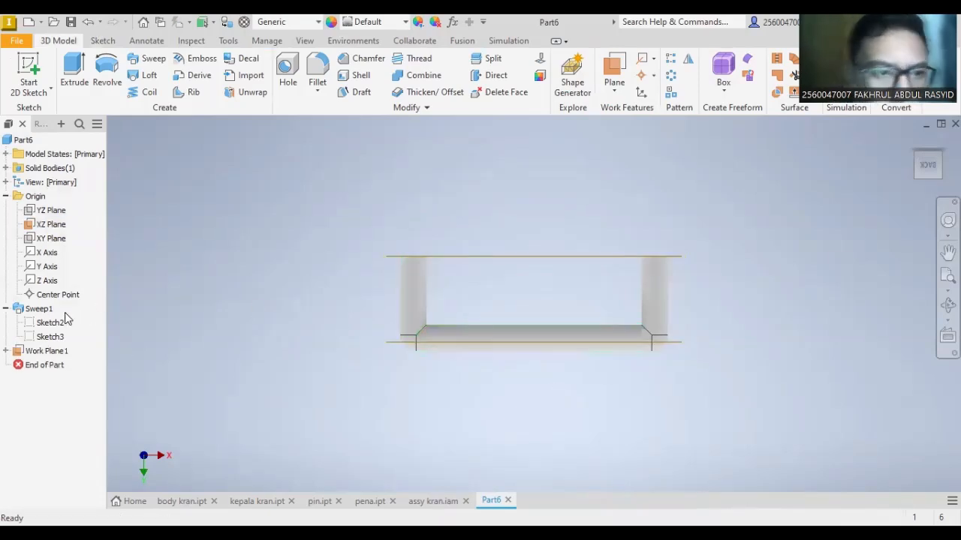
# - Start a new 2D sketch on the offset work plane at the handle's crossbar
pyautogui.click(50, 228)
pyautogui.click(48, 355)
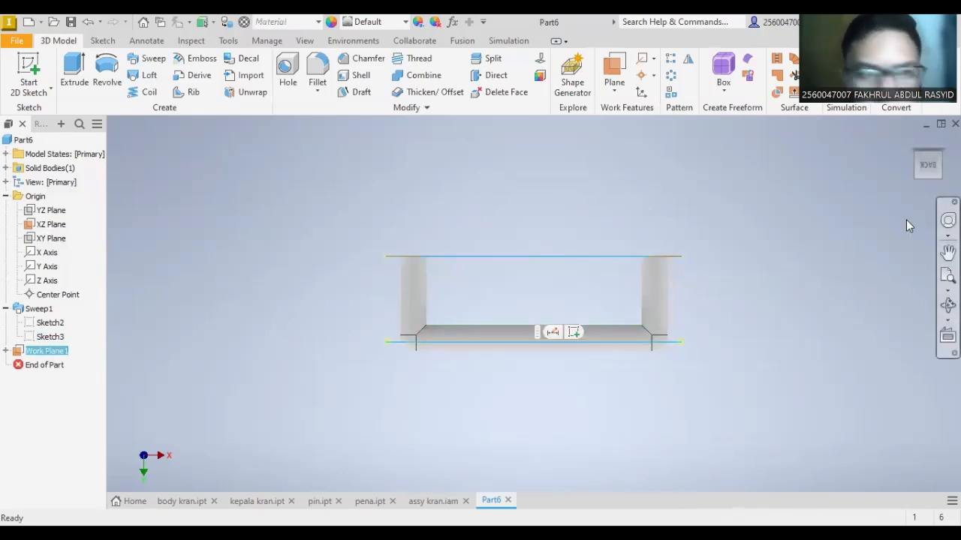
pyautogui.moveTo(933, 166); pyautogui.dragTo(938, 144)
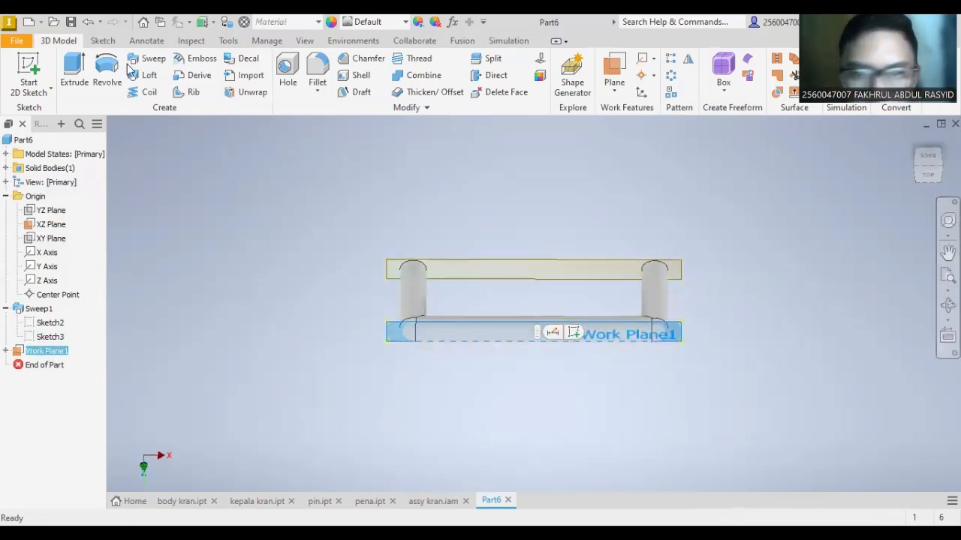
pyautogui.click(101, 41)
pyautogui.click(28, 69)
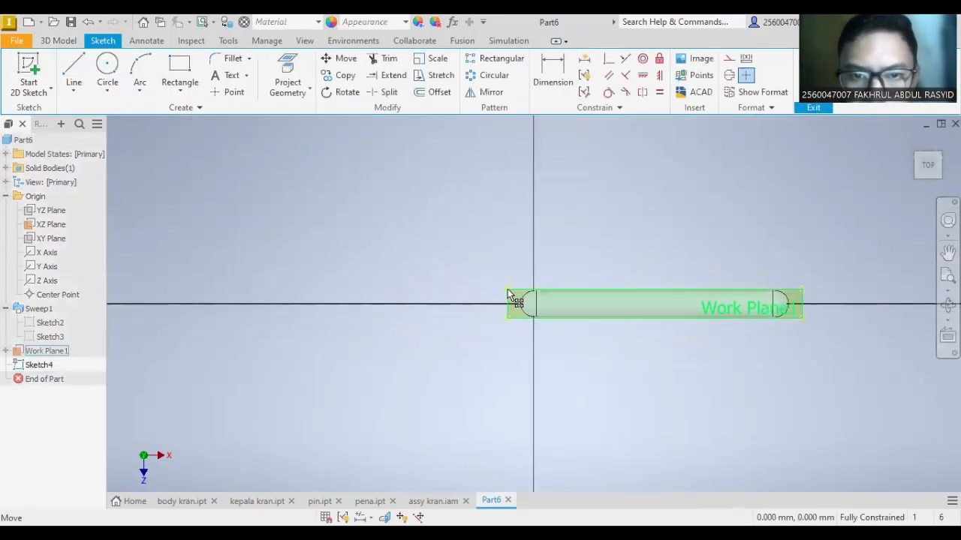
pyautogui.scroll(5, 687, 279)
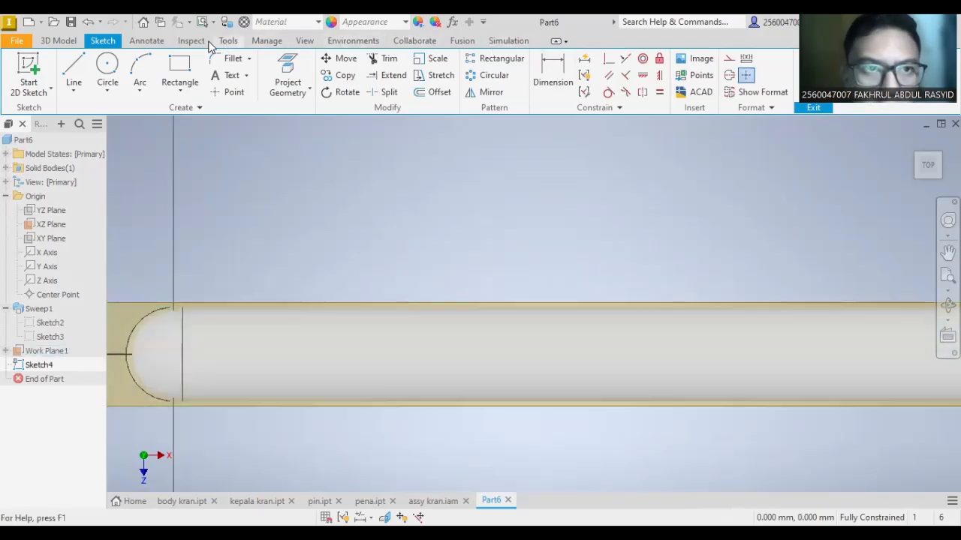
# - Switch the visual style to wireframe so the crossbar's inner edges show through in the sketch
pyautogui.click(304, 40)
pyautogui.click(268, 75)
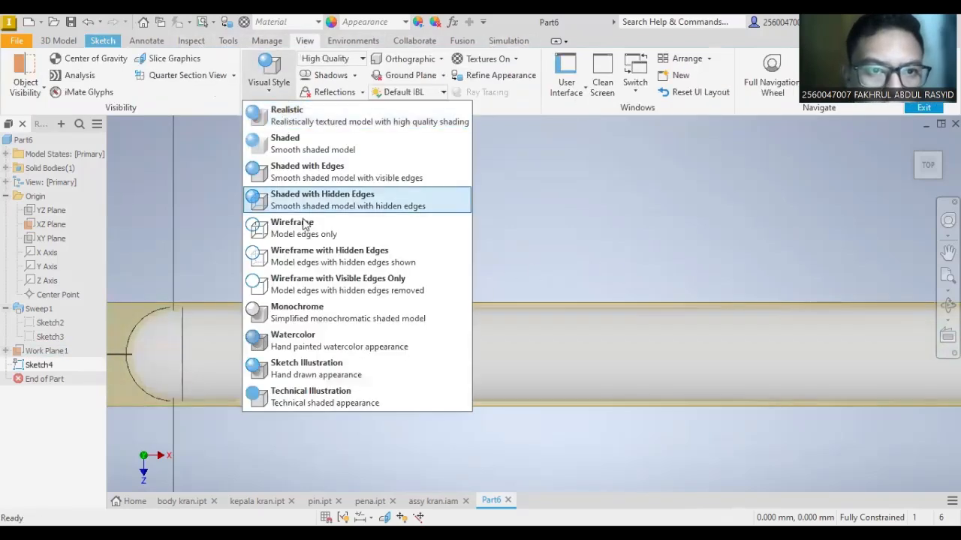
pyautogui.click(300, 192)
pyautogui.scroll(-4, 764, 348)
pyautogui.scroll(5, 765, 348)
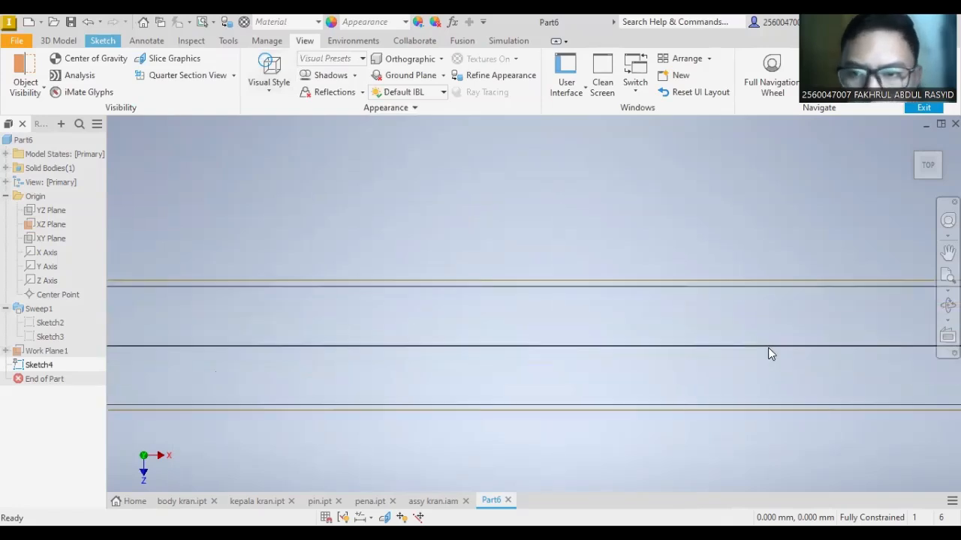
pyautogui.moveTo(768, 348); pyautogui.dragTo(744, 328, button='middle')
pyautogui.scroll(-6, 744, 328)
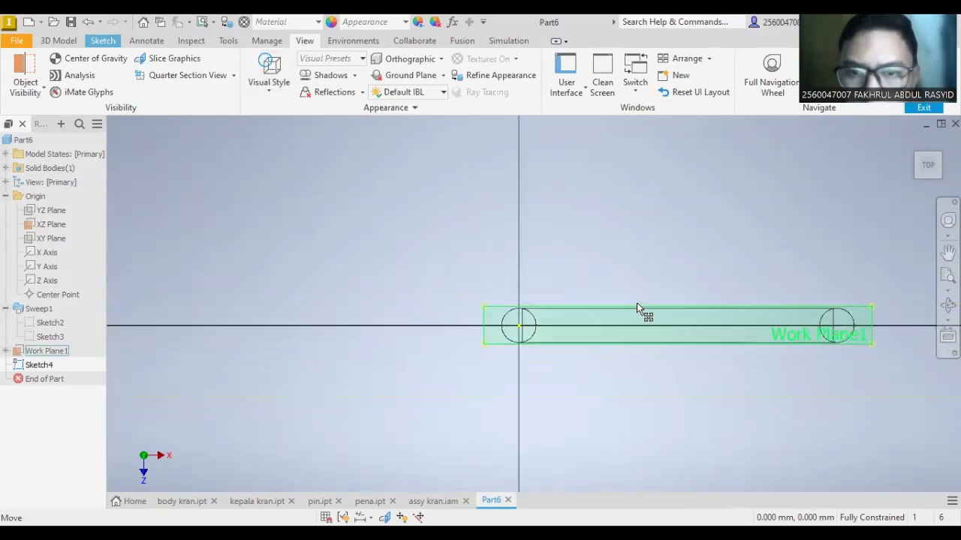
# - Draw a 20 mm diameter circle centred on the horizontal axis near the middle of the crossbar
pyautogui.click(72, 42)
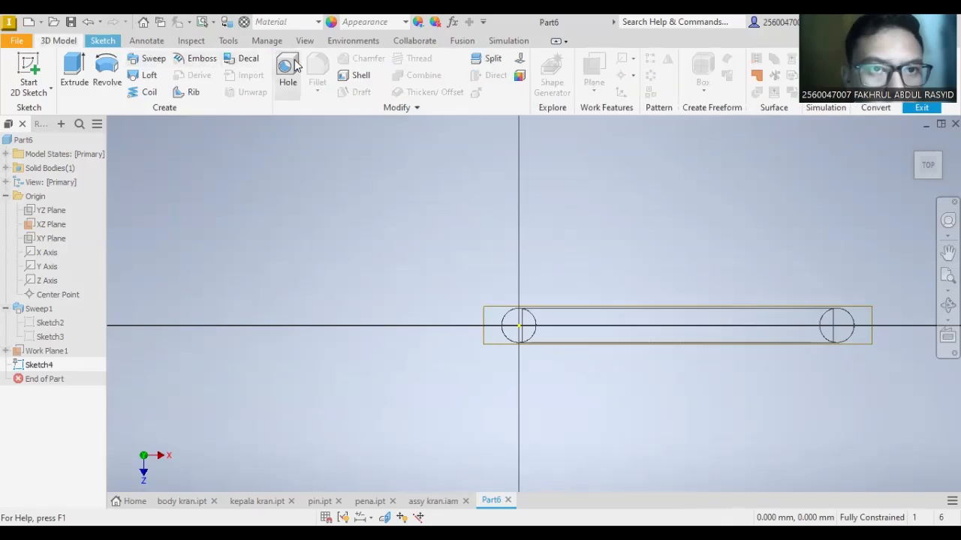
pyautogui.click(103, 42)
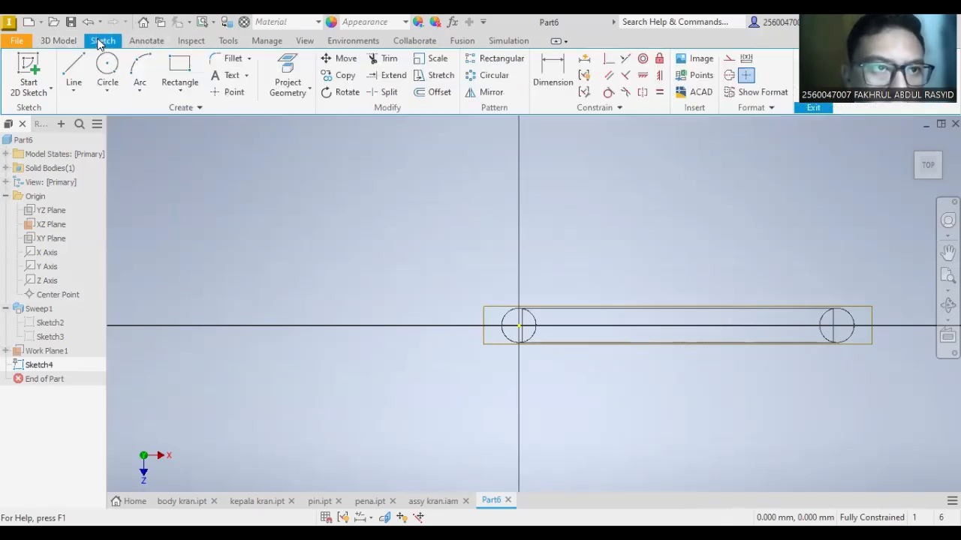
pyautogui.click(107, 66)
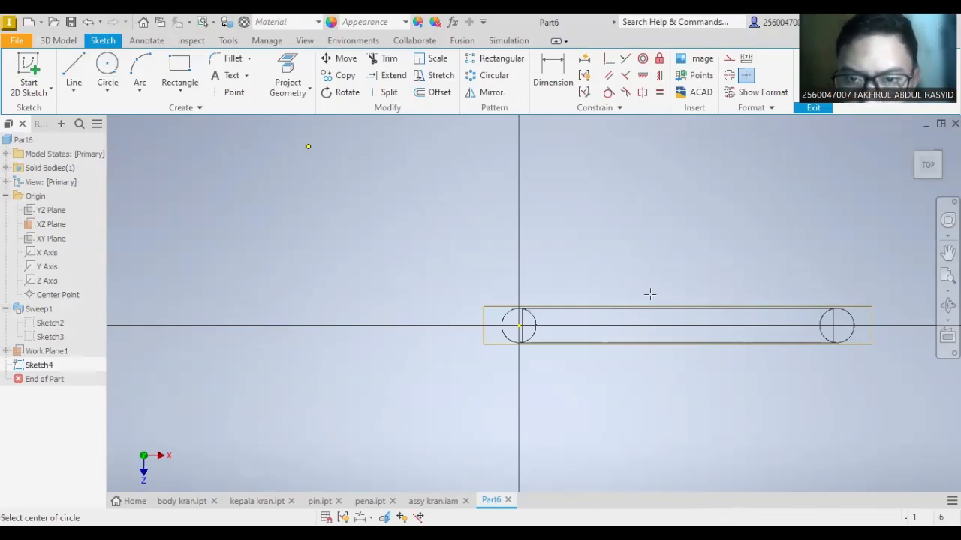
pyautogui.scroll(5, 695, 328)
pyautogui.click(637, 320)
pyautogui.write('20')
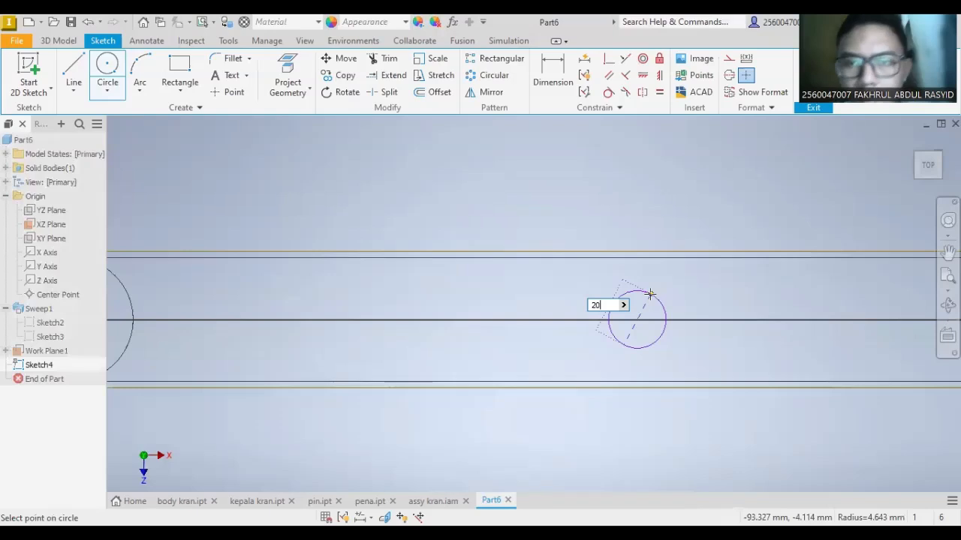
pyautogui.press('Return')
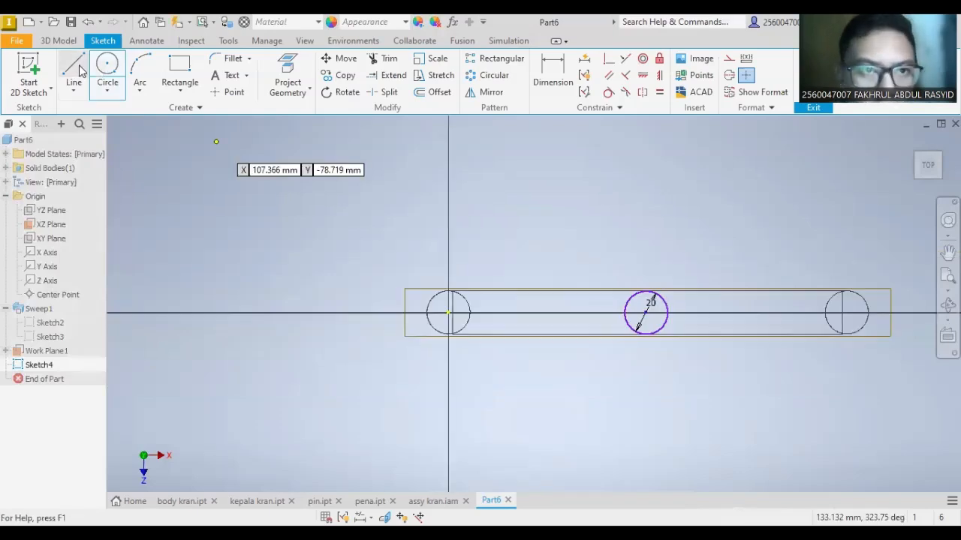
# - Dimension the circle's centre at a horizontal distance of 100 mm from the sketch origin
pyautogui.click(551, 68)
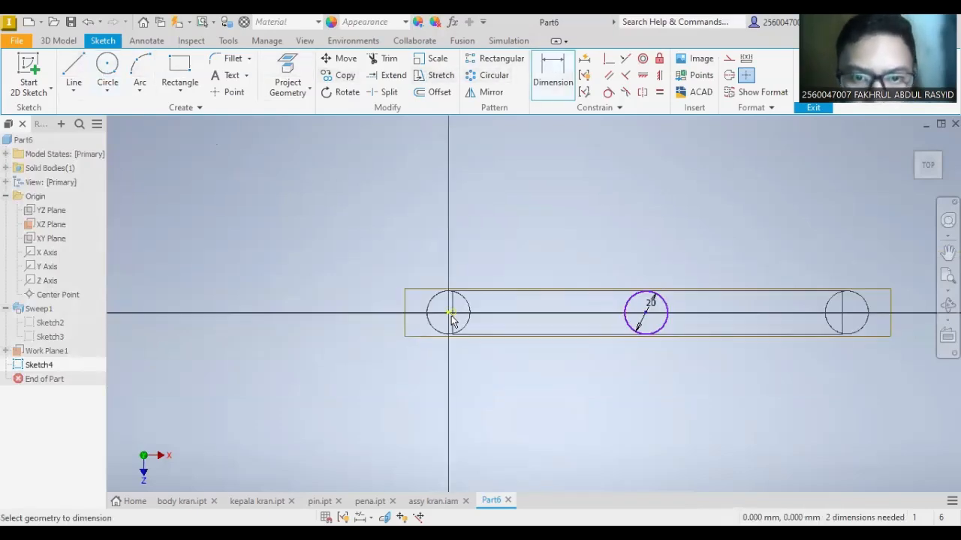
pyautogui.scroll(3, 463, 316)
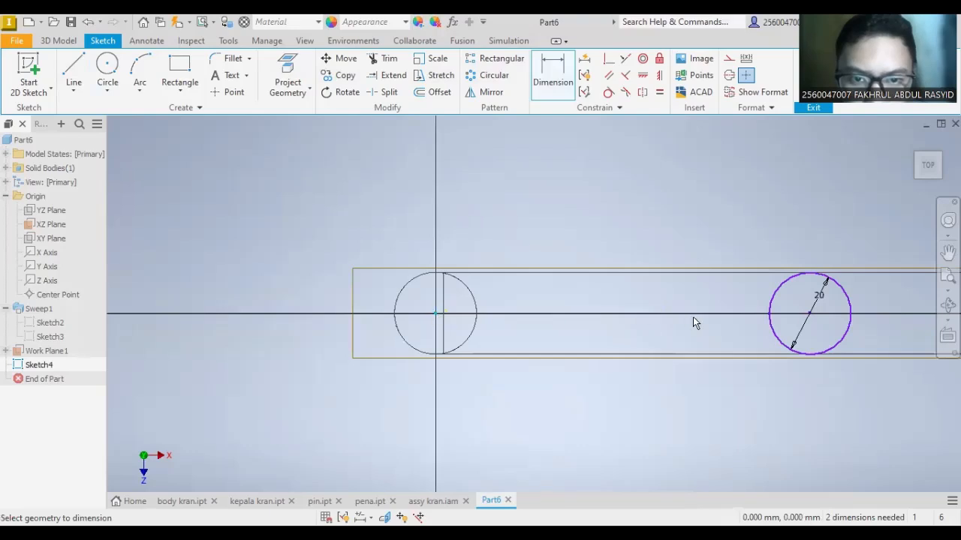
pyautogui.click(810, 313)
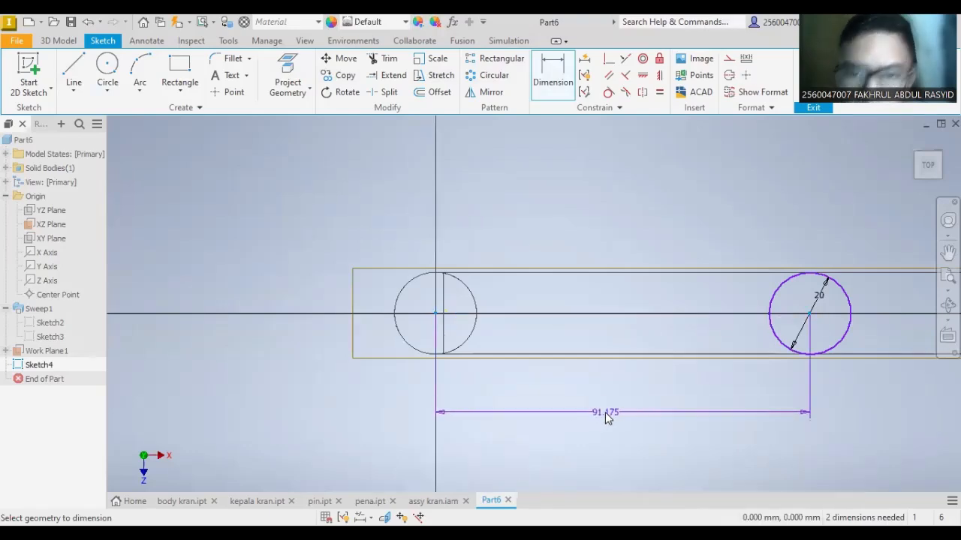
pyautogui.click(605, 413)
pyautogui.write('100')
pyautogui.press('Return')
pyautogui.scroll(-5, 746, 349)
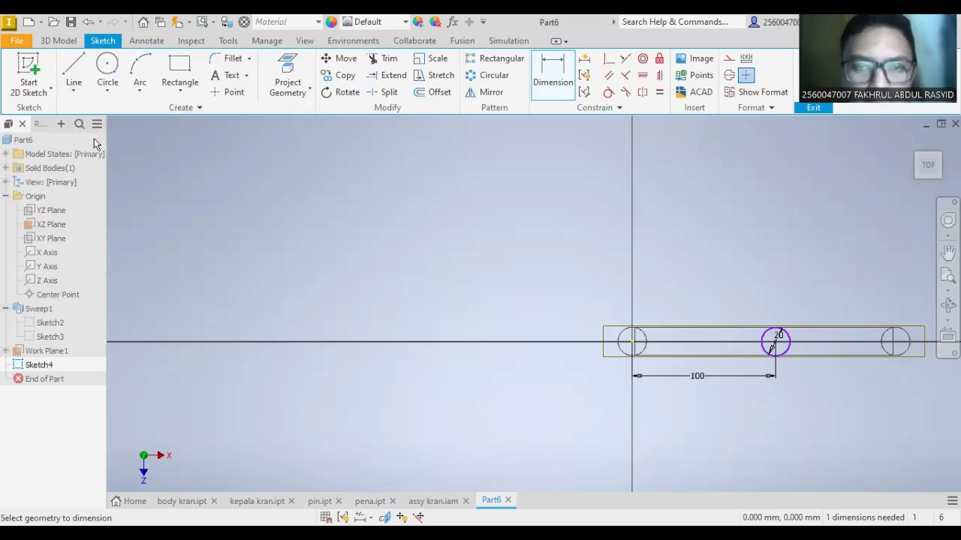
# - Extrude the 20 mm circle away from the legs as a round stem joined to the crossbar
pyautogui.click(68, 42)
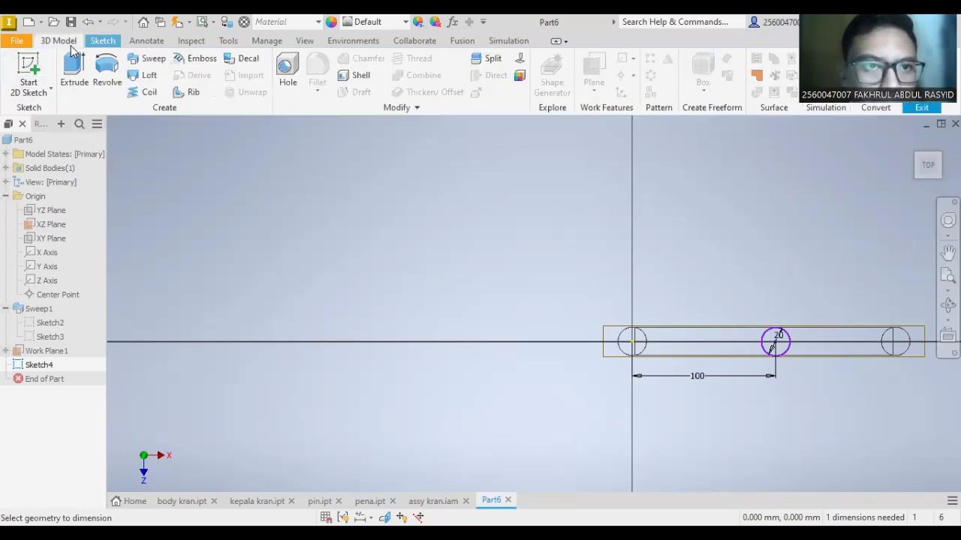
pyautogui.click(74, 71)
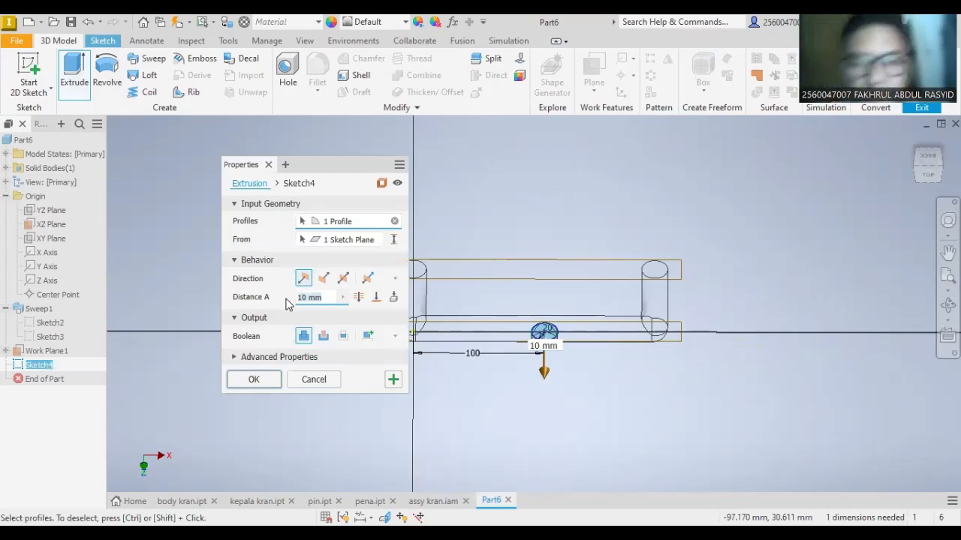
pyautogui.press('Return')
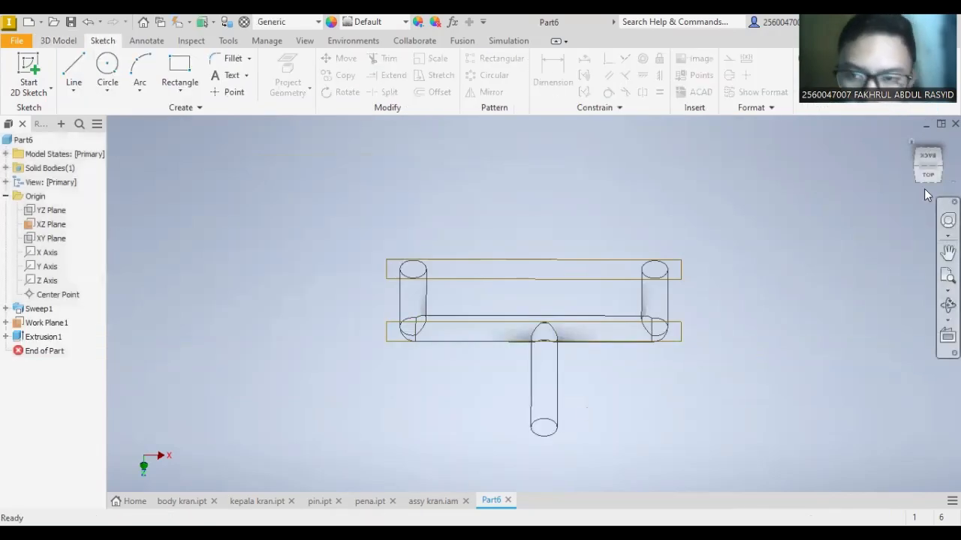
# - Set the visual style to Realistic to show the handle and its new stem as a solid
pyautogui.moveTo(929, 174); pyautogui.dragTo(936, 167)
pyautogui.keyDown('shift'); pyautogui.moveTo(826, 169); pyautogui.dragTo(735, 145, button='middle'); pyautogui.keyUp('shift')
pyautogui.click(304, 41)
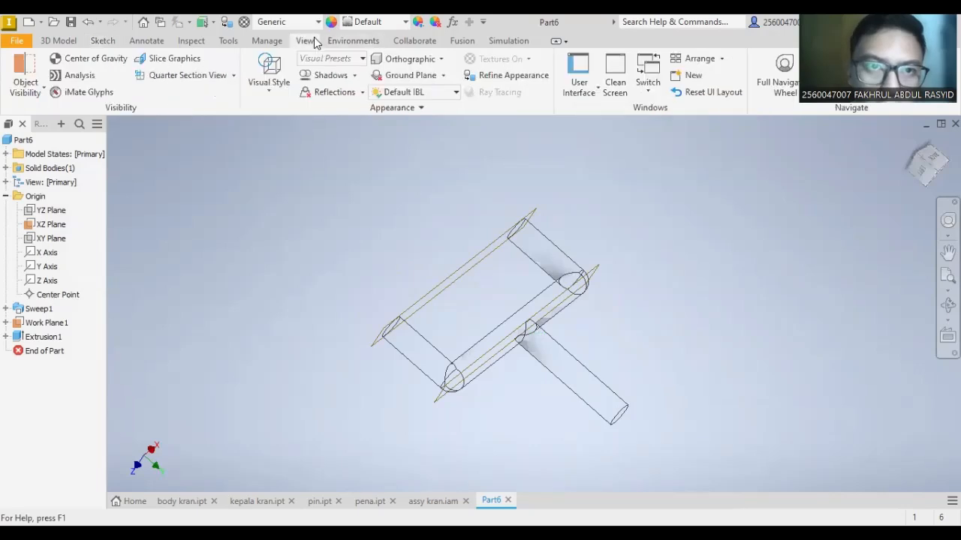
pyautogui.click(270, 87)
pyautogui.click(279, 113)
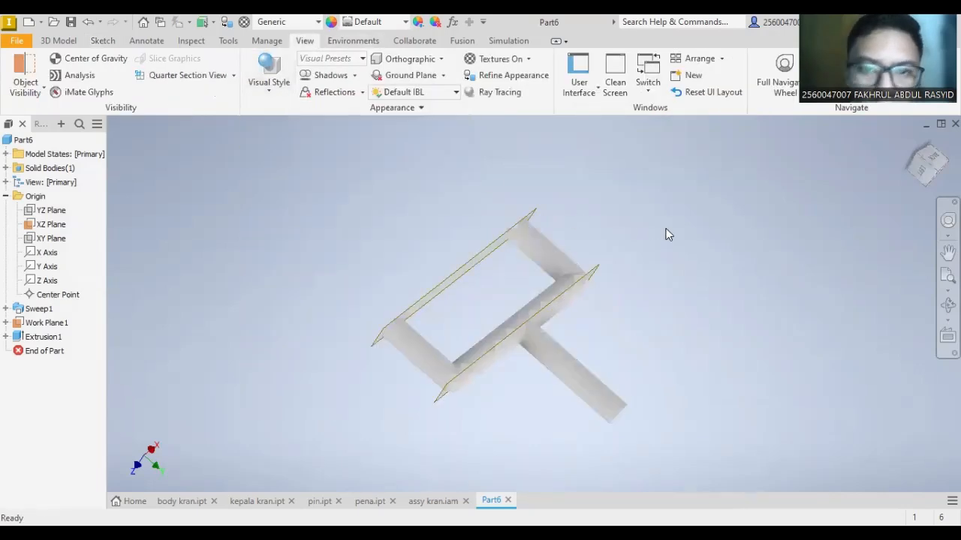
pyautogui.keyDown('shift'); pyautogui.moveTo(931, 188); pyautogui.dragTo(901, 116, button='middle'); pyautogui.keyUp('shift')
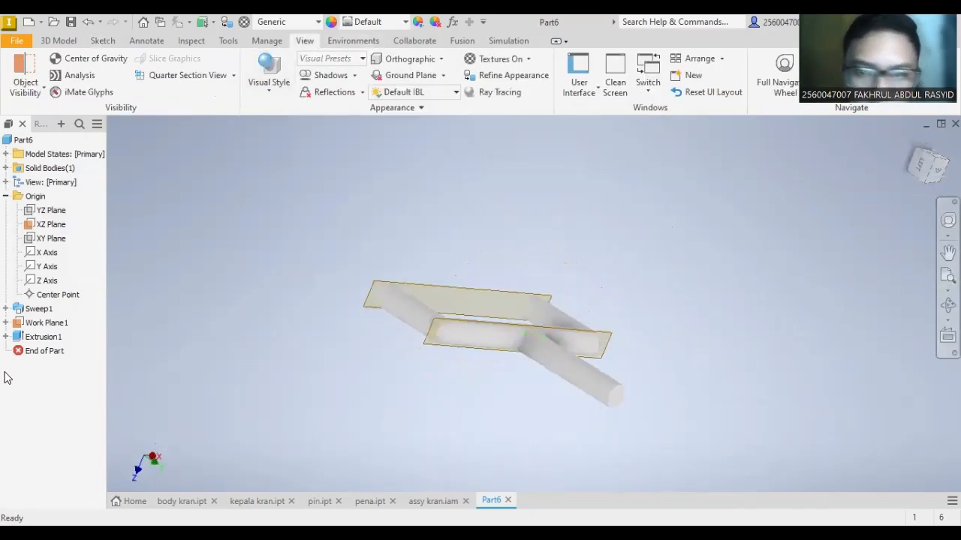
# - Turn off the visibility of Work Plane1 and the origin XZ Plane
pyautogui.rightClick(34, 323)
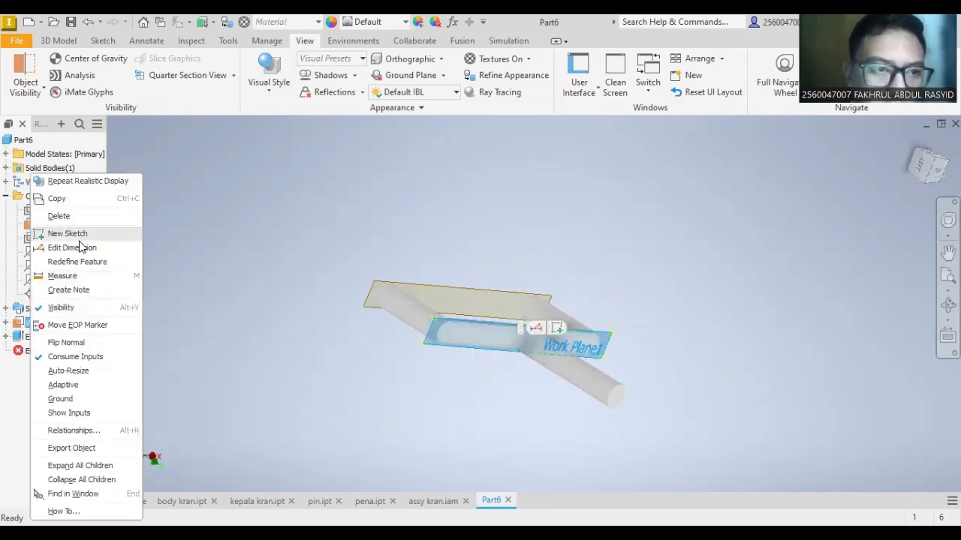
pyautogui.click(72, 307)
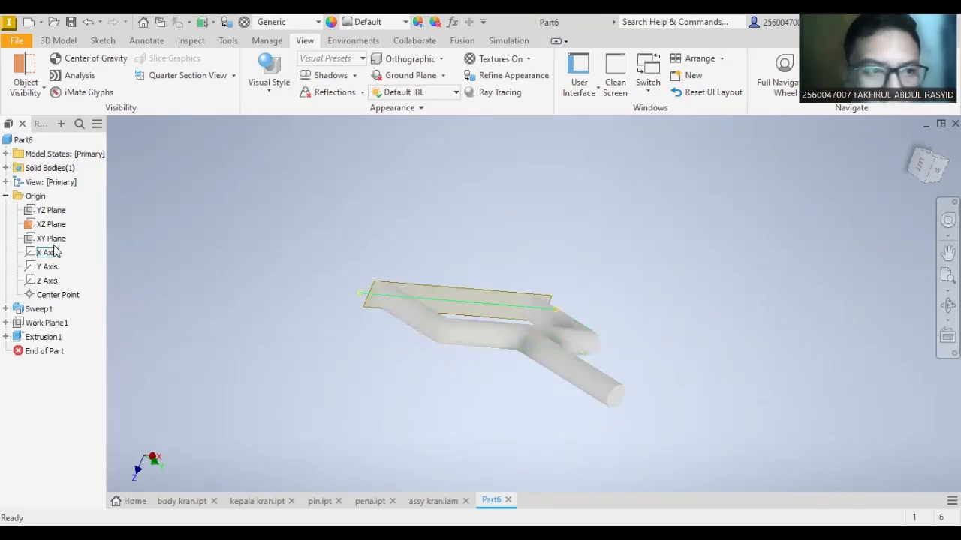
pyautogui.rightClick(48, 225)
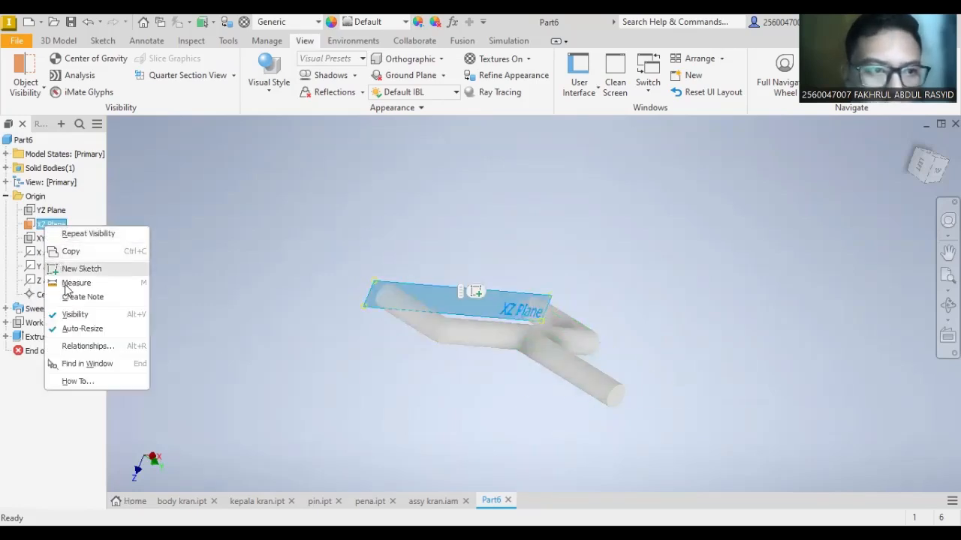
pyautogui.click(85, 320)
# - Examine the handle and its joined centre stem from several directions
pyautogui.moveTo(931, 174); pyautogui.dragTo(931, 204)
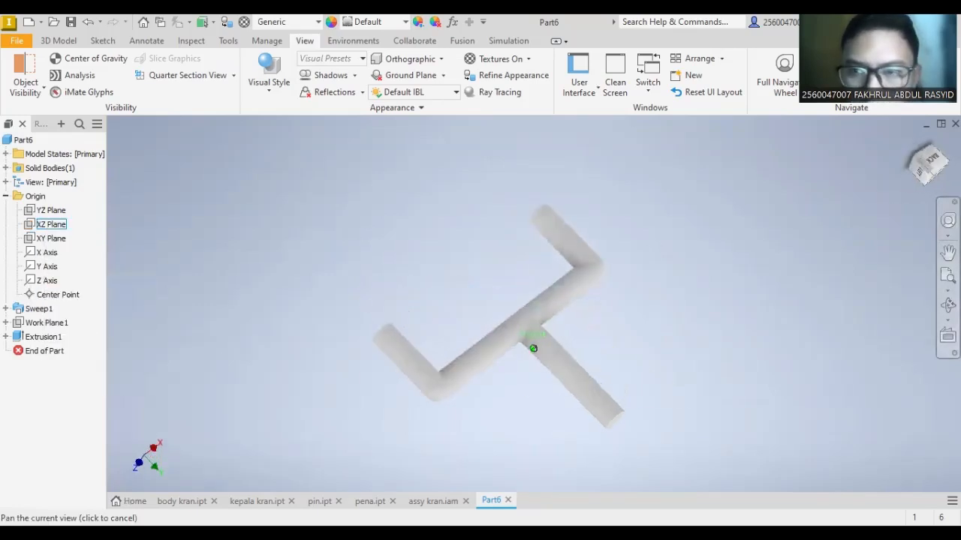
pyautogui.keyDown('shift'); pyautogui.moveTo(534, 348); pyautogui.dragTo(687, 278, button='middle'); pyautogui.keyUp('shift')
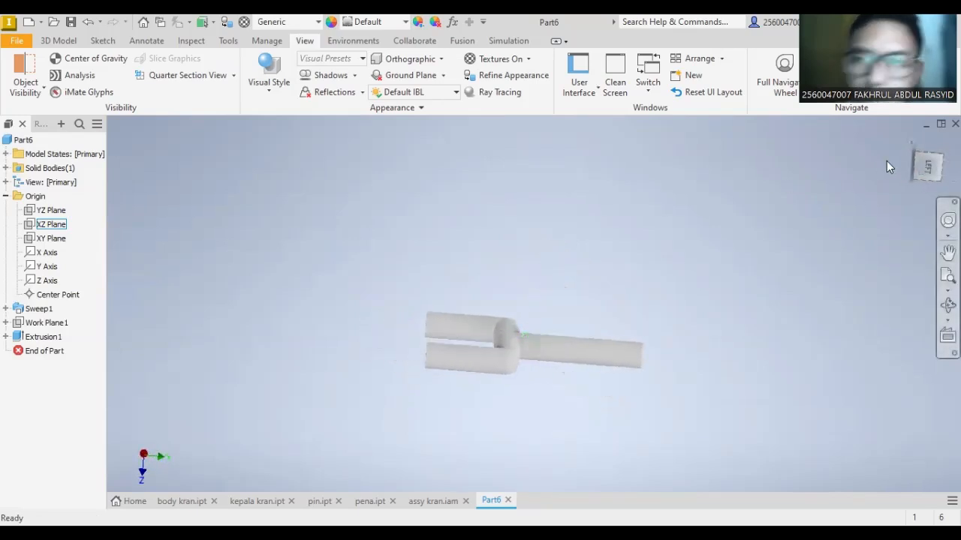
pyautogui.keyDown('shift'); pyautogui.moveTo(888, 165); pyautogui.dragTo(825, 225, button='middle'); pyautogui.keyUp('shift')
pyautogui.keyDown('shift'); pyautogui.moveTo(533, 348); pyautogui.dragTo(819, 161, button='middle'); pyautogui.keyUp('shift')
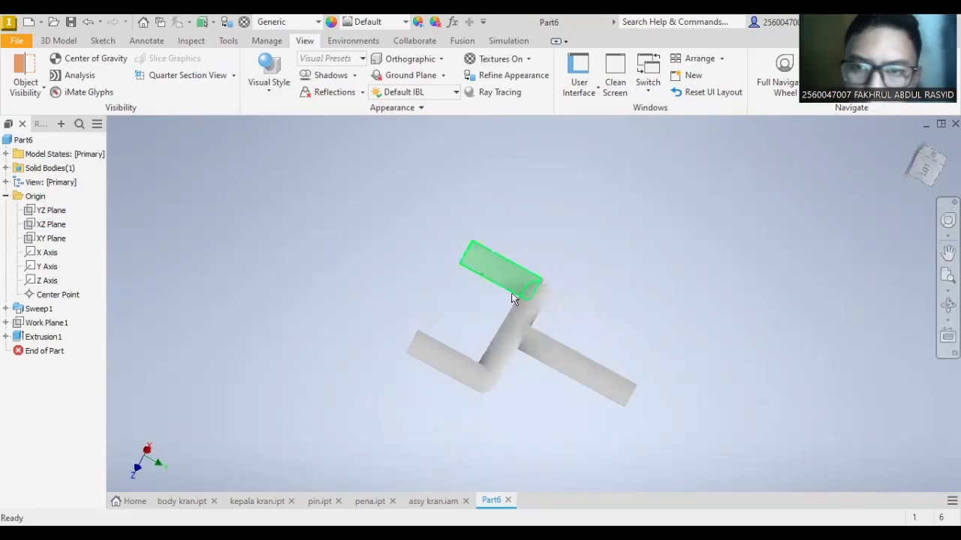
pyautogui.scroll(-5, 468, 294)
pyautogui.scroll(1, 635, 298)
pyautogui.moveTo(637, 300); pyautogui.dragTo(654, 220, button='middle')
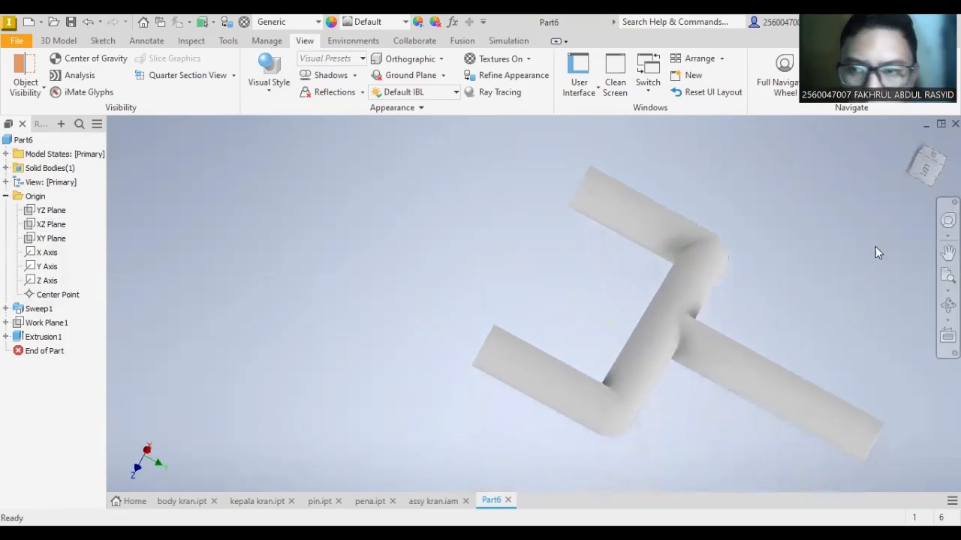
# - Turn the model so the open leg ends face the view and set the visual style to Shaded with Edges
pyautogui.click(947, 305)
pyautogui.moveTo(538, 337); pyautogui.dragTo(647, 409)
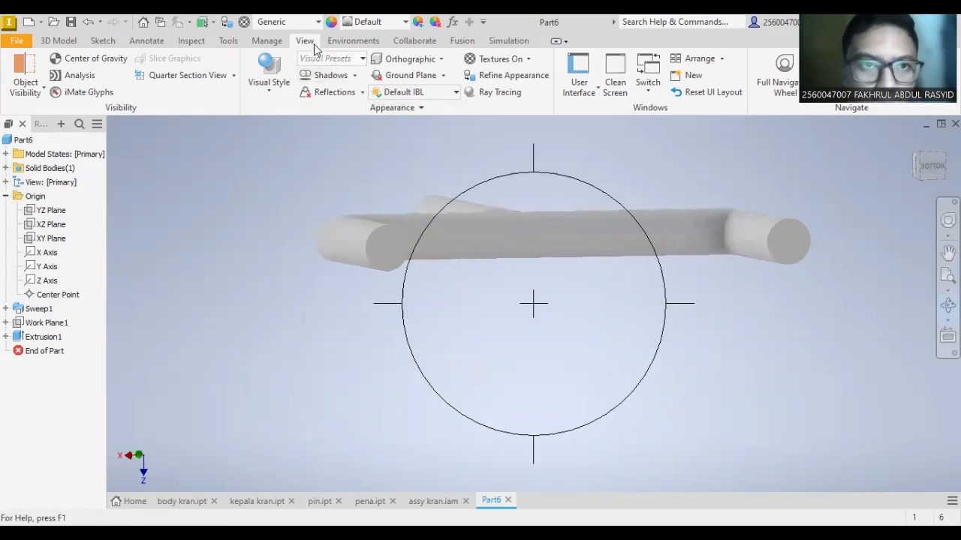
pyautogui.click(270, 79)
pyautogui.click(288, 172)
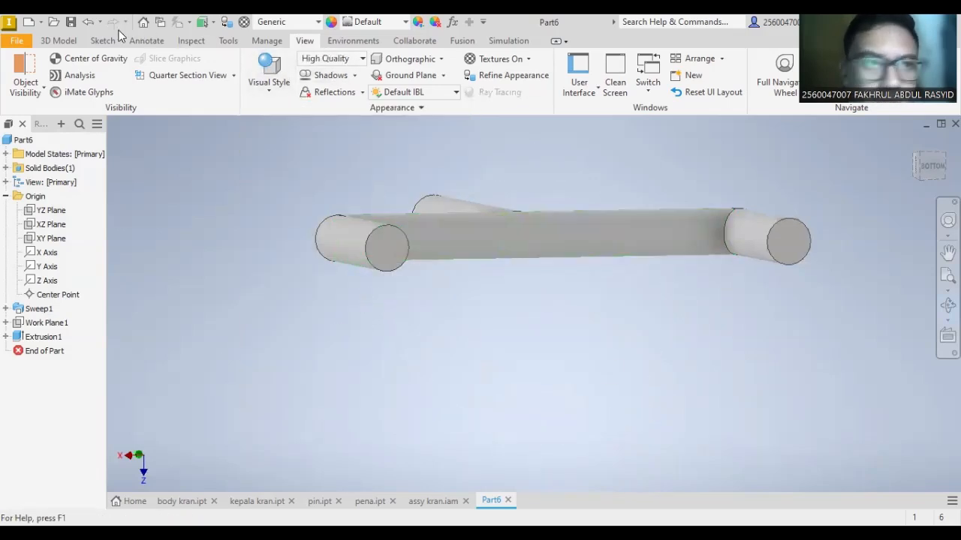
# - Shell the handle body to a 2 mm wall thickness, removing the round end face of one leg
pyautogui.click(58, 40)
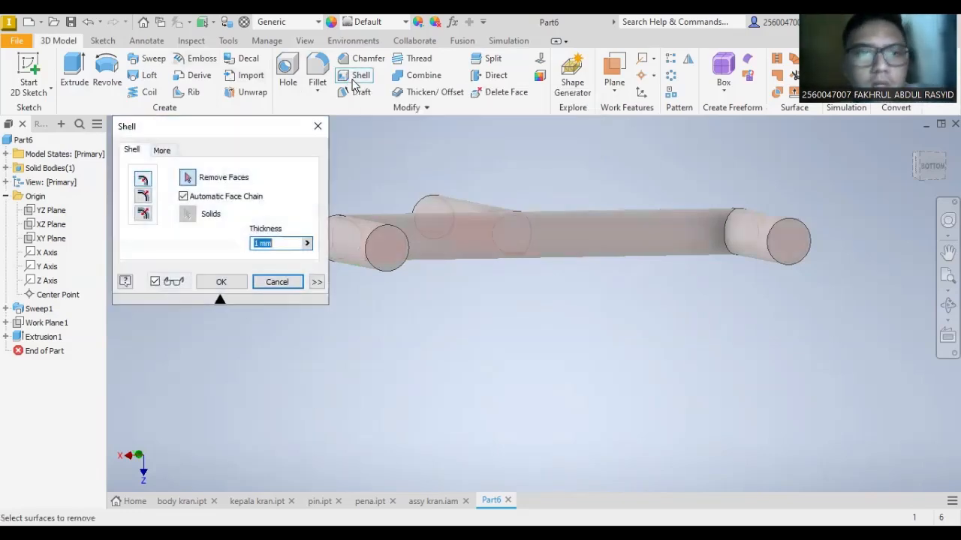
pyautogui.click(389, 247)
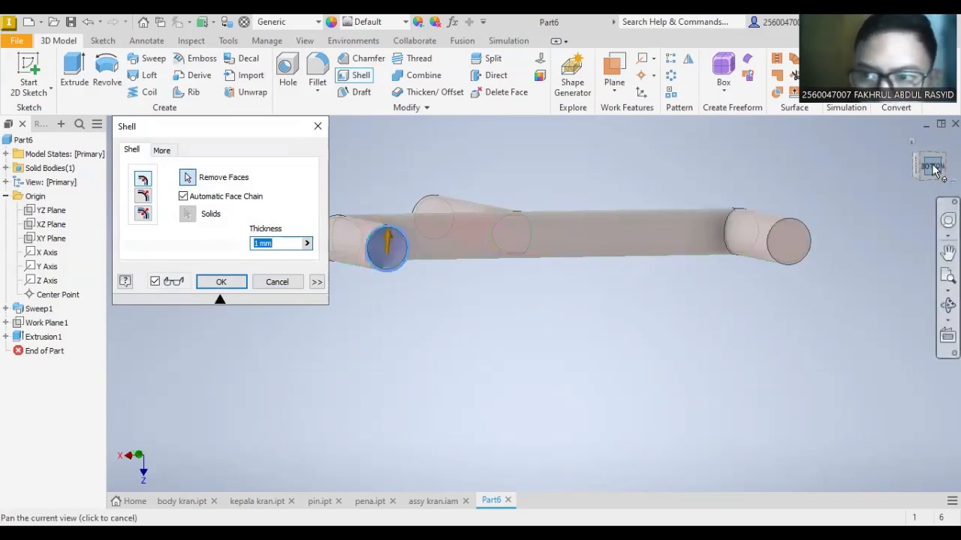
pyautogui.moveTo(931, 167); pyautogui.dragTo(933, 199)
pyautogui.scroll(-3, 498, 298)
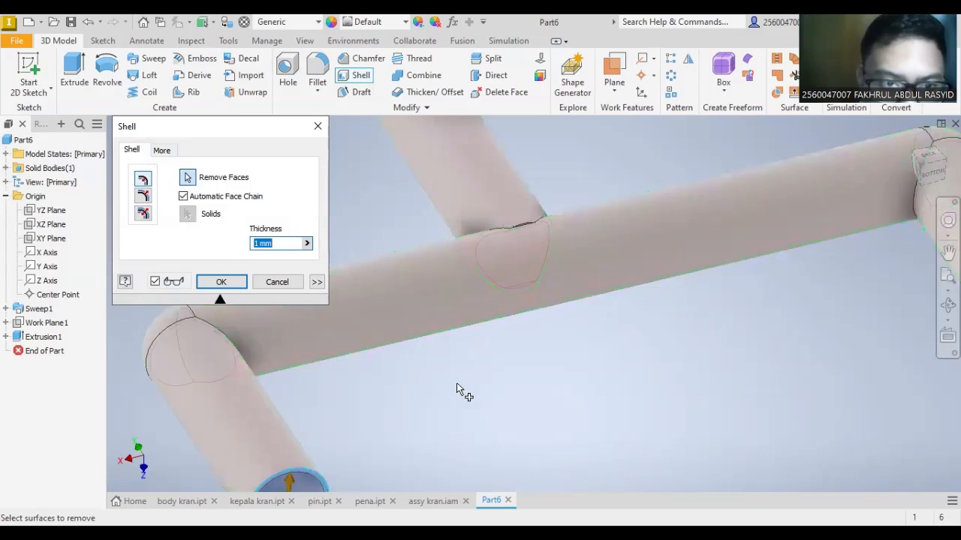
pyautogui.moveTo(458, 385); pyautogui.dragTo(544, 243, button='middle')
pyautogui.click(282, 244)
pyautogui.write('2')
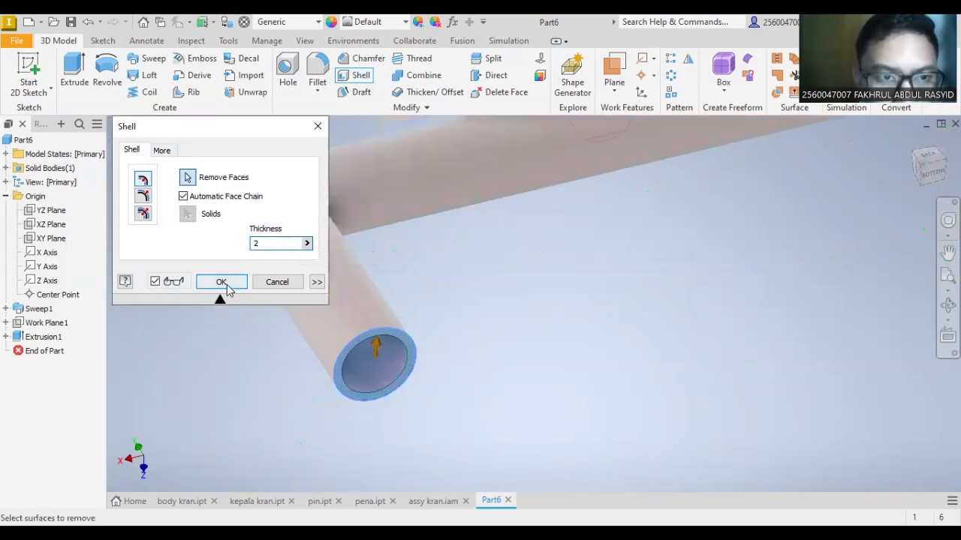
pyautogui.click(221, 283)
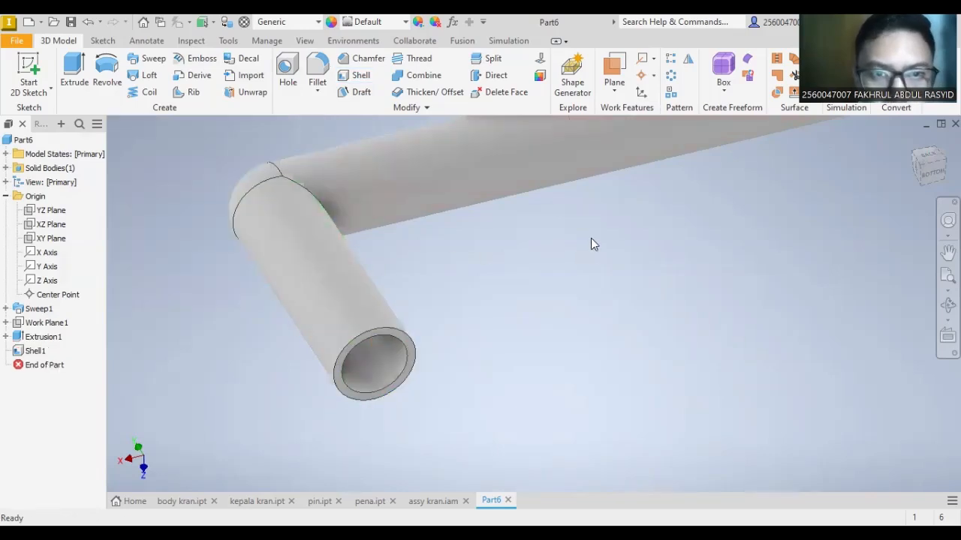
# - Set the visual style to Wireframe to show the inner walls of the shelled handle
pyautogui.moveTo(590, 238); pyautogui.dragTo(581, 330, button='middle')
pyautogui.scroll(-3, 581, 330)
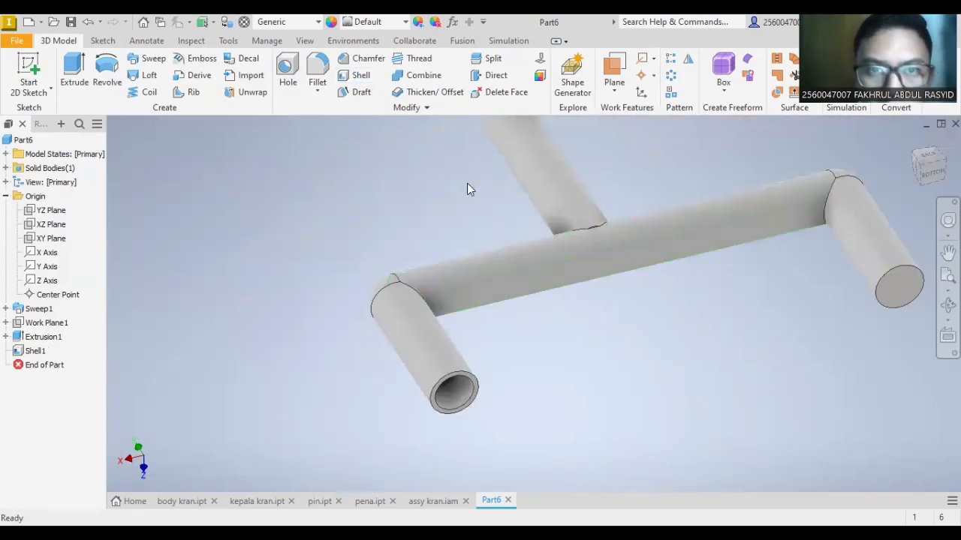
pyautogui.click(302, 42)
pyautogui.click(269, 84)
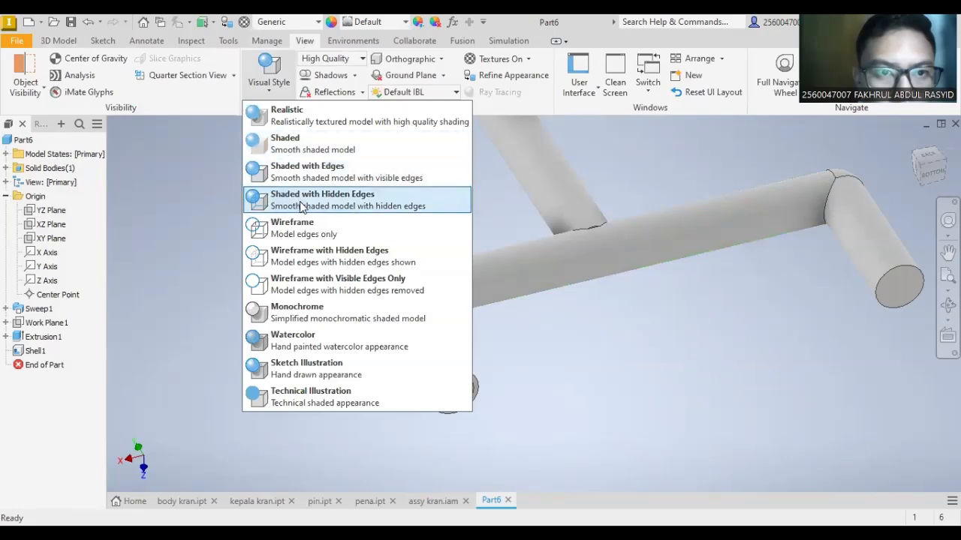
pyautogui.click(307, 223)
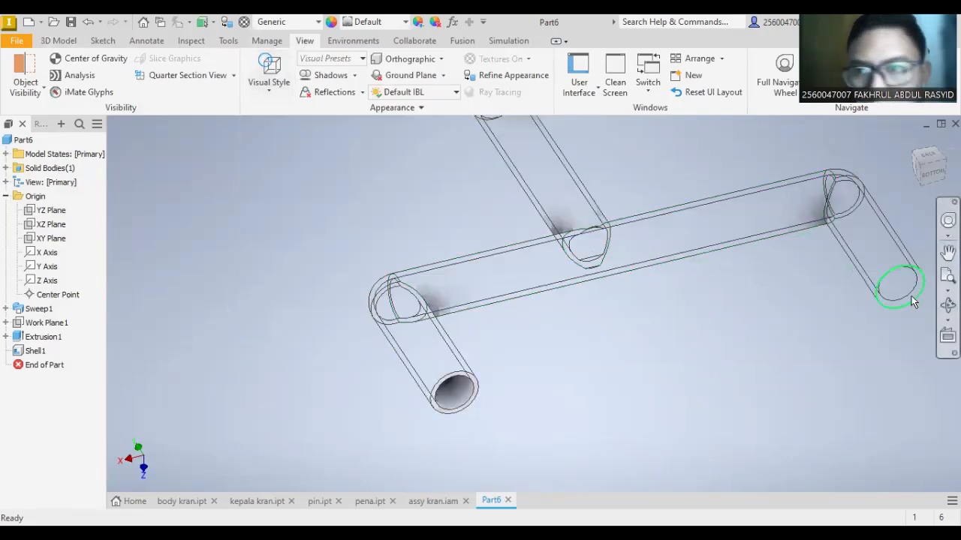
# - Examine the inner edges of the legs, crossbar and stem, and return the visual style to Shaded with Edges
pyautogui.scroll(2, 905, 284)
pyautogui.scroll(-3, 336, 198)
pyautogui.scroll(2, 445, 194)
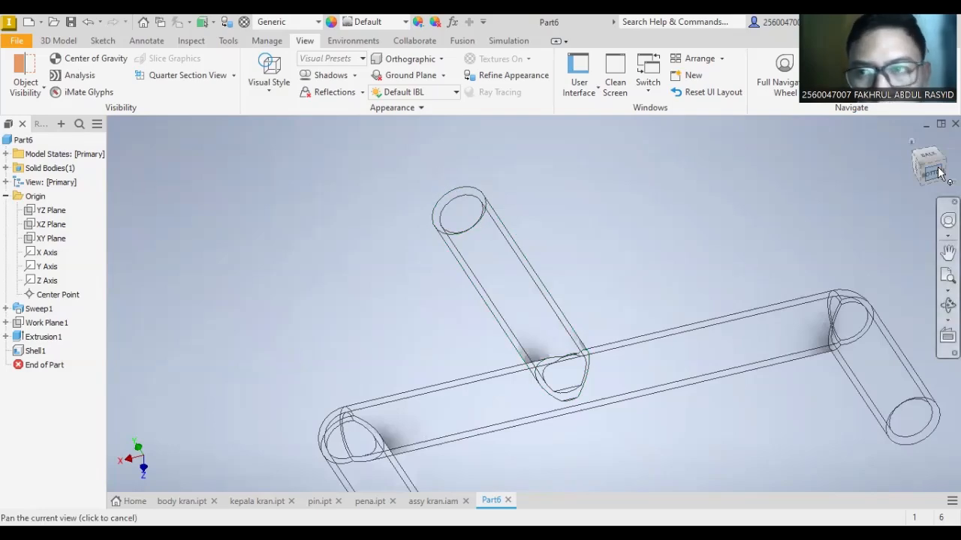
pyautogui.moveTo(932, 174); pyautogui.dragTo(921, 171)
pyautogui.keyDown('shift'); pyautogui.moveTo(572, 343); pyautogui.dragTo(344, 133, button='middle'); pyautogui.keyUp('shift')
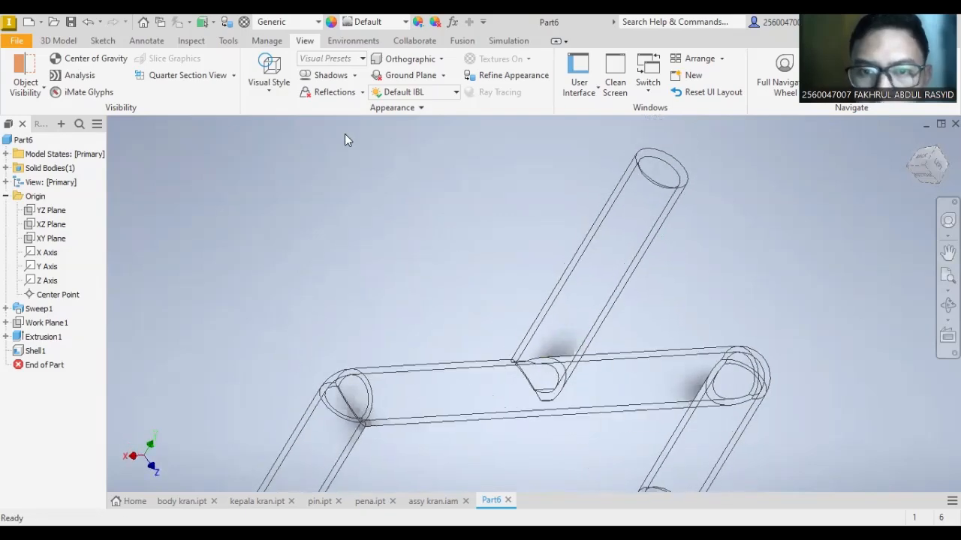
pyautogui.click(281, 81)
pyautogui.click(302, 185)
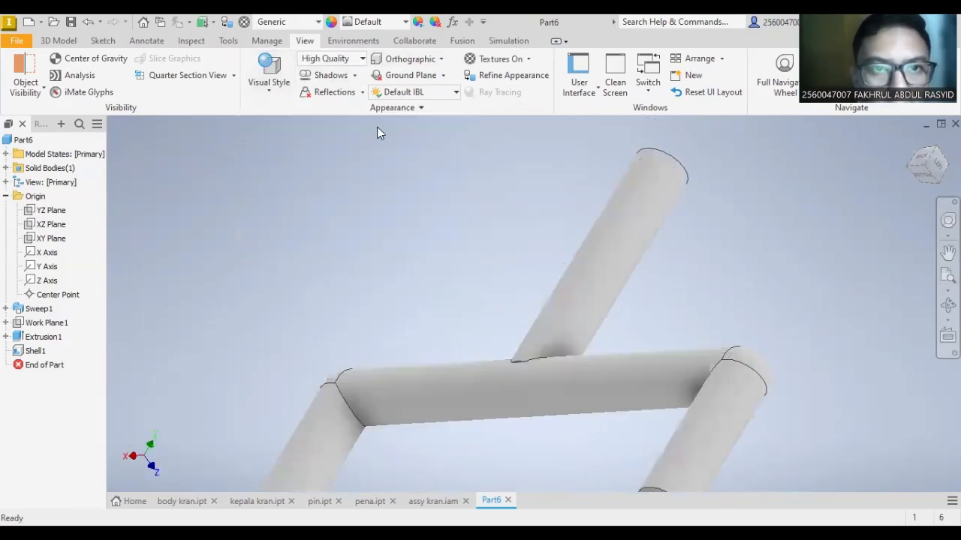
# - Save the part as simulasi cfd in the TUGAS BESAR UAS folder
pyautogui.click(71, 22)
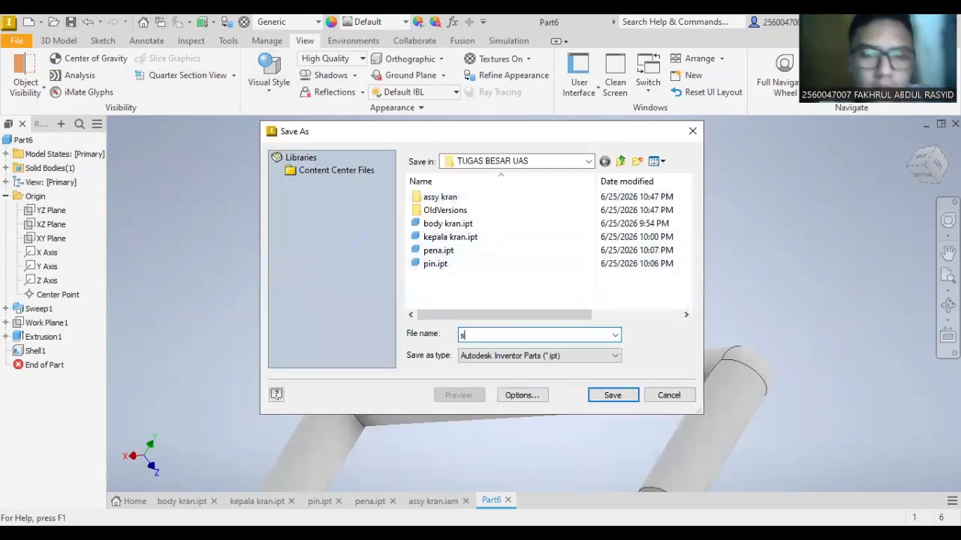
pyautogui.write('cfd')
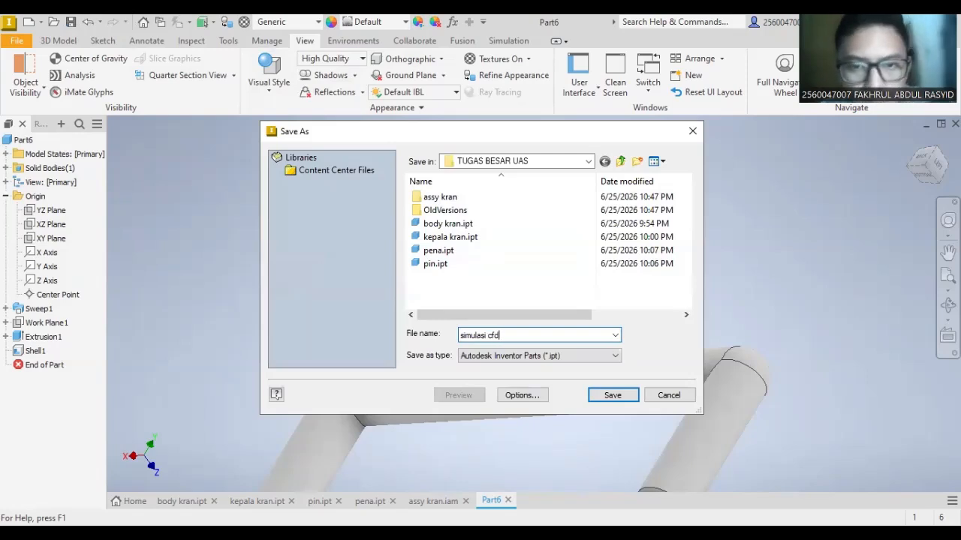
pyautogui.press('Return')
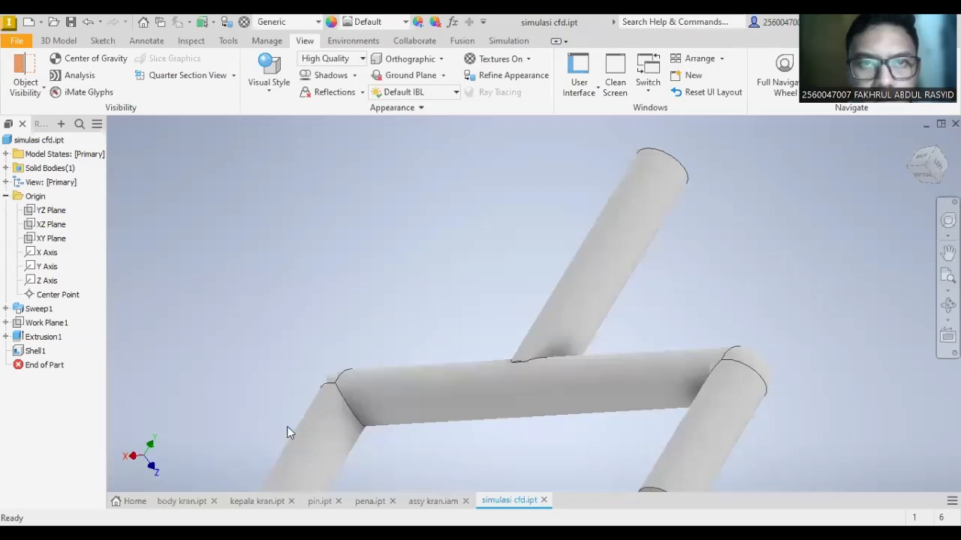
pyautogui.scroll(-3, 533, 216)
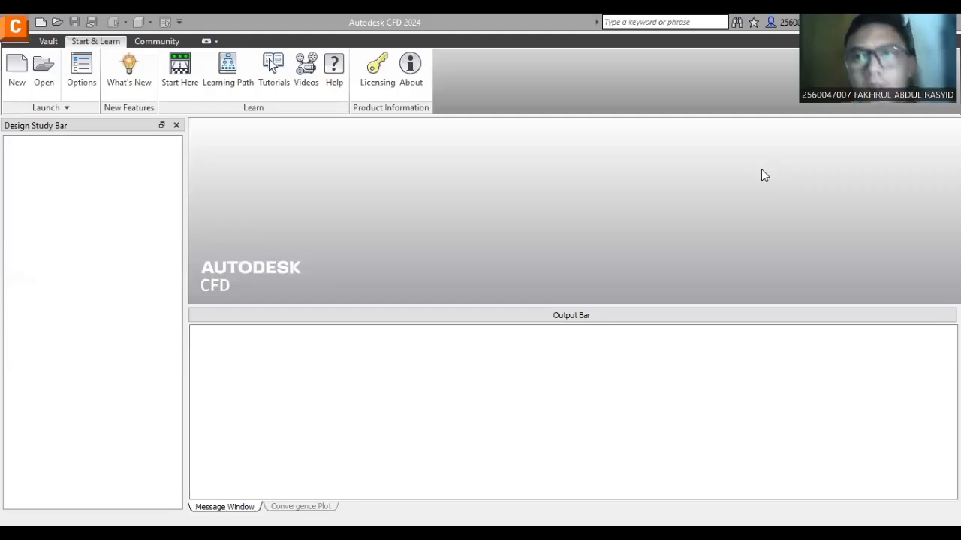
pyautogui.click(43, 64)
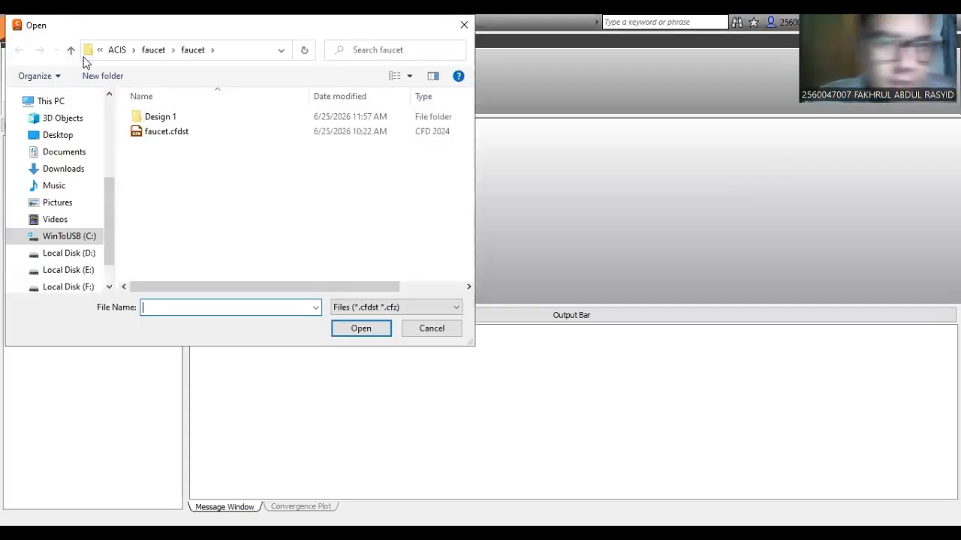
pyautogui.scroll(-2, 62, 243)
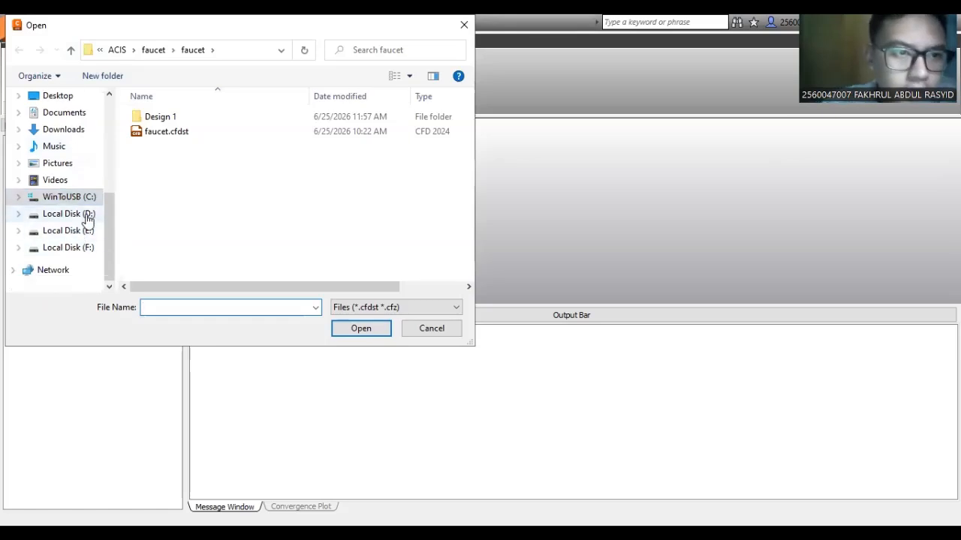
pyautogui.scroll(3, 80, 184)
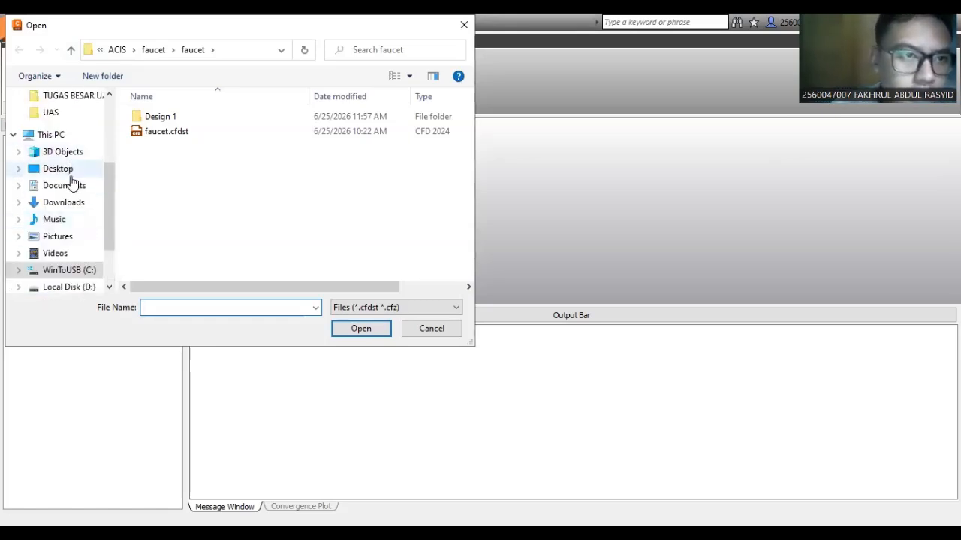
pyautogui.click(66, 170)
pyautogui.scroll(-1, 241, 210)
pyautogui.scroll(1, 336, 218)
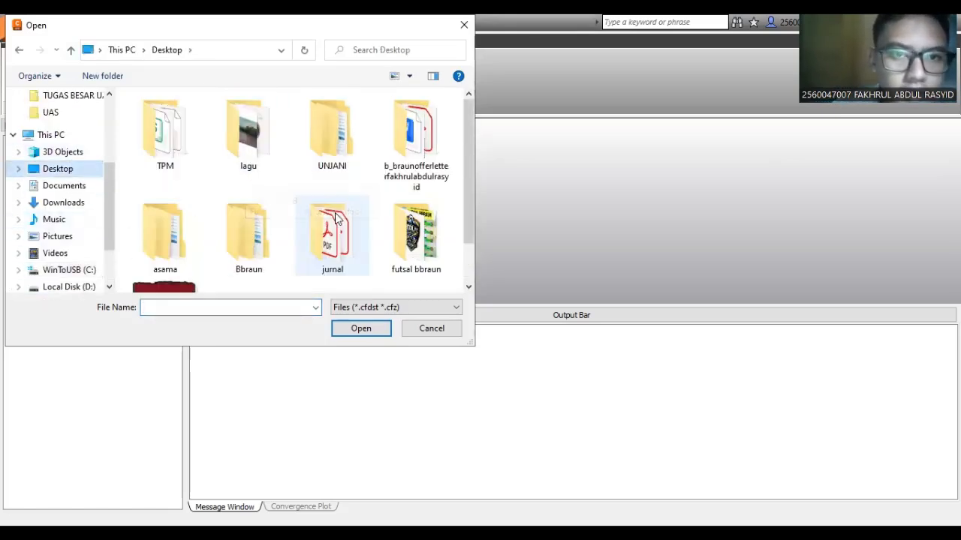
pyautogui.click(431, 330)
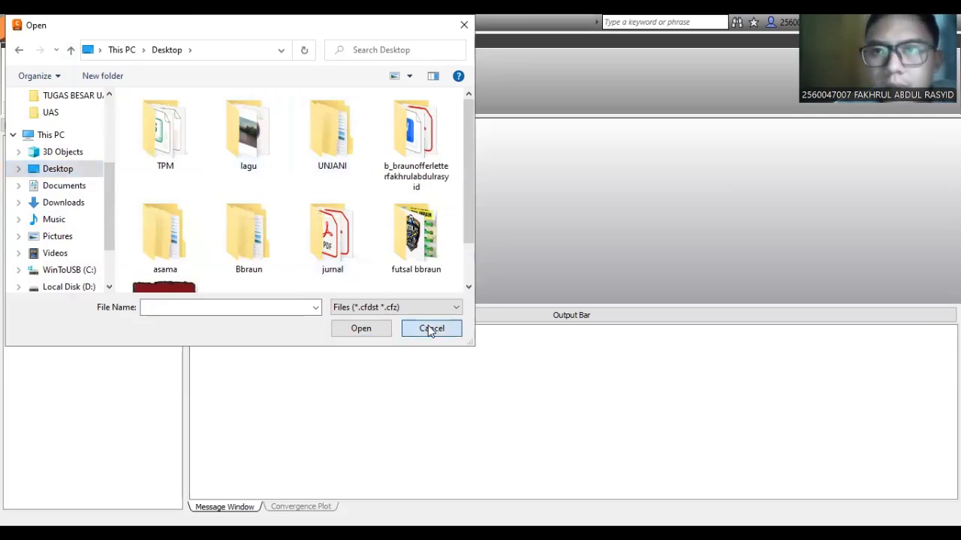
pyautogui.click(431, 331)
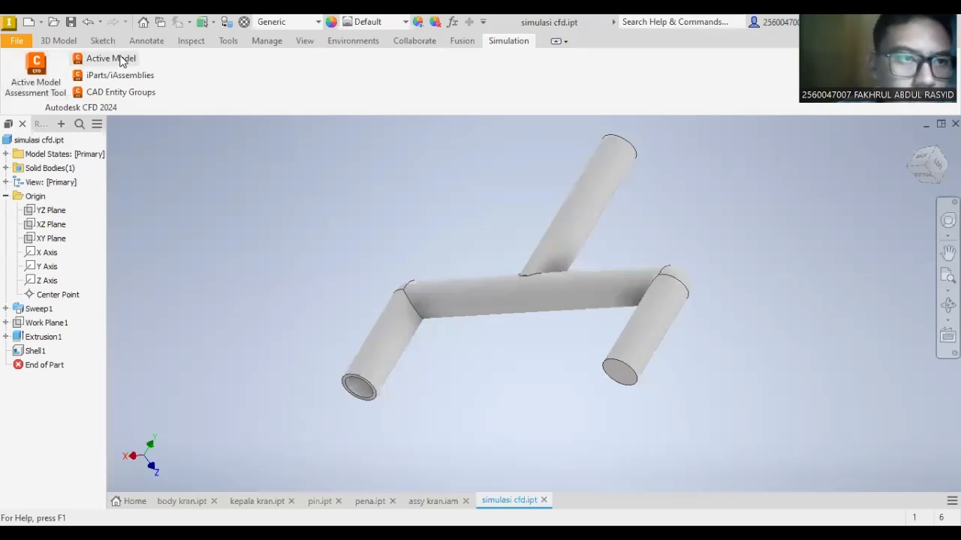
# - Switch to Inventor and launch the active model into Autodesk CFD 2024
pyautogui.click(111, 59)
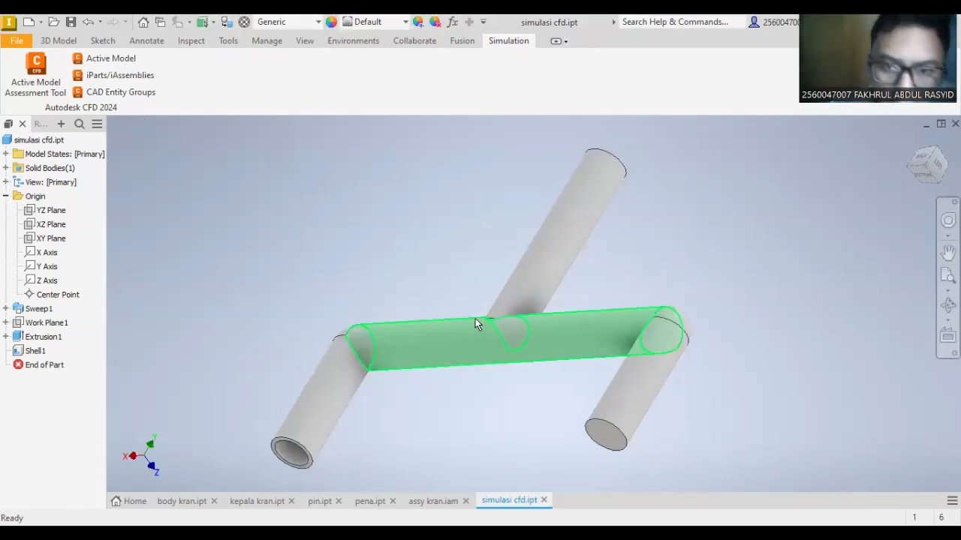
pyautogui.moveTo(475, 318)
pyautogui.mouseDown(button='middle')
pyautogui.moveTo(525, 203)
pyautogui.moveTo(590, 191)
pyautogui.mouseUp(button='middle')
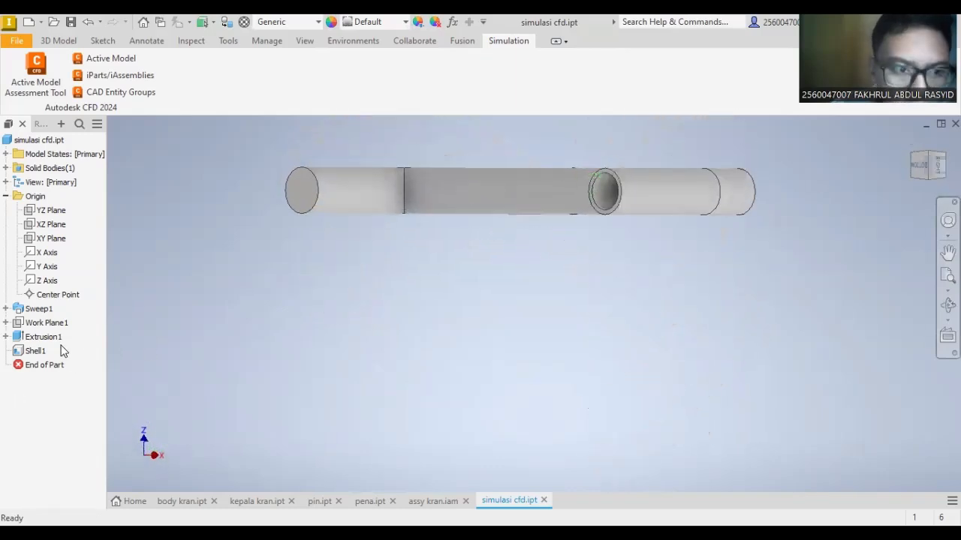
# - Open the Shell1 feature for editing and view both leg ends with the shell preview
pyautogui.click(35, 350)
pyautogui.moveTo(915, 156)
pyautogui.mouseDown()
pyautogui.moveTo(936, 184)
pyautogui.moveTo(912, 184)
pyautogui.mouseUp()
pyautogui.keyDown('shift'); pyautogui.moveTo(589, 192); pyautogui.dragTo(589, 191, button='middle'); pyautogui.keyUp('shift')
pyautogui.click(361, 288)
pyautogui.click(63, 41)
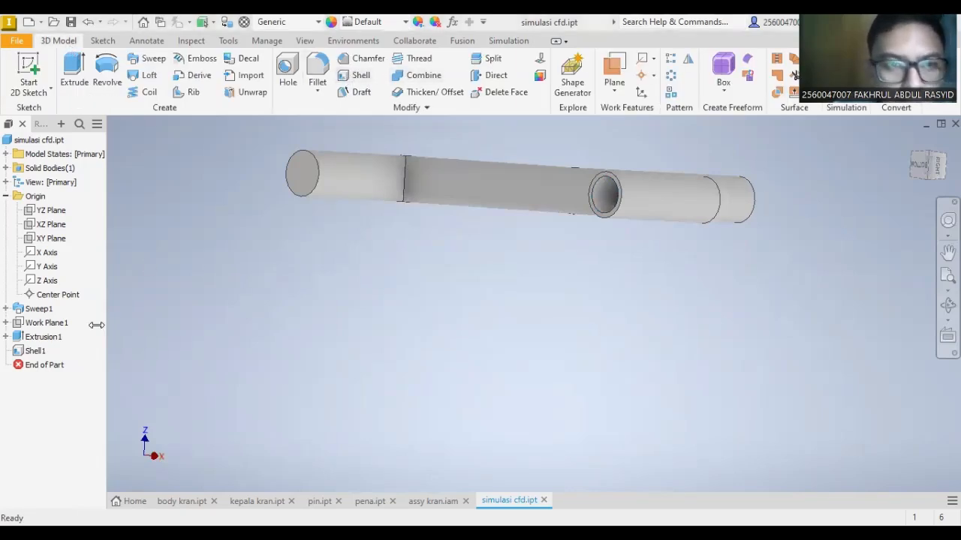
pyautogui.rightClick(35, 349)
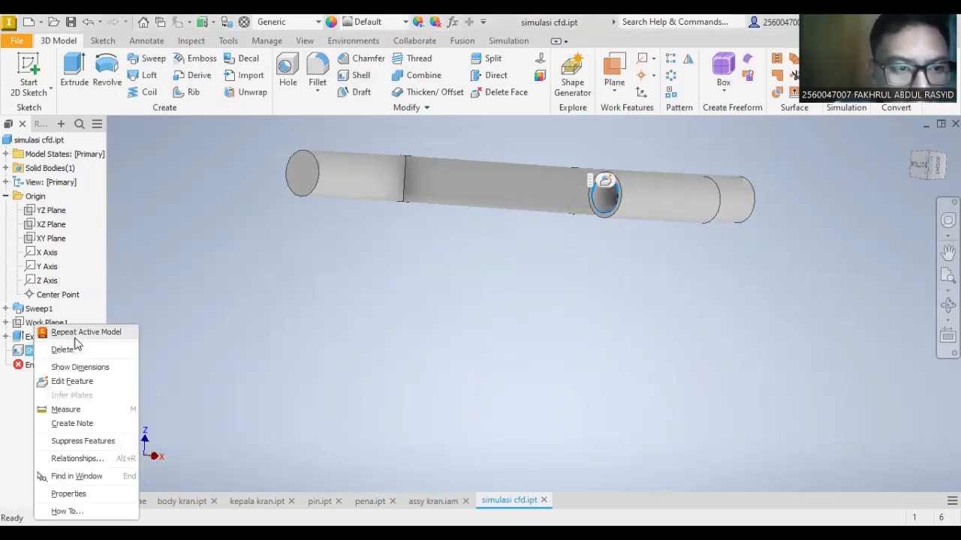
pyautogui.click(78, 382)
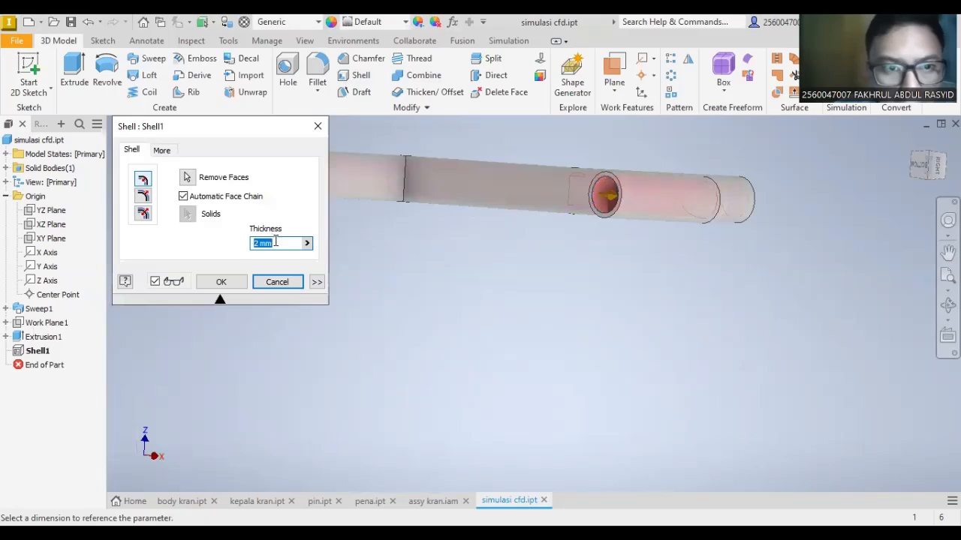
pyautogui.click(915, 177)
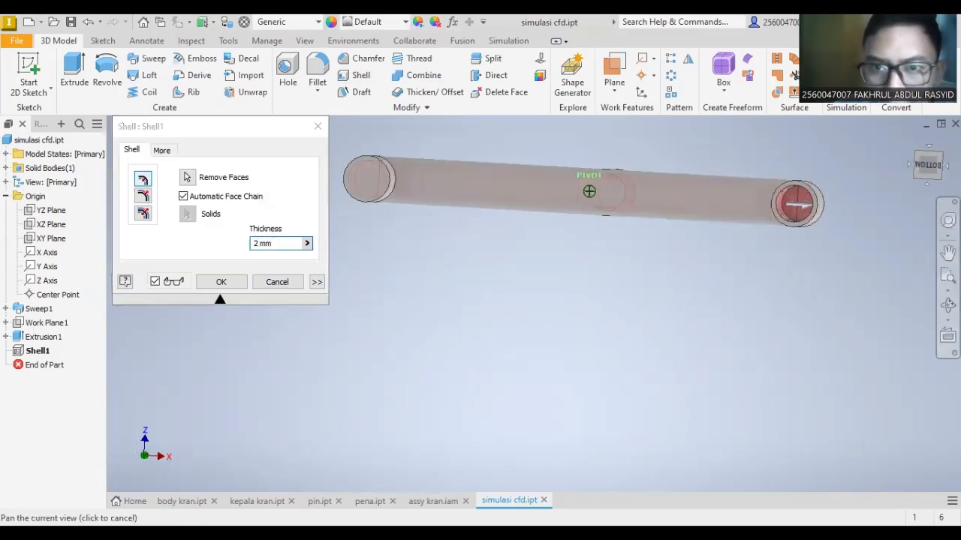
pyautogui.click(254, 241)
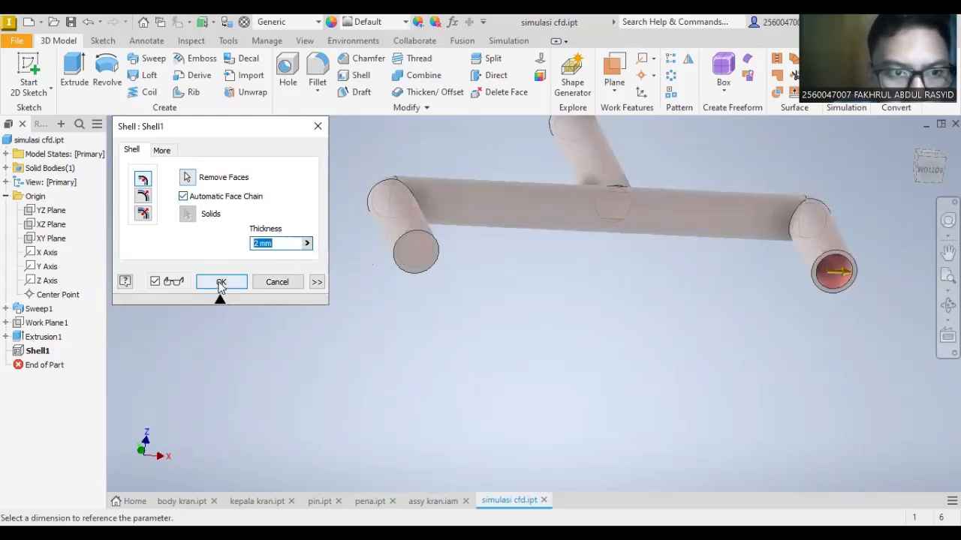
# - Try the outside and both-sides shell directions, restore the inside direction, and check the shell's approximation options
pyautogui.click(140, 199)
pyautogui.click(142, 213)
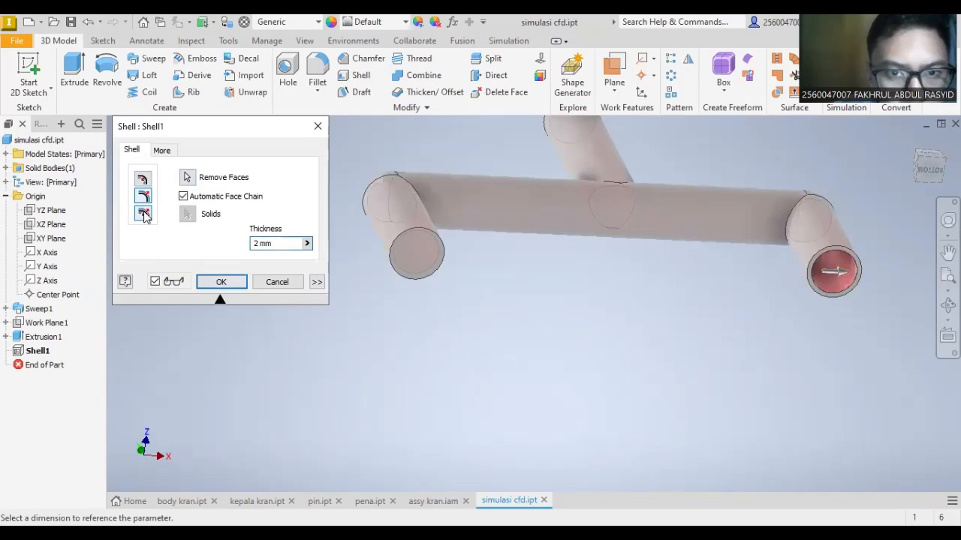
pyautogui.click(148, 181)
pyautogui.click(162, 150)
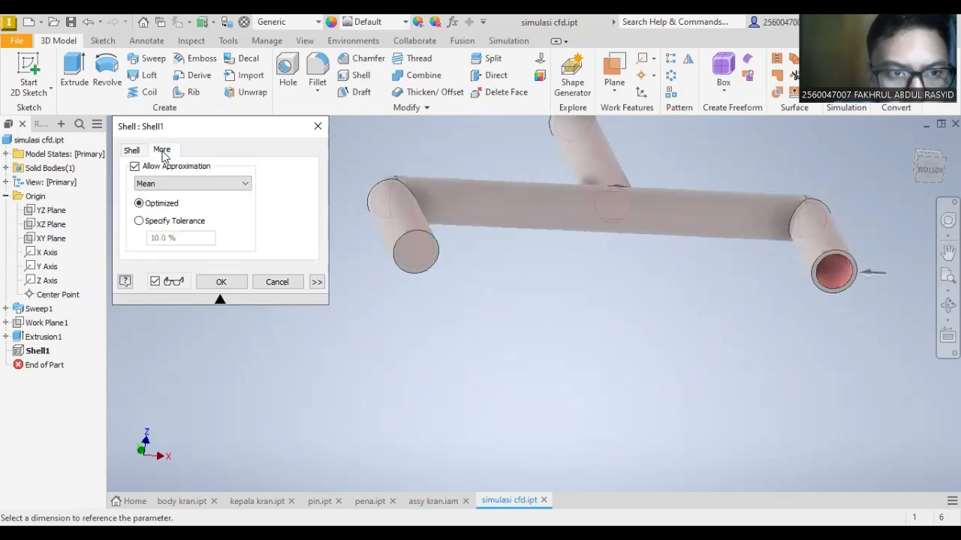
pyautogui.click(131, 149)
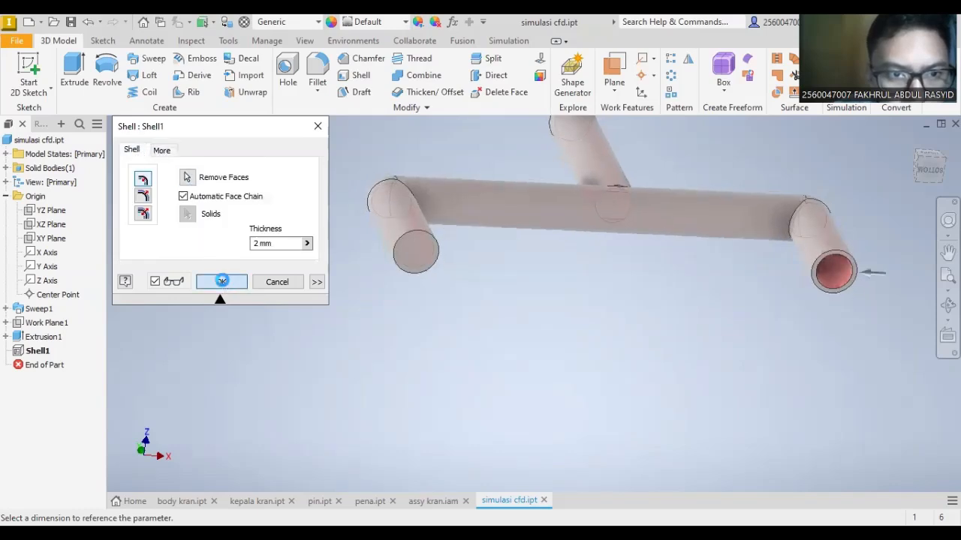
pyautogui.click(221, 281)
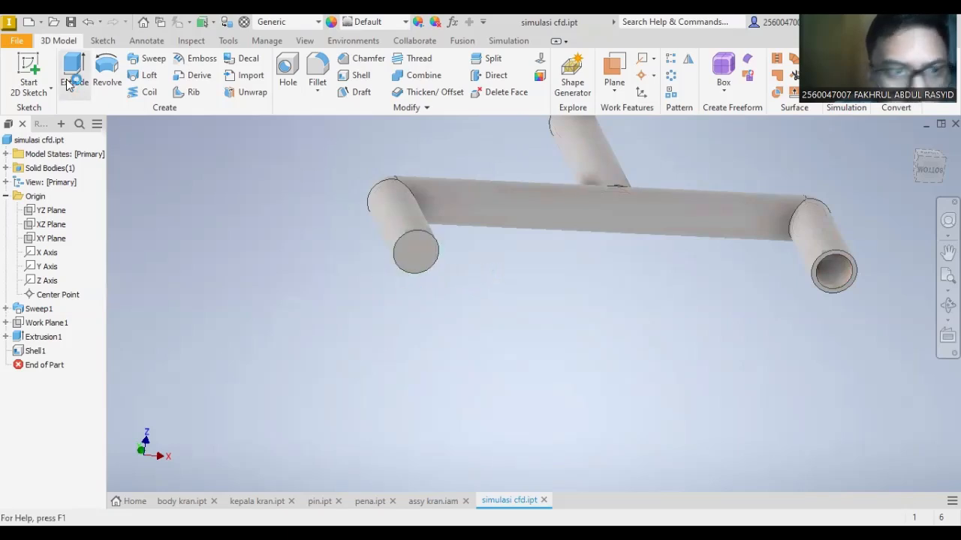
# - Try to add a second 2 mm shell that removes the end face of the closed leg
pyautogui.click(355, 75)
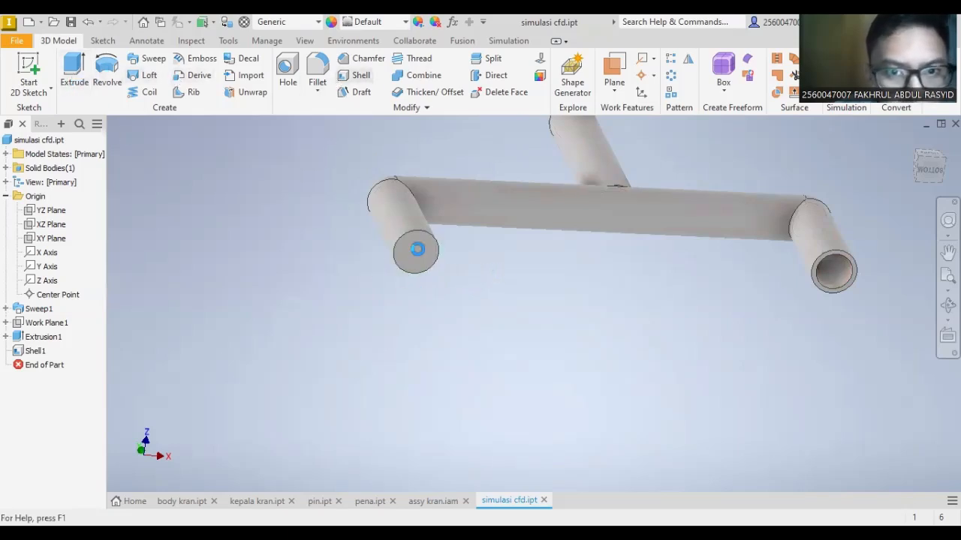
pyautogui.click(417, 247)
pyautogui.click(408, 260)
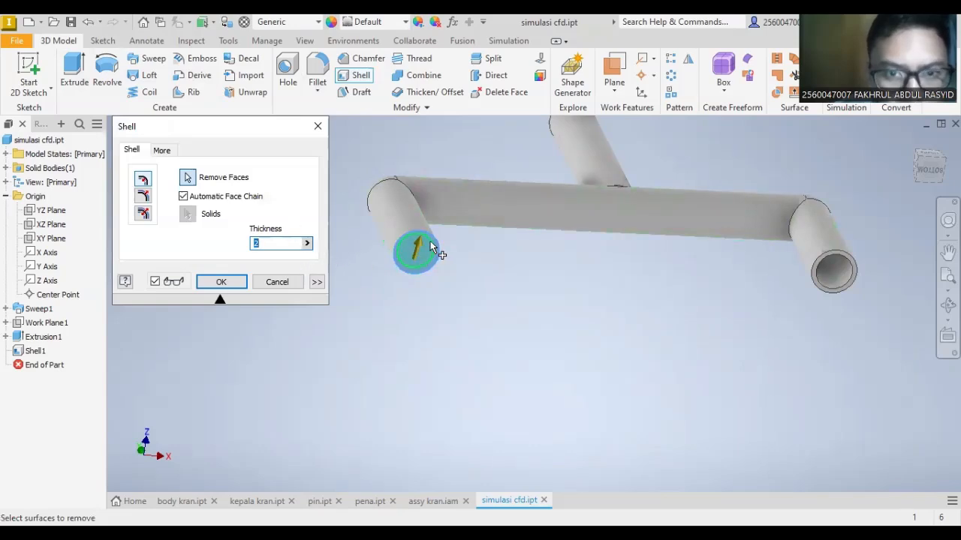
pyautogui.scroll(3, 416, 172)
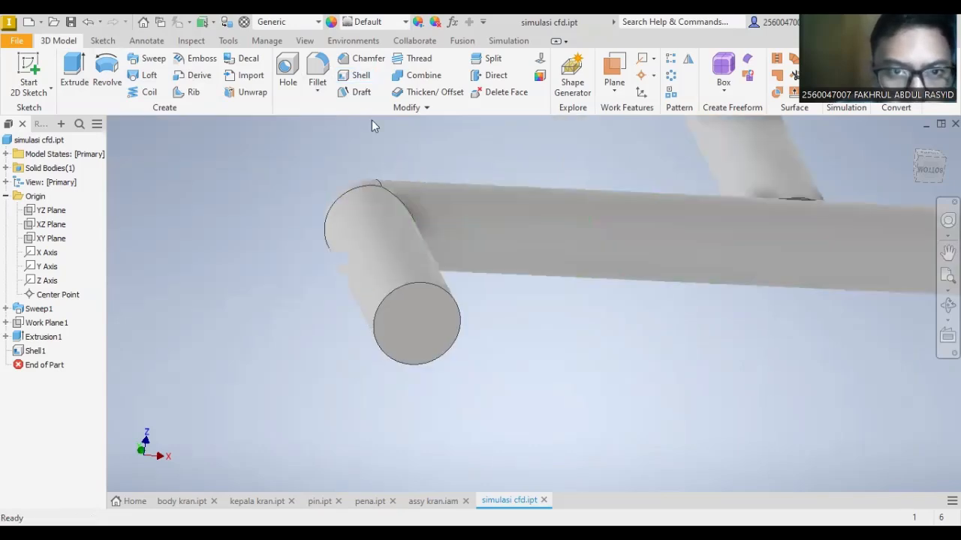
# - Shell the closed leg with a 2 mm wall, removing its circular end face
pyautogui.click(361, 75)
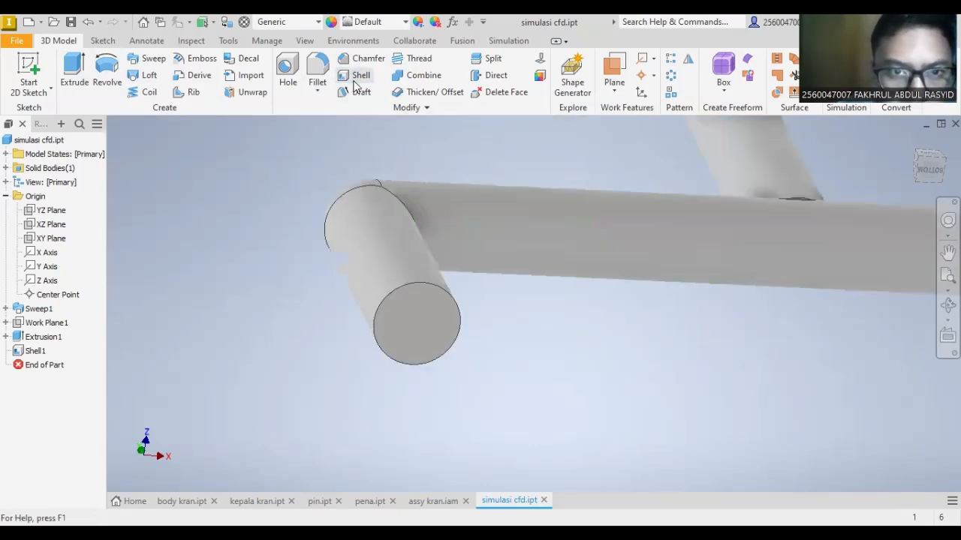
pyautogui.click(449, 298)
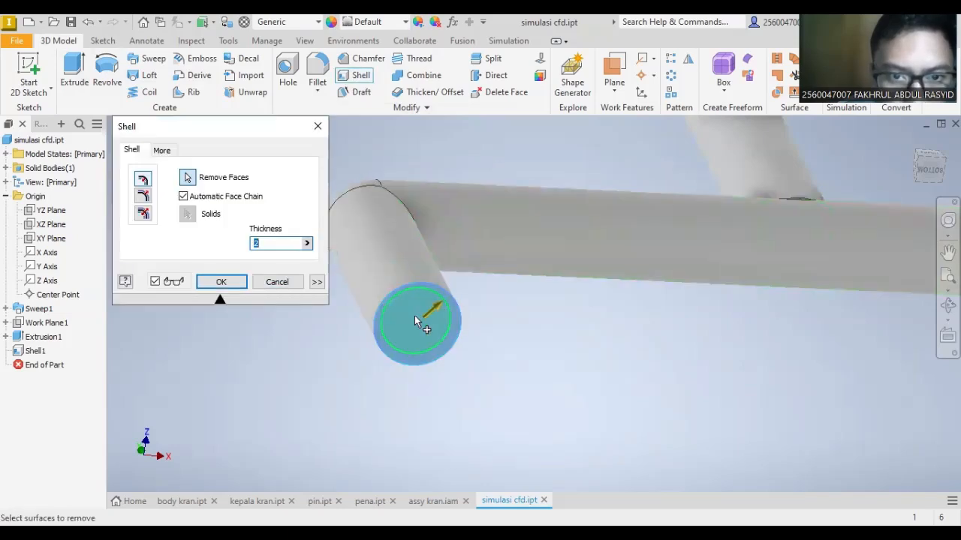
pyautogui.click(227, 282)
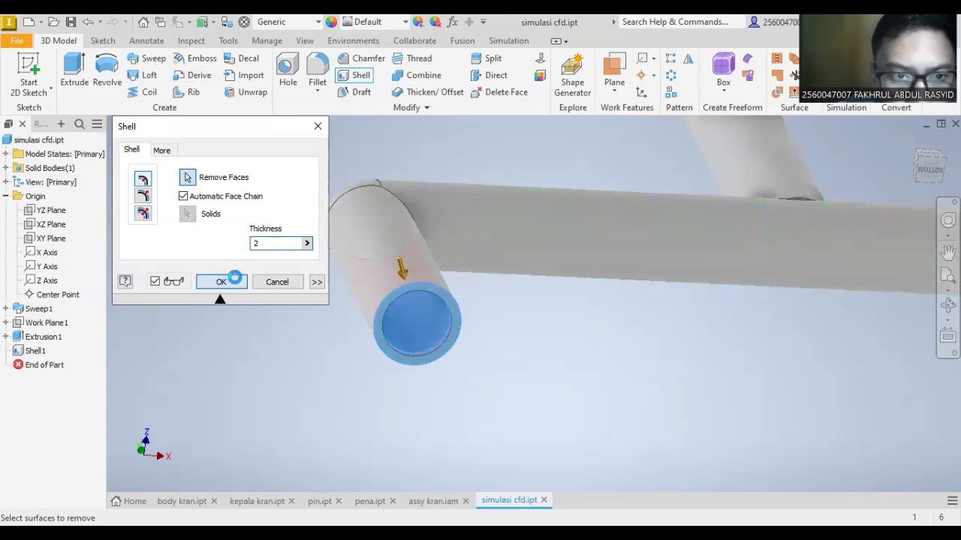
pyautogui.scroll(-3, 726, 268)
pyautogui.moveTo(806, 308); pyautogui.dragTo(476, 296, button='middle')
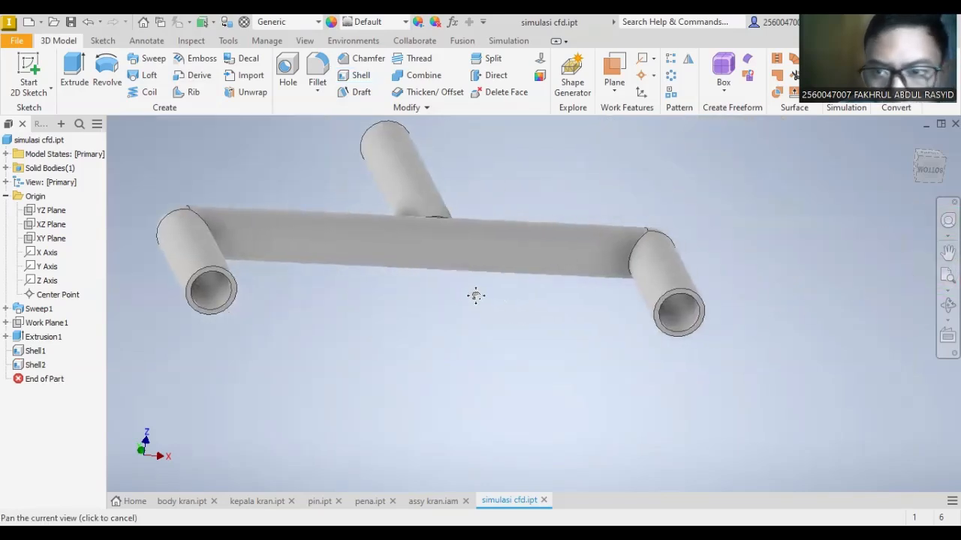
# - Shell the centre stem with a 2 mm wall, removing its free end face
pyautogui.keyDown('shift'); pyautogui.moveTo(405, 220); pyautogui.dragTo(406, 201, button='middle'); pyautogui.keyUp('shift')
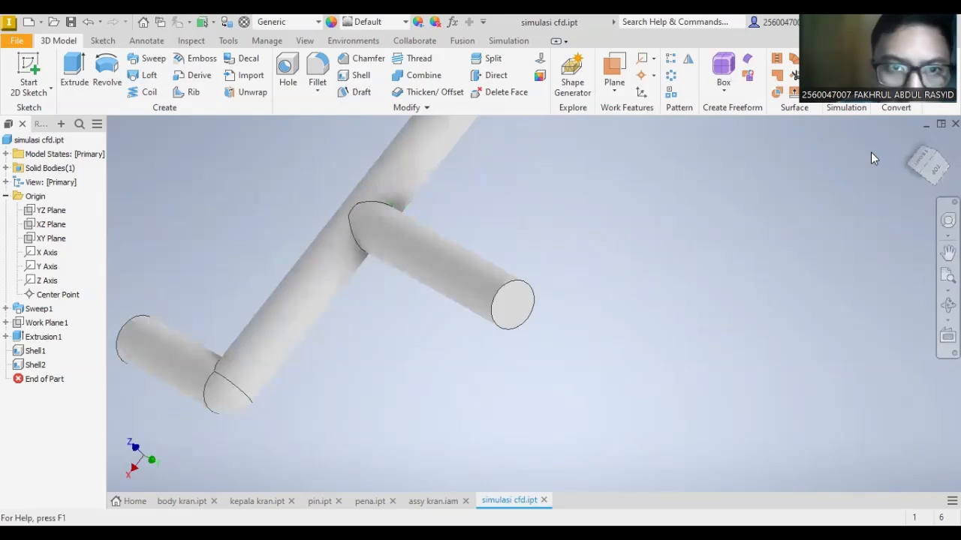
pyautogui.click(369, 75)
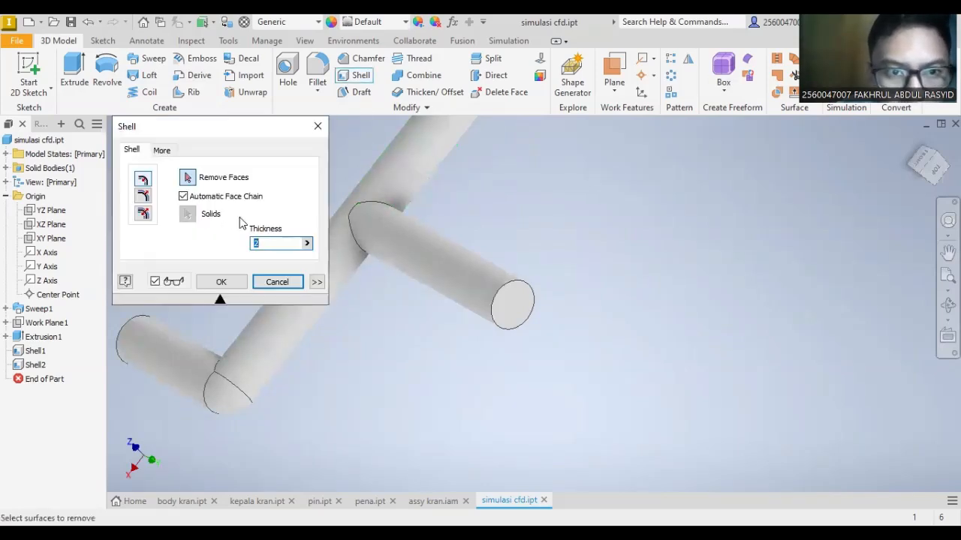
pyautogui.click(511, 317)
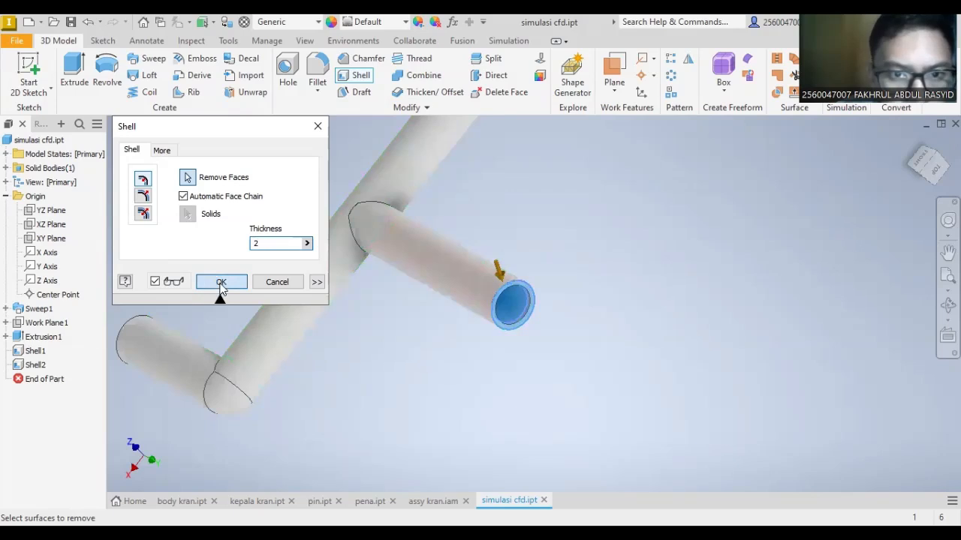
pyautogui.click(221, 283)
pyautogui.press('F2')
pyautogui.moveTo(519, 161); pyautogui.dragTo(661, 201)
# - Display the part in a wireframe visual style to inspect the hollow stem junction, and save the part
pyautogui.click(298, 43)
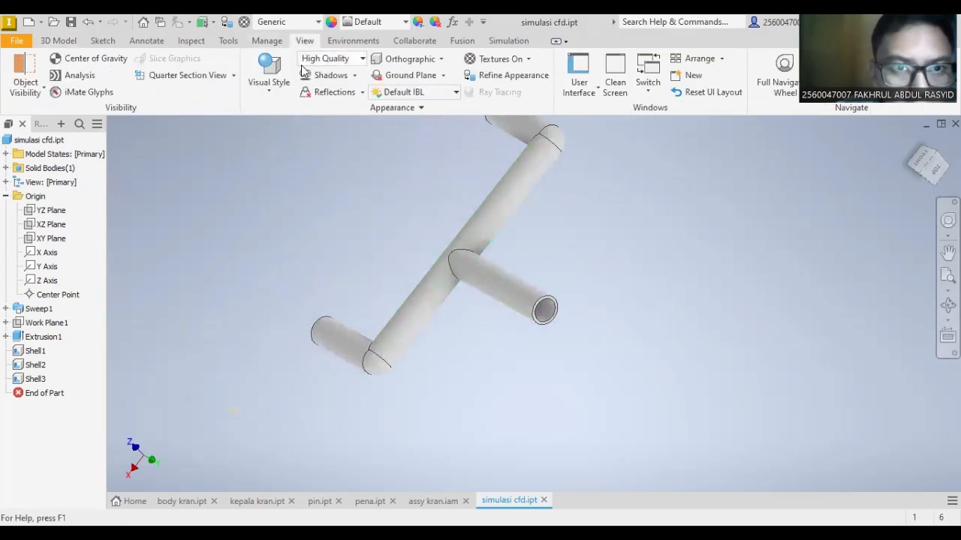
pyautogui.click(268, 79)
pyautogui.click(302, 229)
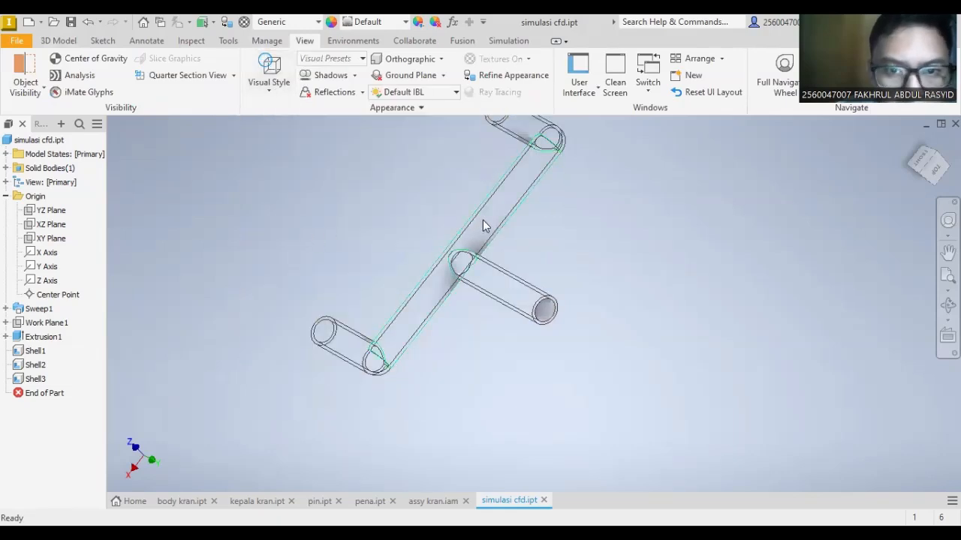
pyautogui.scroll(3, 483, 220)
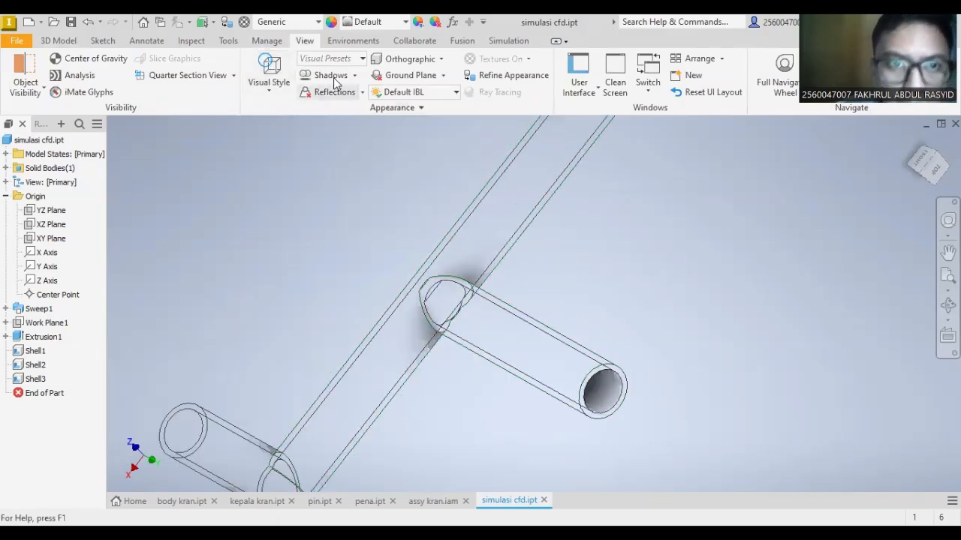
pyautogui.click(287, 84)
pyautogui.click(72, 23)
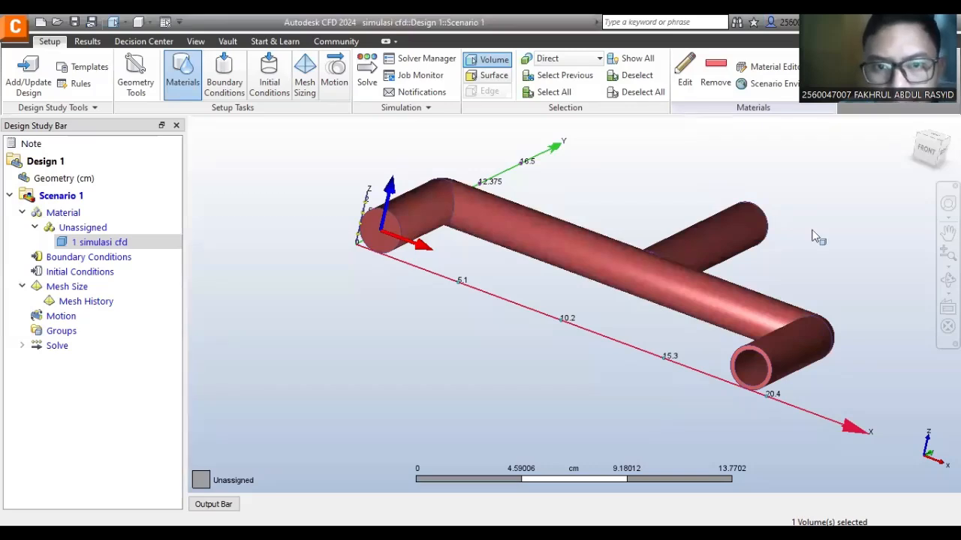
# - Close the outdated CFD study and relaunch the updated active model in Autodesk CFD as simulasi cfd_1
pyautogui.scroll(-1, 743, 191)
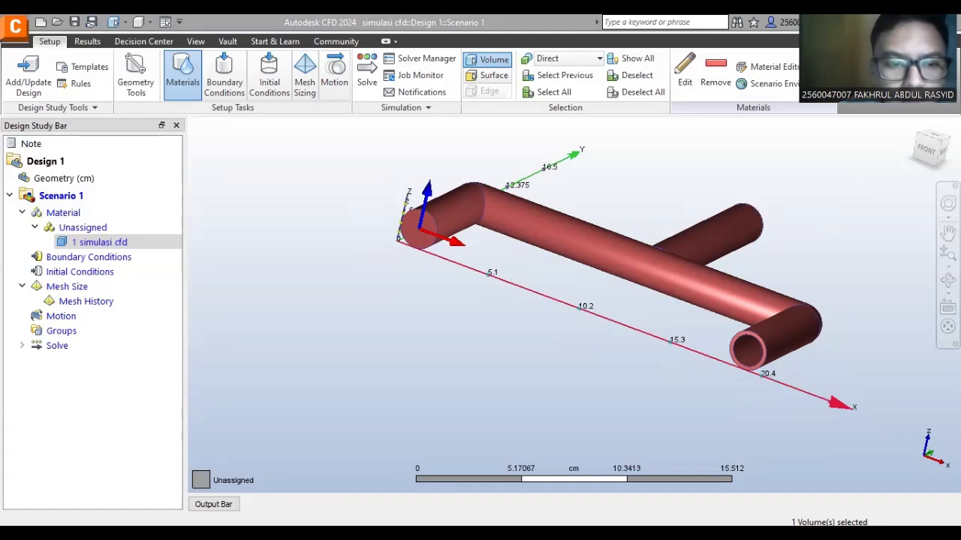
pyautogui.hotkey('alt', 'F4')
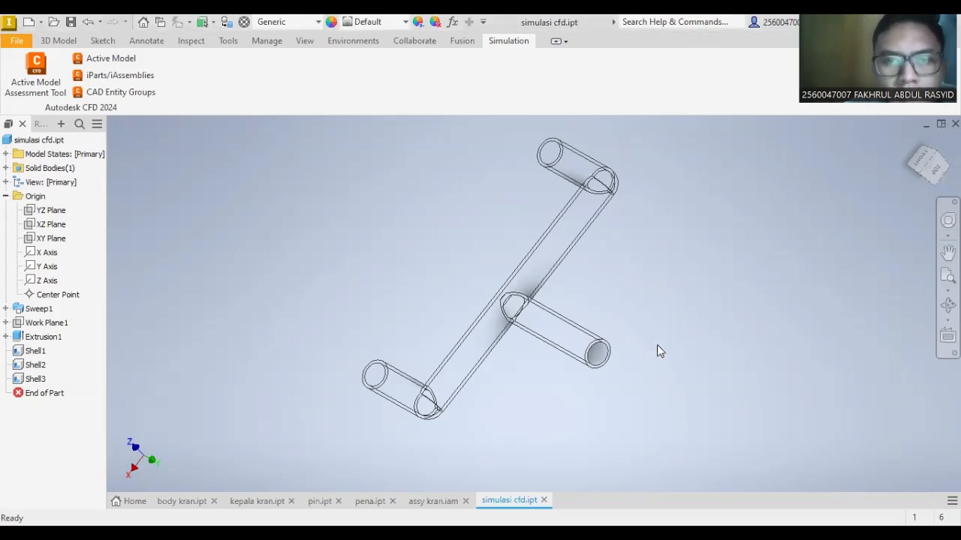
pyautogui.moveTo(657, 347); pyautogui.dragTo(682, 307)
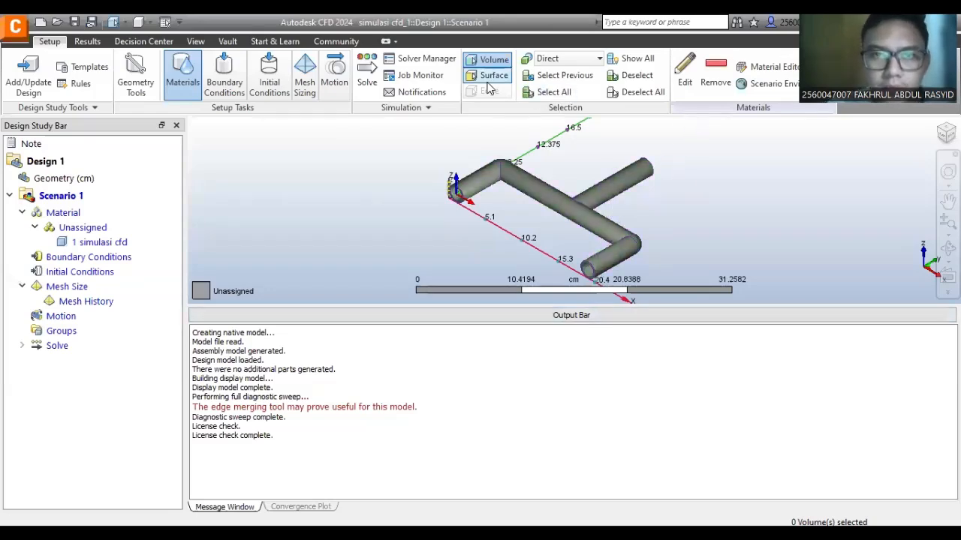
pyautogui.click(603, 315)
pyautogui.scroll(-1, 602, 262)
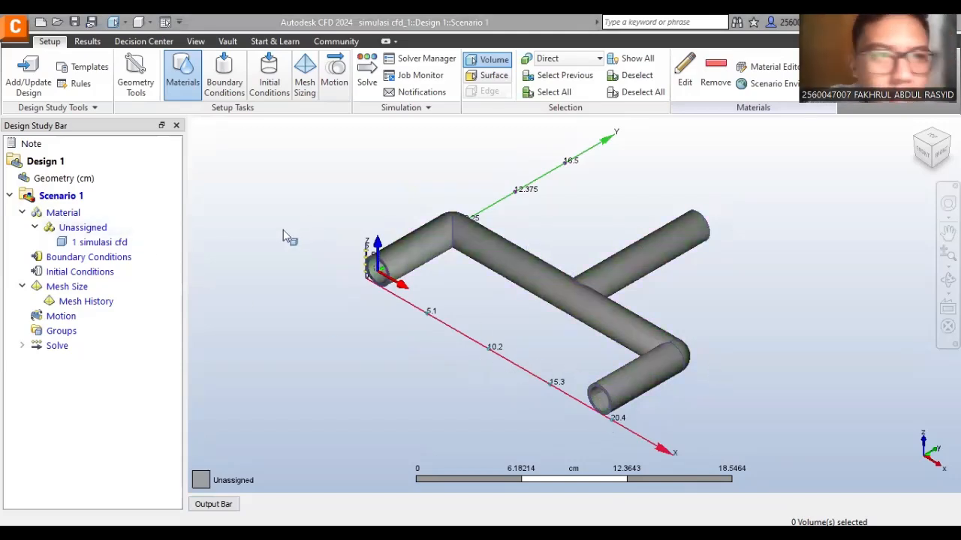
# - Open the material settings for the unassigned handle volume and set the material type to Solid
pyautogui.click(96, 228)
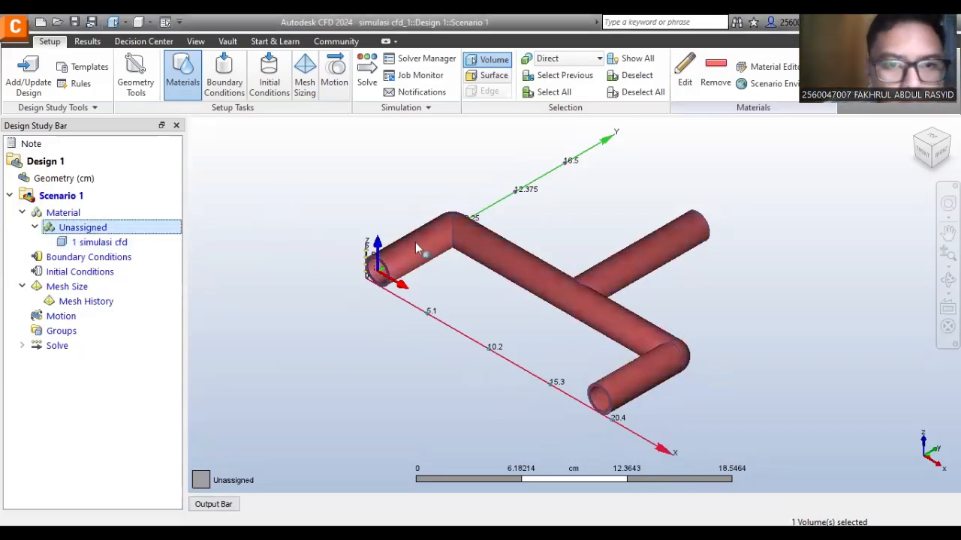
pyautogui.click(460, 233)
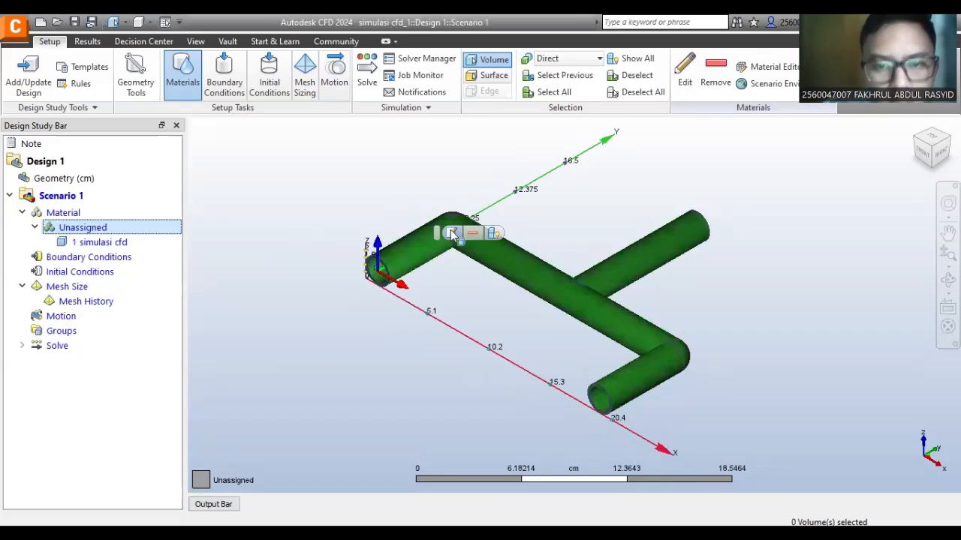
pyautogui.click(614, 241)
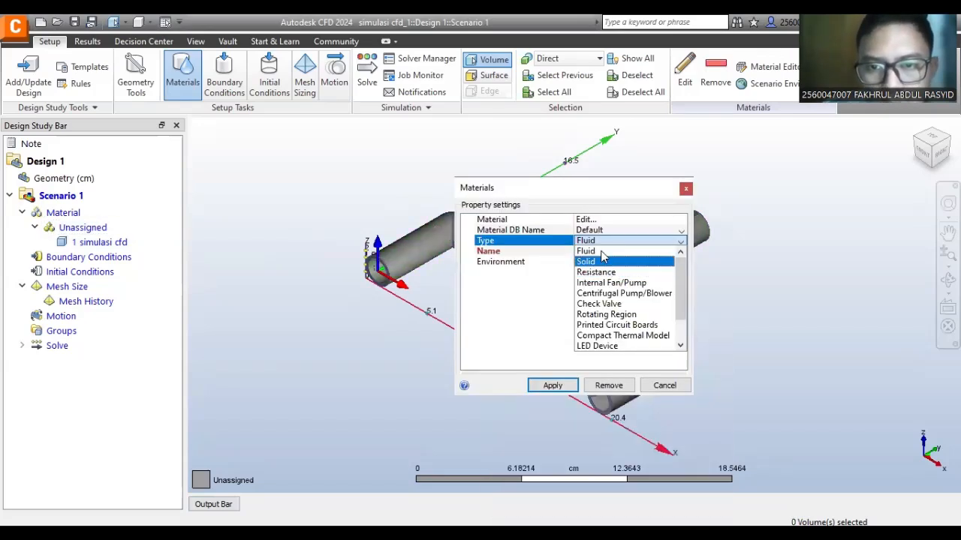
pyautogui.click(611, 262)
# - Look through the available solid materials, choose Copper and apply the material setting
pyautogui.click(625, 252)
pyautogui.scroll(-4, 626, 296)
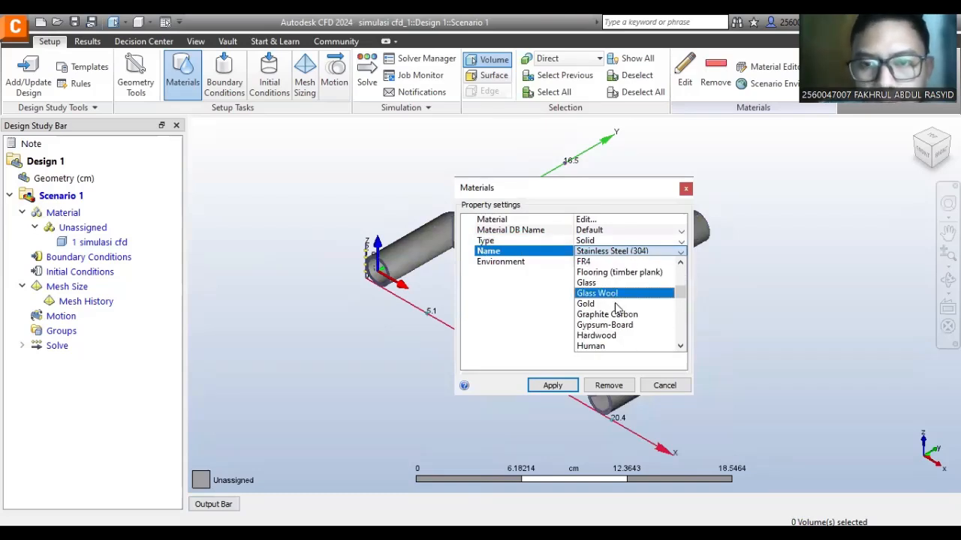
pyautogui.scroll(-2, 617, 326)
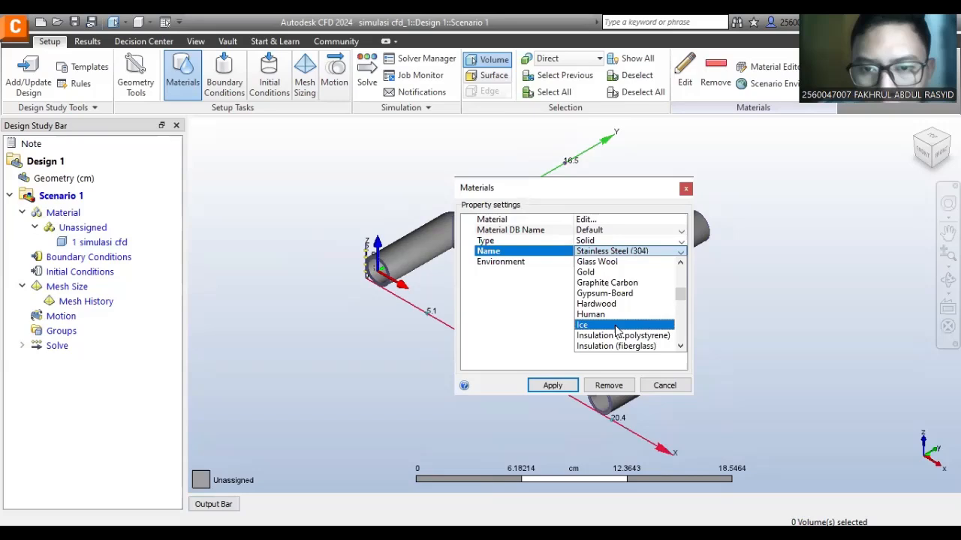
pyautogui.scroll(2, 616, 328)
pyautogui.scroll(7, 616, 323)
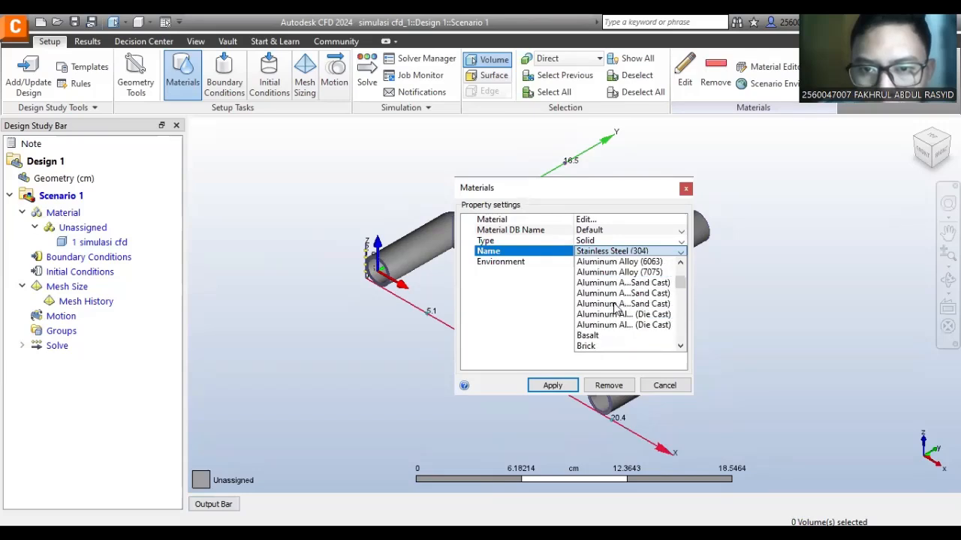
pyautogui.scroll(-3, 615, 300)
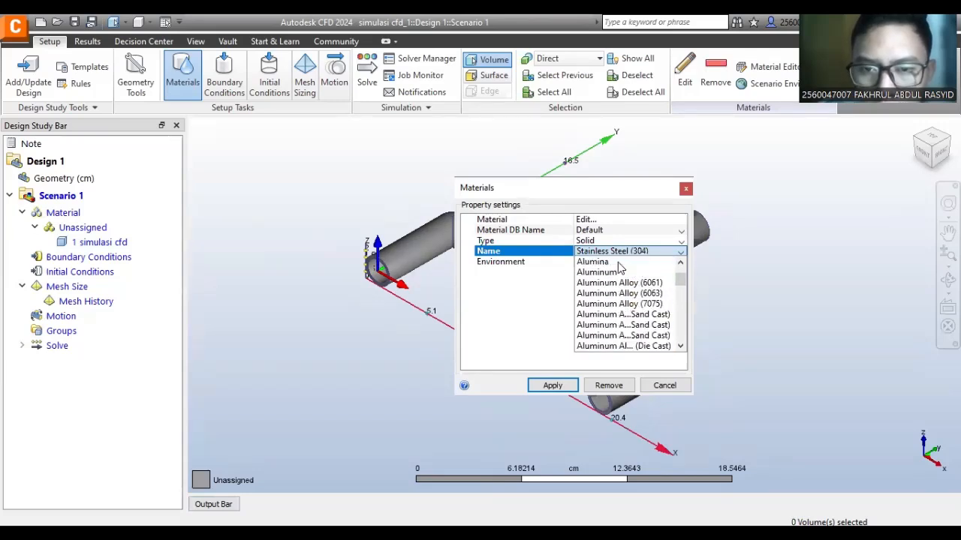
pyautogui.scroll(-2, 617, 313)
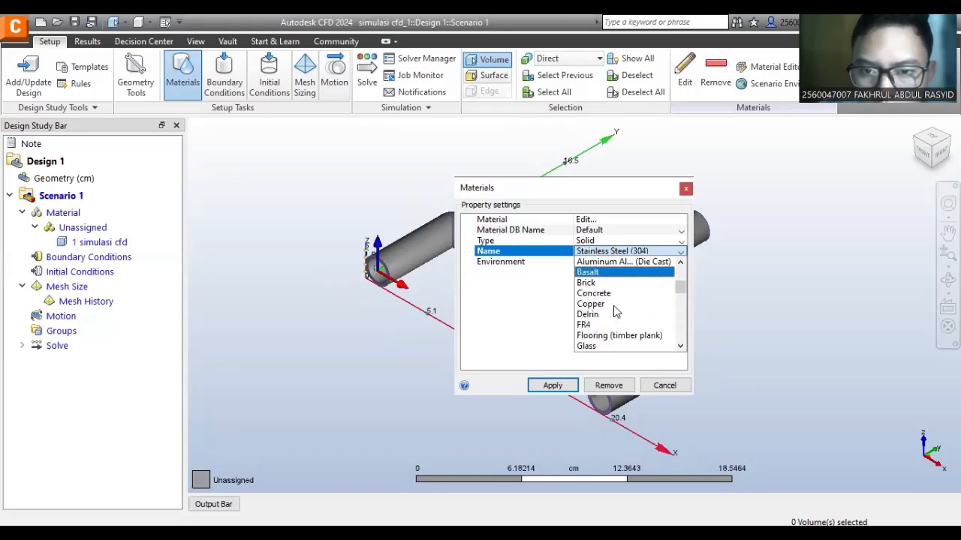
pyautogui.scroll(-4, 617, 287)
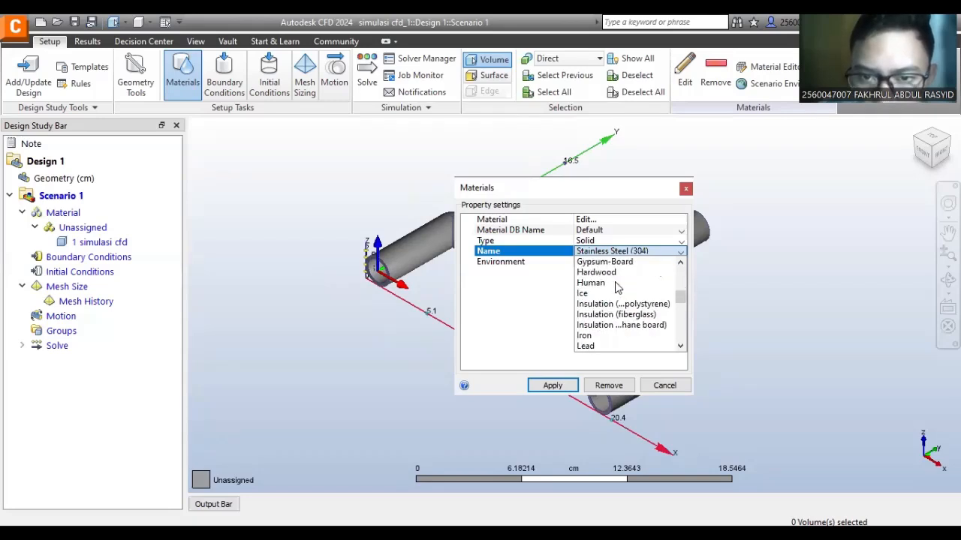
pyautogui.scroll(-1, 617, 287)
pyautogui.scroll(9, 617, 281)
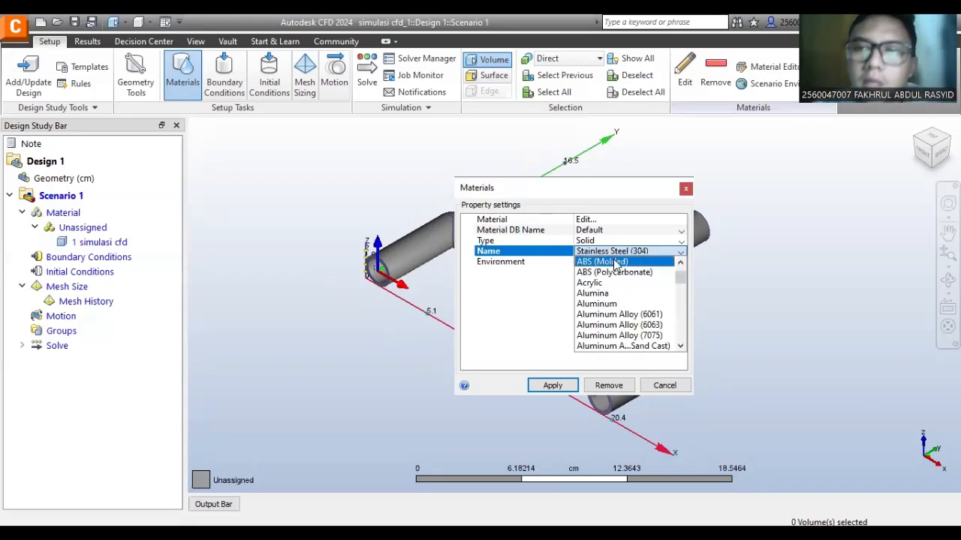
pyautogui.scroll(-3, 618, 272)
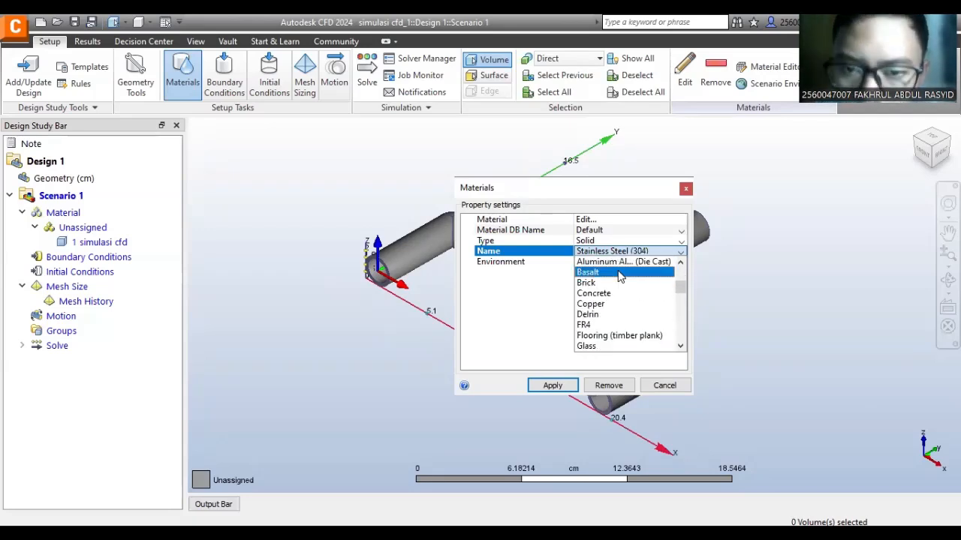
pyautogui.scroll(-4, 620, 277)
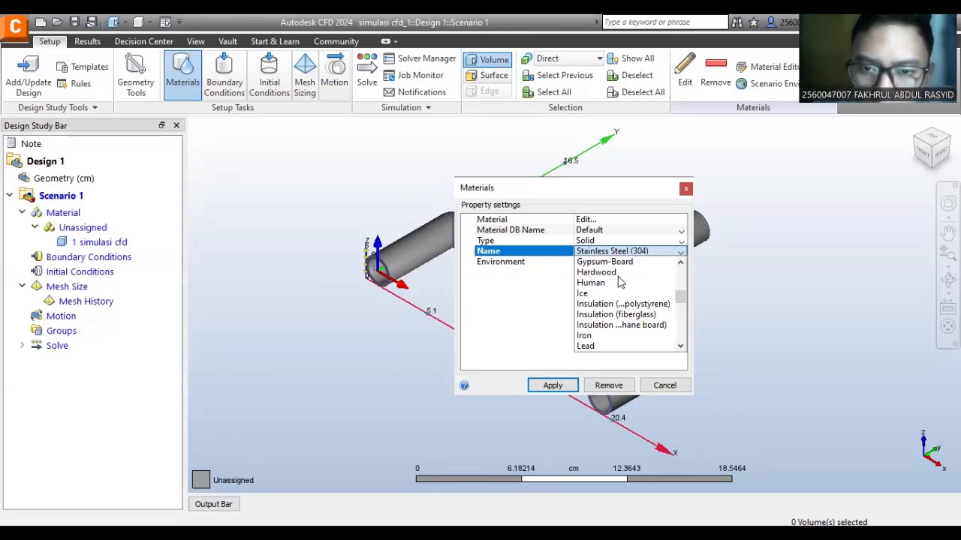
pyautogui.scroll(4, 620, 282)
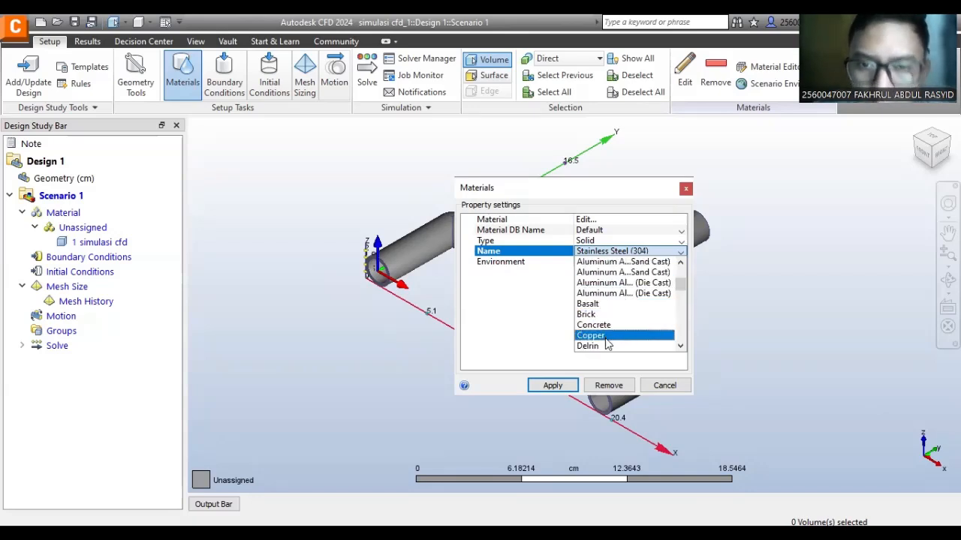
pyautogui.click(607, 338)
pyautogui.click(548, 386)
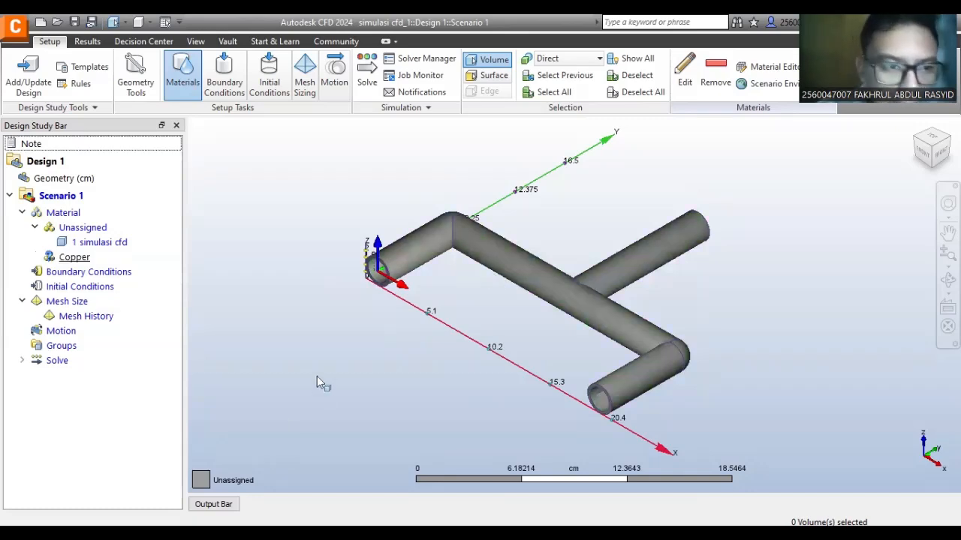
# - Try to assign the solid material Copper to the simulasi cfd volume, and clear the volume selection
pyautogui.click(73, 257)
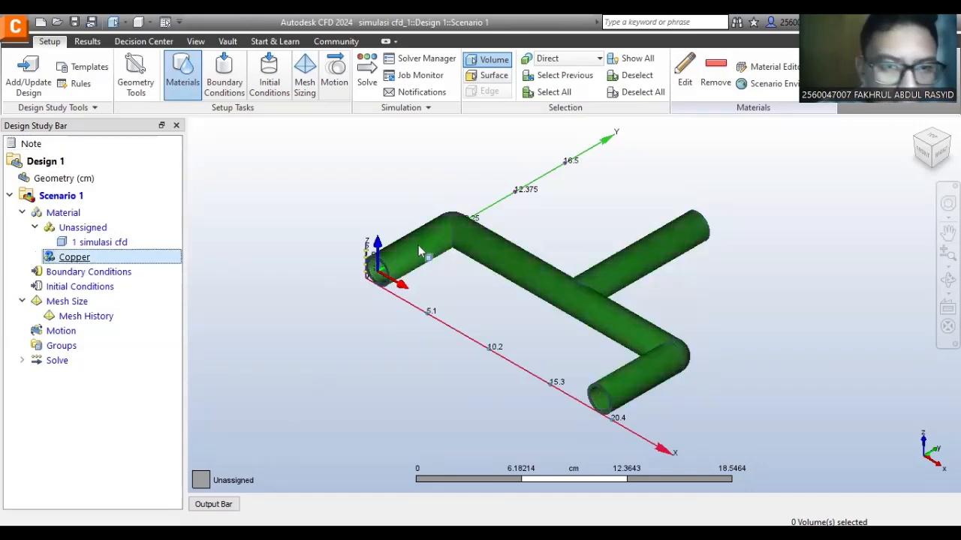
pyautogui.click(460, 236)
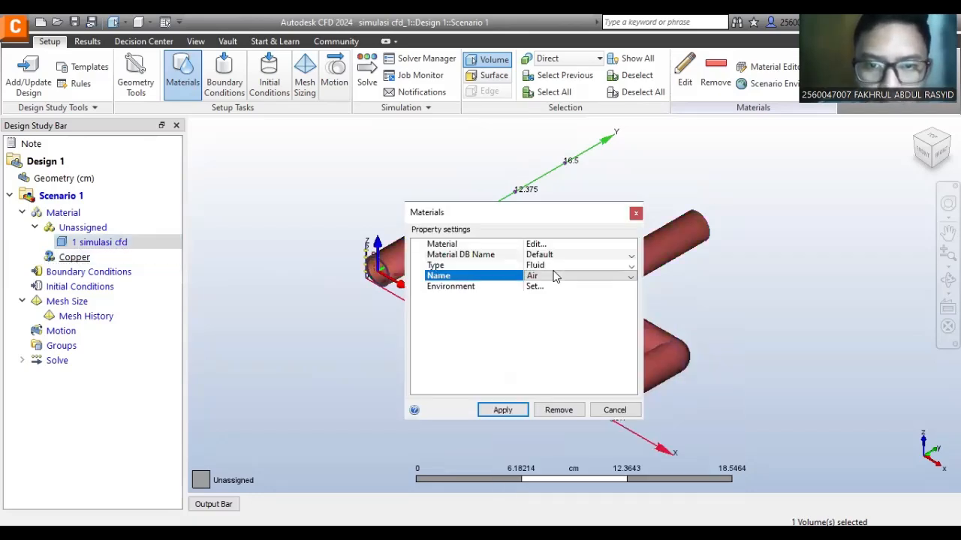
pyautogui.click(548, 265)
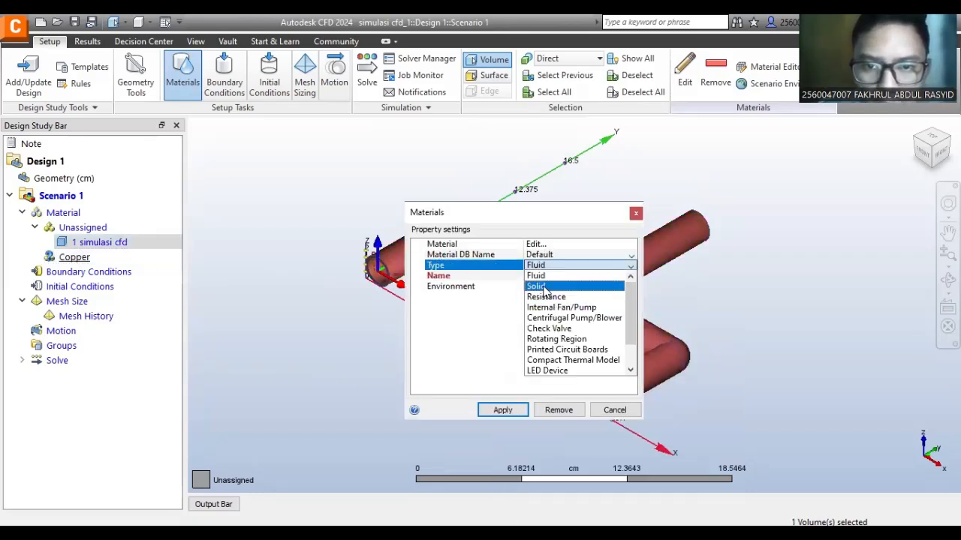
pyautogui.click(542, 286)
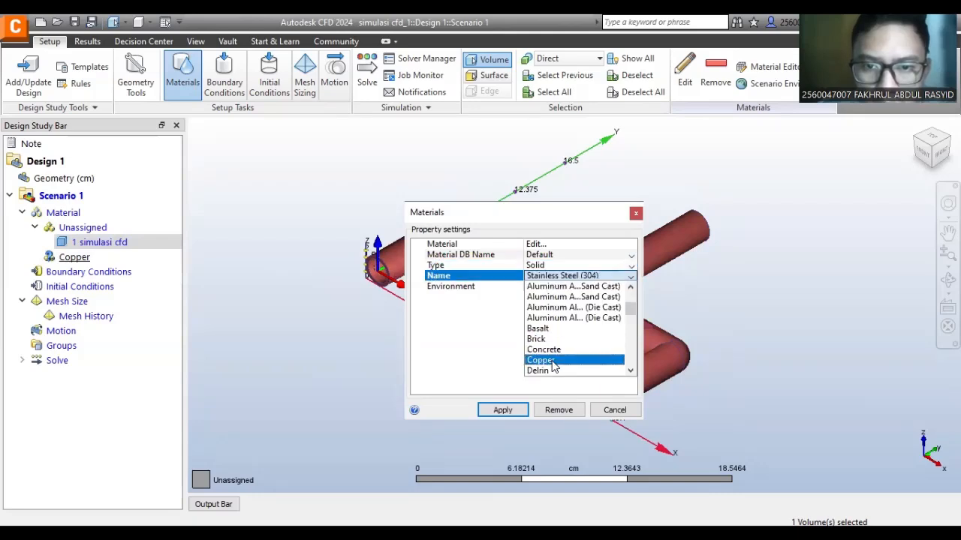
pyautogui.click(540, 360)
pyautogui.click(615, 410)
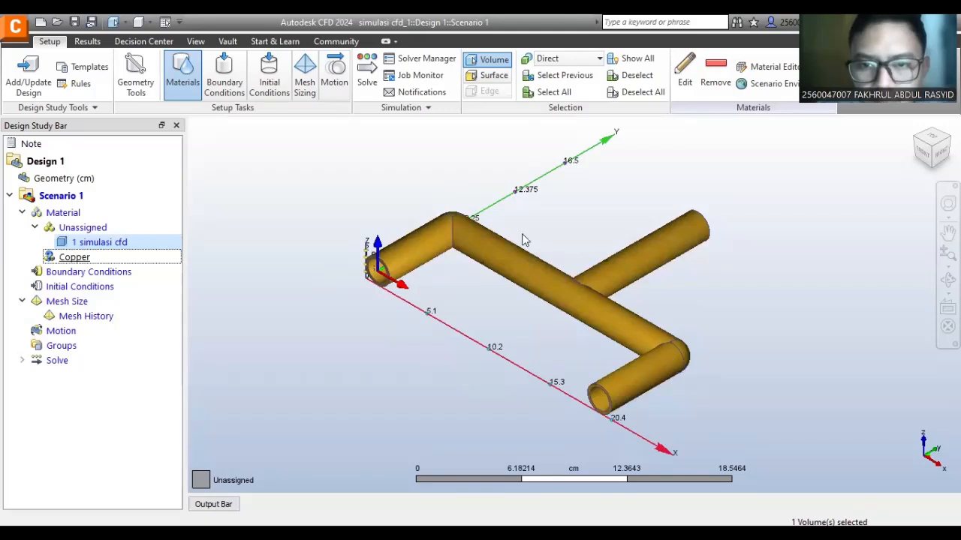
pyautogui.click(523, 235)
pyautogui.click(673, 229)
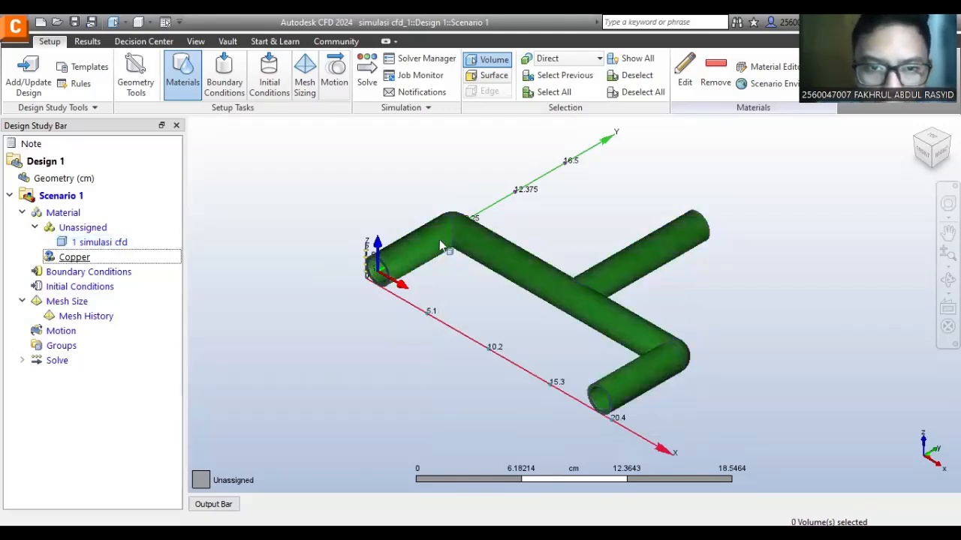
# - Assign the solid material Copper to the simulasi cfd volume
pyautogui.click(443, 245)
pyautogui.click(446, 231)
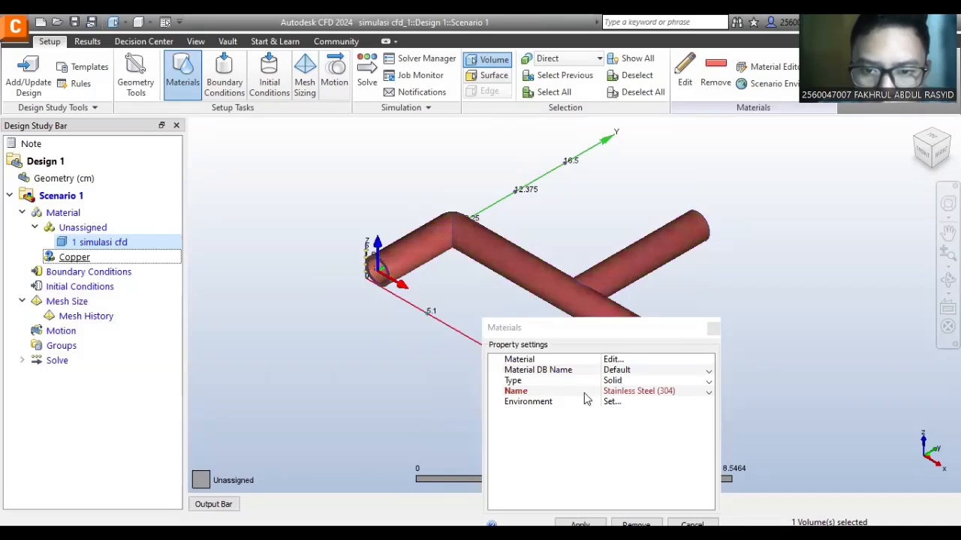
pyautogui.click(638, 391)
pyautogui.click(623, 410)
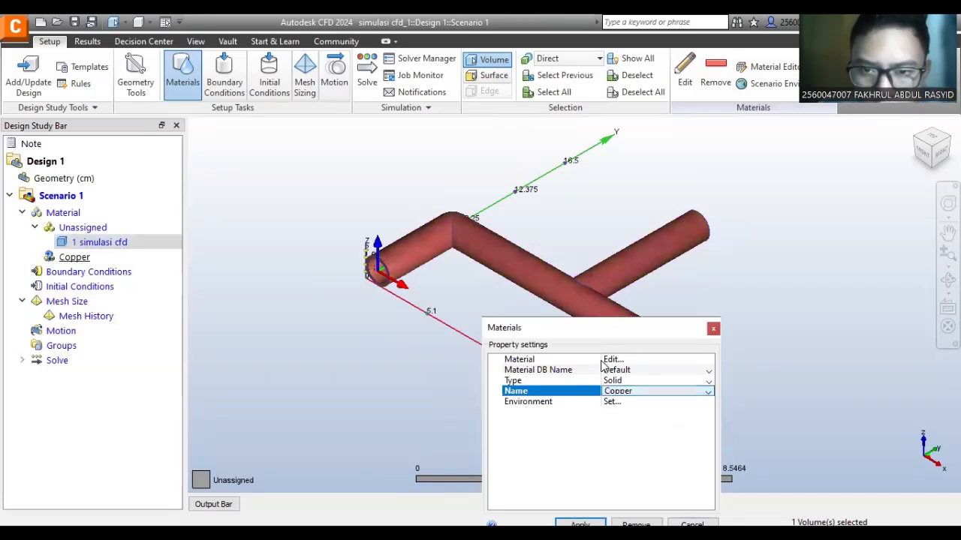
pyautogui.moveTo(579, 326); pyautogui.dragTo(482, 190)
pyautogui.click(483, 388)
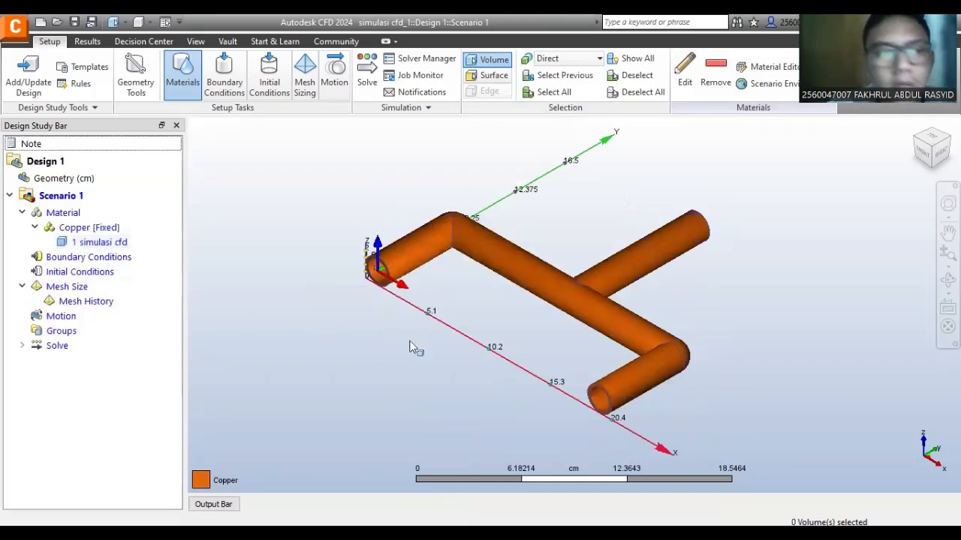
# - Open the Void Fill geometry tool and place its dialog clear of the pipe openings
pyautogui.click(135, 69)
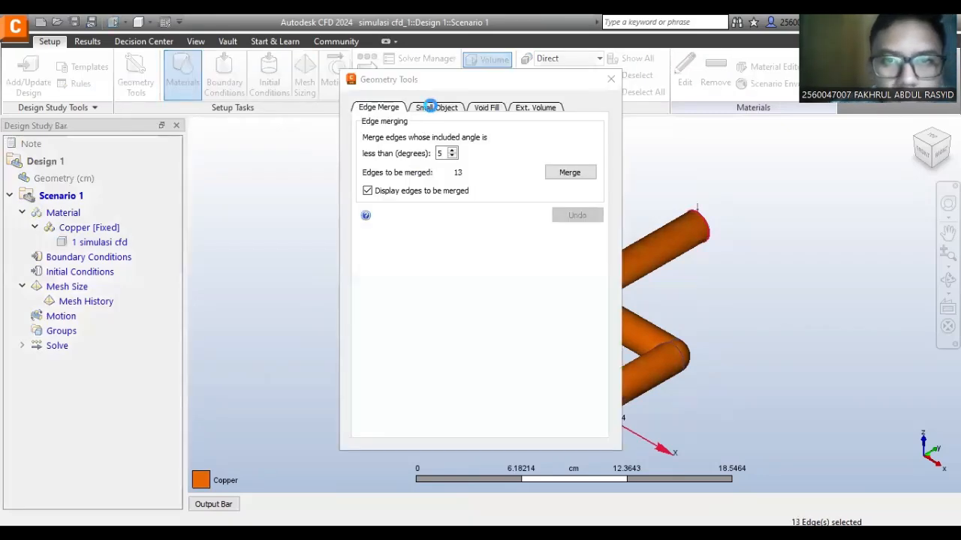
pyautogui.click(484, 107)
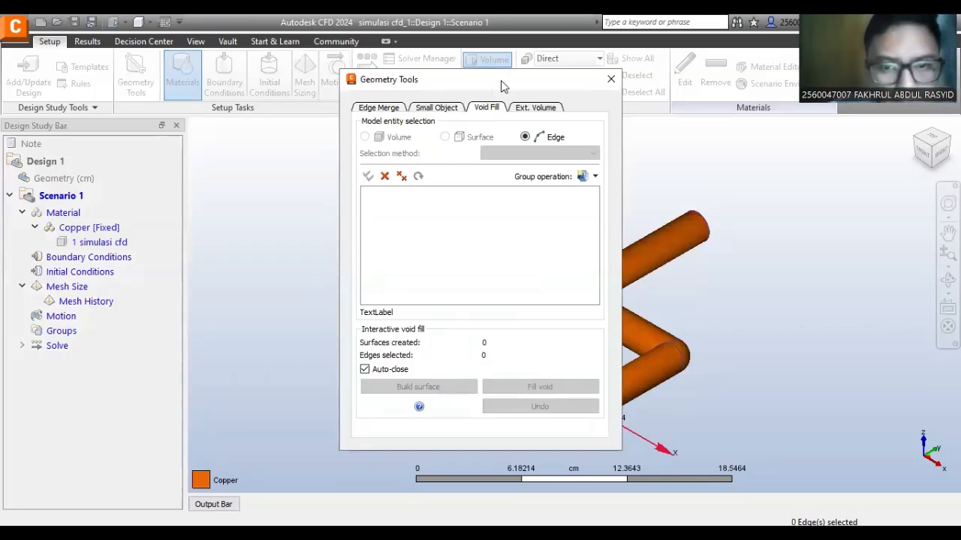
pyautogui.moveTo(500, 80); pyautogui.dragTo(229, 72)
pyautogui.scroll(3, 595, 392)
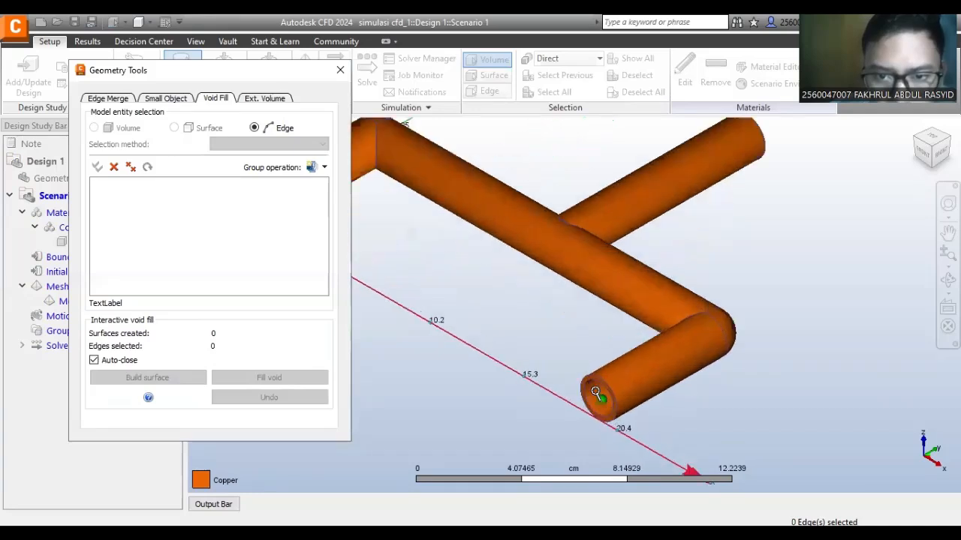
pyautogui.scroll(2, 595, 392)
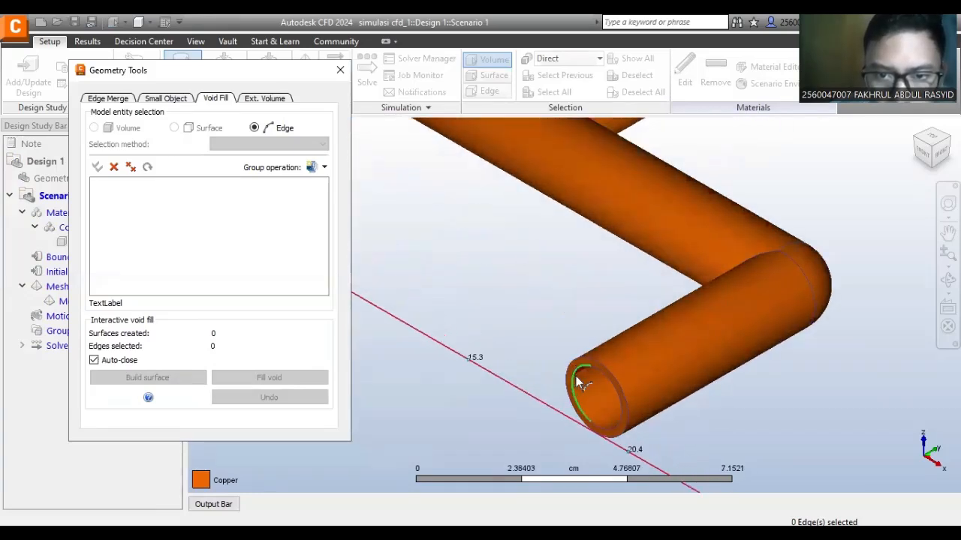
pyautogui.click(575, 377)
pyautogui.scroll(-1, 394, 253)
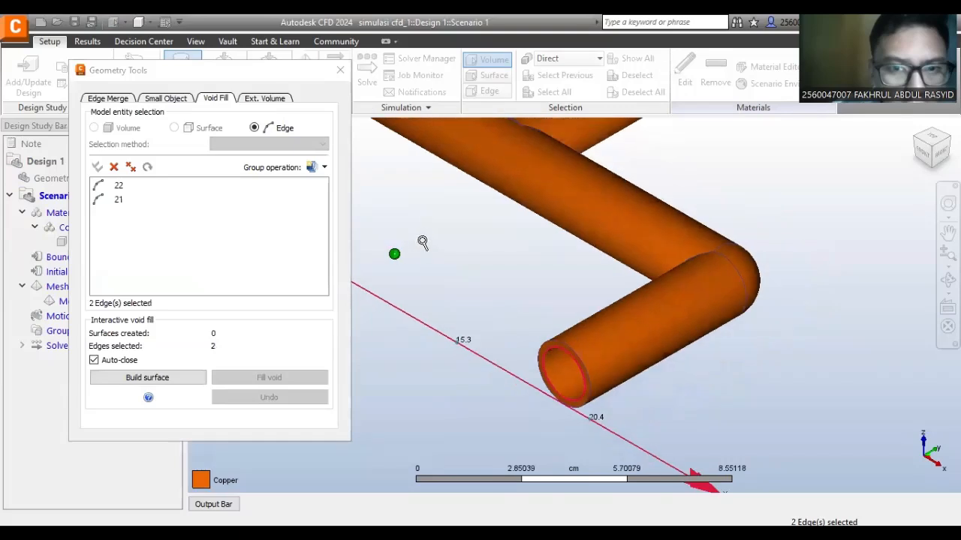
pyautogui.scroll(-1, 424, 242)
pyautogui.moveTo(433, 242); pyautogui.dragTo(656, 311, button='middle')
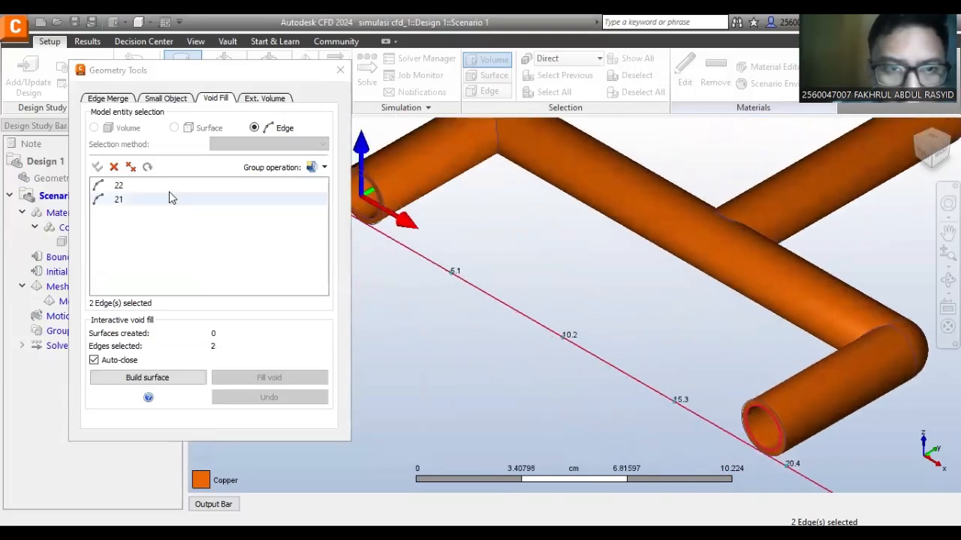
pyautogui.click(121, 187)
pyautogui.keyDown('ctrl'); pyautogui.click(122, 201); pyautogui.keyUp('ctrl')
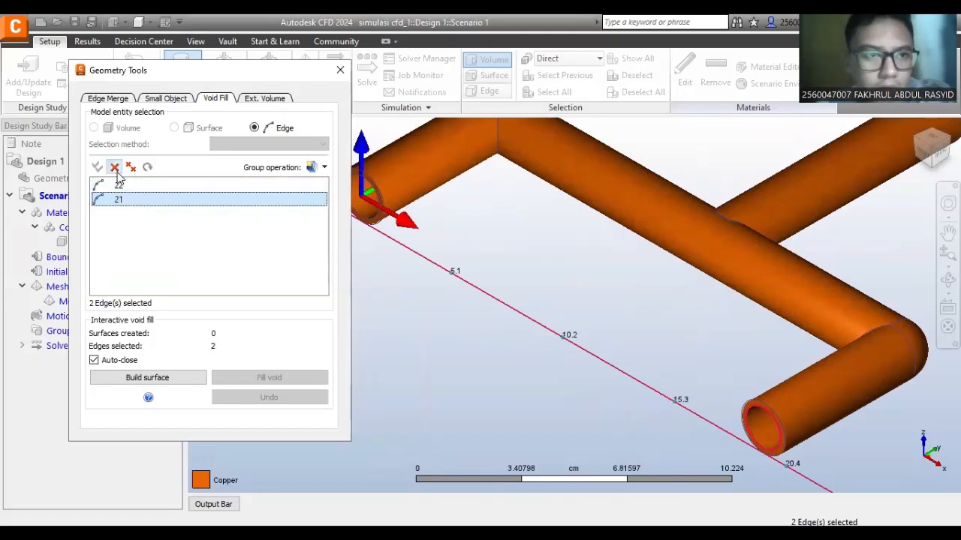
pyautogui.click(114, 167)
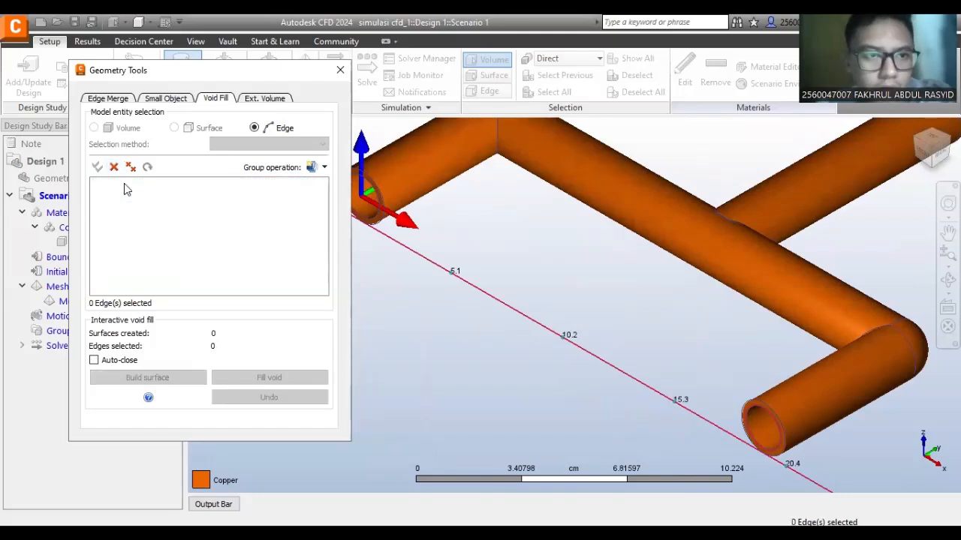
# - Pick both inner rim edges individually at the open arm end farther along the X axis and build a capping surface
pyautogui.click(778, 406)
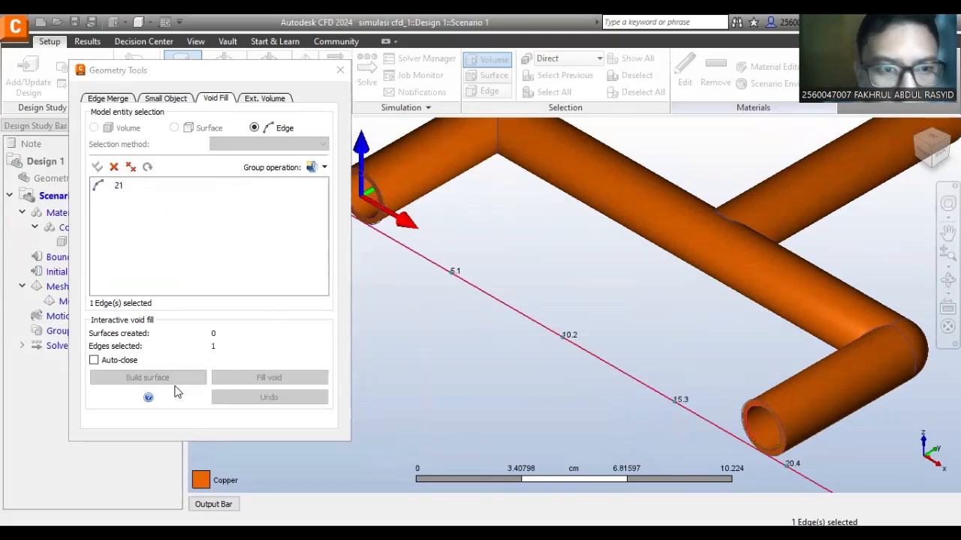
pyautogui.click(120, 184)
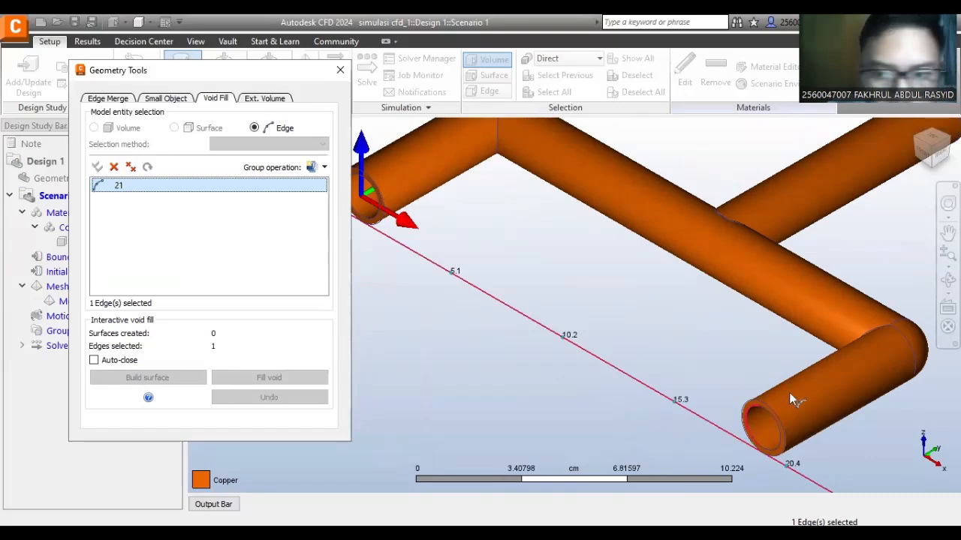
pyautogui.click(773, 418)
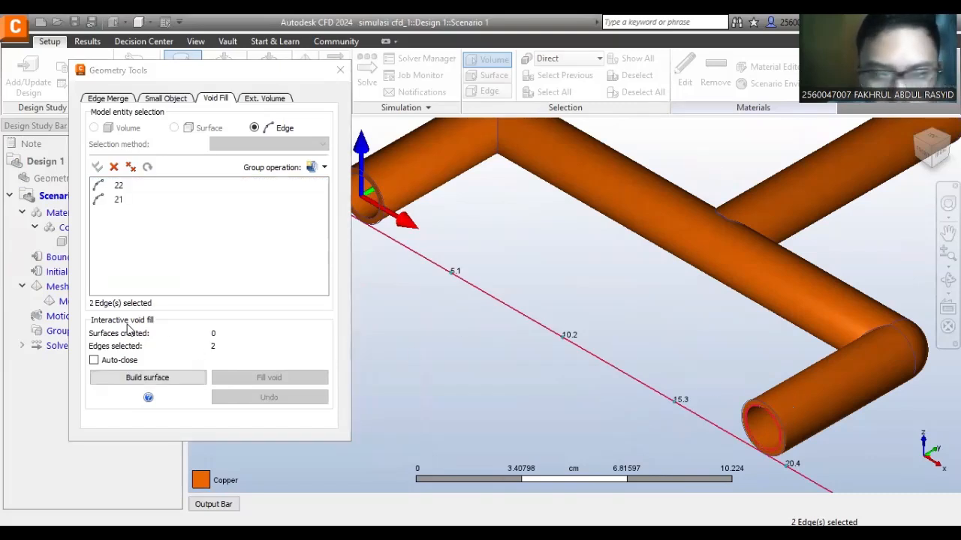
pyautogui.click(148, 378)
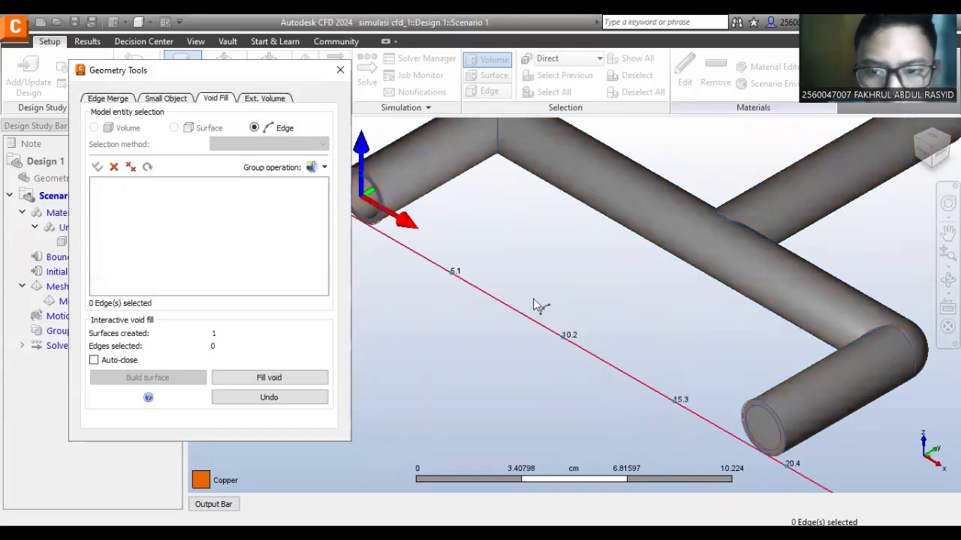
# - Build a capping surface from the inner rim edges of the arm opening at the origin
pyautogui.moveTo(573, 282); pyautogui.dragTo(664, 317, button='middle')
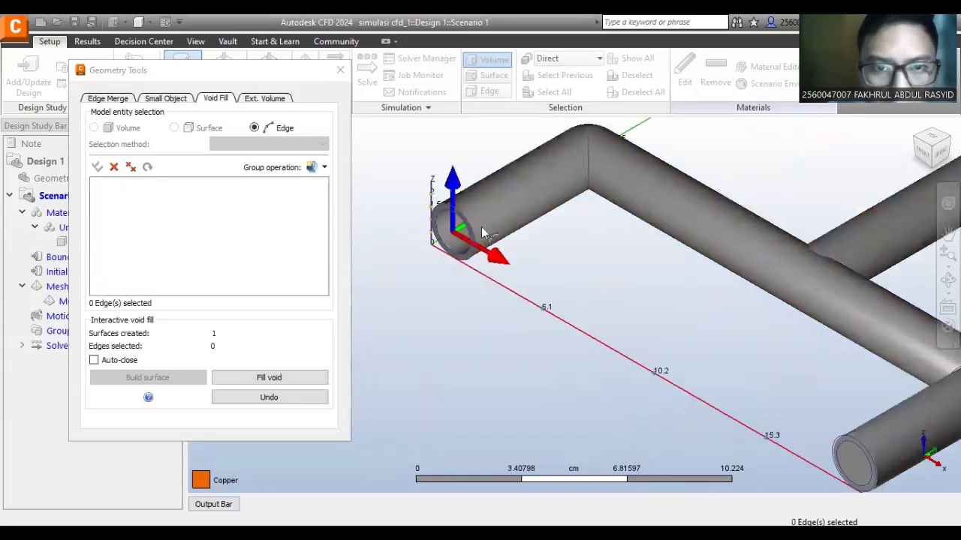
pyautogui.click(441, 216)
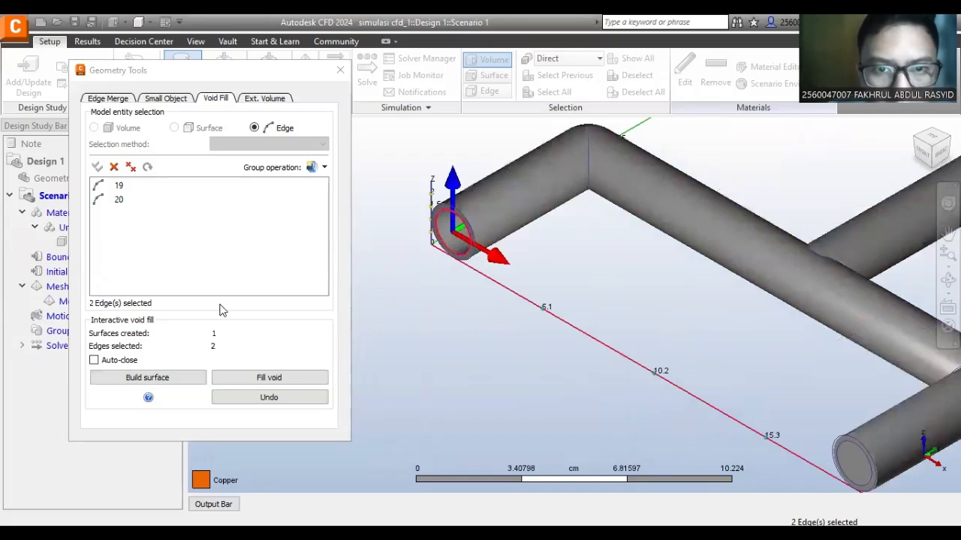
pyautogui.click(120, 377)
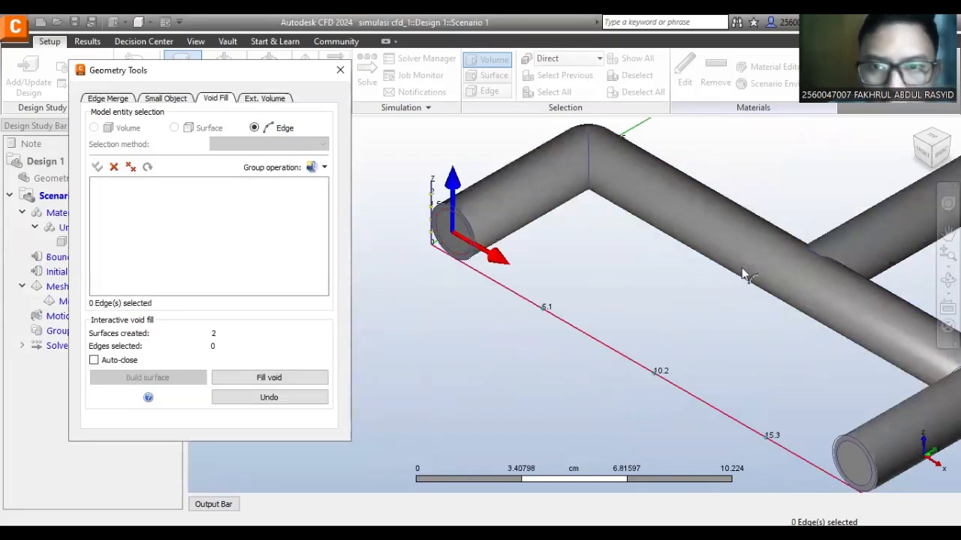
# - Select the four inner rim edges at the stem's open end and build a capping surface there
pyautogui.moveTo(708, 318); pyautogui.dragTo(474, 315, button='middle')
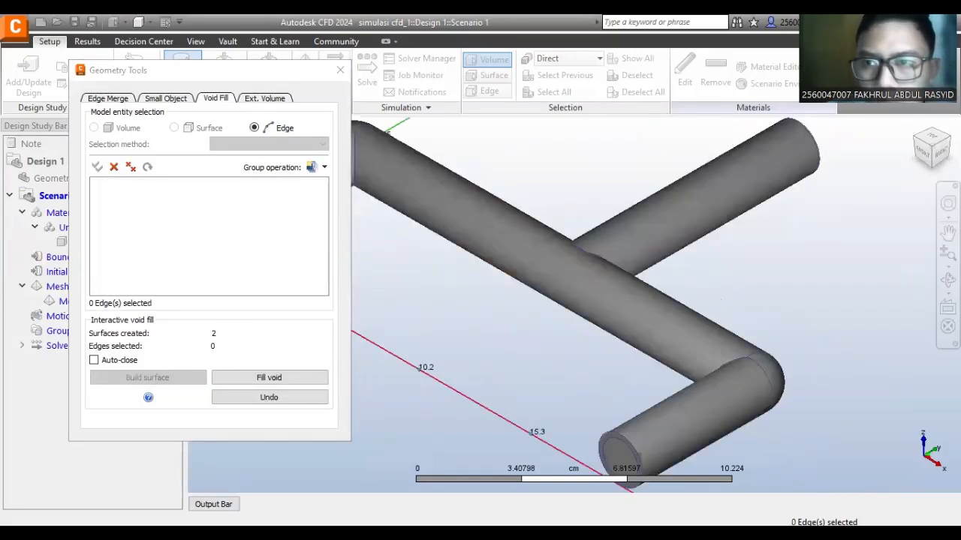
pyautogui.moveTo(938, 151); pyautogui.dragTo(821, 185)
pyautogui.scroll(3, 620, 297)
pyautogui.scroll(1, 618, 297)
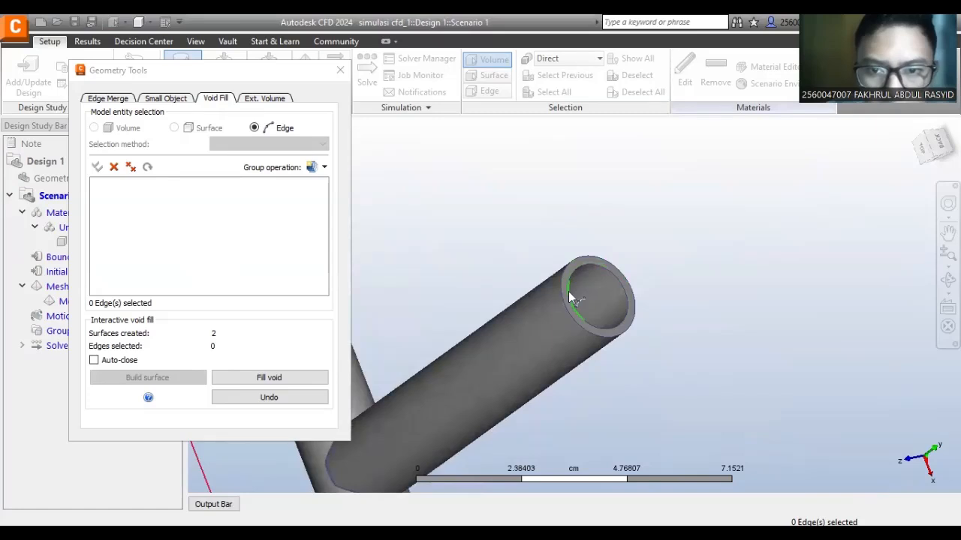
pyautogui.click(622, 291)
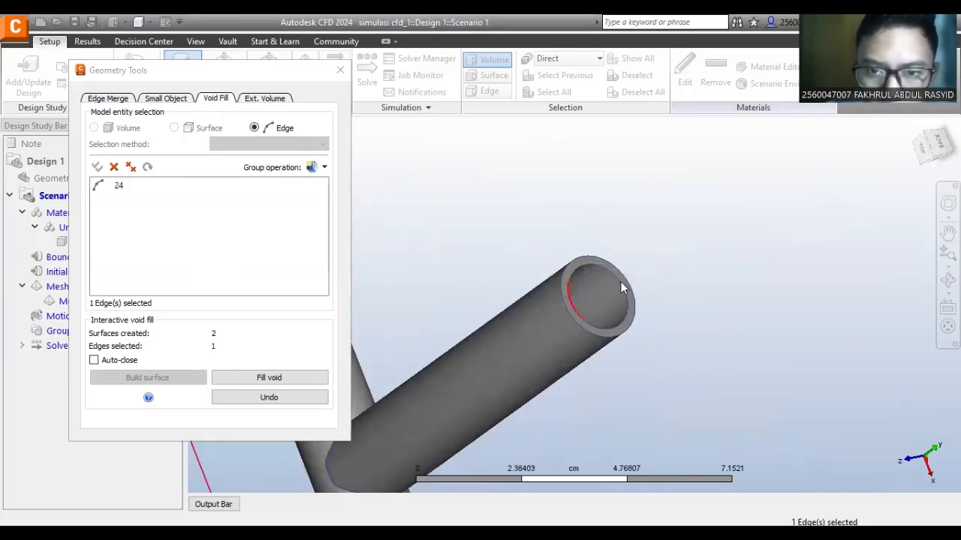
pyautogui.click(617, 325)
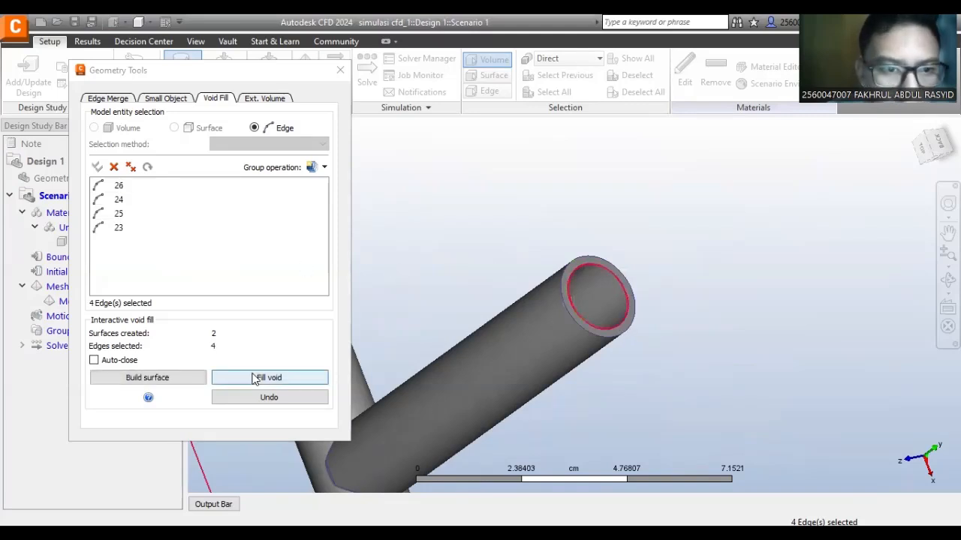
pyautogui.click(178, 379)
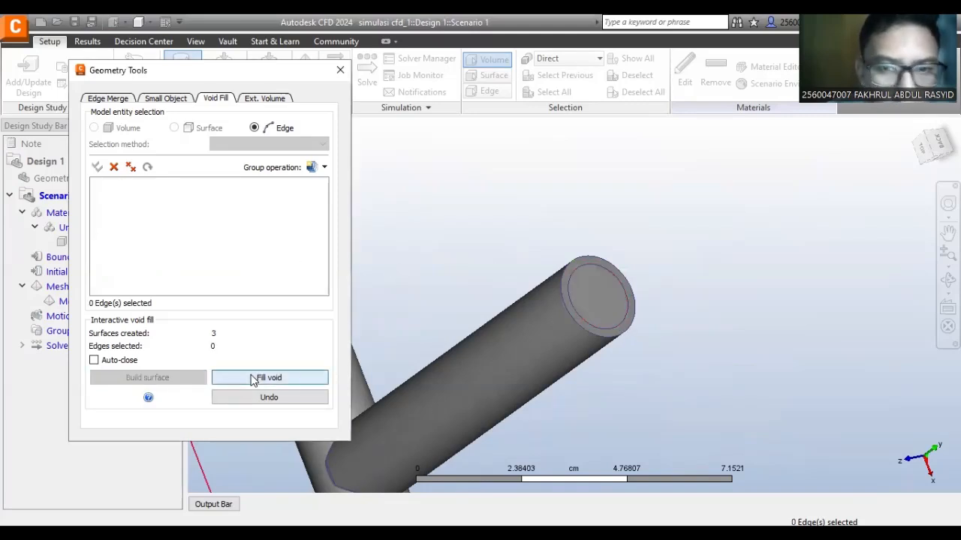
# - Fill the void enclosed by the three capped openings and select the created internal volume
pyautogui.click(289, 379)
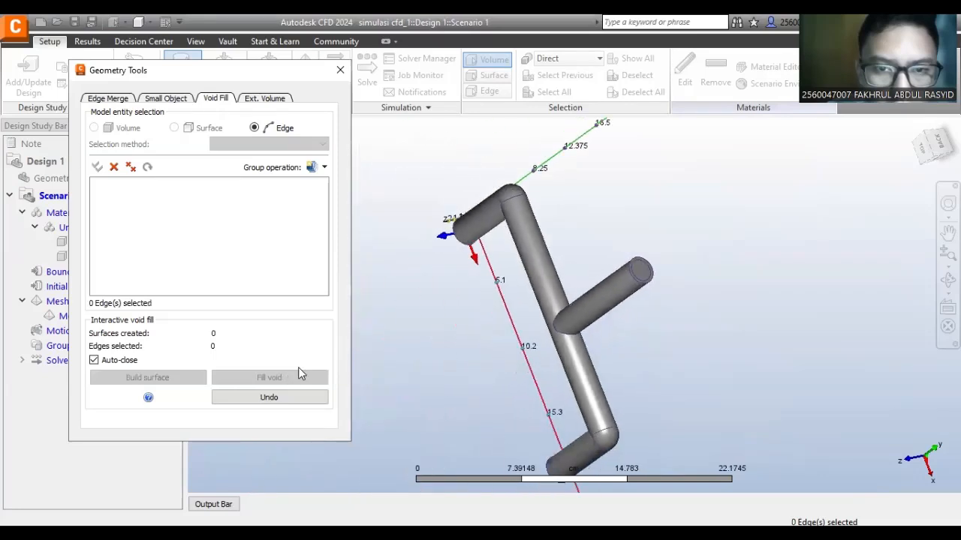
pyautogui.click(342, 72)
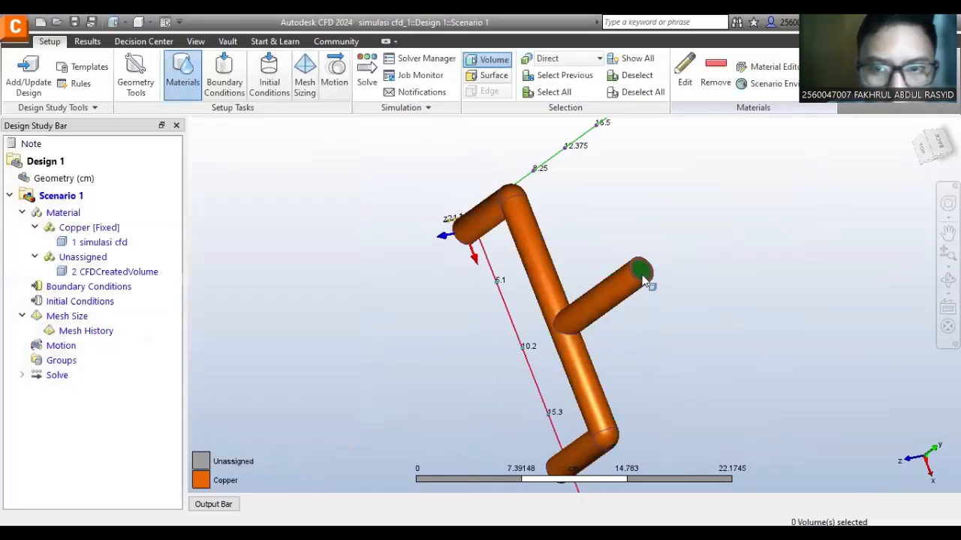
pyautogui.click(642, 271)
pyautogui.moveTo(580, 408); pyautogui.dragTo(597, 355, button='middle')
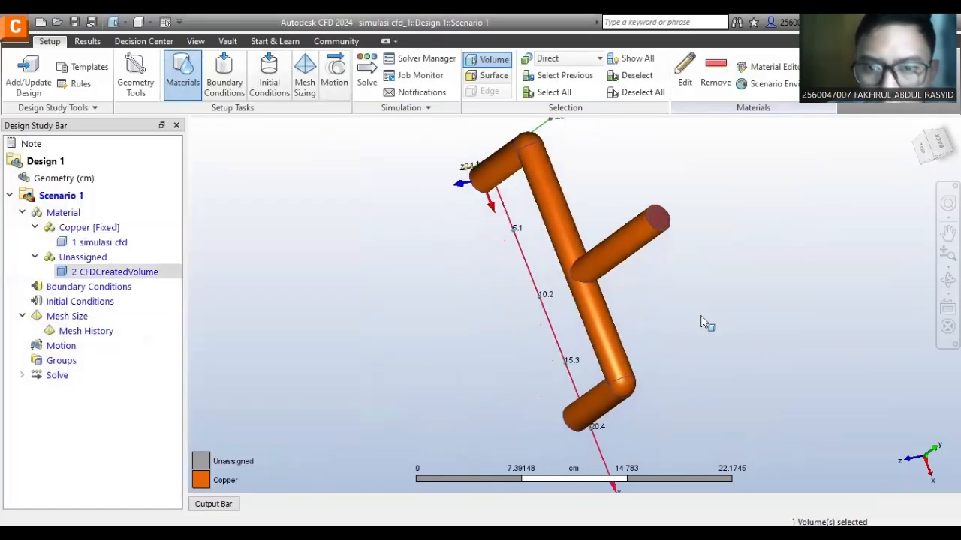
pyautogui.click(923, 148)
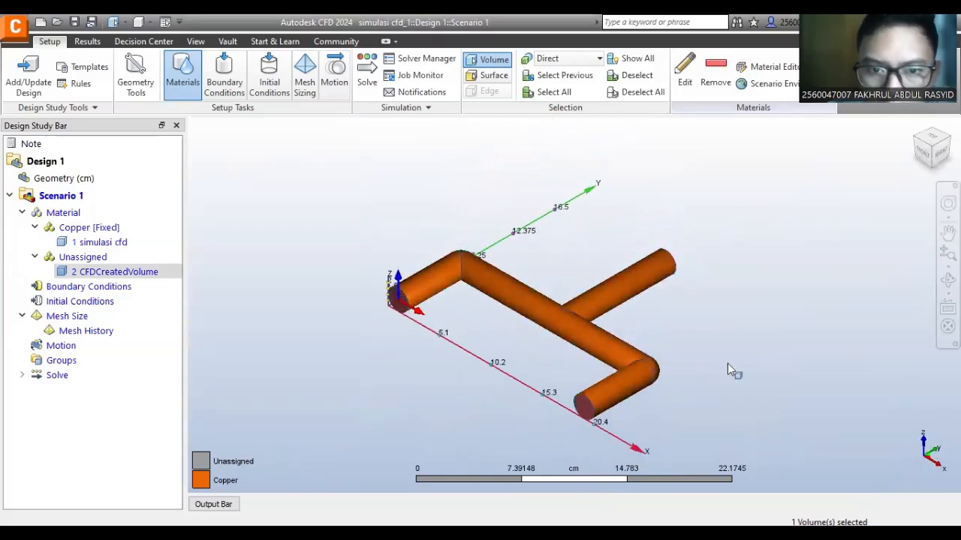
pyautogui.scroll(3, 699, 331)
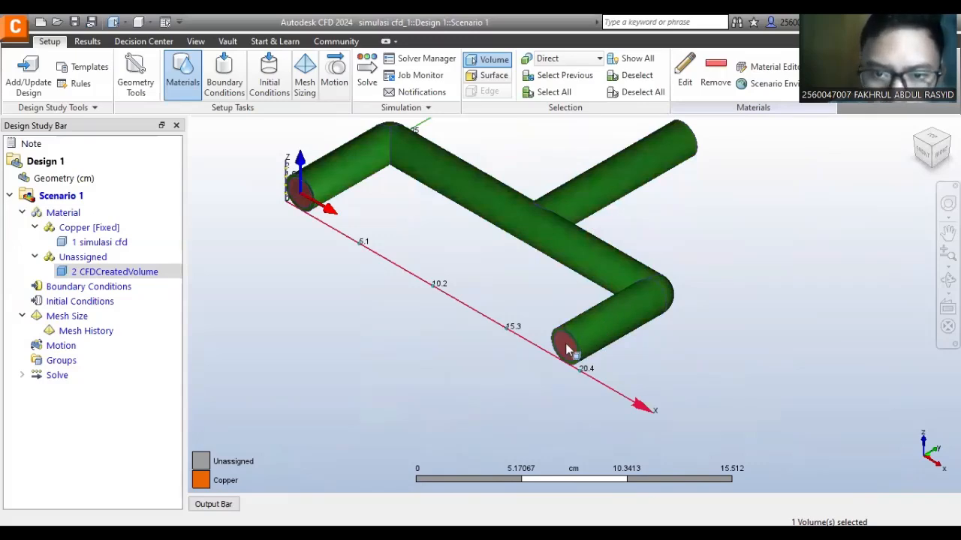
# - Try to assign the fluid material Water to the created internal volume
pyautogui.click(600, 324)
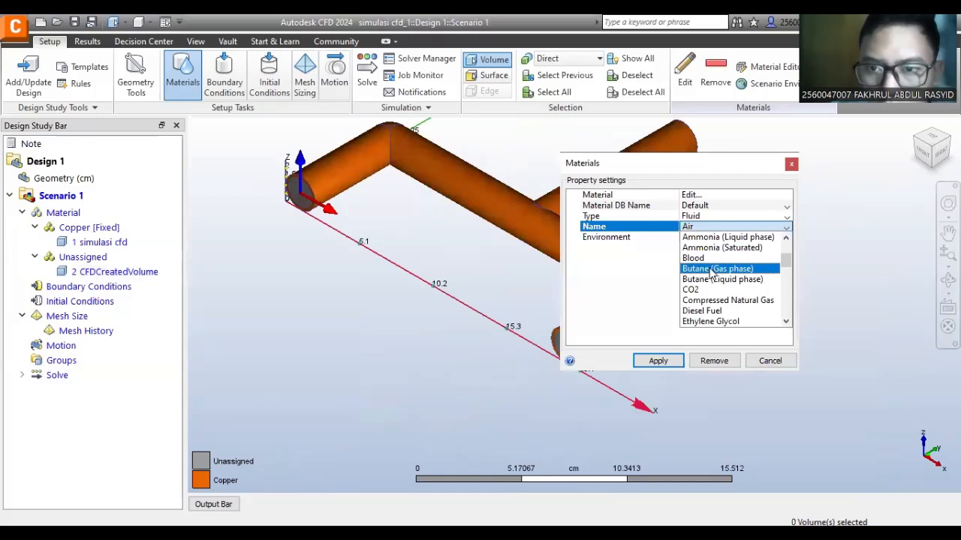
pyautogui.scroll(-10, 710, 272)
pyautogui.scroll(-3, 711, 305)
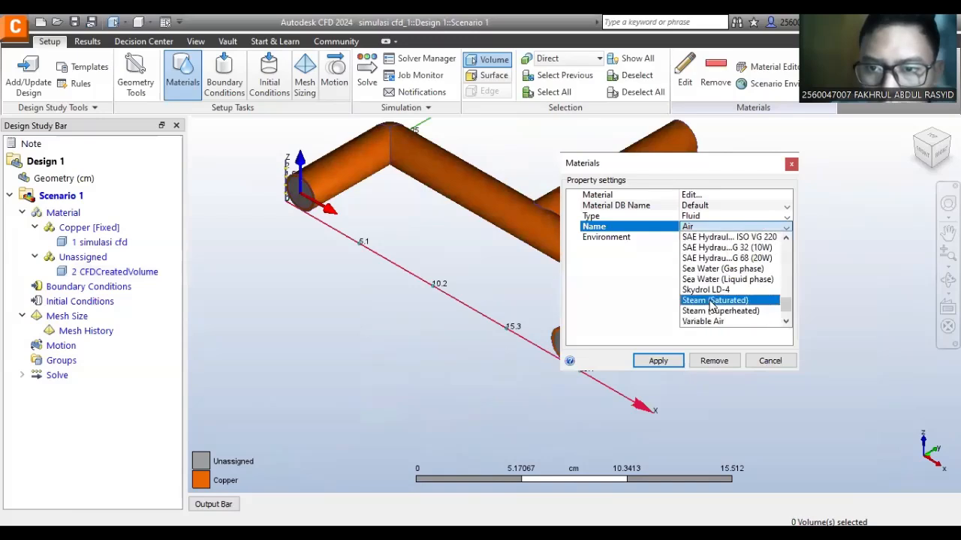
pyautogui.click(711, 311)
pyautogui.click(658, 361)
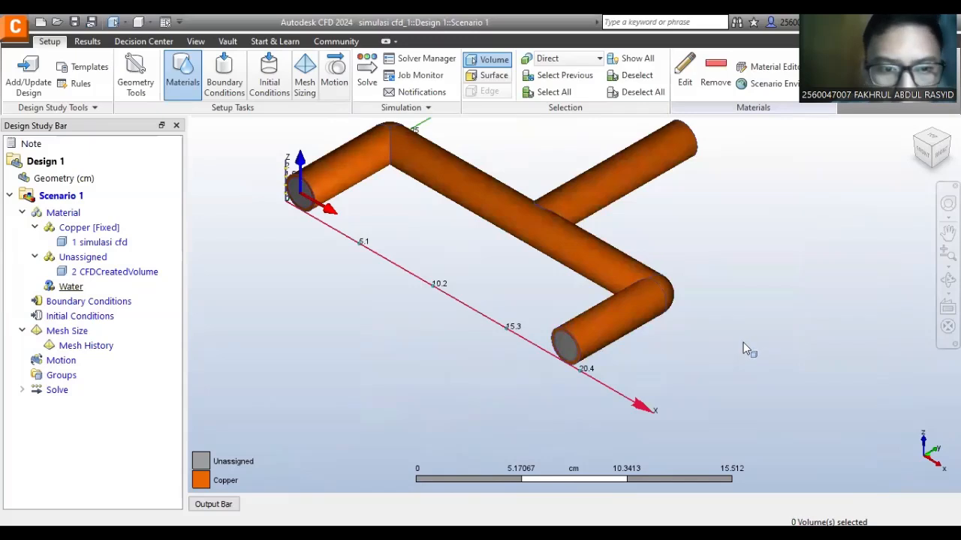
# - Reselect the CFDCreatedVolume inside the pipes and assign it the fluid material Water
pyautogui.click(593, 330)
pyautogui.click(600, 326)
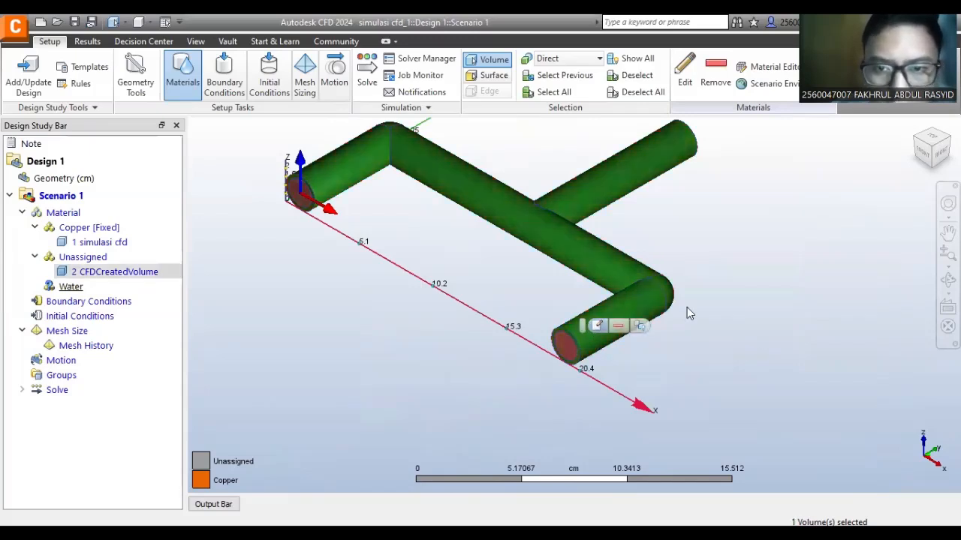
pyautogui.click(810, 354)
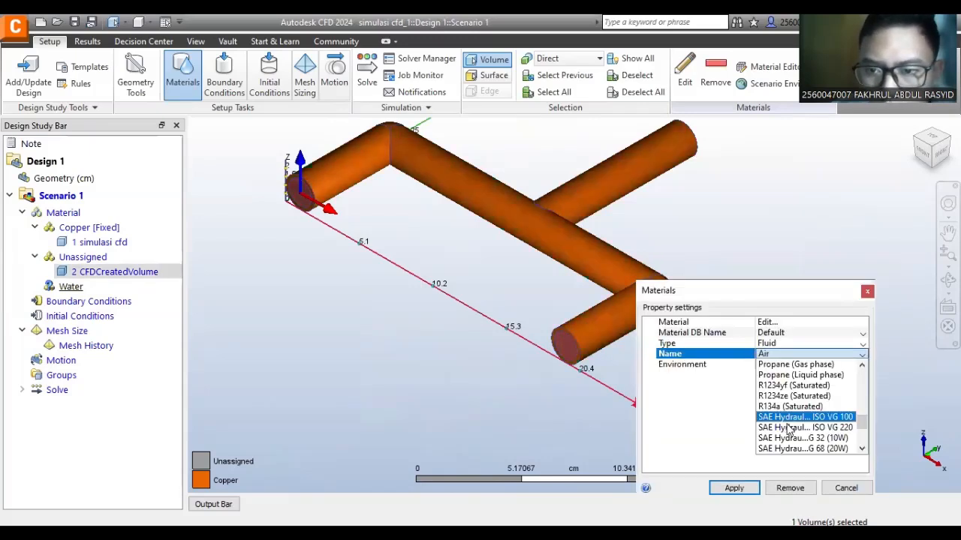
pyautogui.scroll(-3, 794, 446)
pyautogui.click(789, 435)
pyautogui.click(743, 488)
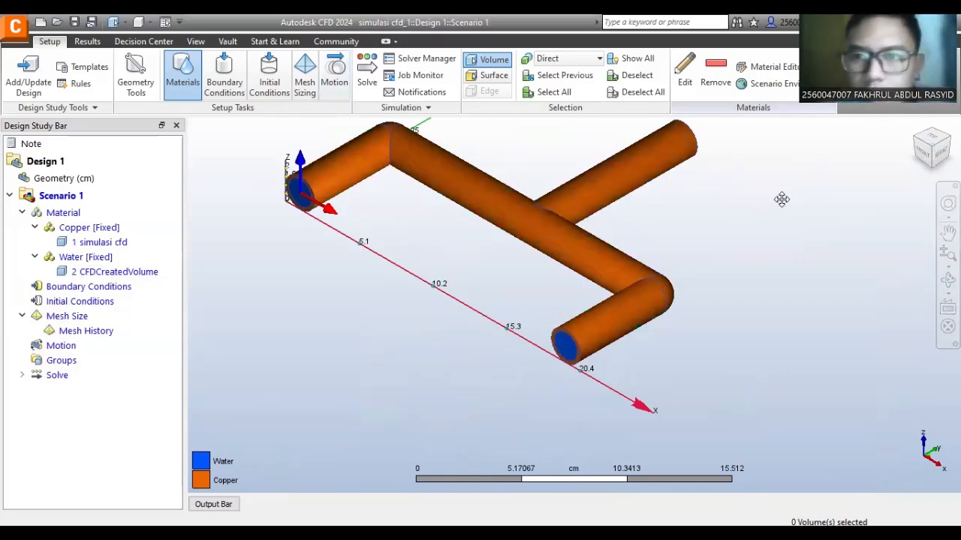
pyautogui.scroll(-1, 604, 195)
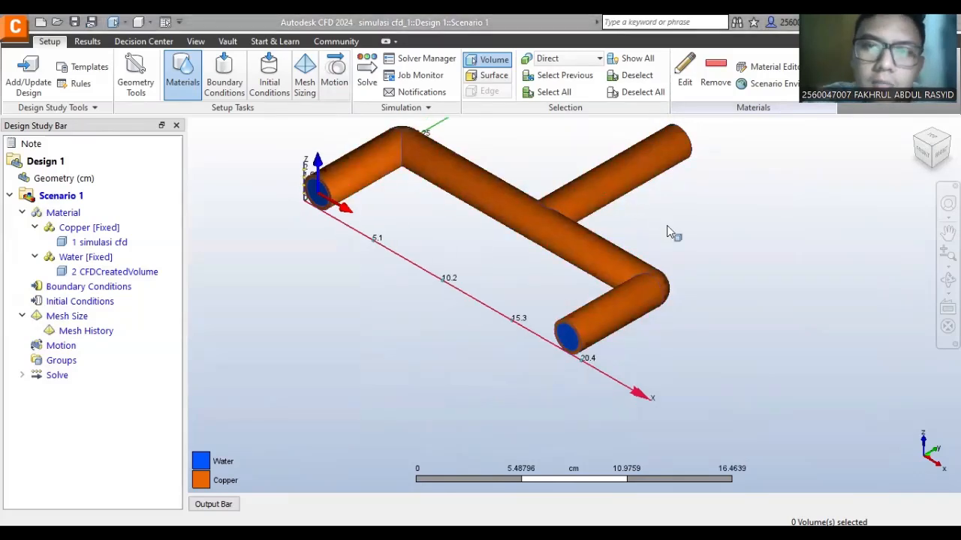
# - Start boundary condition setup and select the capping surfaces at the open ends of both U-shaped handle arms
pyautogui.moveTo(667, 225); pyautogui.dragTo(687, 295, button='middle')
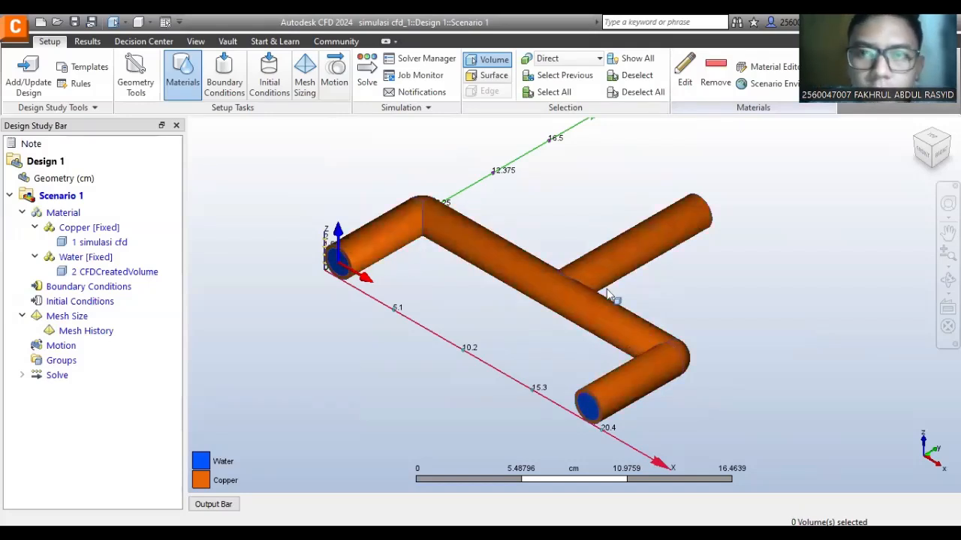
pyautogui.click(223, 80)
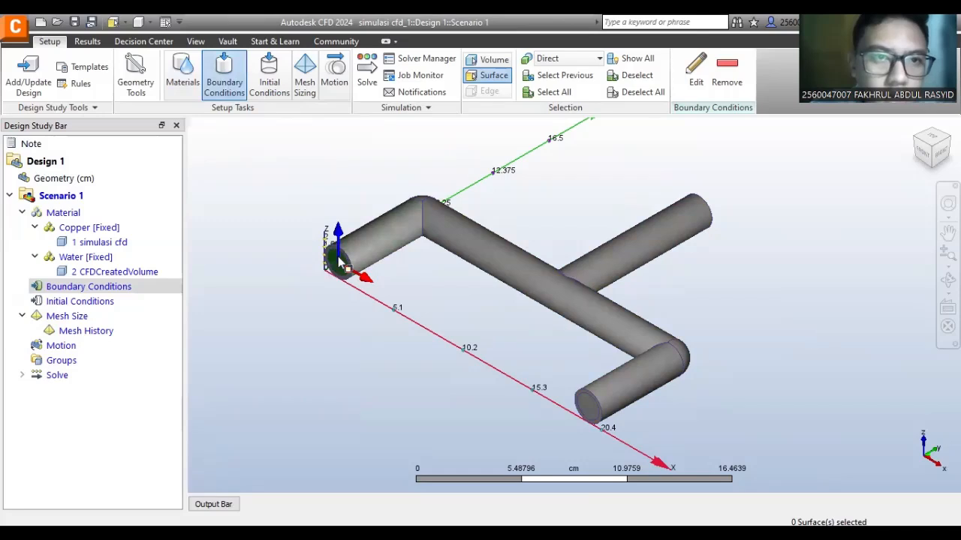
pyautogui.scroll(1, 400, 262)
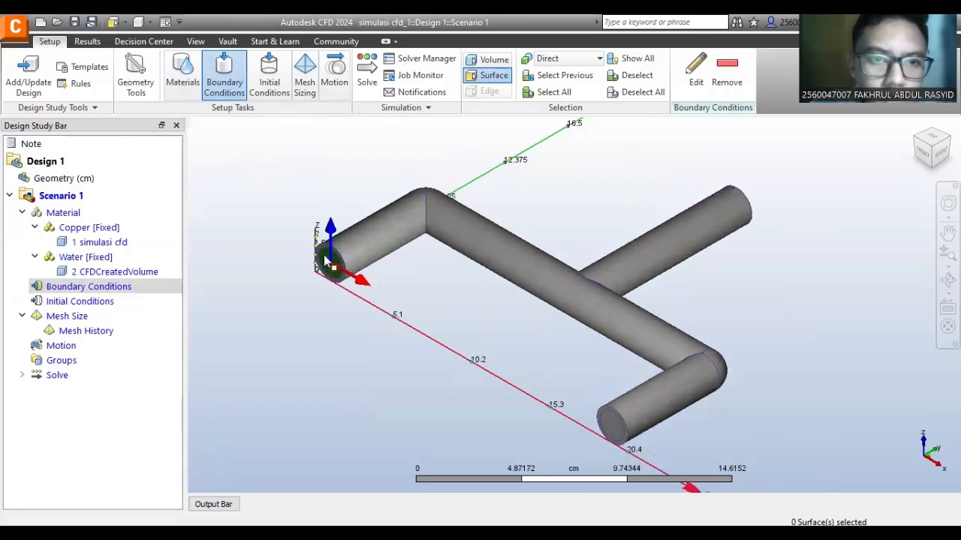
pyautogui.click(326, 259)
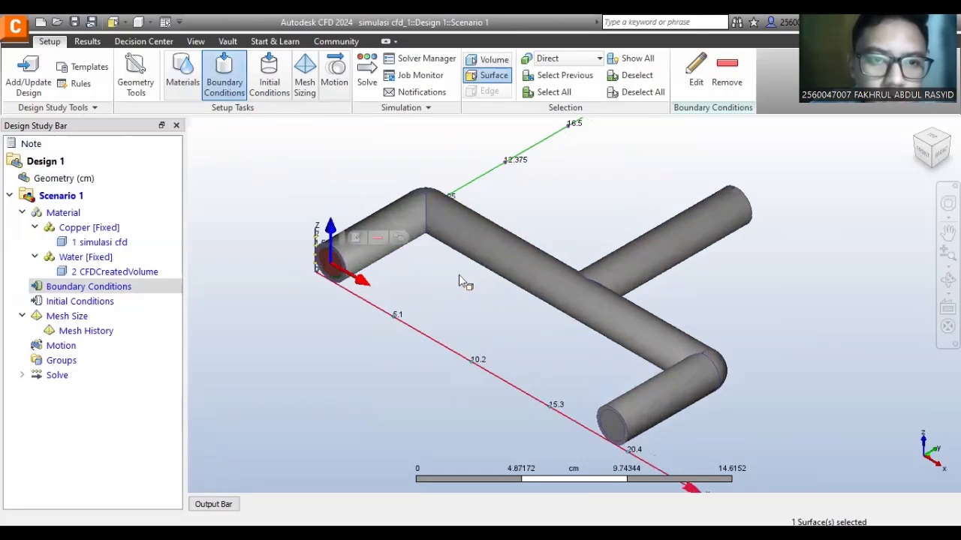
pyautogui.click(614, 424)
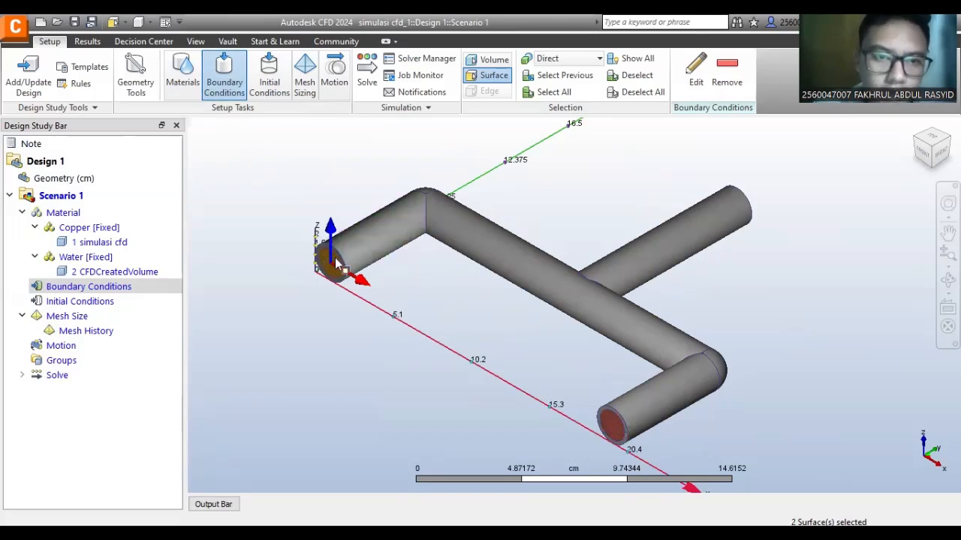
pyautogui.click(612, 428)
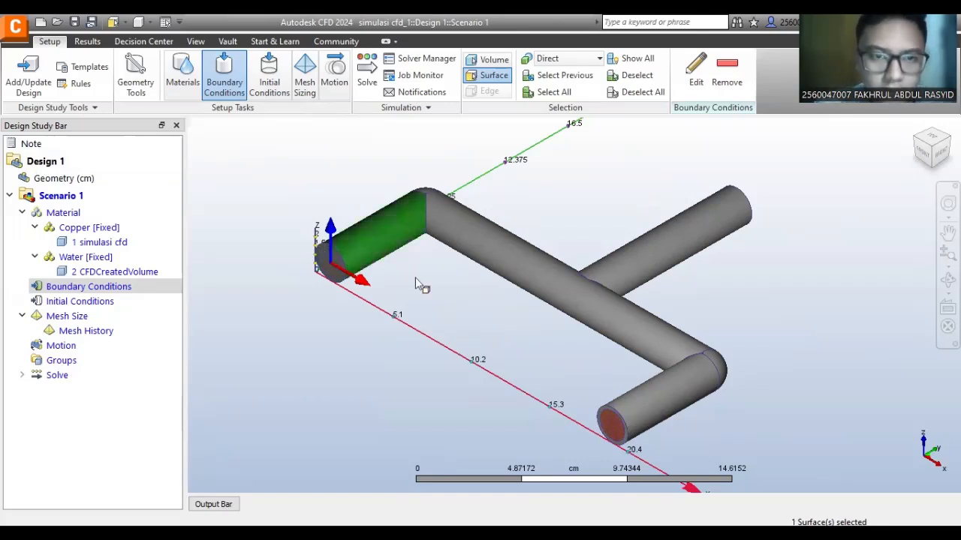
pyautogui.click(285, 145)
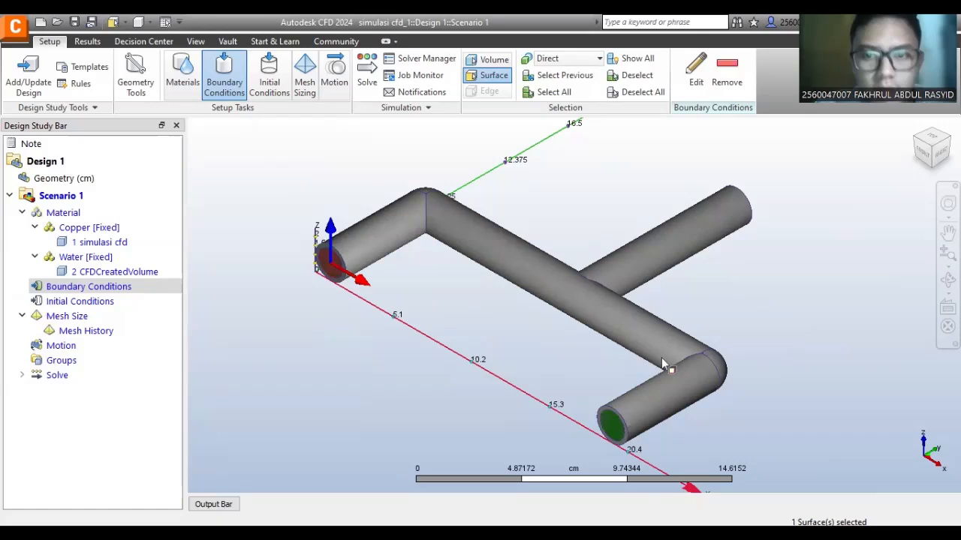
pyautogui.click(609, 427)
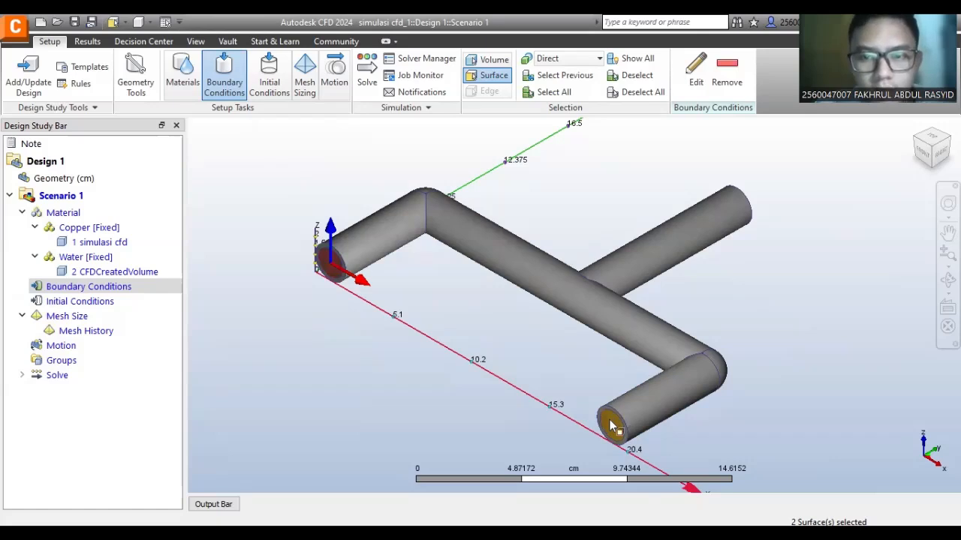
pyautogui.click(611, 422)
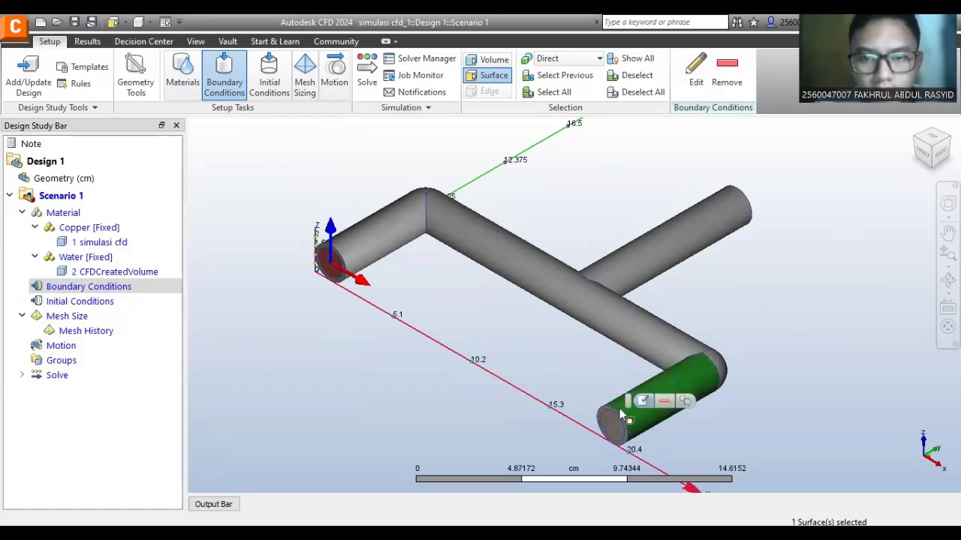
pyautogui.click(614, 417)
# - Apply a constant normal velocity boundary condition of 7000 mm/s to the two selected arm-end surfaces
pyautogui.click(643, 400)
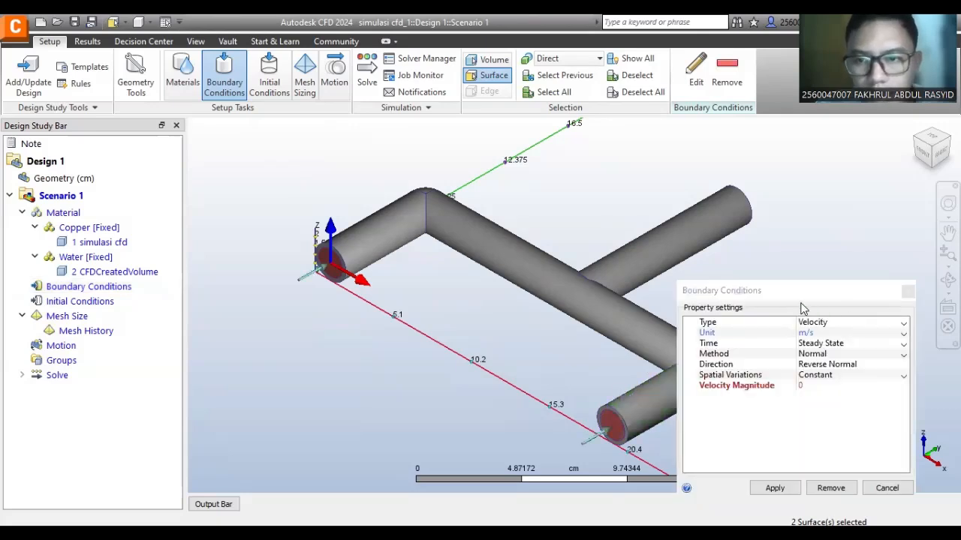
pyautogui.click(747, 224)
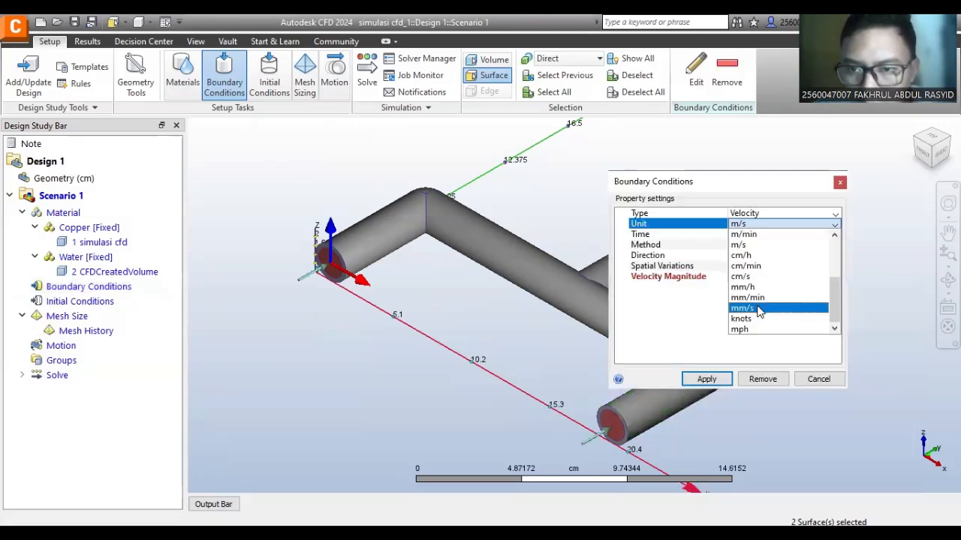
pyautogui.click(759, 309)
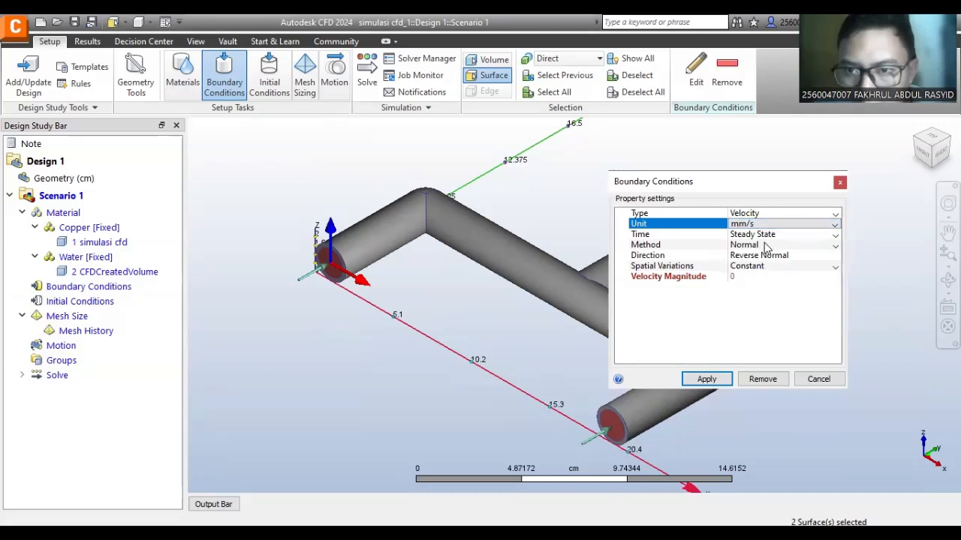
pyautogui.click(765, 246)
pyautogui.click(770, 268)
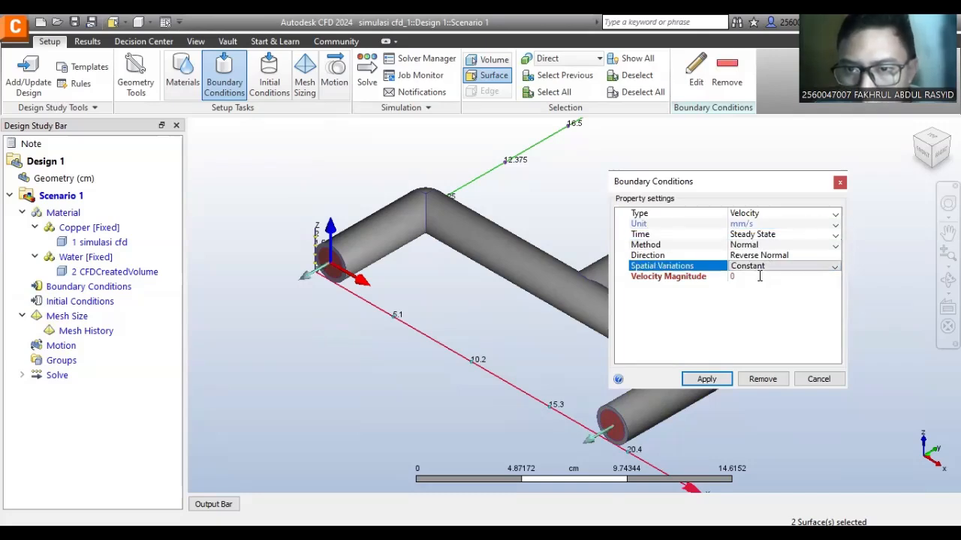
pyautogui.click(760, 276)
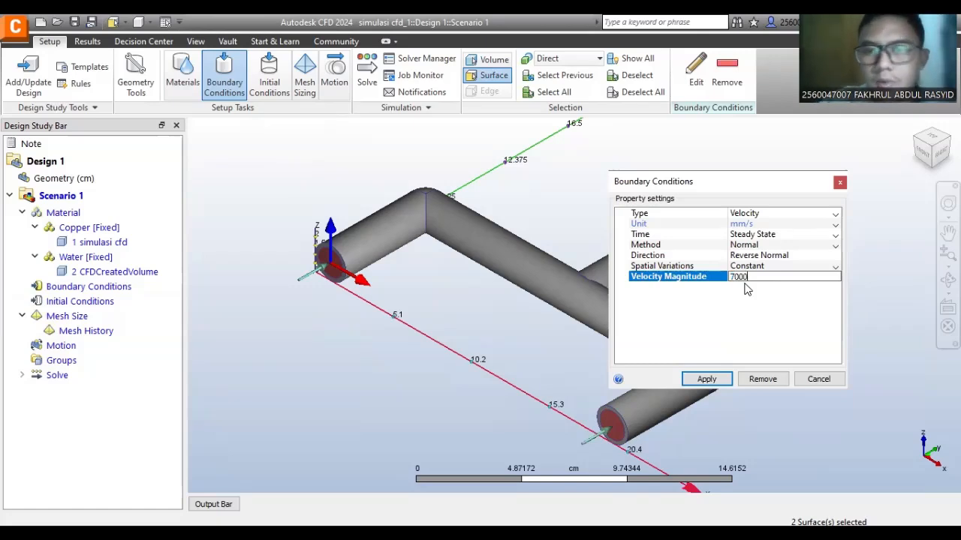
pyautogui.click(705, 378)
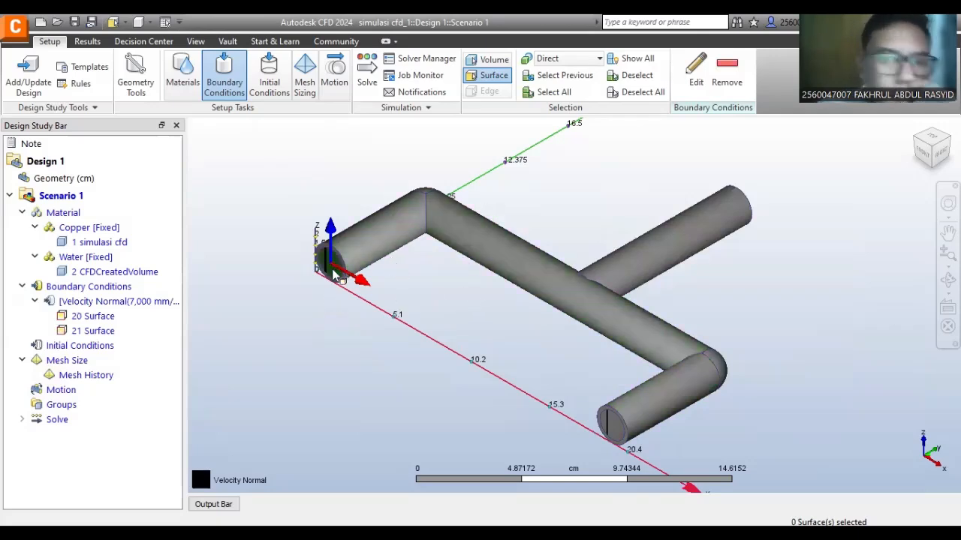
# - Add a constant static temperature boundary condition of 50 Celsius to the arm-end surface farthest from the origin
pyautogui.moveTo(333, 275)
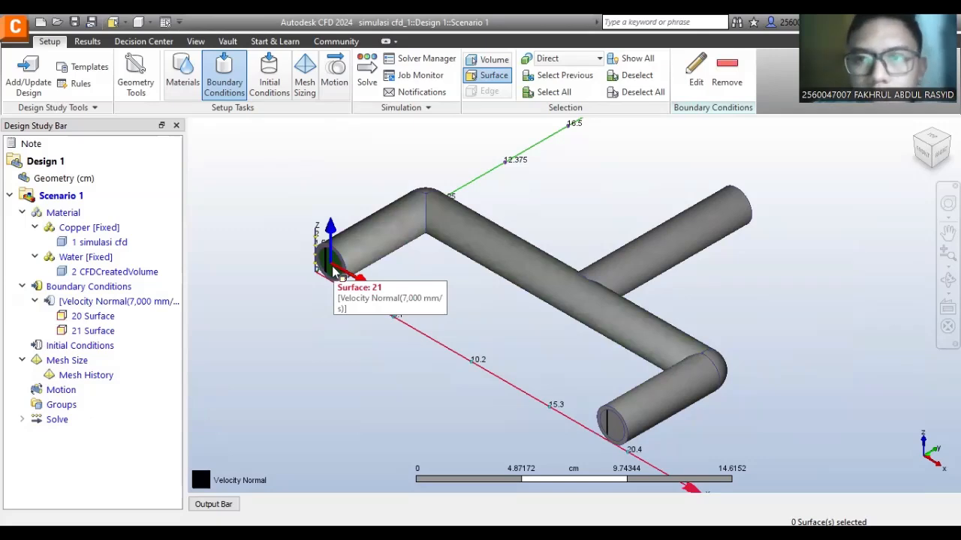
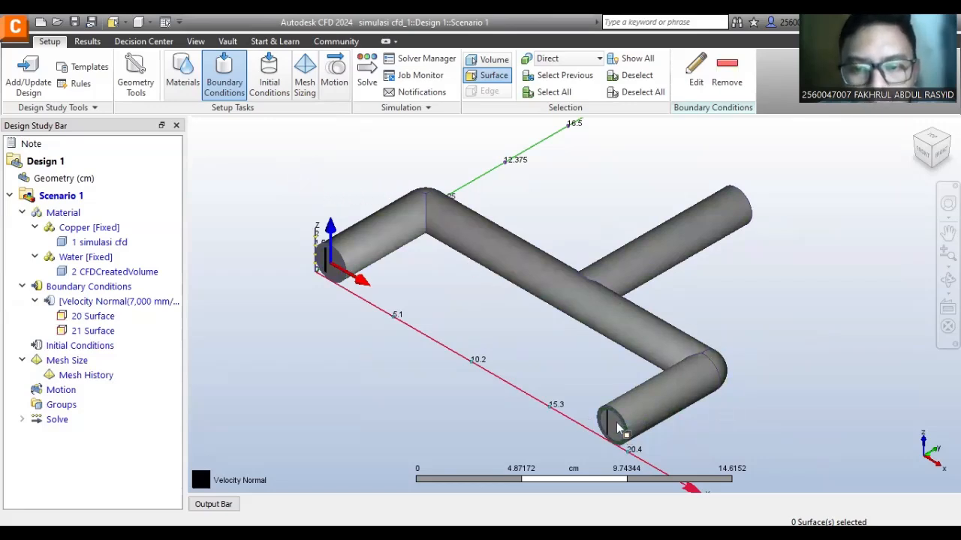
pyautogui.click(638, 412)
pyautogui.click(653, 406)
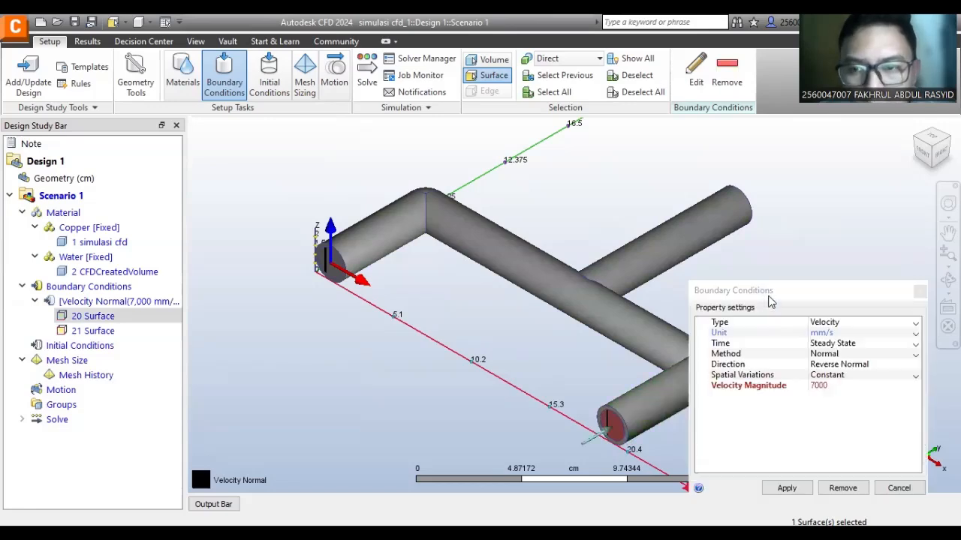
pyautogui.click(624, 179)
pyautogui.scroll(-4, 637, 242)
pyautogui.scroll(2, 630, 214)
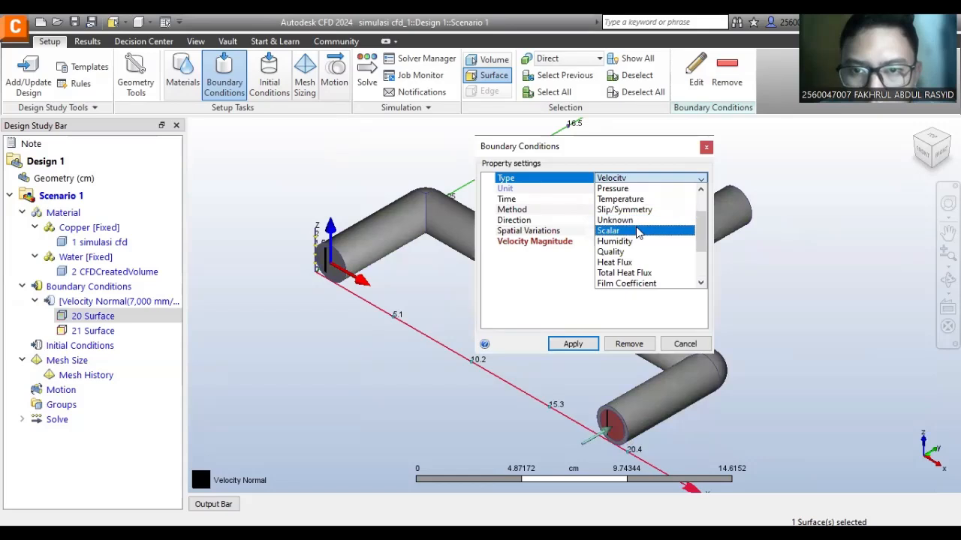
pyautogui.click(629, 201)
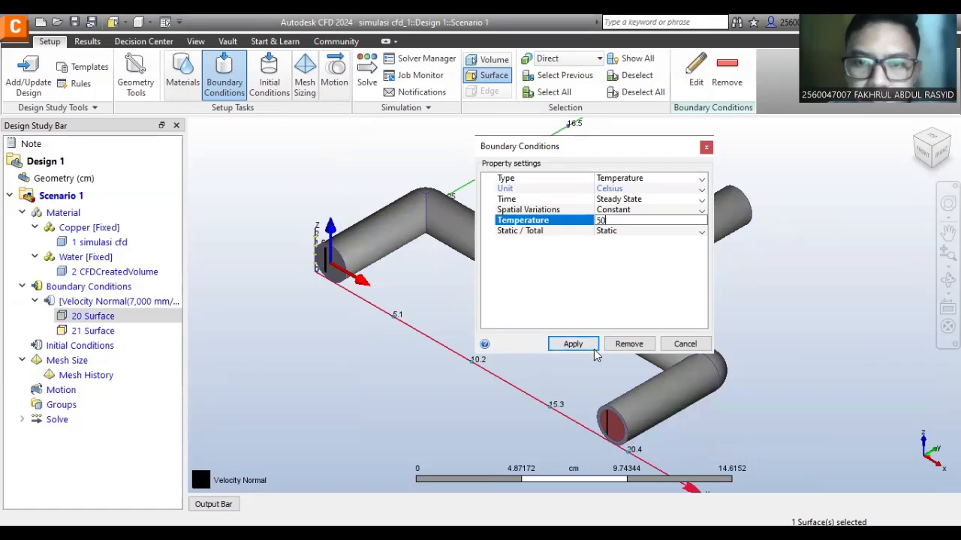
pyautogui.click(574, 345)
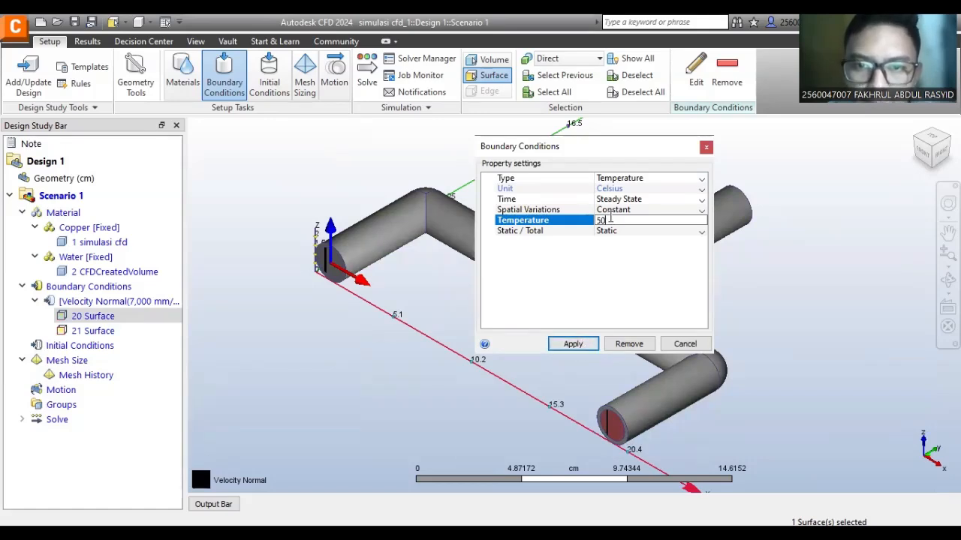
pyautogui.click(610, 211)
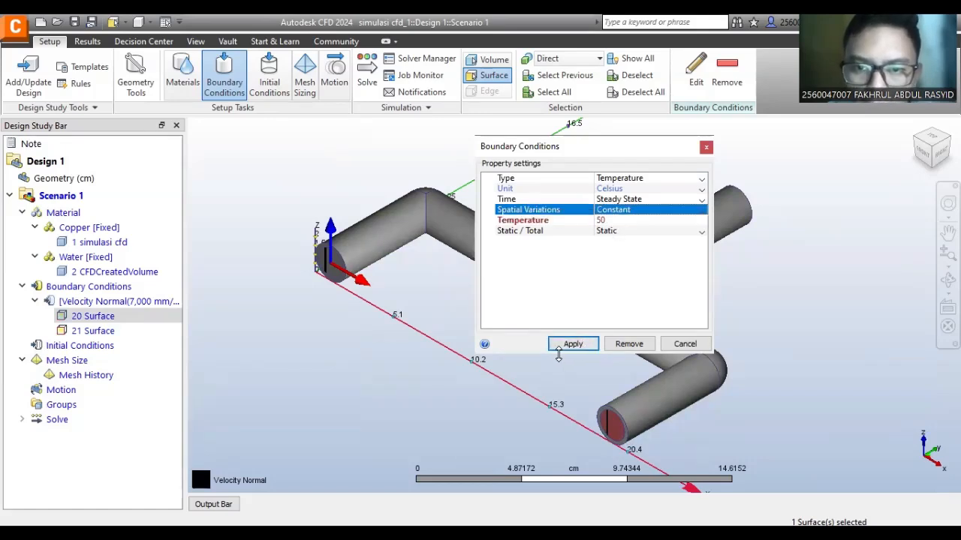
pyautogui.click(580, 343)
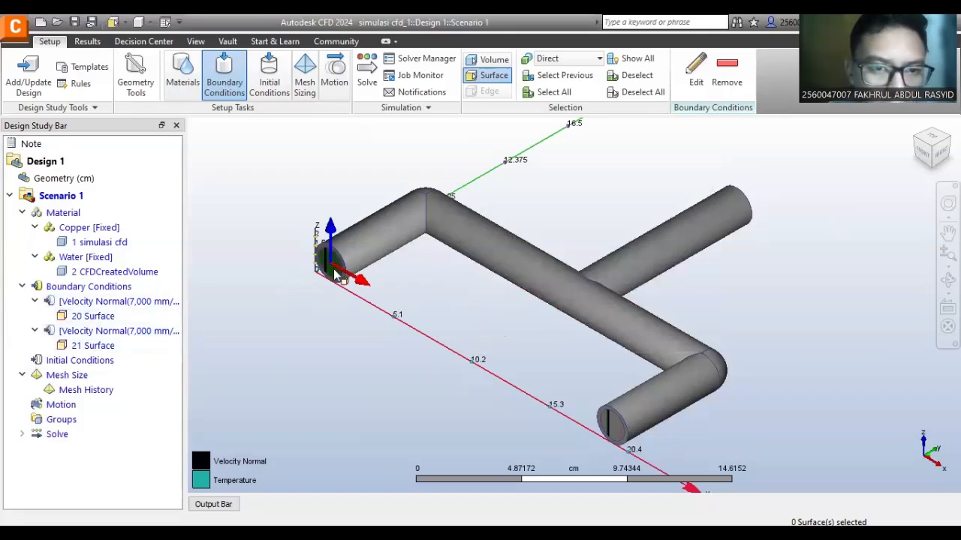
# - Add a static temperature boundary condition of 20 Celsius to the arm-end surface at the origin
pyautogui.click(361, 260)
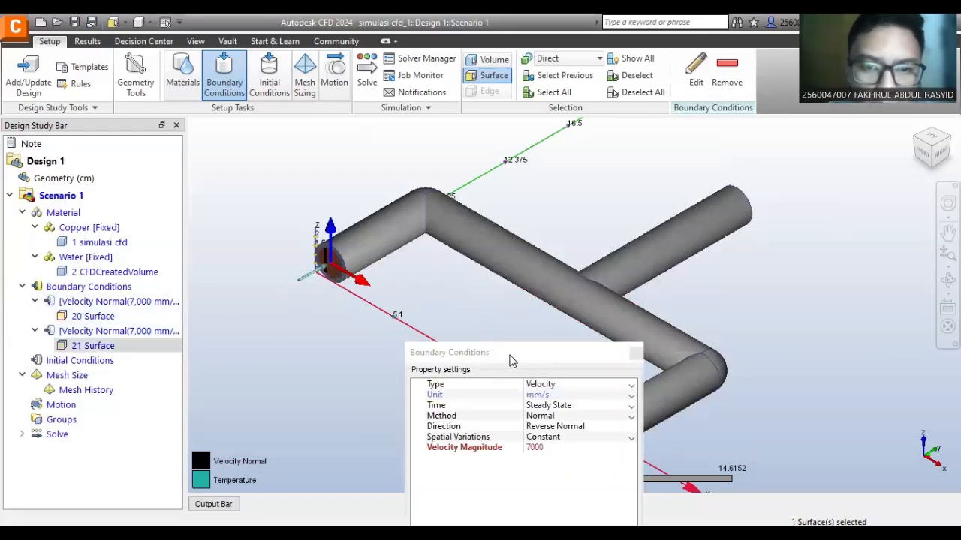
pyautogui.click(499, 237)
pyautogui.click(509, 299)
pyautogui.click(501, 278)
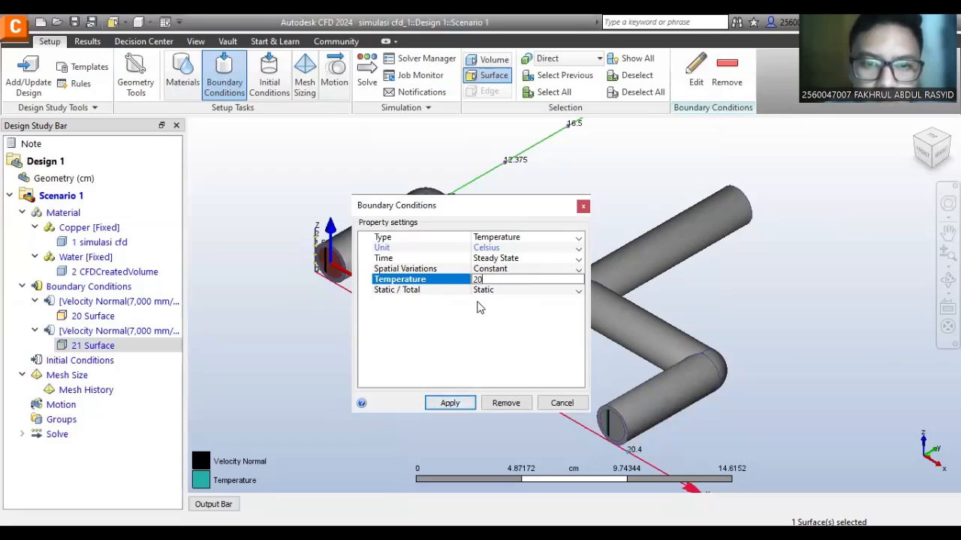
pyautogui.click(450, 403)
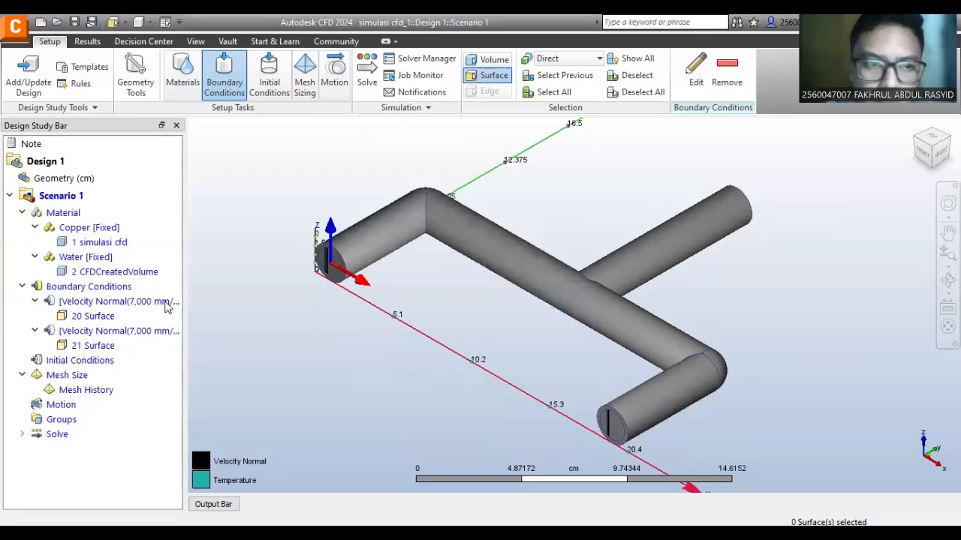
# - Check which arm-end surface each of the two velocity boundary condition groups applies to and view their settings
pyautogui.click(86, 345)
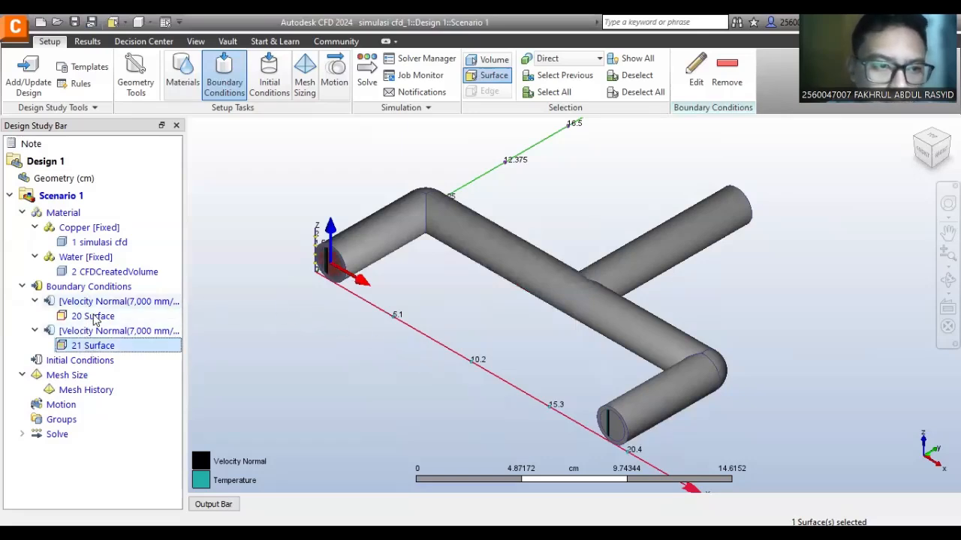
pyautogui.click(95, 319)
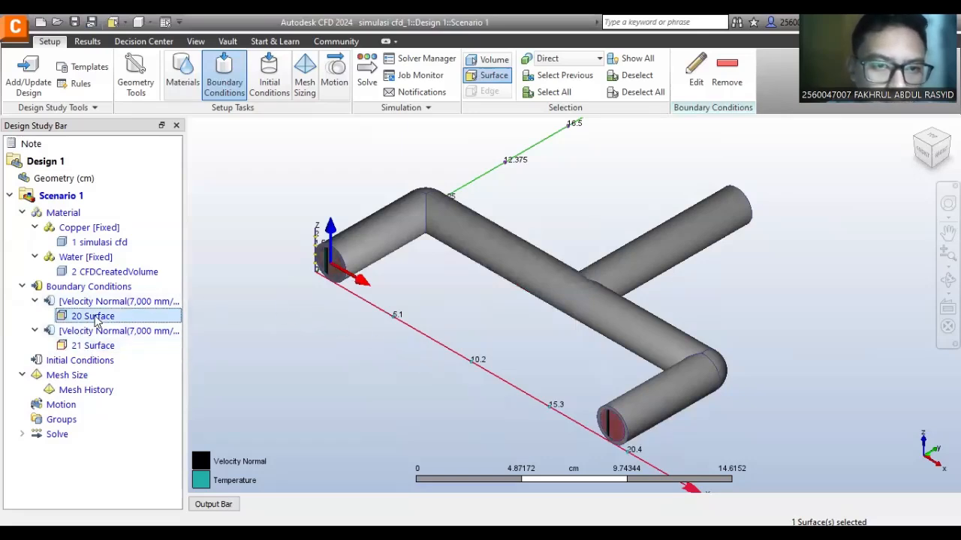
pyautogui.click(34, 331)
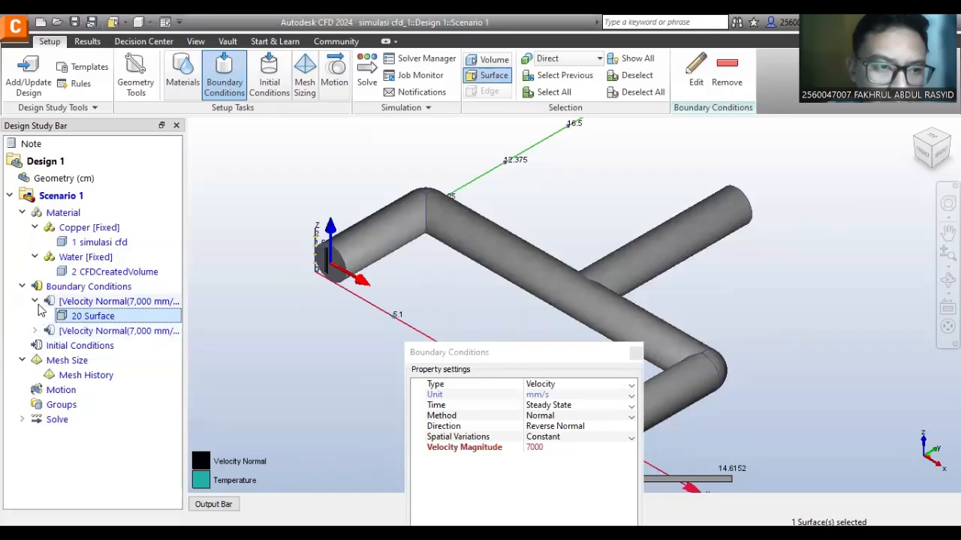
pyautogui.click(638, 355)
pyautogui.click(34, 331)
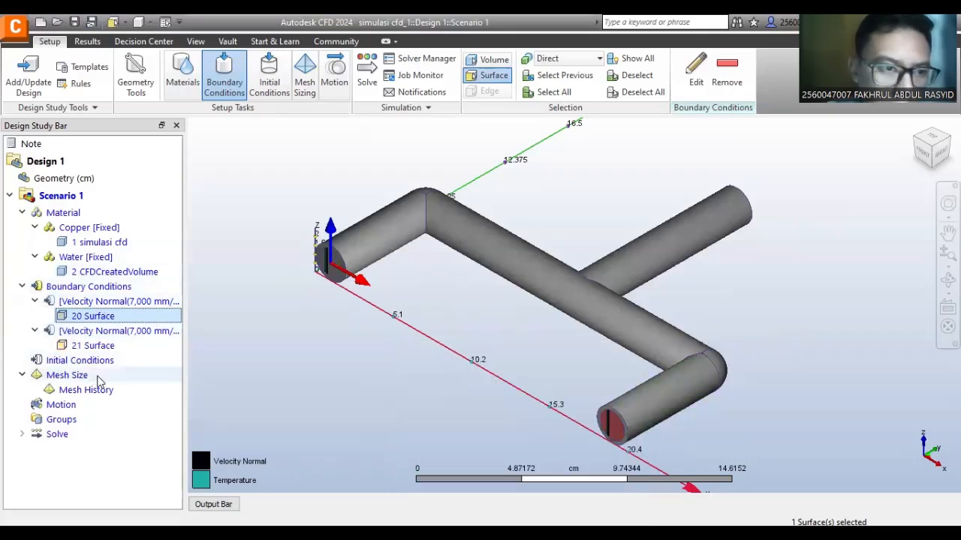
pyautogui.click(105, 345)
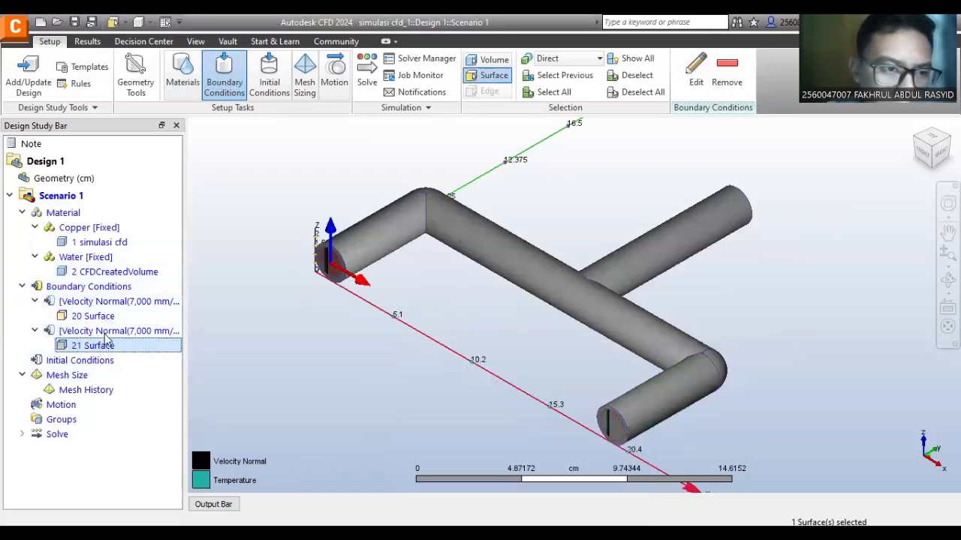
pyautogui.click(102, 290)
pyautogui.click(336, 272)
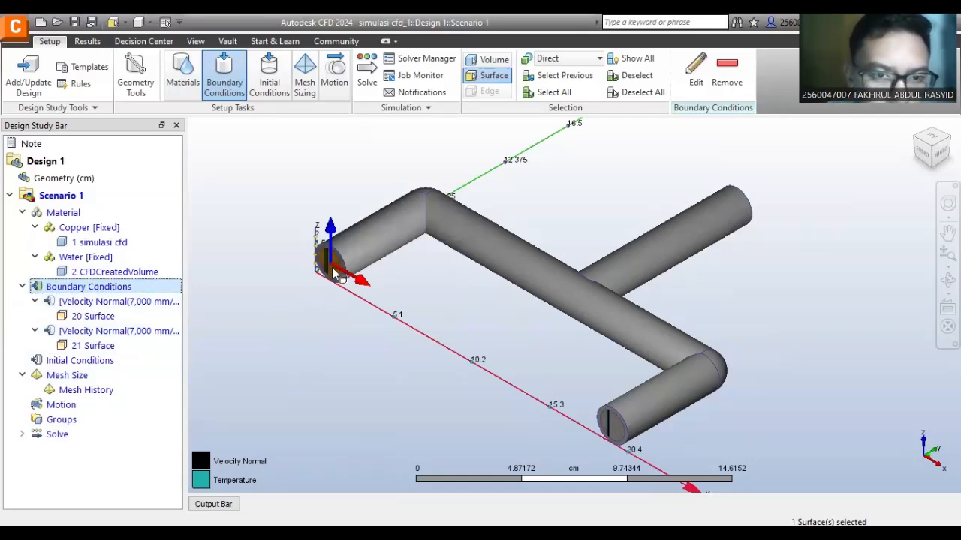
pyautogui.click(367, 252)
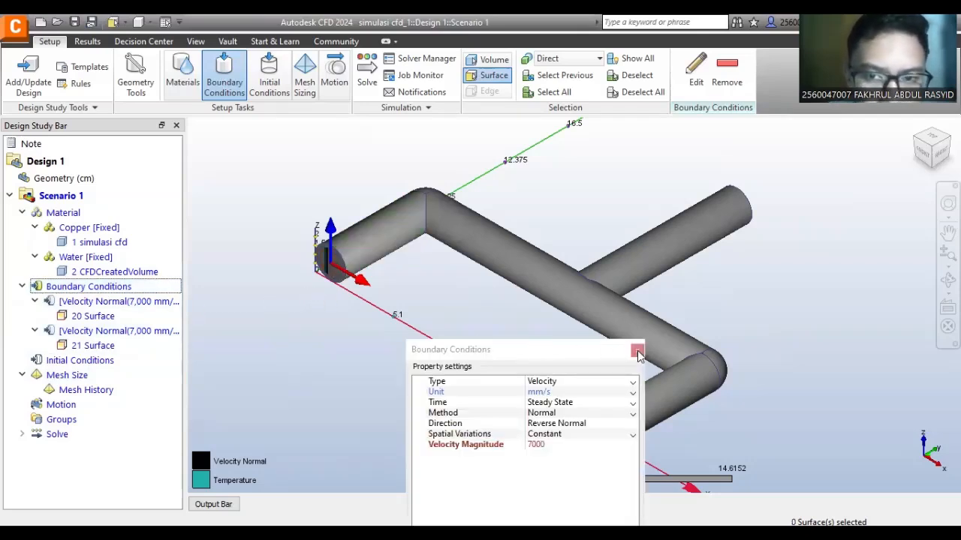
# - Inspect the settings of the first velocity boundary condition group and compare its surface with the second group's
pyautogui.click(93, 301)
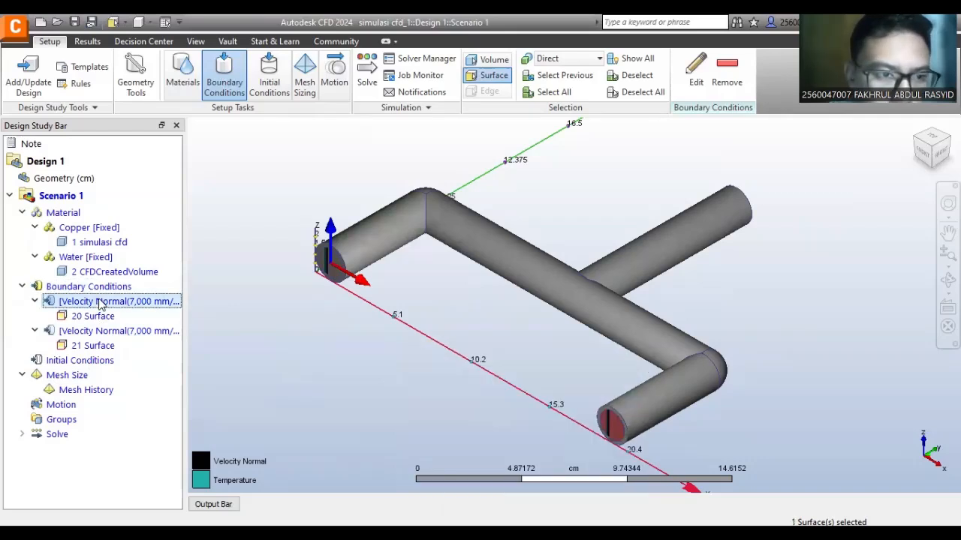
pyautogui.click(79, 316)
pyautogui.doubleClick(48, 301)
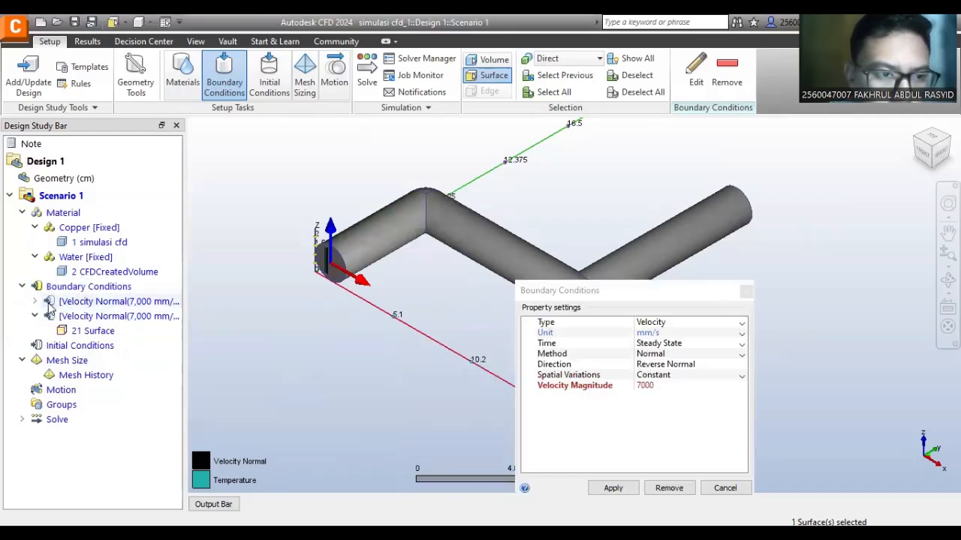
pyautogui.click(745, 293)
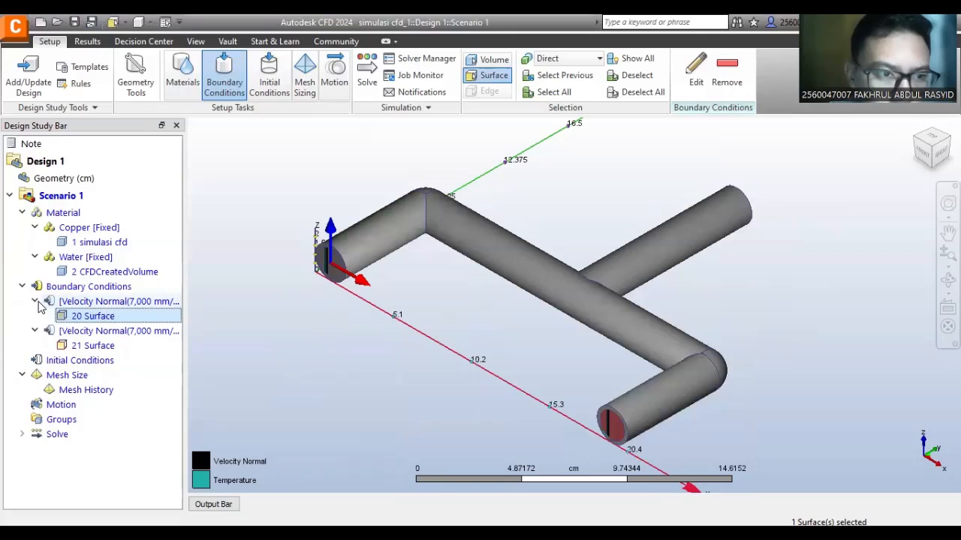
pyautogui.click(145, 348)
pyautogui.click(102, 320)
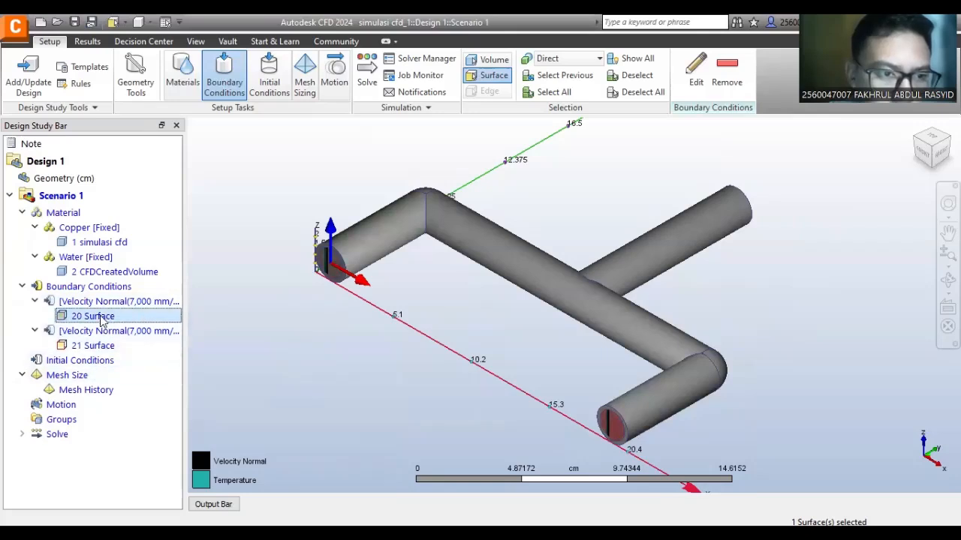
pyautogui.rightClick(103, 322)
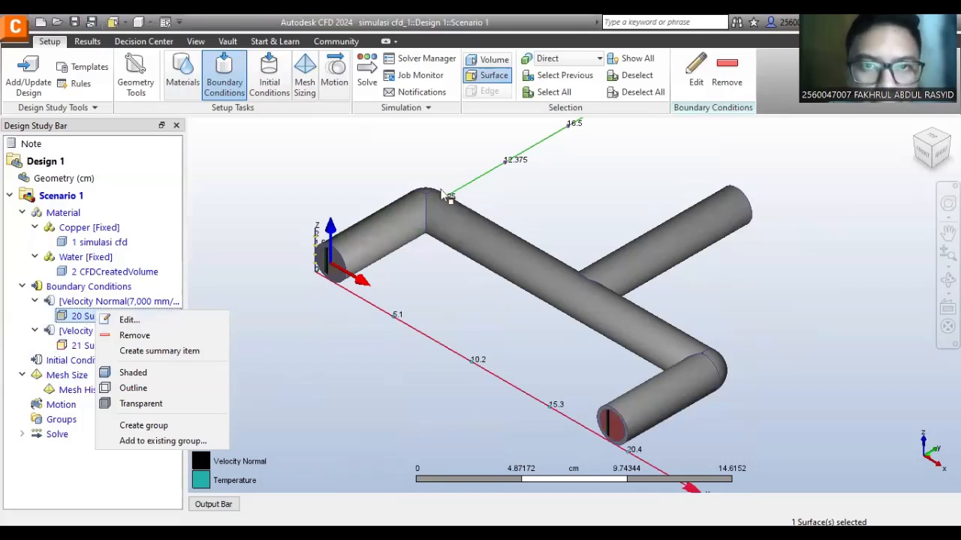
# - Apply a constant static temperature boundary condition of 20 Celsius to both arm-end surfaces together
pyautogui.click(333, 258)
pyautogui.click(380, 239)
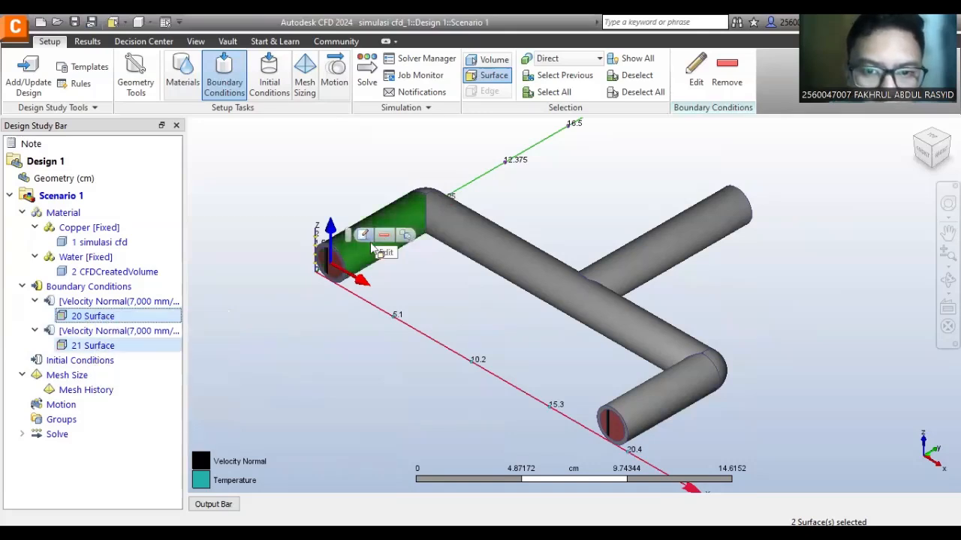
pyautogui.click(539, 261)
pyautogui.click(544, 331)
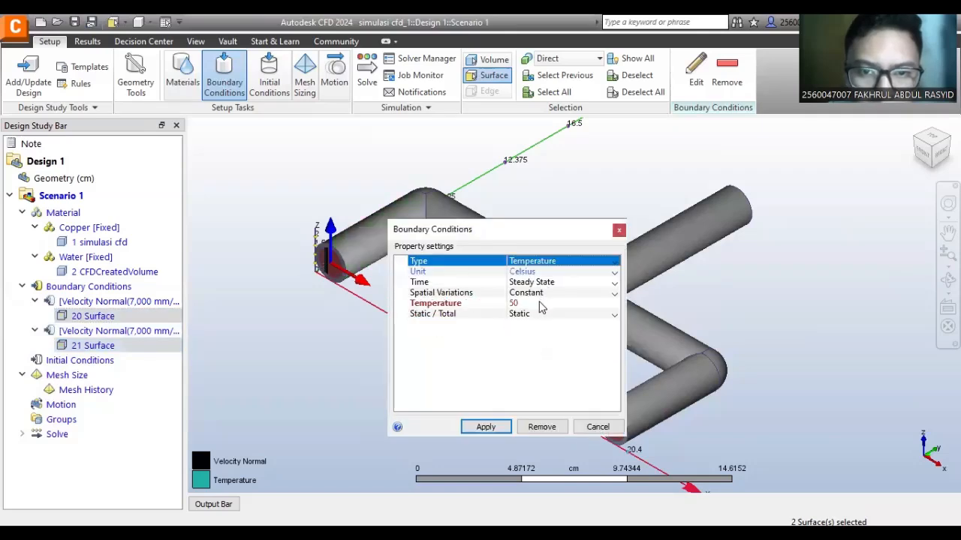
pyautogui.click(521, 305)
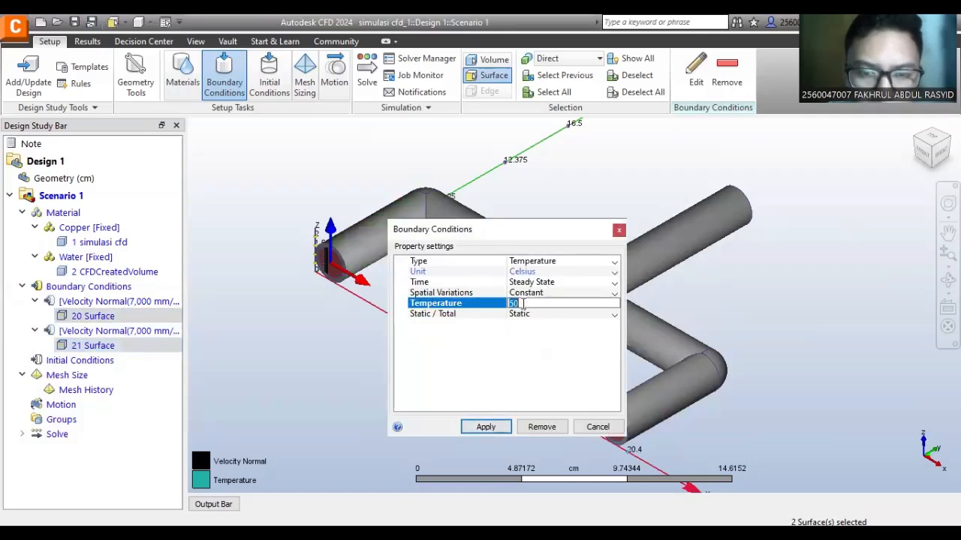
pyautogui.write('20')
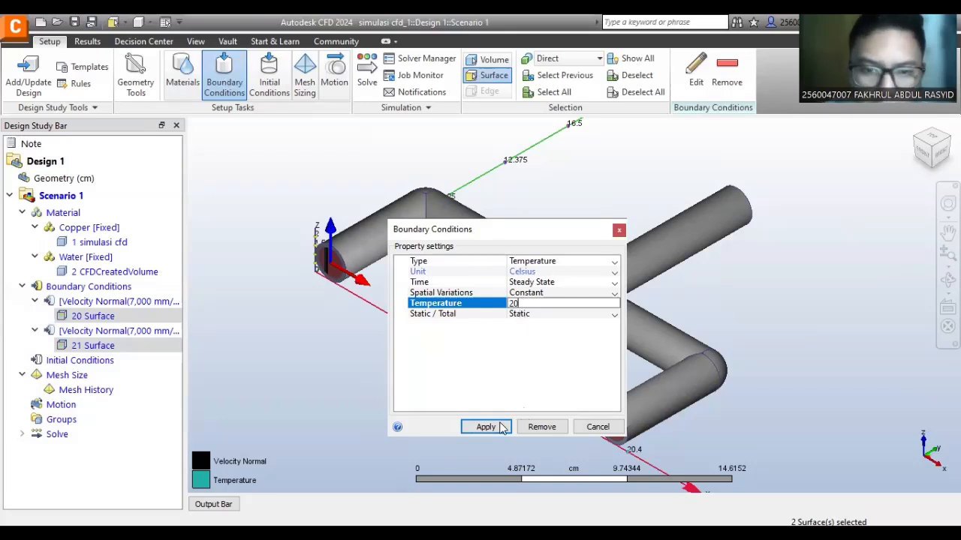
pyautogui.click(499, 427)
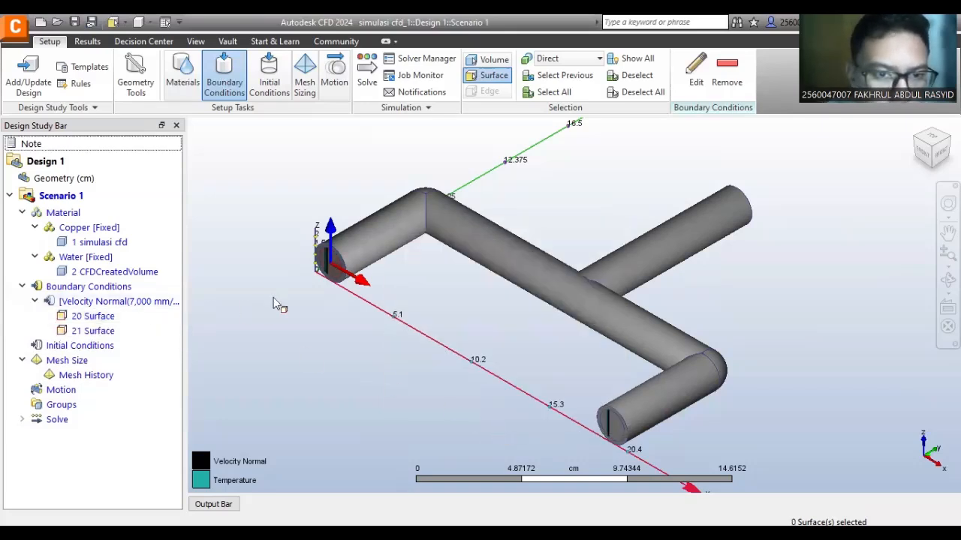
# - Set the constant static temperature boundary condition on both arm-end surfaces to 50 Celsius
pyautogui.click(95, 316)
pyautogui.click(99, 302)
pyautogui.click(101, 316)
pyautogui.click(103, 331)
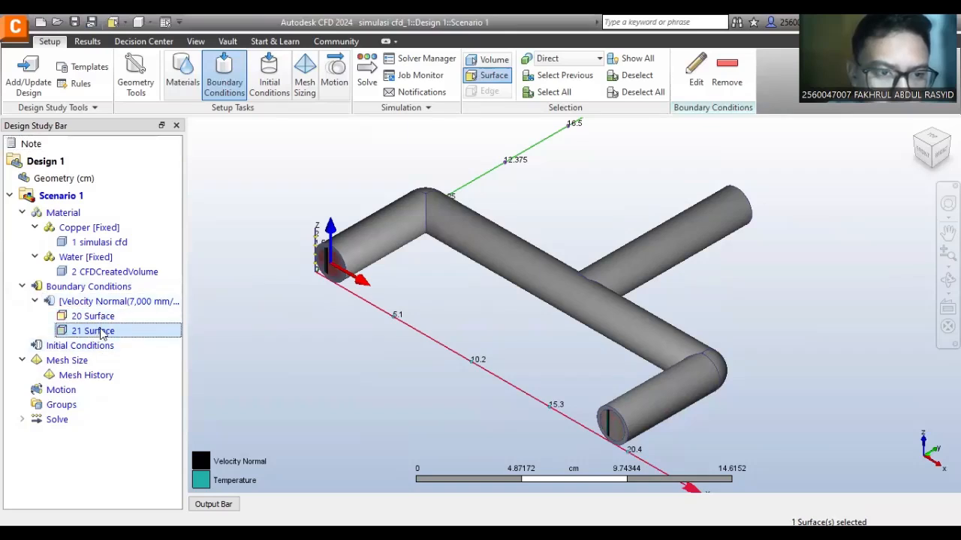
pyautogui.click(641, 398)
pyautogui.moveTo(790, 295); pyautogui.dragTo(635, 209)
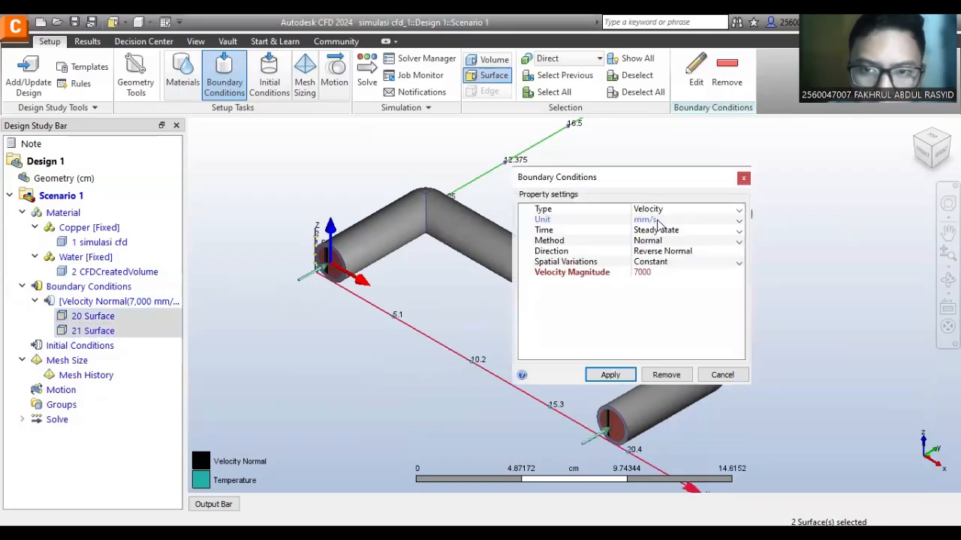
pyautogui.click(653, 210)
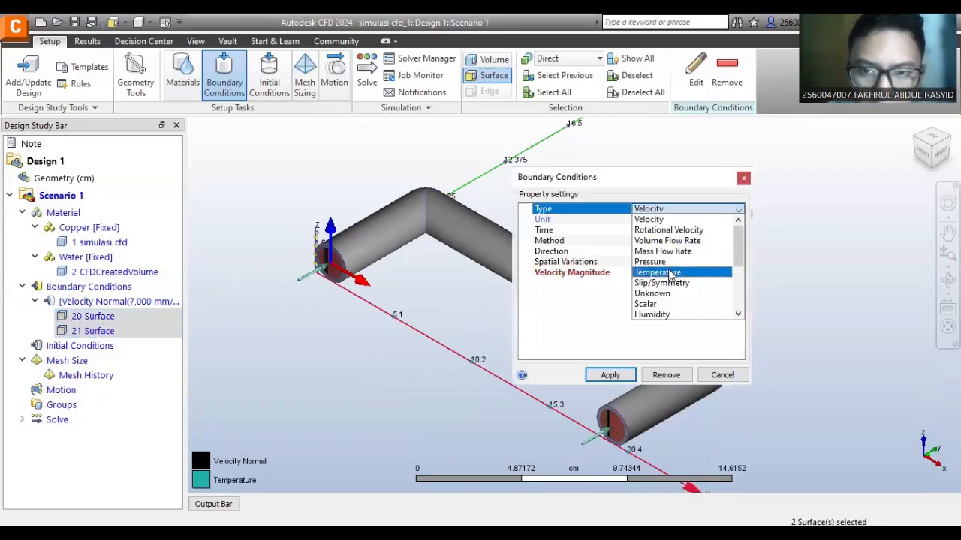
pyautogui.click(670, 275)
pyautogui.click(667, 252)
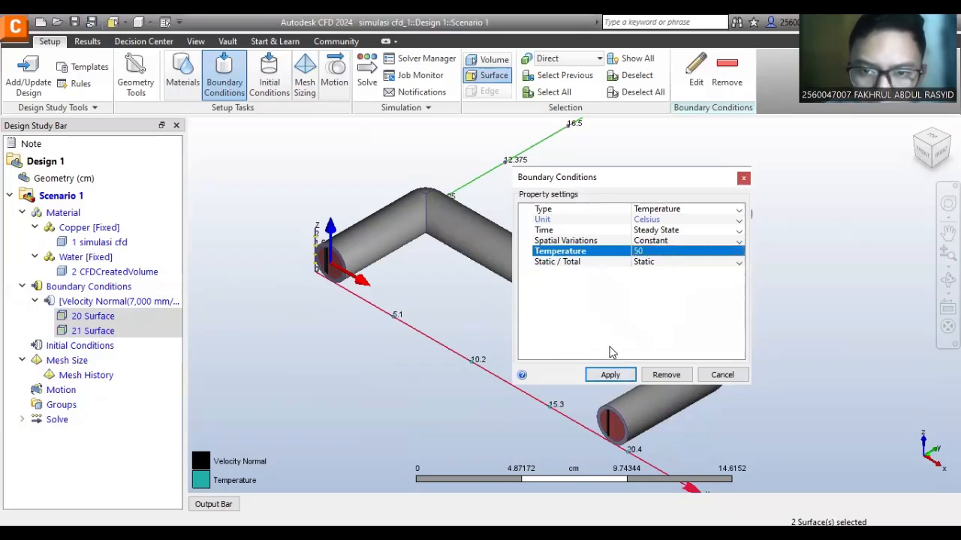
pyautogui.click(613, 377)
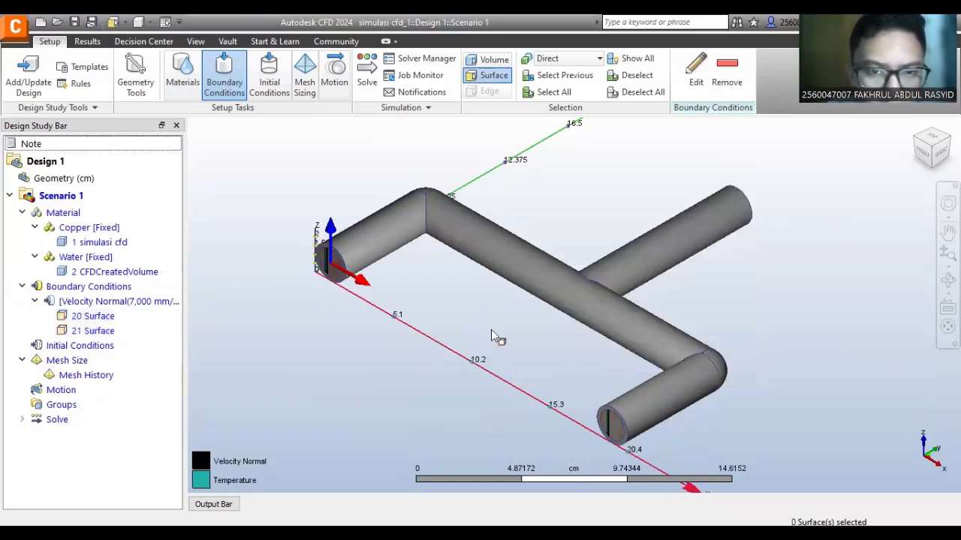
# - Apply a steady-state static gage pressure boundary condition of 0 Pa to the capping surface at the middle branch's open end
pyautogui.click(933, 167)
pyautogui.moveTo(933, 154); pyautogui.dragTo(937, 160)
pyautogui.scroll(-1, 810, 266)
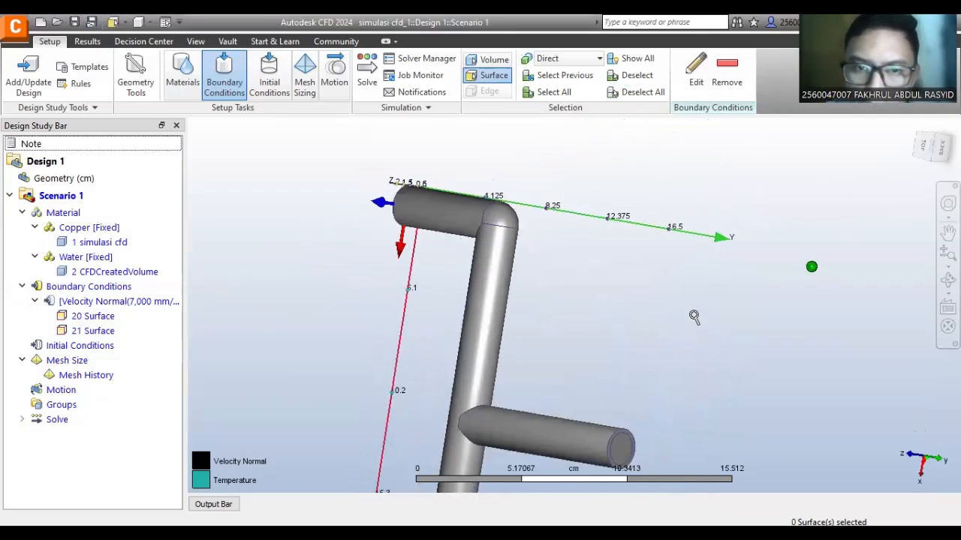
pyautogui.moveTo(648, 429); pyautogui.dragTo(656, 333, button='middle')
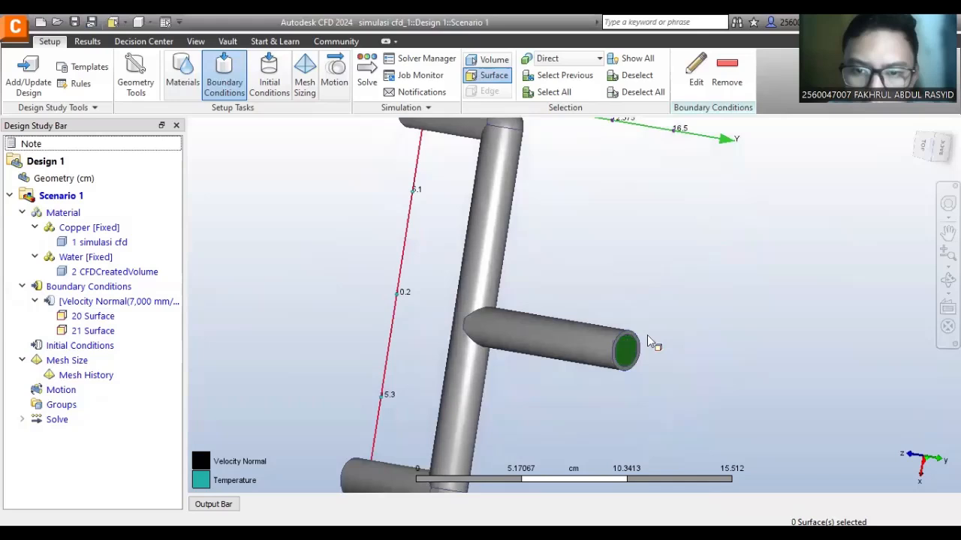
pyautogui.click(664, 331)
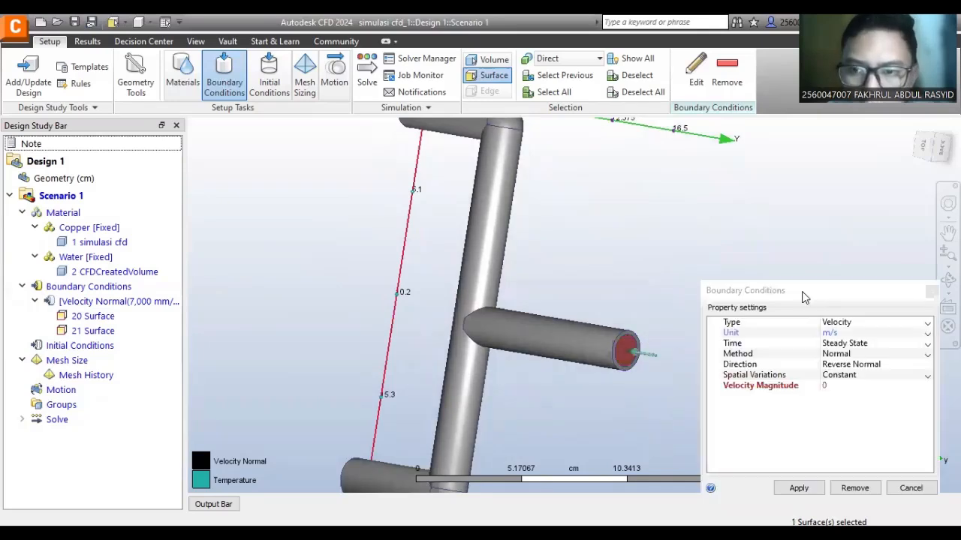
pyautogui.click(743, 244)
pyautogui.click(758, 293)
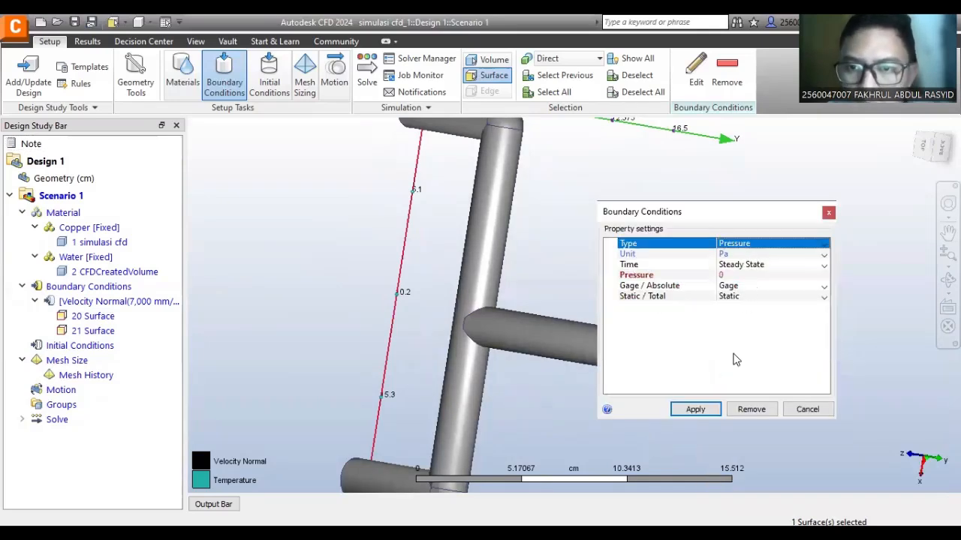
pyautogui.click(695, 409)
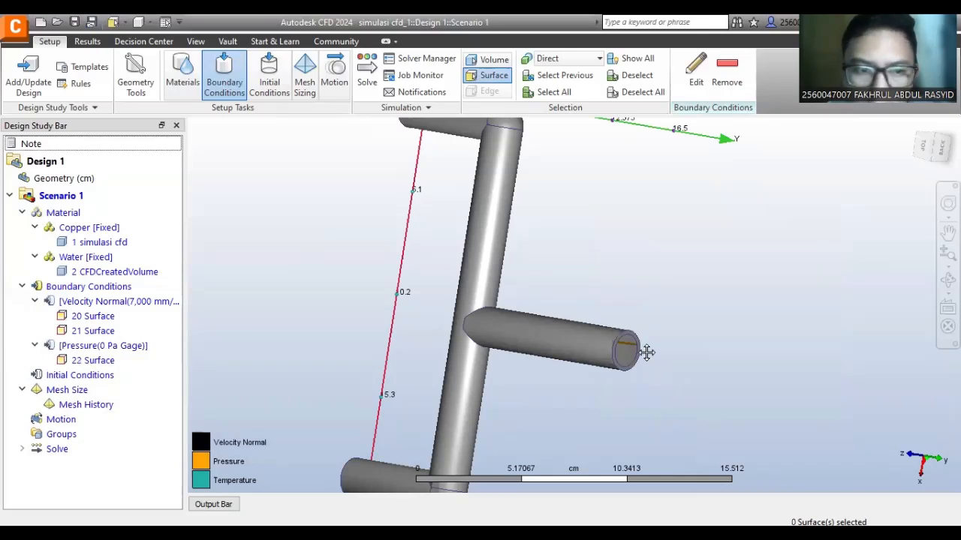
# - Review the placement of the velocity boundary condition surfaces on both arm ends, looking closely at the end farthest from the origin
pyautogui.moveTo(647, 353); pyautogui.dragTo(682, 270, button='middle')
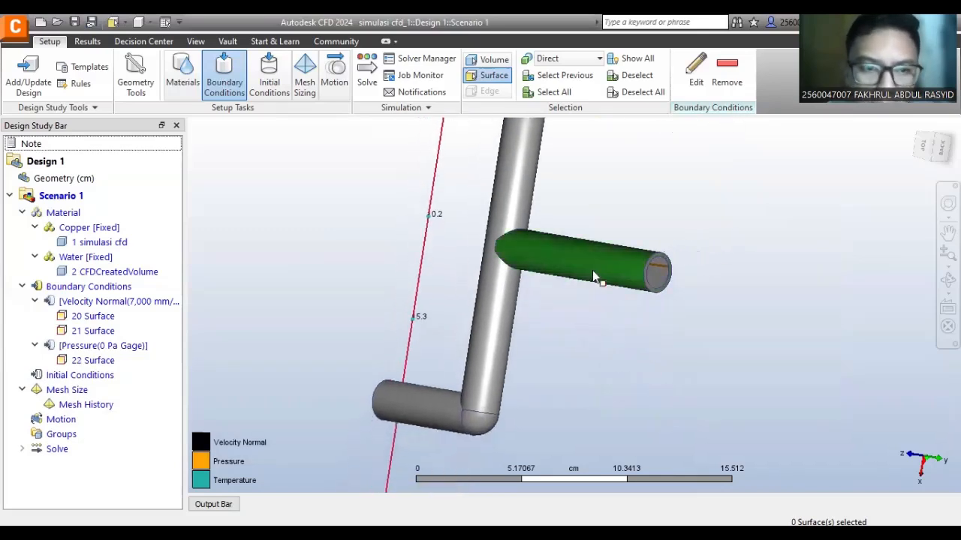
pyautogui.click(928, 149)
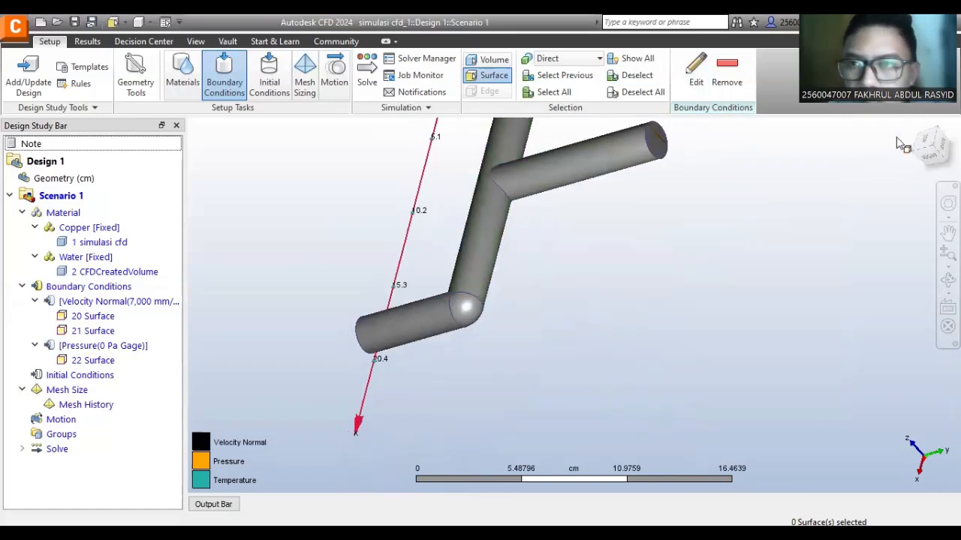
pyautogui.click(916, 141)
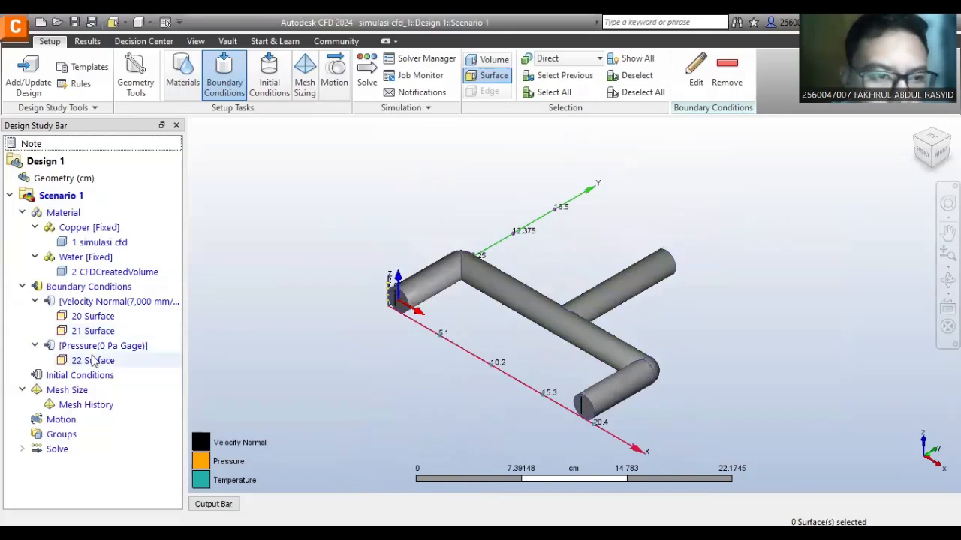
pyautogui.click(102, 318)
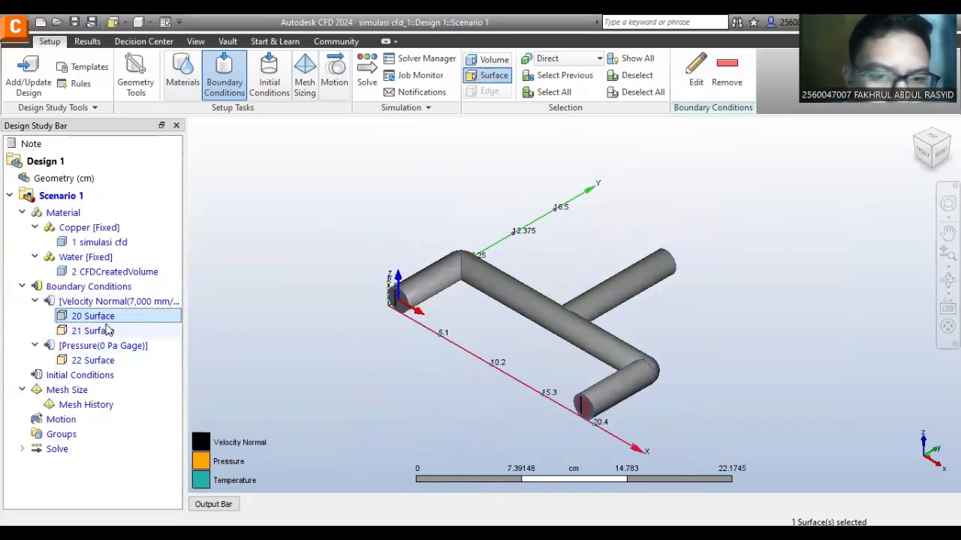
pyautogui.click(106, 331)
pyautogui.scroll(5, 459, 349)
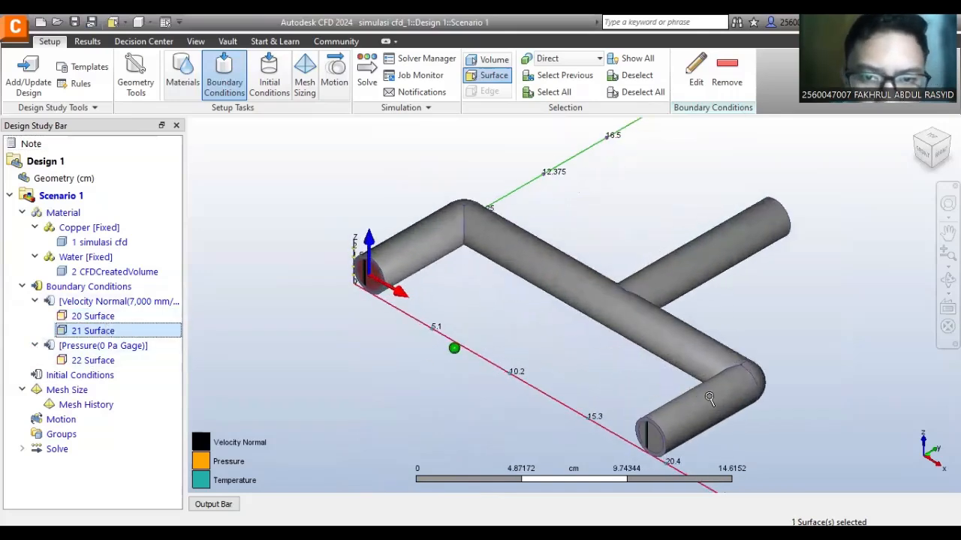
pyautogui.moveTo(706, 395); pyautogui.dragTo(695, 300, button='middle')
pyautogui.scroll(1, 723, 304)
pyautogui.click(113, 302)
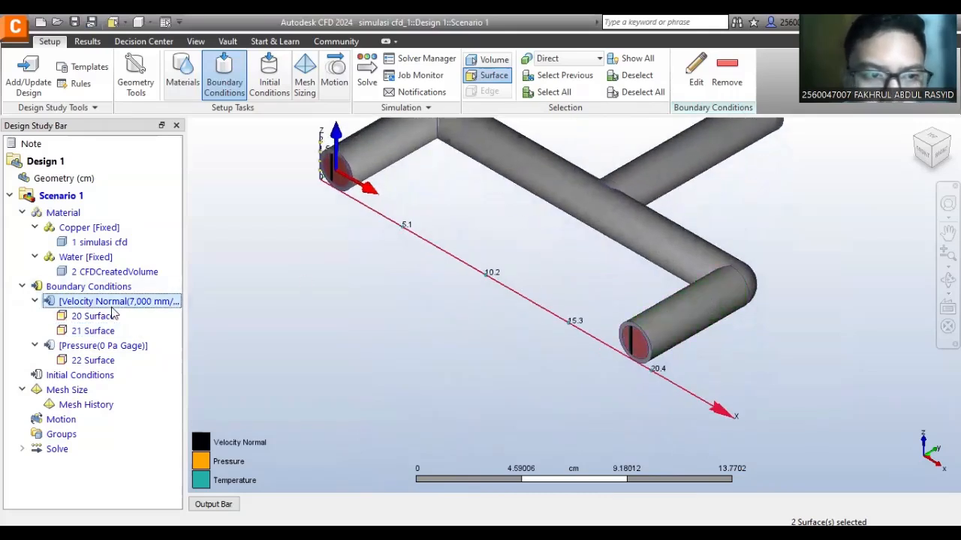
pyautogui.click(105, 287)
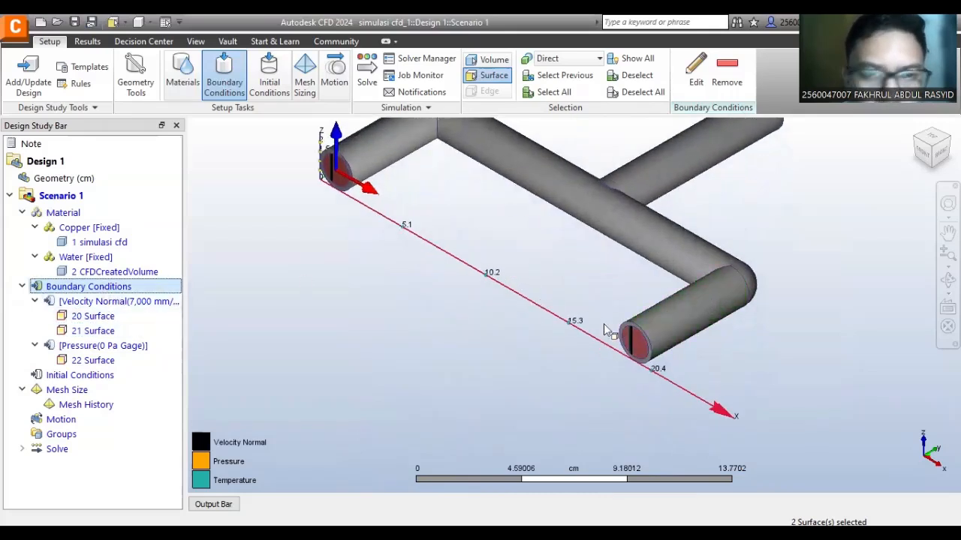
pyautogui.scroll(1, 637, 334)
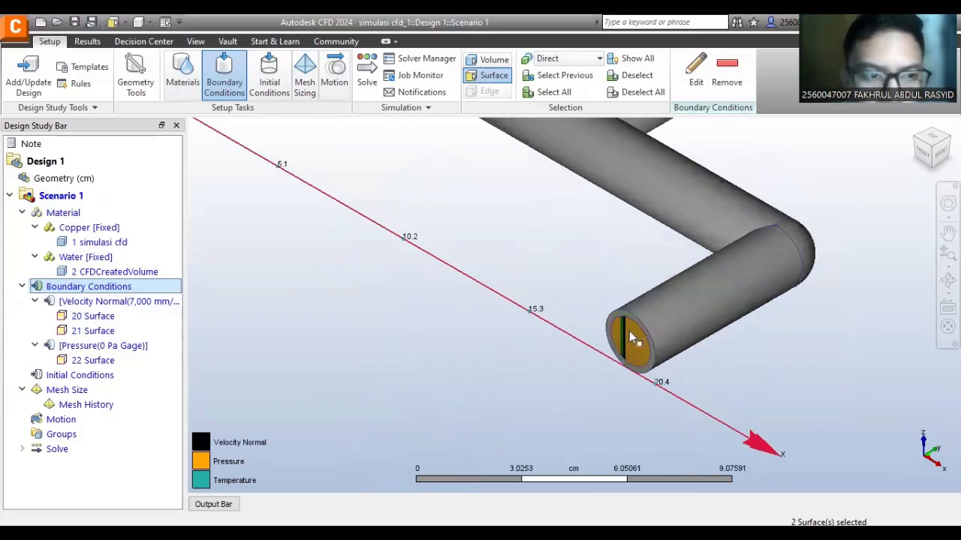
# - Apply a static temperature initial condition of 50 Celsius to the capping surface at the arm end farthest from the origin
pyautogui.click(630, 332)
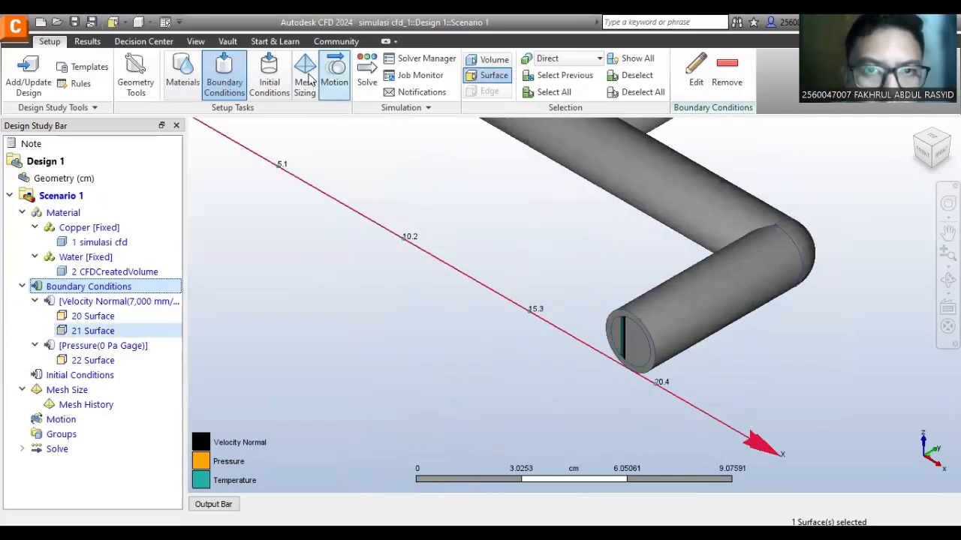
pyautogui.click(272, 75)
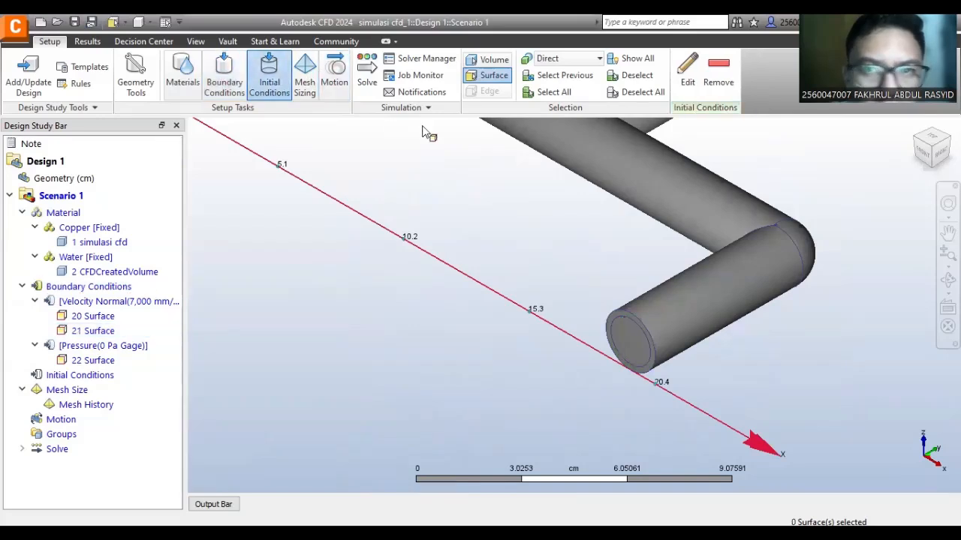
pyautogui.scroll(-1, 599, 179)
pyautogui.moveTo(515, 219); pyautogui.dragTo(505, 265, button='middle')
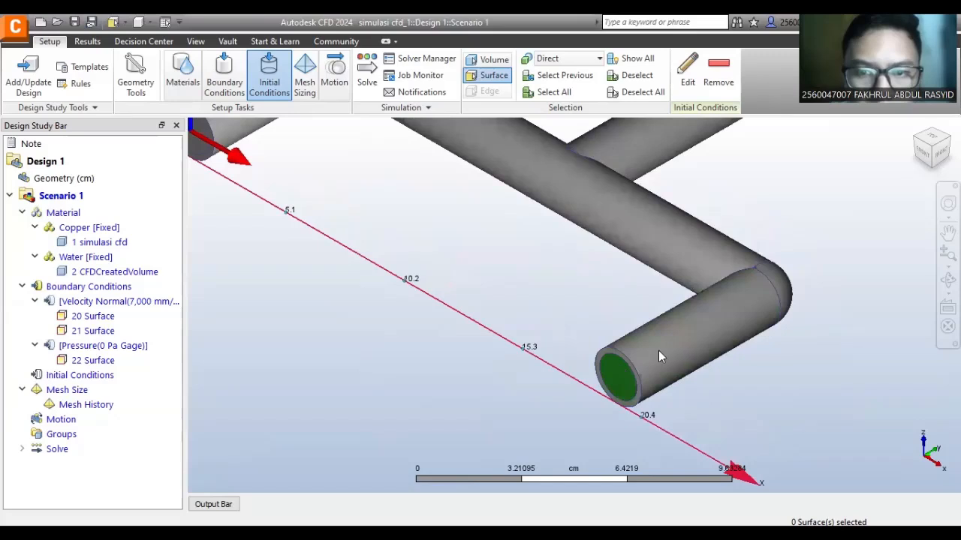
pyautogui.click(617, 374)
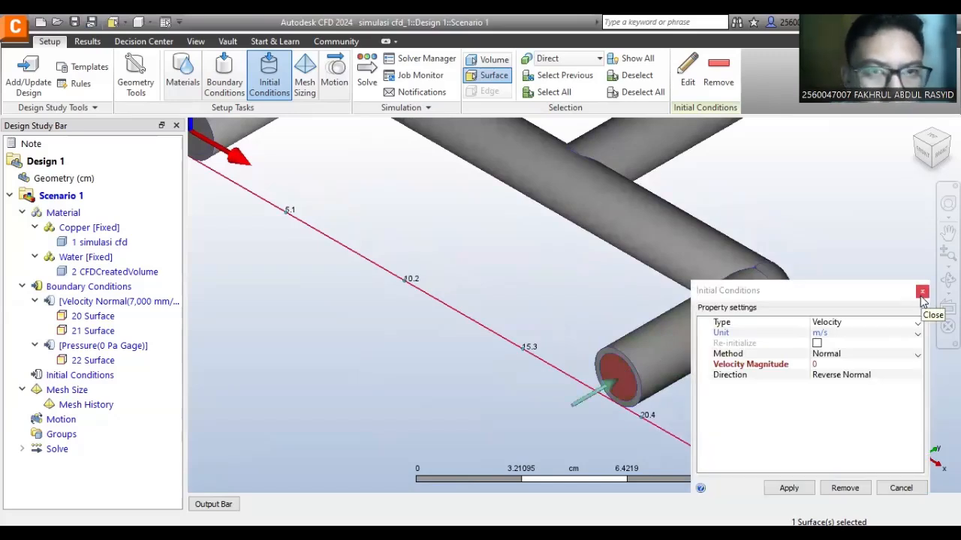
pyautogui.click(824, 338)
pyautogui.click(819, 354)
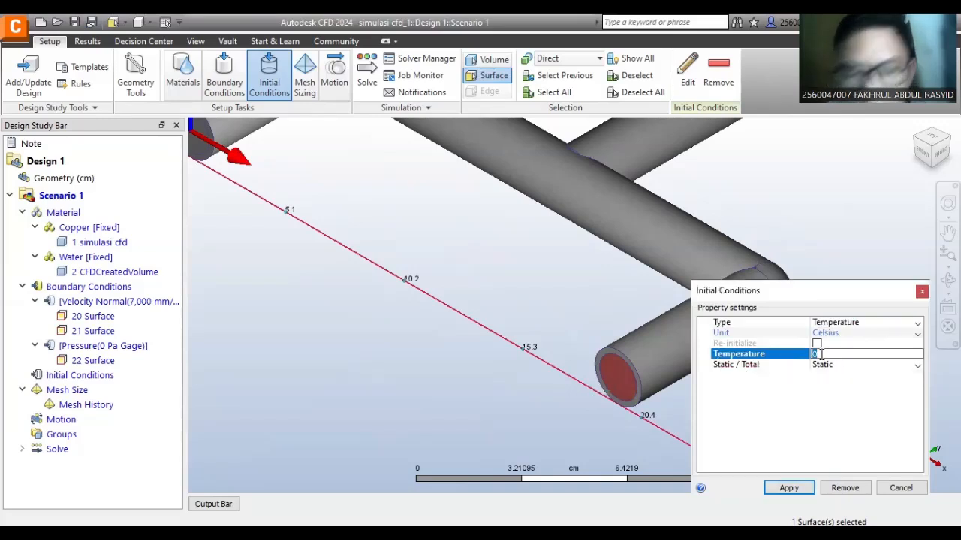
pyautogui.click(789, 488)
# - Apply a static temperature initial condition of 20 Celsius to the capping surface at the arm end by the origin
pyautogui.moveTo(441, 204); pyautogui.dragTo(611, 264, button='middle')
pyautogui.scroll(-1, 488, 236)
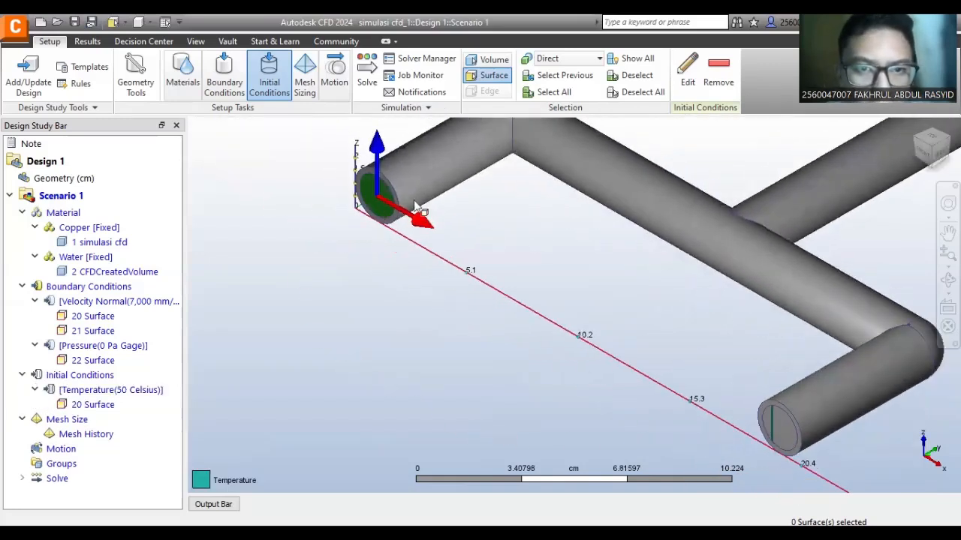
pyautogui.click(384, 216)
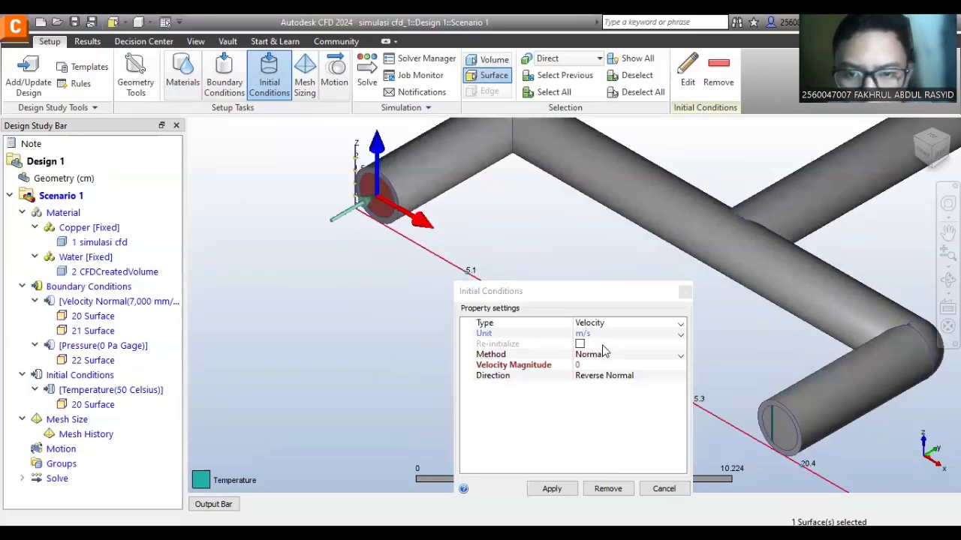
pyautogui.click(601, 325)
pyautogui.click(608, 354)
pyautogui.click(586, 353)
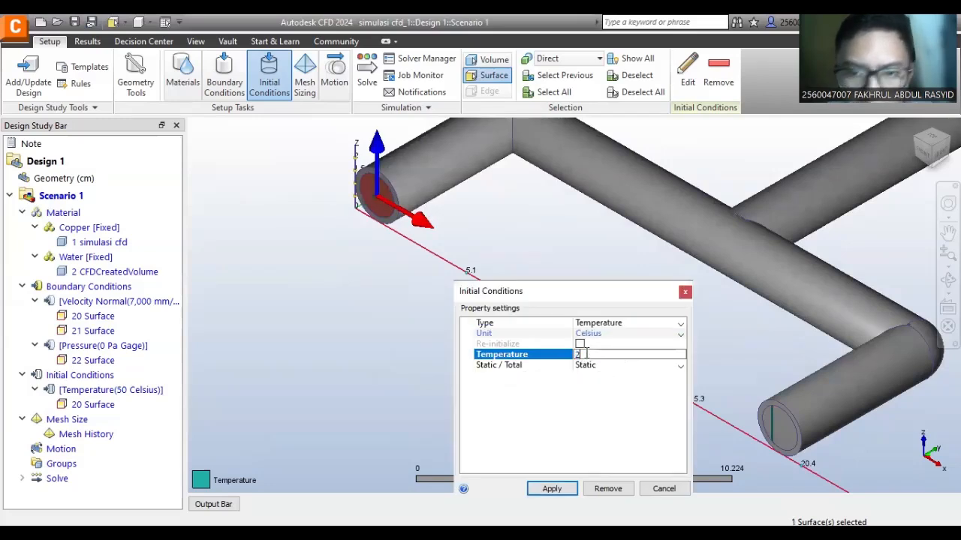
pyautogui.click(551, 489)
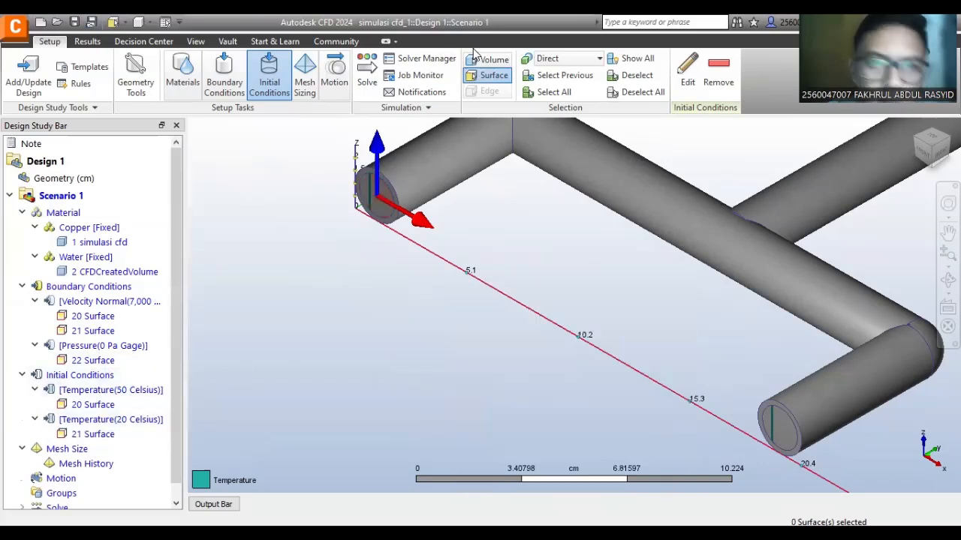
# - Generate automatic mesh sizing for the tubular handle model
pyautogui.click(305, 79)
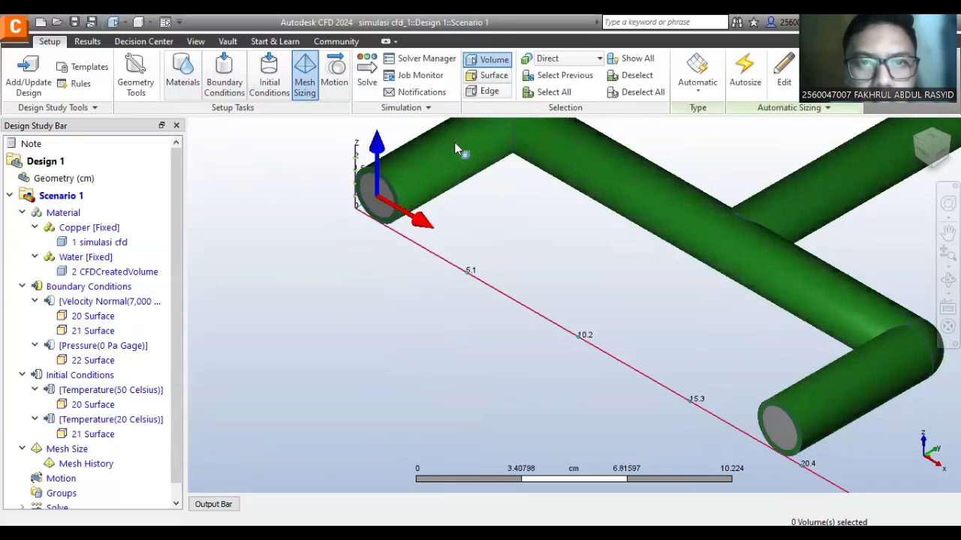
pyautogui.click(690, 210)
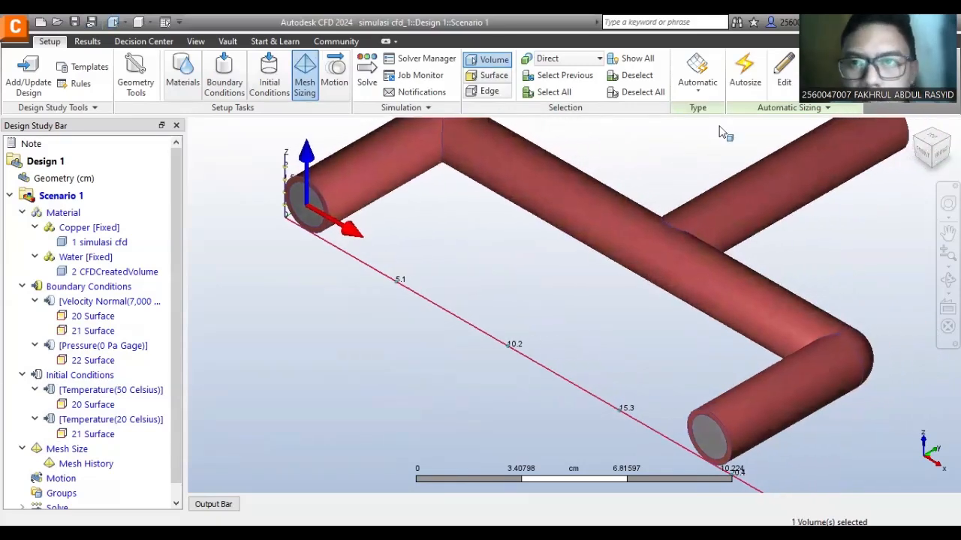
pyautogui.click(745, 78)
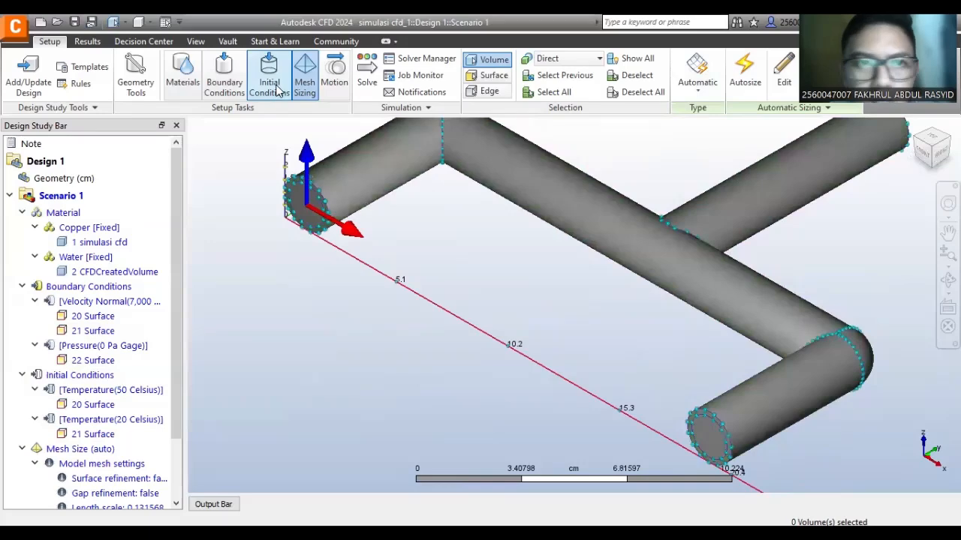
# - Enable heat transfer with auto forced convection and run the steady-state solution on MyComputer for 100 iterations
pyautogui.click(363, 83)
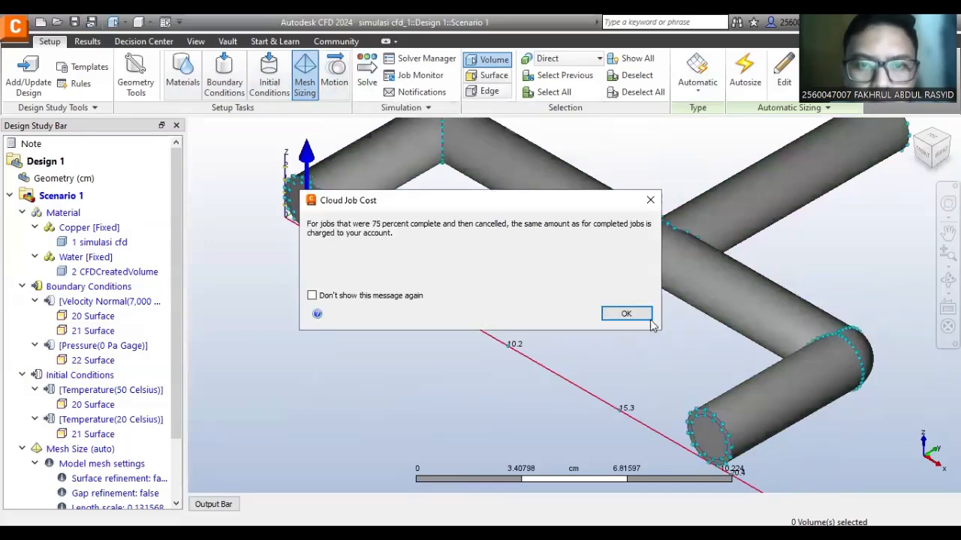
pyautogui.click(644, 316)
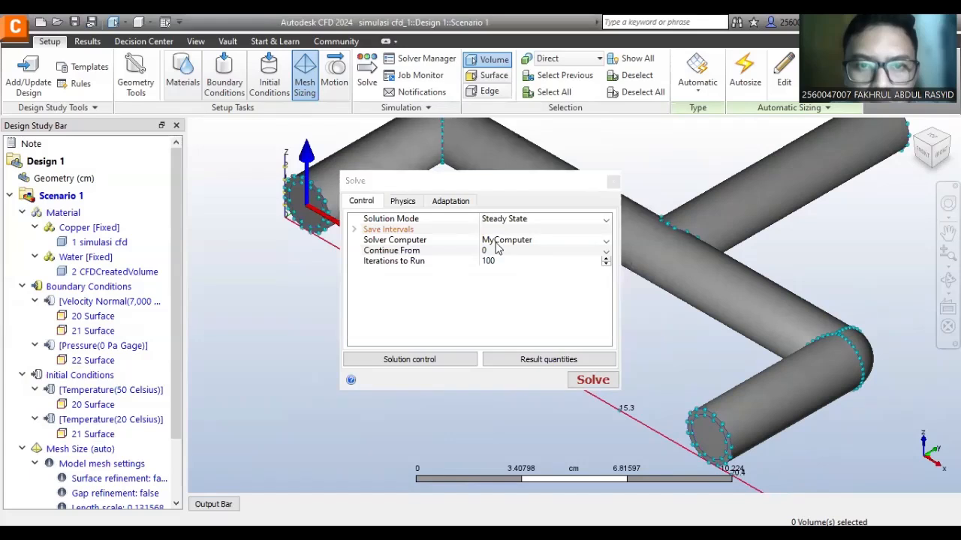
pyautogui.click(413, 204)
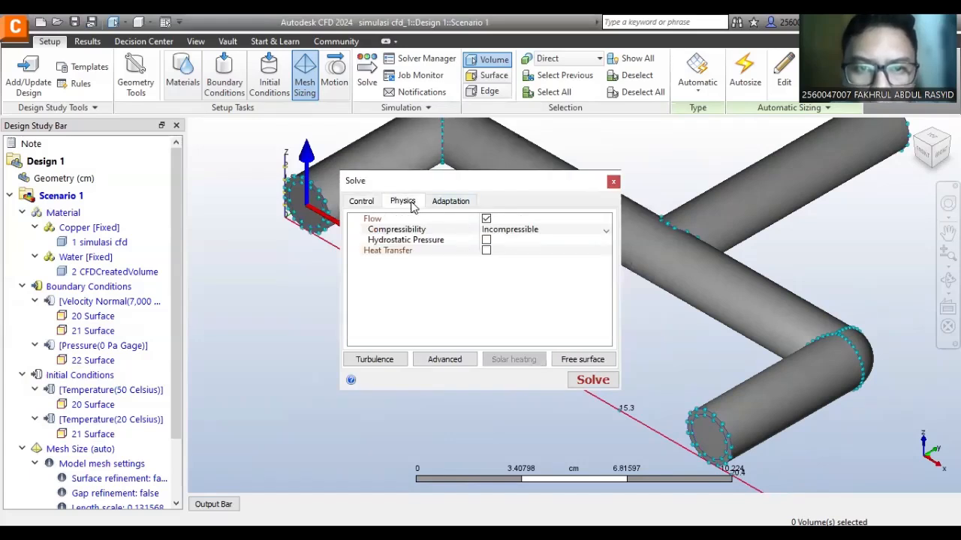
pyautogui.click(486, 252)
pyautogui.click(487, 261)
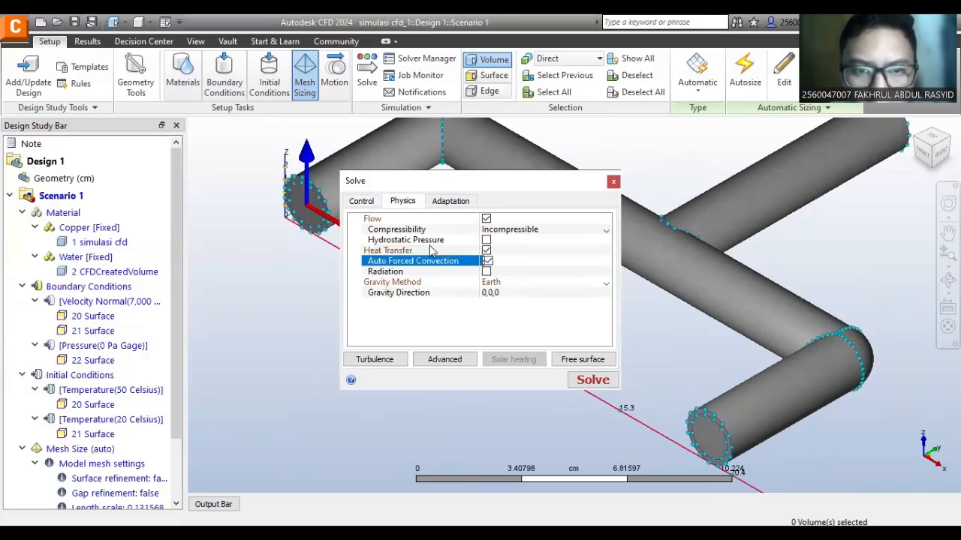
pyautogui.click(365, 201)
pyautogui.click(582, 384)
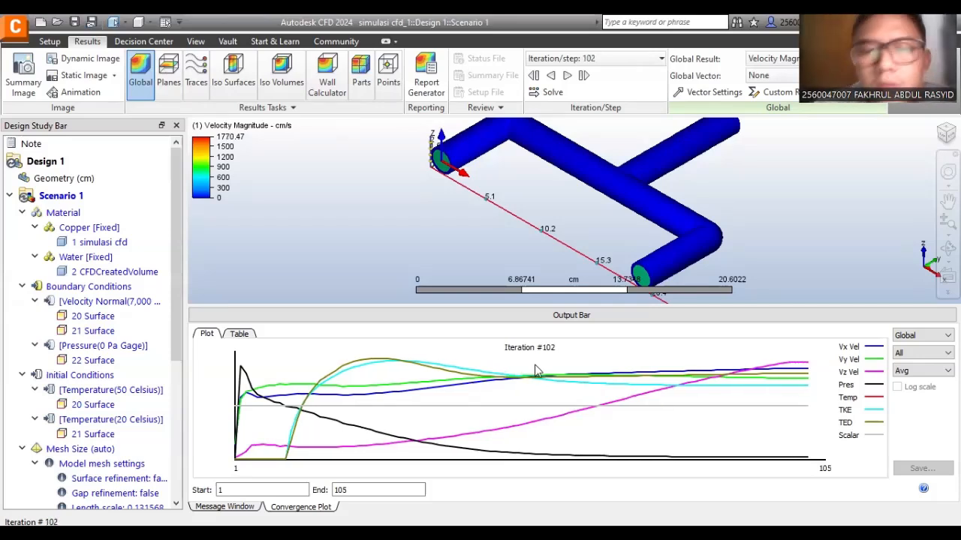
# - Hide the convergence output, add a results plane through the middle branch, and shift its origin slightly down along Z
pyautogui.click(552, 314)
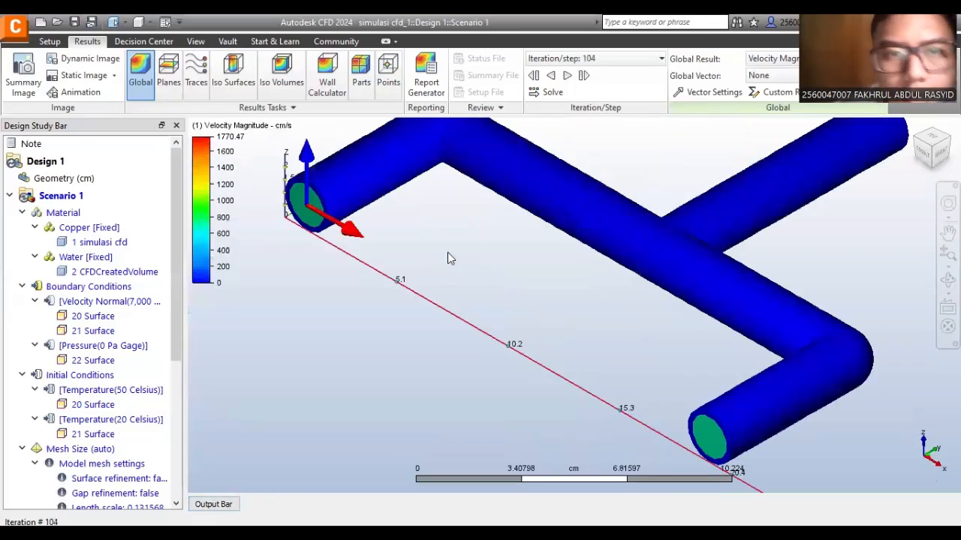
pyautogui.scroll(-3, 476, 225)
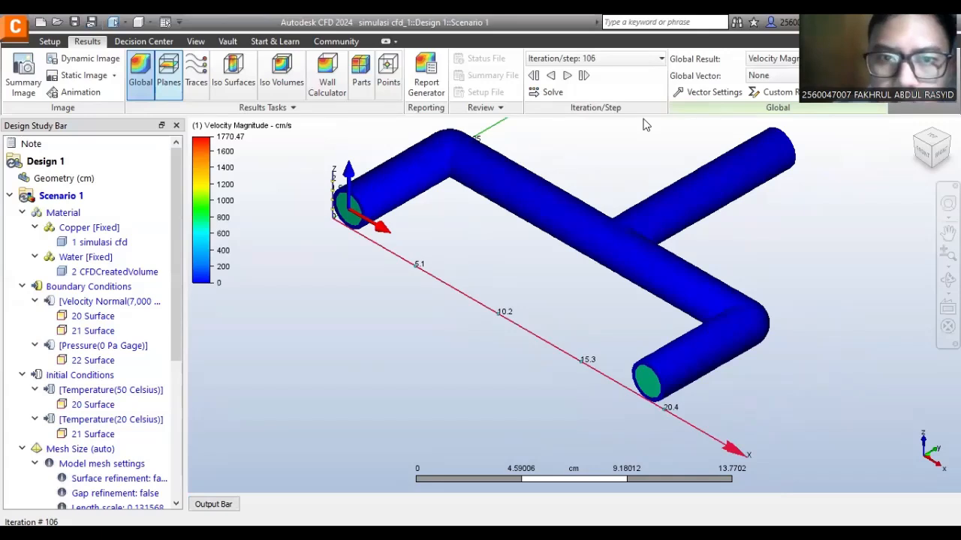
pyautogui.moveTo(643, 124); pyautogui.dragTo(548, 178, button='middle')
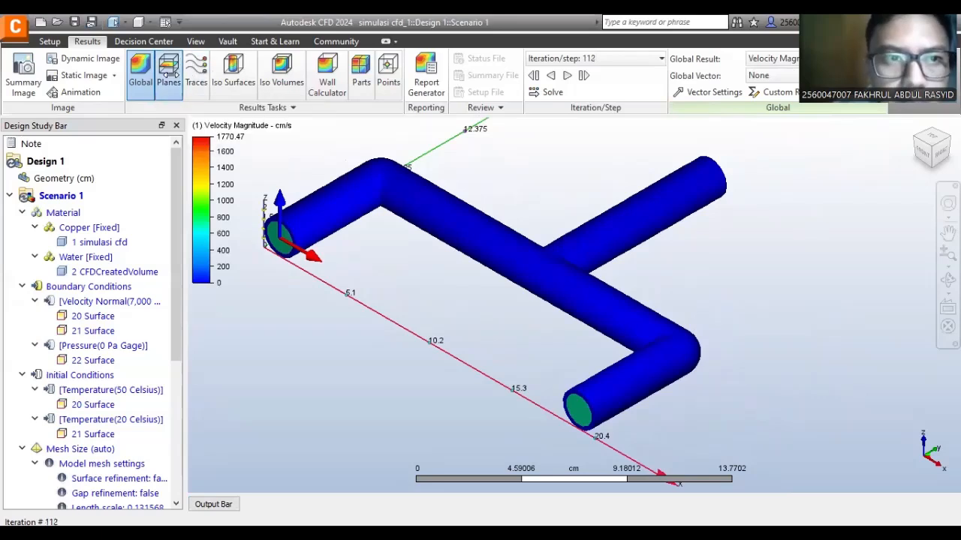
pyautogui.click(173, 74)
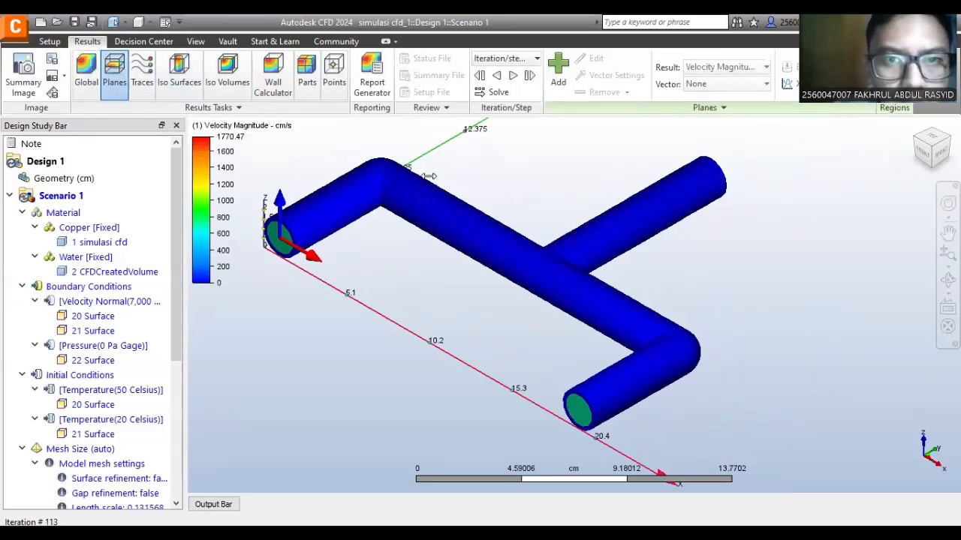
pyautogui.click(554, 84)
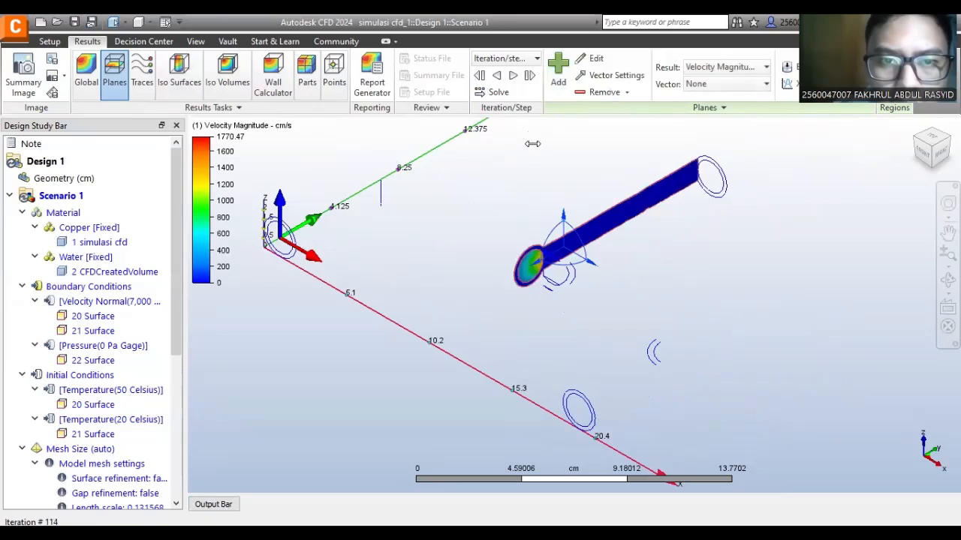
pyautogui.scroll(1, 556, 261)
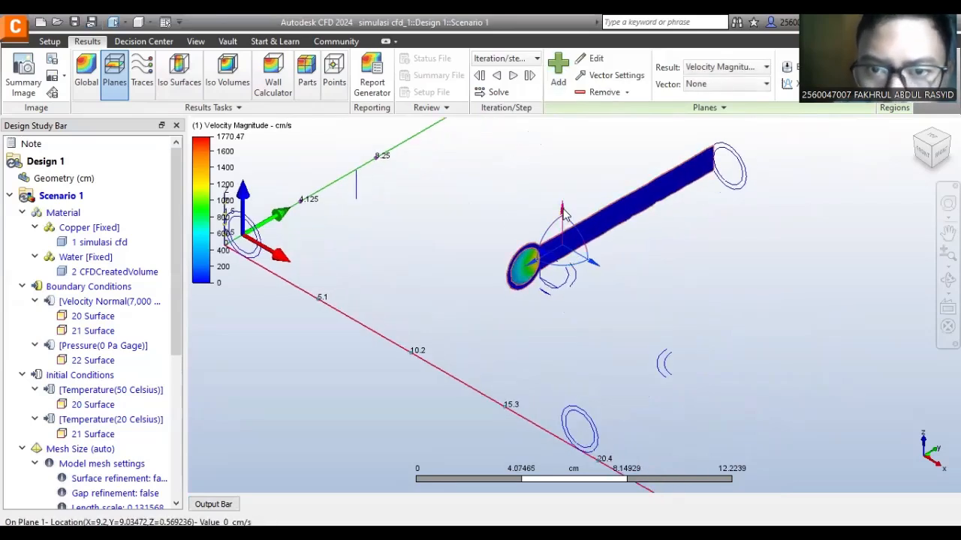
pyautogui.moveTo(545, 183); pyautogui.dragTo(551, 210)
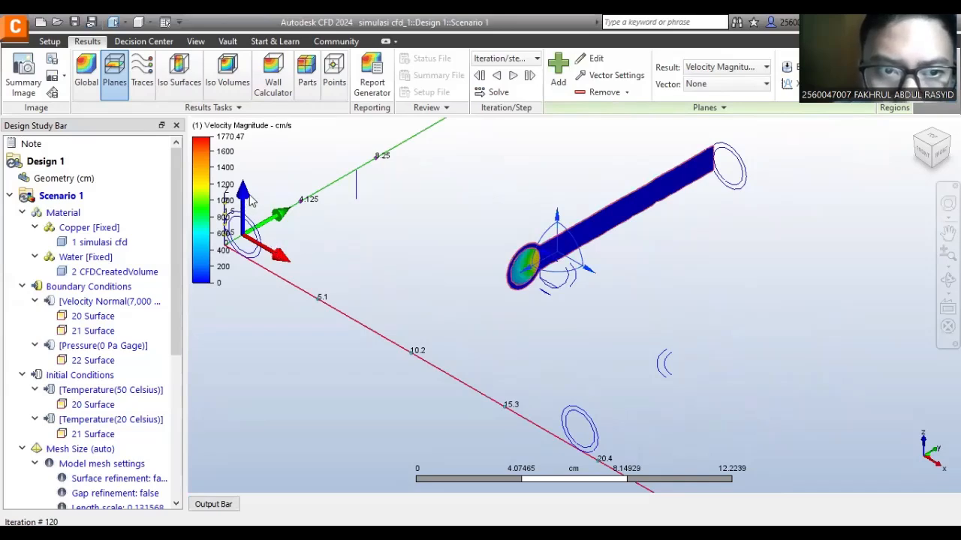
# - Rotate the results plane about the Y axis to near-horizontal and adjust its position to cut lengthwise through the arms and middle branch
pyautogui.moveTo(401, 286); pyautogui.dragTo(512, 253, button='middle')
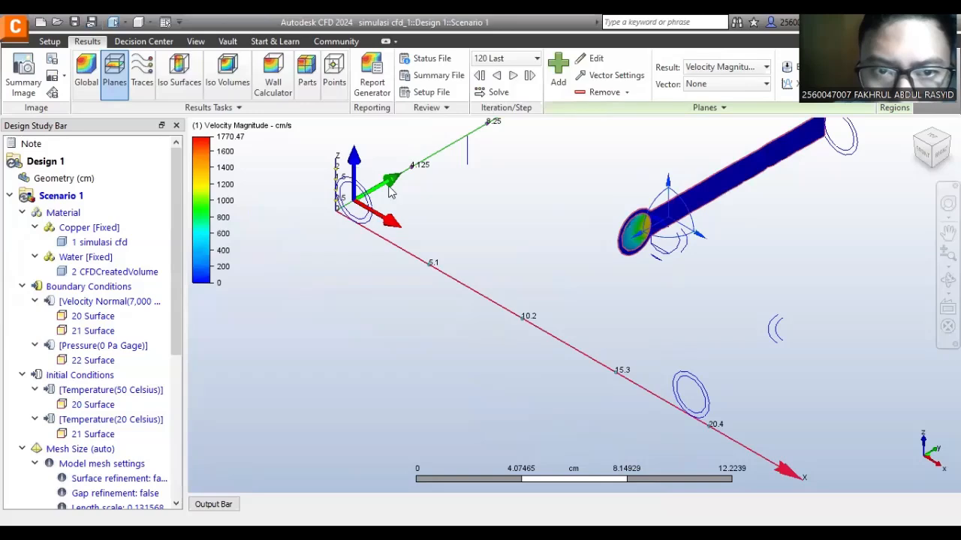
pyautogui.scroll(2, 645, 225)
pyautogui.moveTo(620, 258); pyautogui.dragTo(452, 292, button='middle')
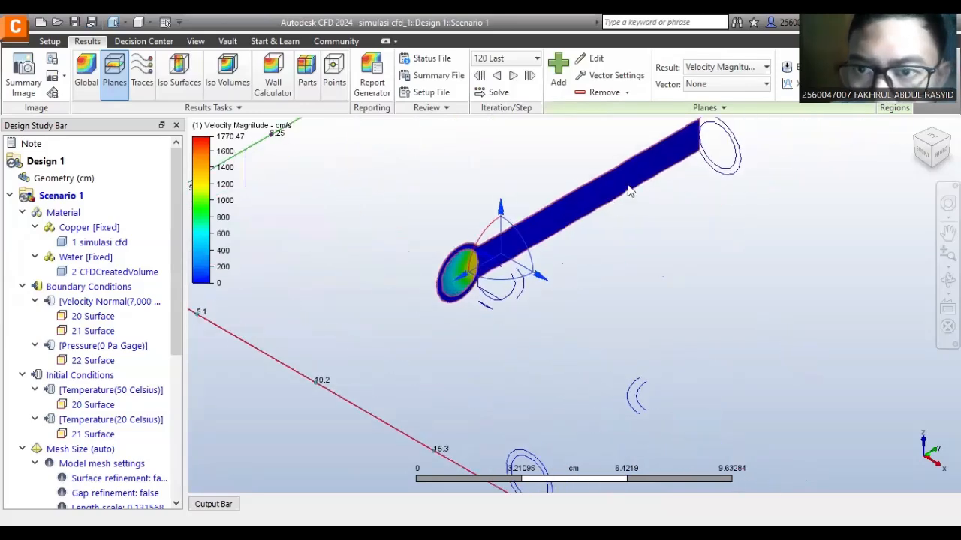
pyautogui.scroll(2, 497, 254)
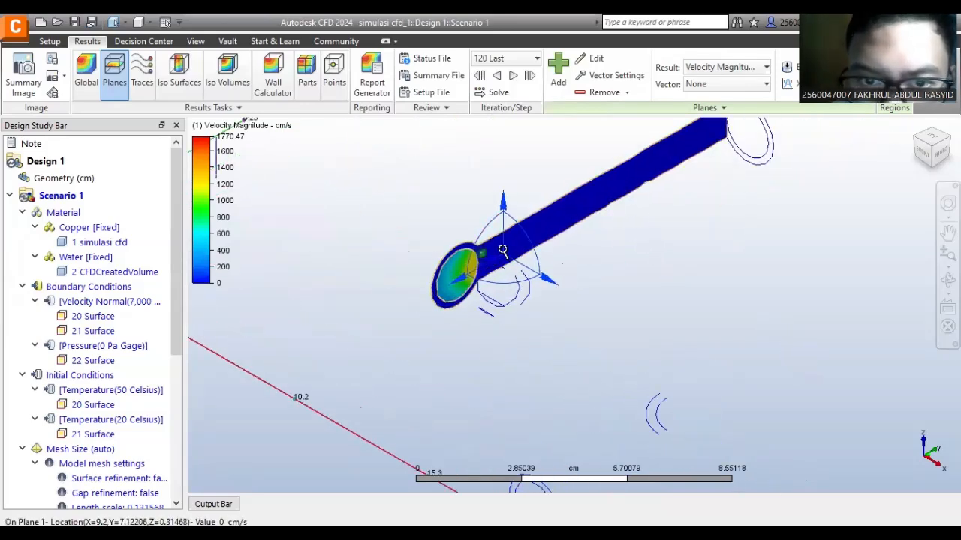
pyautogui.moveTo(493, 253); pyautogui.dragTo(538, 217)
pyautogui.scroll(-1, 512, 230)
pyautogui.scroll(-3, 538, 216)
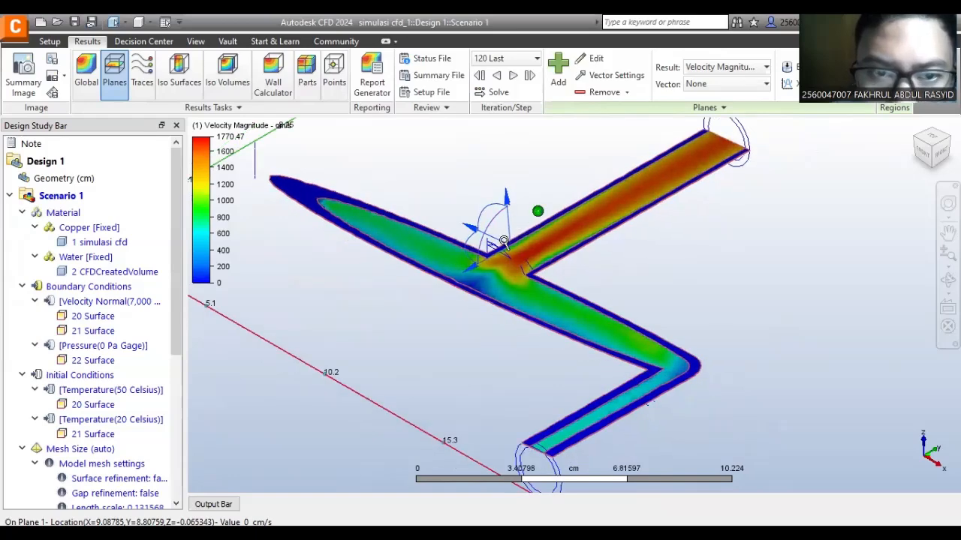
pyautogui.moveTo(459, 278); pyautogui.dragTo(518, 290, button='middle')
pyautogui.moveTo(556, 265); pyautogui.dragTo(614, 238)
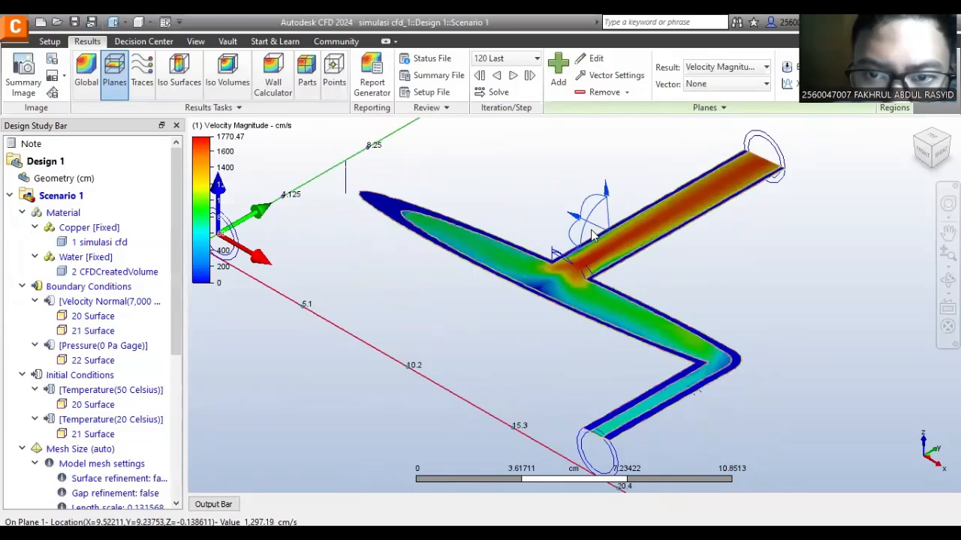
pyautogui.moveTo(607, 195)
pyautogui.mouseDown()
pyautogui.moveTo(598, 194)
pyautogui.moveTo(607, 193)
pyautogui.mouseUp()
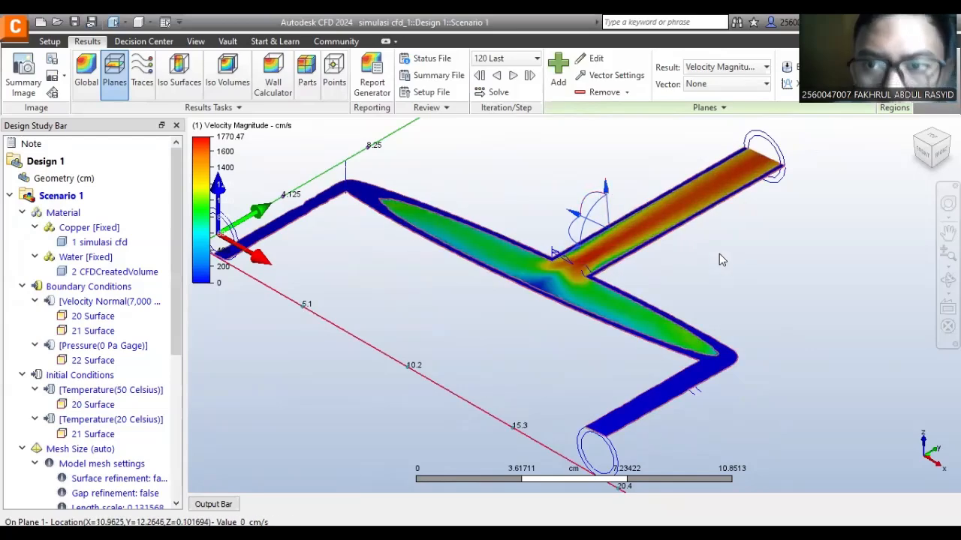
# - Display velocity vectors on the results plane and refine the plane's grid spacing to 0.0545
pyautogui.scroll(-1, 687, 254)
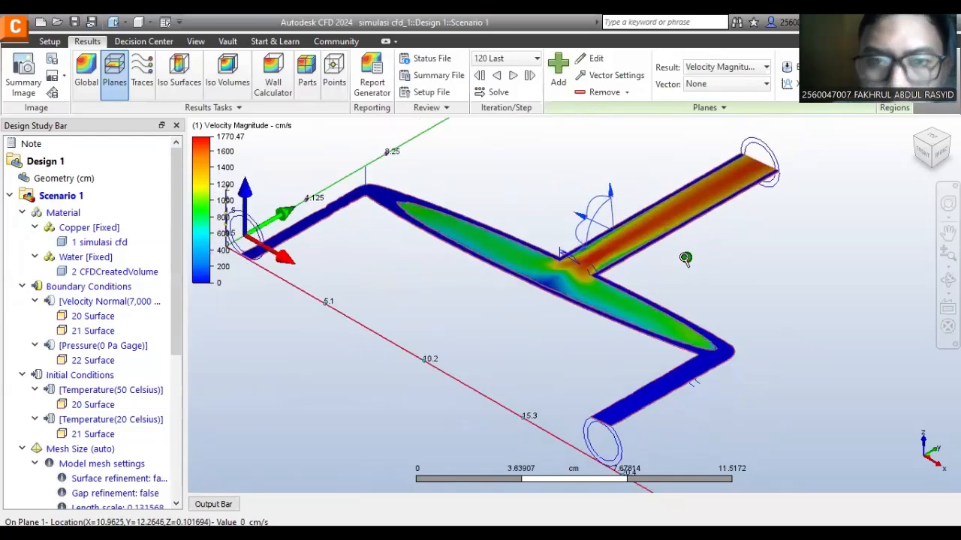
pyautogui.click(730, 86)
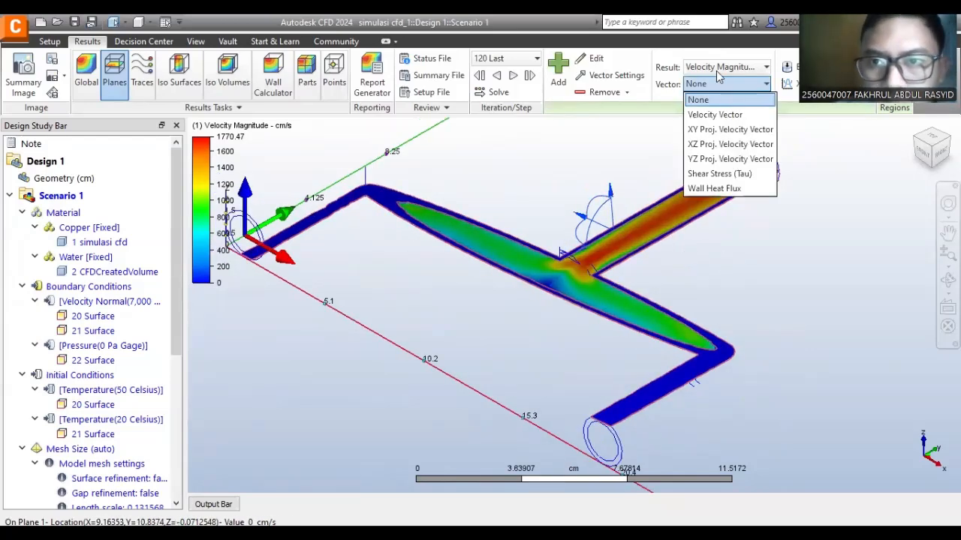
pyautogui.click(715, 114)
pyautogui.scroll(2, 656, 179)
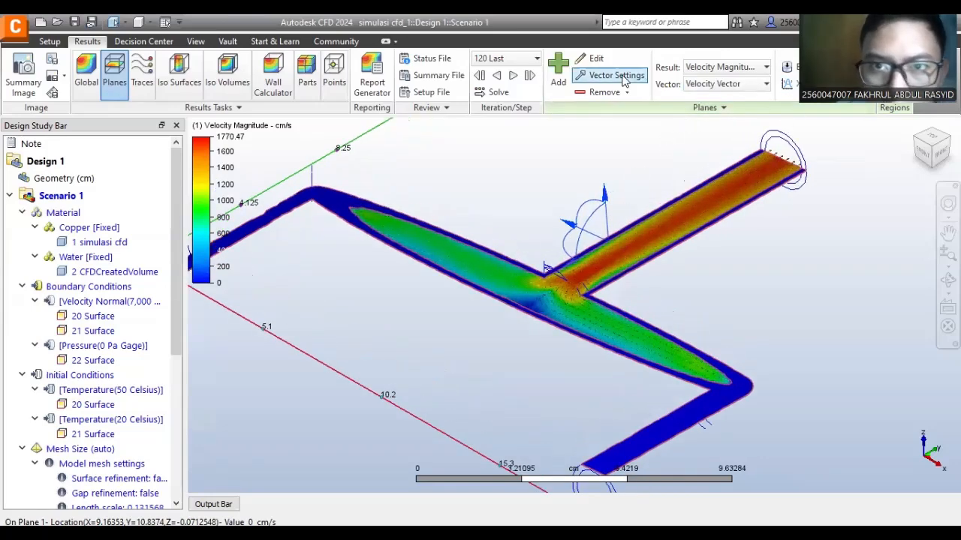
pyautogui.click(596, 61)
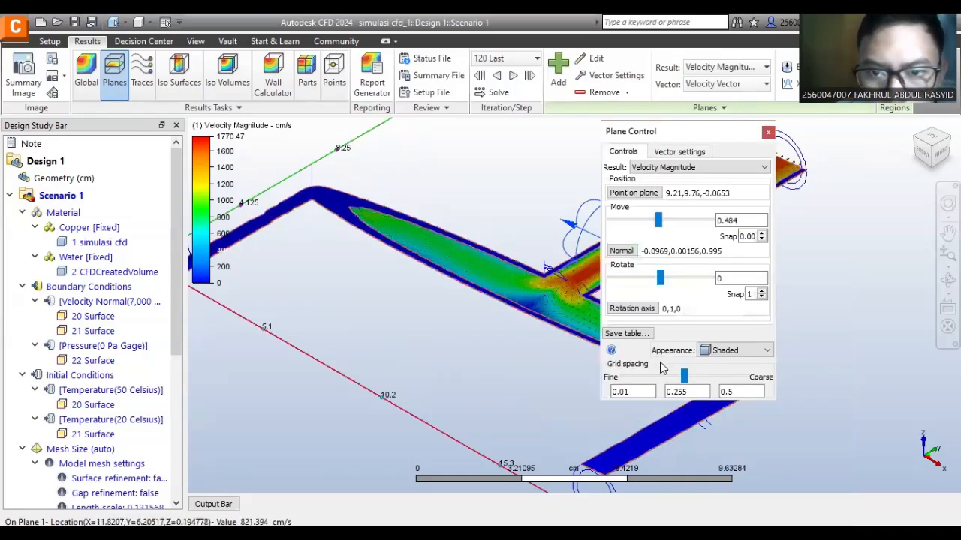
pyautogui.moveTo(685, 376); pyautogui.dragTo(635, 379)
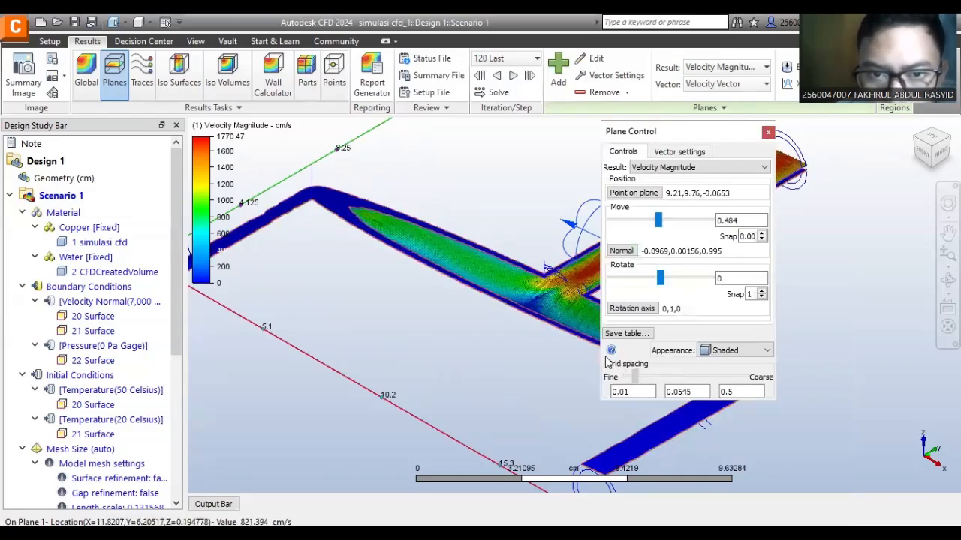
# - Set the results plane's vector length to 0.112112 and coarsen its grid spacing to 0.233
pyautogui.click(668, 157)
pyautogui.moveTo(655, 211)
pyautogui.mouseDown()
pyautogui.moveTo(673, 215)
pyautogui.moveTo(656, 206)
pyautogui.moveTo(650, 219)
pyautogui.mouseUp()
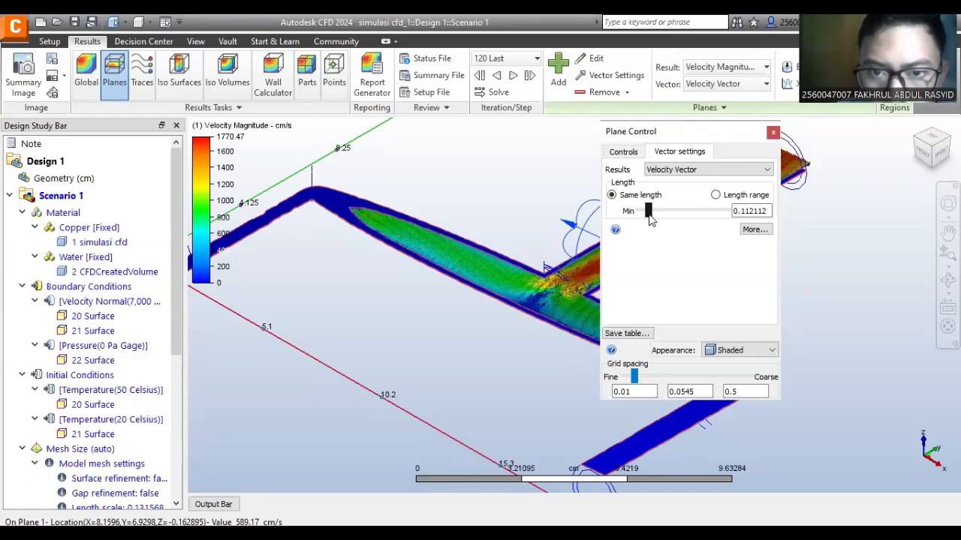
pyautogui.click(624, 152)
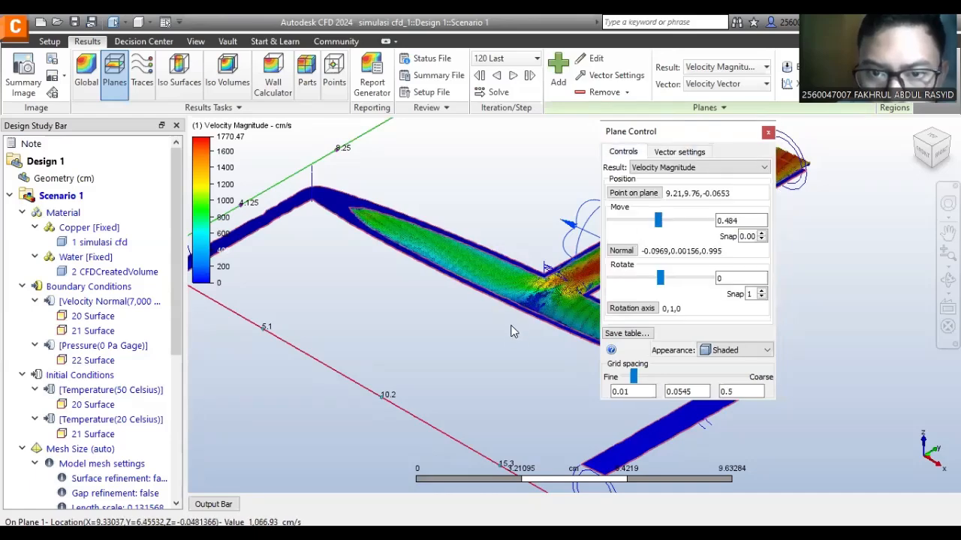
pyautogui.moveTo(636, 379); pyautogui.dragTo(681, 381)
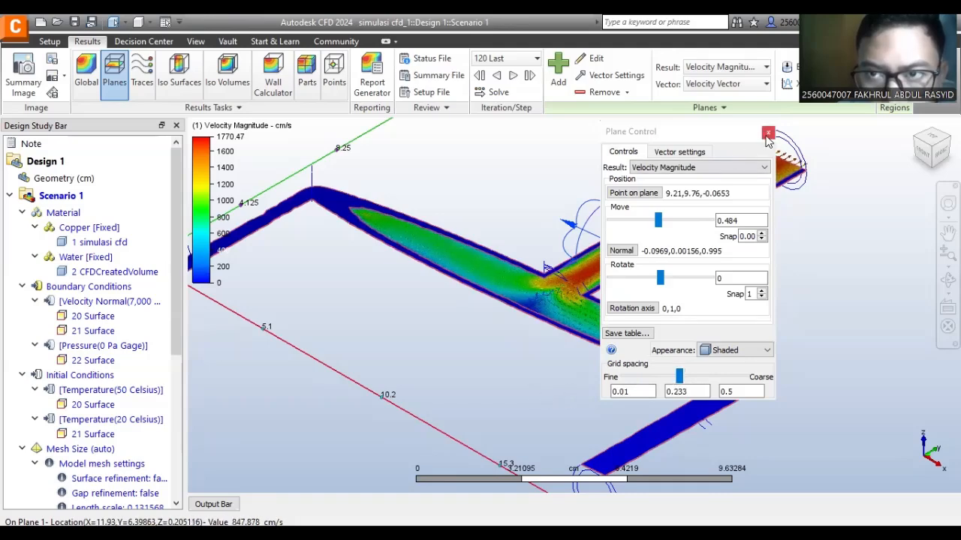
# - Examine the velocity vectors where the arms meet the middle branch and at the branch's outlet
pyautogui.scroll(3, 600, 289)
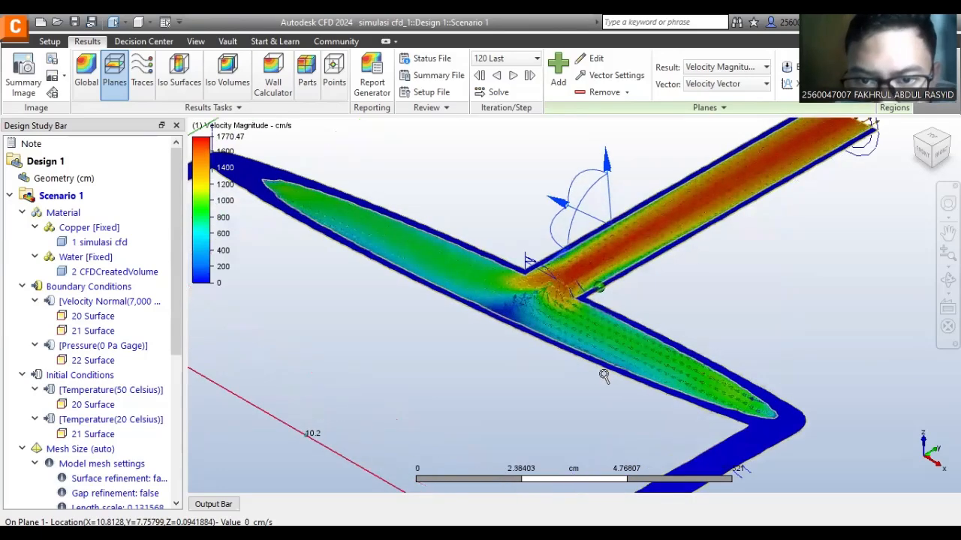
pyautogui.moveTo(600, 382); pyautogui.dragTo(609, 409, button='middle')
pyautogui.scroll(-1, 618, 301)
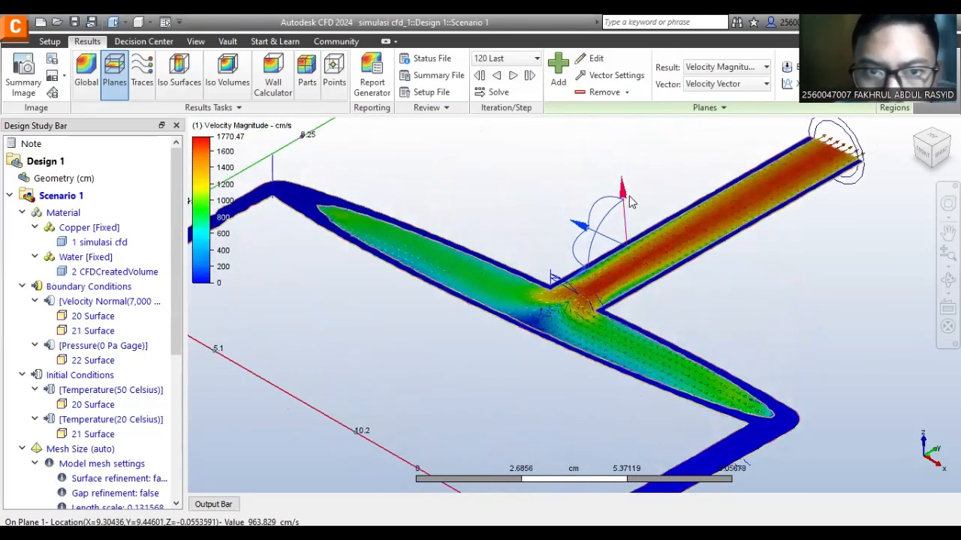
pyautogui.moveTo(630, 201); pyautogui.dragTo(621, 192)
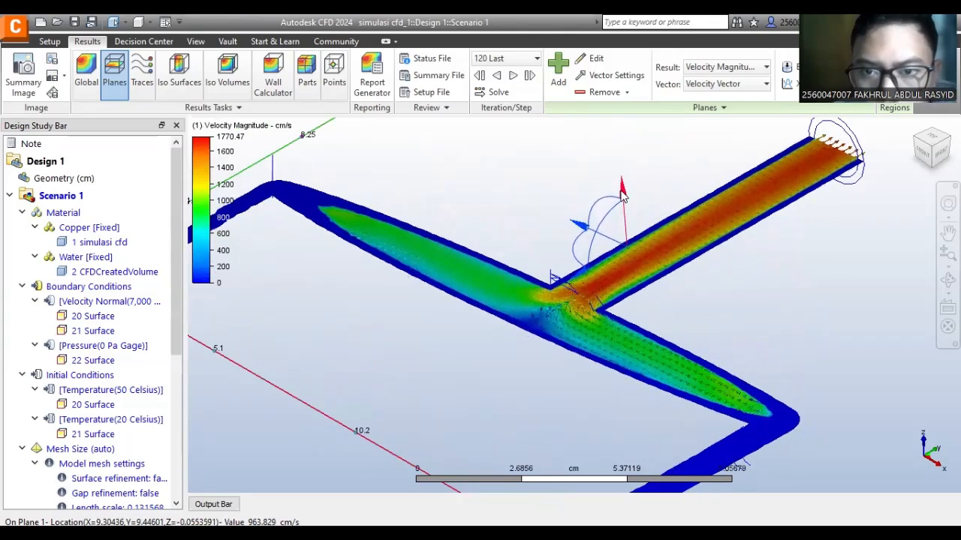
pyautogui.scroll(-1, 671, 237)
pyautogui.moveTo(748, 260); pyautogui.dragTo(643, 271, button='middle')
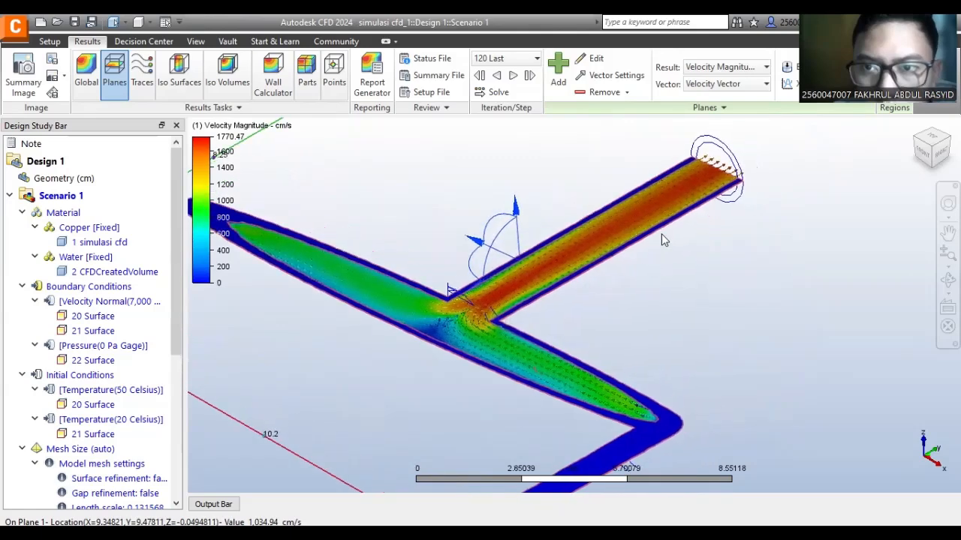
pyautogui.scroll(-1, 574, 220)
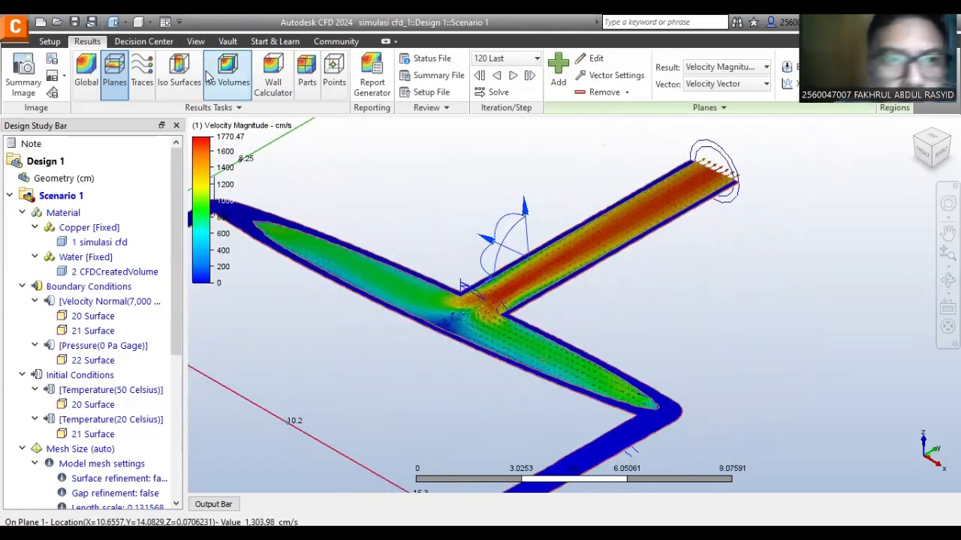
pyautogui.moveTo(351, 176); pyautogui.dragTo(404, 167, button='middle')
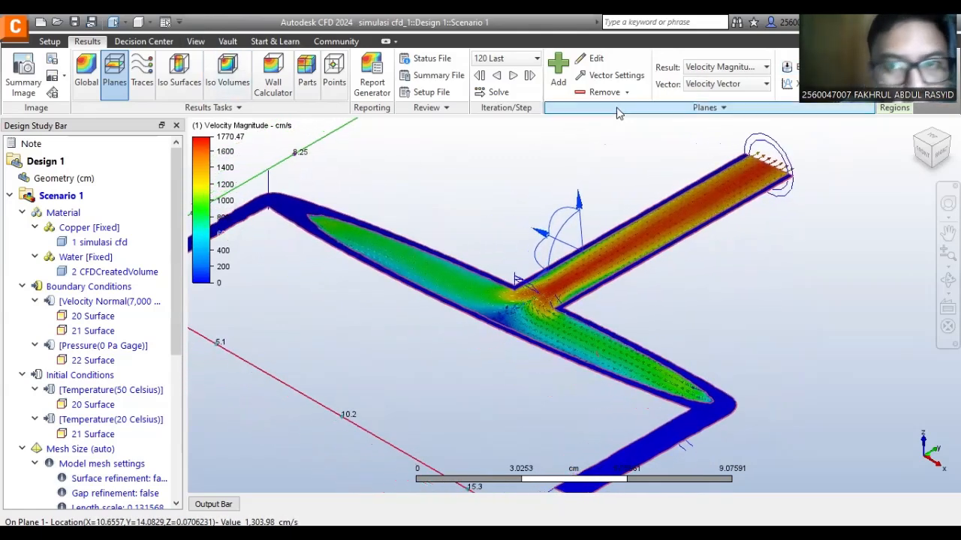
# - Display Temperature on the results plane and slightly shift the plane's position through the tubes
pyautogui.click(698, 69)
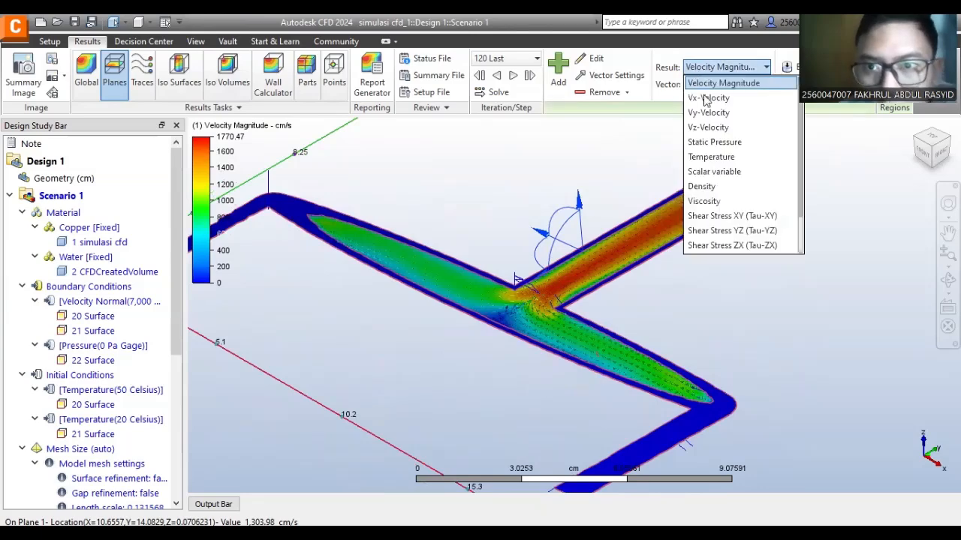
pyautogui.click(716, 164)
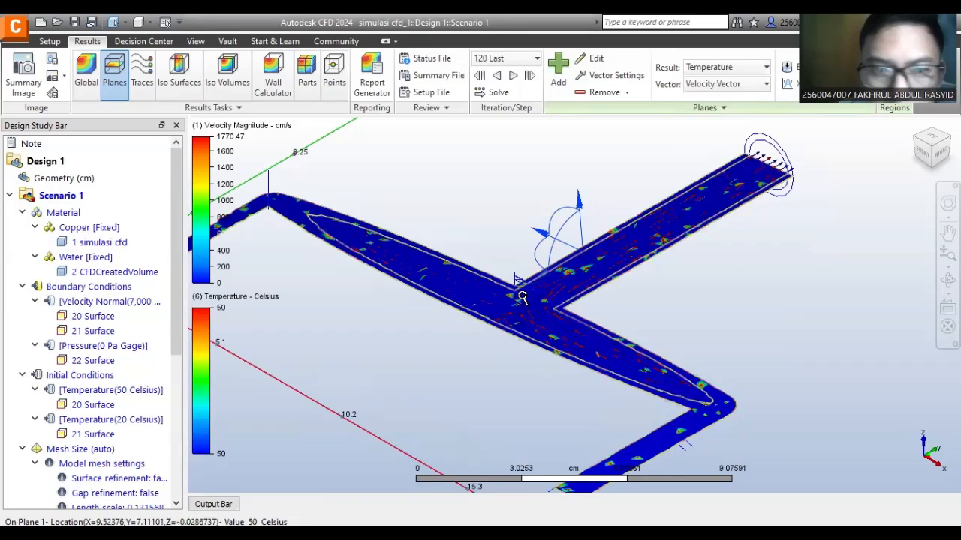
pyautogui.scroll(-1, 277, 315)
pyautogui.moveTo(277, 315); pyautogui.dragTo(427, 310, button='middle')
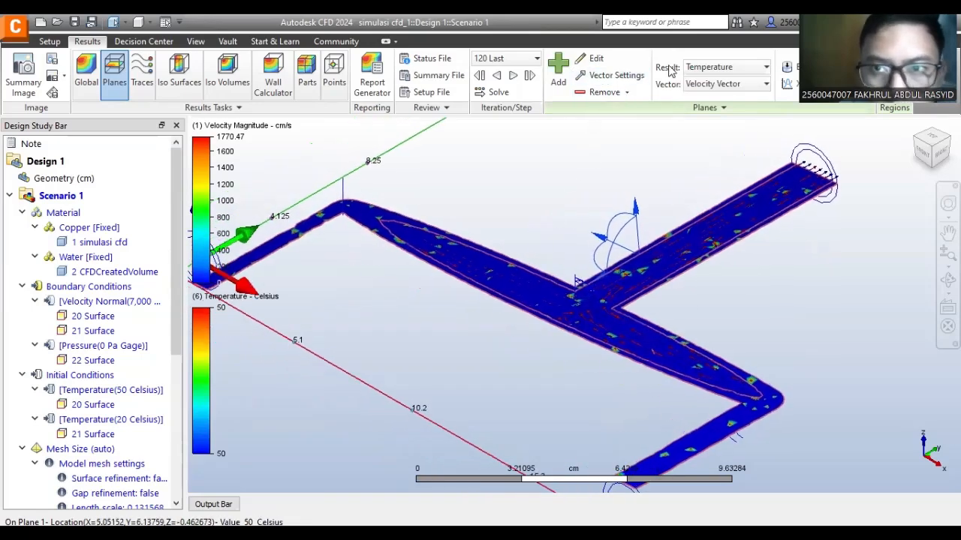
pyautogui.moveTo(633, 215); pyautogui.dragTo(601, 279)
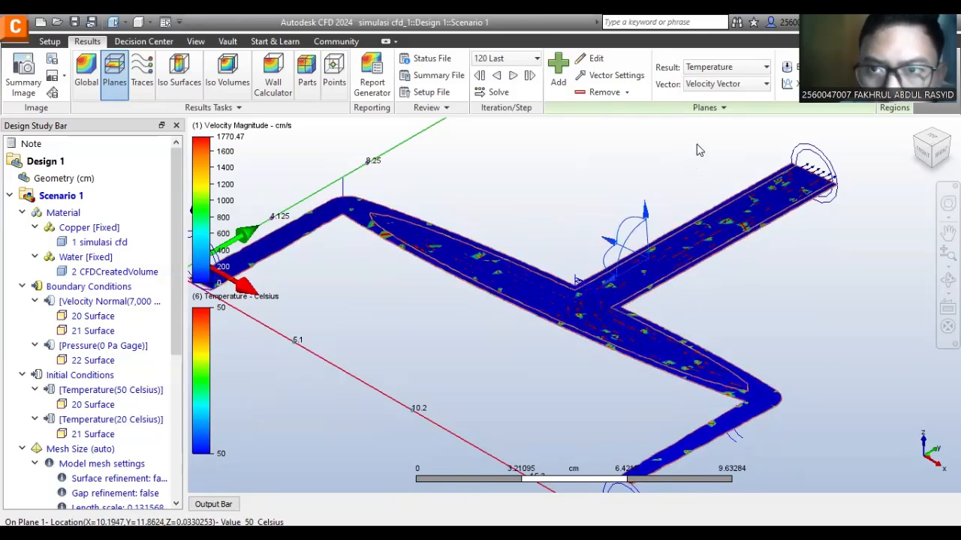
# - Switch the results plane's vectors to None and back to Velocity Vector
pyautogui.click(700, 85)
pyautogui.click(698, 99)
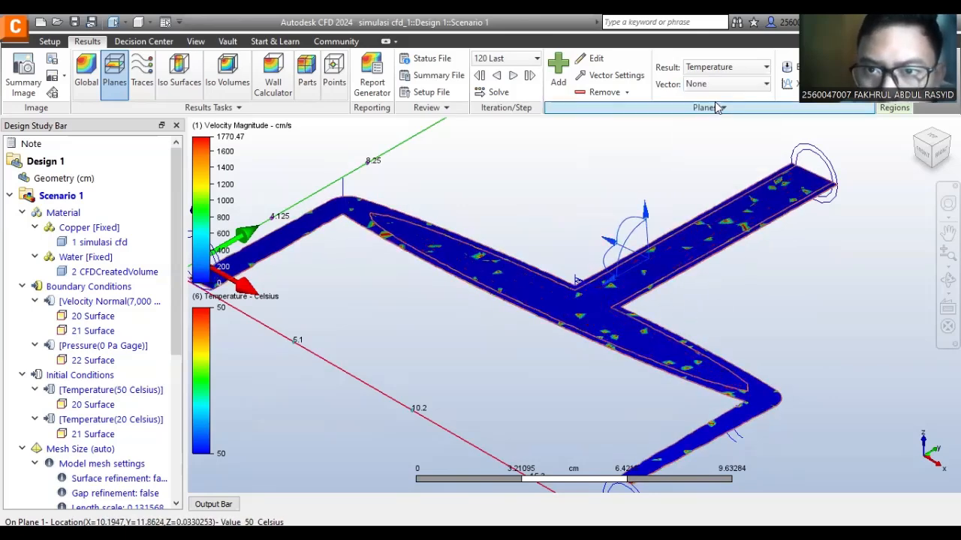
pyautogui.click(708, 85)
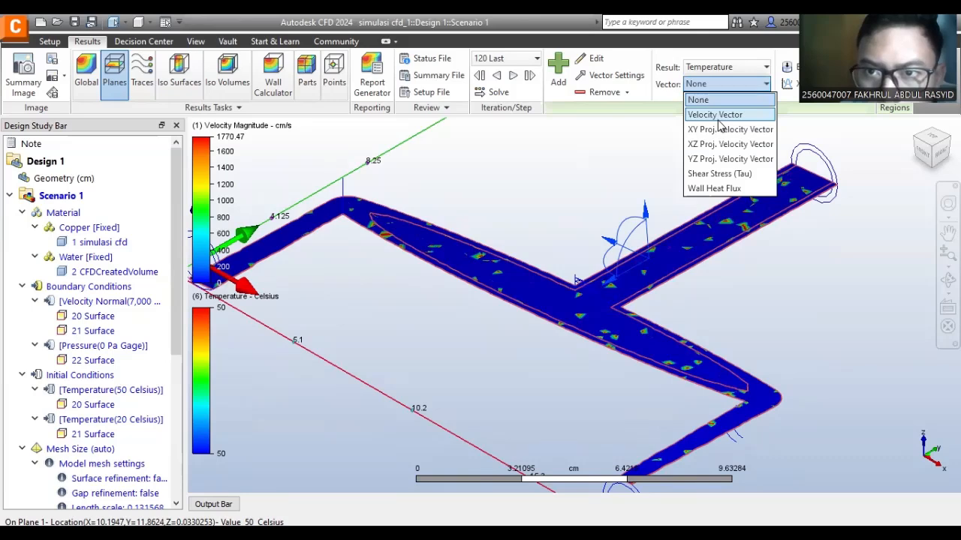
pyautogui.click(719, 117)
# - Examine the temperature plot at the junction and along the side arms, nudging the plane slightly
pyautogui.scroll(3, 598, 340)
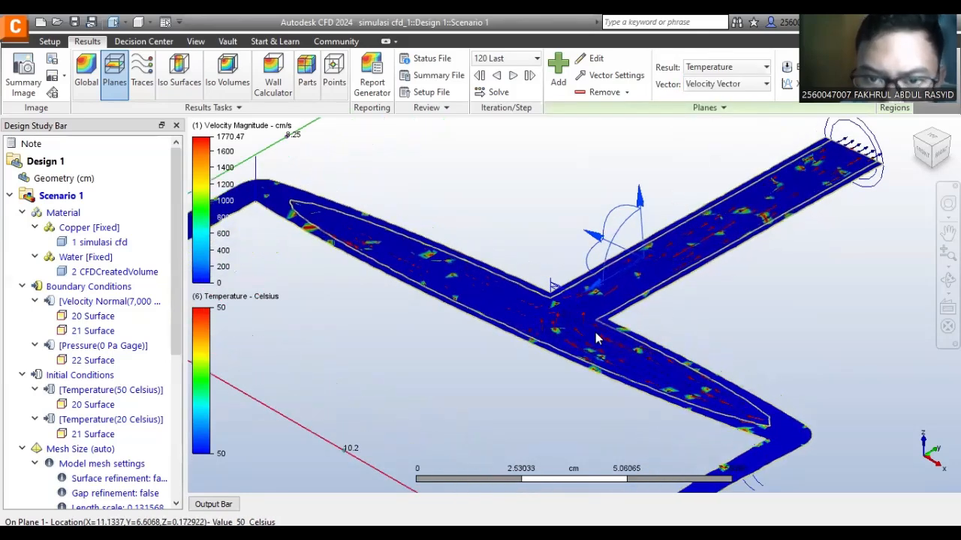
pyautogui.scroll(-2, 525, 322)
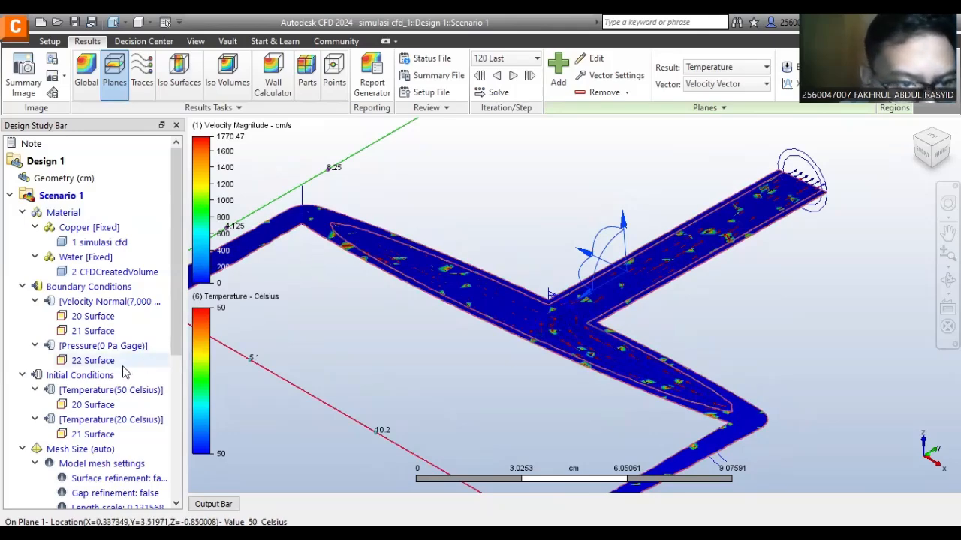
pyautogui.moveTo(357, 306); pyautogui.dragTo(459, 235, button='middle')
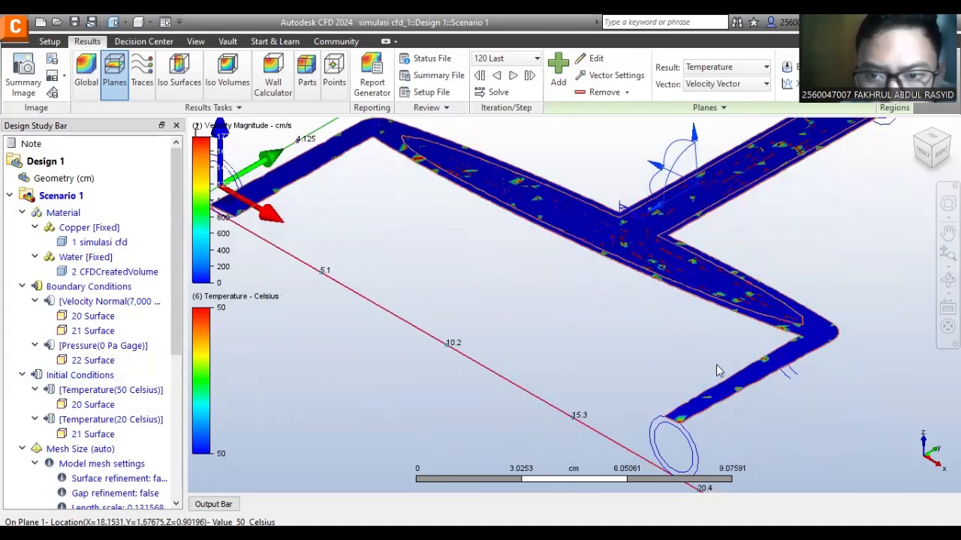
pyautogui.moveTo(689, 181); pyautogui.dragTo(687, 179)
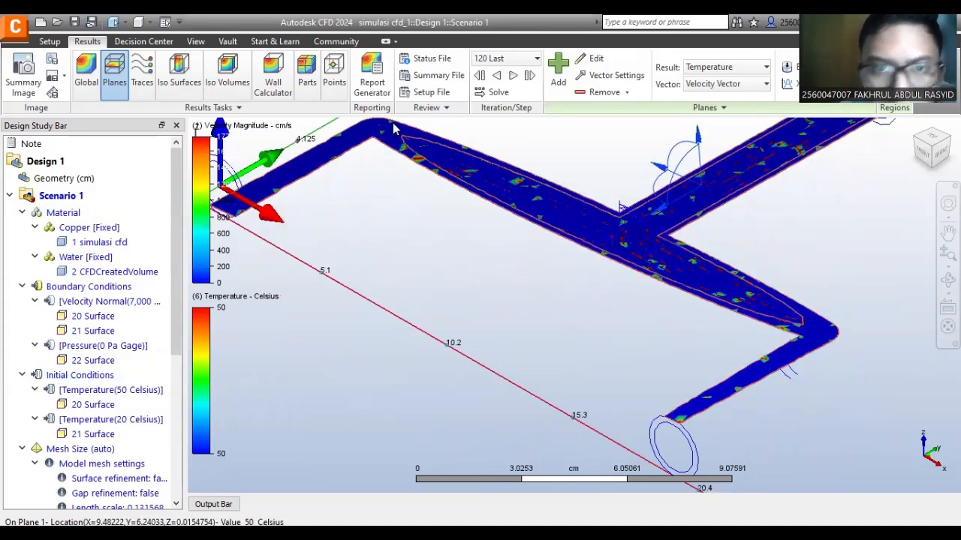
pyautogui.click(148, 69)
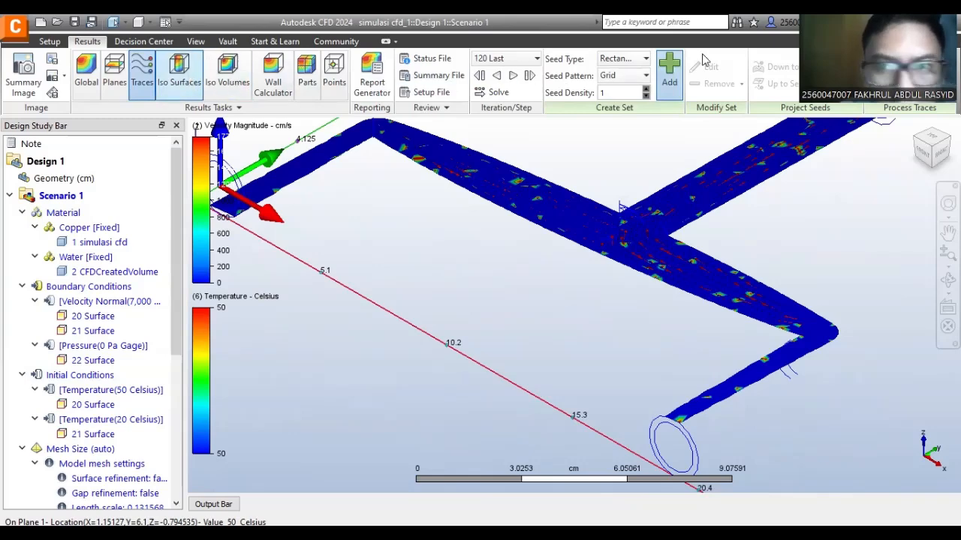
pyautogui.click(669, 81)
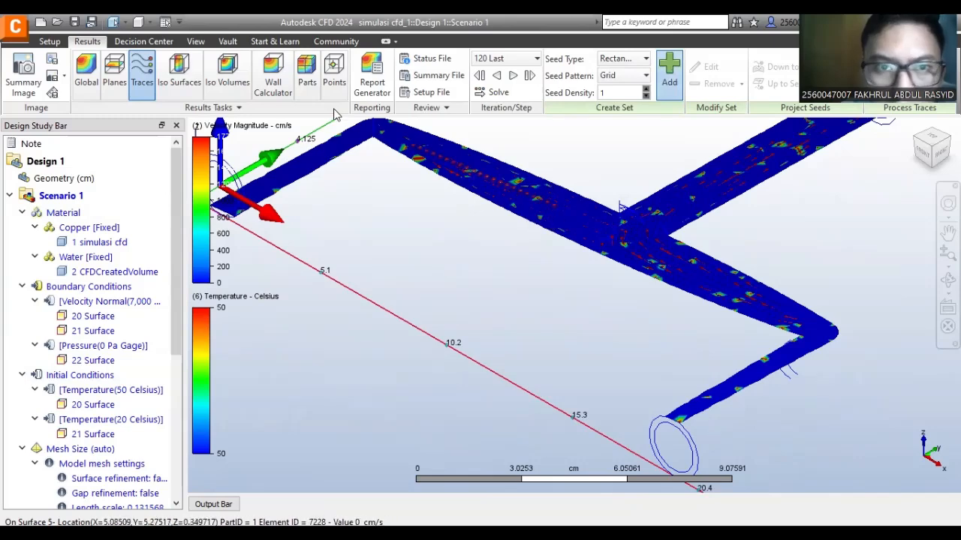
pyautogui.click(184, 86)
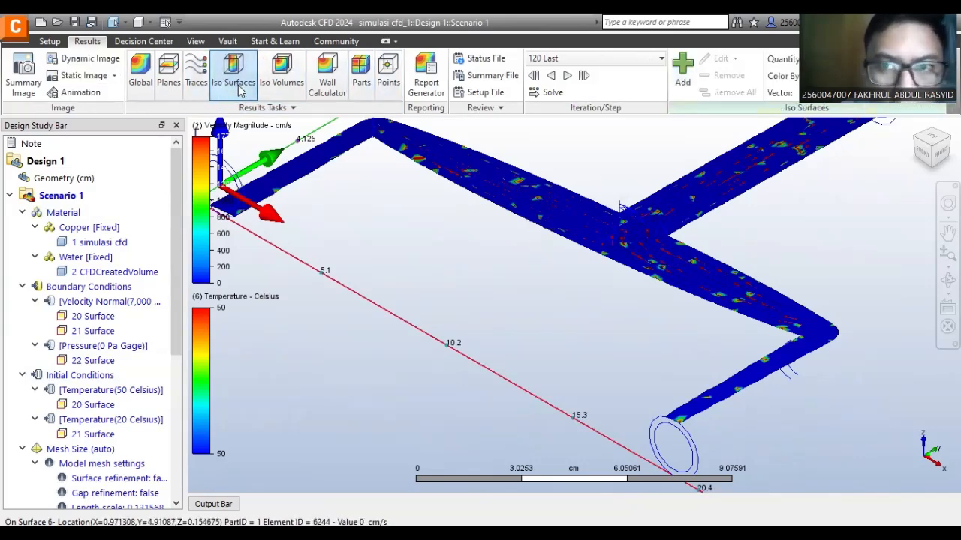
pyautogui.click(172, 85)
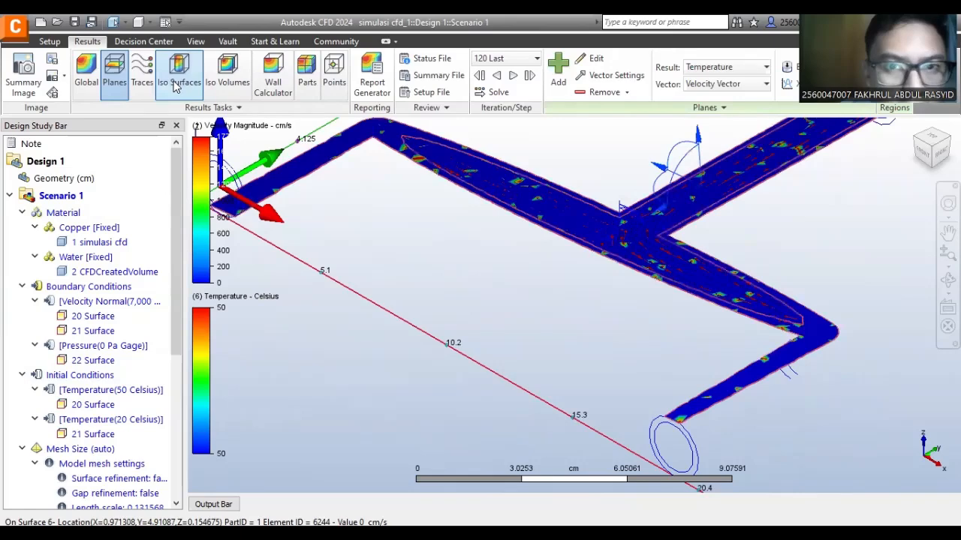
# - Add a steady-state static temperature boundary condition of 20 Celsius to the two velocity inlet surfaces, 20 and 21
pyautogui.scroll(-3, 120, 294)
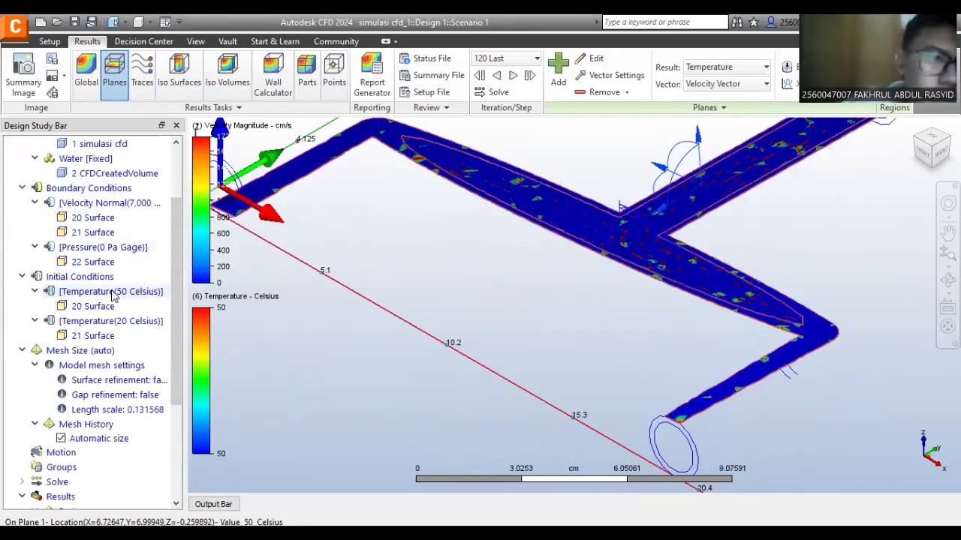
pyautogui.scroll(3, 111, 295)
pyautogui.click(117, 253)
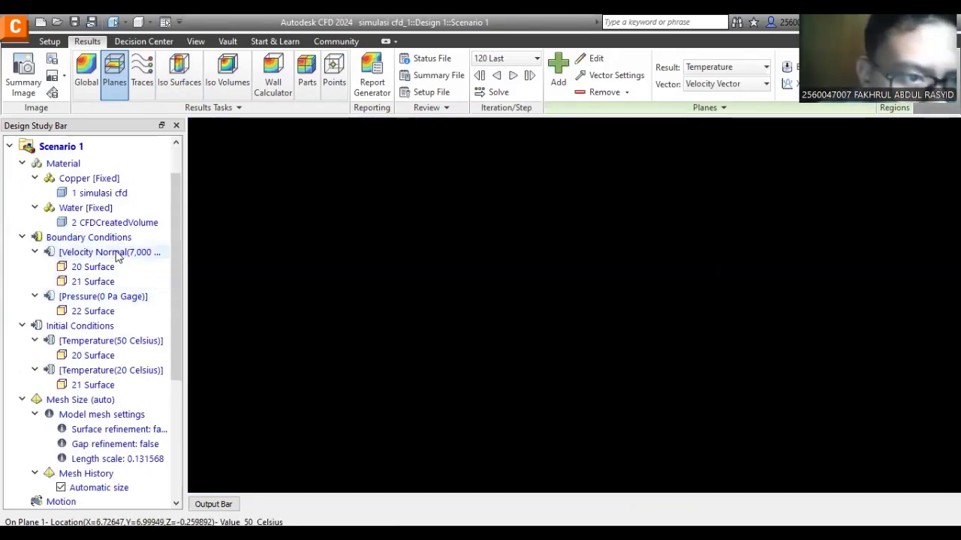
pyautogui.scroll(-3, 354, 249)
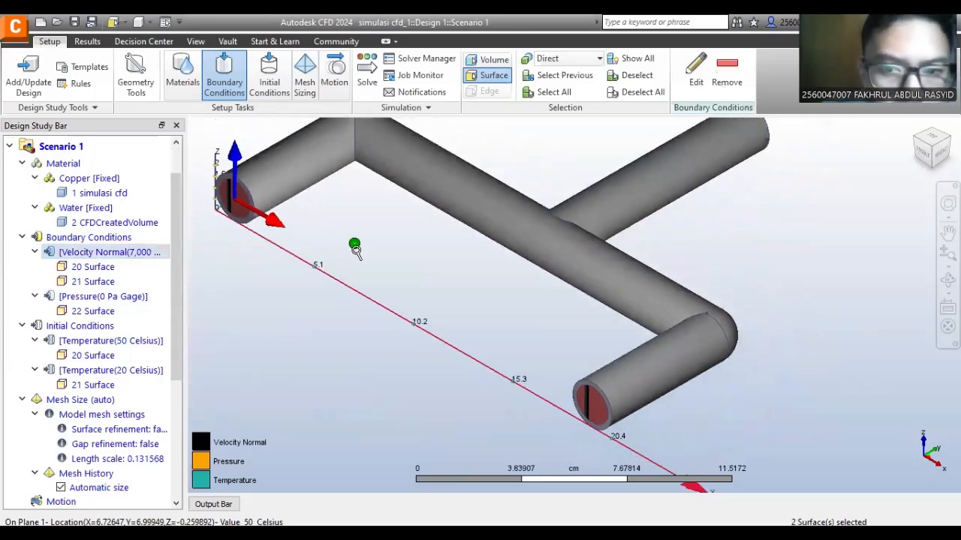
pyautogui.doubleClick(105, 256)
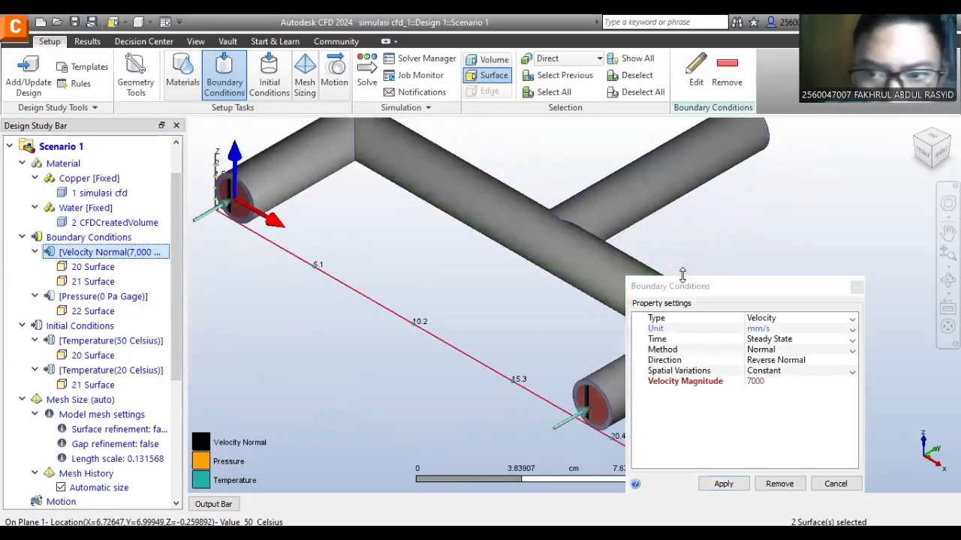
pyautogui.click(664, 236)
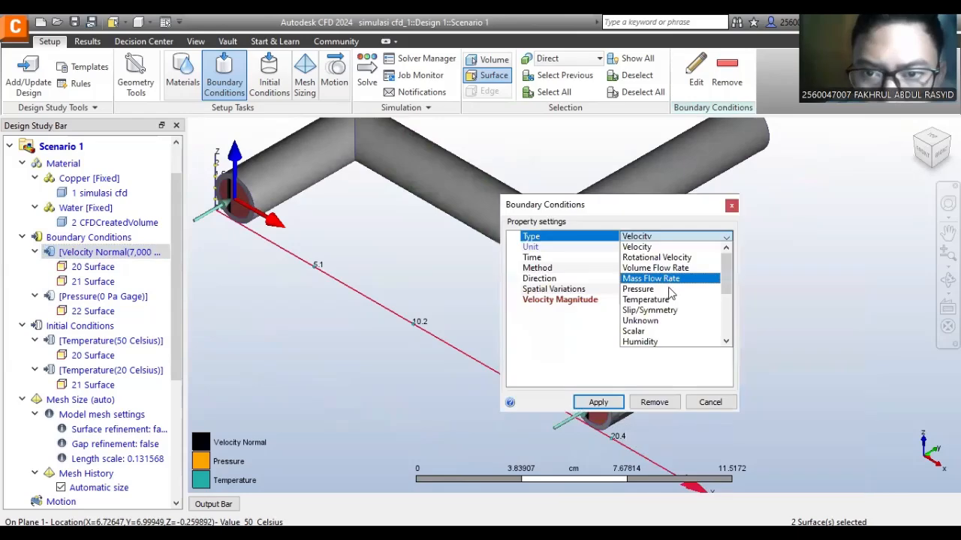
pyautogui.click(668, 300)
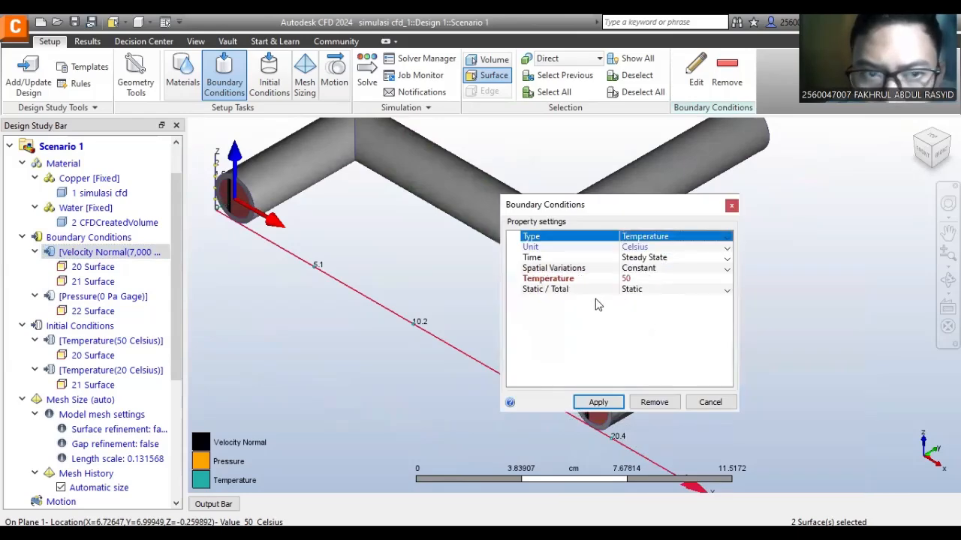
pyautogui.click(644, 278)
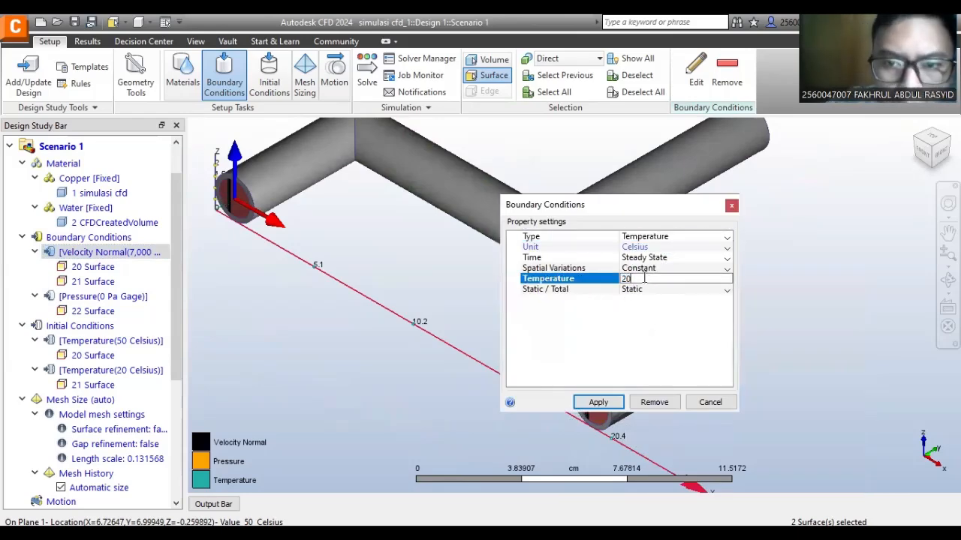
pyautogui.click(600, 402)
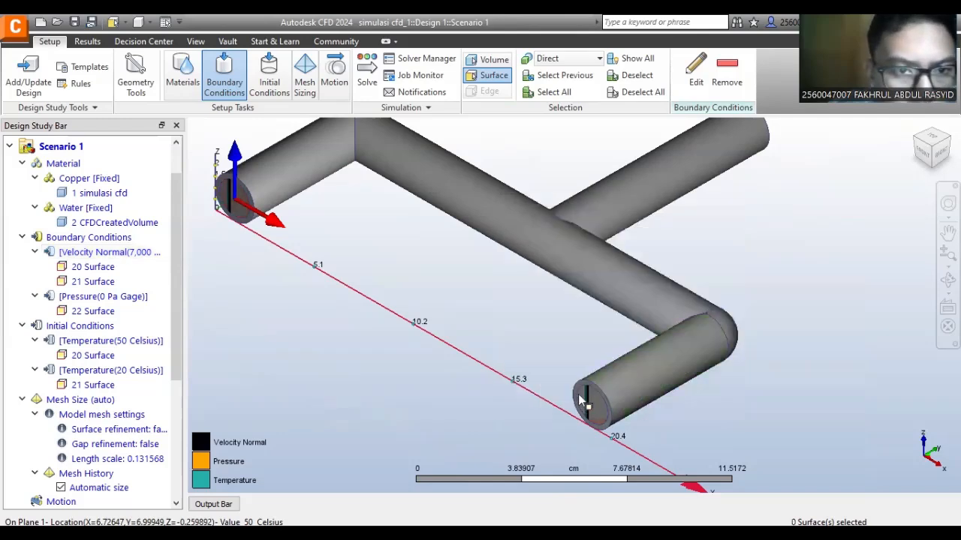
# - Set the temperature boundary condition on inlet surface 20 alone to 50 Celsius
pyautogui.click(808, 327)
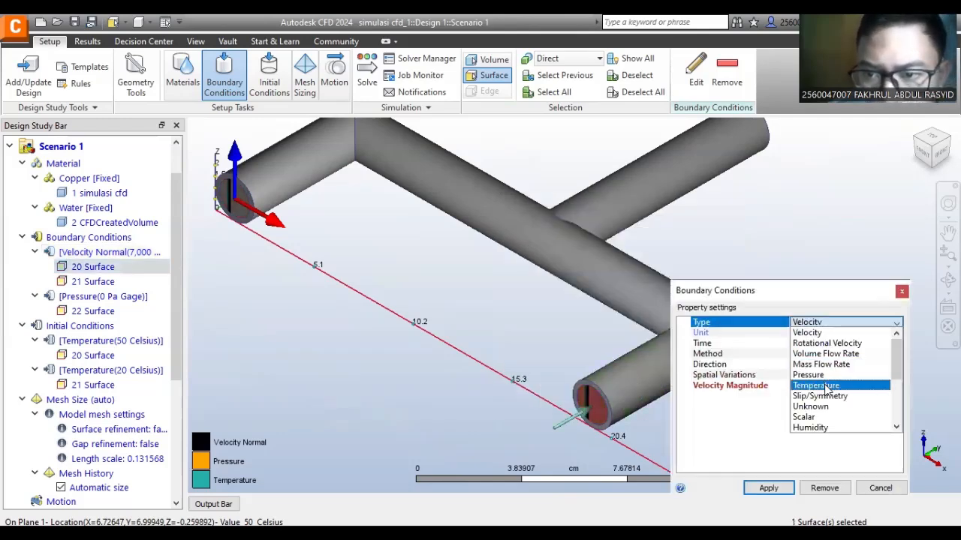
pyautogui.click(807, 386)
pyautogui.click(804, 364)
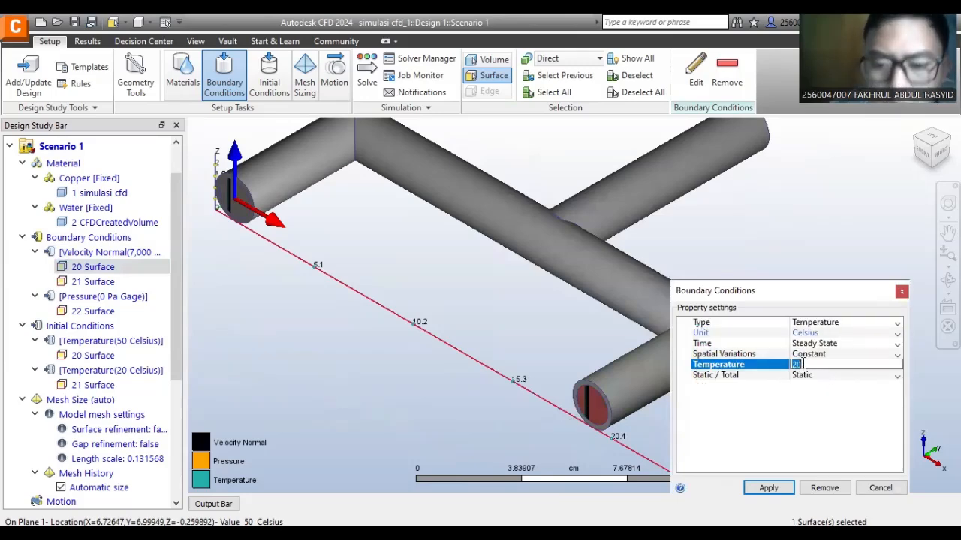
pyautogui.write('50')
pyautogui.click(778, 490)
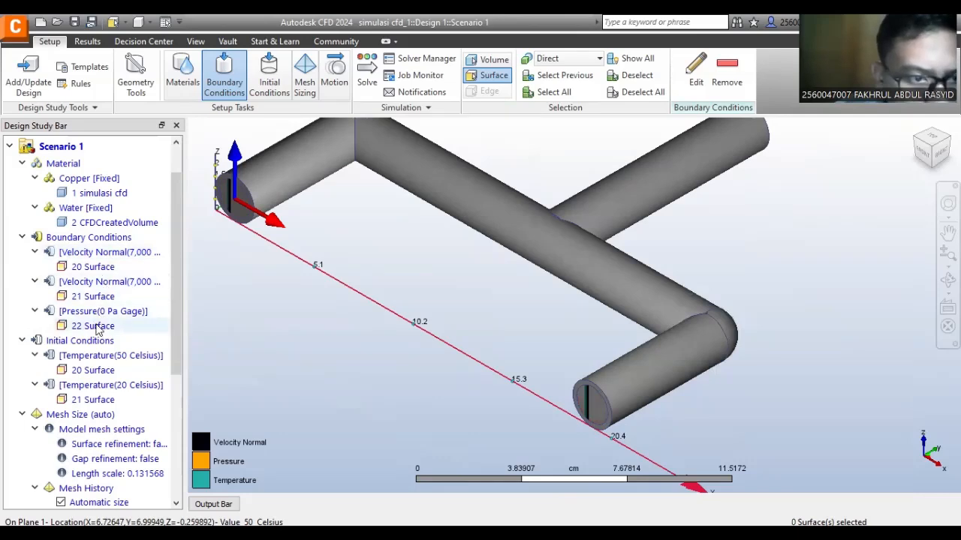
# - Remove both initial temperature conditions, the 50 Celsius one on surface 20 and the 20 Celsius one on surface 21
pyautogui.click(99, 356)
pyautogui.rightClick(98, 357)
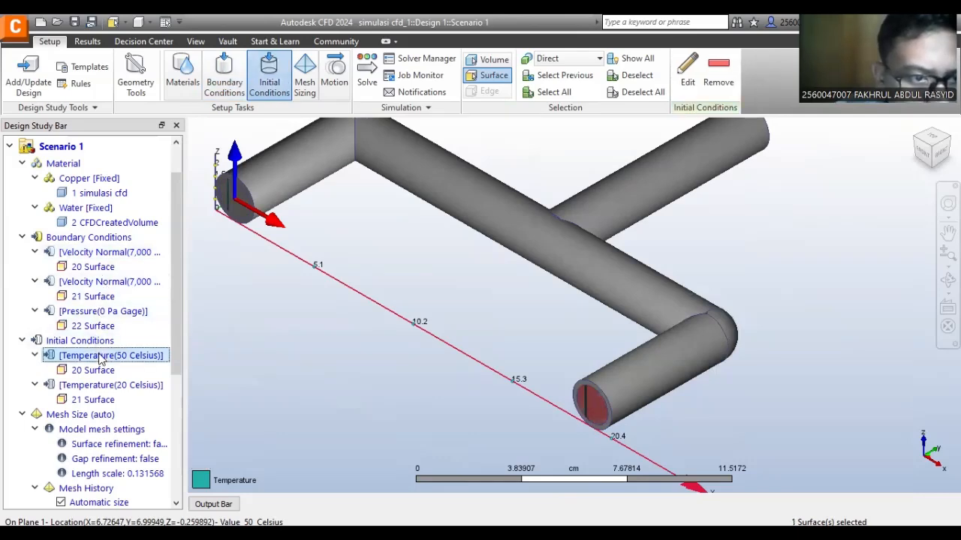
pyautogui.click(133, 395)
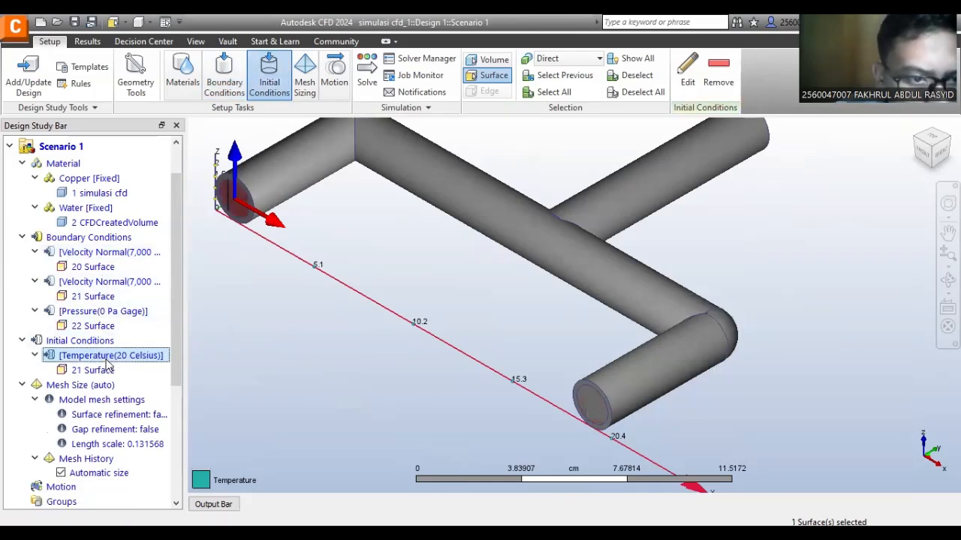
pyautogui.rightClick(107, 362)
pyautogui.click(141, 403)
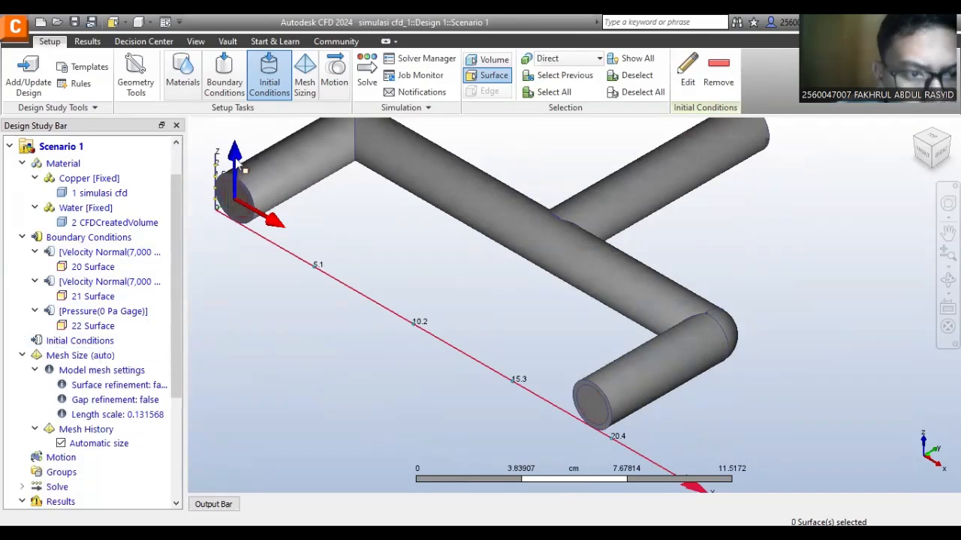
# - Run a steady-state solve of 100 iterations continuing from s120, and collapse the convergence output to enlarge the model view
pyautogui.click(367, 72)
pyautogui.click(623, 314)
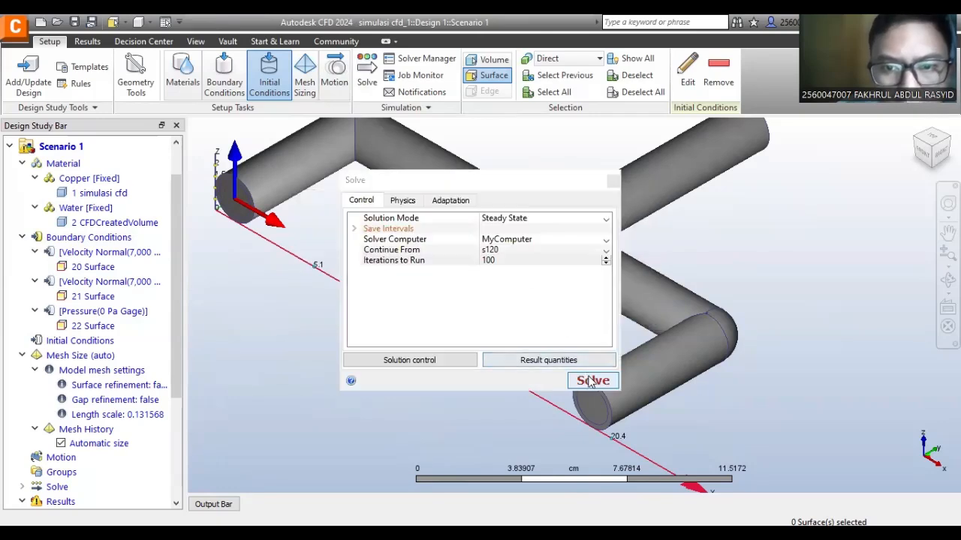
pyautogui.click(592, 382)
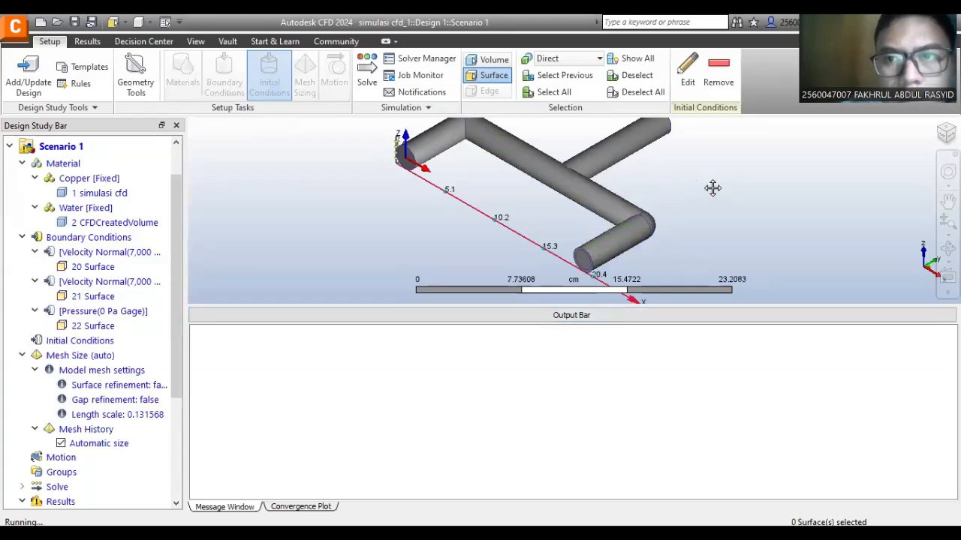
pyautogui.moveTo(712, 188); pyautogui.dragTo(682, 231, button='middle')
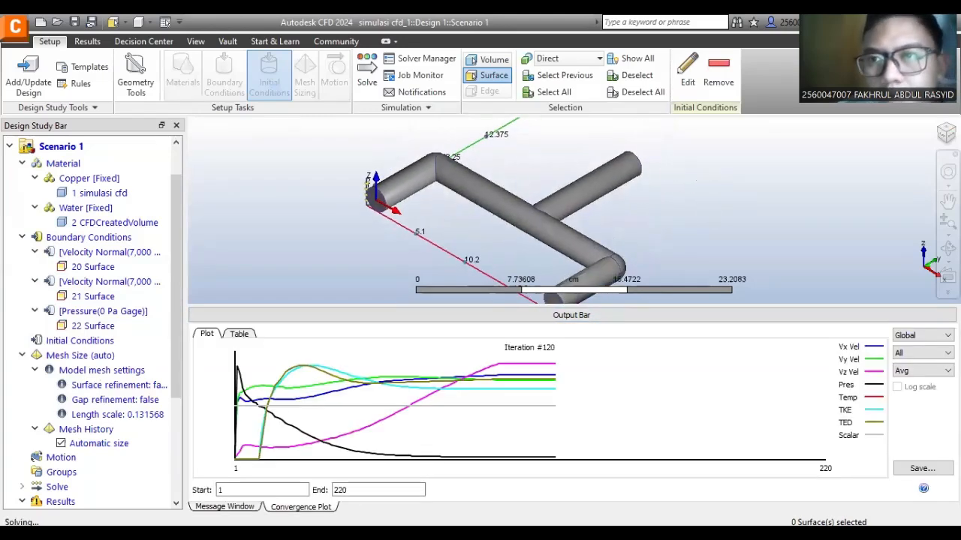
pyautogui.click(536, 311)
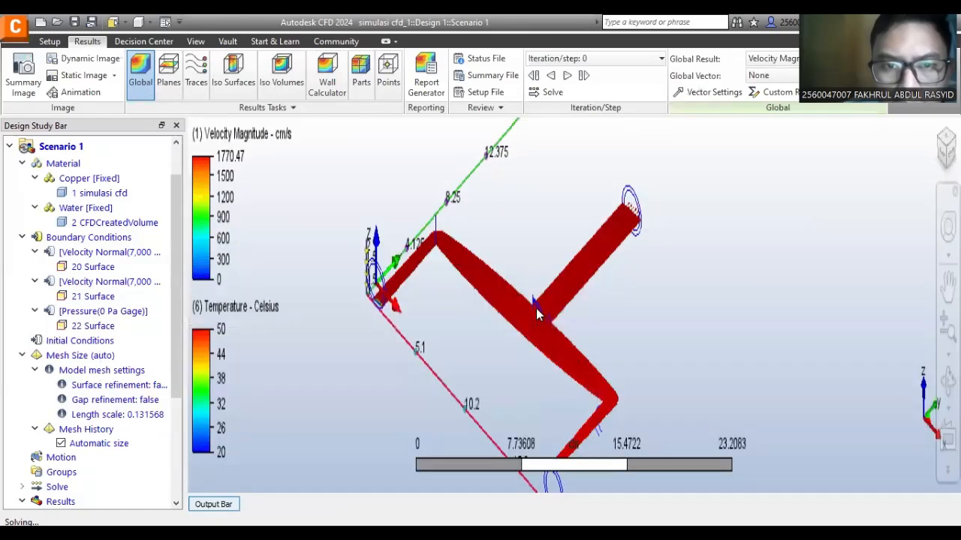
# - Display the results plane through the pipes and set its vectors to None
pyautogui.scroll(1, 439, 306)
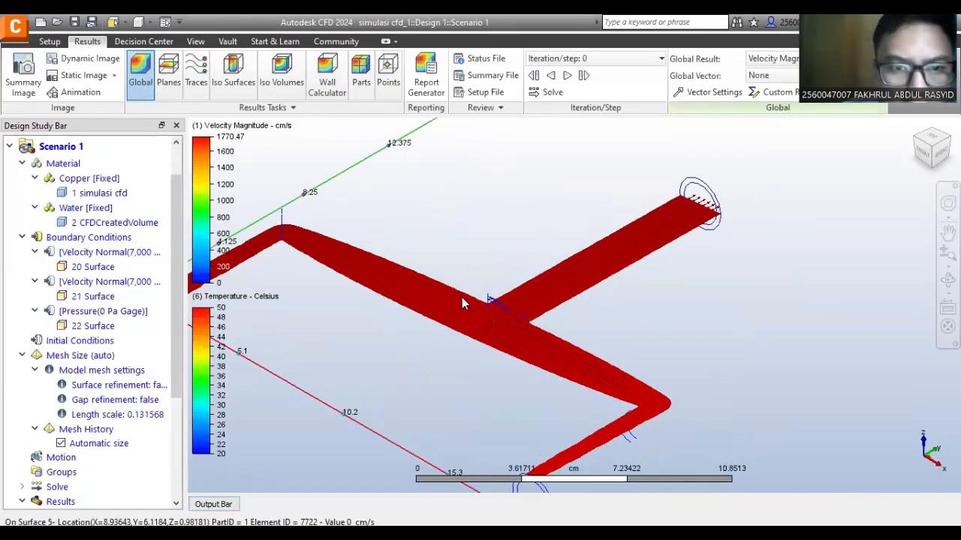
pyautogui.moveTo(483, 224); pyautogui.dragTo(605, 195, button='middle')
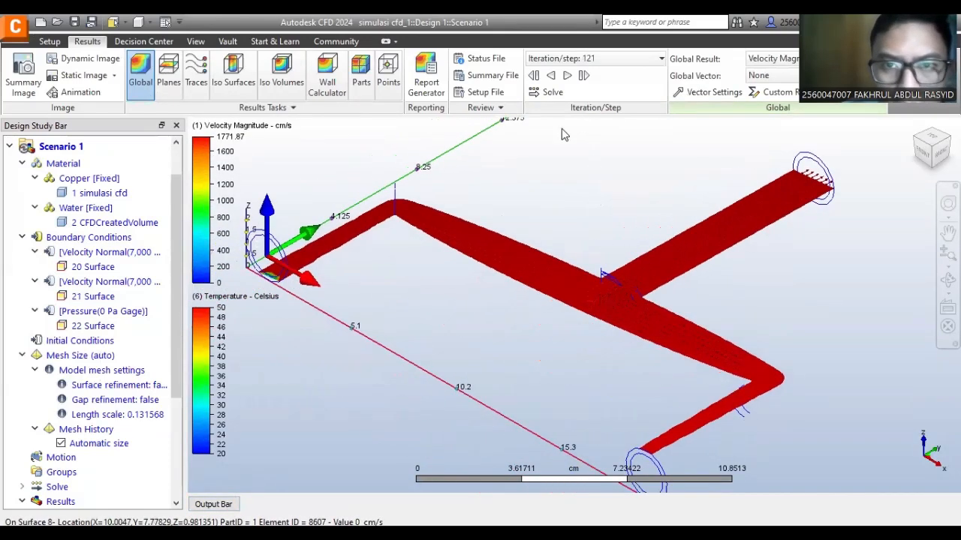
pyautogui.click(168, 78)
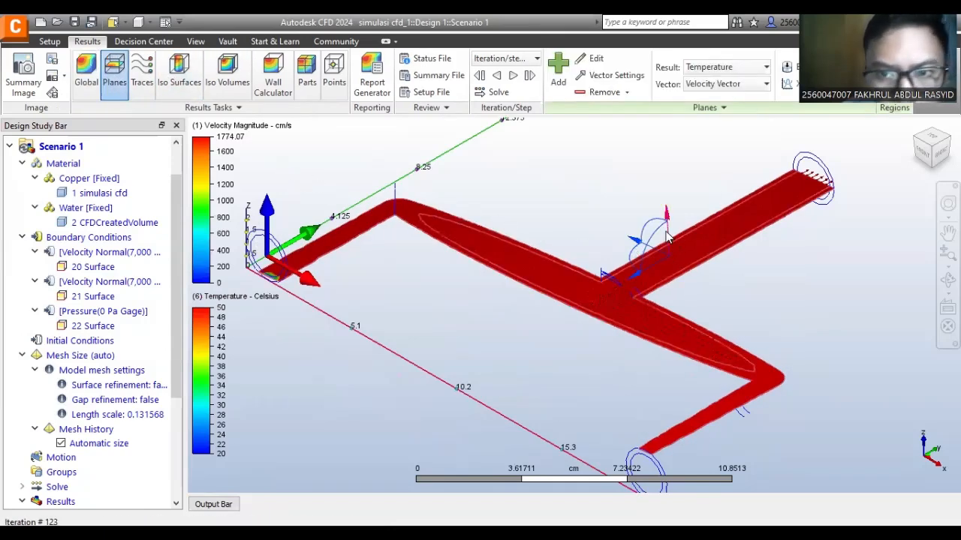
pyautogui.moveTo(668, 237)
pyautogui.mouseDown()
pyautogui.moveTo(647, 231)
pyautogui.moveTo(660, 227)
pyautogui.mouseUp()
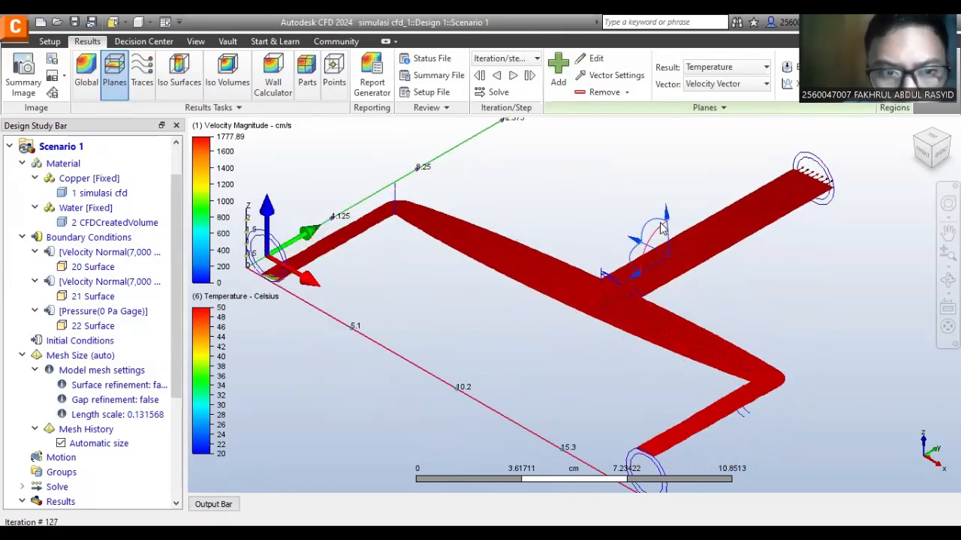
pyautogui.click(719, 84)
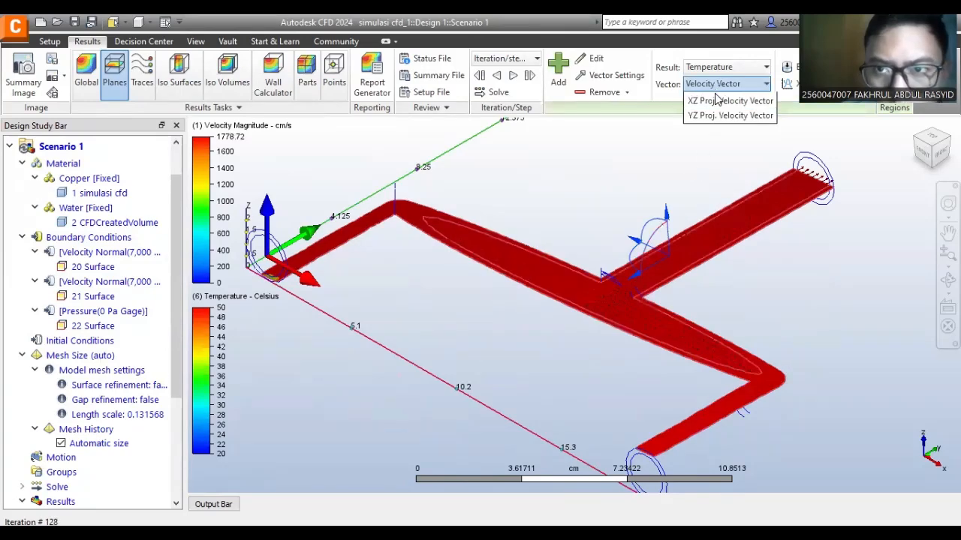
pyautogui.click(714, 100)
pyautogui.click(715, 88)
pyautogui.click(698, 229)
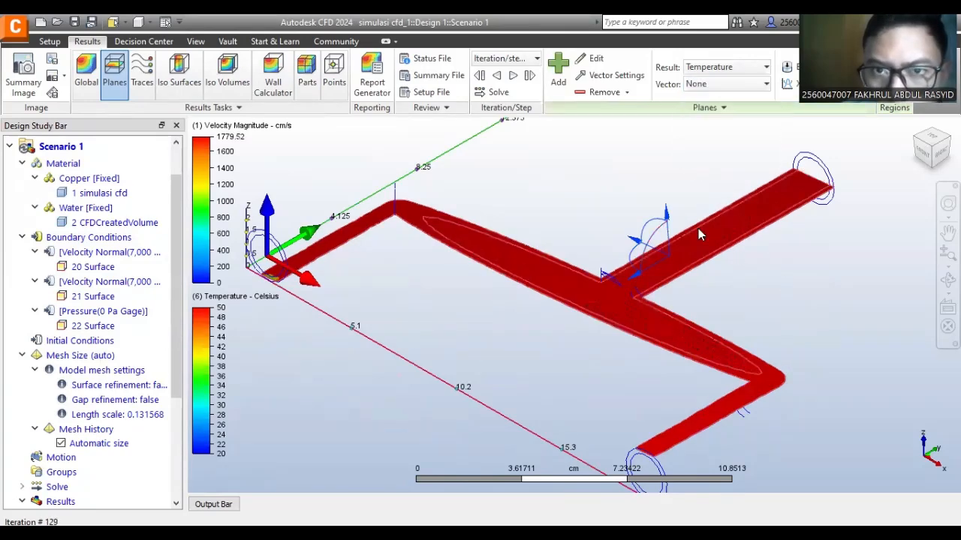
pyautogui.scroll(2, 676, 232)
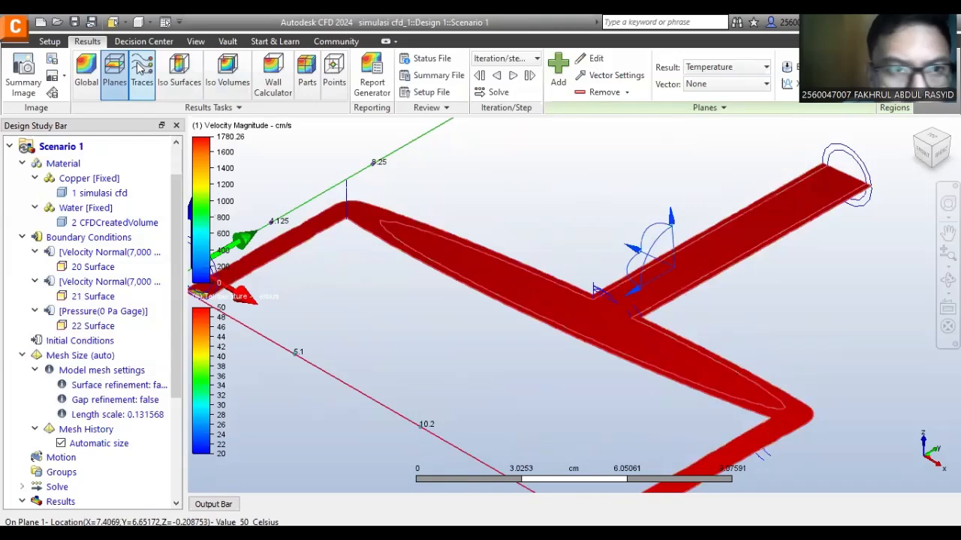
# - Compare Velocity Magnitude and Static Pressure on the results plane, and return it to Temperature
pyautogui.click(705, 68)
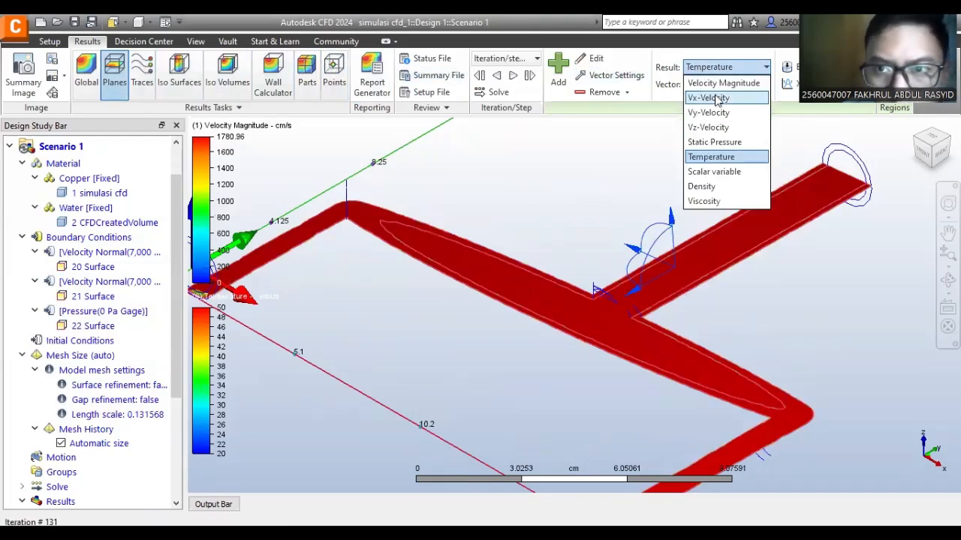
pyautogui.click(717, 85)
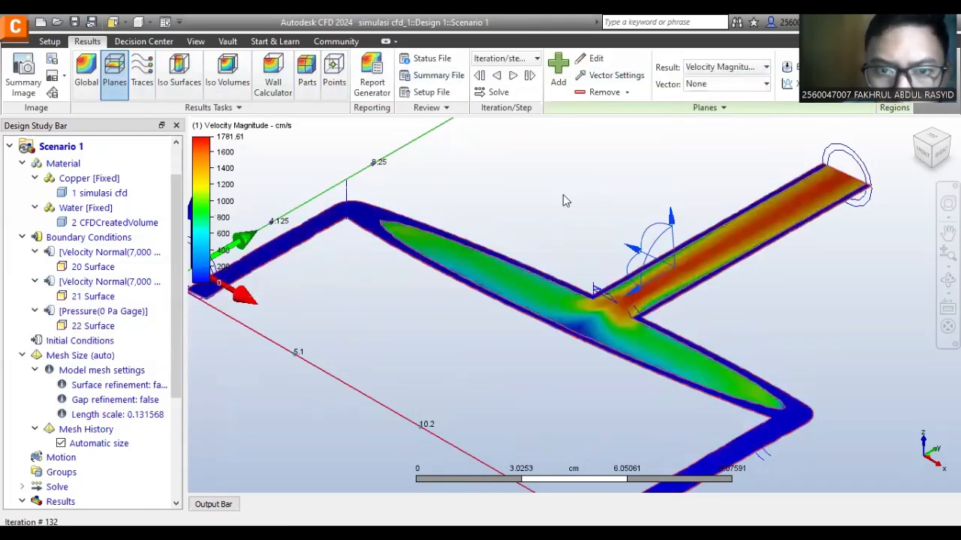
pyautogui.click(720, 67)
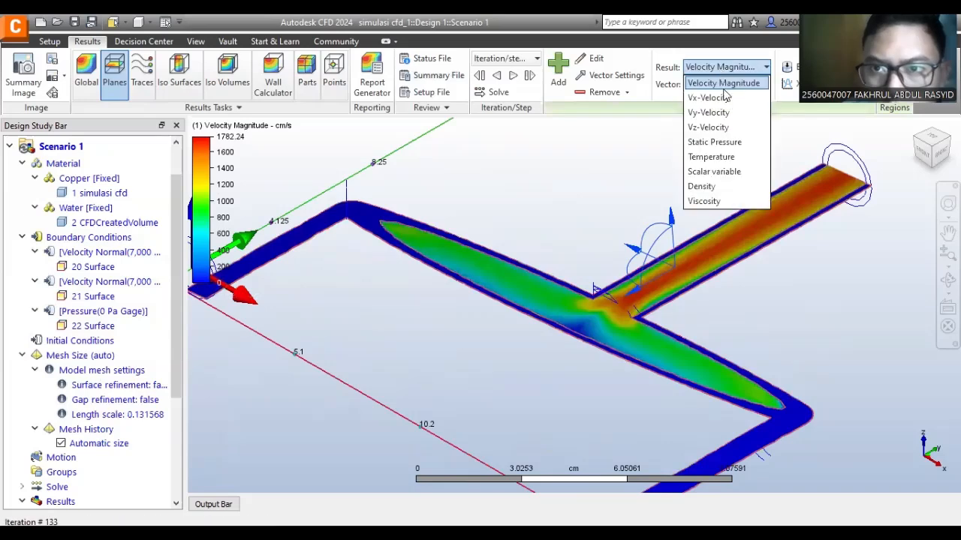
pyautogui.click(725, 144)
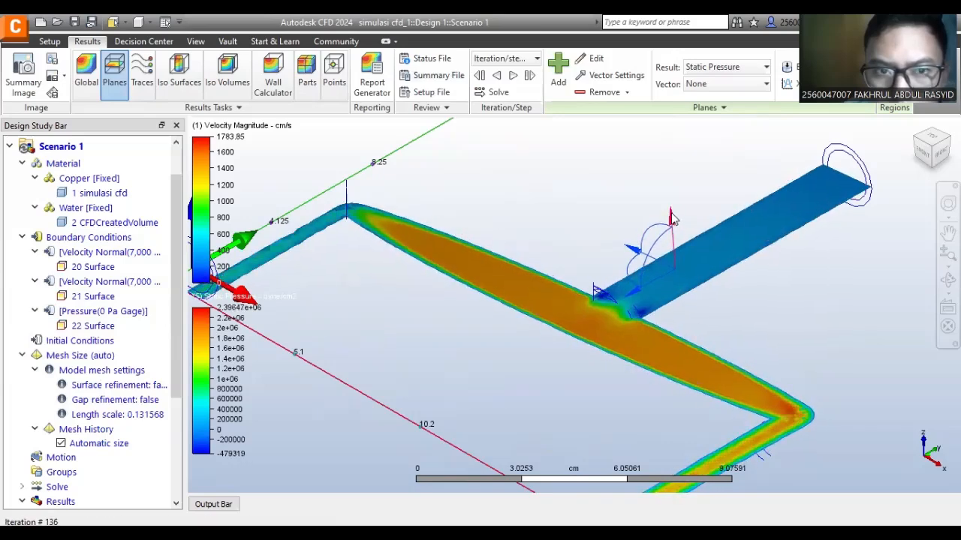
pyautogui.click(703, 69)
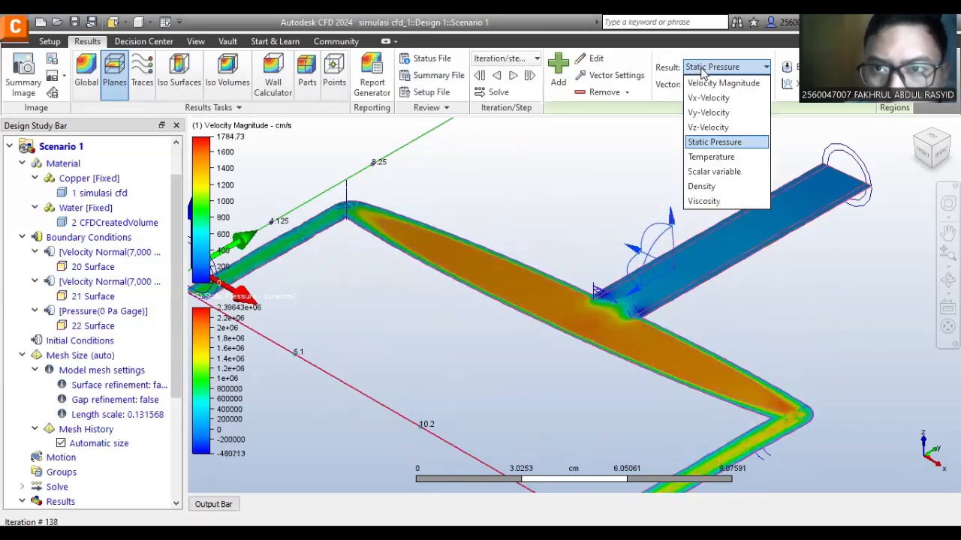
pyautogui.click(710, 157)
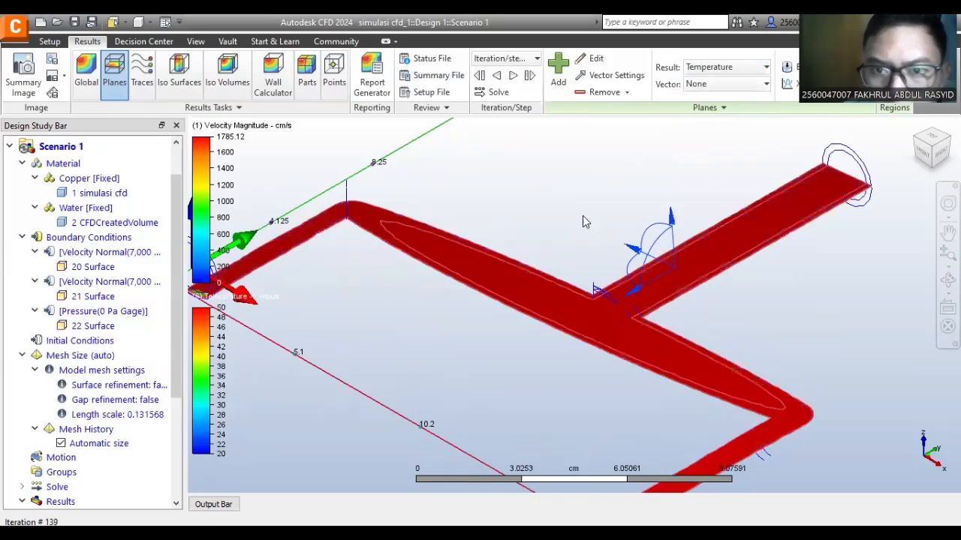
pyautogui.moveTo(400, 328); pyautogui.dragTo(480, 257, button='middle')
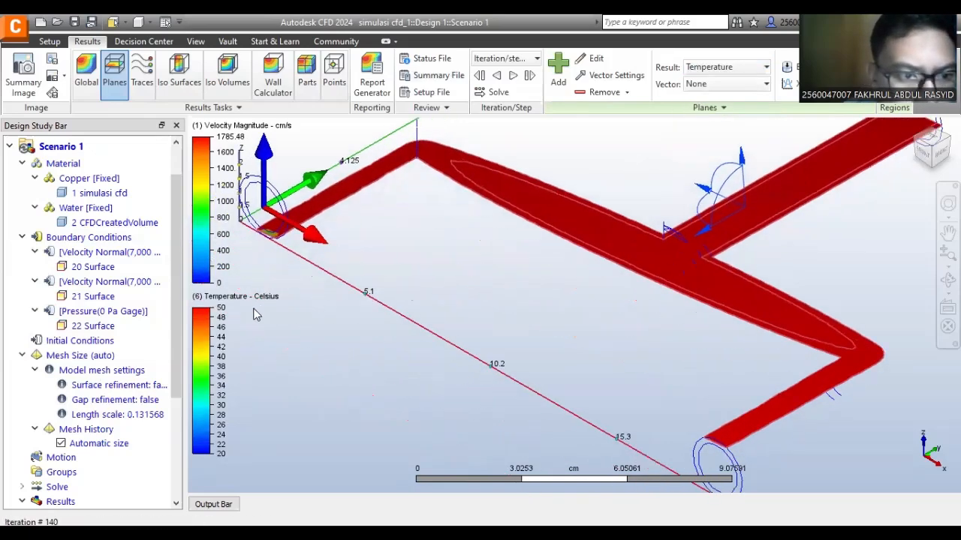
# - Review the velocity and pressure boundary conditions on surfaces 20, 21 and 22, switching from the plane results to the global results
pyautogui.click(91, 296)
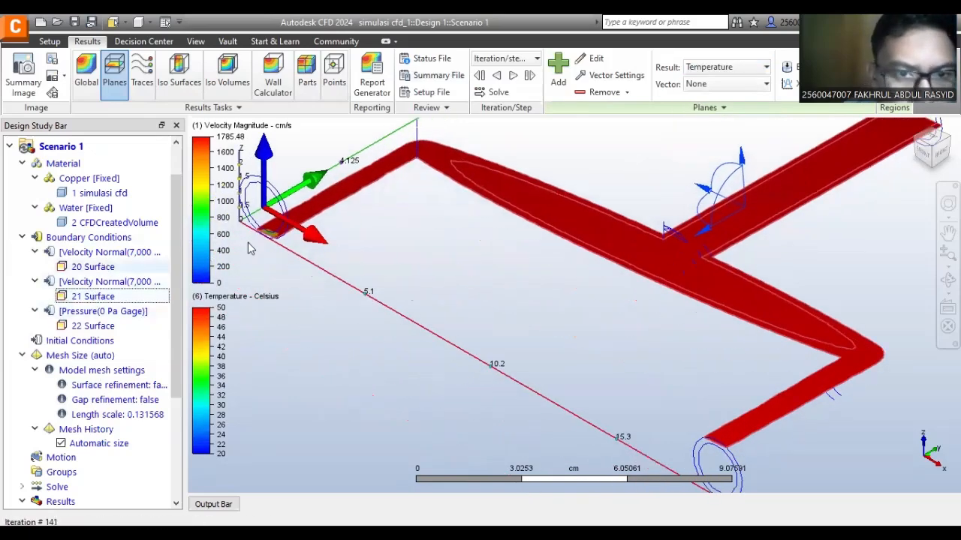
pyautogui.click(102, 270)
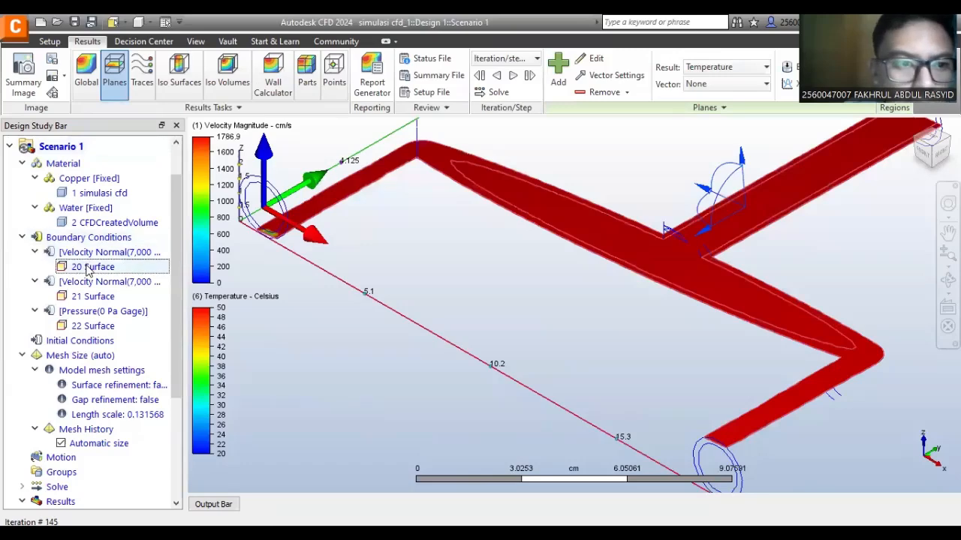
pyautogui.click(105, 253)
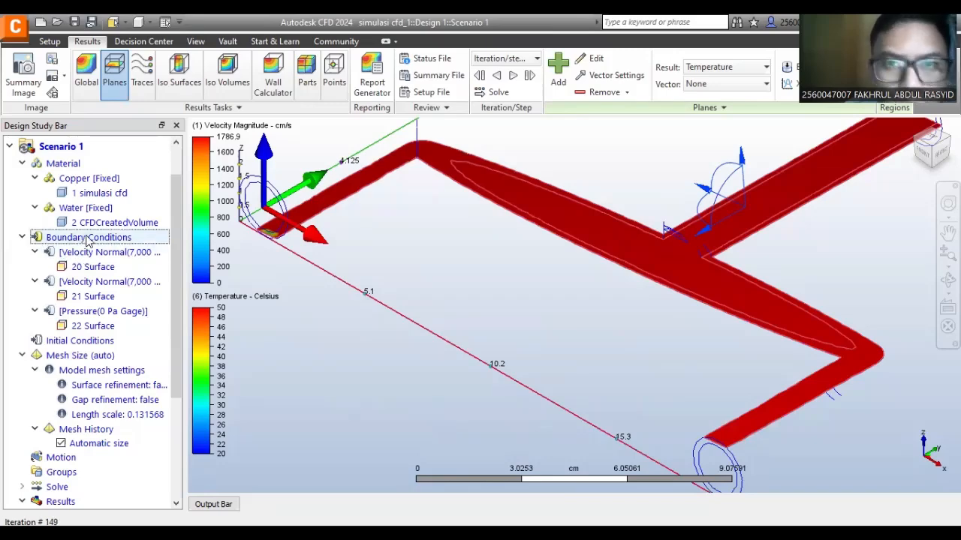
pyautogui.click(87, 81)
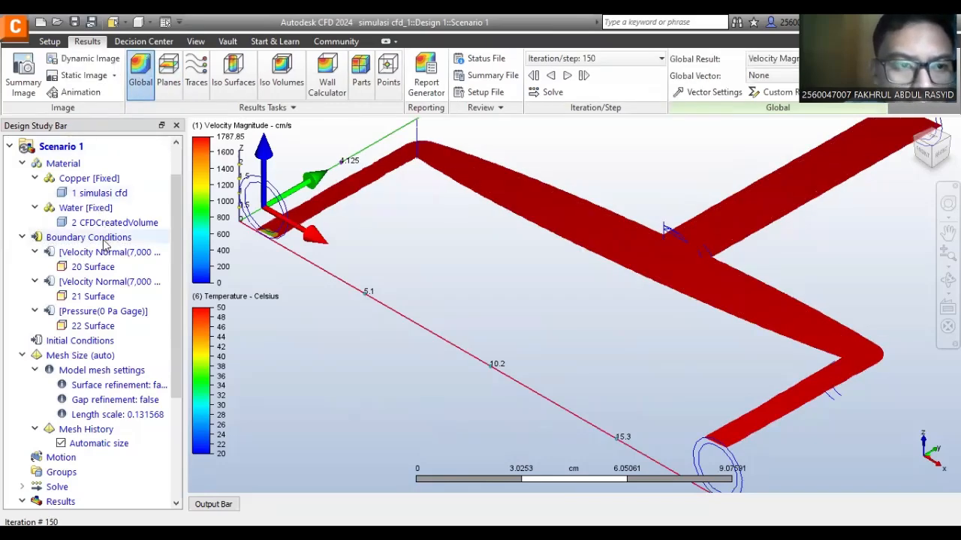
pyautogui.click(105, 282)
pyautogui.click(105, 310)
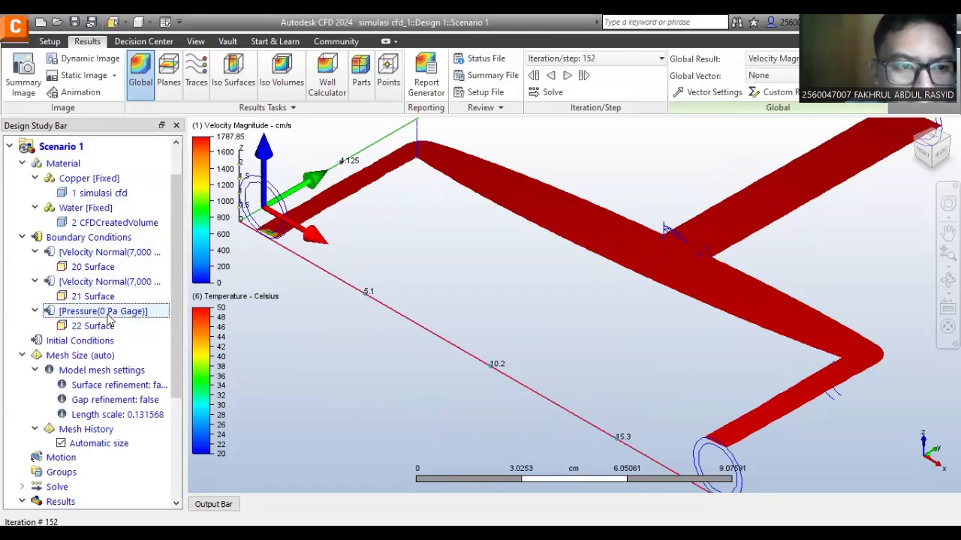
pyautogui.click(96, 327)
pyautogui.click(96, 312)
pyautogui.click(95, 283)
pyautogui.click(94, 268)
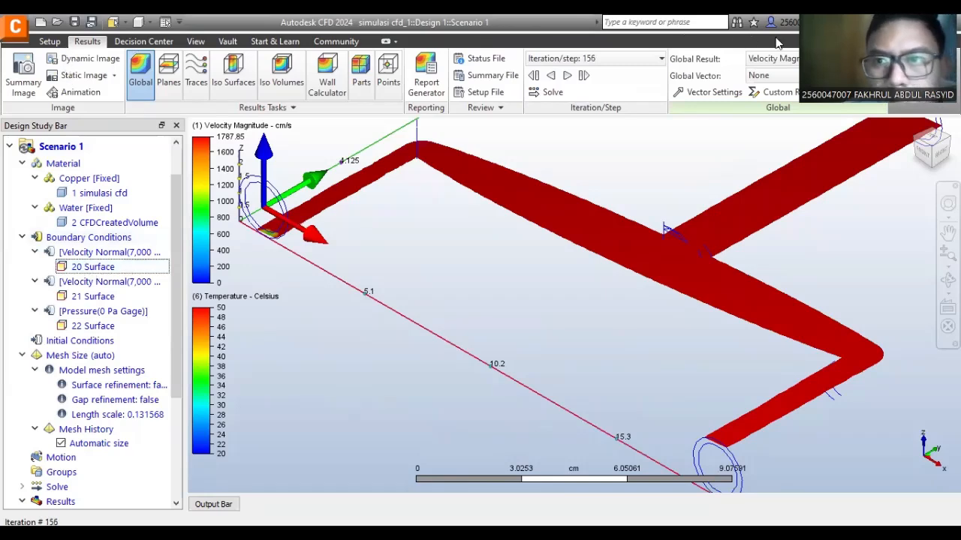
pyautogui.click(70, 254)
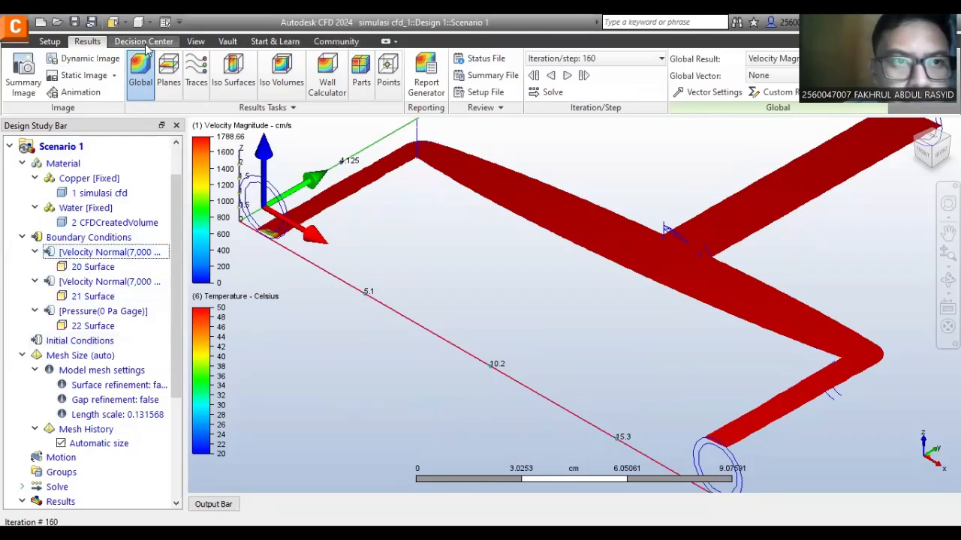
pyautogui.click(335, 41)
pyautogui.click(285, 42)
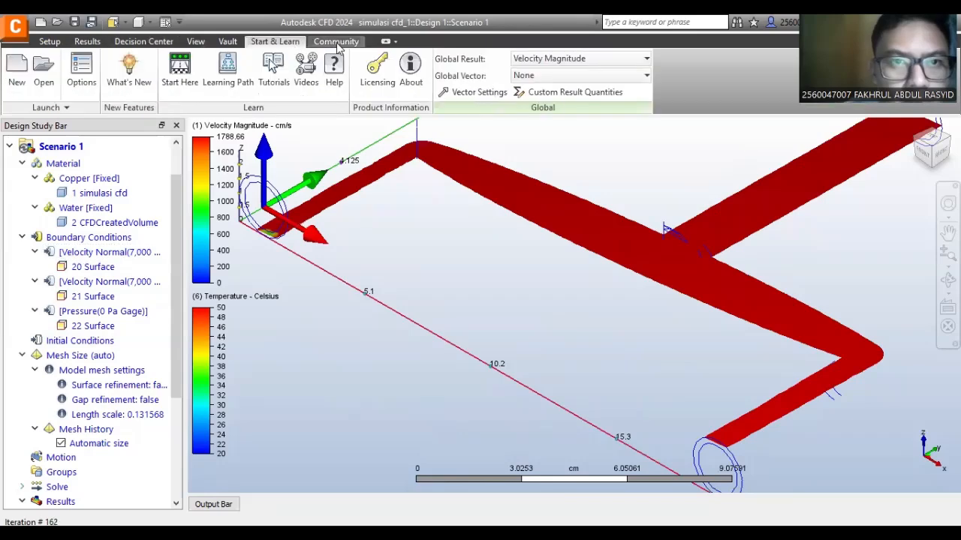
pyautogui.click(336, 41)
pyautogui.click(87, 41)
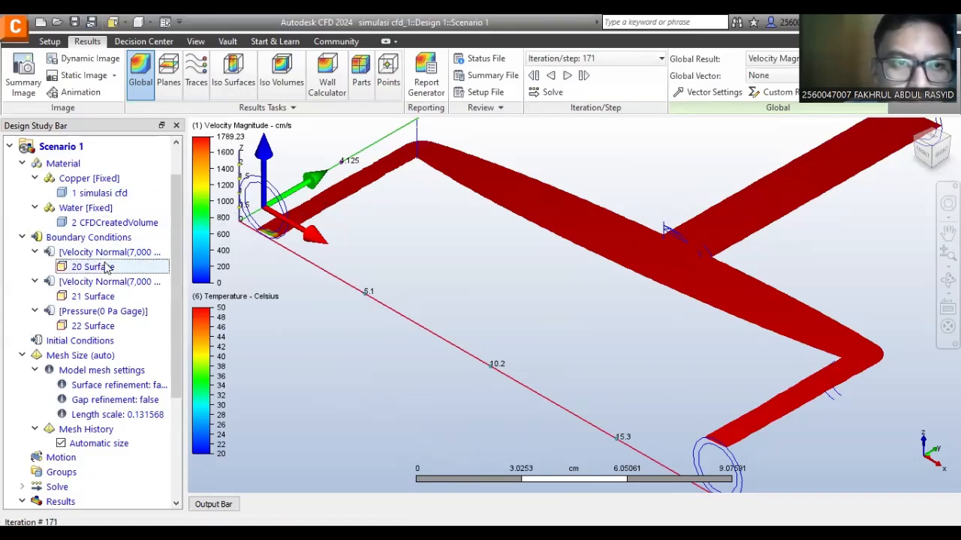
# - Check the convergence plot of the running solve and stop the calculation
pyautogui.click(107, 268)
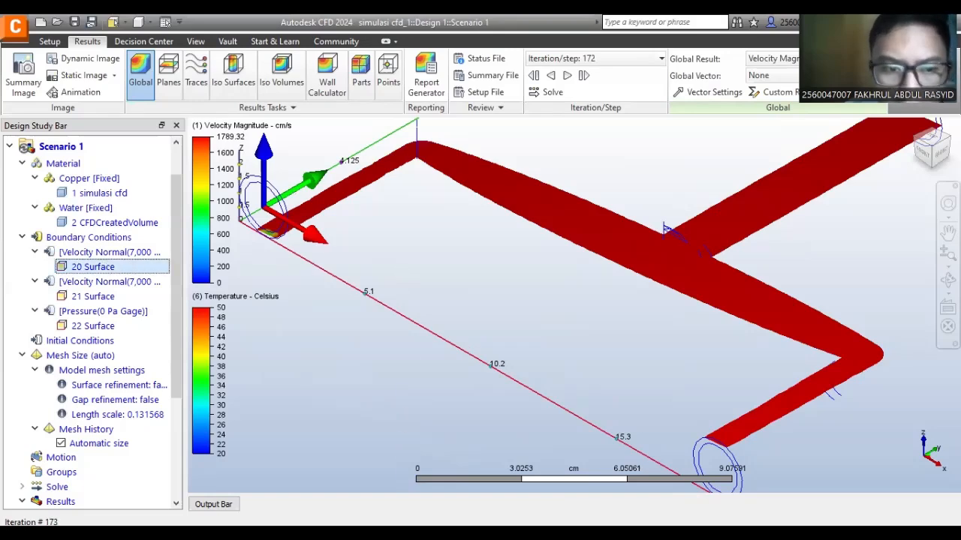
pyautogui.click(214, 504)
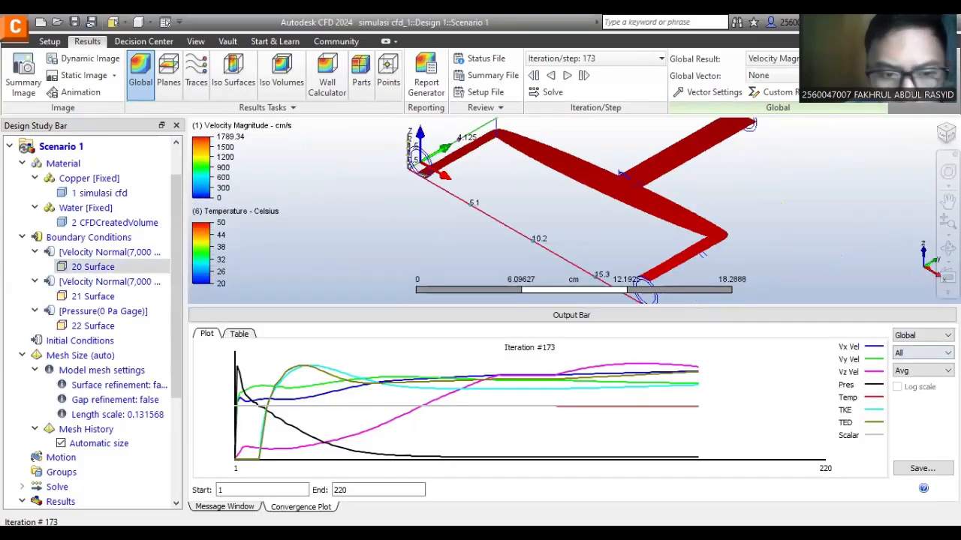
pyautogui.click(272, 315)
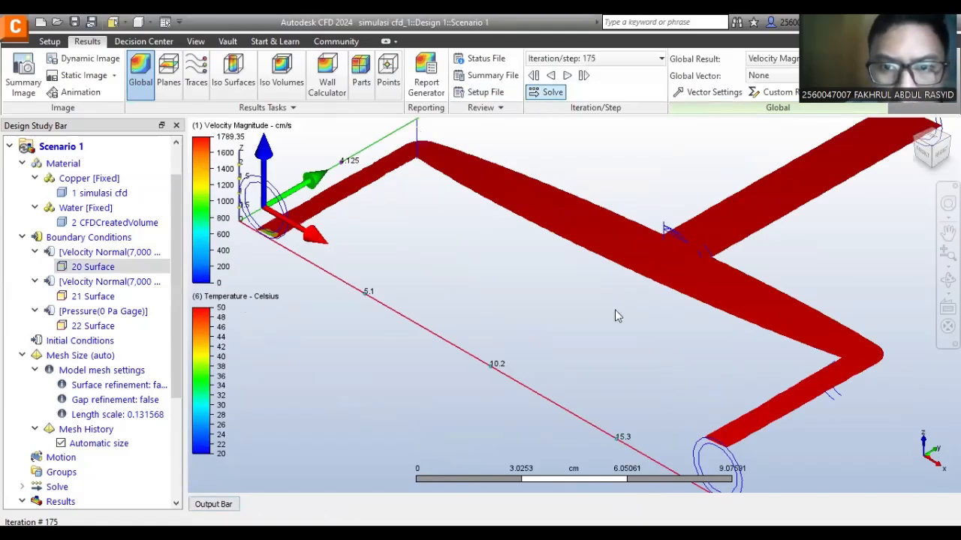
pyautogui.click(599, 376)
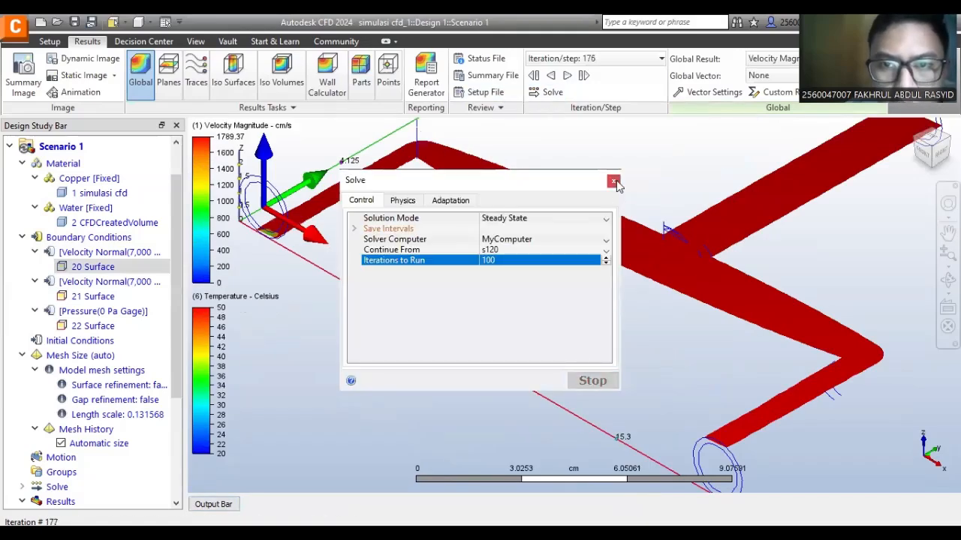
pyautogui.click(614, 182)
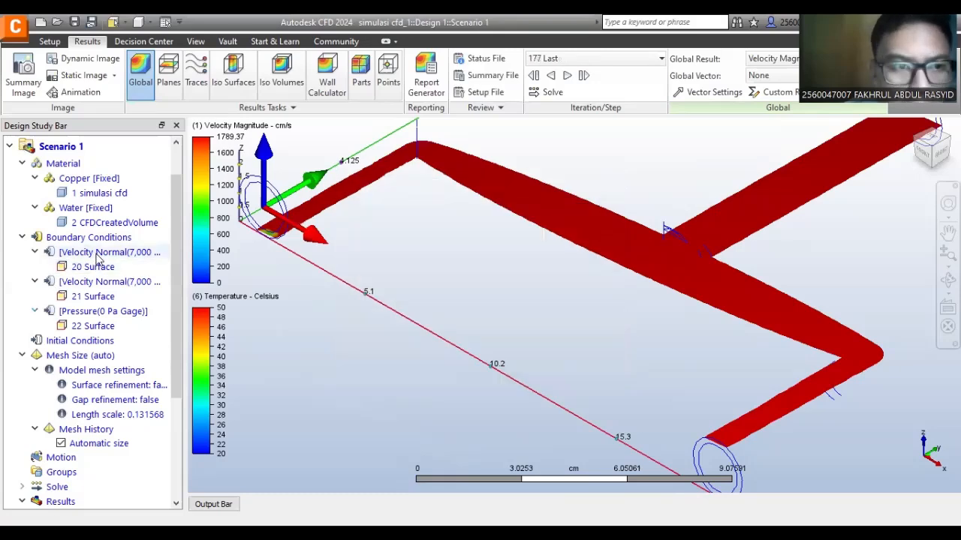
# - Apply a steady, constant 50 Celsius temperature condition to the inlet face, surface 20
pyautogui.click(98, 253)
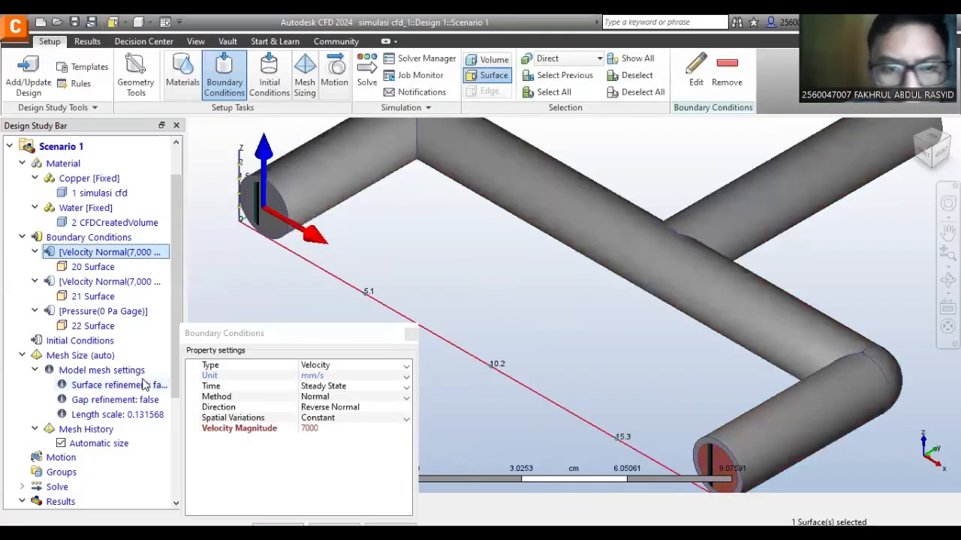
pyautogui.click(94, 269)
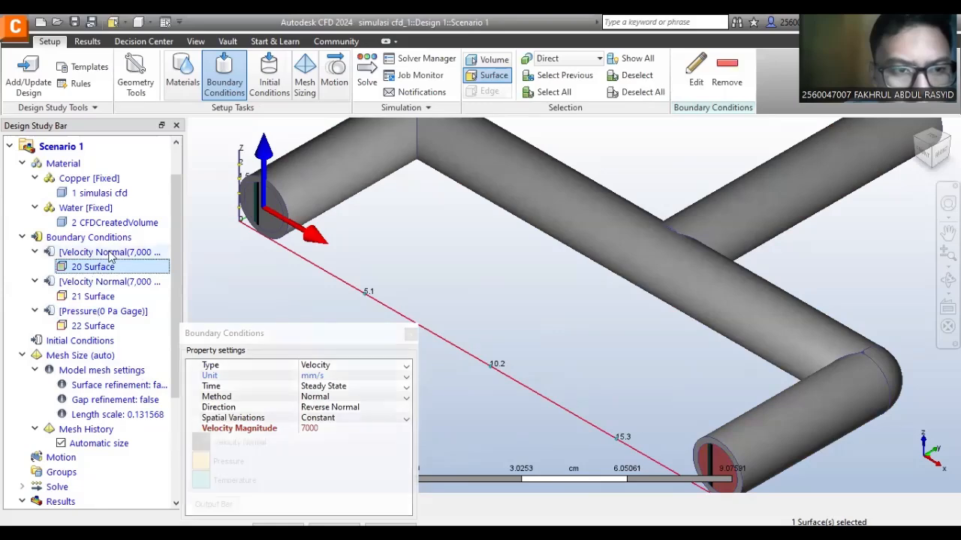
pyautogui.click(721, 460)
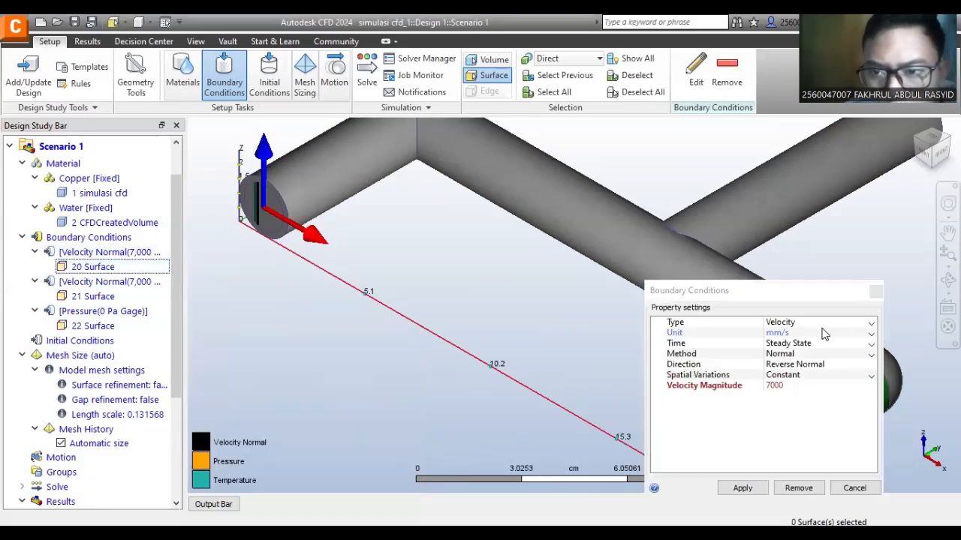
pyautogui.click(800, 323)
pyautogui.click(789, 385)
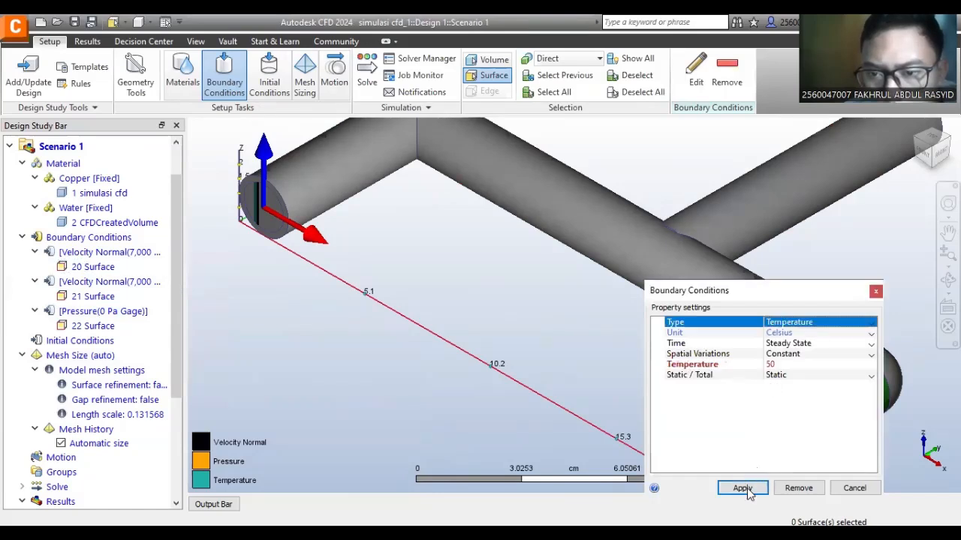
pyautogui.click(742, 488)
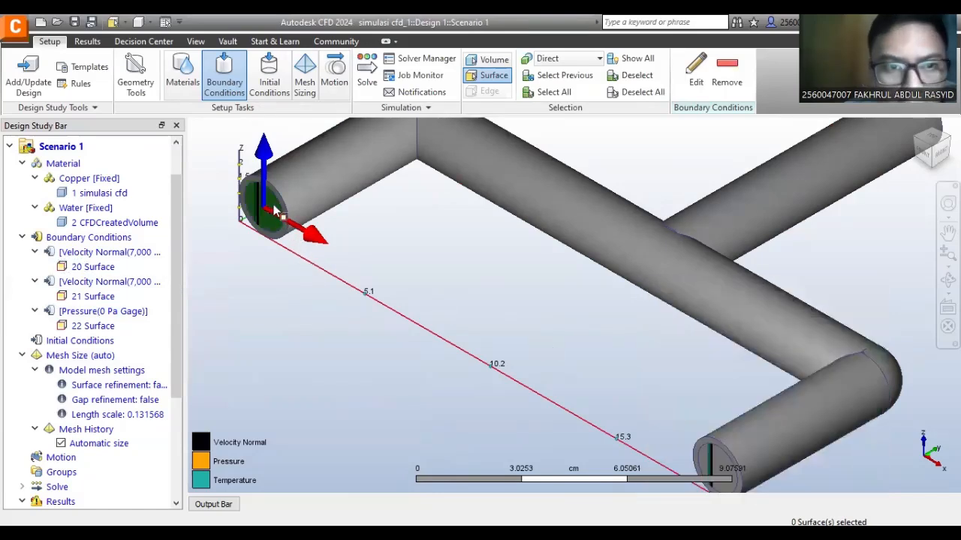
# - Change the temperature condition on the other inlet, surface 21, to 2 Celsius
pyautogui.click(297, 190)
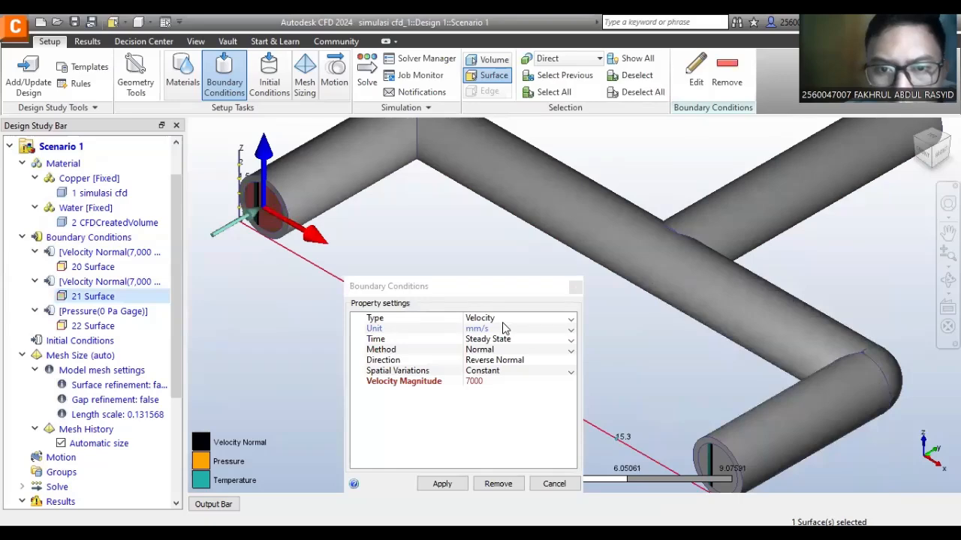
pyautogui.click(505, 319)
pyautogui.click(515, 384)
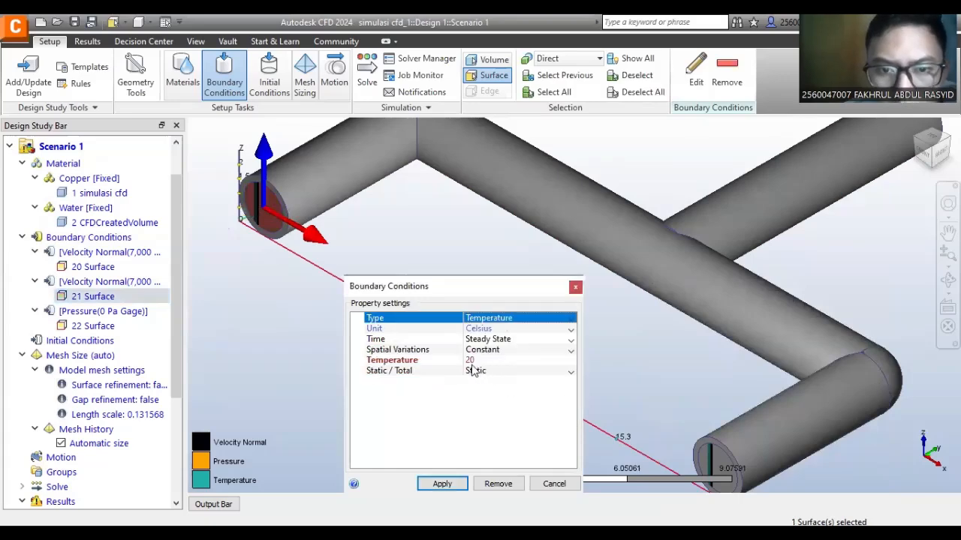
pyautogui.click(467, 361)
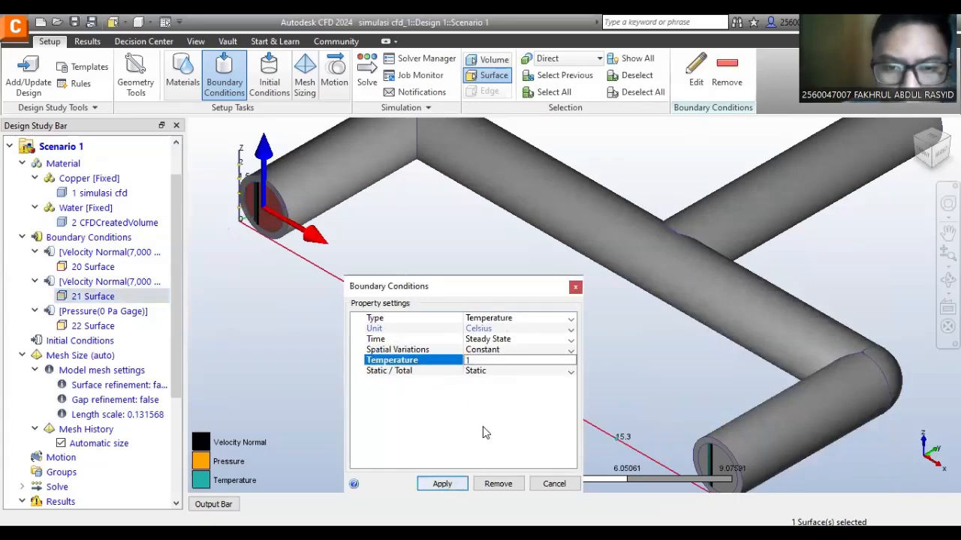
pyautogui.click(443, 485)
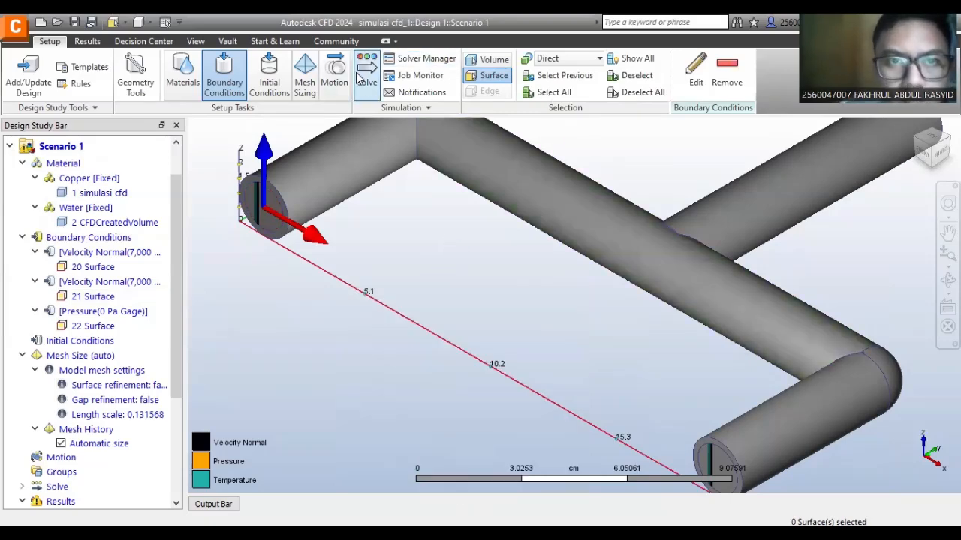
# - Solve the steady-state scenario again, continuing from s177 for 100 more iterations, and collapse the output area
pyautogui.click(360, 78)
pyautogui.click(627, 314)
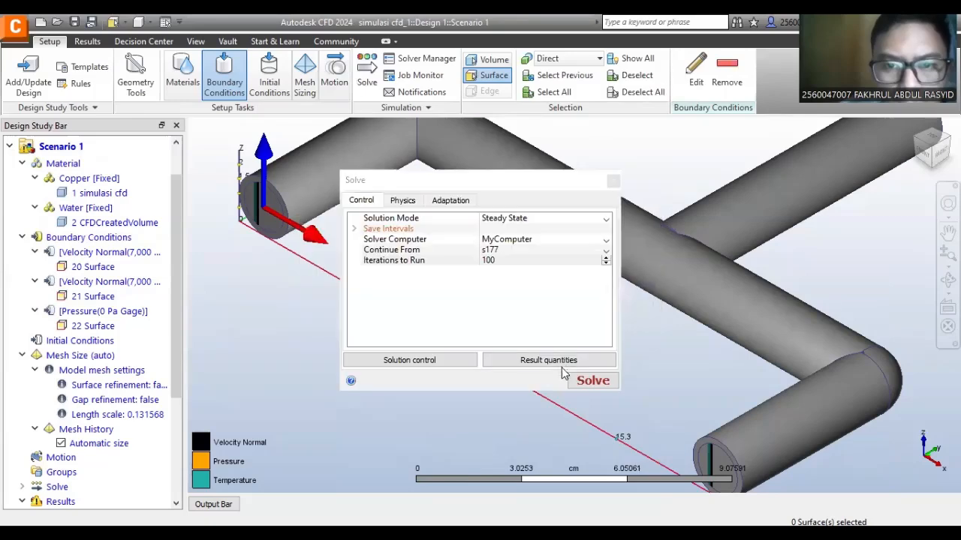
pyautogui.click(590, 382)
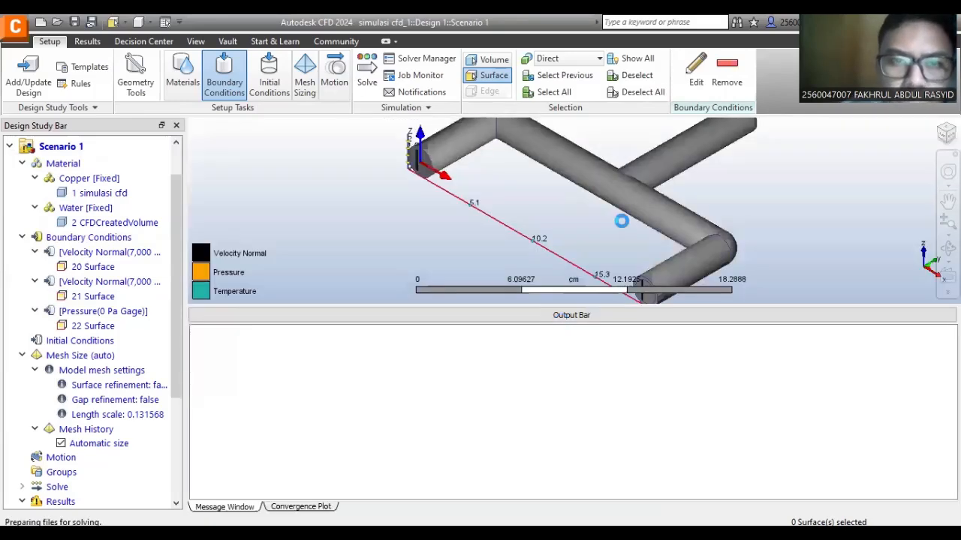
pyautogui.click(618, 316)
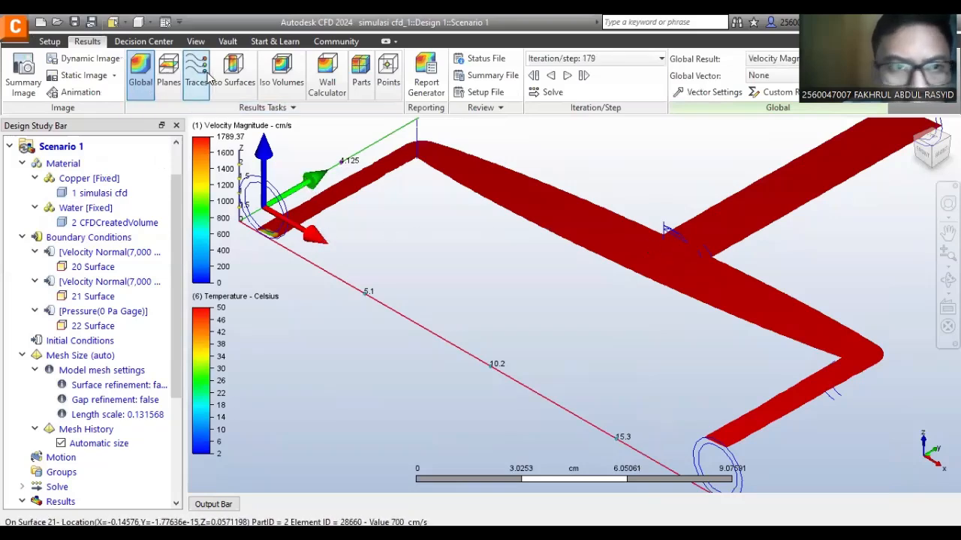
# - Show the results plane and reposition and tilt it so that it cuts through the interior of the pipes
pyautogui.click(169, 72)
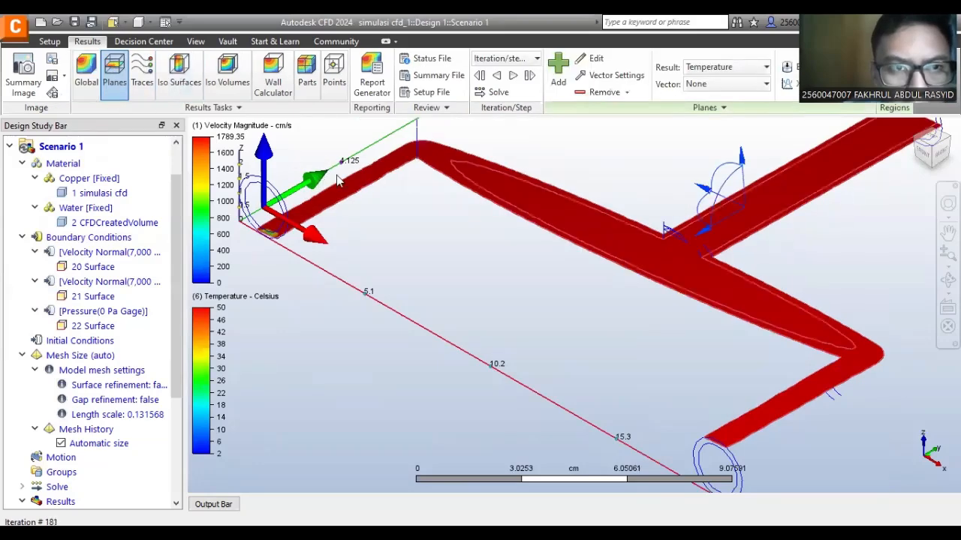
pyautogui.moveTo(731, 180); pyautogui.dragTo(749, 166)
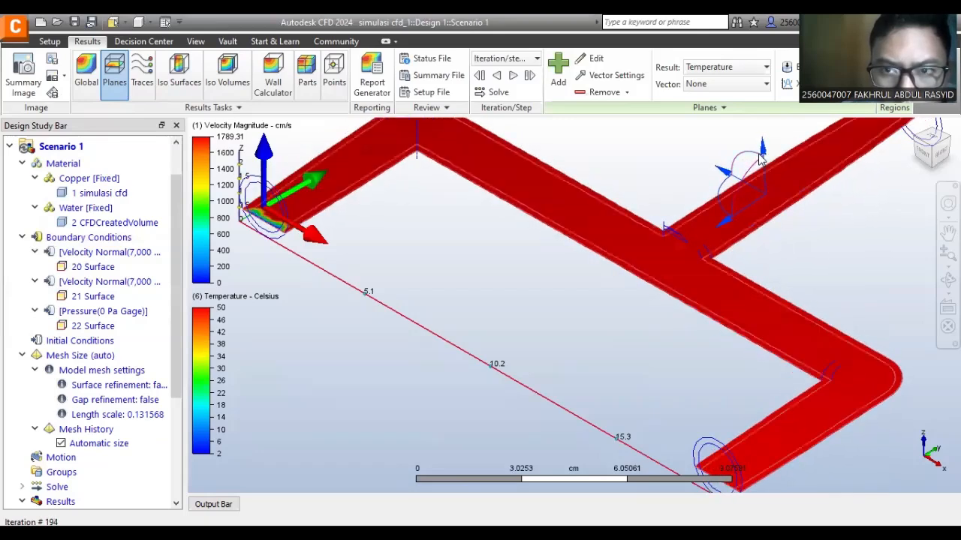
pyautogui.moveTo(763, 153)
pyautogui.mouseDown()
pyautogui.moveTo(760, 138)
pyautogui.moveTo(760, 149)
pyautogui.mouseUp()
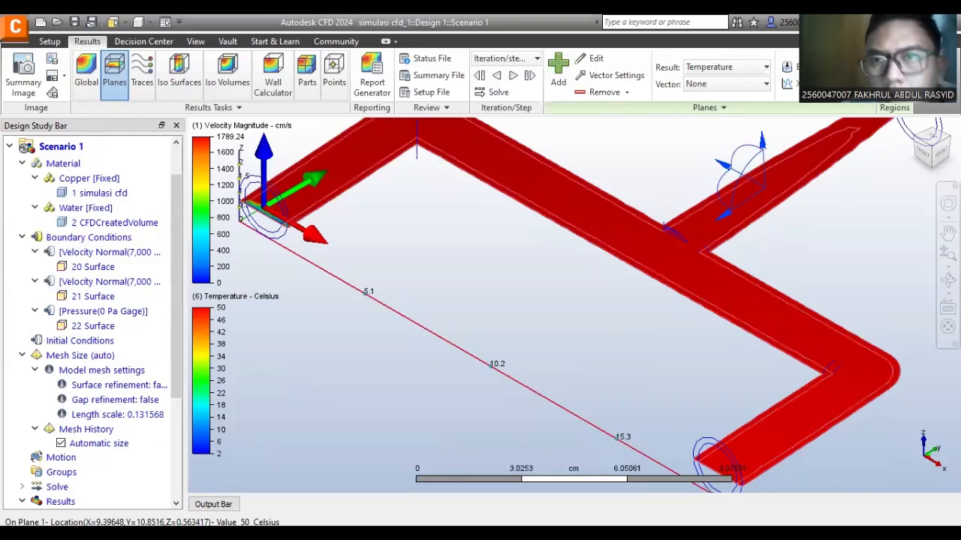
pyautogui.scroll(-2, 371, 262)
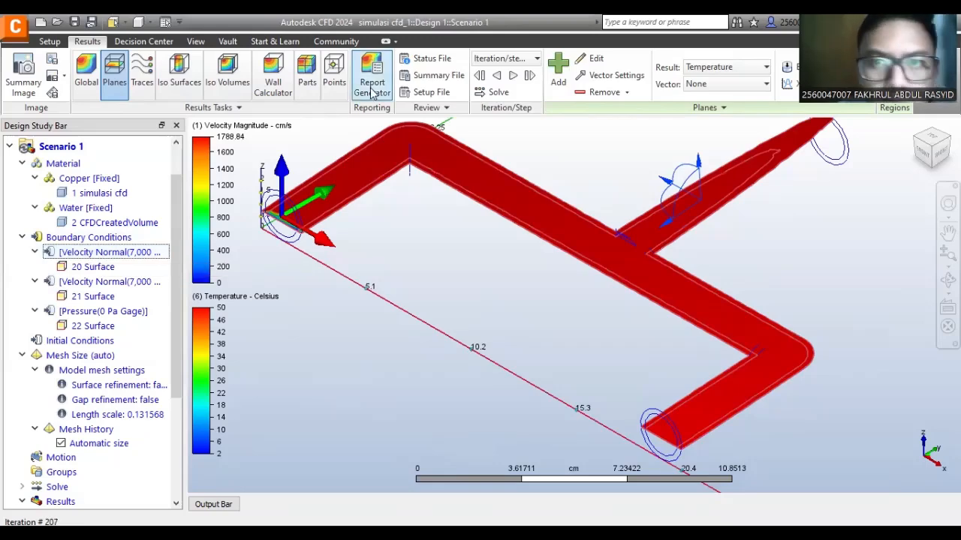
# - Refresh the plane's Temperature result and tilt the plane so it runs along the full branch pipe
pyautogui.click(765, 67)
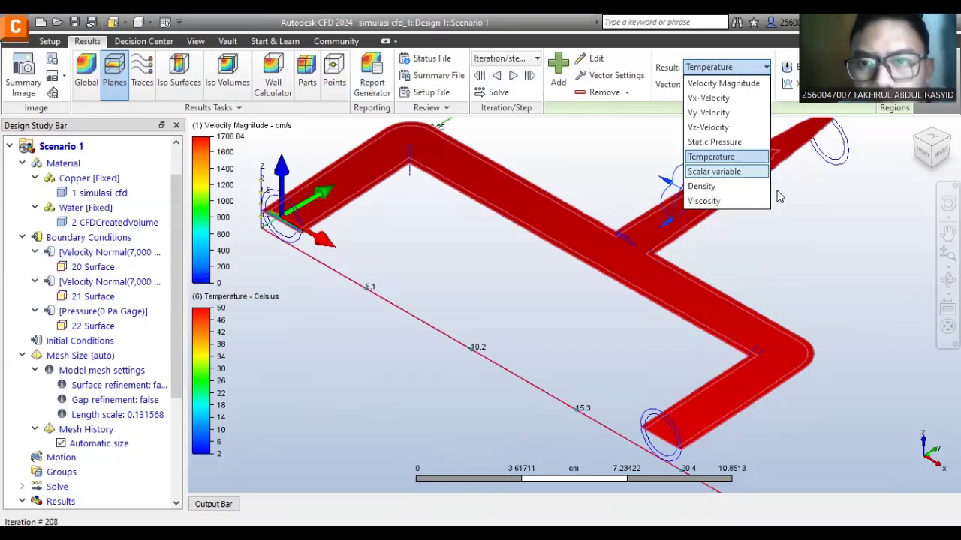
pyautogui.click(711, 157)
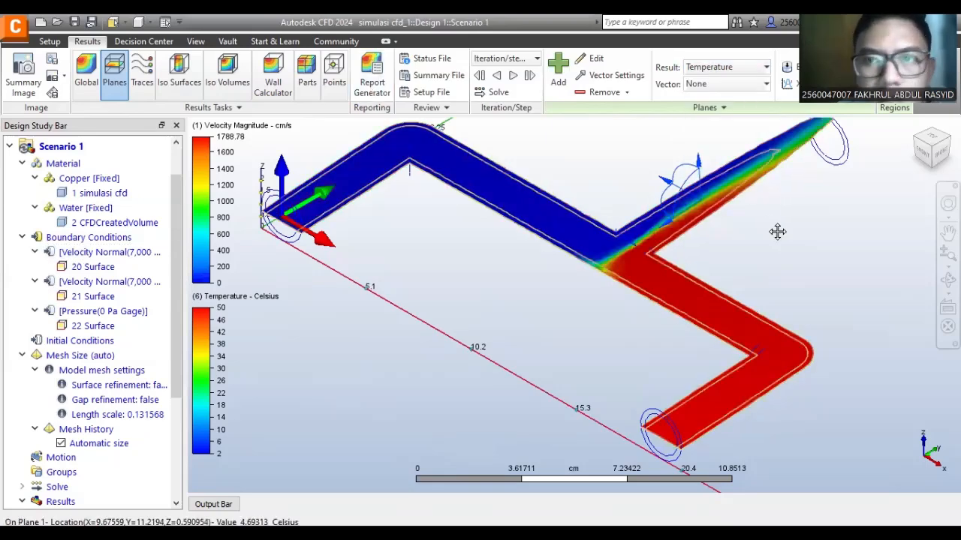
pyautogui.moveTo(707, 295); pyautogui.dragTo(635, 365, button='middle')
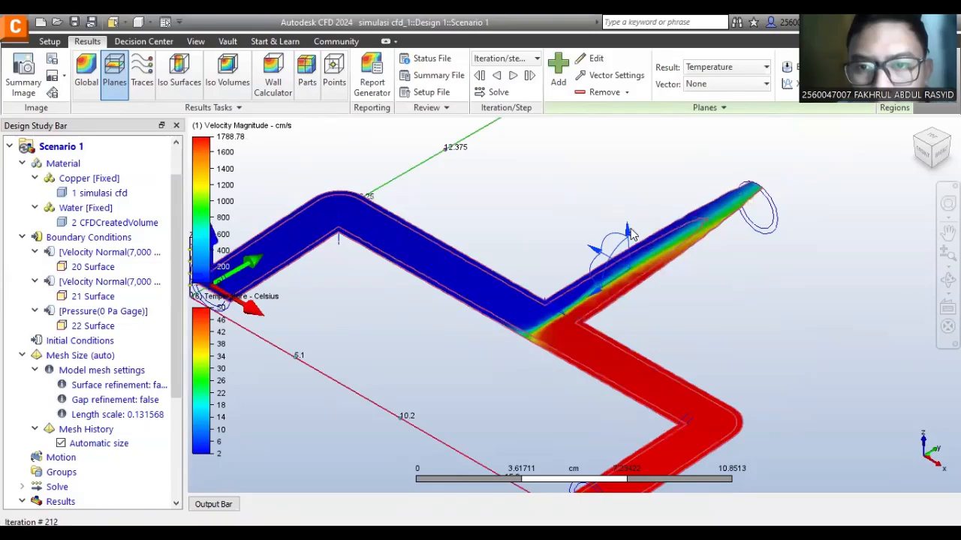
pyautogui.moveTo(719, 214); pyautogui.dragTo(745, 160, button='middle')
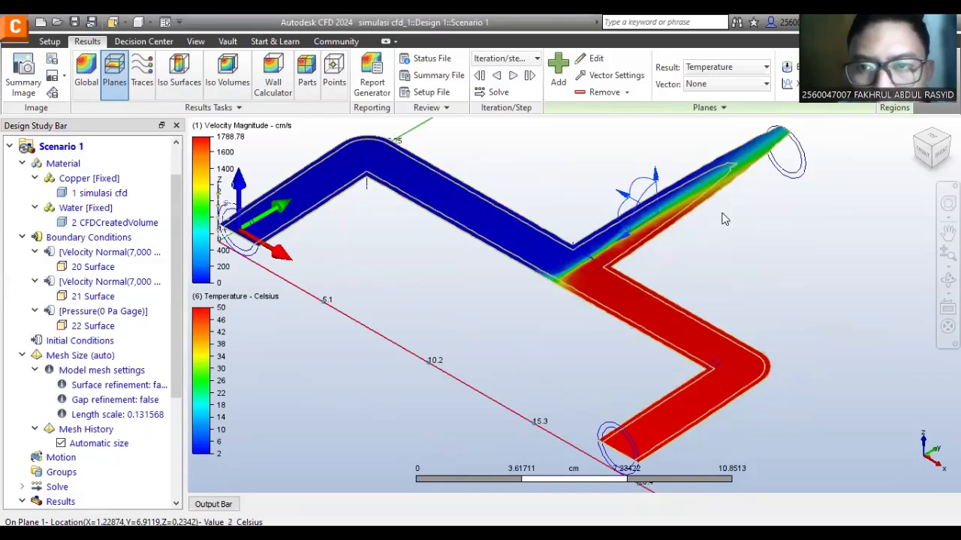
pyautogui.moveTo(759, 220); pyautogui.dragTo(724, 257, button='middle')
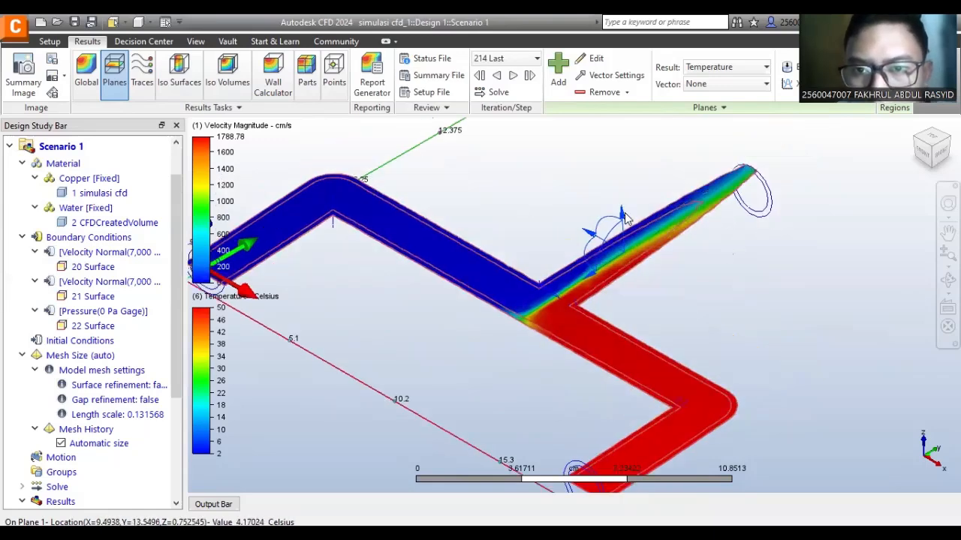
pyautogui.moveTo(622, 213); pyautogui.dragTo(603, 249)
# - Display Velocity Vector arrows on the plane and refine their grid spacing to 0.129
pyautogui.scroll(-1, 643, 278)
pyautogui.moveTo(720, 304); pyautogui.dragTo(761, 324, button='middle')
pyautogui.click(717, 84)
pyautogui.click(717, 113)
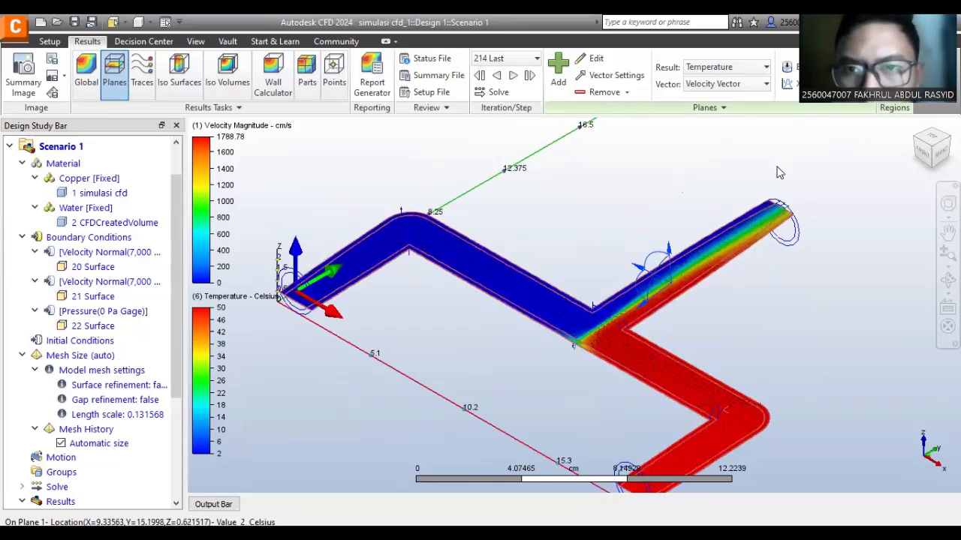
pyautogui.click(608, 75)
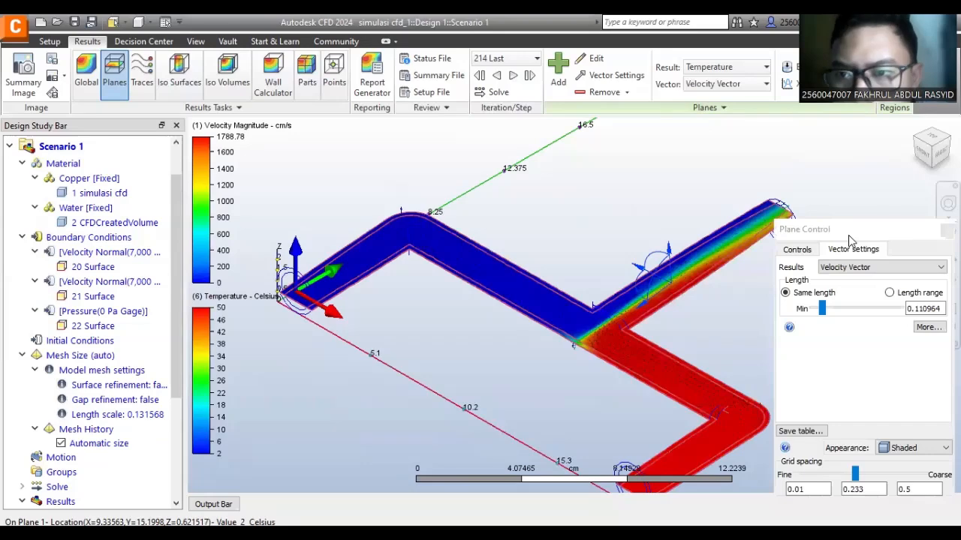
pyautogui.moveTo(848, 235); pyautogui.dragTo(737, 135)
pyautogui.moveTo(743, 374); pyautogui.dragTo(708, 375)
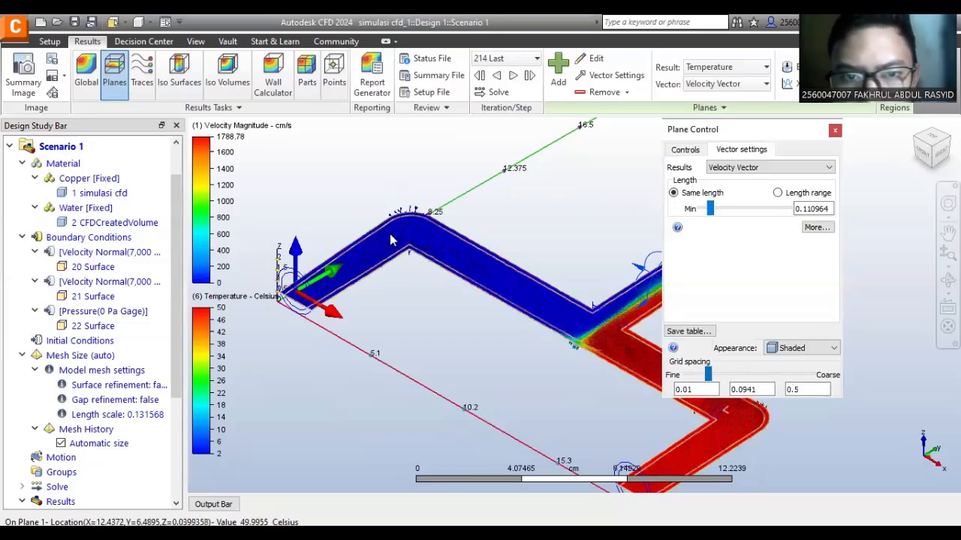
pyautogui.click(685, 150)
pyautogui.moveTo(709, 375)
pyautogui.mouseDown()
pyautogui.moveTo(750, 376)
pyautogui.moveTo(715, 385)
pyautogui.mouseUp()
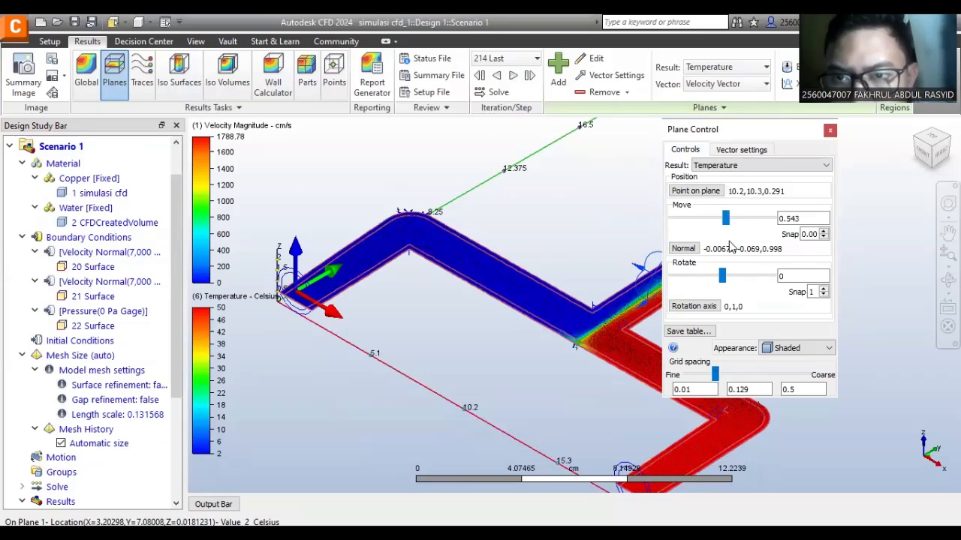
# - Give the velocity vectors a length range from 0.118118 to 0.425425, close the plane settings and inspect the flow at the junction
pyautogui.click(726, 150)
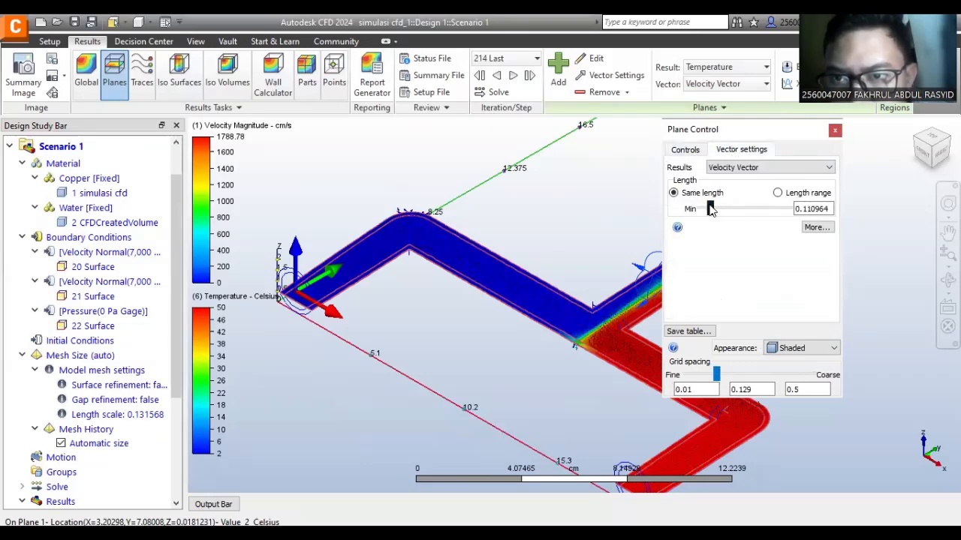
pyautogui.moveTo(737, 209); pyautogui.dragTo(711, 212)
pyautogui.click(777, 194)
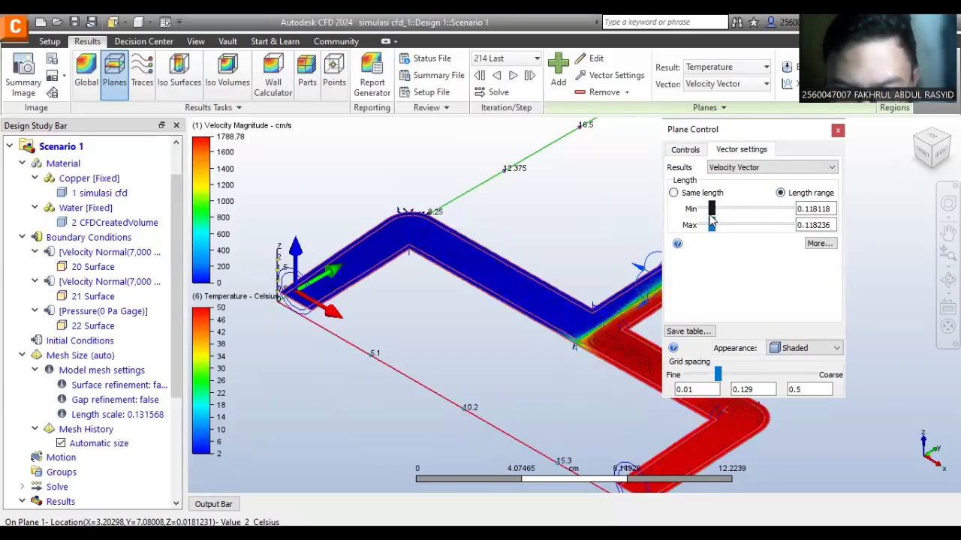
pyautogui.moveTo(712, 225); pyautogui.dragTo(738, 225)
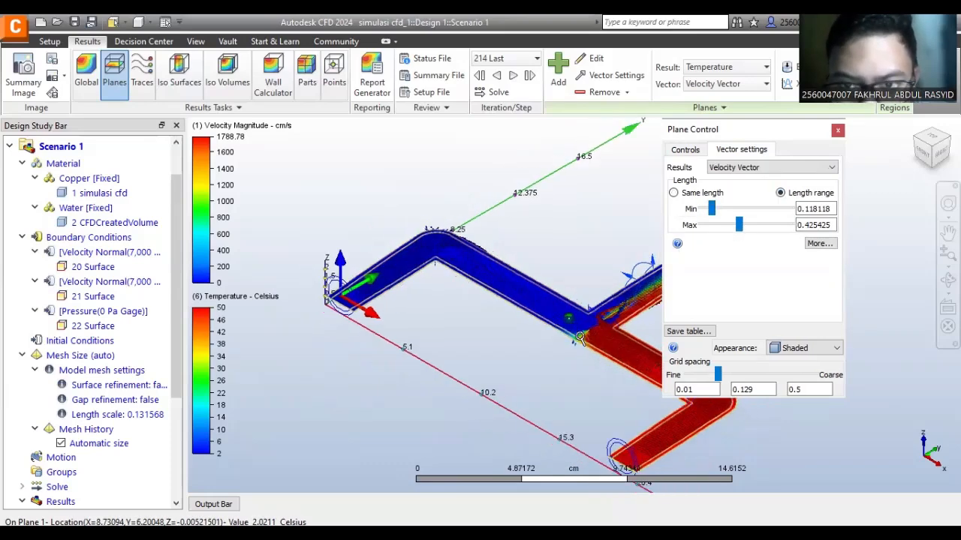
pyautogui.moveTo(656, 300); pyautogui.dragTo(556, 246, button='middle')
pyautogui.scroll(4, 556, 246)
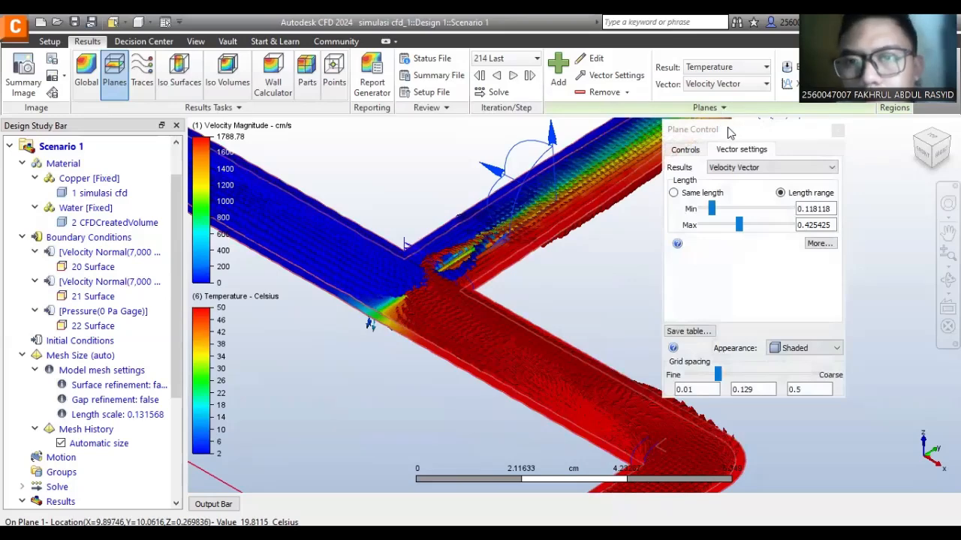
pyautogui.moveTo(750, 126); pyautogui.dragTo(573, 111)
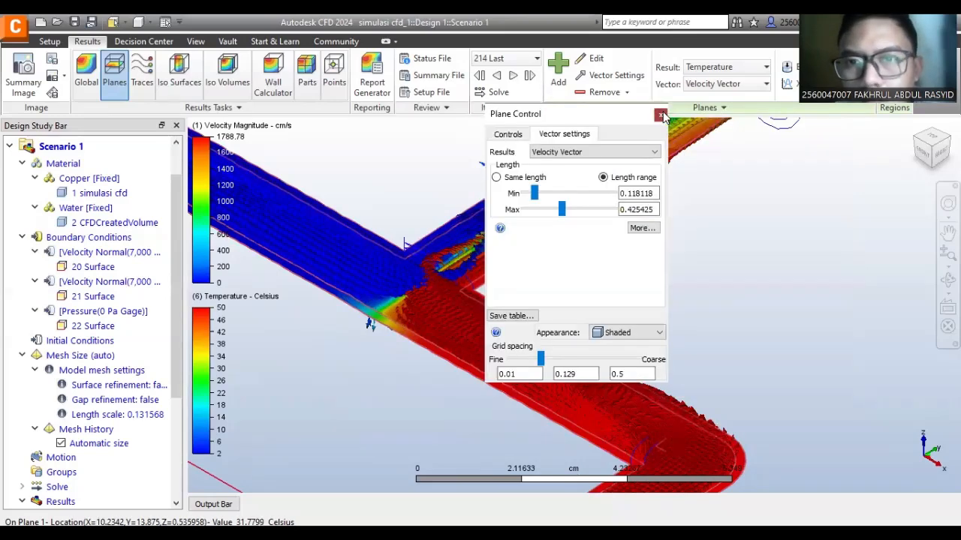
pyautogui.click(666, 114)
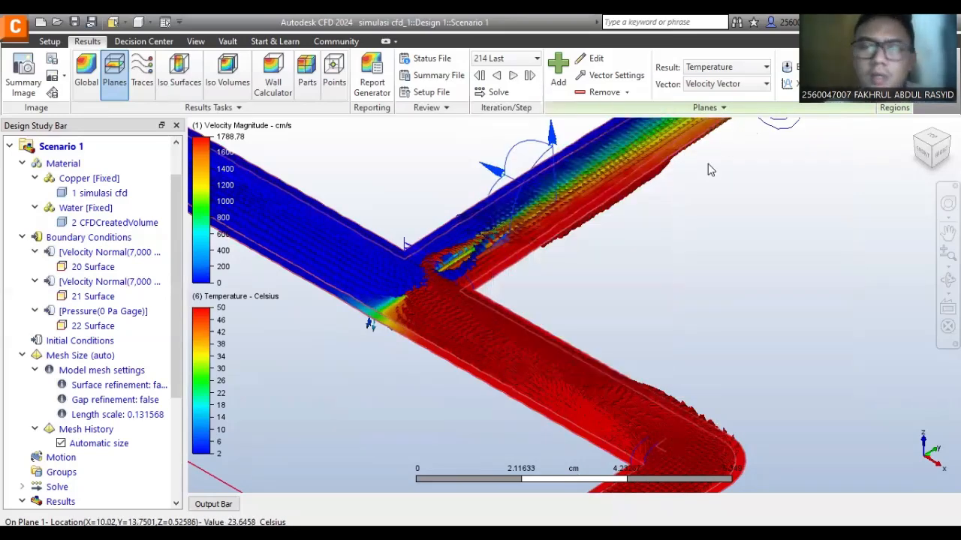
pyautogui.scroll(-4, 567, 175)
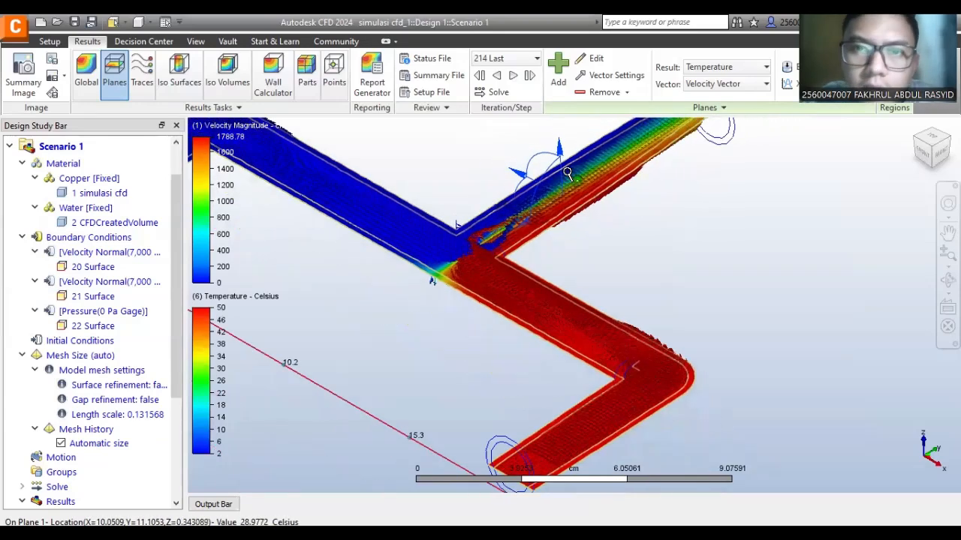
pyautogui.scroll(-2, 623, 210)
pyautogui.moveTo(648, 230); pyautogui.dragTo(687, 280, button='middle')
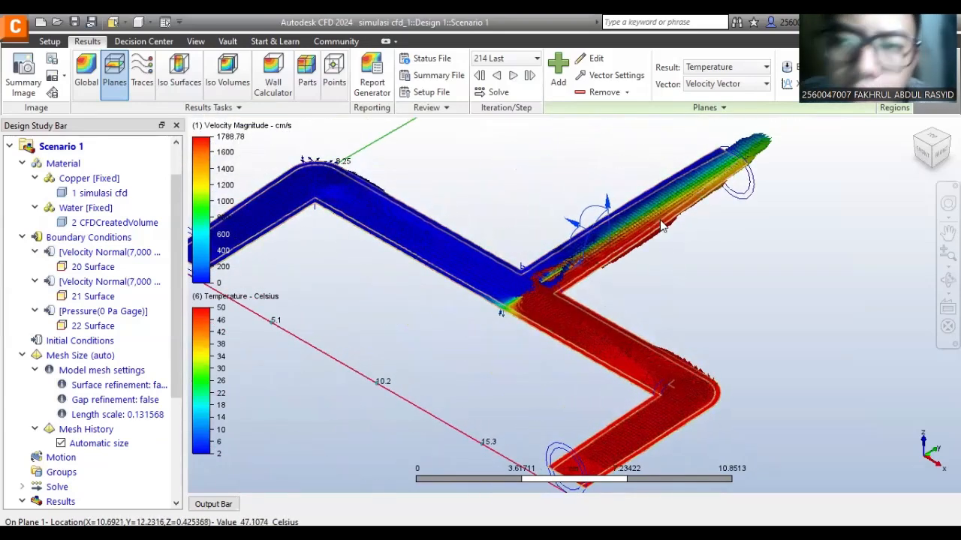